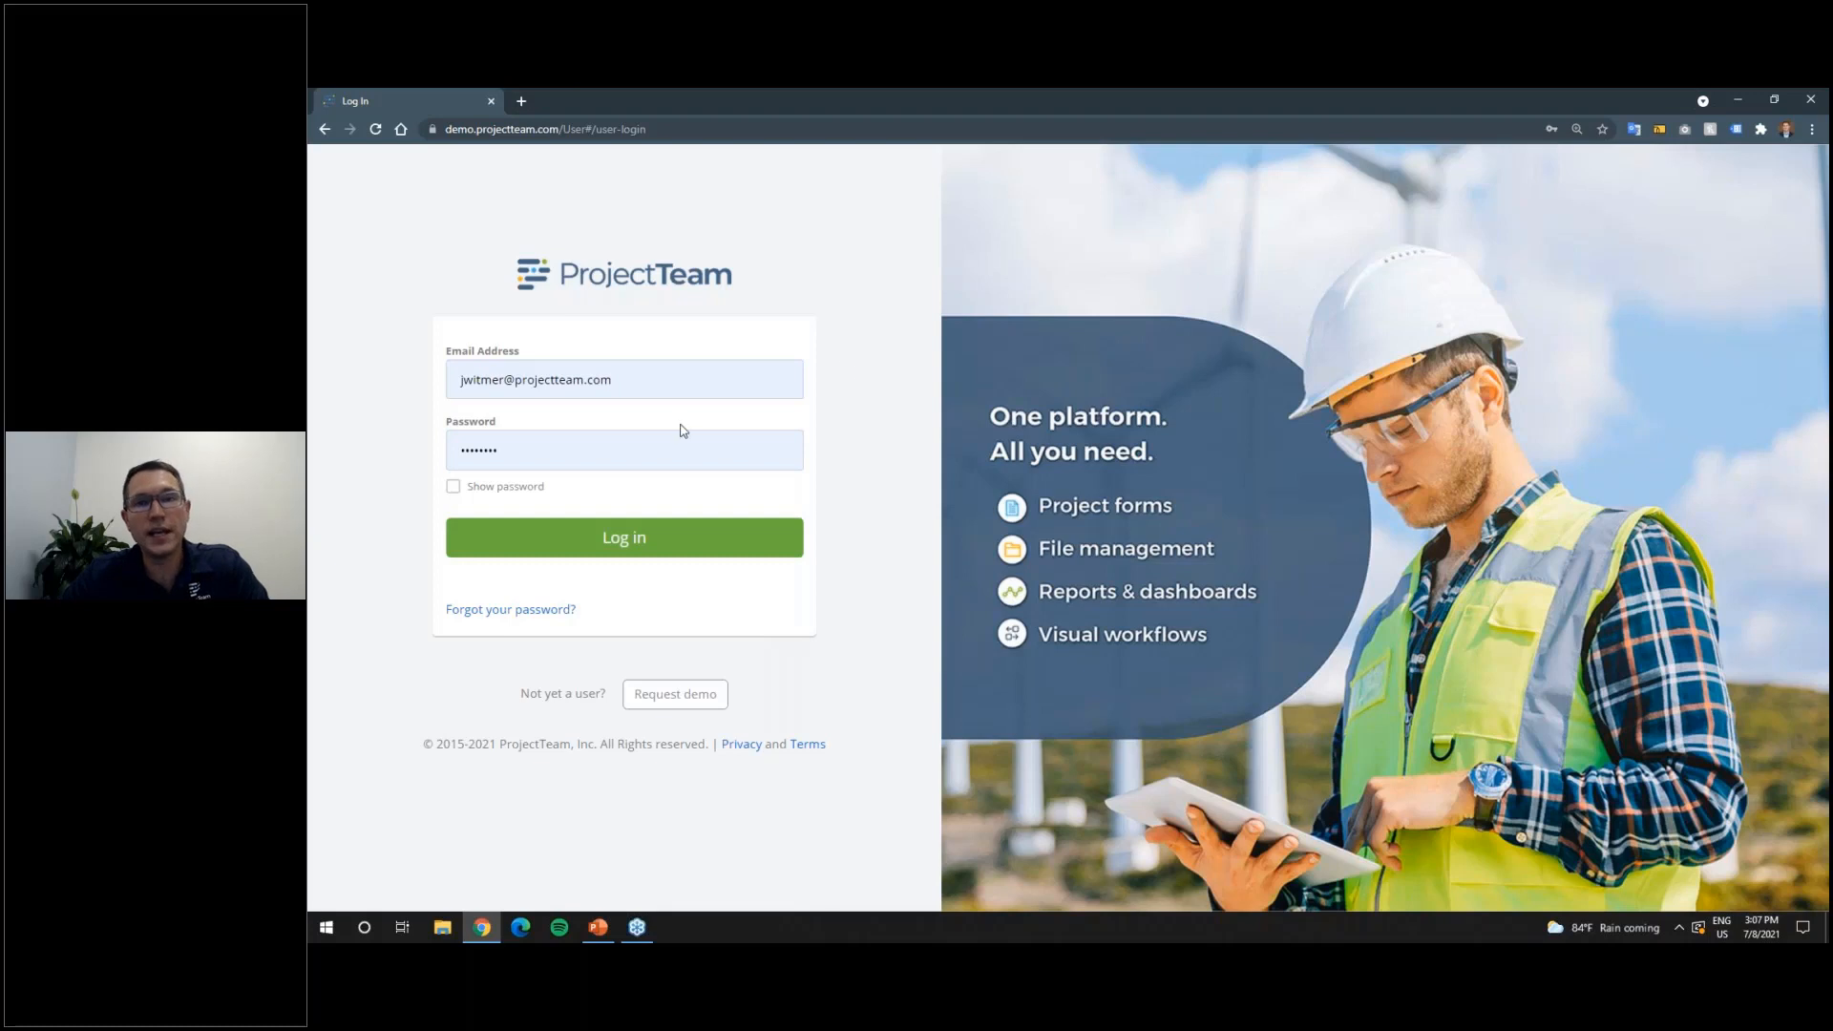
Step: Log in to ProjectTeam with the prefilled credentials and open the Plano Demo Project
{"action": "left_click", "coordinate": [690, 545]}
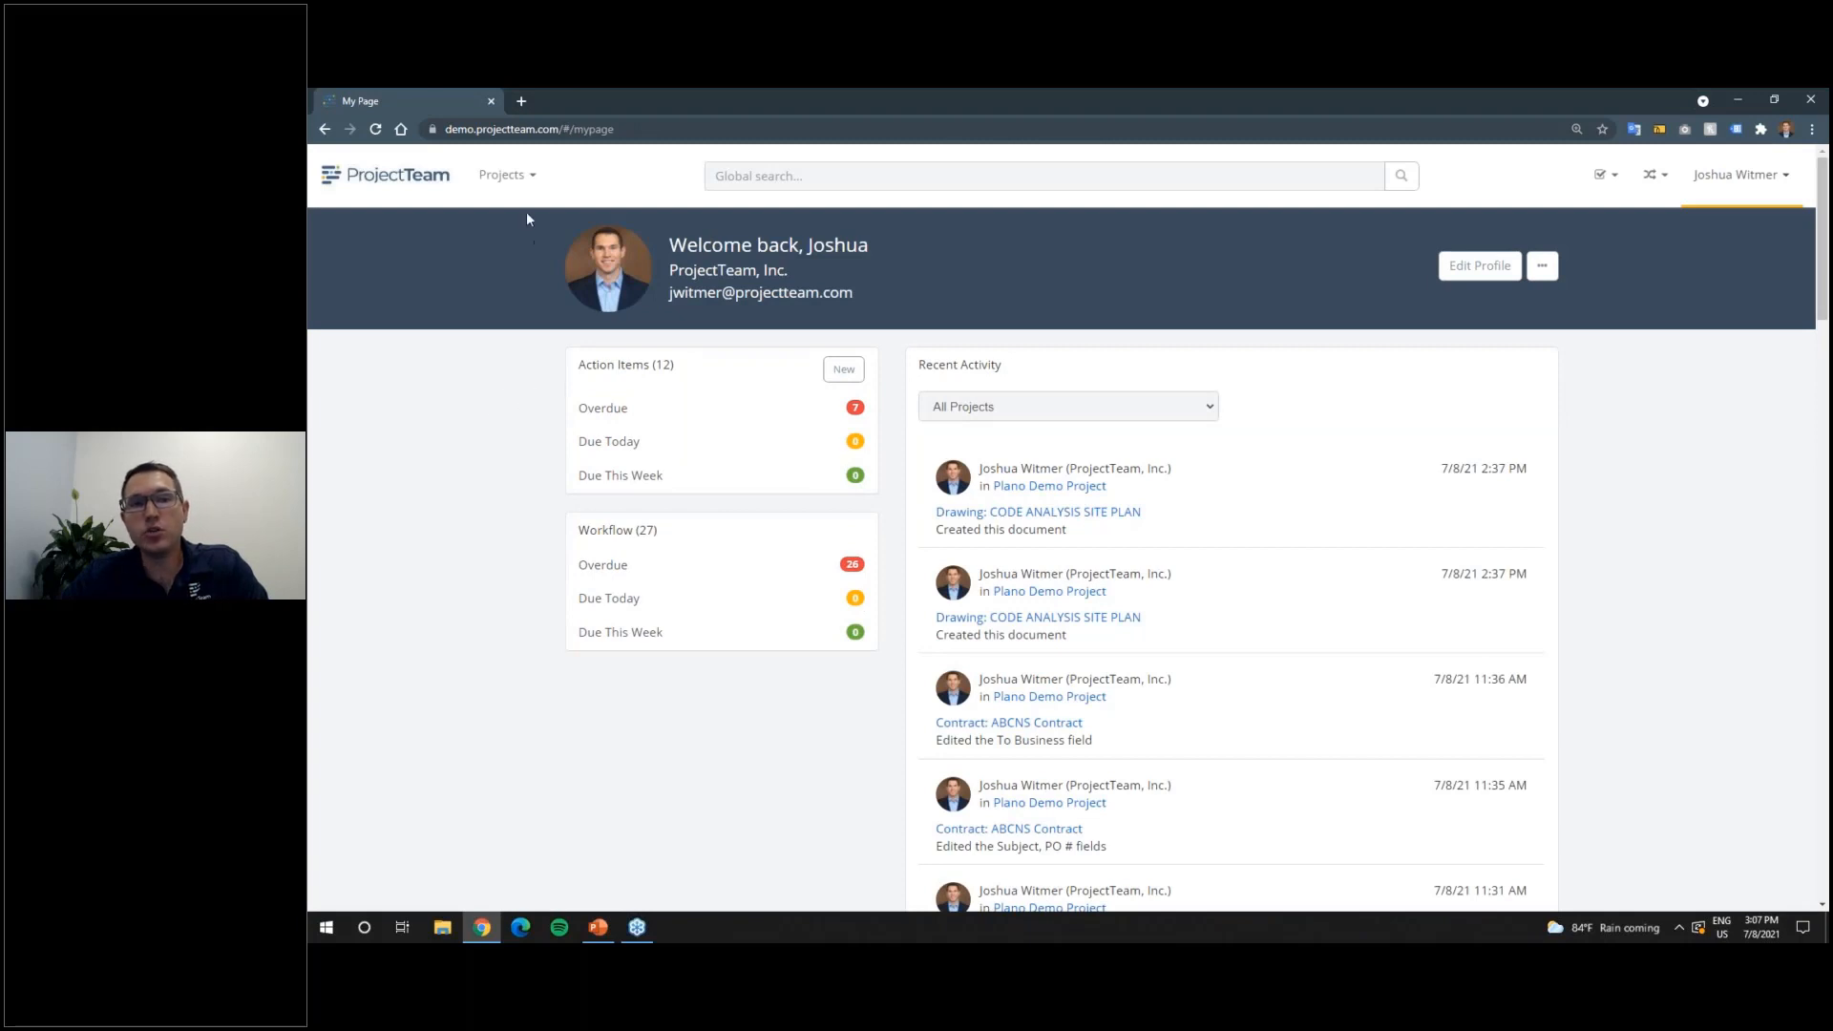
{"action": "left_click", "coordinate": [507, 176]}
{"action": "left_click", "coordinate": [524, 290]}
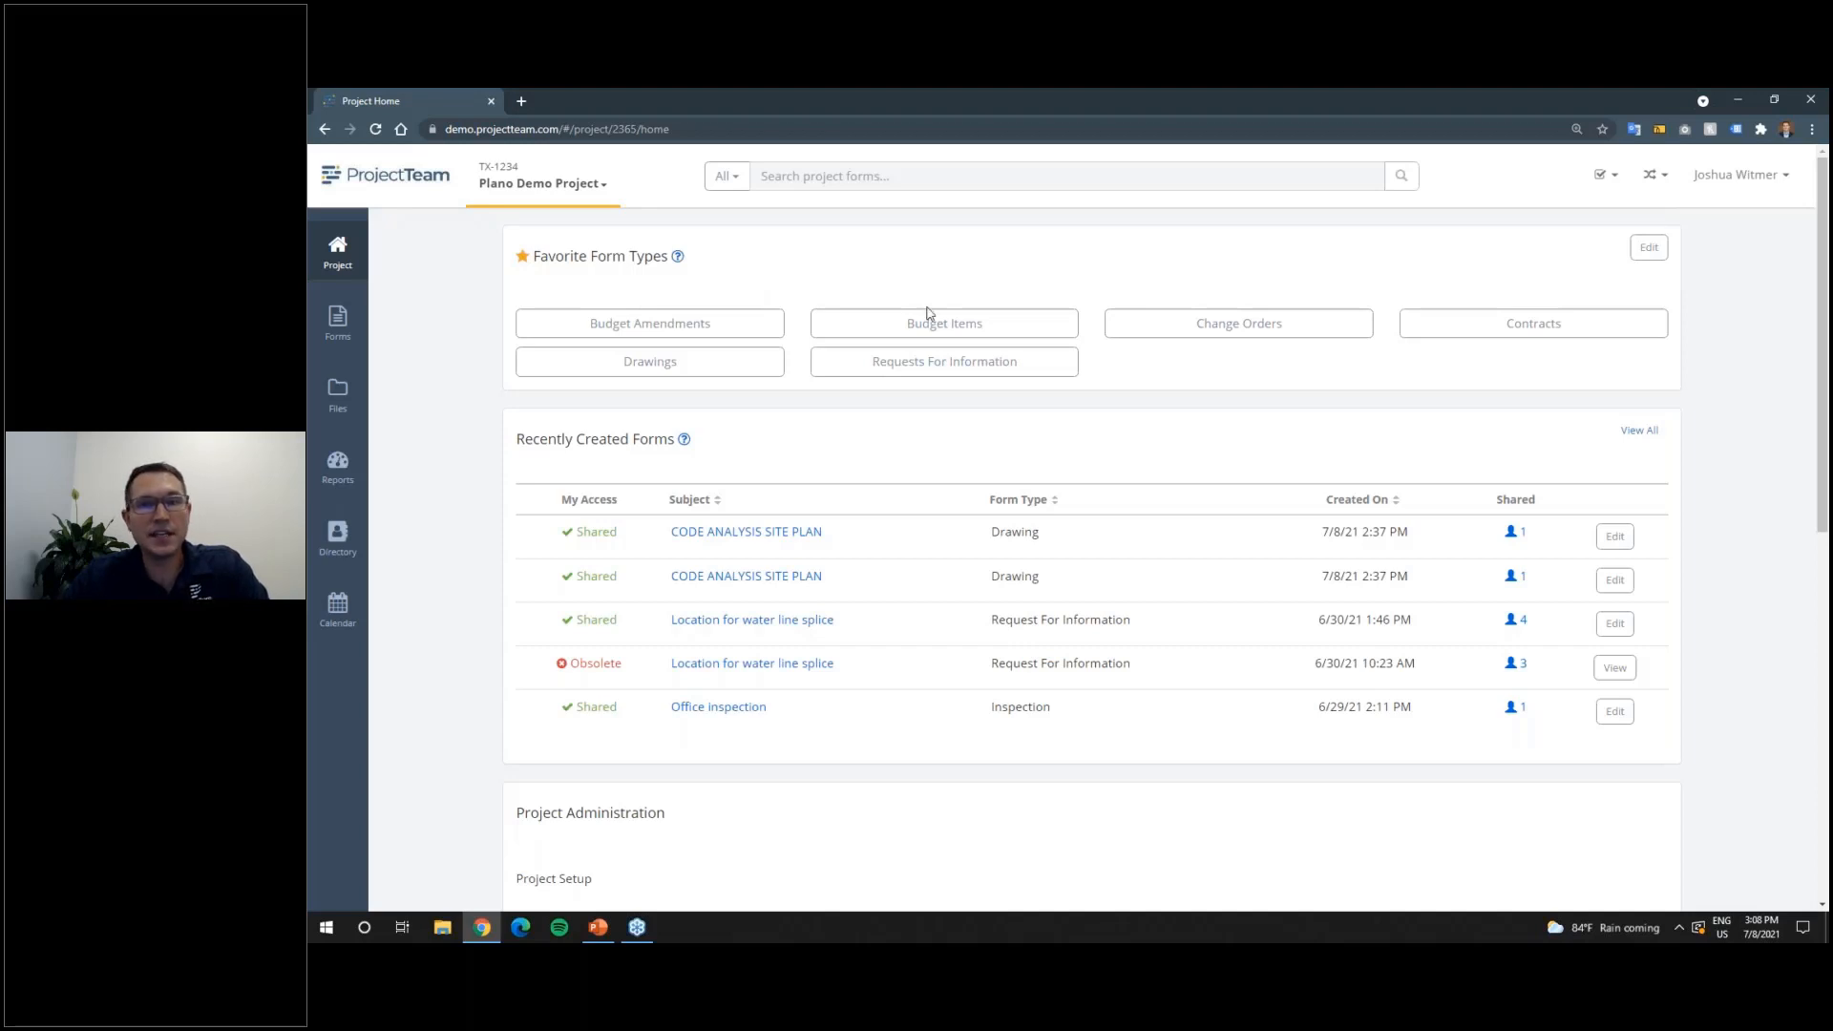
Step: Remove Budget Amendments, Budget Items and Change Orders from the project's favorite form types and save the selection
{"action": "left_click", "coordinate": [1649, 248]}
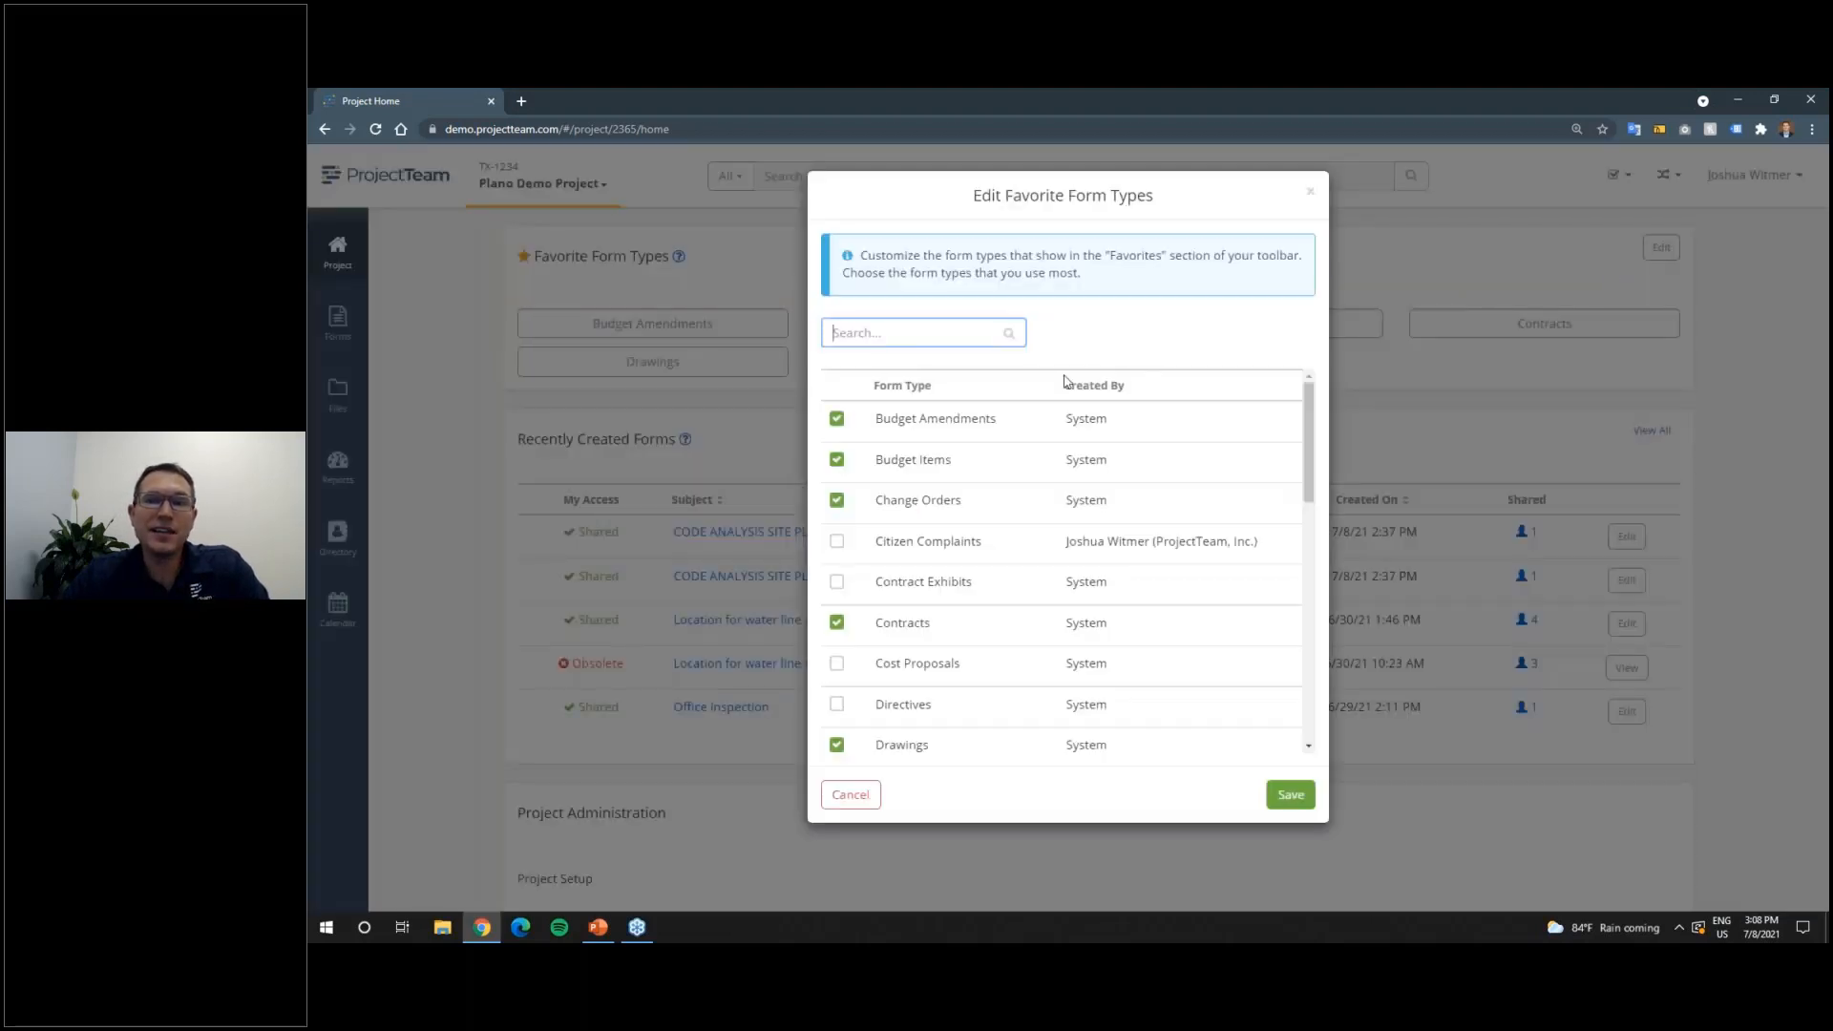
{"action": "left_click", "coordinate": [836, 418]}
{"action": "left_click", "coordinate": [836, 459]}
{"action": "left_click", "coordinate": [837, 500]}
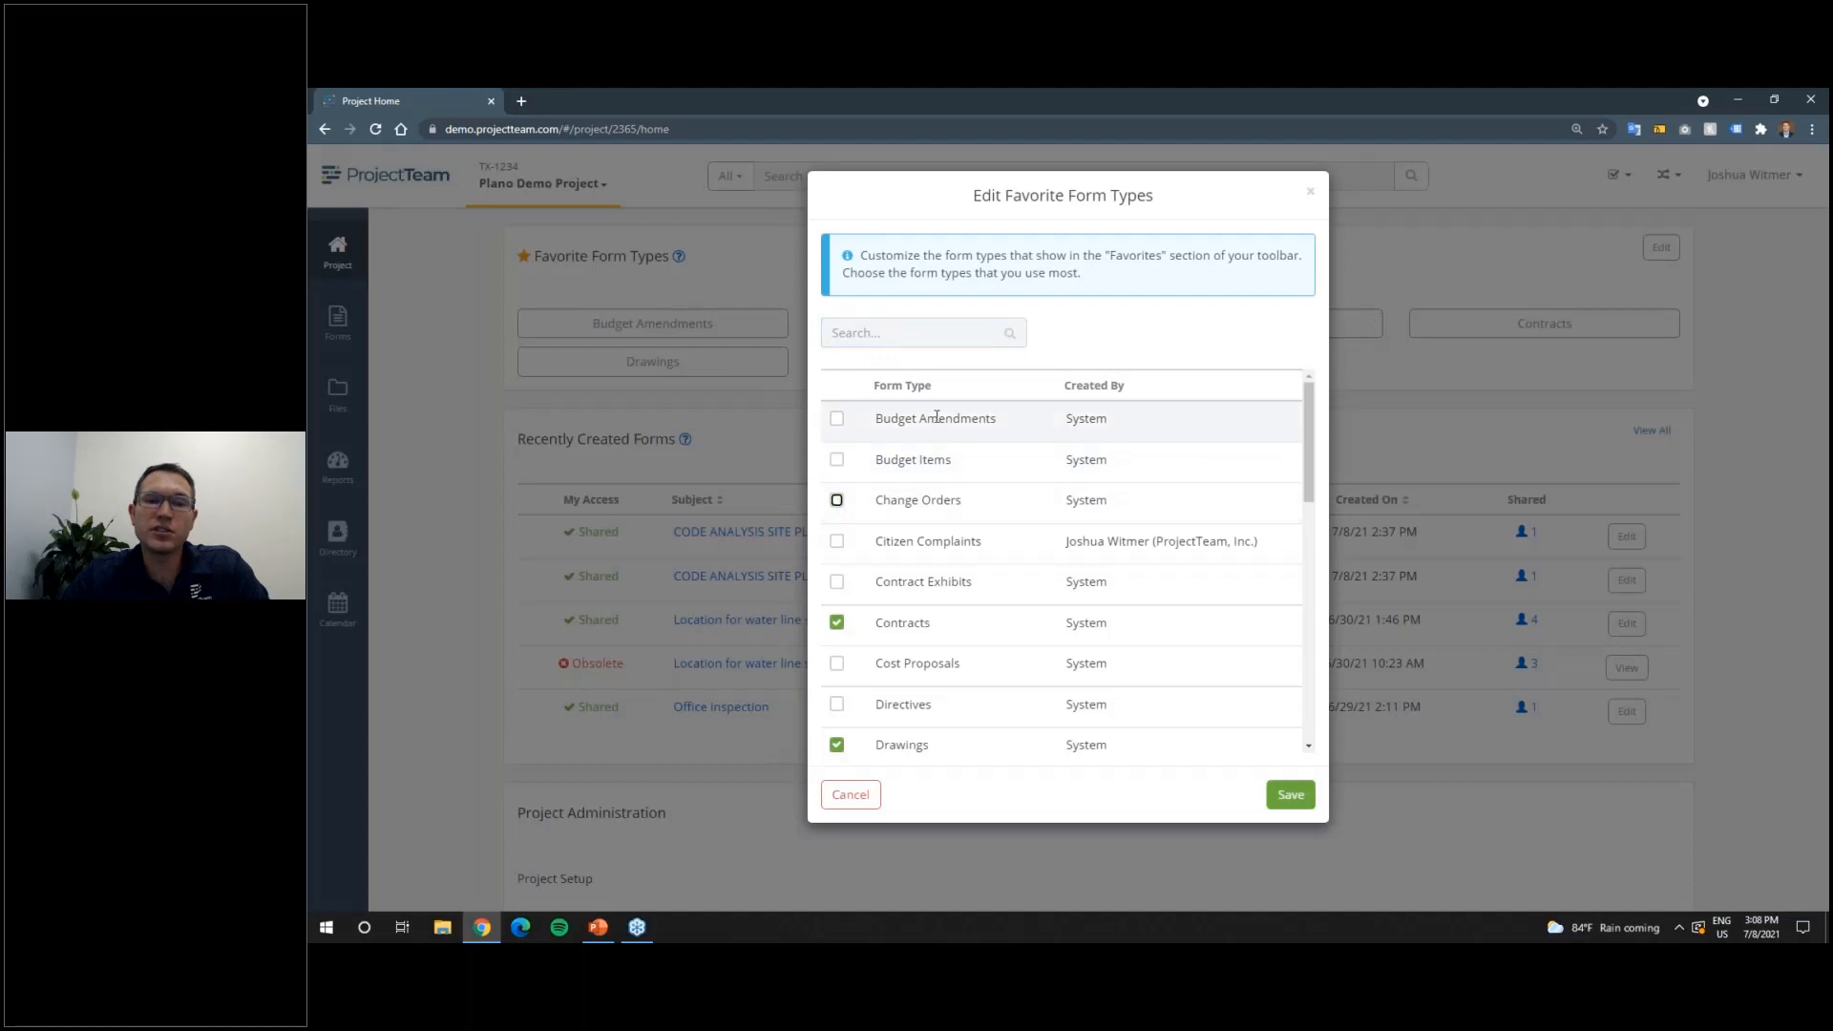
{"action": "left_click", "coordinate": [1285, 795]}
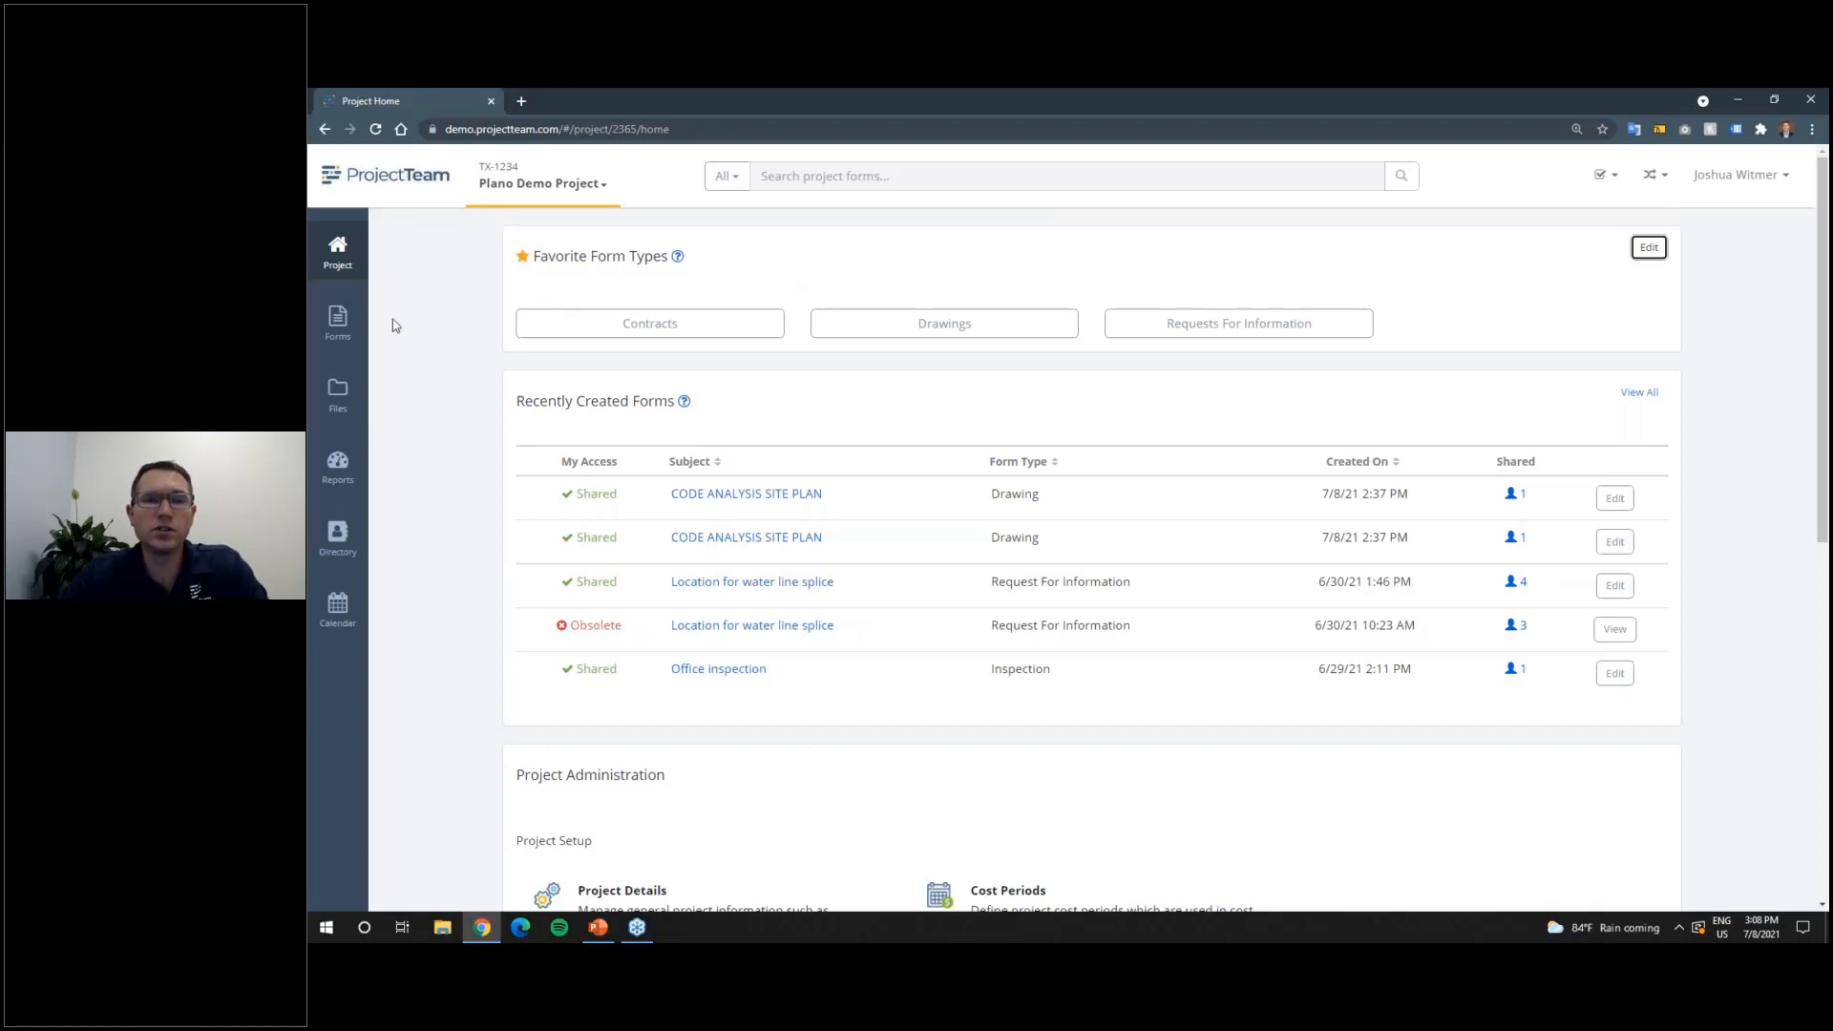
Step: Check the favorite form types in the project navigation and open the project's list of individual drawings
{"action": "left_click", "coordinate": [364, 338]}
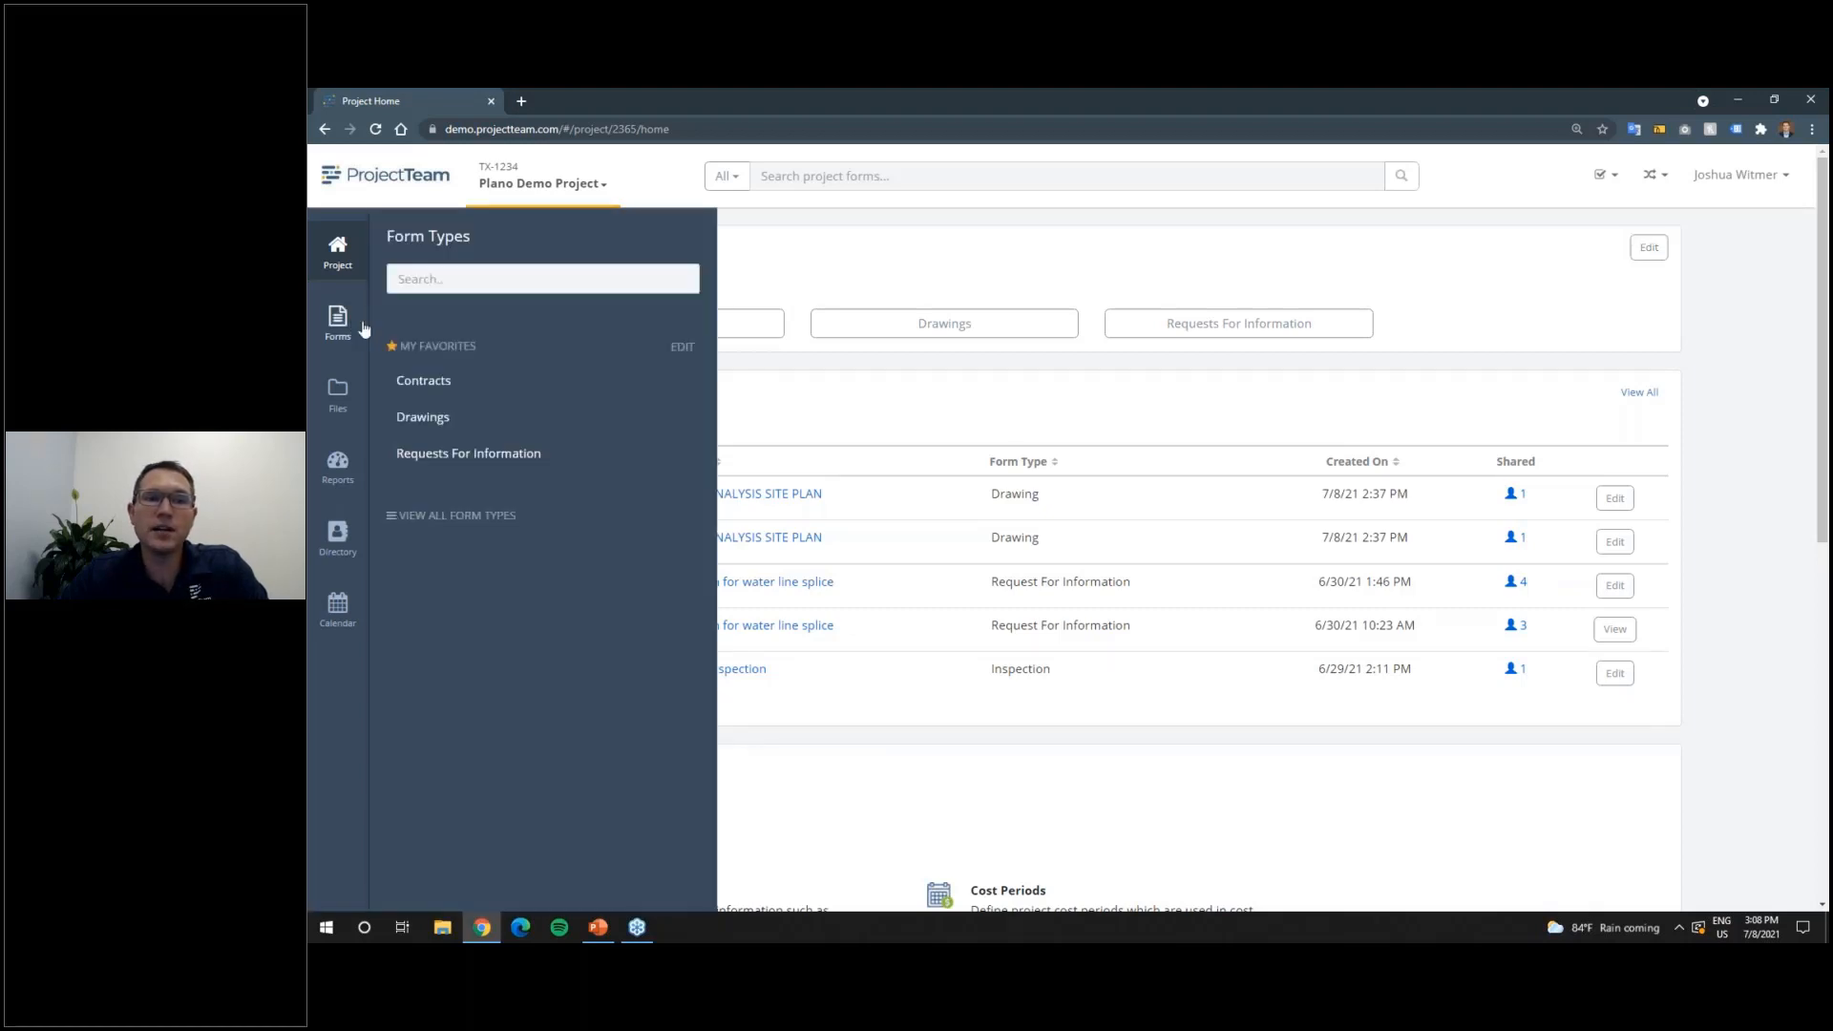
{"action": "left_click", "coordinate": [821, 268]}
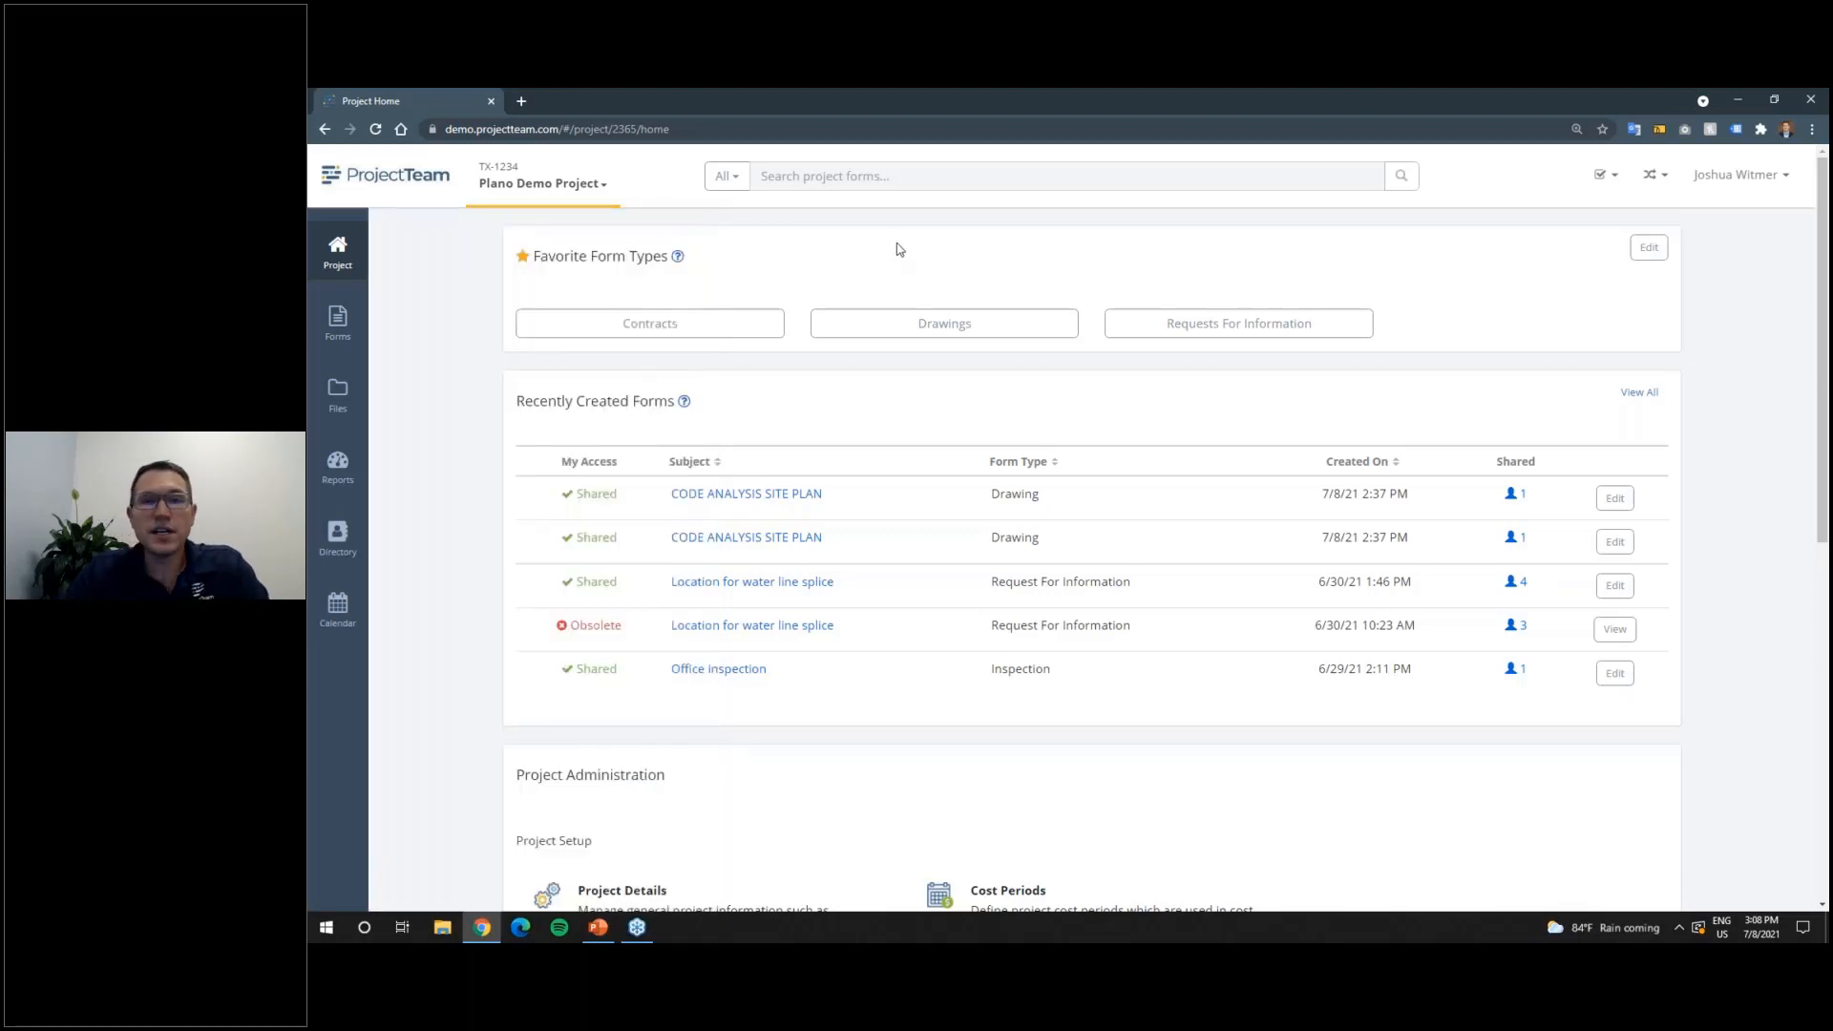
{"action": "left_click", "coordinate": [960, 330]}
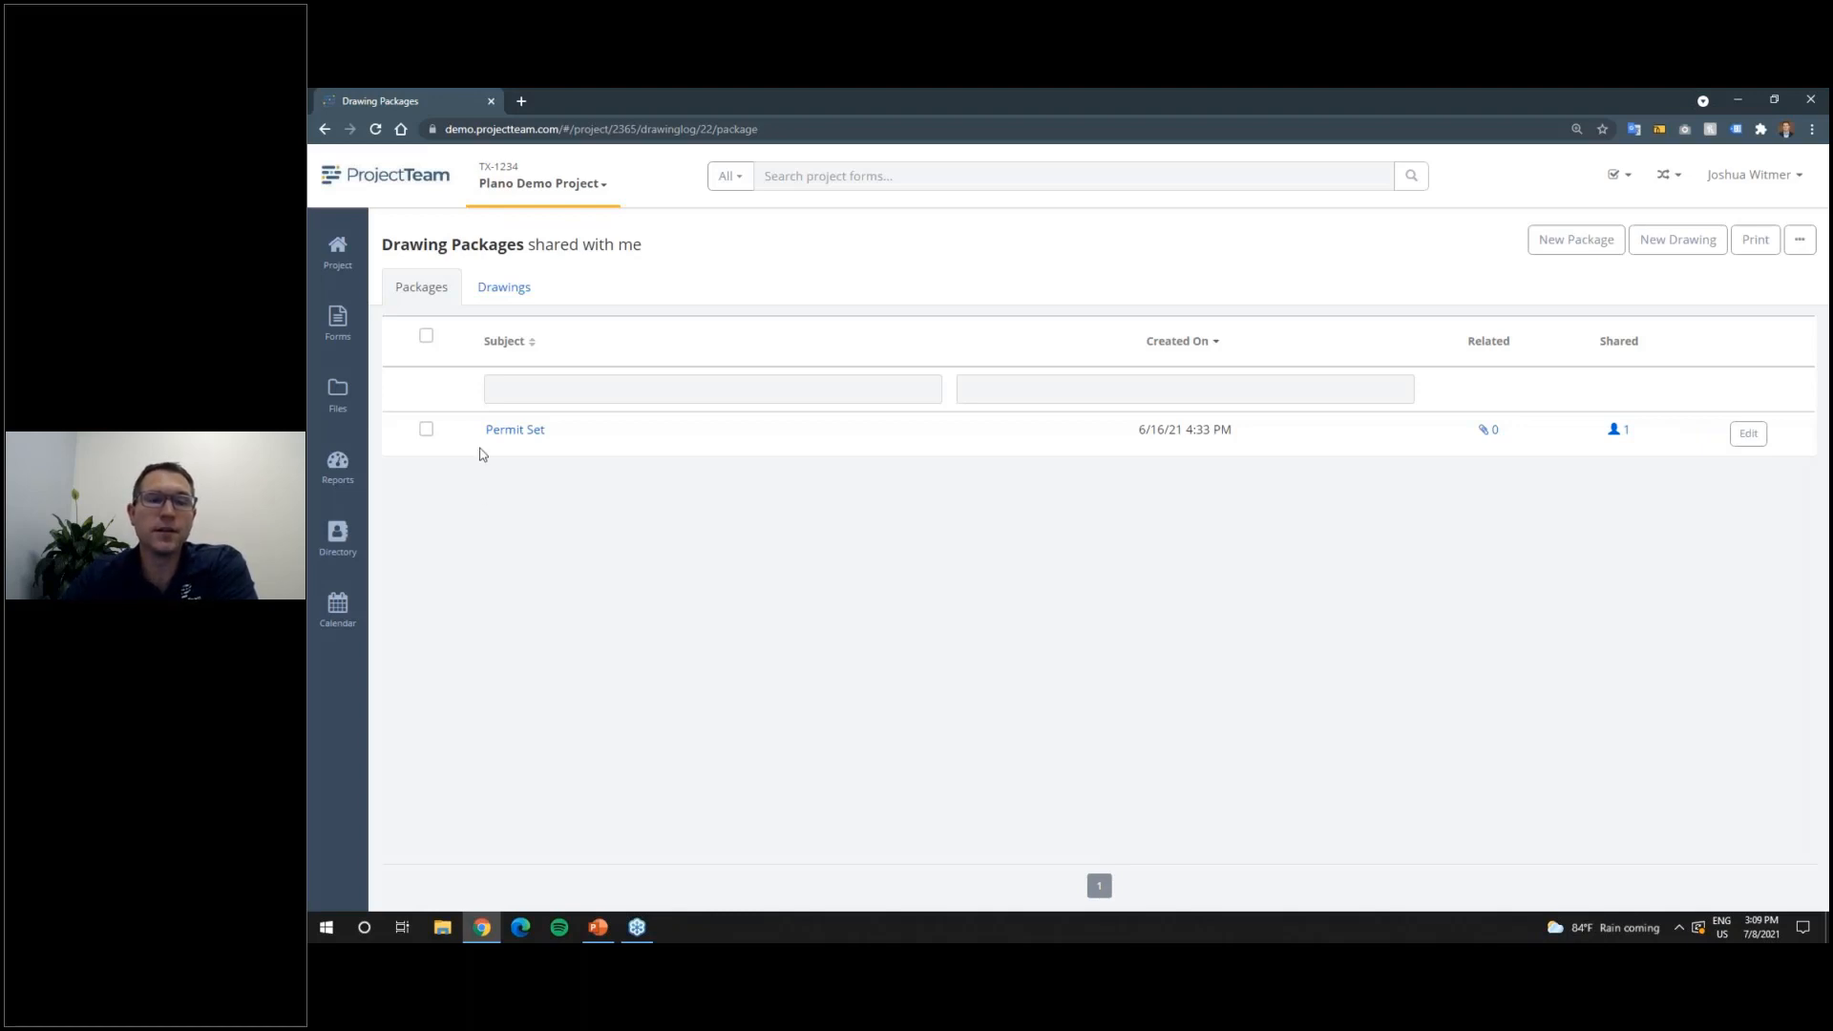
{"action": "left_click", "coordinate": [508, 287]}
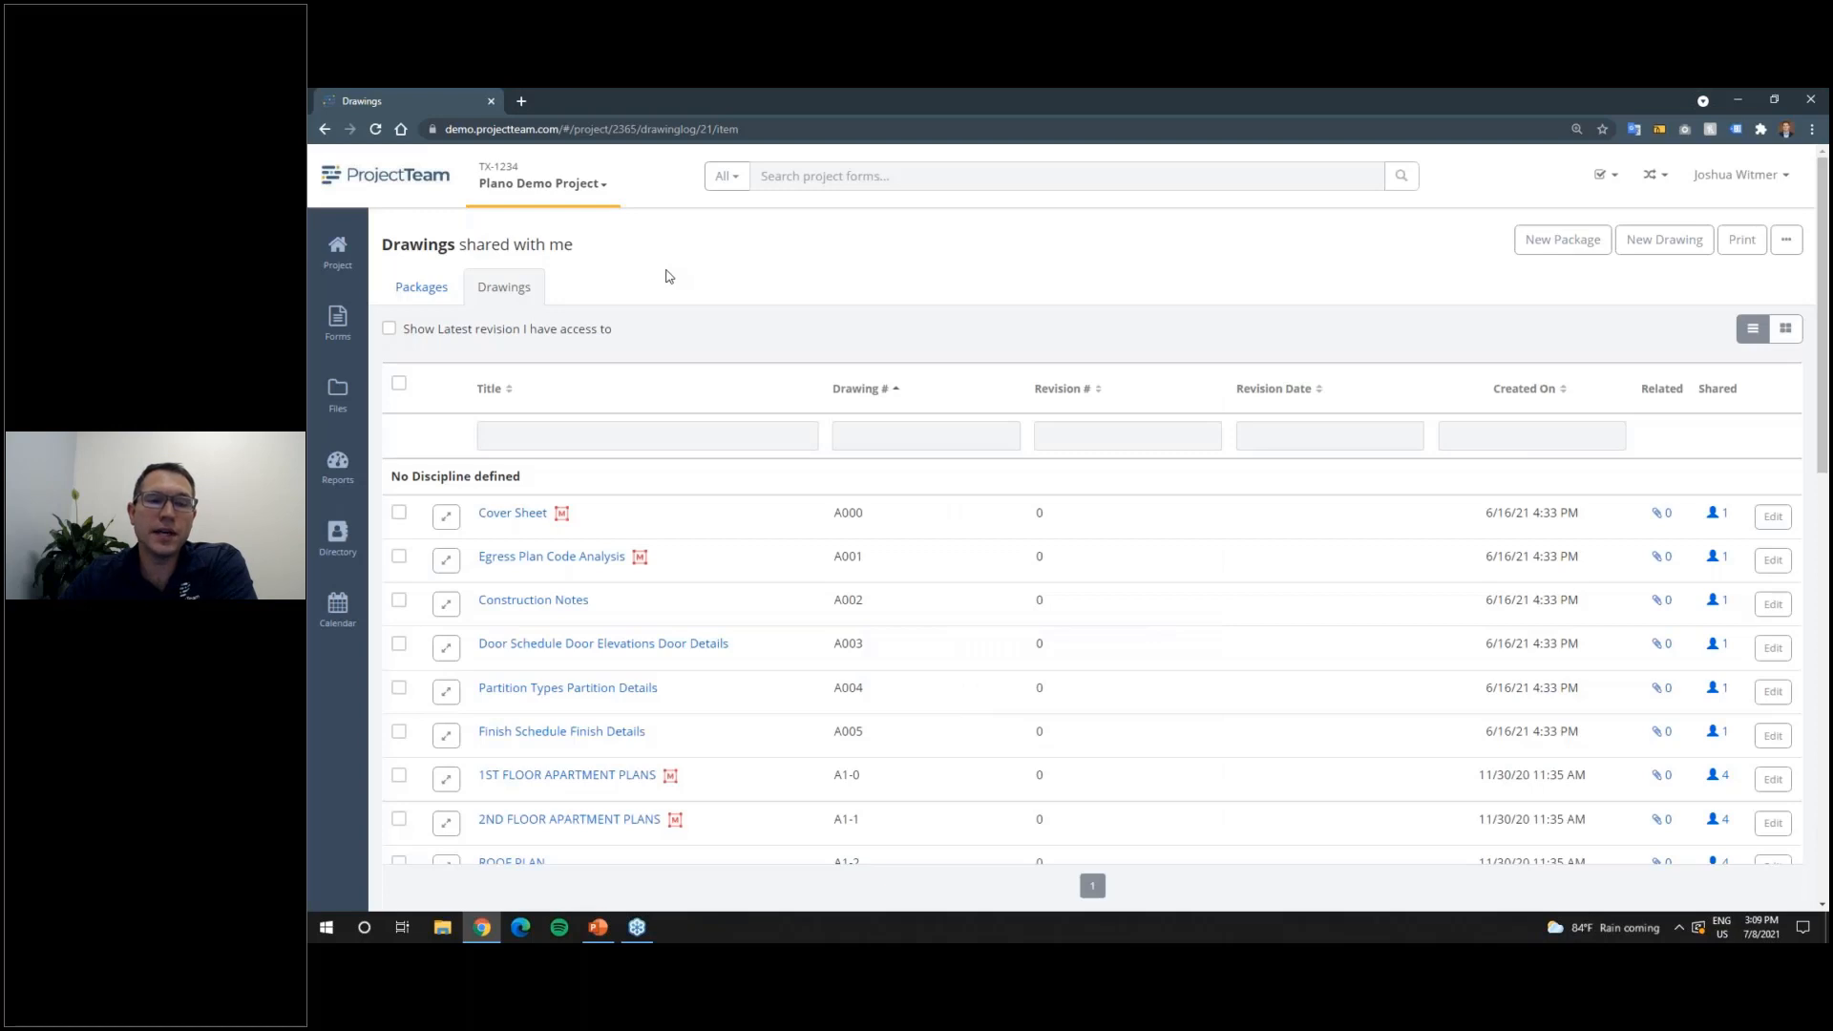
Step: Filter the drawings list by drawing number a001 and clear the filter again
{"action": "left_click", "coordinate": [868, 433]}
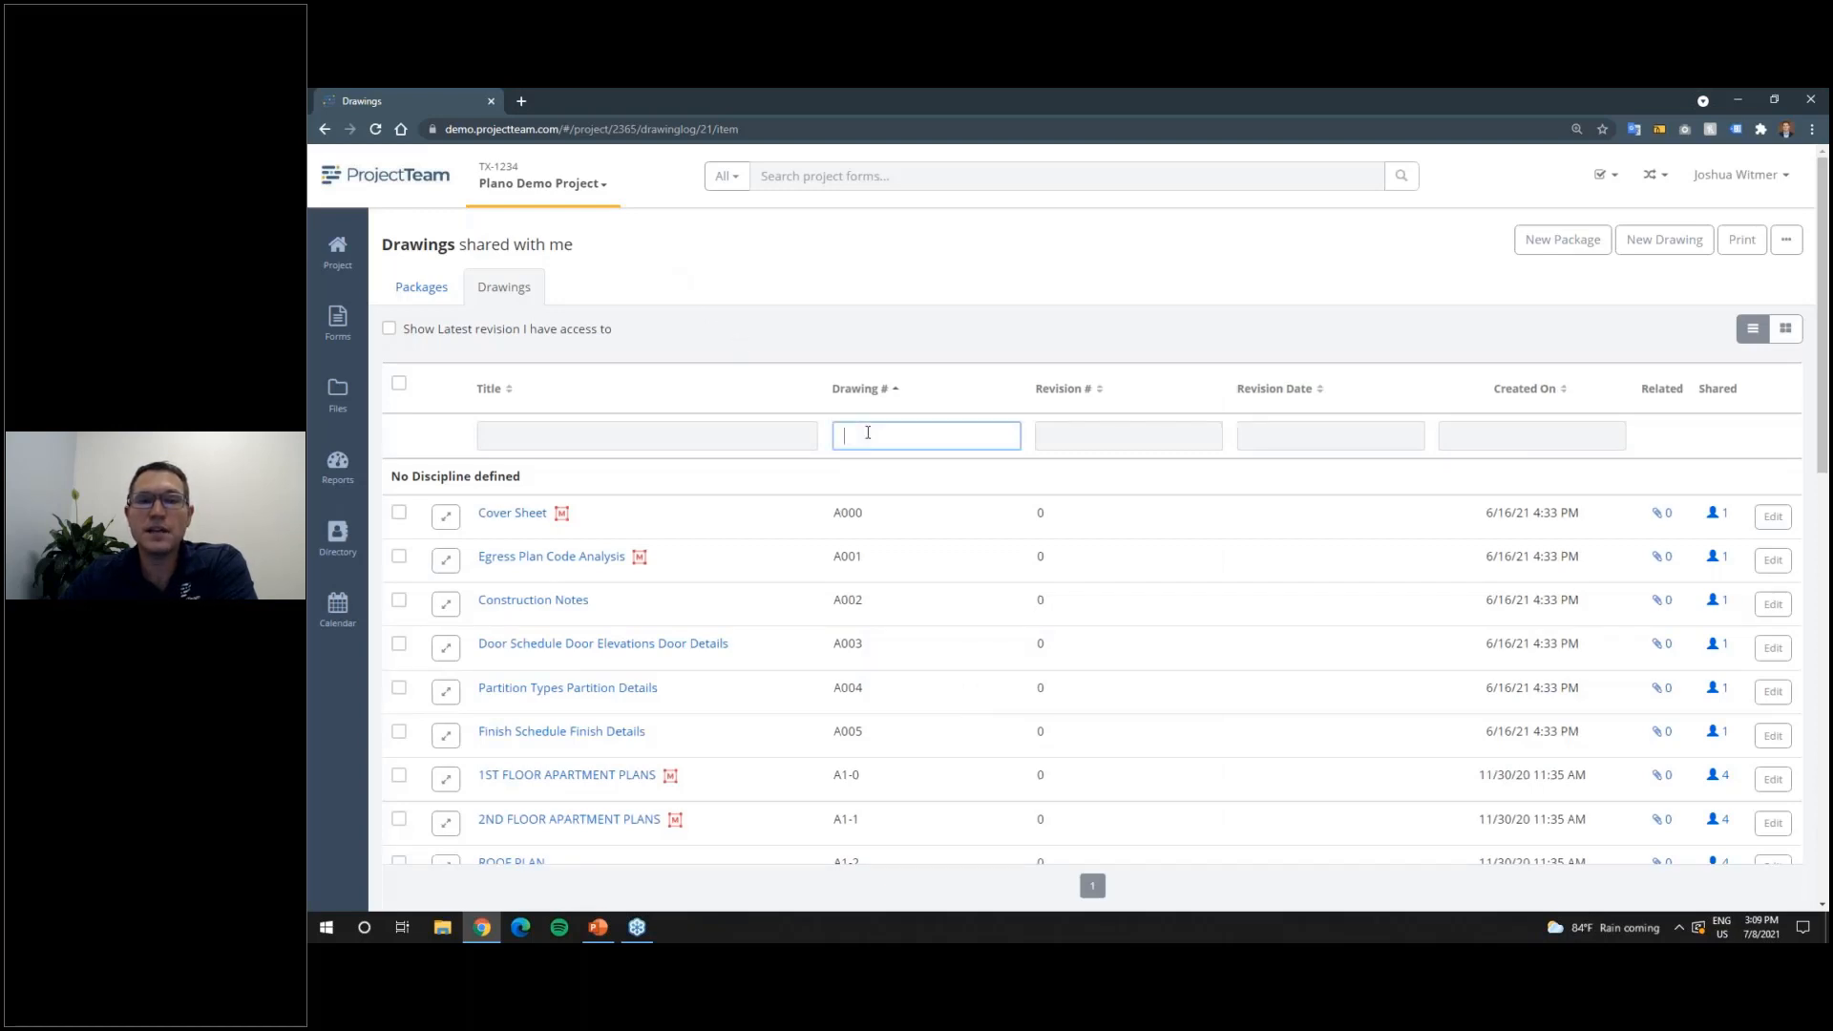
{"action": "type", "text": "a00"}
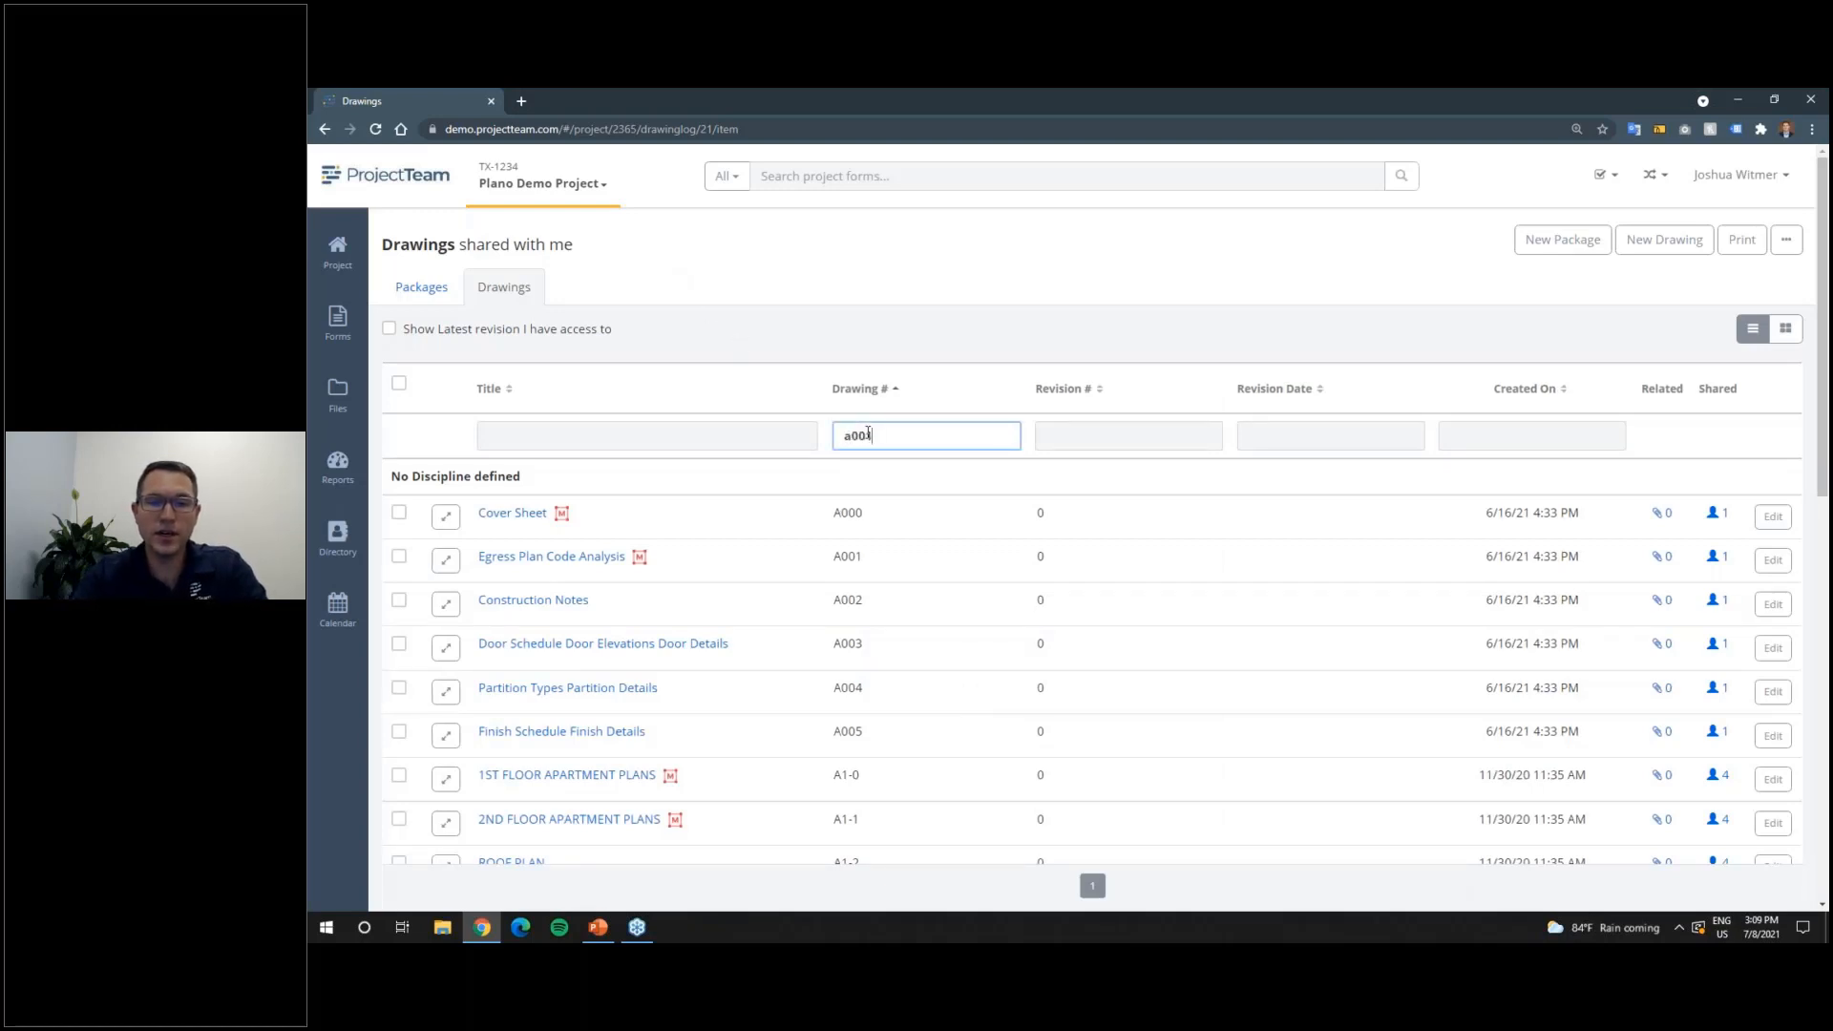
{"action": "type", "text": "1"}
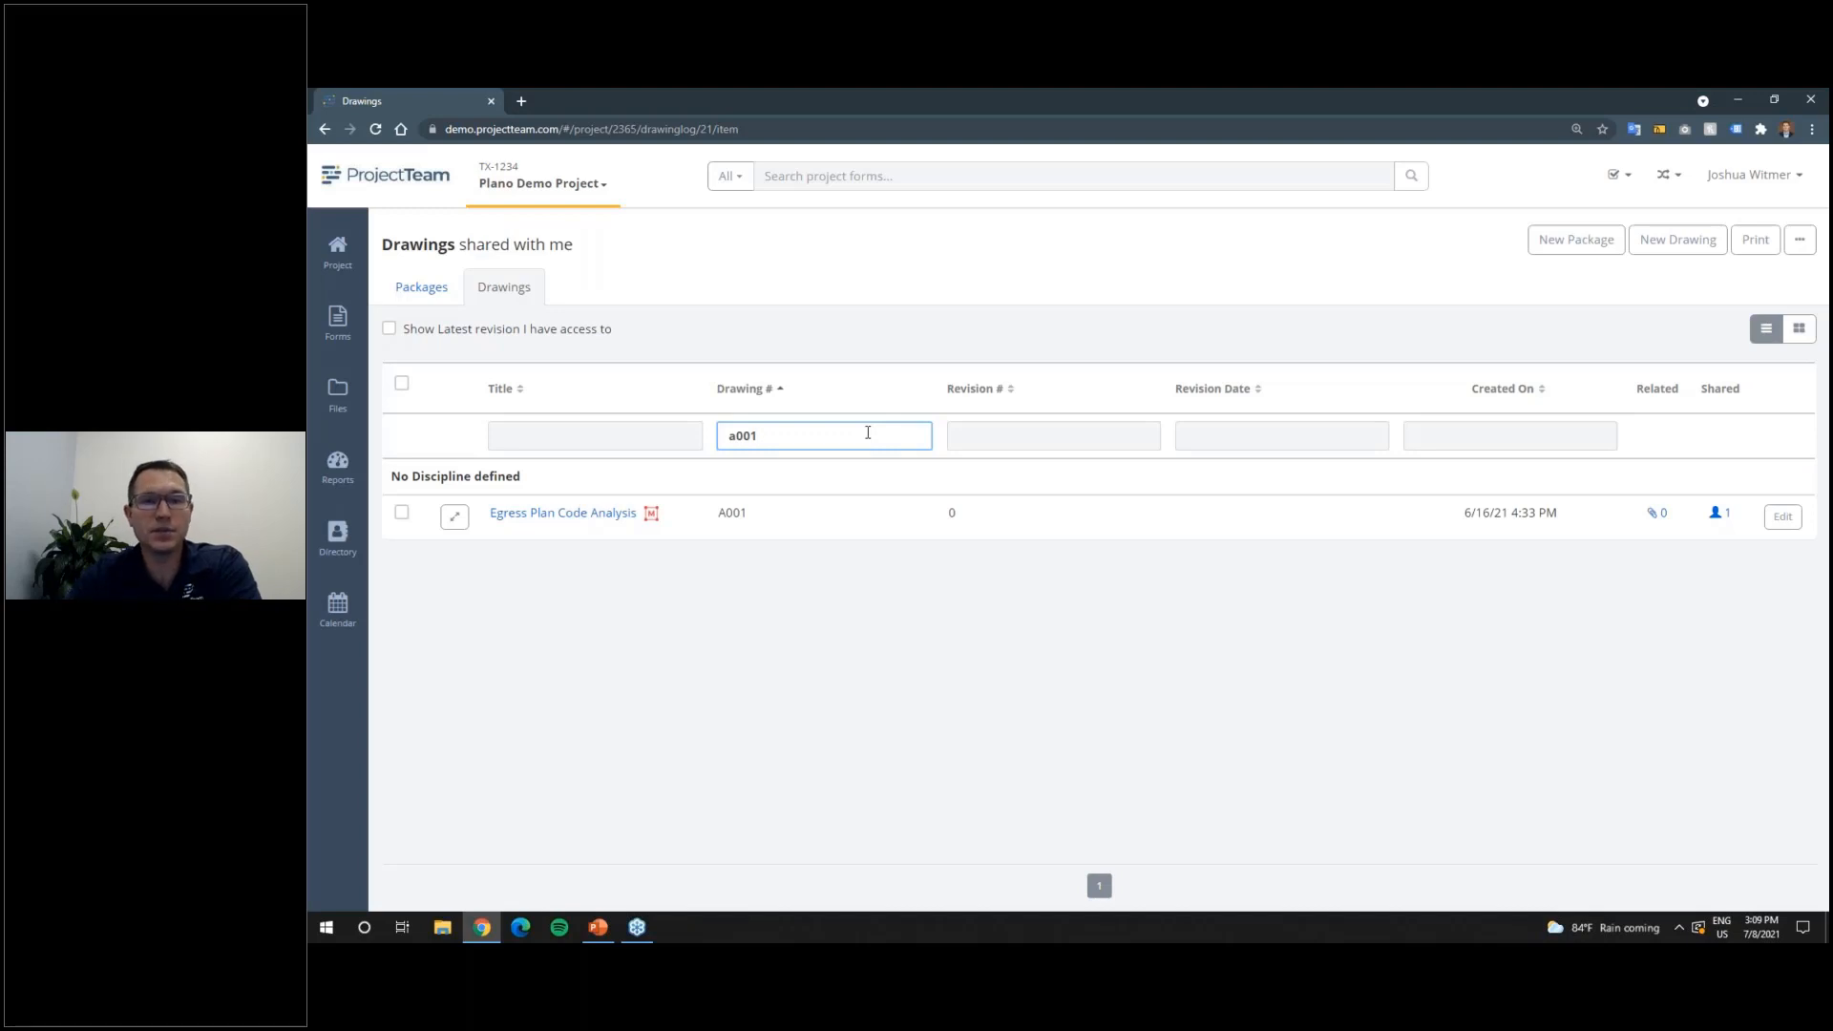
{"action": "double_click", "coordinate": [868, 433]}
{"action": "key", "text": "BackSpace"}
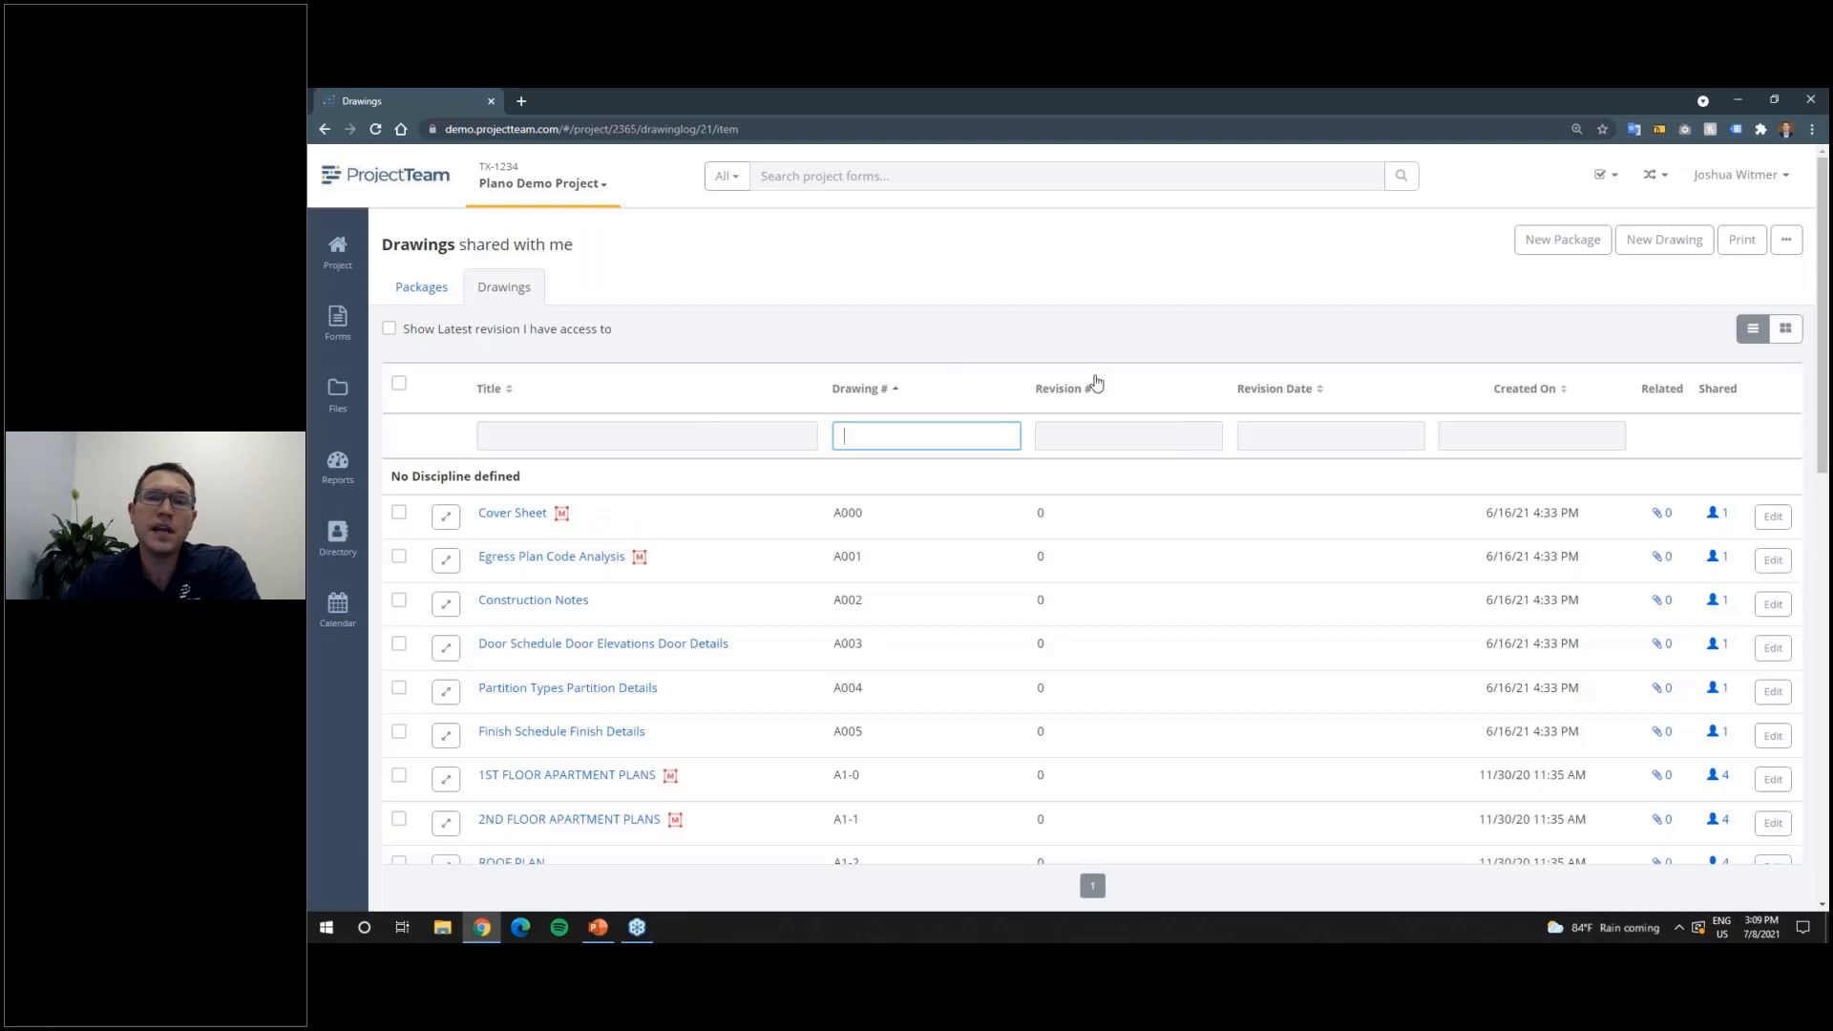
Step: Browse the project's drawings as thumbnails down to the Architecture discipline, and return to the list view
{"action": "left_click", "coordinate": [1785, 328]}
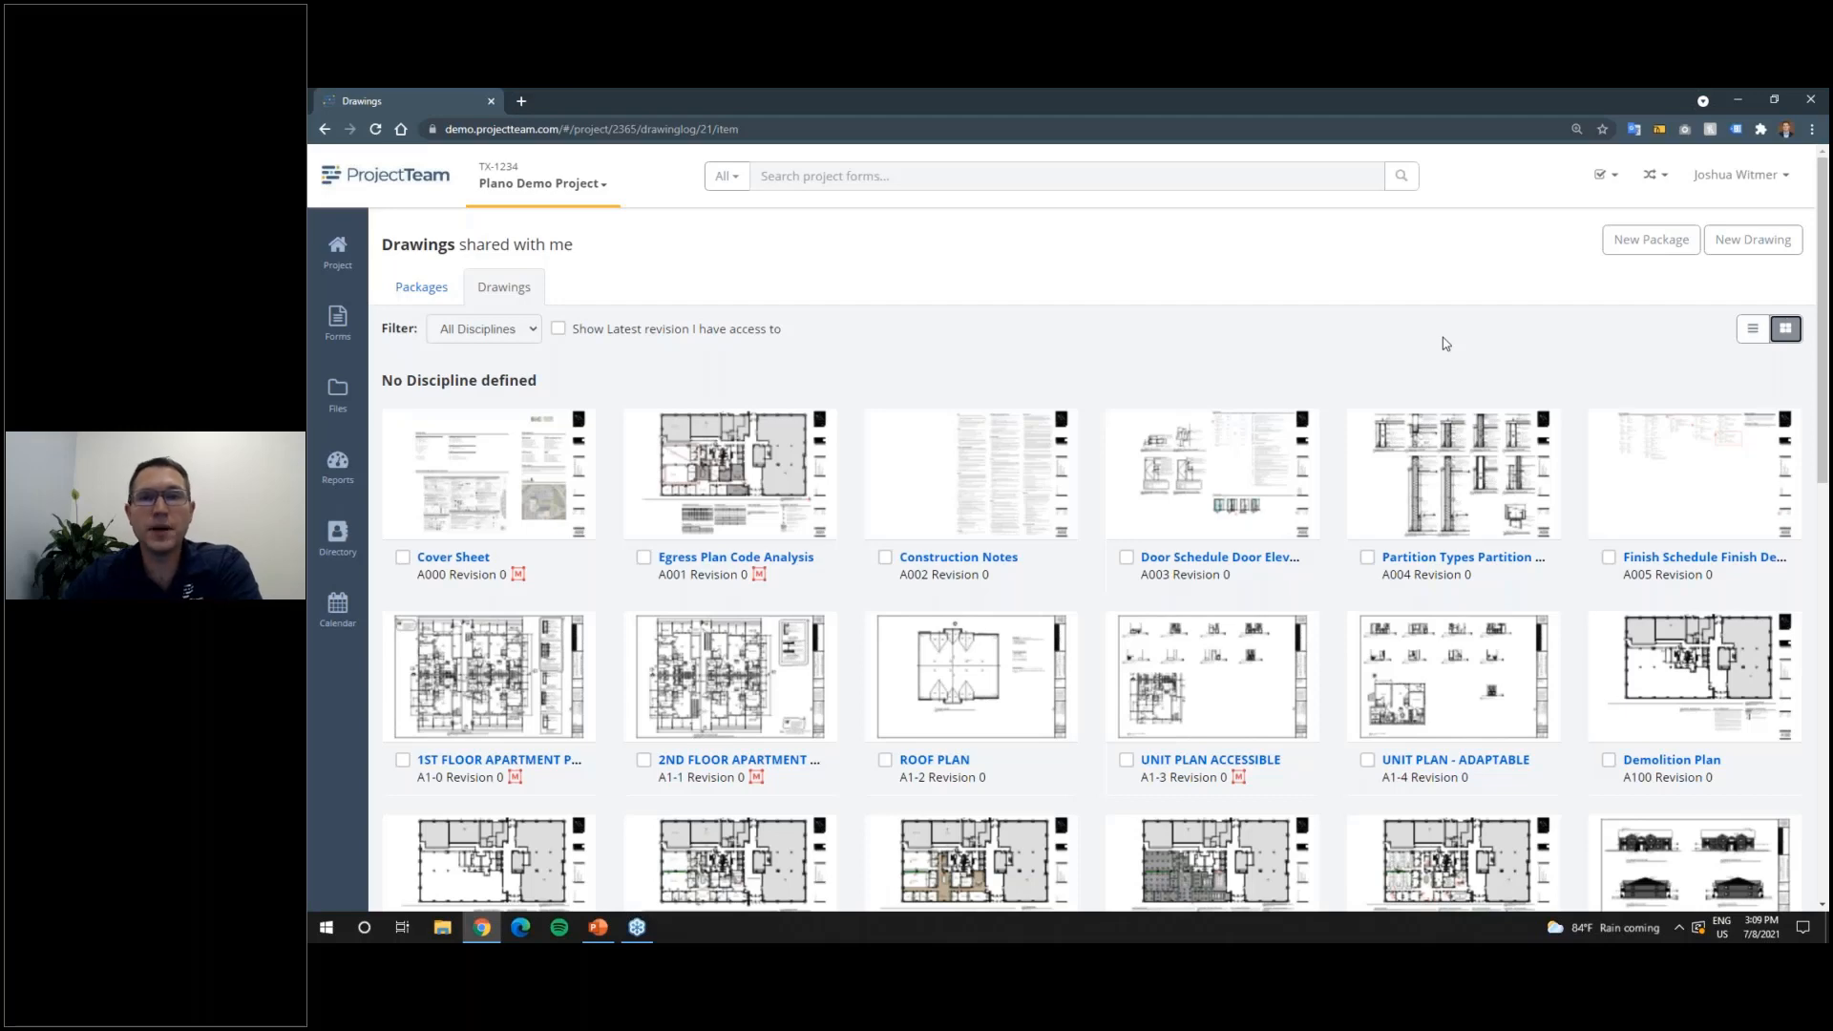
{"action": "scroll", "coordinate": [1159, 586], "scroll_direction": "down", "scroll_amount": 1}
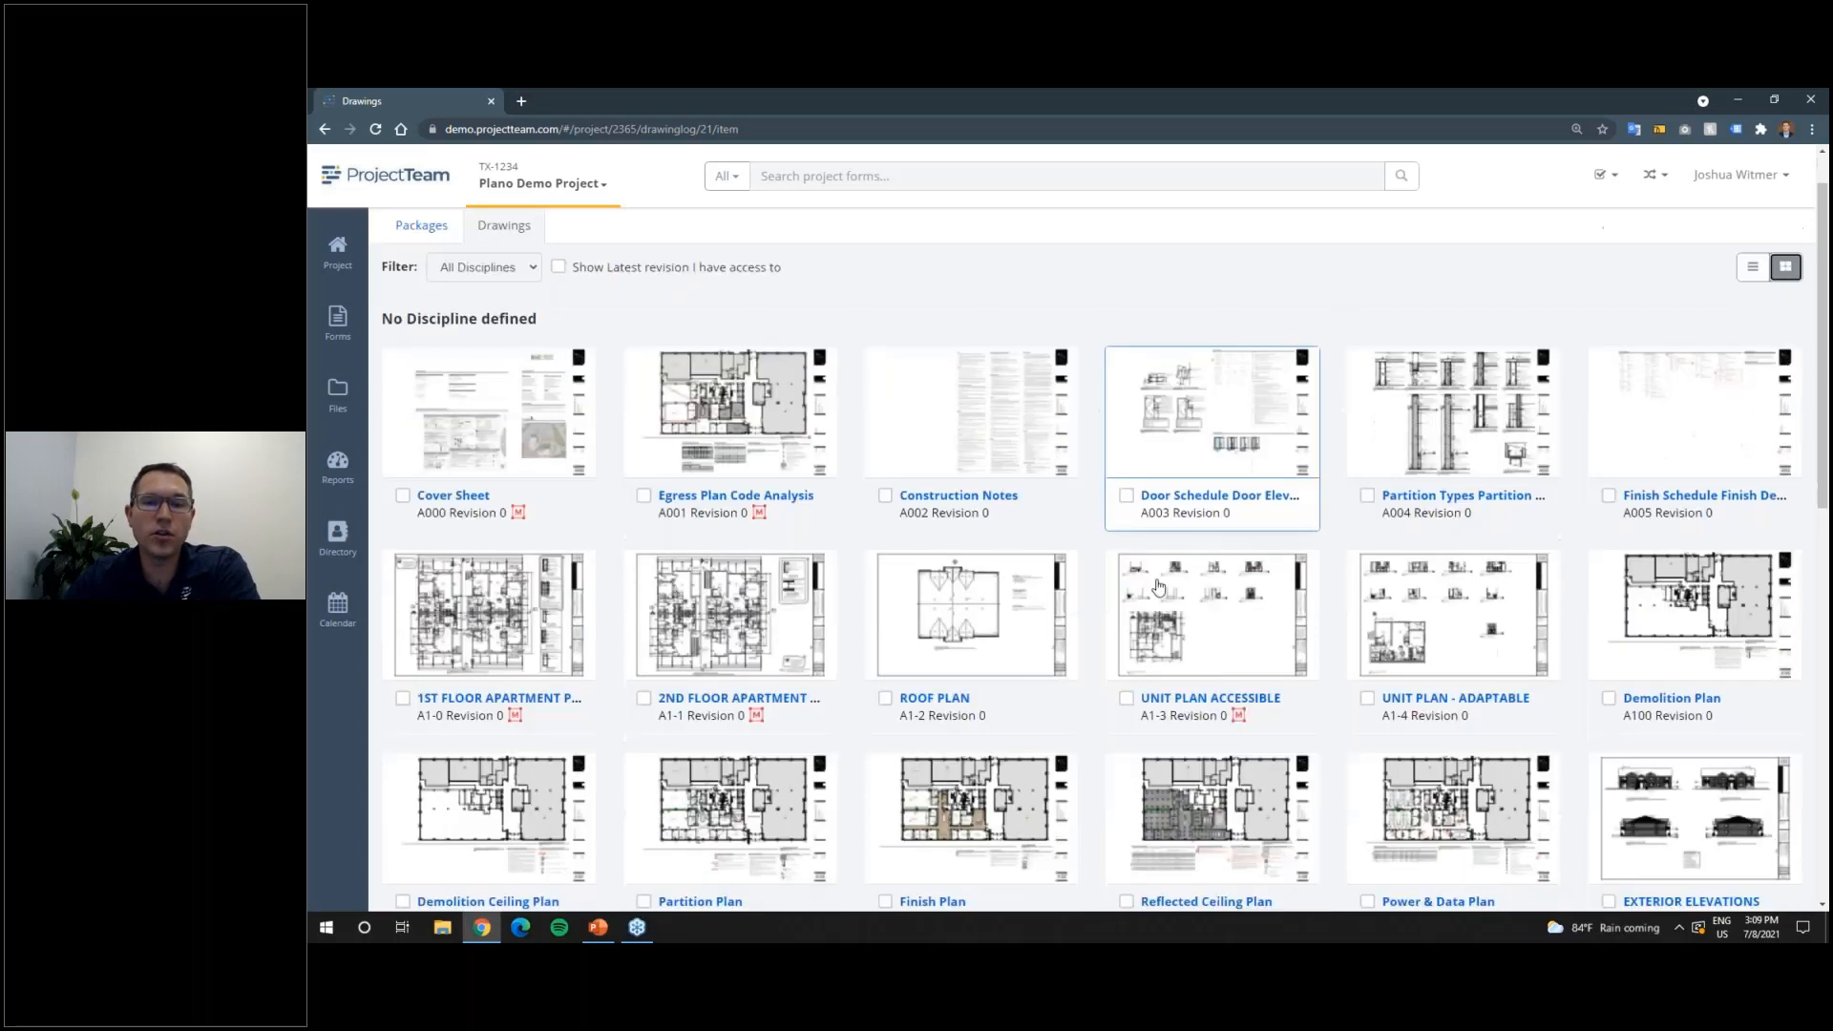
{"action": "scroll", "coordinate": [1158, 586], "scroll_direction": "down", "scroll_amount": 4}
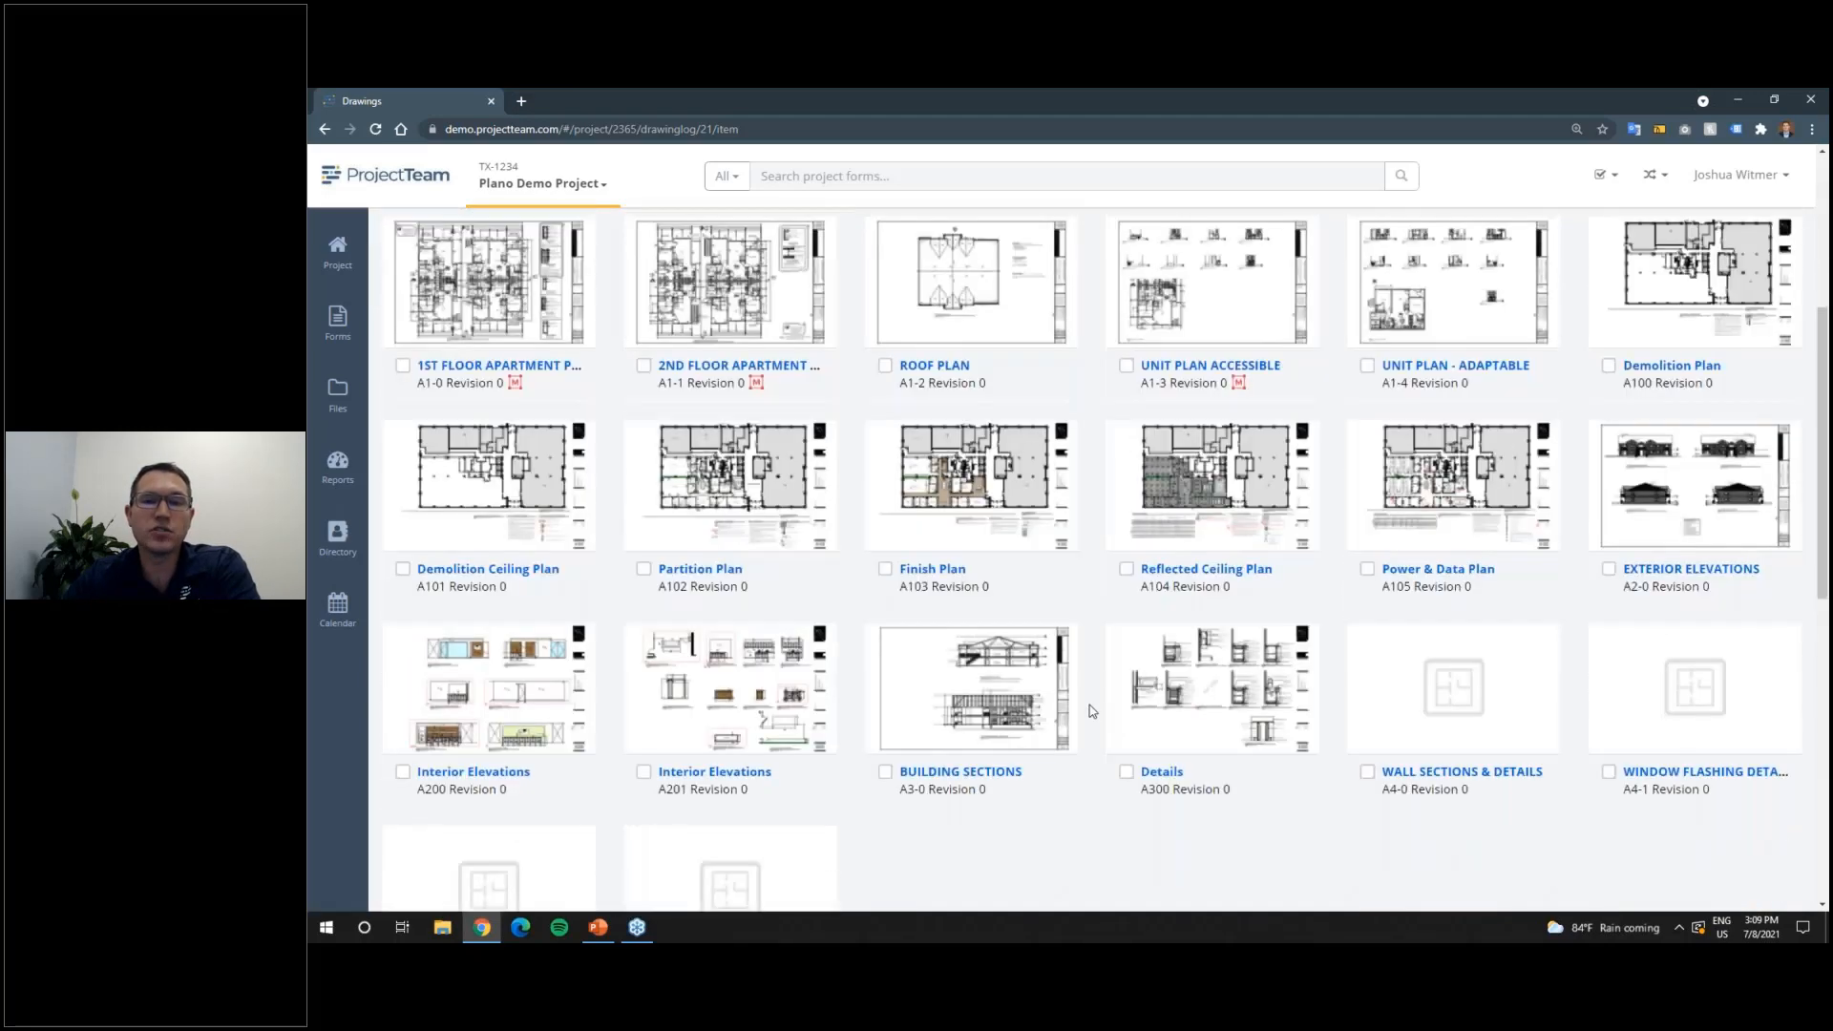
{"action": "scroll", "coordinate": [1091, 711], "scroll_direction": "up", "scroll_amount": 5}
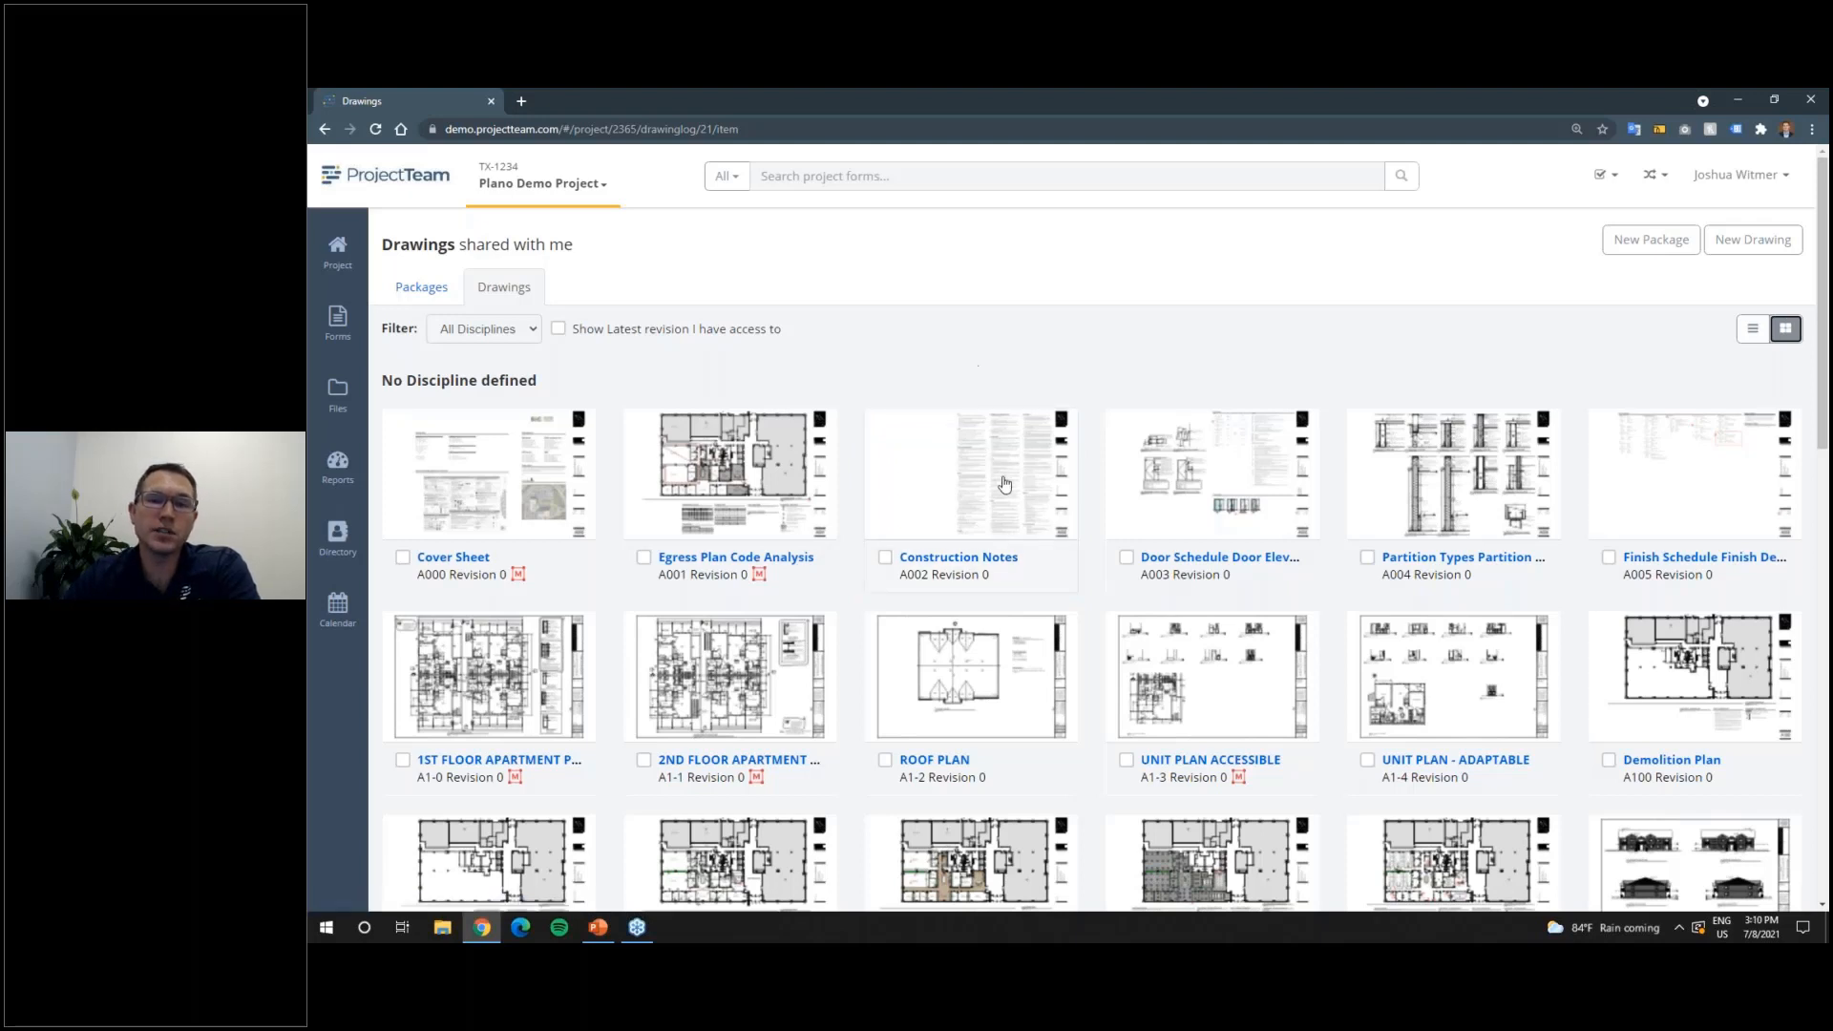
{"action": "scroll", "coordinate": [979, 506], "scroll_direction": "down", "scroll_amount": 5}
{"action": "scroll", "coordinate": [1428, 410], "scroll_direction": "down", "scroll_amount": 2}
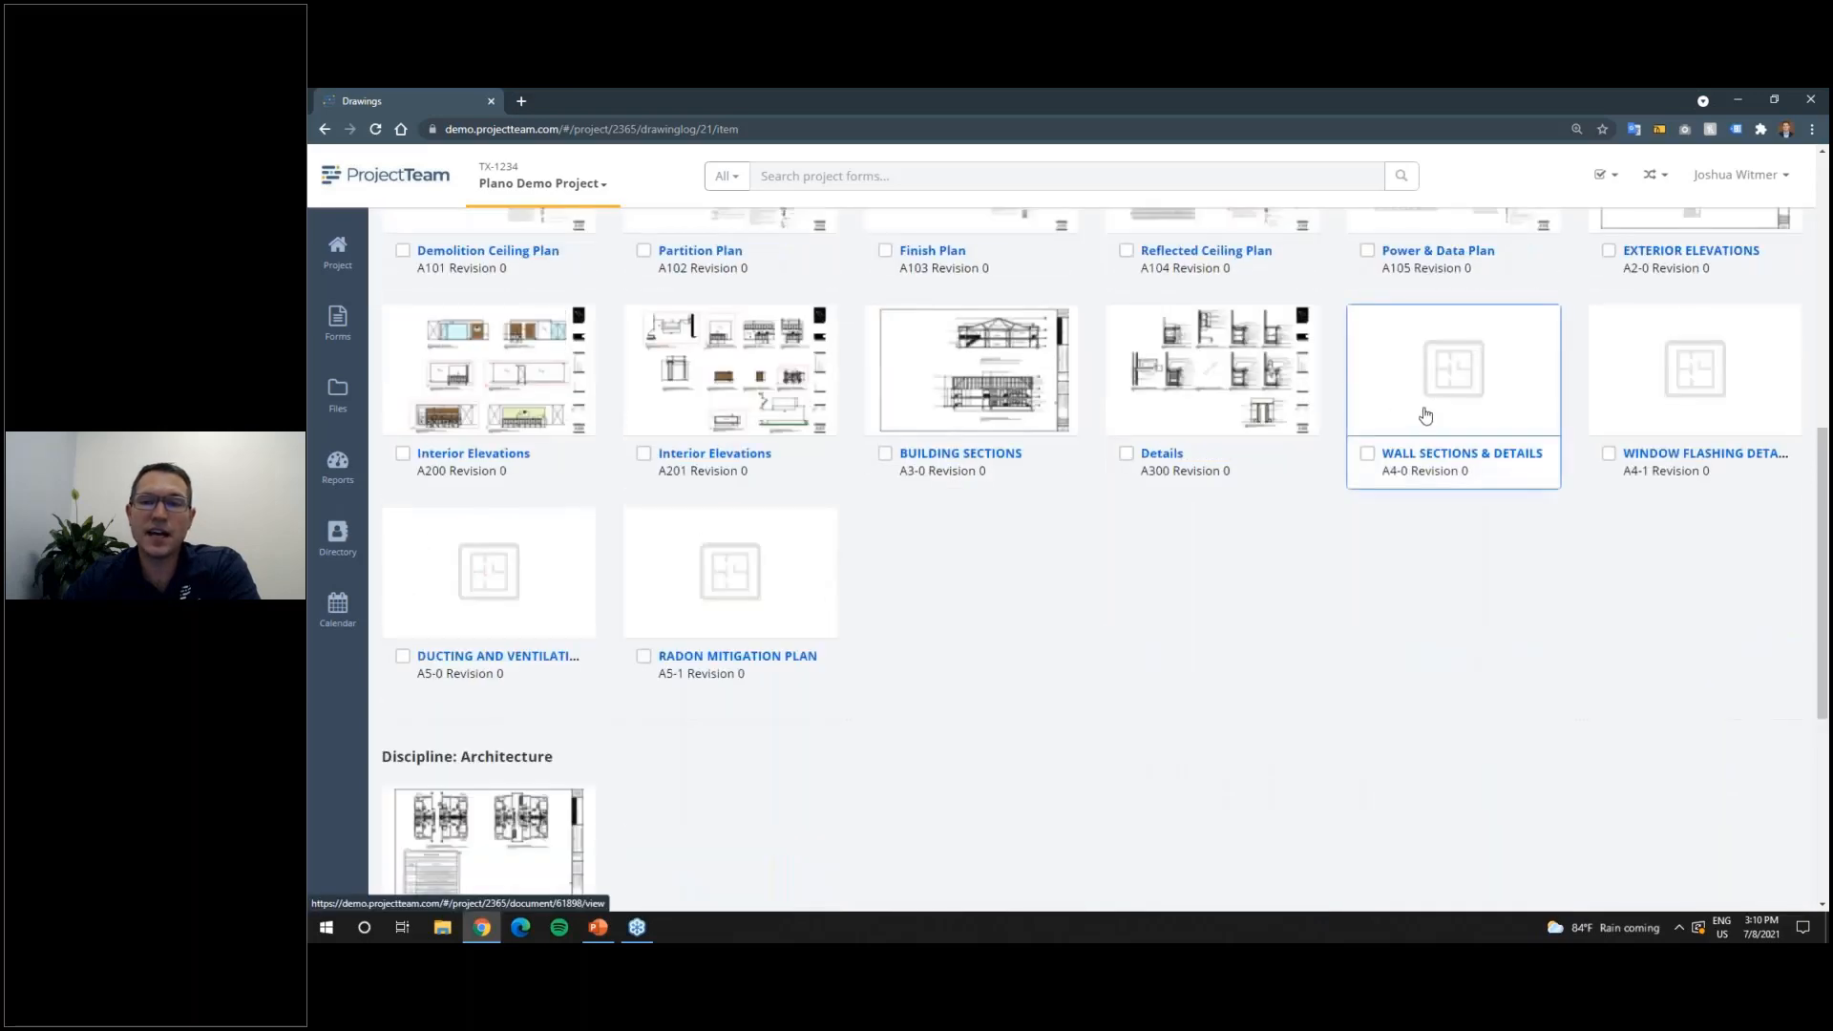
{"action": "scroll", "coordinate": [1437, 444], "scroll_direction": "up", "scroll_amount": 1}
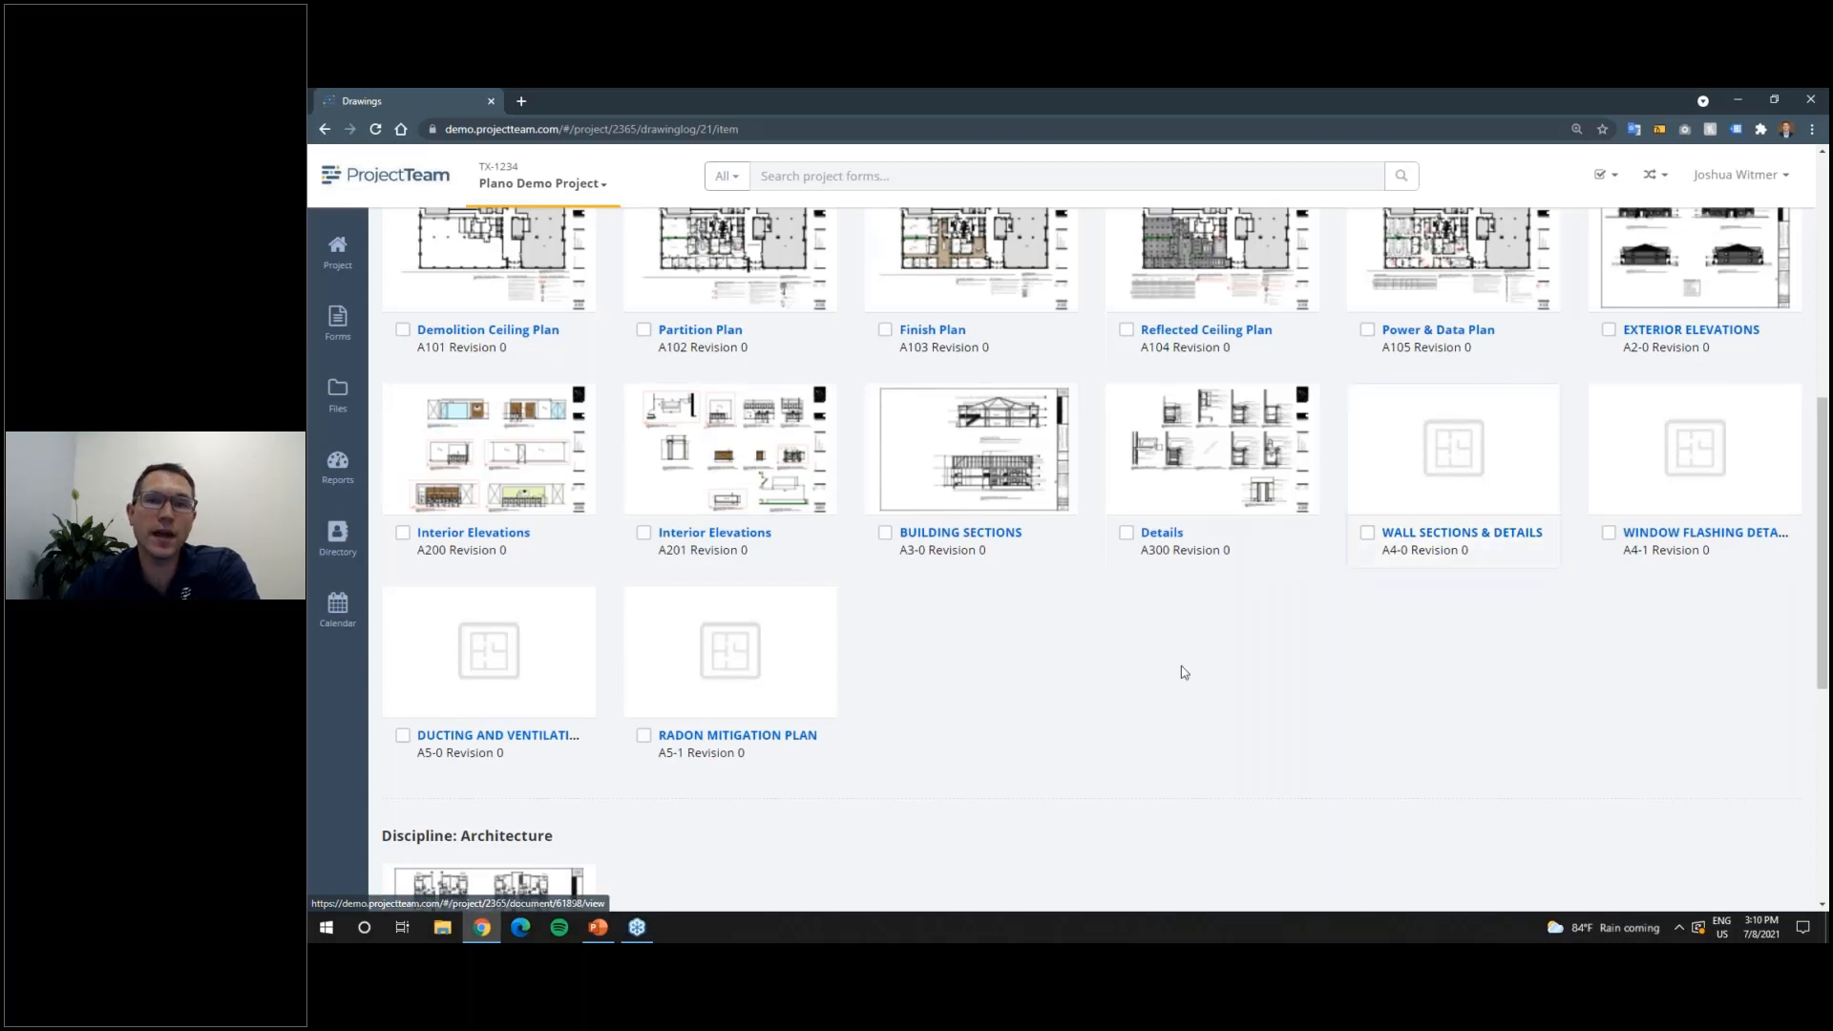
{"action": "scroll", "coordinate": [1126, 698], "scroll_direction": "up", "scroll_amount": 1}
{"action": "scroll", "coordinate": [1126, 699], "scroll_direction": "up", "scroll_amount": 6}
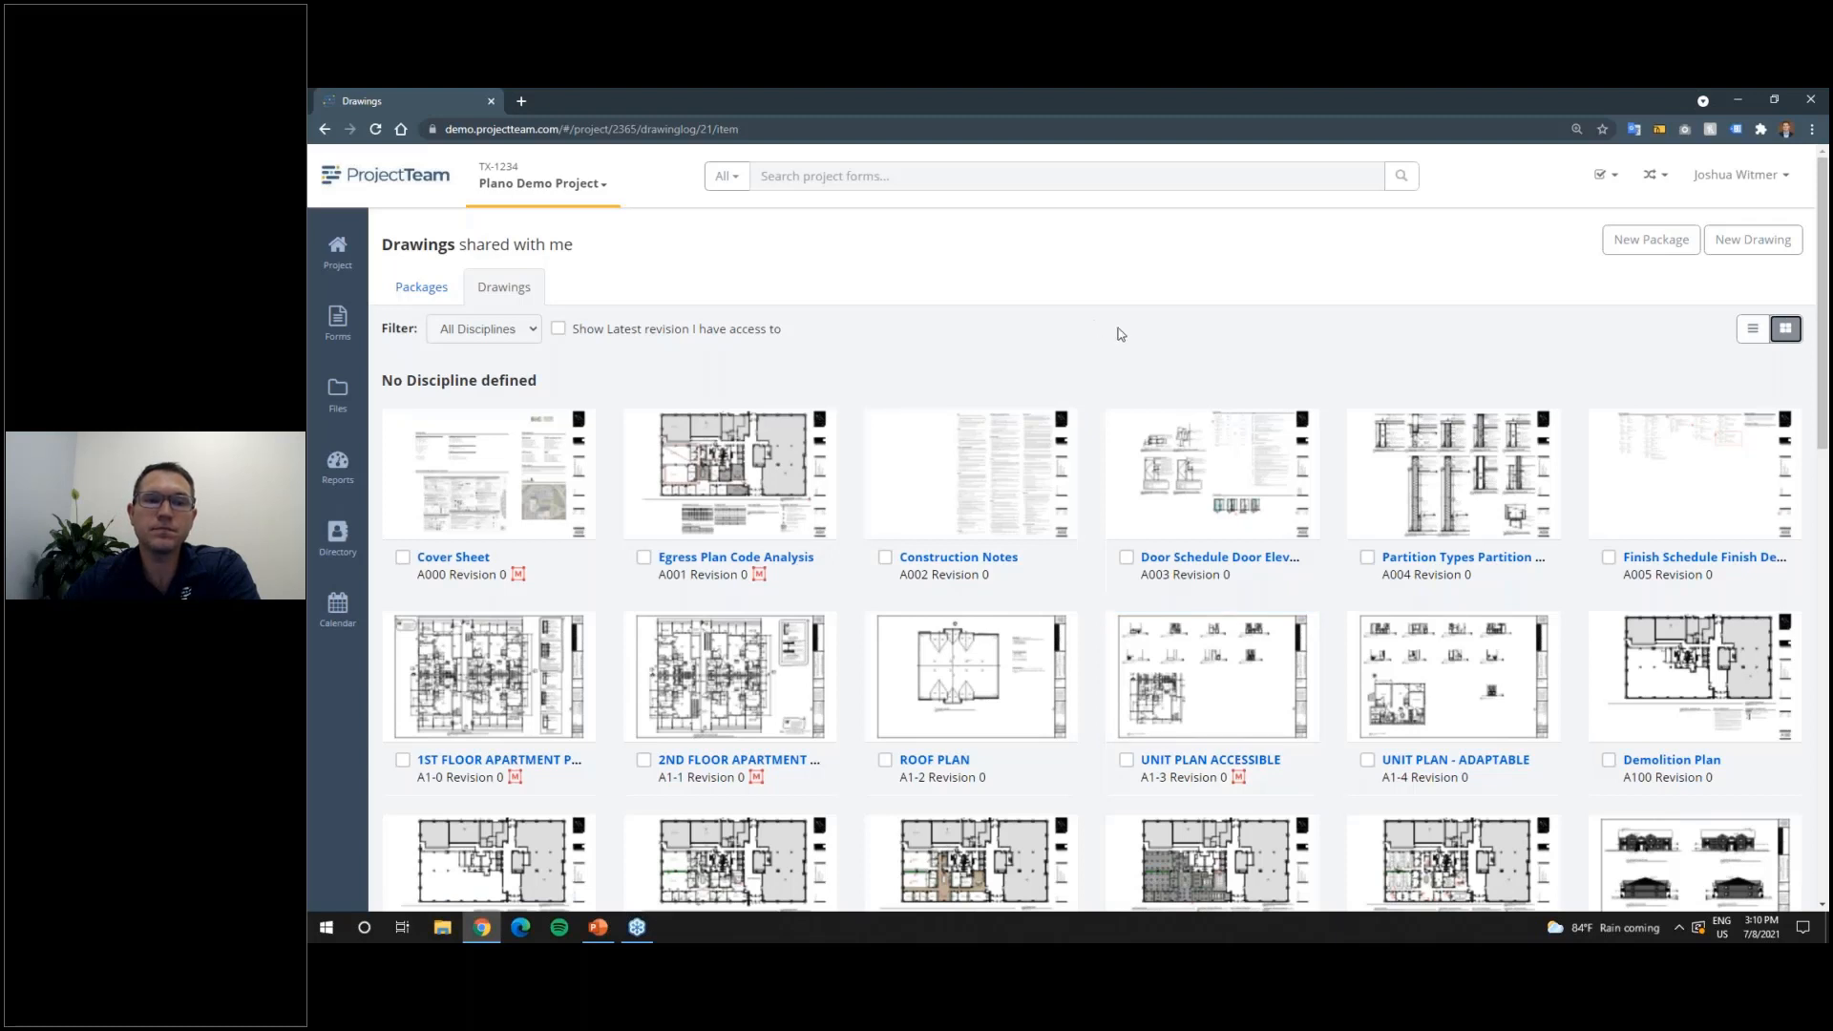
{"action": "left_click", "coordinate": [1752, 334]}
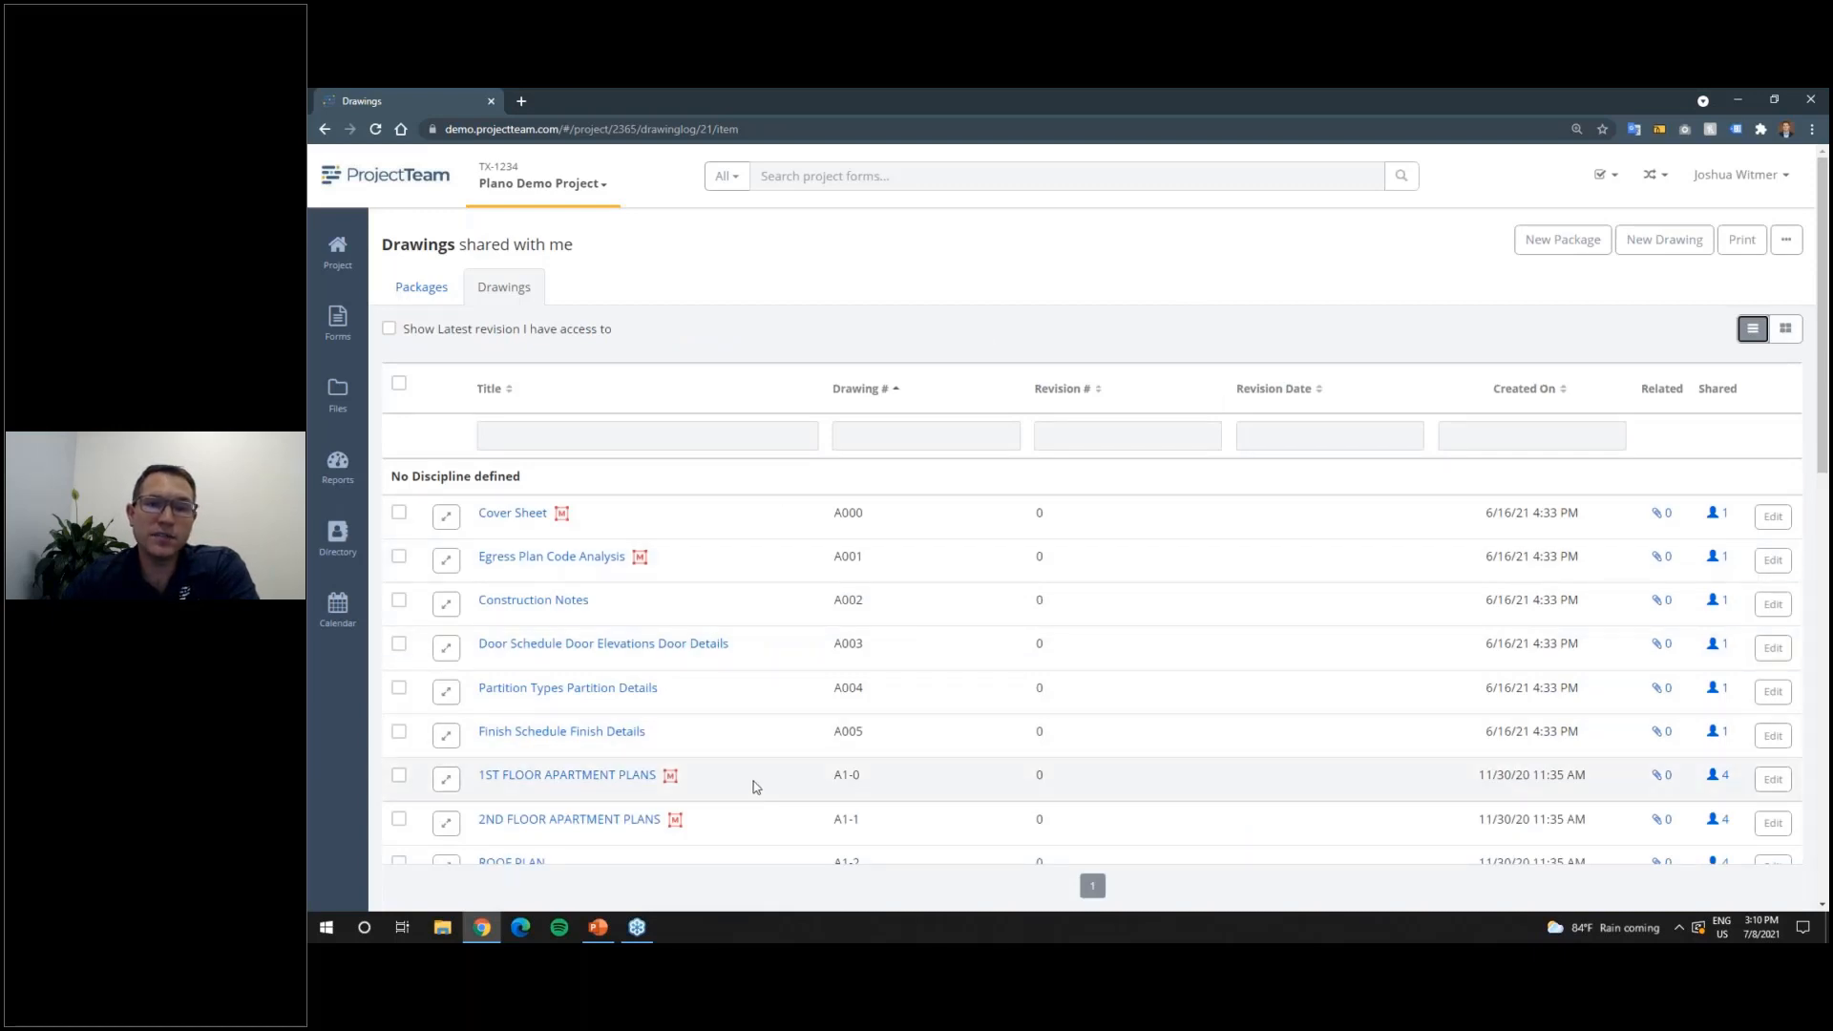
Step: Filter the drawings by drawing number "c" and view revision 1 of the CODE ANALYSIS SITE PLAN in the full-screen viewer
{"action": "left_click", "coordinate": [894, 435]}
{"action": "type", "text": "c"}
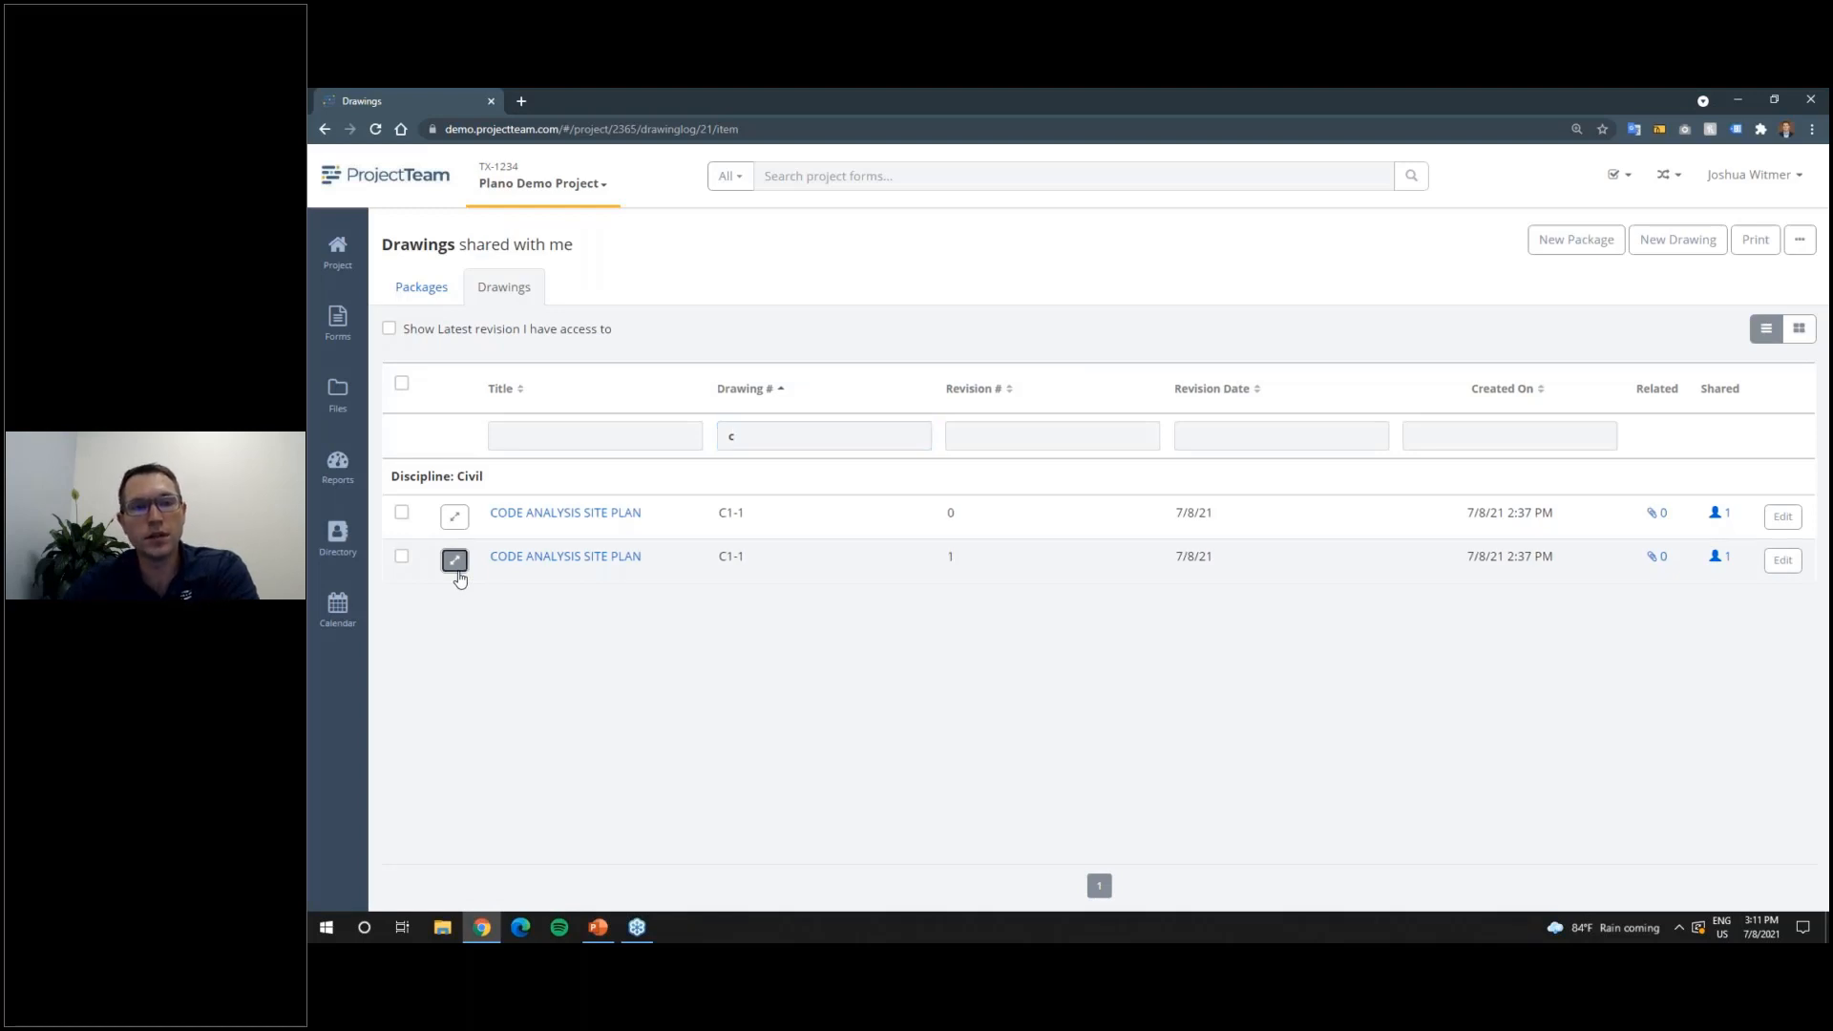
{"action": "left_click", "coordinate": [456, 563]}
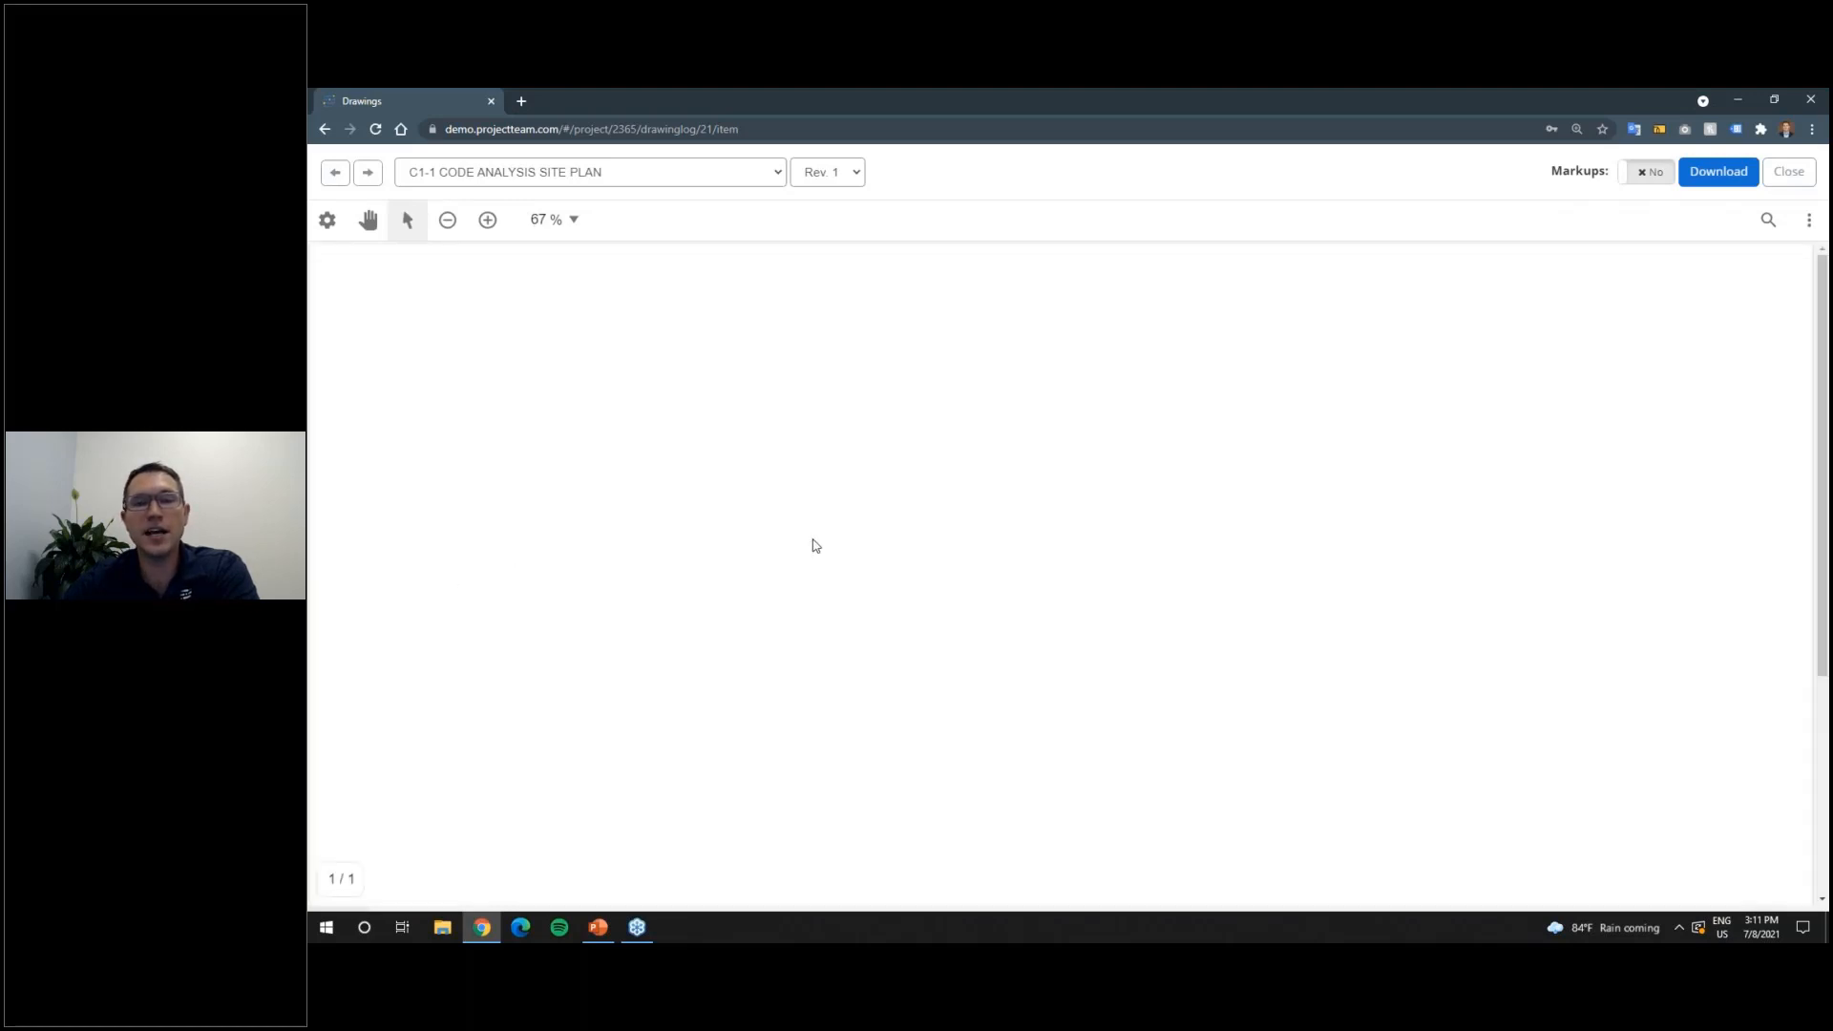
{"action": "scroll", "coordinate": [946, 591], "scroll_direction": "down", "scroll_amount": 1}
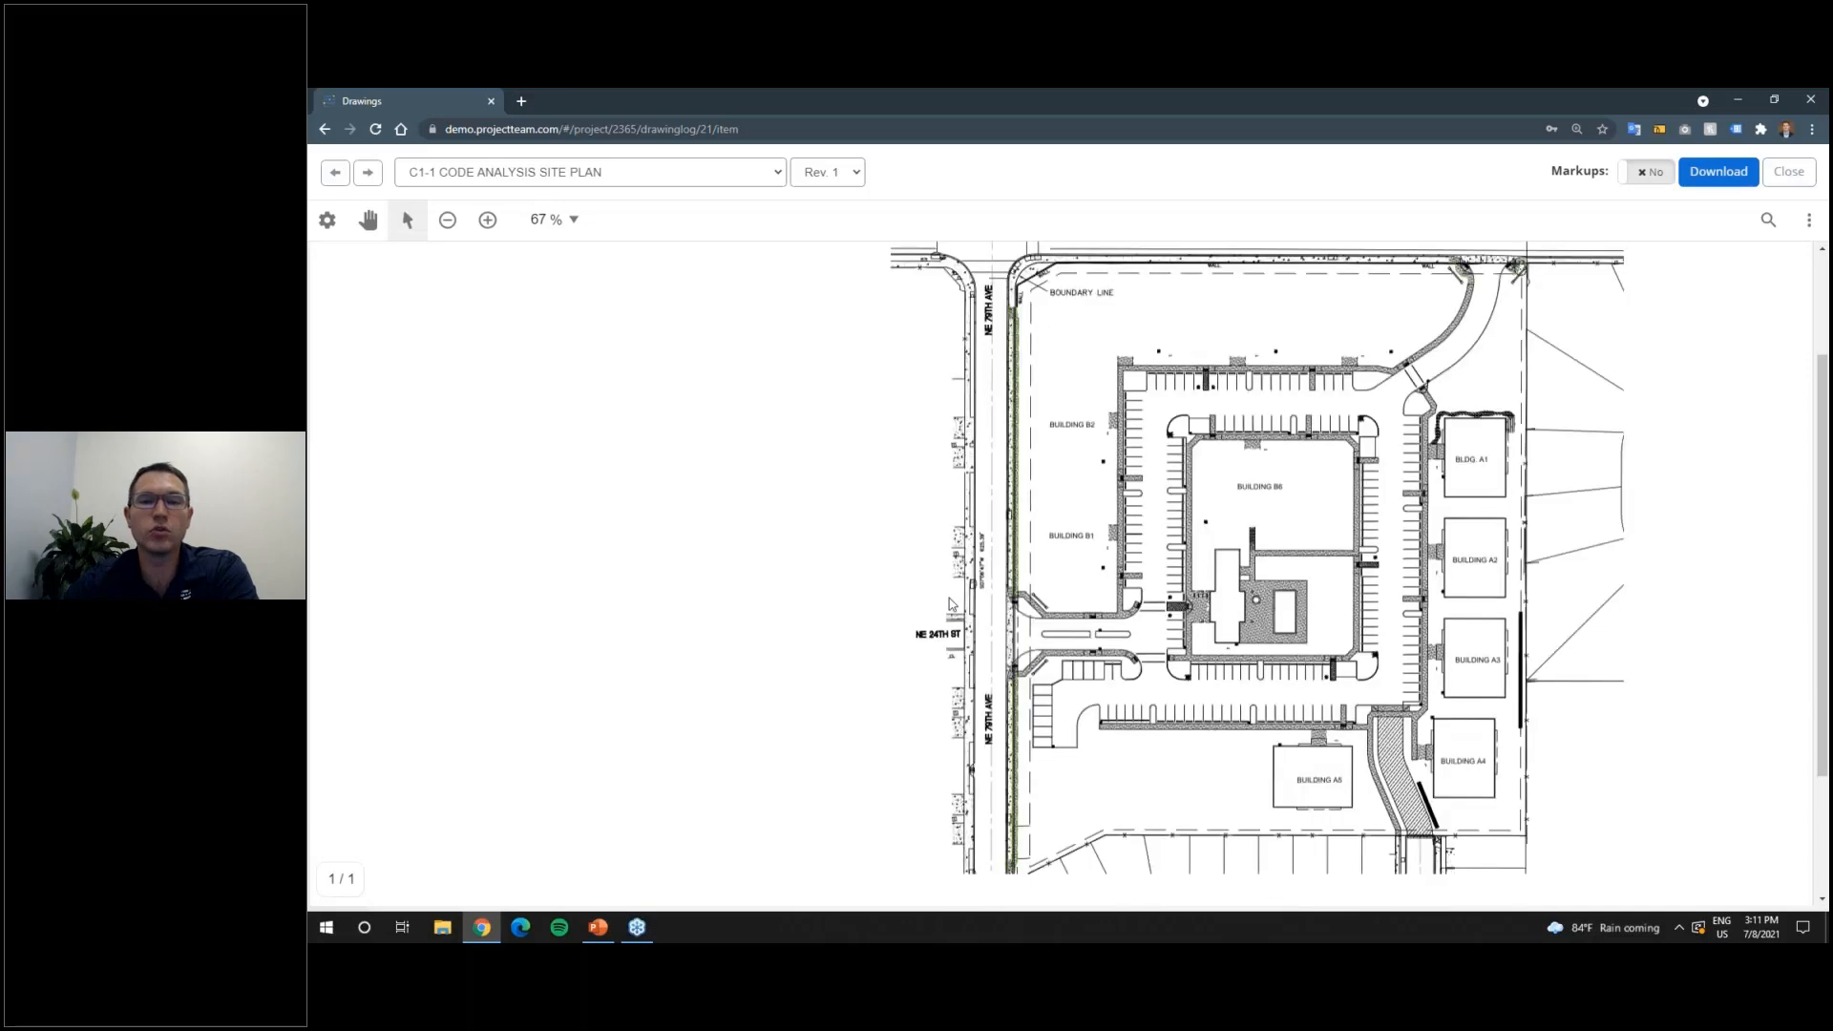
{"action": "scroll", "coordinate": [949, 597], "scroll_direction": "up", "scroll_amount": 1}
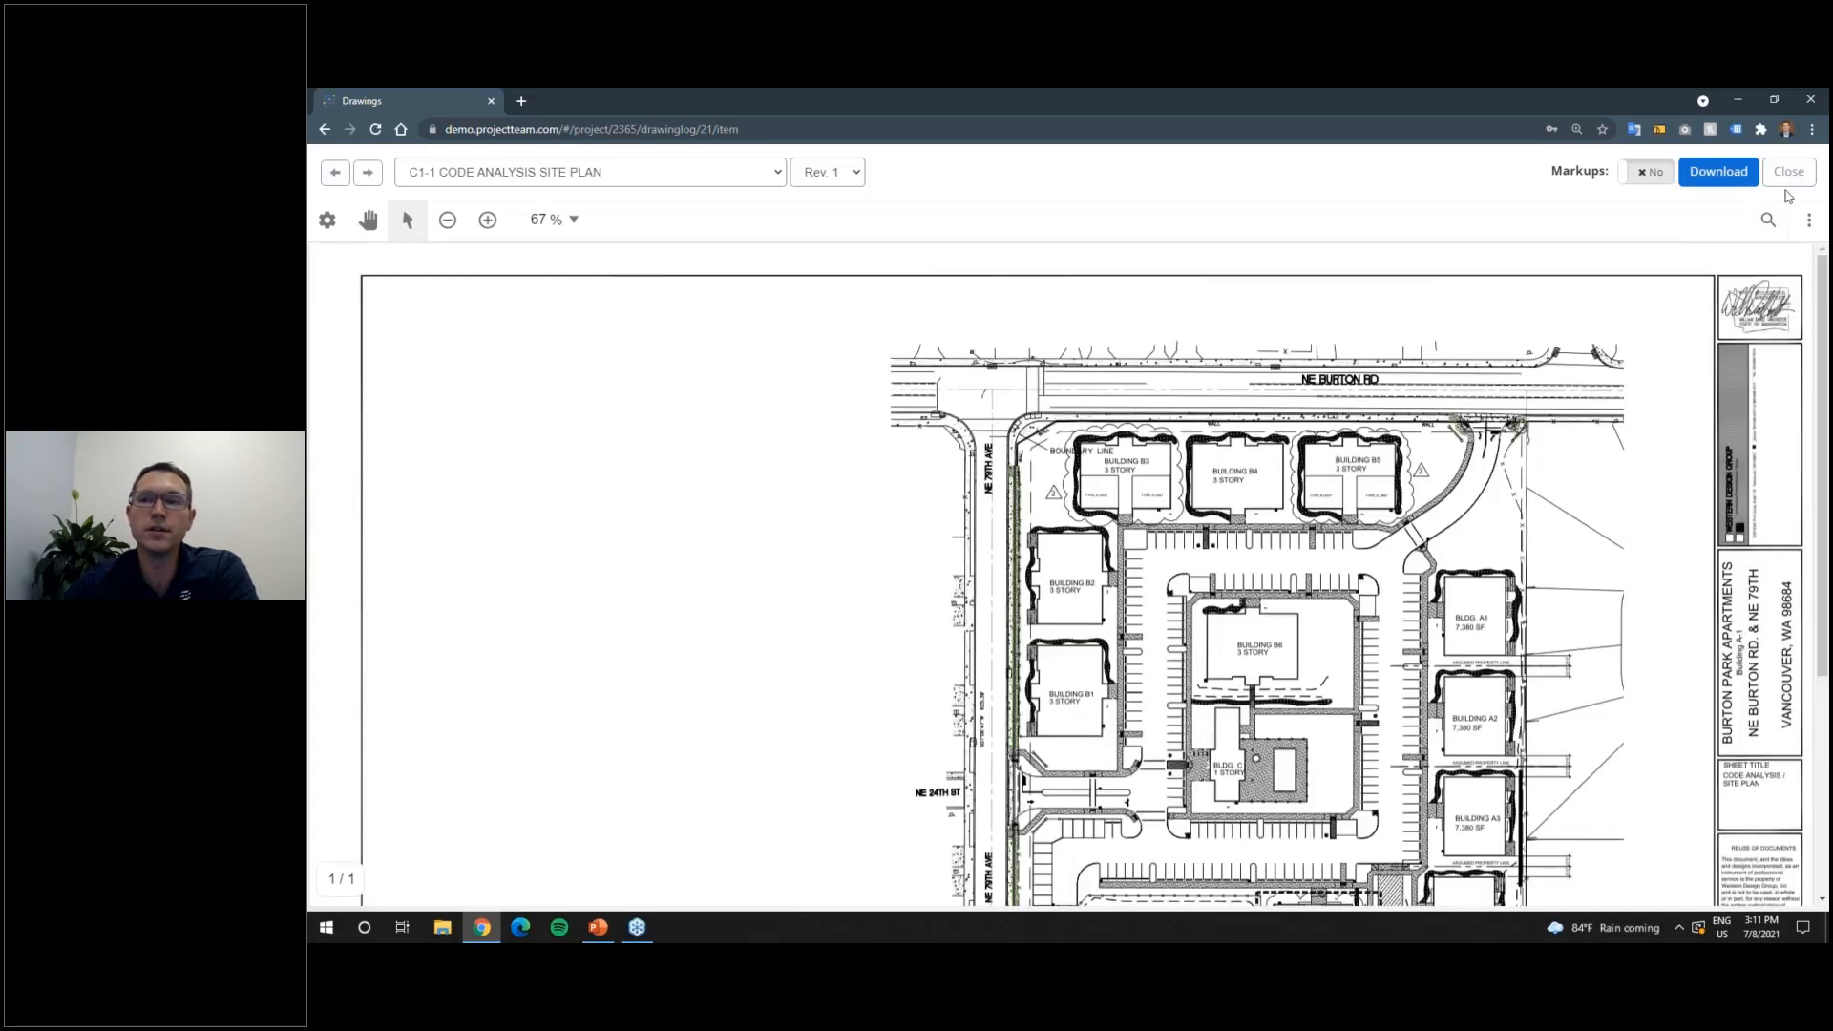
{"action": "left_click", "coordinate": [1789, 173]}
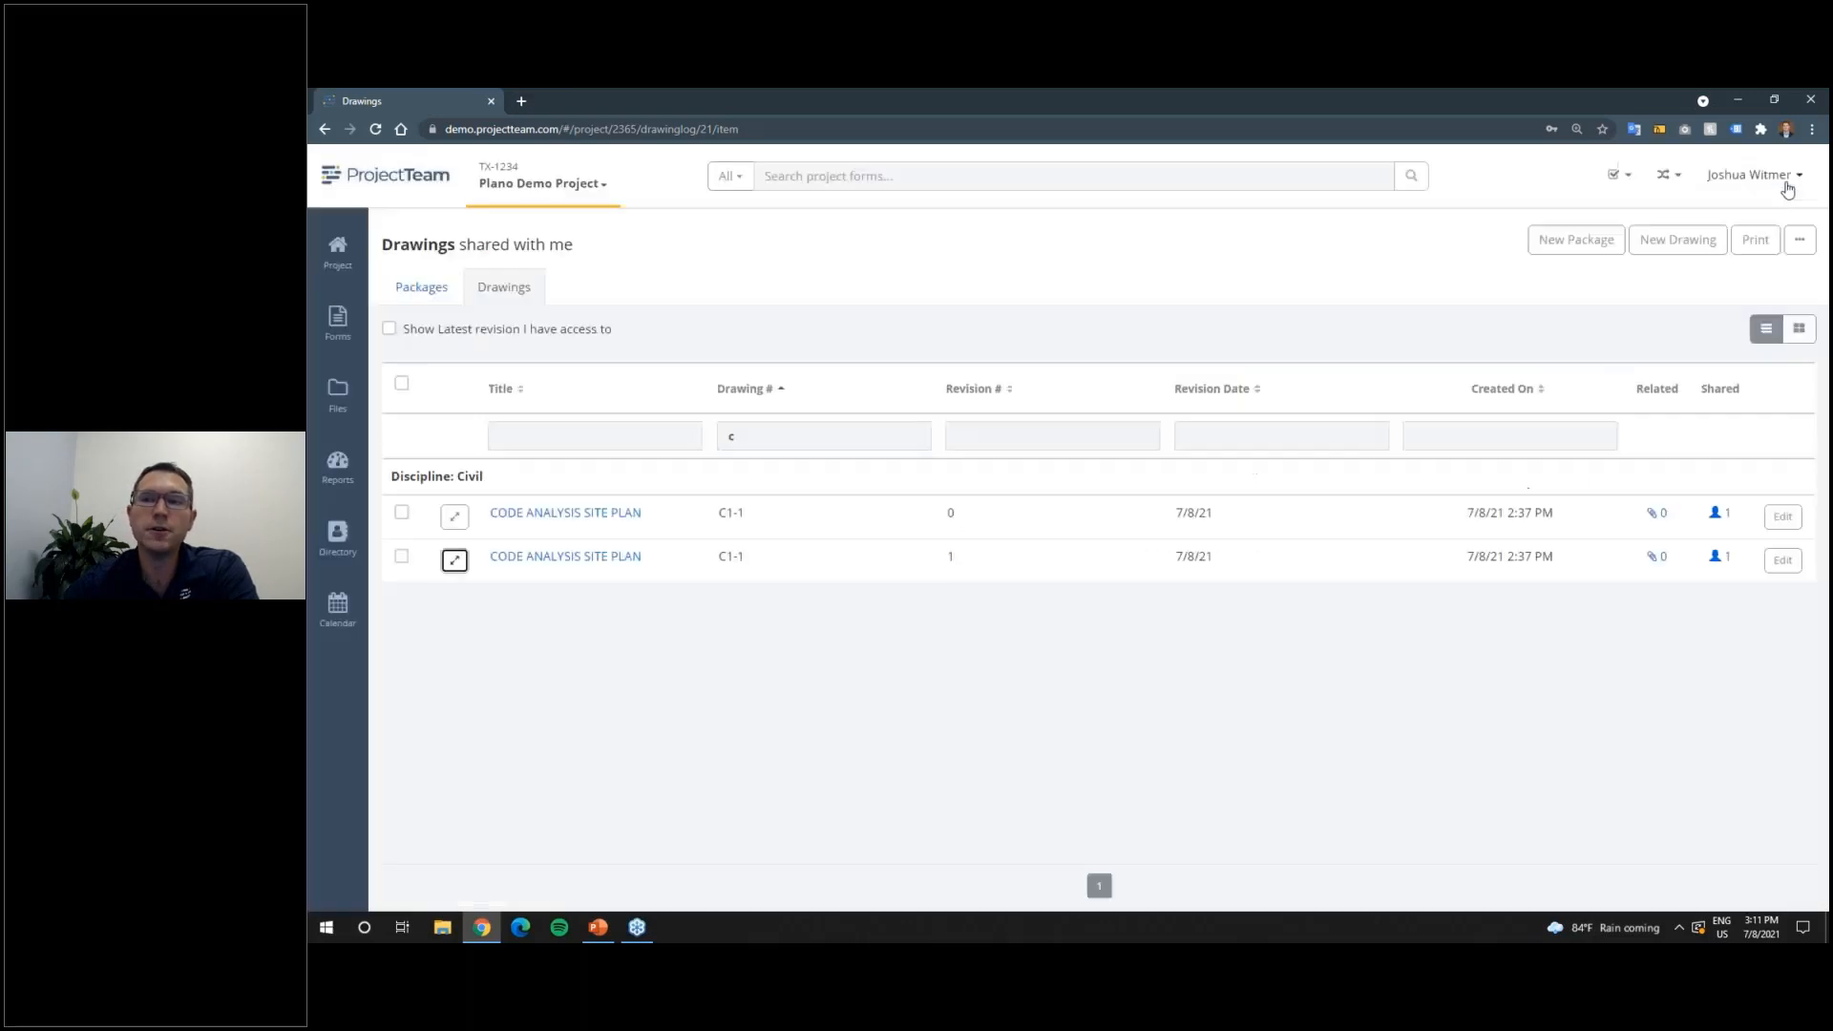
Step: Open the record for revision 1 of the CODE ANALYSIS SITE PLAN and show its drawing details
{"action": "left_click", "coordinate": [597, 565]}
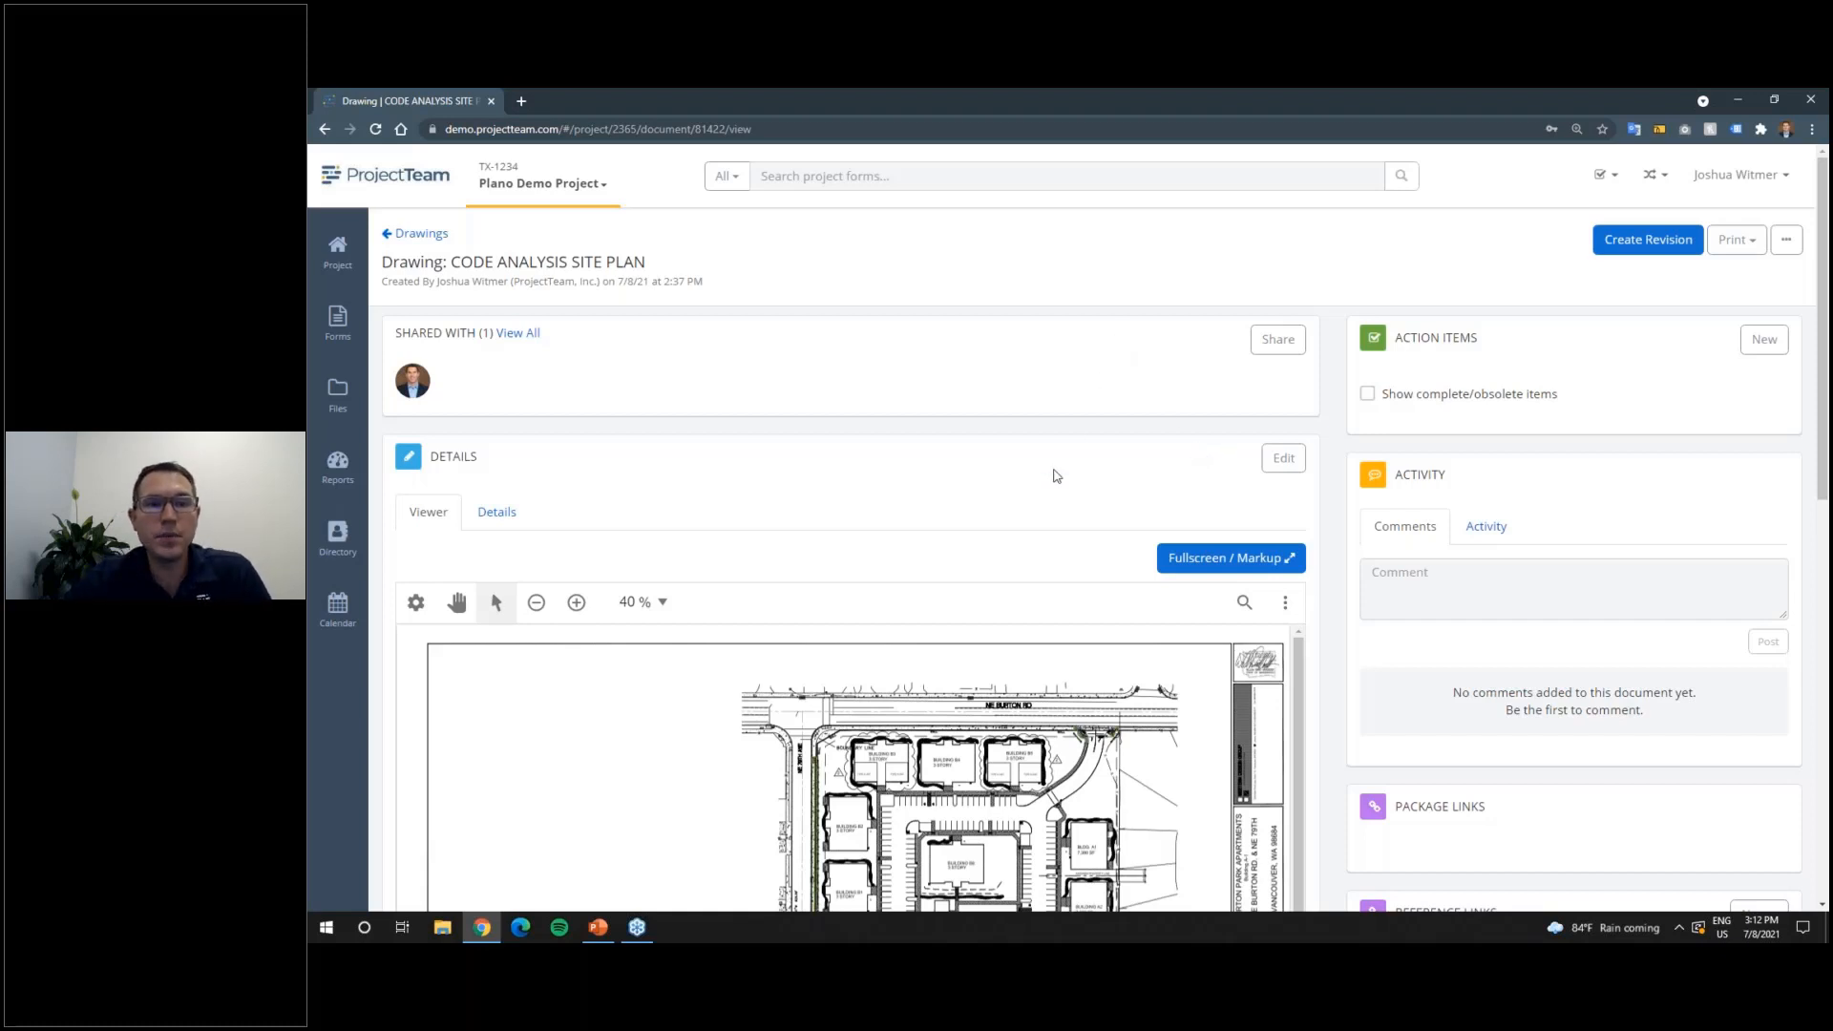
{"action": "scroll", "coordinate": [994, 414], "scroll_direction": "down", "scroll_amount": 1}
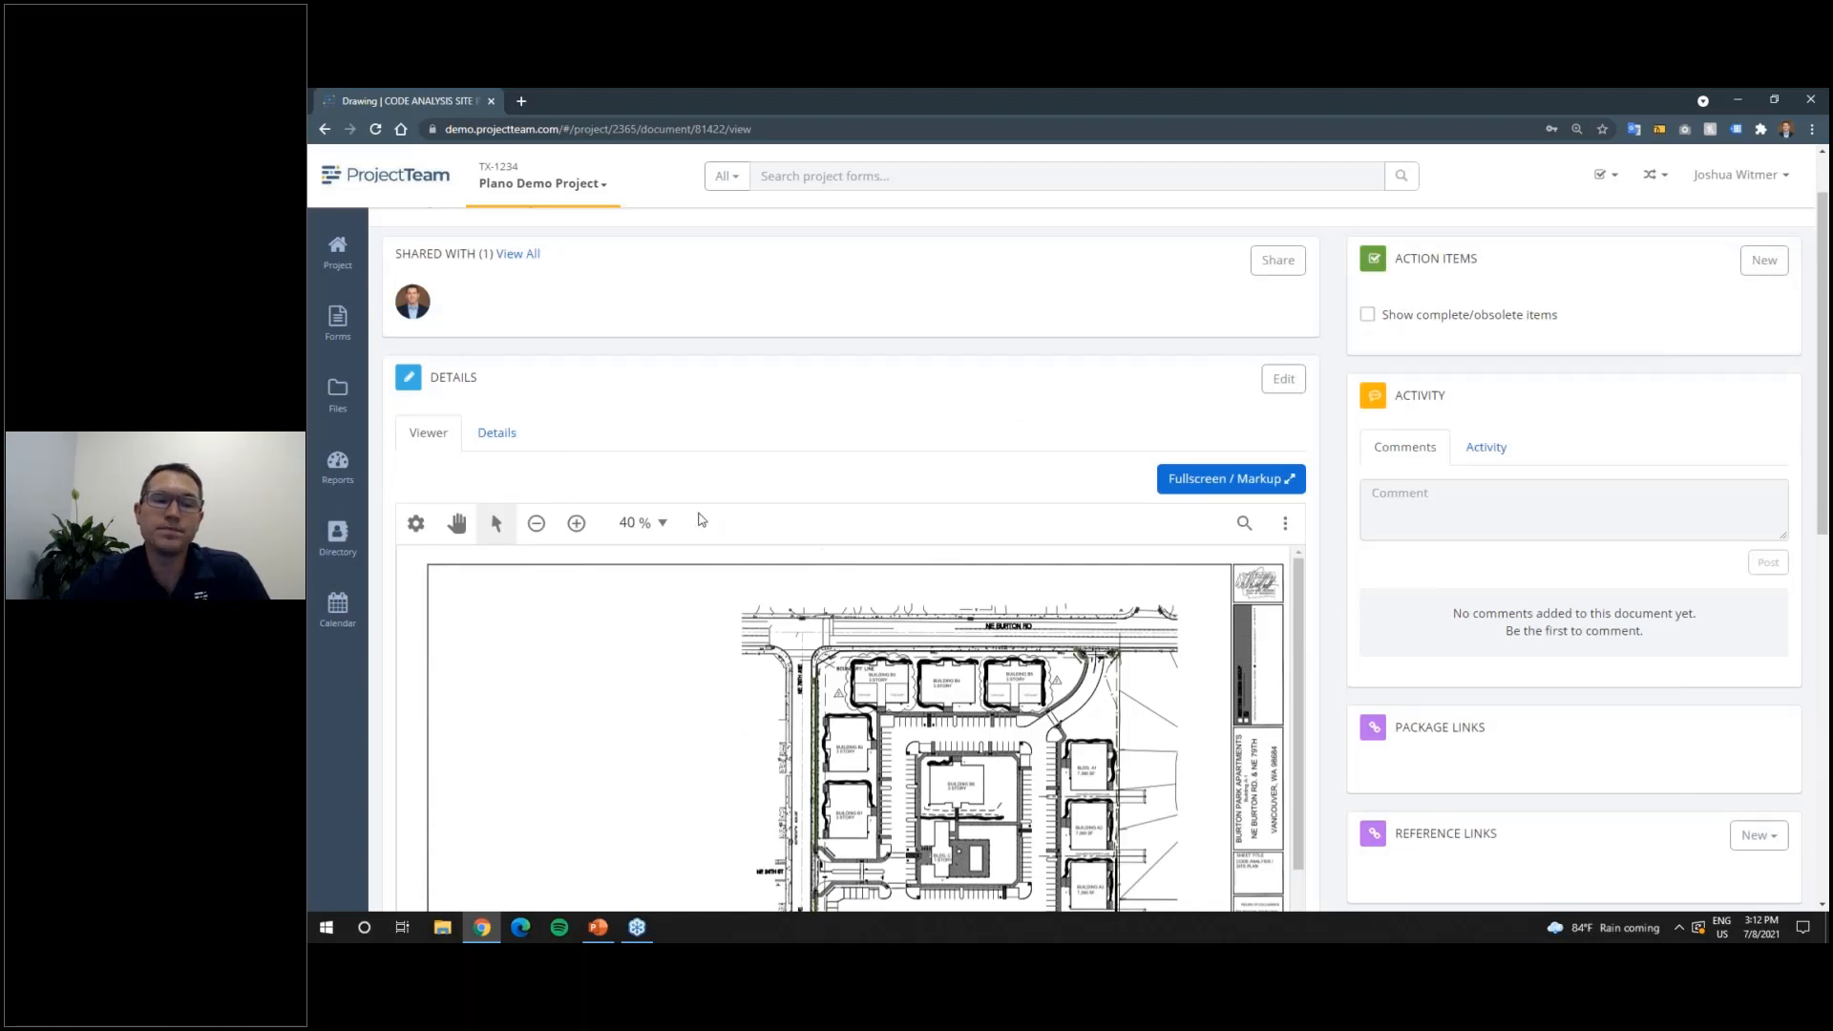
{"action": "left_click", "coordinate": [520, 444]}
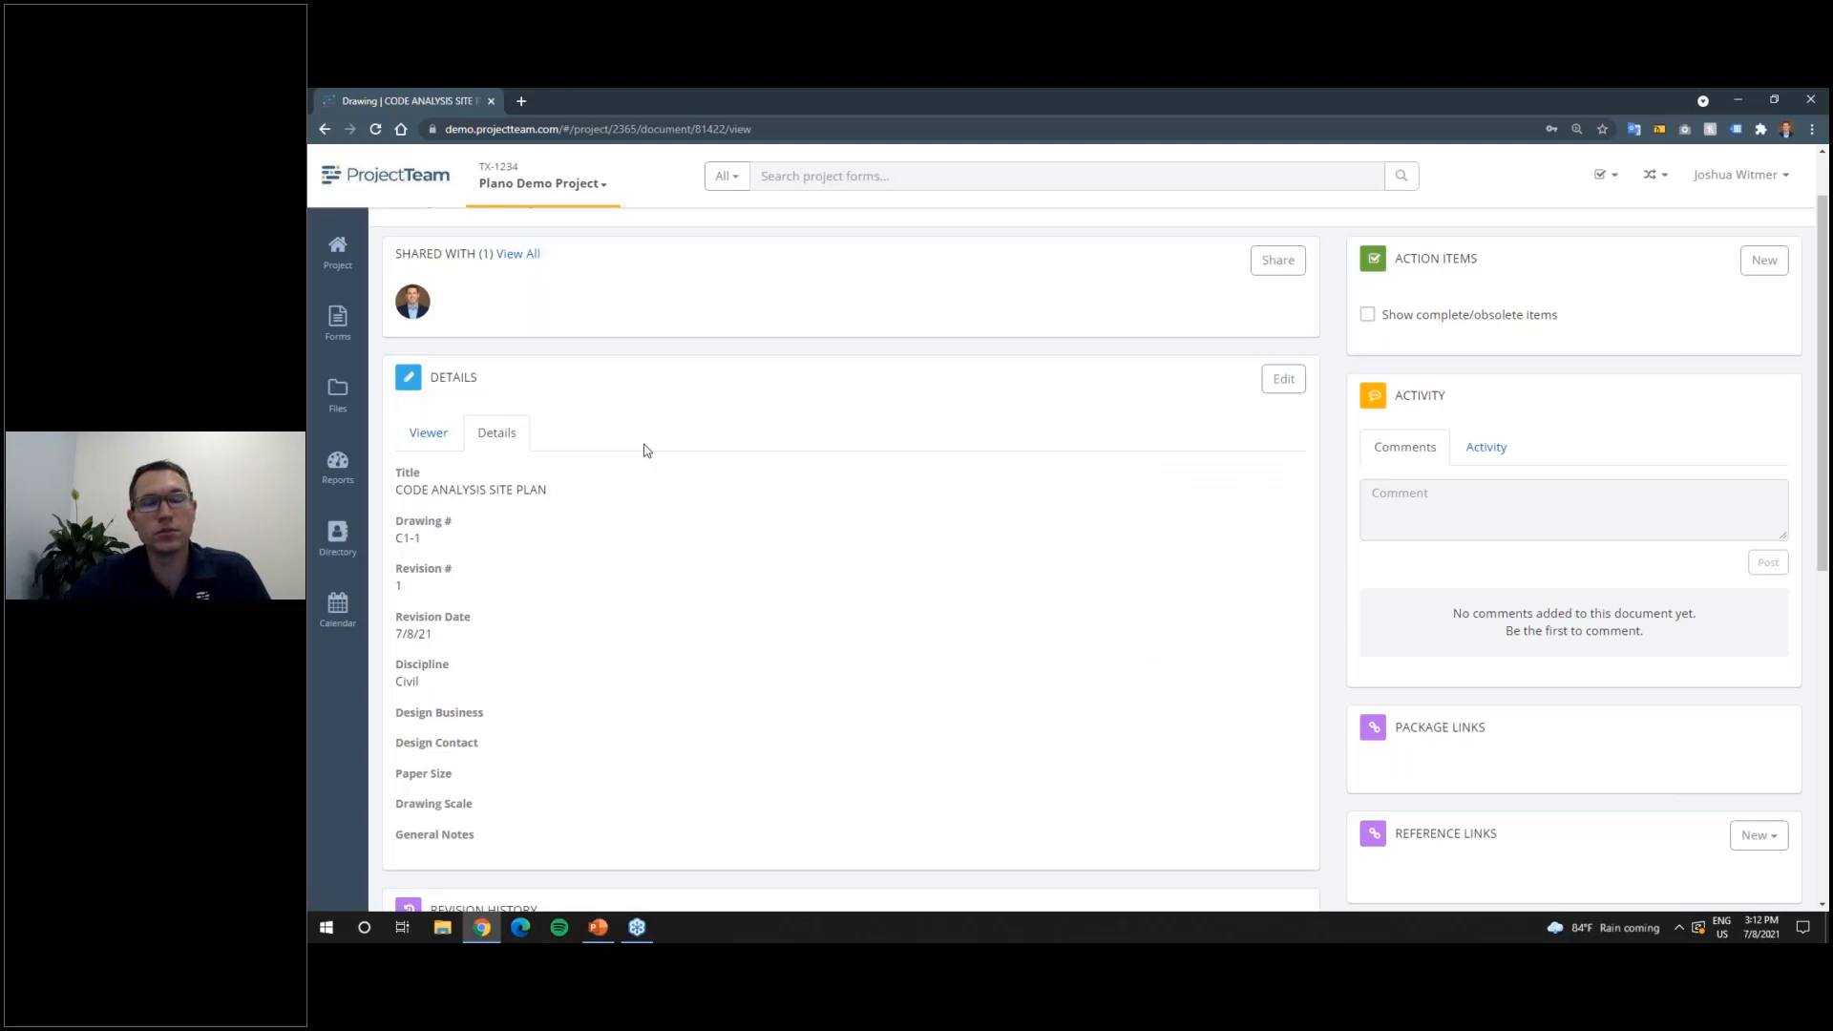
{"action": "scroll", "coordinate": [645, 459], "scroll_direction": "down", "scroll_amount": 1}
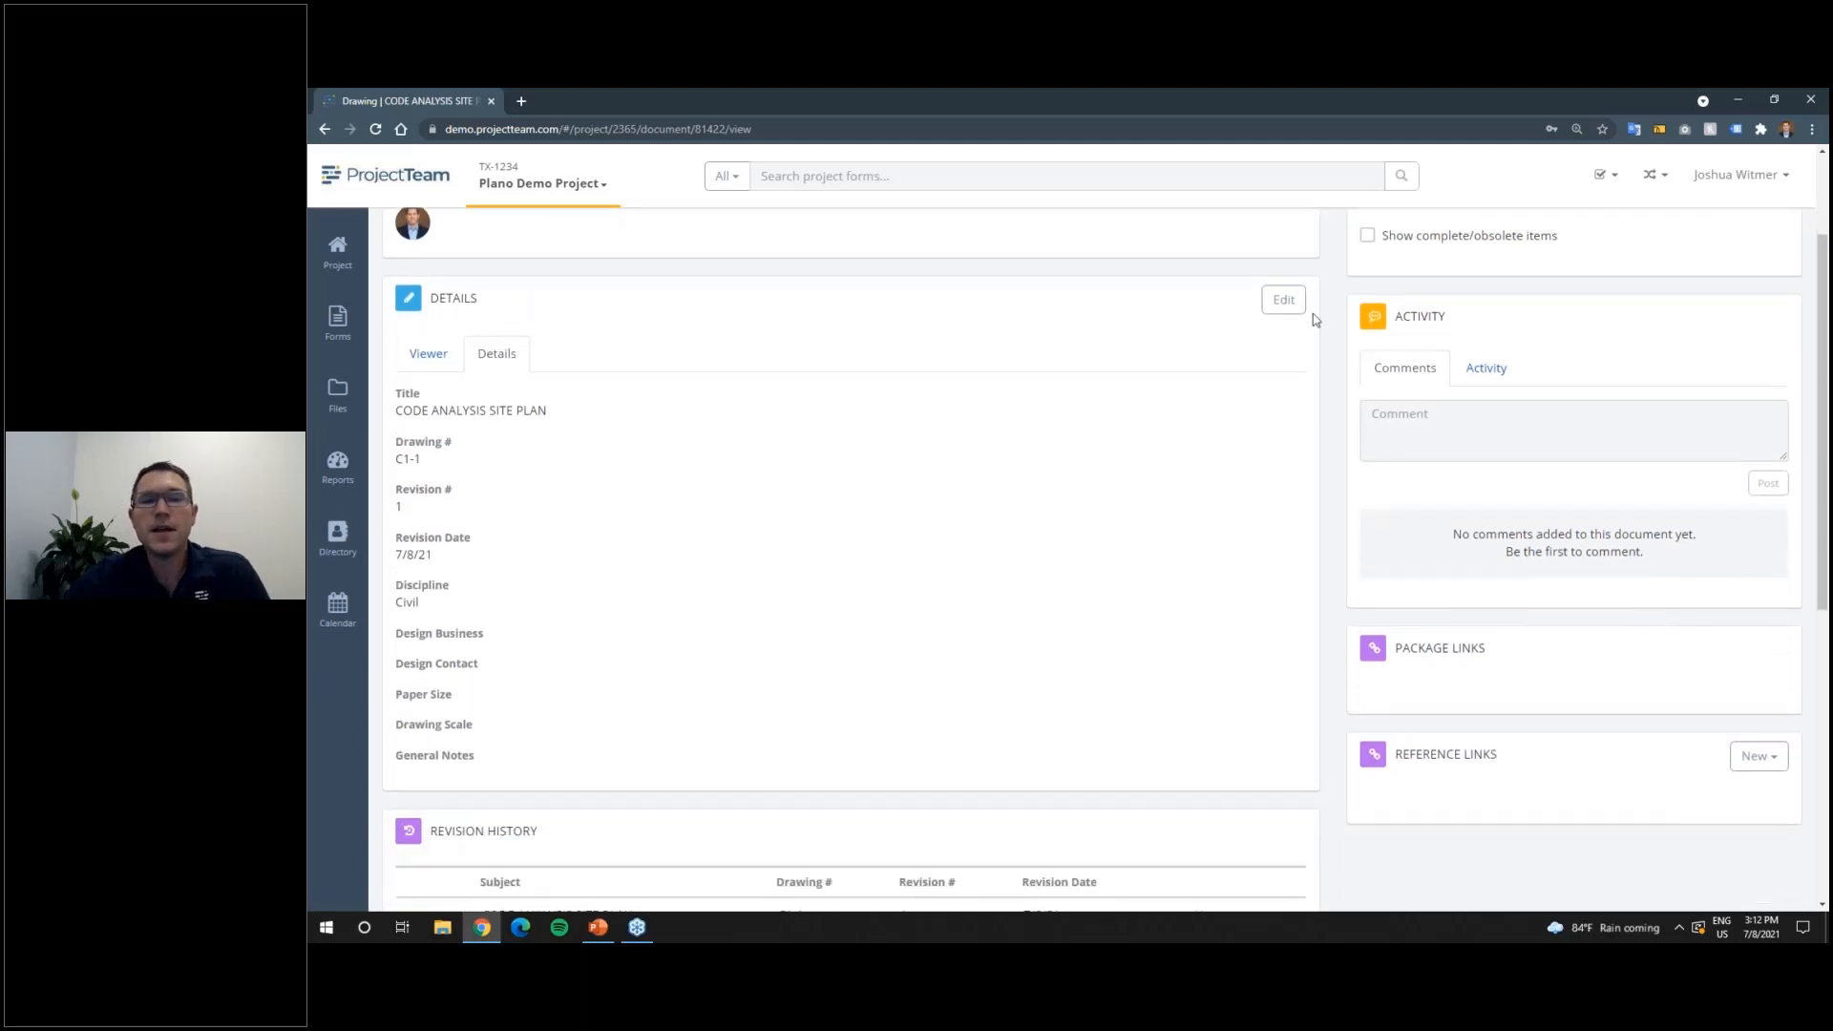
Step: Look at the drawing's editable fields without saving, and examine its details and revision history
{"action": "left_click", "coordinate": [1283, 300]}
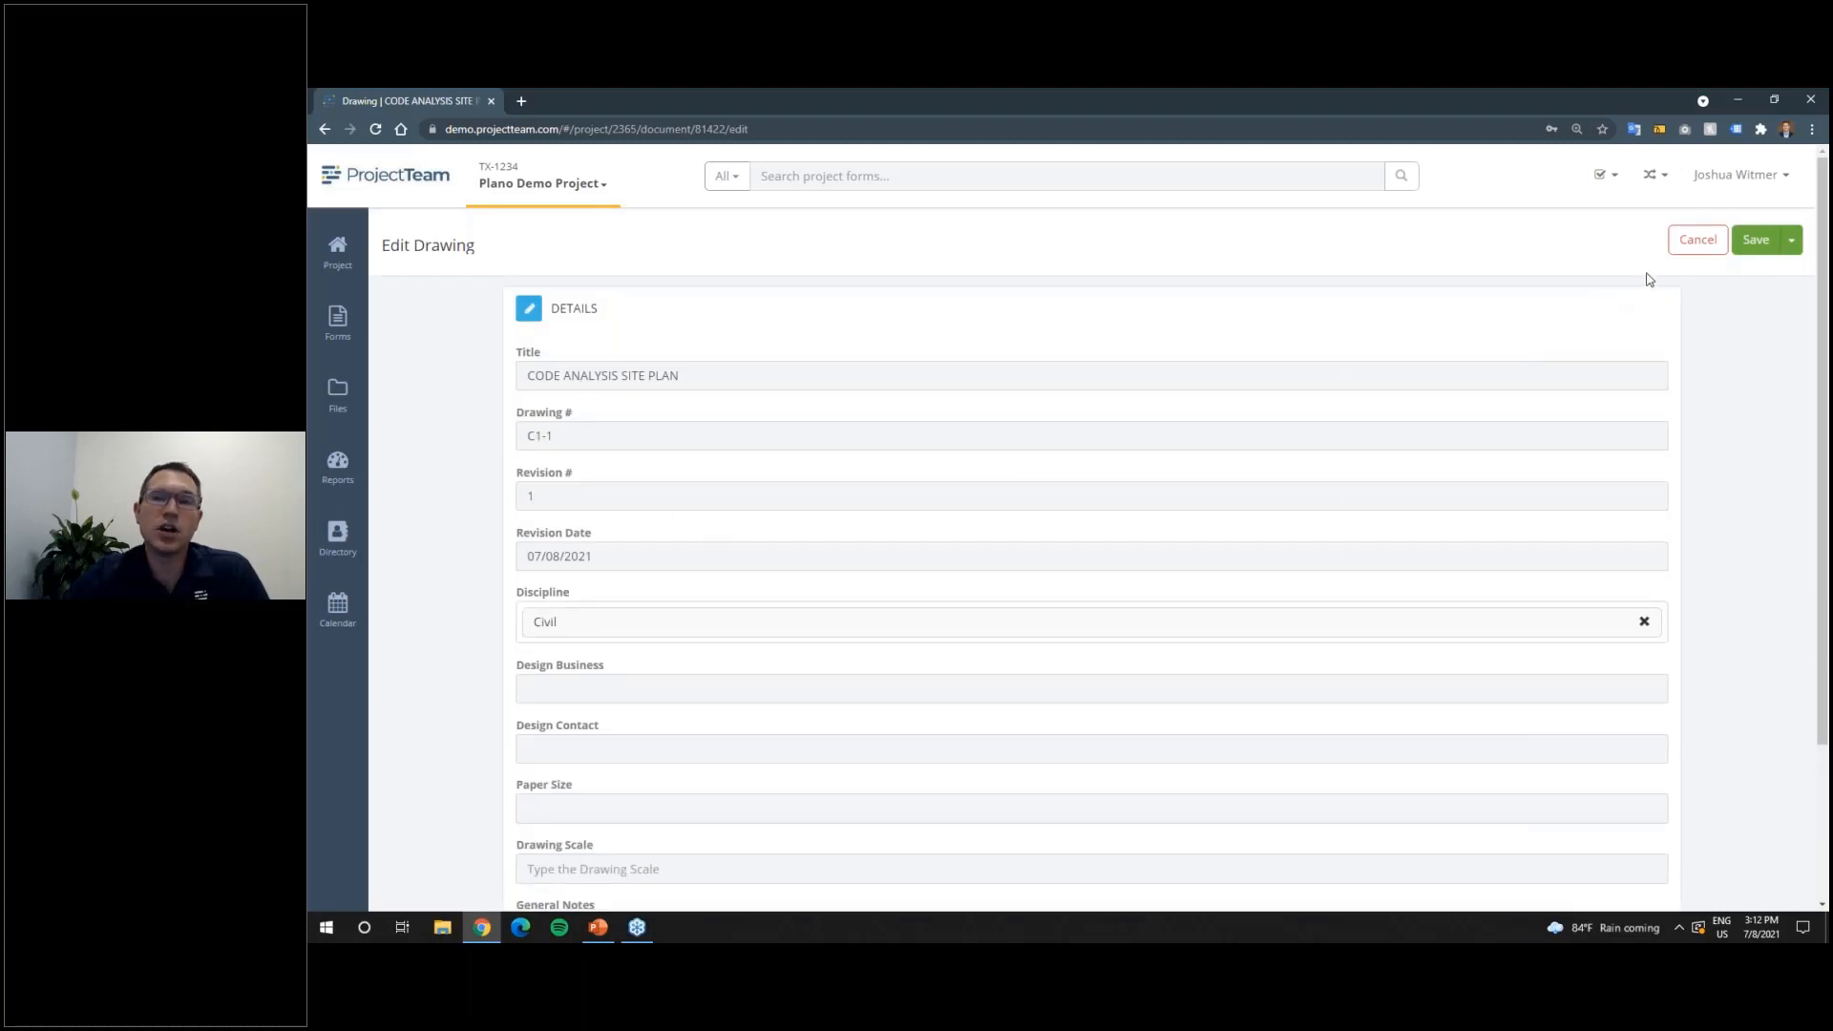
{"action": "left_click", "coordinate": [1700, 246]}
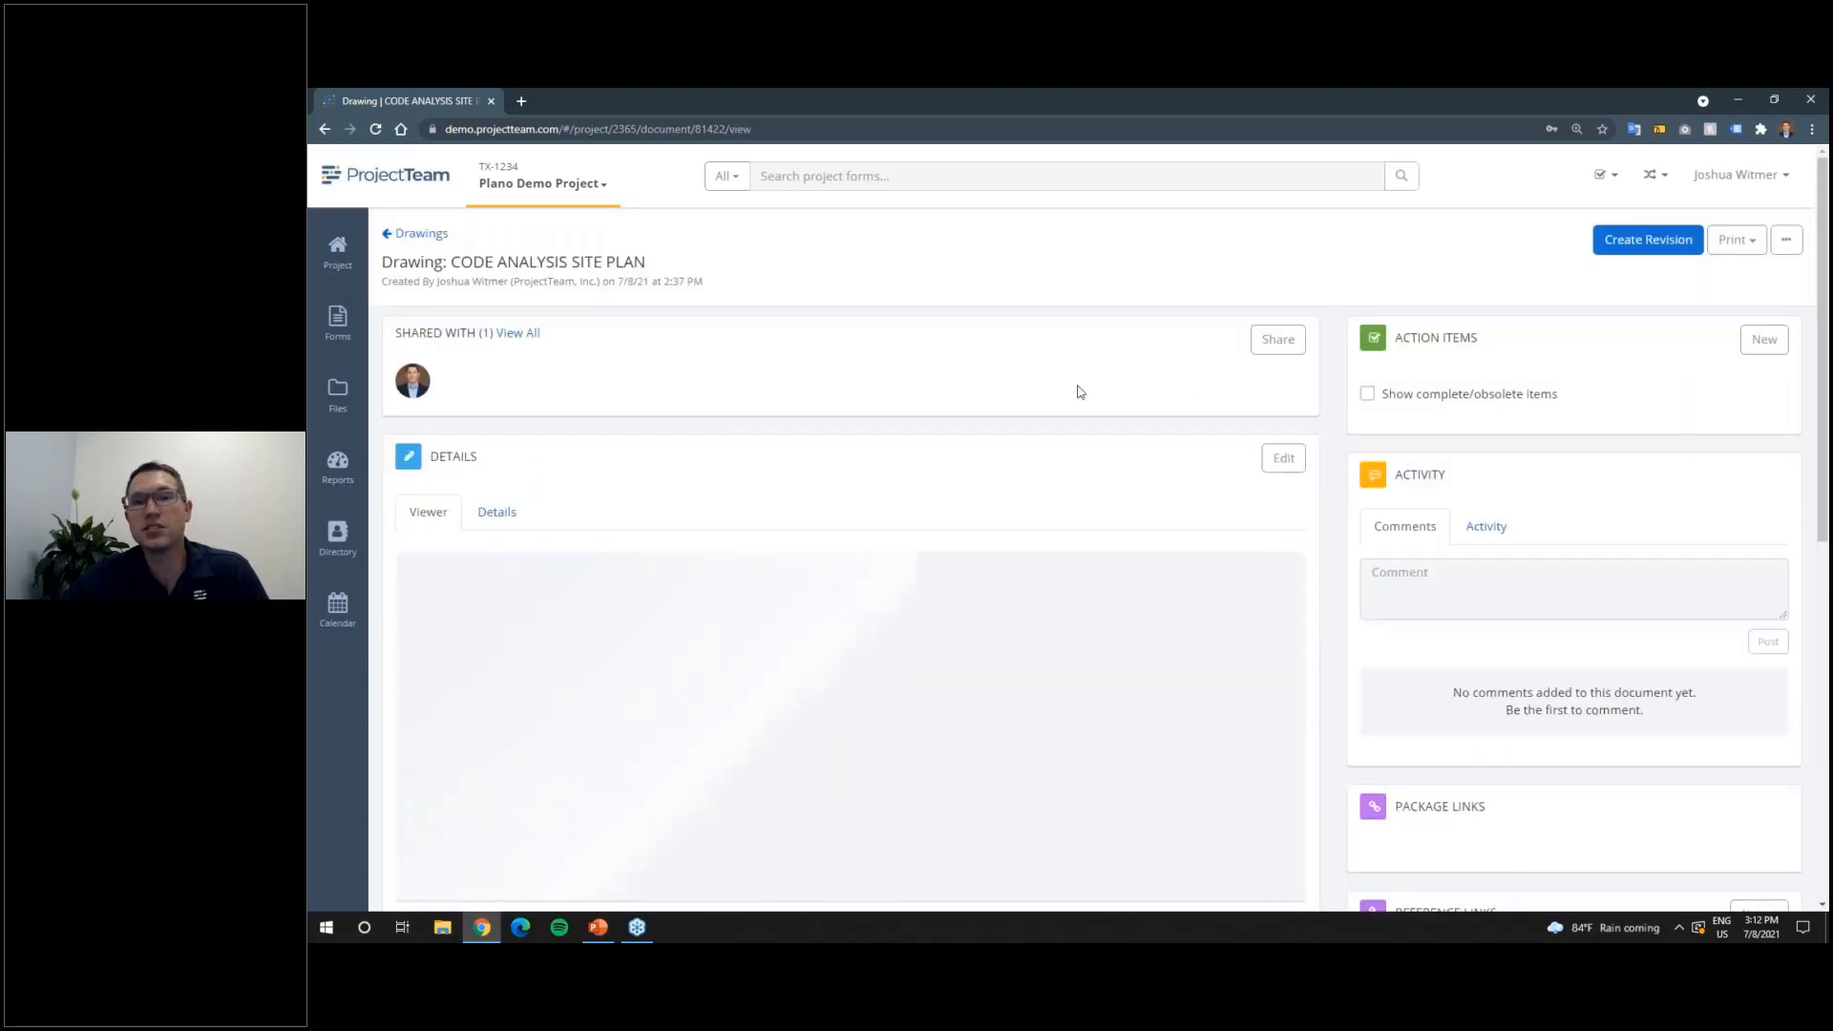
{"action": "left_click", "coordinate": [500, 508]}
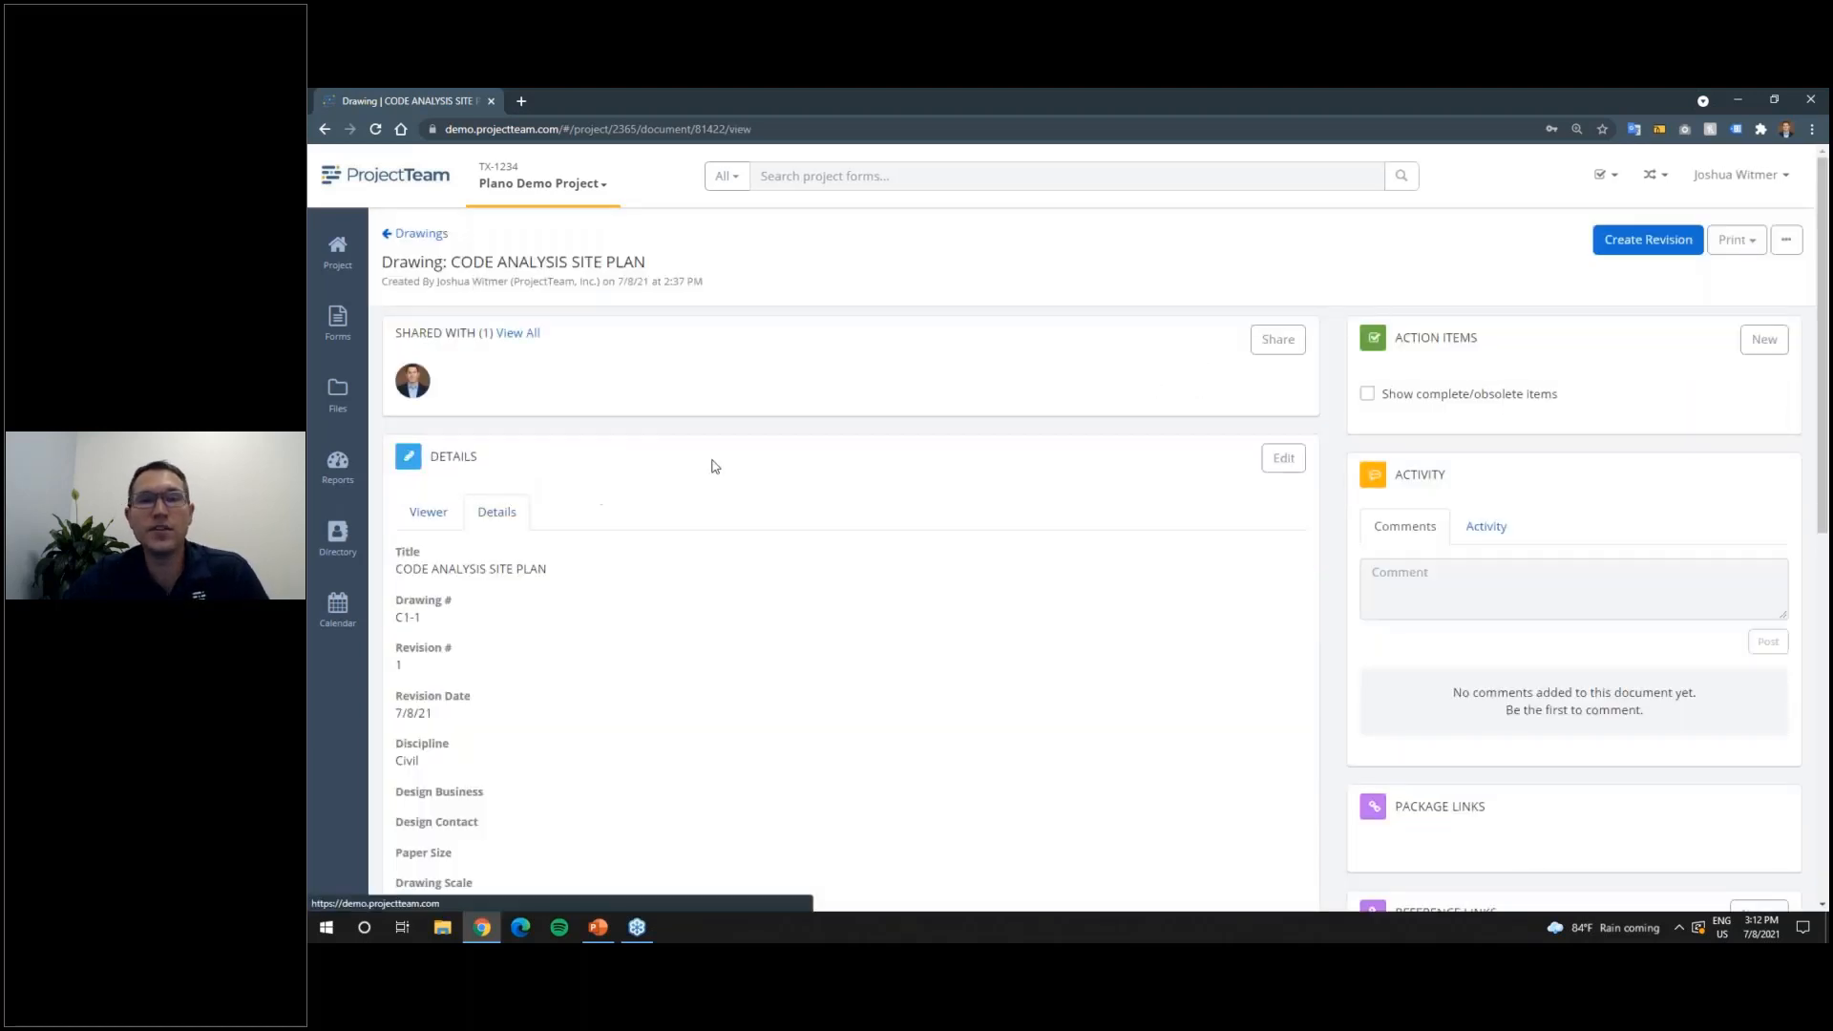
{"action": "scroll", "coordinate": [1185, 563], "scroll_direction": "down", "scroll_amount": 4}
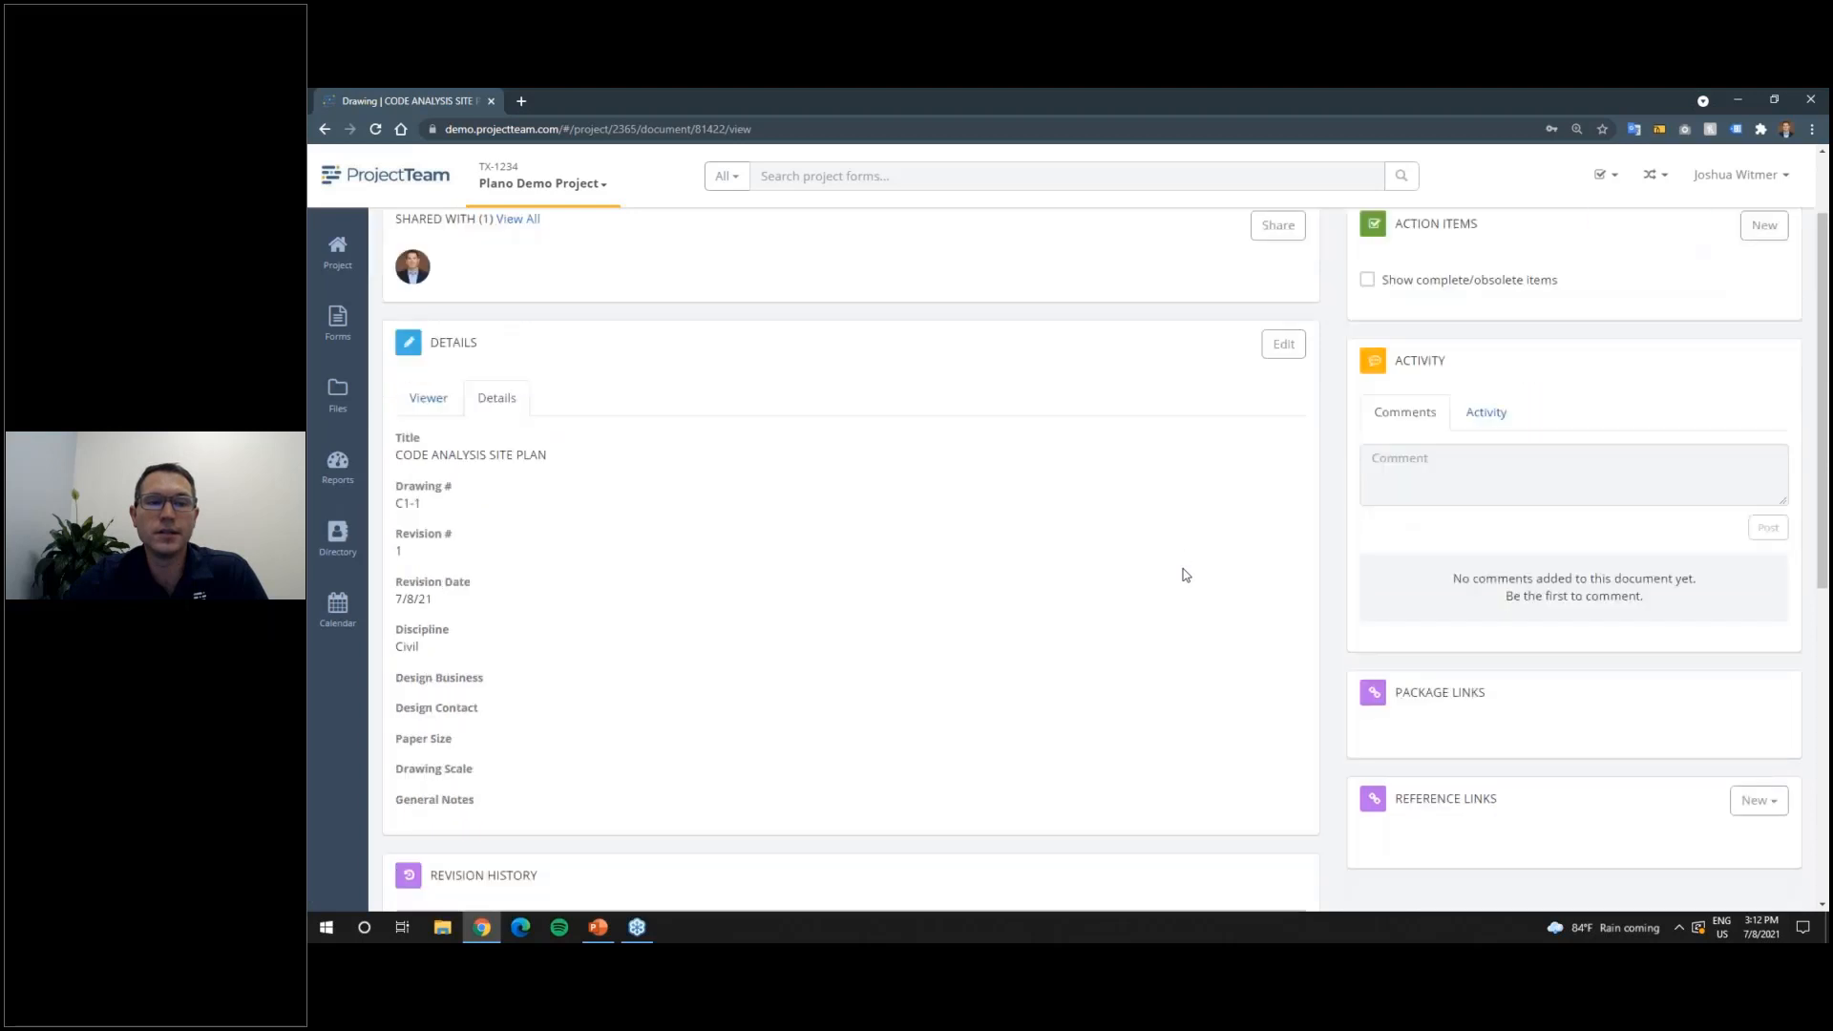
{"action": "scroll", "coordinate": [1079, 558], "scroll_direction": "down", "scroll_amount": 1}
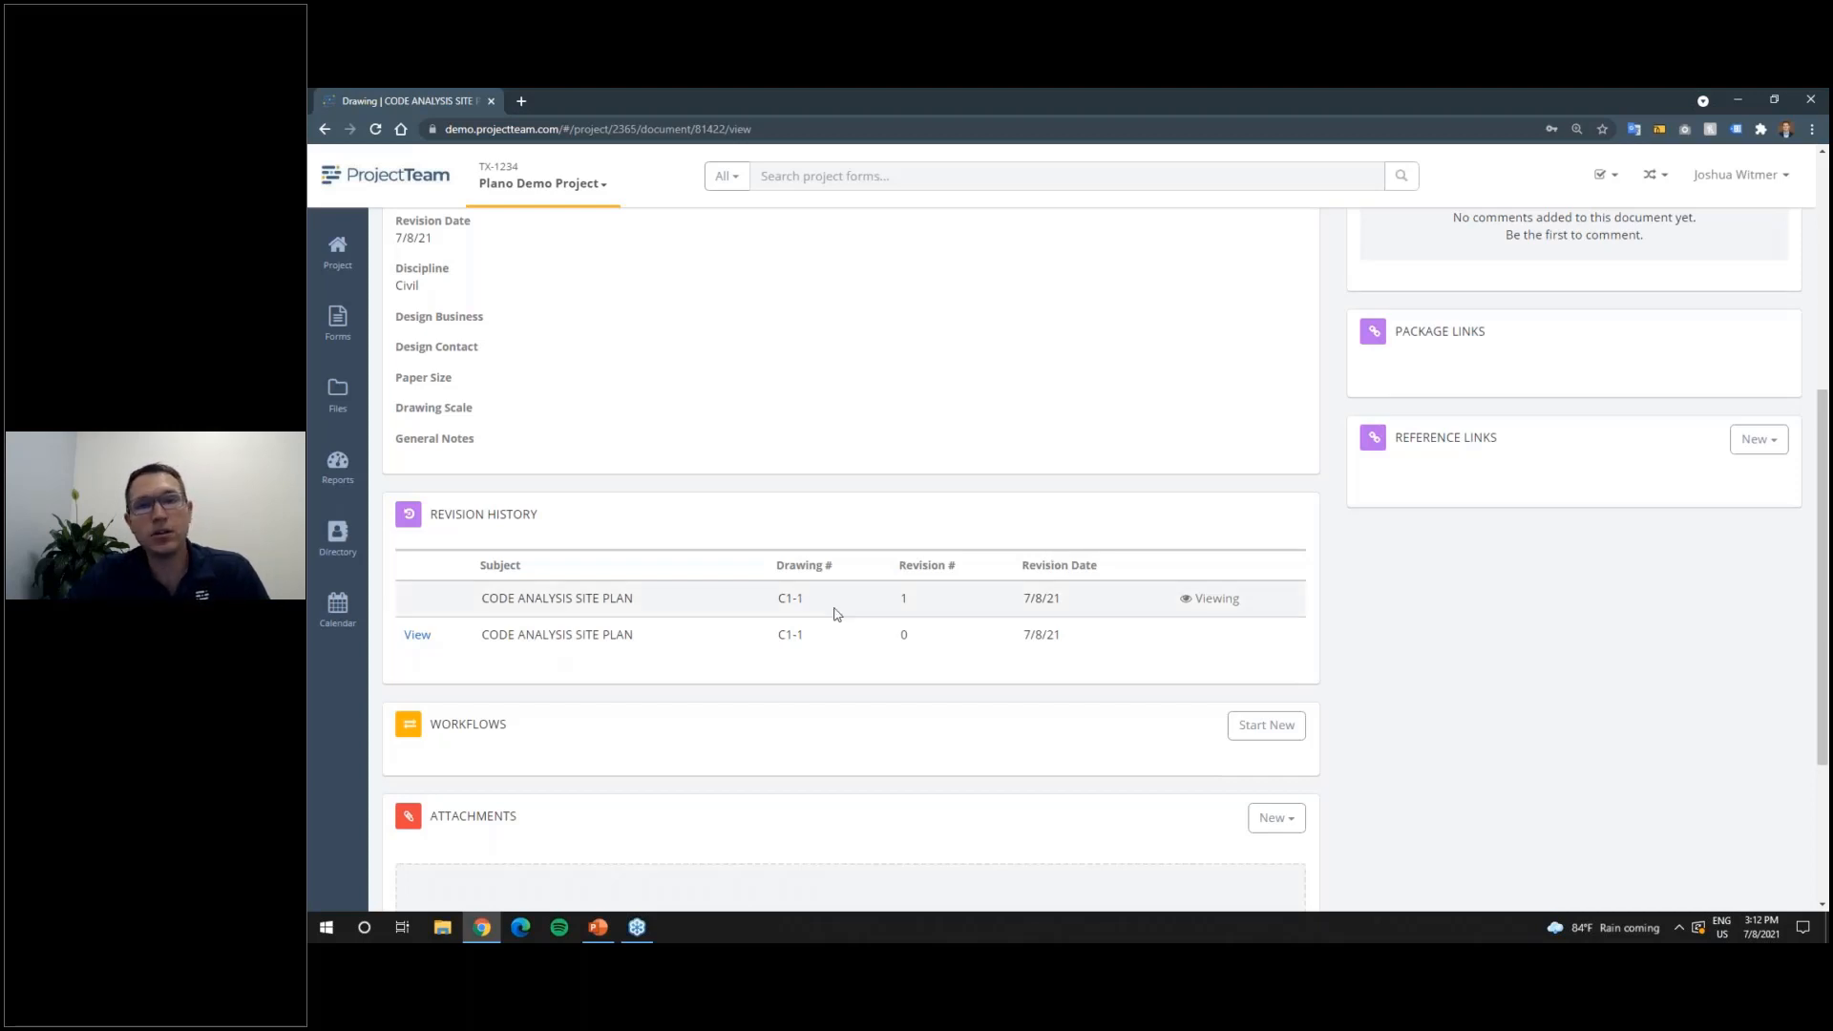
Step: View revision 0 of the CODE ANALYSIS SITE PLAN from its revision history, and return to revision 1
{"action": "left_click_drag", "start_coordinate": [1247, 600], "coordinate": [1195, 604]}
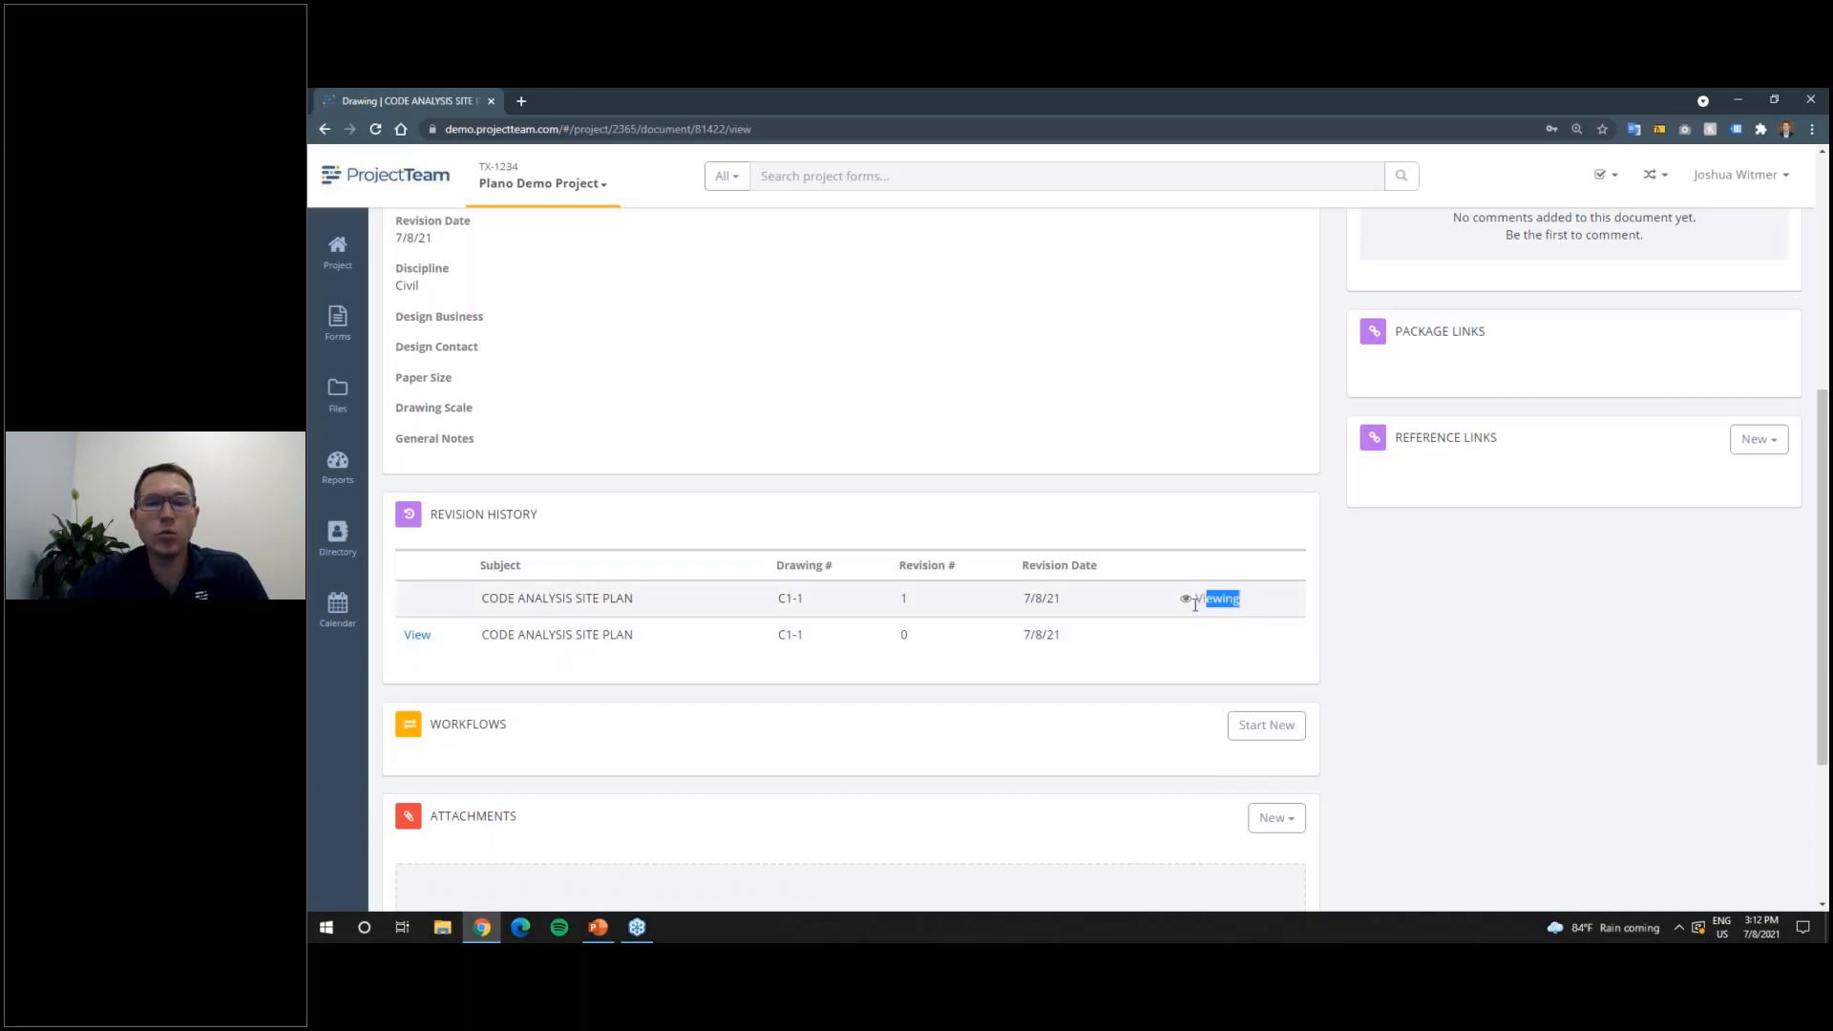
{"action": "left_click", "coordinate": [1125, 609]}
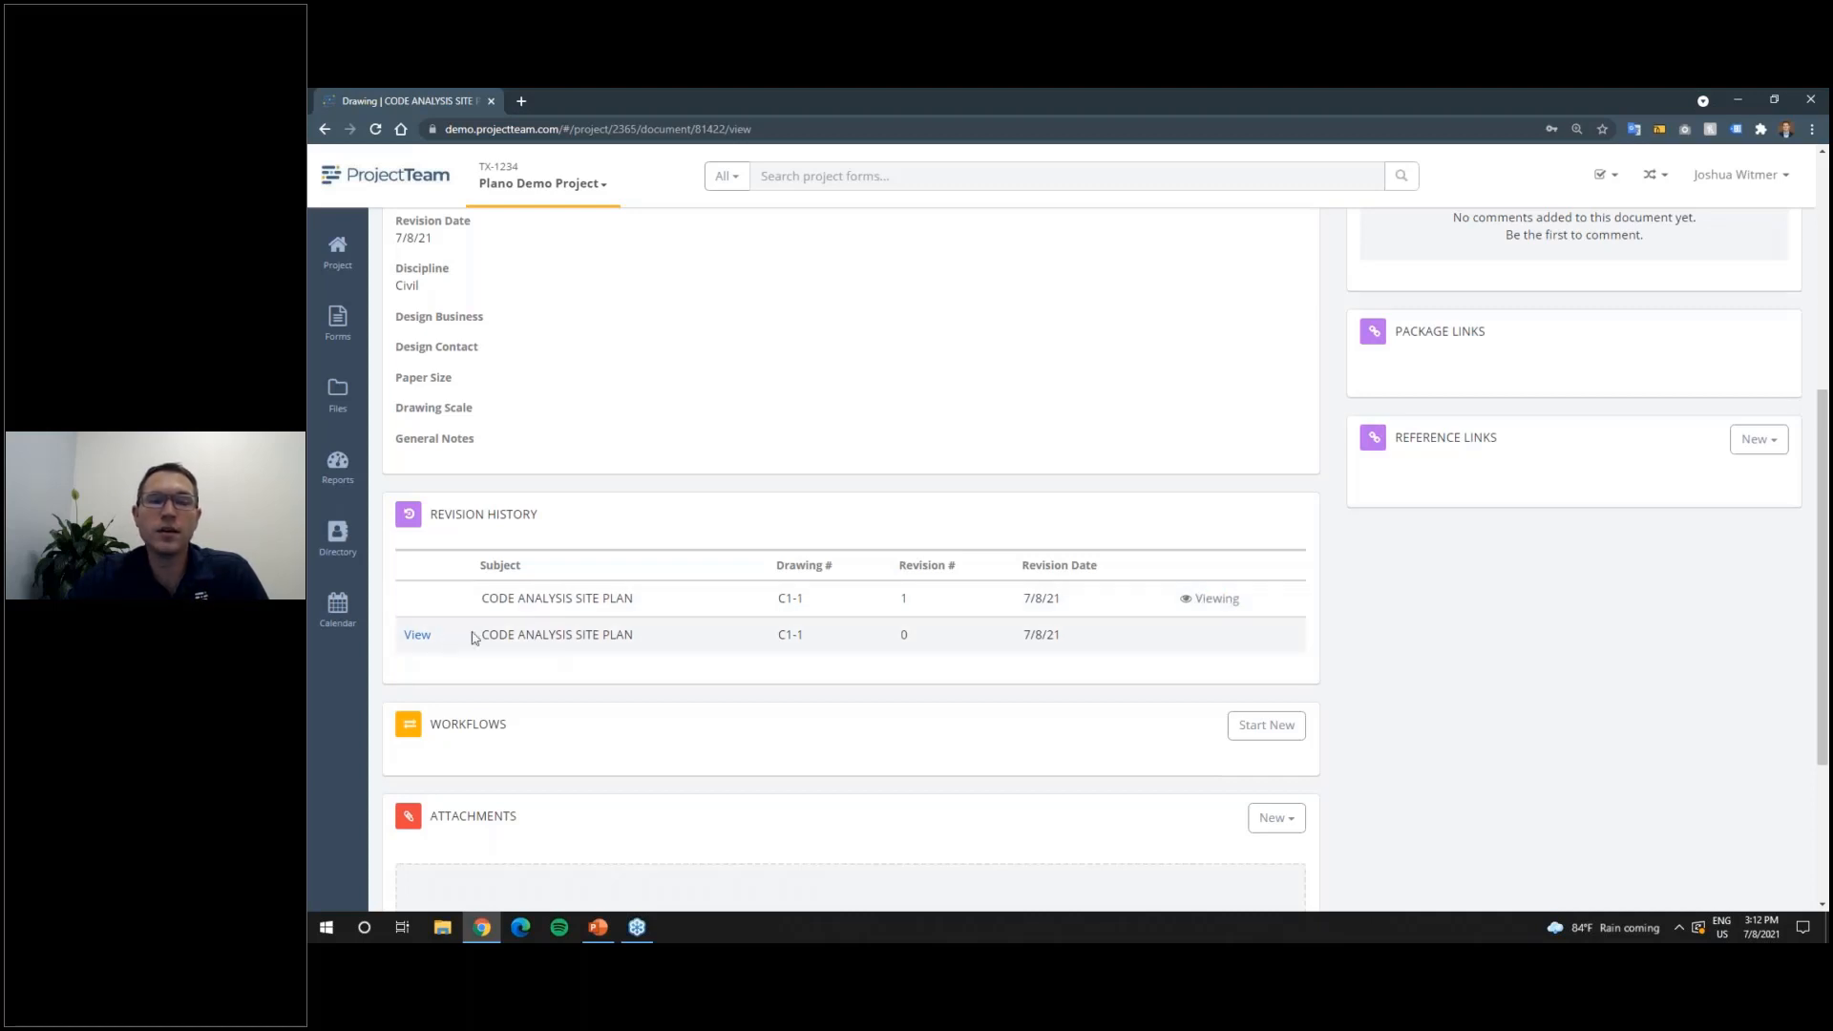
{"action": "left_click", "coordinate": [417, 636]}
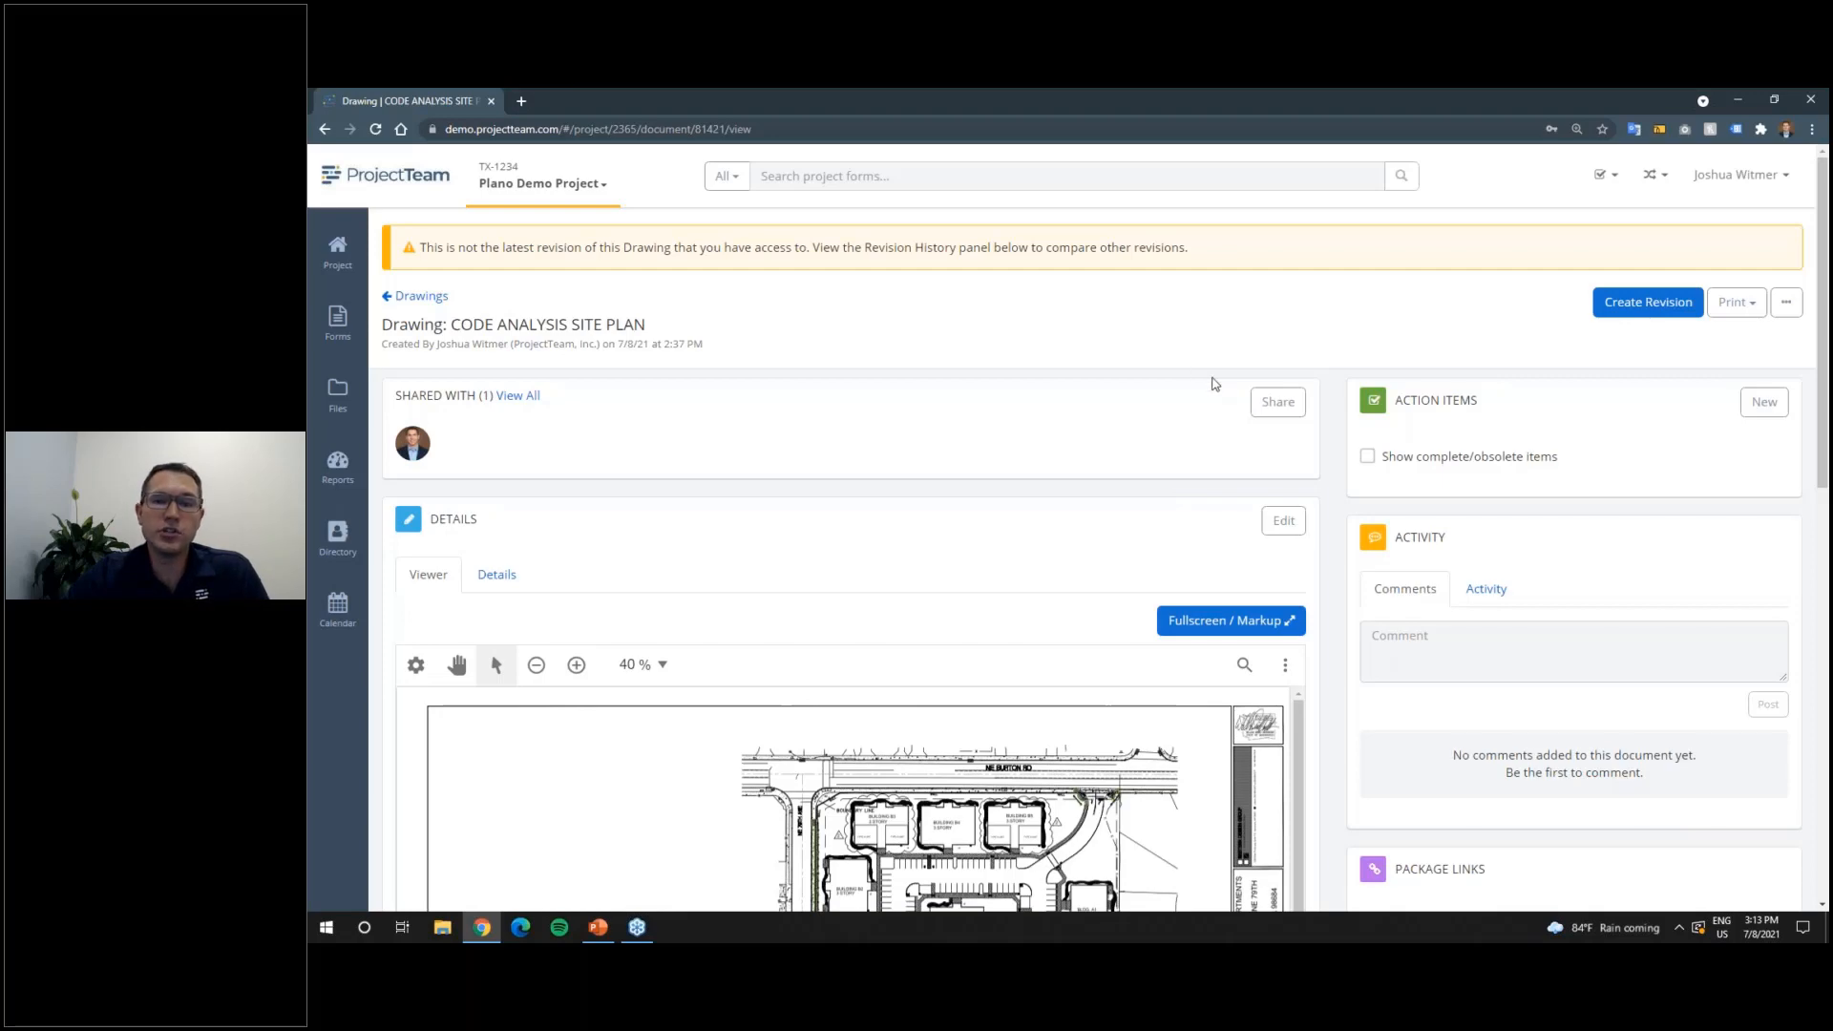
{"action": "scroll", "coordinate": [1334, 494], "scroll_direction": "down", "scroll_amount": 4}
{"action": "scroll", "coordinate": [1333, 494], "scroll_direction": "down", "scroll_amount": 3}
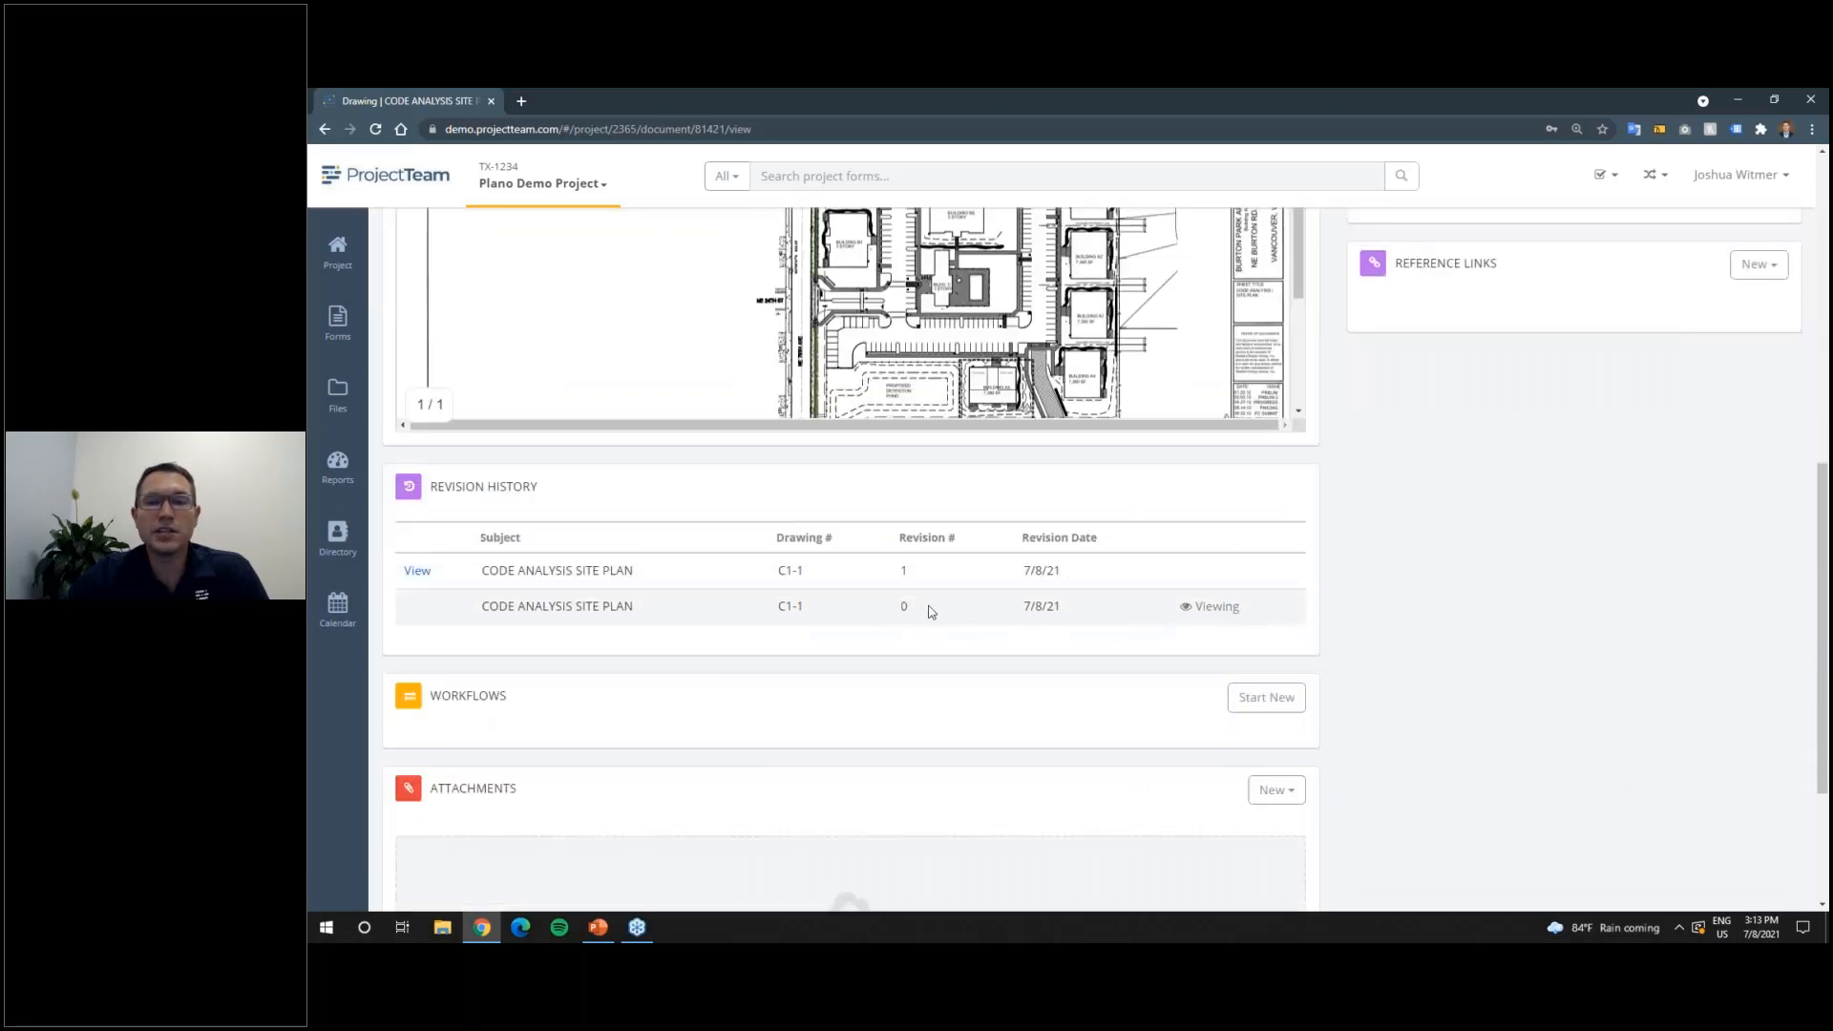
{"action": "left_click", "coordinate": [417, 572]}
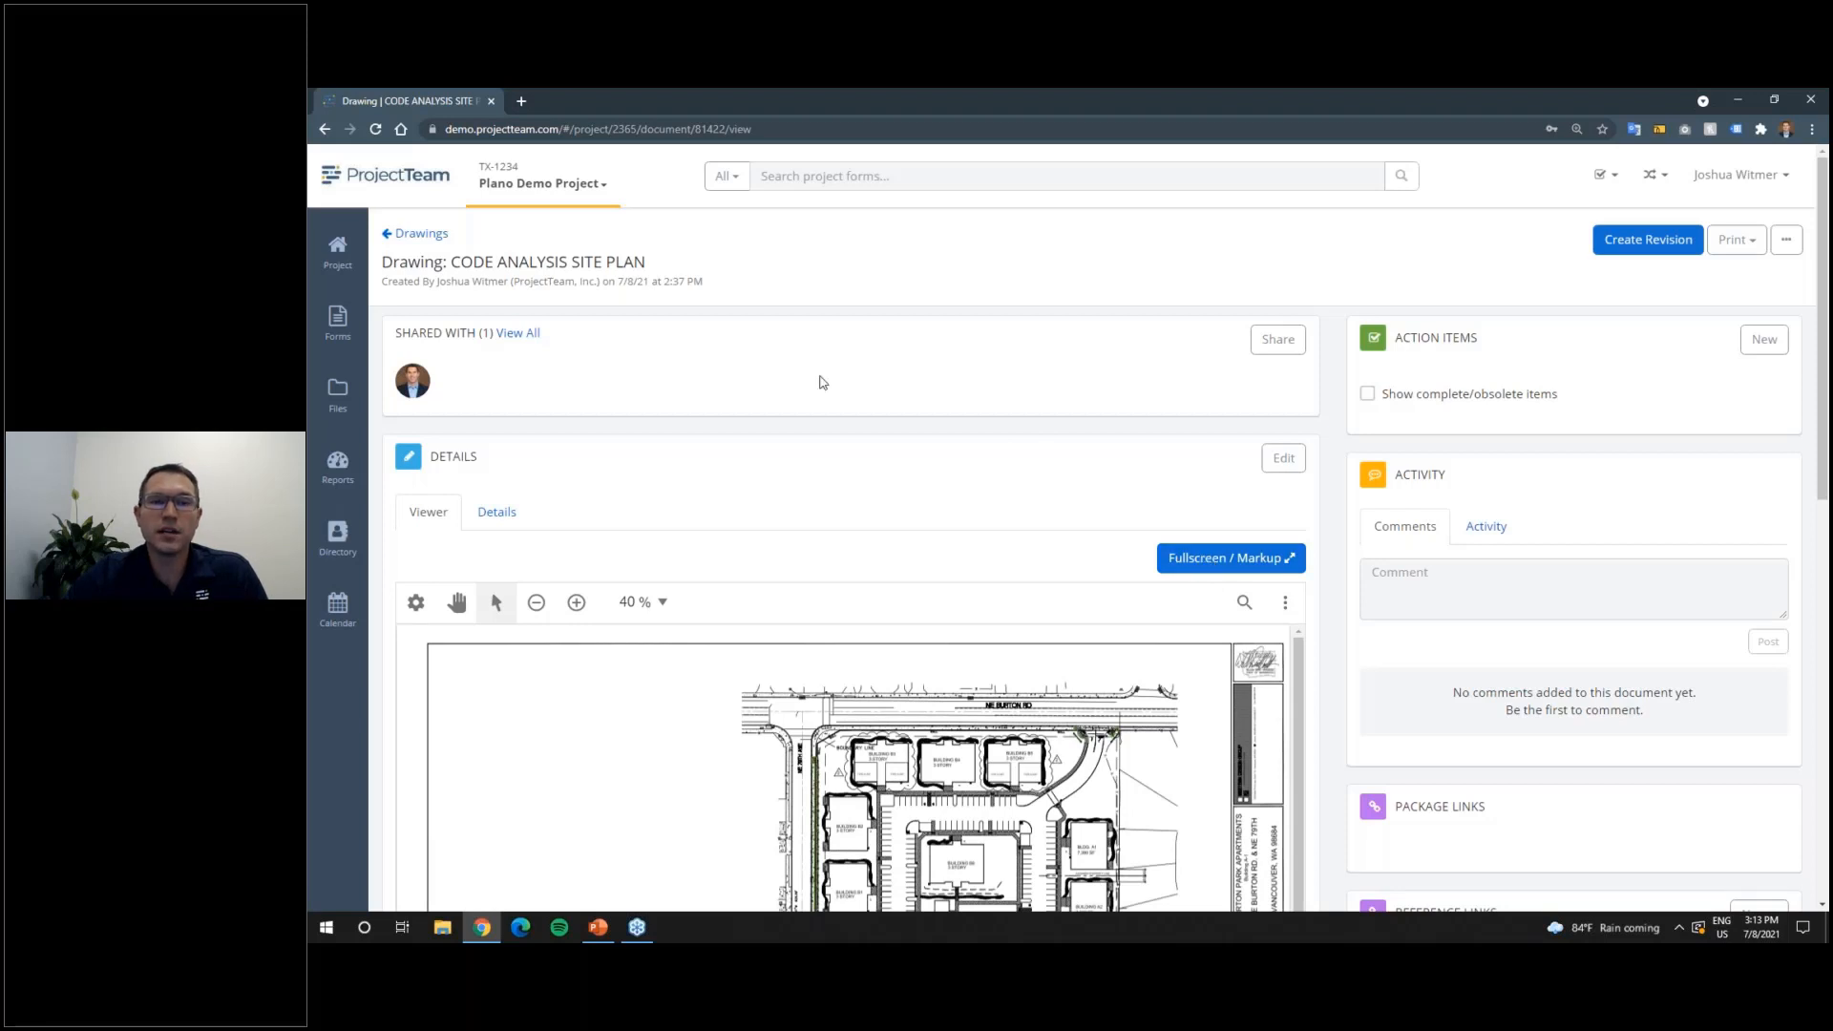
Step: Review the drawing and revision choices in the full-screen viewer, display Rev. 0 of the site plan, and close the viewer
{"action": "left_click", "coordinate": [1182, 561]}
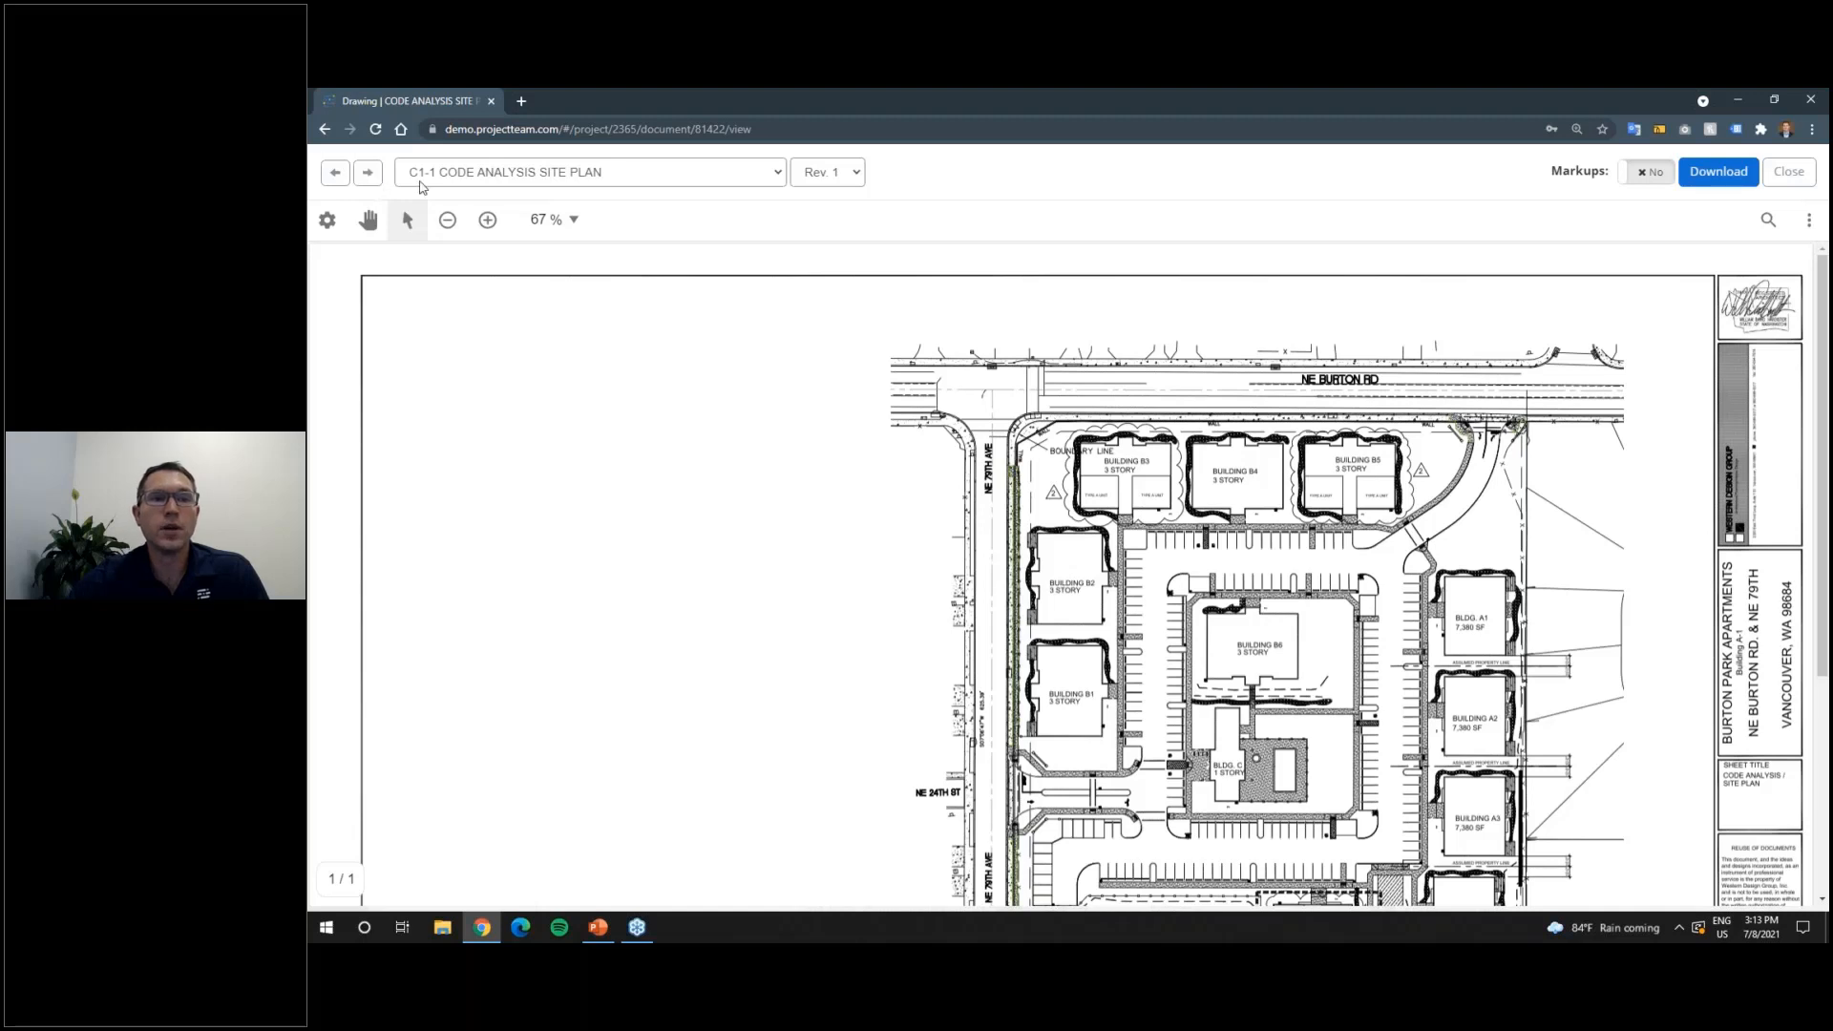
{"action": "left_click", "coordinate": [420, 181]}
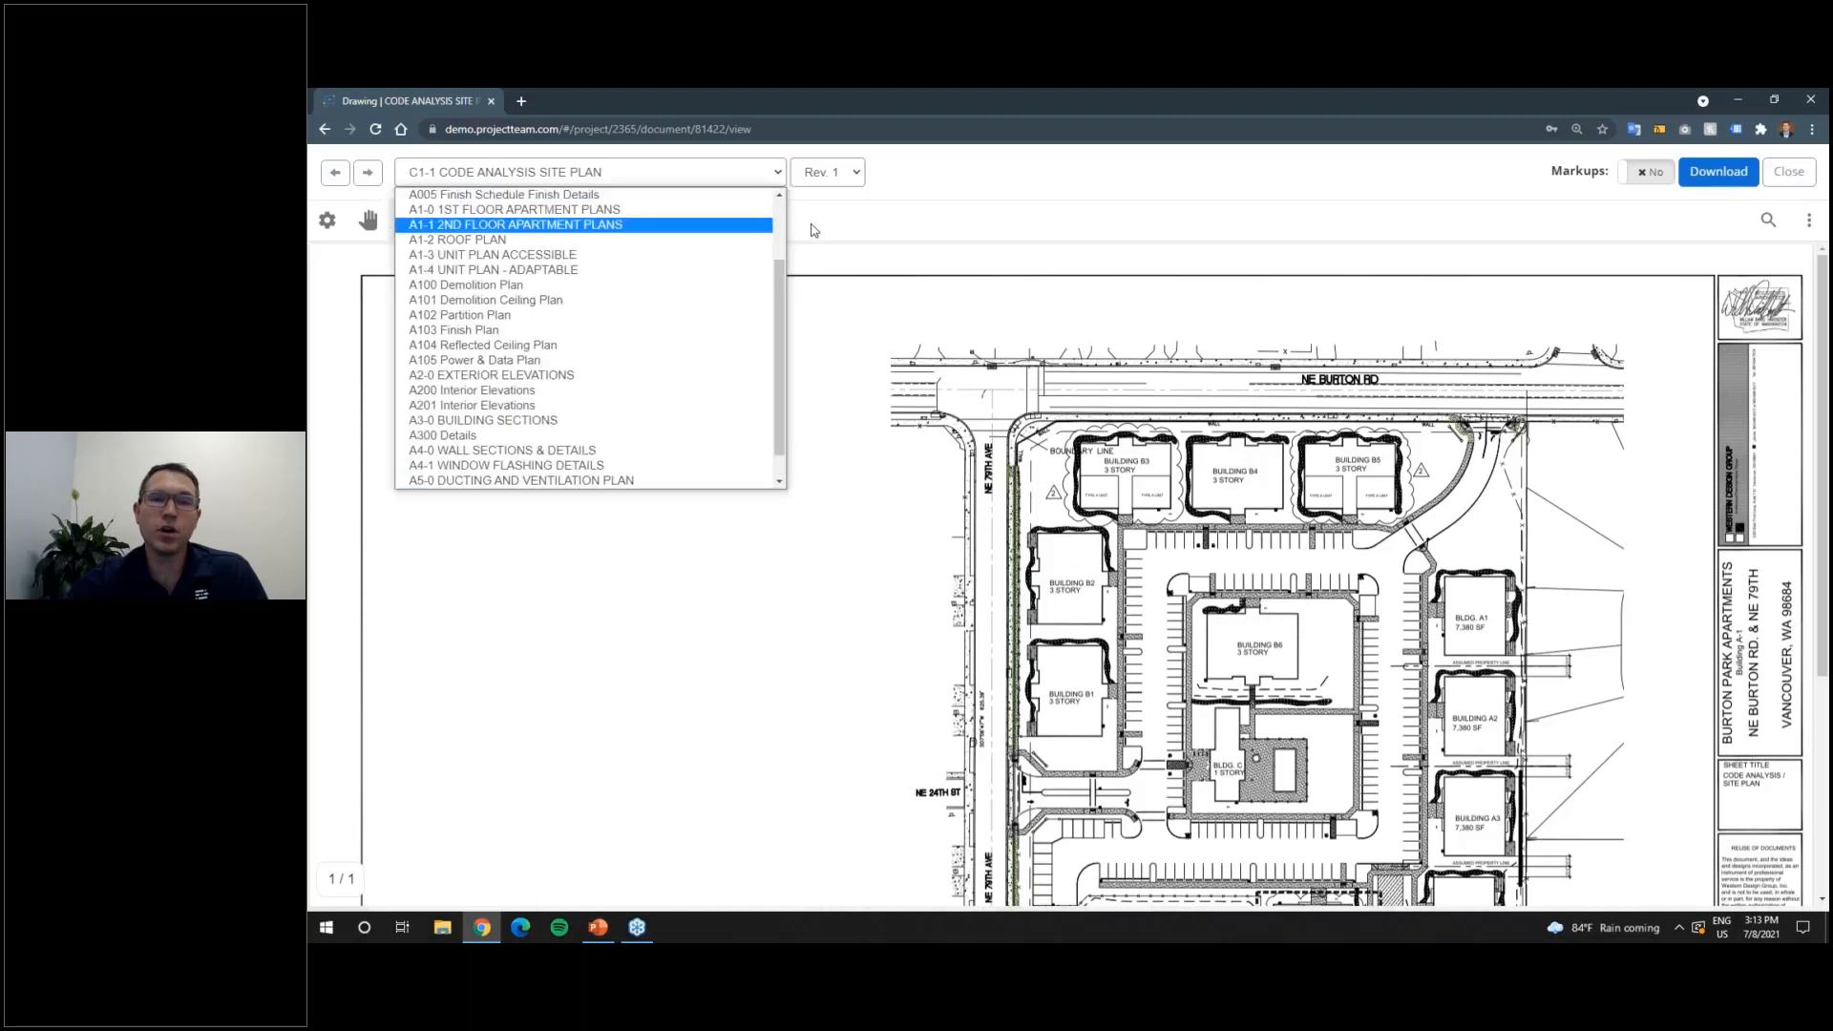
{"action": "left_click", "coordinate": [845, 189]}
{"action": "left_click", "coordinate": [851, 211]}
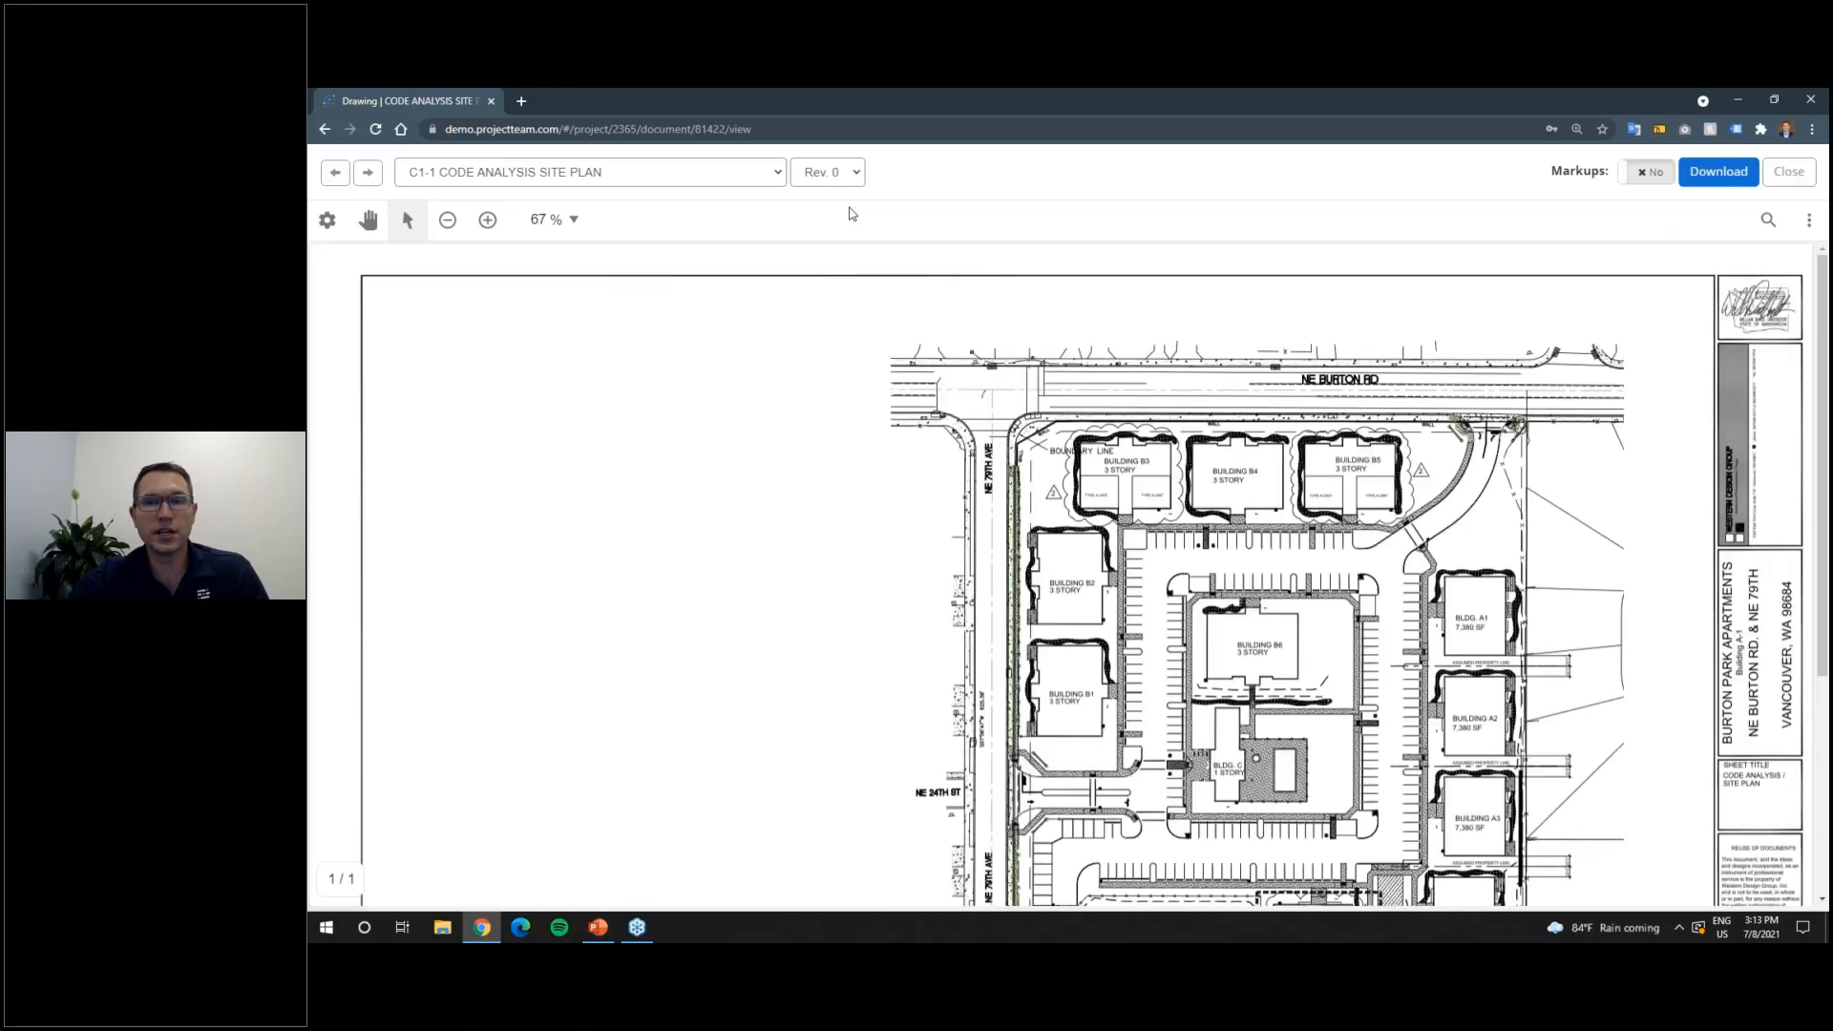
{"action": "left_click", "coordinate": [854, 180]}
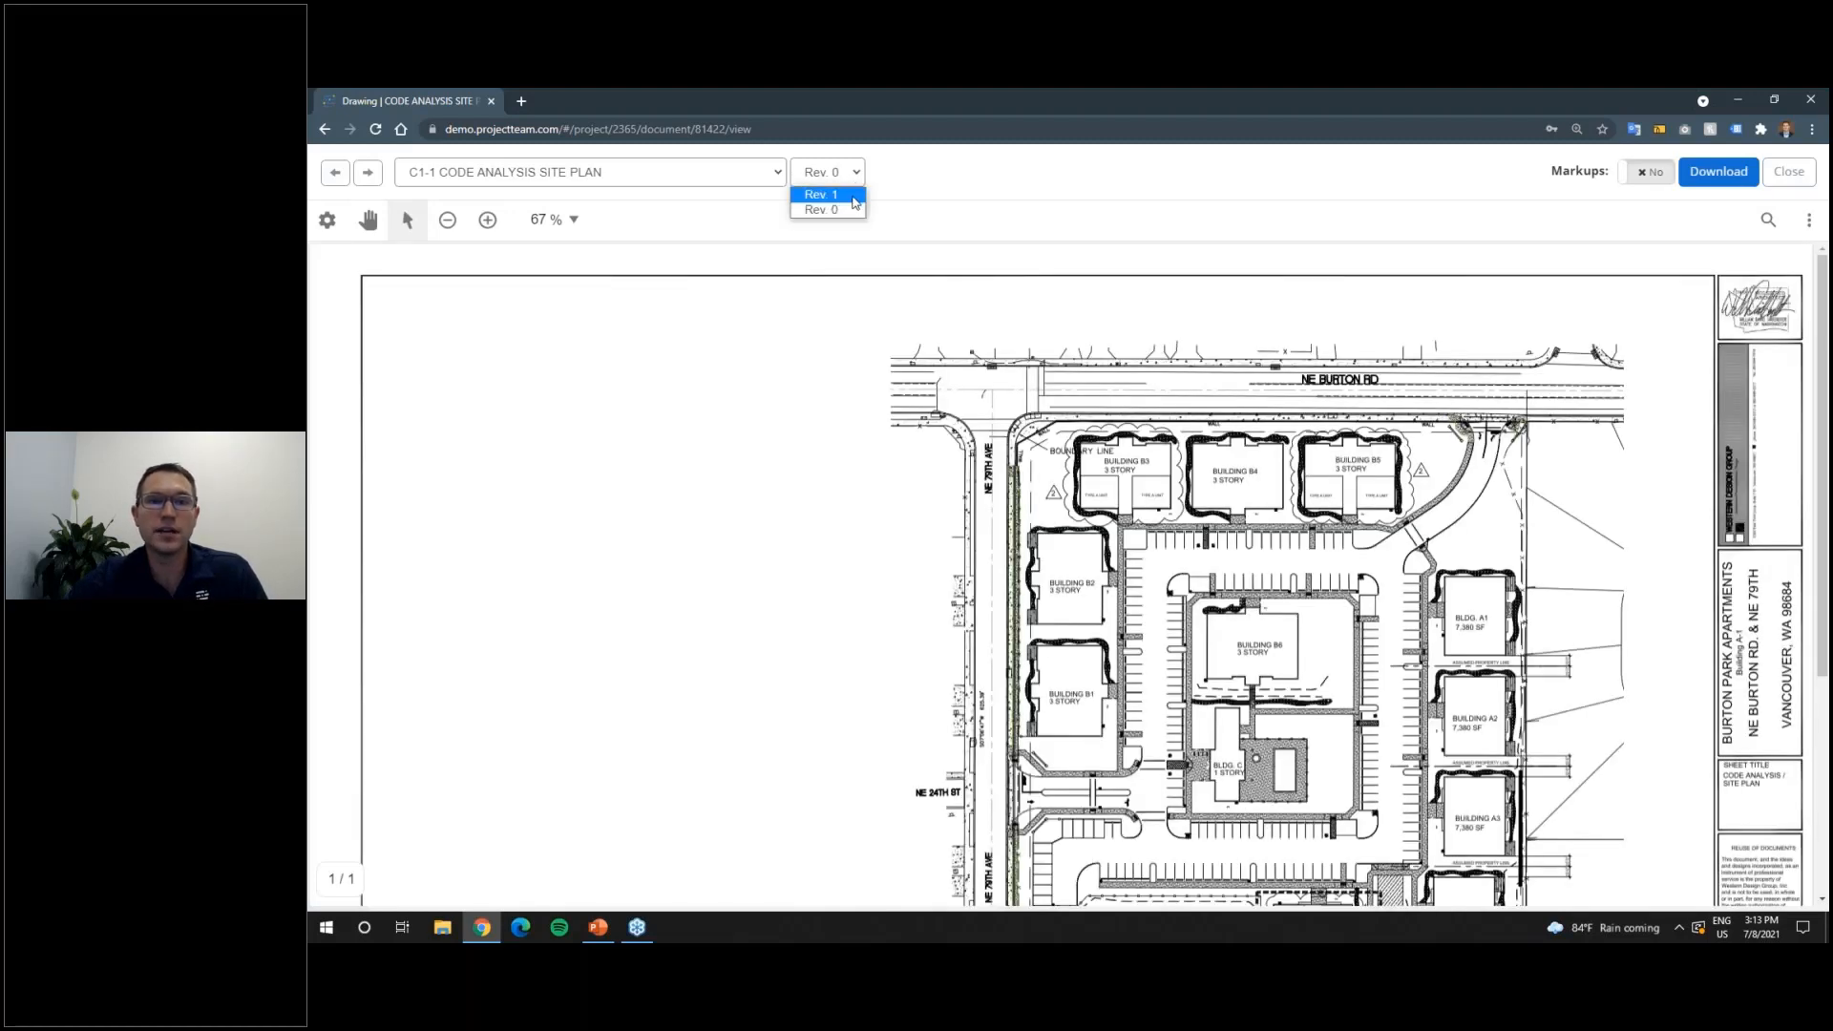
{"action": "left_click", "coordinate": [899, 181]}
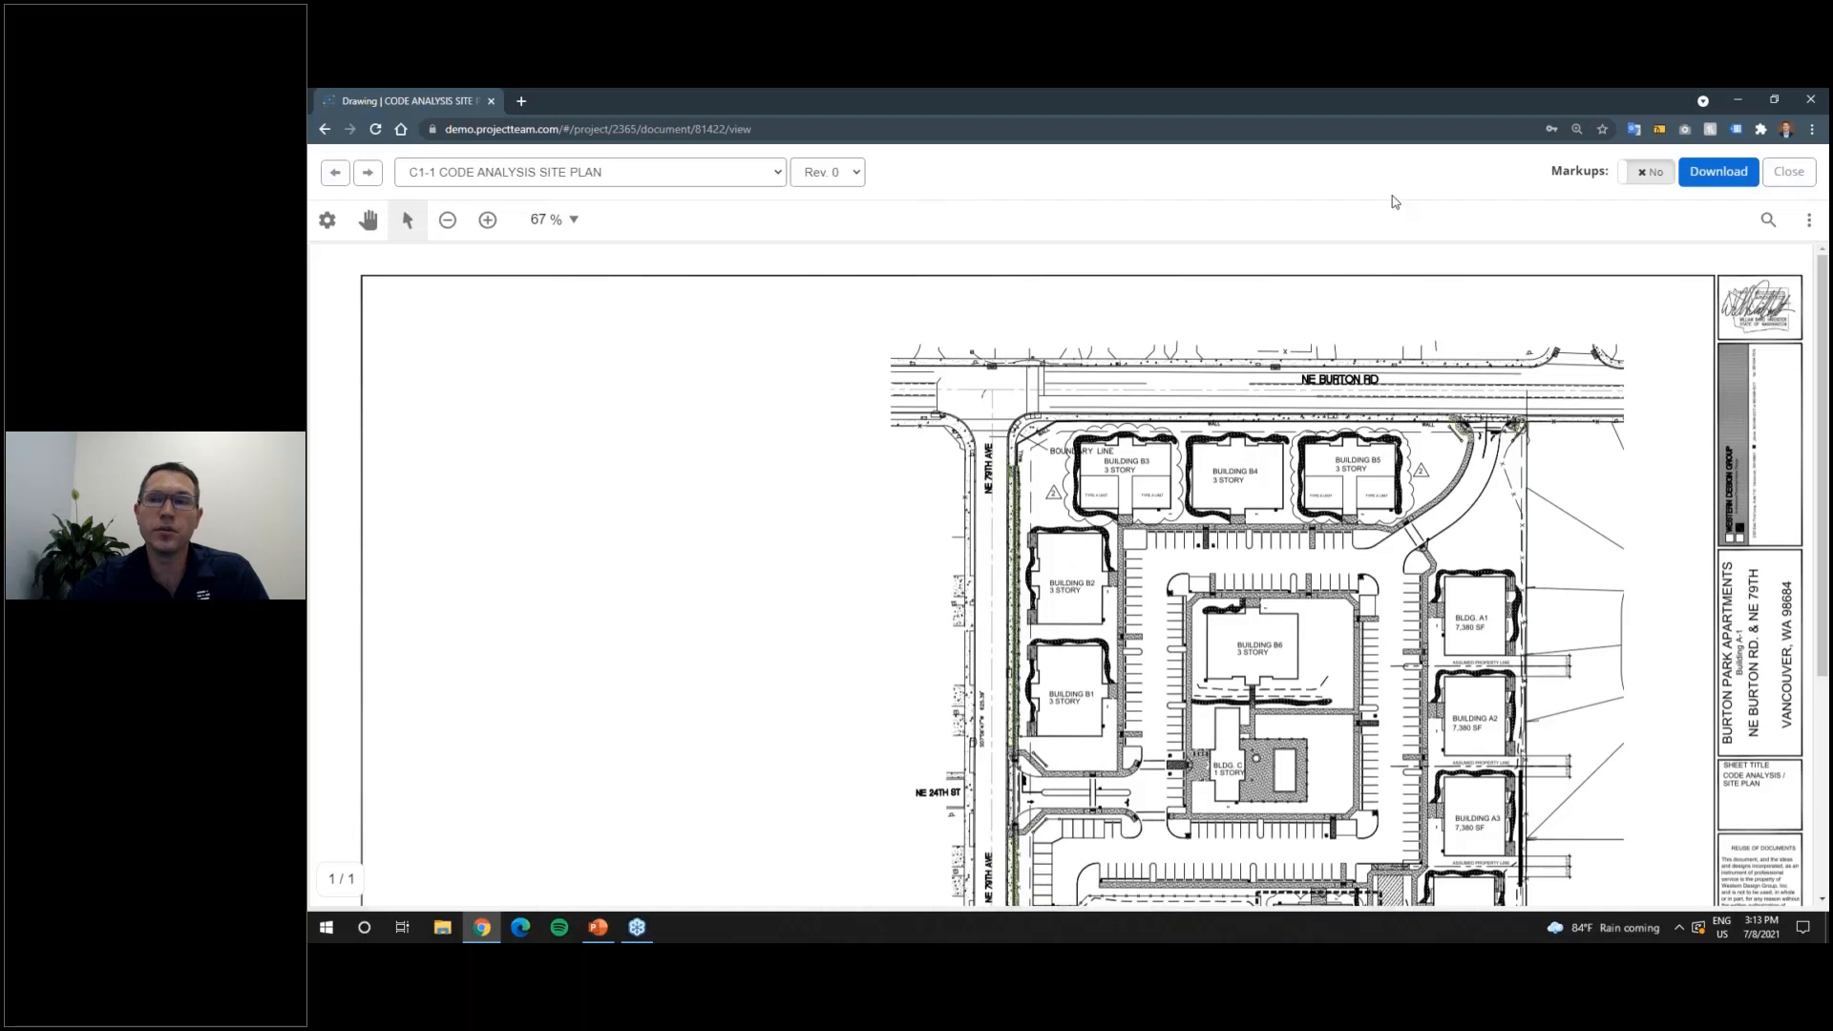
{"action": "left_click", "coordinate": [1790, 178]}
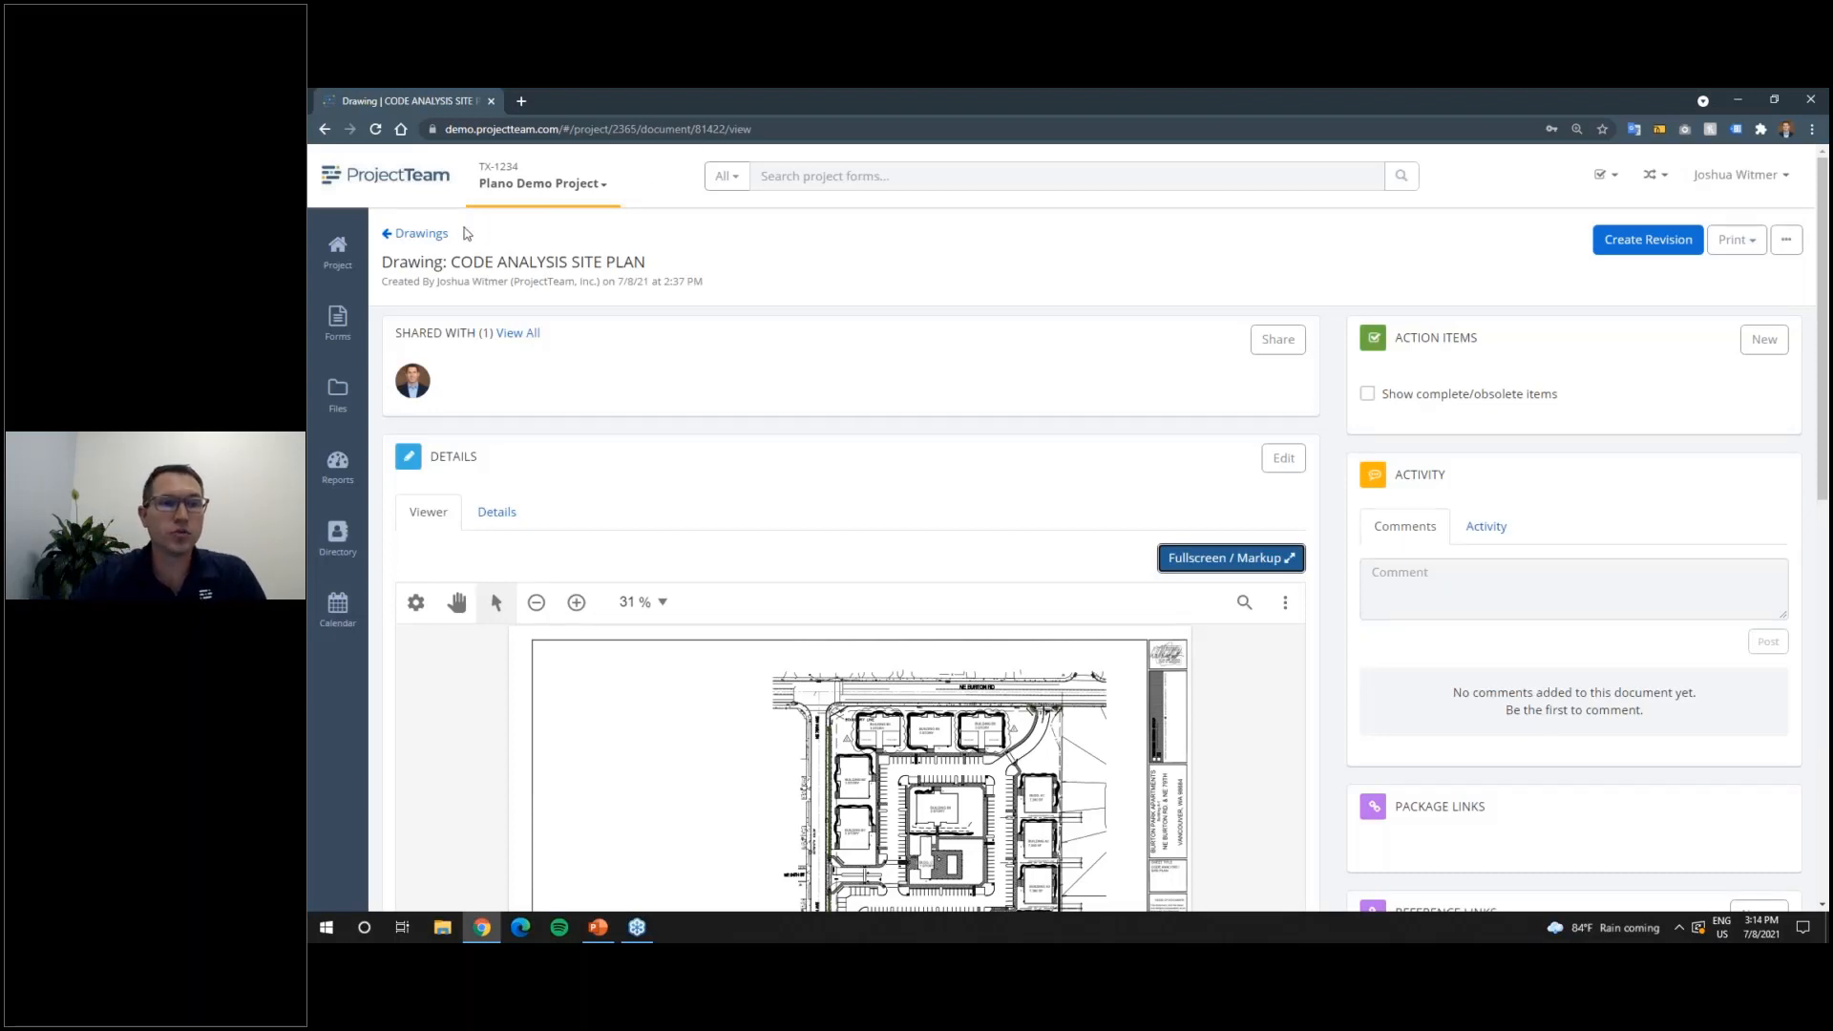
Step: Return to the drawings log and clear the drawing number filter
{"action": "left_click", "coordinate": [421, 235]}
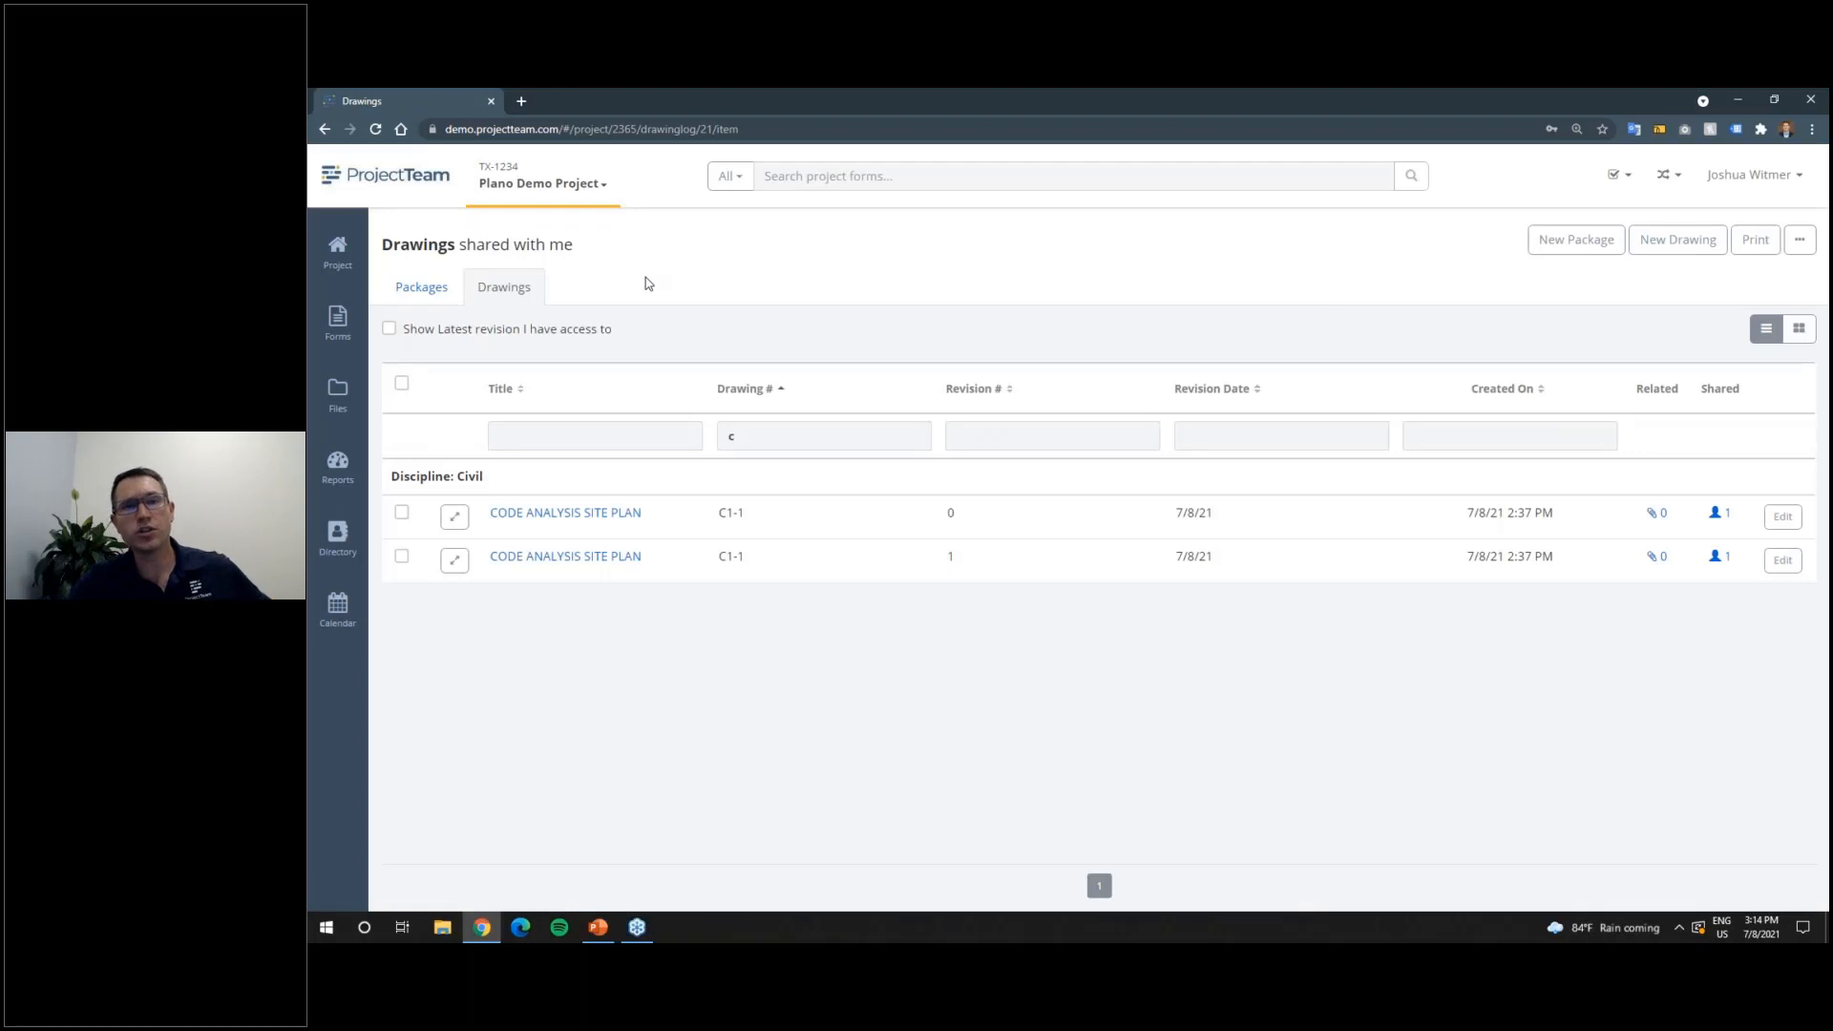
{"action": "left_click", "coordinate": [765, 431]}
{"action": "key", "text": "BackSpace"}
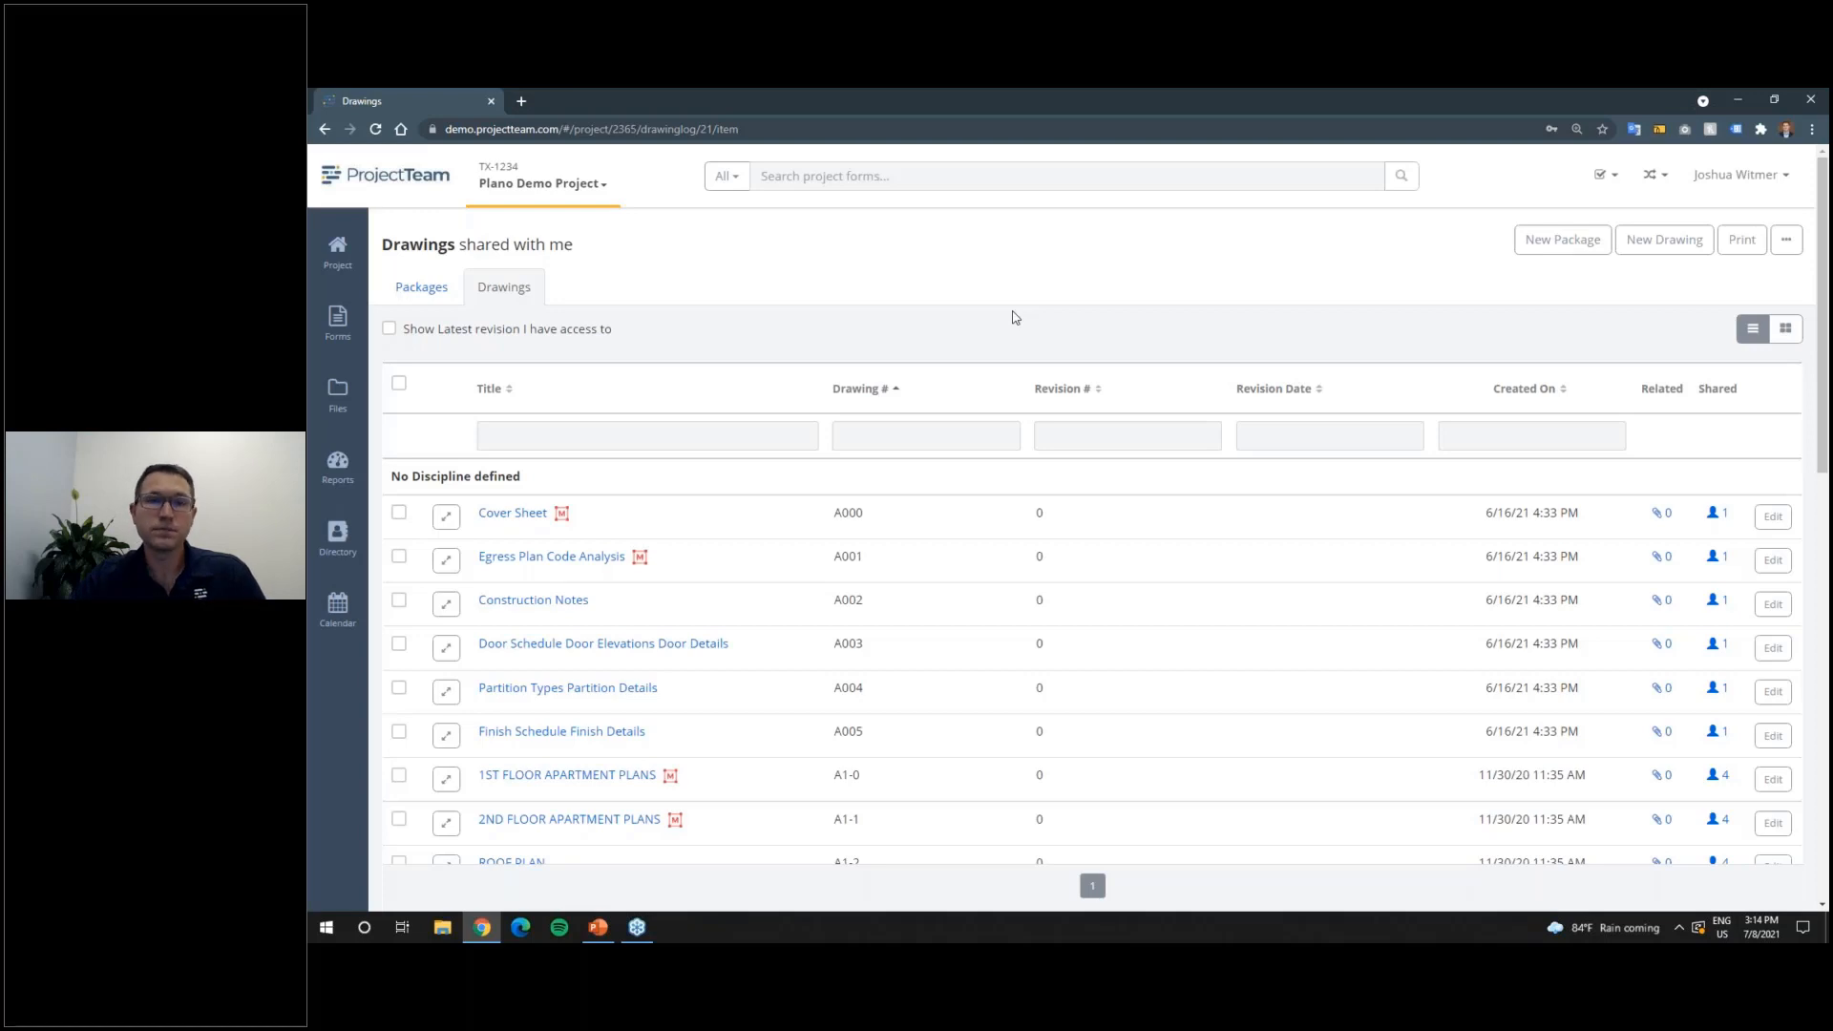
Step: Start a bulk edit of all drawings in the log and set the revision date to 07/05/2021
{"action": "left_click", "coordinate": [399, 383]}
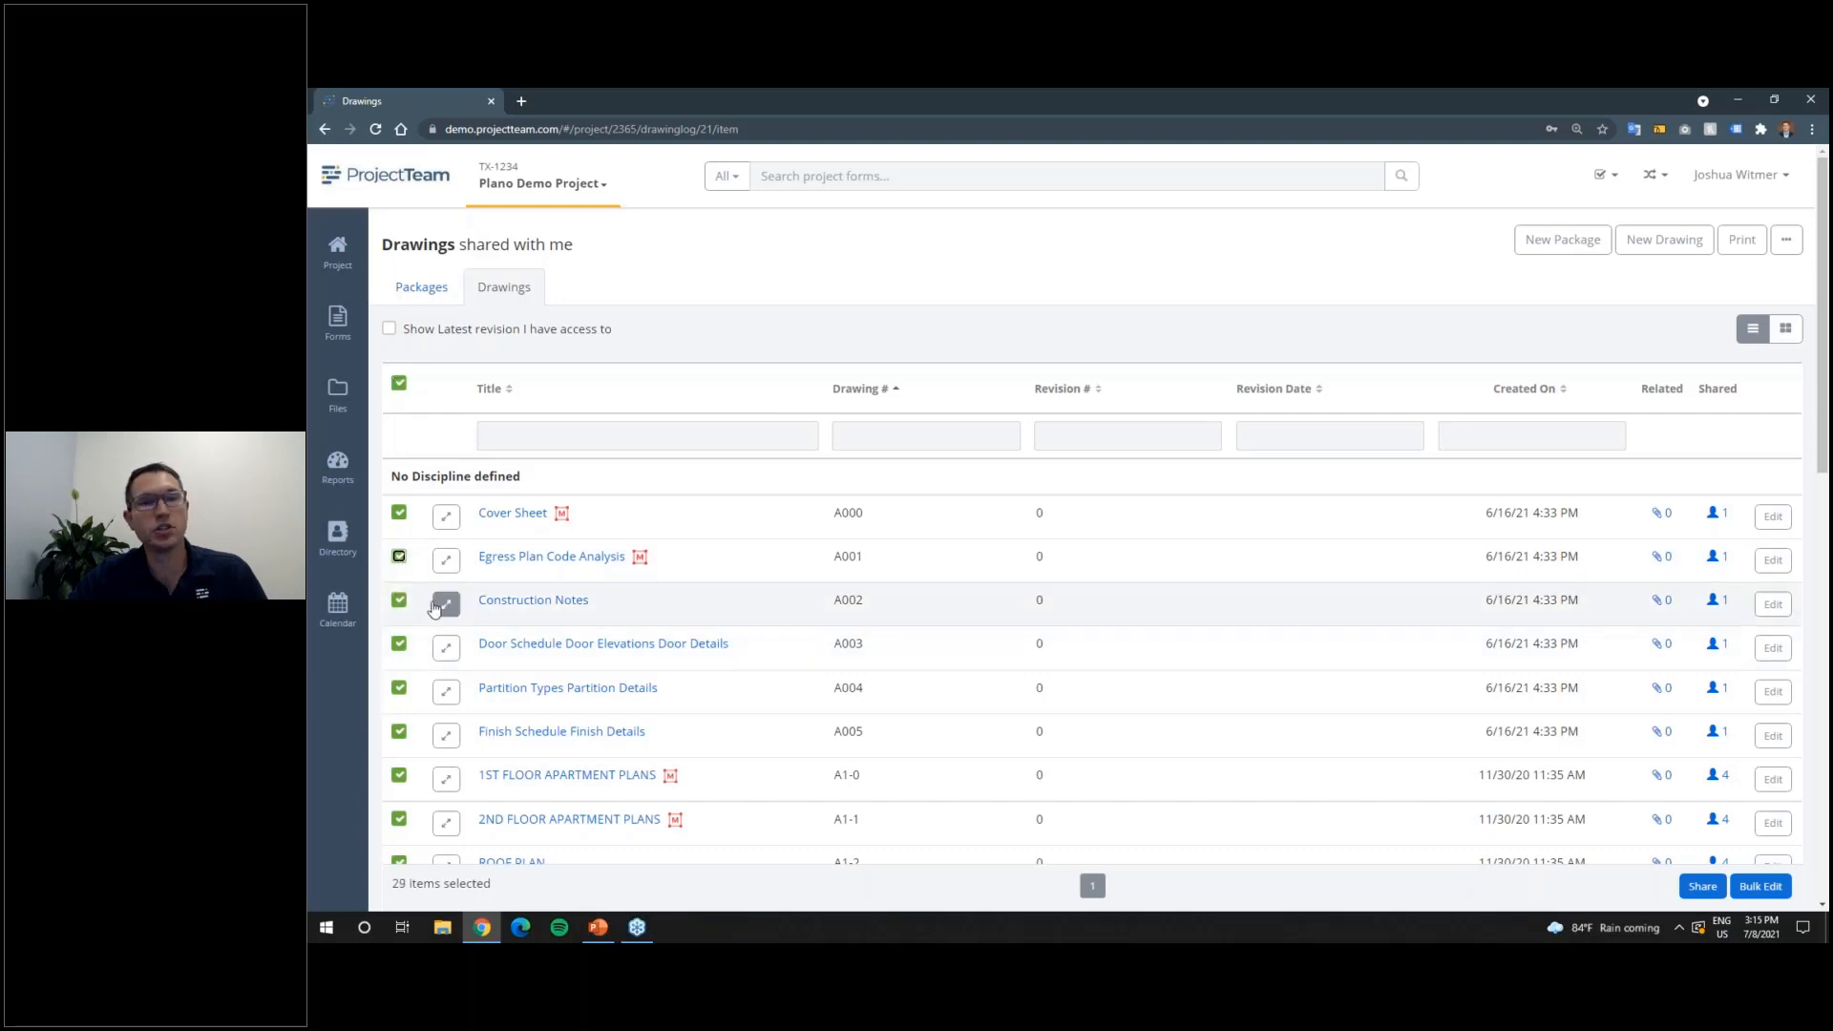
{"action": "left_click", "coordinate": [1762, 887]}
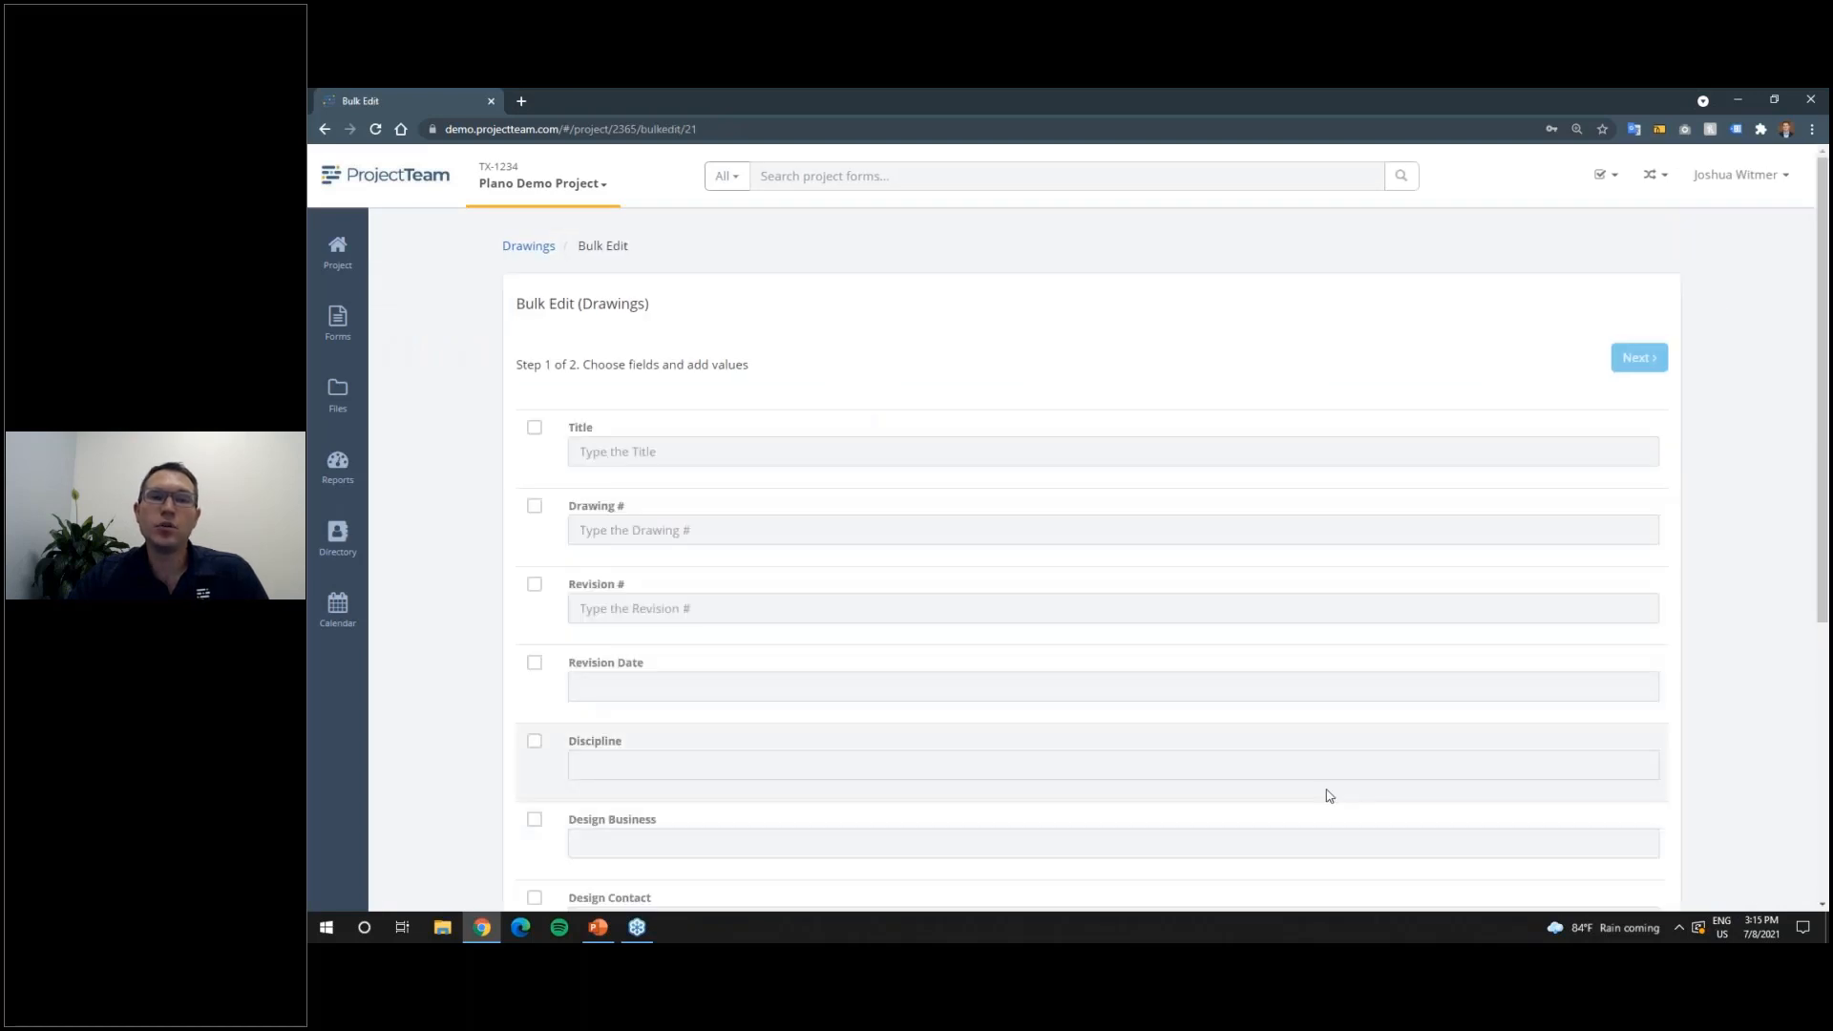
{"action": "scroll", "coordinate": [773, 635], "scroll_direction": "down", "scroll_amount": 1}
{"action": "left_click", "coordinate": [535, 584]}
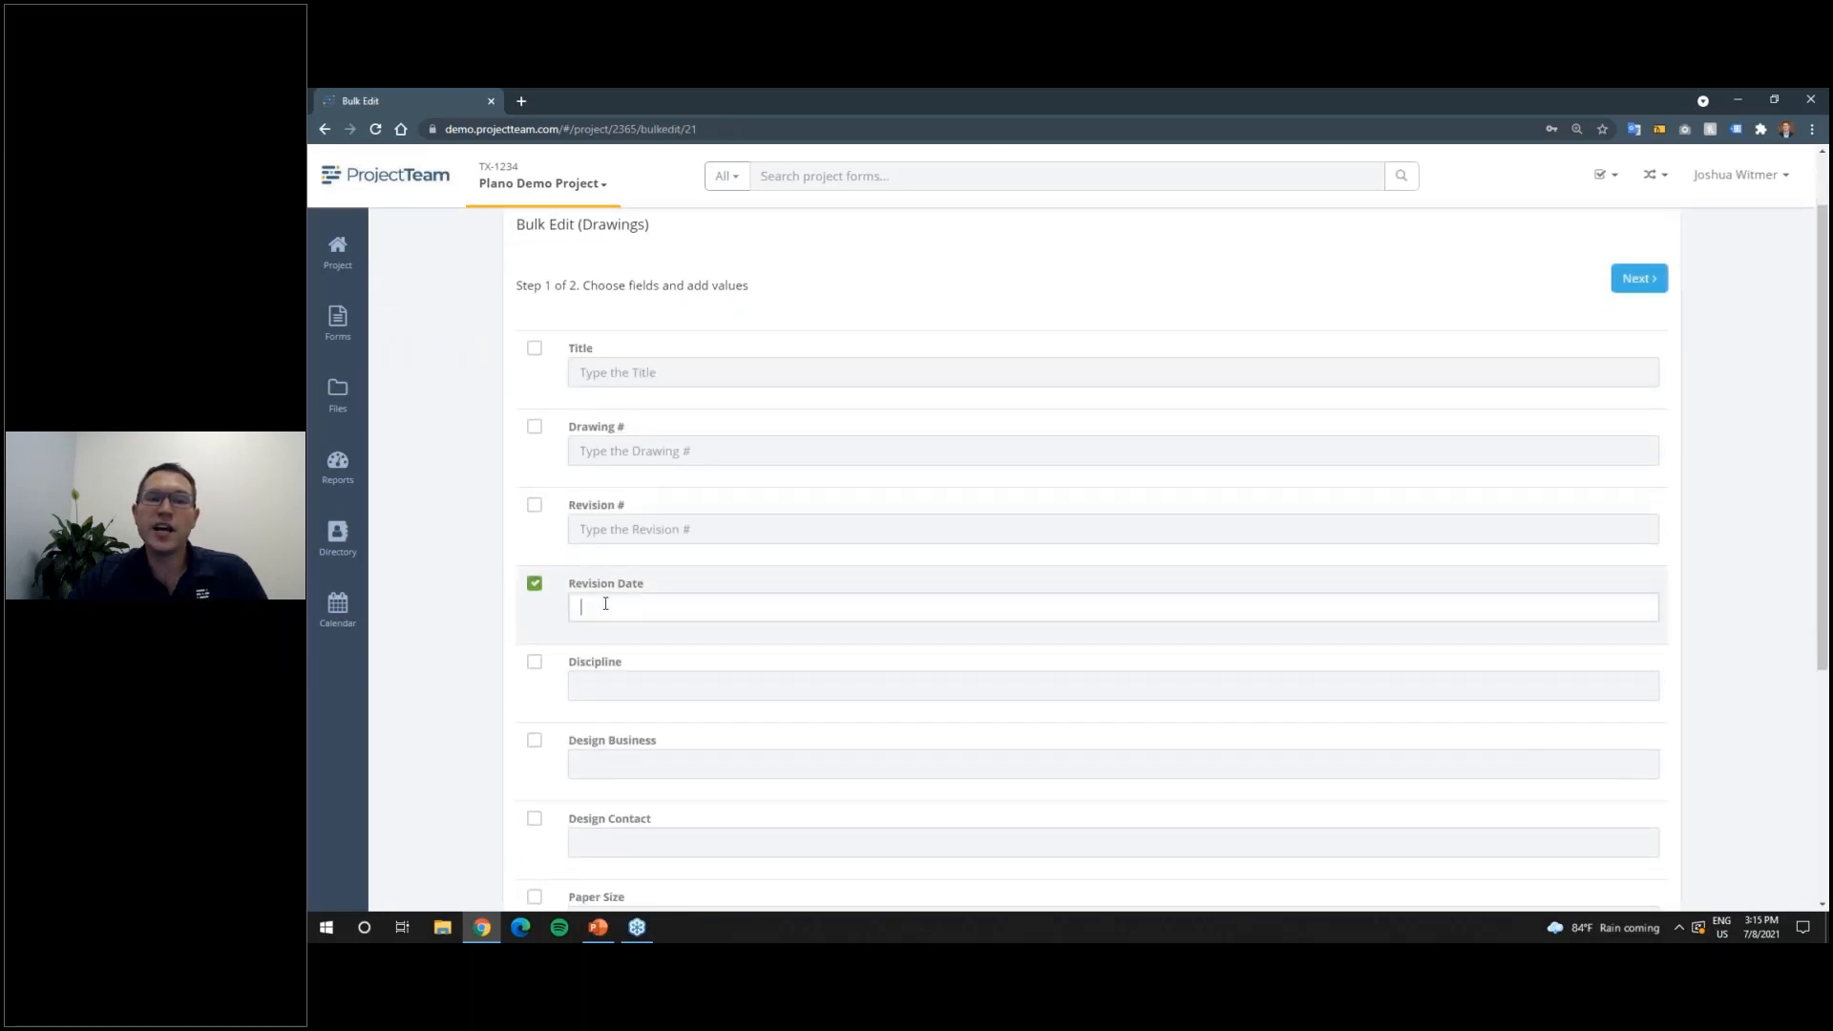
{"action": "left_click", "coordinate": [611, 607]}
{"action": "left_click", "coordinate": [711, 714]}
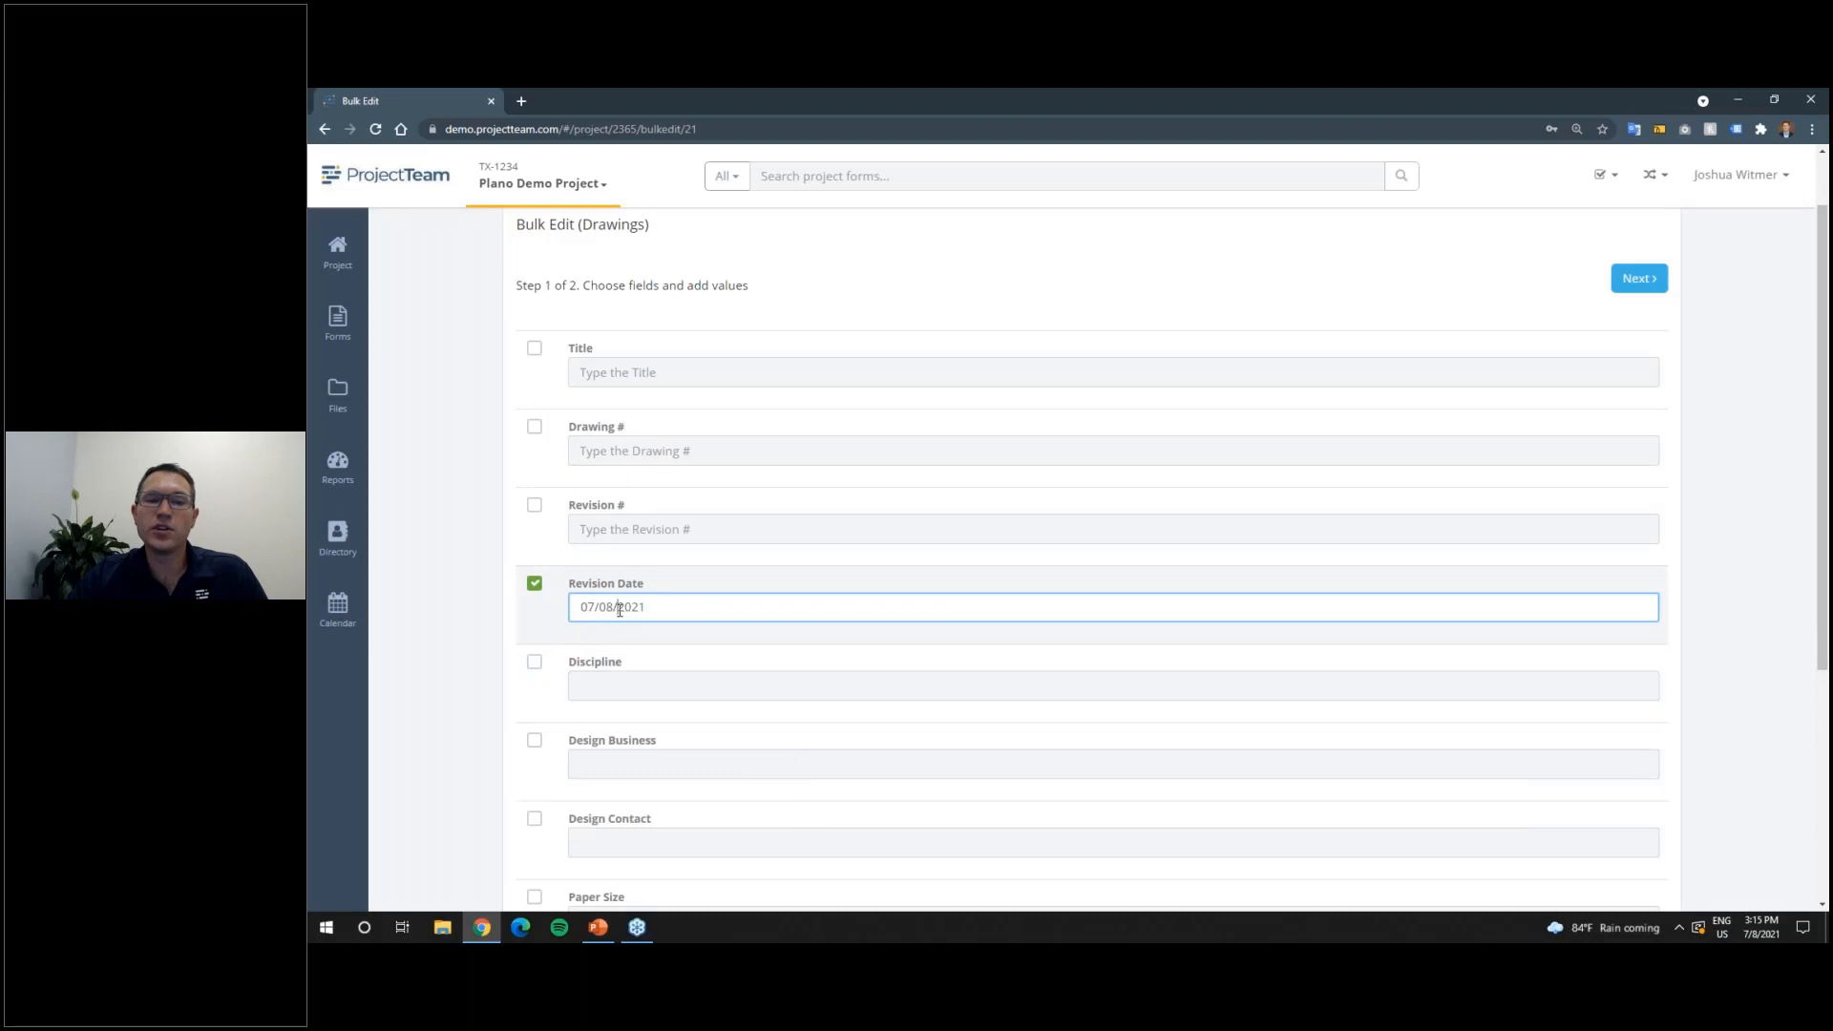
{"action": "left_click", "coordinate": [620, 609]}
{"action": "left_click", "coordinate": [616, 711]}
{"action": "scroll", "coordinate": [519, 681], "scroll_direction": "down", "scroll_amount": 2}
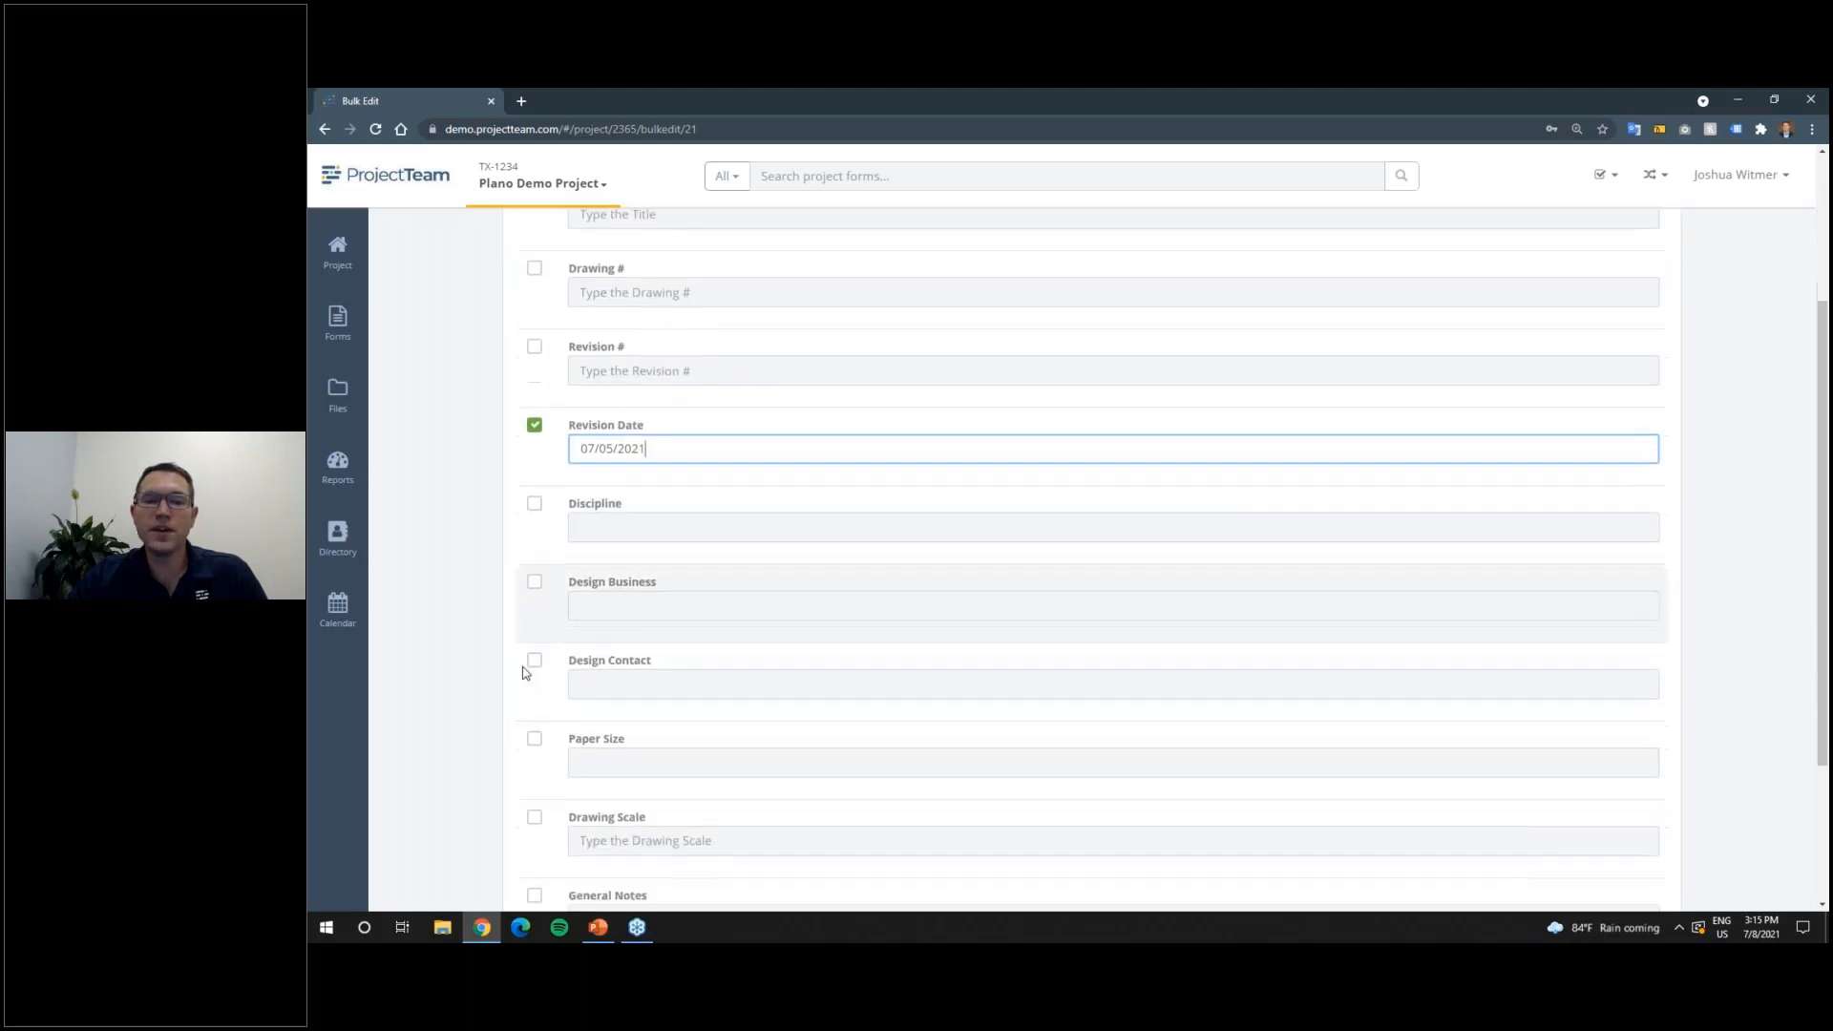
Step: Include the design business in the bulk edit as ABC Construction and choose that company's design contact
{"action": "left_click", "coordinate": [534, 581]}
{"action": "left_click", "coordinate": [603, 610]}
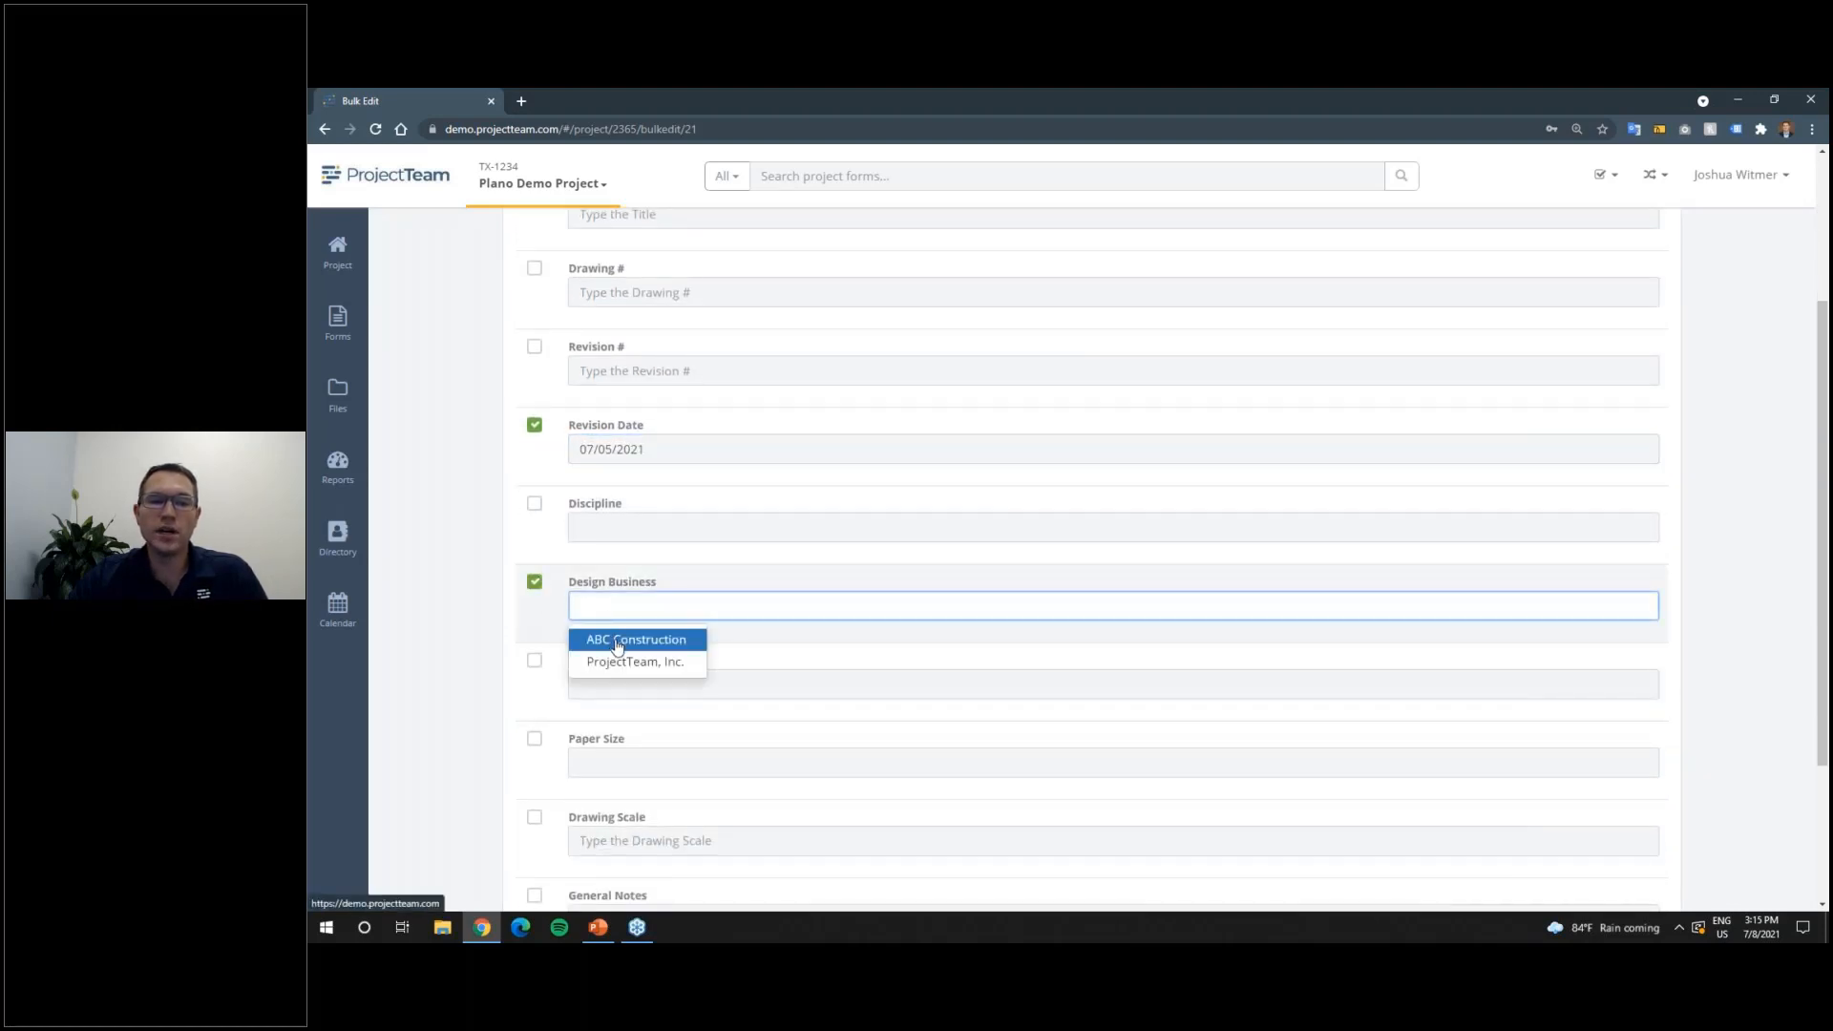
{"action": "left_click", "coordinate": [617, 640]}
{"action": "left_click", "coordinate": [535, 661]}
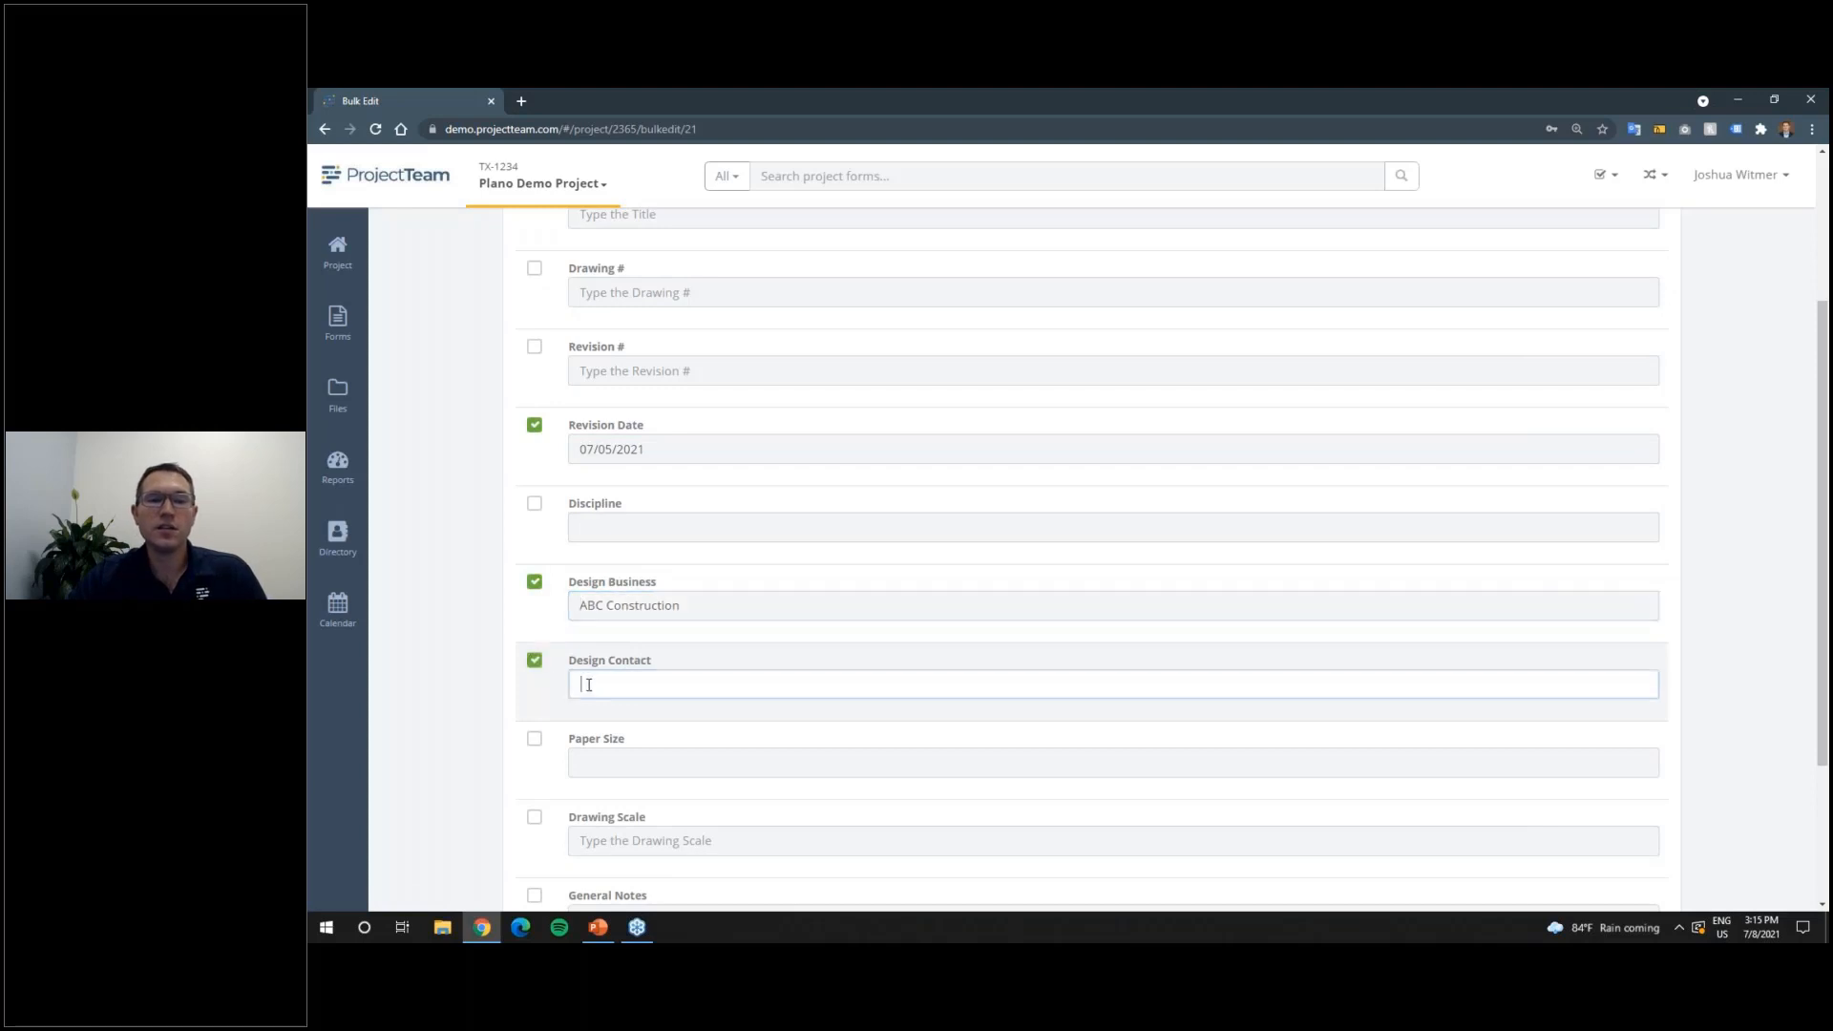
{"action": "left_click", "coordinate": [587, 684]}
{"action": "left_click", "coordinate": [611, 718]}
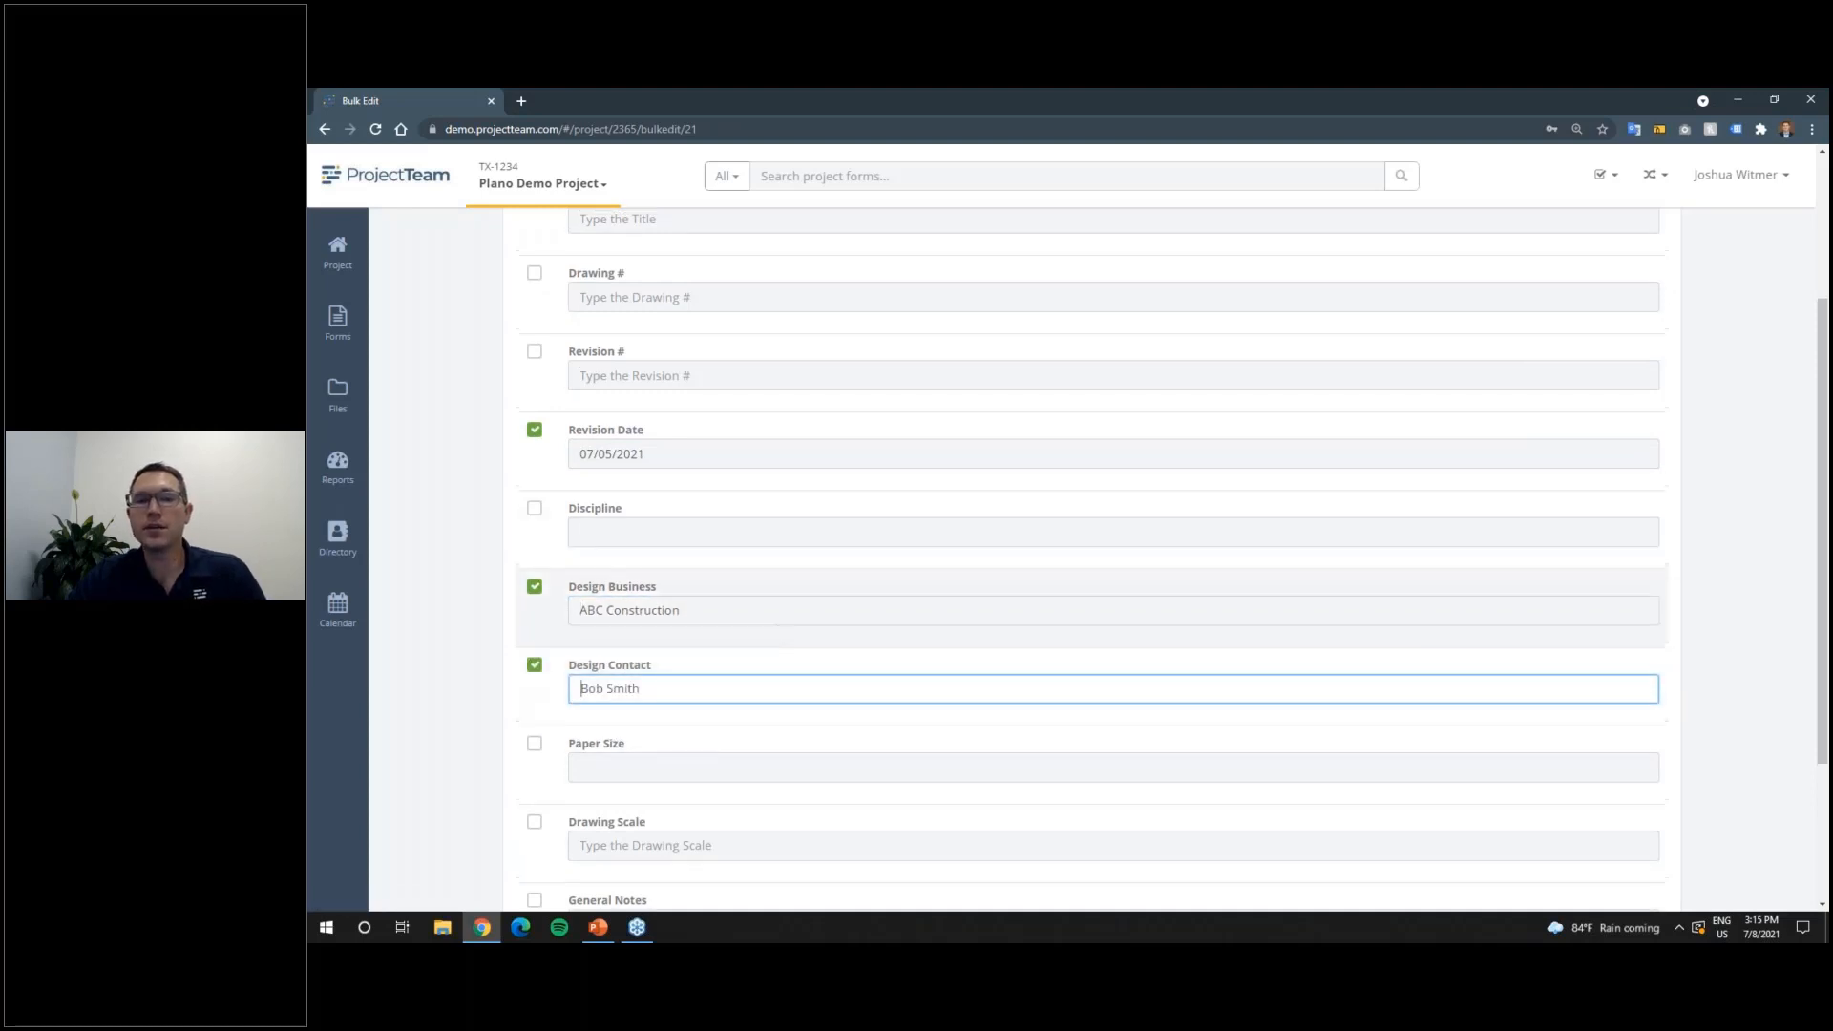
Step: Confirm the bulk edit of the three chosen fields and check the revision dates in the drawings log
{"action": "scroll", "coordinate": [573, 611], "scroll_direction": "up", "scroll_amount": 1}
{"action": "scroll", "coordinate": [587, 723], "scroll_direction": "up", "scroll_amount": 2}
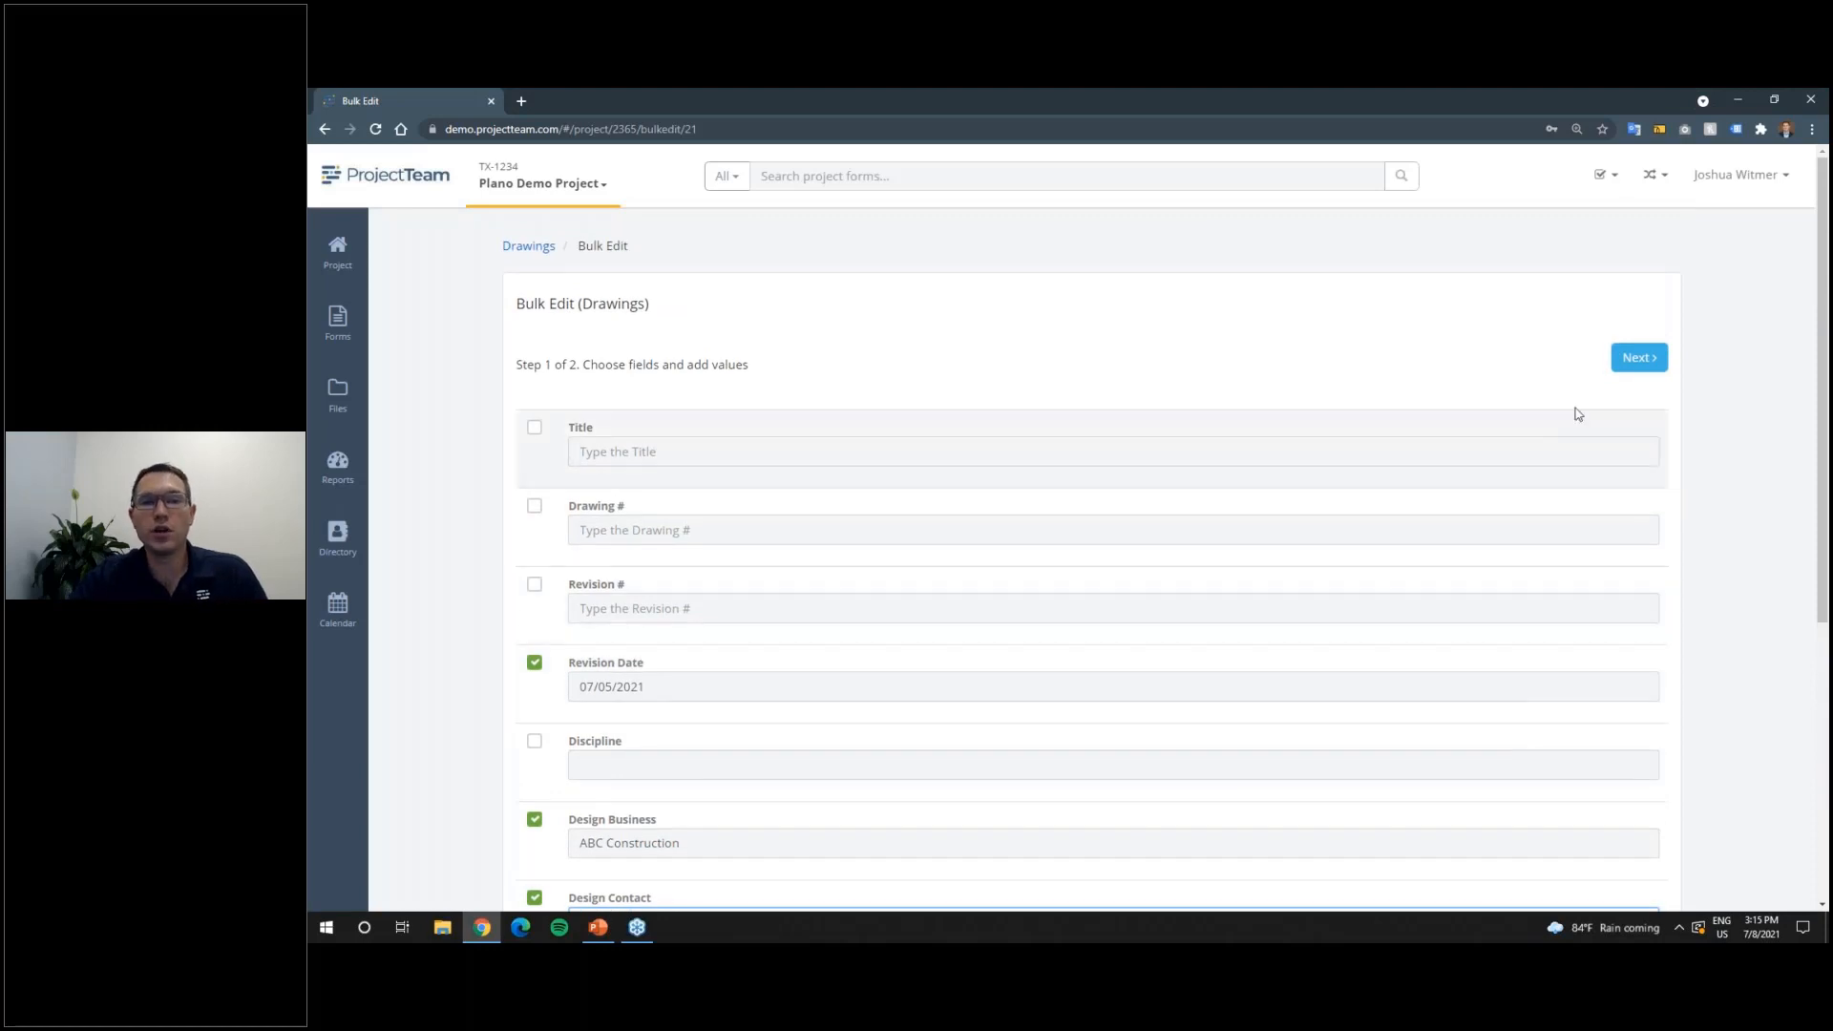
{"action": "left_click", "coordinate": [1644, 369]}
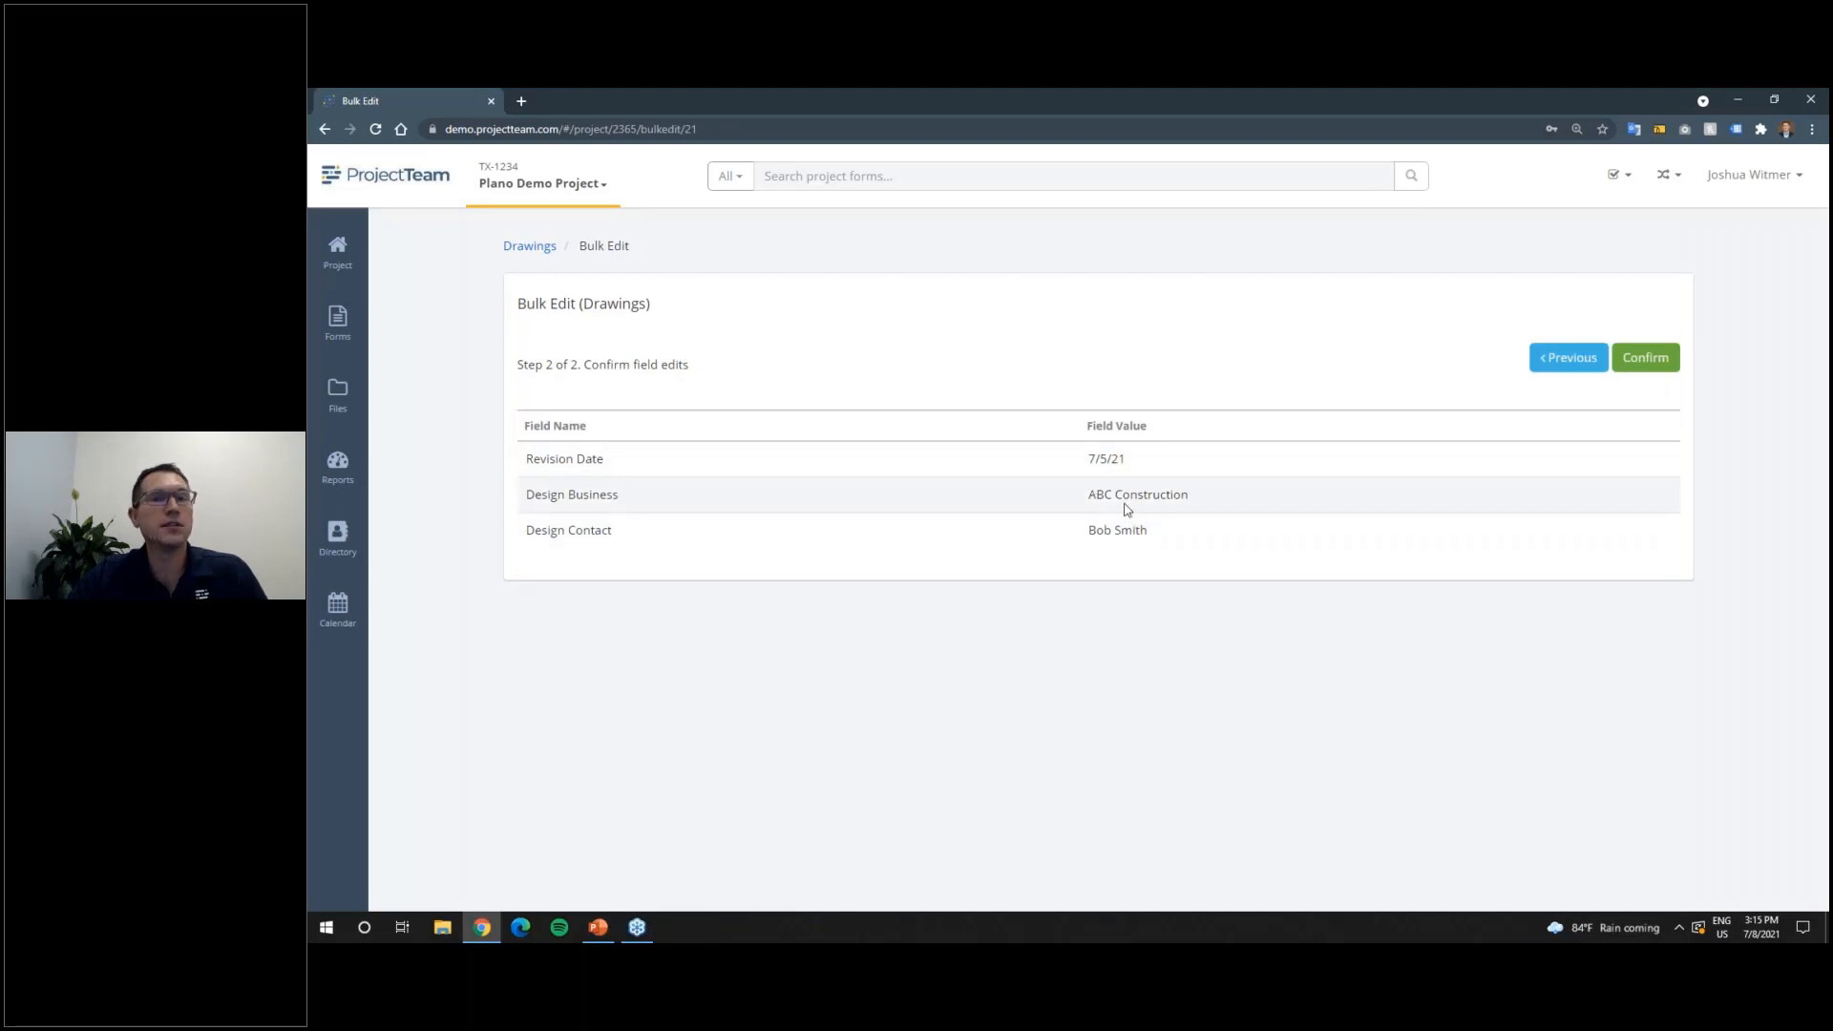
{"action": "left_click", "coordinate": [1658, 359]}
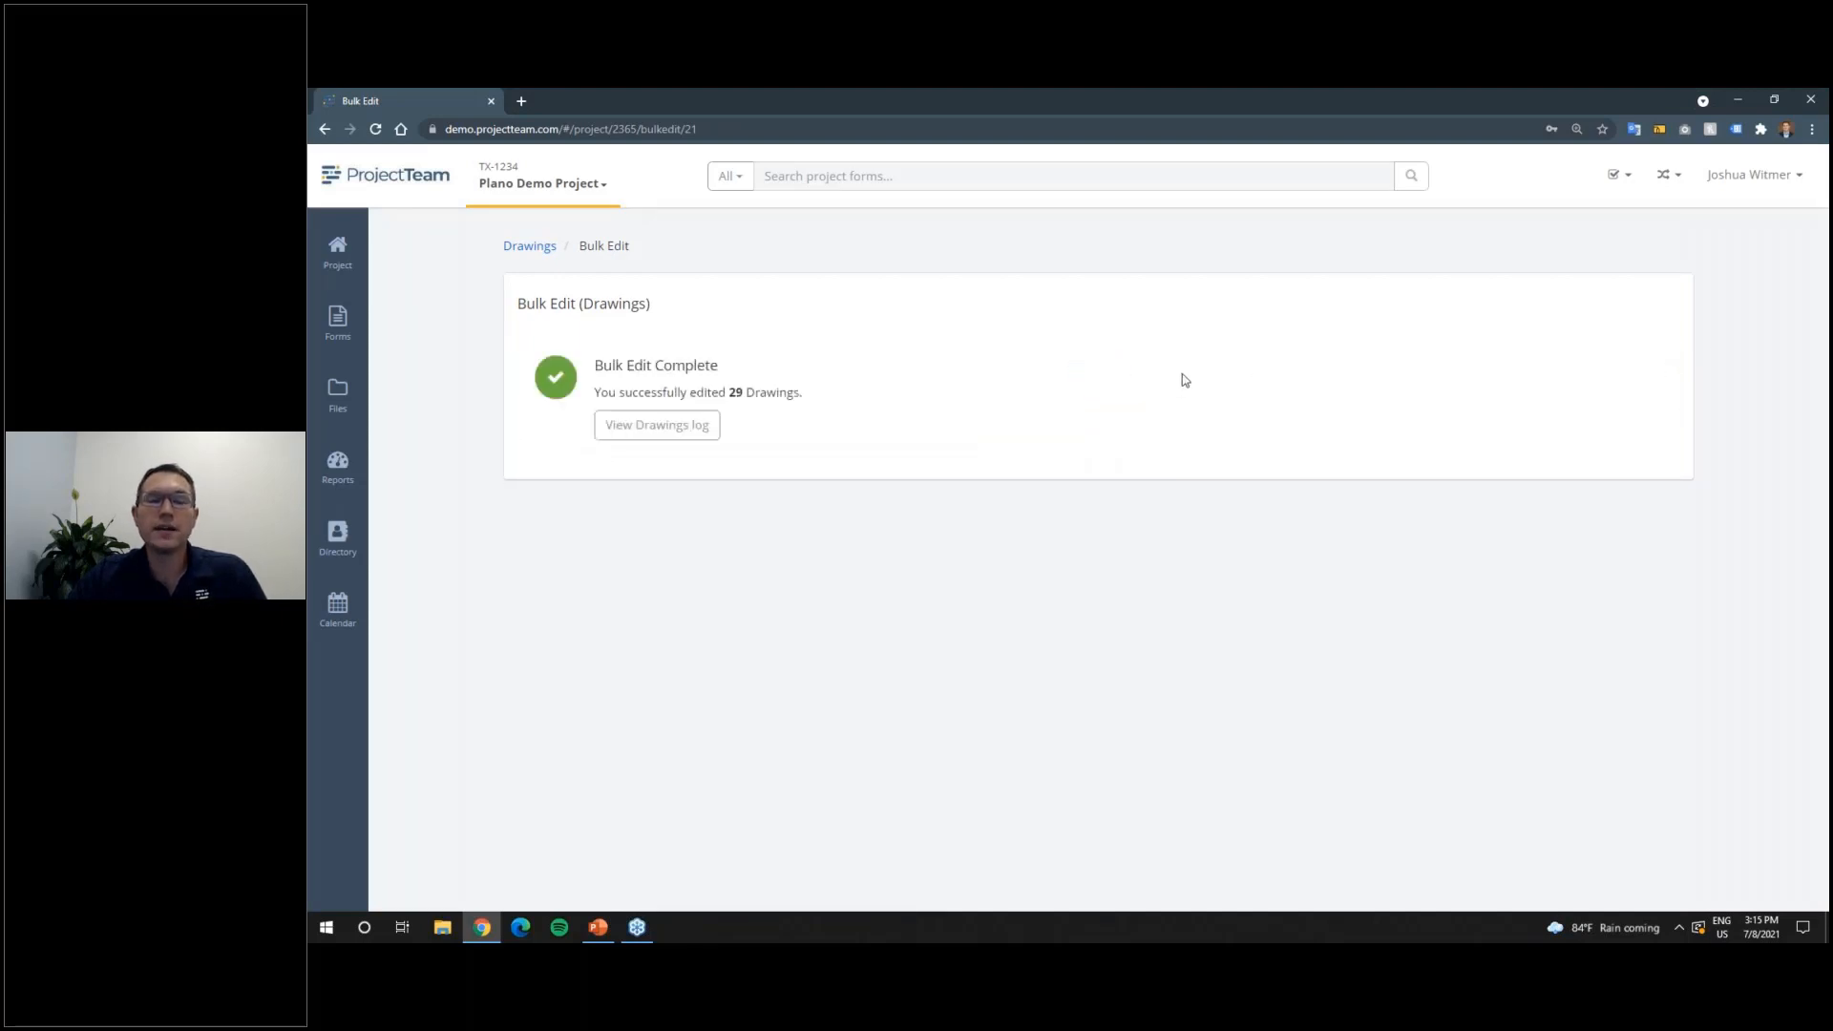
{"action": "left_click", "coordinate": [705, 438]}
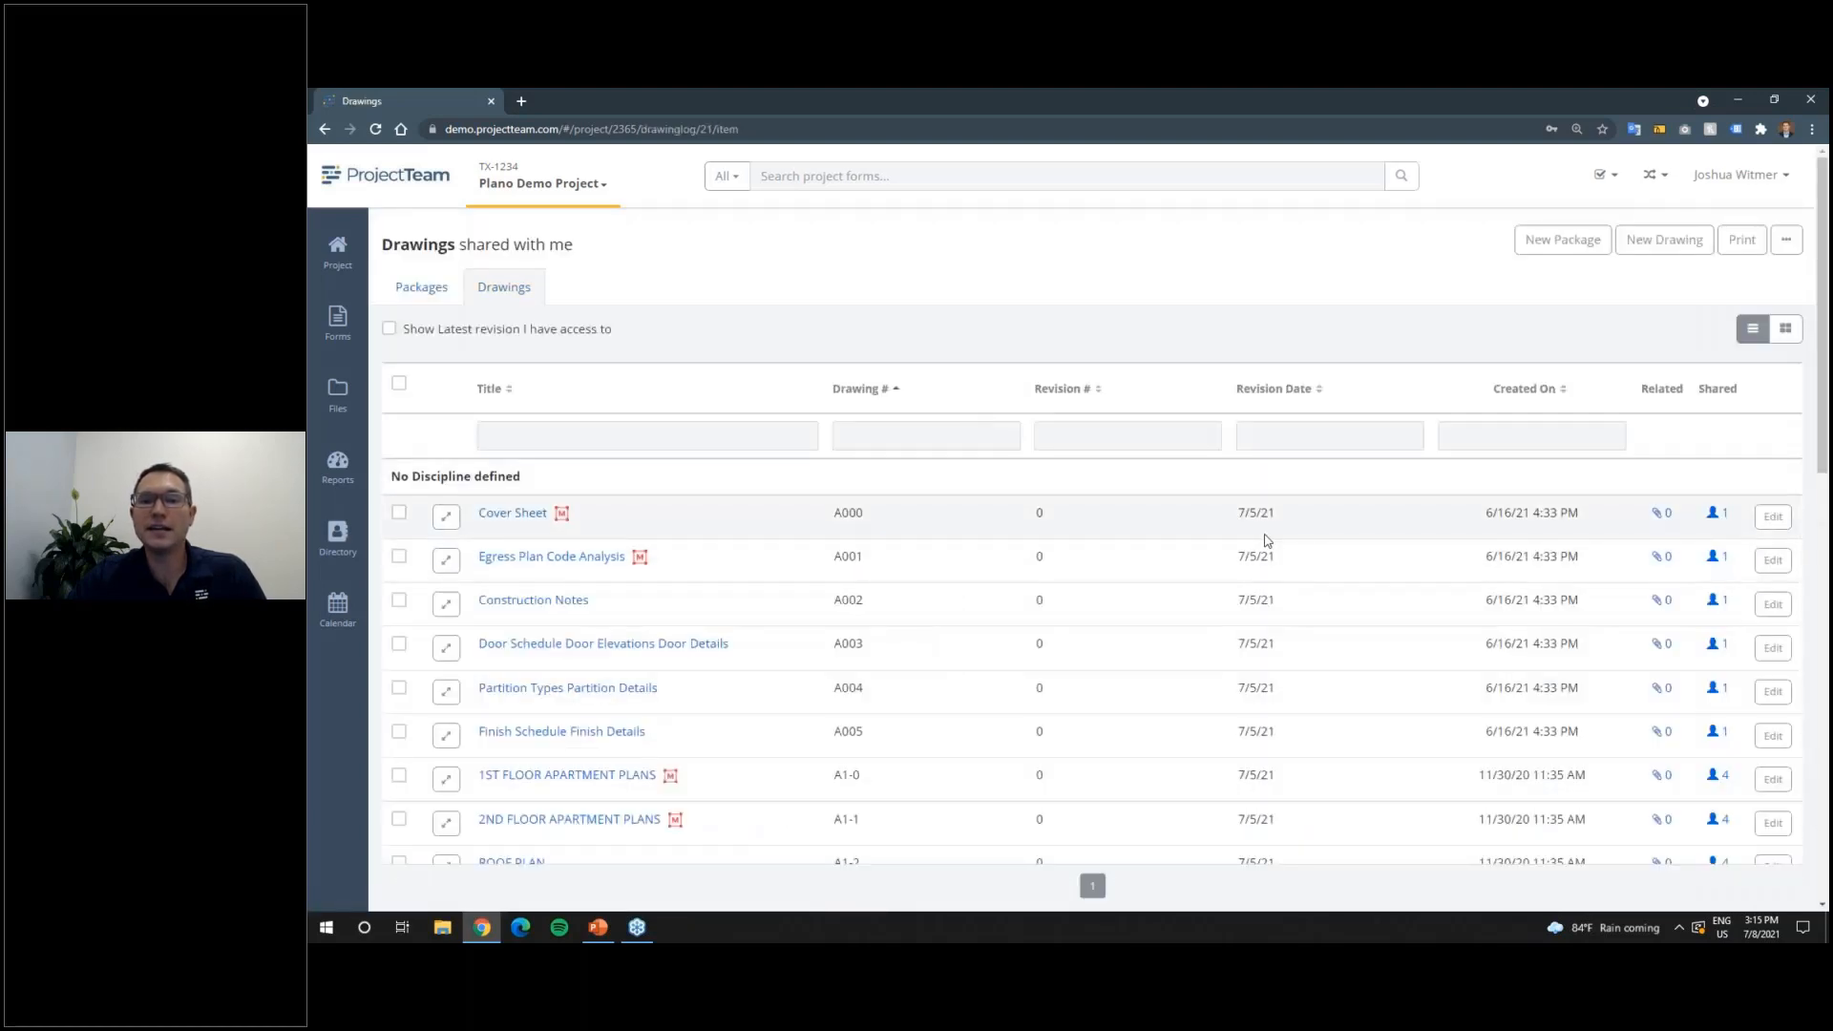
{"action": "scroll", "coordinate": [1267, 535], "scroll_direction": "down", "scroll_amount": 1}
{"action": "scroll", "coordinate": [1283, 695], "scroll_direction": "up", "scroll_amount": 1}
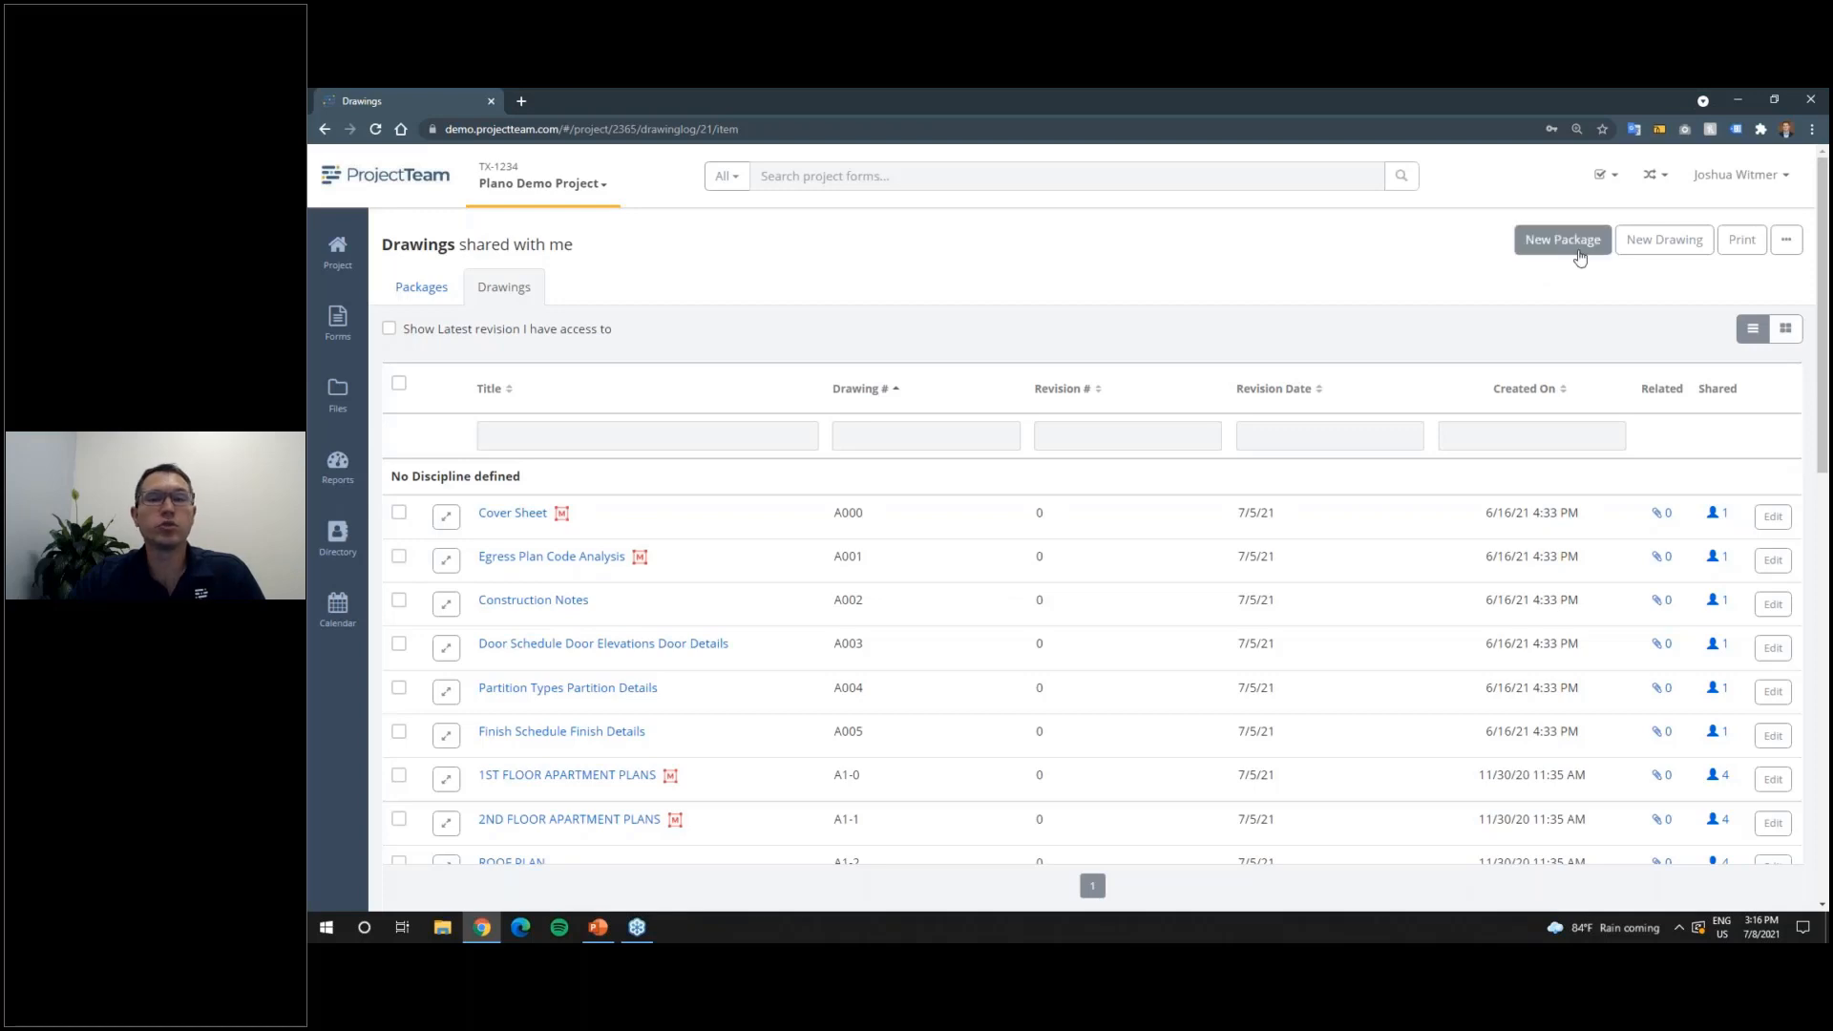
Step: Look at the options for creating a new drawing or a revision of A0-1, without creating either
{"action": "left_click", "coordinate": [1660, 252]}
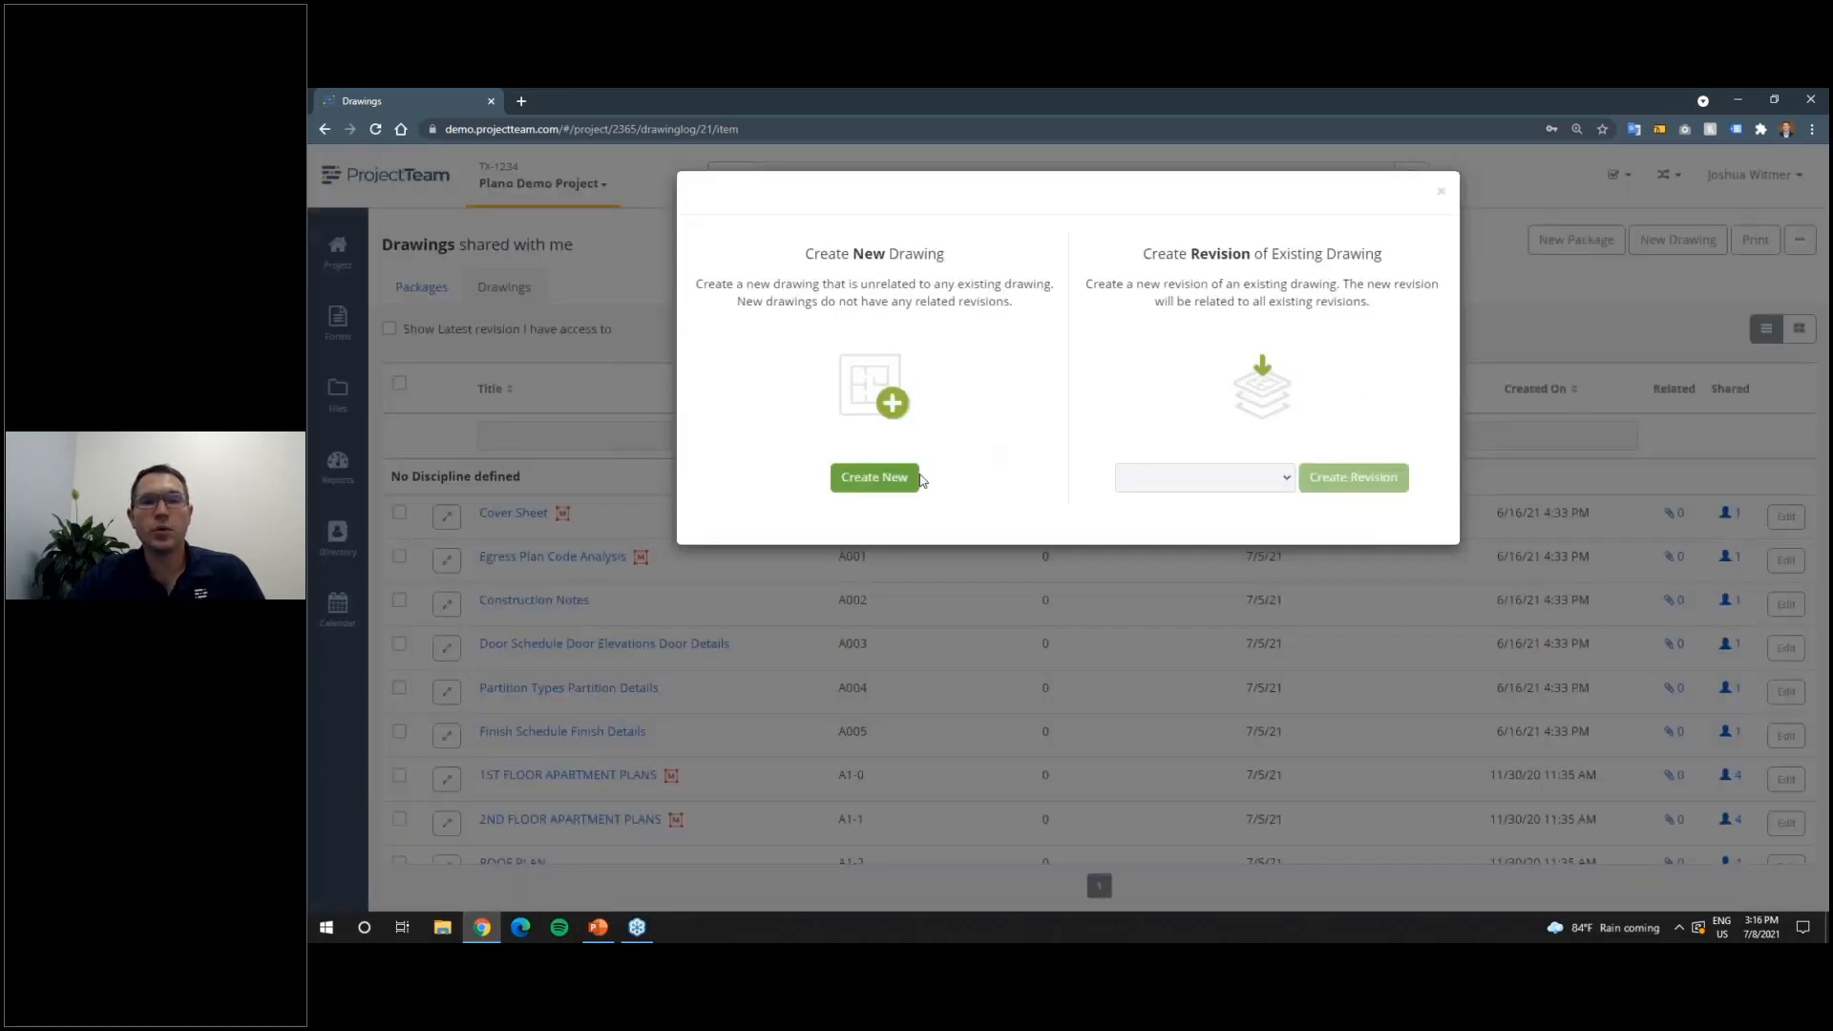
{"action": "left_click", "coordinate": [1219, 487]}
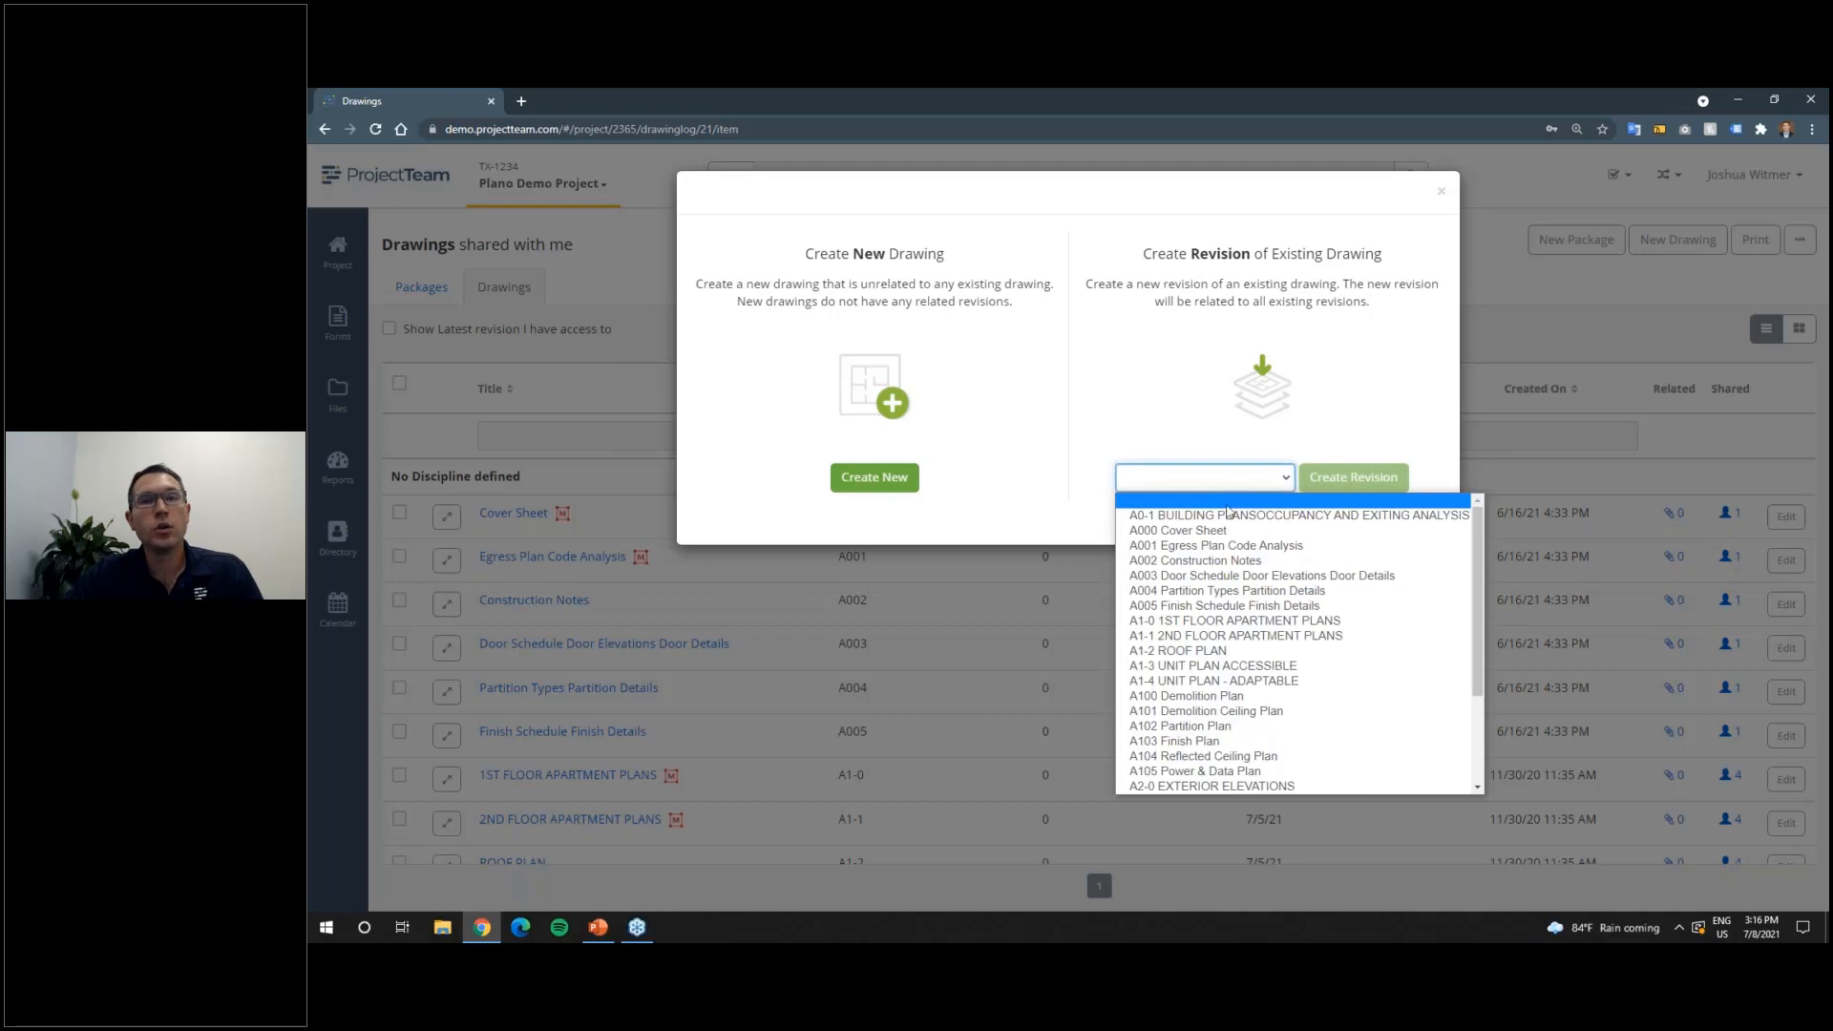
{"action": "left_click", "coordinate": [1229, 516]}
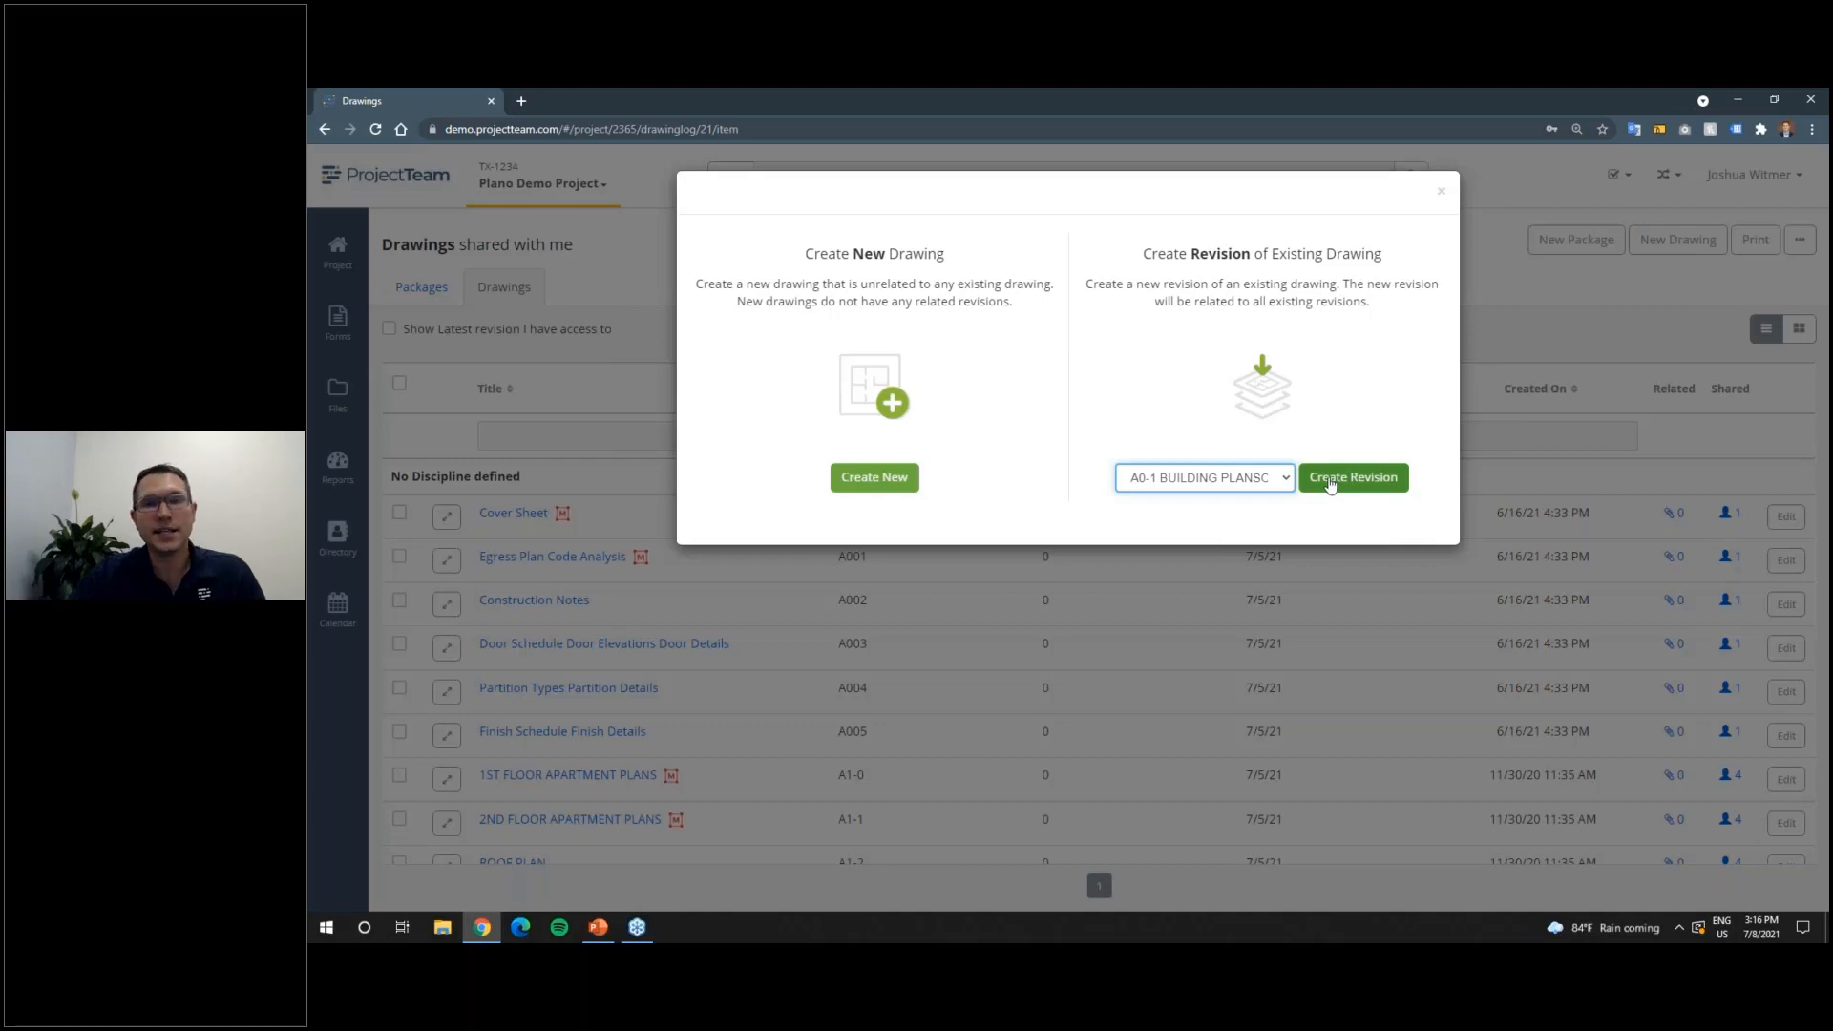
{"action": "left_click", "coordinate": [1443, 194]}
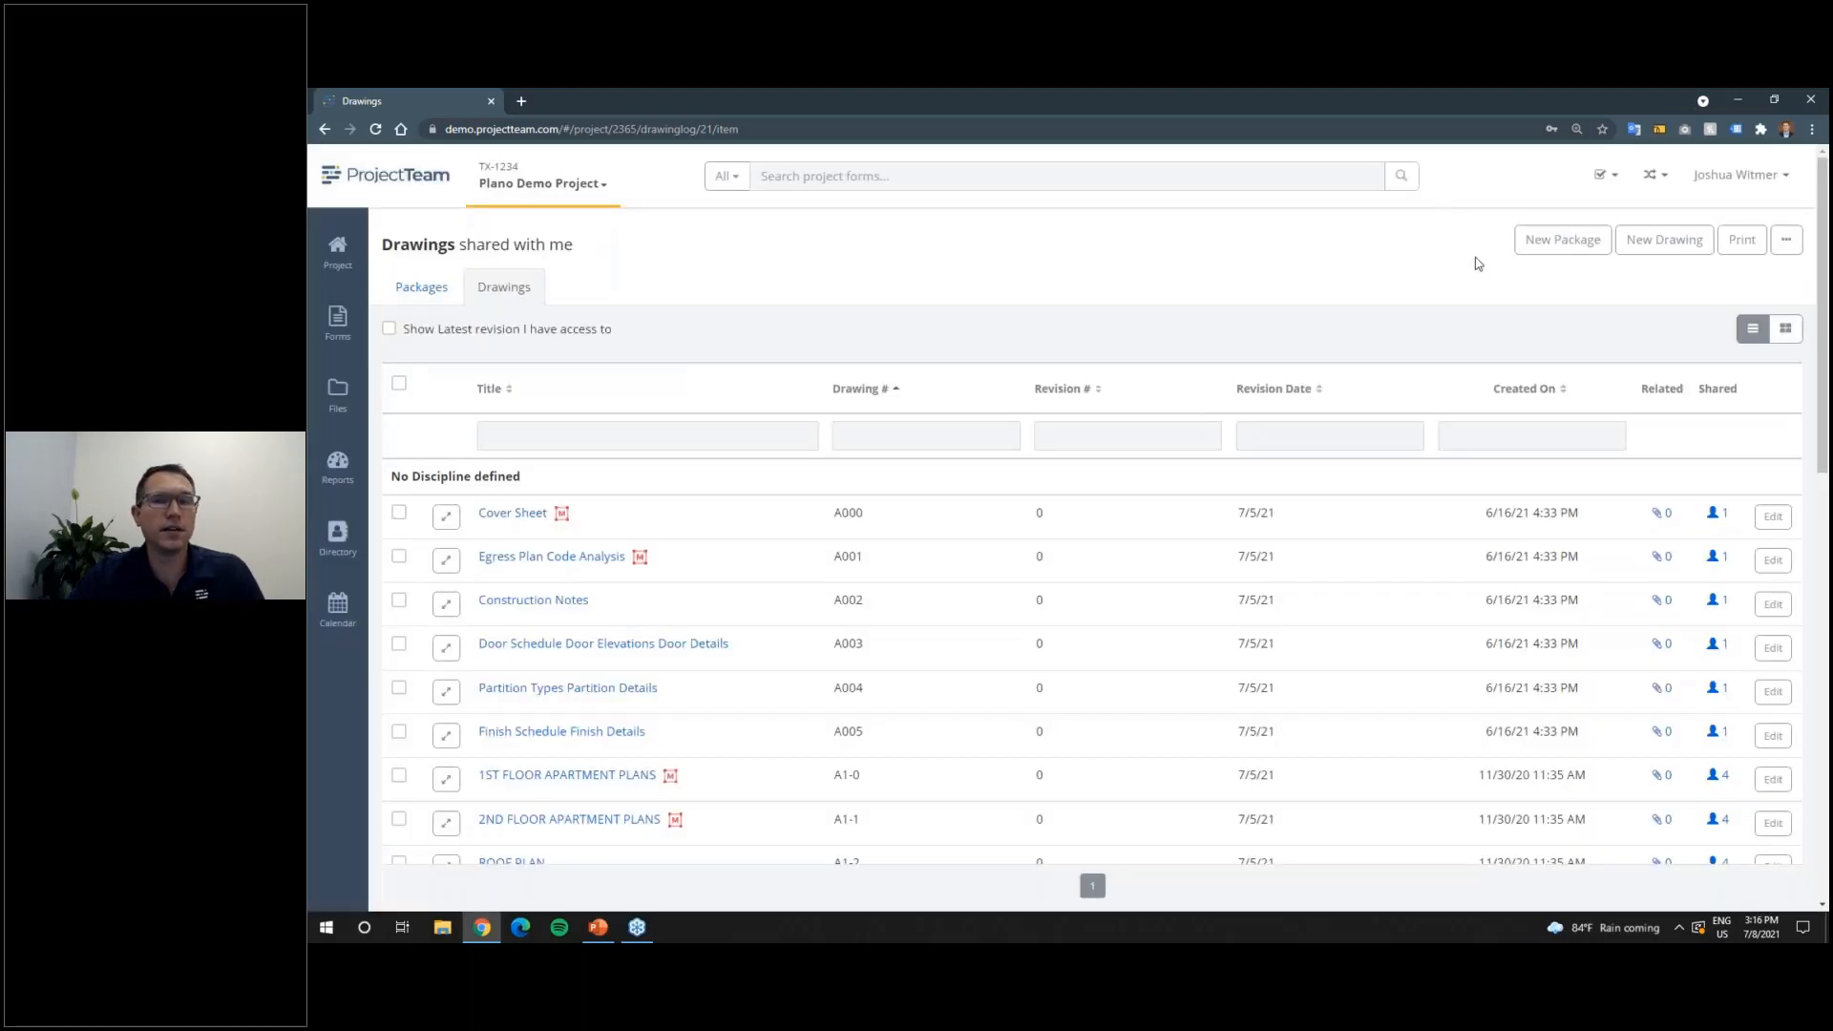
Step: Start a manually created drawing package with the subject "30% complete set"
{"action": "left_click", "coordinate": [1588, 258]}
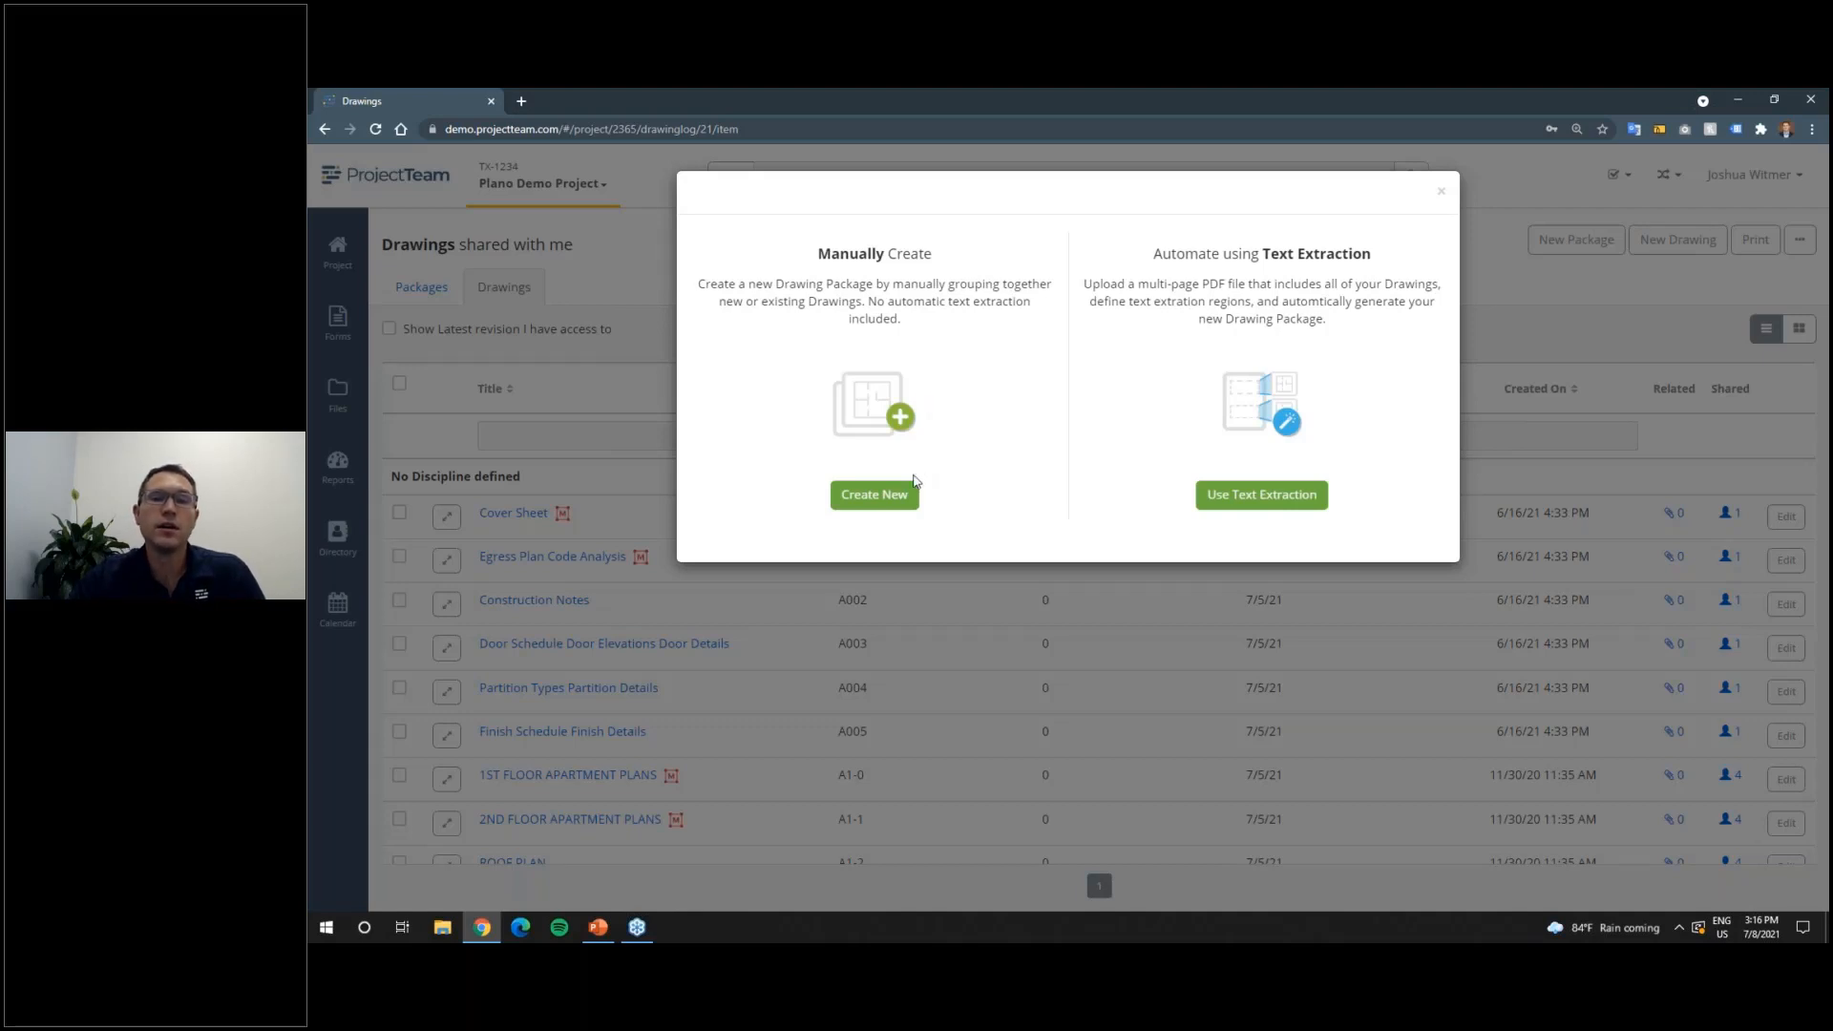
{"action": "left_click", "coordinate": [888, 495]}
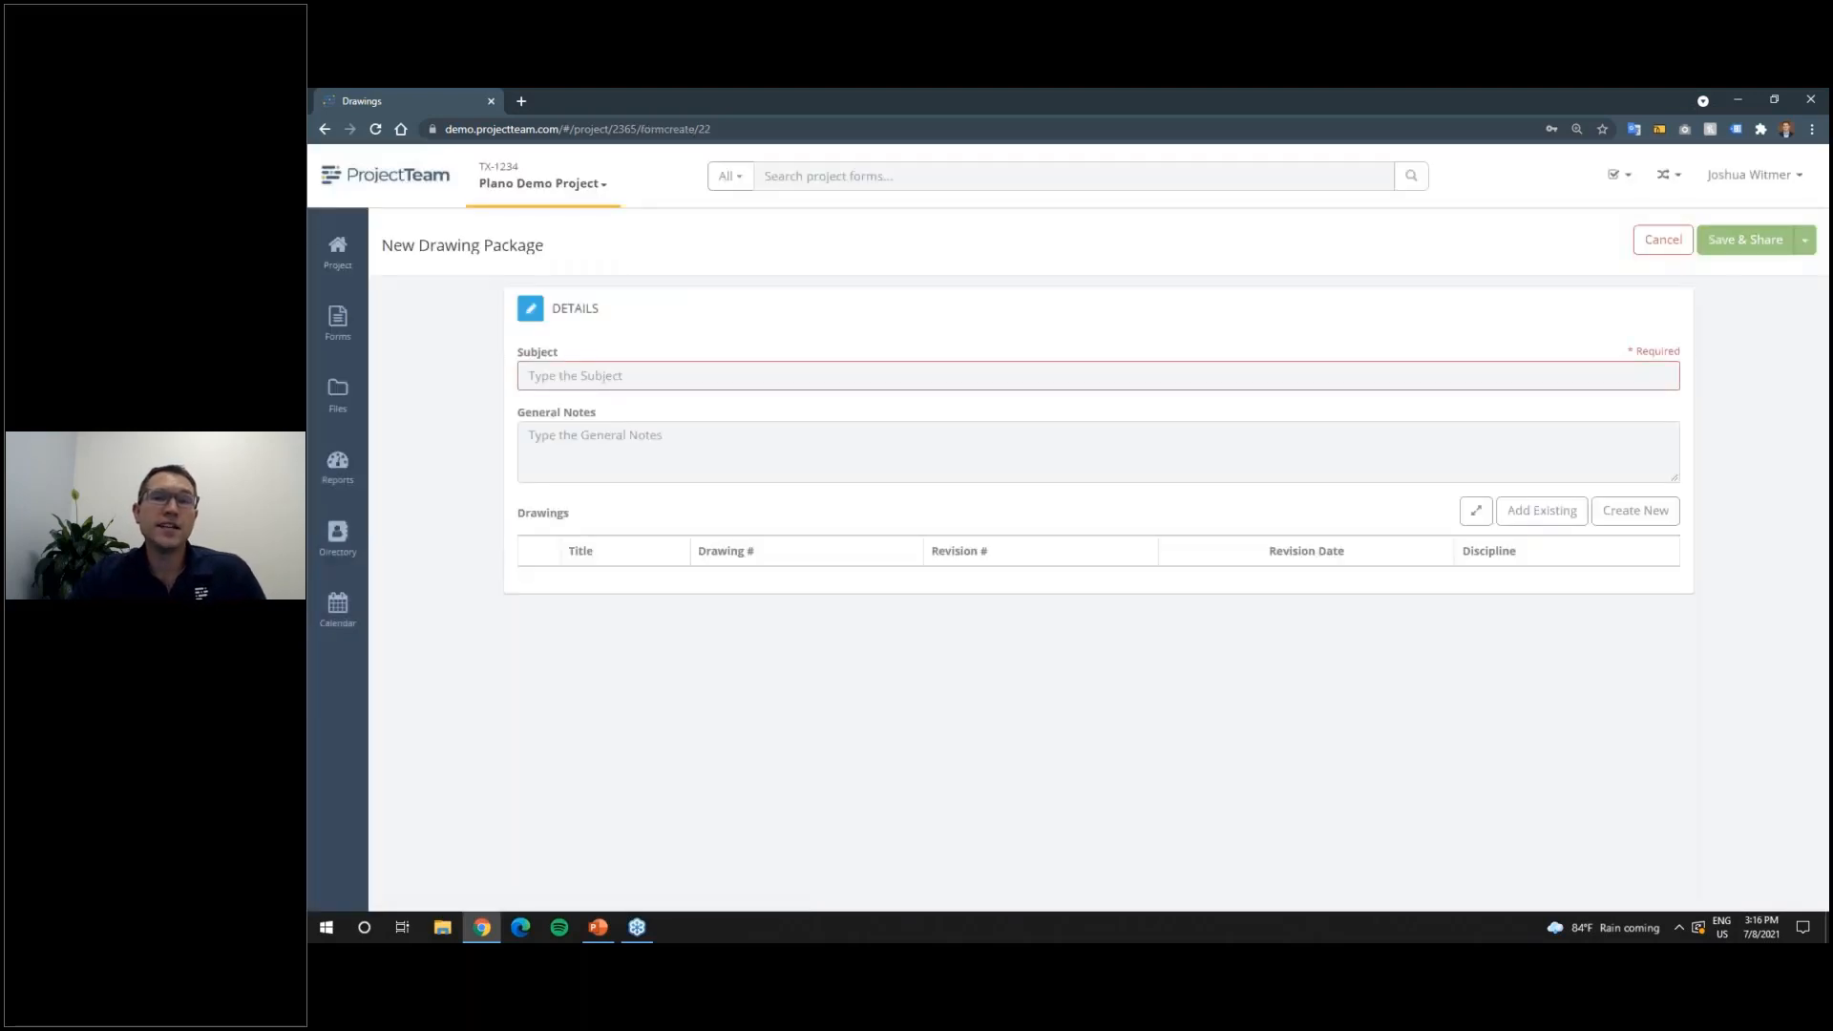
{"action": "left_click", "coordinate": [827, 376]}
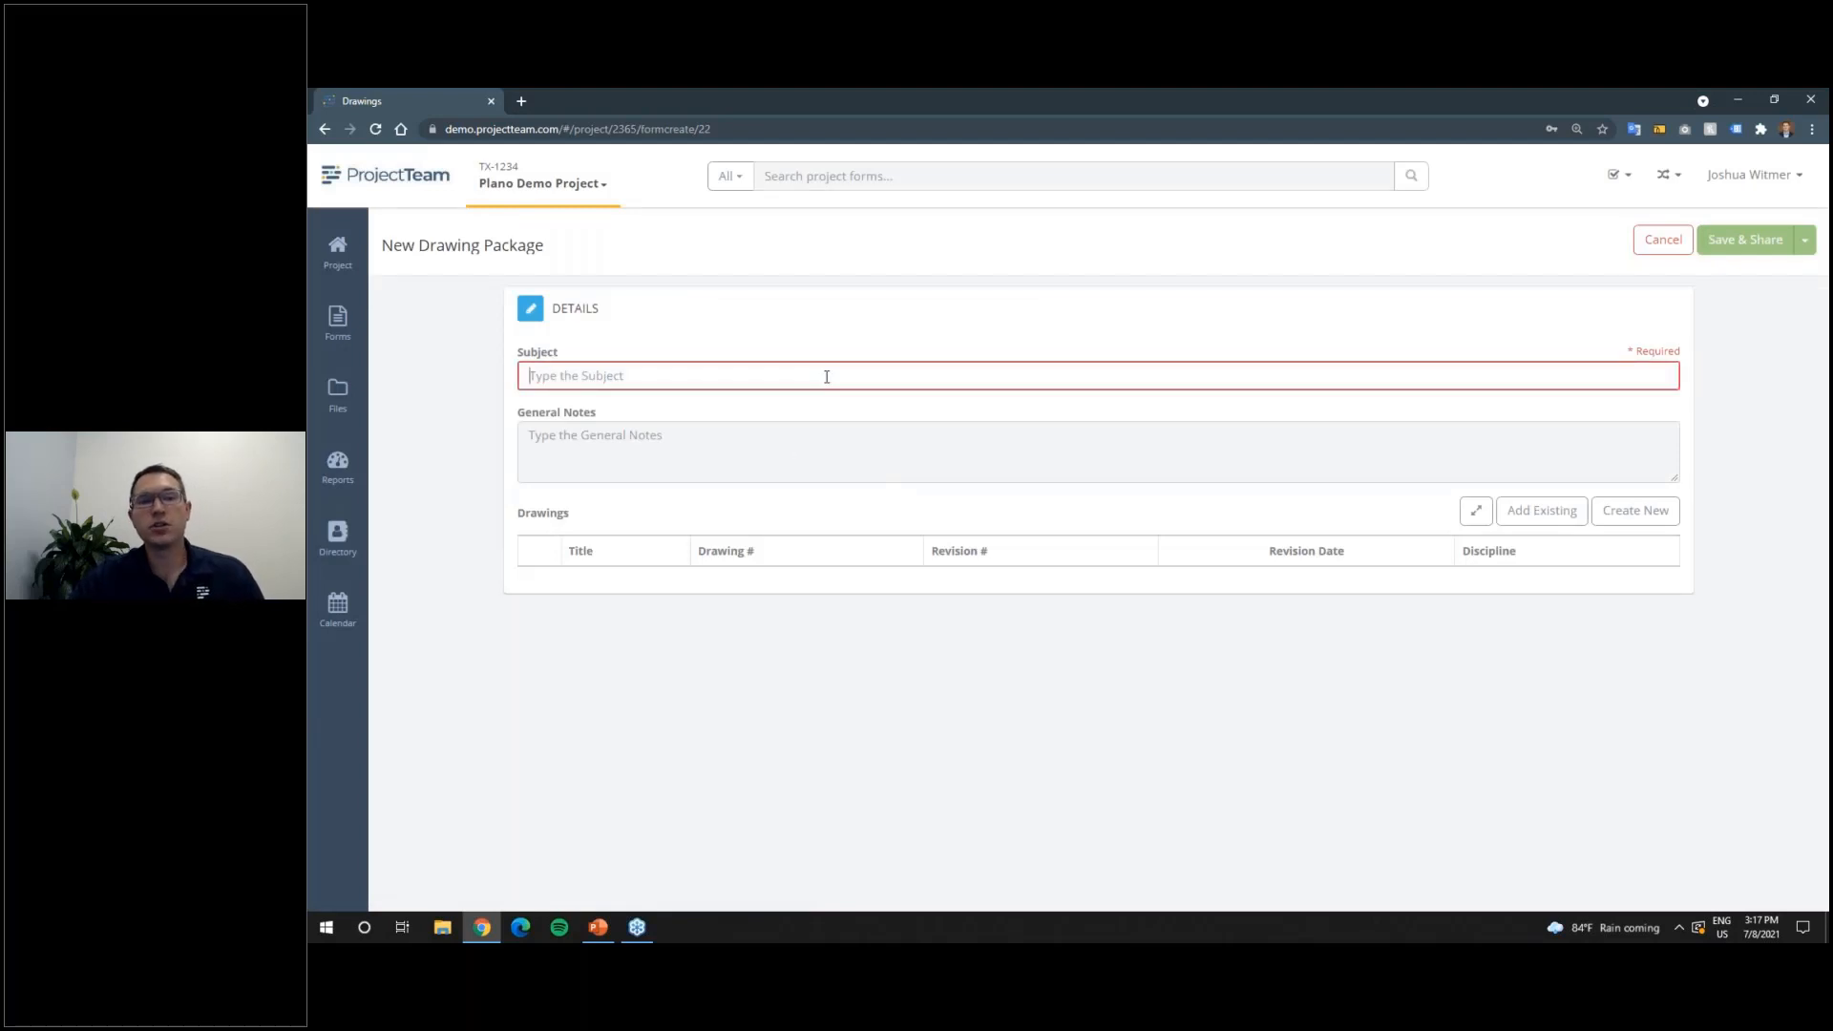
{"action": "type", "text": "3"}
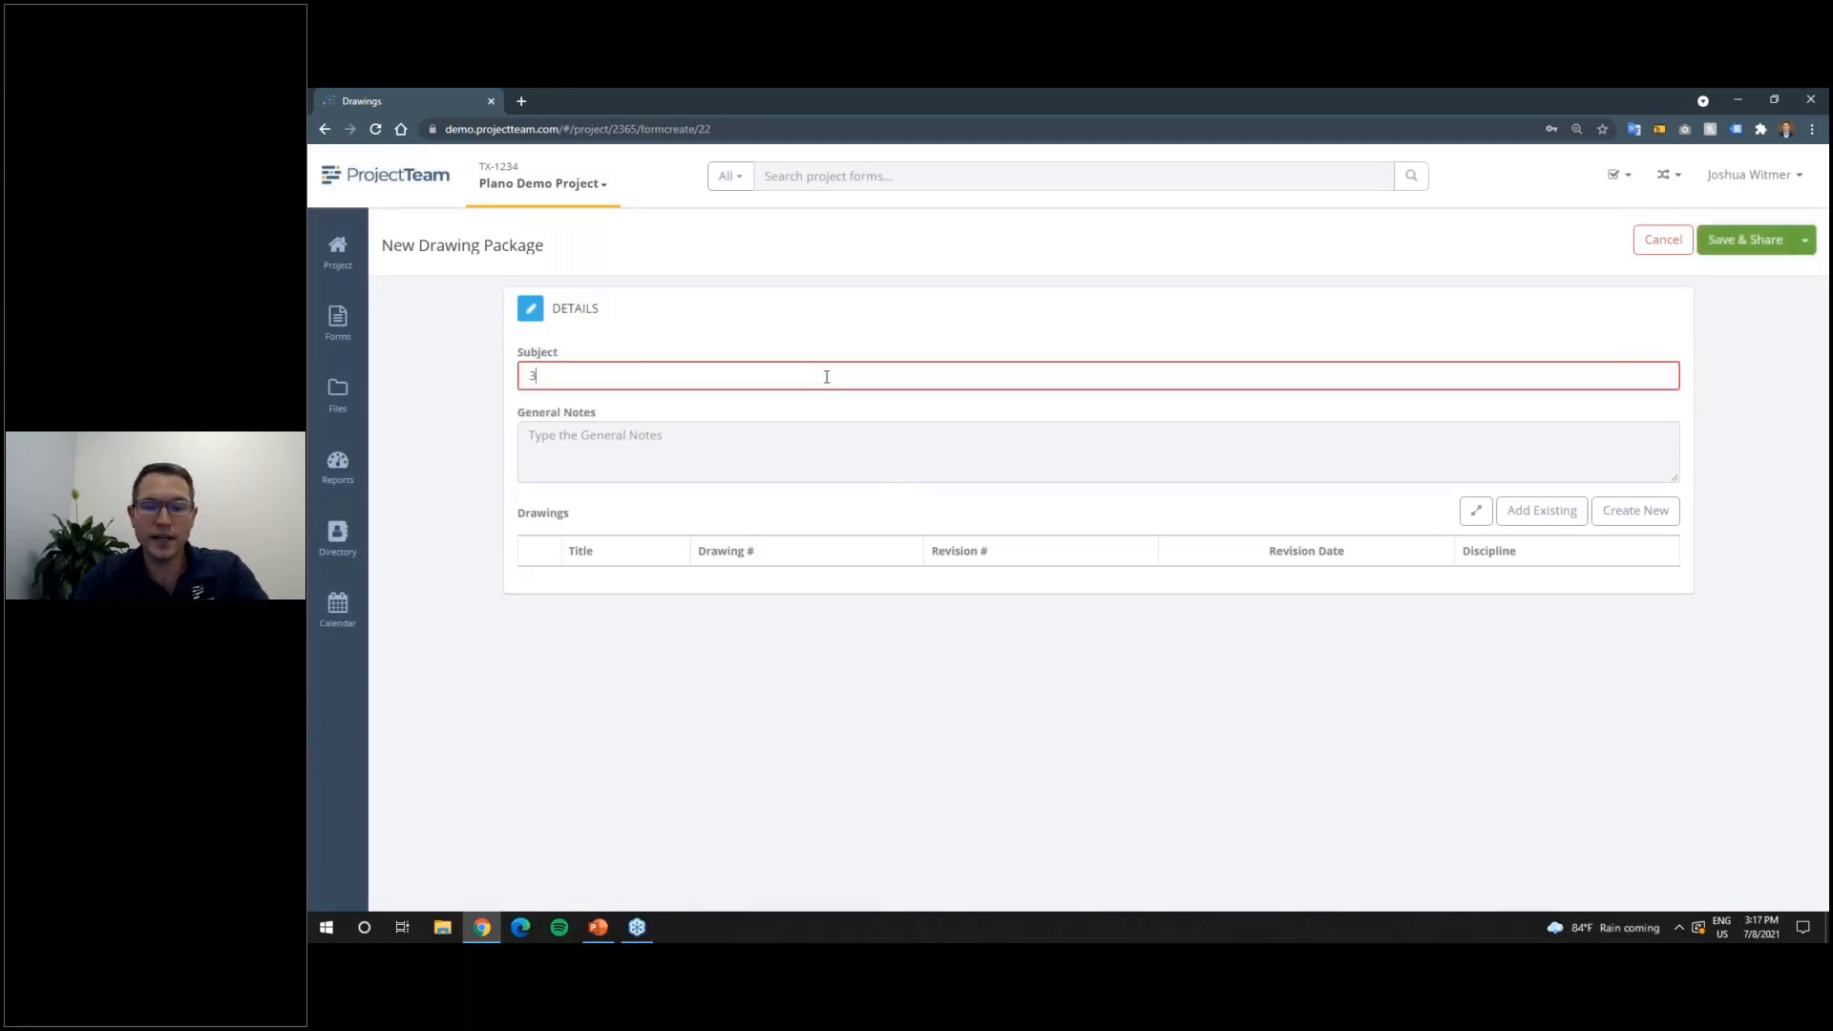
{"action": "type", "text": "0% complete set"}
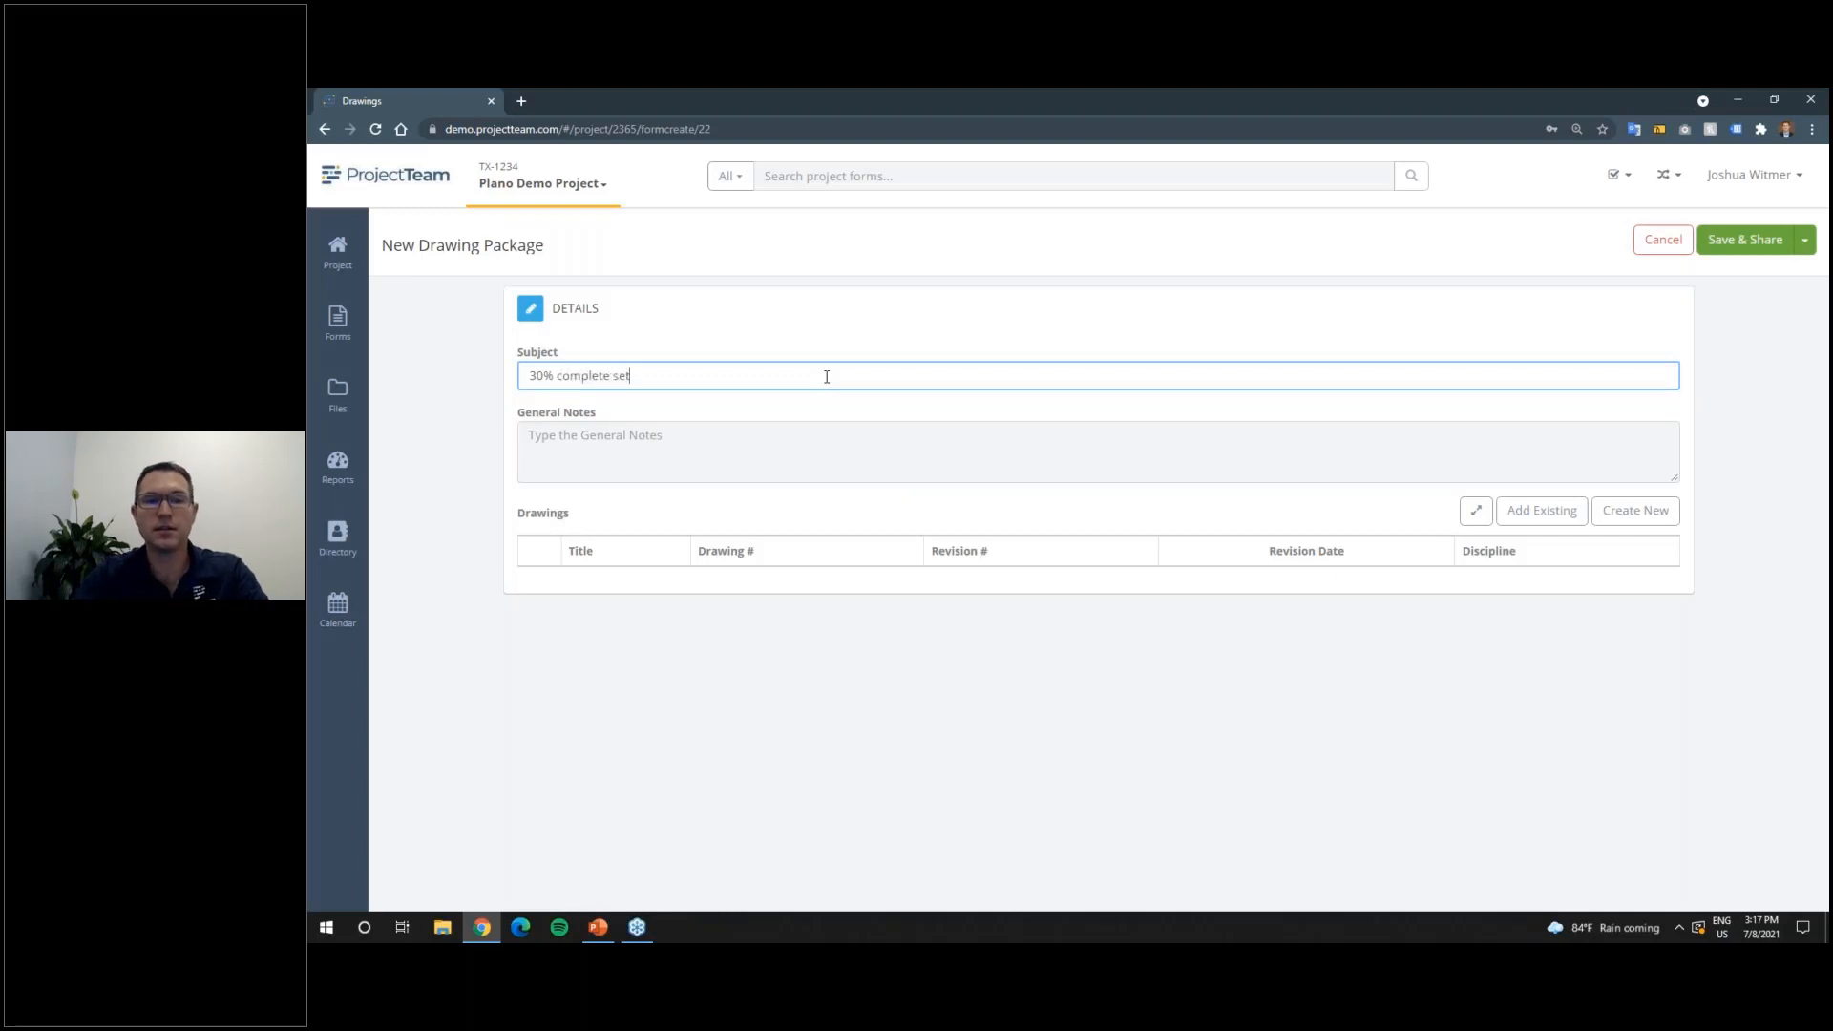
Step: Add the existing drawings Cover Sheet (A000) and Egress Plan Code Analysis (A001) to the package
{"action": "left_click", "coordinate": [1542, 511]}
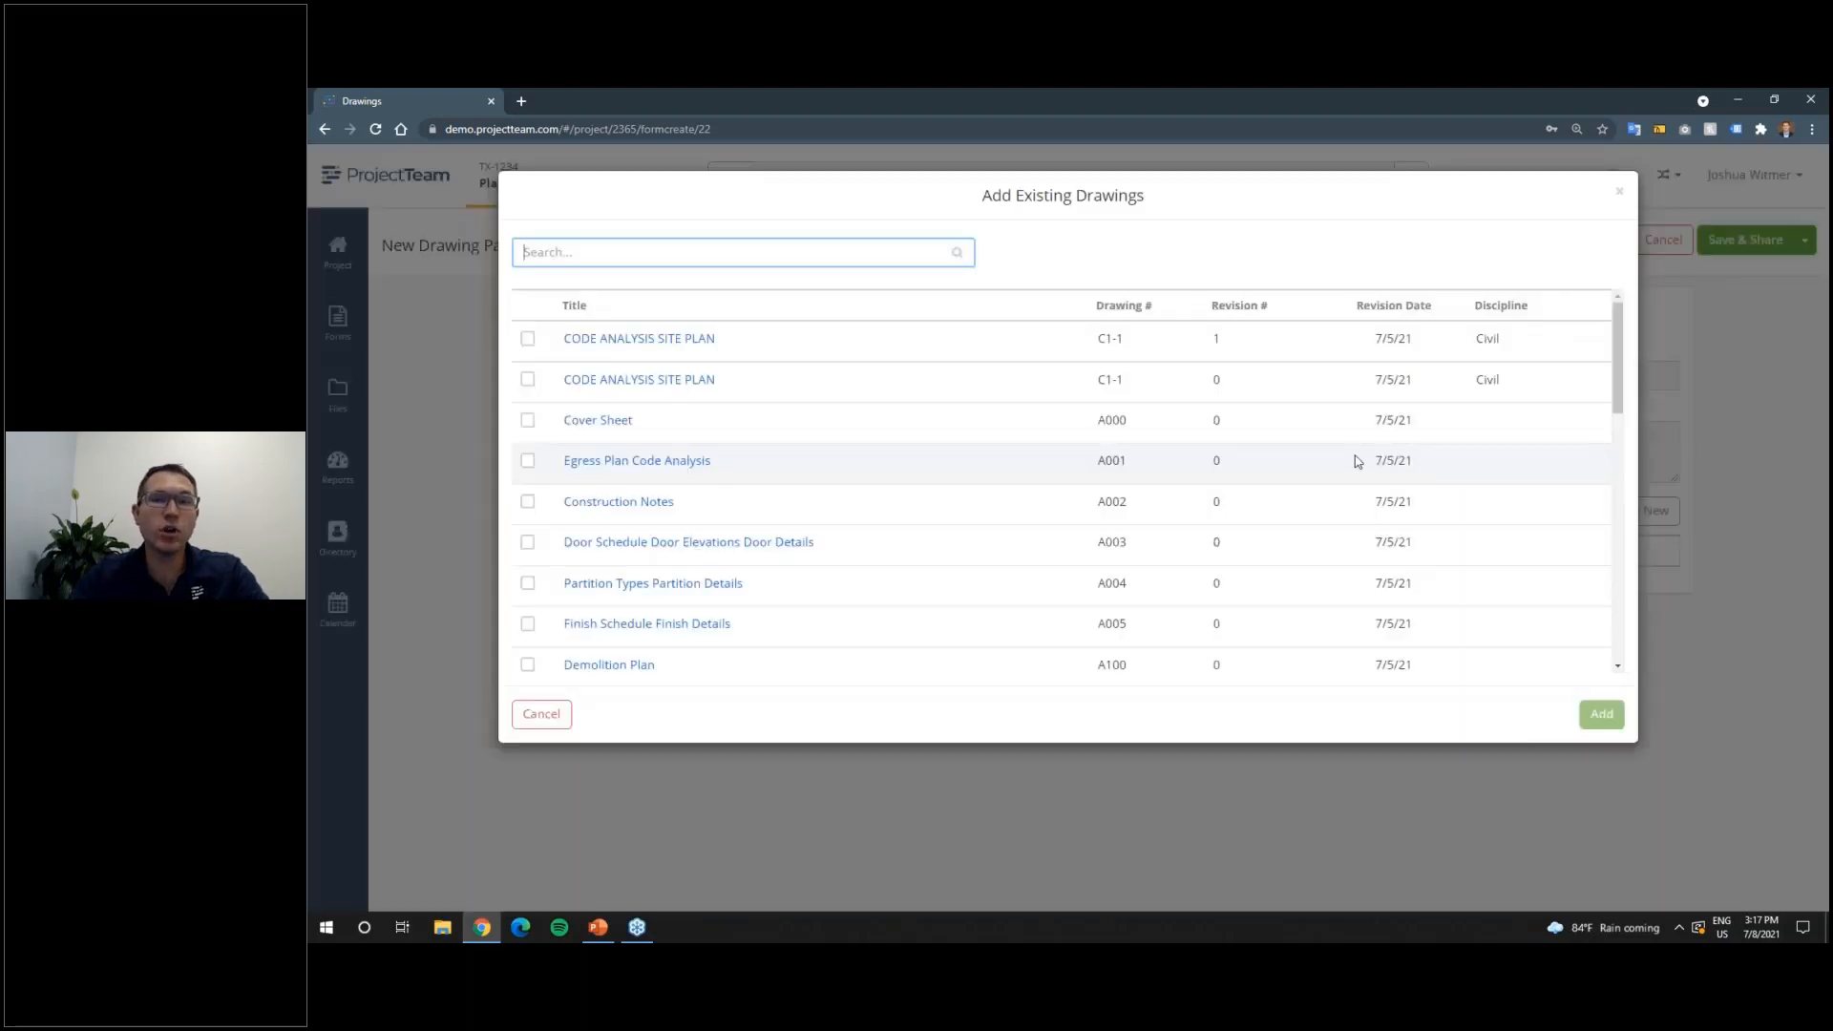
{"action": "left_click", "coordinate": [527, 420]}
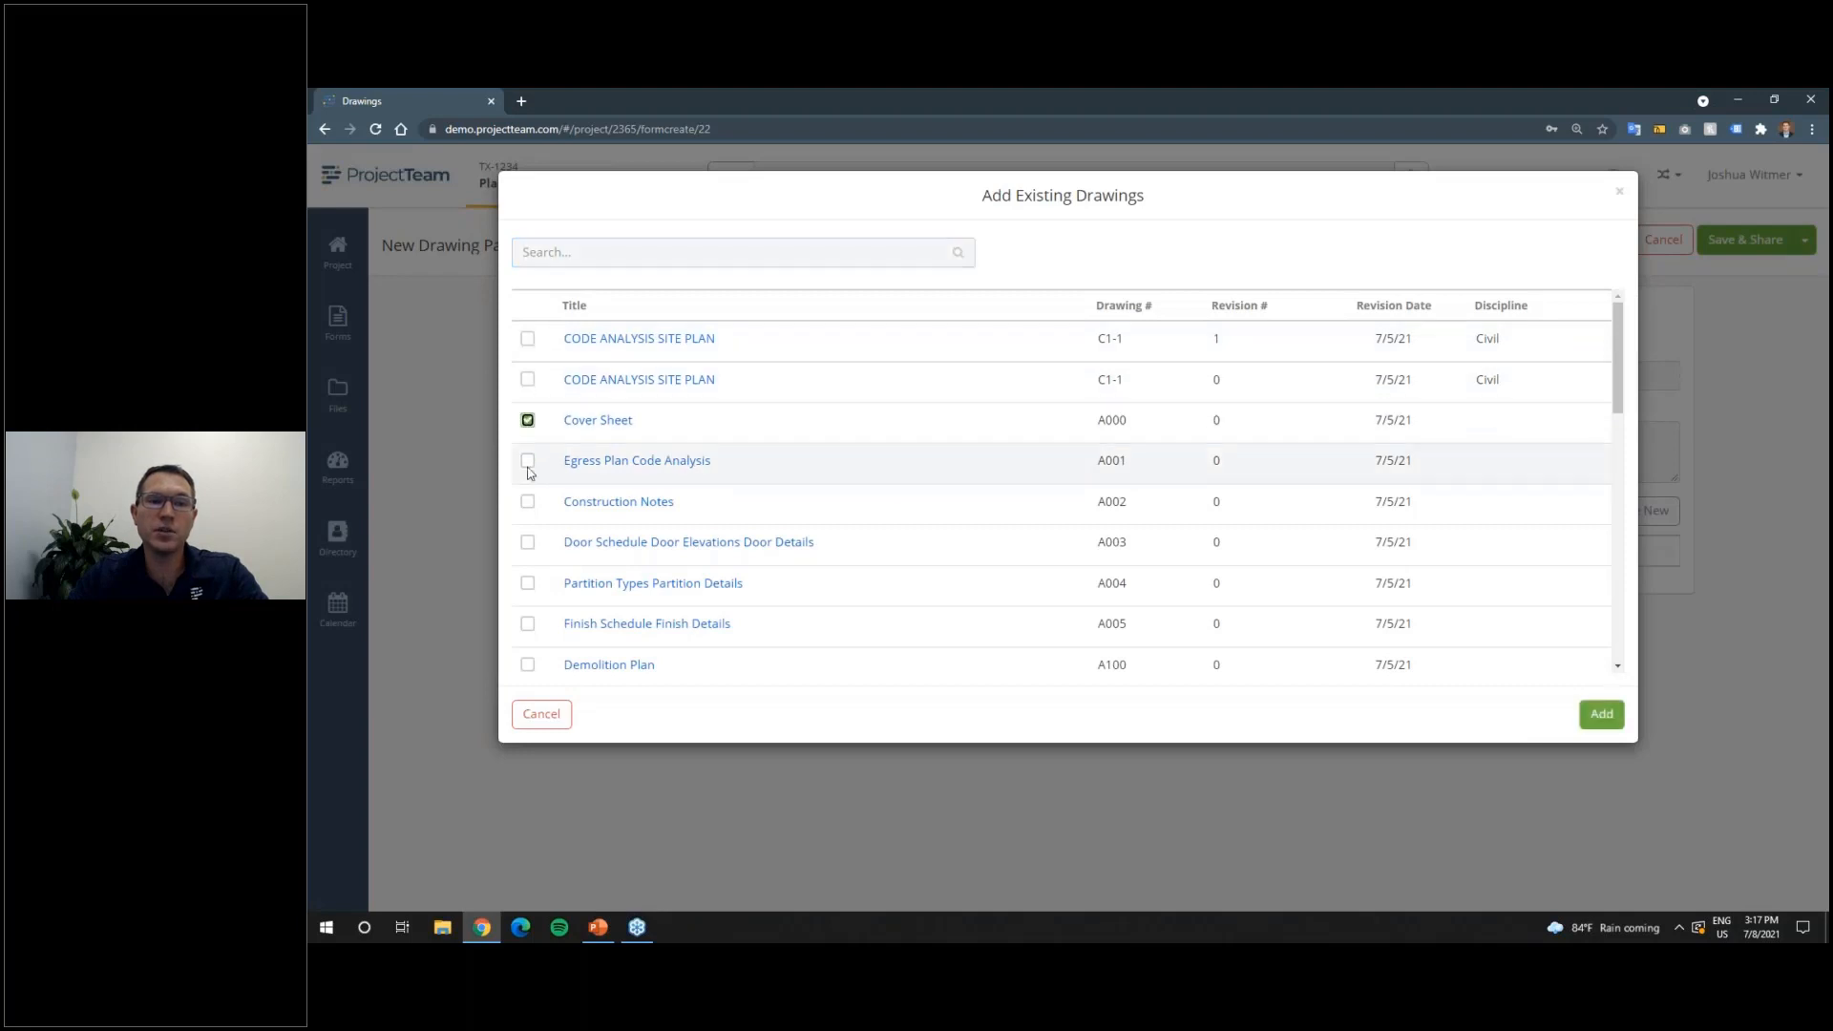
{"action": "left_click", "coordinate": [527, 461]}
{"action": "left_click", "coordinate": [1601, 714]}
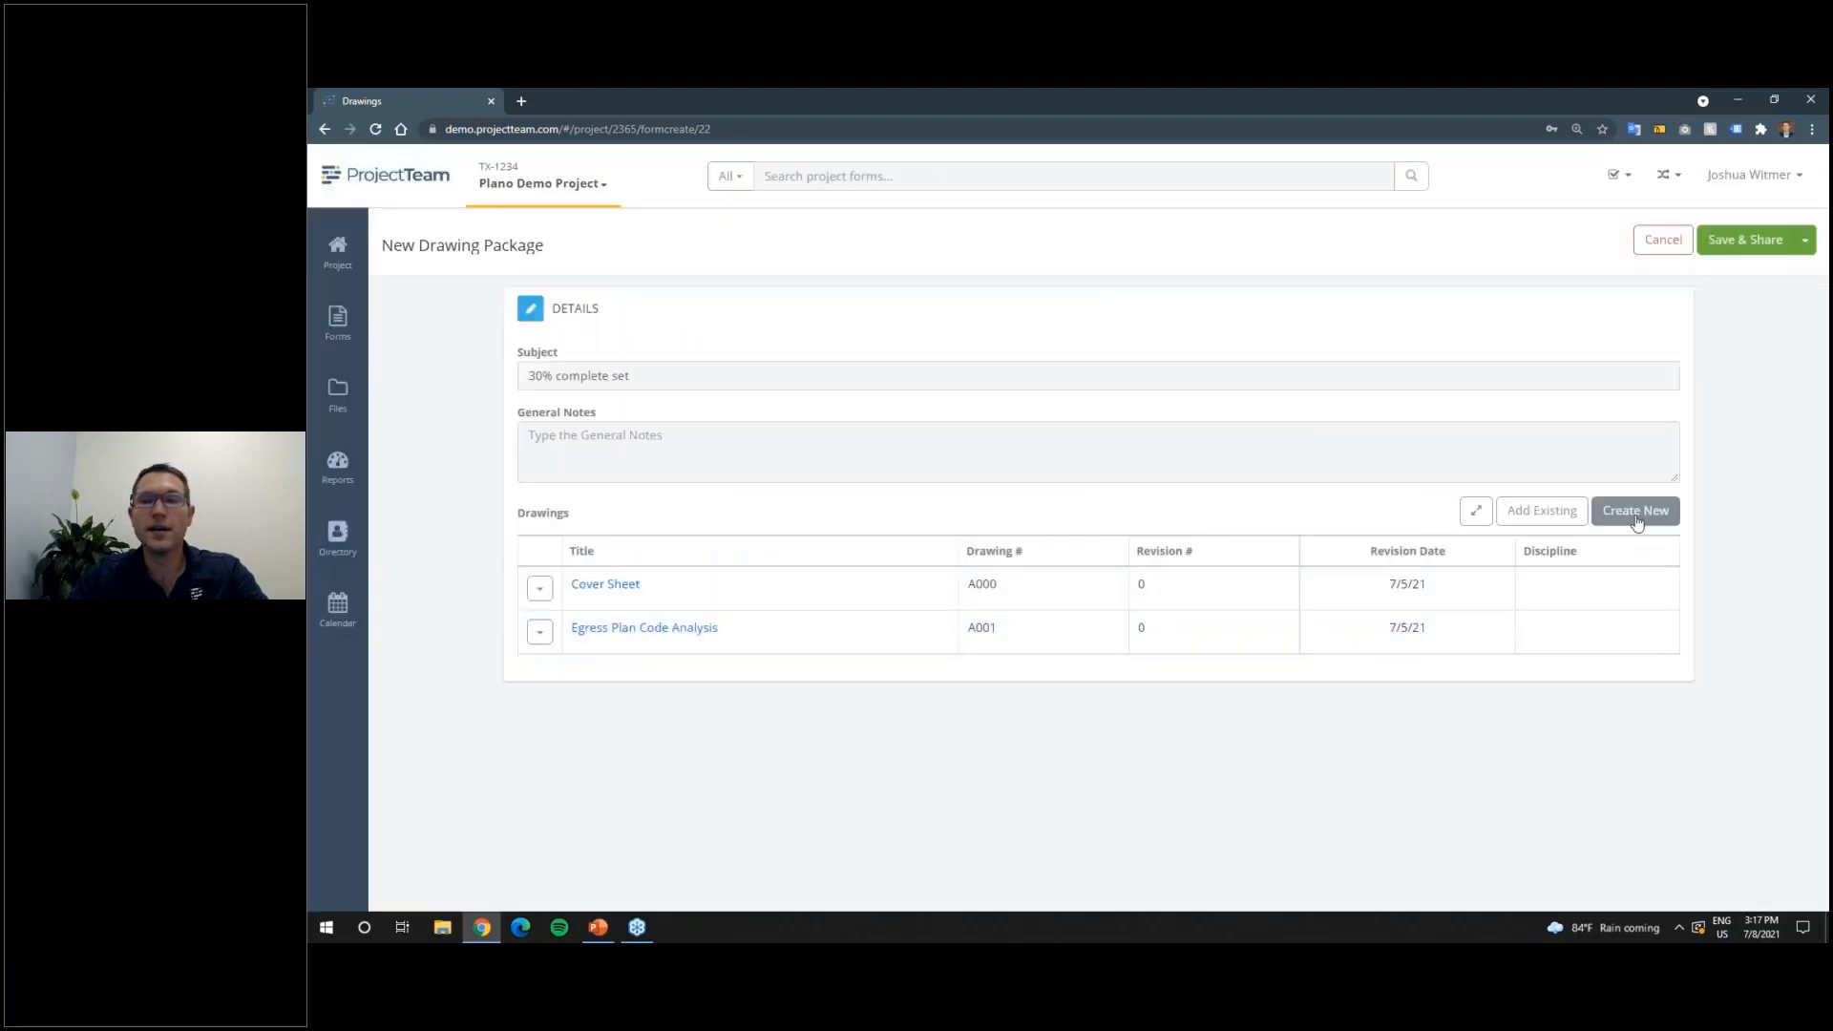
Step: Look at the form for creating a new drawing inside the package, and discard the unsaved drawing package
{"action": "left_click", "coordinate": [1635, 512]}
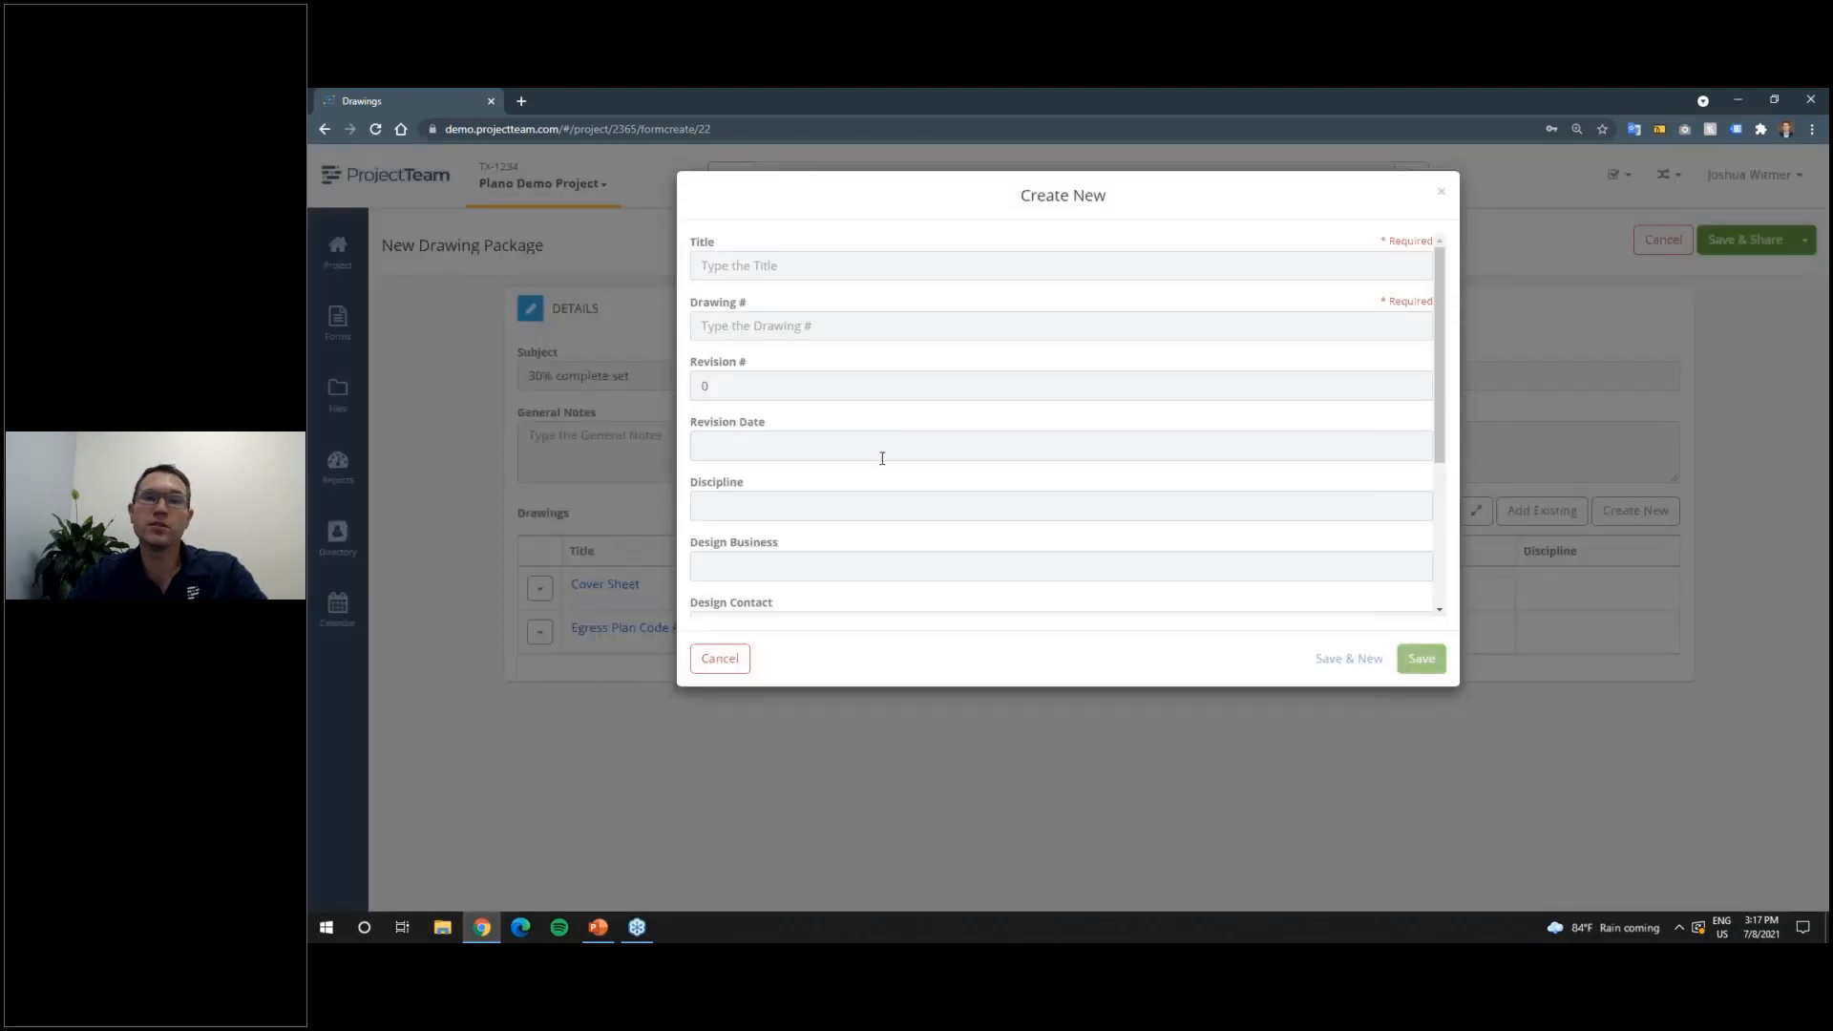
{"action": "left_click", "coordinate": [727, 659]}
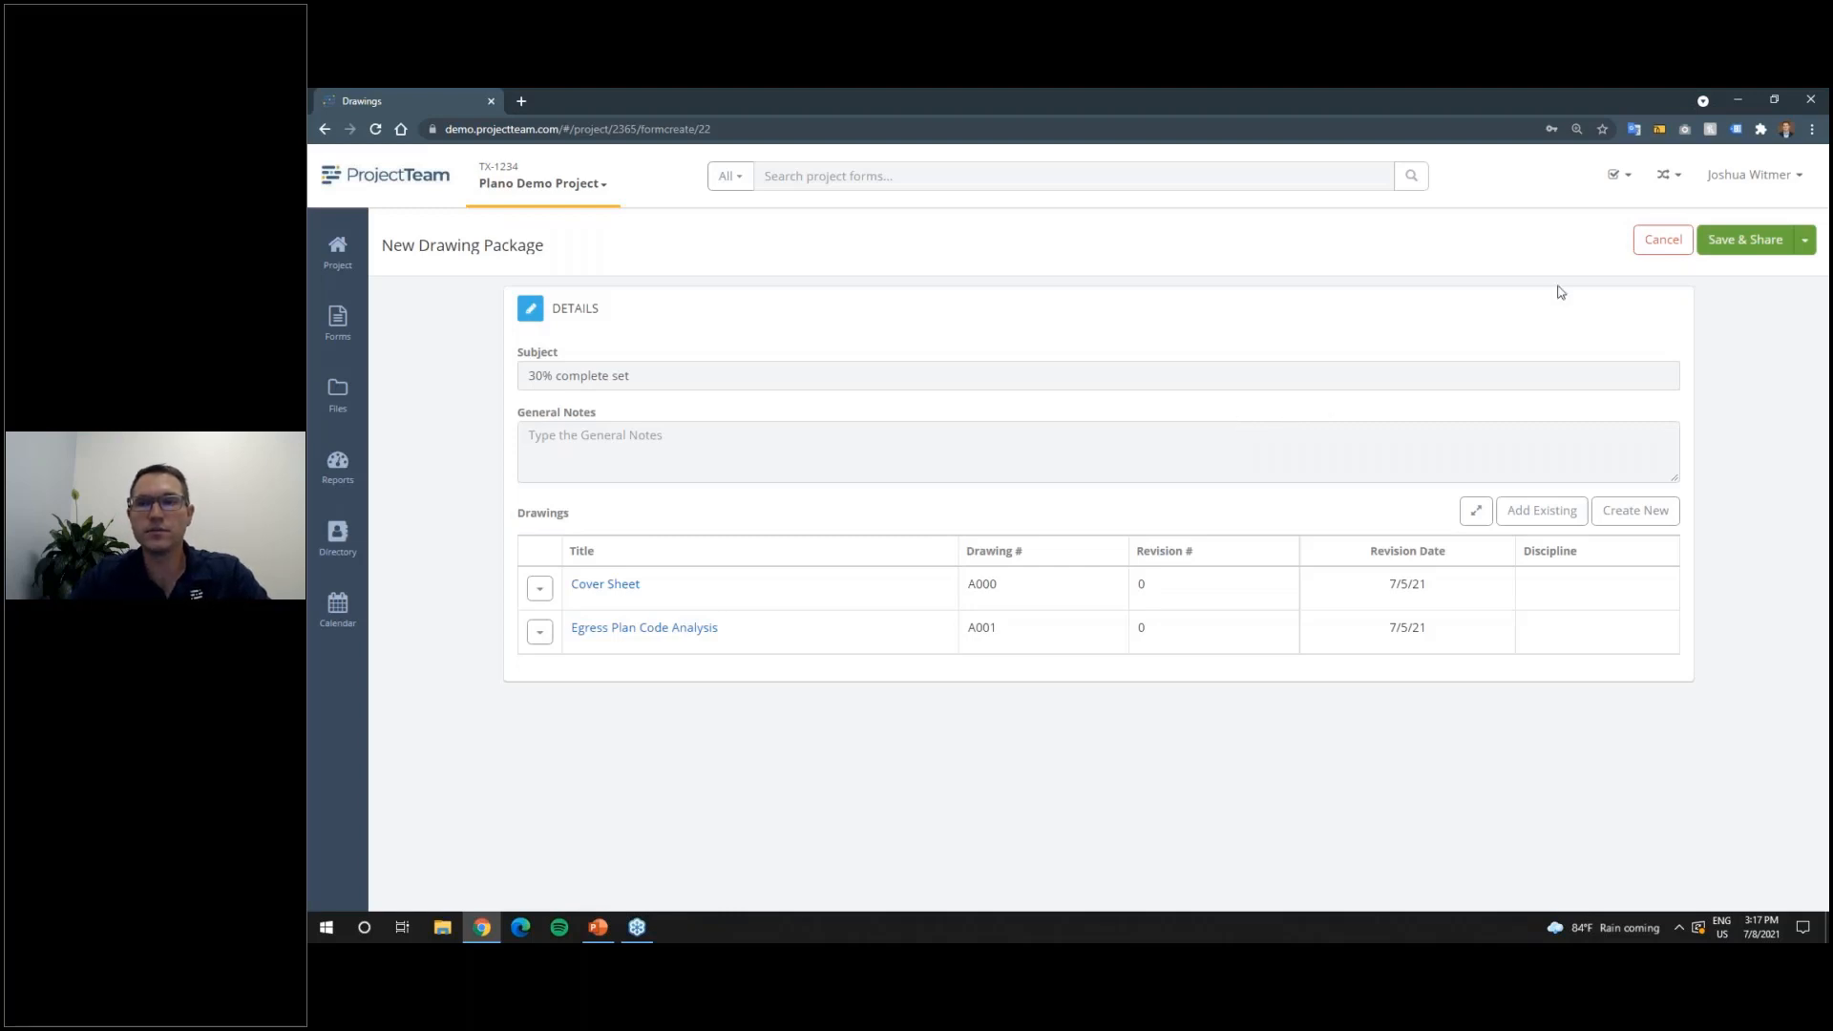
{"action": "left_click", "coordinate": [1663, 240]}
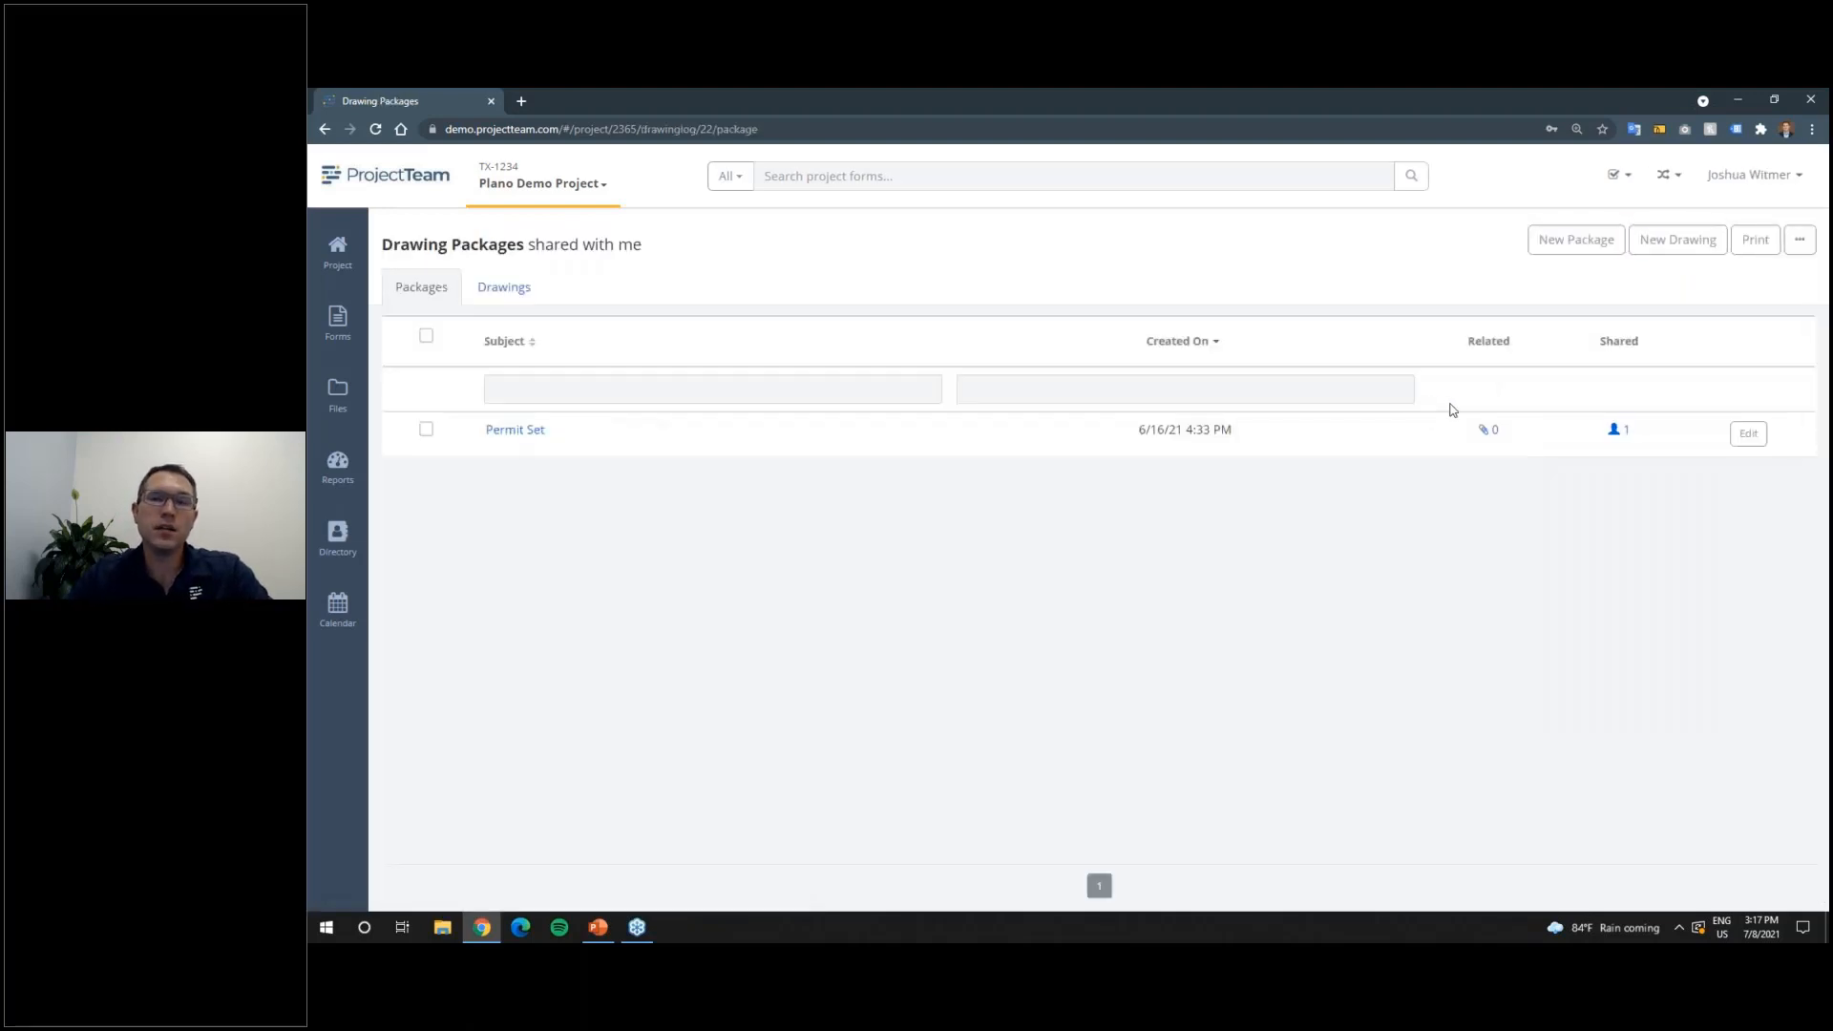
Step: Create a drawing package using text extraction with the subject "For Construction Set - 07082021"
{"action": "left_click", "coordinate": [1570, 253]}
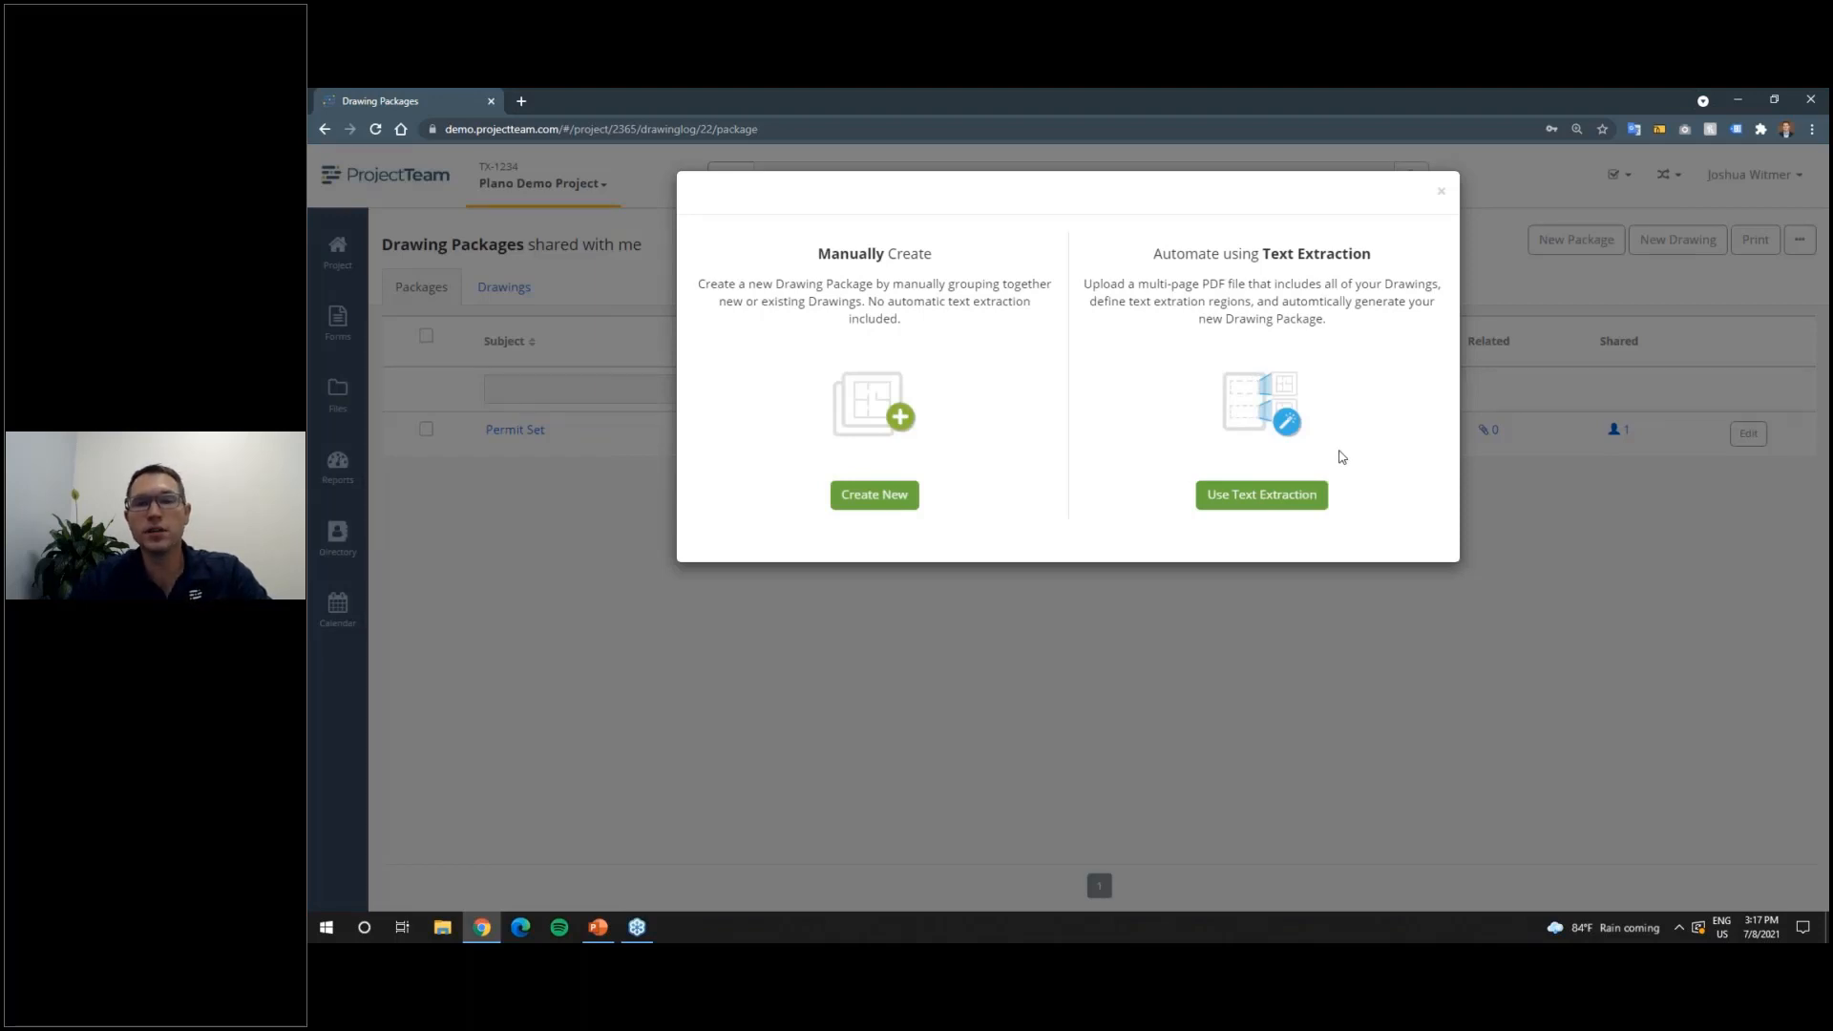
{"action": "left_click", "coordinate": [1257, 506]}
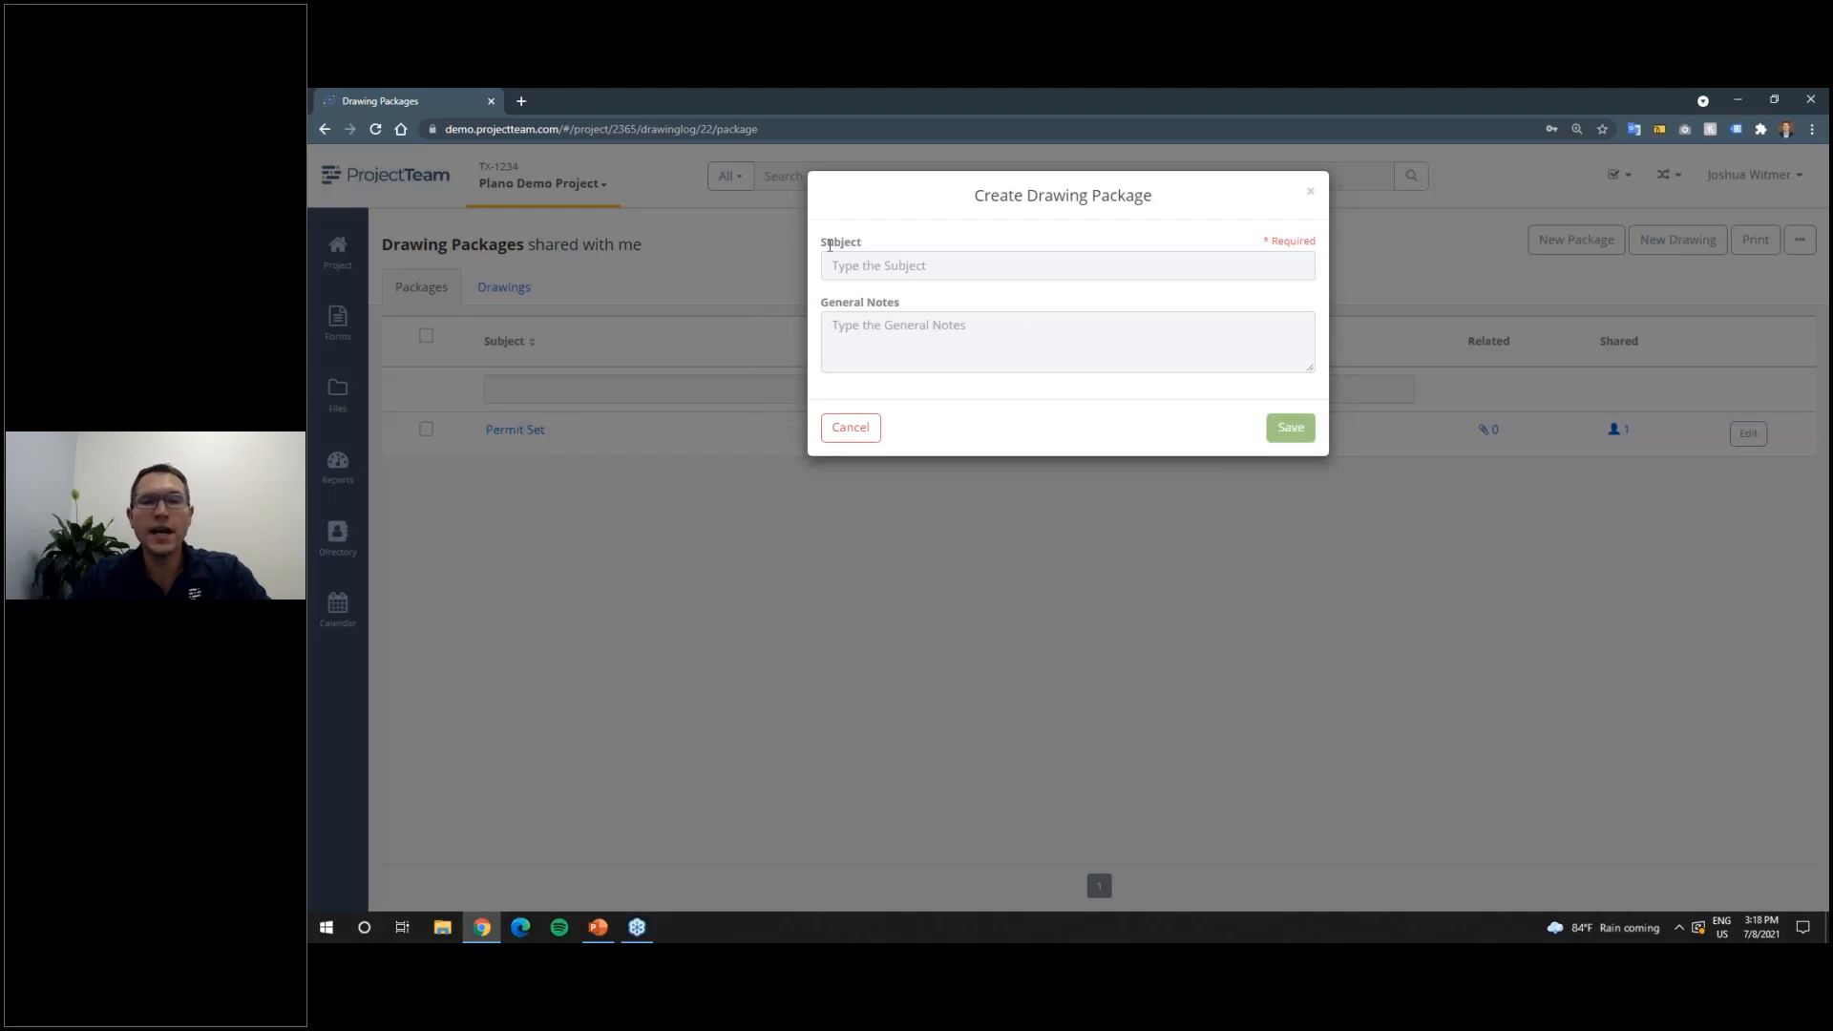
{"action": "left_click_drag", "start_coordinate": [852, 304], "coordinate": [861, 305]}
{"action": "left_click", "coordinate": [934, 308]}
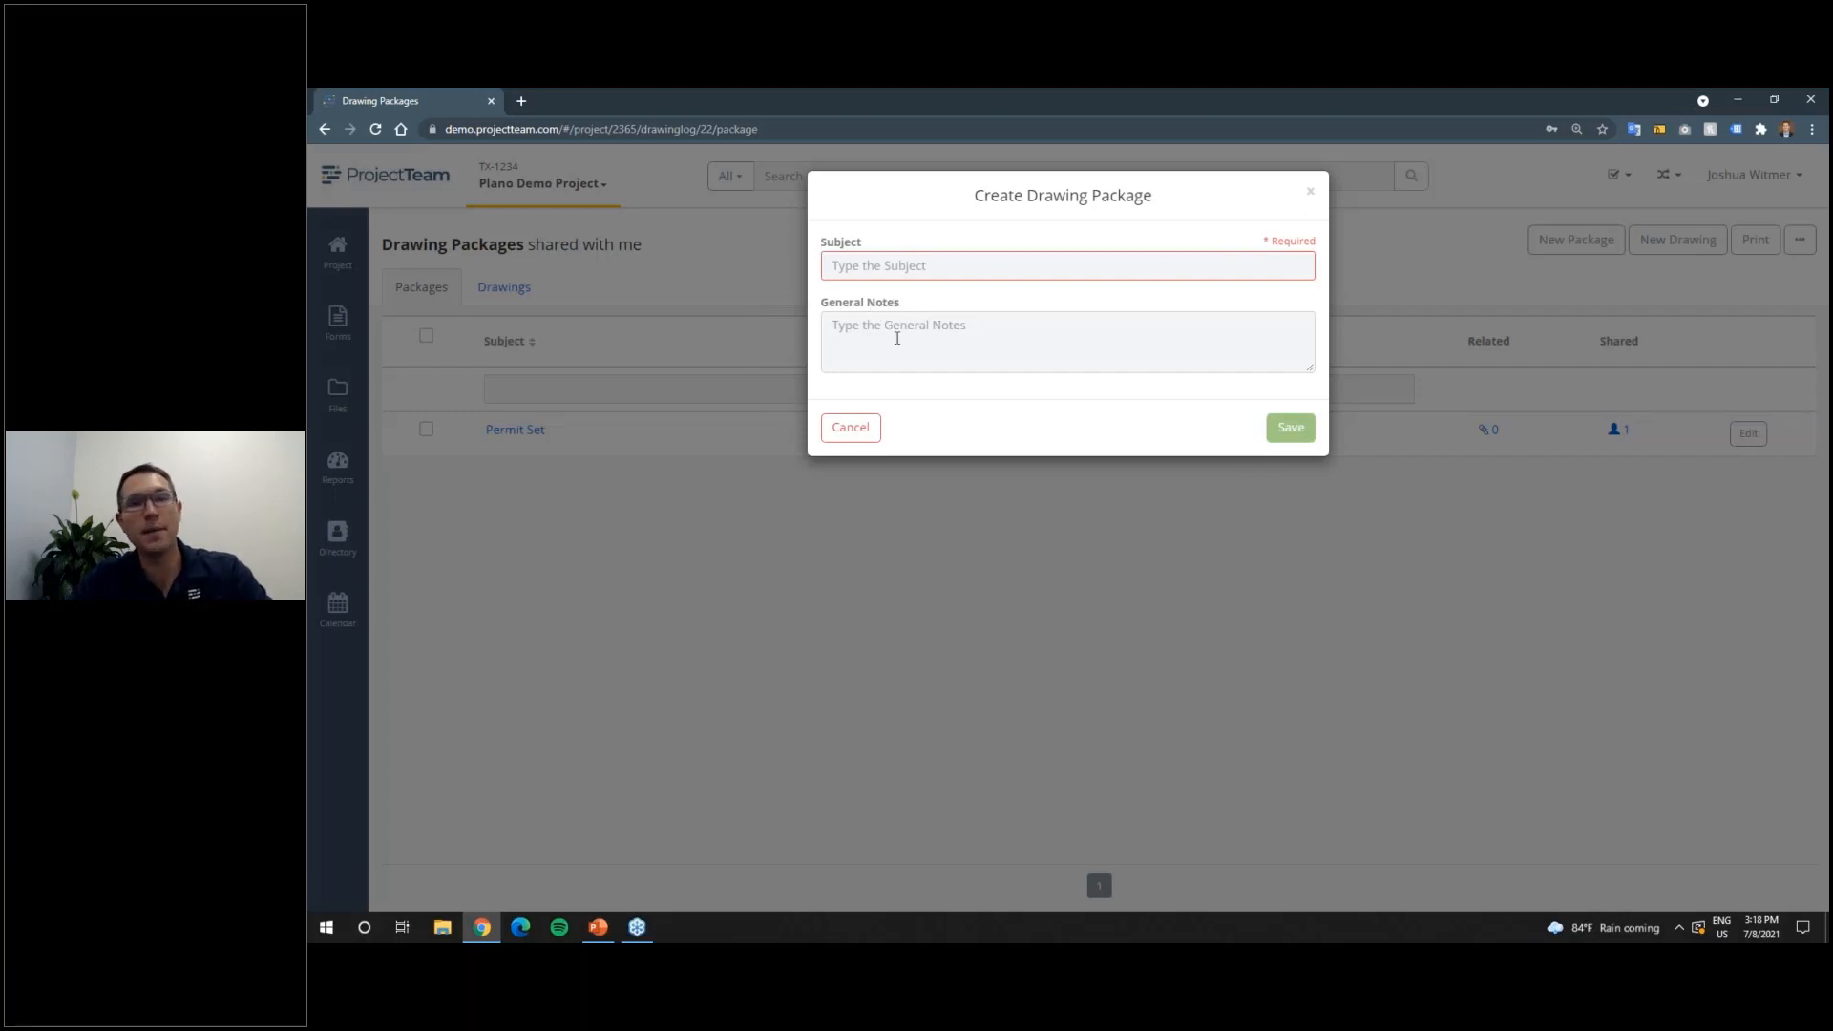
{"action": "left_click", "coordinate": [913, 277]}
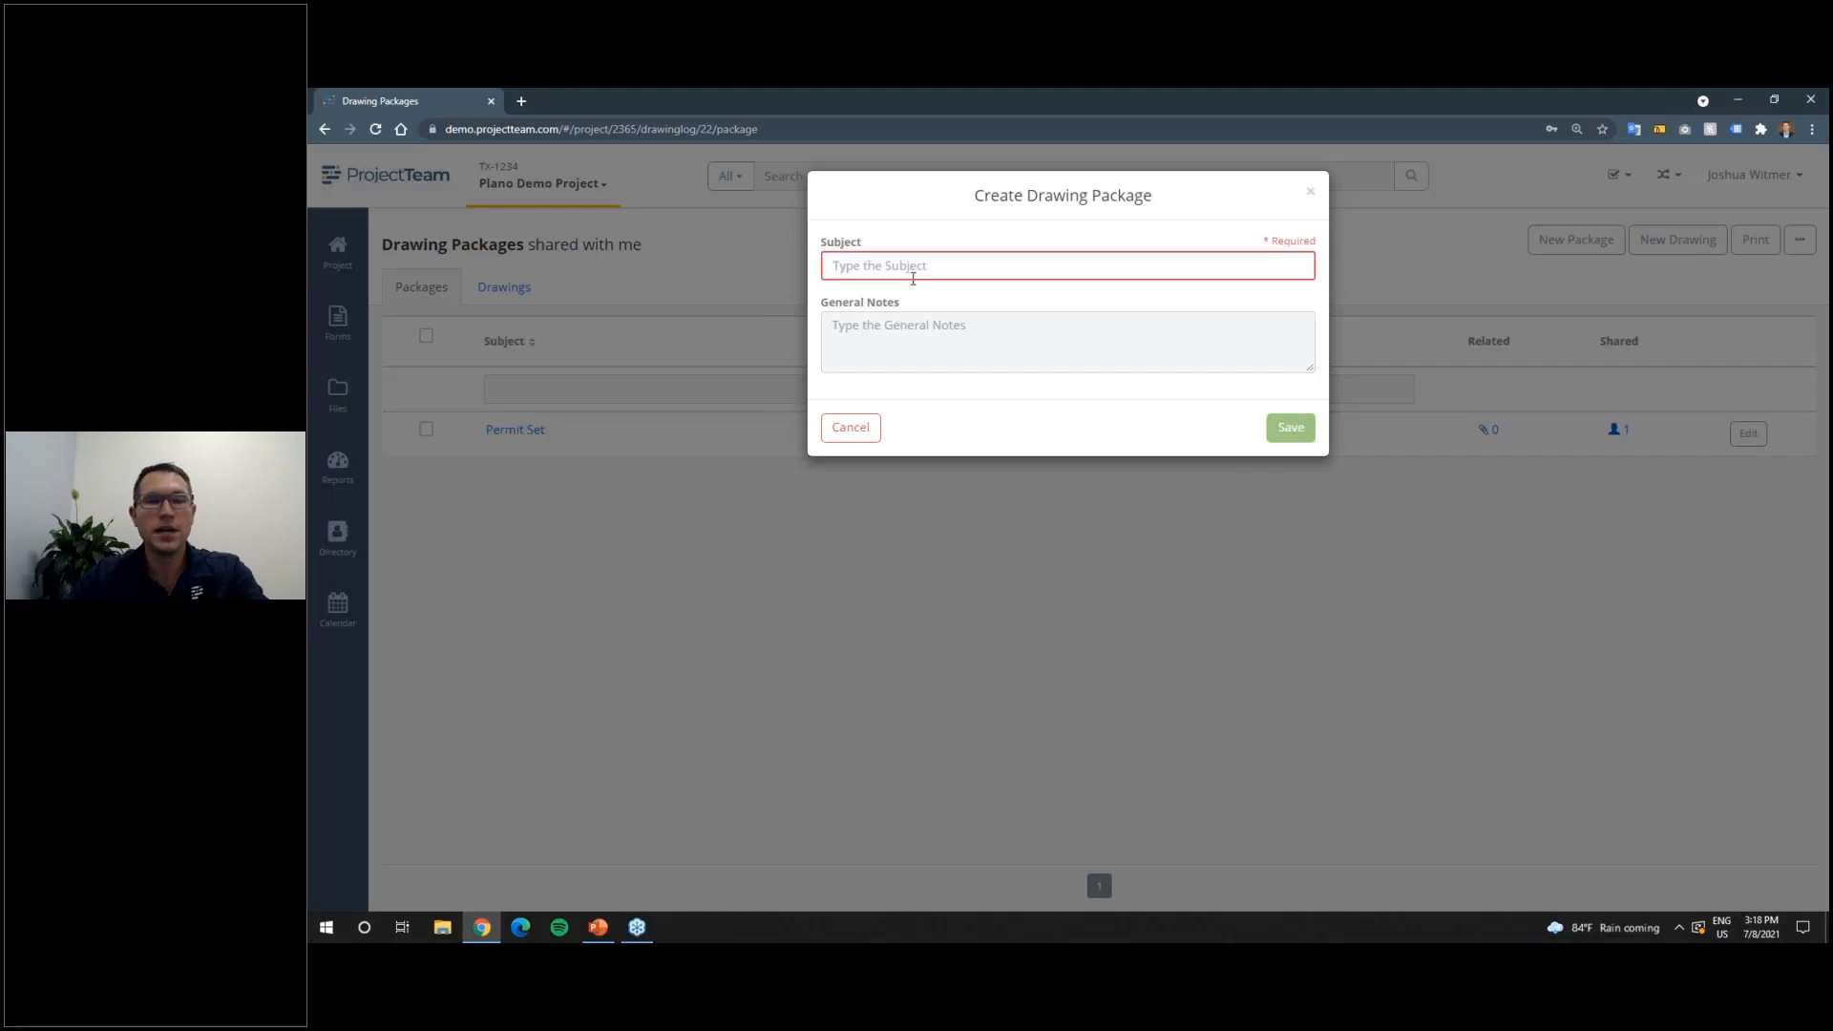
{"action": "type", "text": "For Const"}
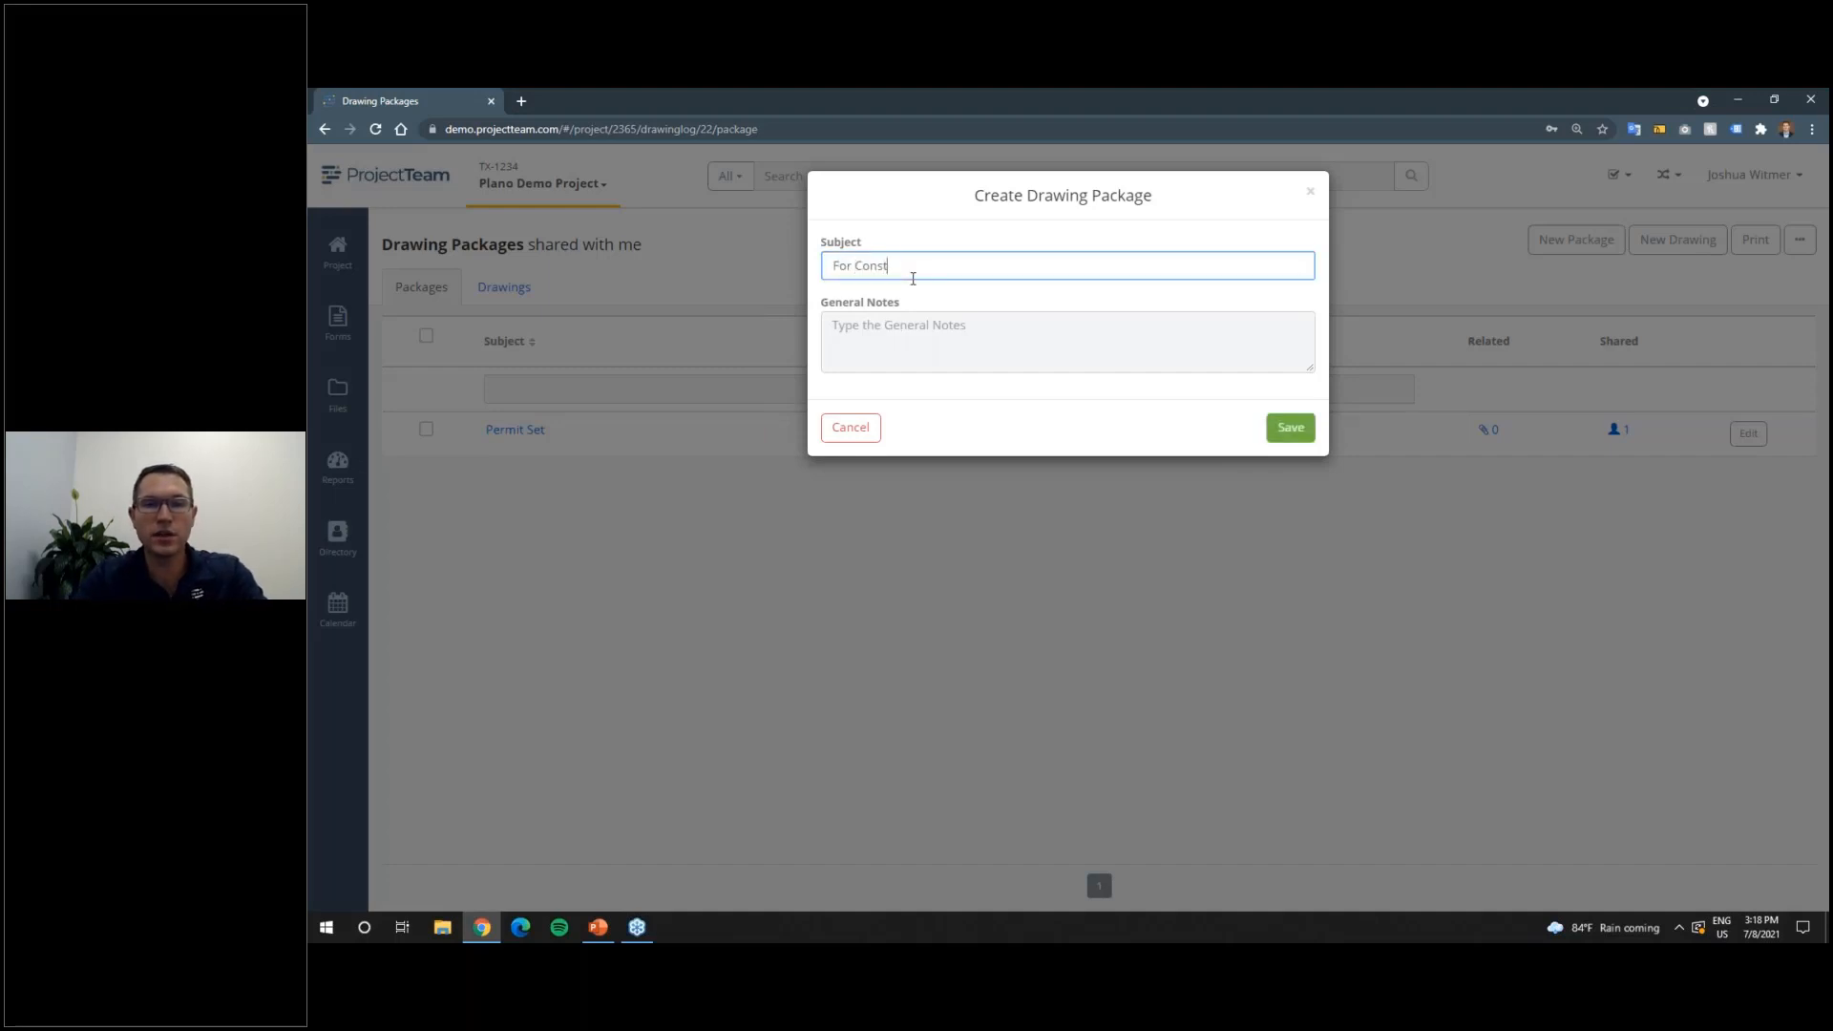
{"action": "type", "text": "ruction Set - "}
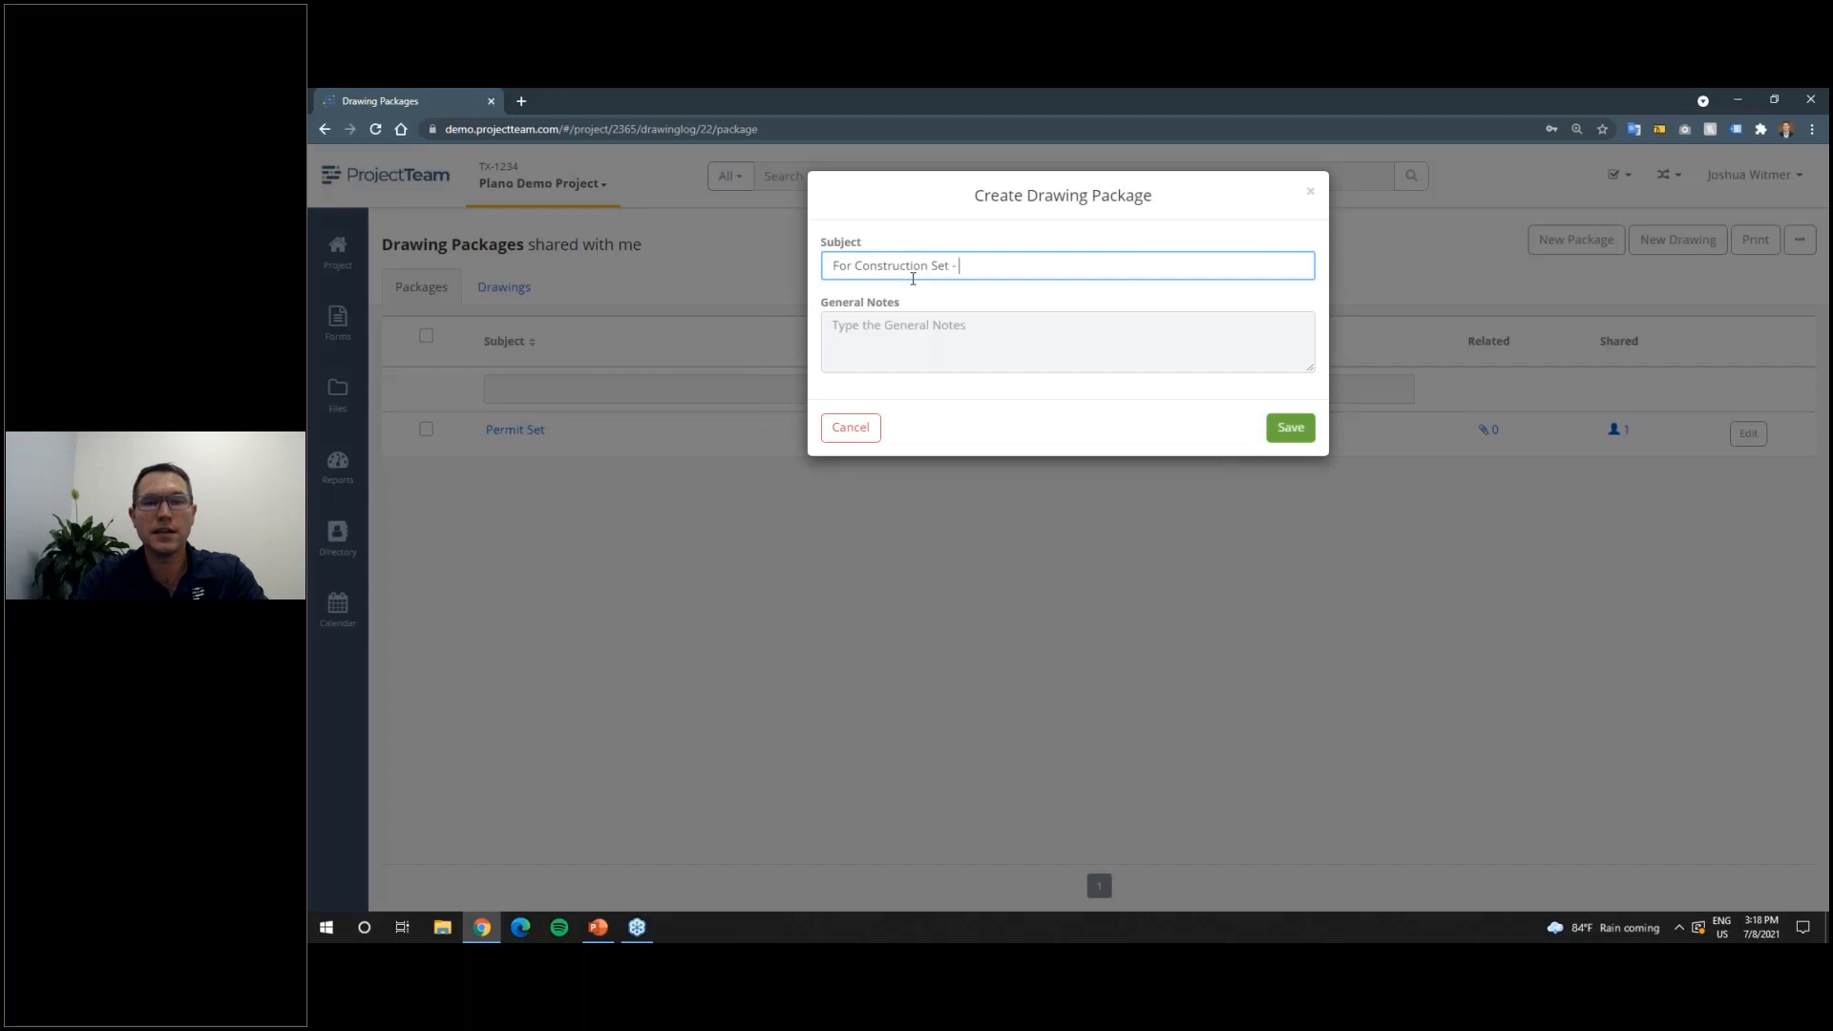
{"action": "type", "text": "07082021"}
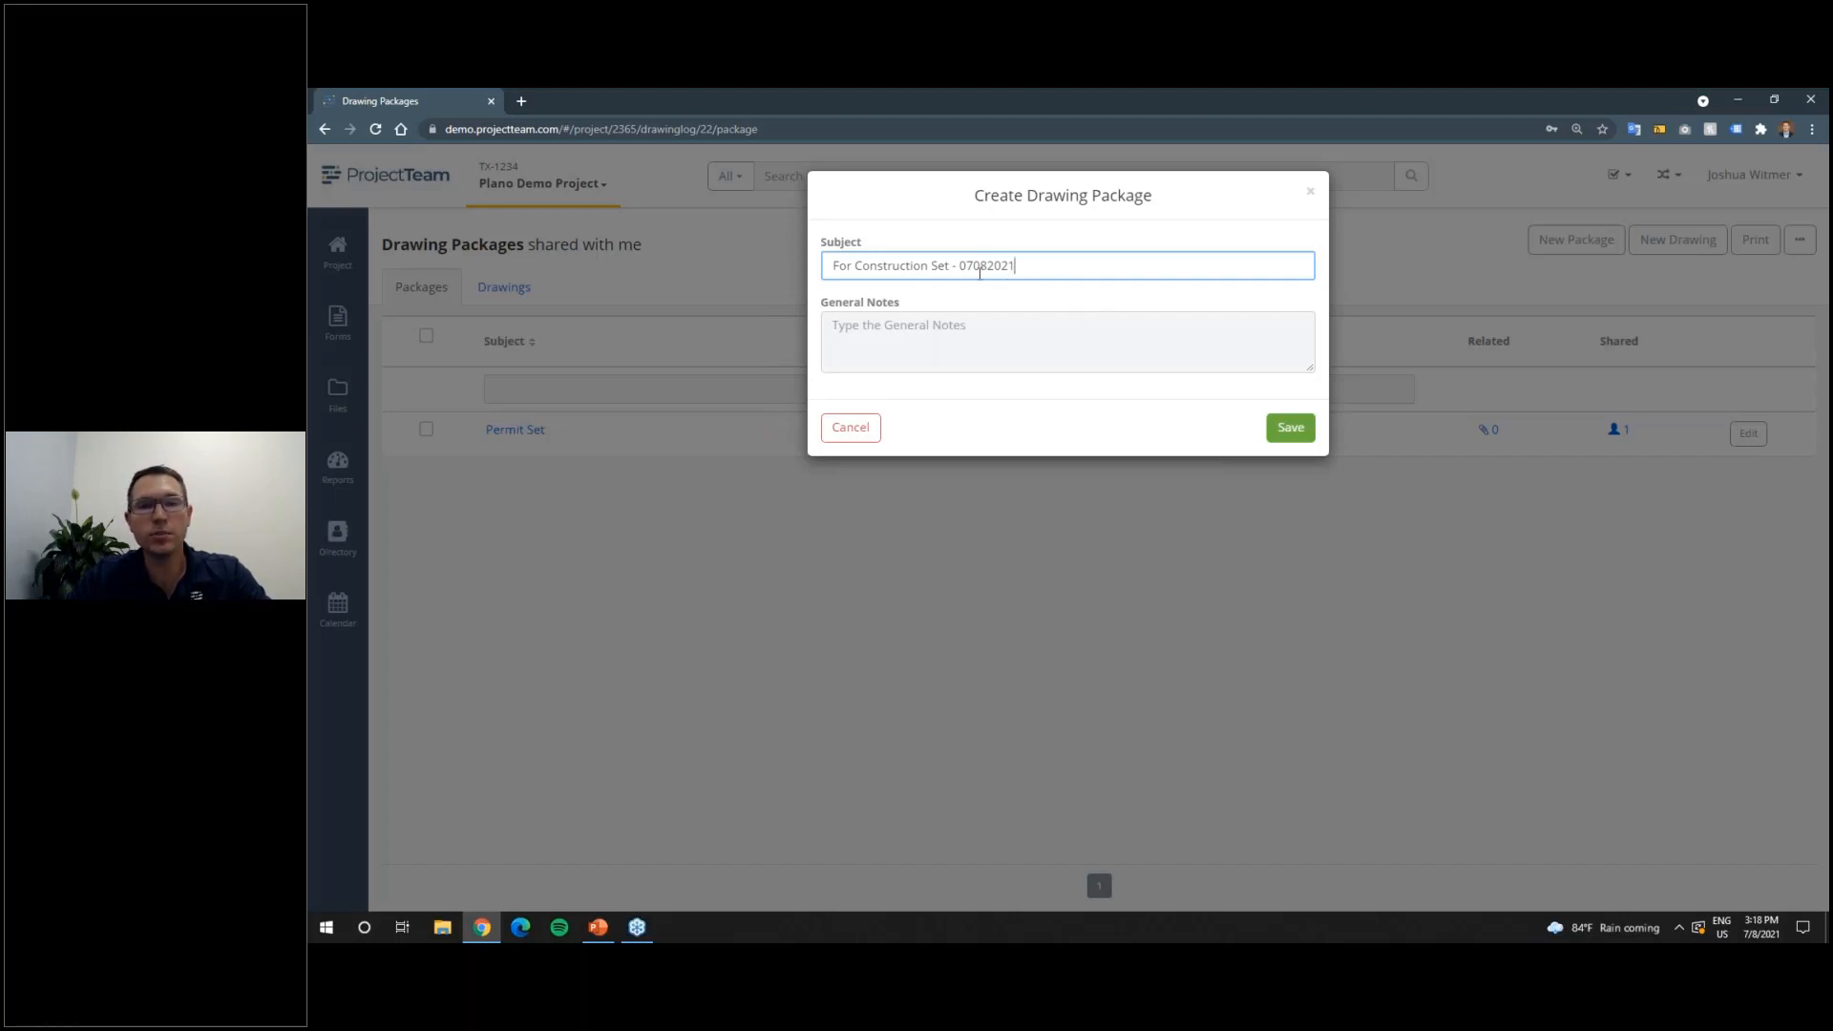
{"action": "left_click", "coordinate": [1294, 430]}
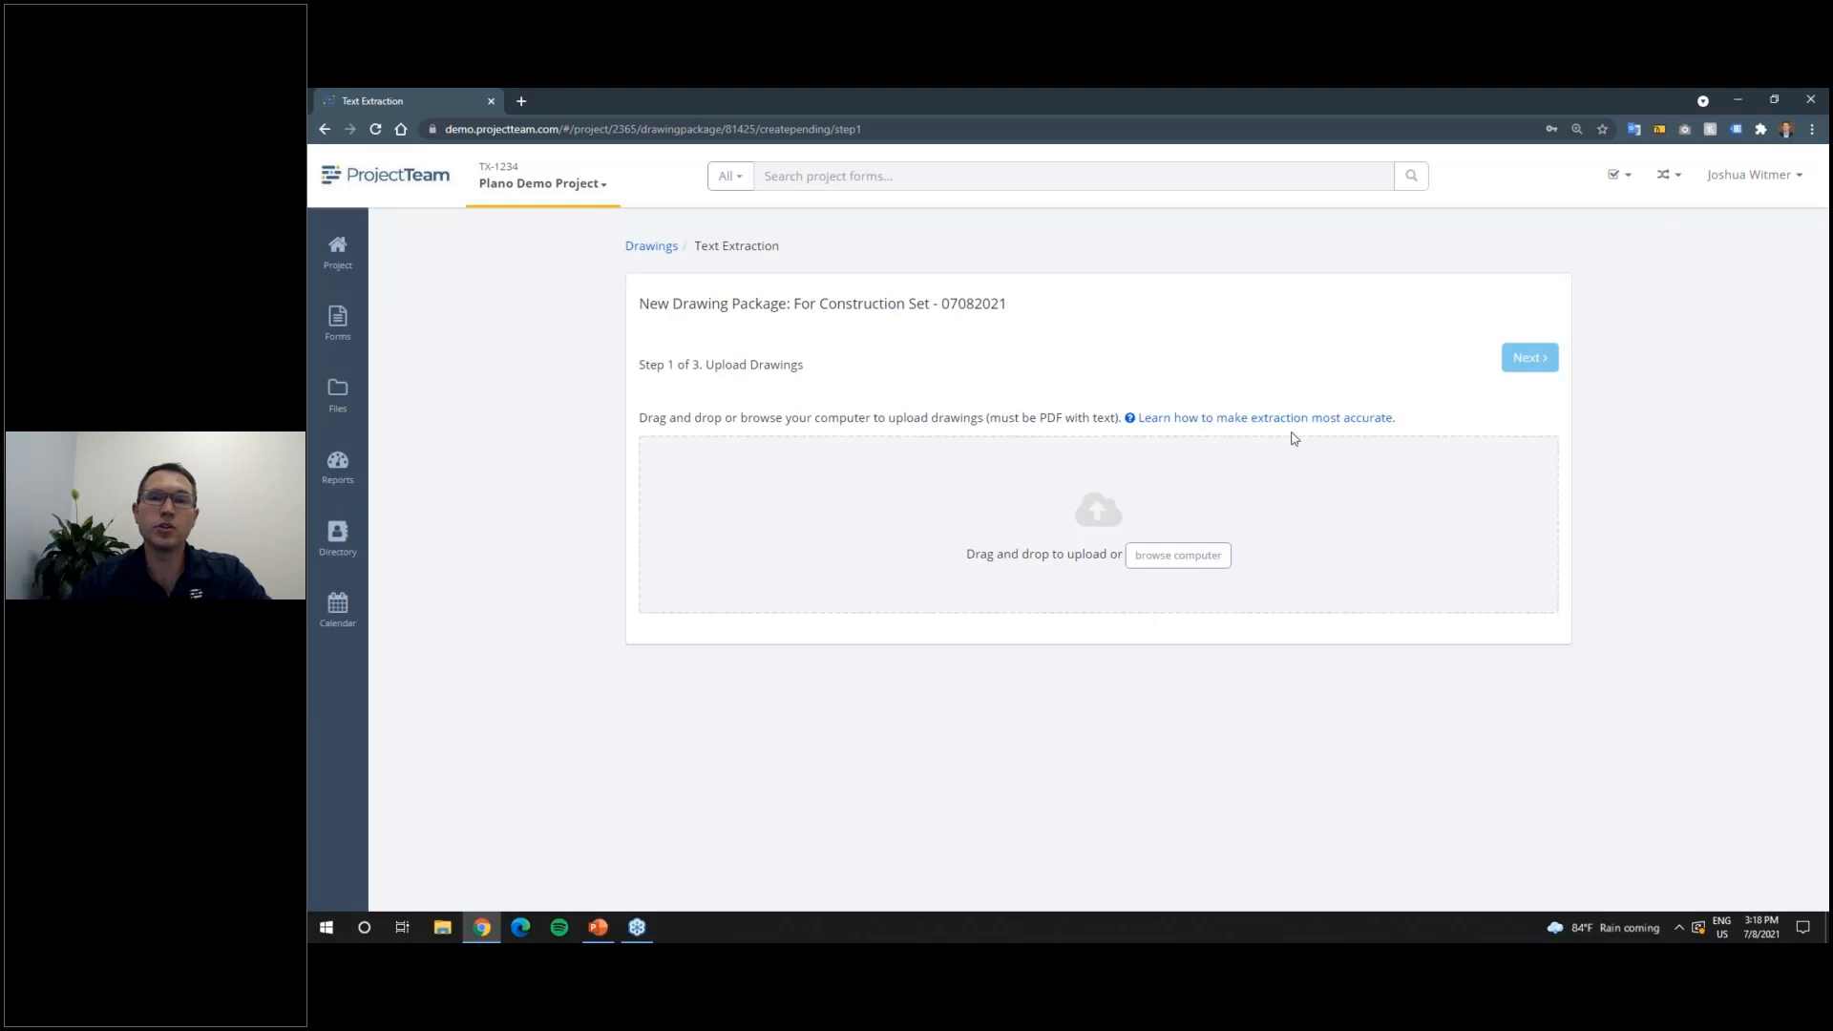
Step: Upload Sample Drawing Package-extra.pdf and C1-1 CODE ANALYSIS SITE PLAN.pdf from the desktop, and remove the site plan file from the upload list
{"action": "left_click_drag", "start_coordinate": [1522, 95], "coordinate": [1153, 99]}
{"action": "left_click", "coordinate": [1738, 101]}
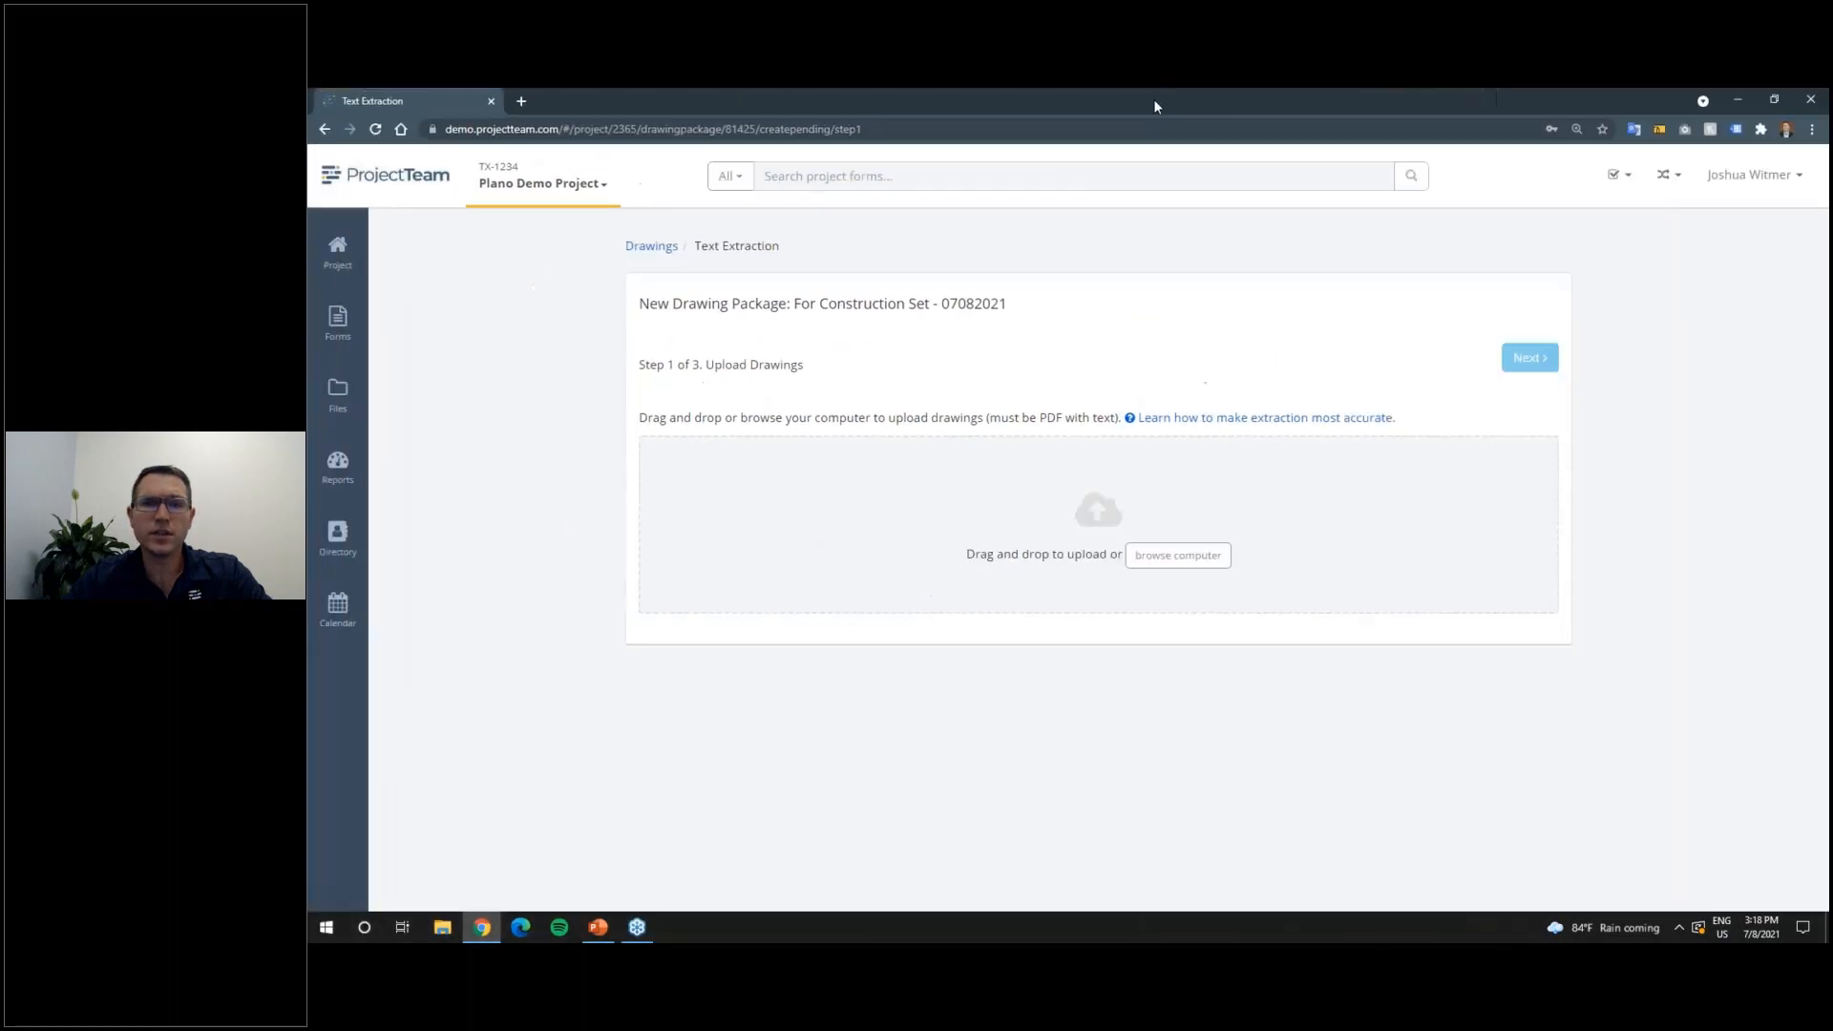
{"action": "left_click", "coordinate": [1167, 565]}
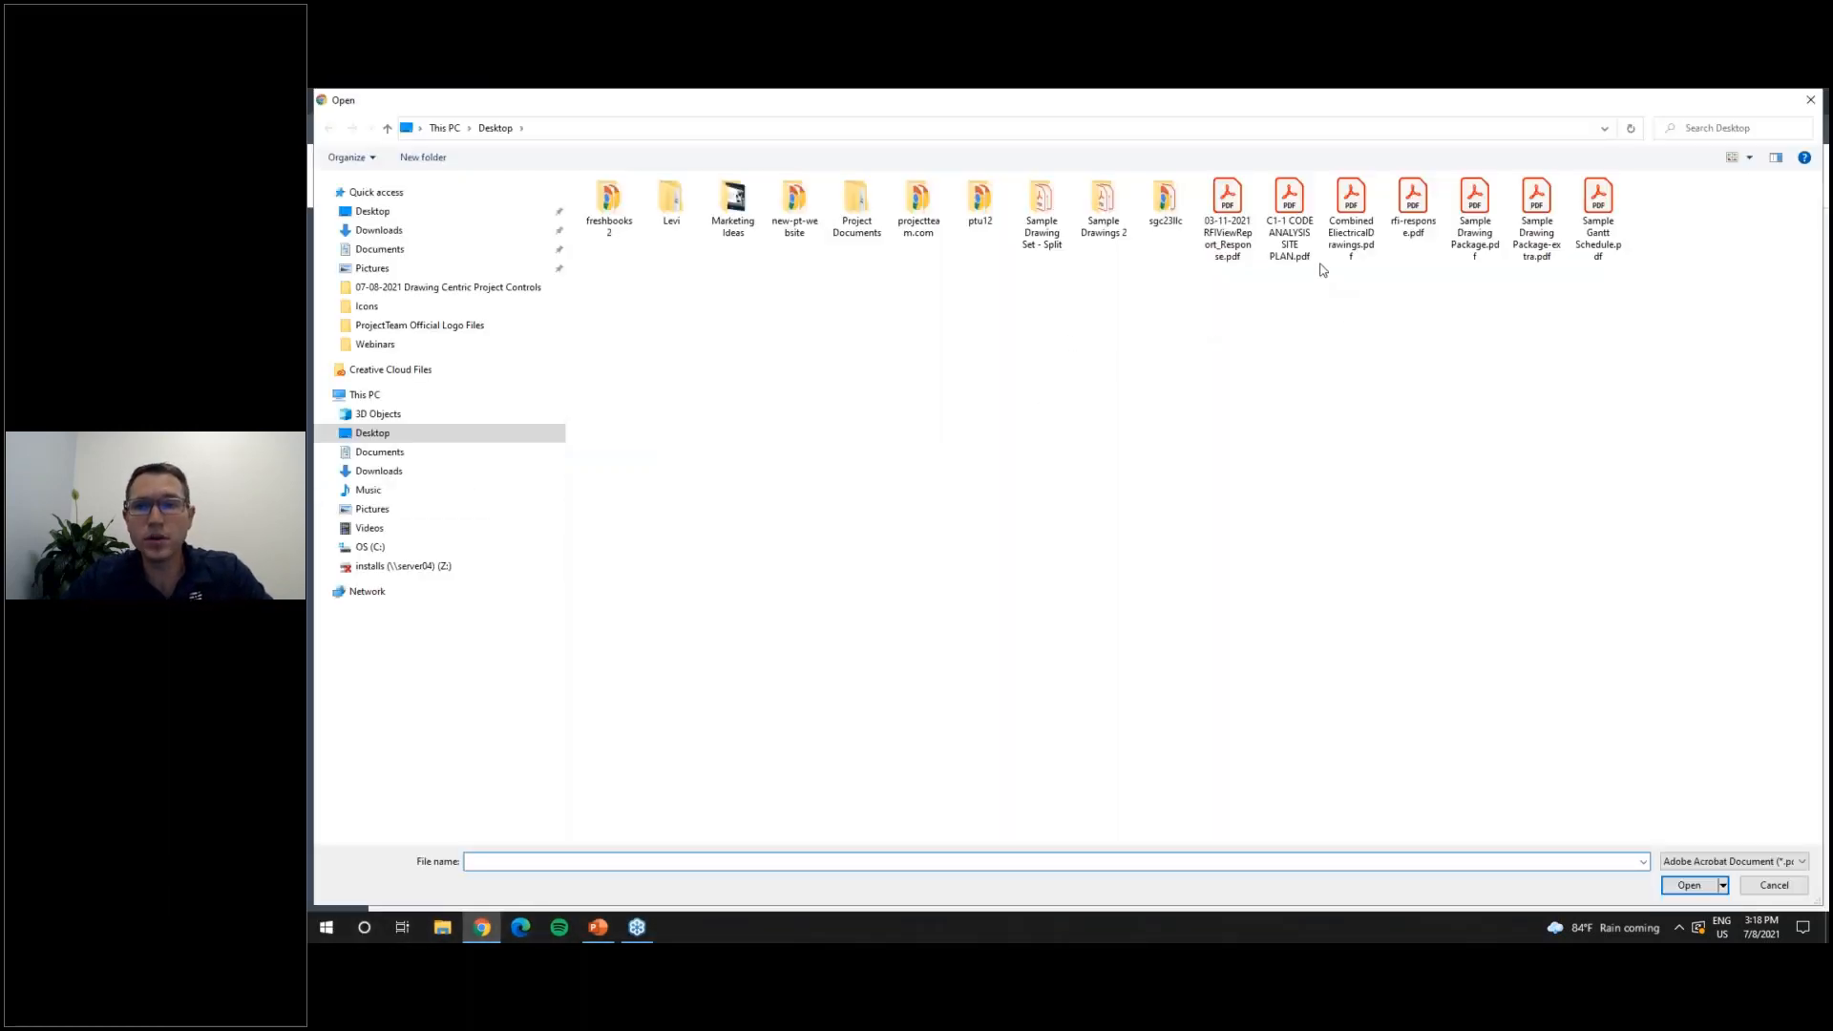
{"action": "left_click", "coordinate": [1538, 265]}
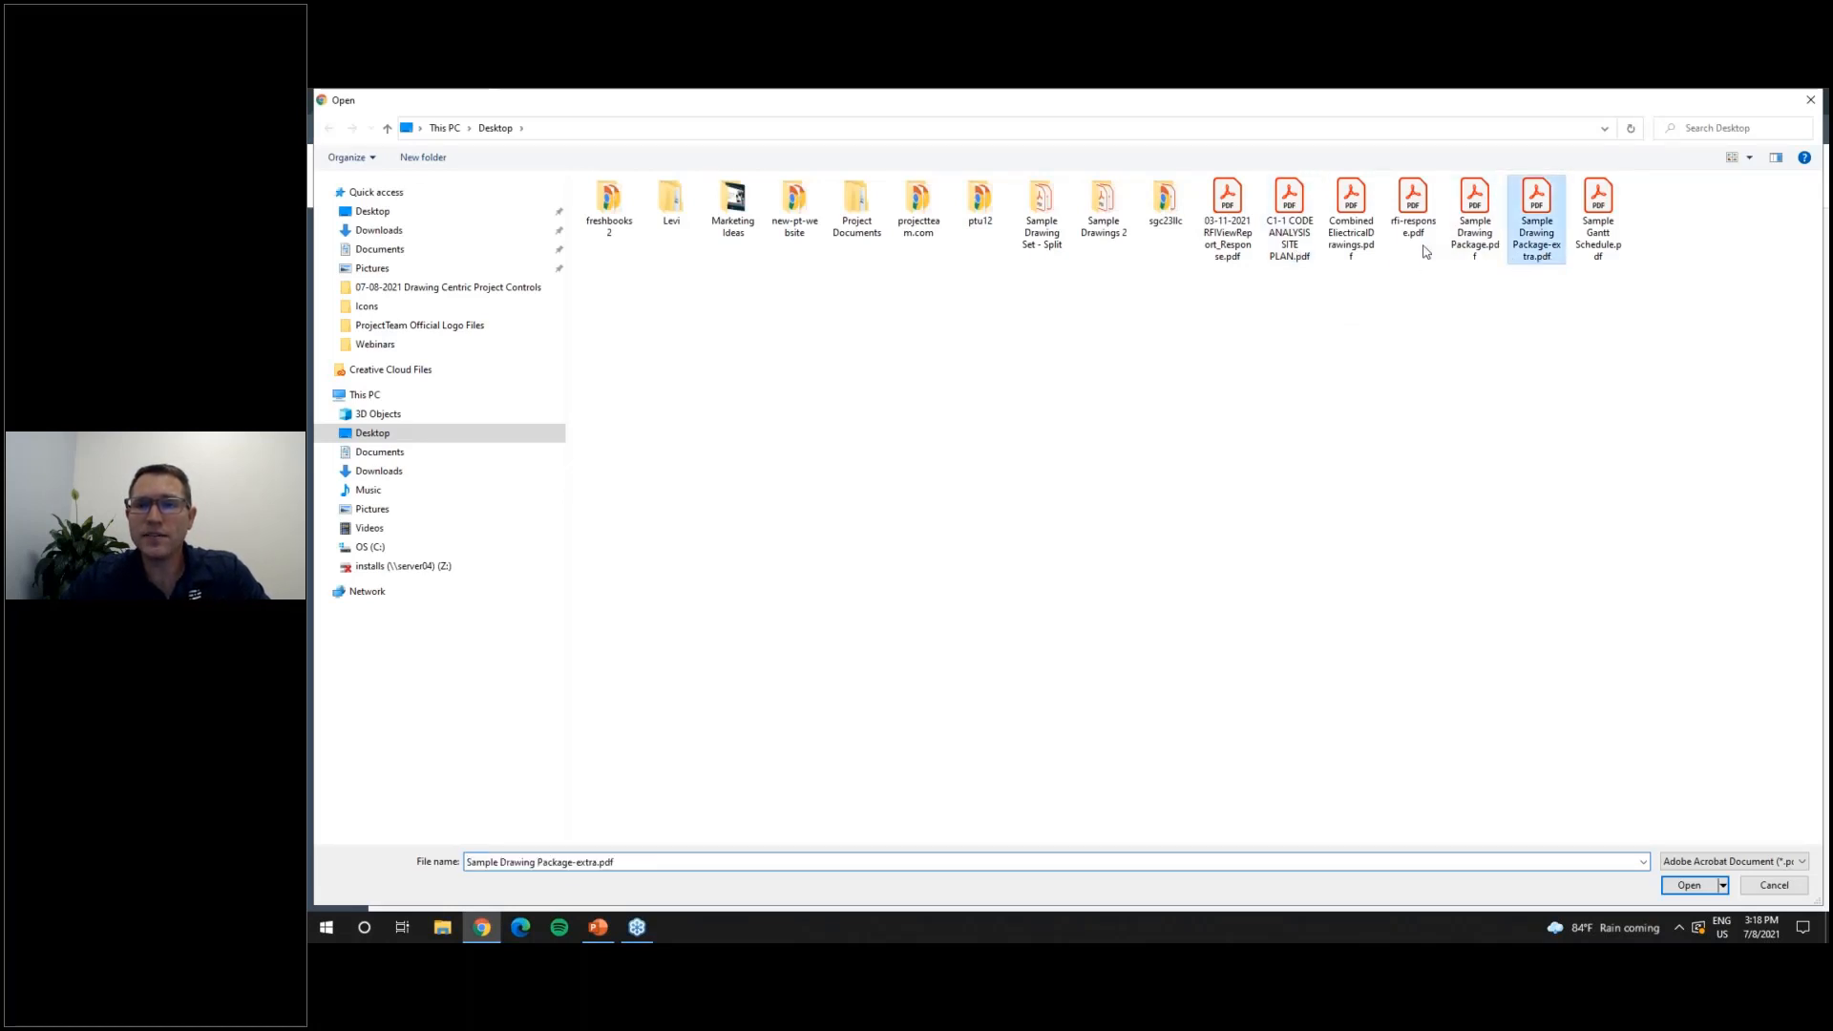
{"action": "left_click", "coordinate": [1289, 229], "text": "ctrl"}
{"action": "left_click", "coordinate": [1689, 885]}
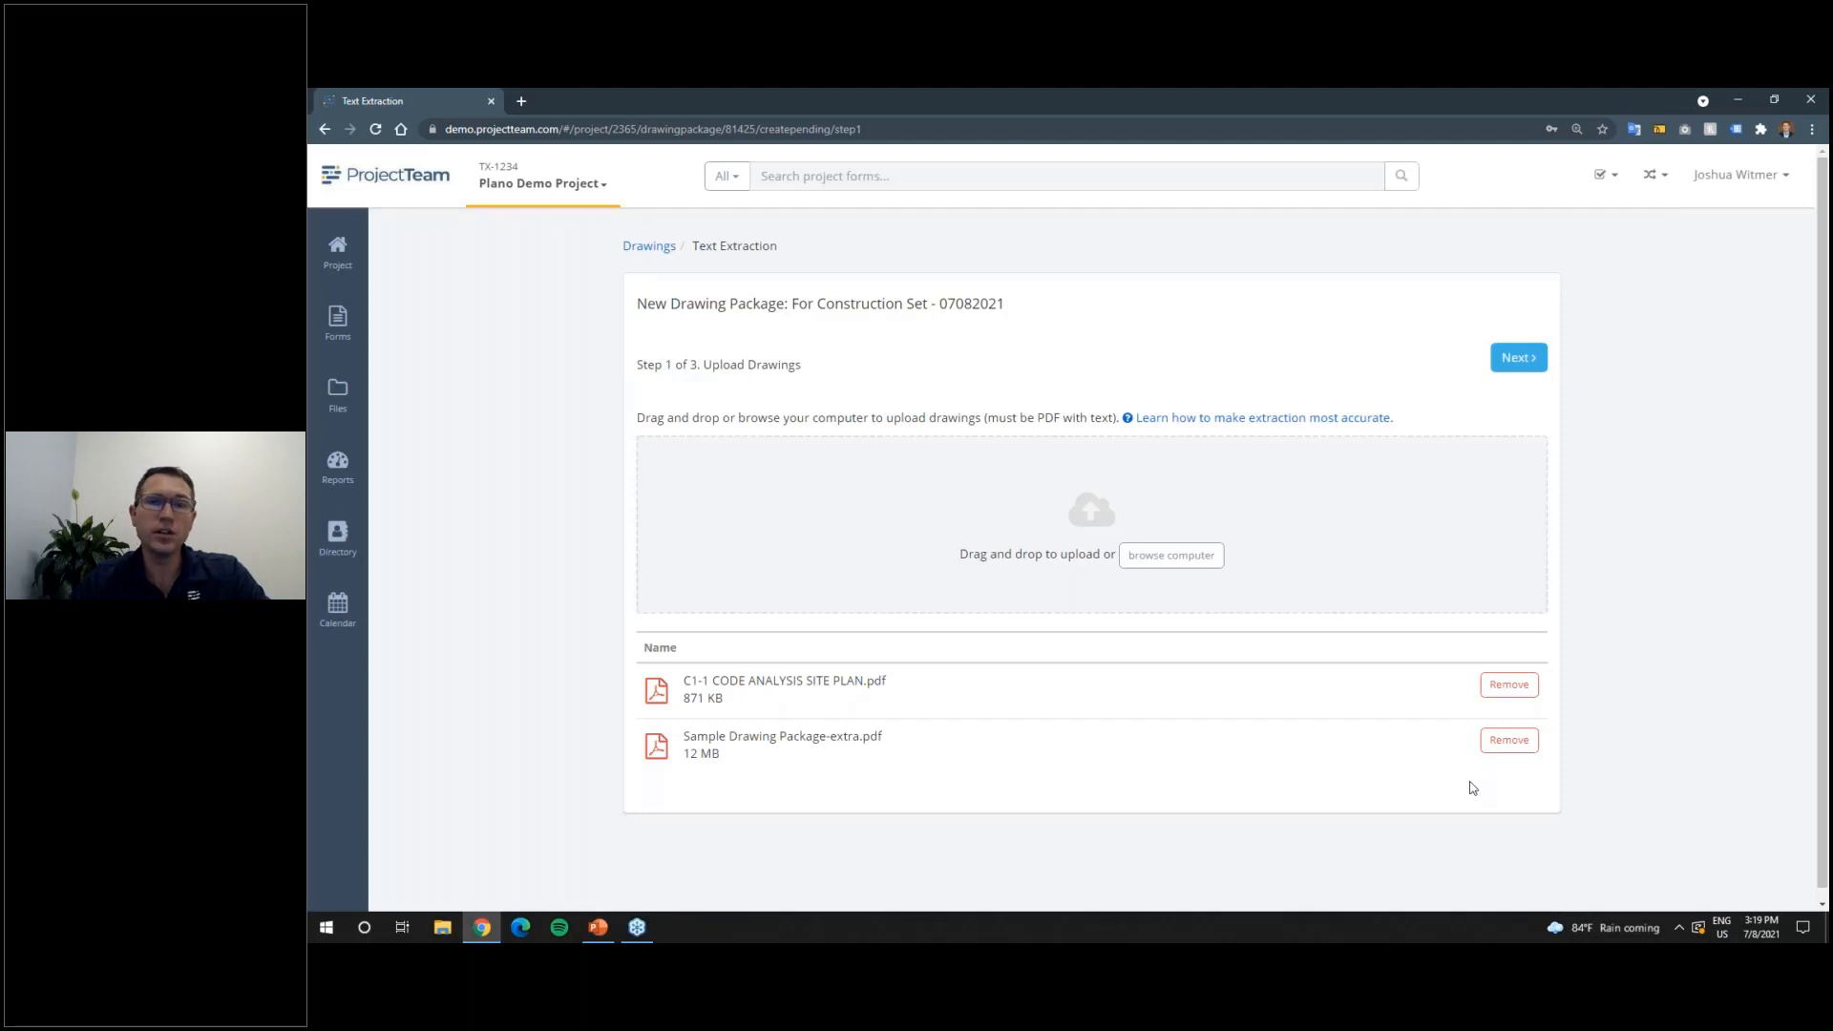
{"action": "left_click", "coordinate": [1508, 685]}
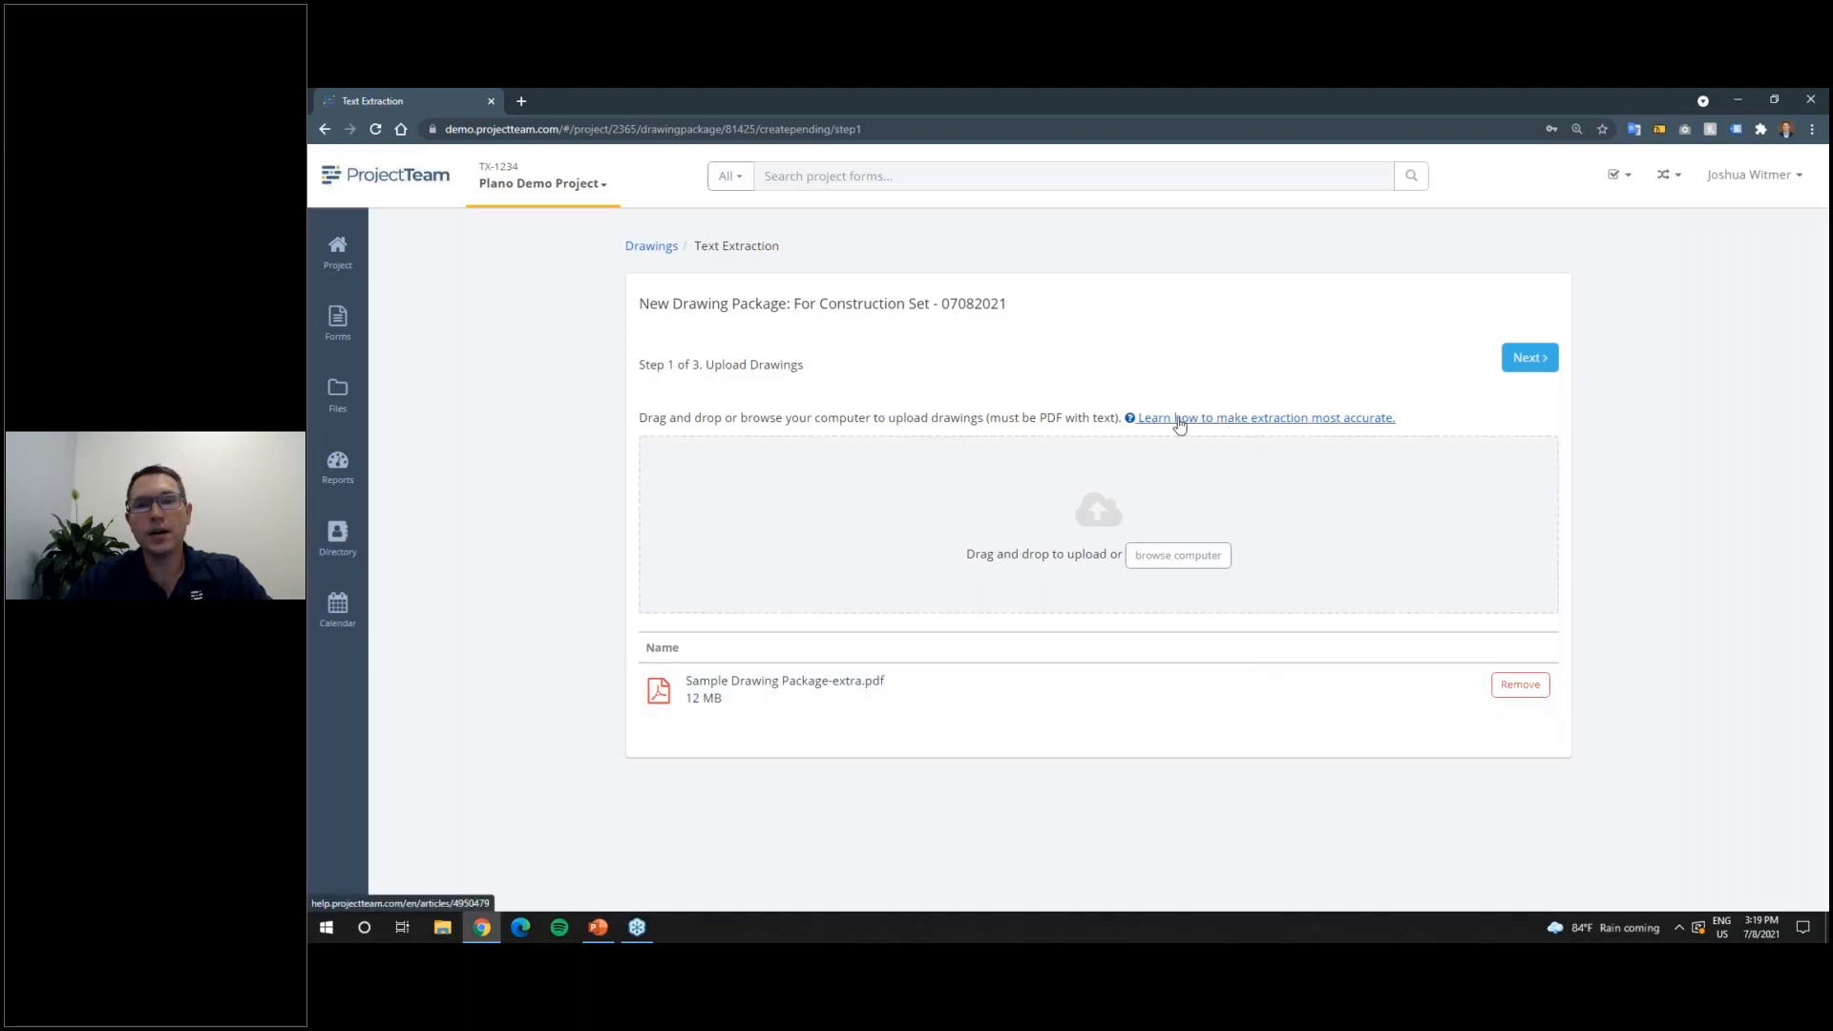
Step: Read the help article on making text extraction most accurate, through to the AutoCAD guidelines, and close it
{"action": "left_click", "coordinate": [1218, 420]}
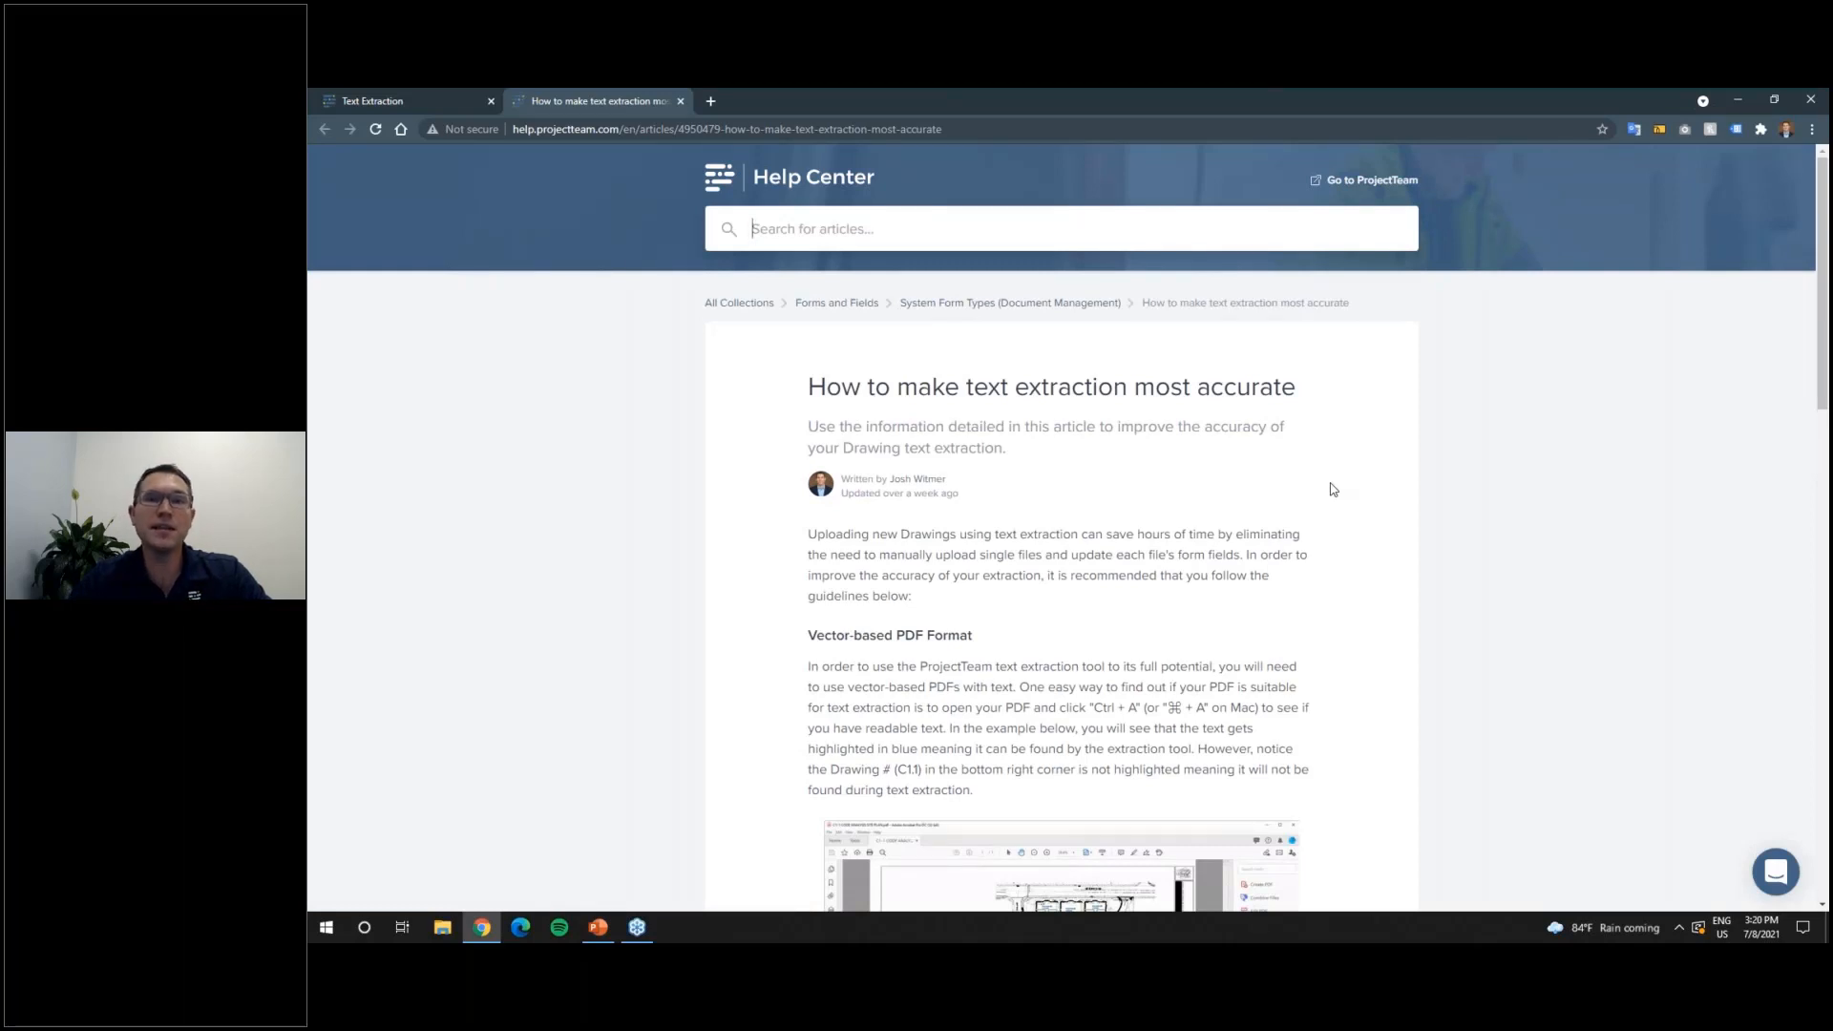
{"action": "scroll", "coordinate": [1246, 496], "scroll_direction": "down", "scroll_amount": 3}
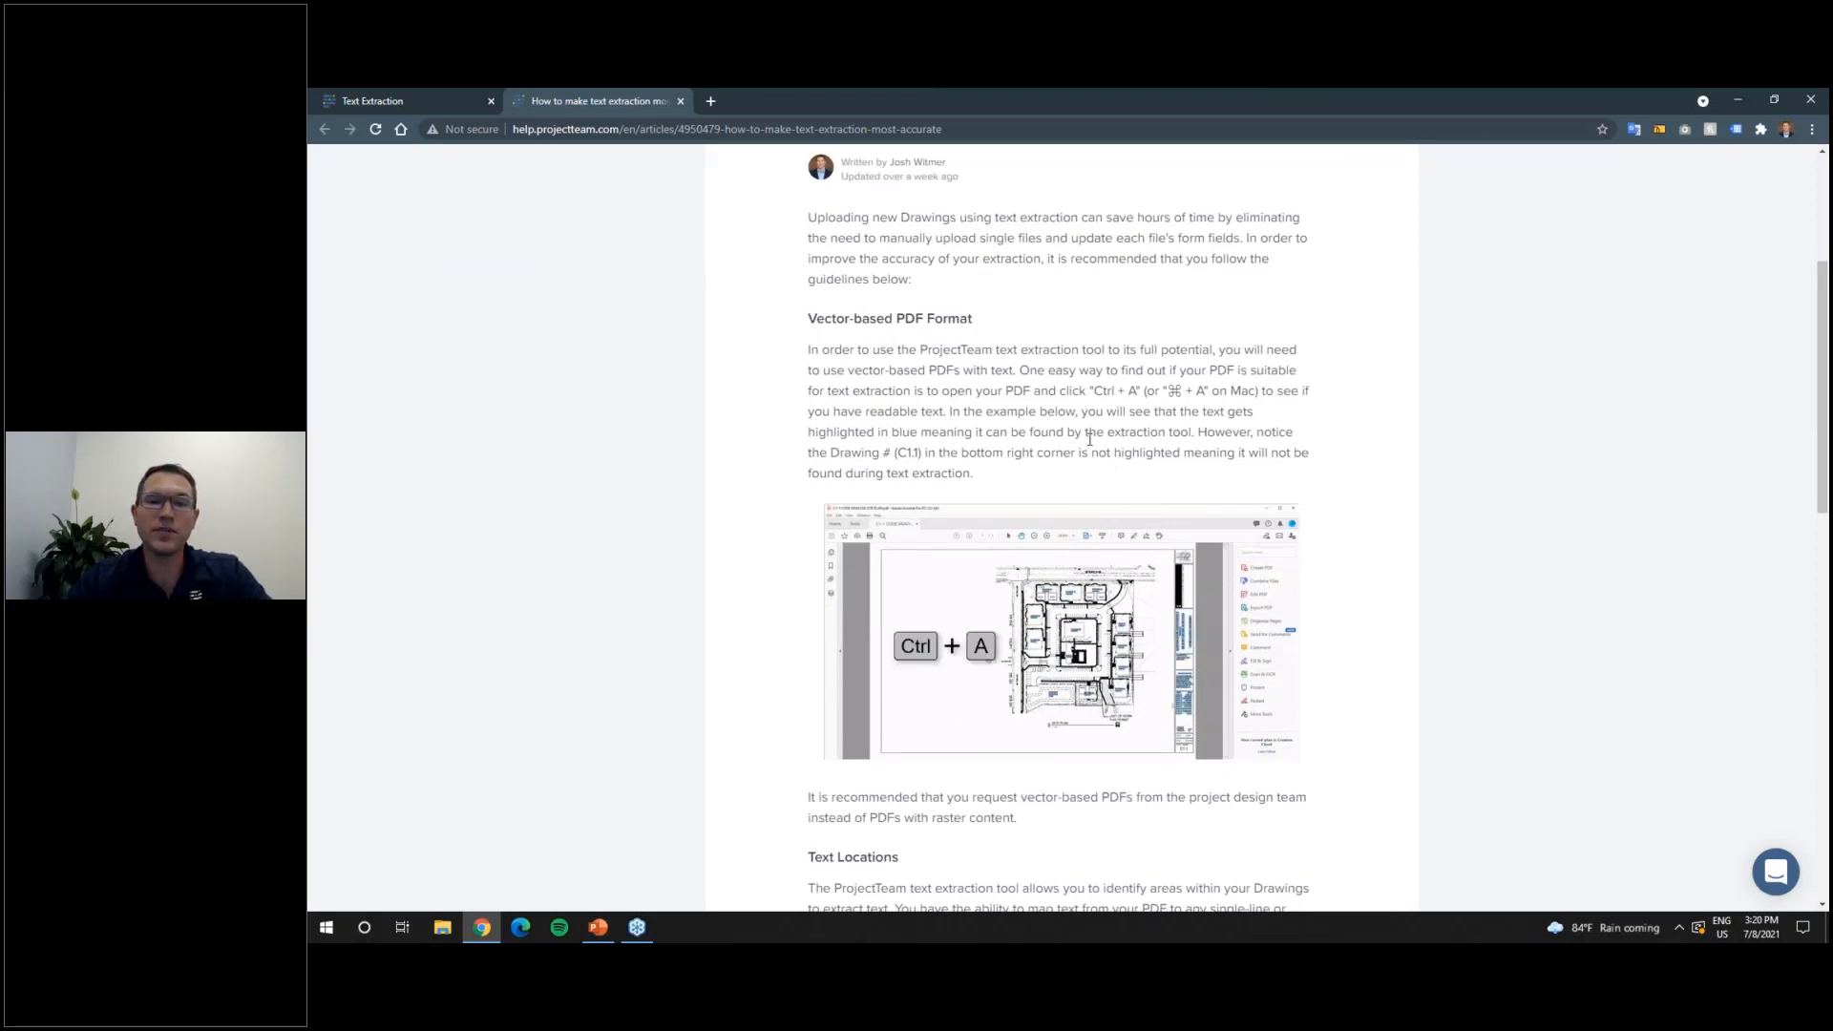
{"action": "scroll", "coordinate": [1050, 439], "scroll_direction": "down", "scroll_amount": 6}
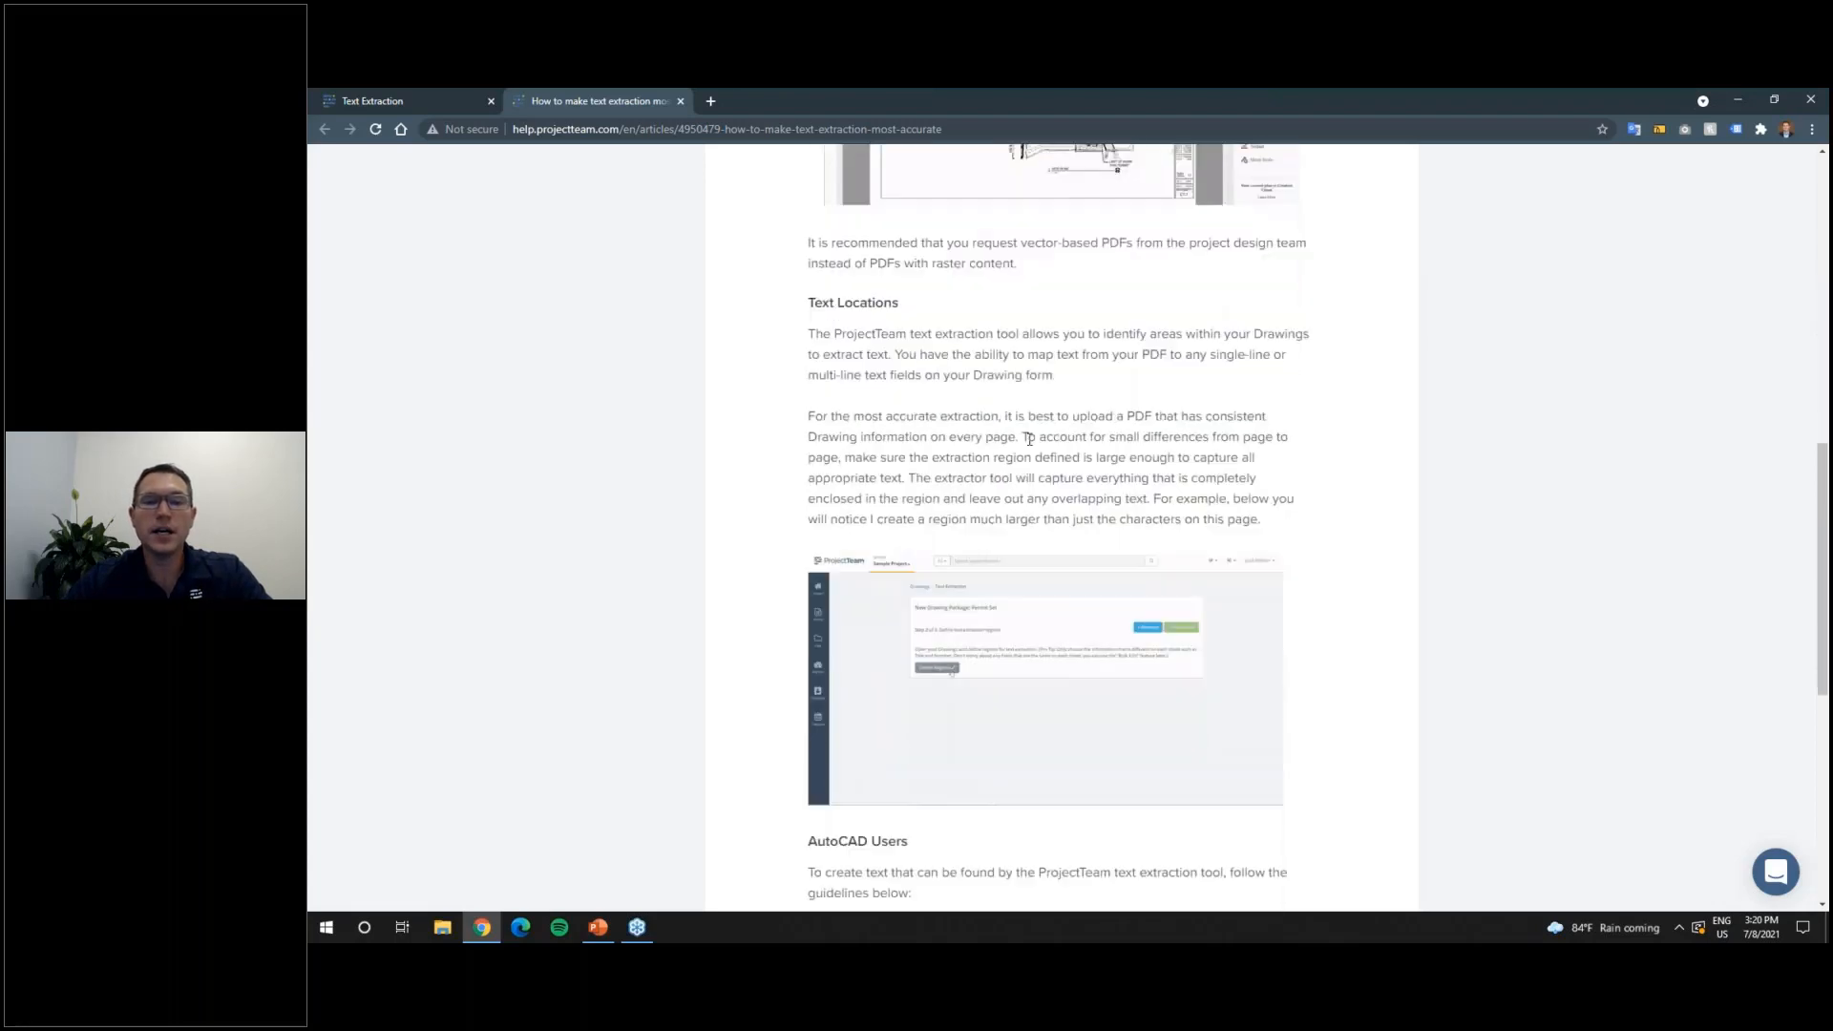
{"action": "scroll", "coordinate": [1048, 461], "scroll_direction": "down", "scroll_amount": 1}
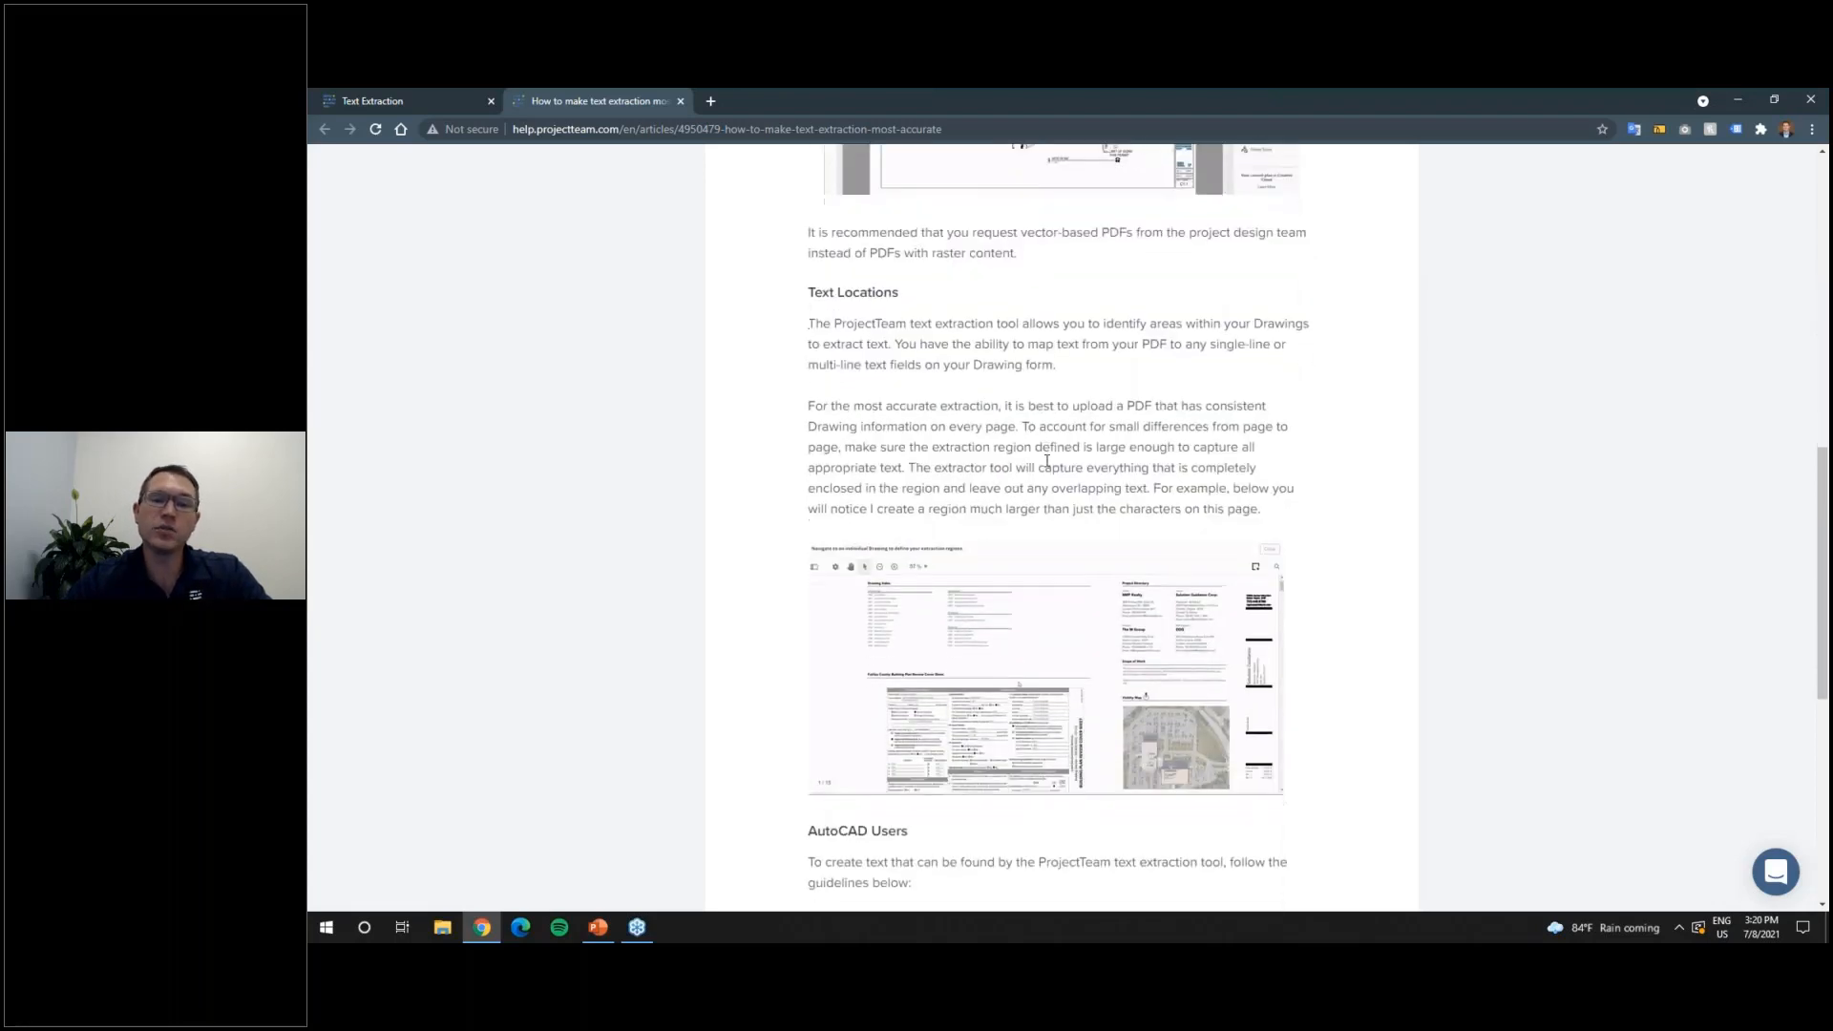
{"action": "scroll", "coordinate": [1047, 461], "scroll_direction": "down", "scroll_amount": 5}
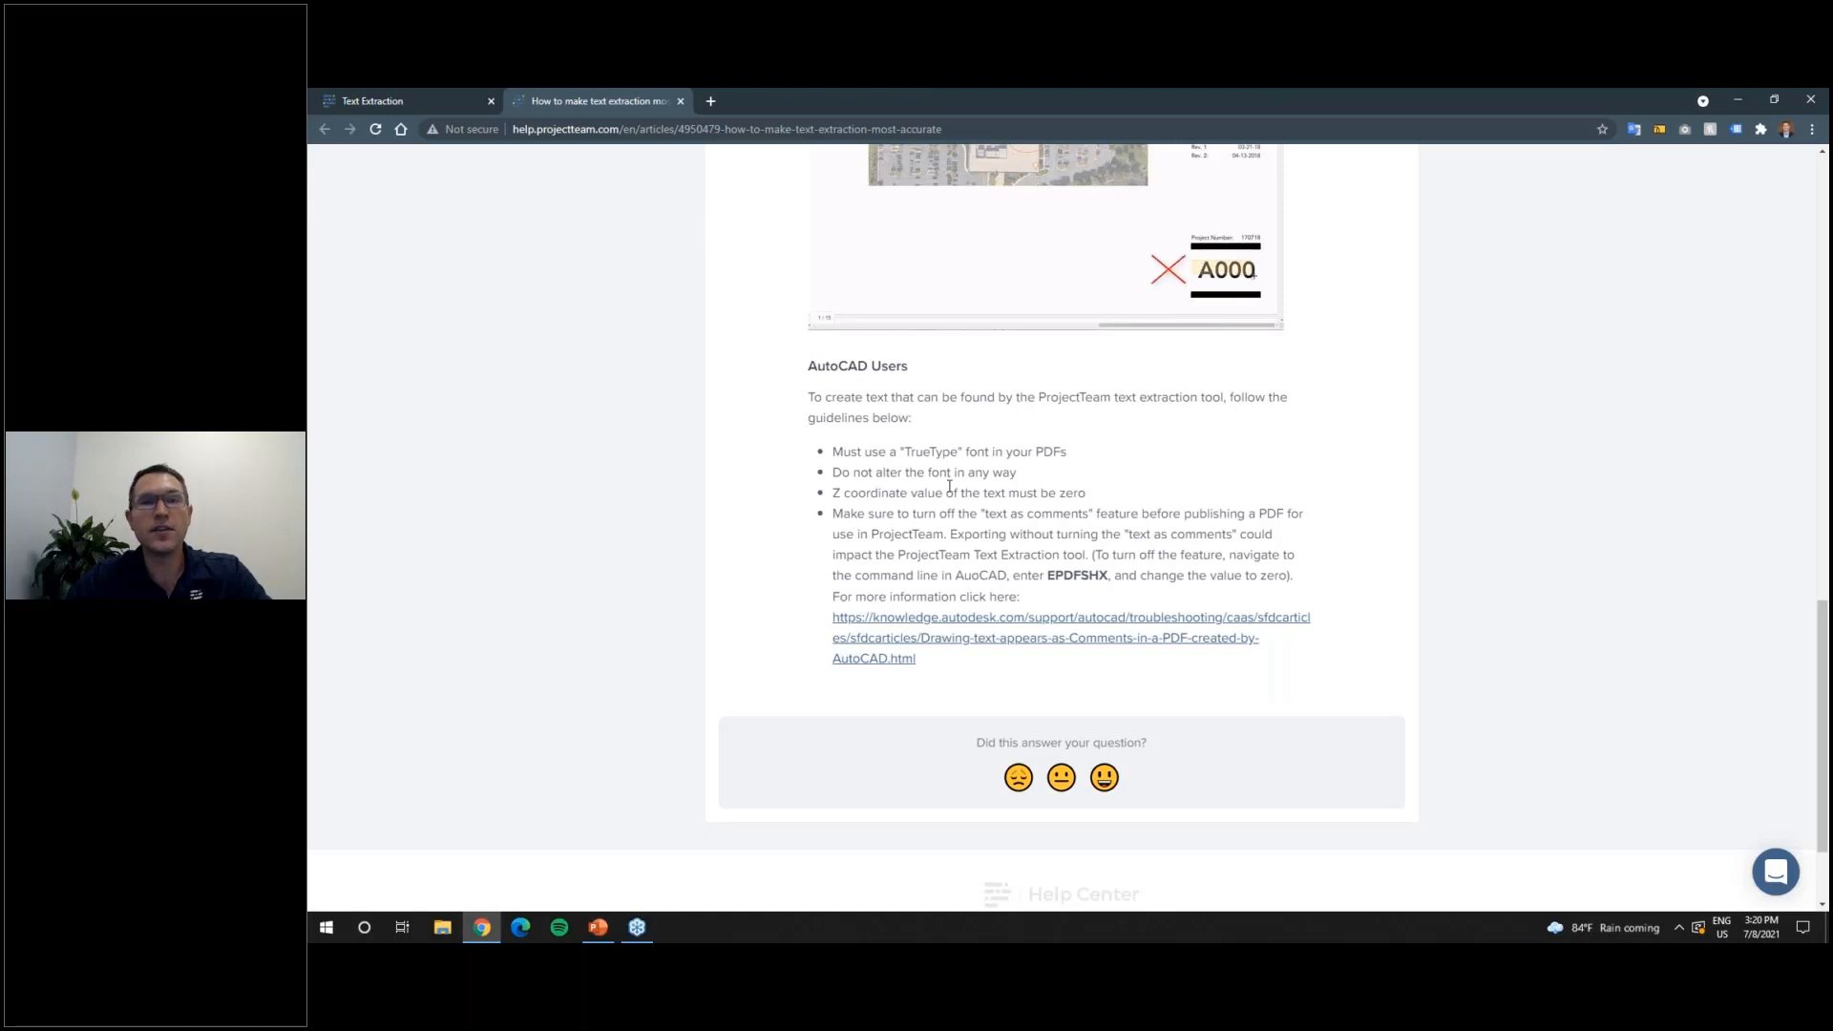
{"action": "left_click", "coordinate": [680, 101]}
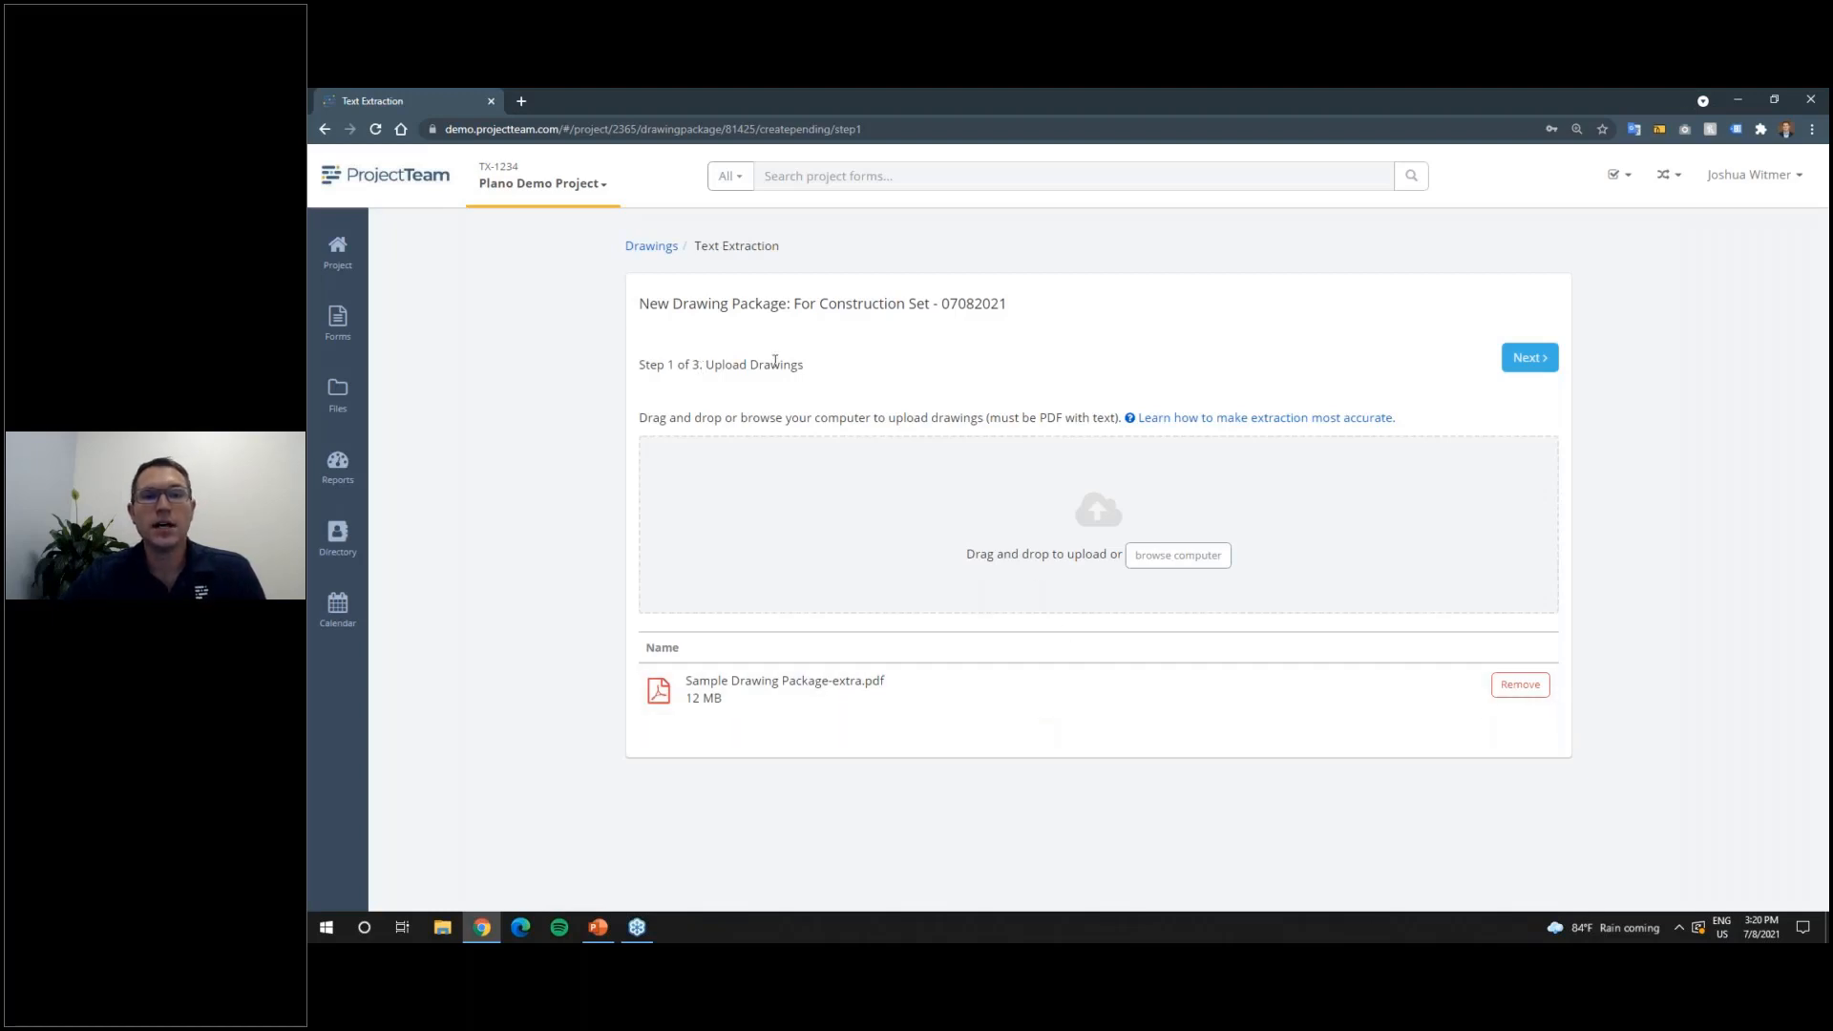
Step: Proceed to defining text extraction regions, open the uploaded drawings and examine the title block of cover sheet A000
{"action": "left_click", "coordinate": [1528, 359]}
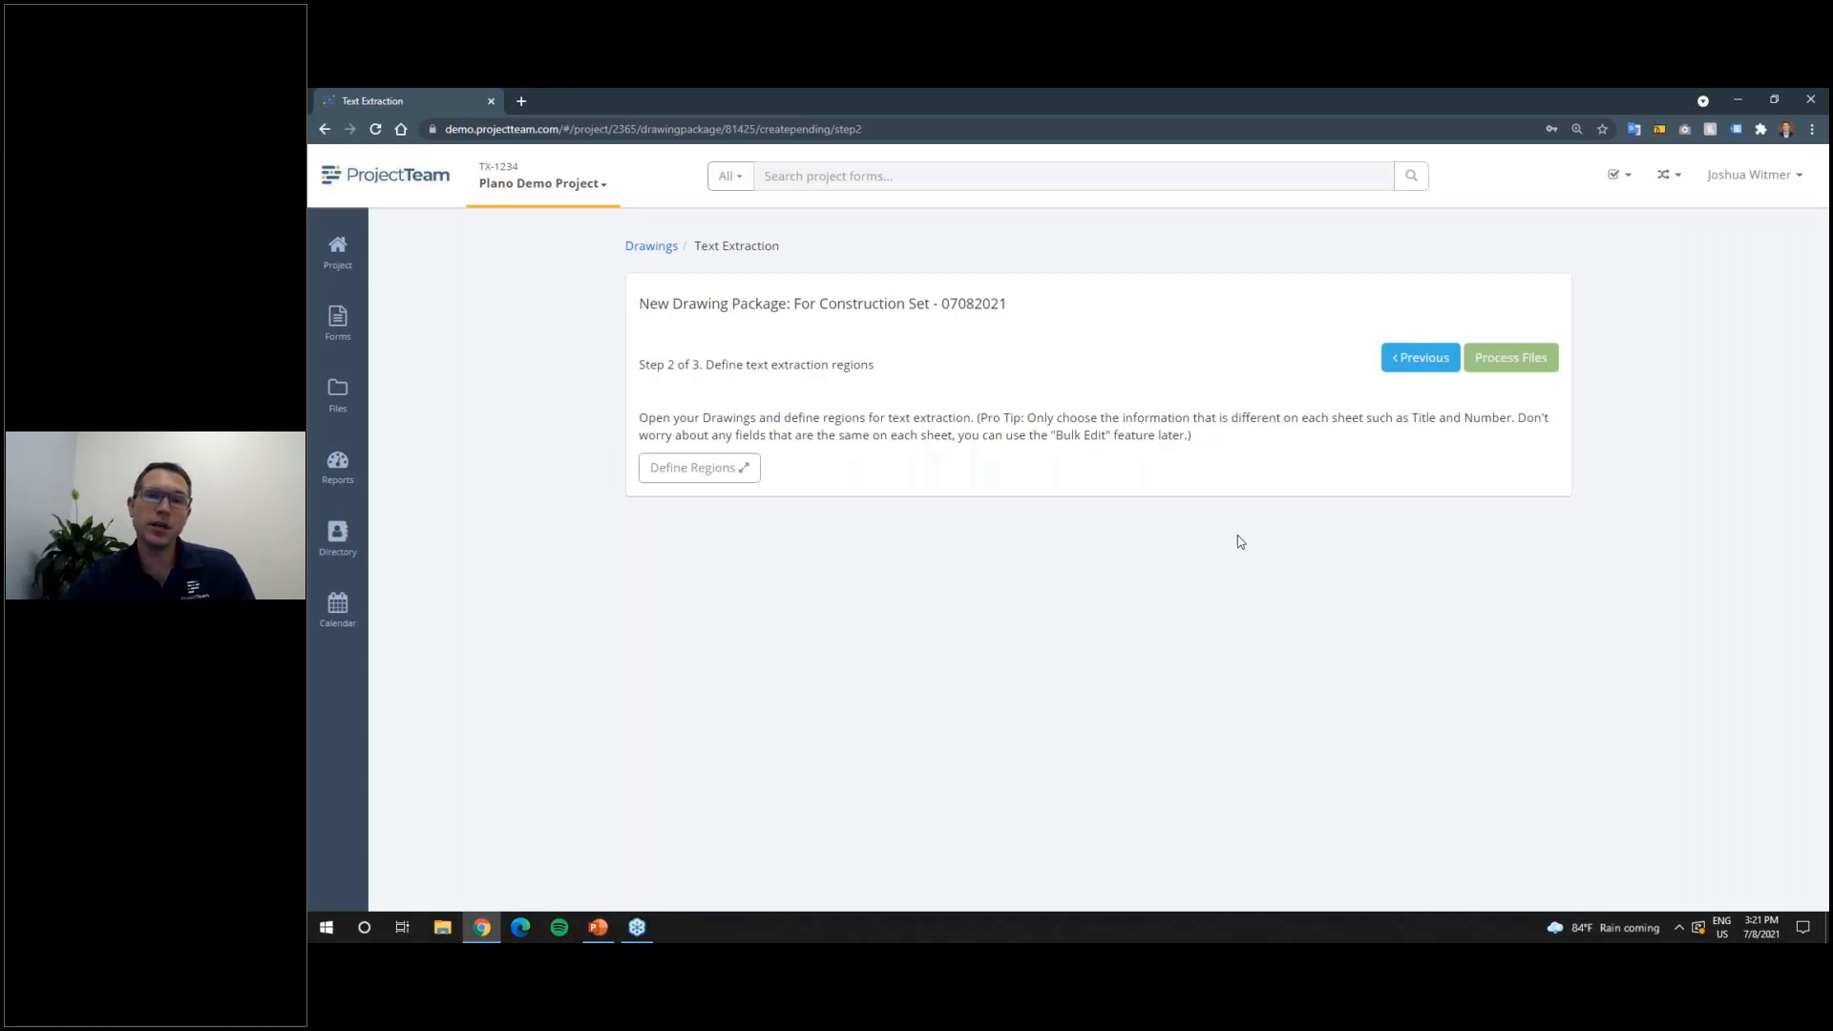
{"action": "left_click", "coordinate": [745, 483]}
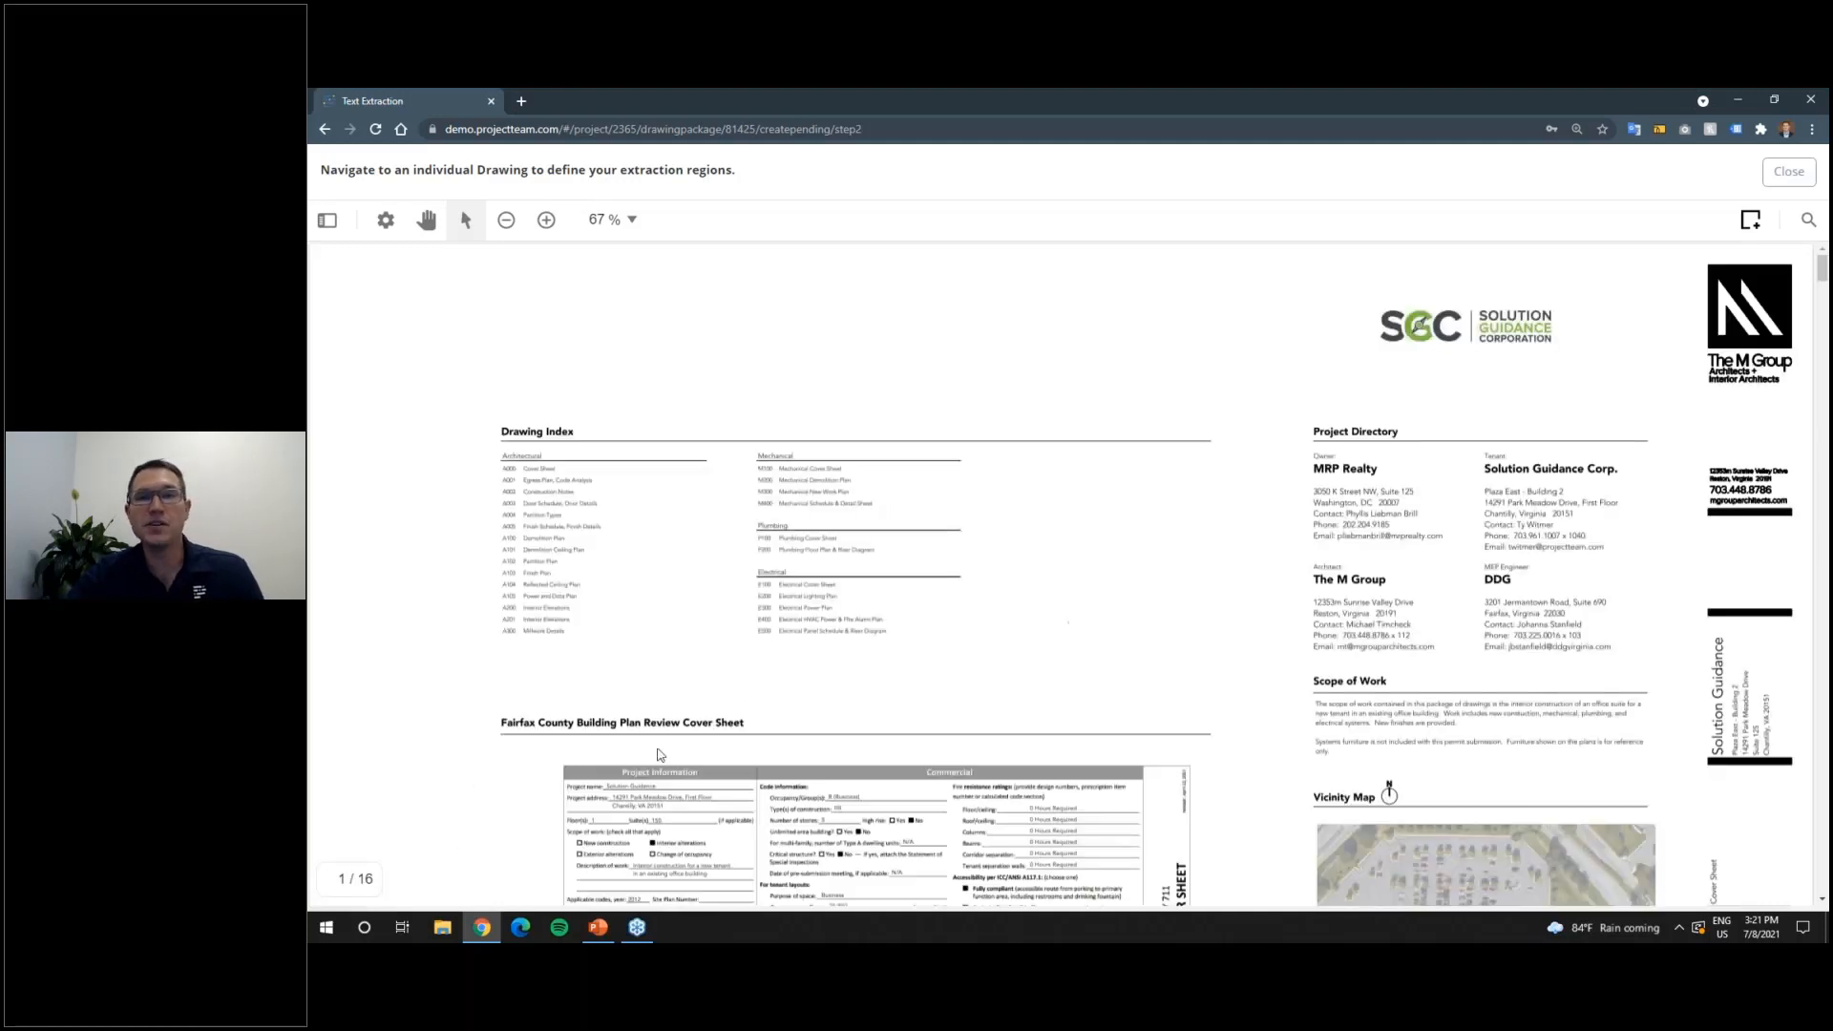
{"action": "scroll", "coordinate": [657, 754], "scroll_direction": "down", "scroll_amount": 10}
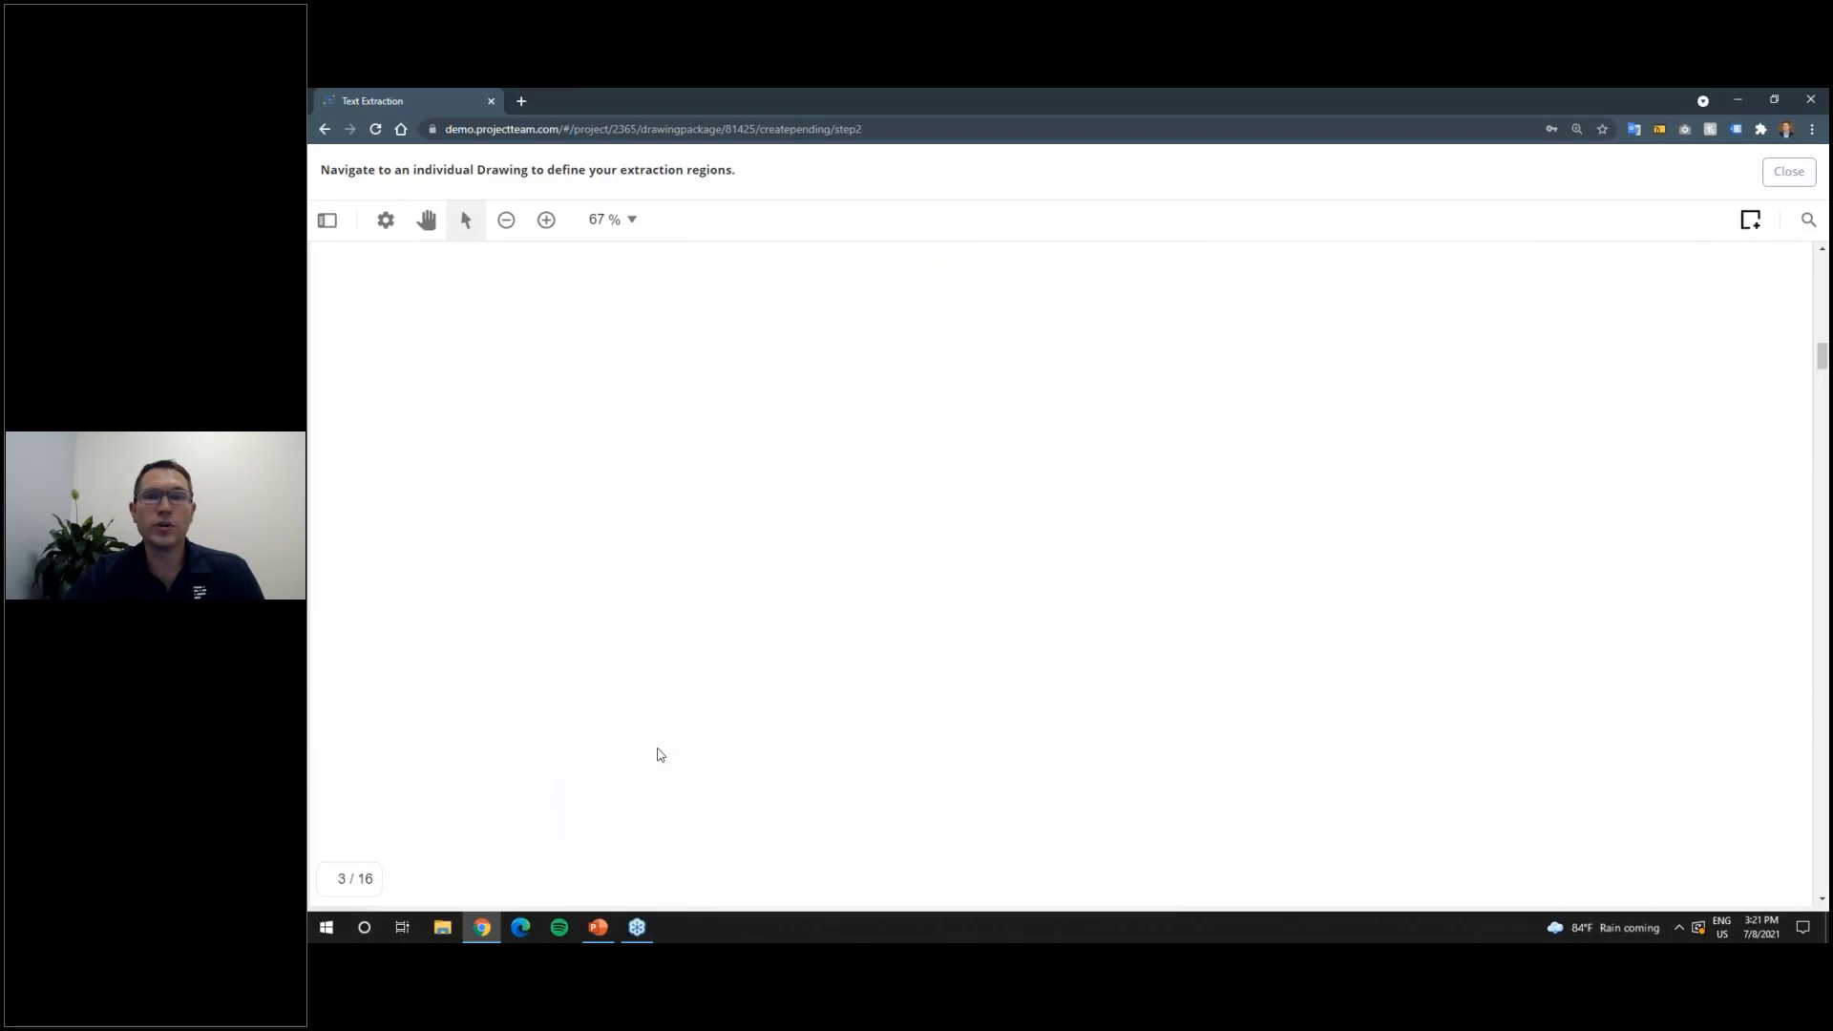
{"action": "scroll", "coordinate": [657, 754], "scroll_direction": "up", "scroll_amount": 10}
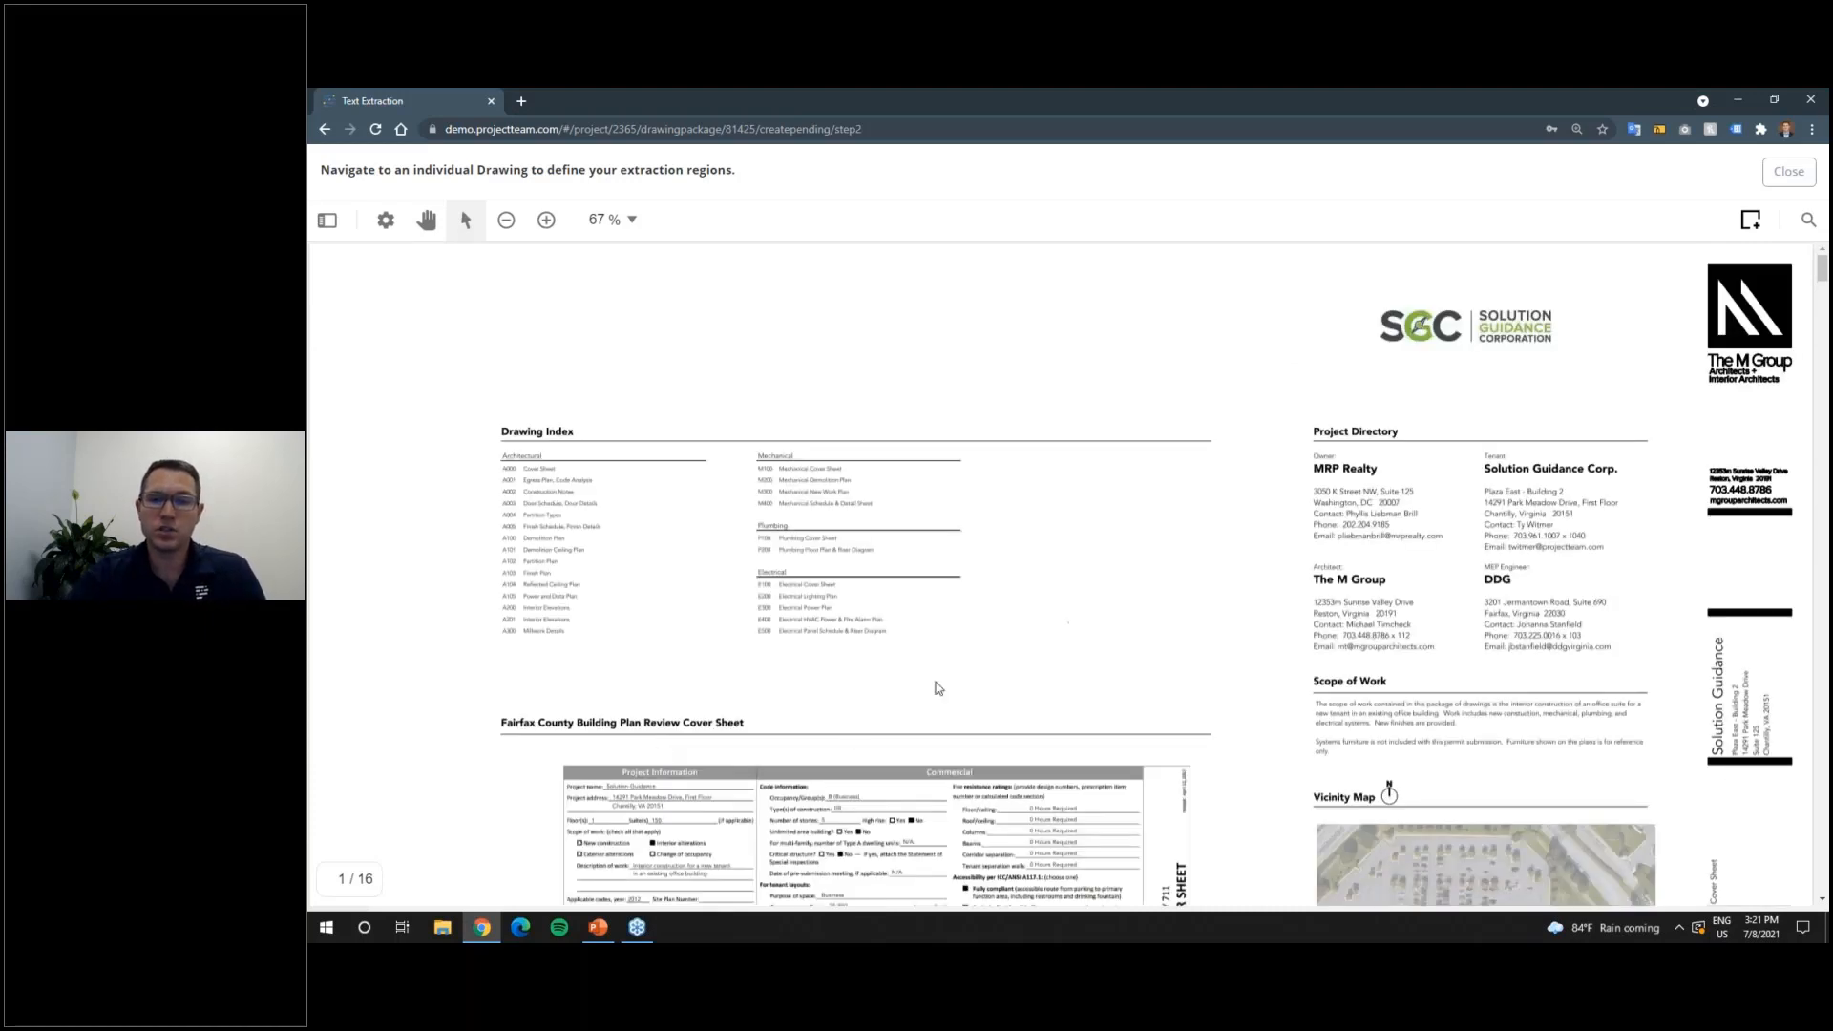
{"action": "scroll", "coordinate": [1011, 661], "scroll_direction": "down", "scroll_amount": 3}
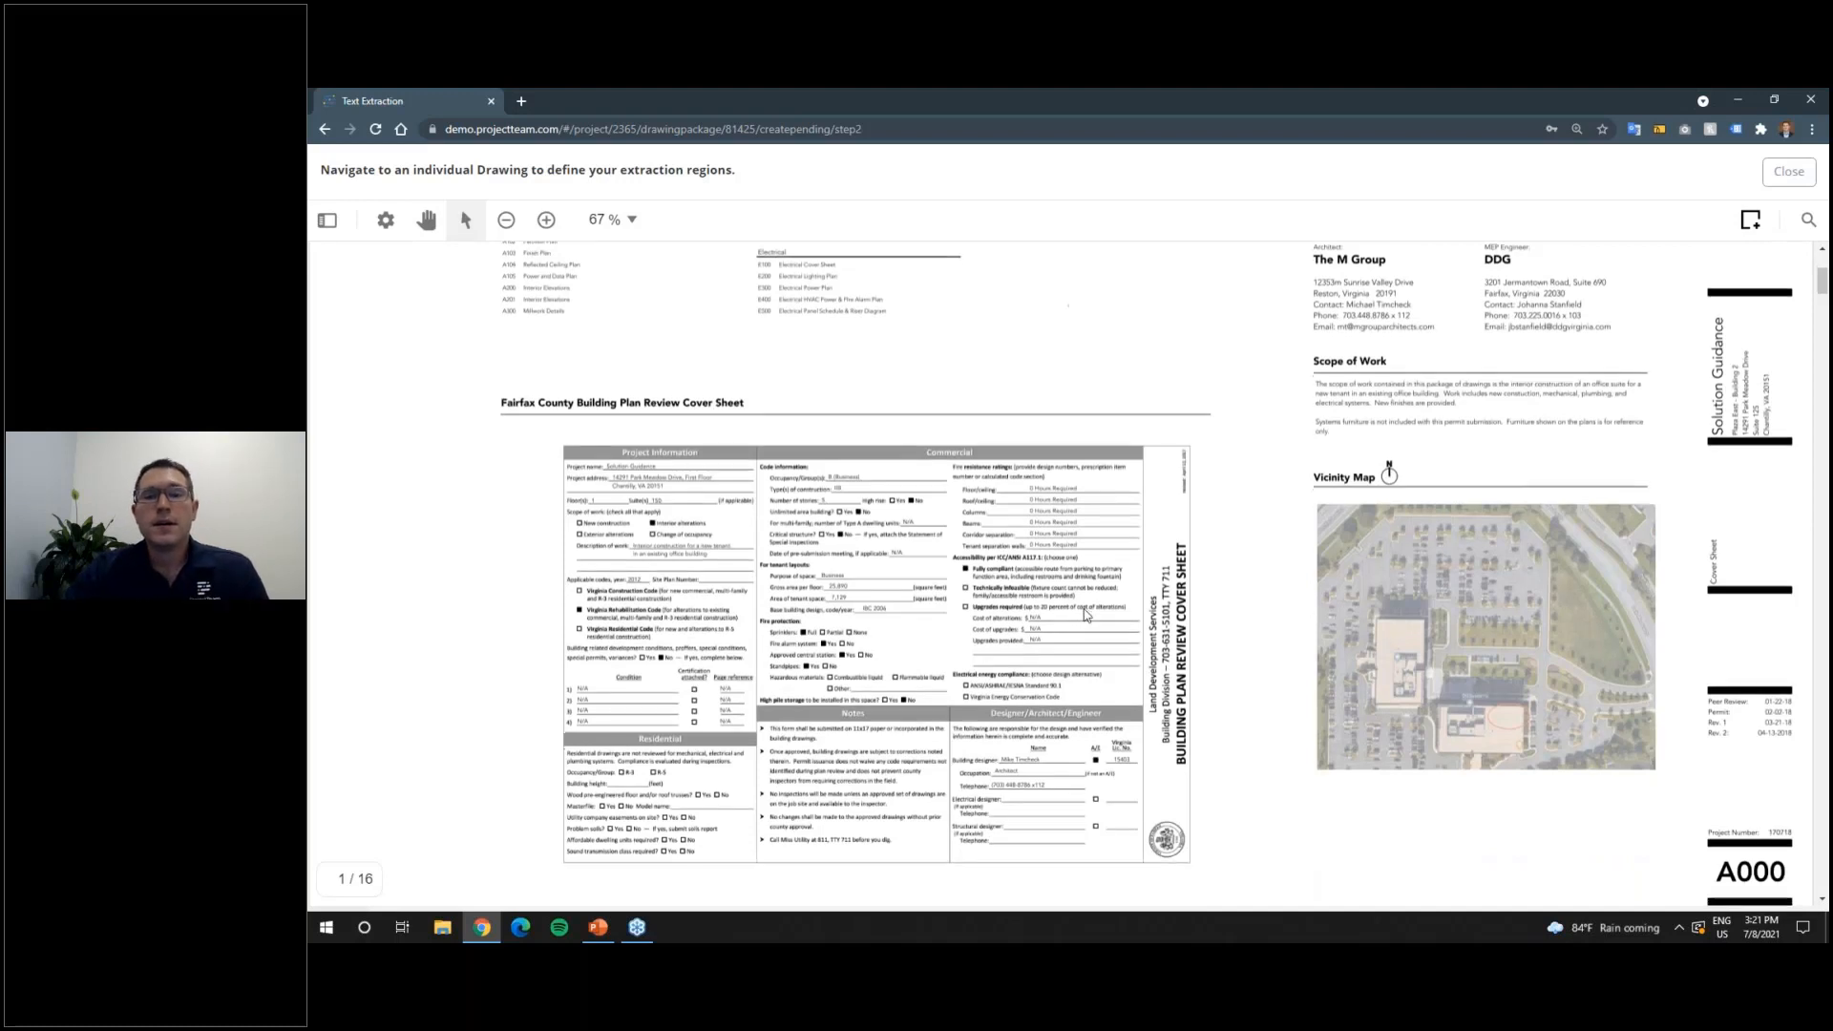
{"action": "scroll", "coordinate": [1209, 484], "scroll_direction": "down", "scroll_amount": 1}
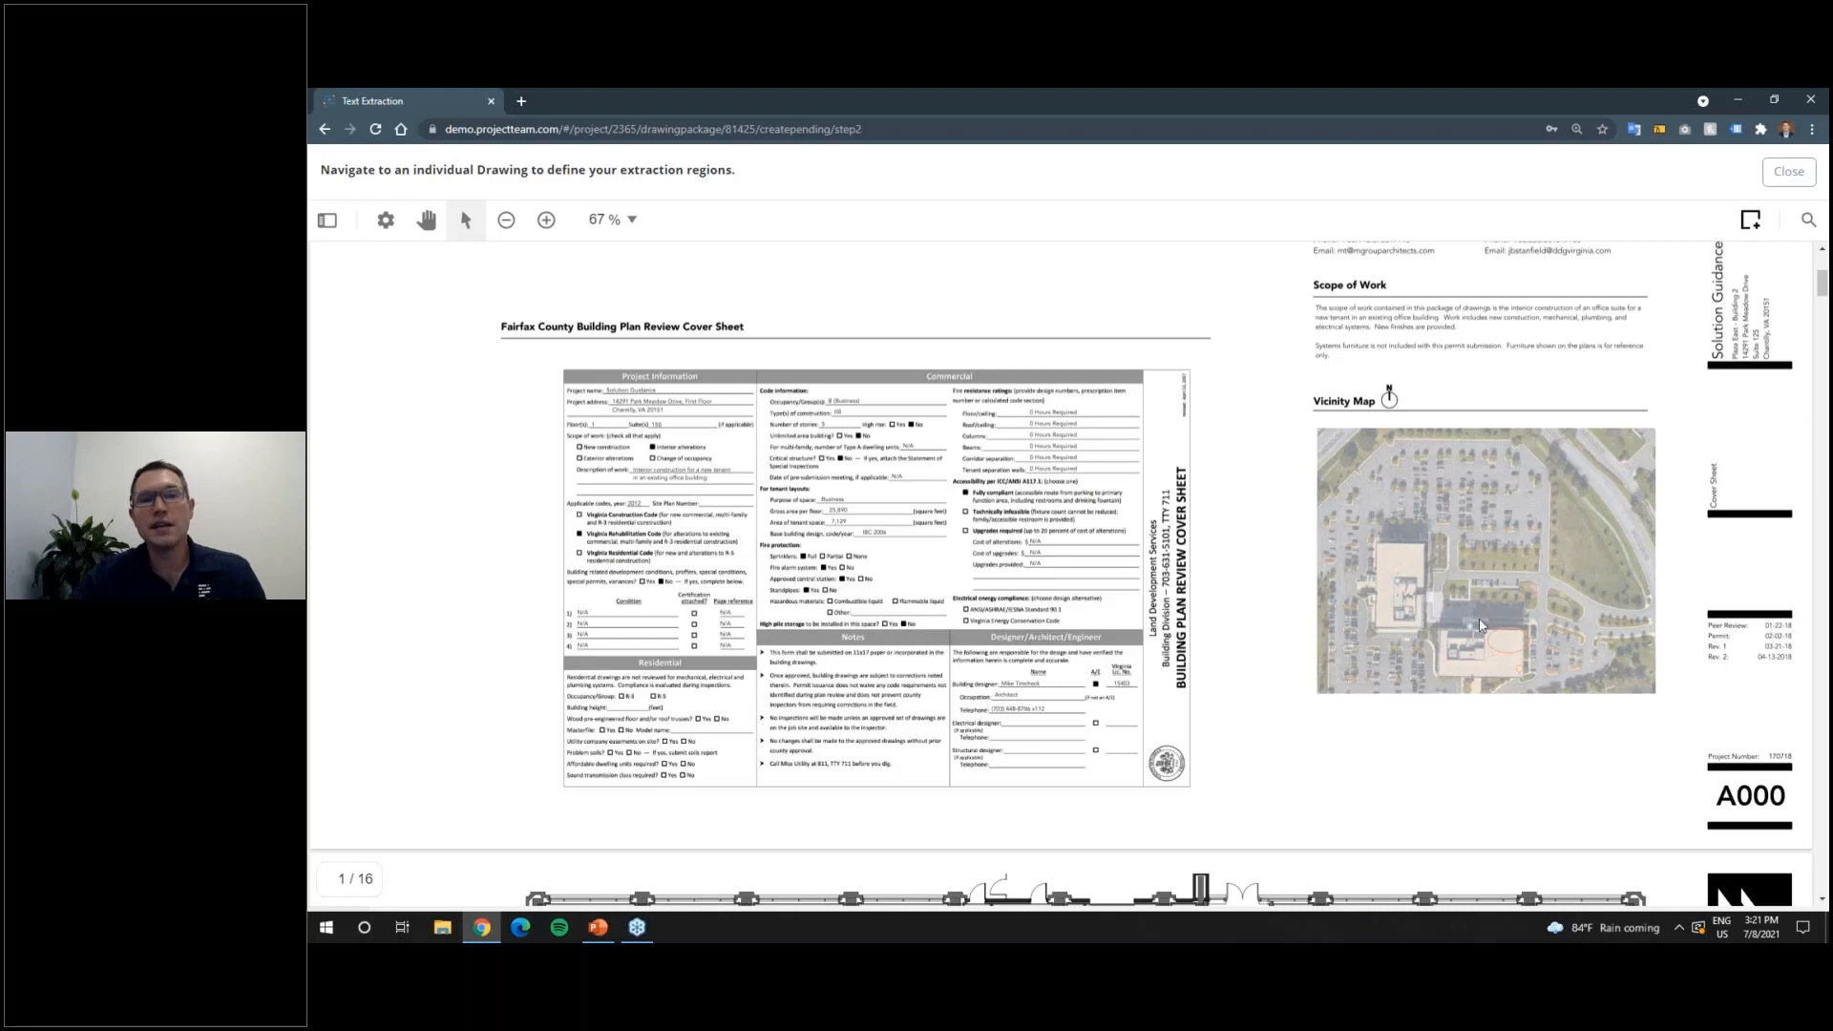
{"action": "scroll", "coordinate": [1481, 626], "scroll_direction": "up", "scroll_amount": 4}
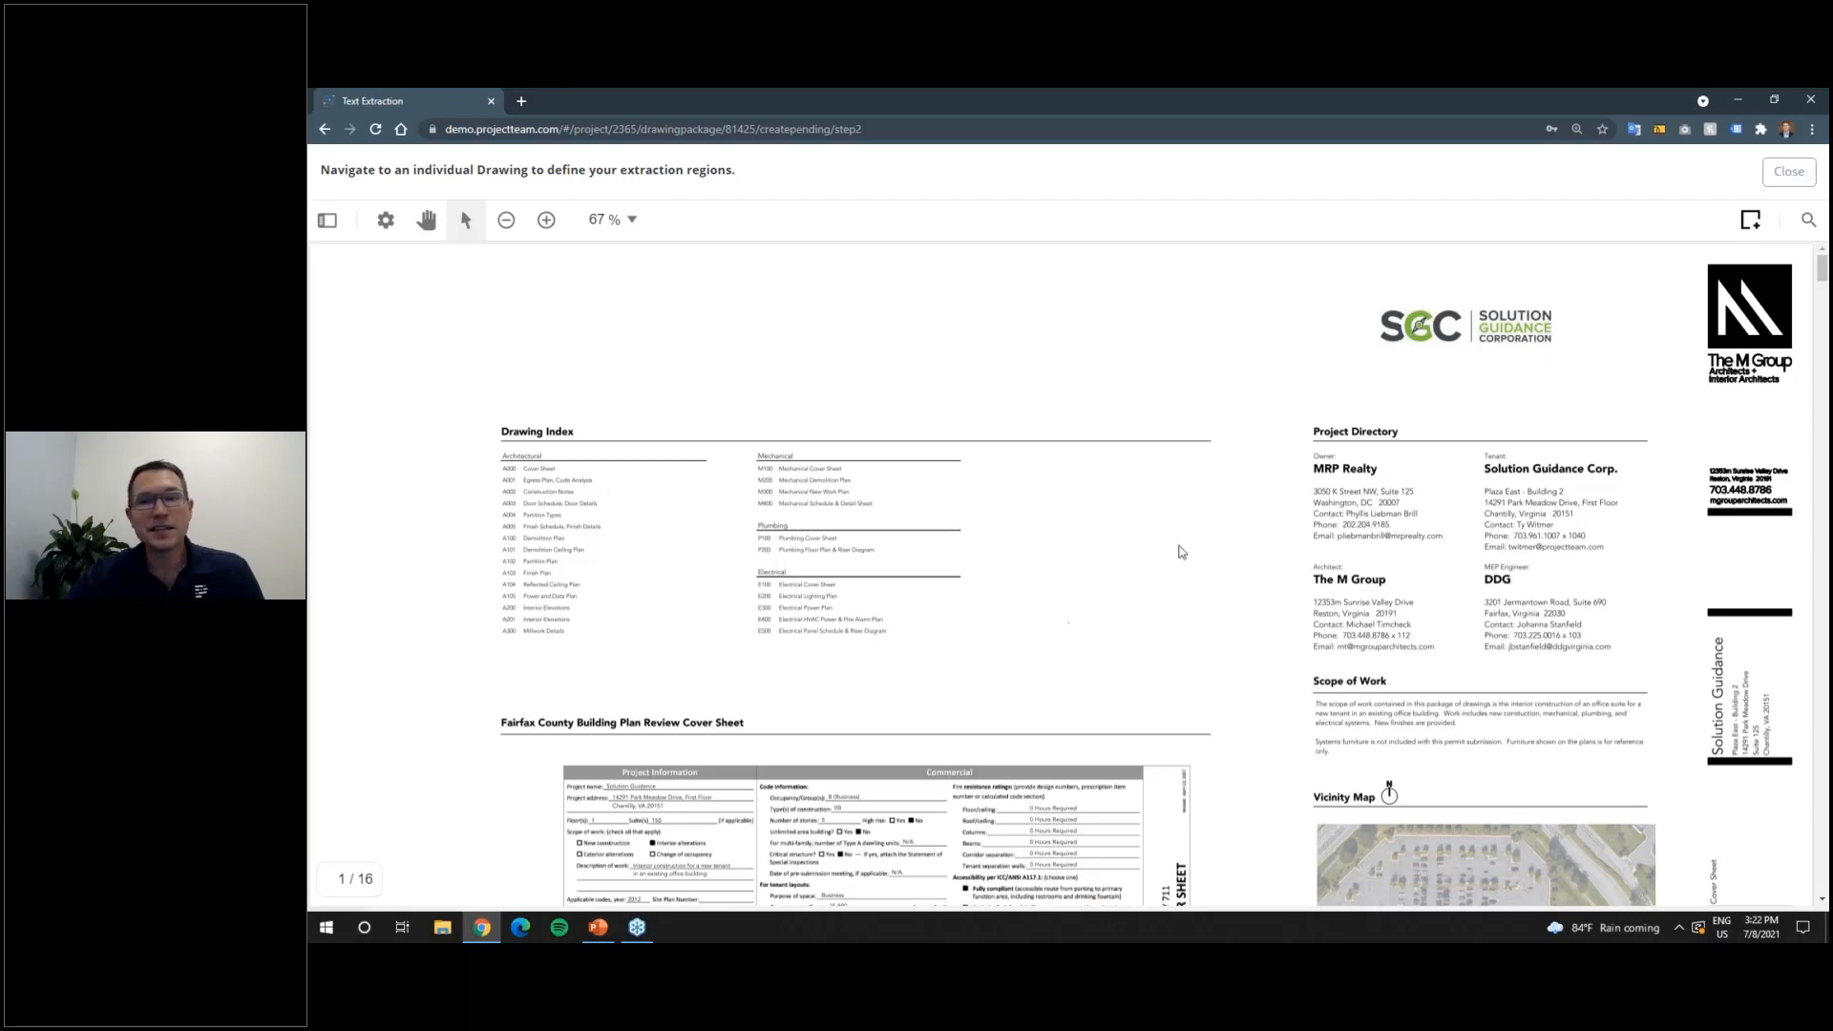
{"action": "scroll", "coordinate": [1182, 551], "scroll_direction": "down", "scroll_amount": 3}
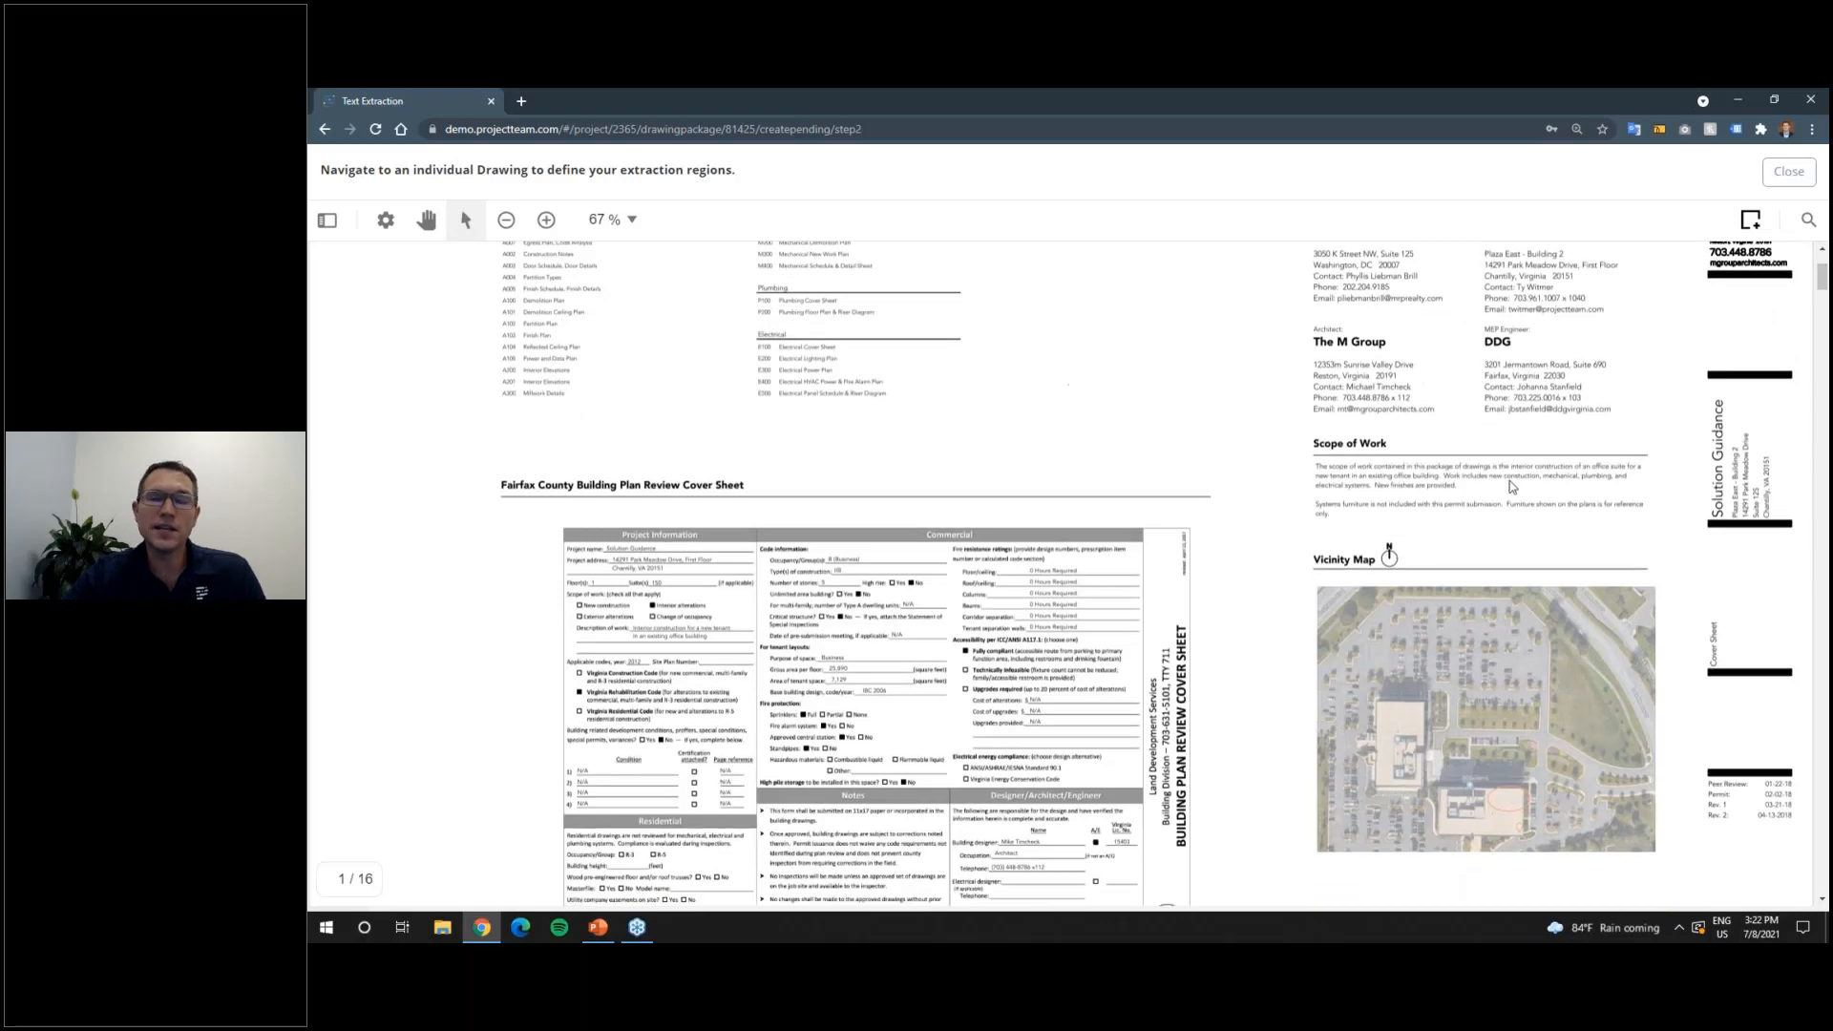
{"action": "scroll", "coordinate": [1512, 485], "scroll_direction": "down", "scroll_amount": 2}
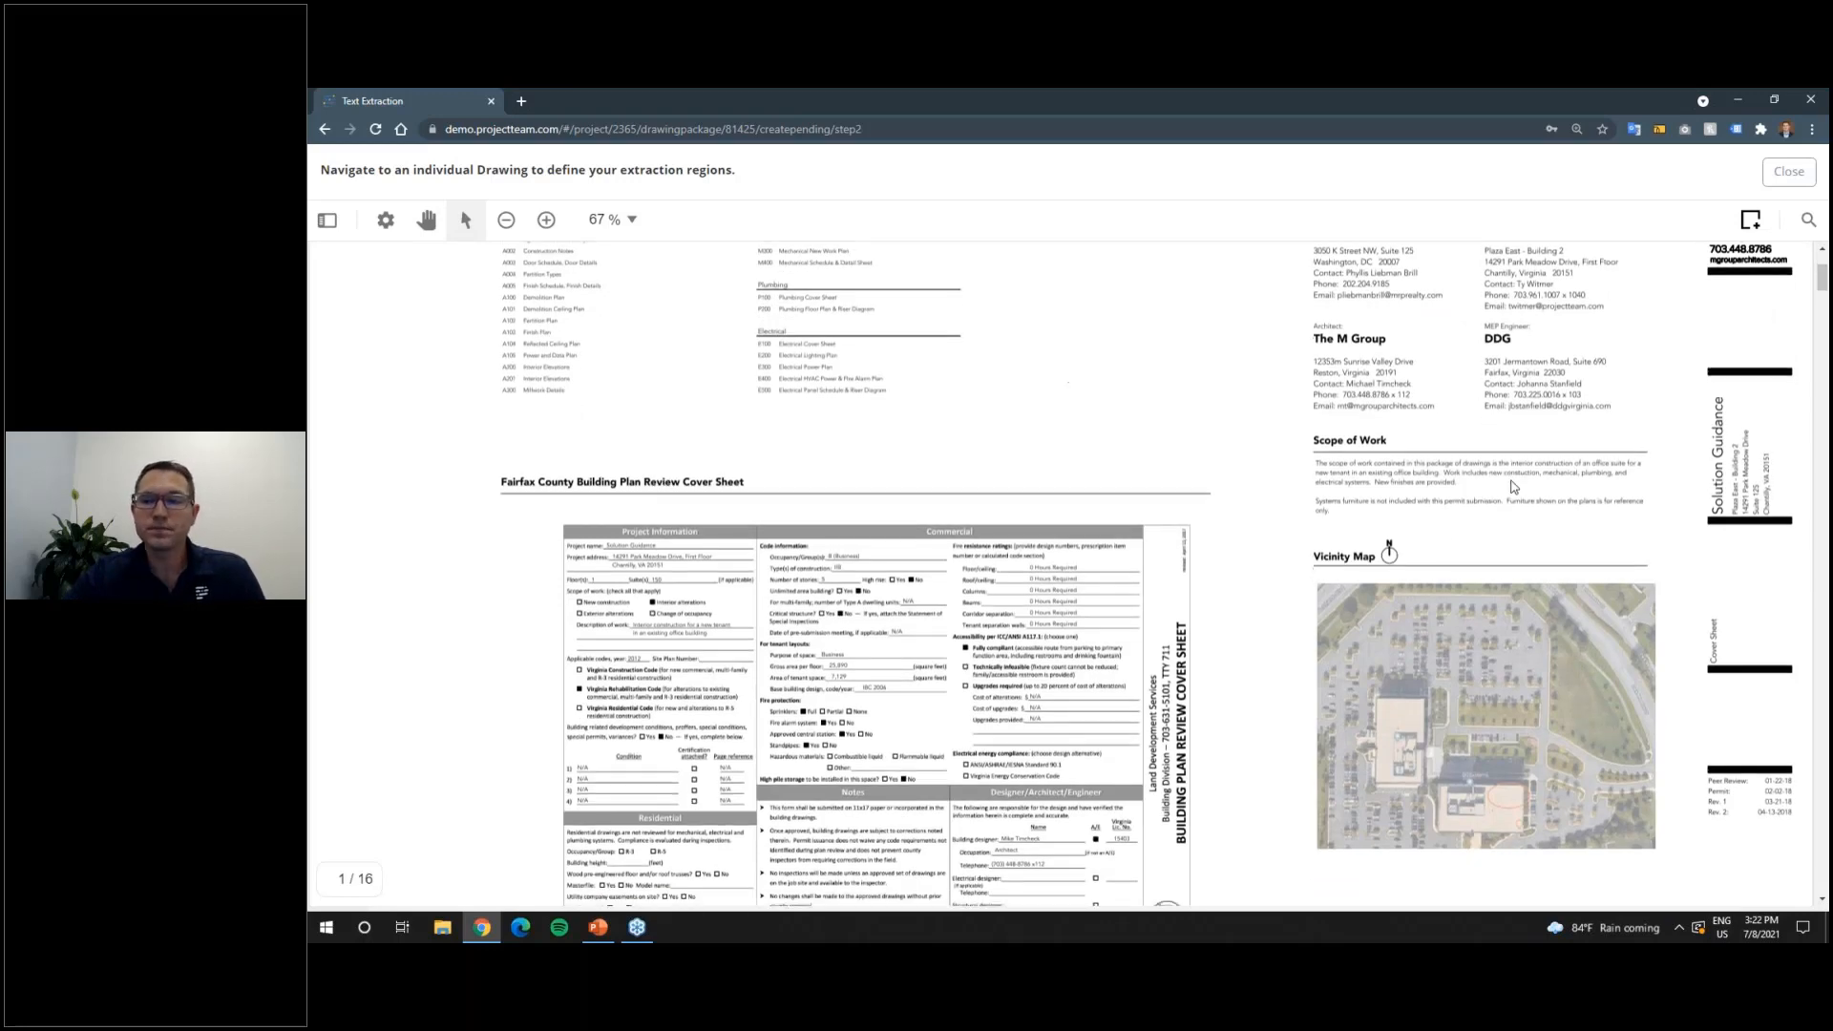
{"action": "scroll", "coordinate": [1512, 485], "scroll_direction": "down", "scroll_amount": 1}
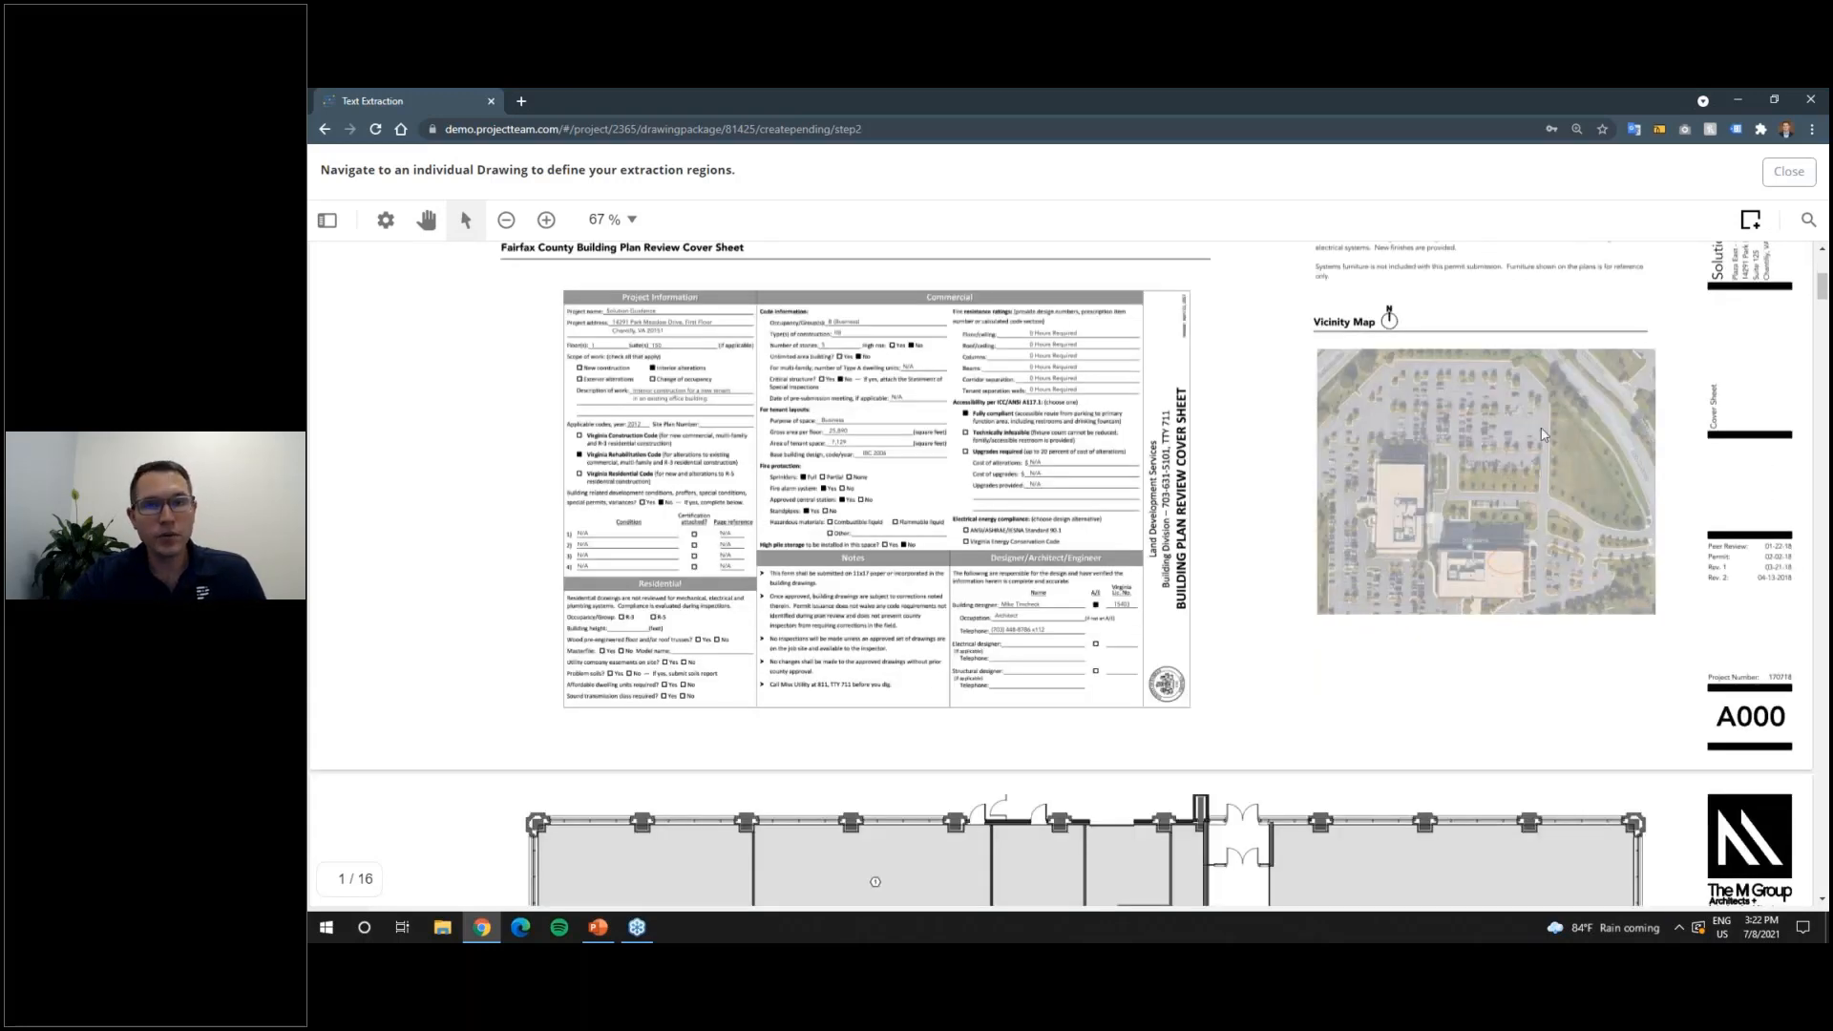
Step: Magnify cover sheet A000 to 125% around the title block's drawing number and activate the extraction region tool
{"action": "left_click", "coordinate": [1753, 223]}
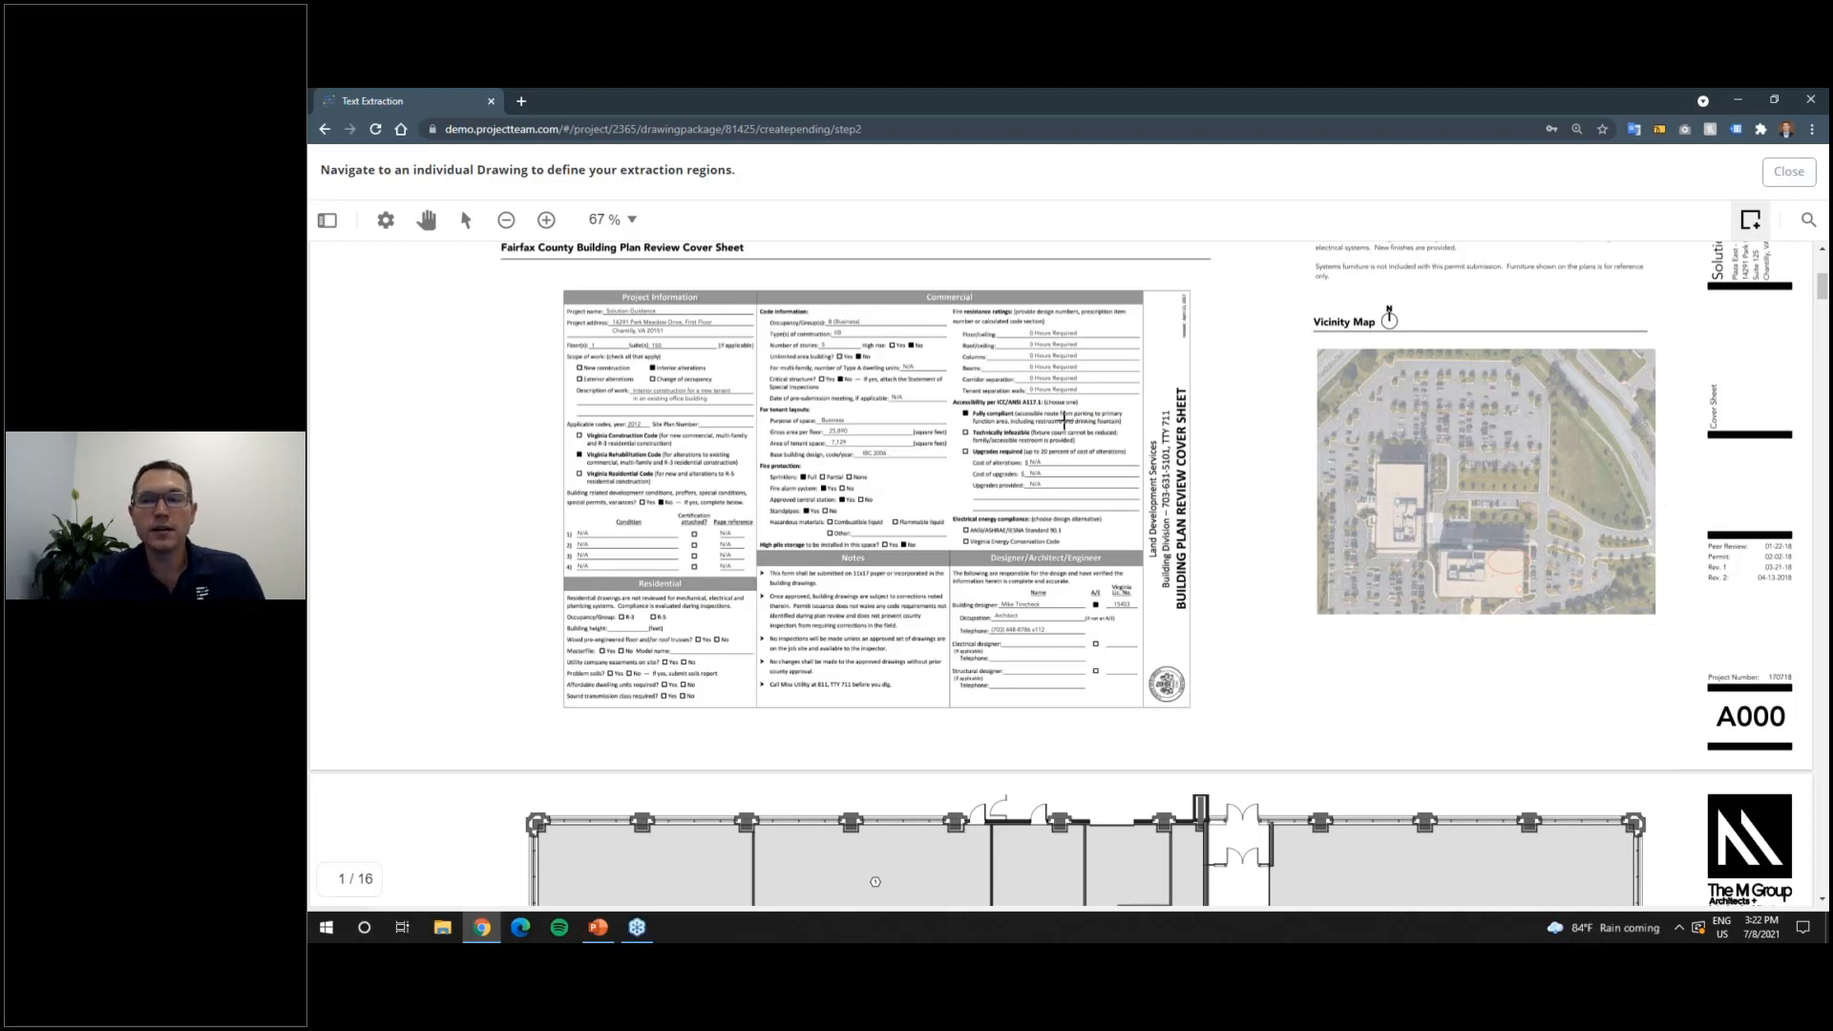
{"action": "left_click", "coordinate": [614, 219]}
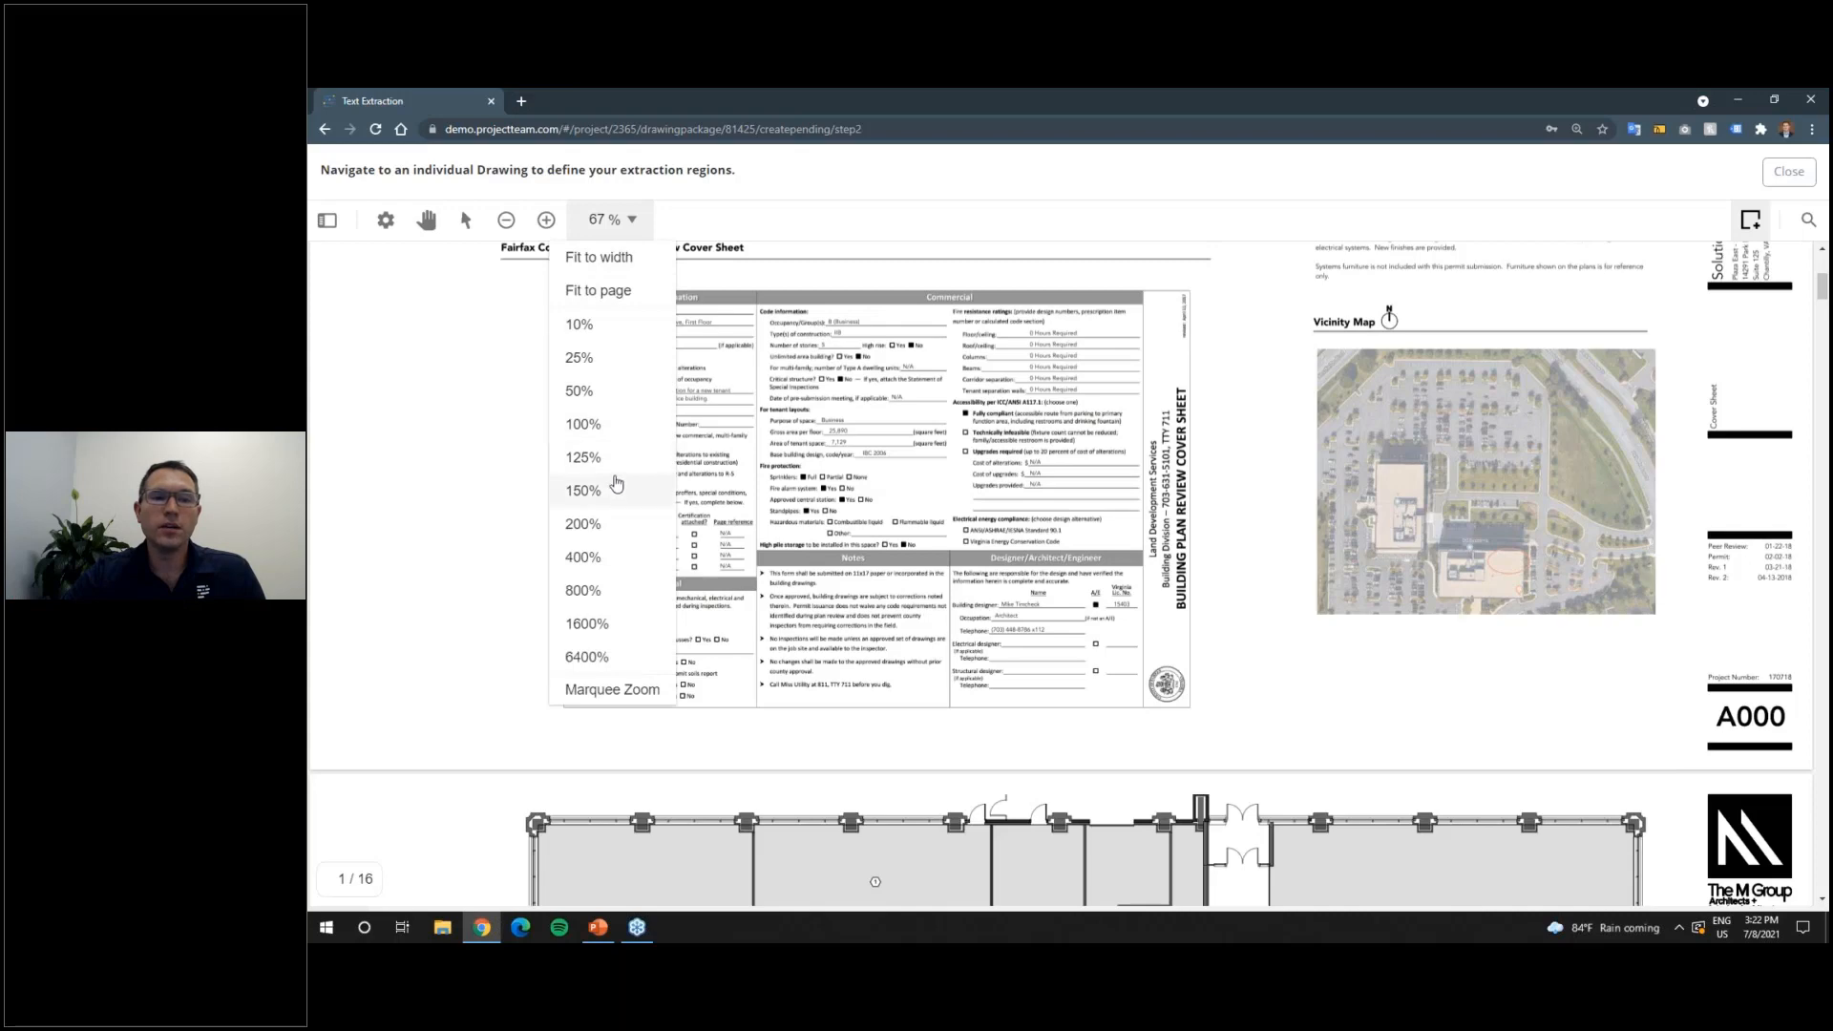
{"action": "left_click", "coordinate": [612, 460]}
{"action": "right_click", "coordinate": [1133, 481]}
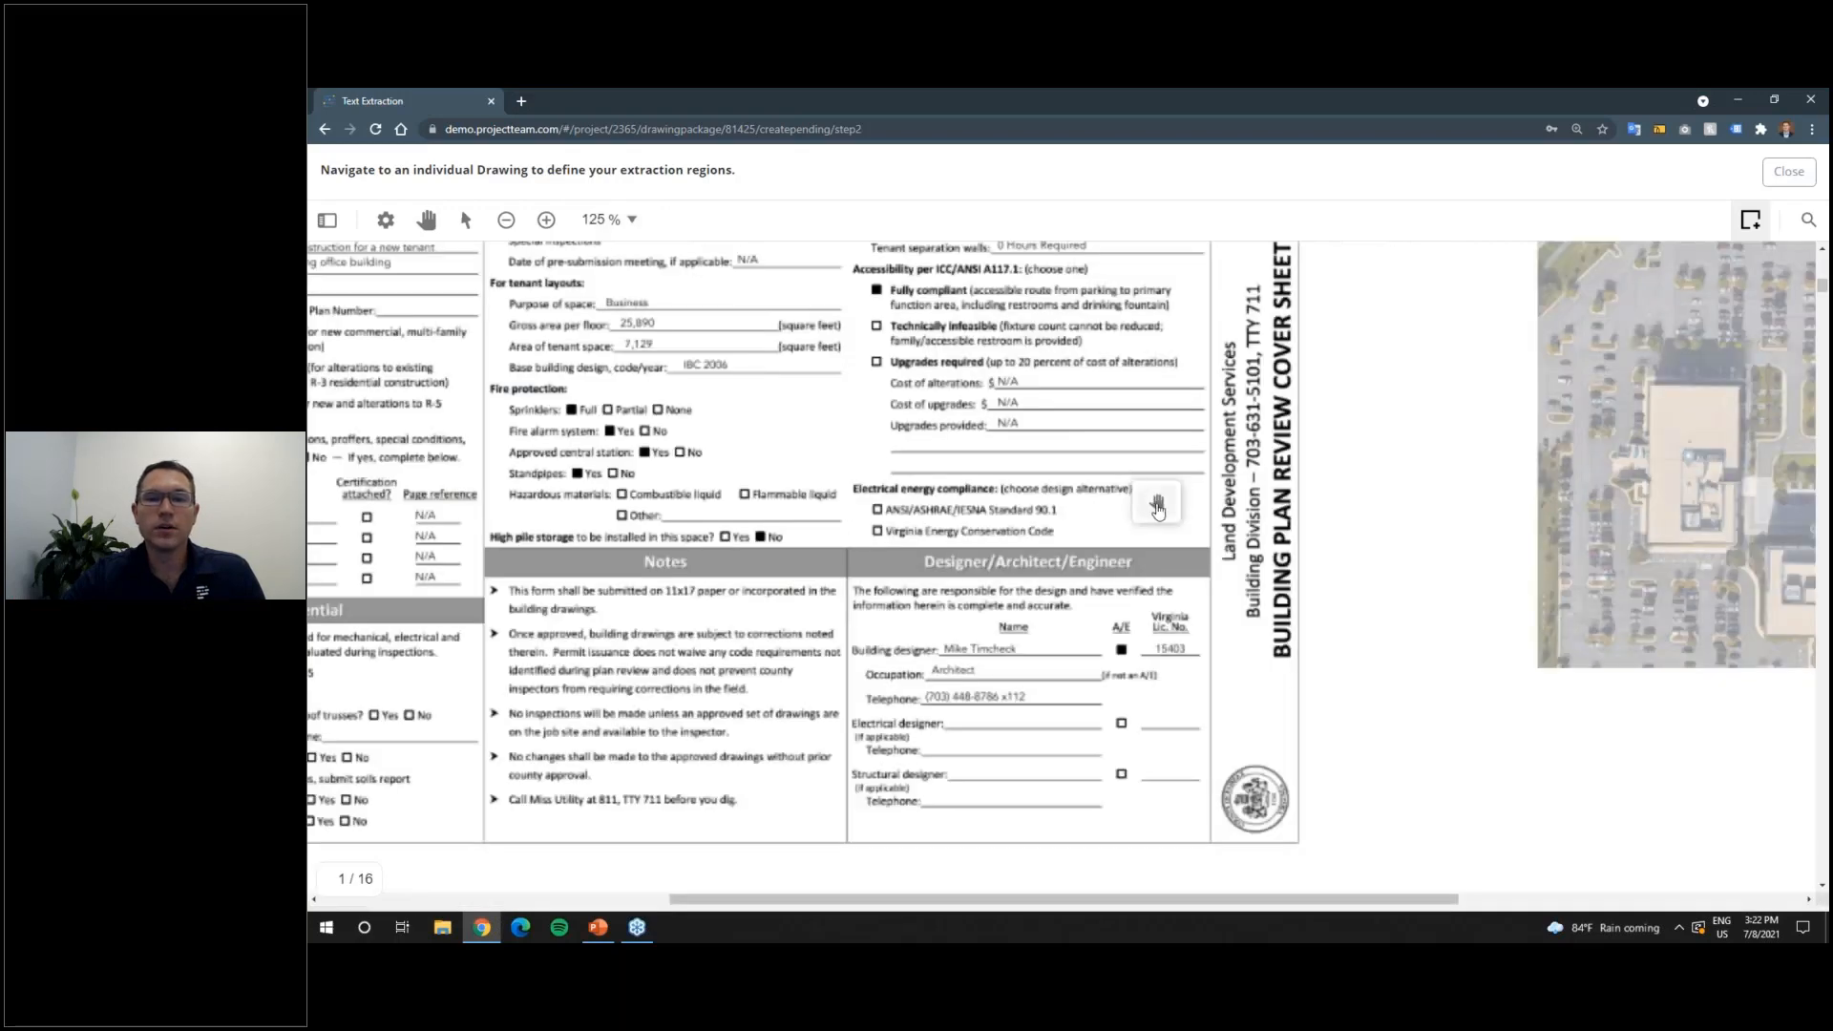
{"action": "left_click", "coordinate": [1157, 503]}
{"action": "left_click_drag", "start_coordinate": [1478, 556], "coordinate": [849, 378]}
{"action": "left_click_drag", "start_coordinate": [1440, 532], "coordinate": [1182, 520]}
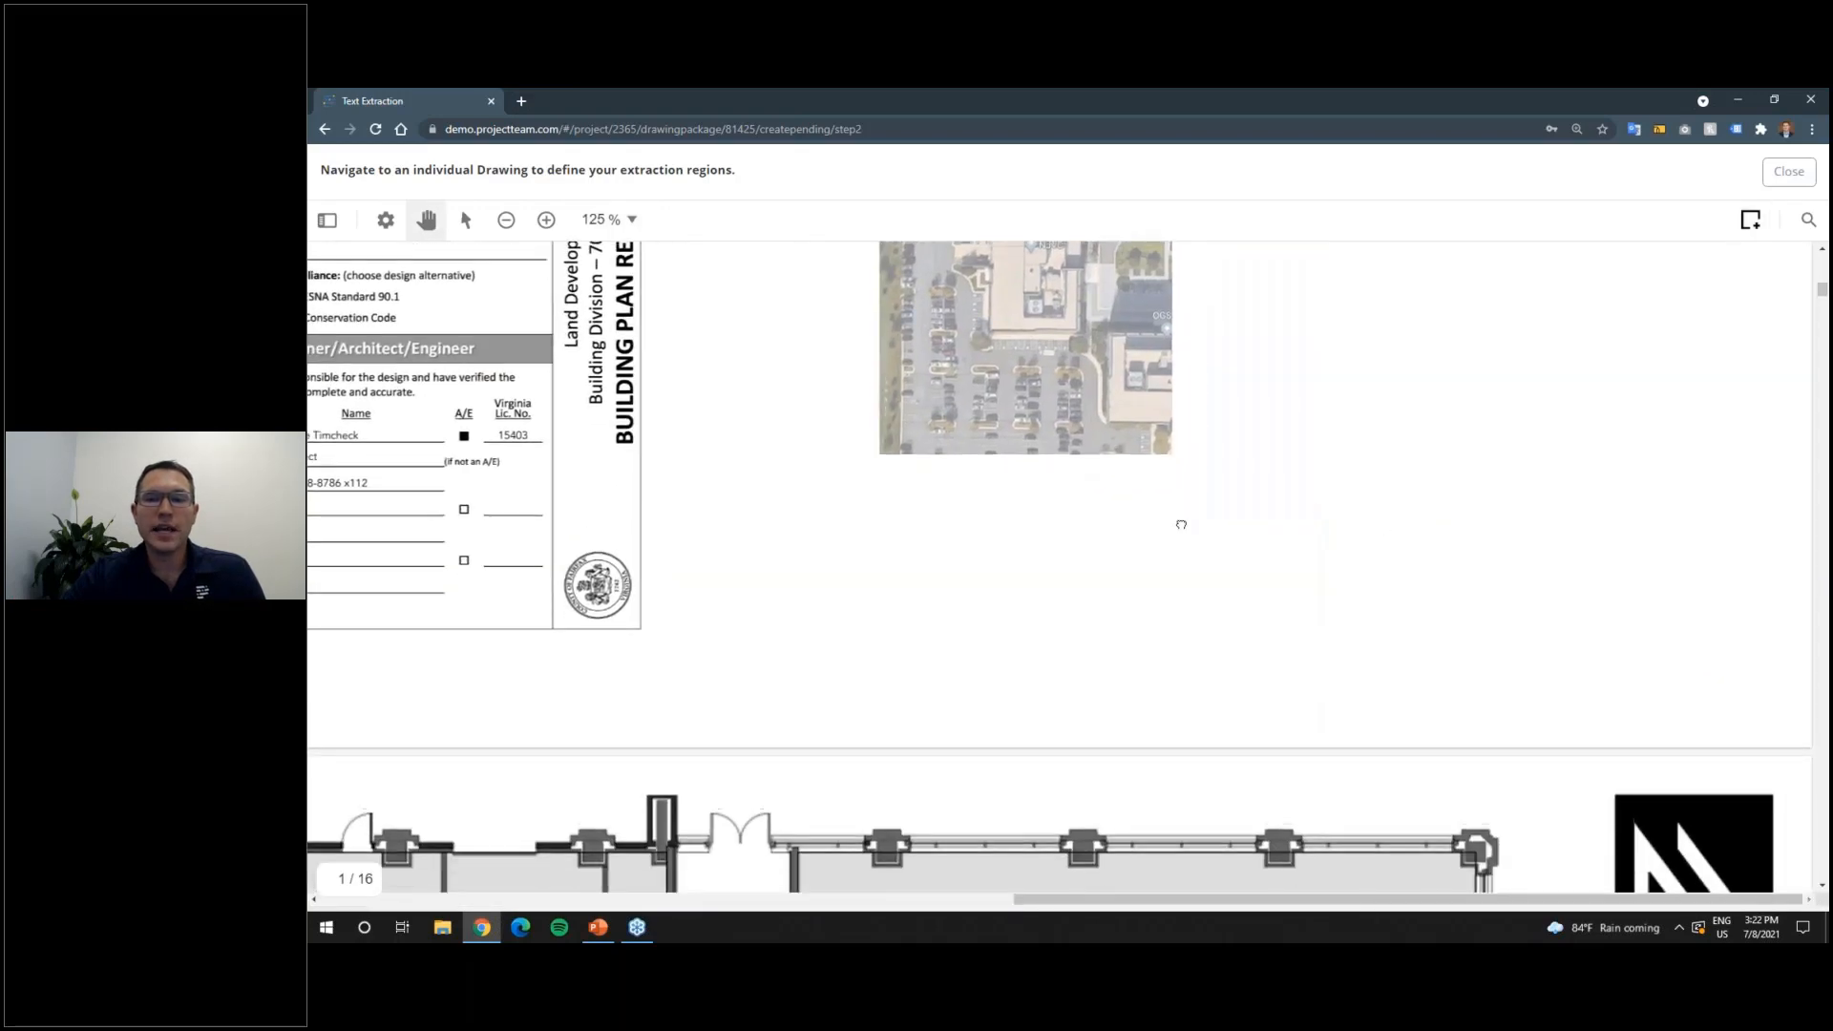
{"action": "left_click_drag", "start_coordinate": [1428, 501], "coordinate": [1410, 542]}
{"action": "right_click", "coordinate": [1273, 515]}
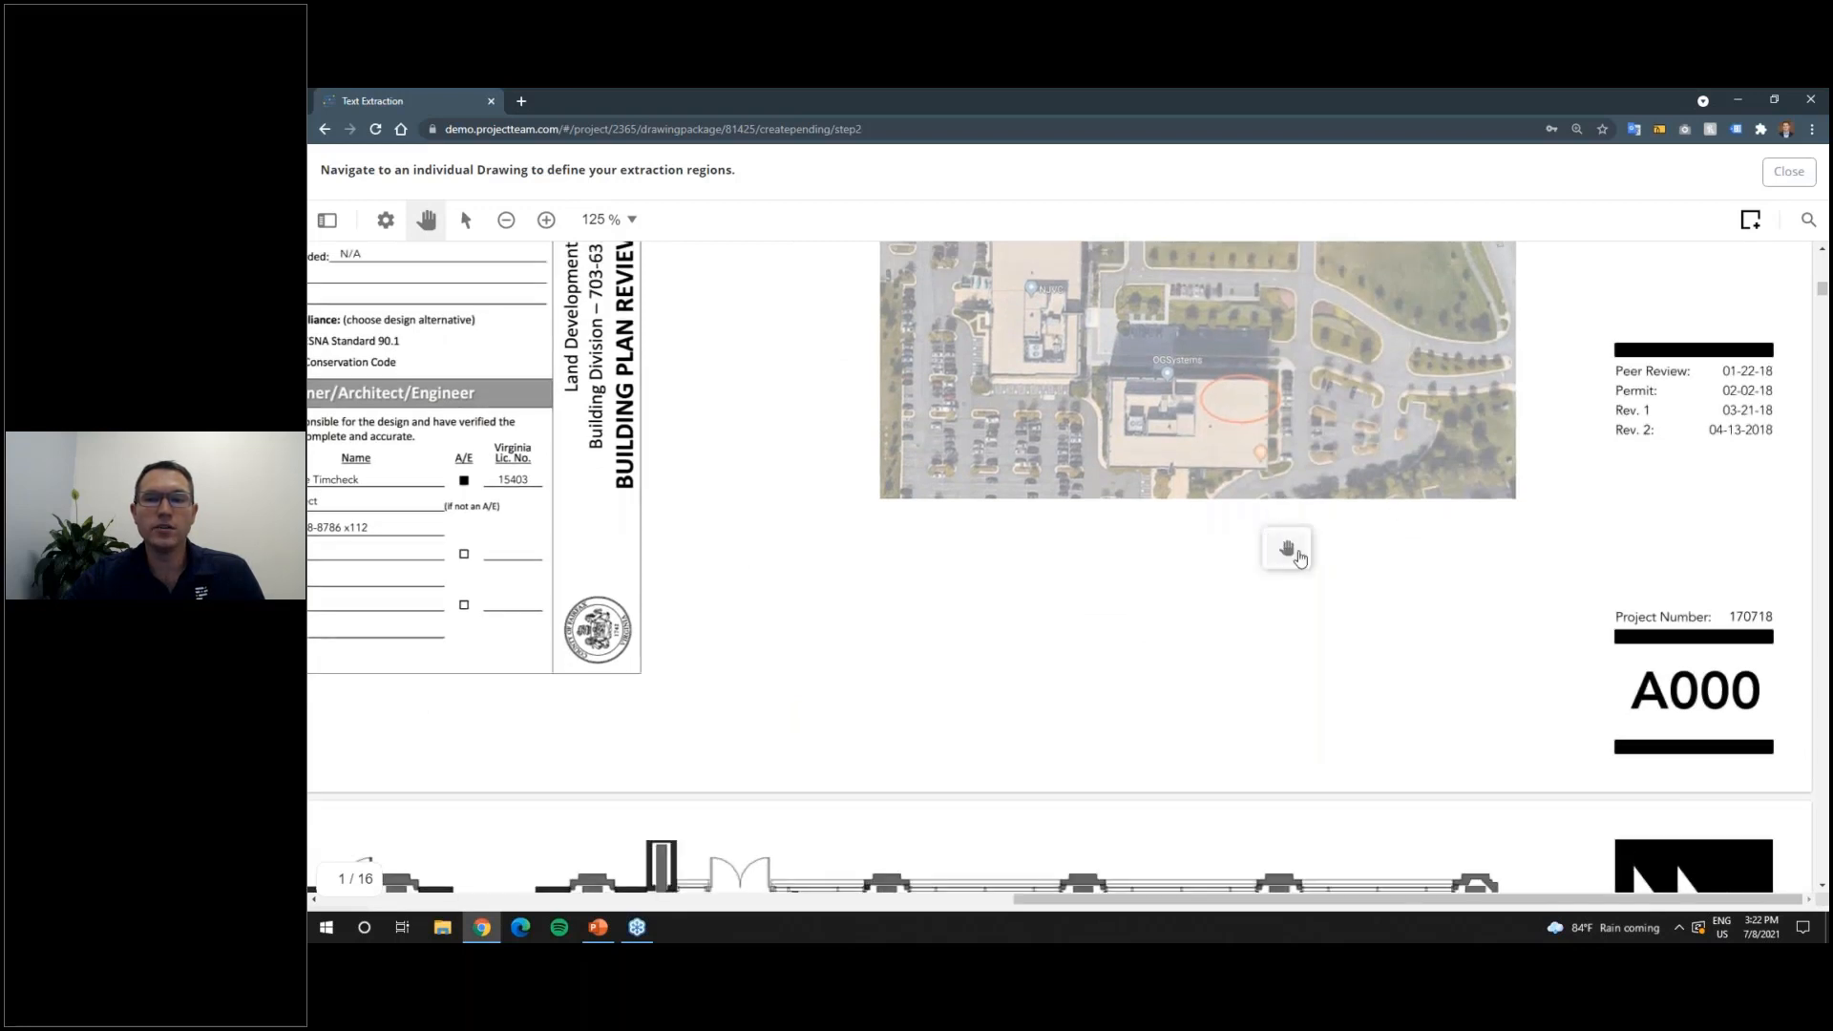
{"action": "left_click", "coordinate": [1296, 532]}
{"action": "left_click", "coordinate": [1750, 236]}
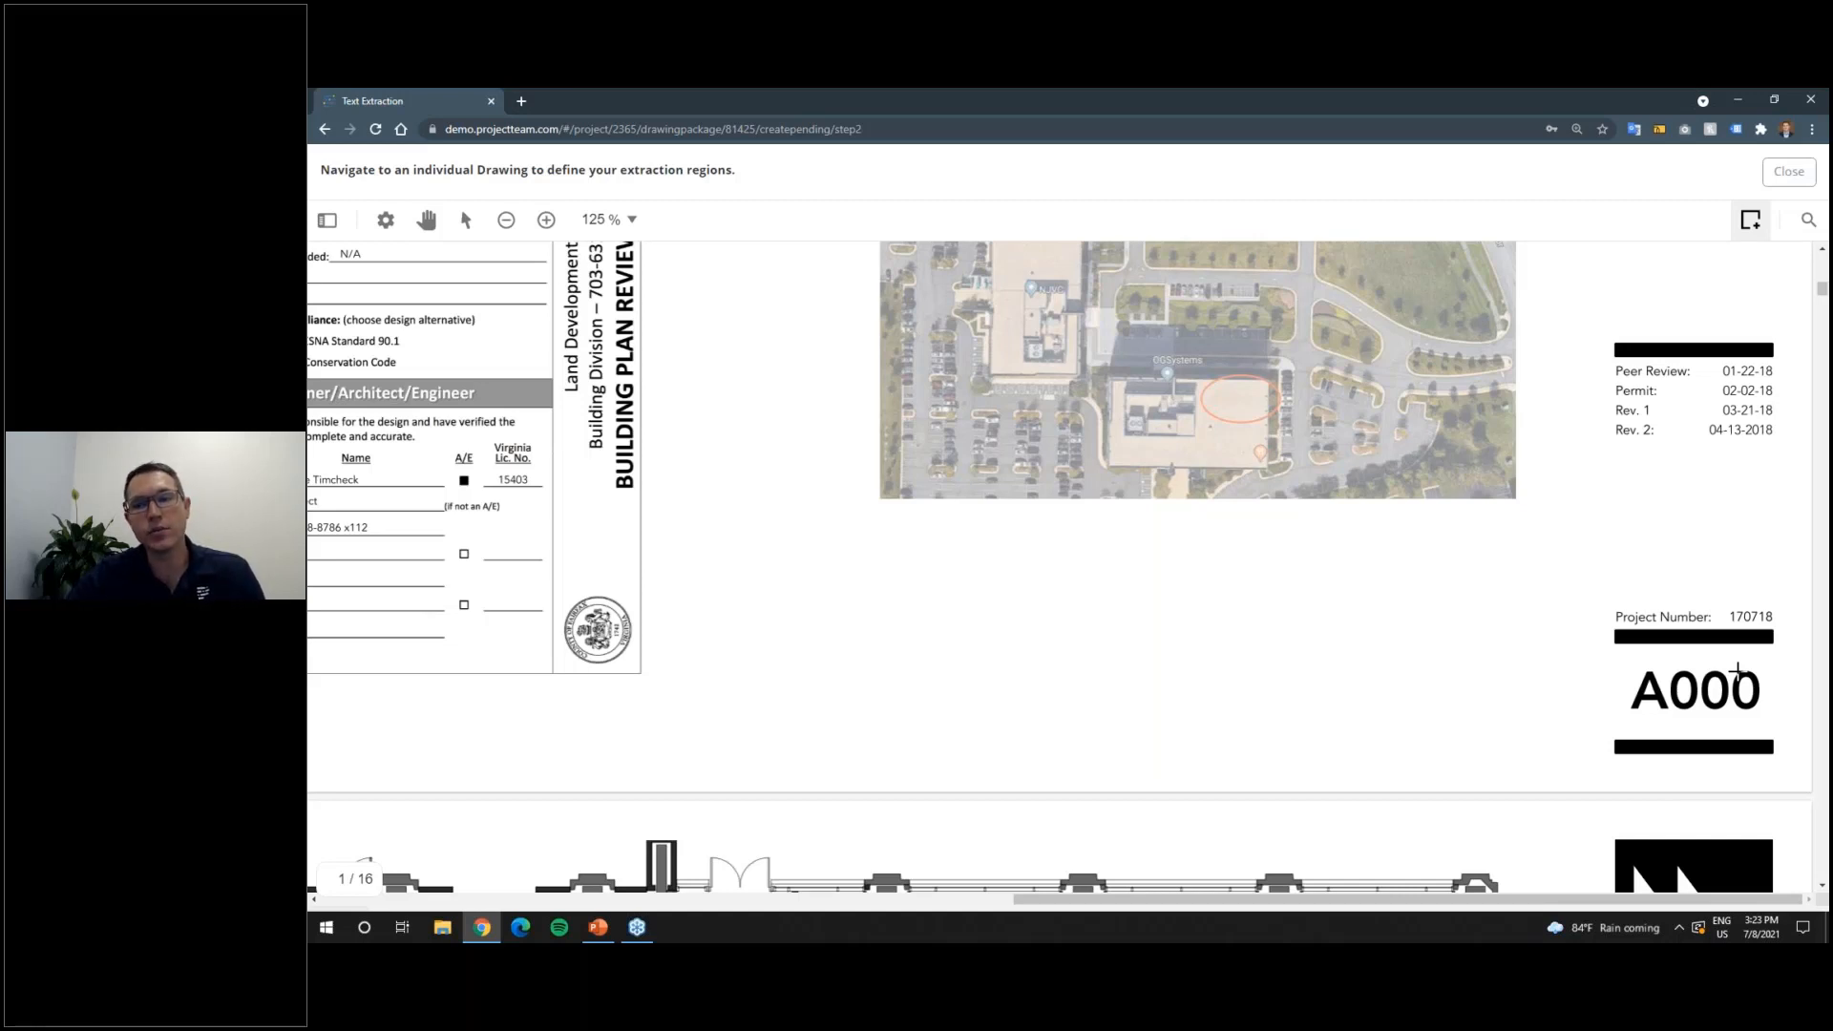
{"action": "left_click_drag", "start_coordinate": [1769, 712], "coordinate": [1623, 672]}
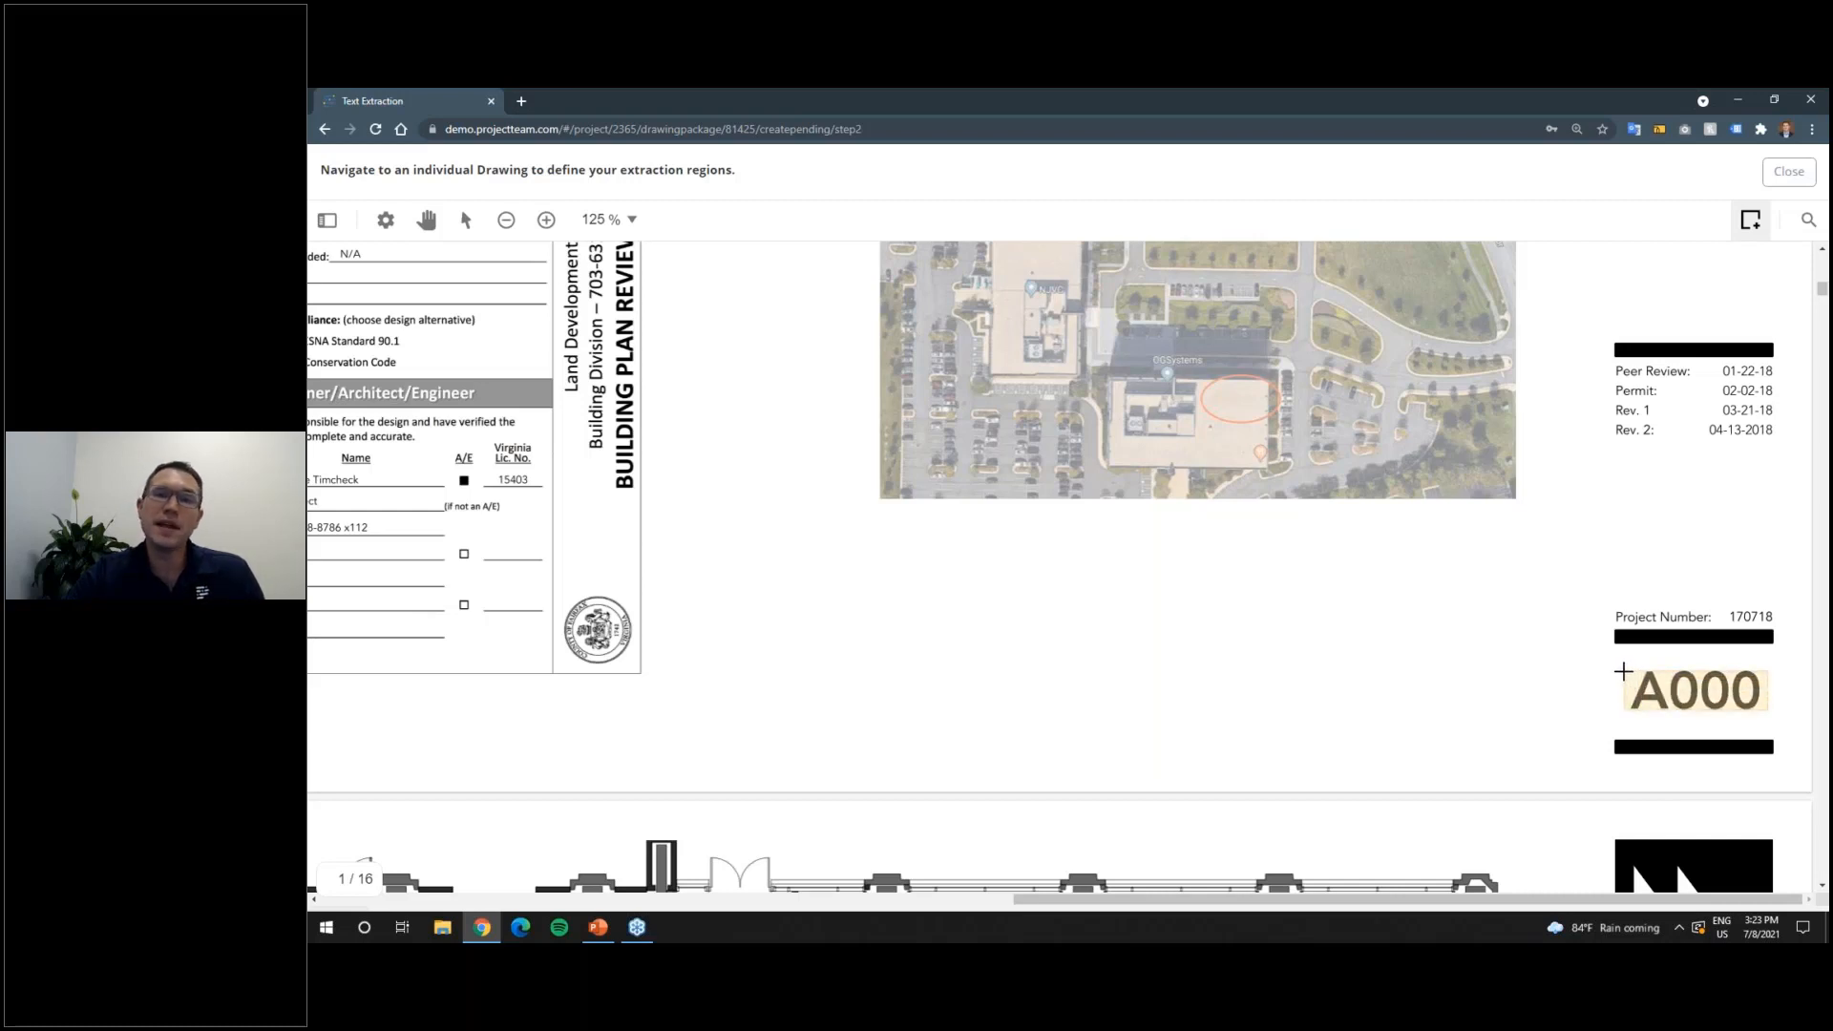
{"action": "left_click_drag", "start_coordinate": [1623, 672], "coordinate": [1625, 673]}
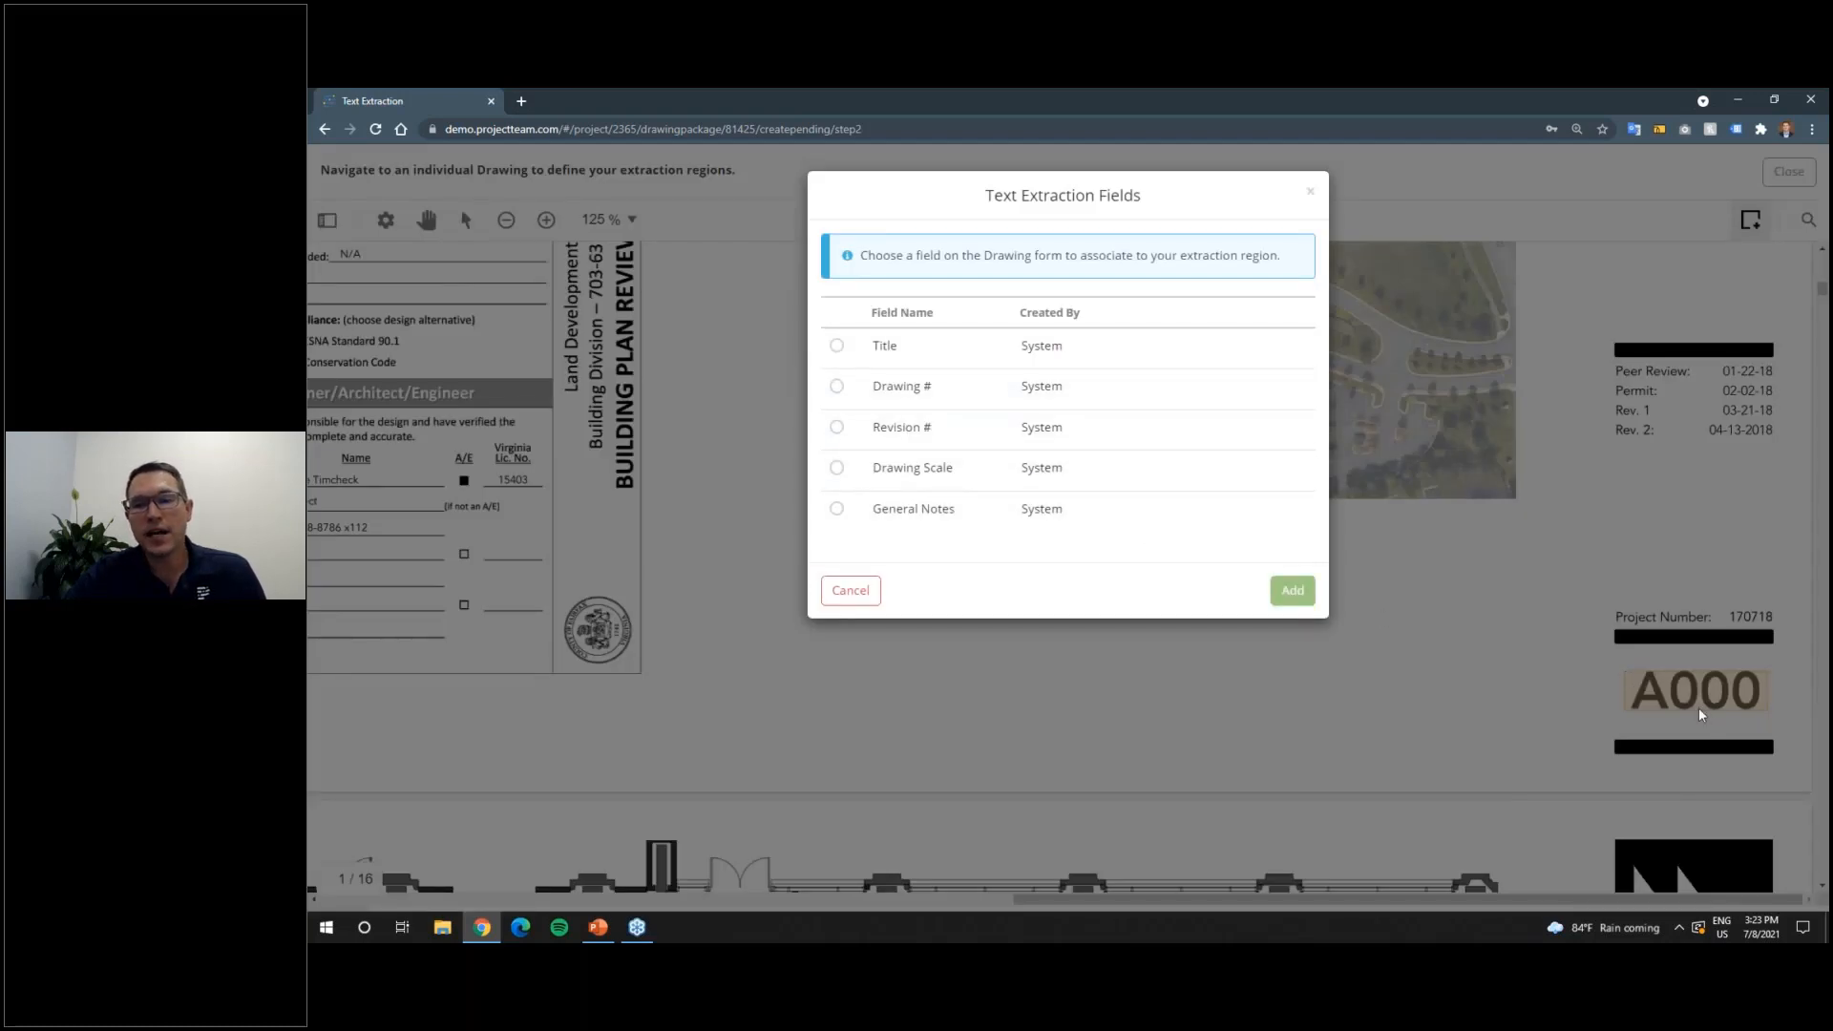
{"action": "left_click", "coordinate": [864, 592]}
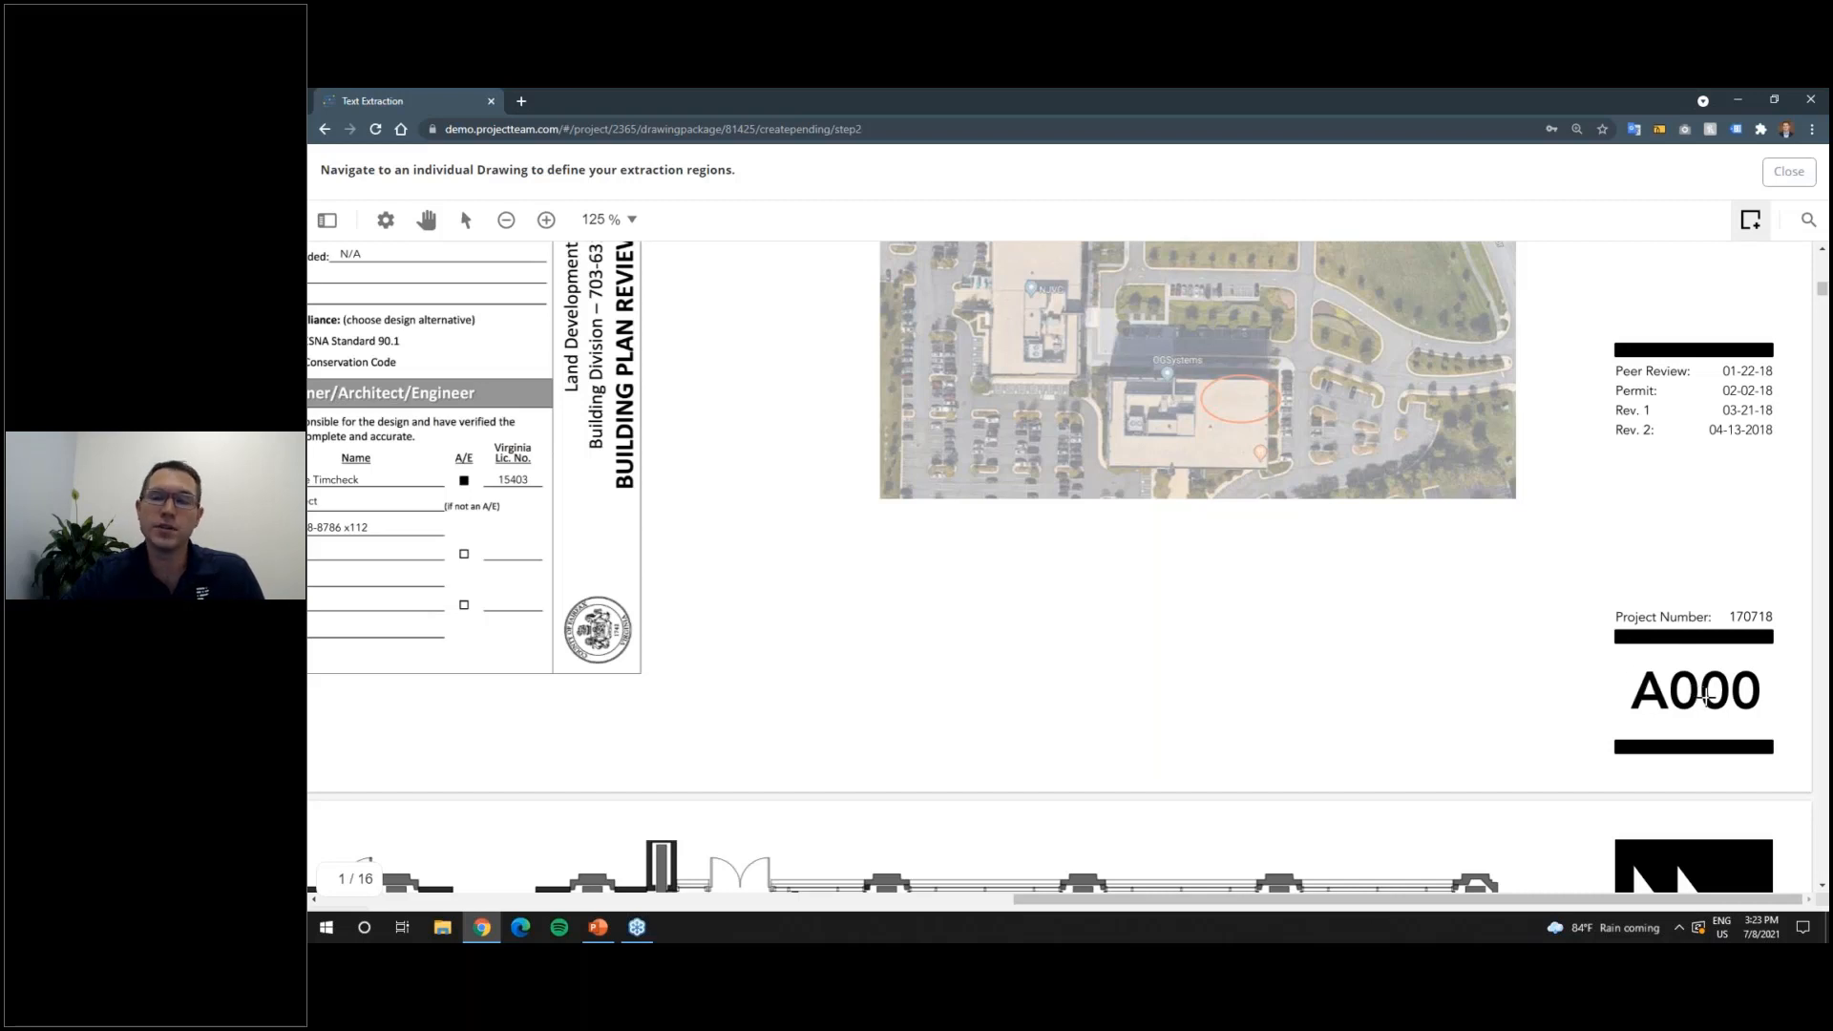
{"action": "left_click_drag", "start_coordinate": [1780, 748], "coordinate": [1606, 637]}
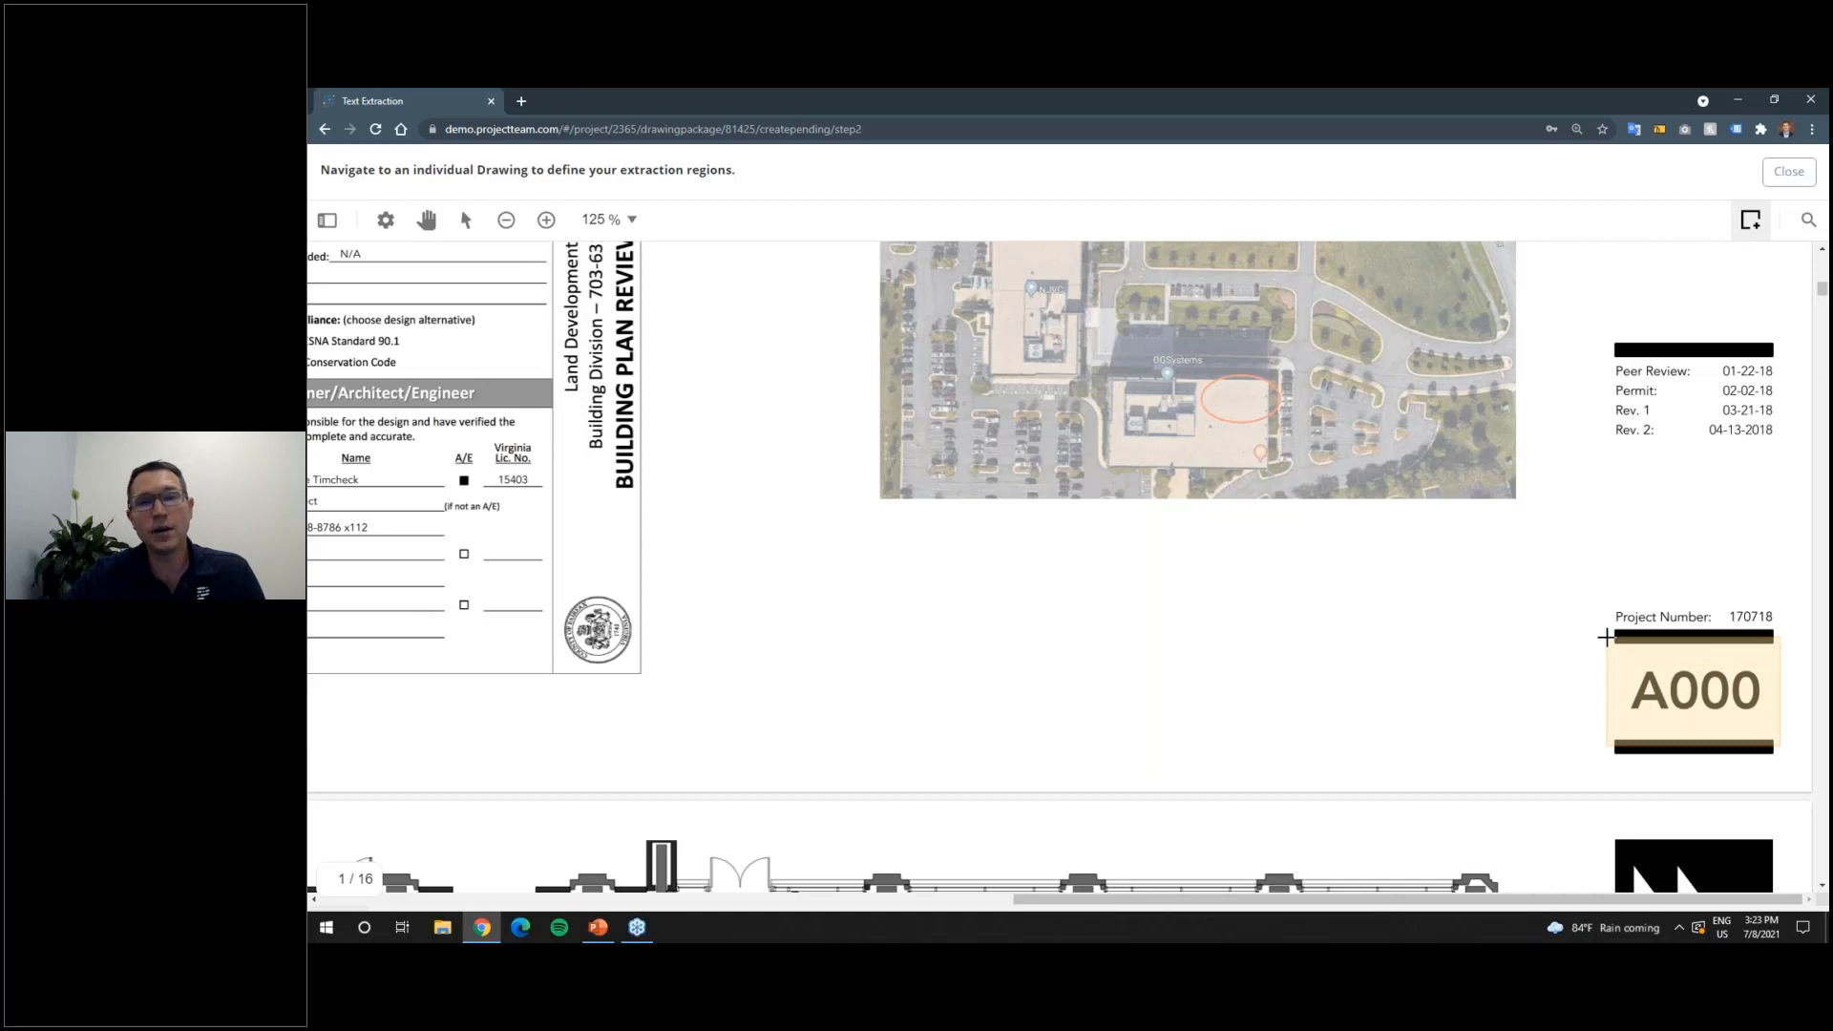
{"action": "left_click_drag", "start_coordinate": [1606, 637], "coordinate": [1608, 637]}
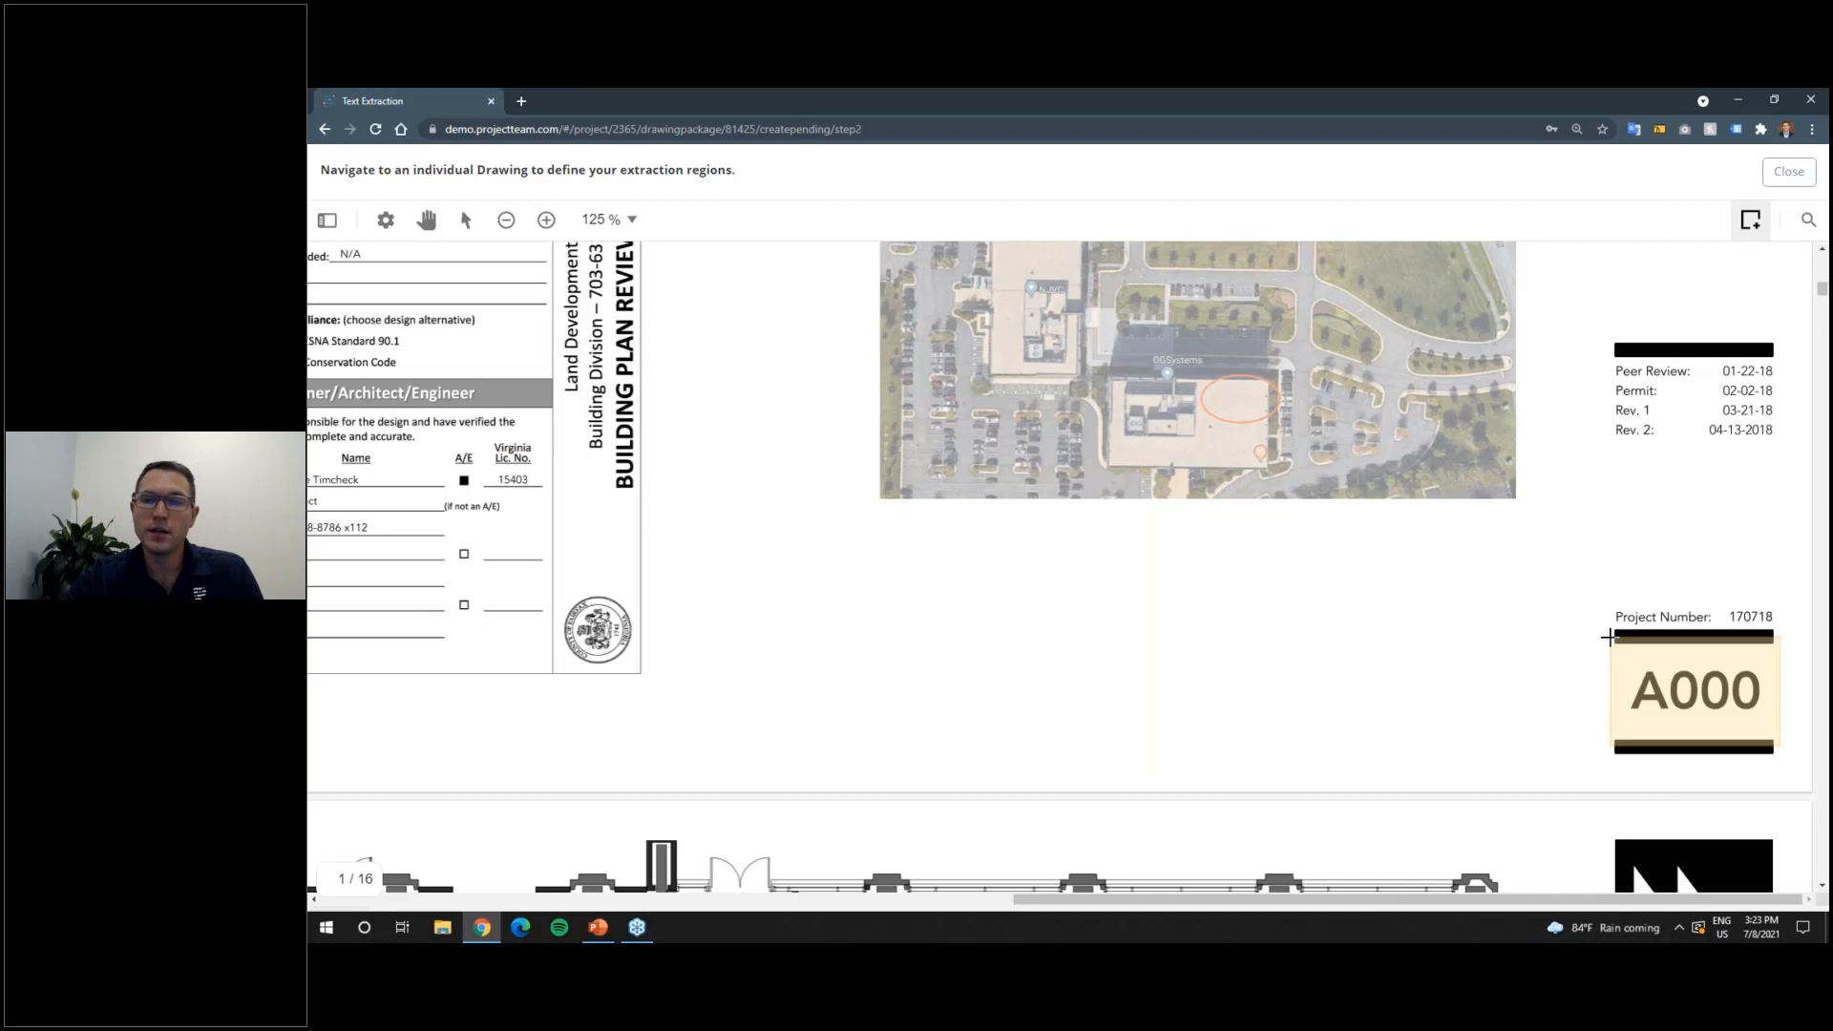
{"action": "left_click_drag", "start_coordinate": [1779, 746], "coordinate": [1609, 637]}
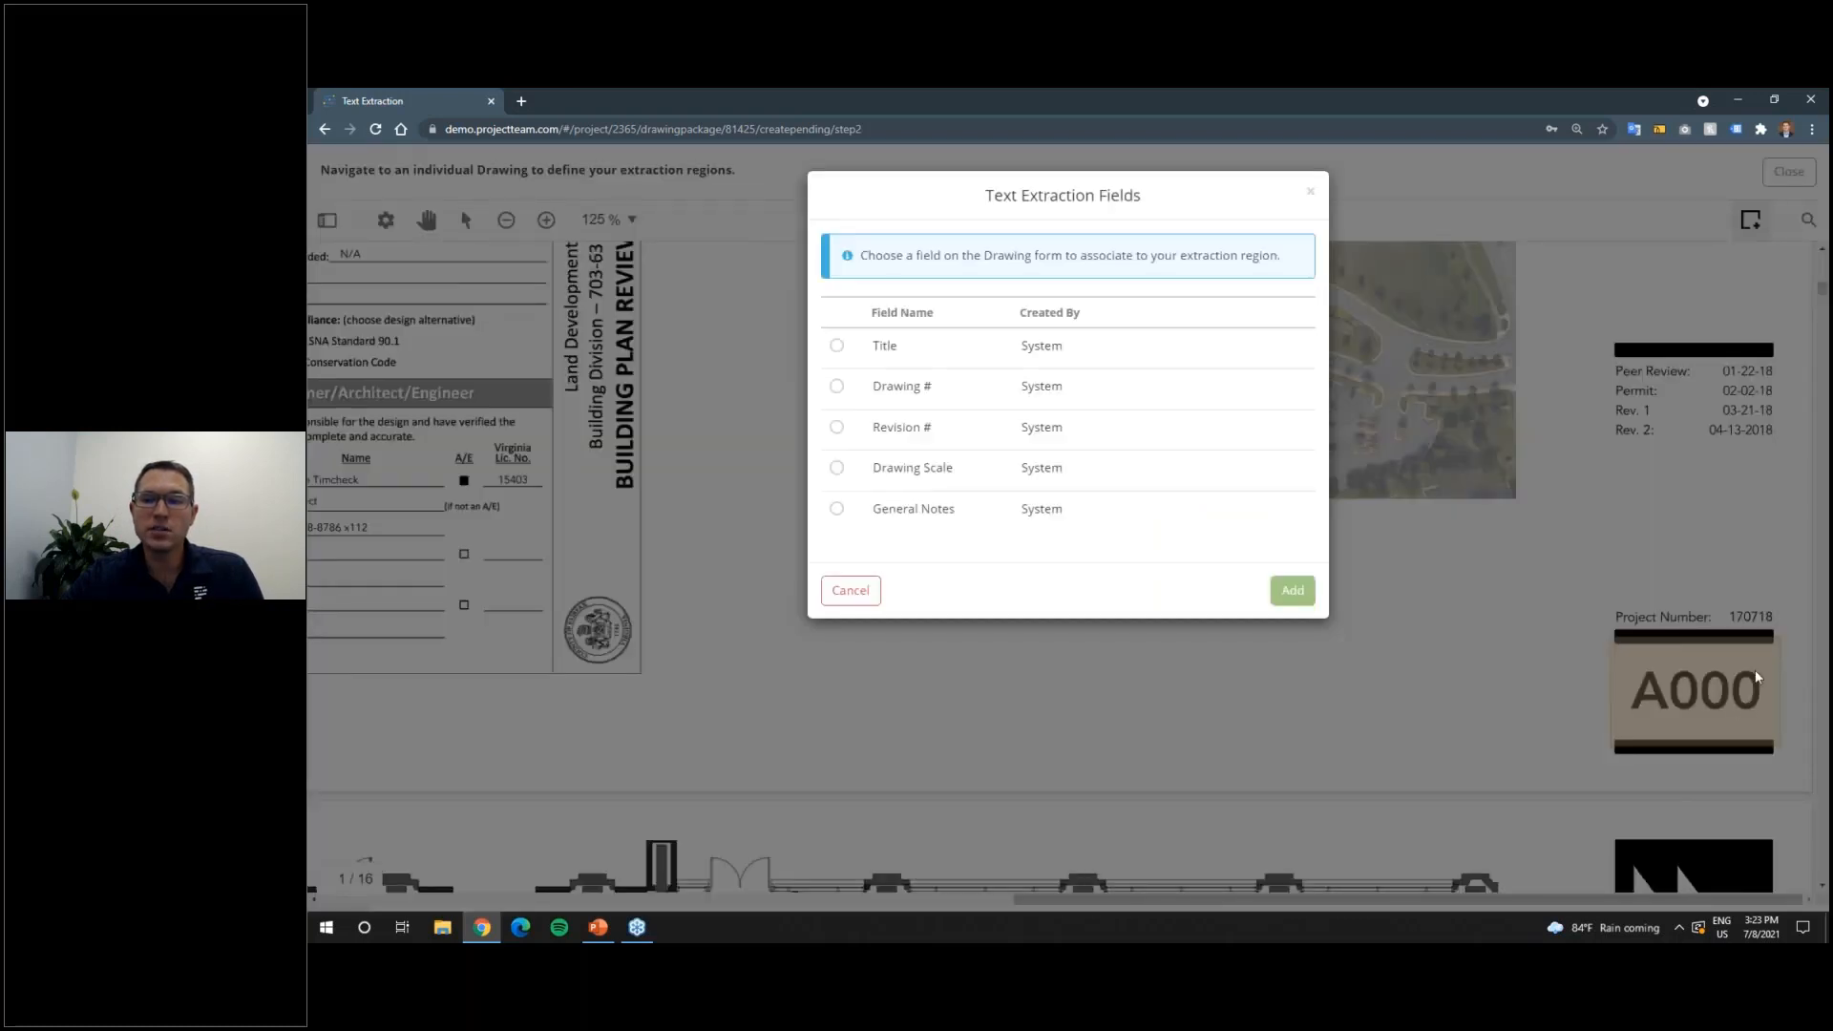
{"action": "left_click", "coordinate": [838, 387]}
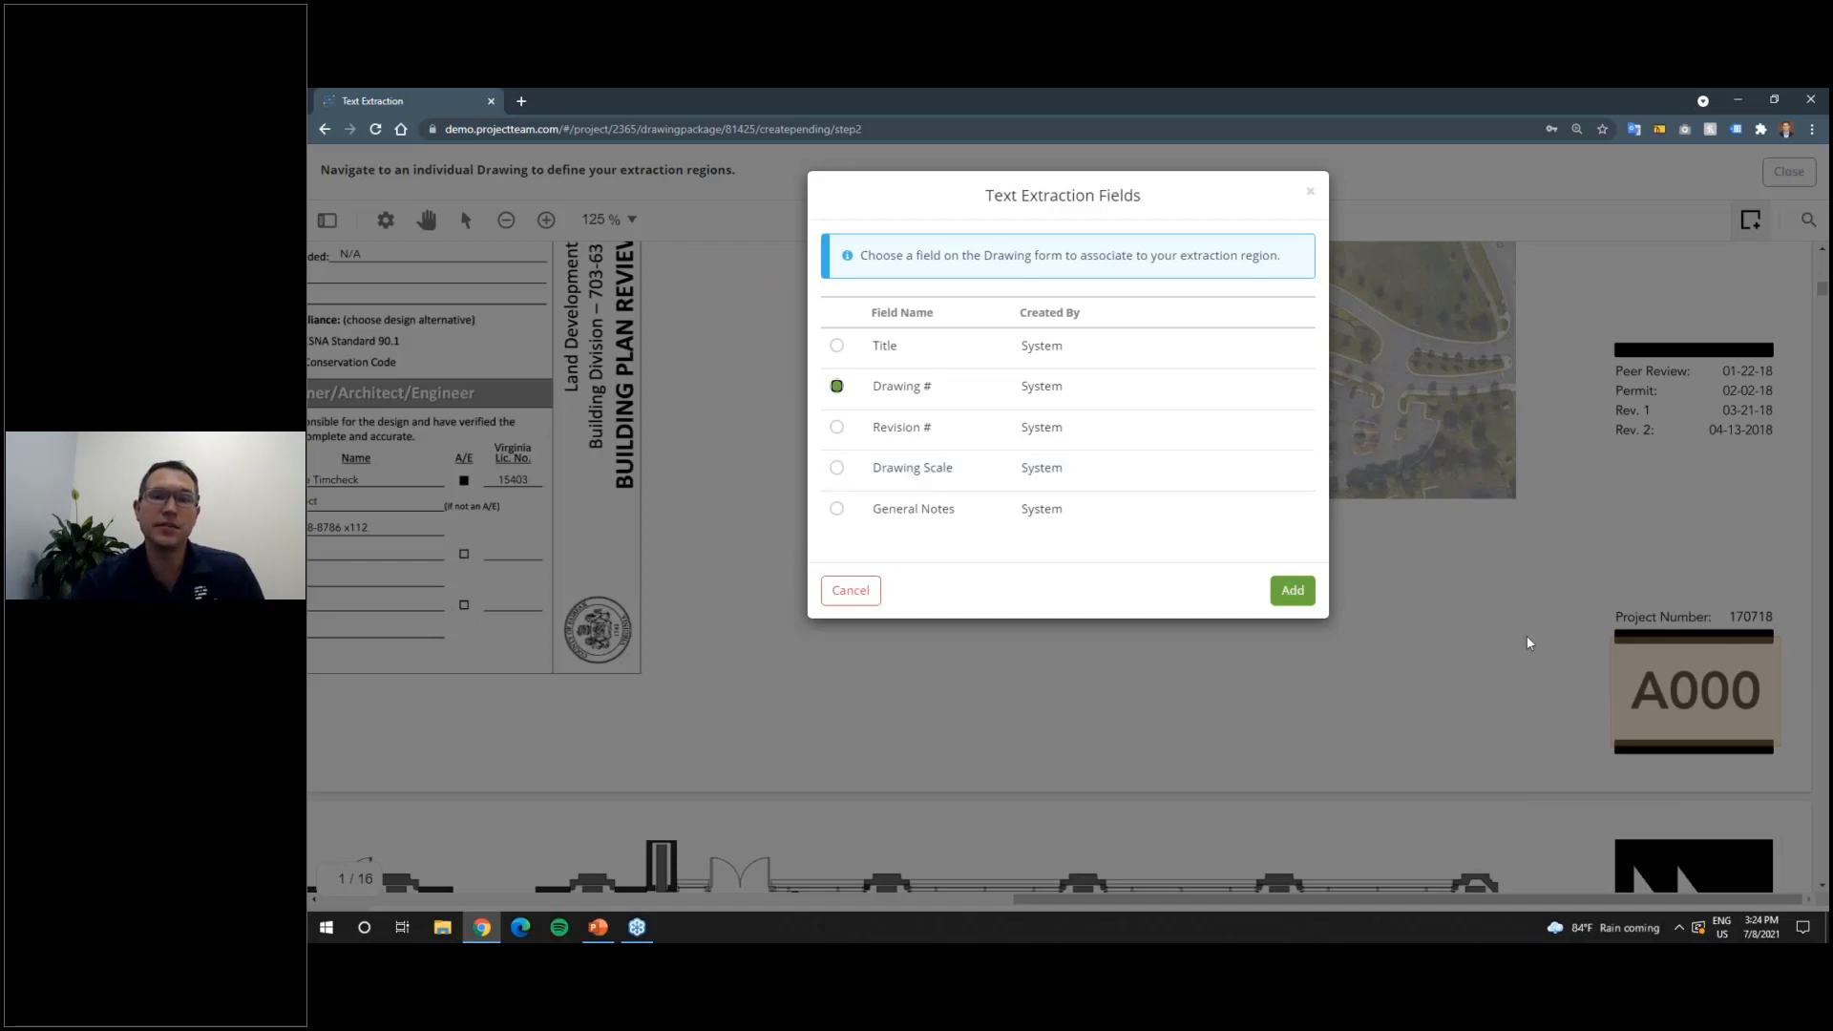
{"action": "left_click", "coordinate": [850, 590]}
Step: Define an extraction region spanning the whole box around A000 in the title block and associate it with the Drawing # field
{"action": "scroll", "coordinate": [1589, 615], "scroll_direction": "up", "scroll_amount": 3}
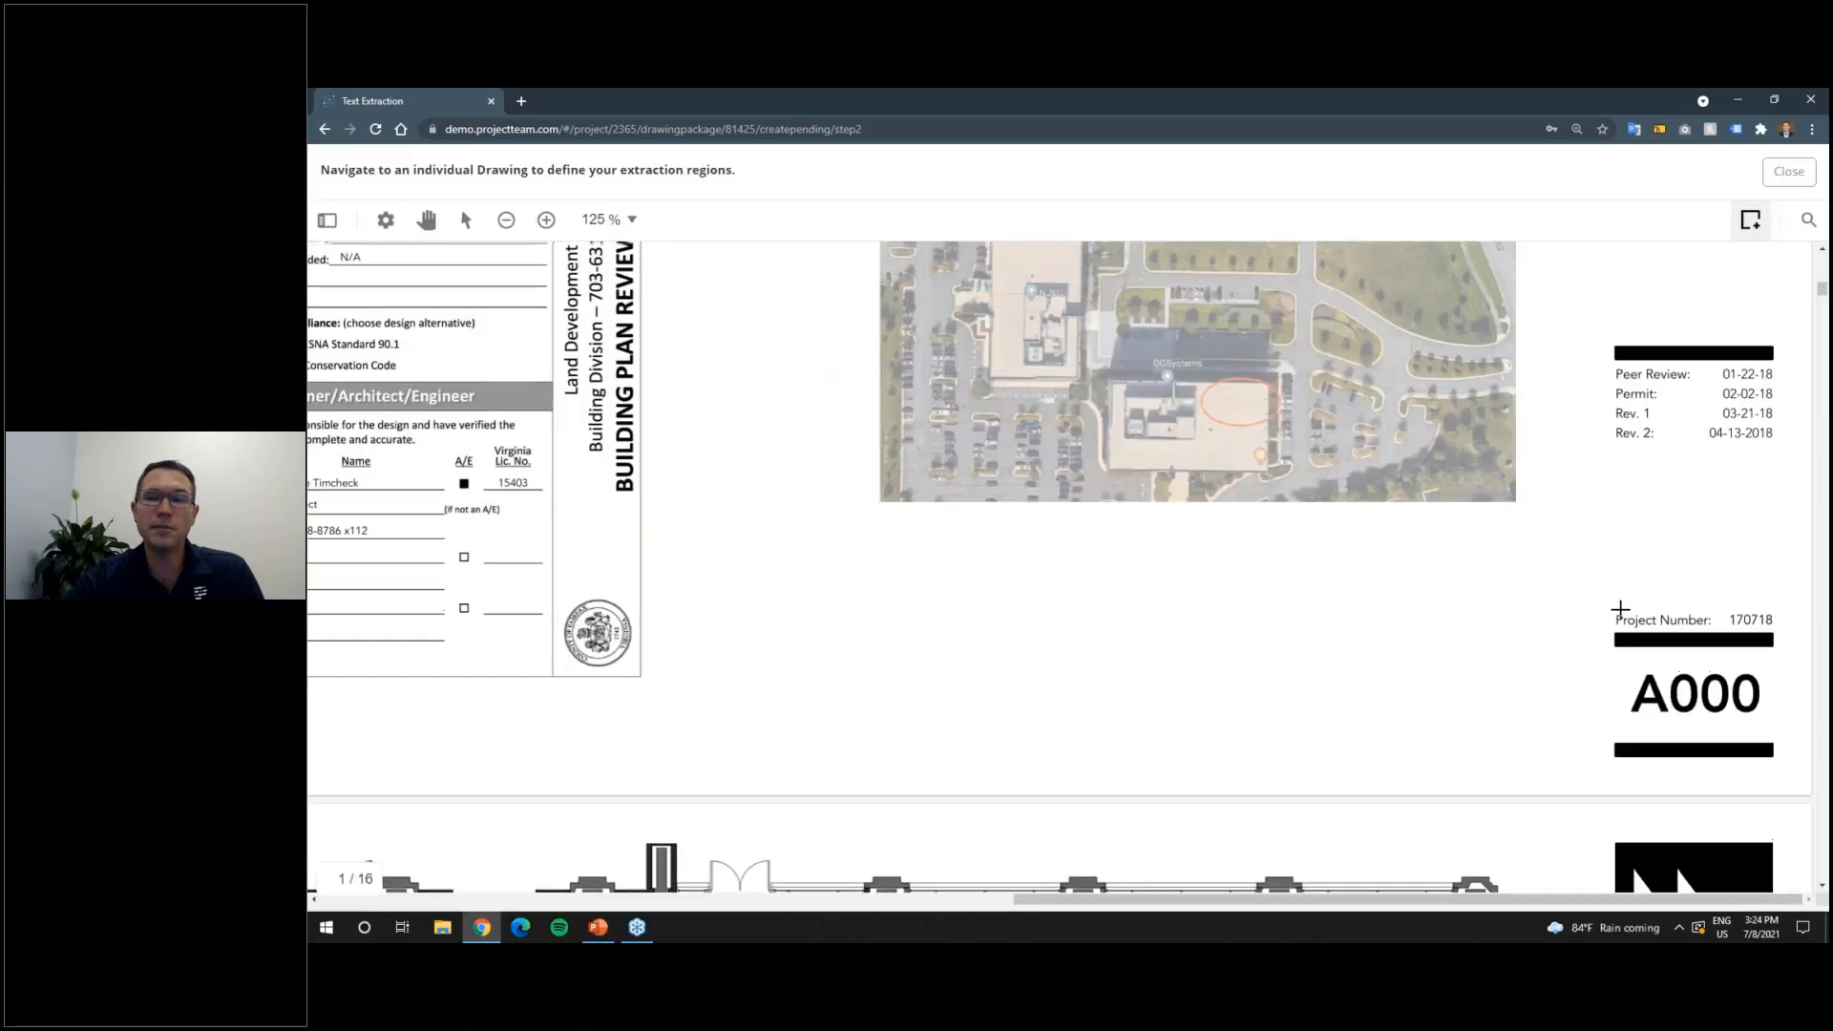
{"action": "scroll", "coordinate": [1620, 611], "scroll_direction": "down", "scroll_amount": 3}
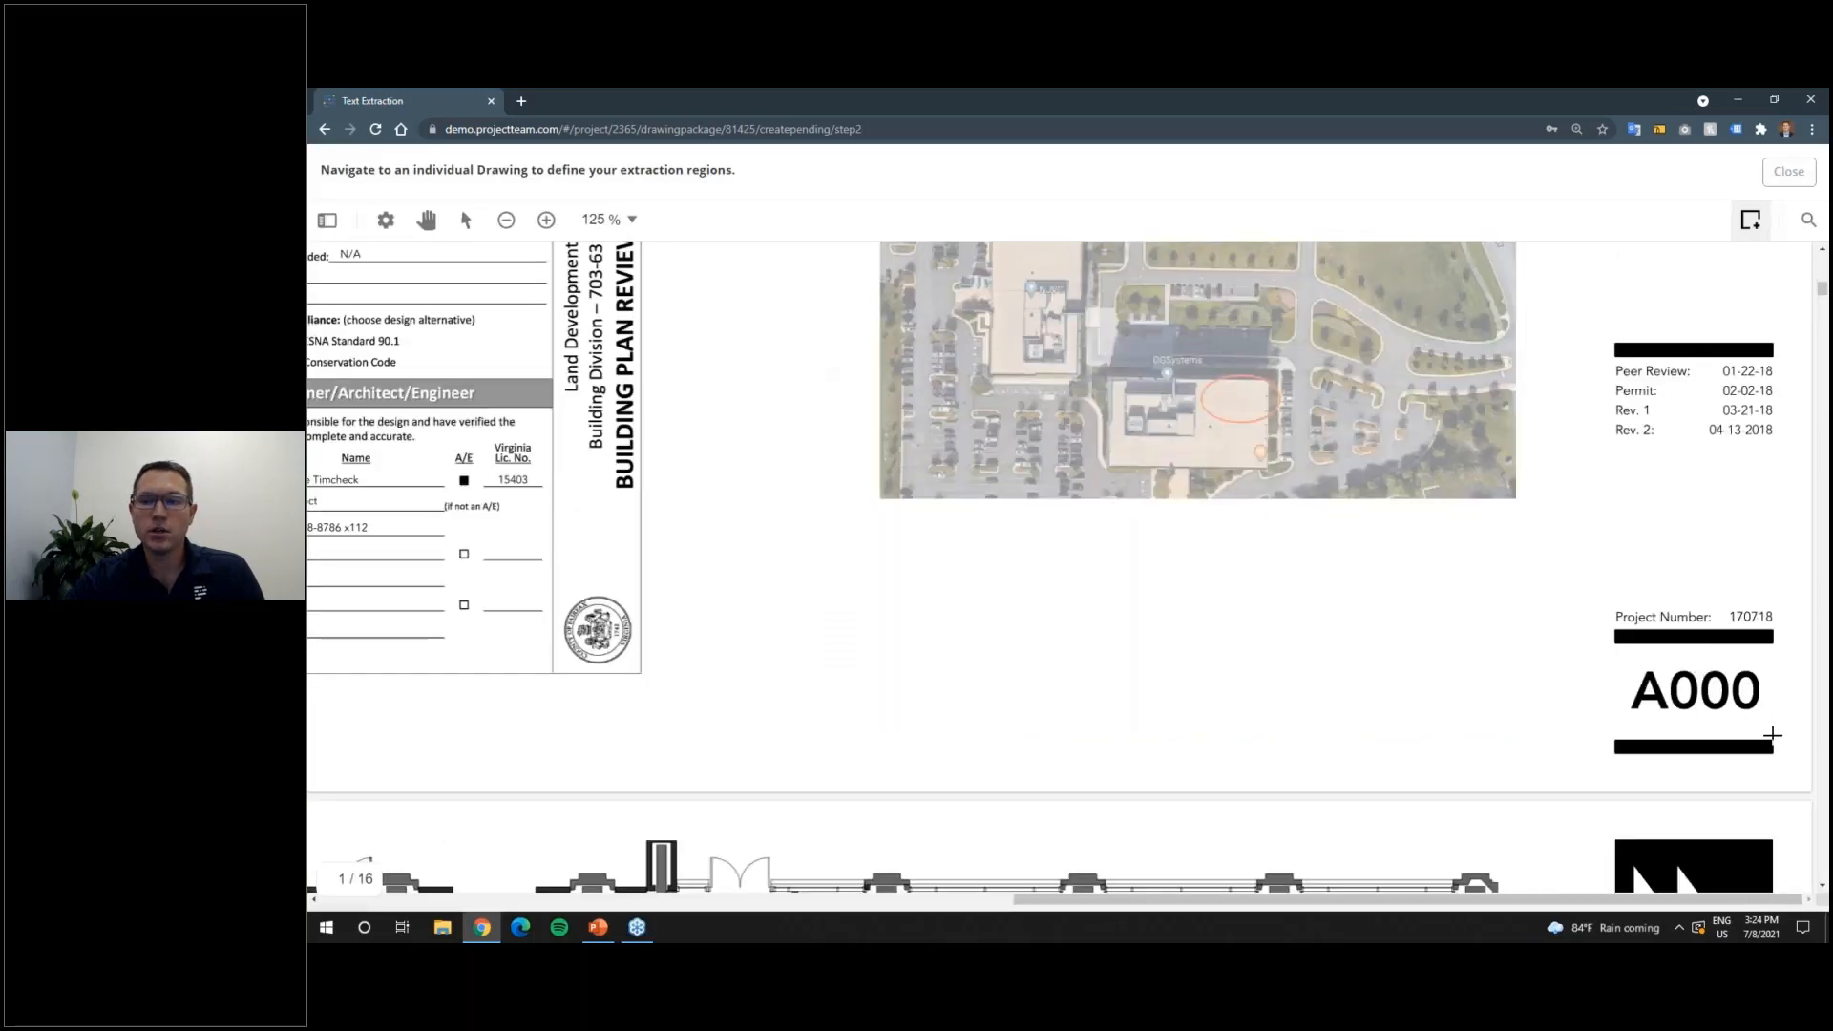
{"action": "left_click_drag", "start_coordinate": [1781, 748], "coordinate": [1604, 637]}
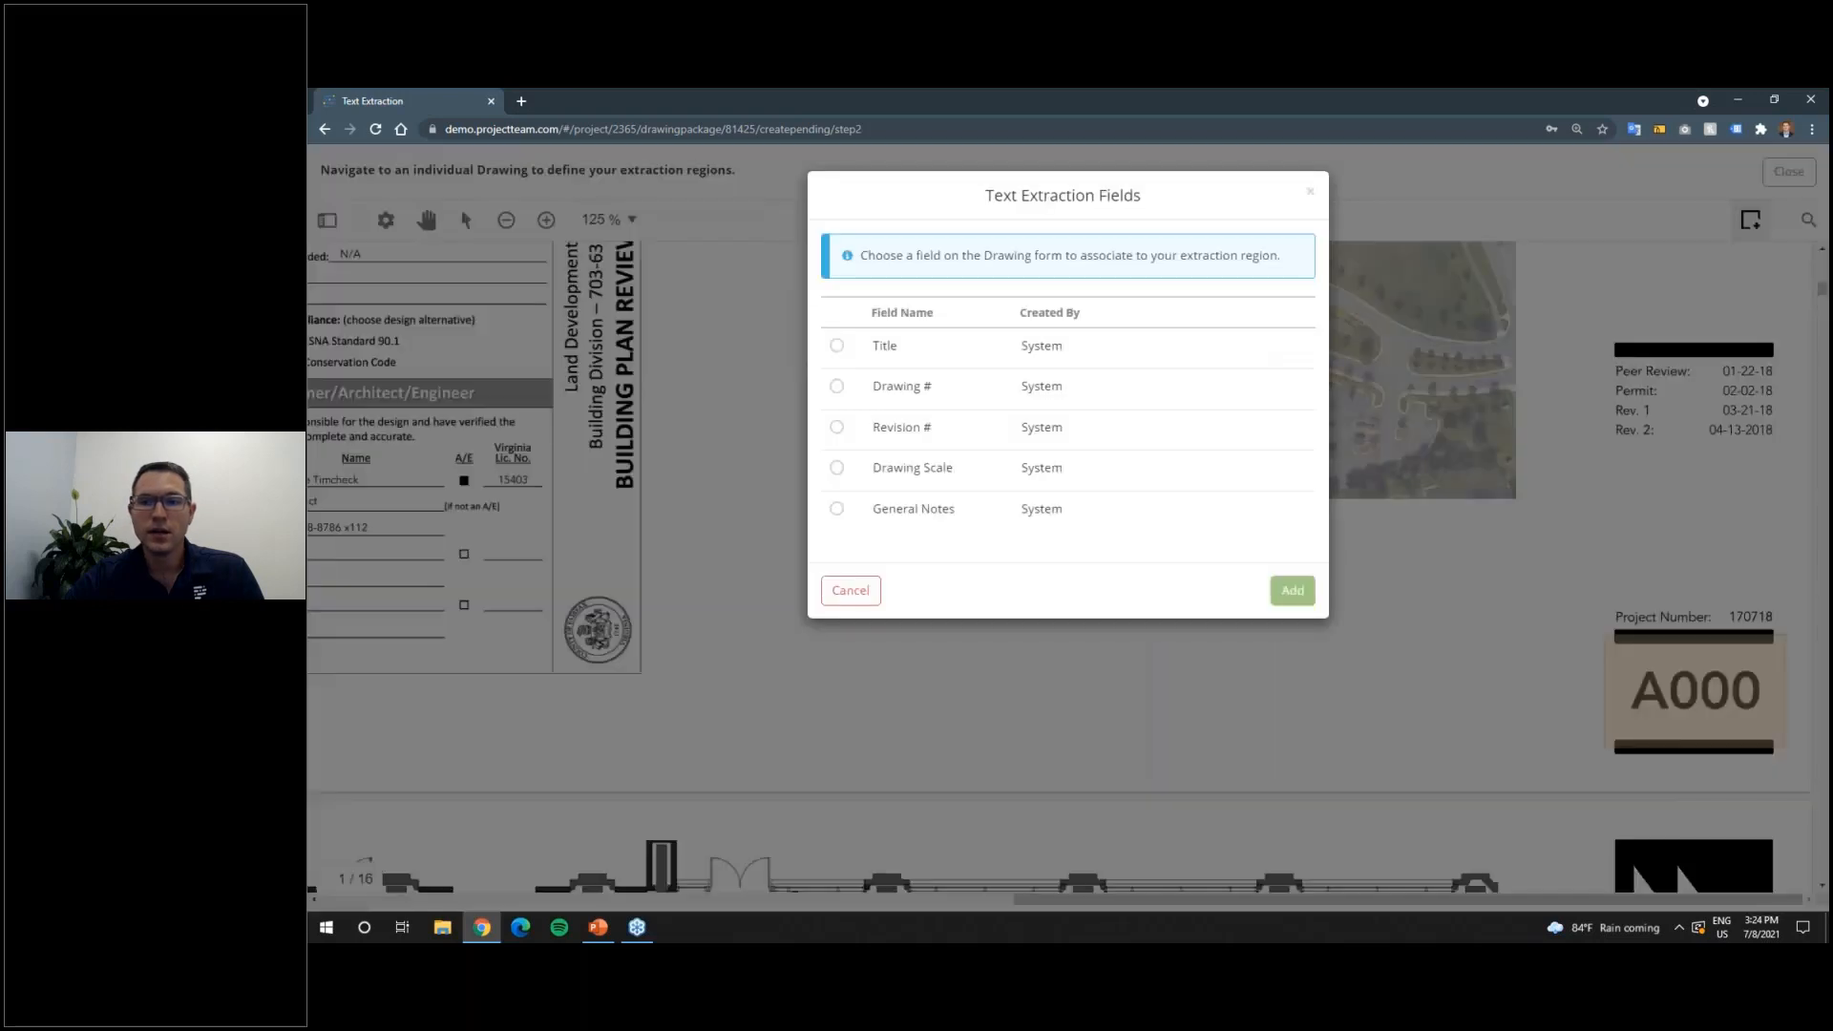
{"action": "left_click", "coordinate": [837, 387]}
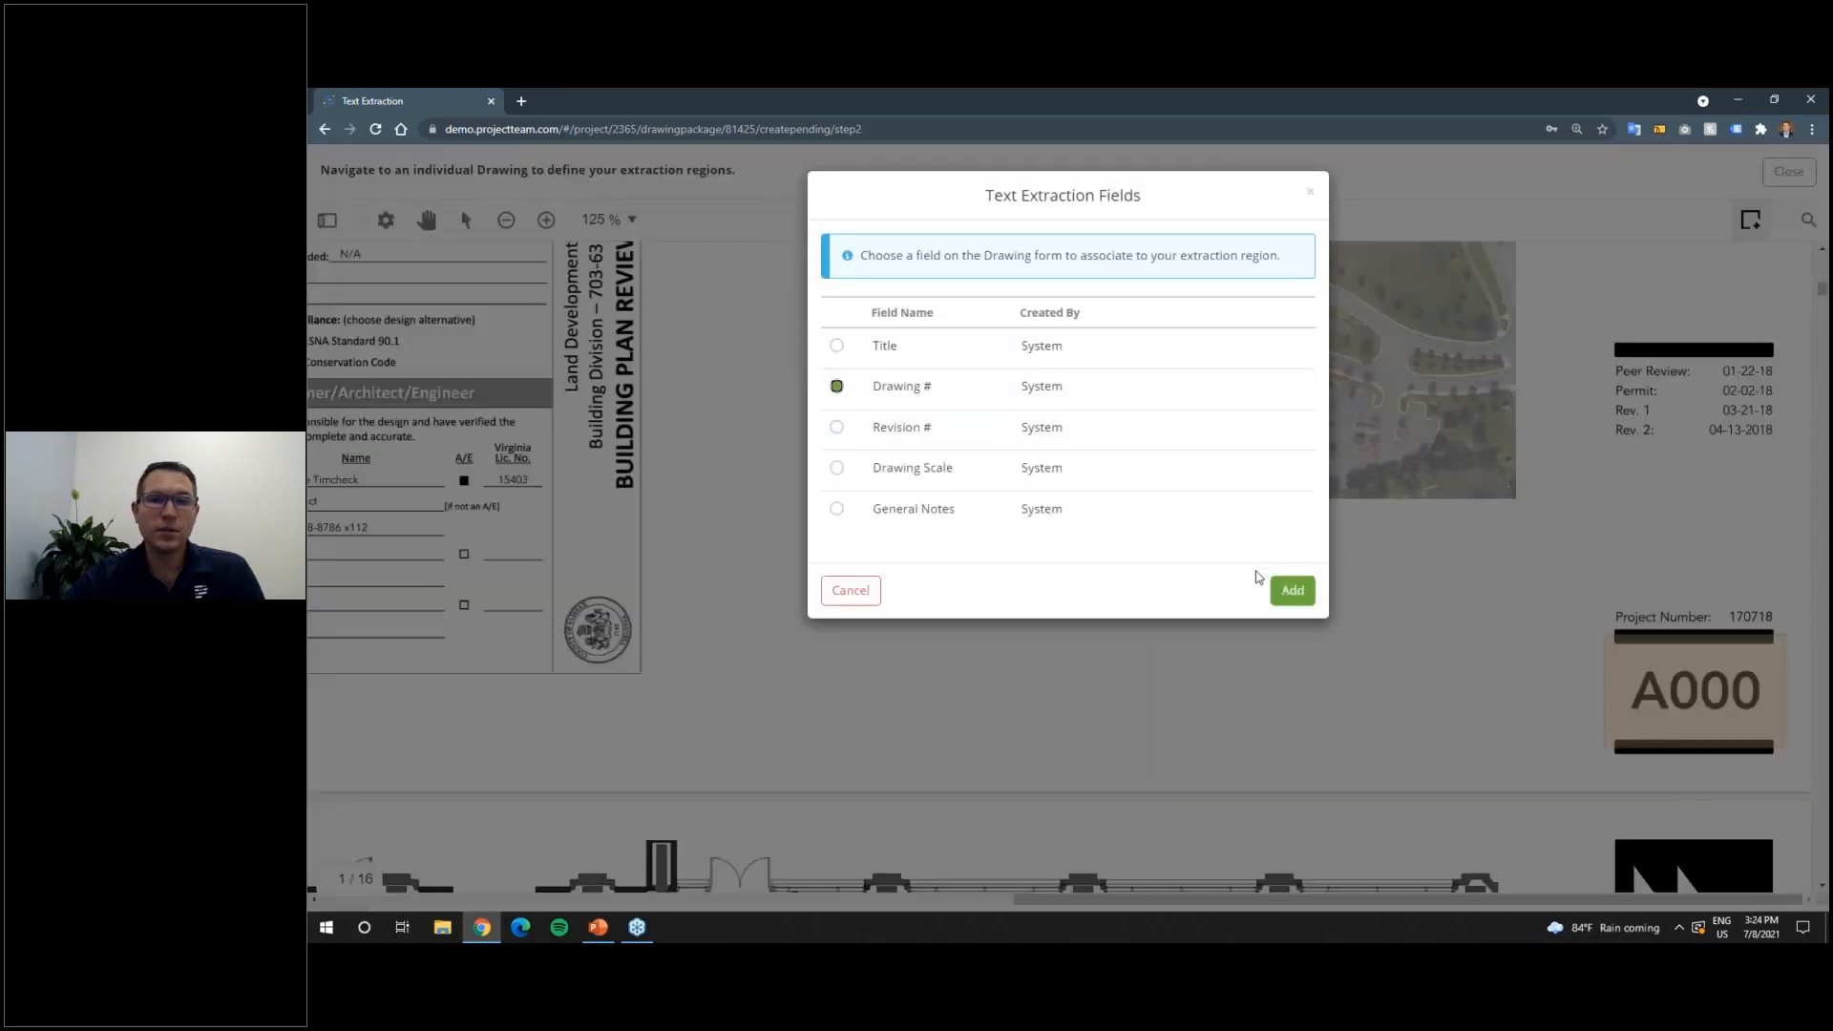
{"action": "left_click", "coordinate": [1291, 591]}
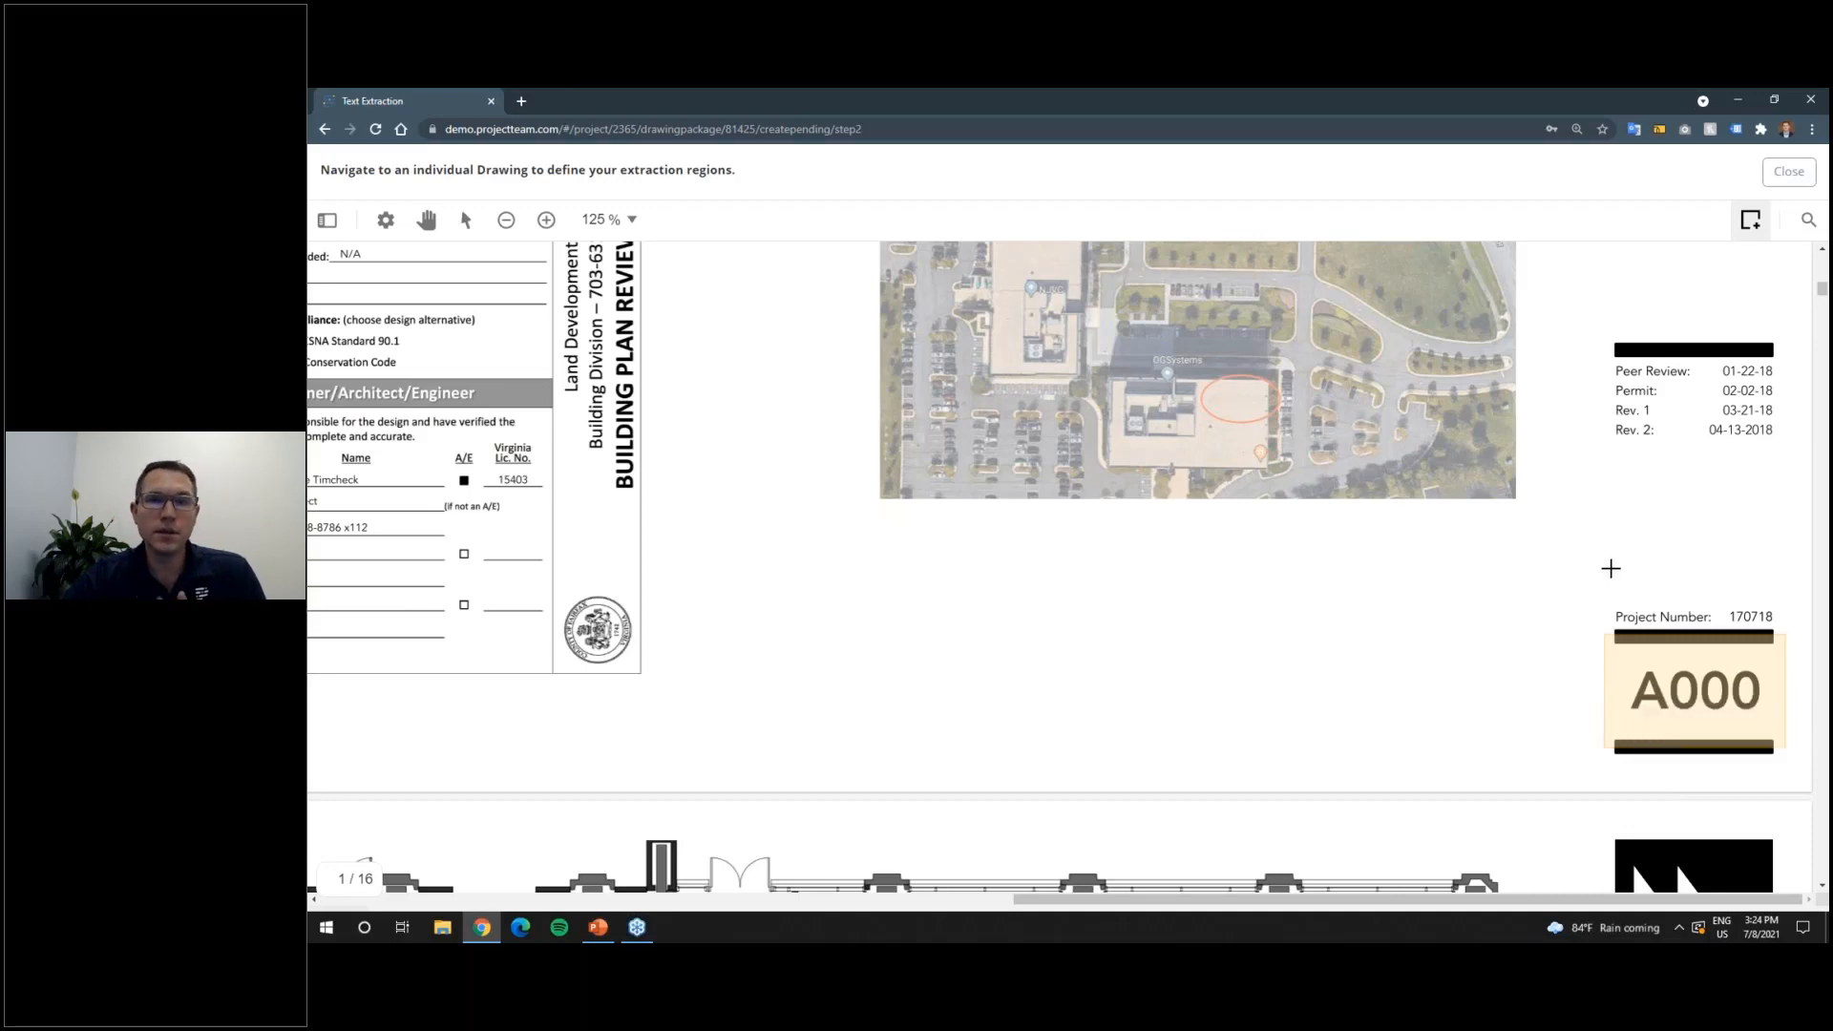
Step: Define an extraction region covering the full title area around "Cover Sheet" and associate it with the Title field
{"action": "scroll", "coordinate": [1611, 568], "scroll_direction": "up", "scroll_amount": 5}
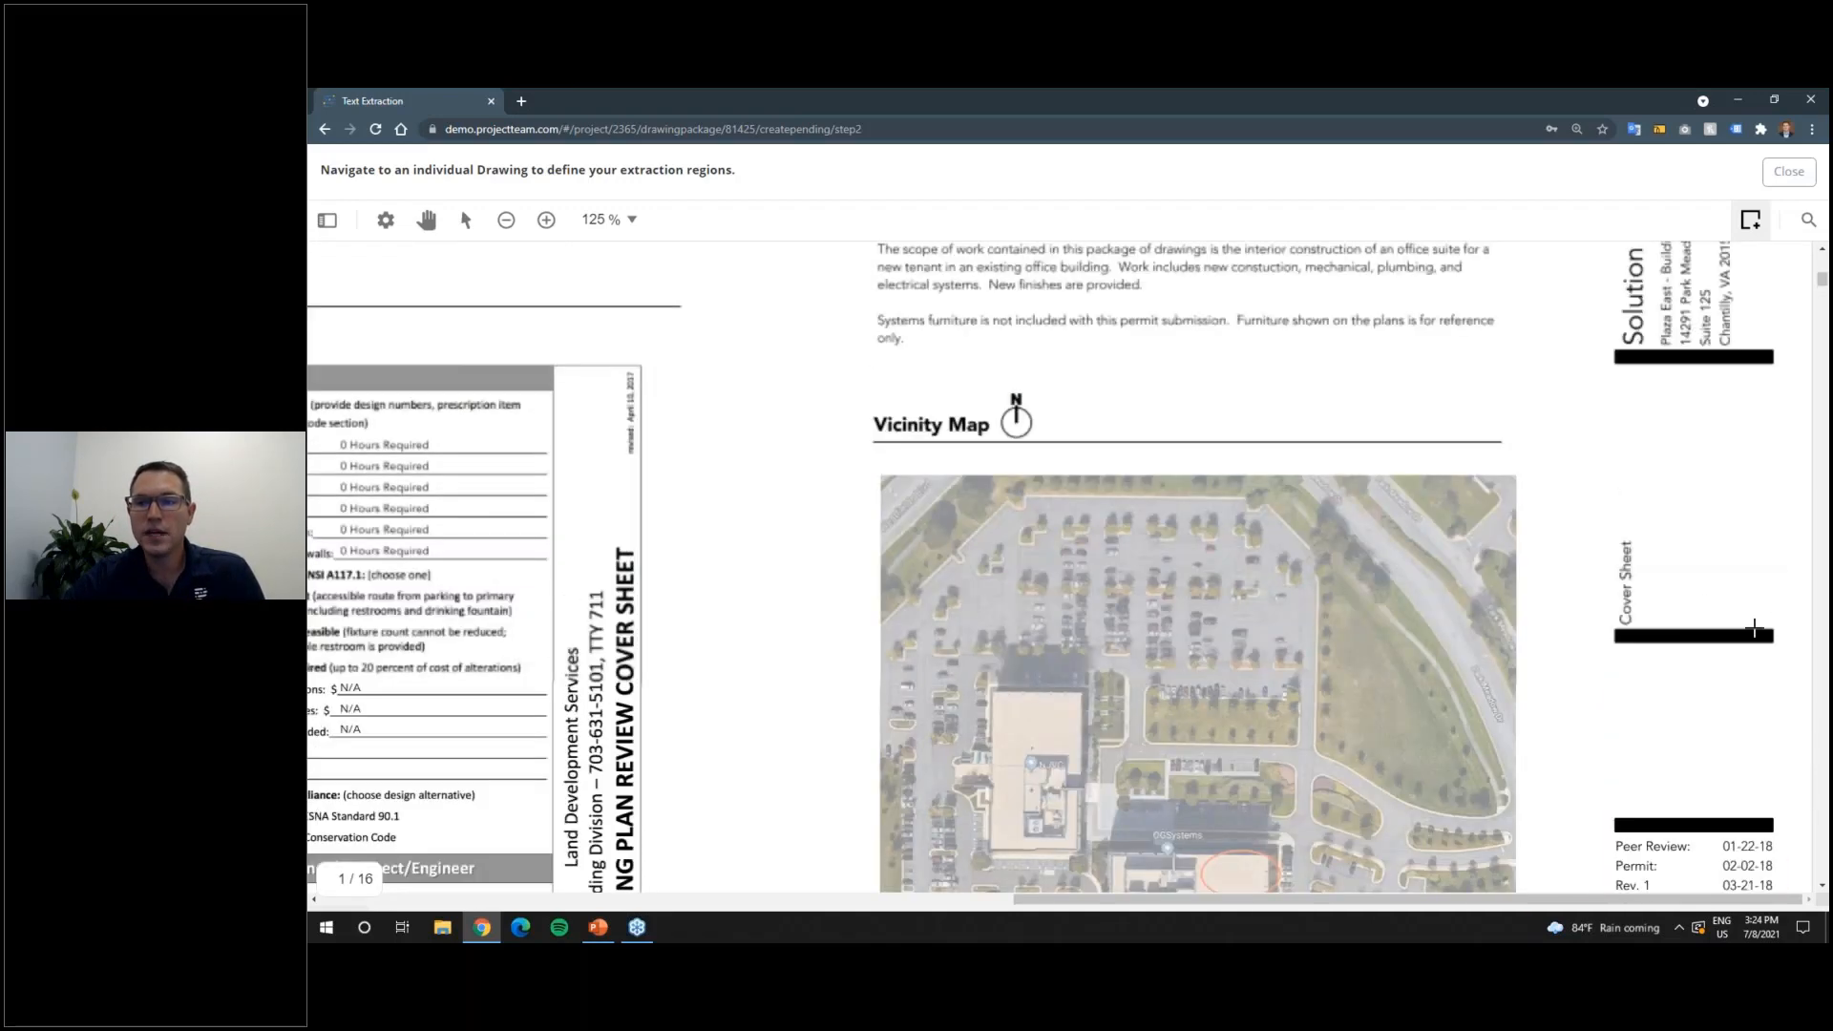
{"action": "left_click_drag", "start_coordinate": [1776, 630], "coordinate": [1610, 352]}
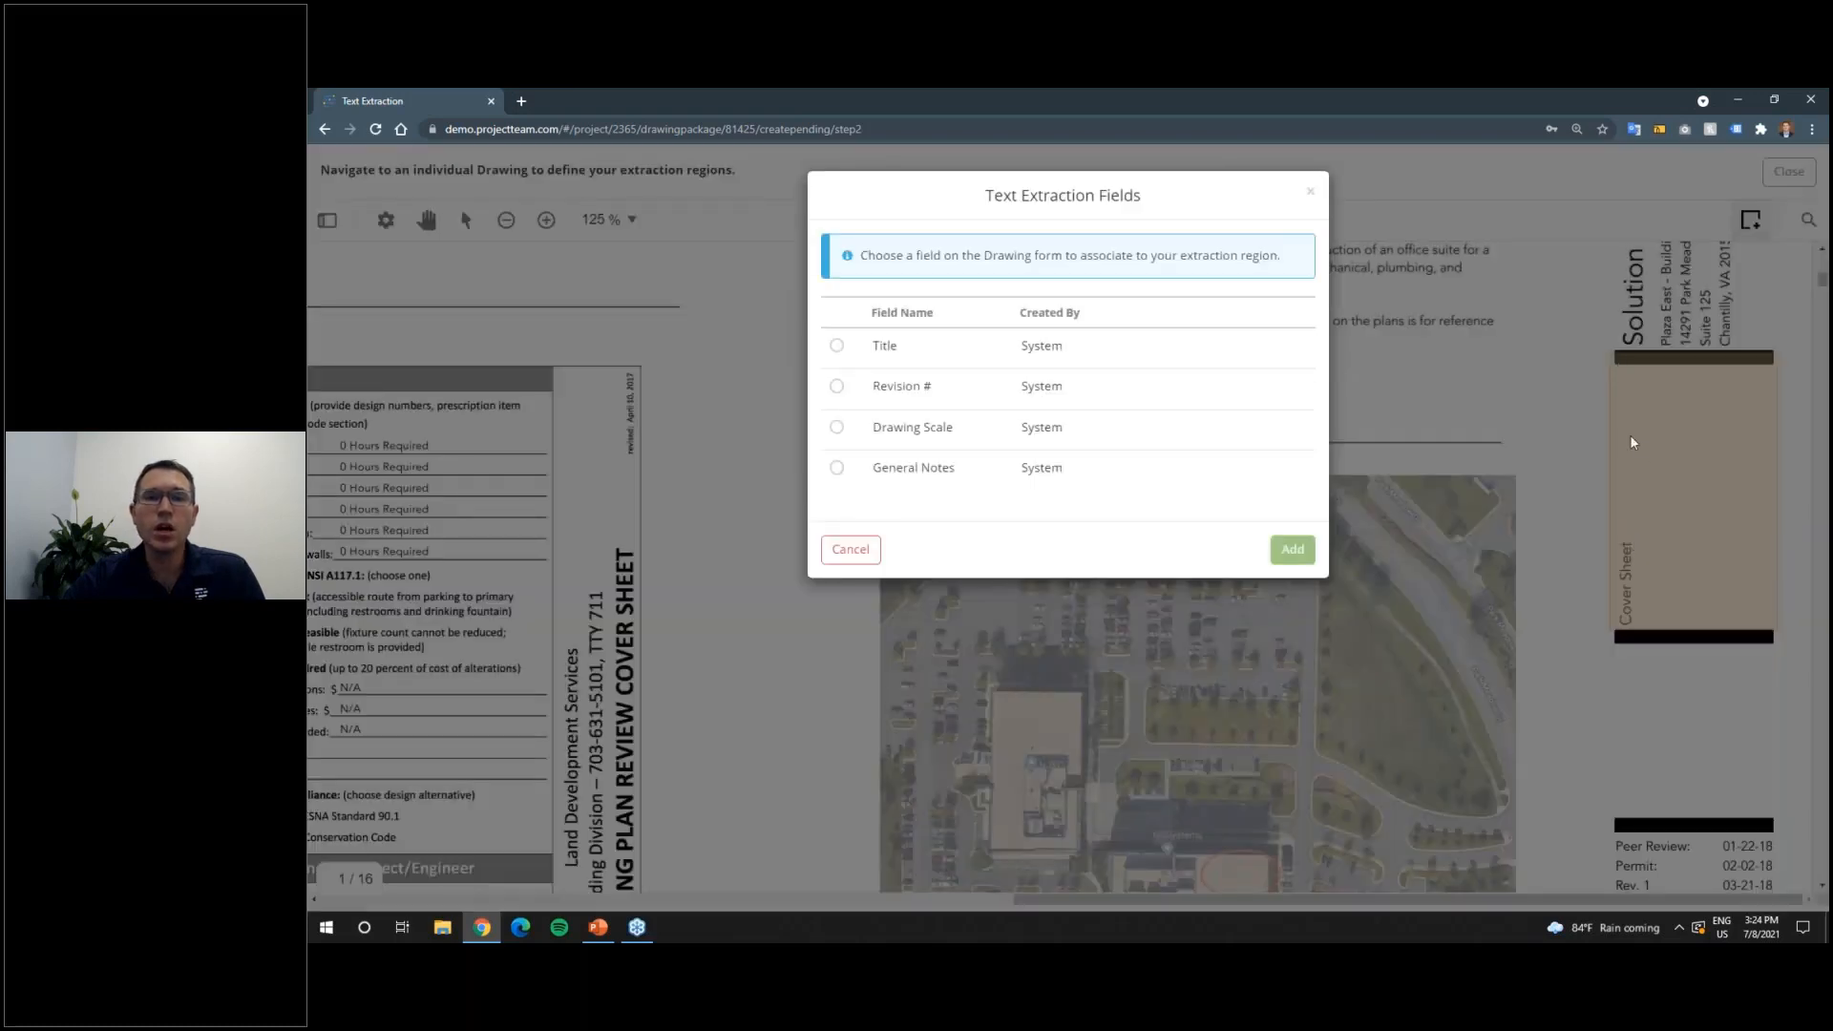
{"action": "left_click", "coordinate": [837, 346]}
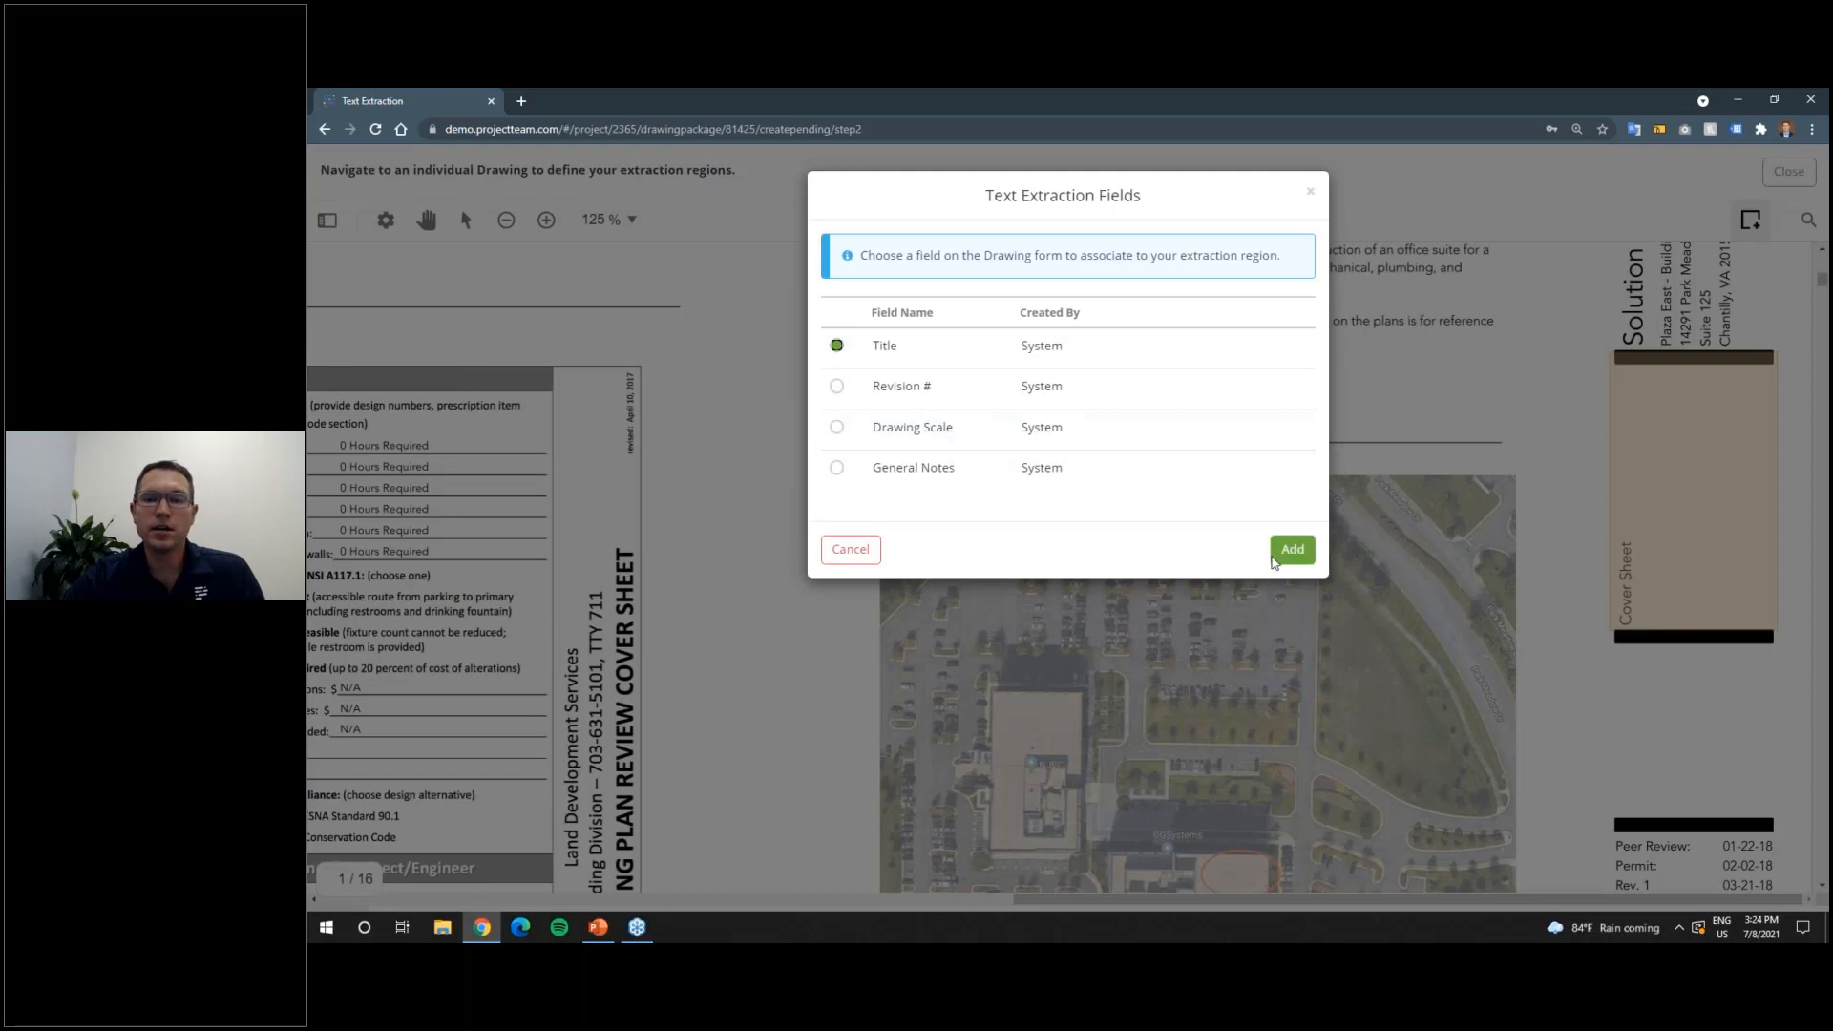
{"action": "left_click", "coordinate": [1289, 551]}
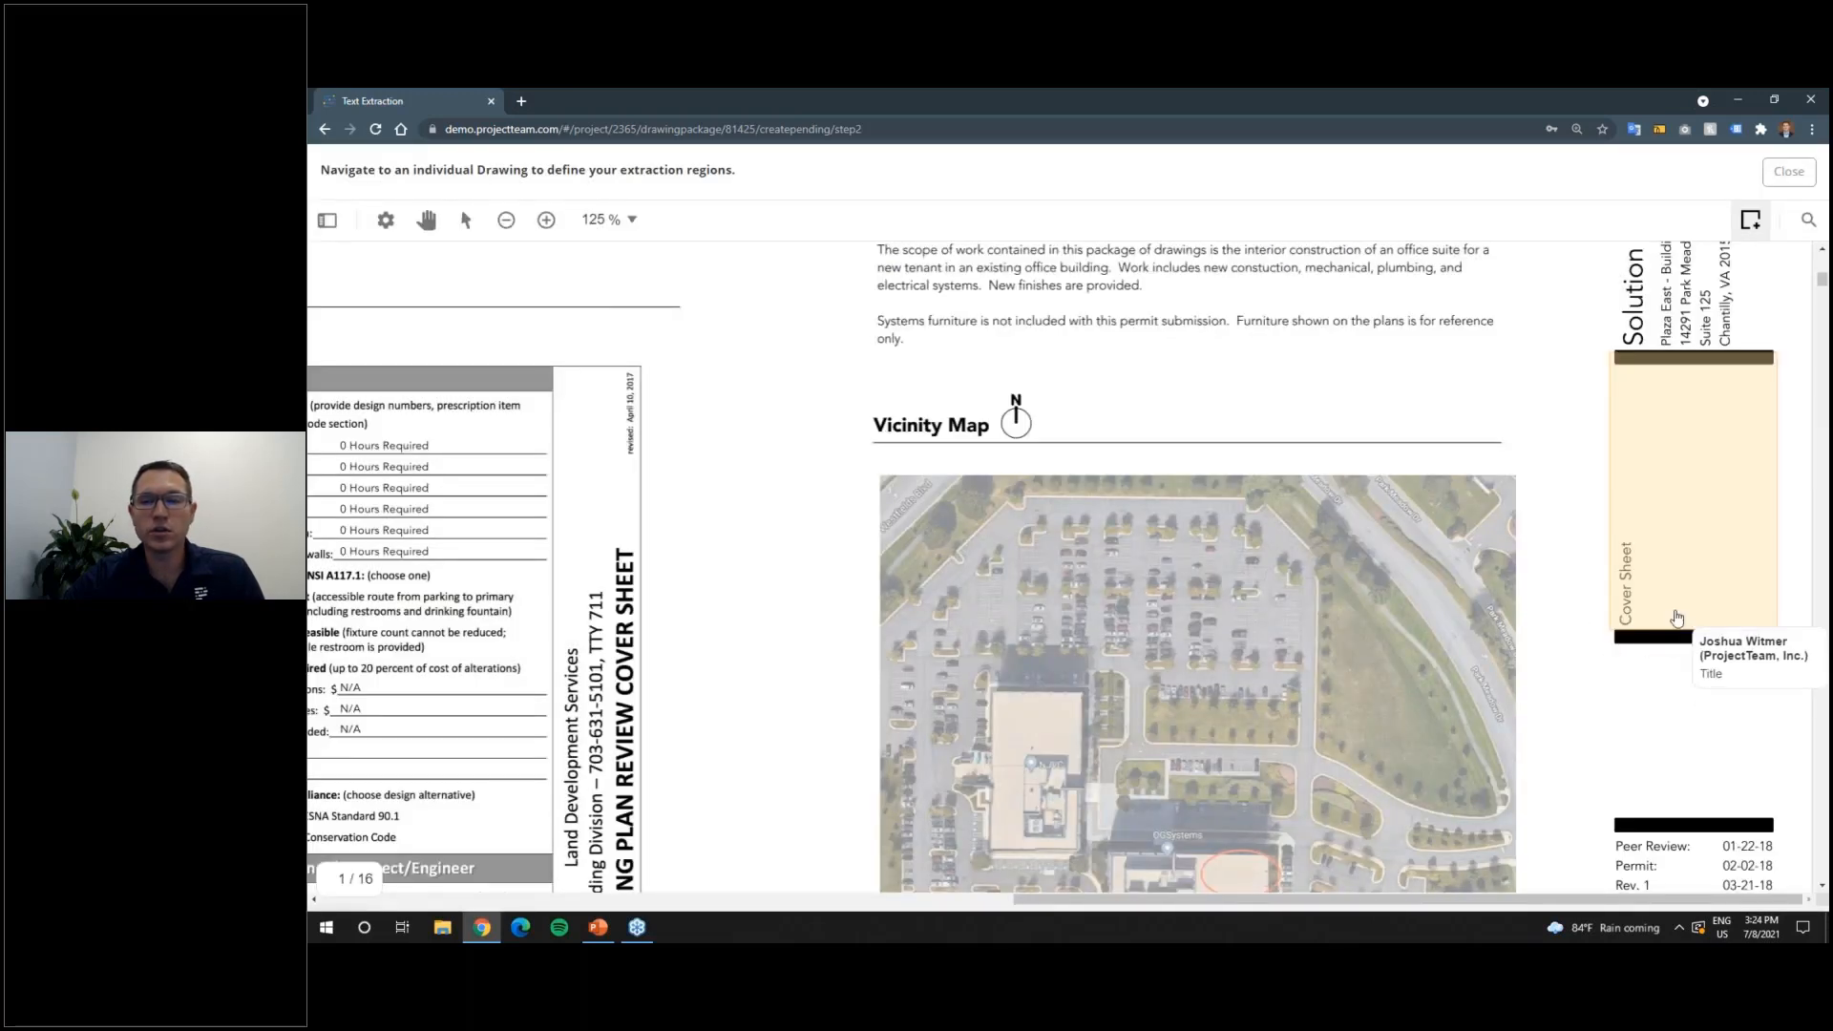
Step: Check both extraction regions, close the region editor, and process the files before returning to the drawings log
{"action": "scroll", "coordinate": [1662, 697], "scroll_direction": "down", "scroll_amount": 4}
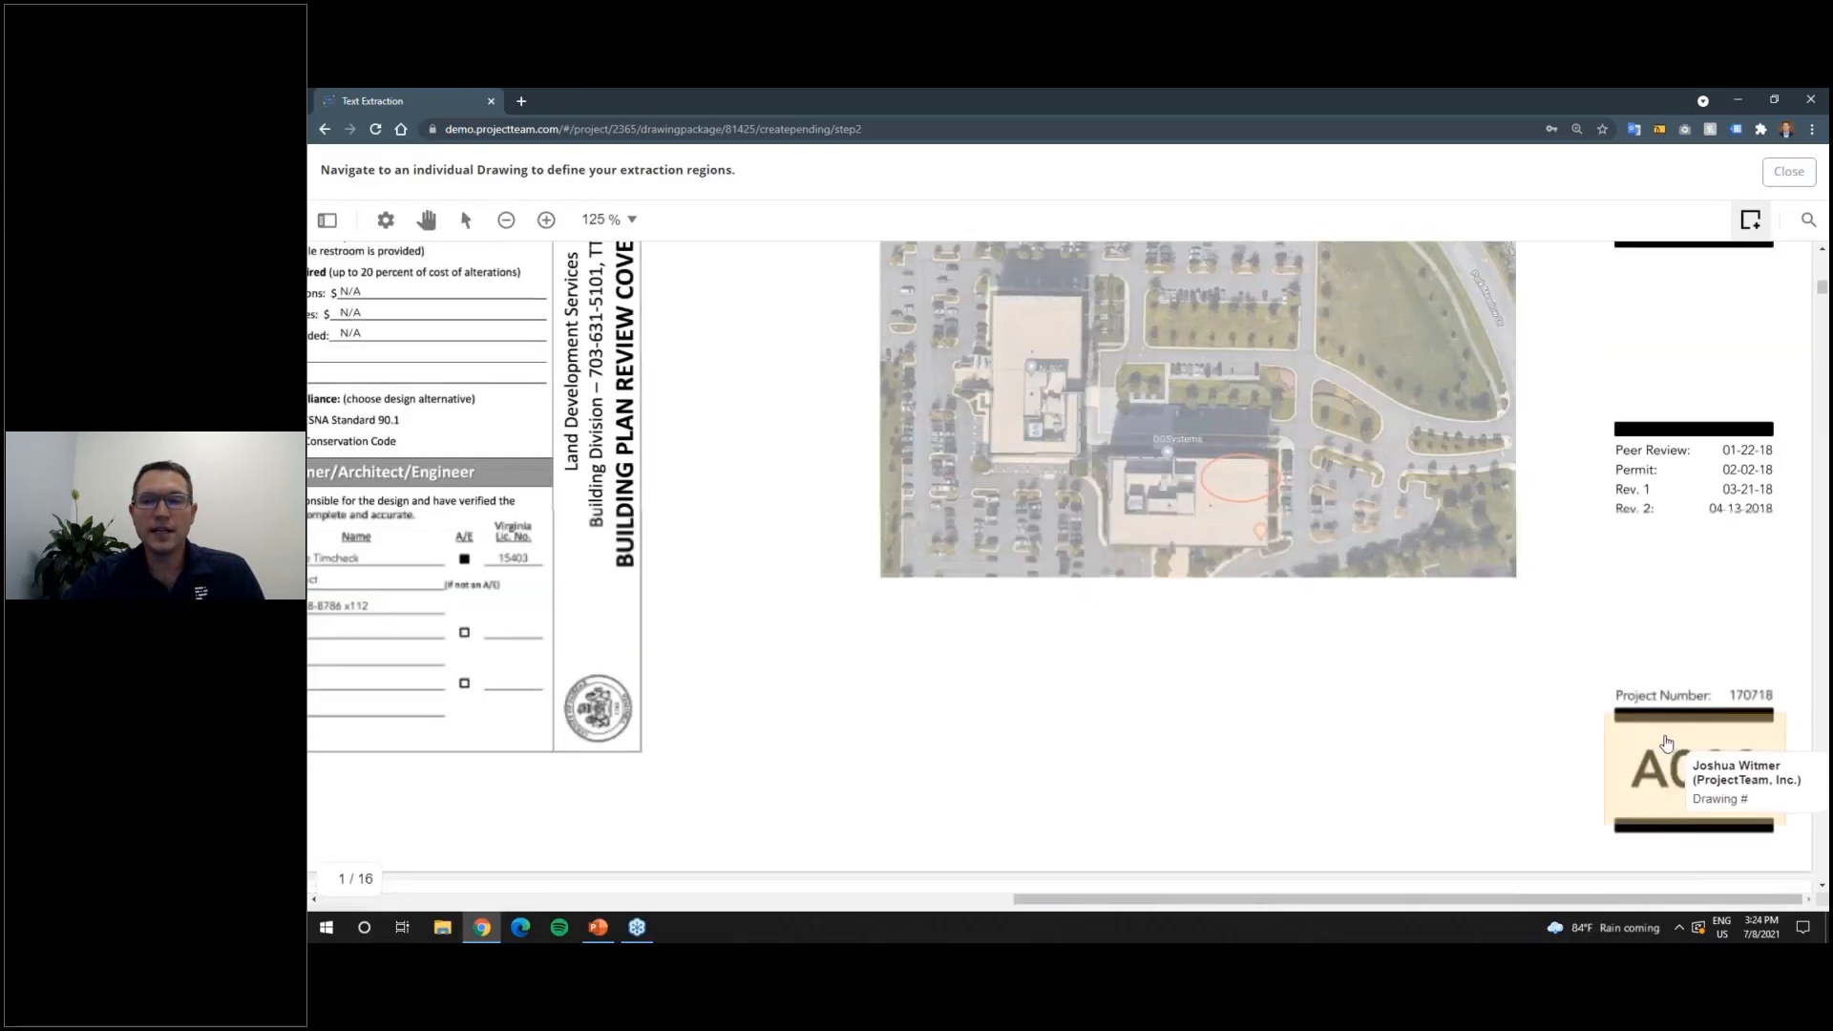
{"action": "scroll", "coordinate": [1640, 712], "scroll_direction": "up", "scroll_amount": 3}
{"action": "scroll", "coordinate": [1640, 711], "scroll_direction": "up", "scroll_amount": 2}
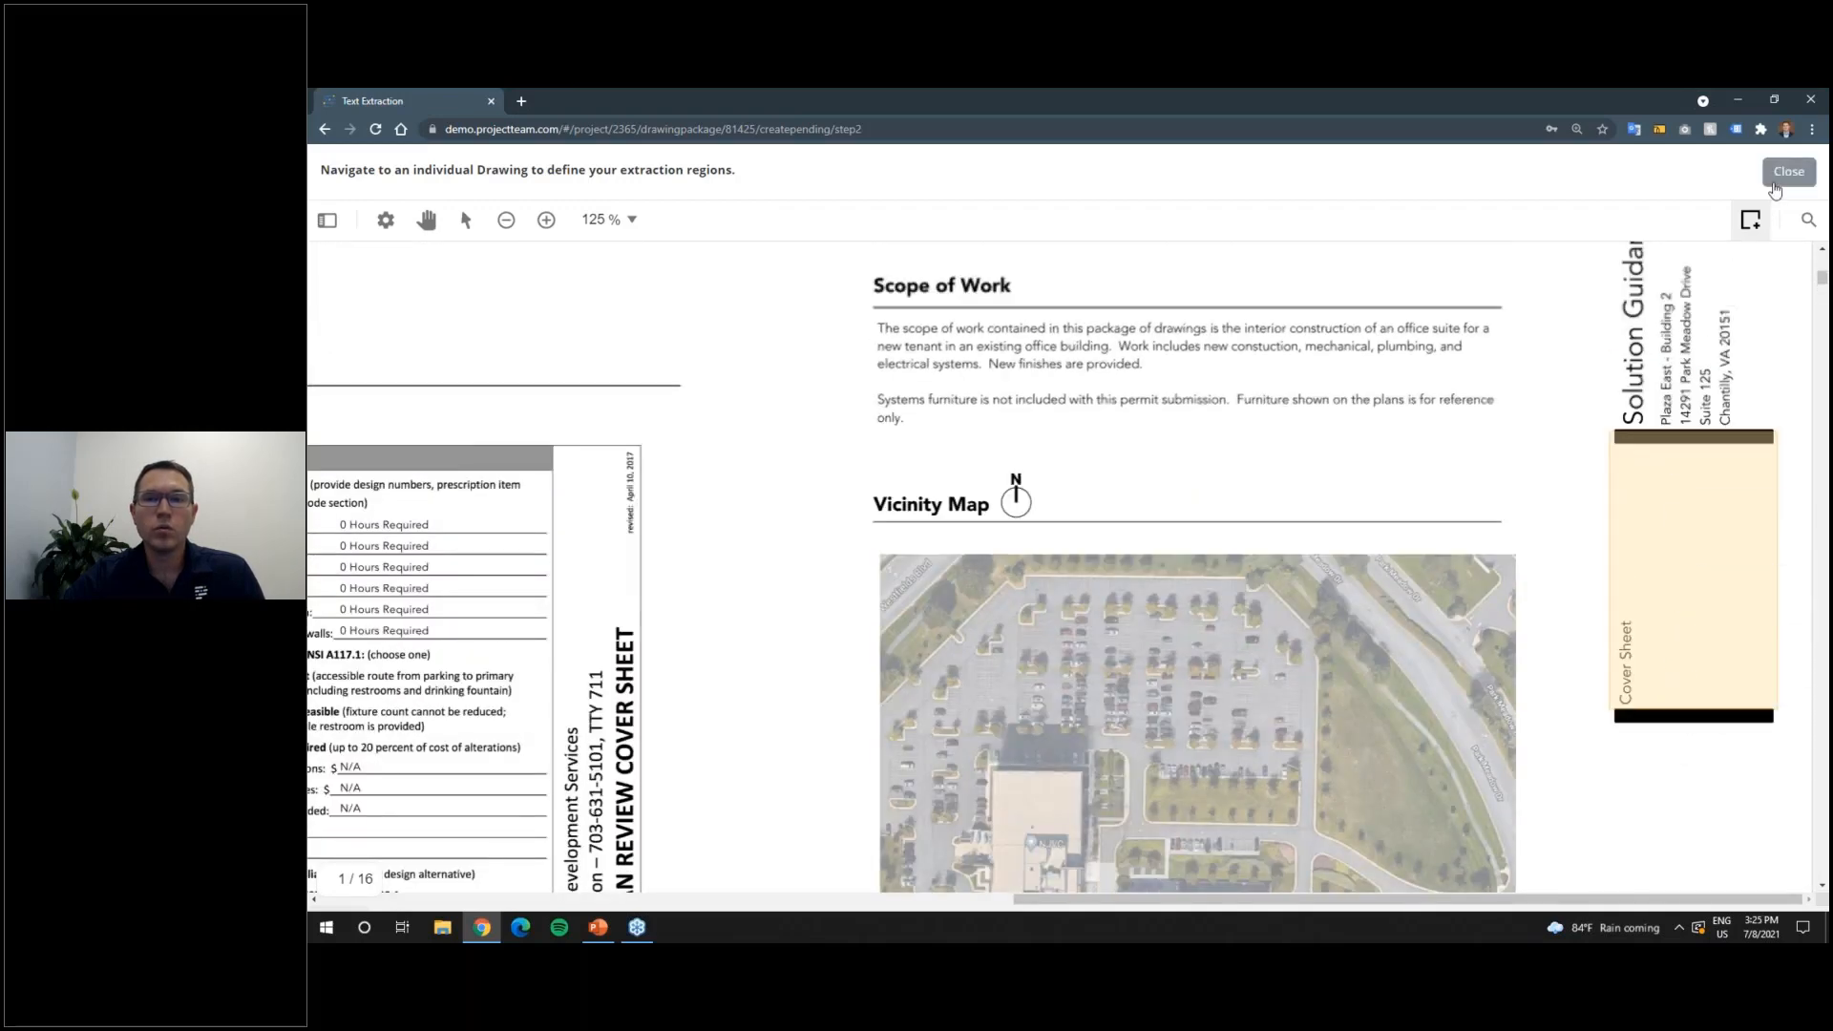
{"action": "left_click", "coordinate": [1788, 171]}
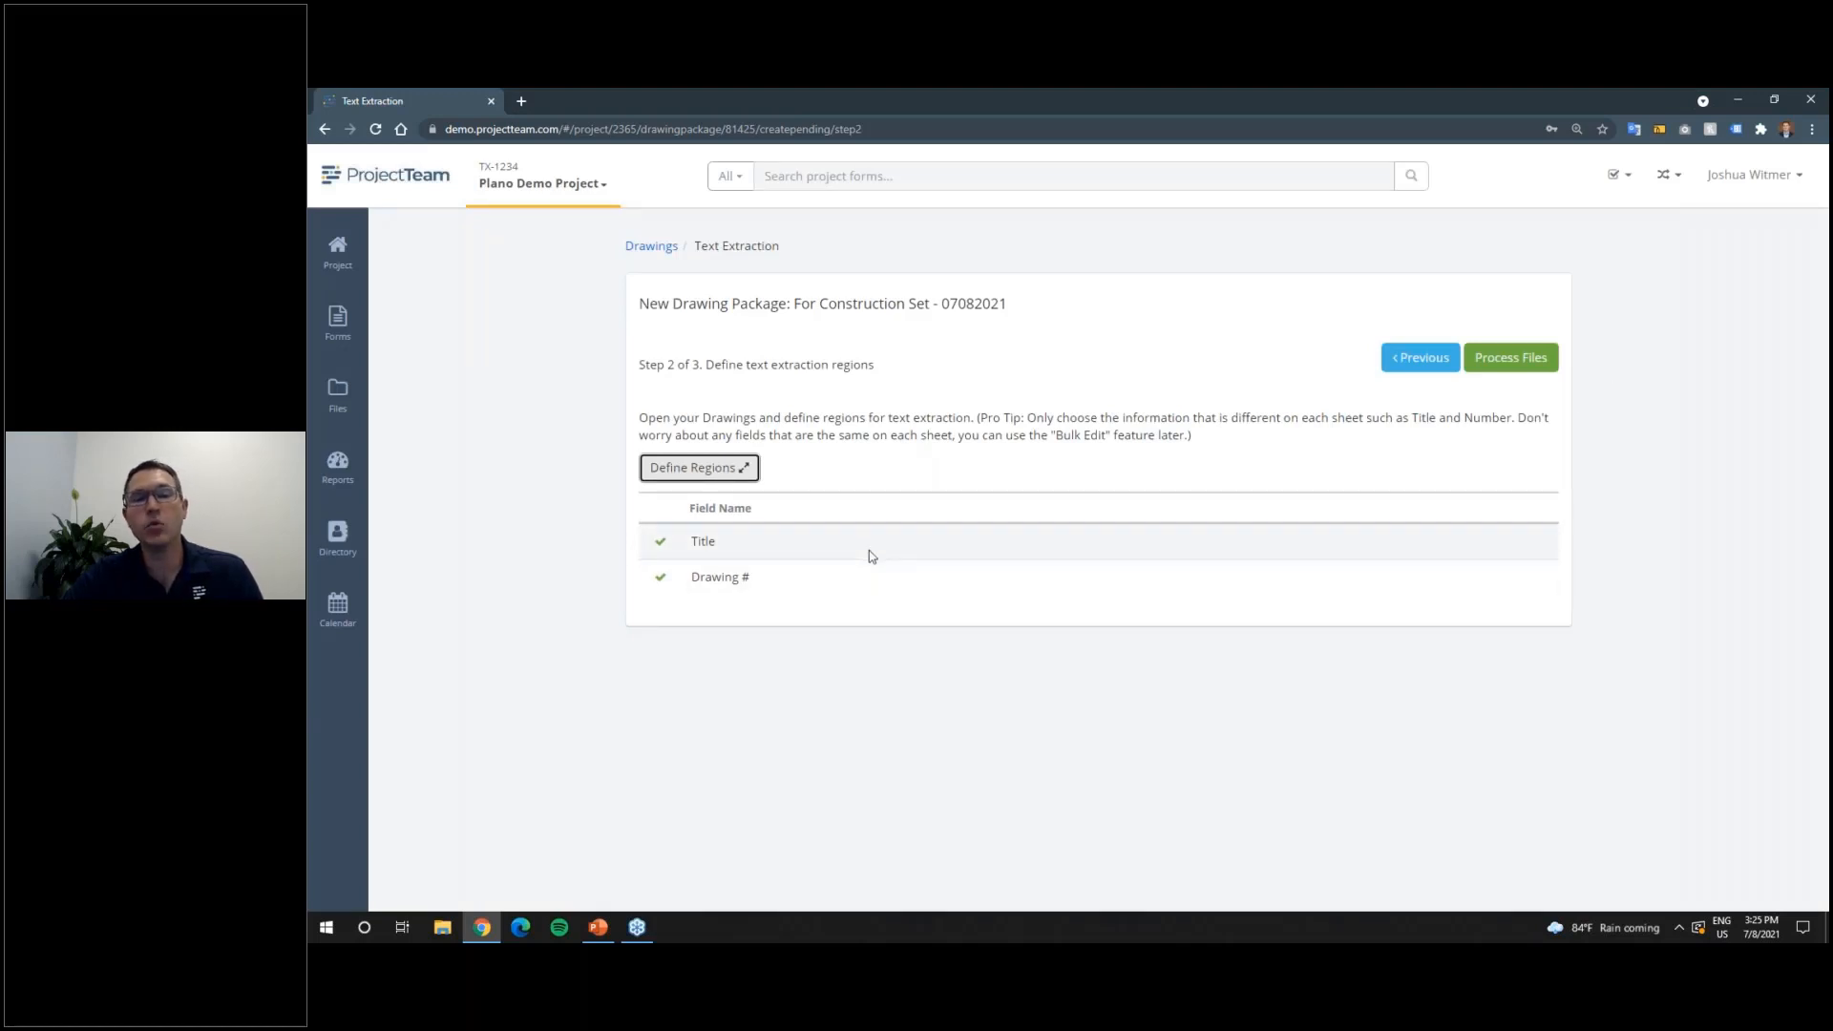
{"action": "left_click", "coordinate": [1490, 361]}
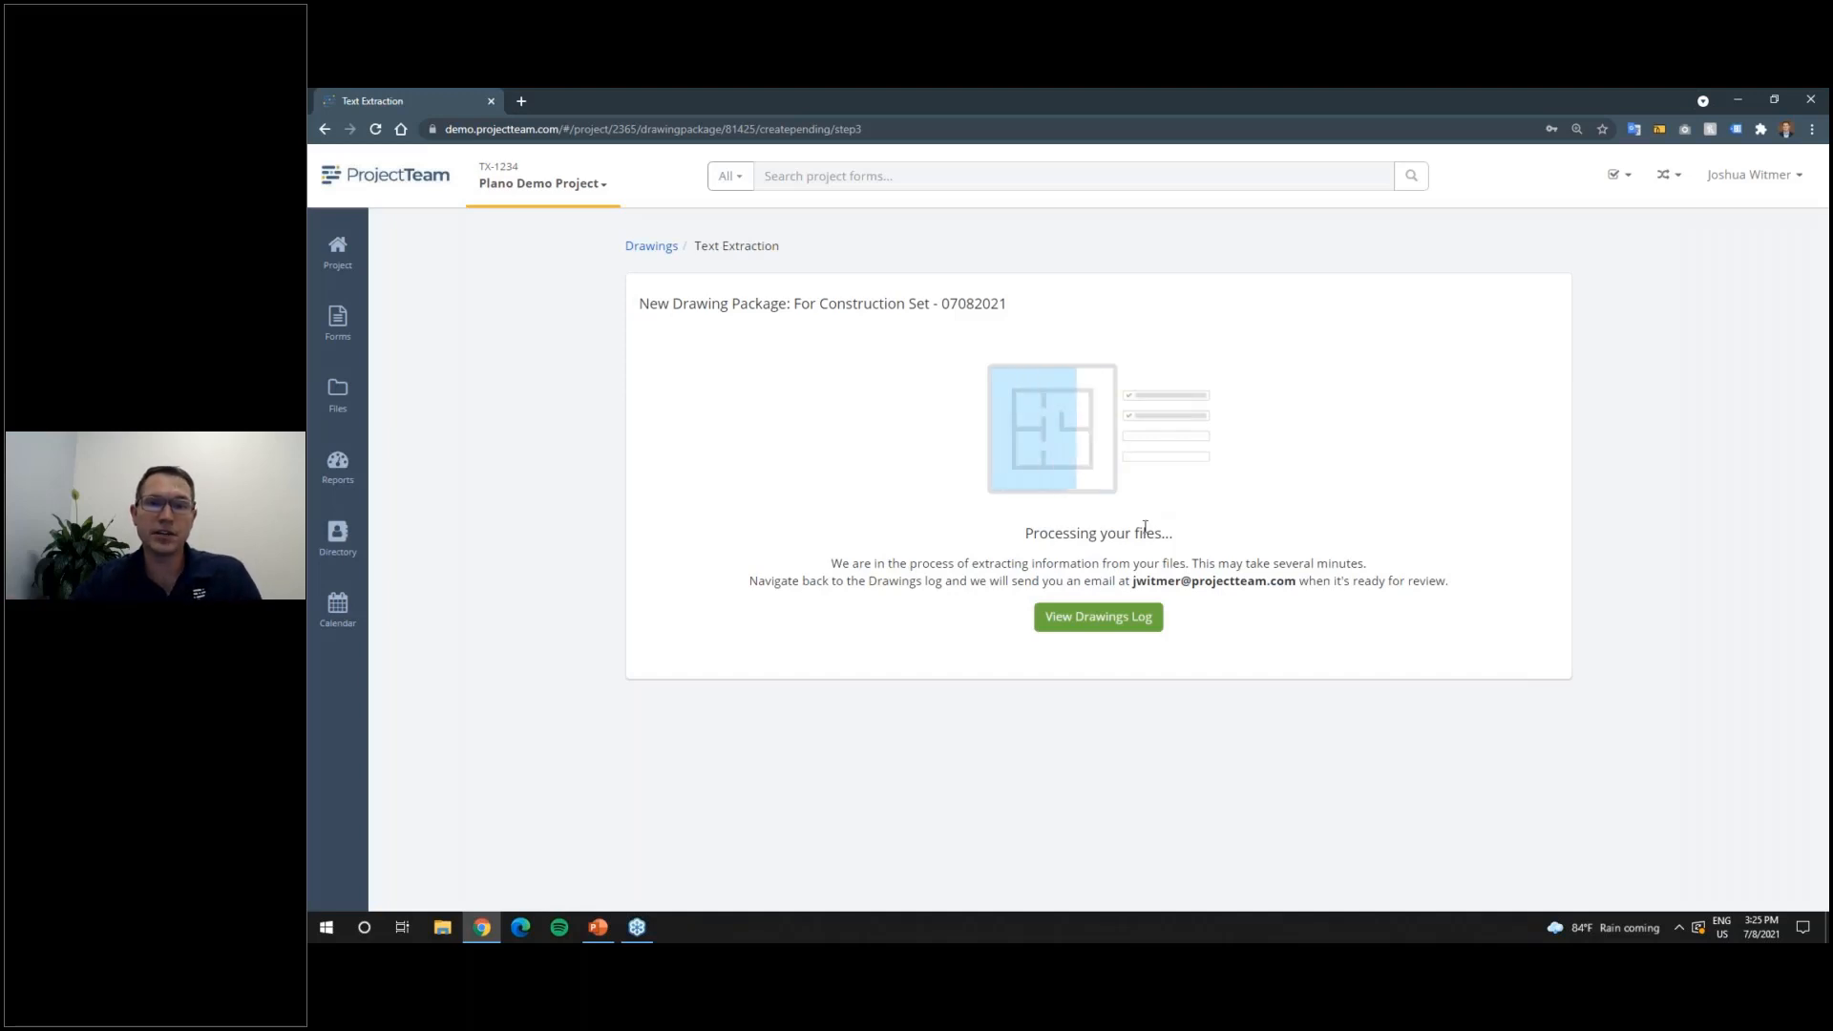
{"action": "left_click", "coordinate": [1114, 621]}
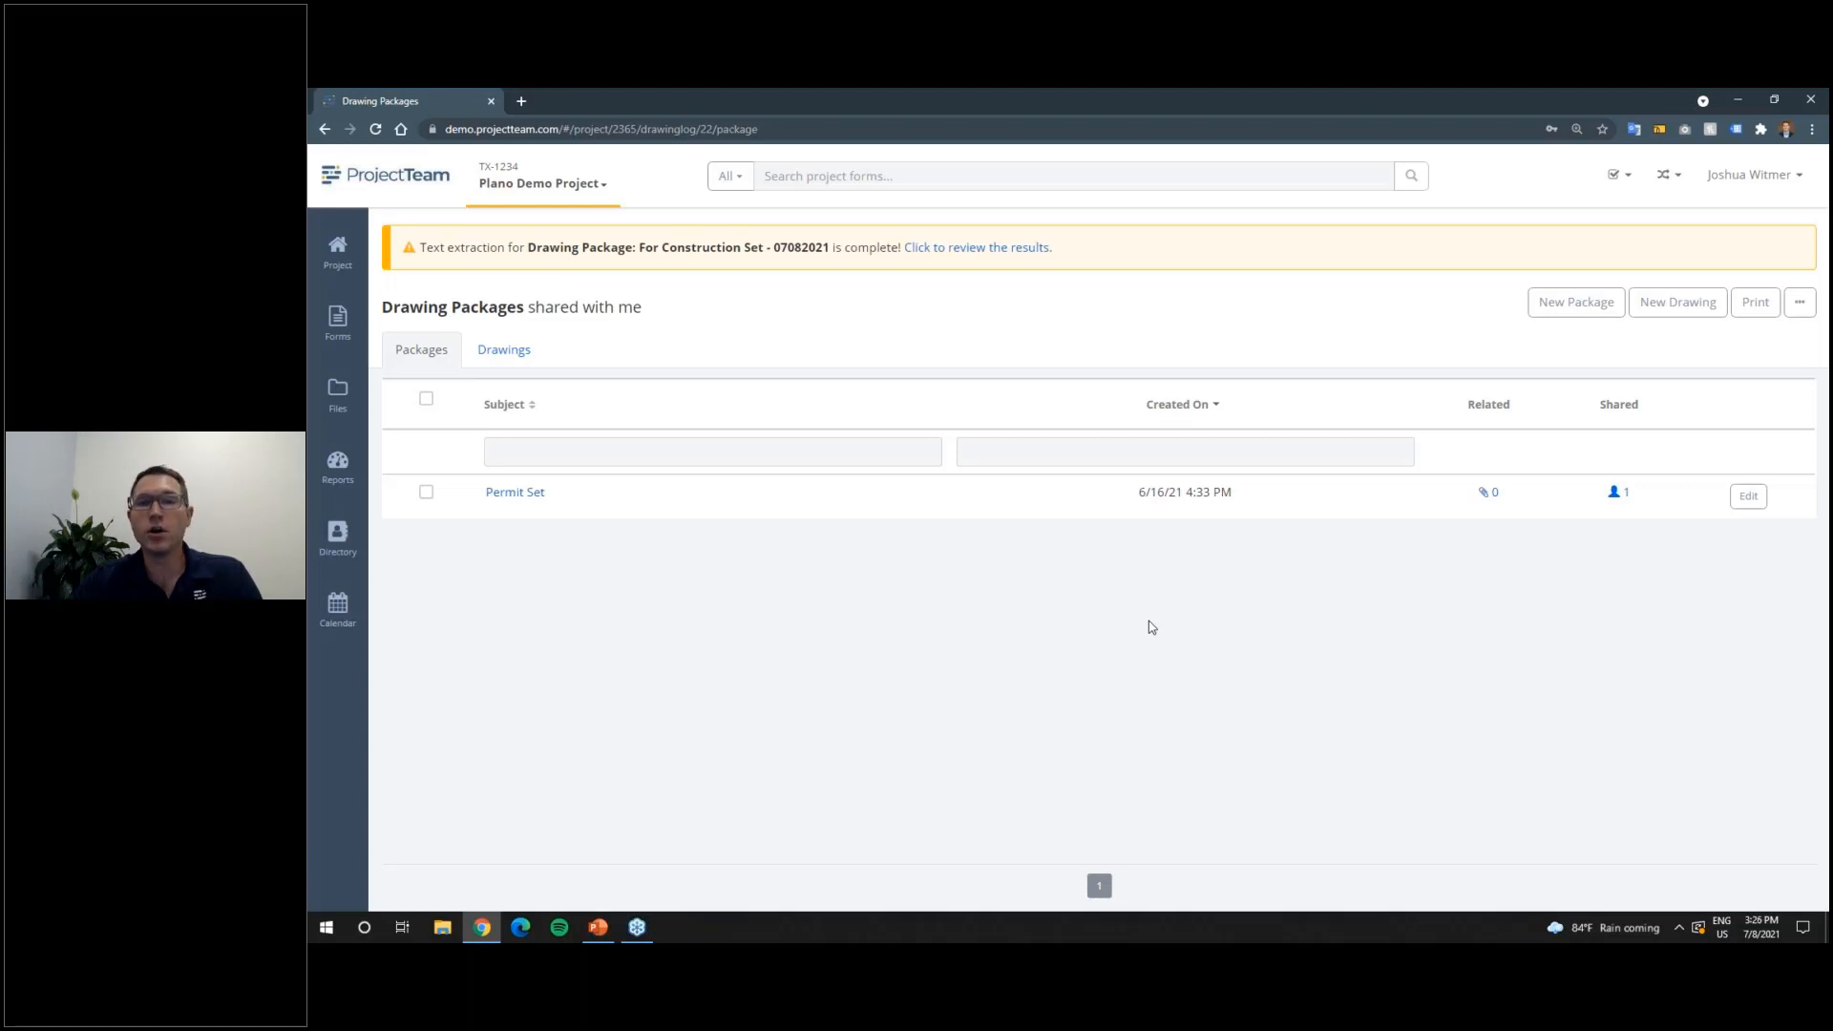
Step: Review the text extraction results for For Construction Set - 07082021, decline the package creation confirmation, and leave the review for later
{"action": "left_click", "coordinate": [993, 248]}
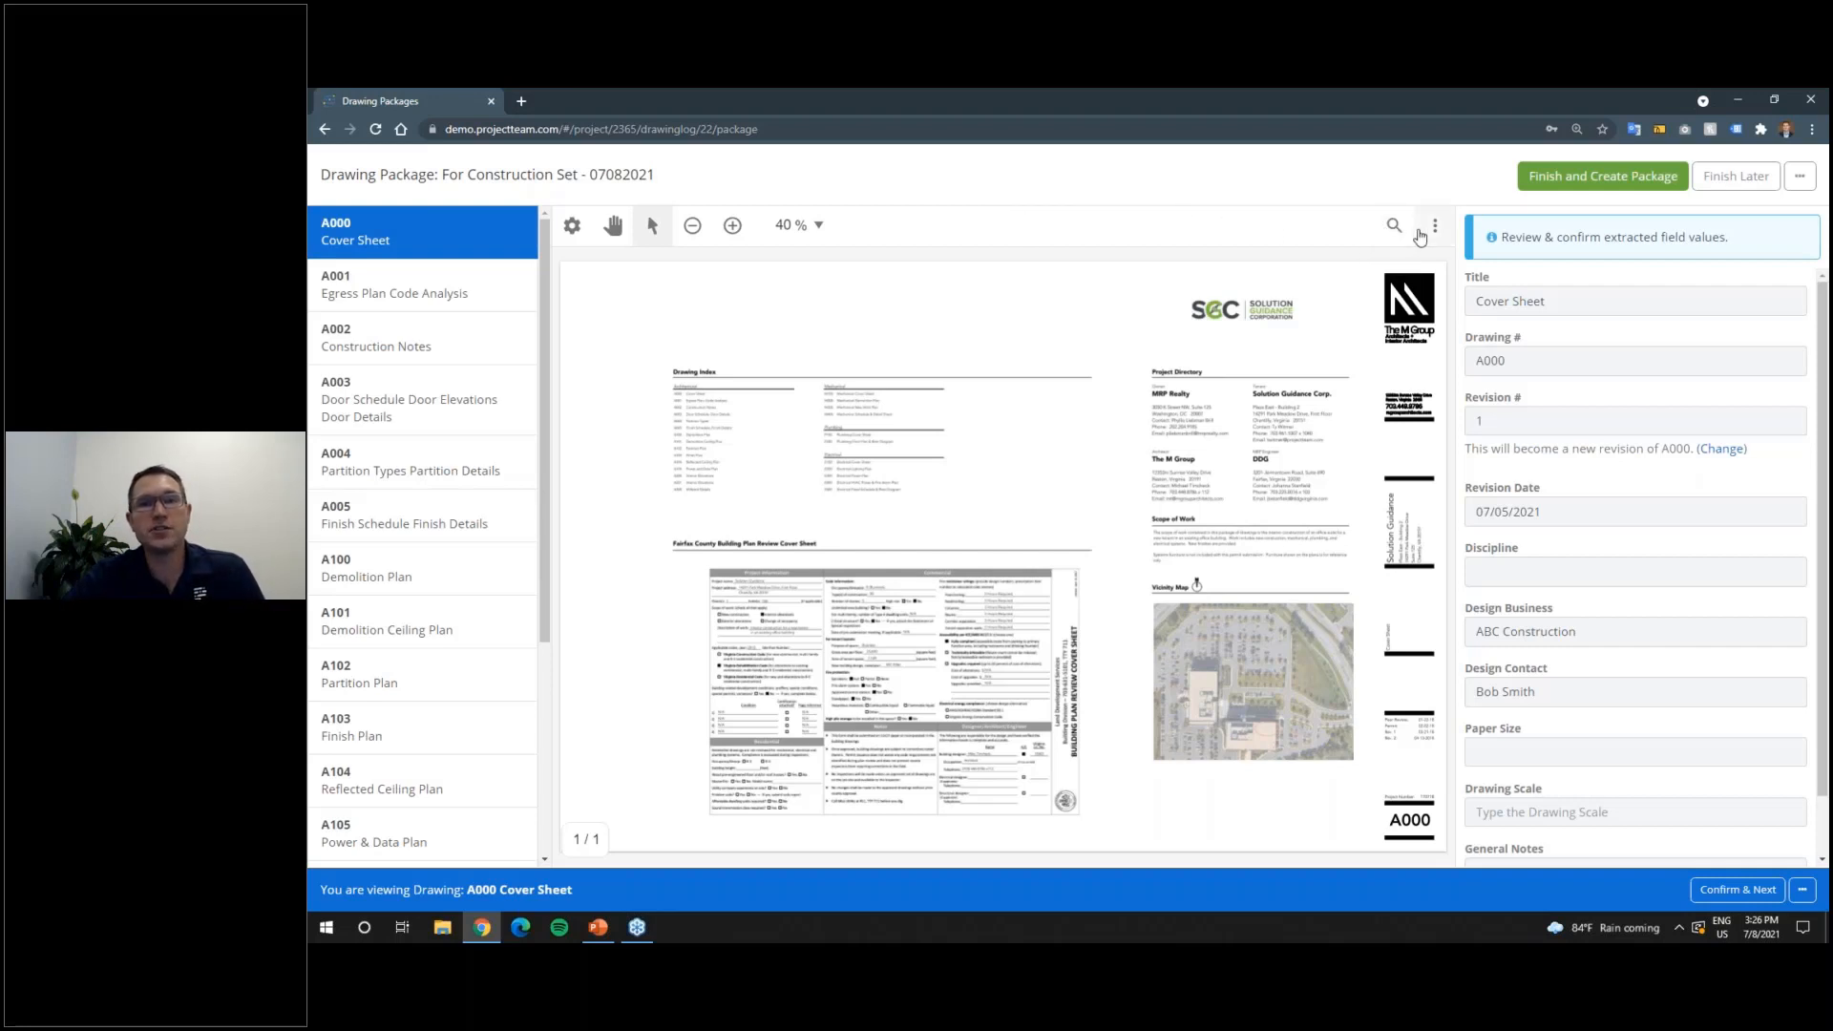
{"action": "scroll", "coordinate": [1543, 638], "scroll_direction": "down", "scroll_amount": 1}
{"action": "scroll", "coordinate": [1543, 638], "scroll_direction": "up", "scroll_amount": 1}
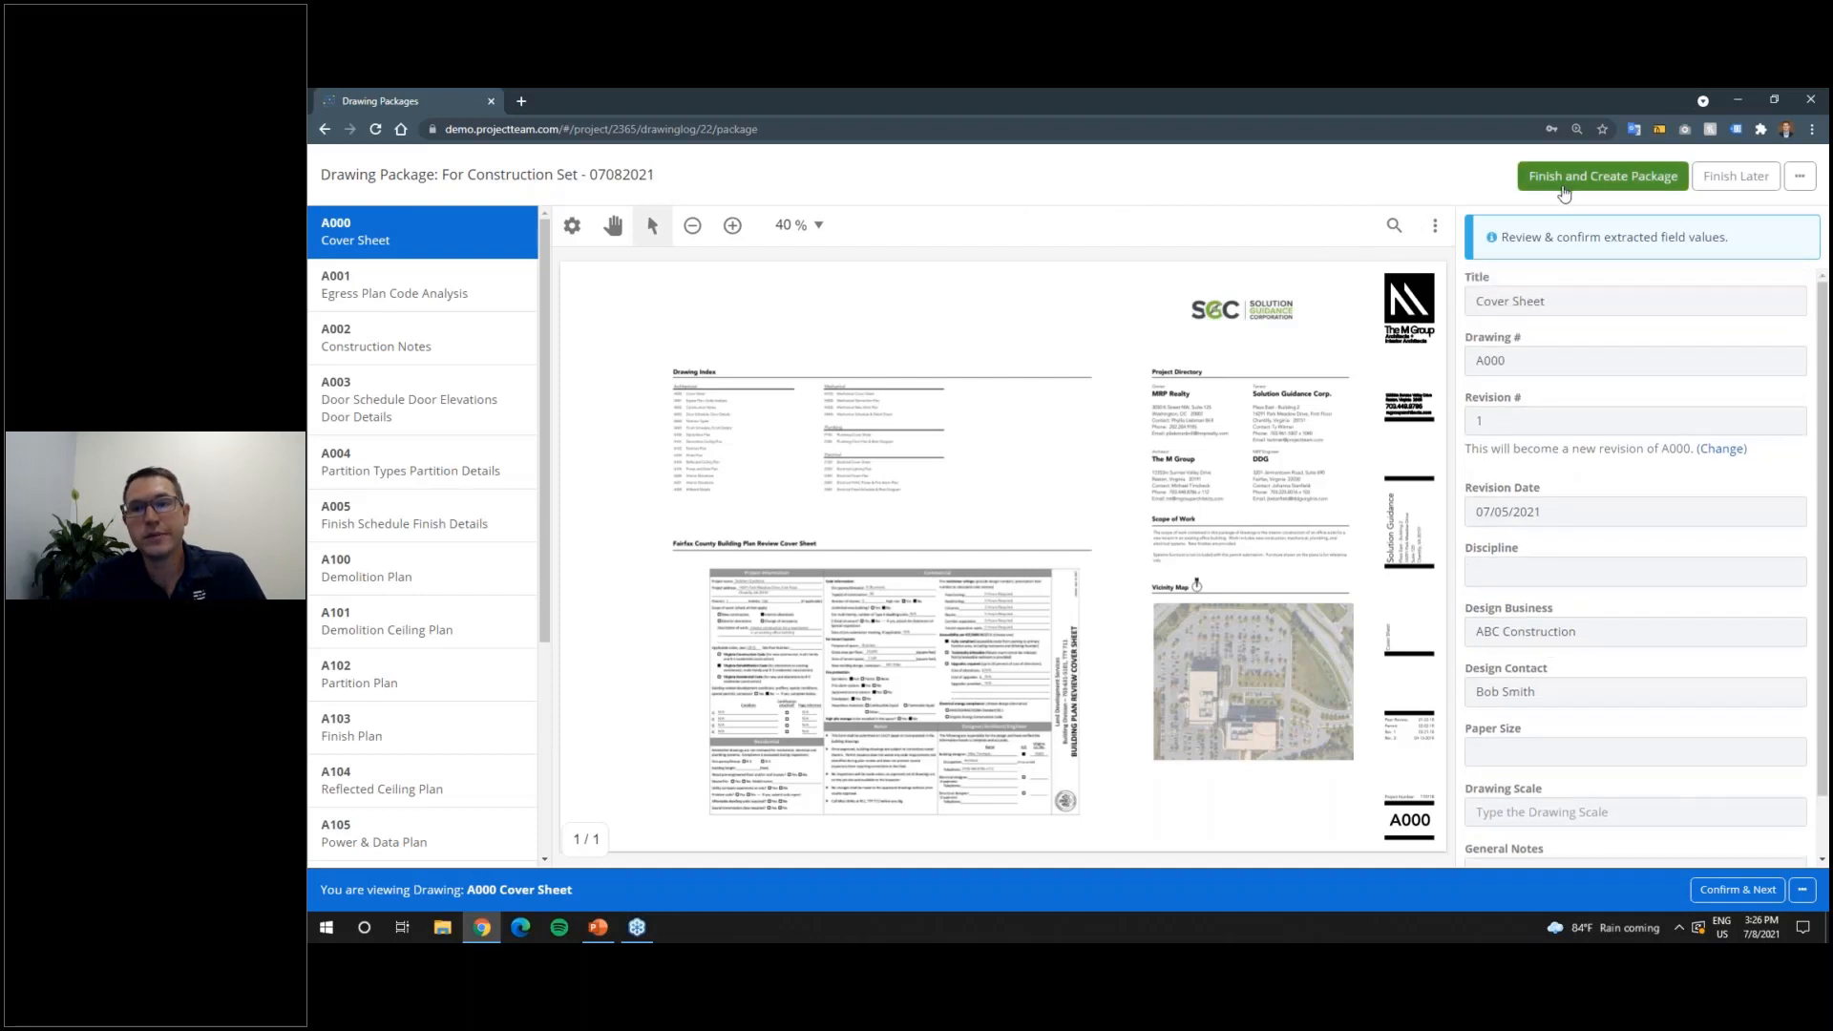
{"action": "left_click", "coordinate": [1521, 181]}
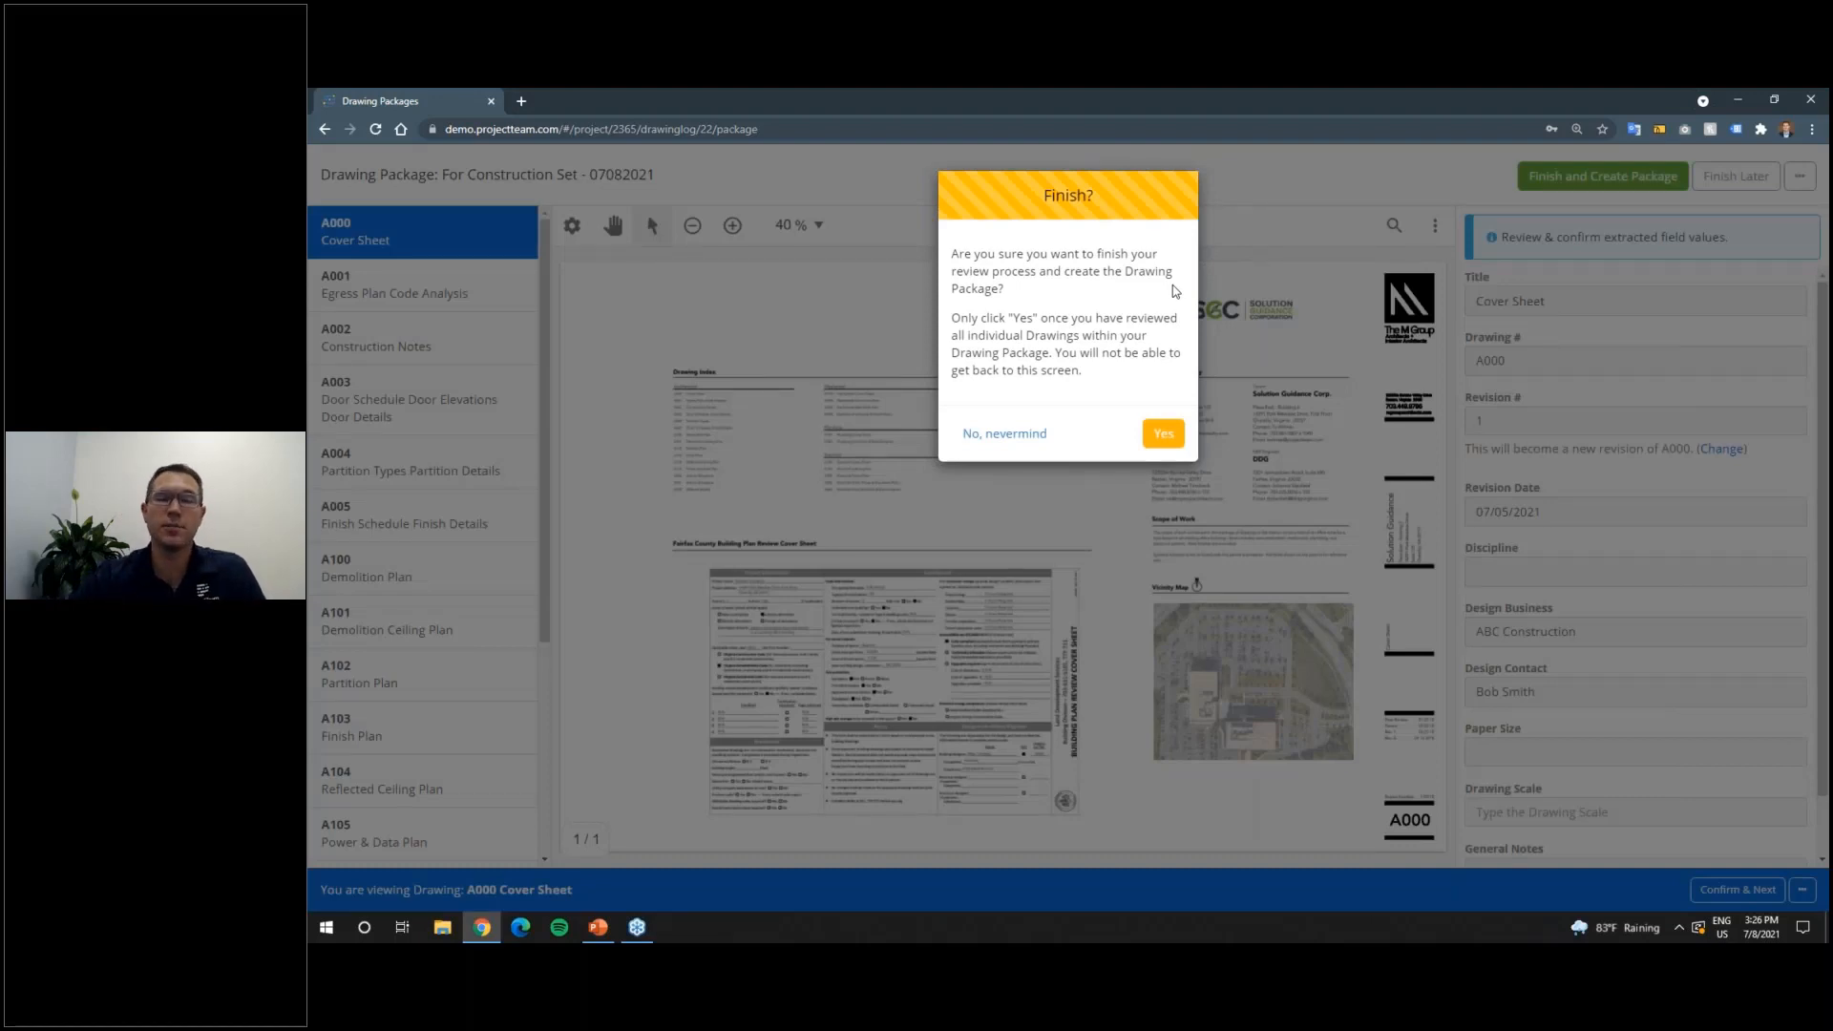
{"action": "left_click", "coordinate": [1033, 435]}
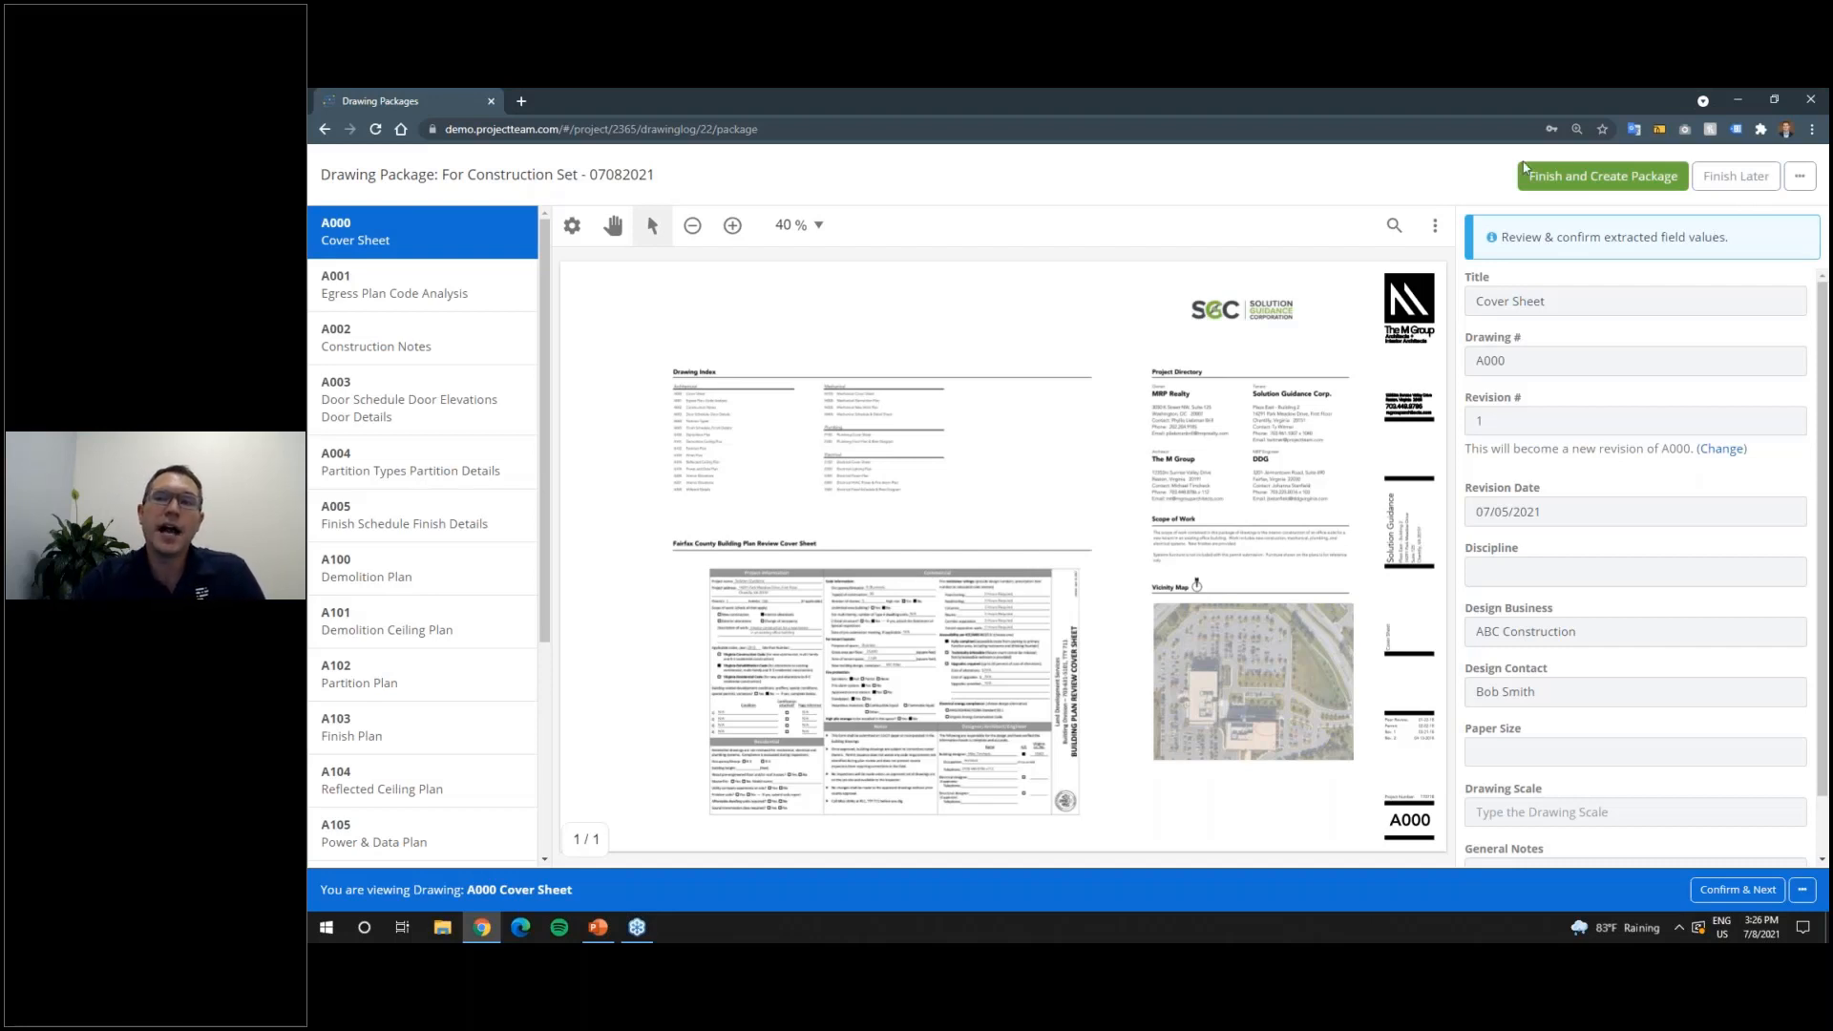
{"action": "left_click", "coordinate": [1703, 182]}
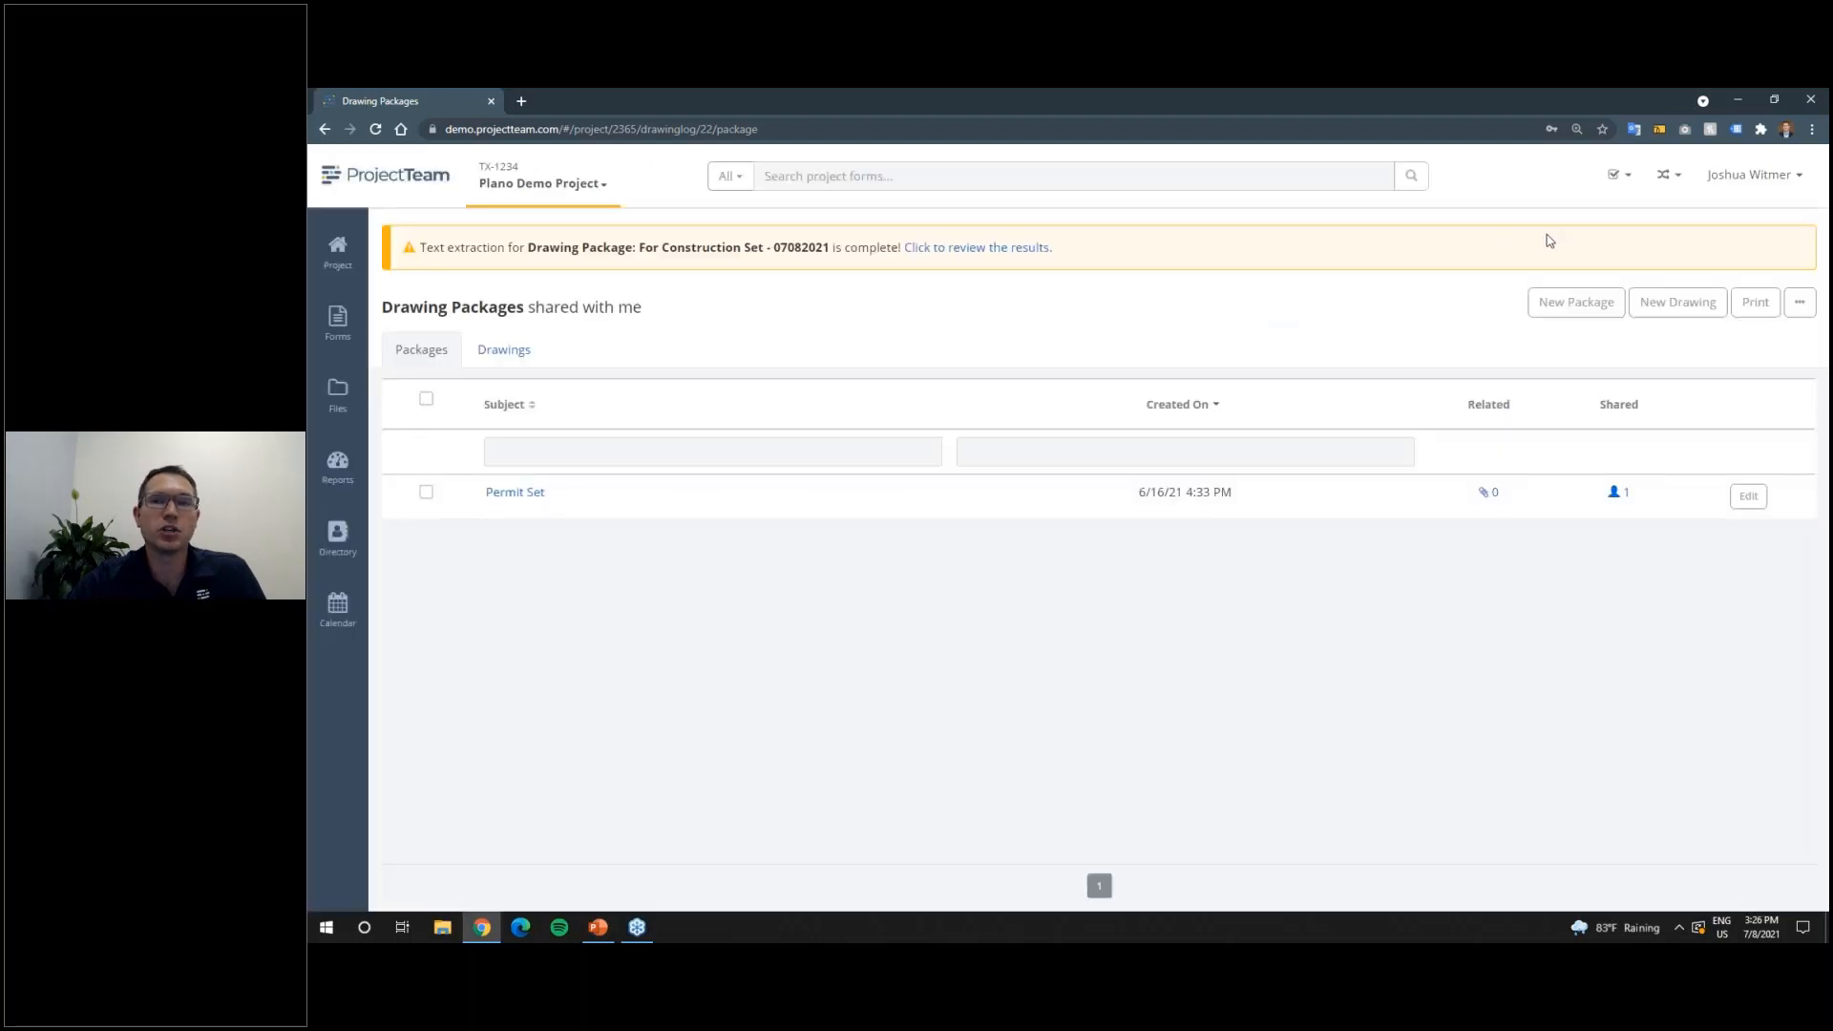
Step: Return to the drawings log through the project home, reopen the text extraction results, and show the pending package's additional actions
{"action": "left_click", "coordinate": [331, 266]}
{"action": "left_click", "coordinate": [879, 337]}
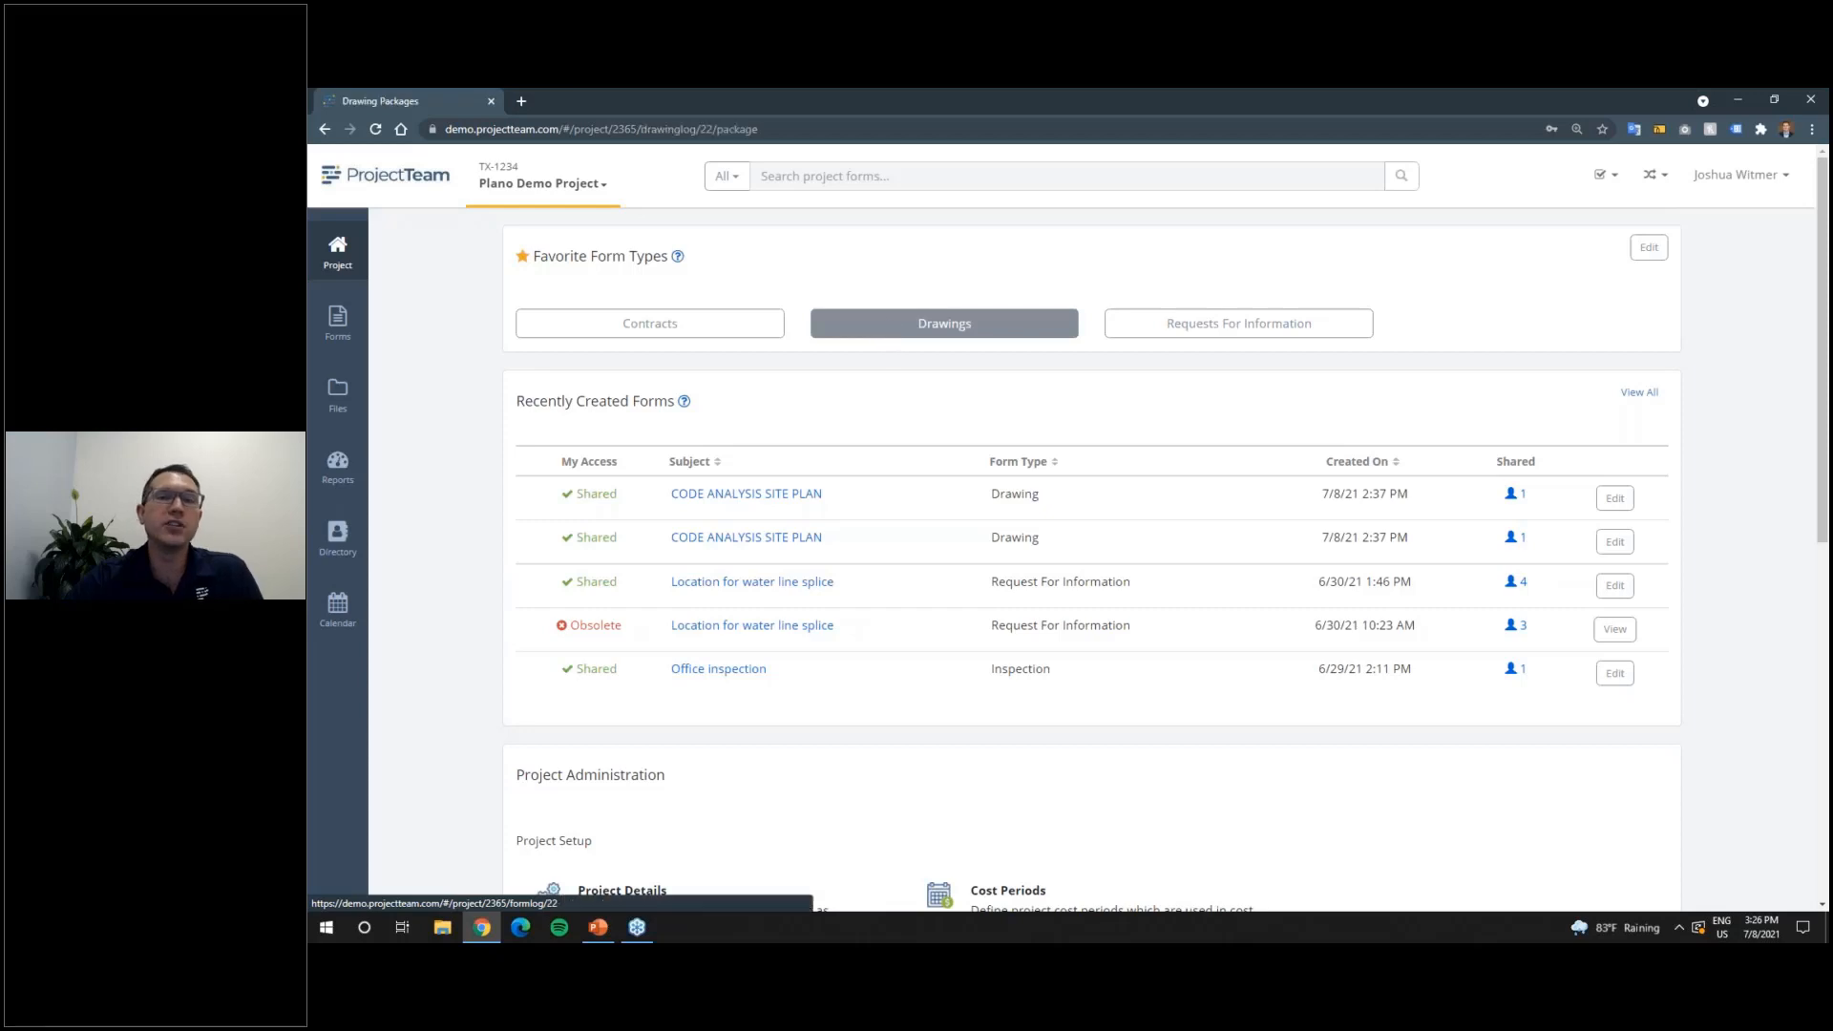
{"action": "left_click", "coordinate": [962, 256]}
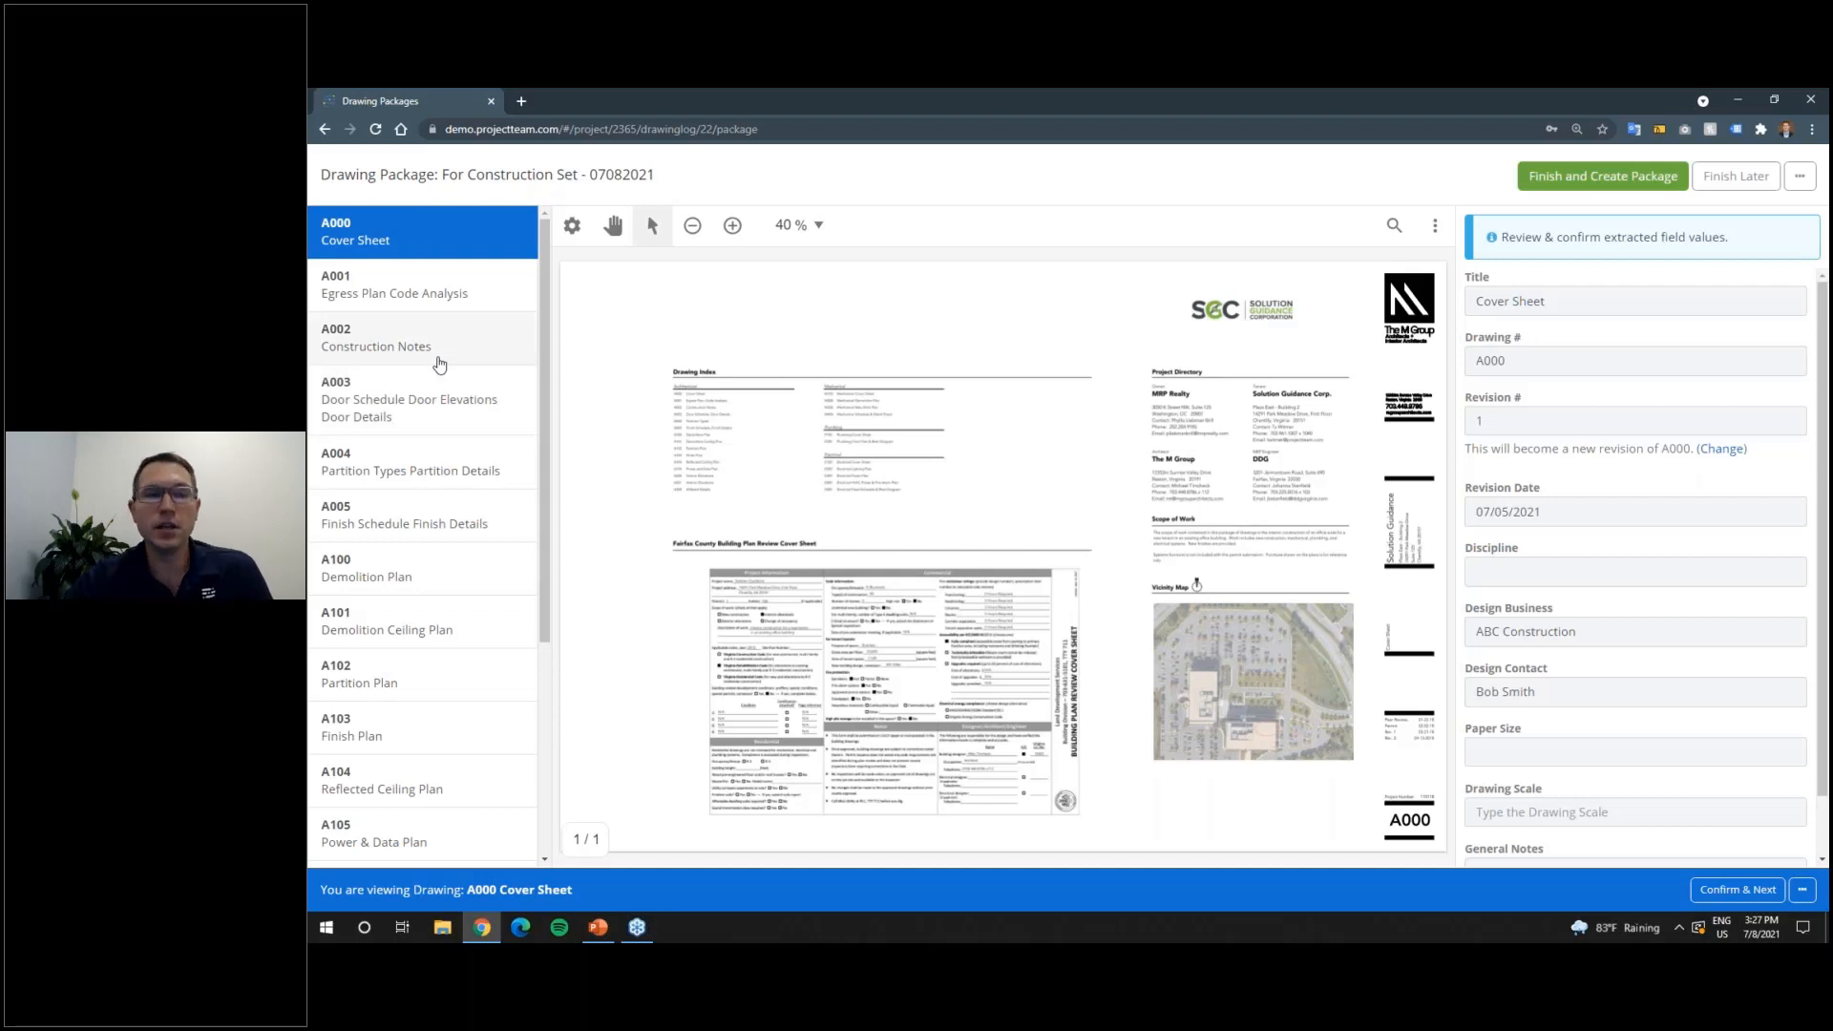
{"action": "left_click", "coordinate": [1798, 179]}
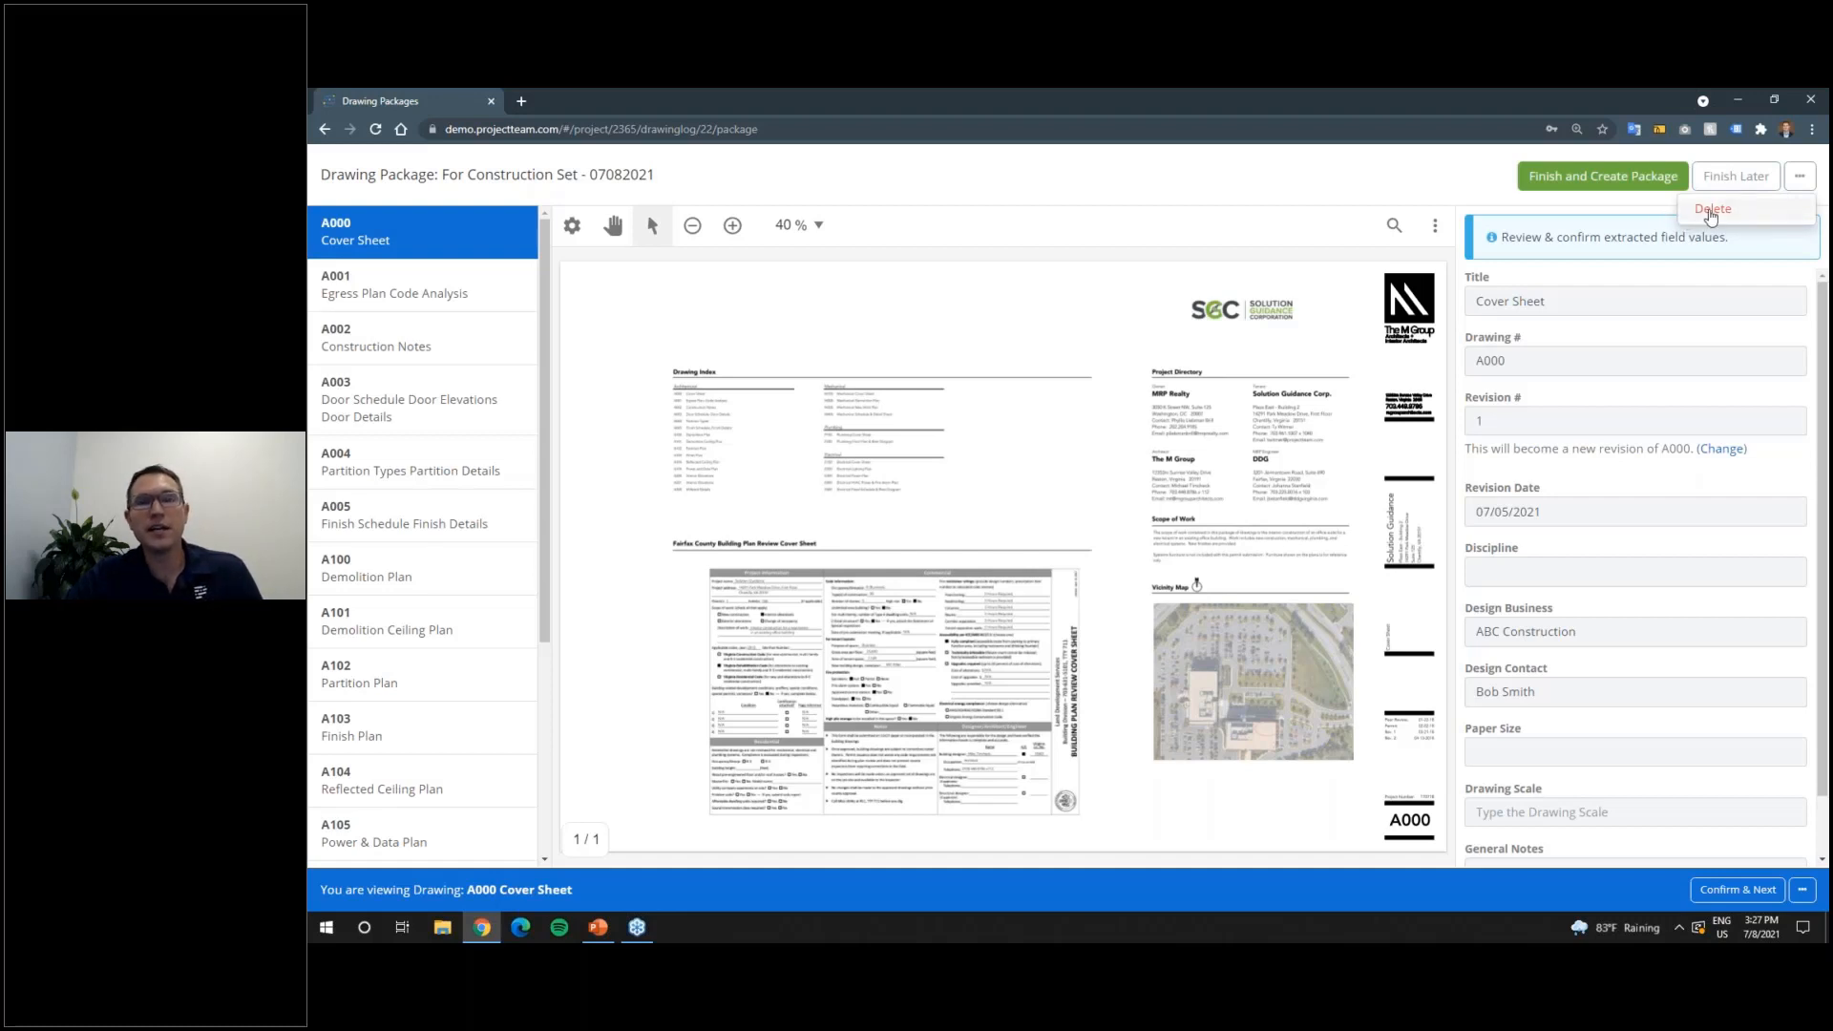
Step: Dismiss the package's additional actions and examine the sheet title in the cover sheet's title block at 200% zoom
{"action": "left_click", "coordinate": [1470, 179]}
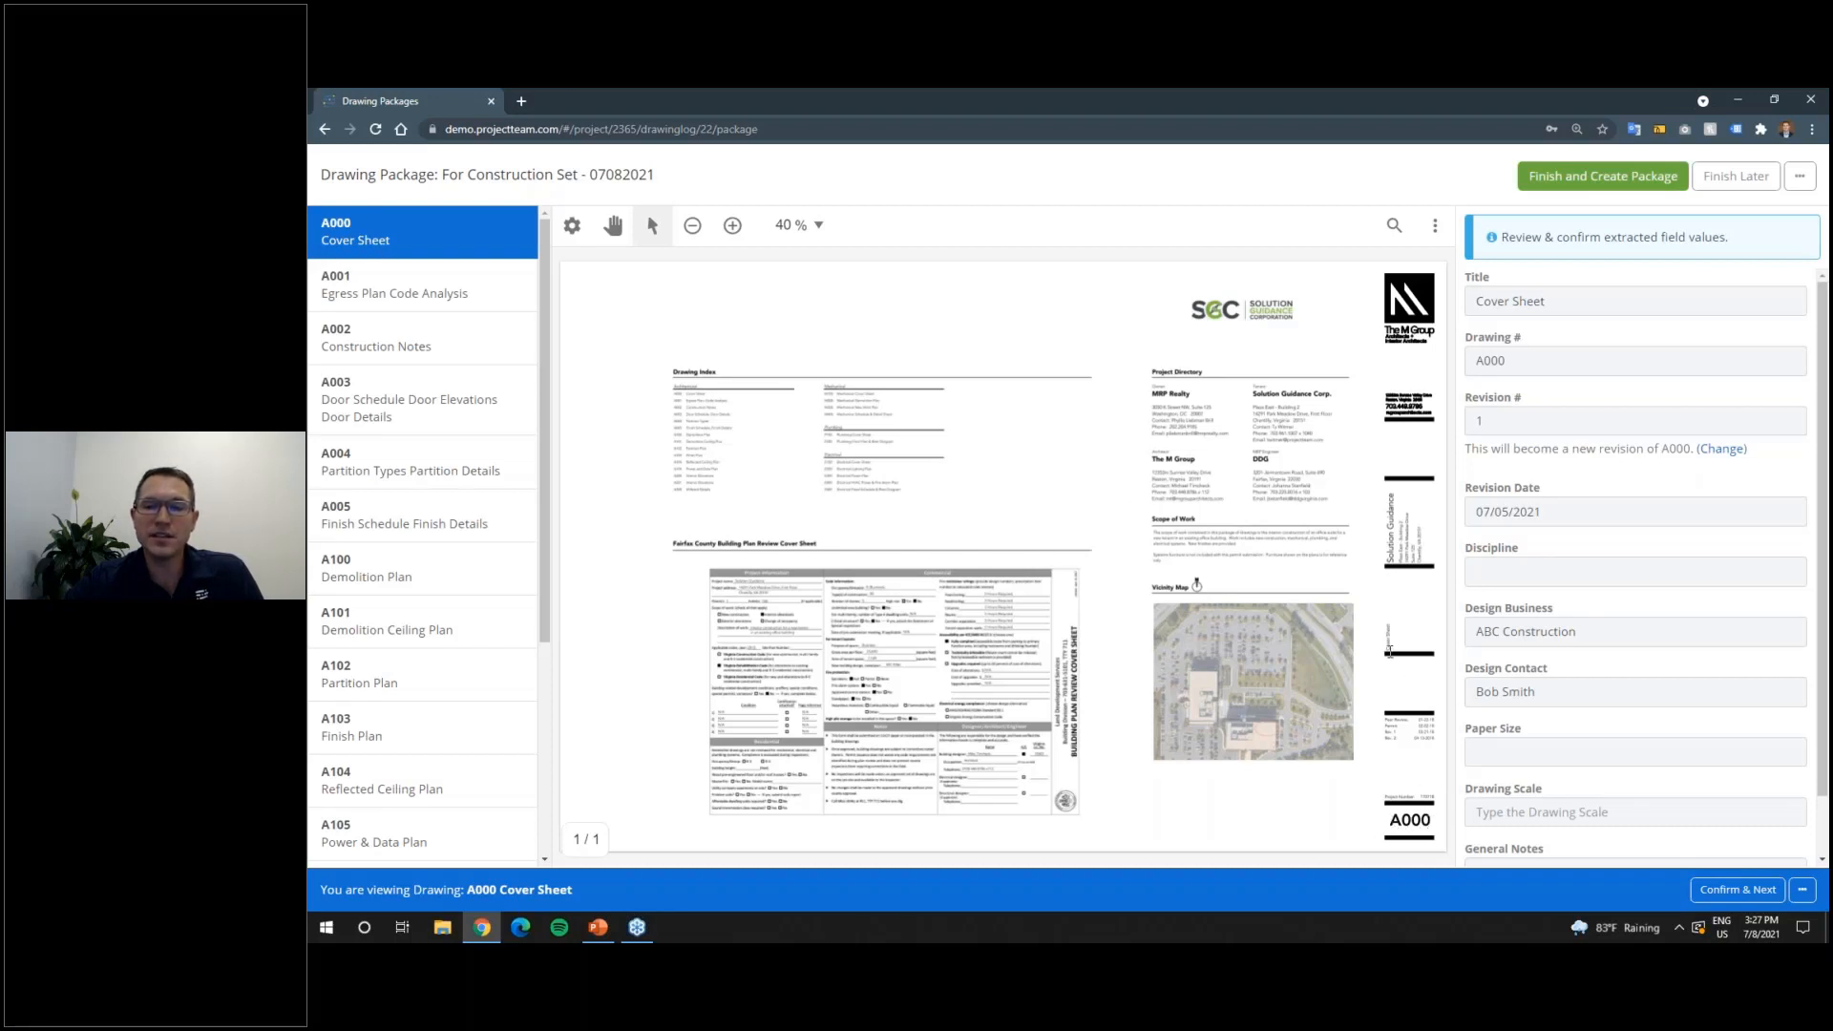
{"action": "left_click", "coordinate": [813, 226]}
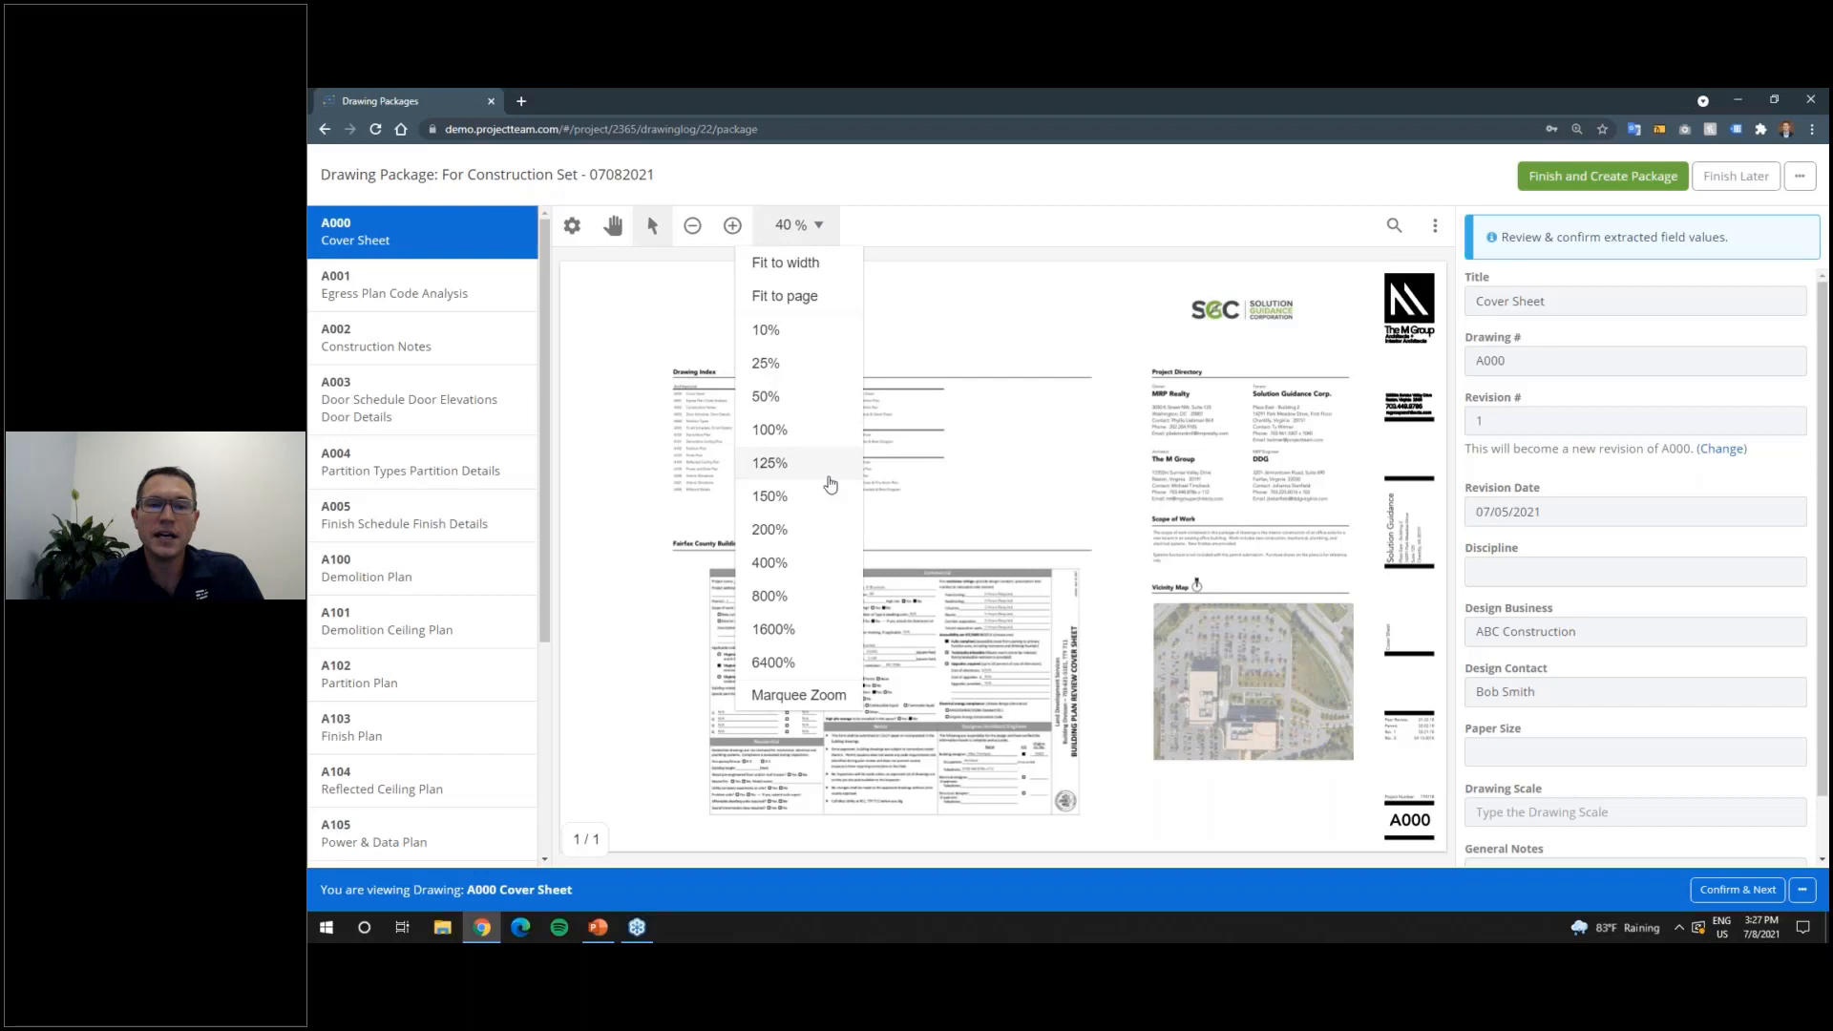
{"action": "left_click", "coordinate": [820, 531]}
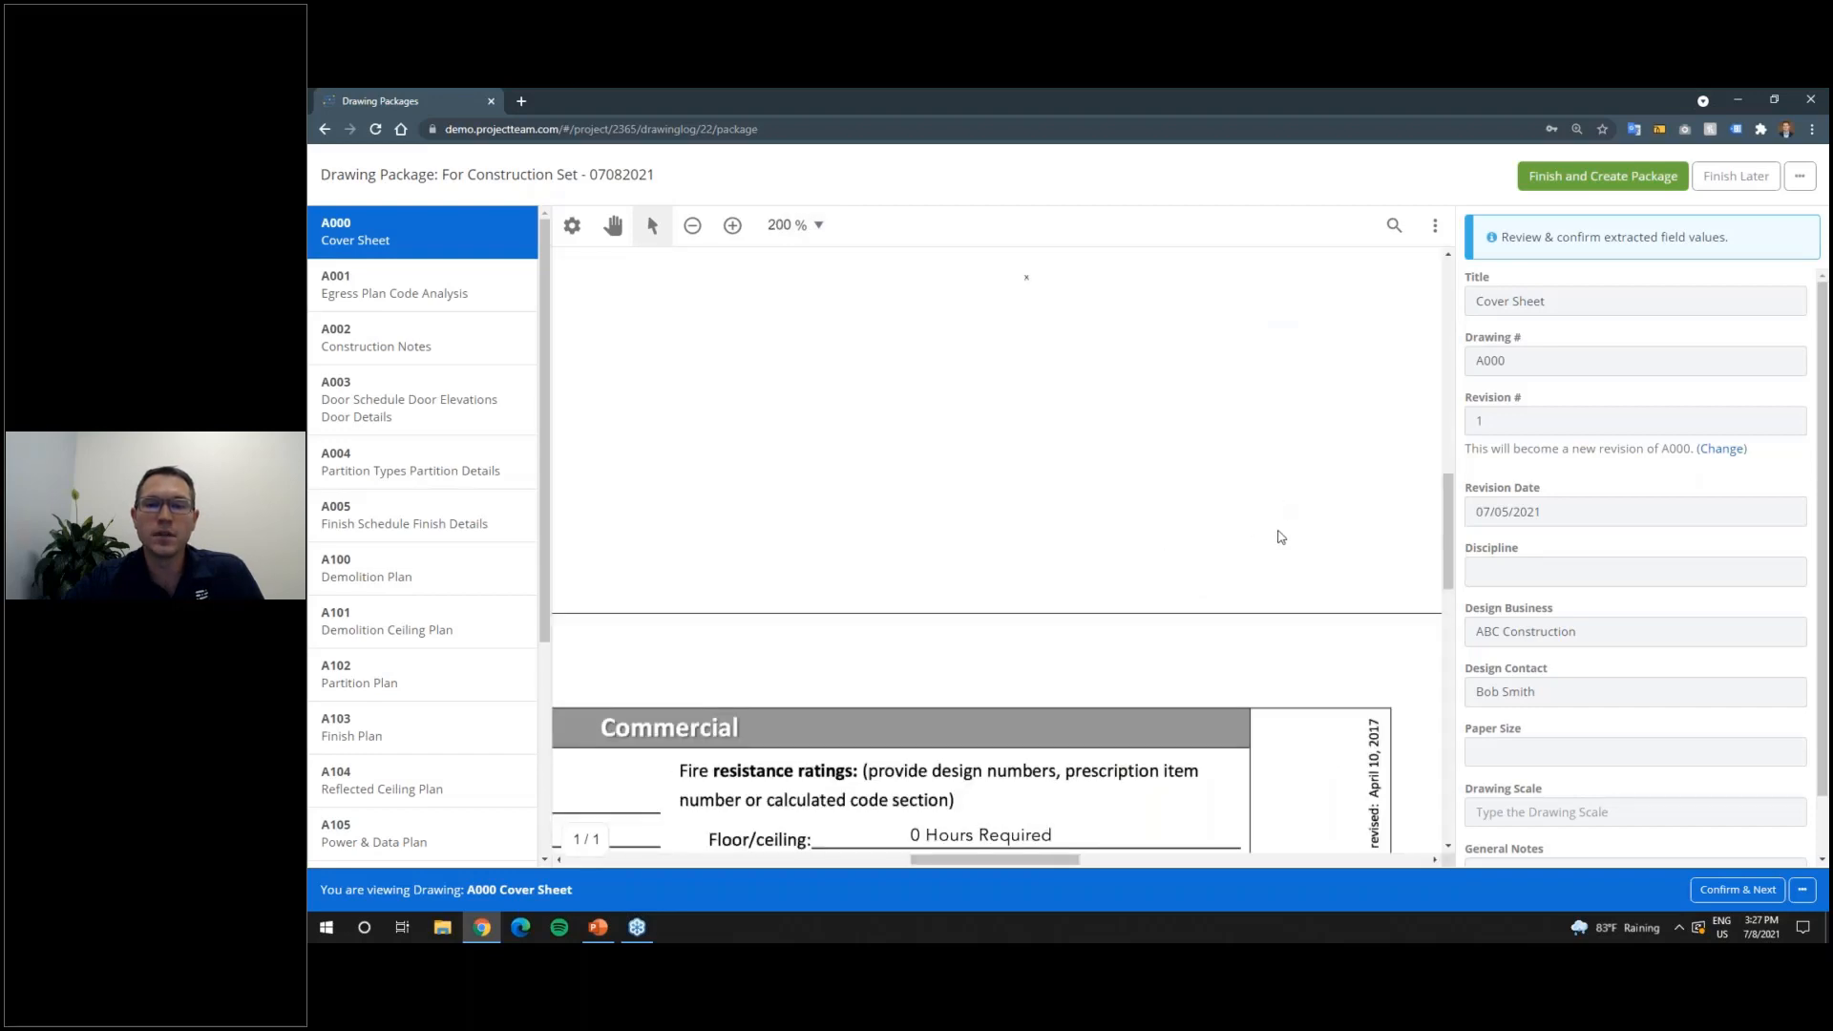
{"action": "left_click", "coordinate": [1301, 549]}
{"action": "left_click_drag", "start_coordinate": [1364, 511], "coordinate": [671, 458]}
{"action": "left_click_drag", "start_coordinate": [1385, 480], "coordinate": [592, 475]}
{"action": "left_click_drag", "start_coordinate": [1375, 473], "coordinate": [1066, 507]}
{"action": "scroll", "coordinate": [1067, 507], "scroll_direction": "up", "scroll_amount": 4}
{"action": "scroll", "coordinate": [1108, 448], "scroll_direction": "down", "scroll_amount": 4}
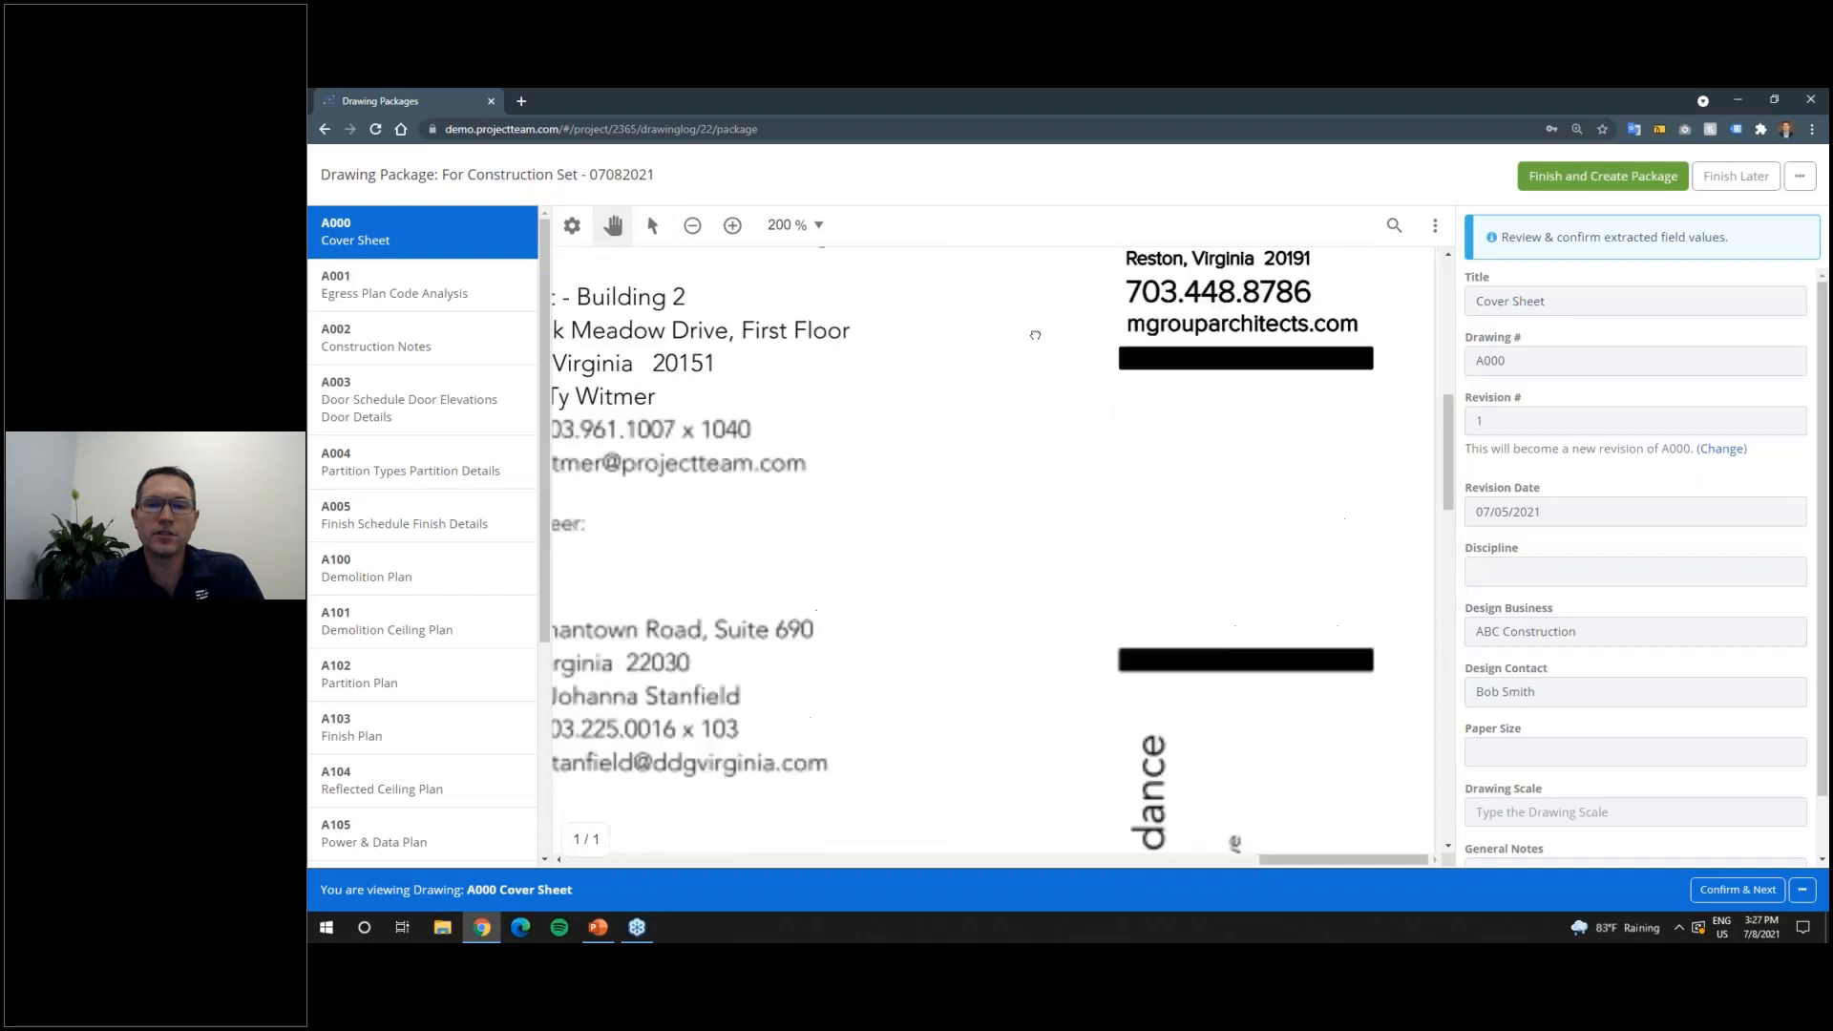
{"action": "scroll", "coordinate": [1088, 602], "scroll_direction": "down", "scroll_amount": 5}
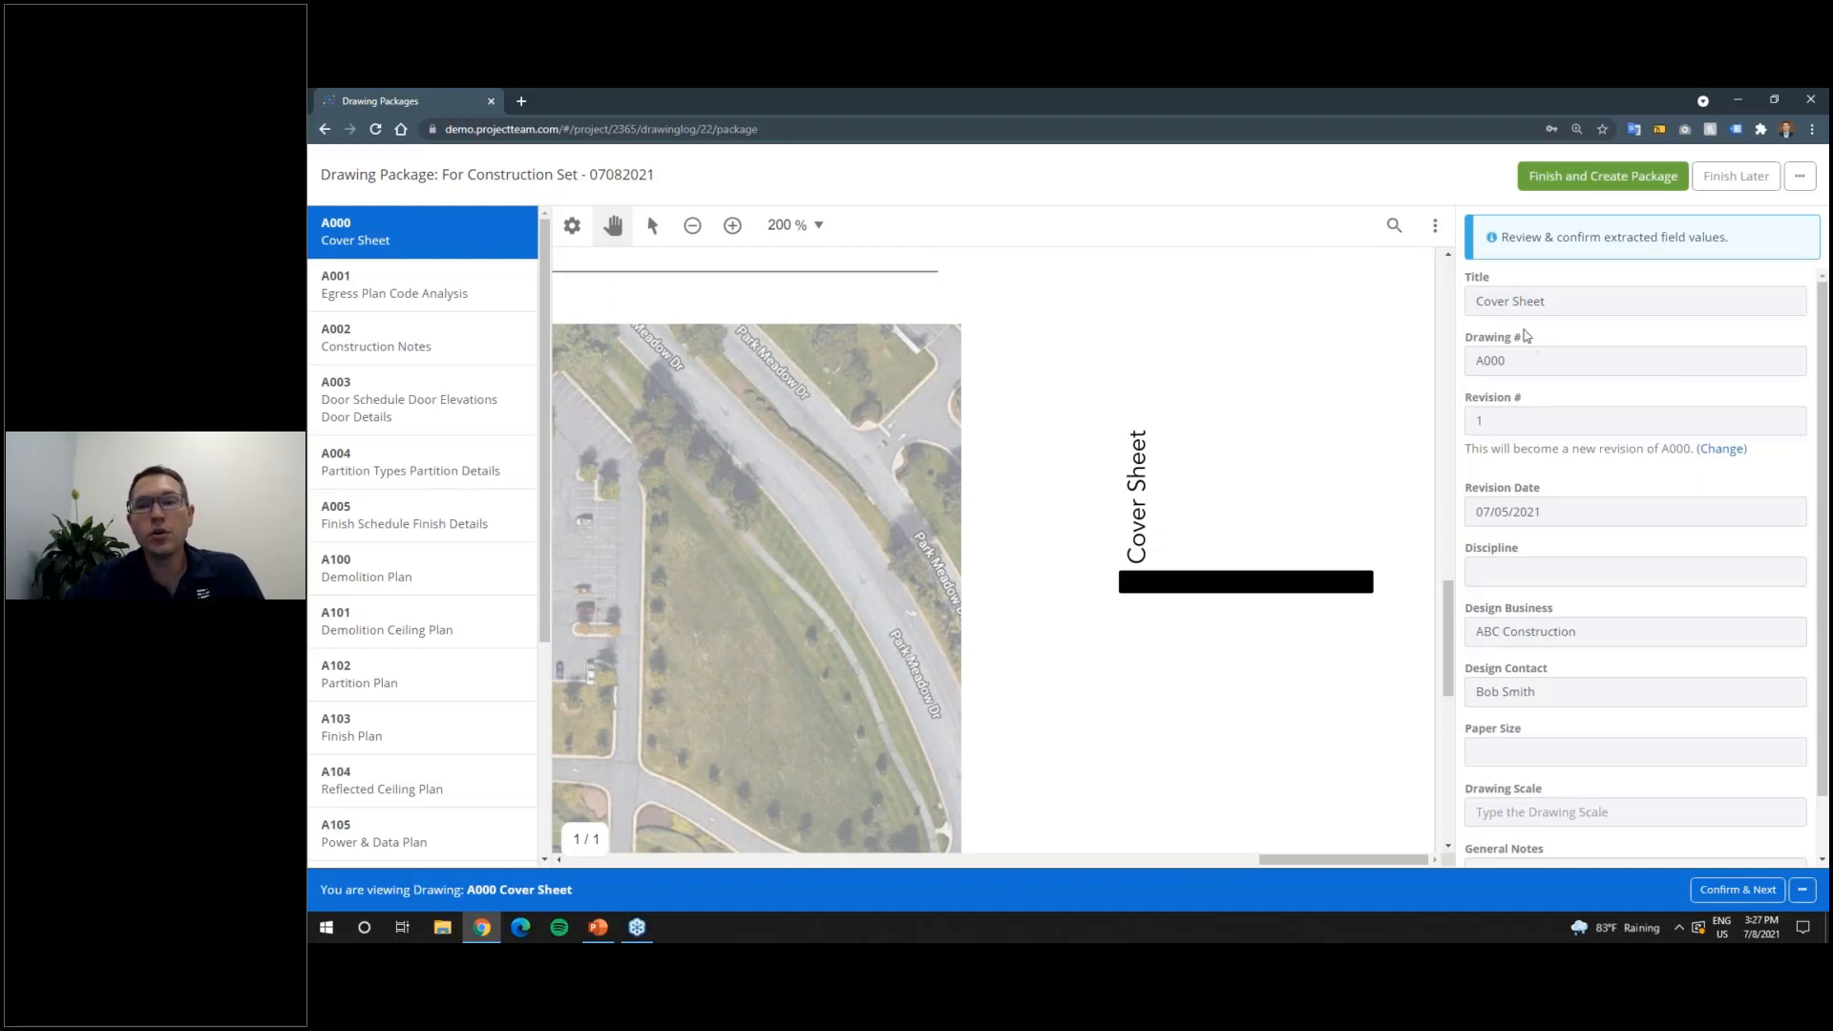
Step: Check the extracted Title, Drawing # and Revision # values of the cover sheet against the drawing
{"action": "left_click_drag", "start_coordinate": [1477, 302], "coordinate": [1547, 306]}
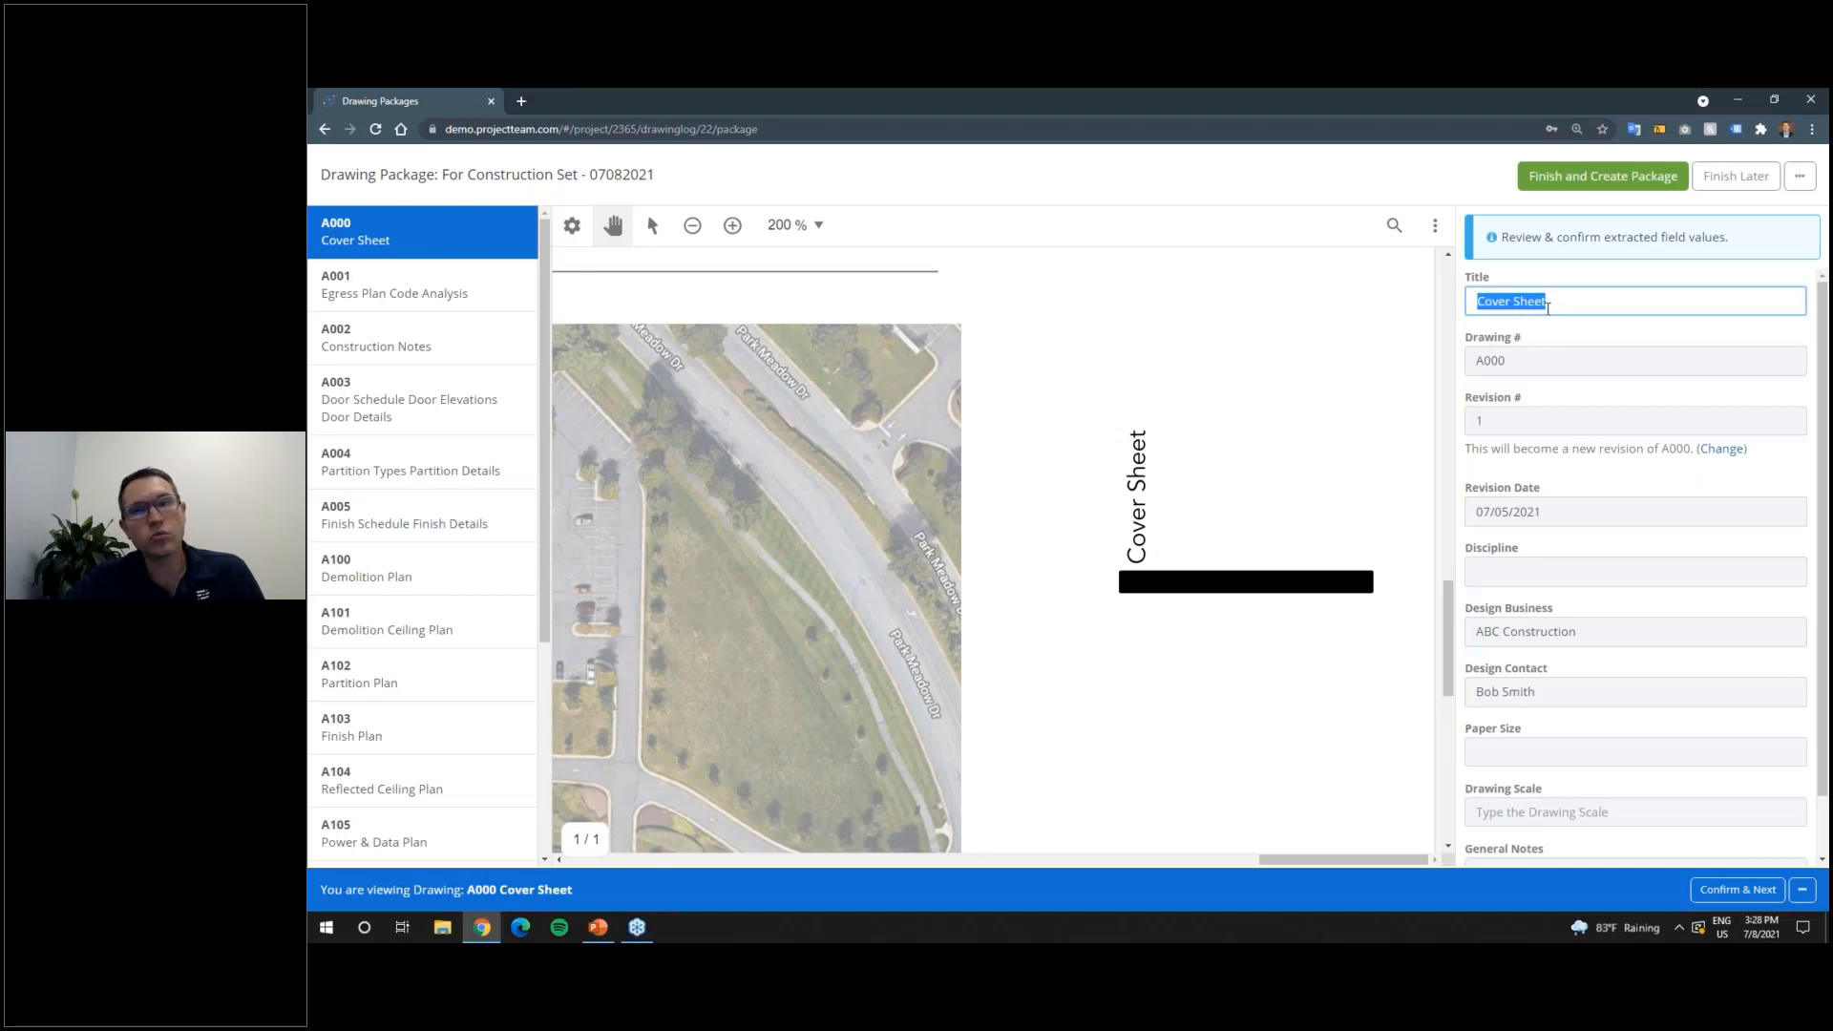
{"action": "left_click", "coordinate": [1566, 302]}
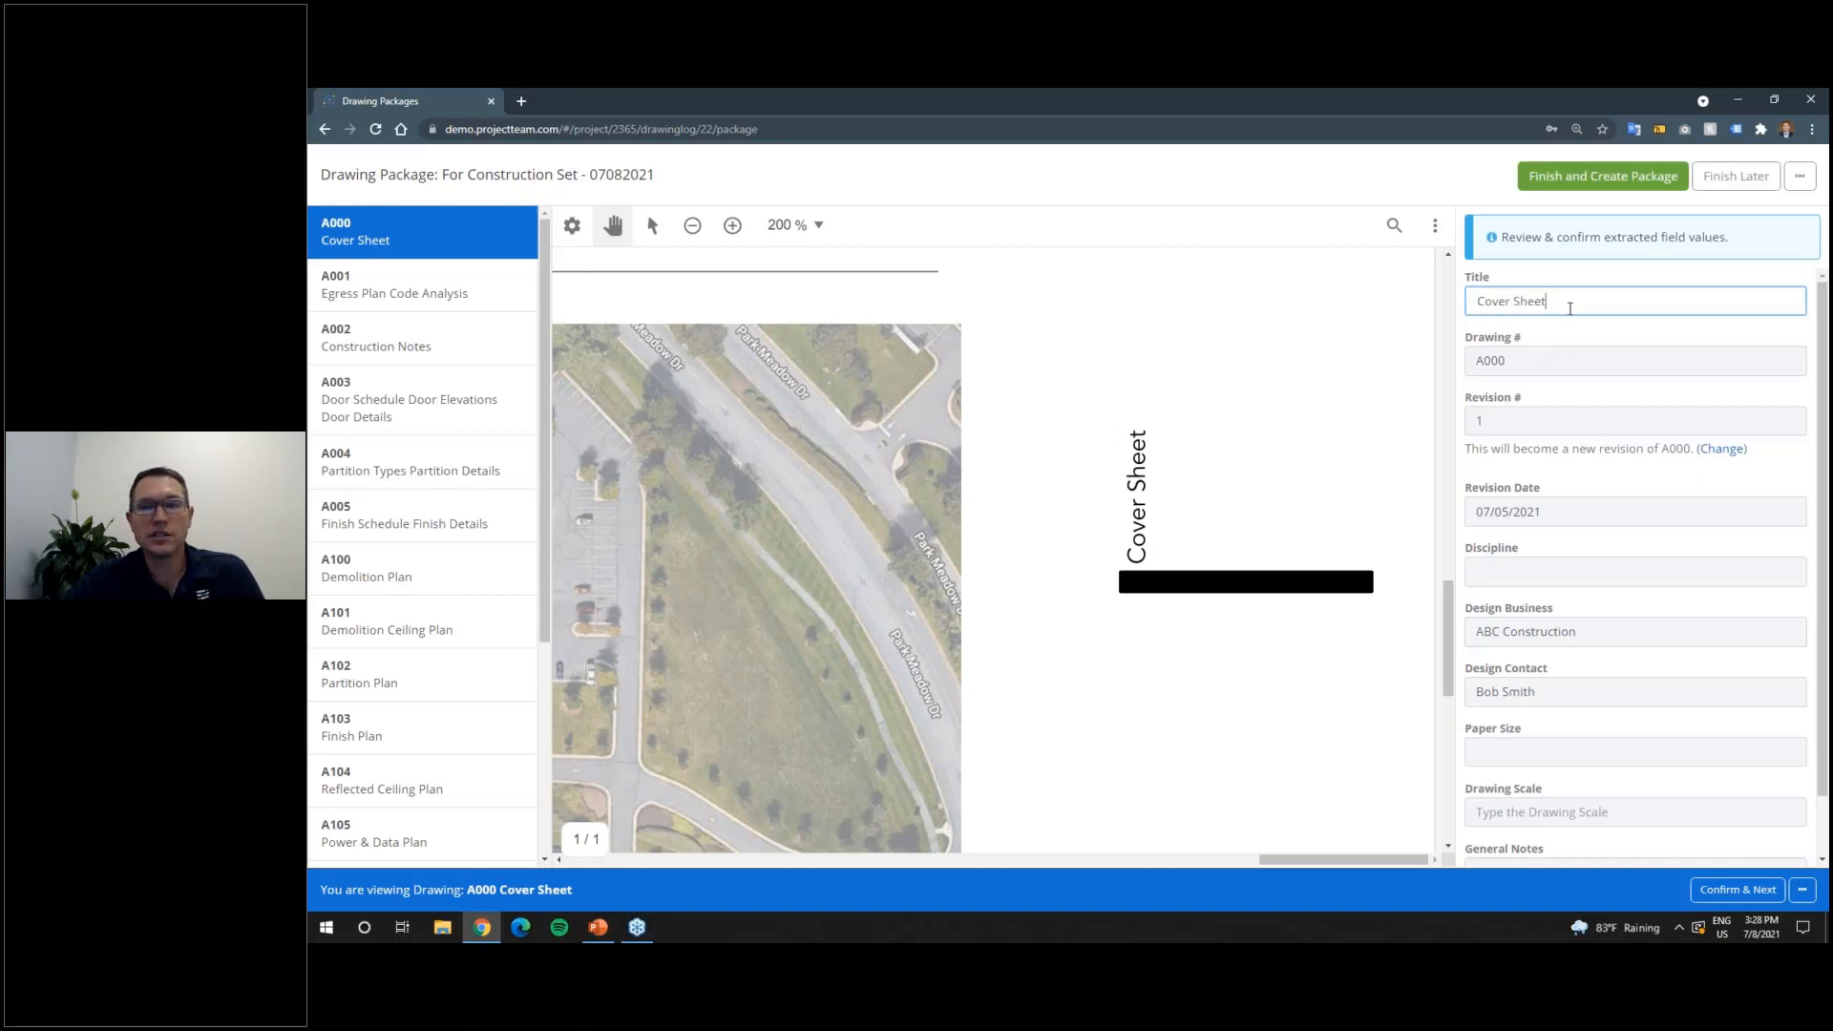
{"action": "left_click_drag", "start_coordinate": [1518, 362], "coordinate": [1476, 368]}
{"action": "left_click", "coordinate": [1514, 367]}
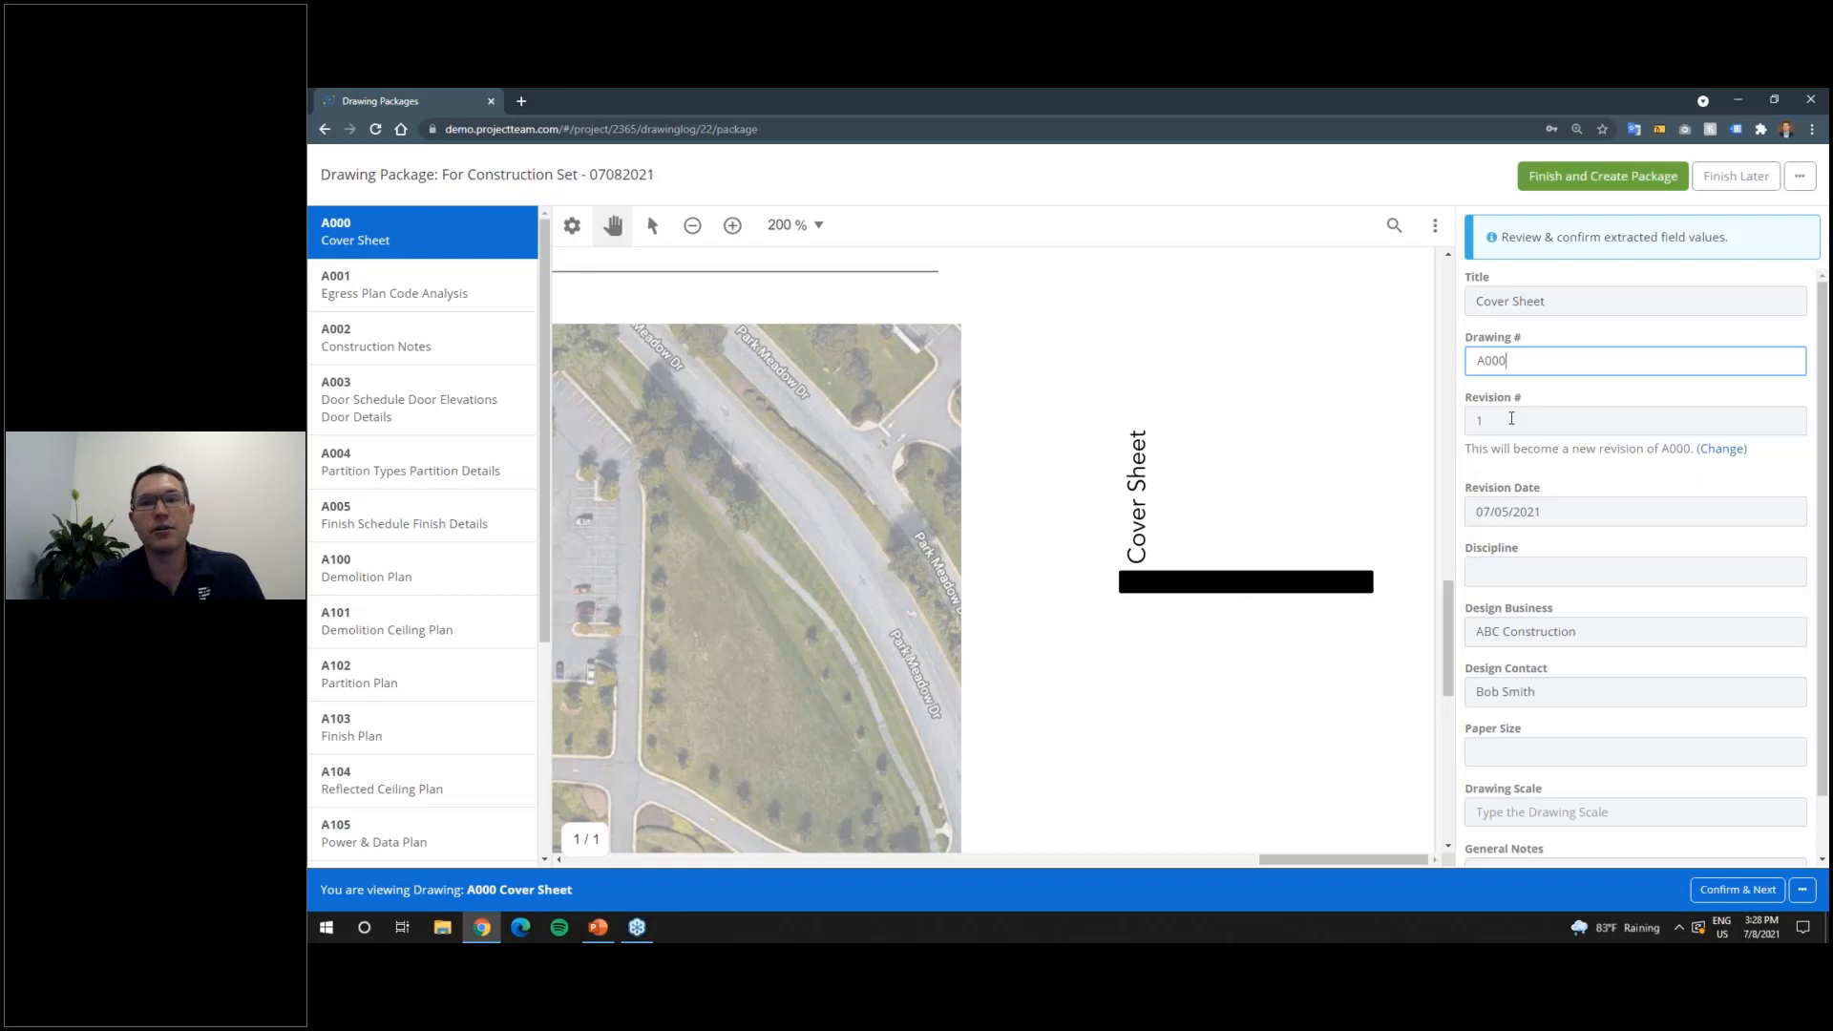
{"action": "left_click", "coordinate": [1511, 419]}
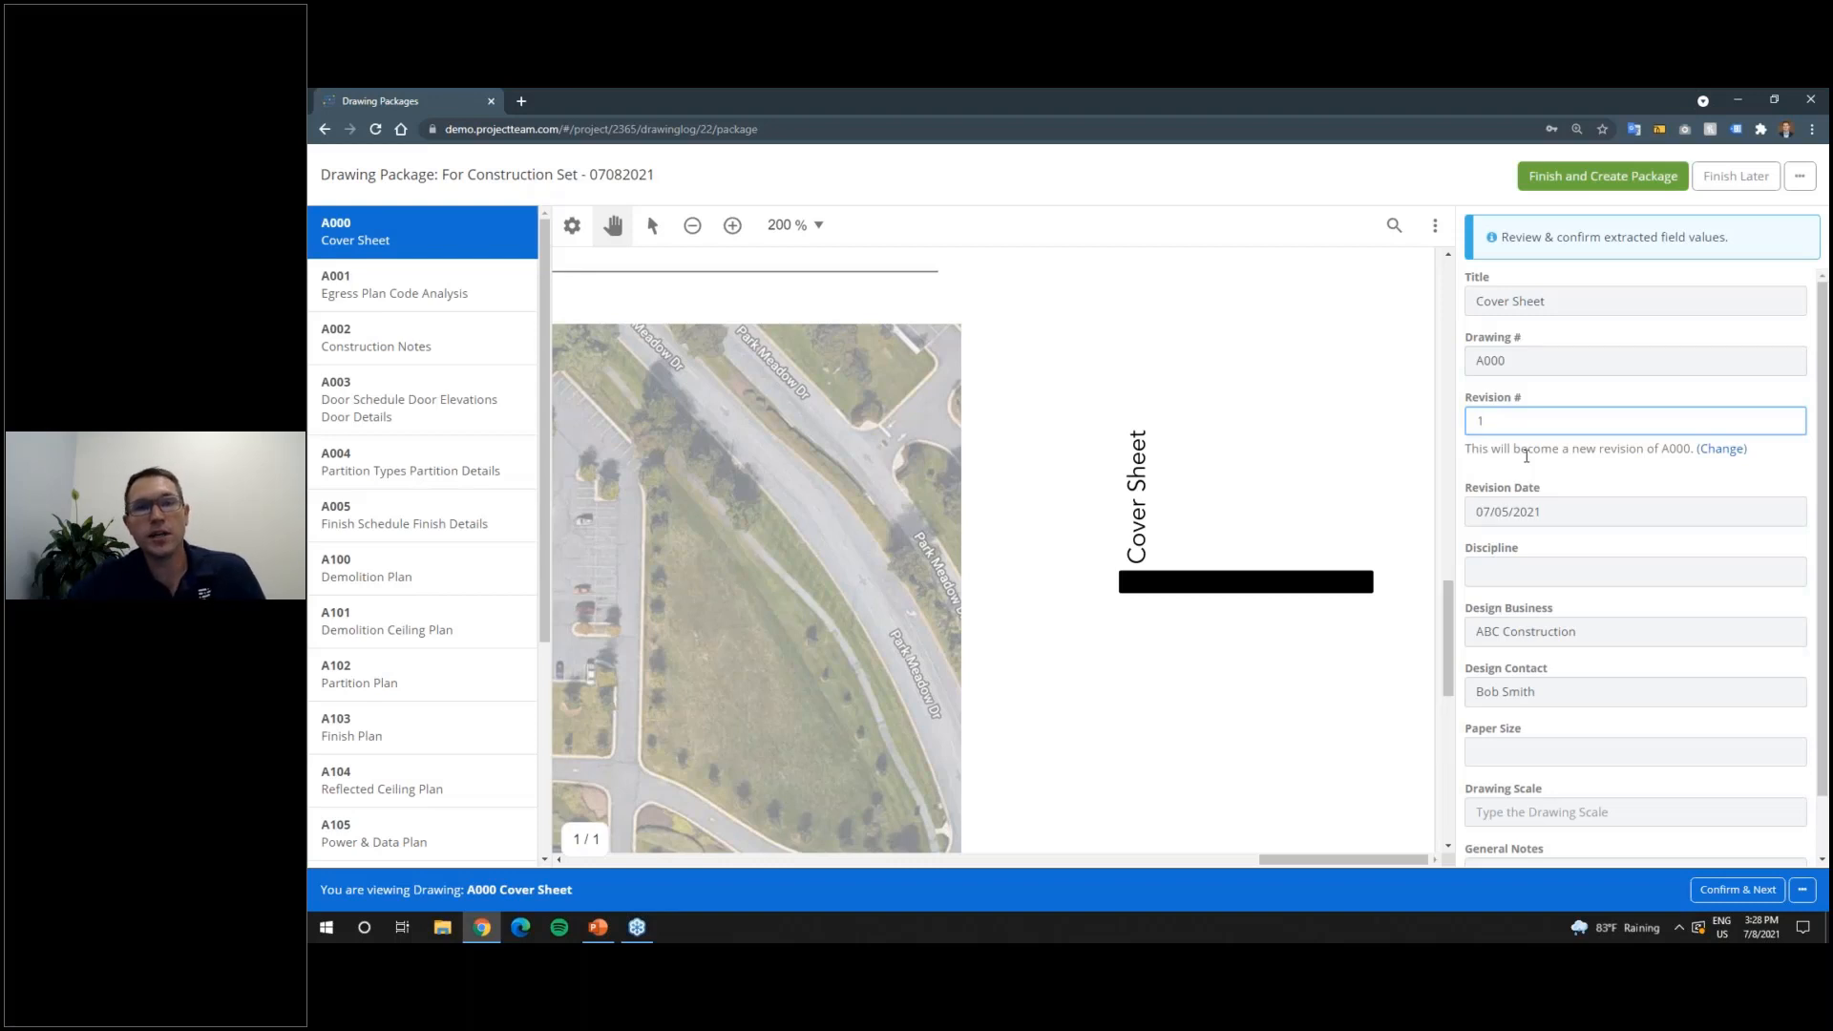
Step: Open the drawing association for A000, try the unrelated new drawing and existing Cover Sheet options, and cancel the change
{"action": "left_click", "coordinate": [1721, 455]}
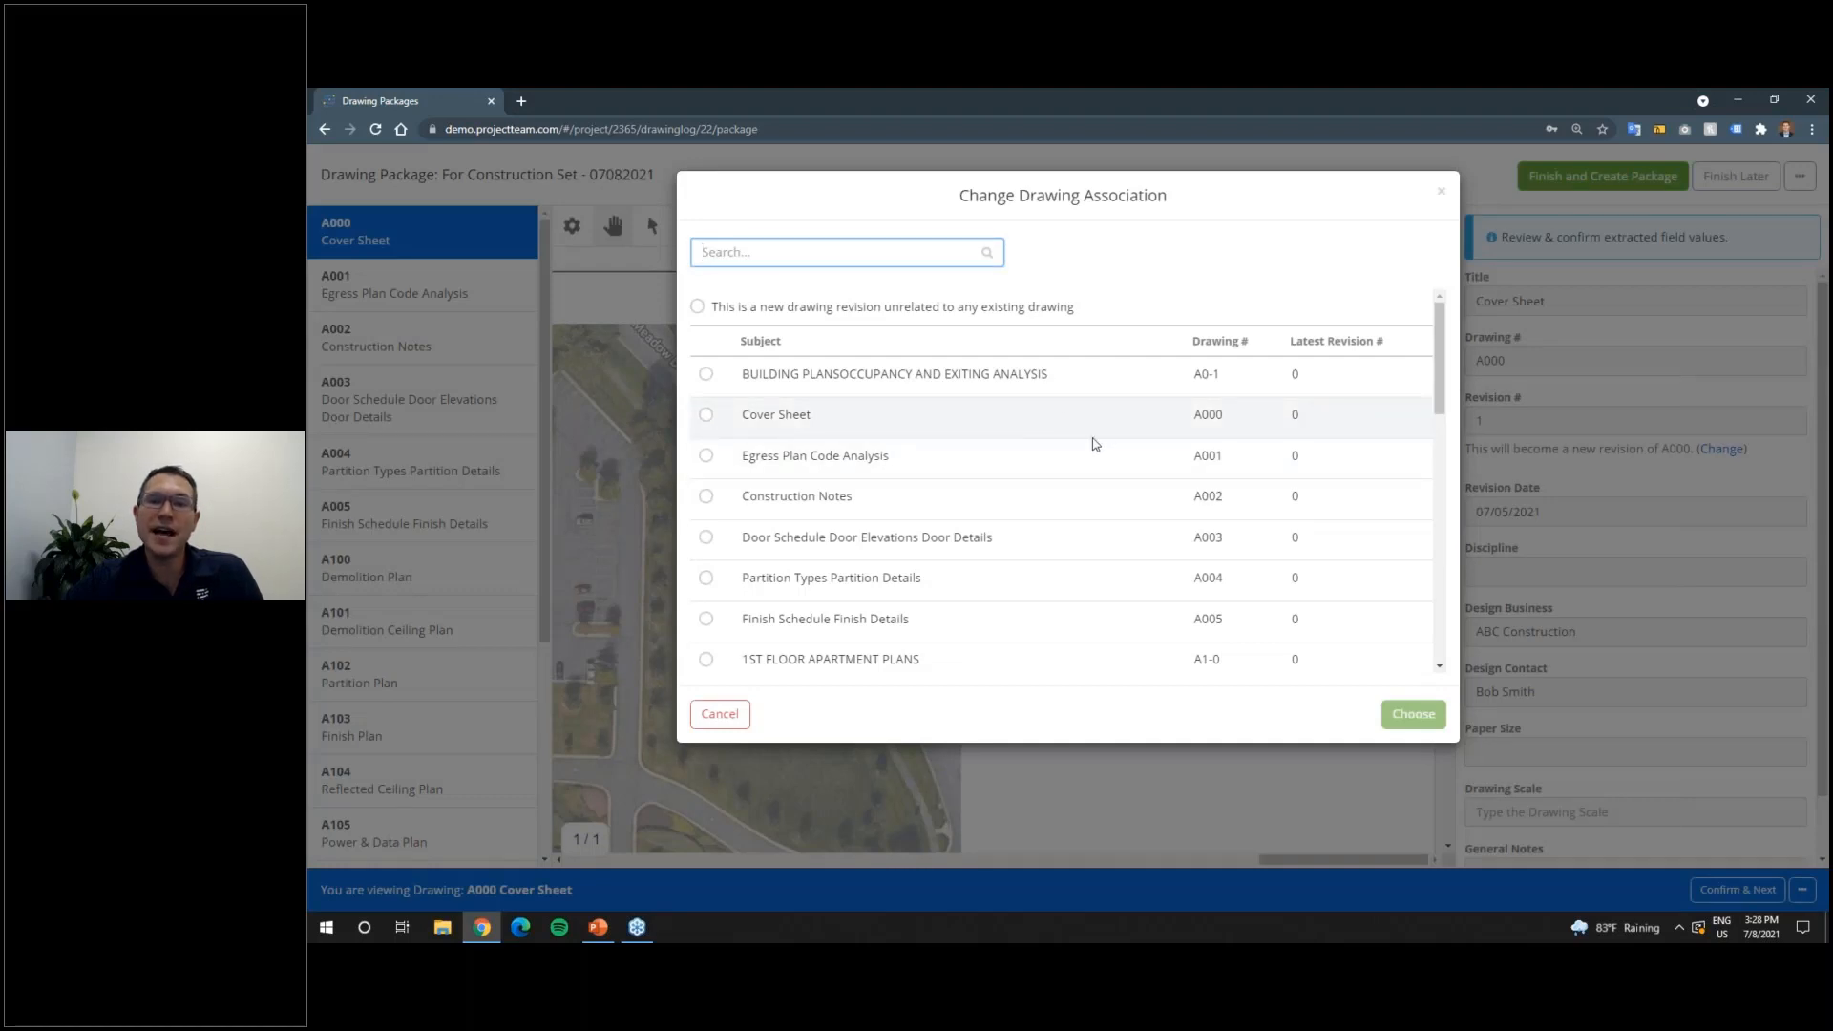
{"action": "left_click", "coordinate": [721, 313]}
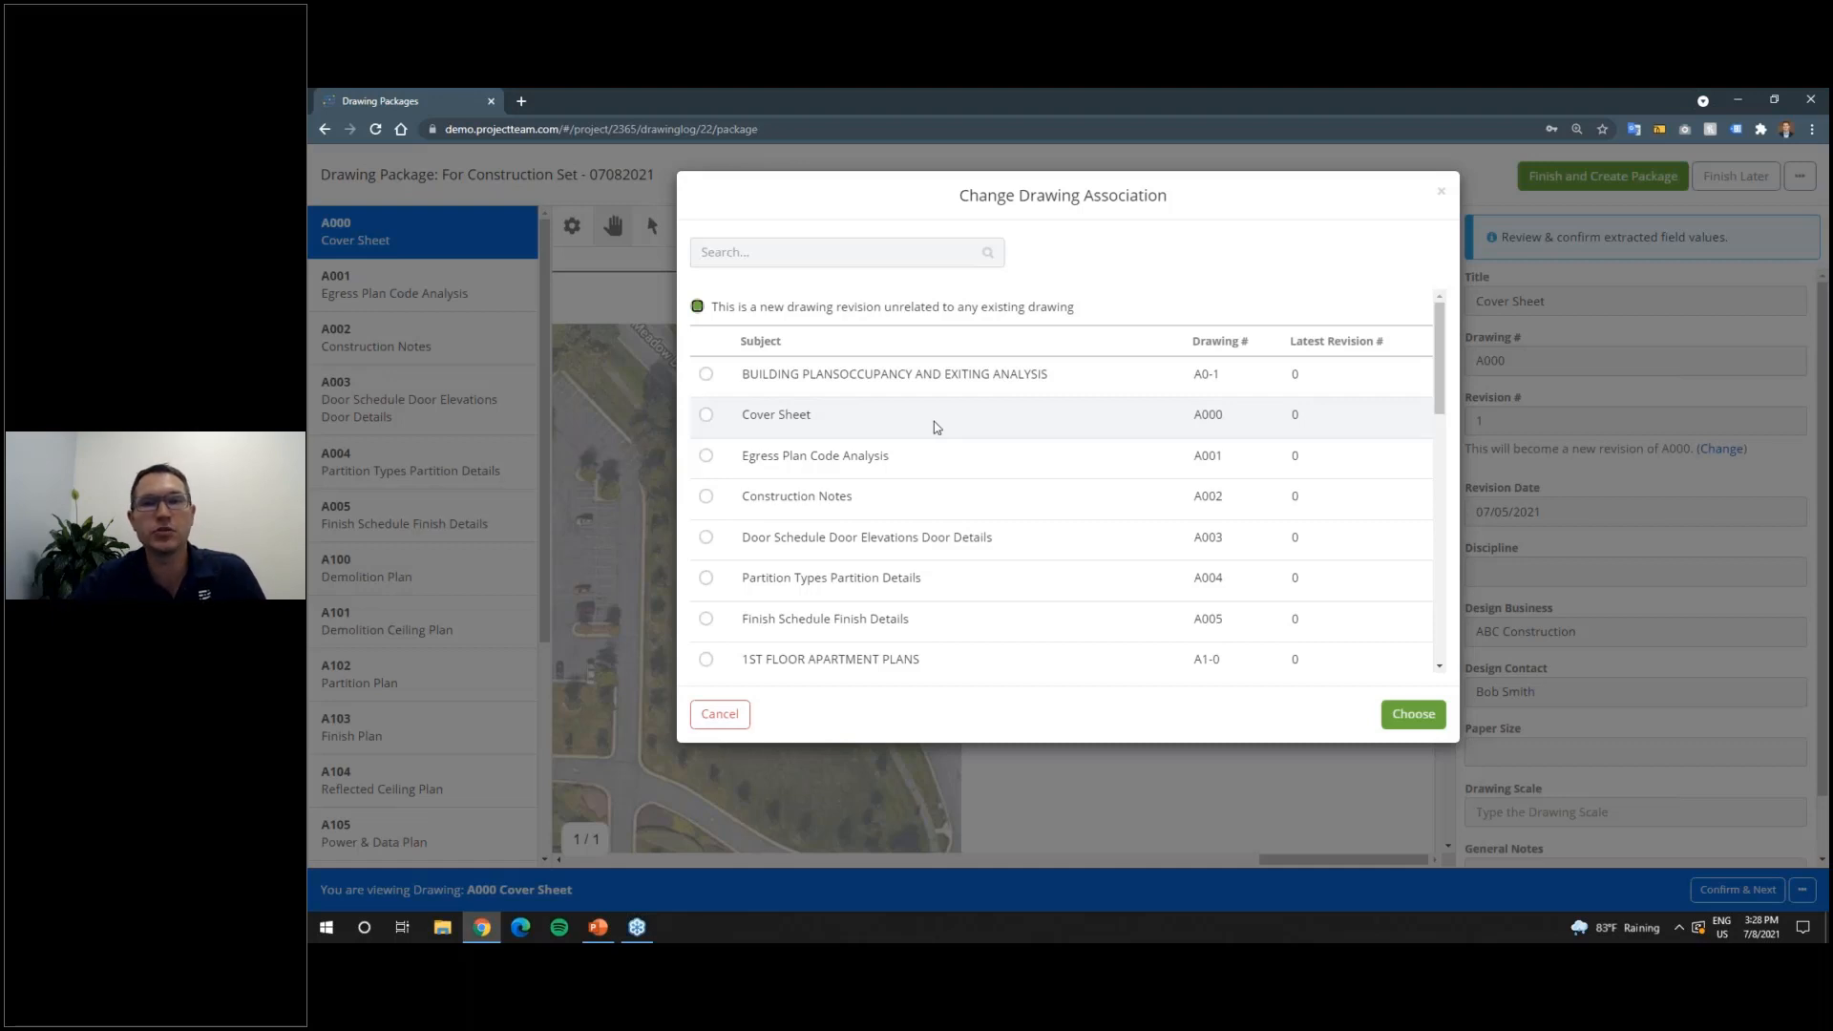
{"action": "left_click", "coordinate": [706, 374]}
{"action": "left_click", "coordinate": [706, 415]}
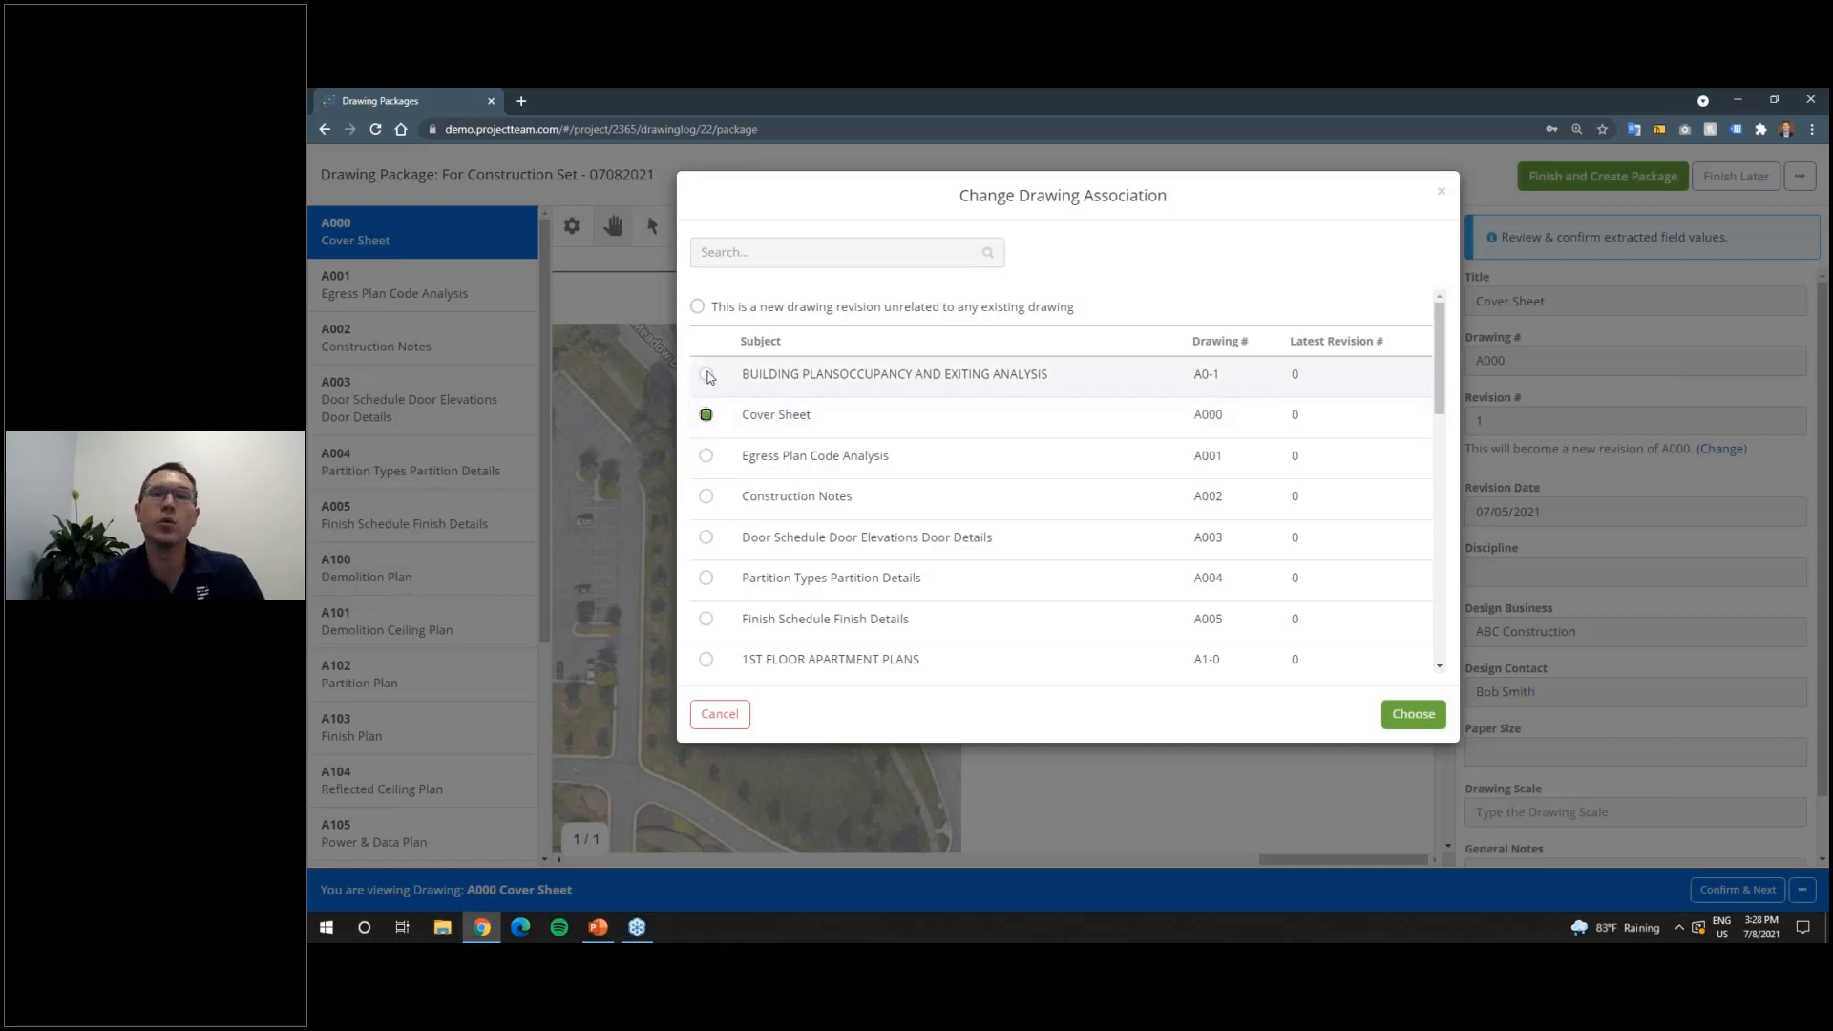
{"action": "left_click", "coordinate": [731, 726]}
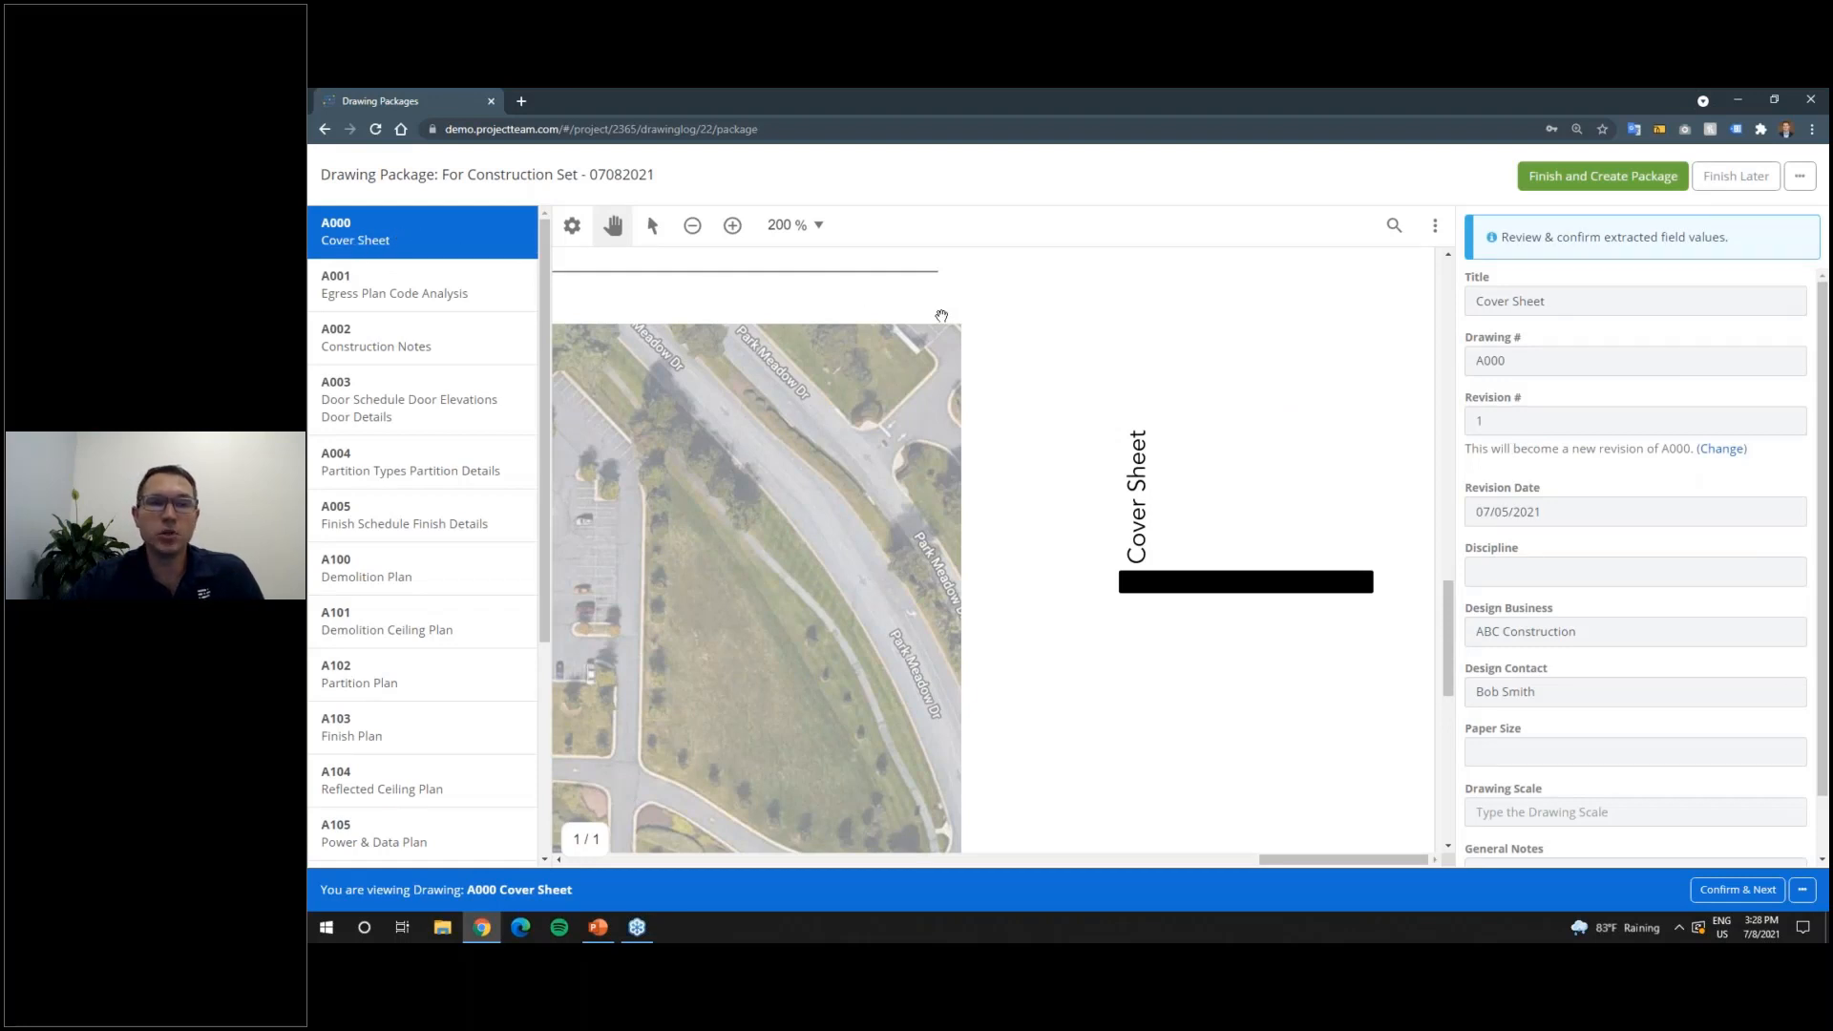
Step: Fit the cover sheet in the viewer and review its Design Business, Design Contact and Drawing # fields
{"action": "left_click", "coordinate": [793, 225]}
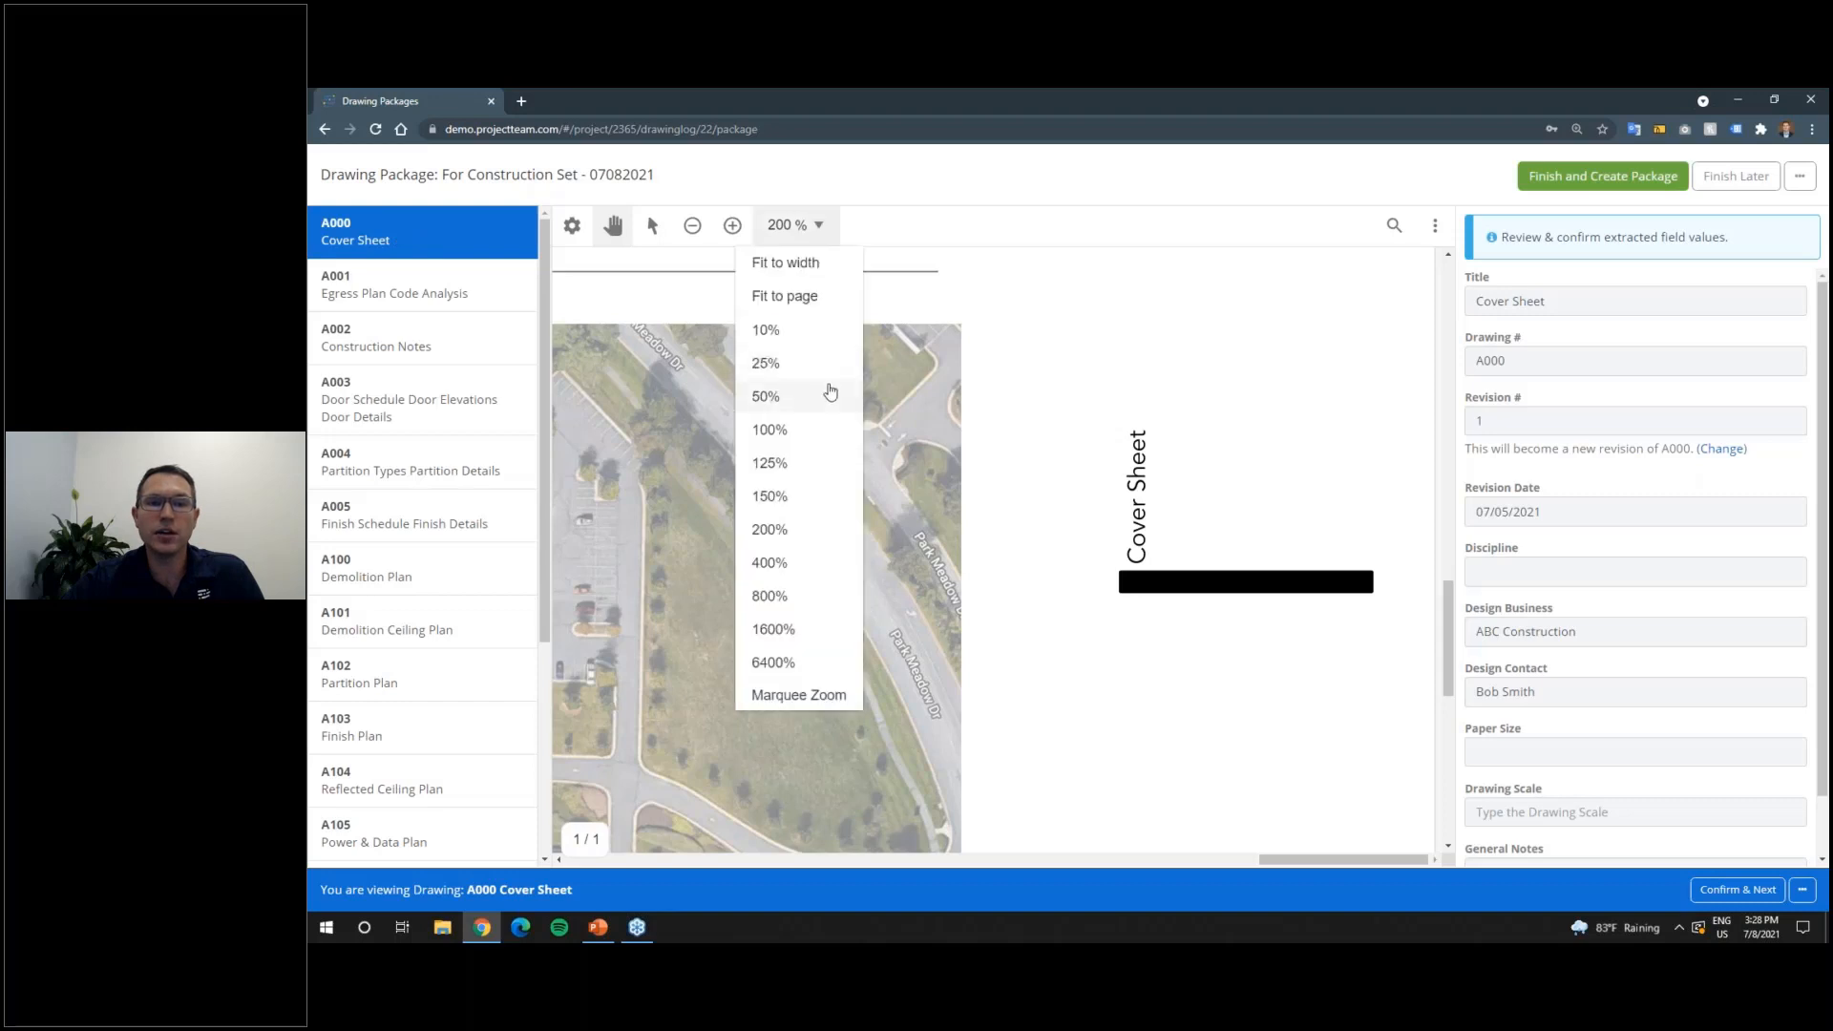
{"action": "left_click", "coordinate": [818, 279]}
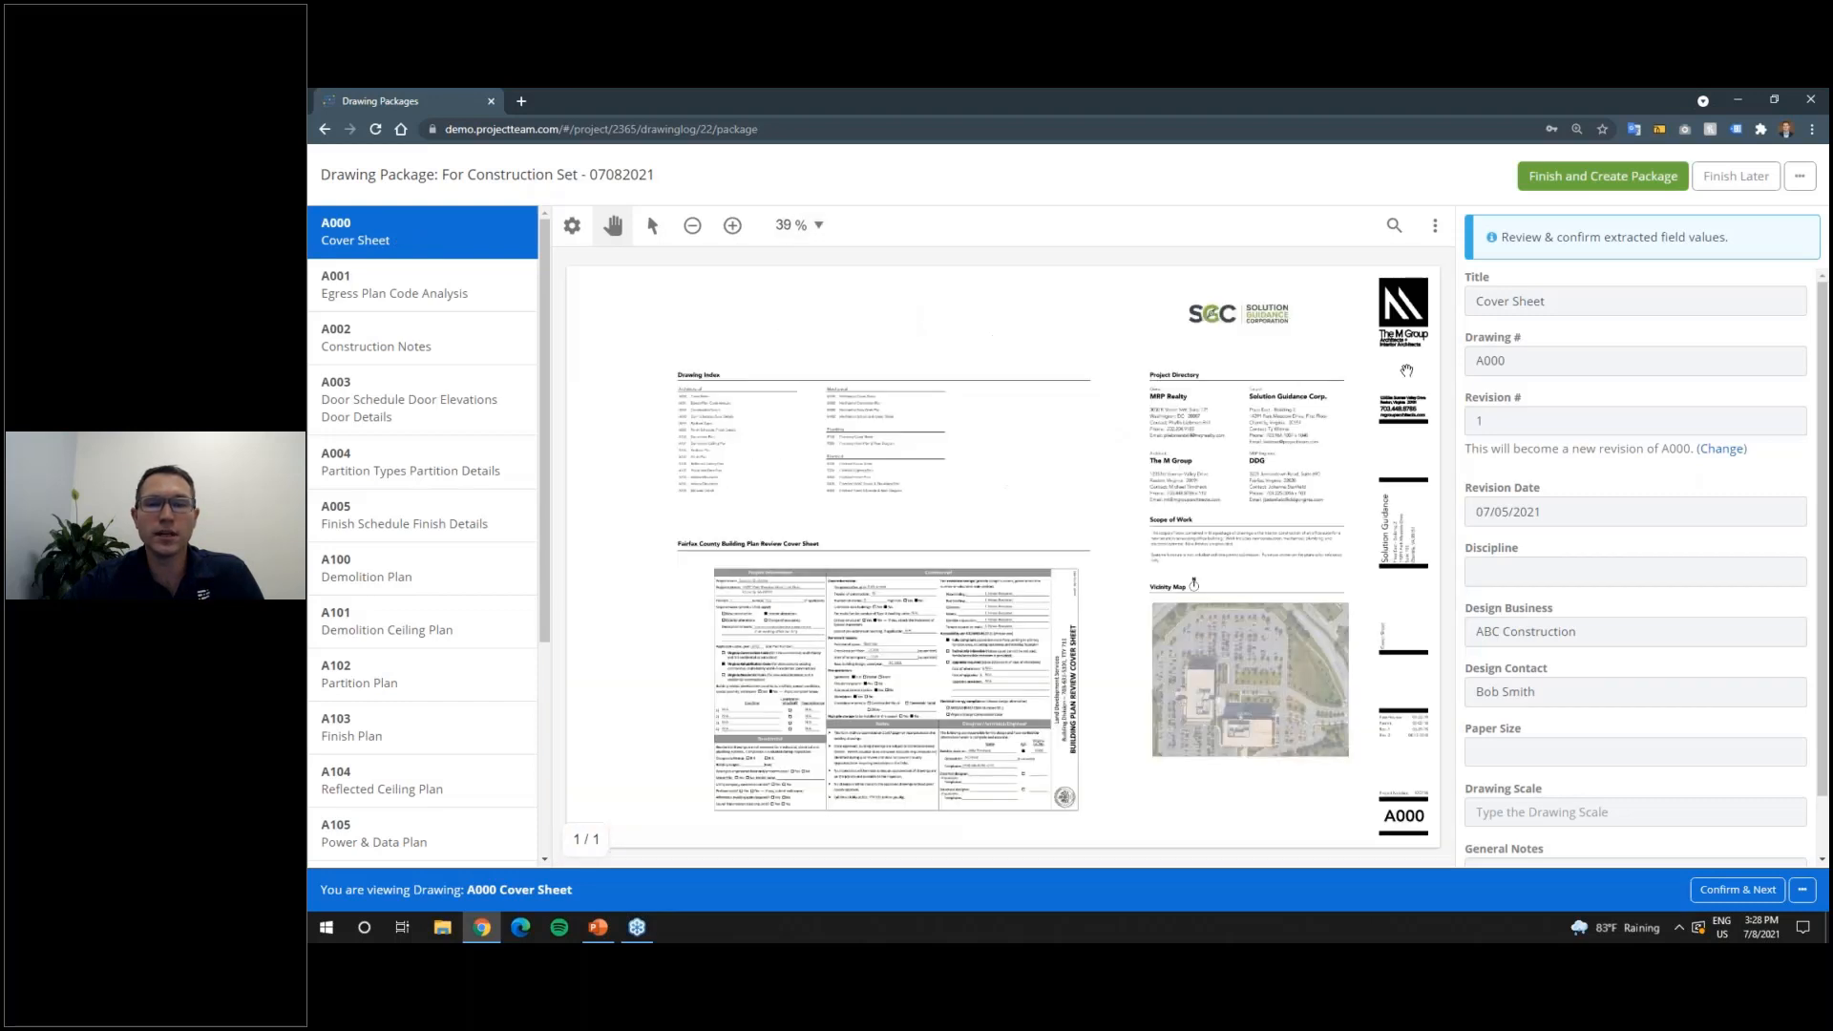
{"action": "scroll", "coordinate": [1575, 444], "scroll_direction": "down", "scroll_amount": 1}
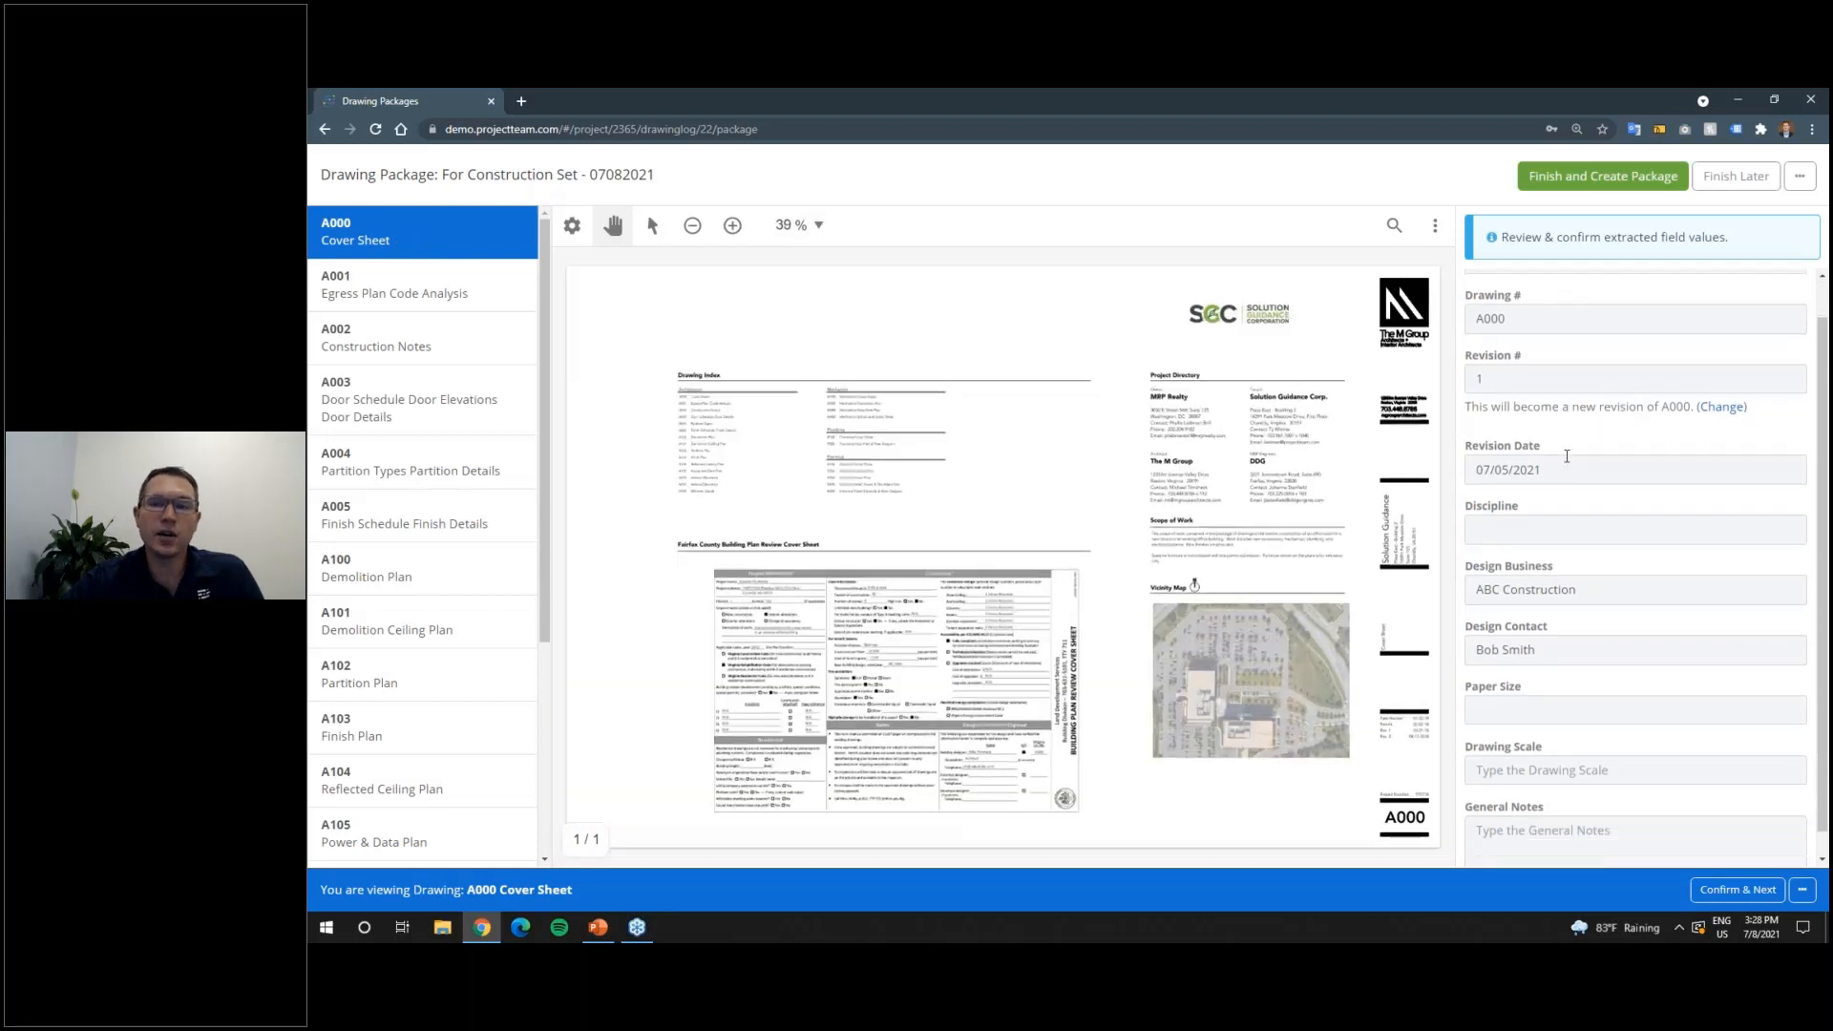
{"action": "scroll", "coordinate": [1560, 449], "scroll_direction": "up", "scroll_amount": 1}
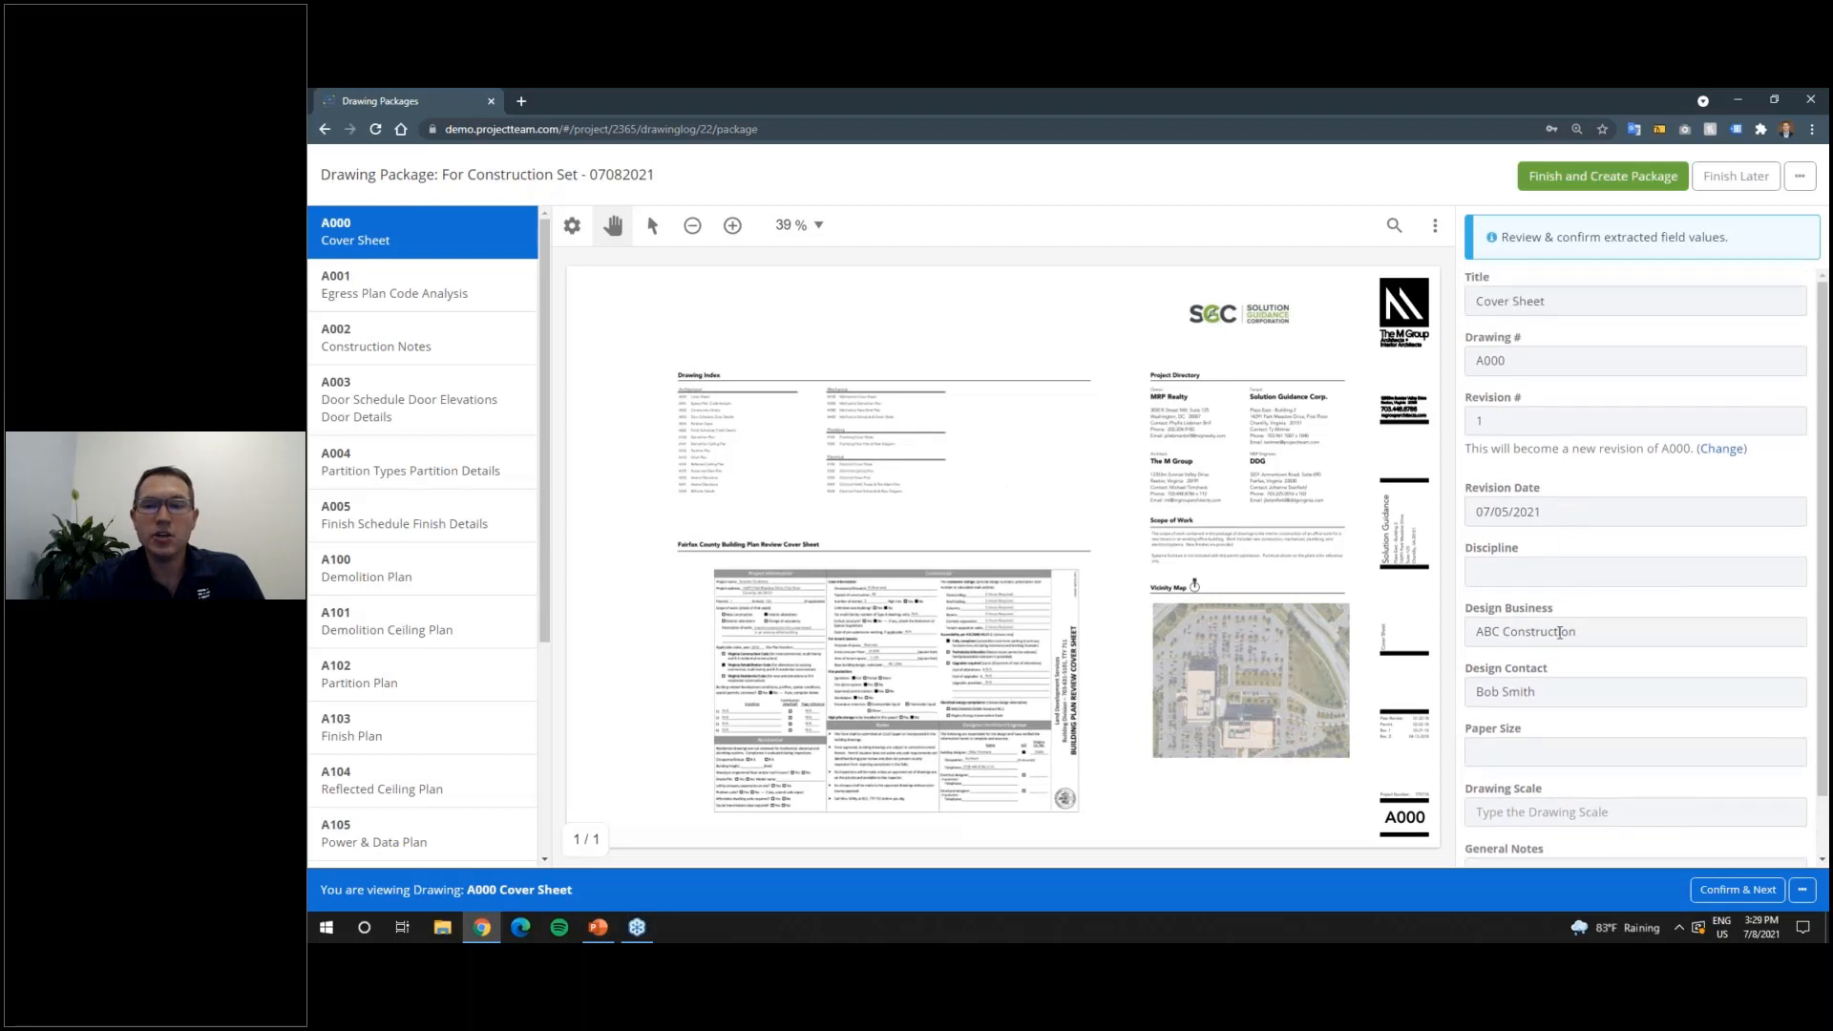
{"action": "left_click_drag", "start_coordinate": [1474, 630], "coordinate": [1585, 634]}
{"action": "left_click", "coordinate": [1547, 691]}
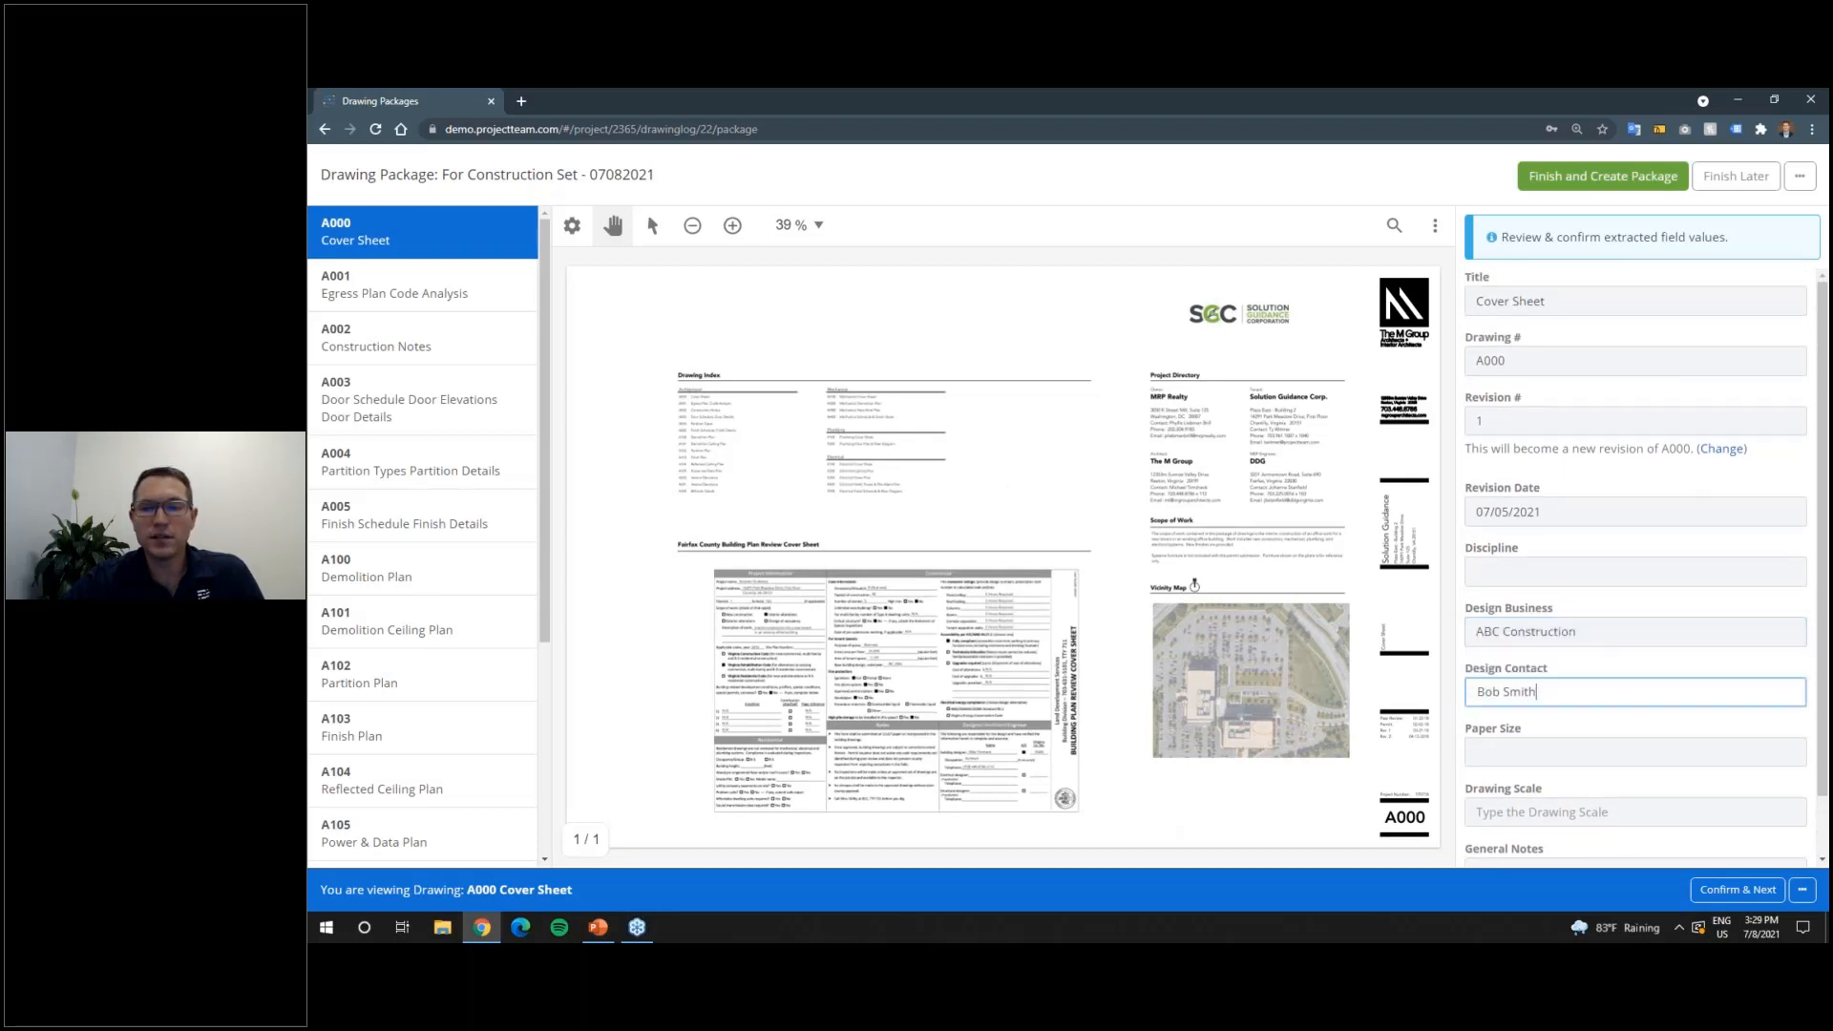
{"action": "left_click", "coordinate": [1600, 663]}
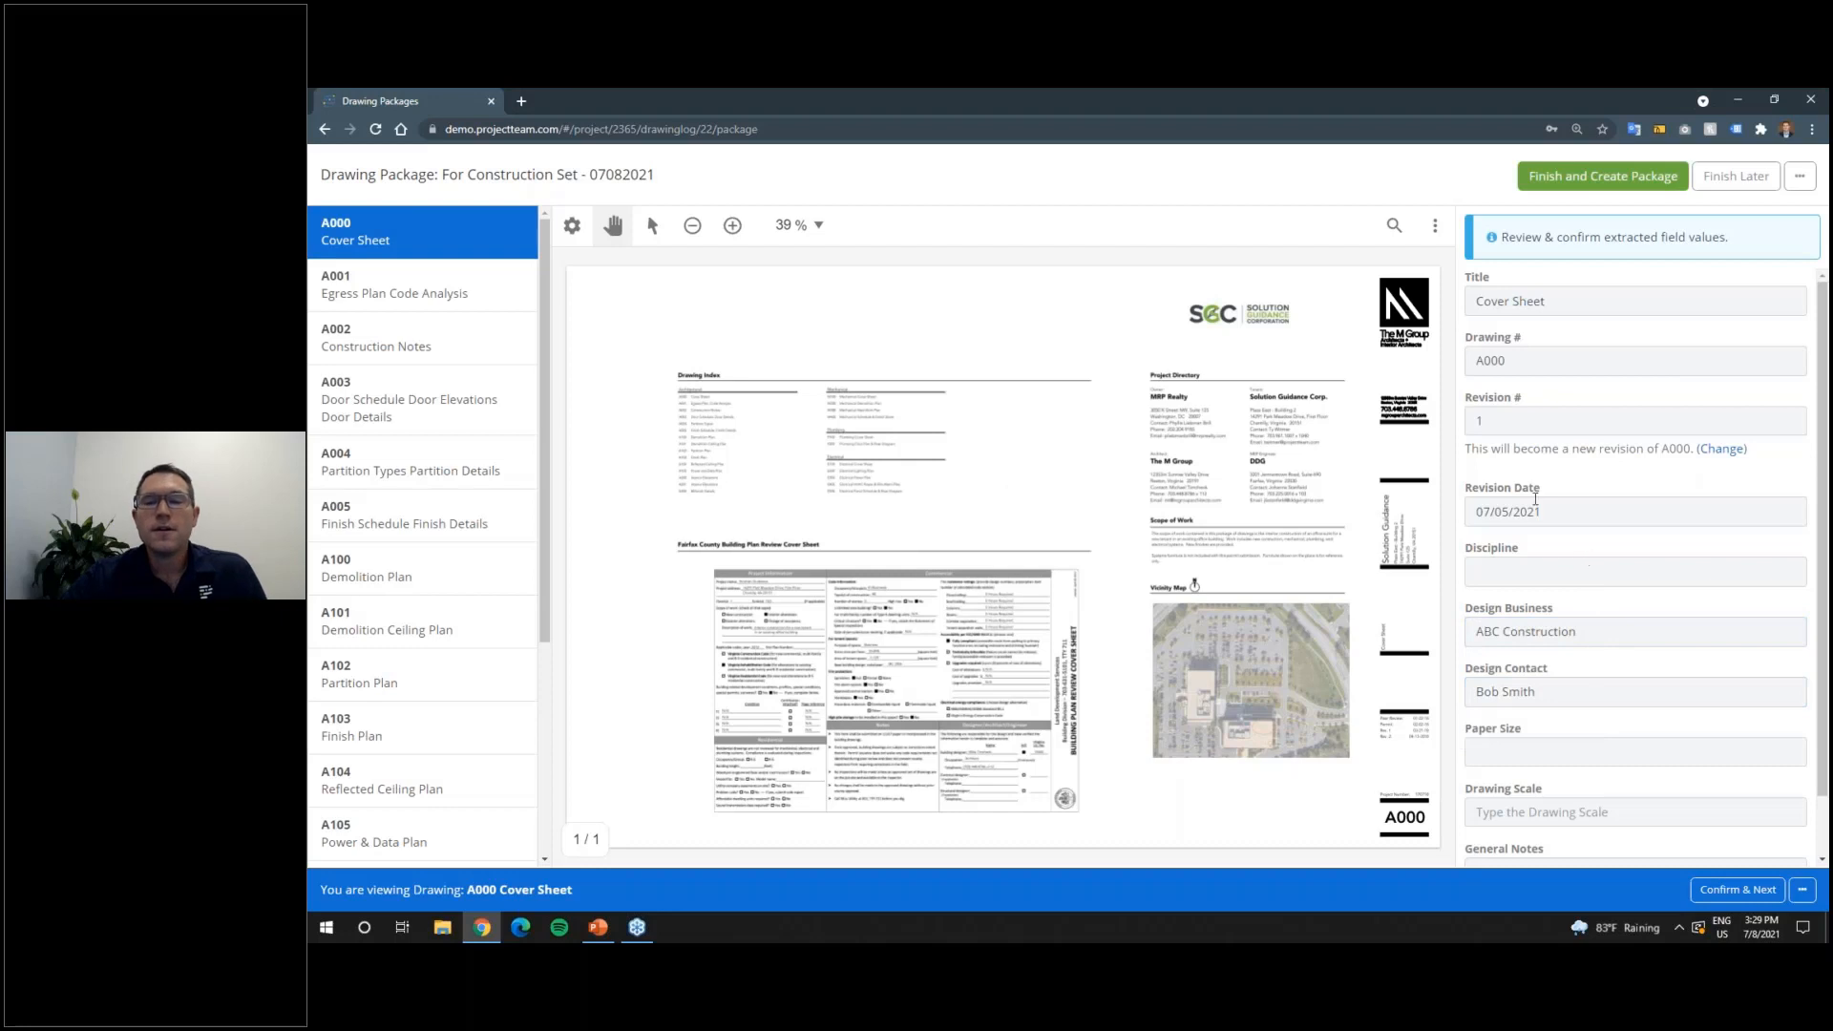
{"action": "left_click_drag", "start_coordinate": [1518, 363], "coordinate": [1476, 361]}
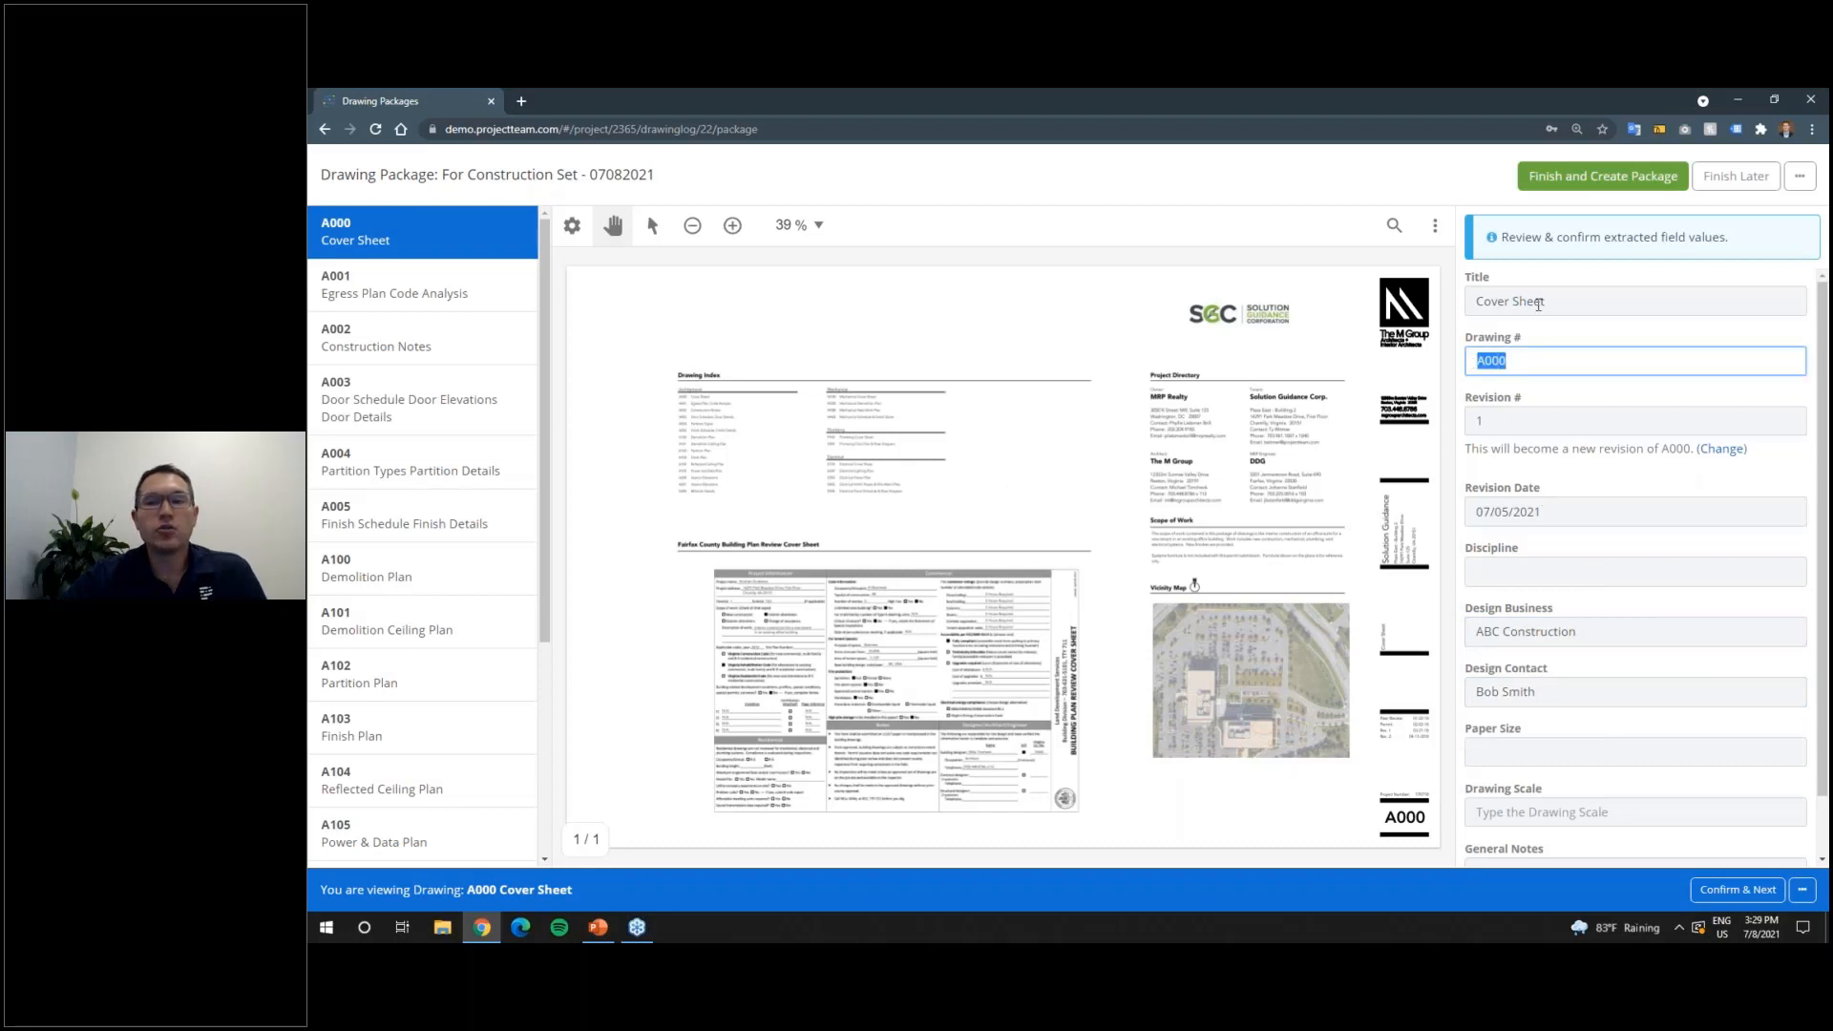
{"action": "left_click", "coordinate": [1548, 337]}
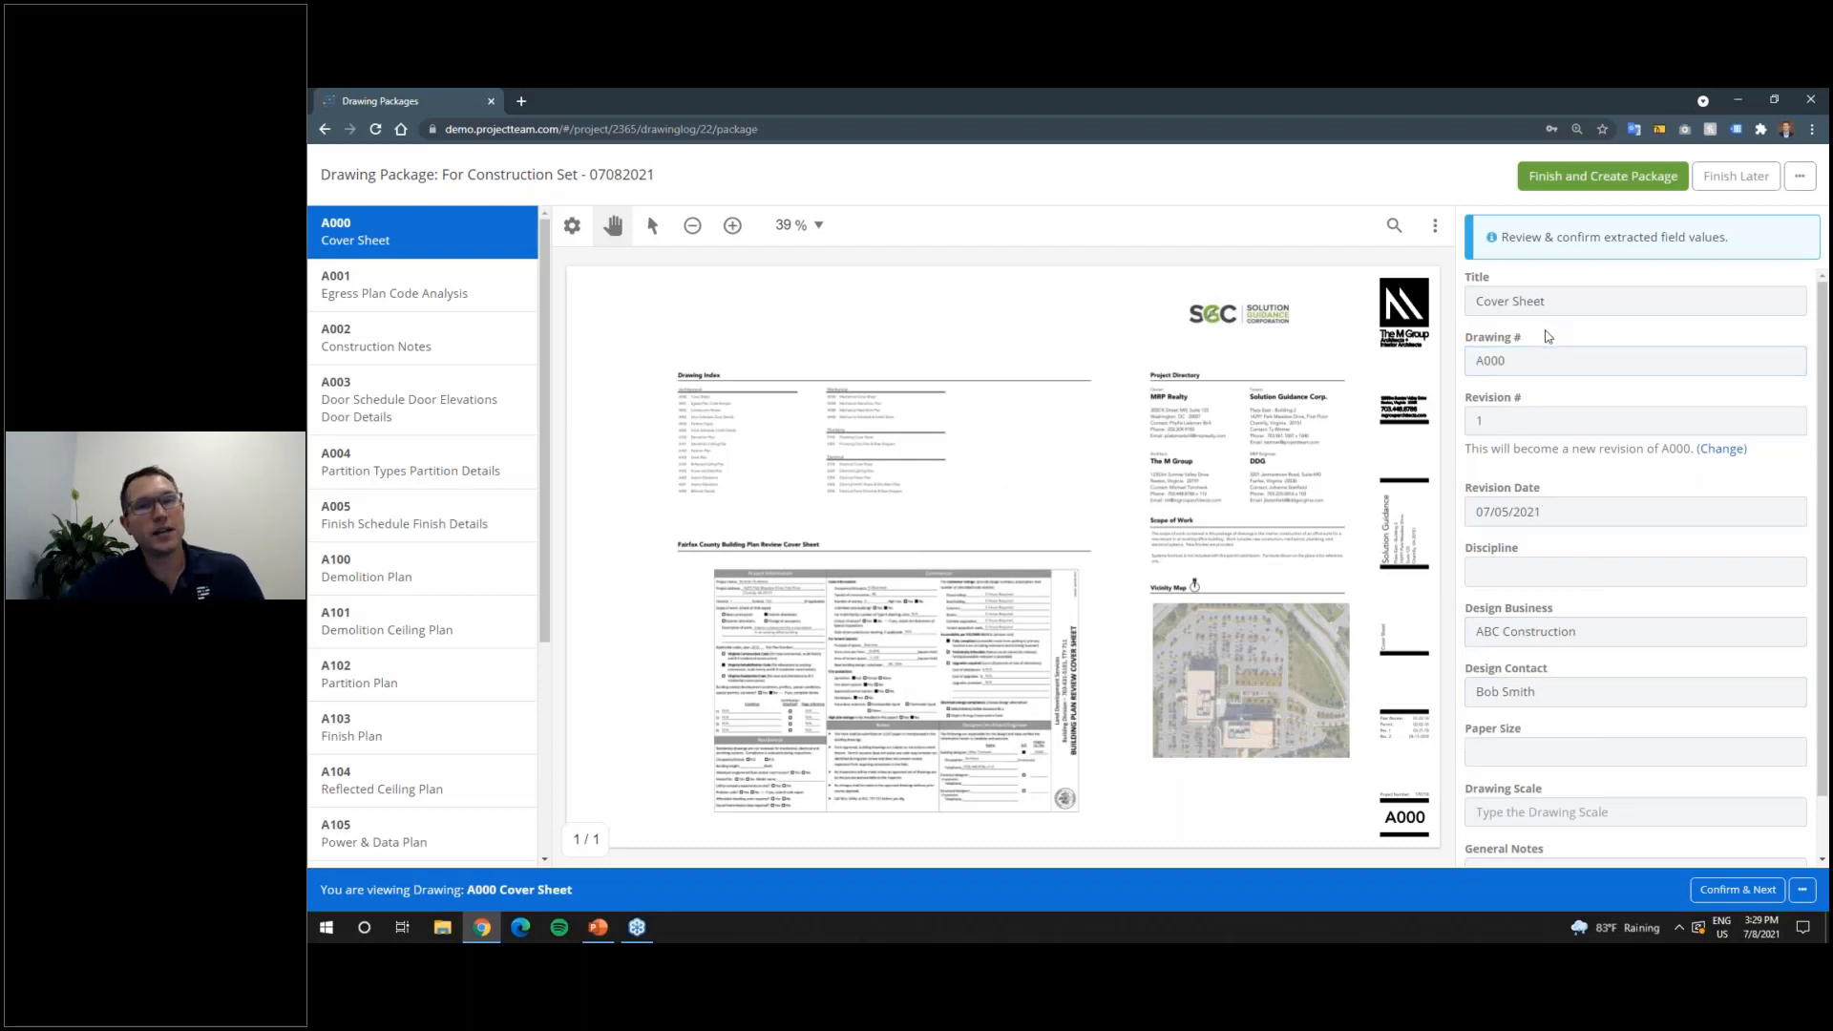
Step: Check the remaining field values of A000 Cover Sheet, including the design fields, and confirm the drawing
{"action": "scroll", "coordinate": [1545, 334], "scroll_direction": "down", "scroll_amount": 1}
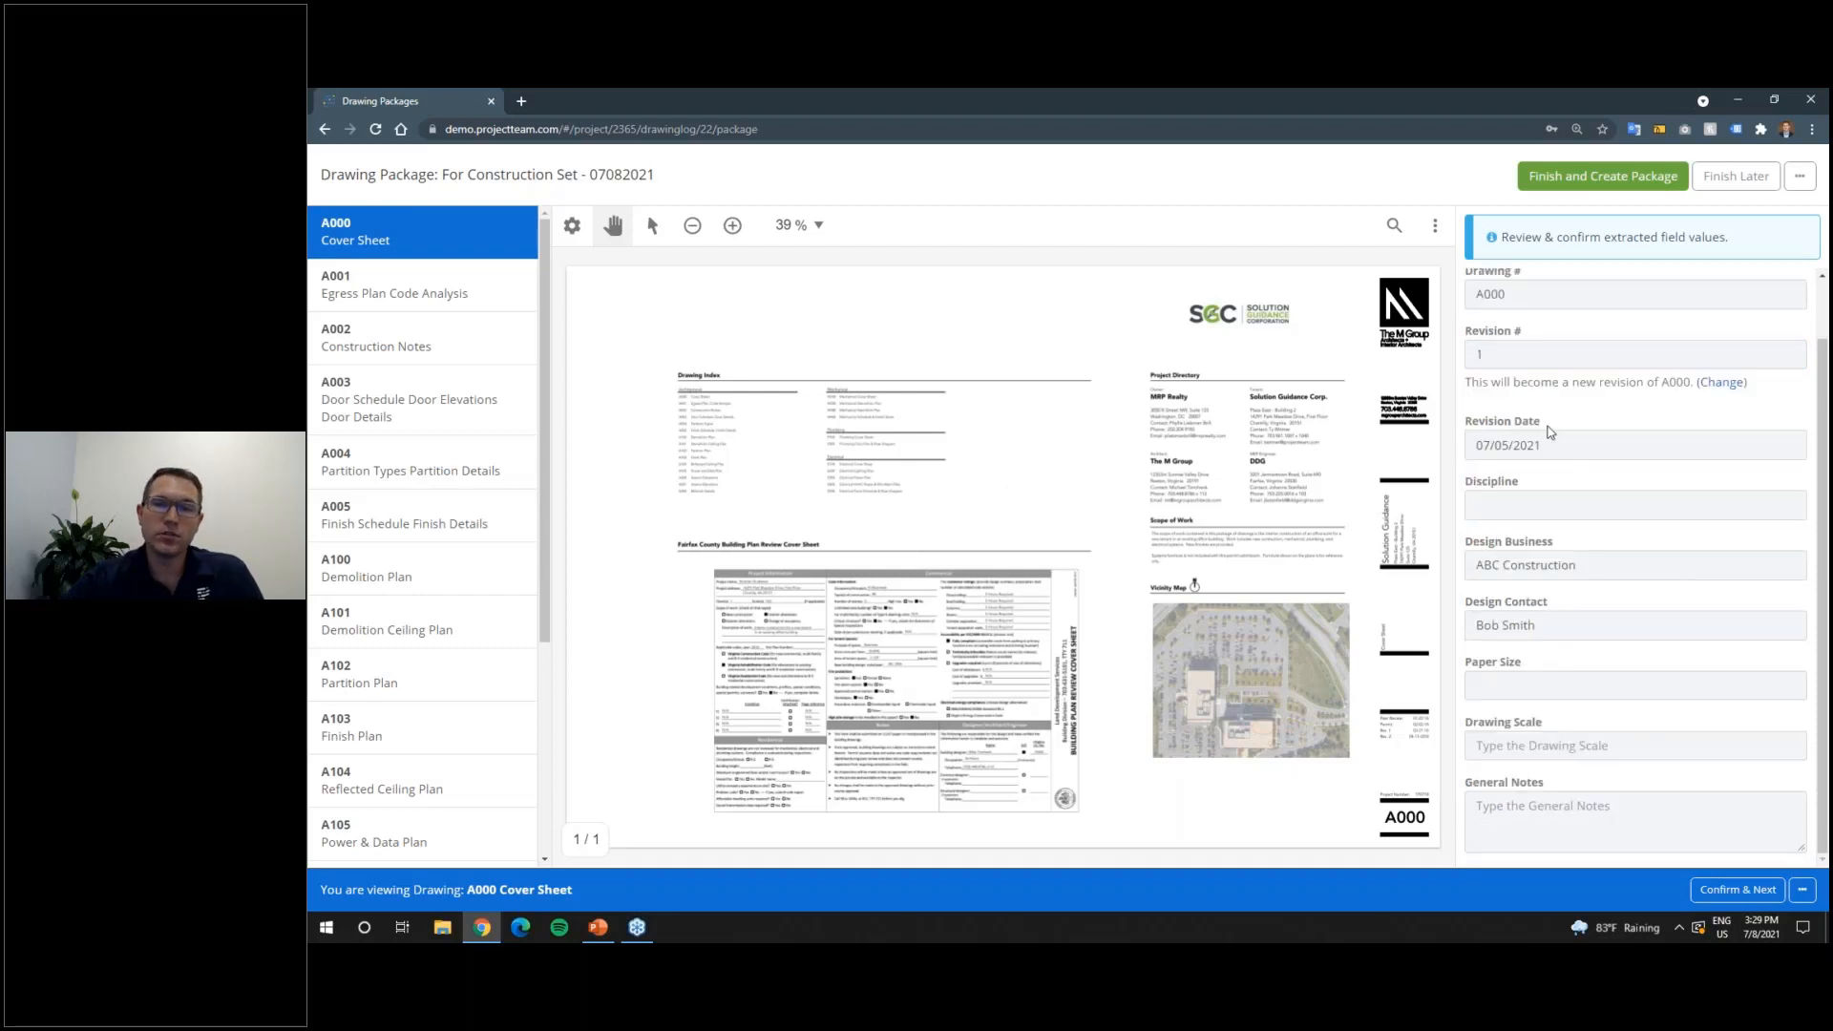
{"action": "left_click", "coordinate": [1585, 570]}
{"action": "left_click", "coordinate": [1607, 626]}
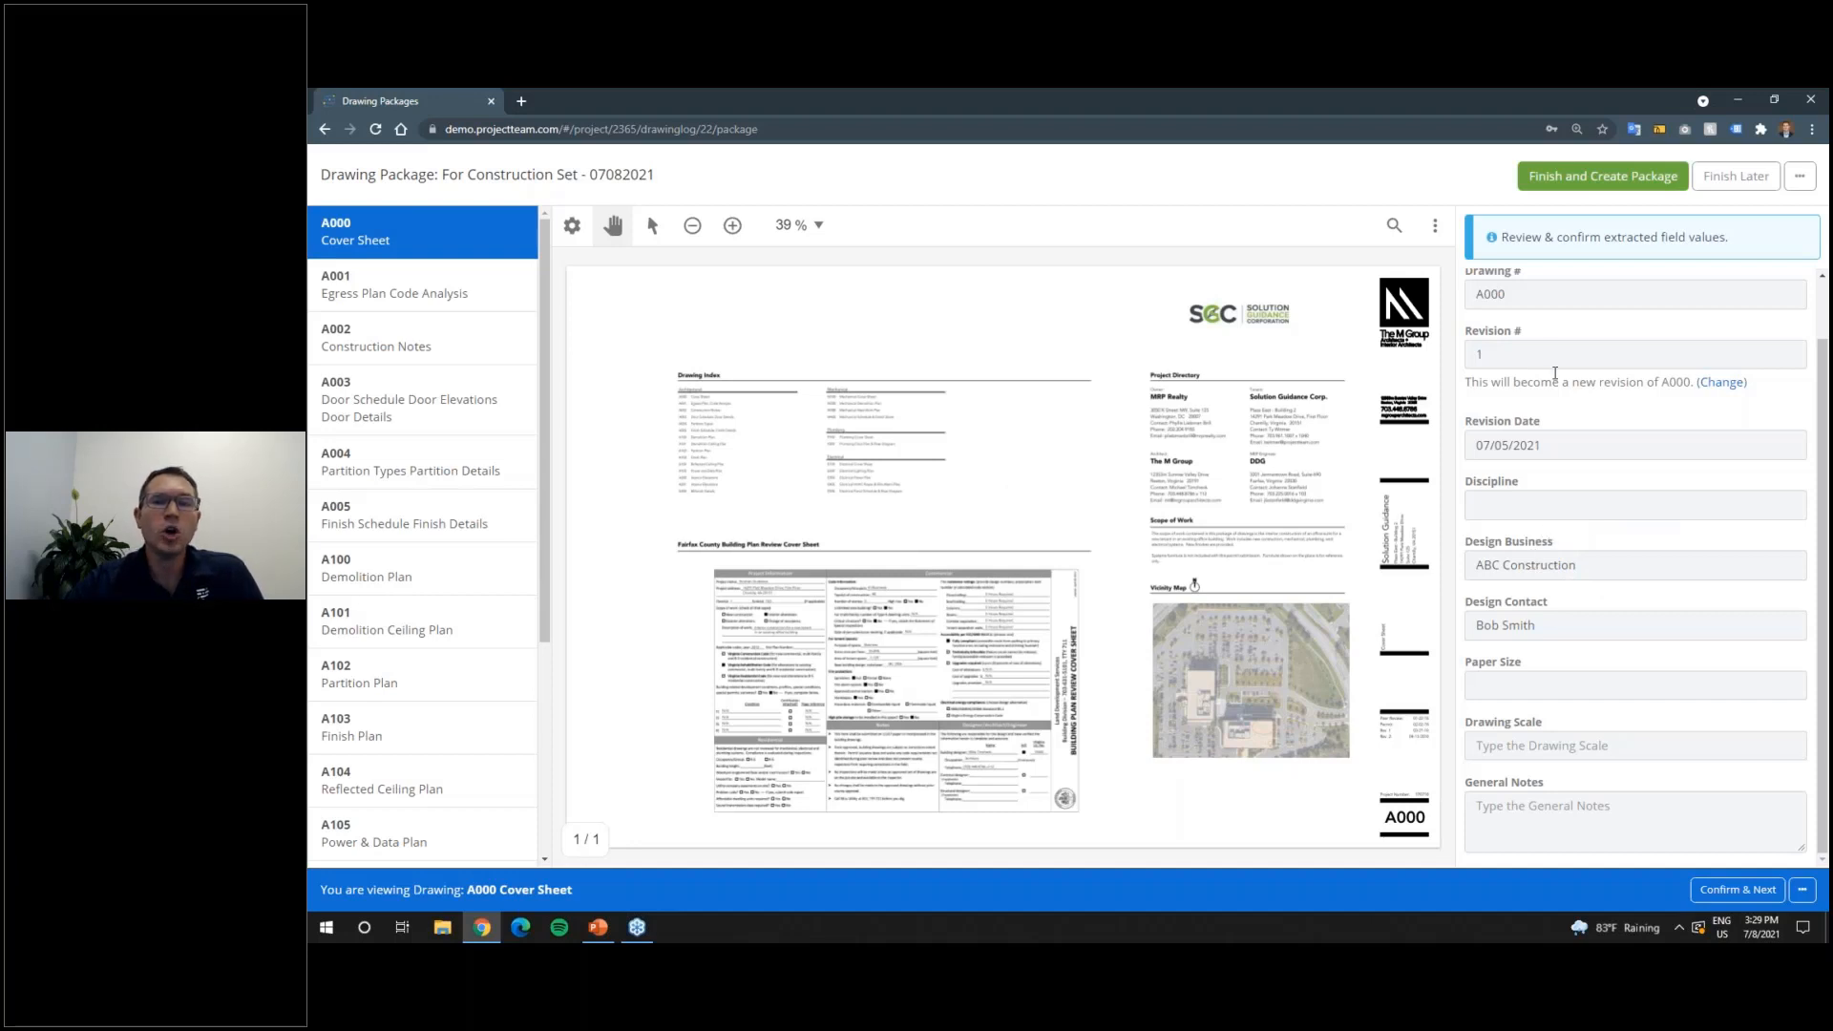
{"action": "scroll", "coordinate": [1577, 478], "scroll_direction": "up", "scroll_amount": 1}
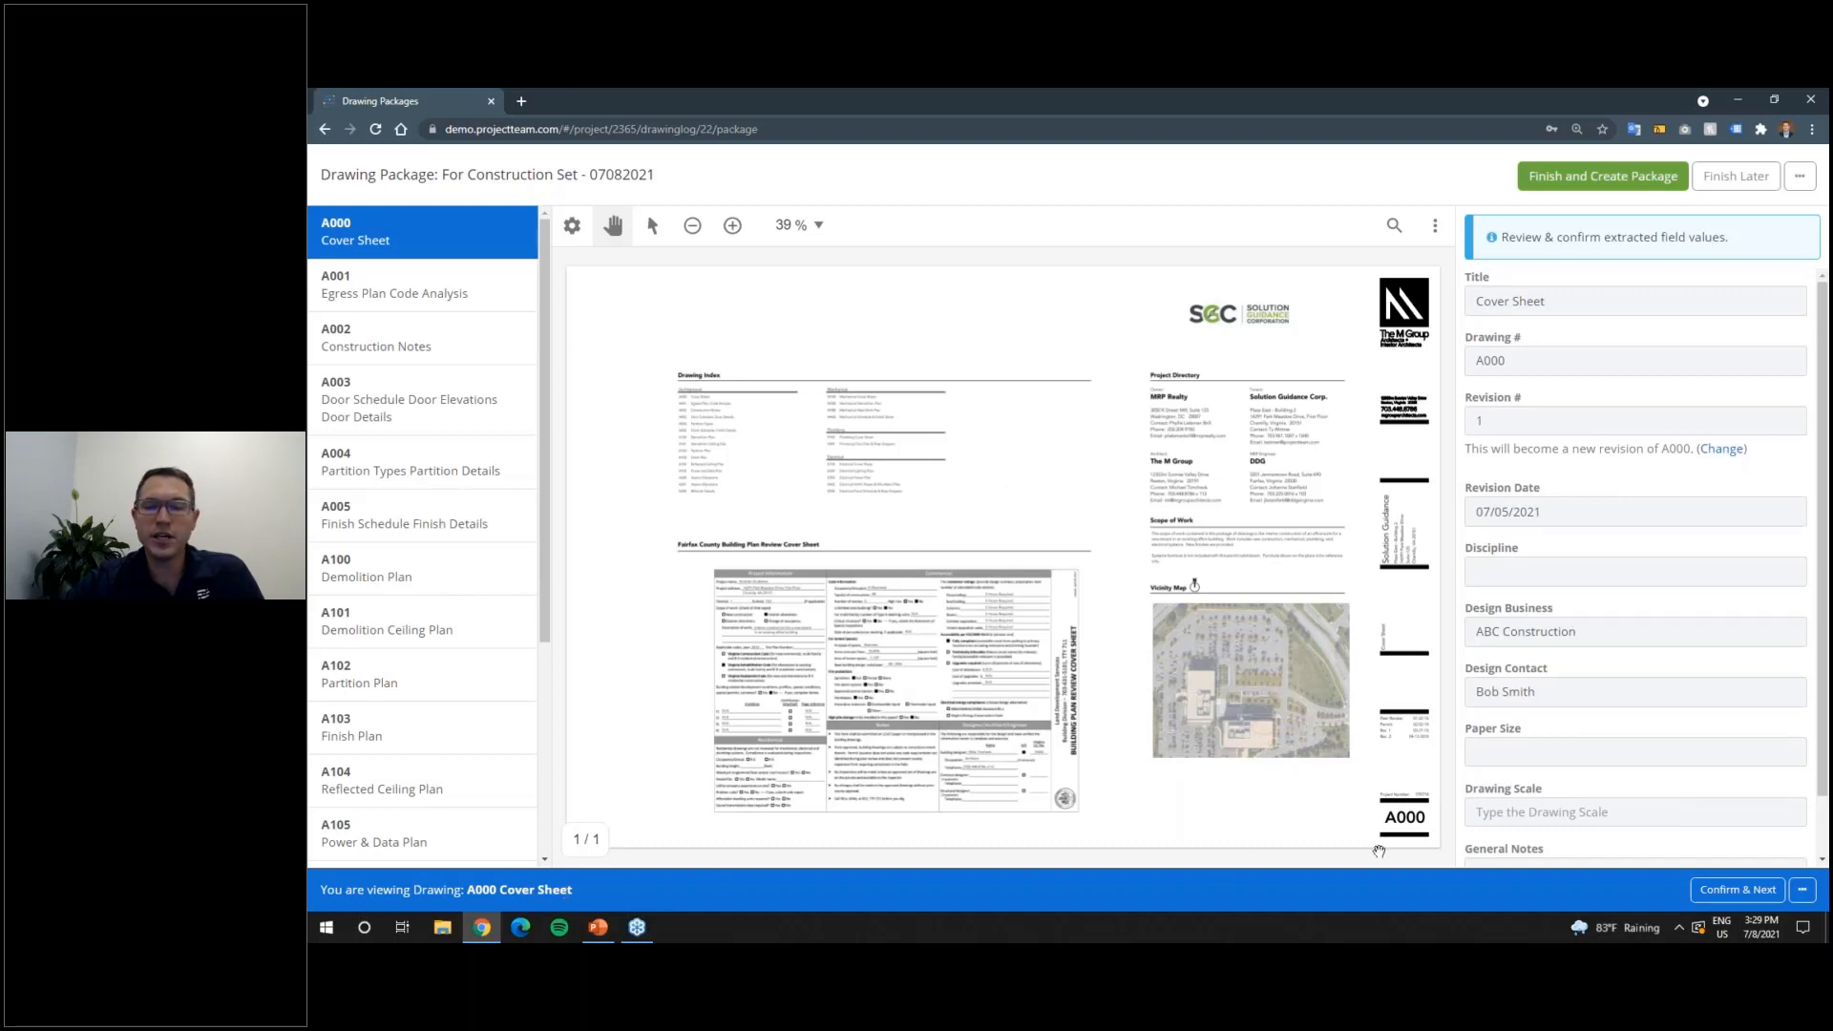
{"action": "left_click", "coordinate": [1730, 893]}
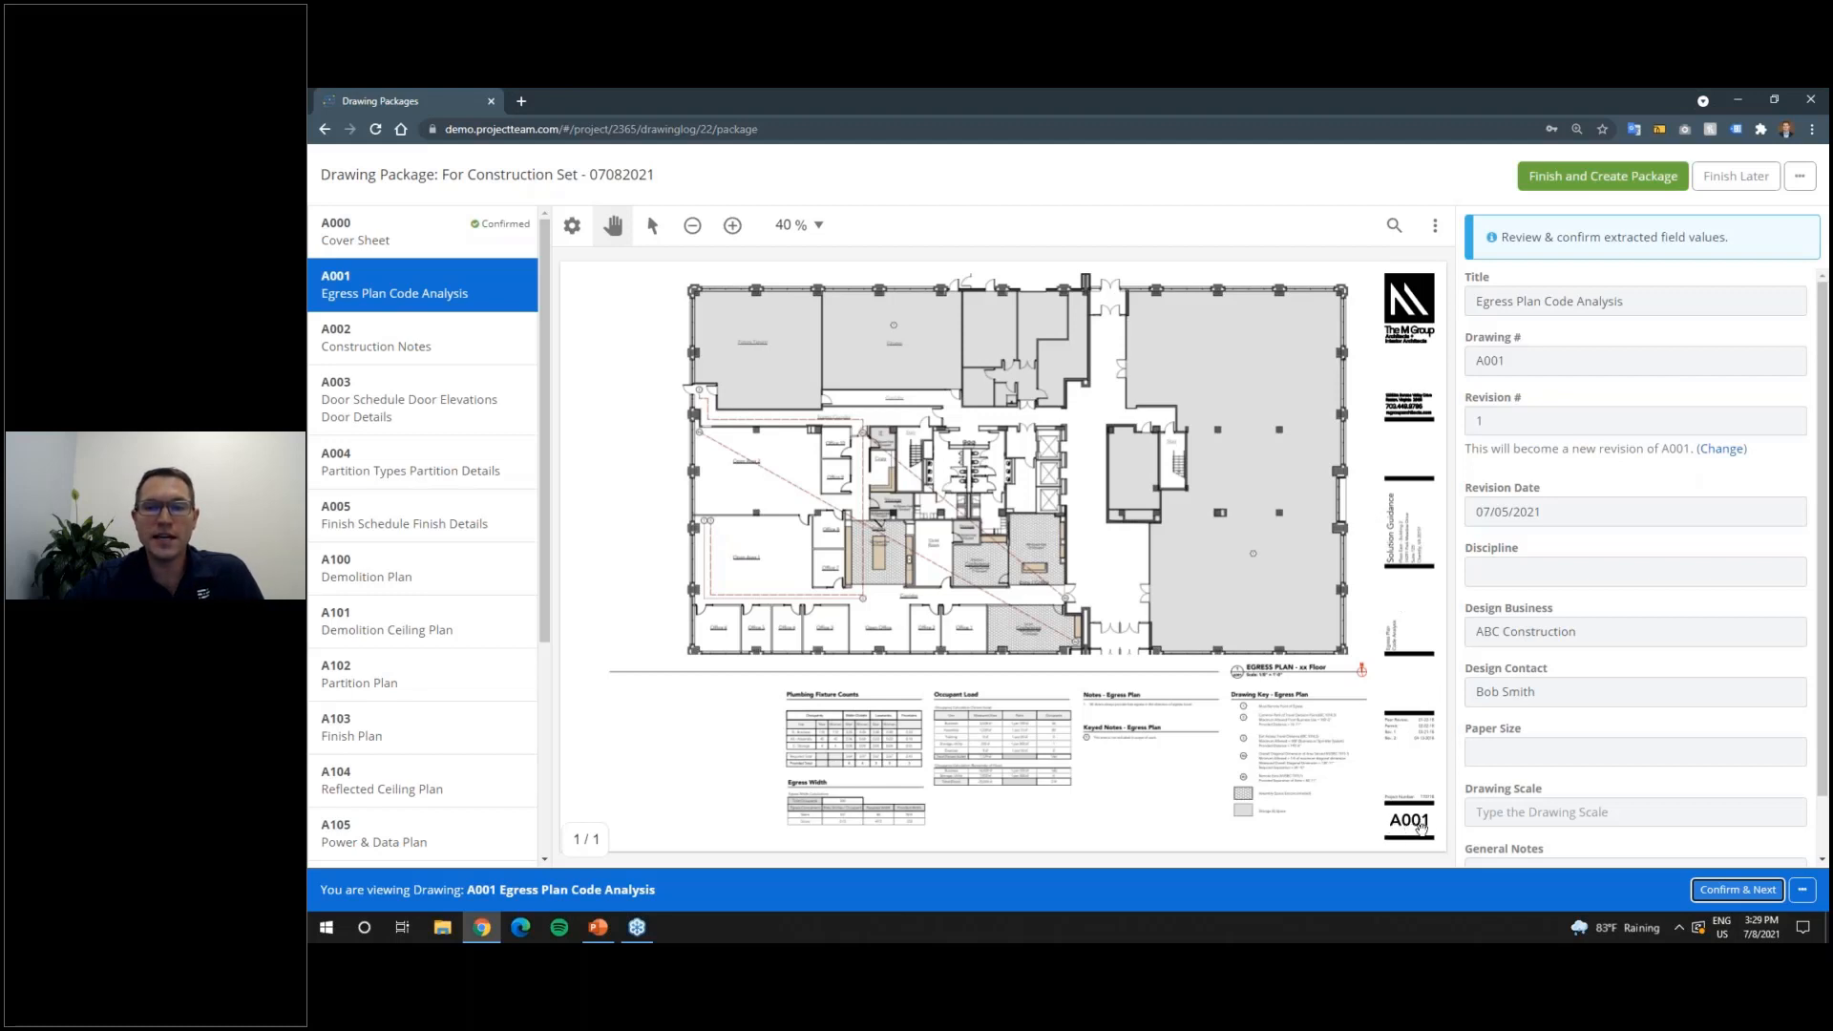
Step: Compare A001's extracted title with the sheet title in its title block at 160% zoom
{"action": "left_click_drag", "start_coordinate": [1626, 302], "coordinate": [1488, 298]}
{"action": "left_click", "coordinate": [1520, 281]}
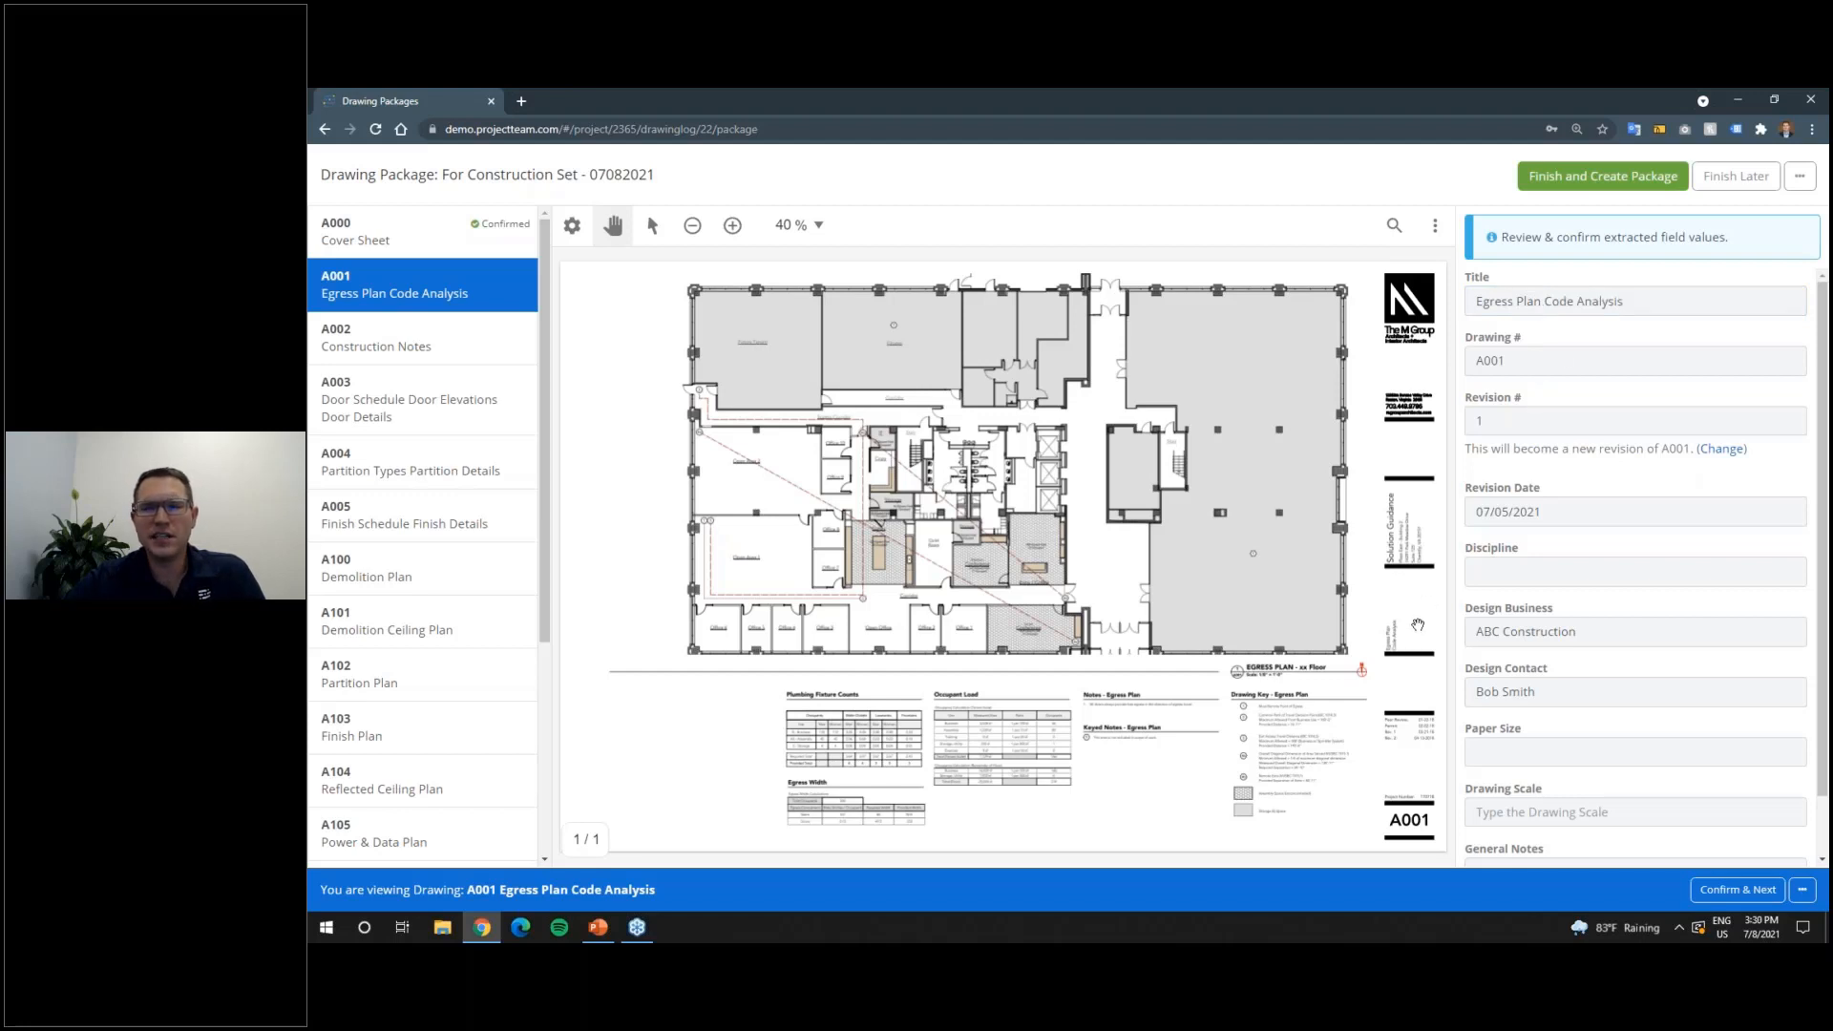
{"action": "left_click", "coordinate": [811, 225]}
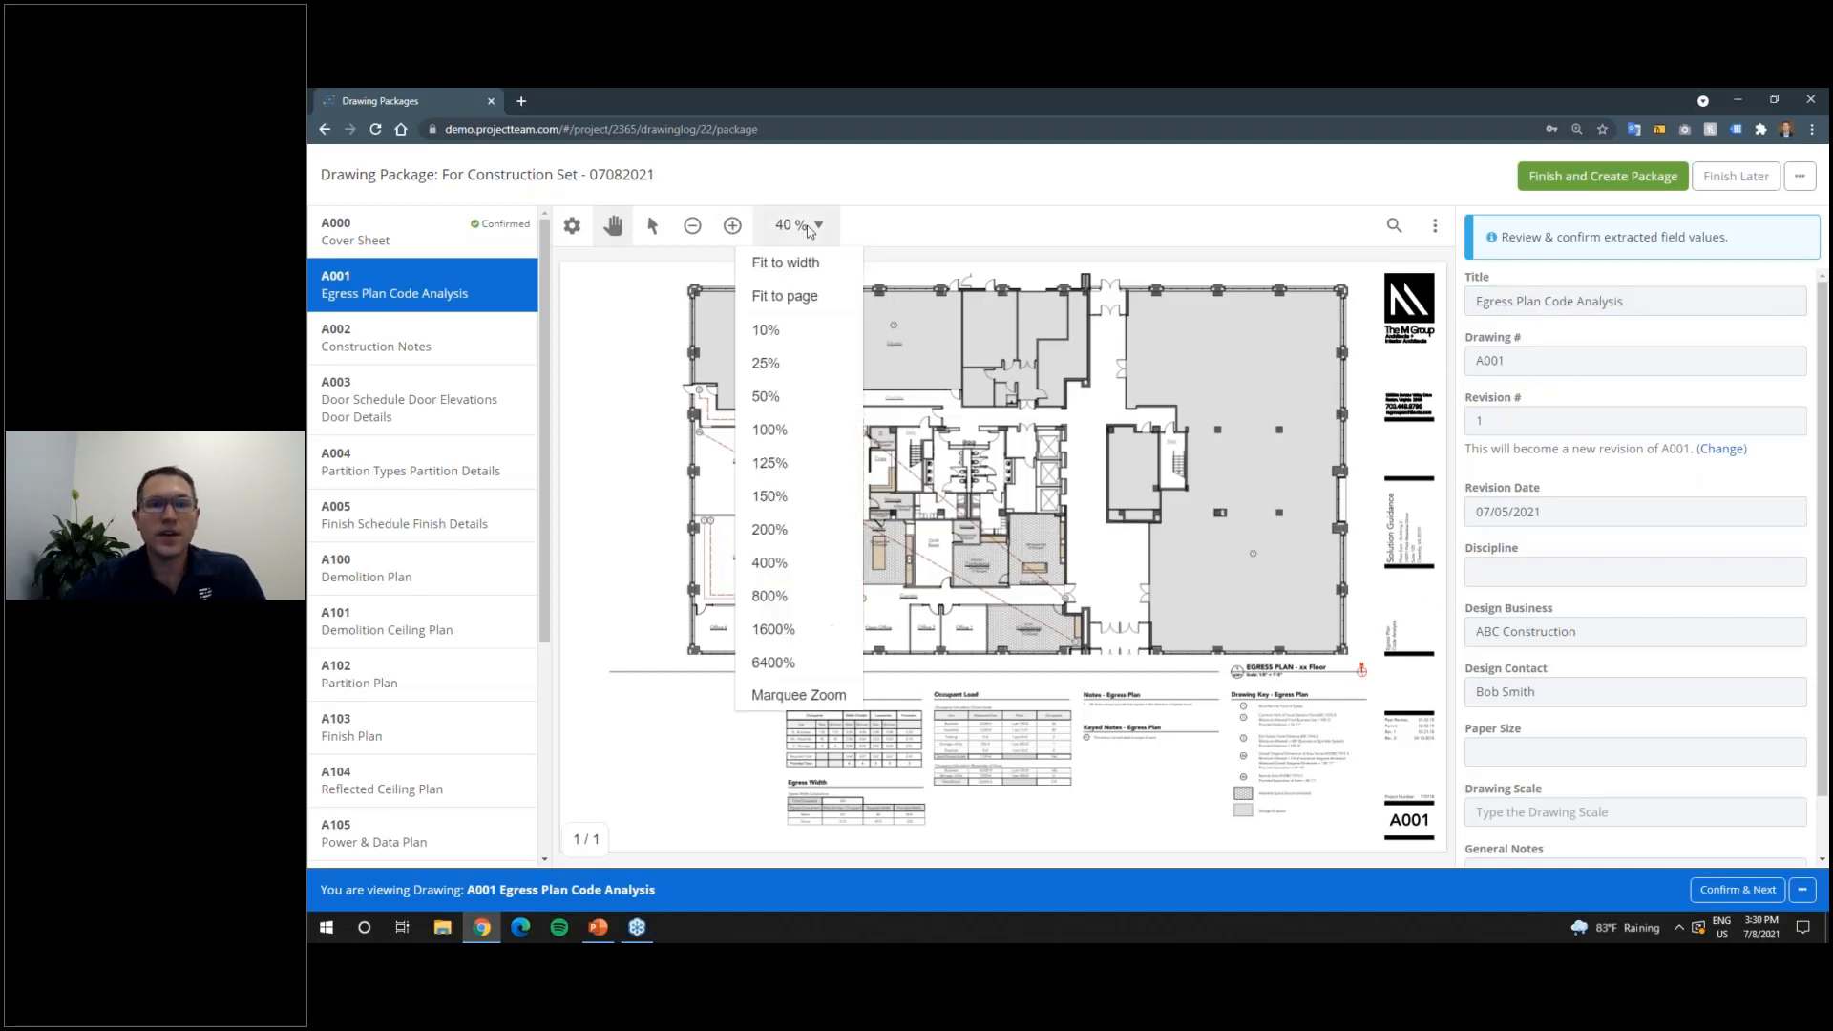
{"action": "left_click", "coordinate": [733, 225]}
{"action": "mouse_move", "coordinate": [1146, 390]}
{"action": "left_mouse_down"}
{"action": "mouse_move", "coordinate": [965, 382]}
{"action": "mouse_move", "coordinate": [880, 258]}
{"action": "left_mouse_up"}
{"action": "left_click", "coordinate": [732, 226]}
{"action": "left_click", "coordinate": [732, 225]}
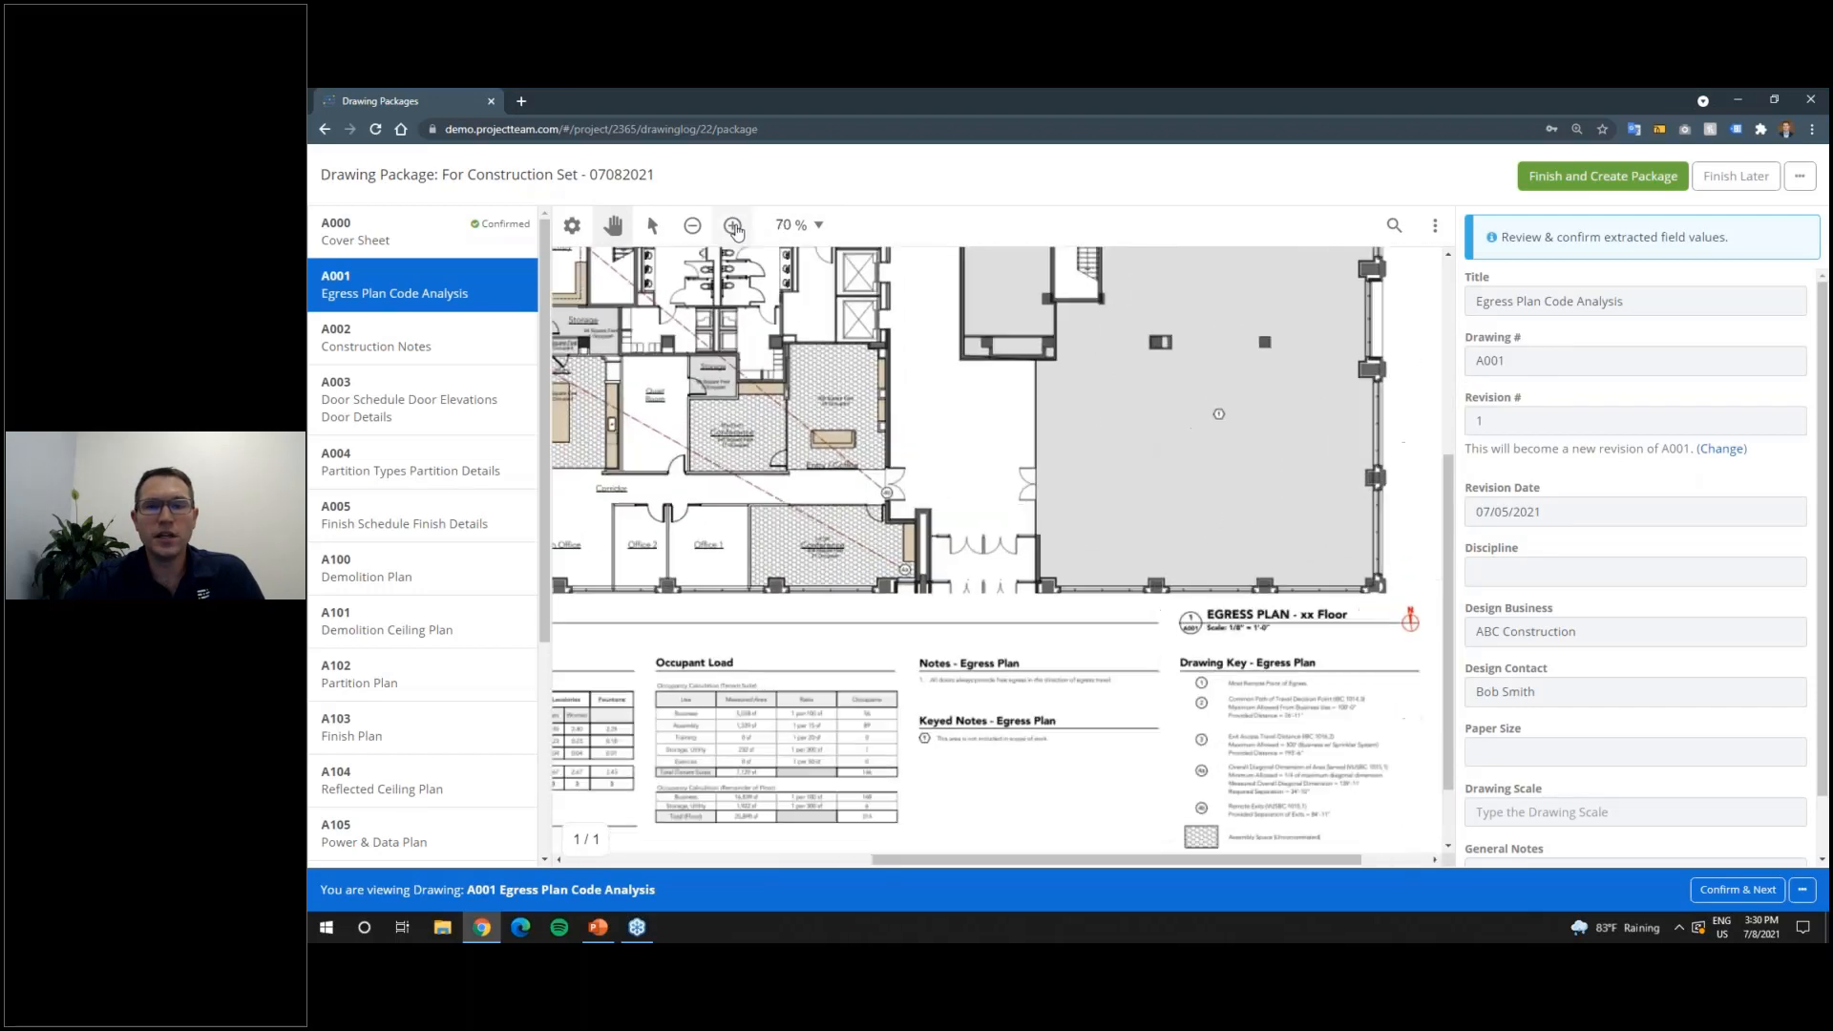
{"action": "left_click", "coordinate": [733, 226]}
{"action": "left_click", "coordinate": [732, 225]}
{"action": "left_click", "coordinate": [732, 225]}
{"action": "left_click", "coordinate": [732, 225]}
{"action": "left_click", "coordinate": [732, 226]}
{"action": "left_click_drag", "start_coordinate": [1295, 485], "coordinate": [933, 425]}
{"action": "left_click_drag", "start_coordinate": [1337, 573], "coordinate": [971, 584]}
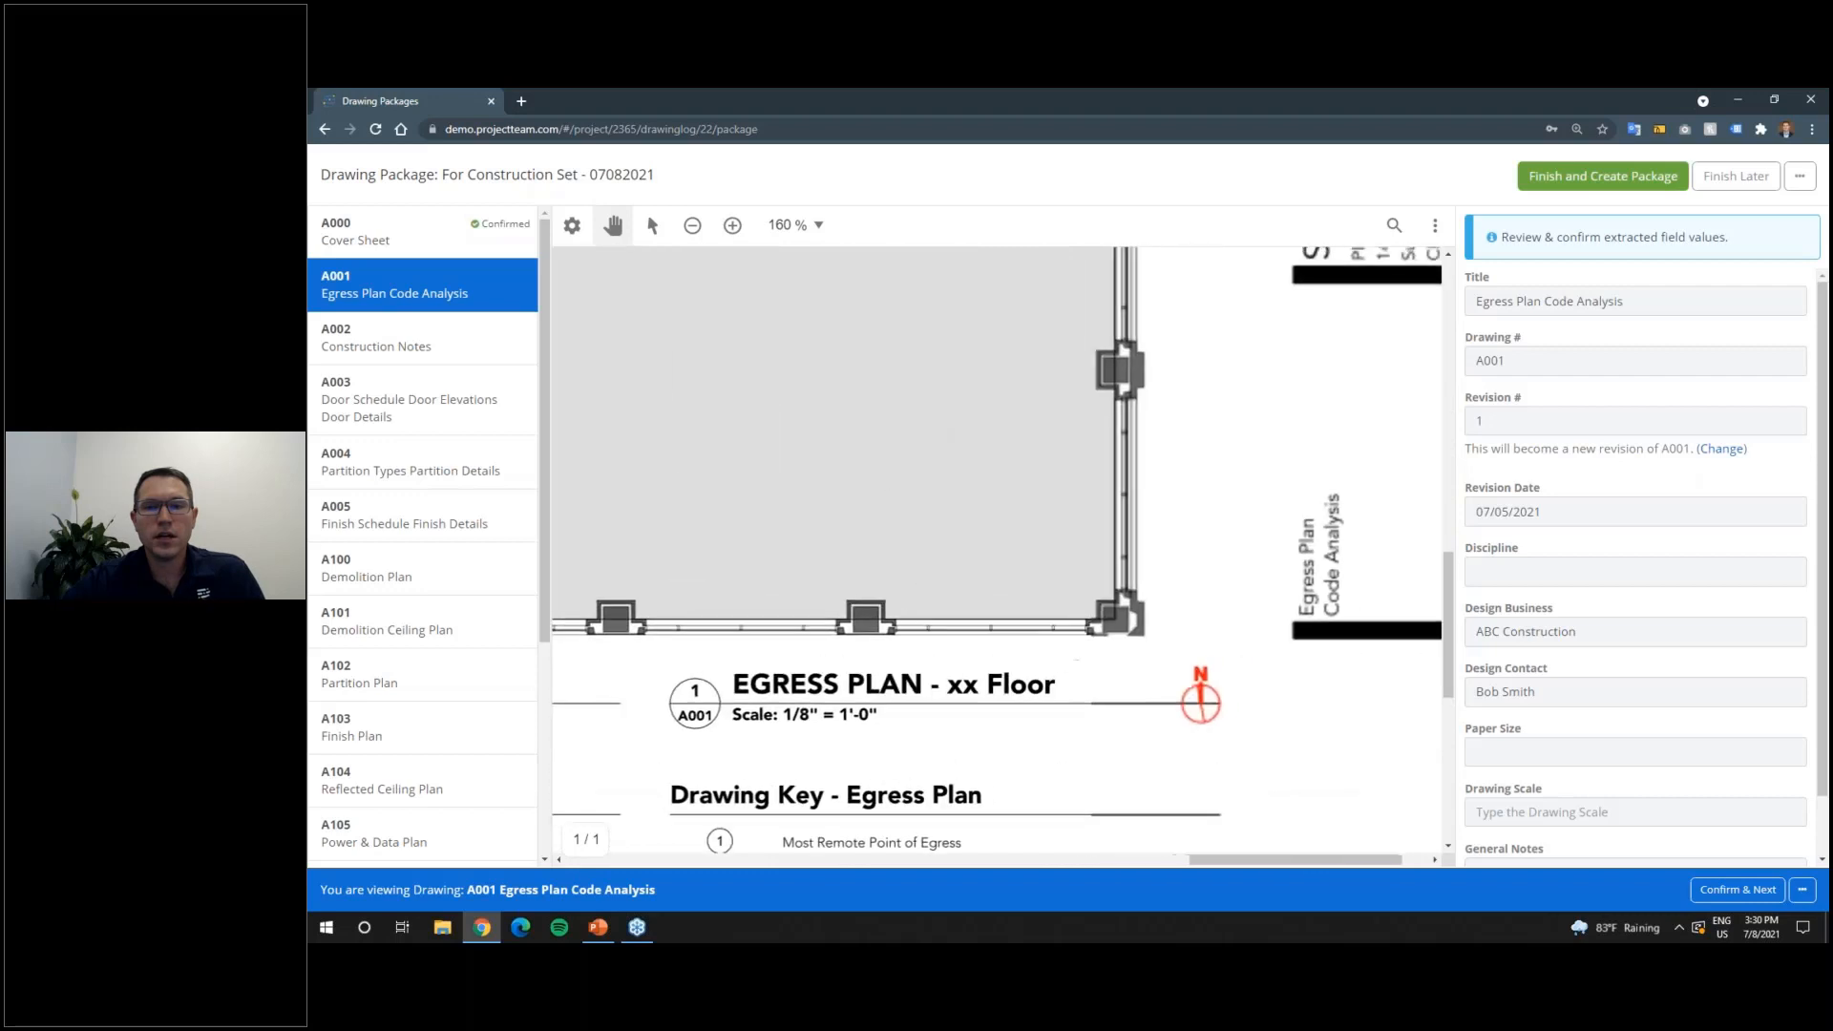
{"action": "left_click_drag", "start_coordinate": [1337, 635], "coordinate": [1223, 631]}
{"action": "scroll", "coordinate": [1223, 631], "scroll_direction": "up", "scroll_amount": 1}
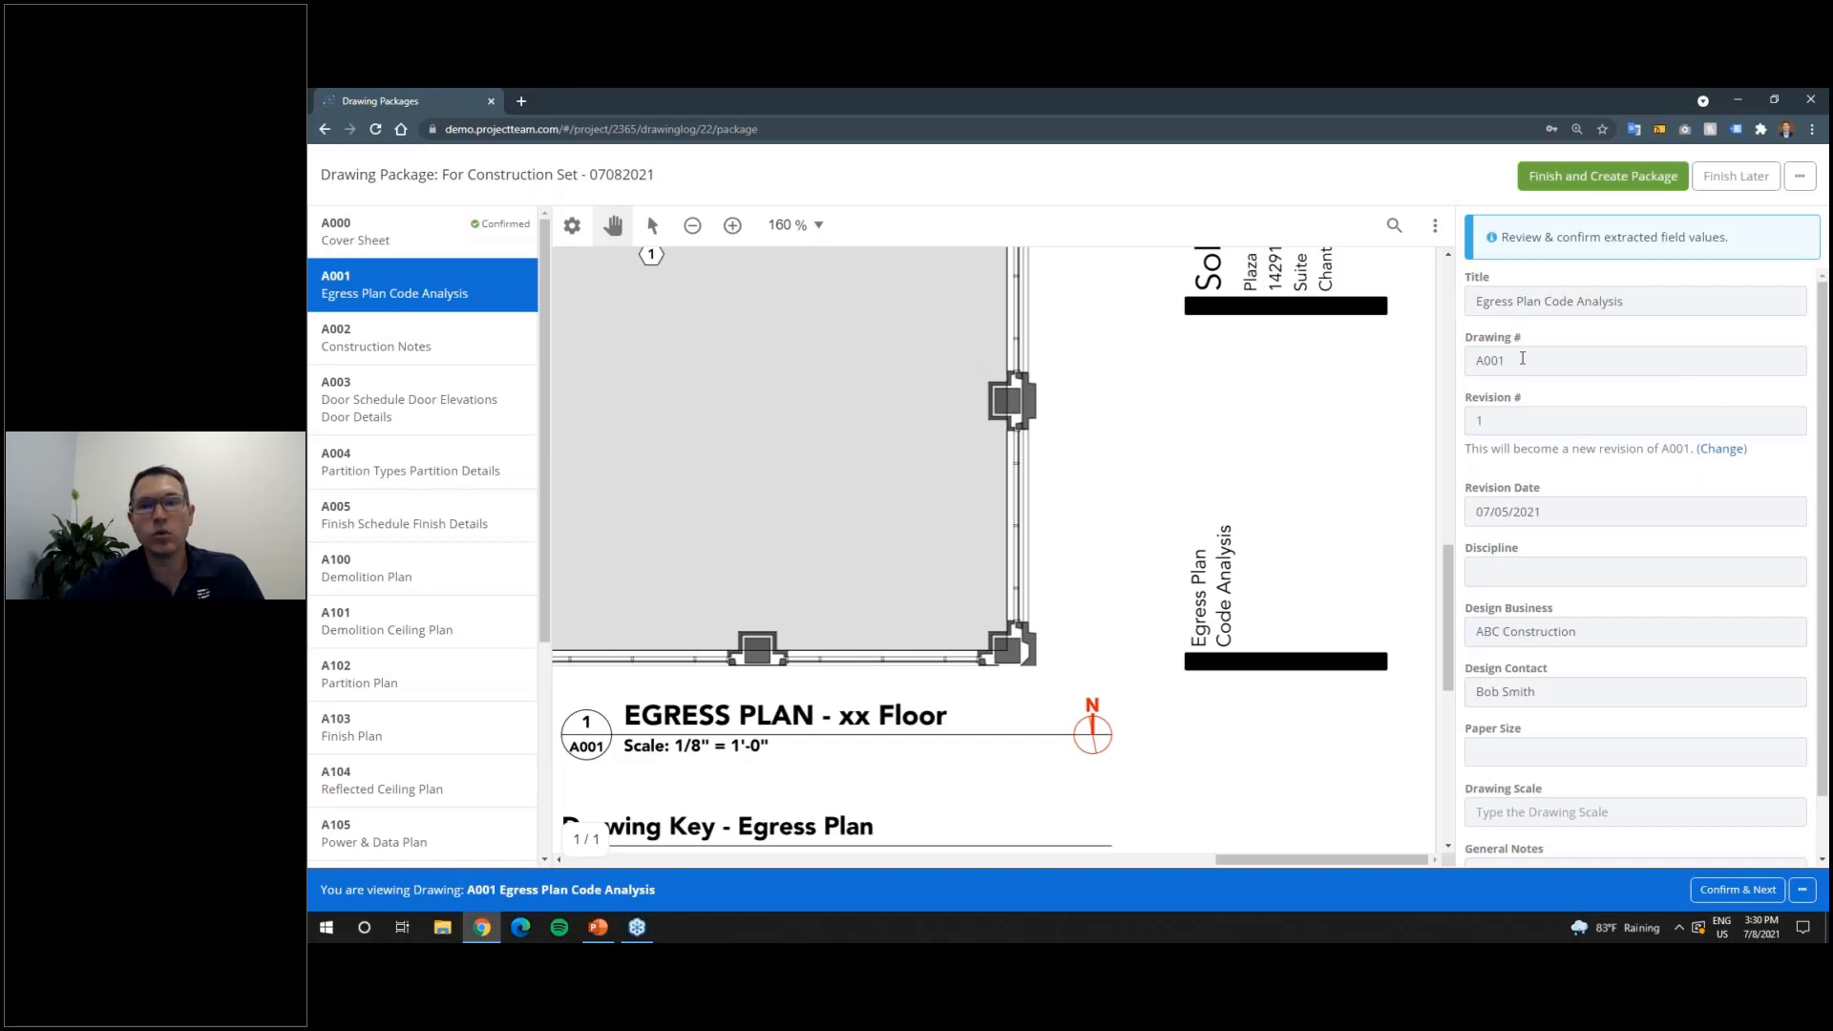
Step: Confirm the extracted values of A001 Egress Plan Code Analysis and A002 Construction Notes
{"action": "left_click", "coordinate": [1732, 889]}
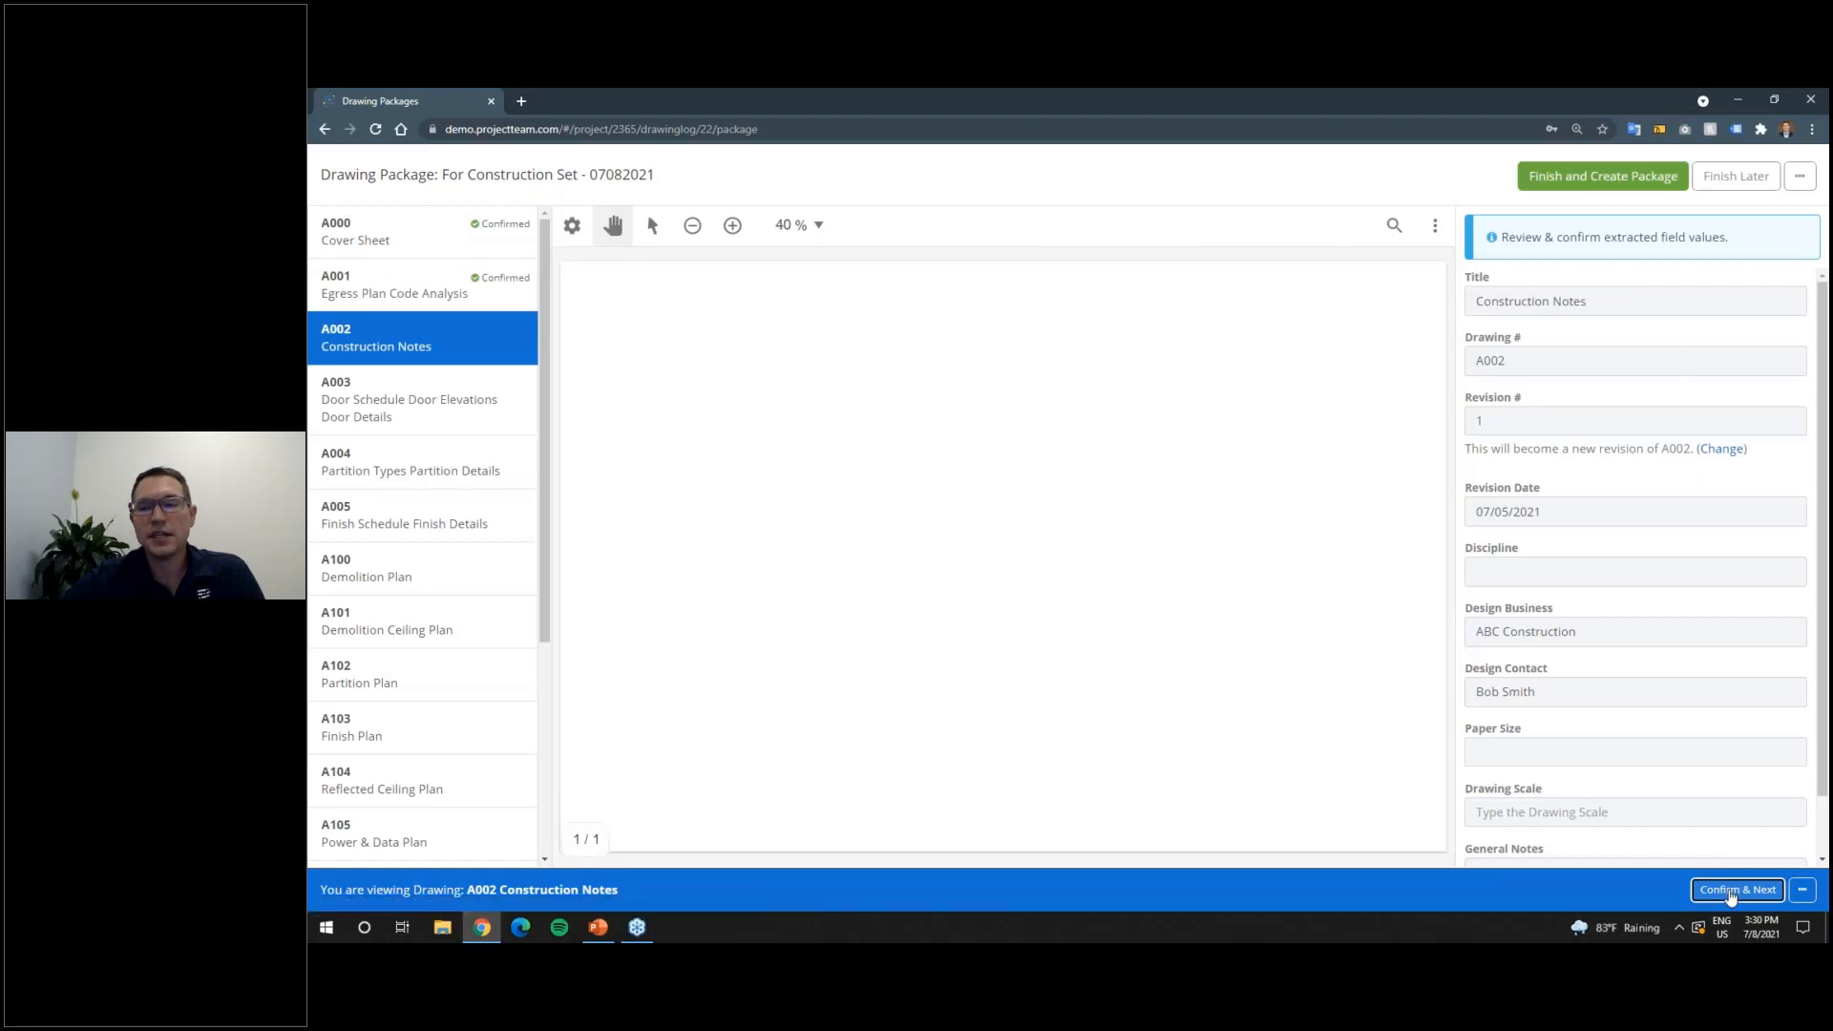
{"action": "left_click", "coordinate": [1731, 891]}
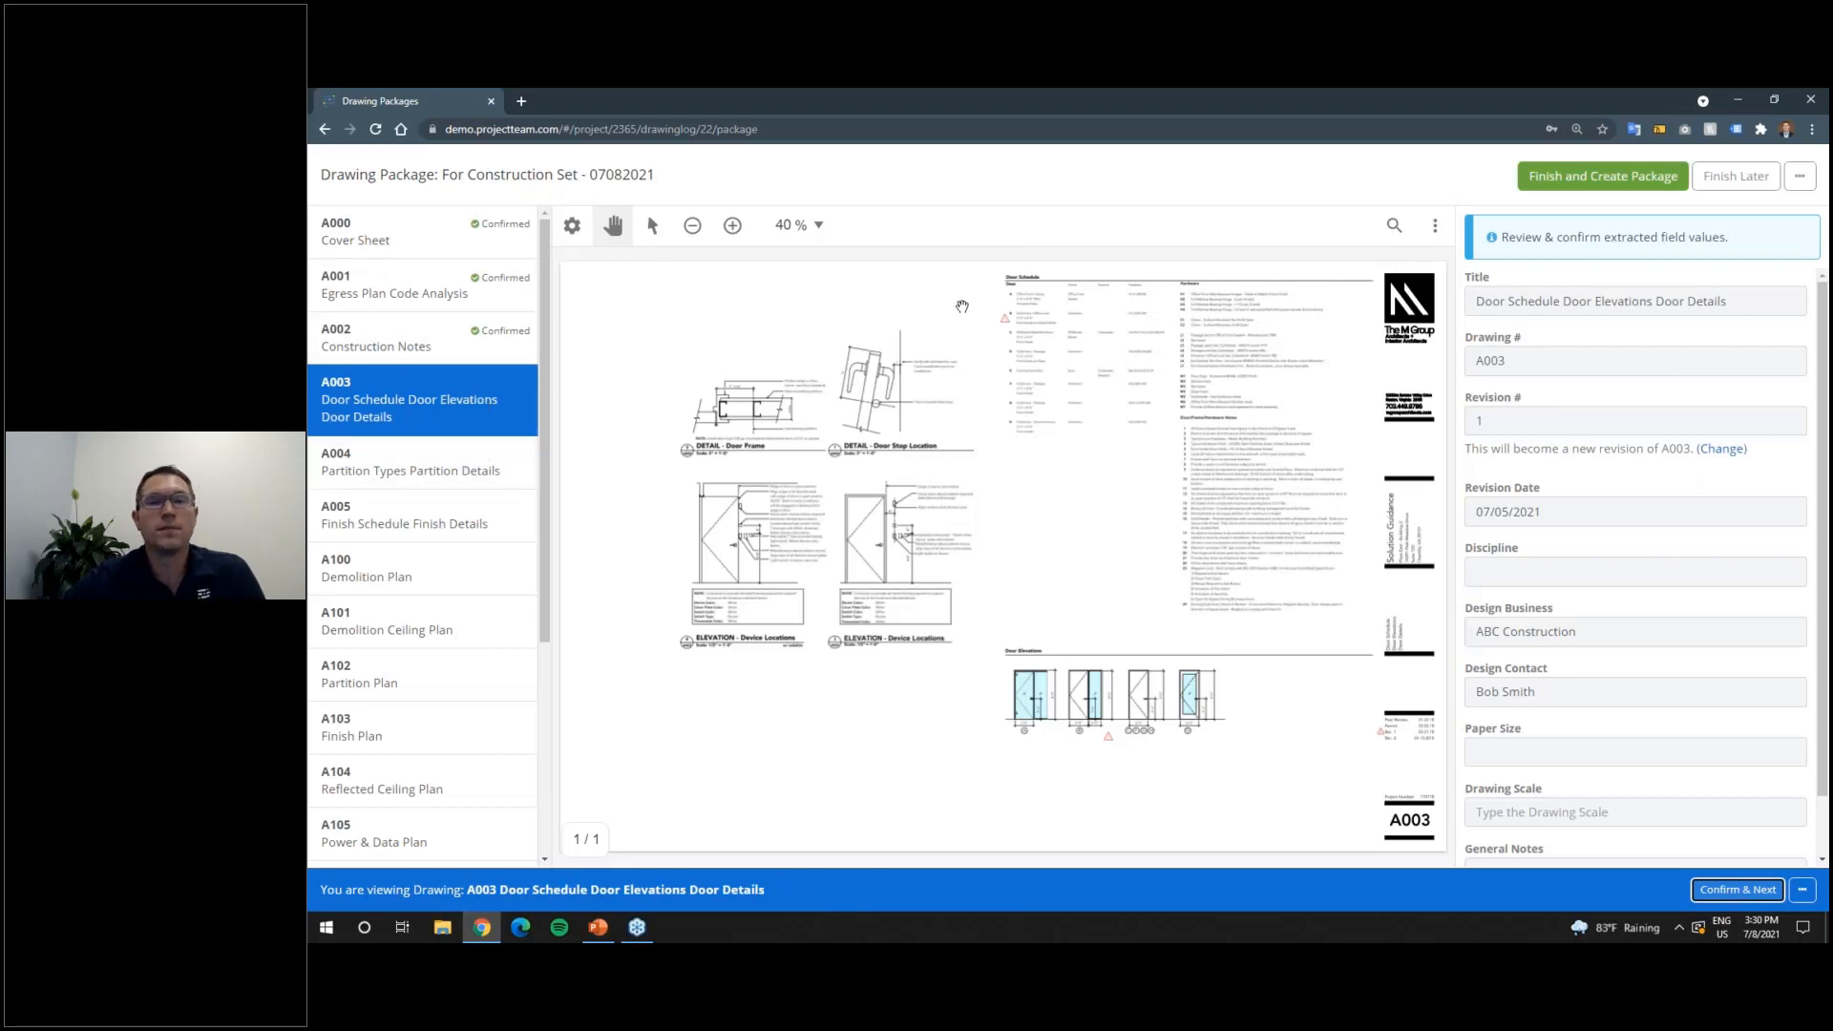
Step: Leave the package review for later, reopen the text extraction results, and resume at A003 Door Schedule Door Elevations Door Details
{"action": "left_click", "coordinate": [1728, 186]}
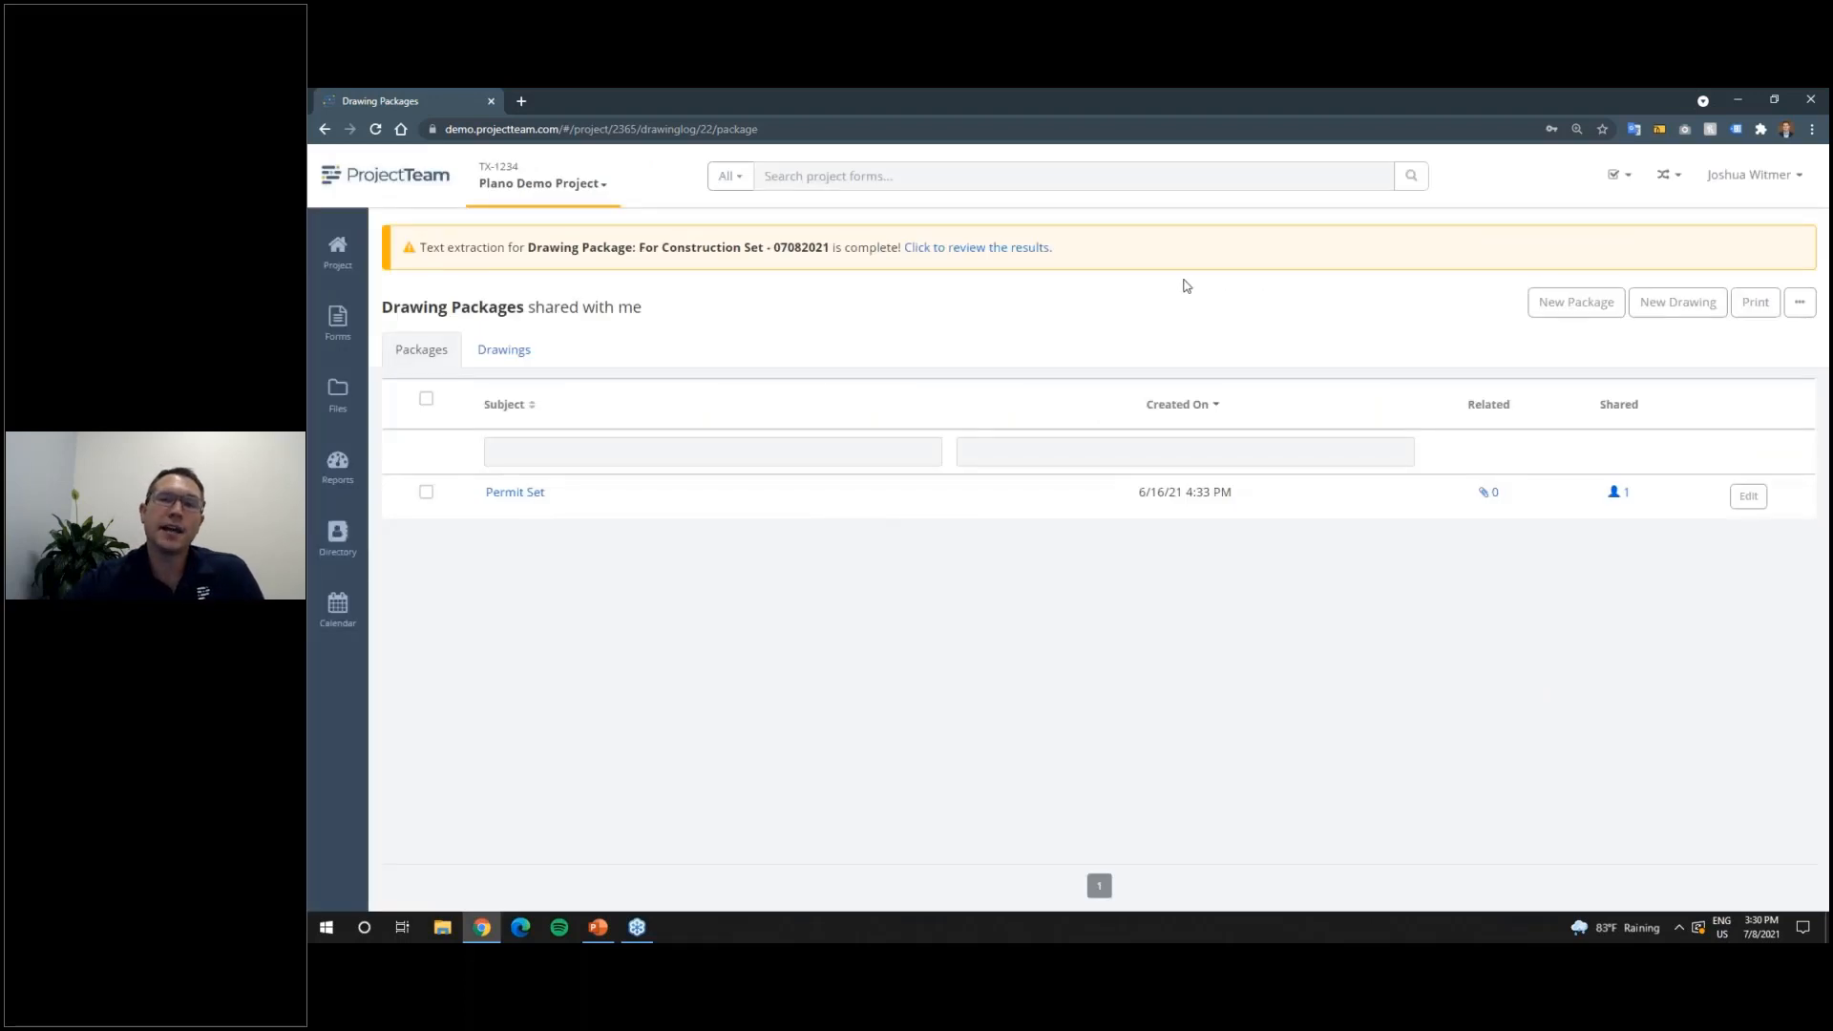
{"action": "left_click", "coordinate": [1024, 250]}
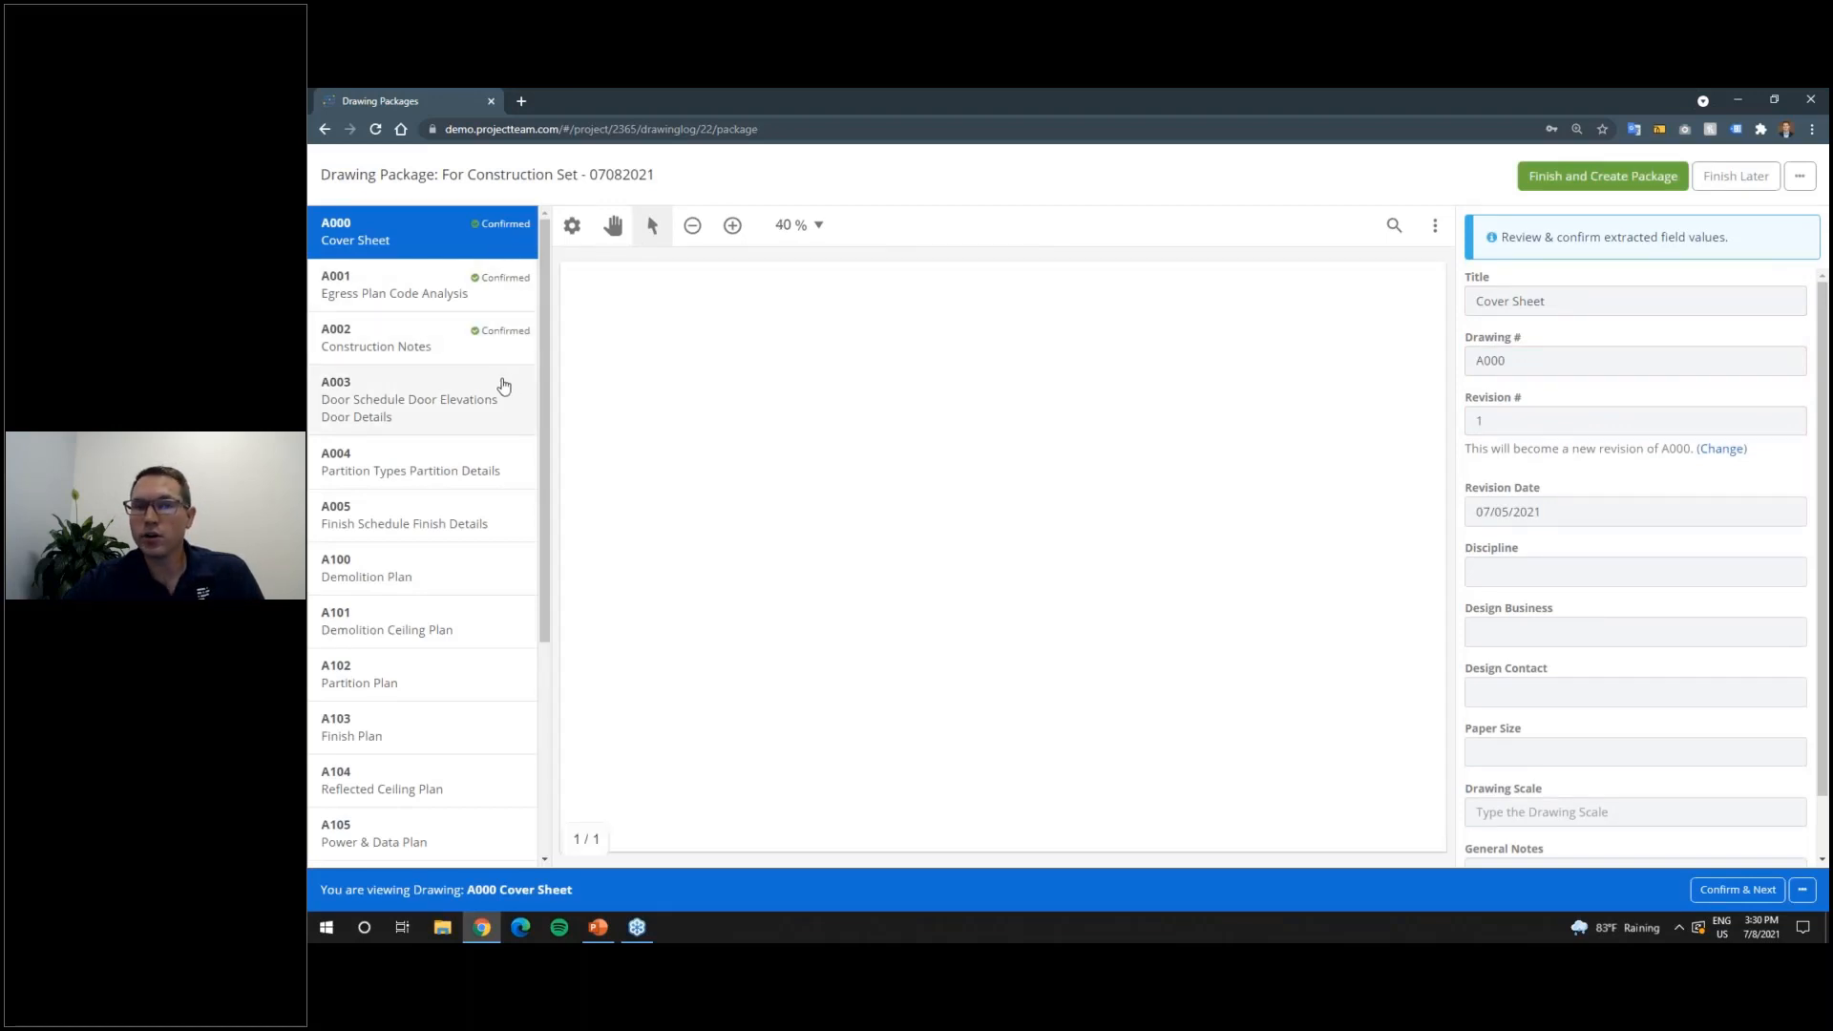
{"action": "left_click", "coordinate": [493, 391]}
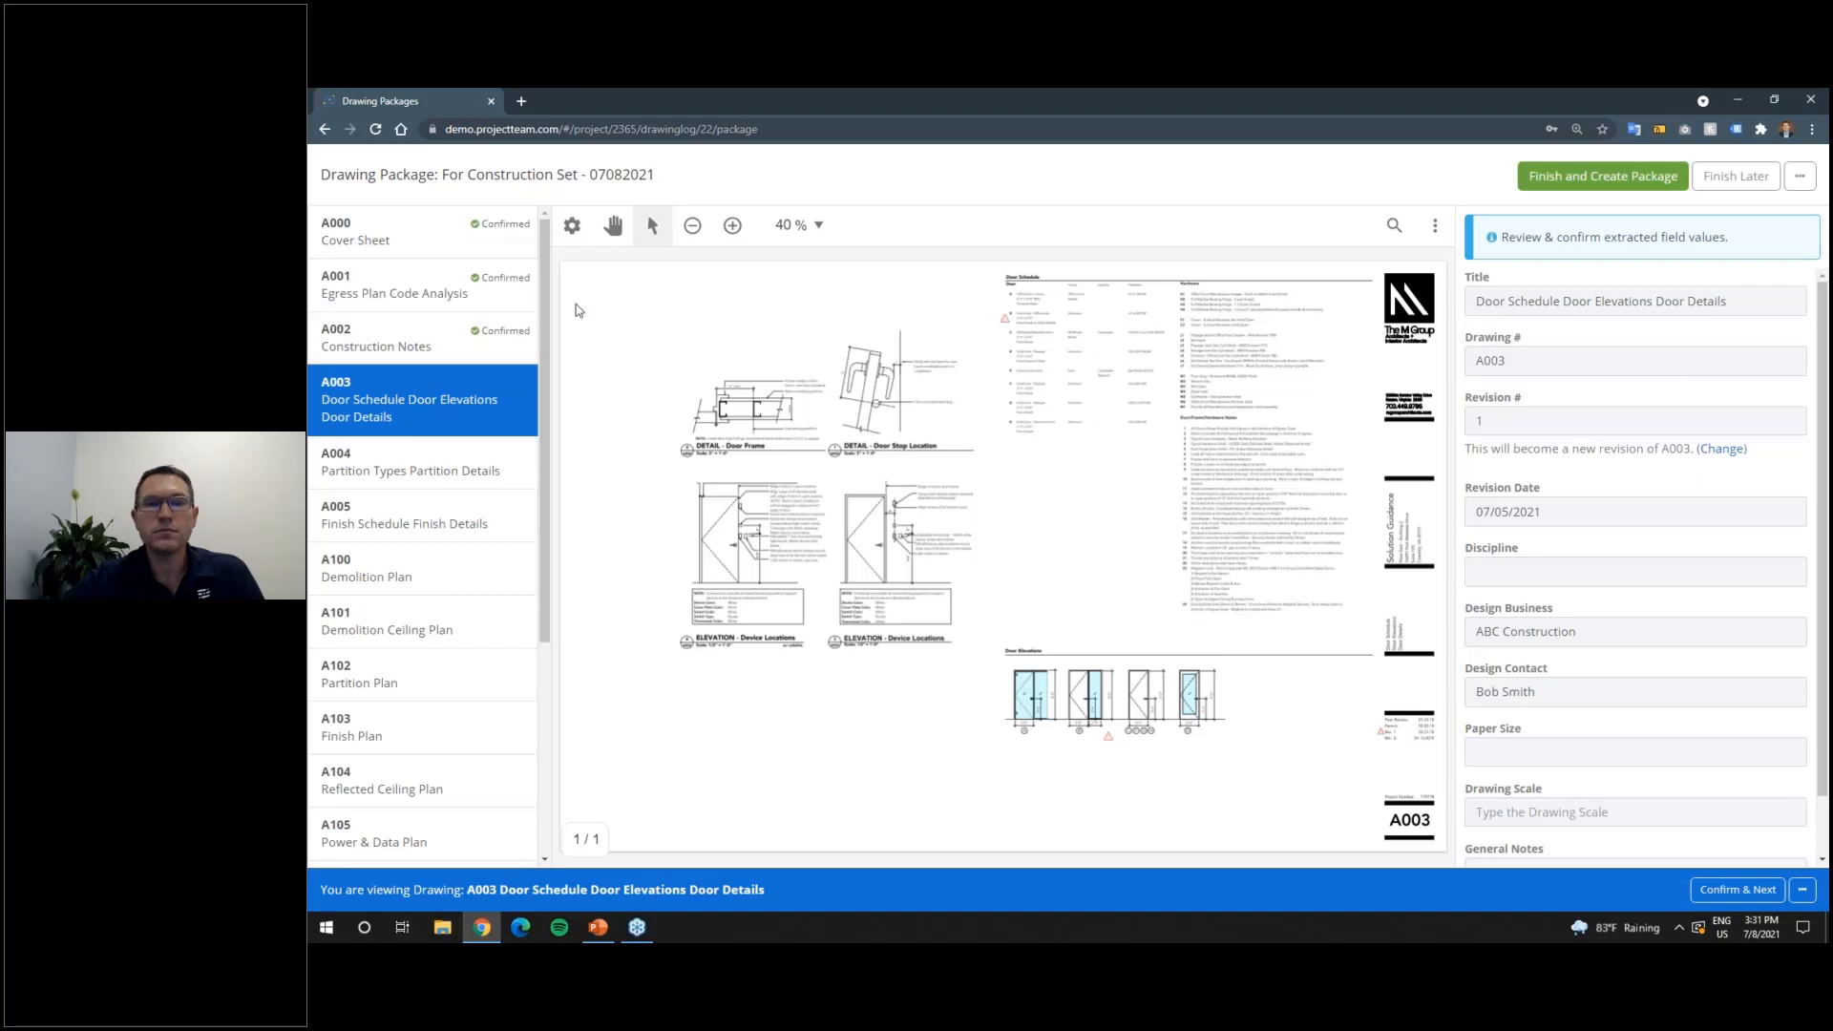
Step: Confirm the extracted values of A003 Door Schedule Door Elevations Door Details and A004 Partition Types Partition Details
{"action": "scroll", "coordinate": [467, 441], "scroll_direction": "down", "scroll_amount": 3}
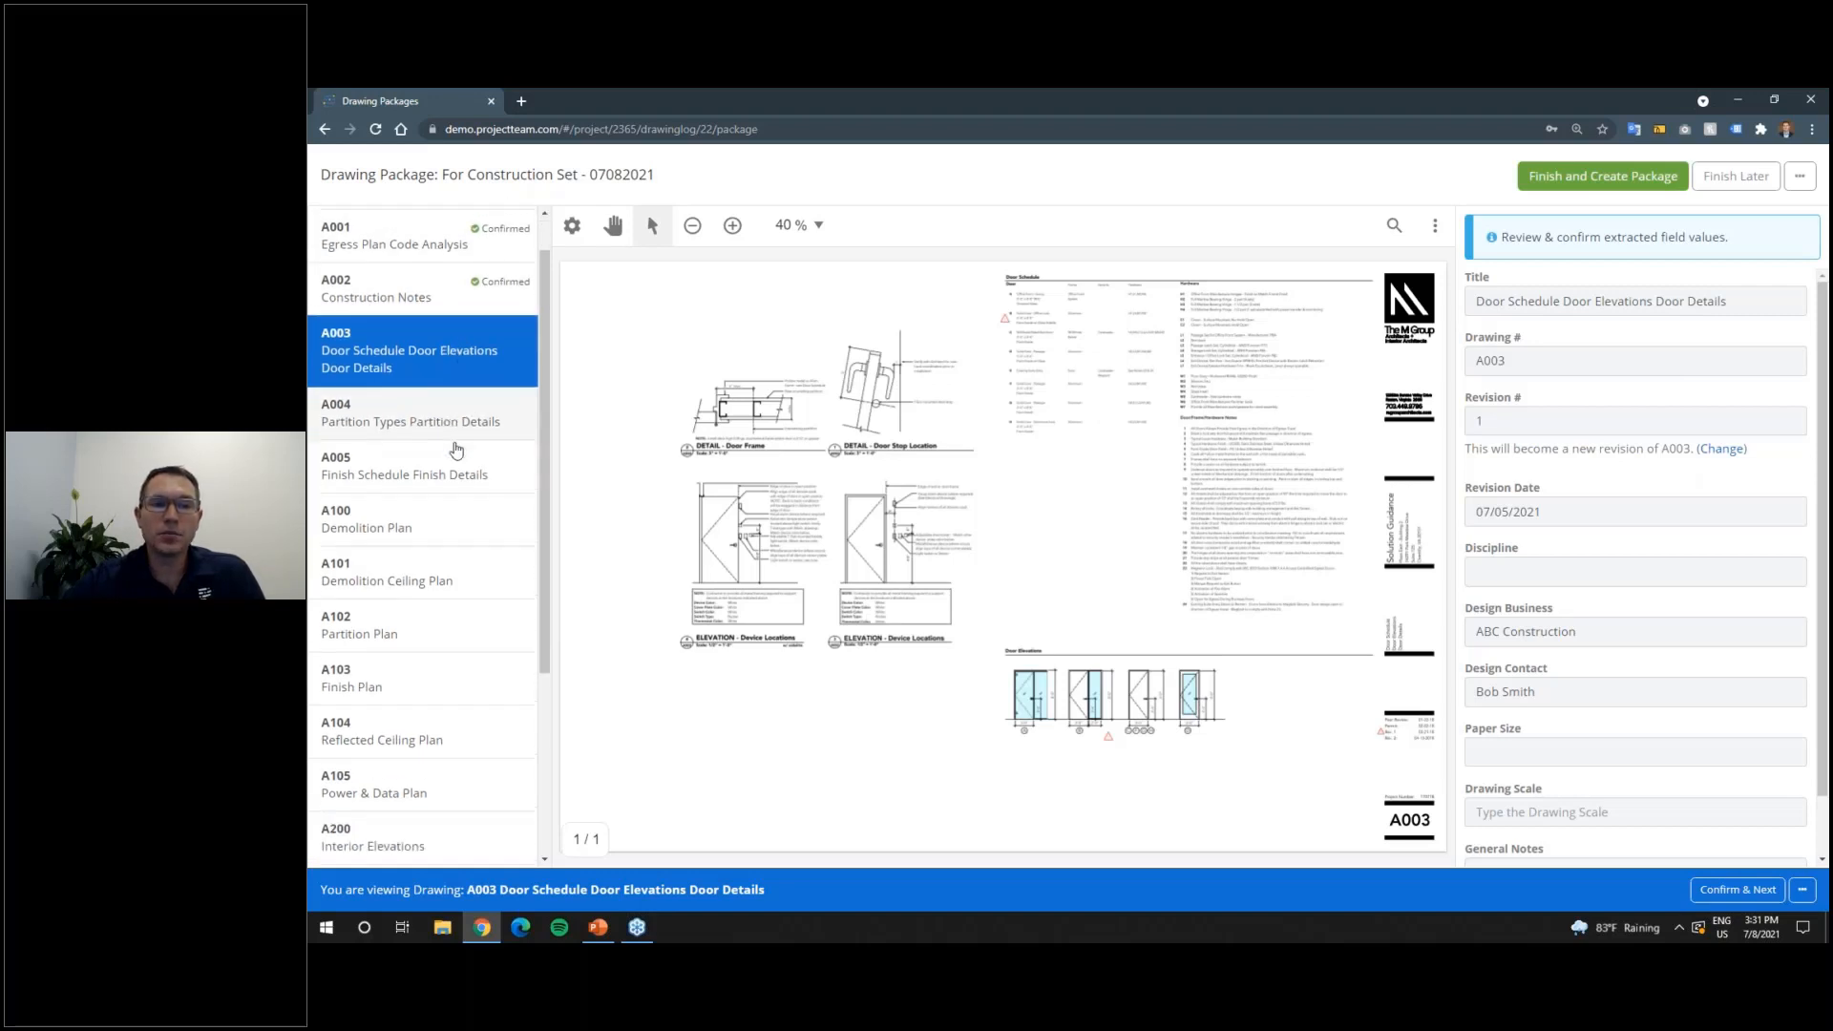
{"action": "scroll", "coordinate": [458, 382], "scroll_direction": "up", "scroll_amount": 3}
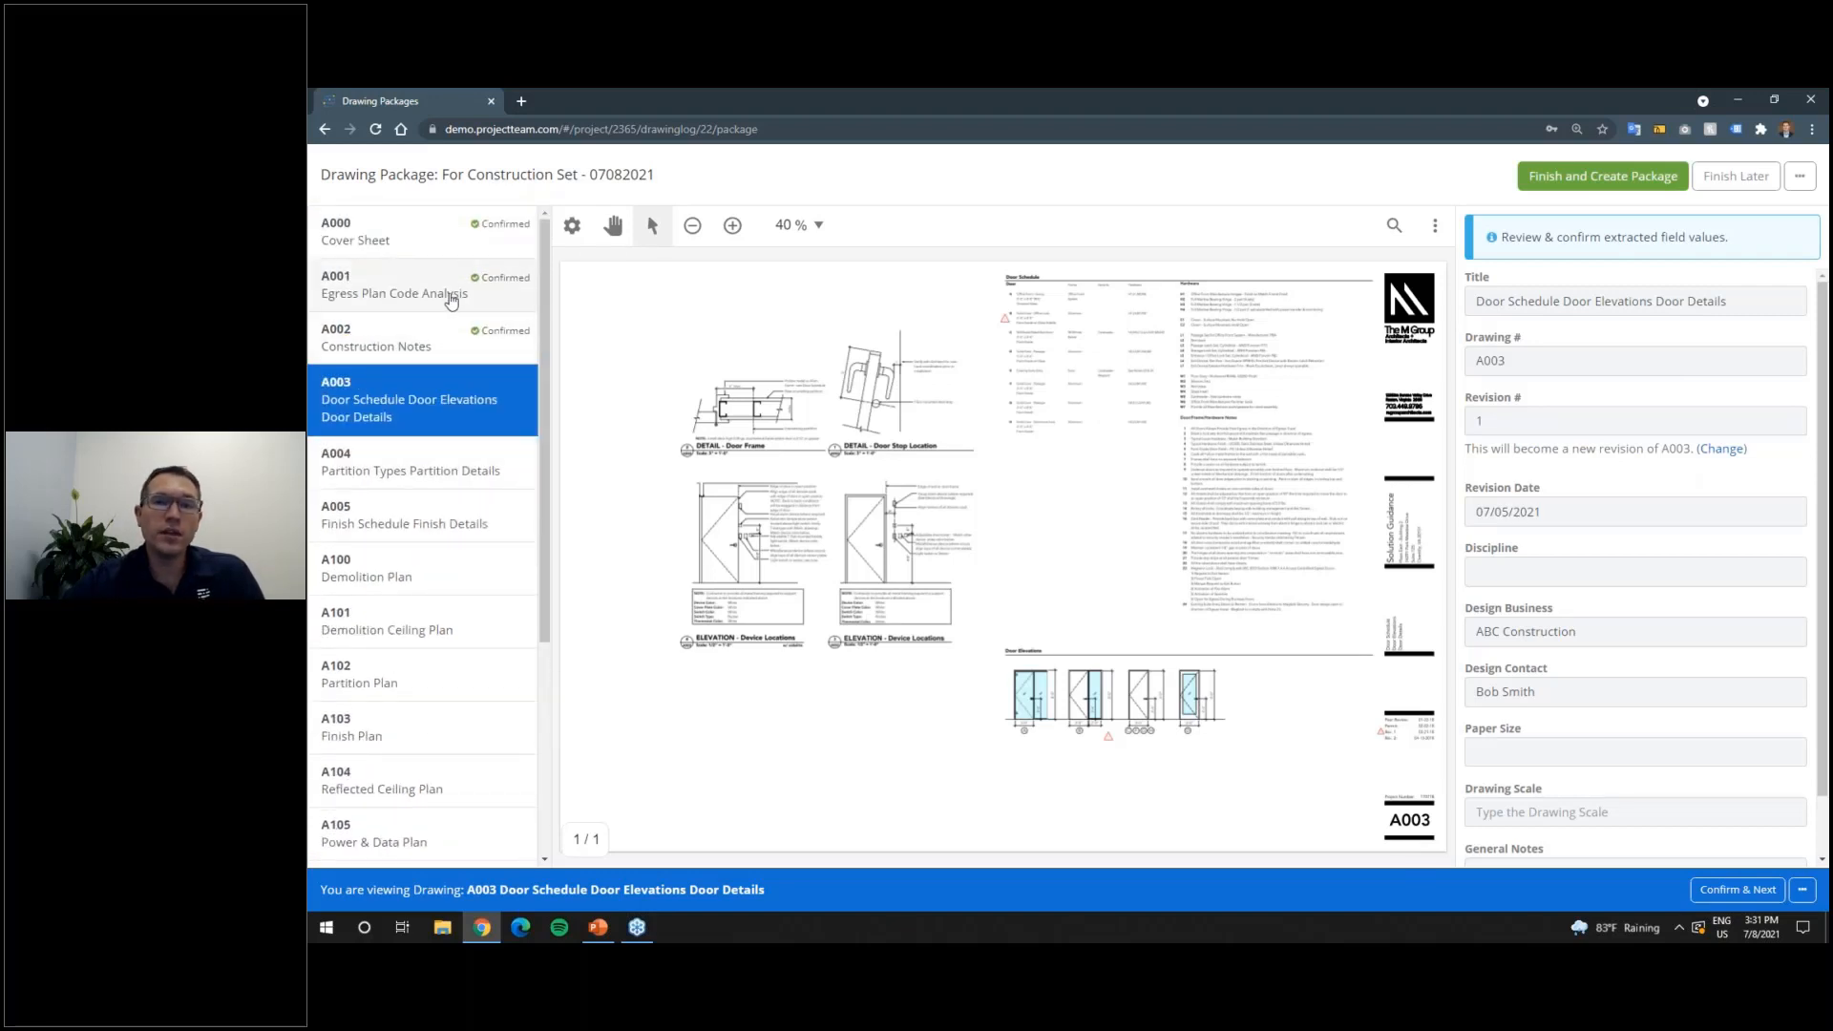
{"action": "left_click", "coordinate": [1737, 890]}
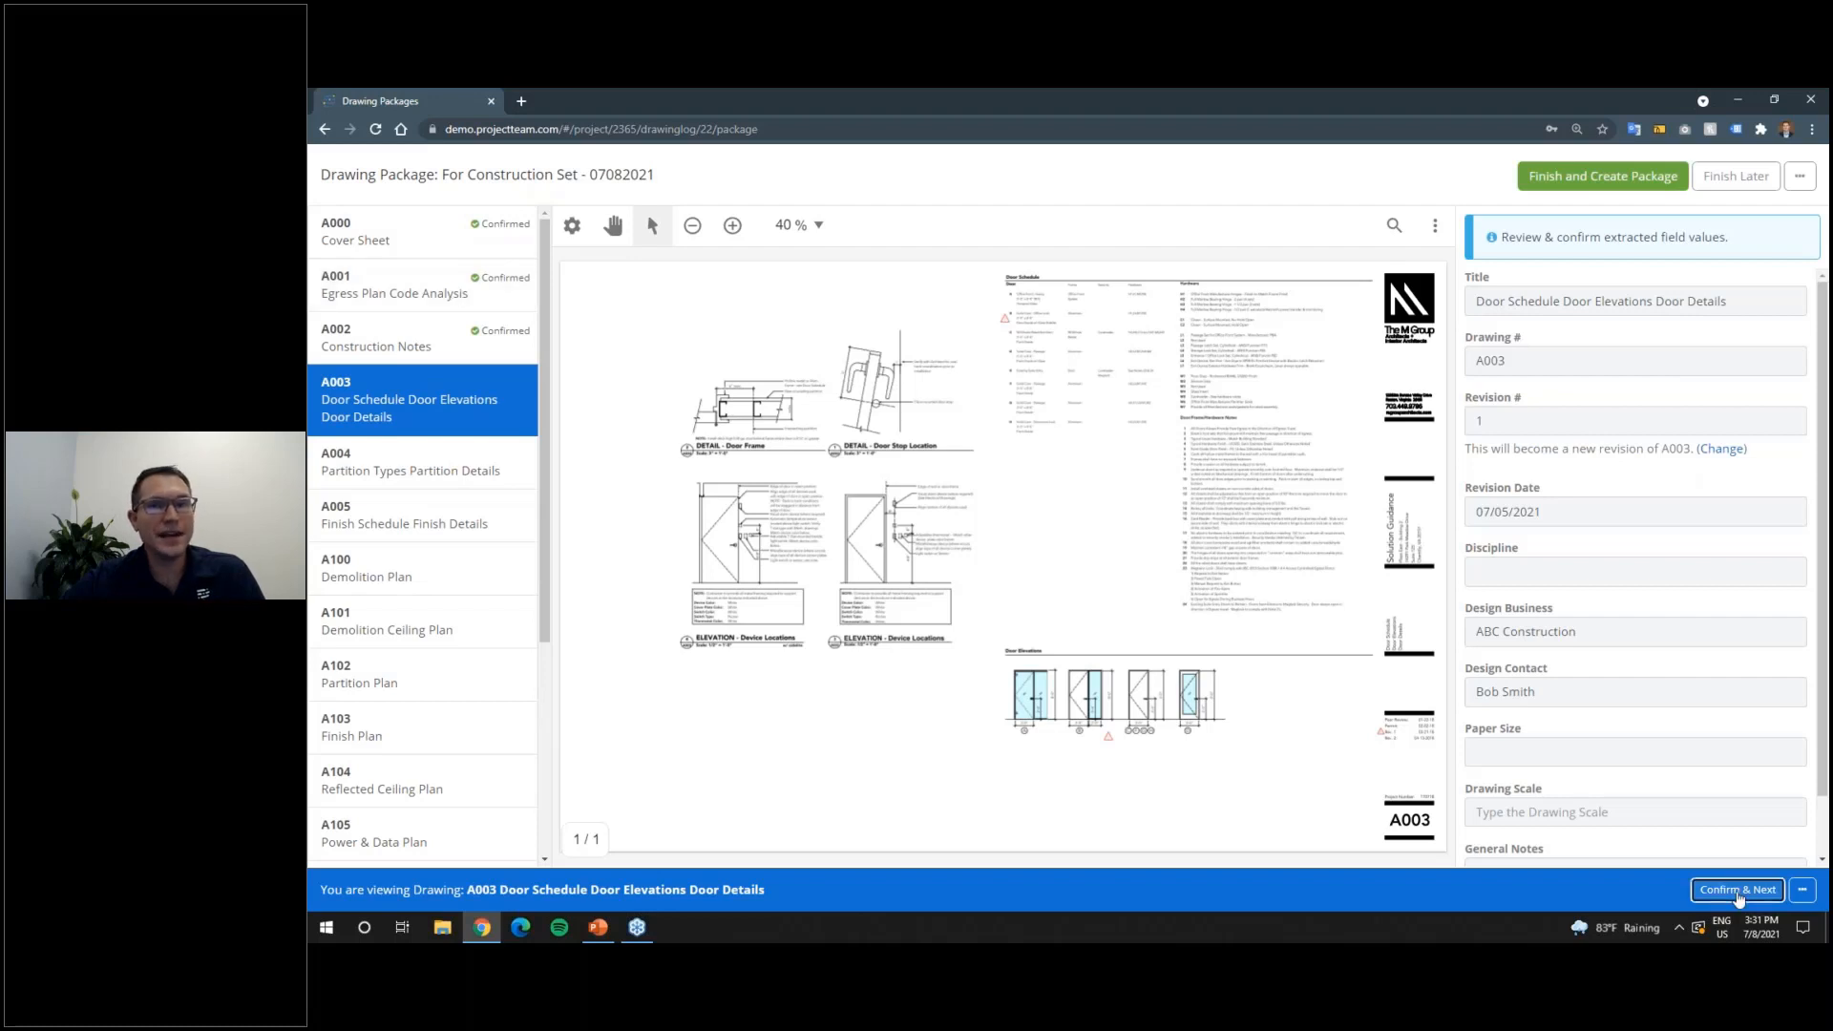
{"action": "left_click", "coordinate": [1738, 890]}
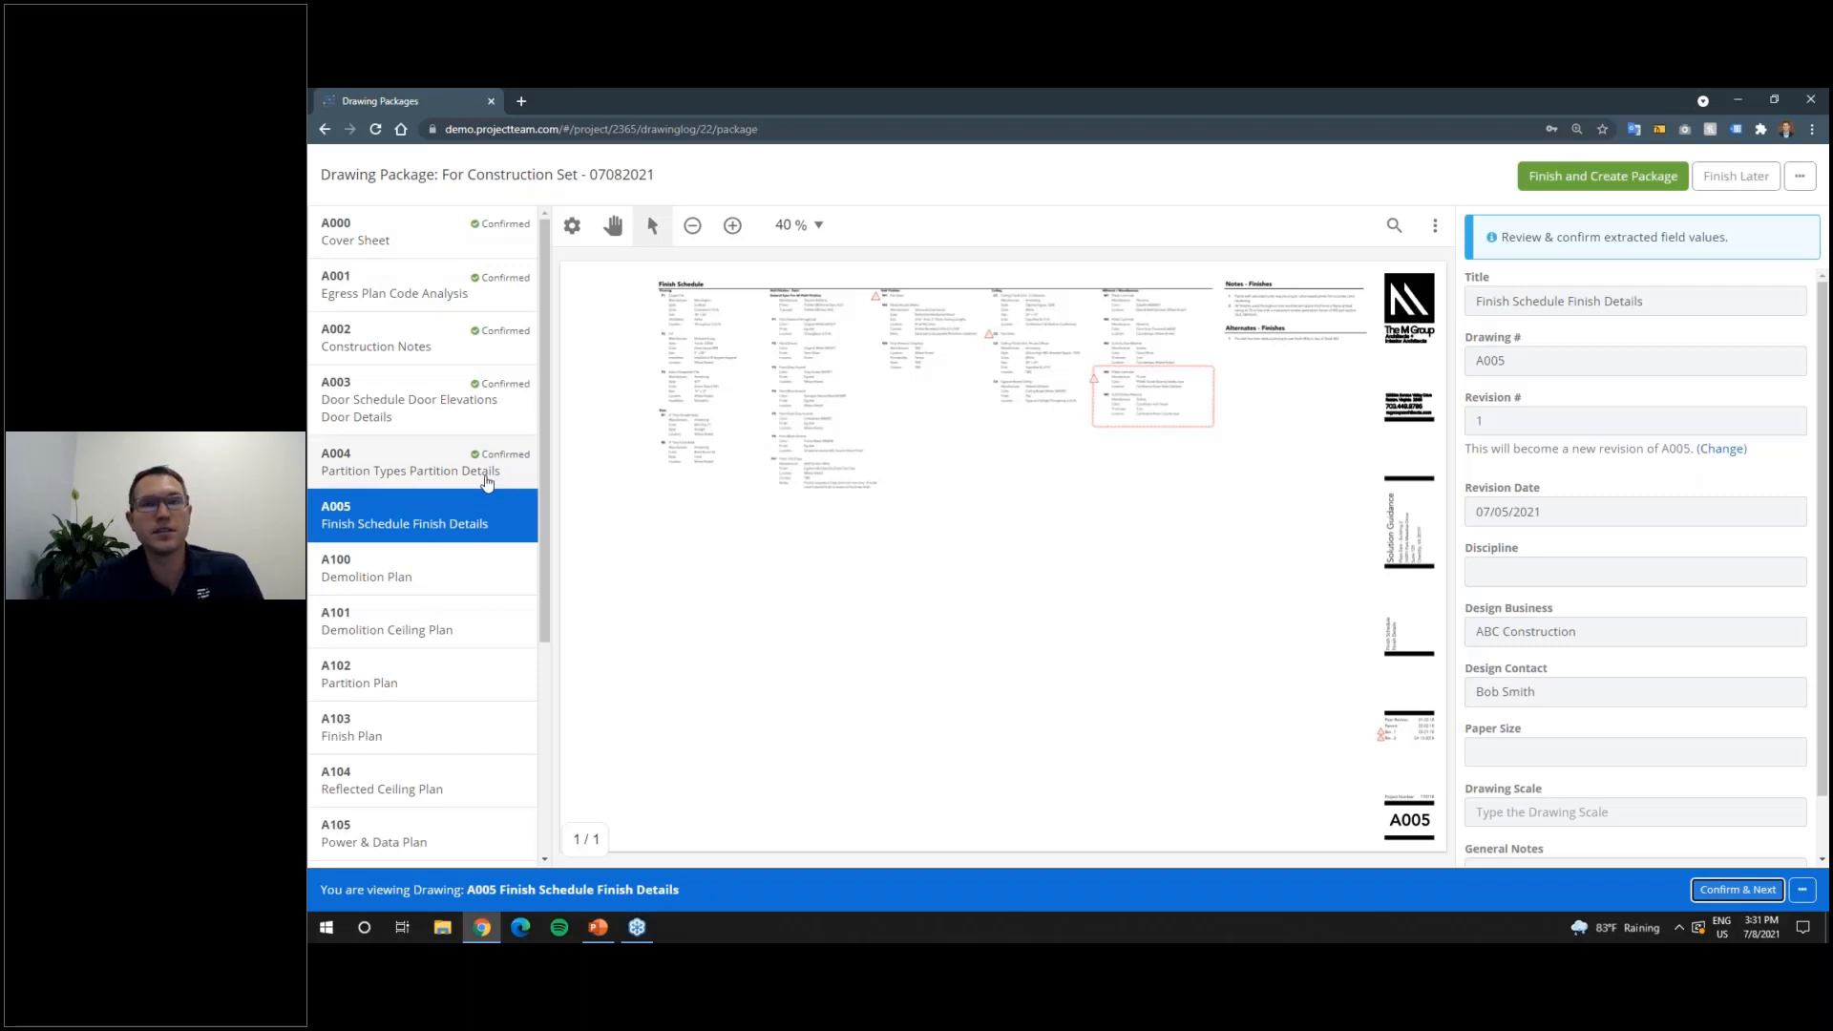
Step: Open the drawing whose number was not found and trim its title to CODE ANALYSIS / SITE PLAN
{"action": "scroll", "coordinate": [473, 516], "scroll_direction": "down", "scroll_amount": 3}
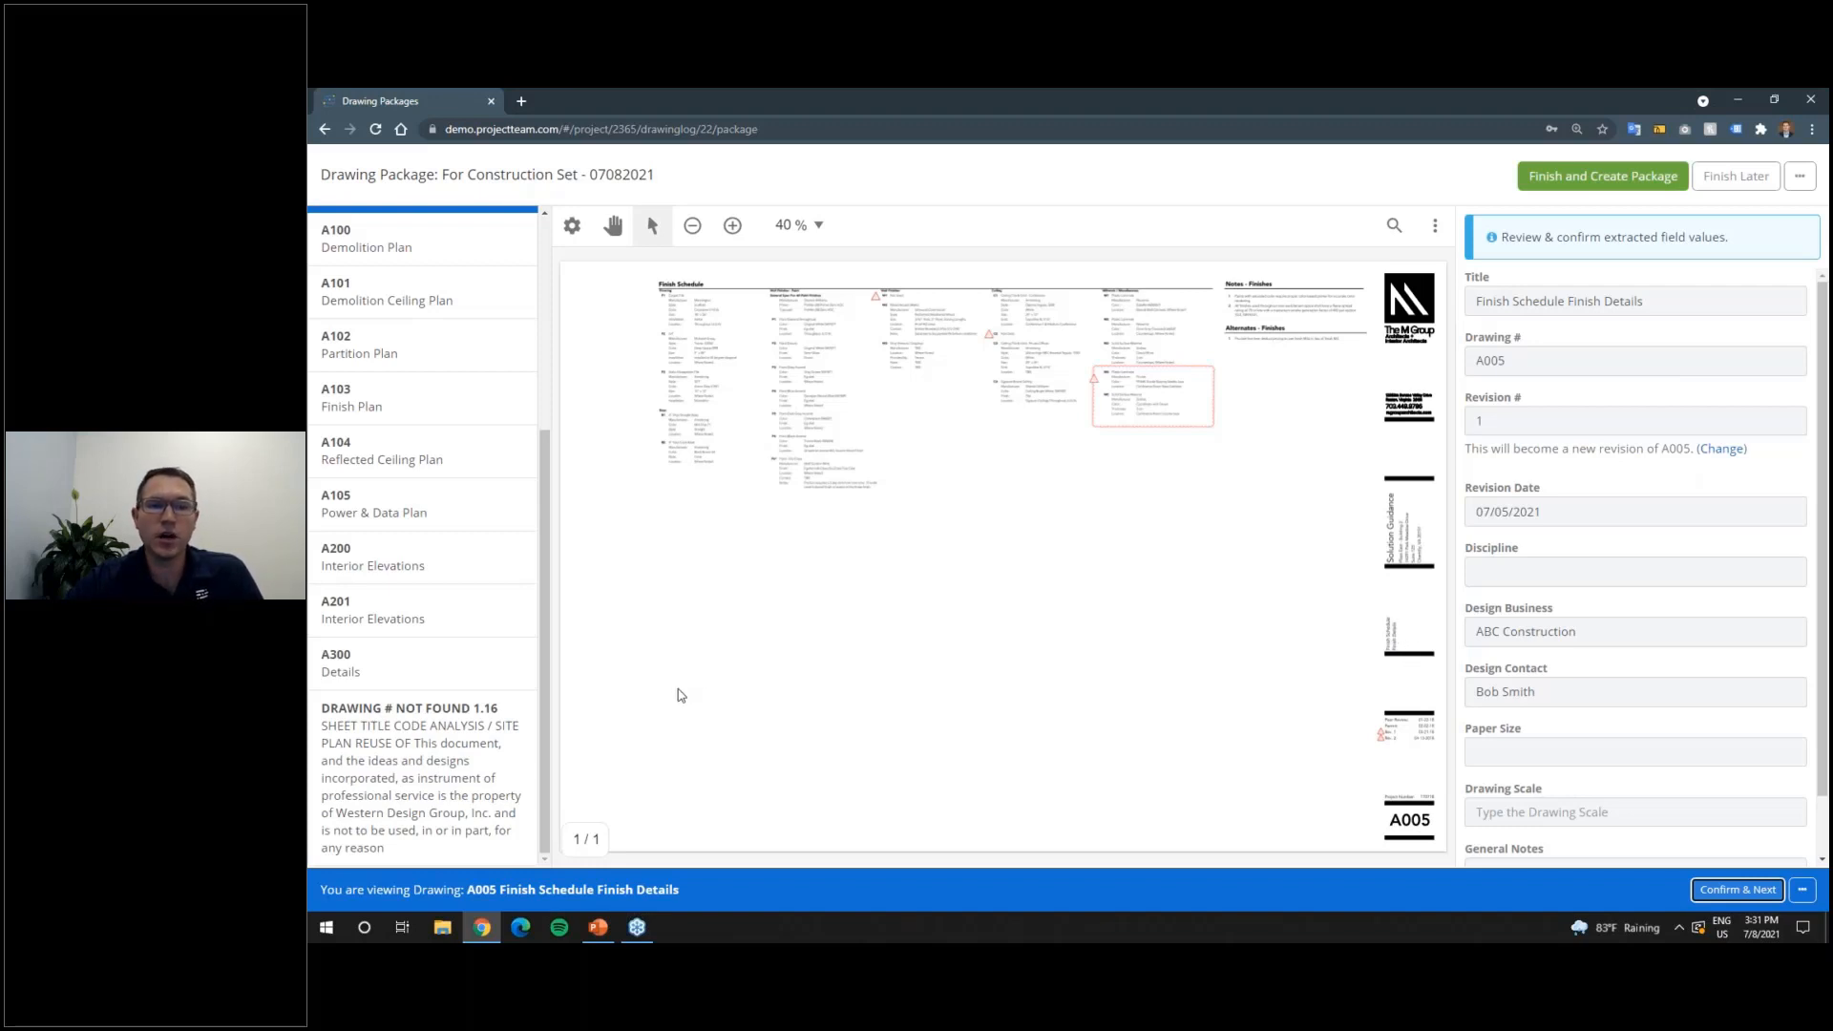
{"action": "left_click", "coordinate": [415, 762]}
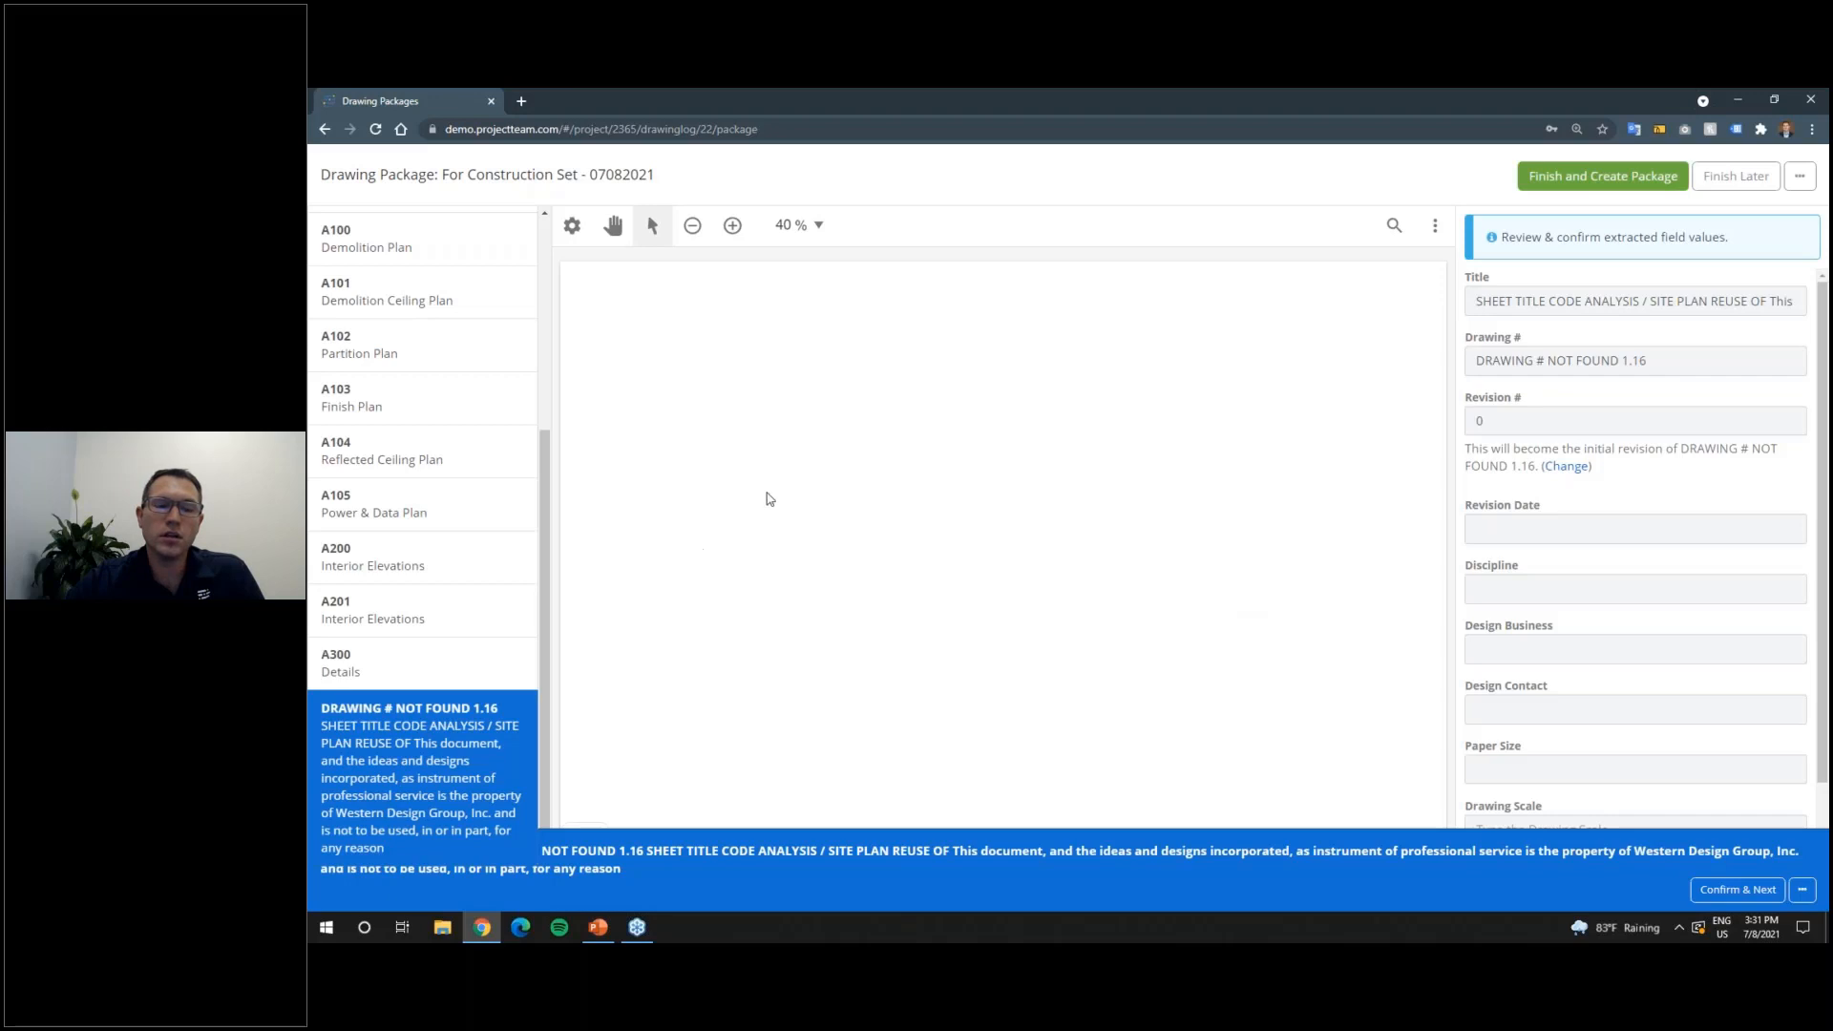
{"action": "left_click_drag", "start_coordinate": [1476, 301], "coordinate": [1699, 304]}
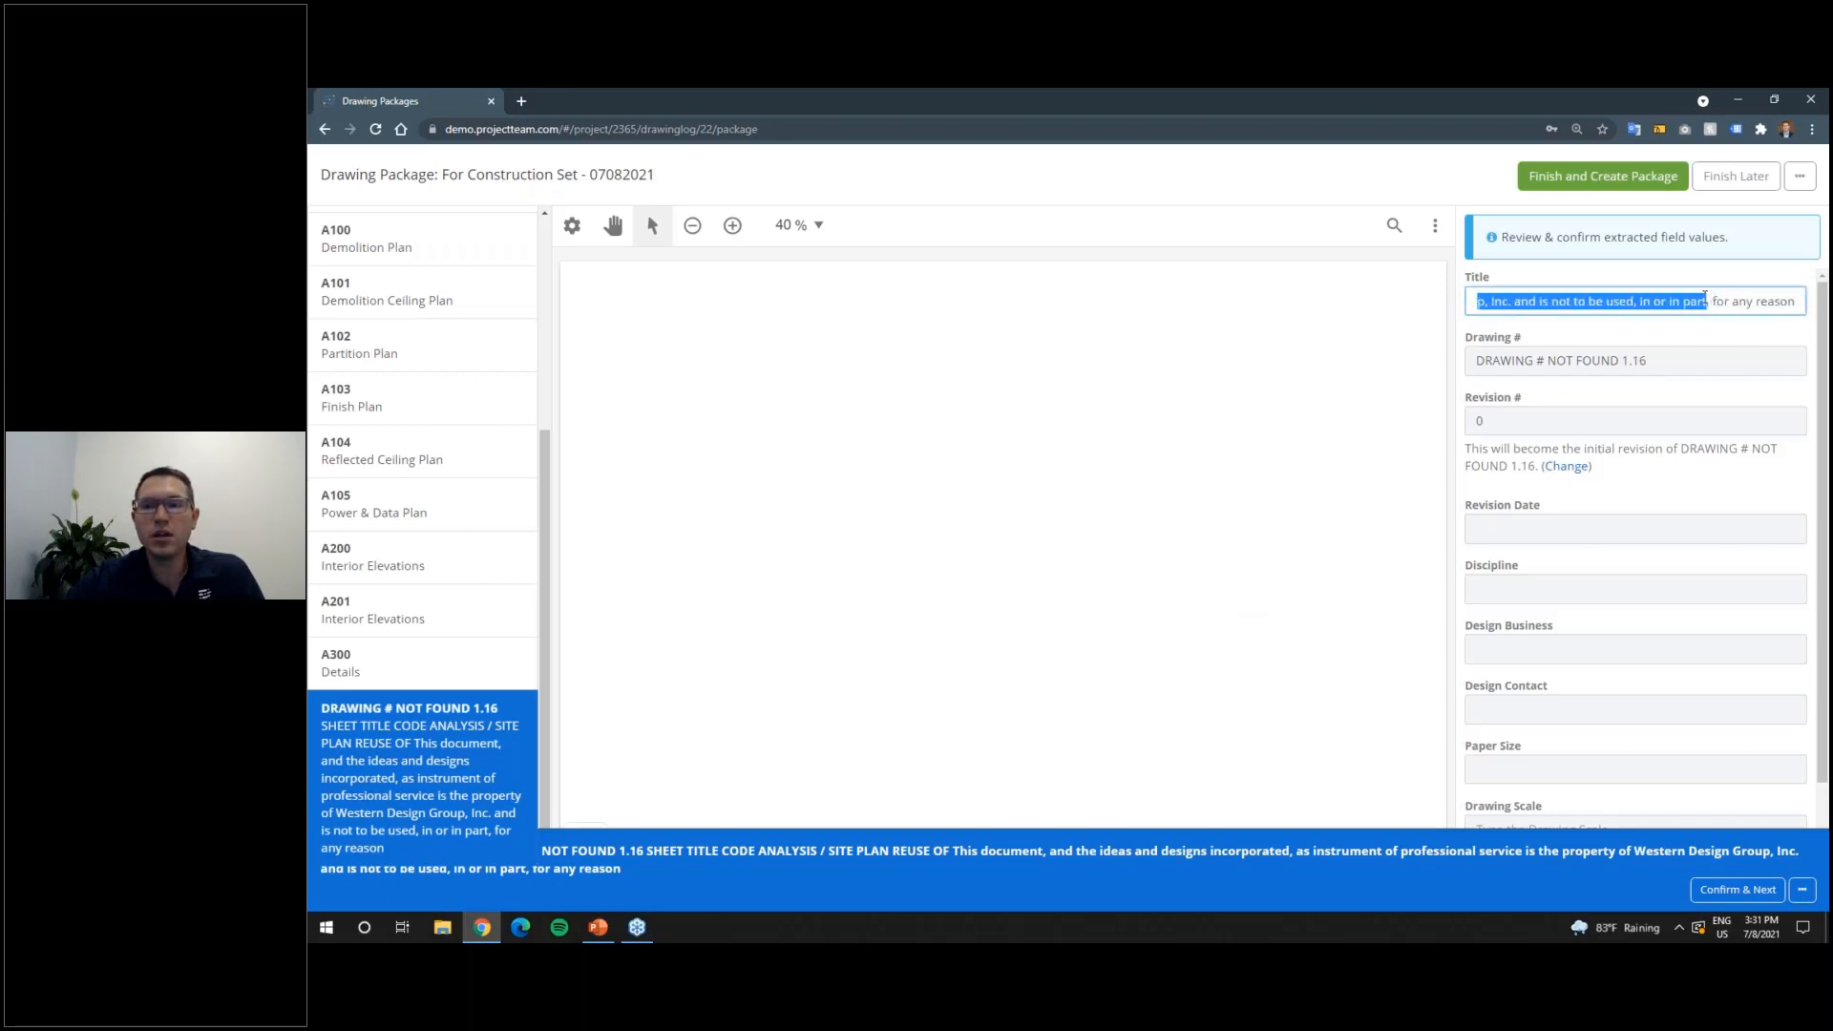
{"action": "left_click_drag", "start_coordinate": [1573, 302], "coordinate": [1389, 312]}
{"action": "left_click", "coordinate": [1558, 301]}
{"action": "left_click_drag", "start_coordinate": [1558, 300], "coordinate": [1440, 303]}
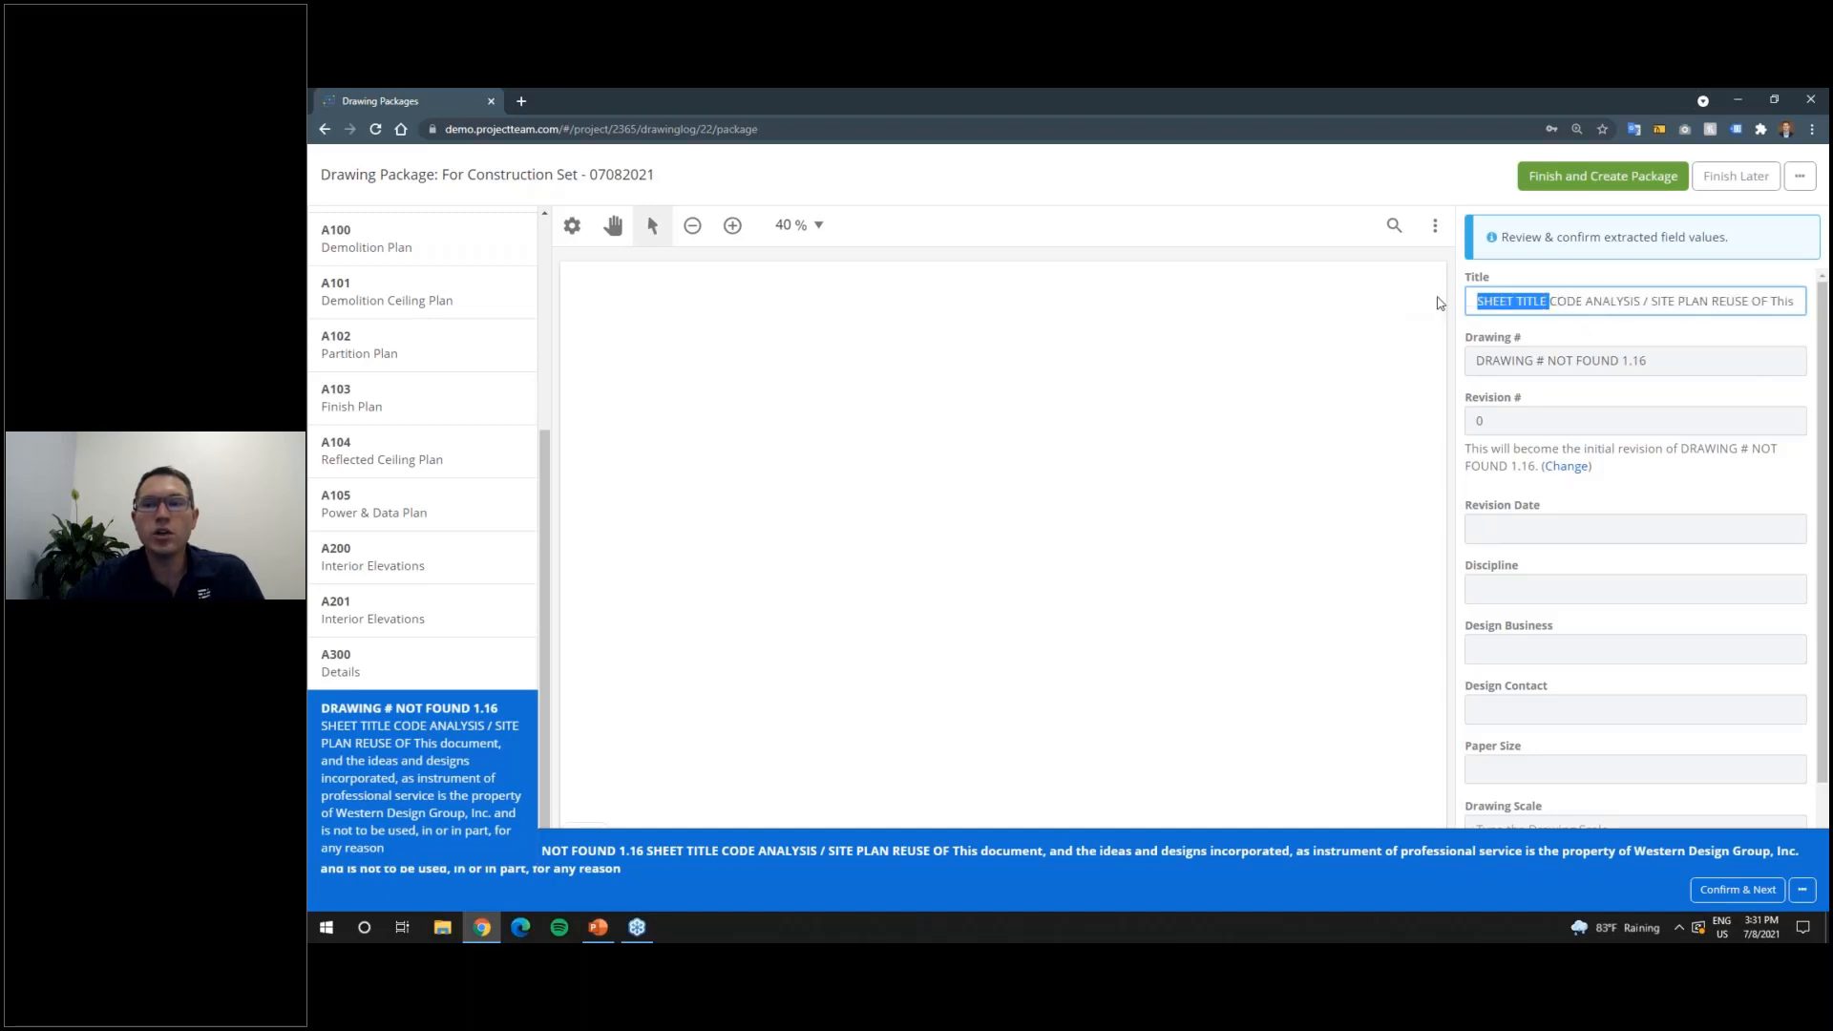
{"action": "key", "text": "BackSpace"}
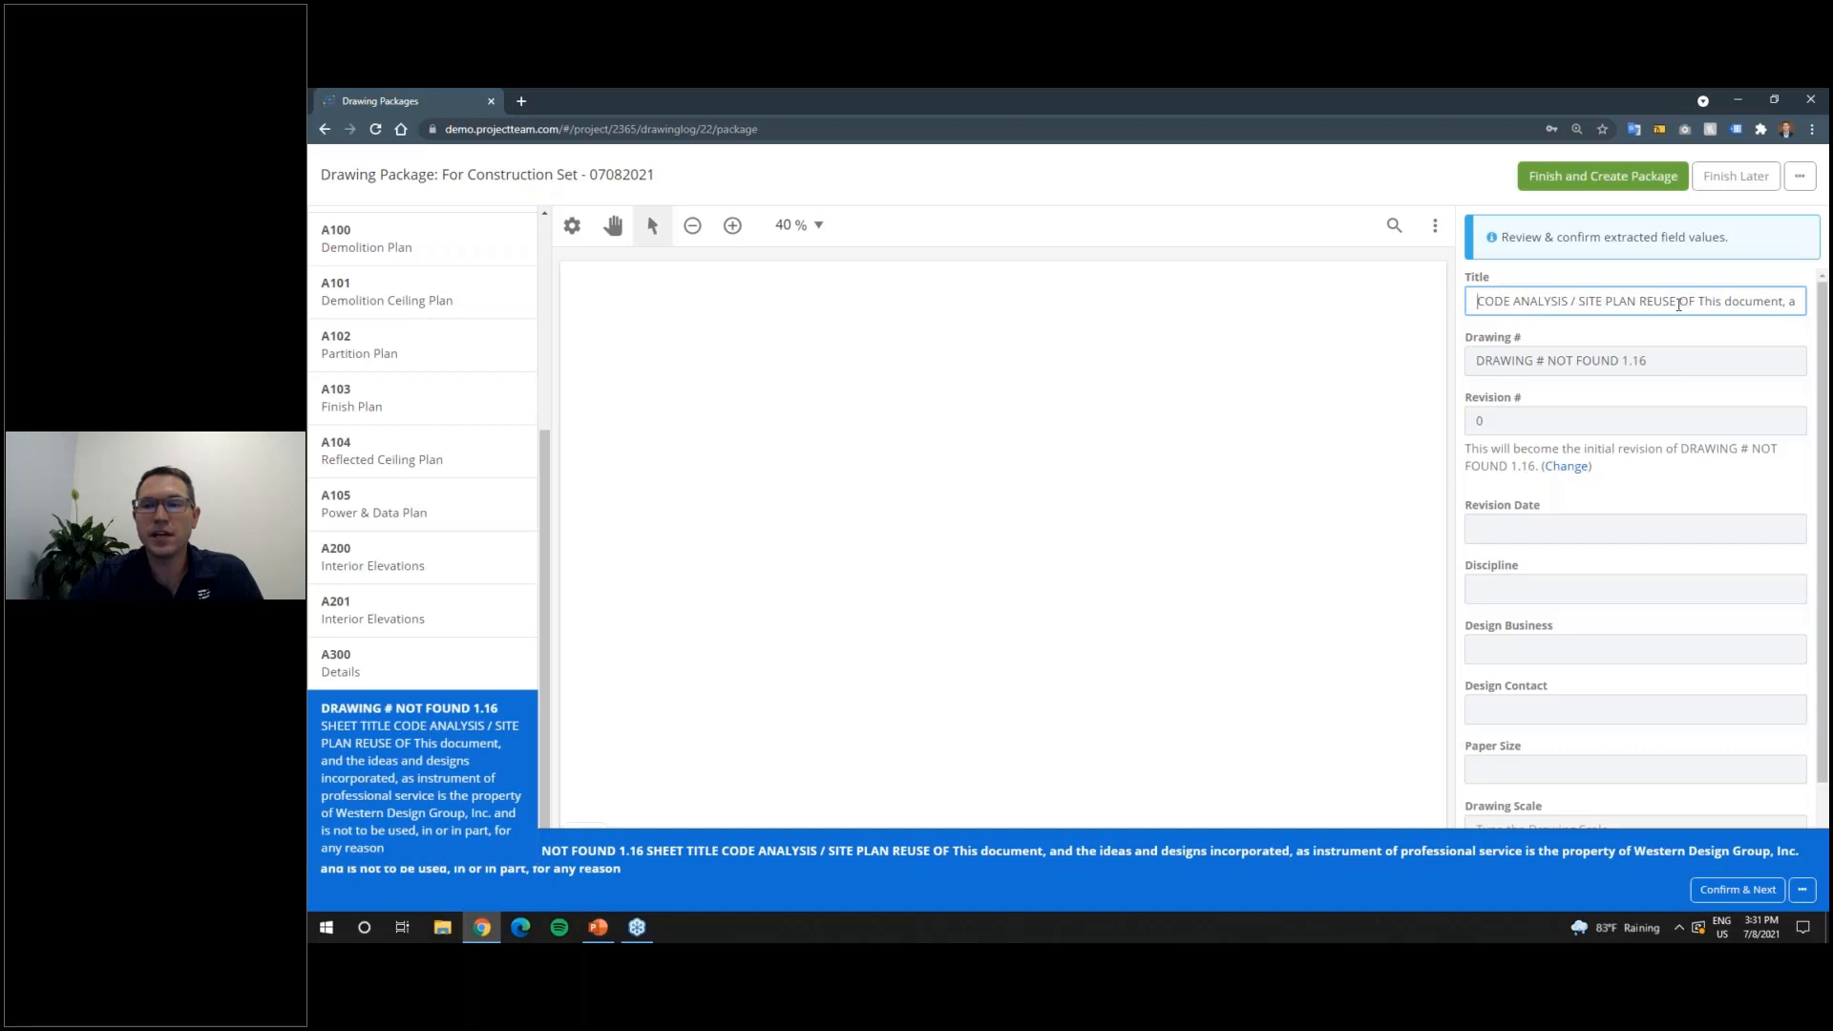
{"action": "left_click_drag", "start_coordinate": [1640, 303], "coordinate": [1819, 304]}
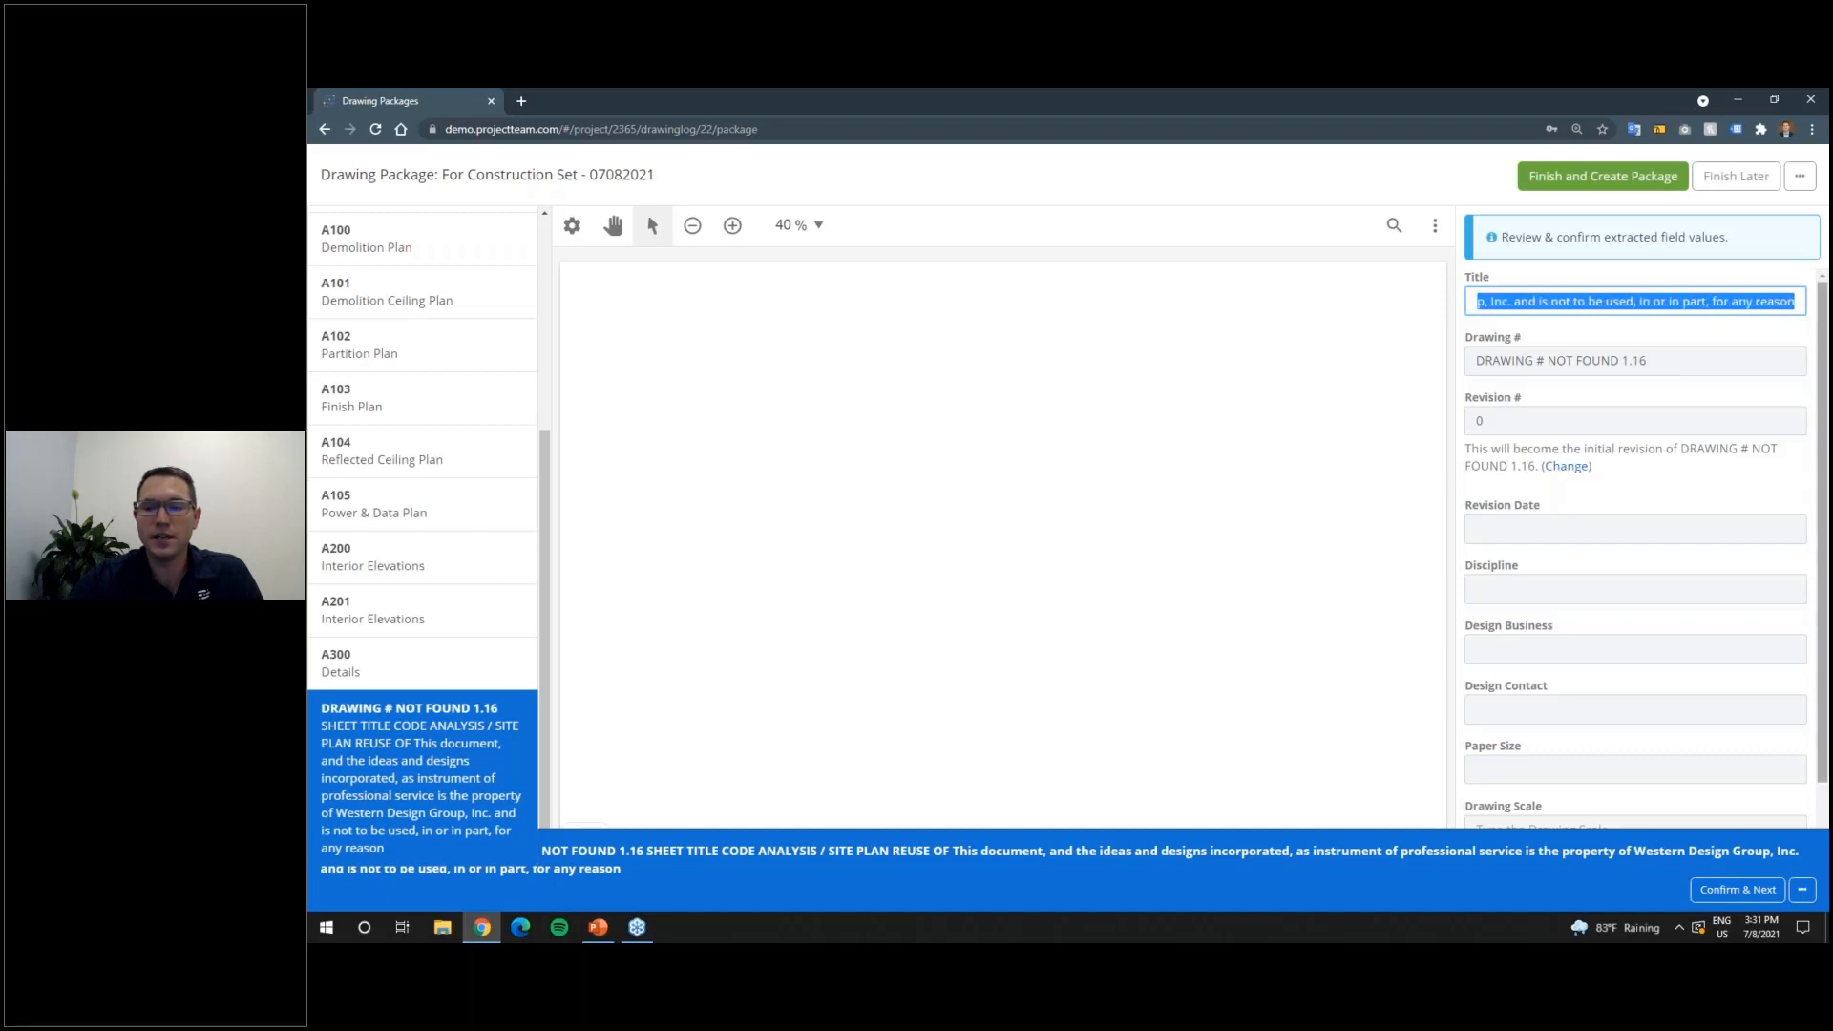
{"action": "key", "text": "BackSpace"}
{"action": "left_click", "coordinate": [1636, 360]}
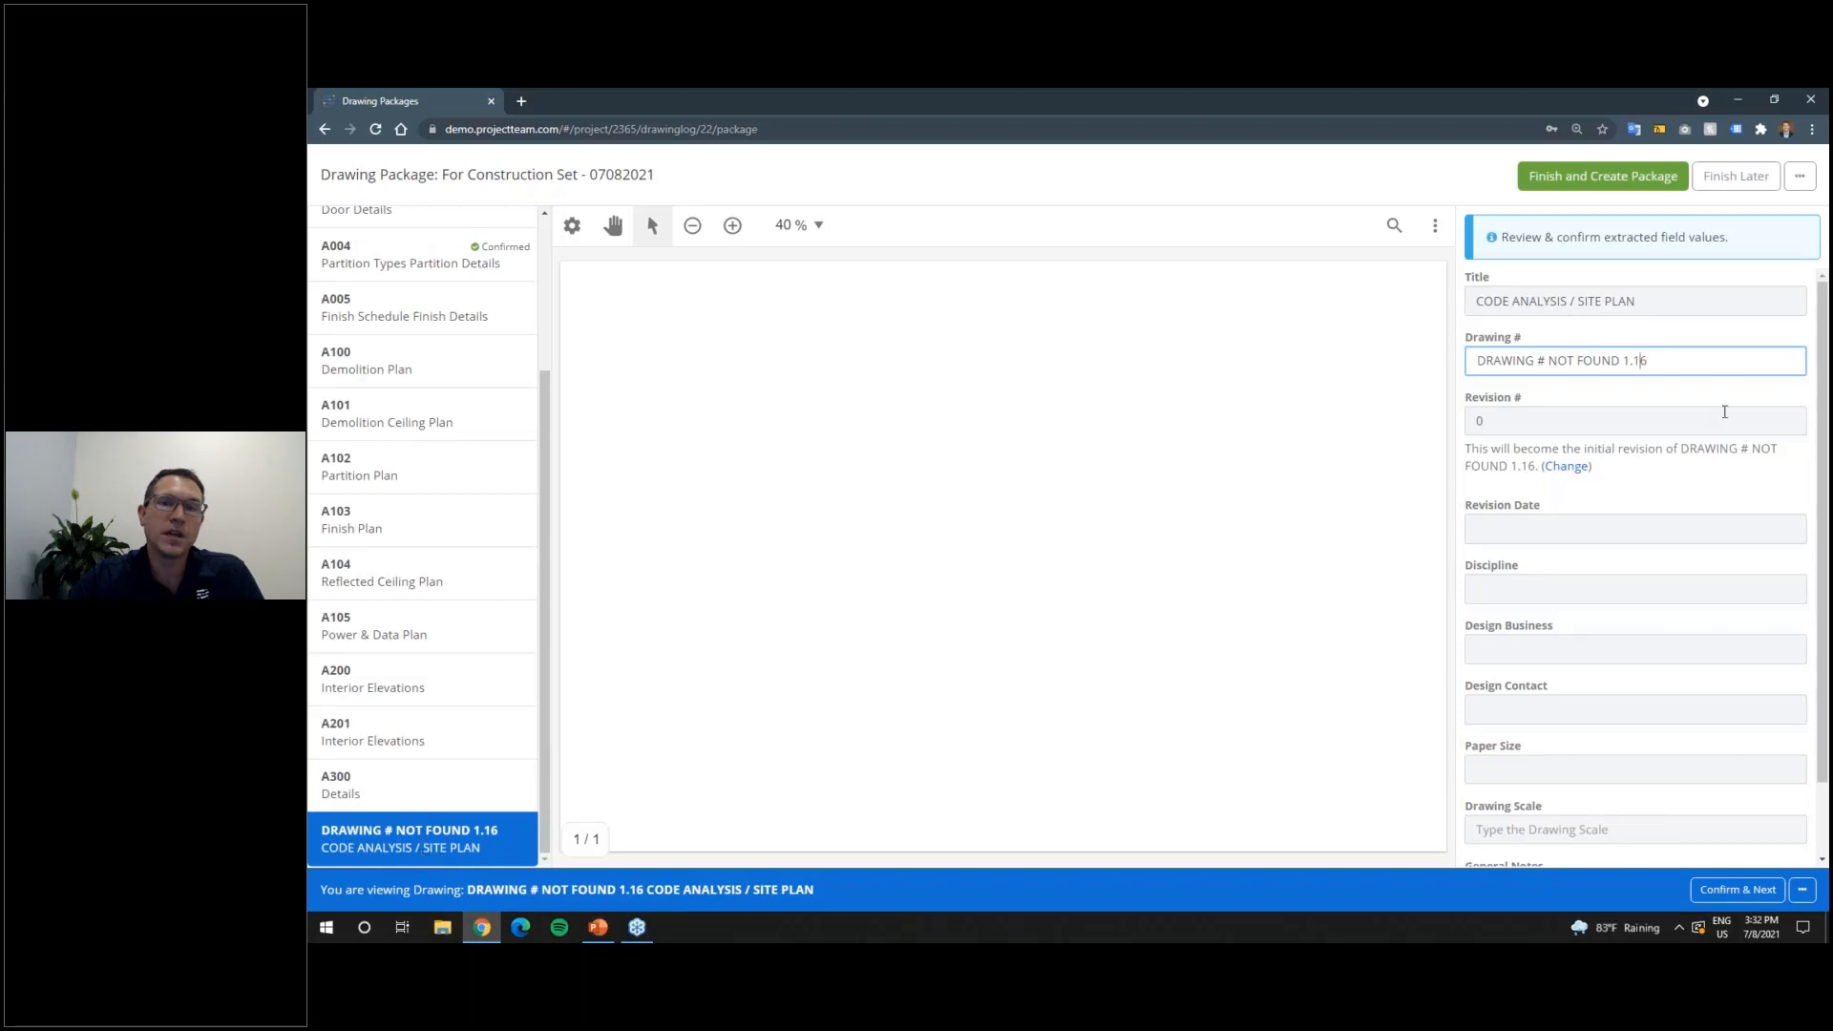
Step: Switch to A300 Details and back to CODE ANALYSIS / SITE PLAN, and check that drawing's additional options
{"action": "left_click", "coordinate": [463, 798]}
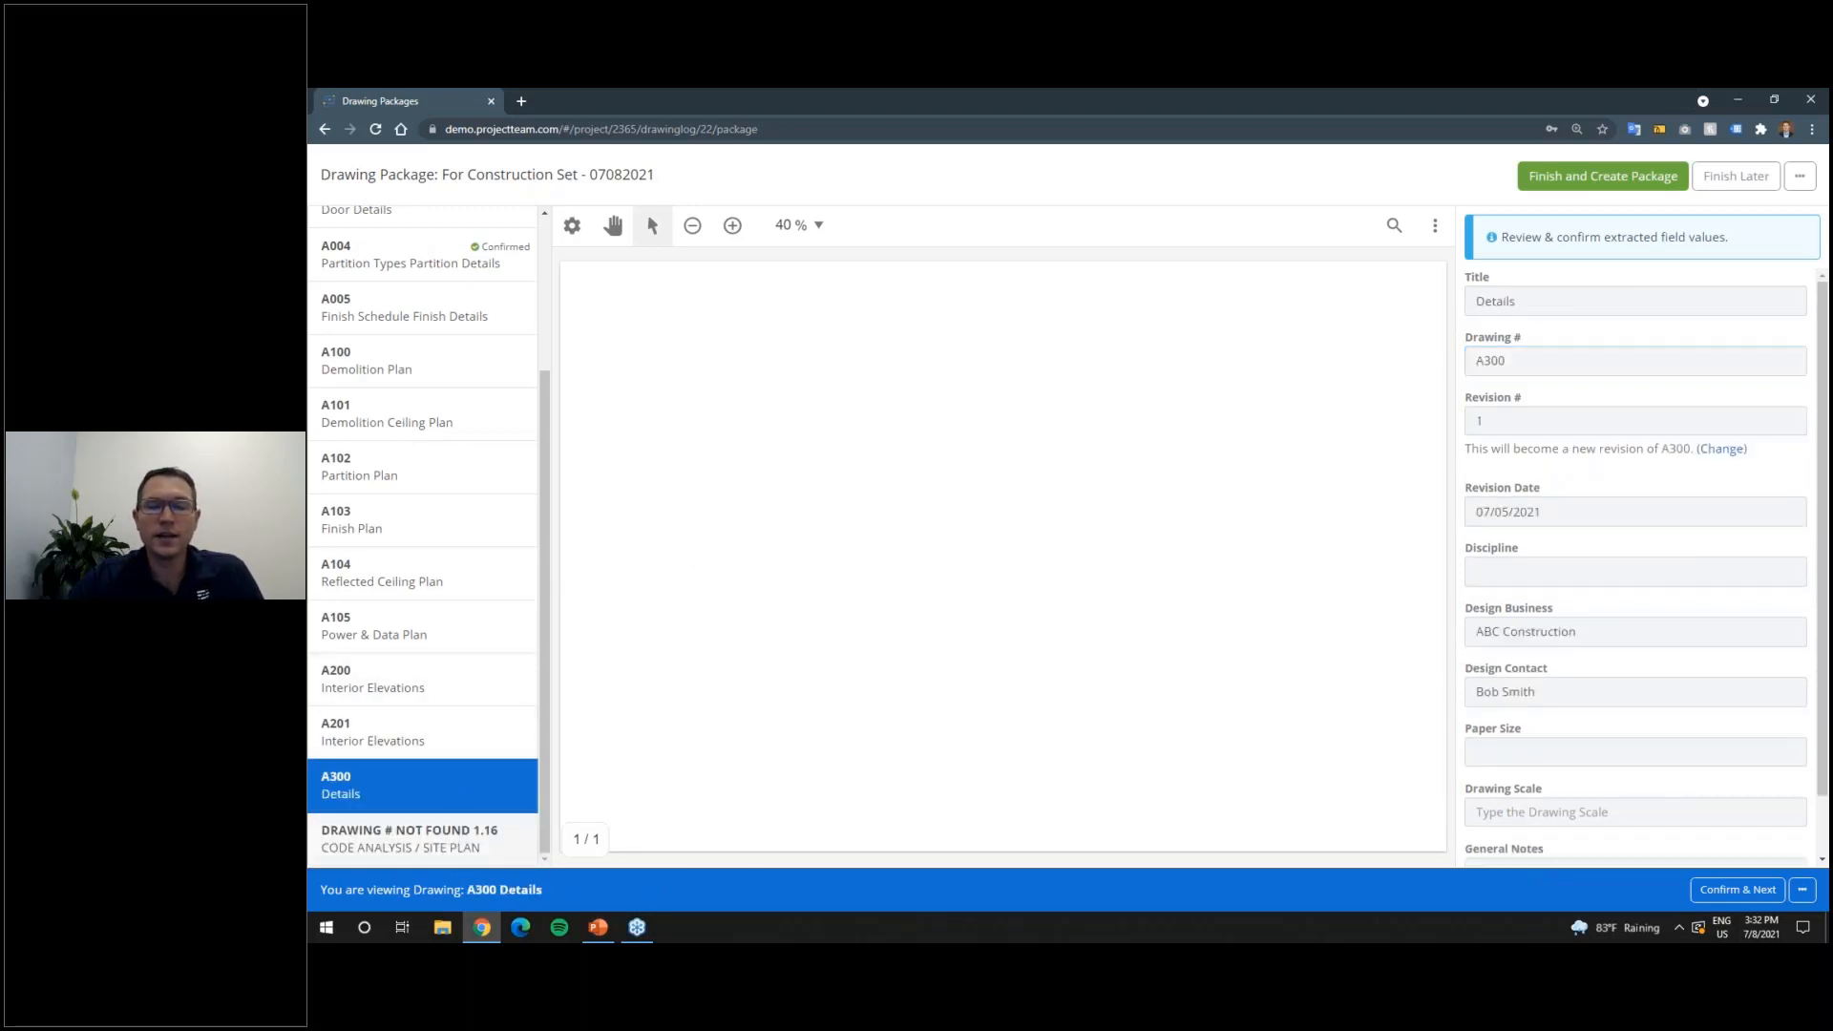
{"action": "left_click", "coordinate": [459, 840]}
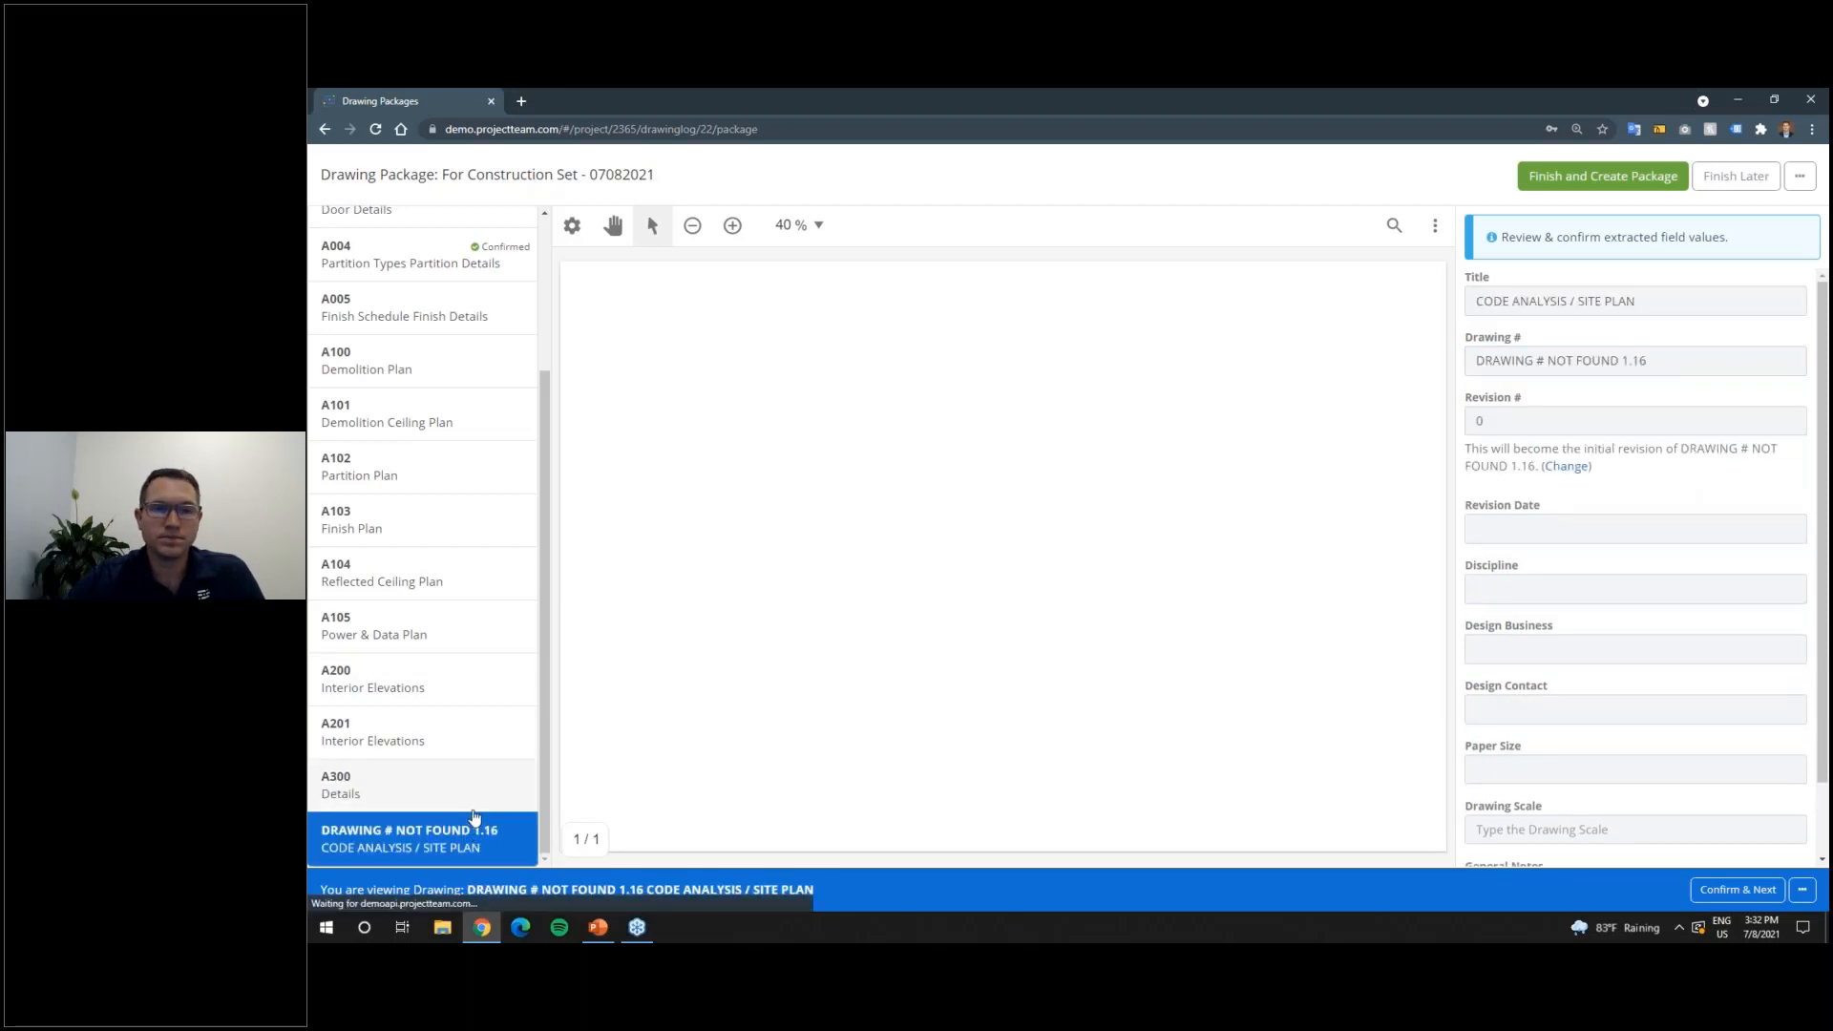
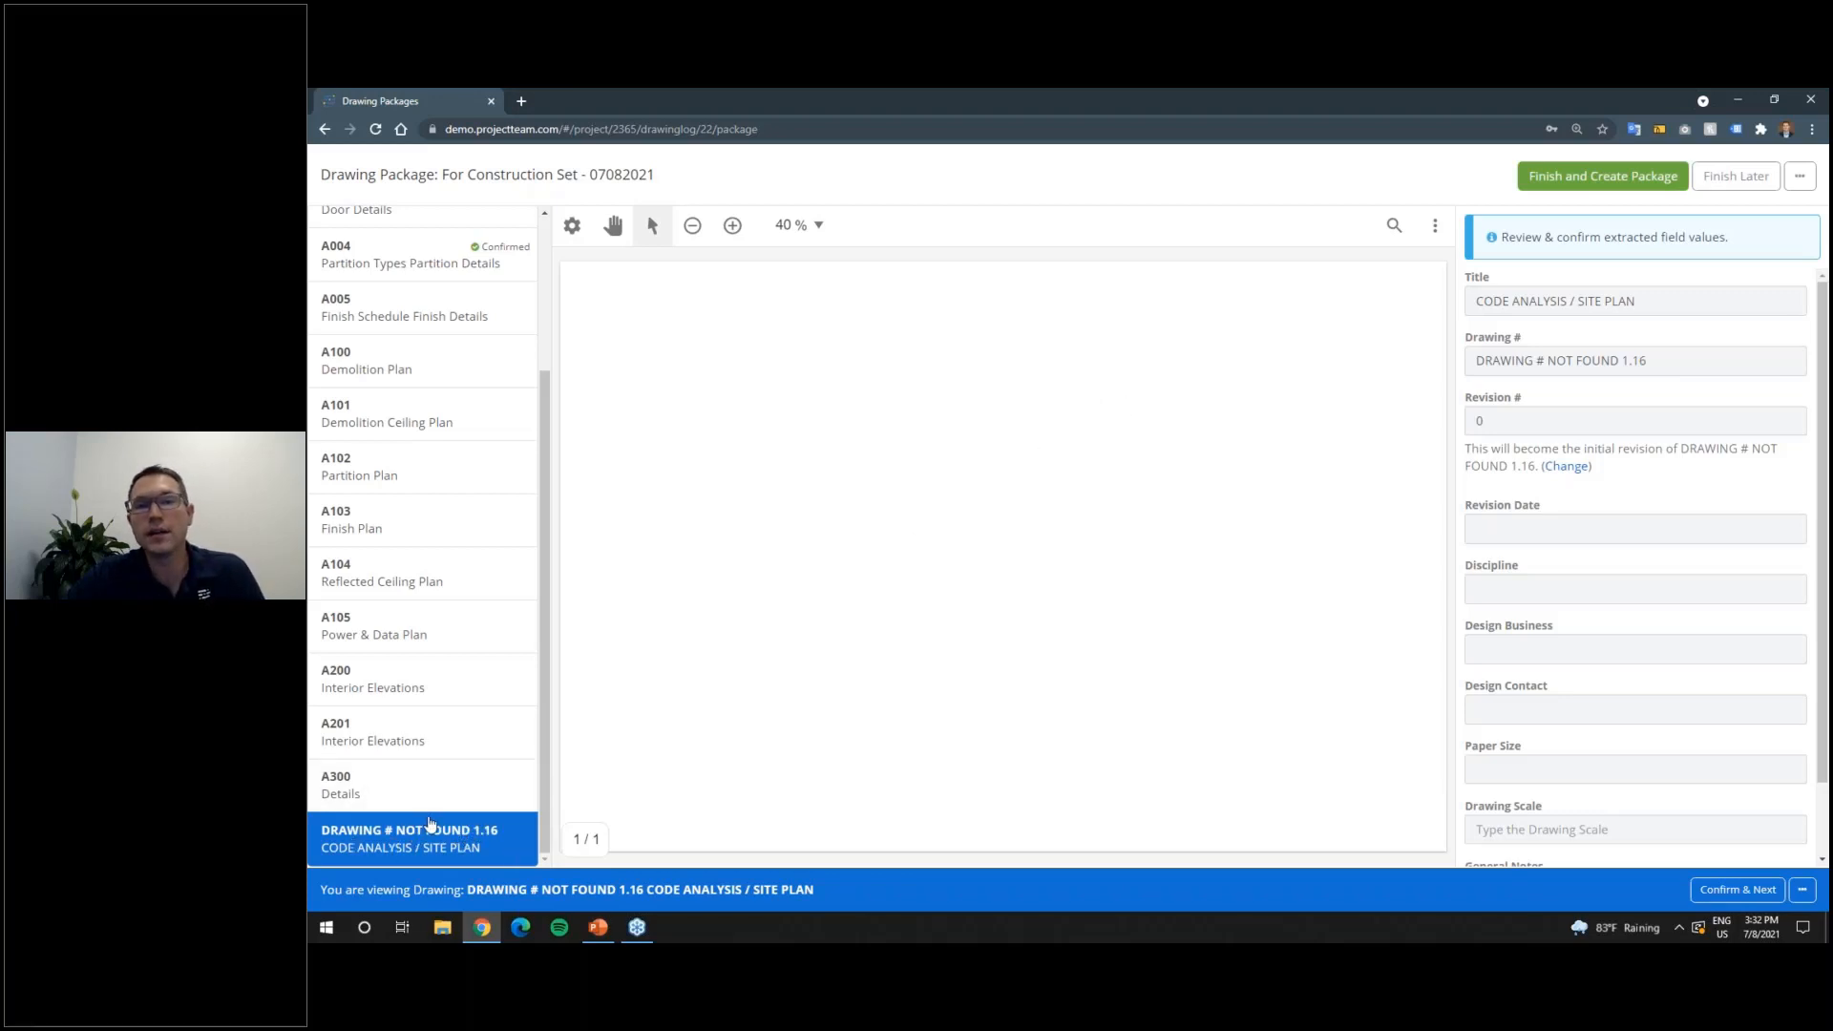
{"action": "left_click", "coordinate": [1792, 889]}
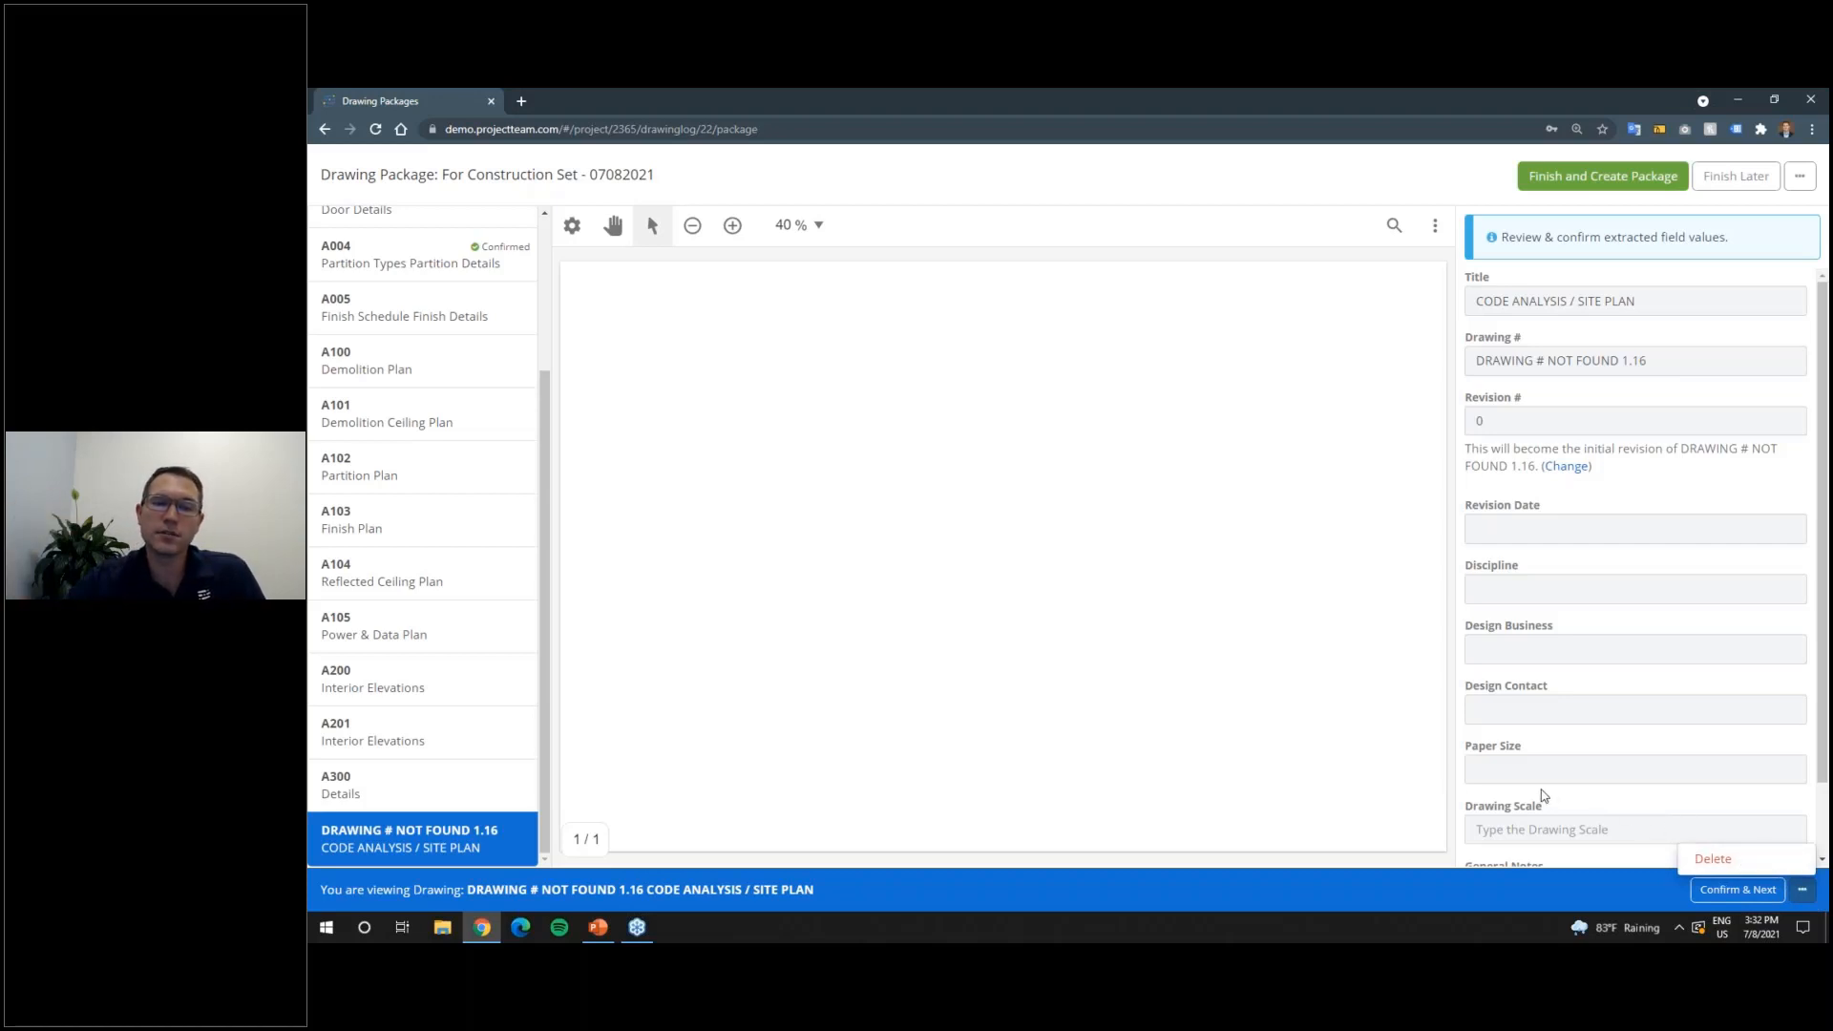
{"action": "left_click", "coordinate": [1584, 898]}
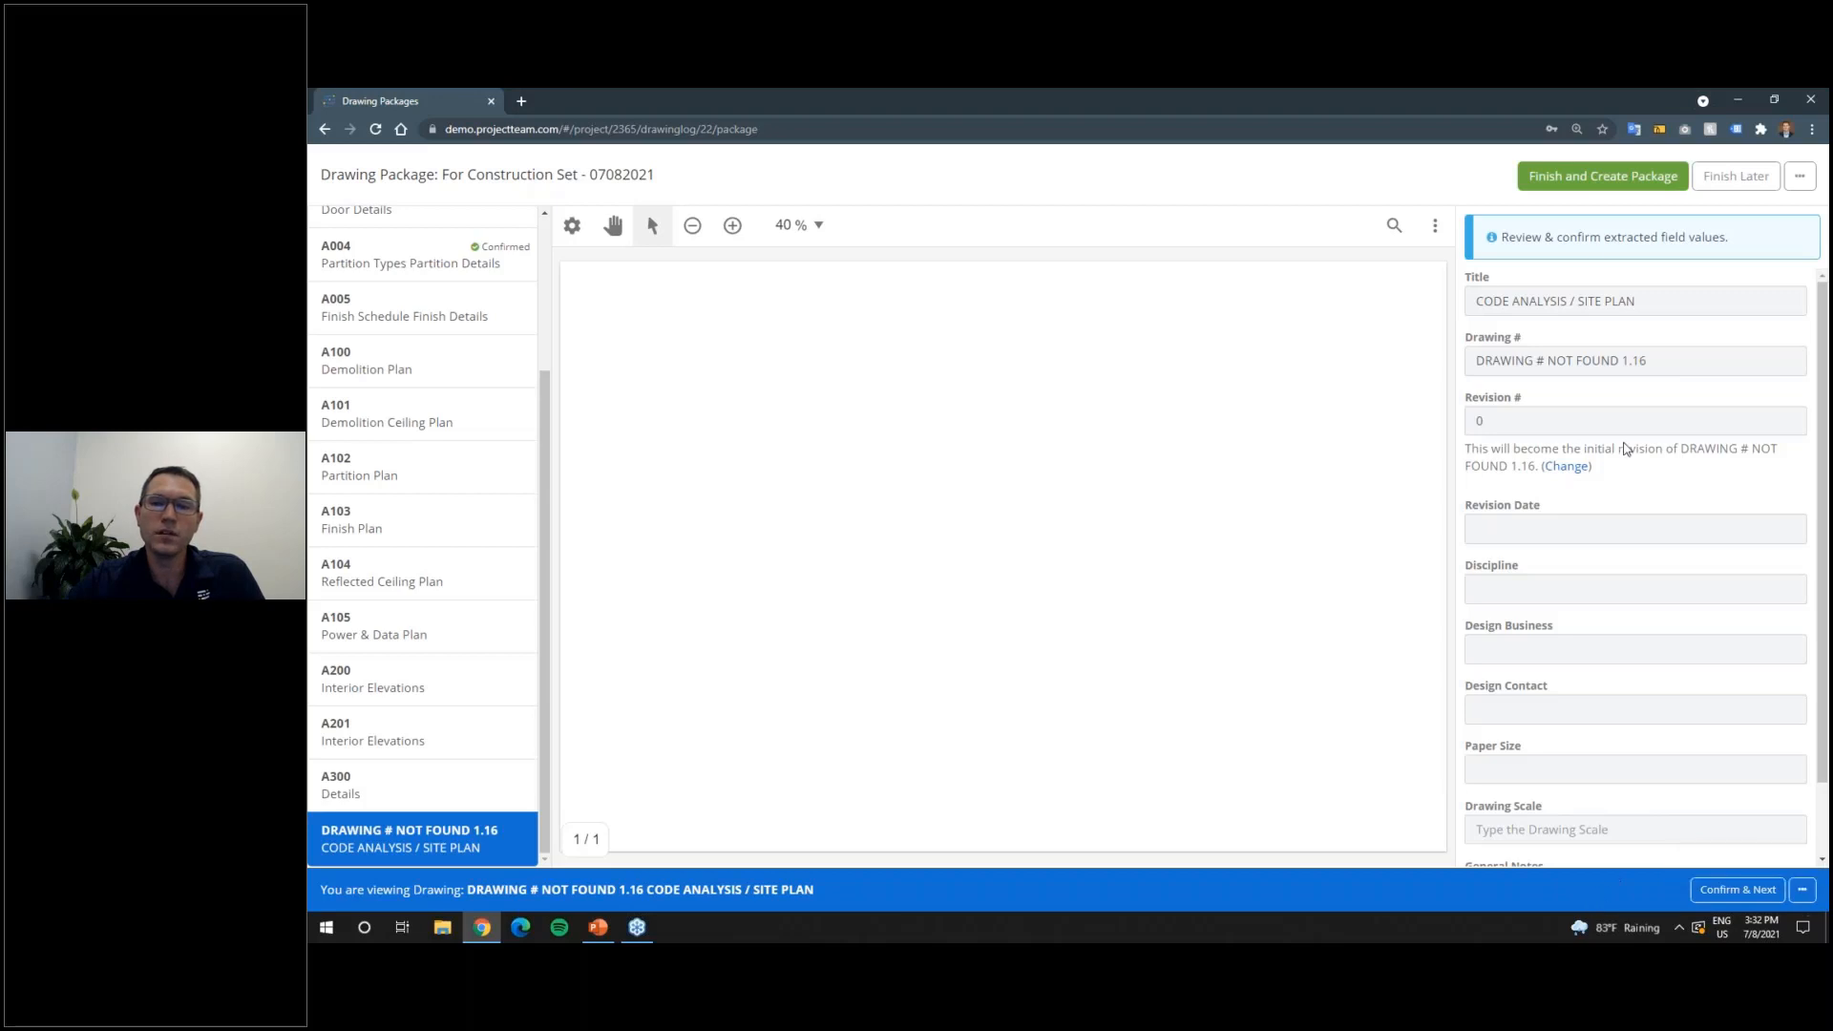
Step: Finish the review to create the drawing package, and look through the drawings listed in it
{"action": "left_click", "coordinate": [1623, 183]}
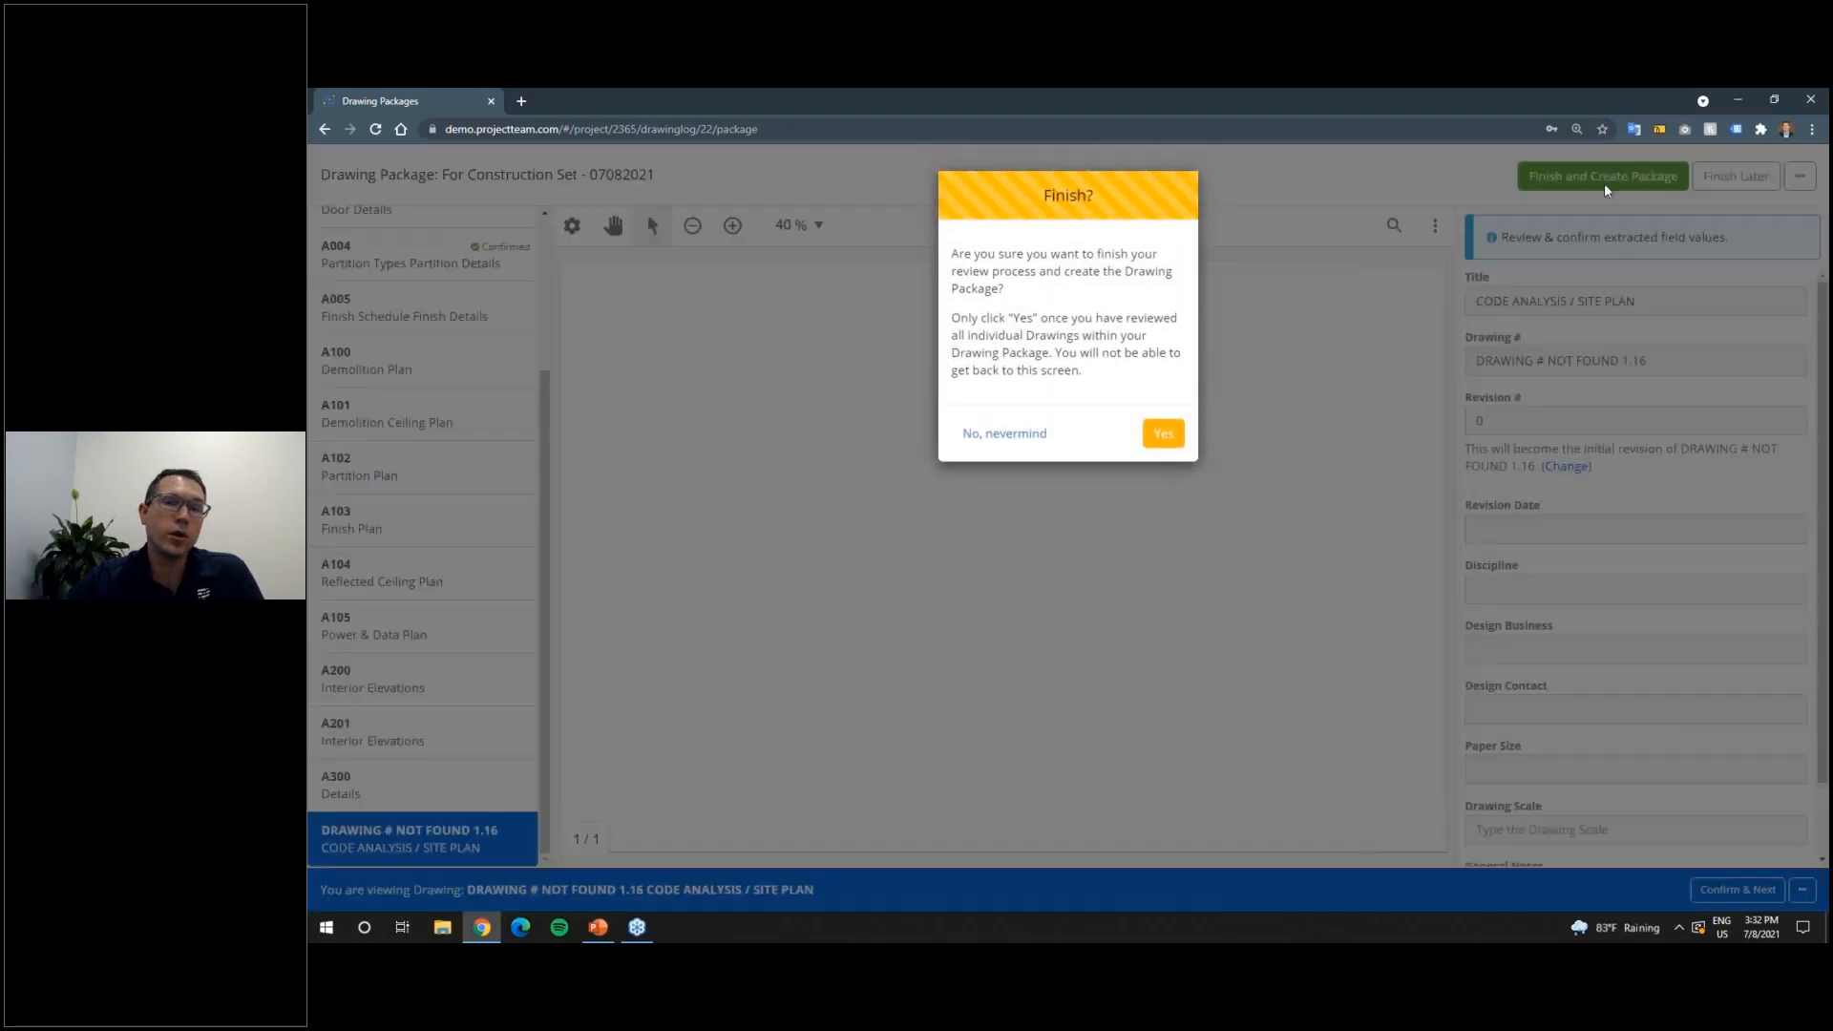
{"action": "left_click", "coordinate": [1163, 434]}
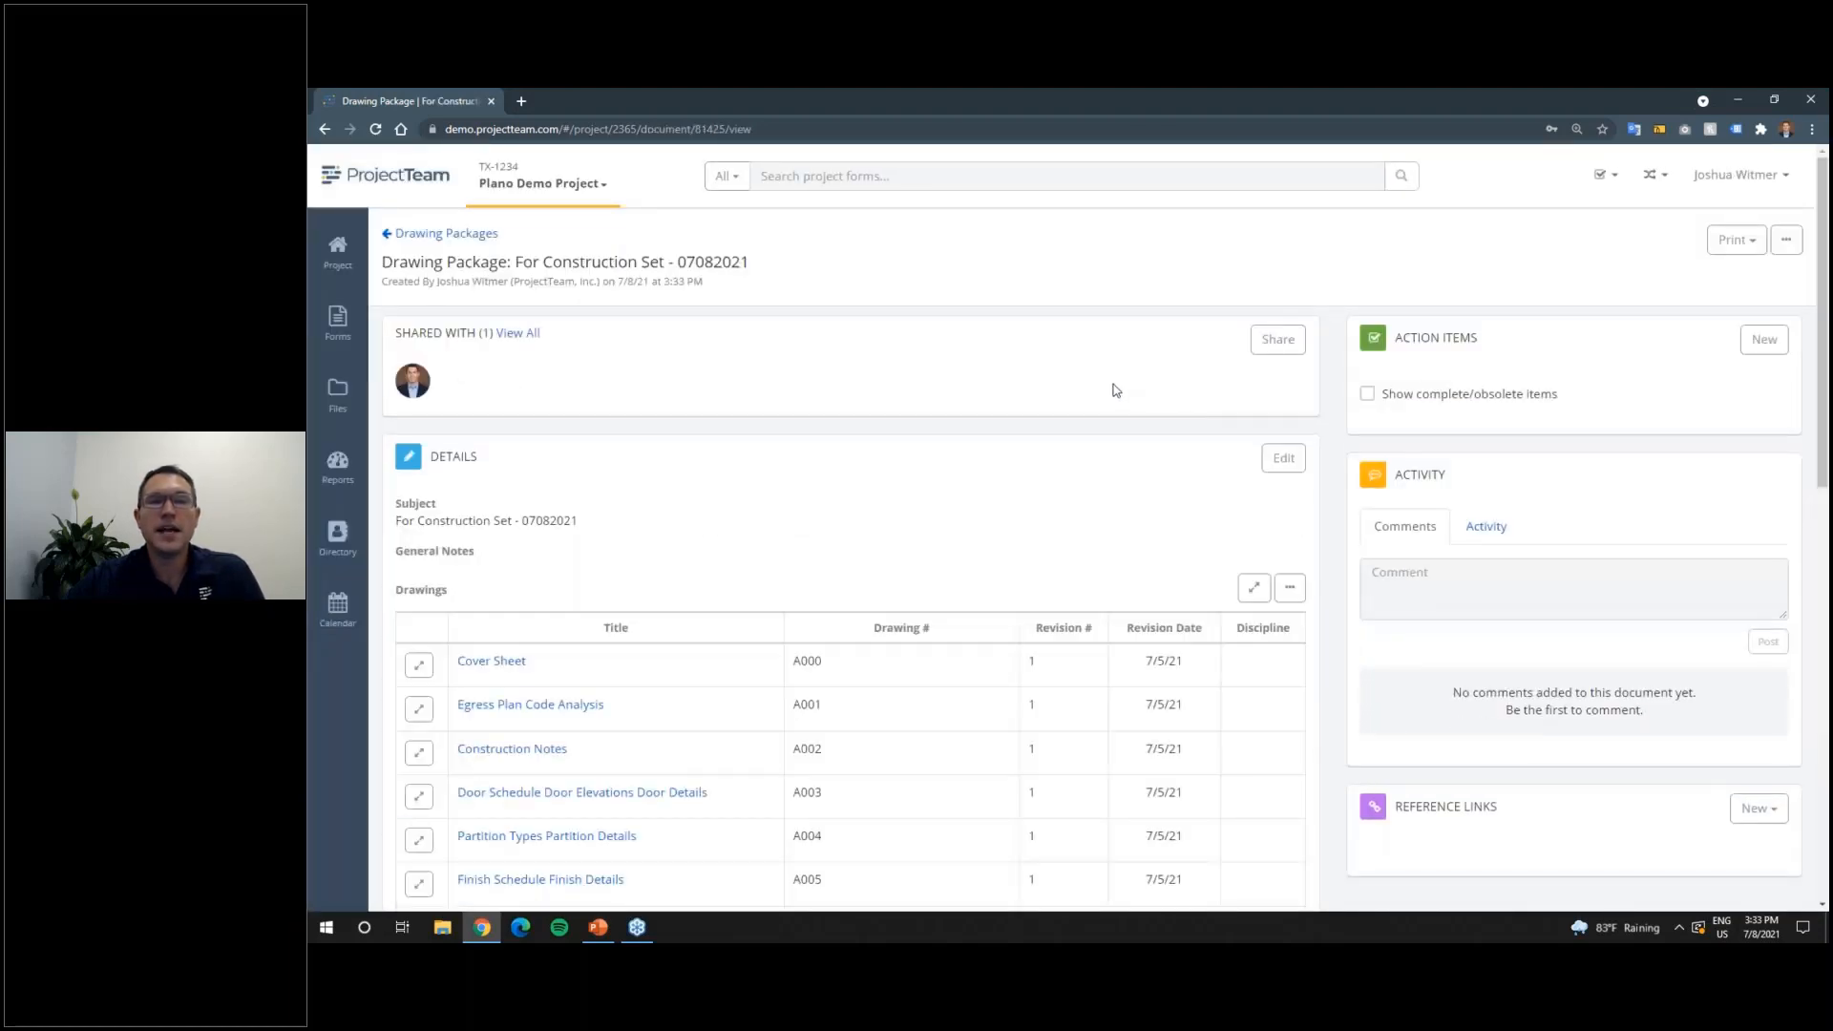
{"action": "scroll", "coordinate": [1047, 421], "scroll_direction": "down", "scroll_amount": 3}
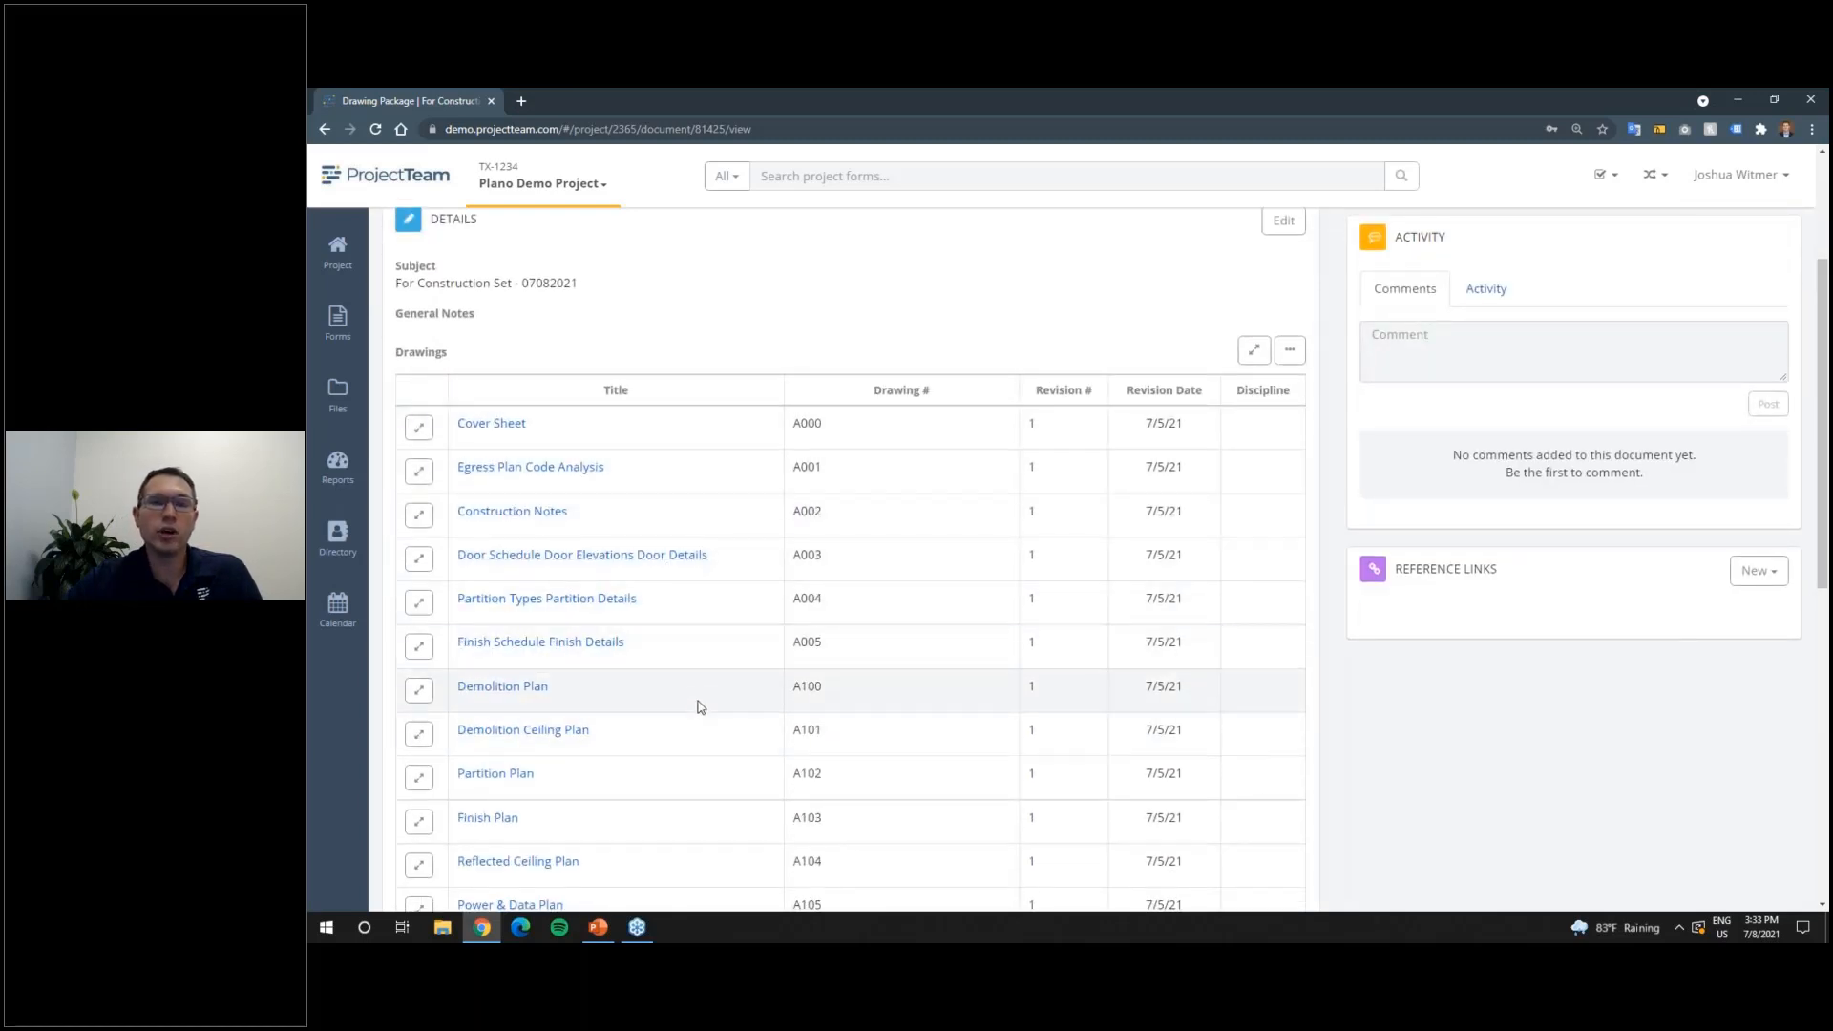
{"action": "scroll", "coordinate": [698, 689], "scroll_direction": "down", "scroll_amount": 1}
{"action": "scroll", "coordinate": [698, 689], "scroll_direction": "down", "scroll_amount": 1}
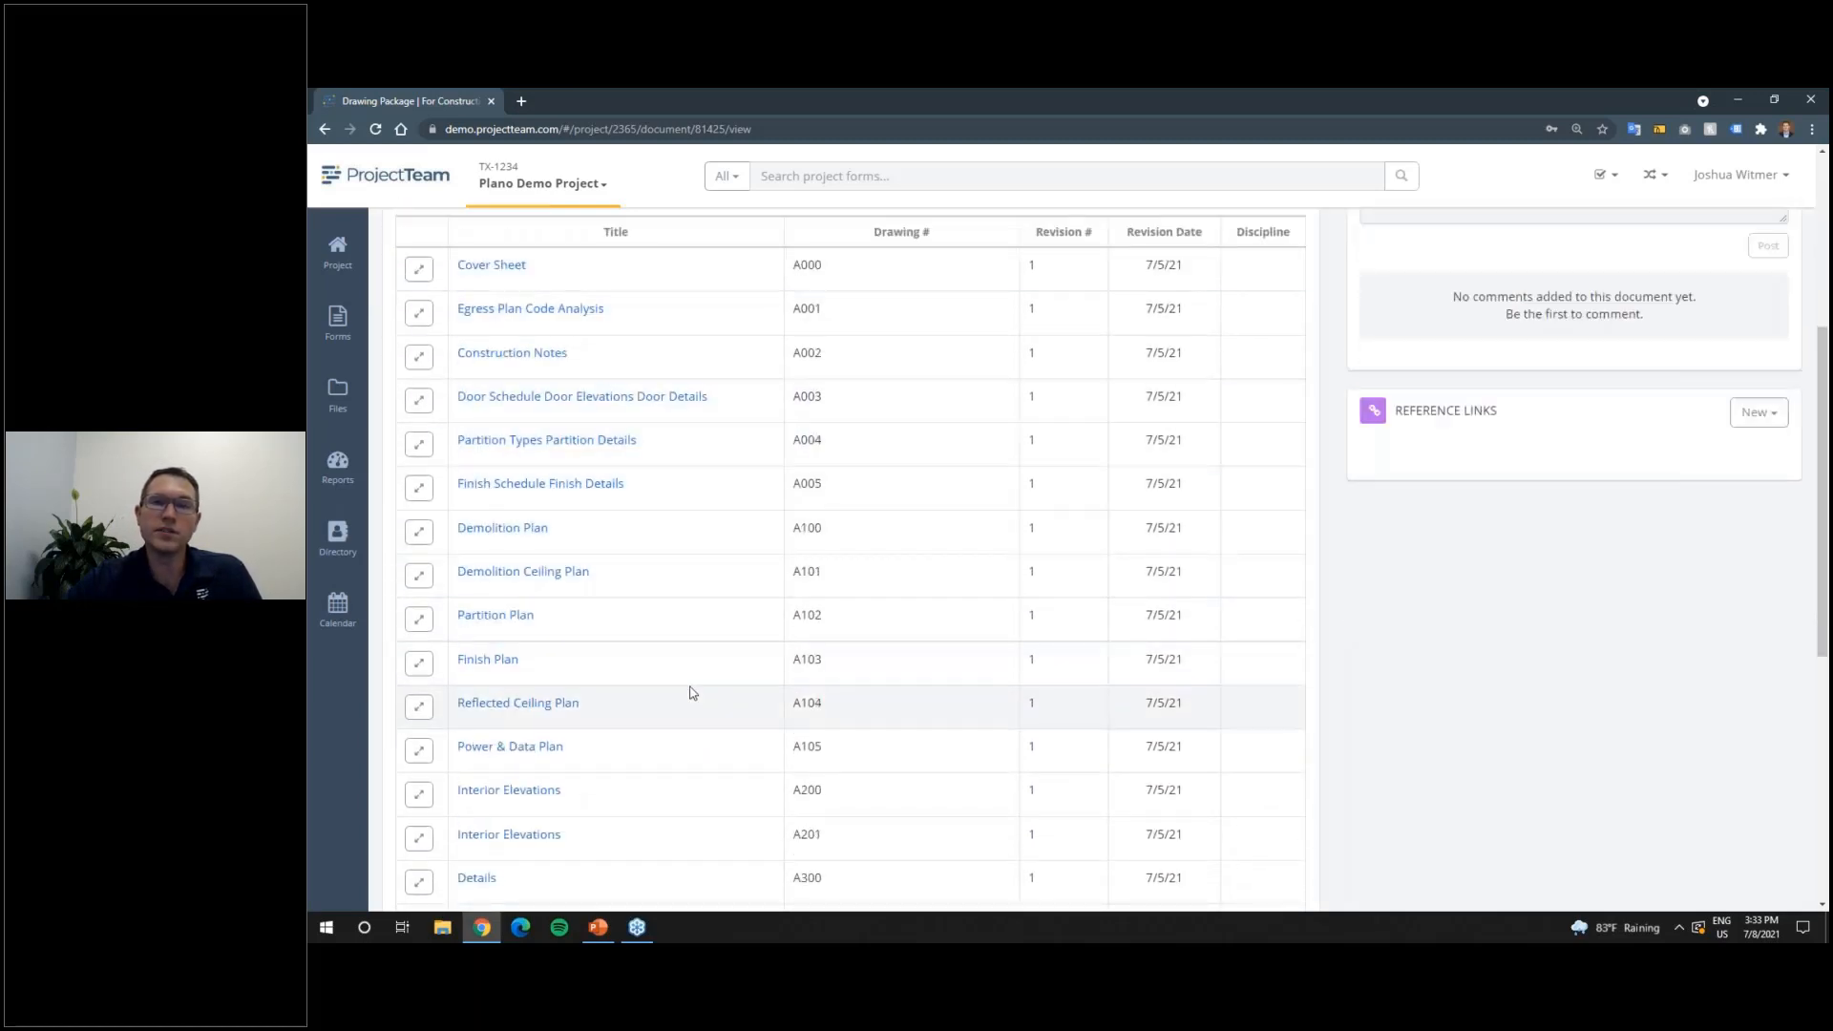
{"action": "scroll", "coordinate": [687, 696], "scroll_direction": "up", "scroll_amount": 3}
{"action": "scroll", "coordinate": [694, 693], "scroll_direction": "up", "scroll_amount": 2}
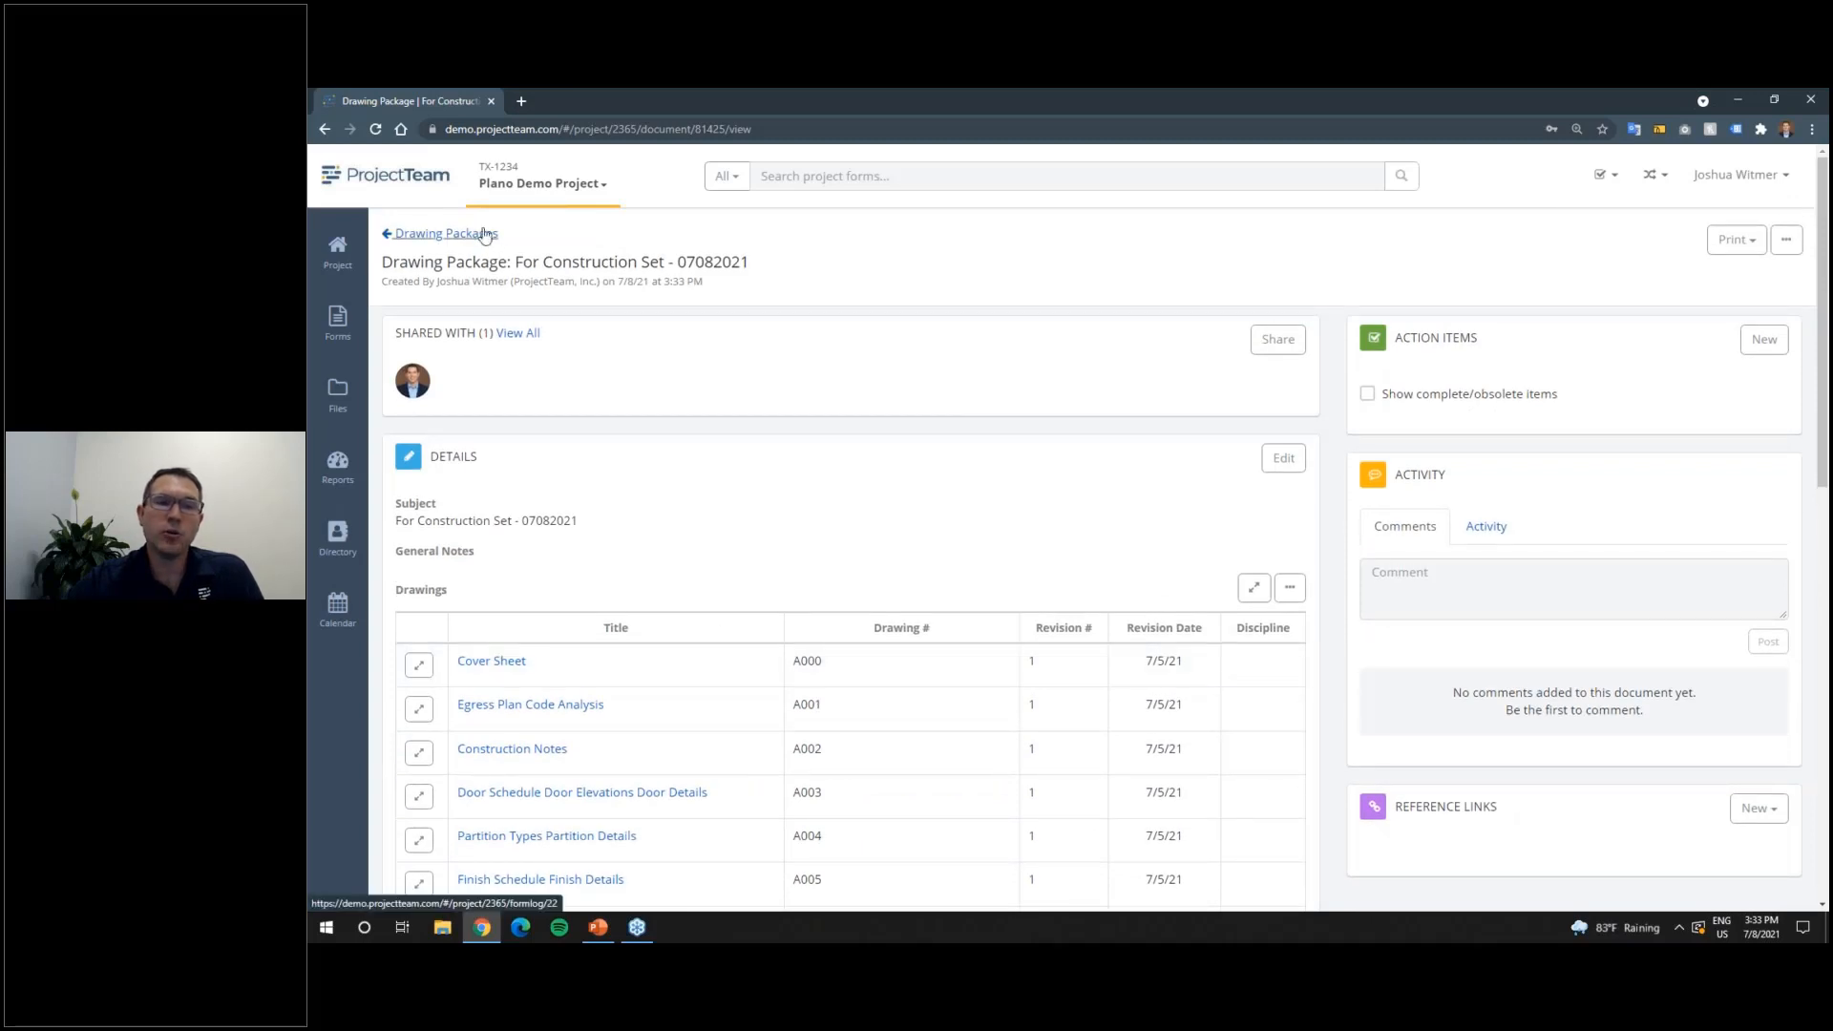
Step: Return to the drawing packages list, reopen For Construction Set - 07082021, and check its drawings' revision numbers
{"action": "left_click", "coordinate": [449, 234]}
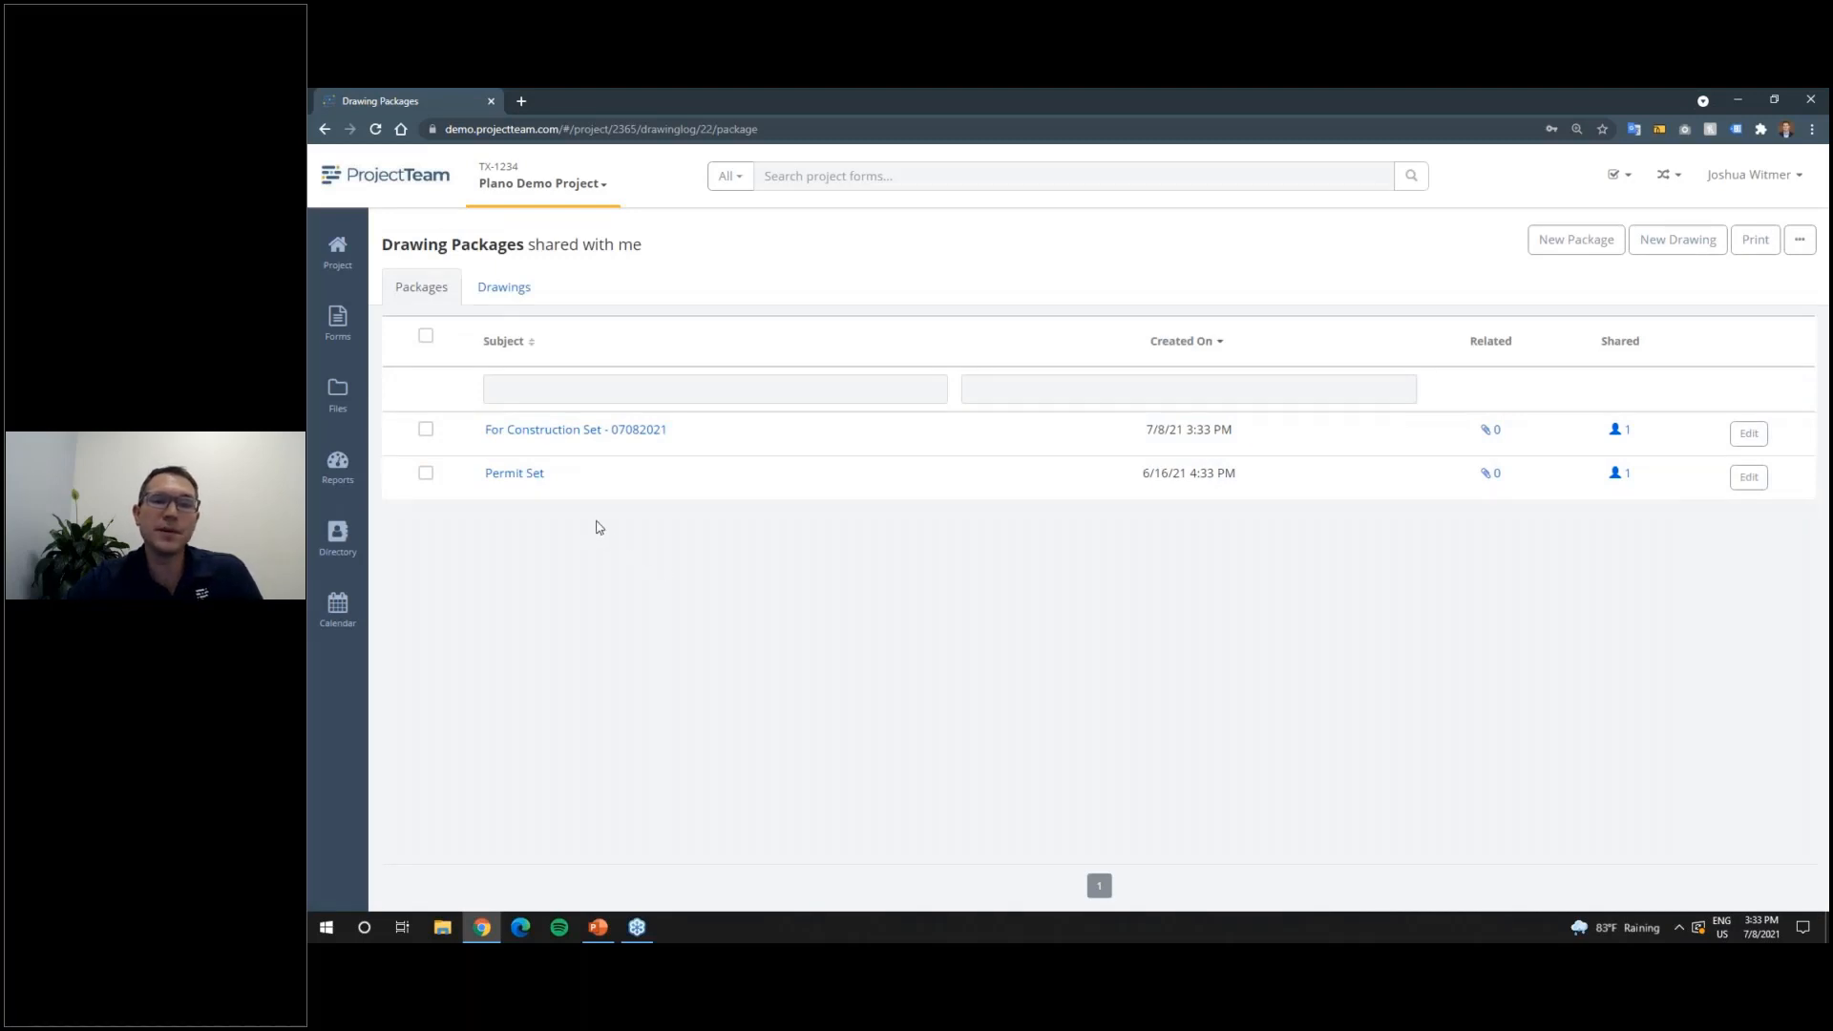
{"action": "left_click", "coordinate": [607, 429]}
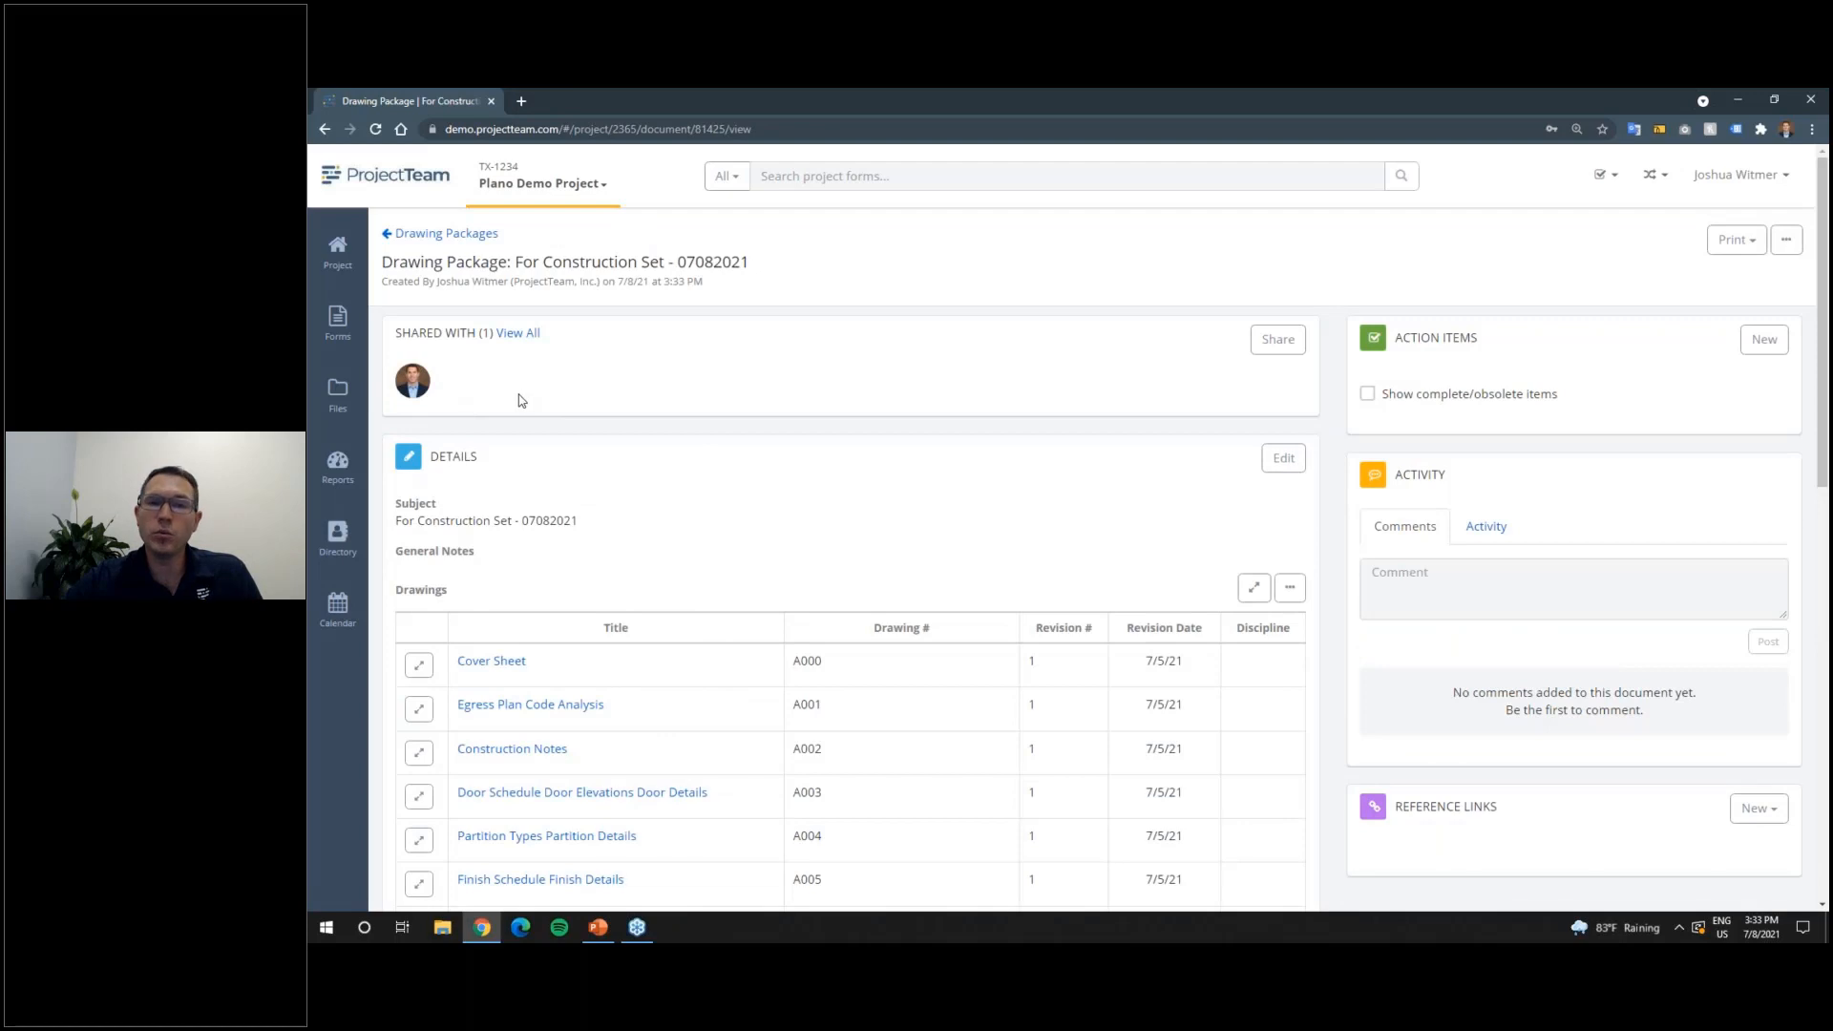
{"action": "scroll", "coordinate": [956, 515], "scroll_direction": "down", "scroll_amount": 2}
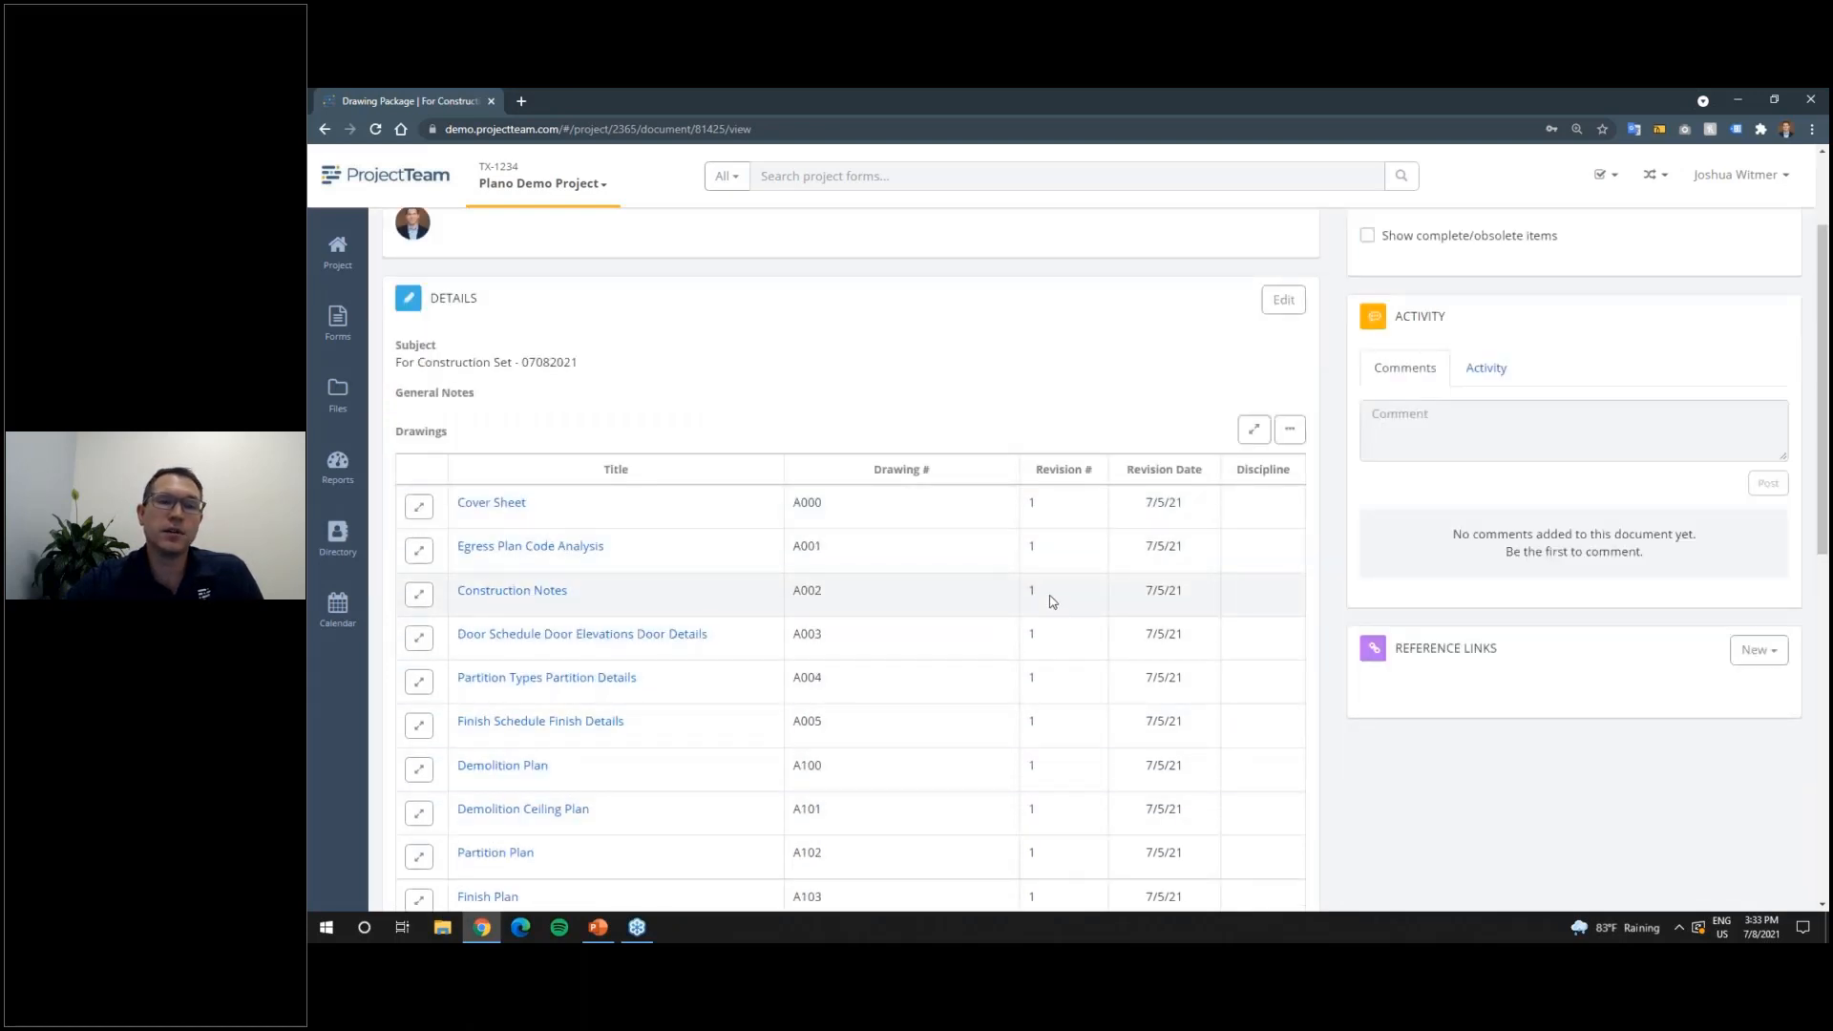
{"action": "scroll", "coordinate": [1051, 600], "scroll_direction": "up", "scroll_amount": 2}
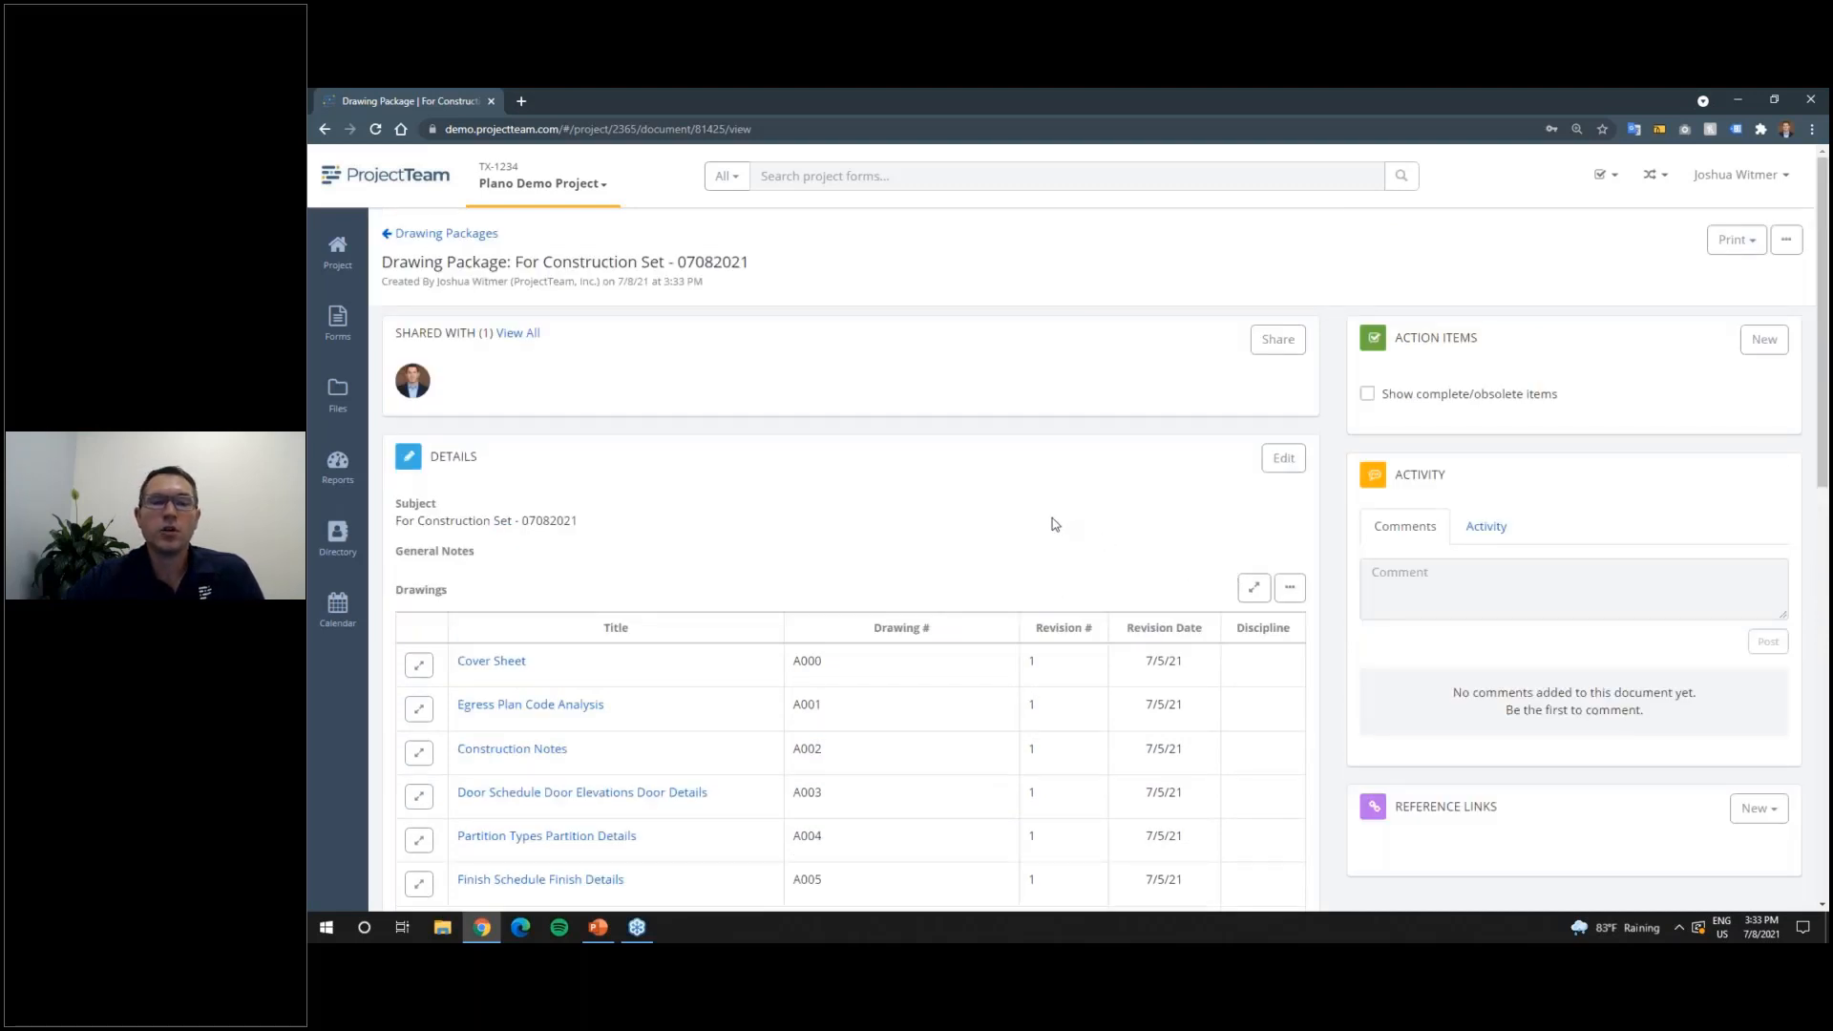
Step: Open the Cover Sheet from the package in the viewer, switch to A001 Egress Plan Code Analysis, and examine the sheet
{"action": "left_click", "coordinate": [487, 661]}
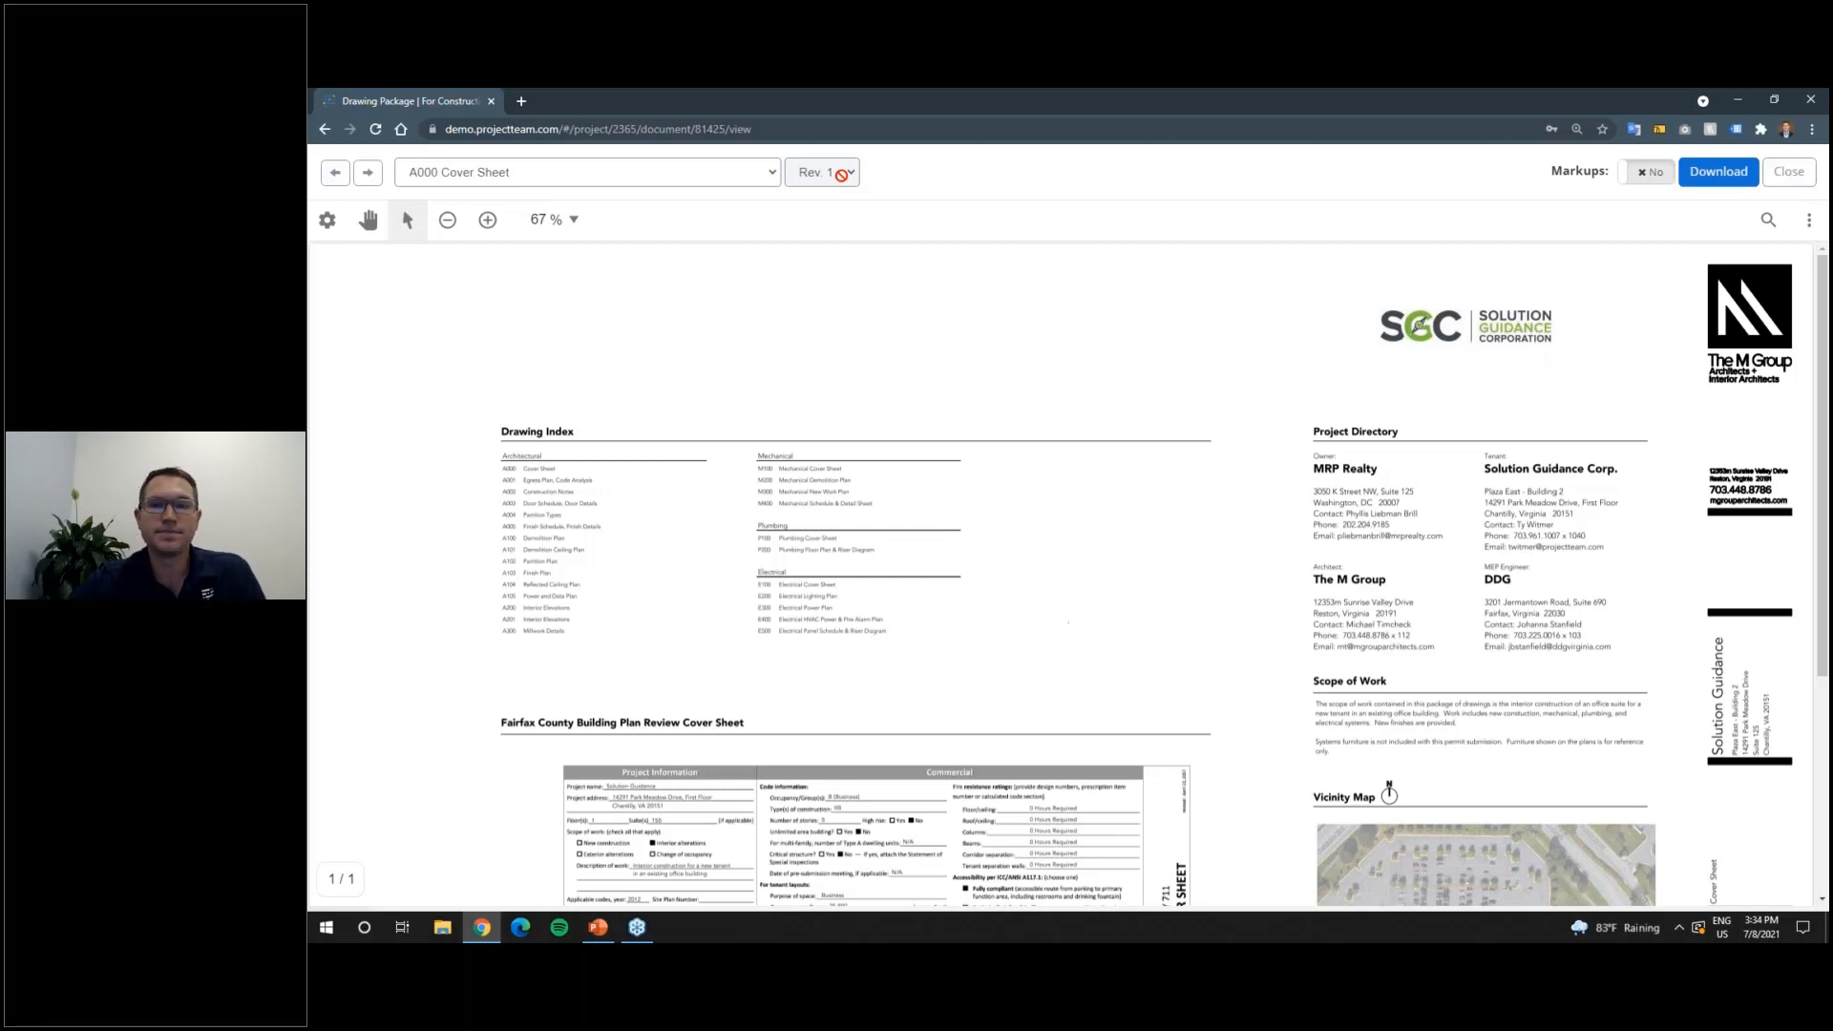
{"action": "left_click", "coordinate": [773, 175]}
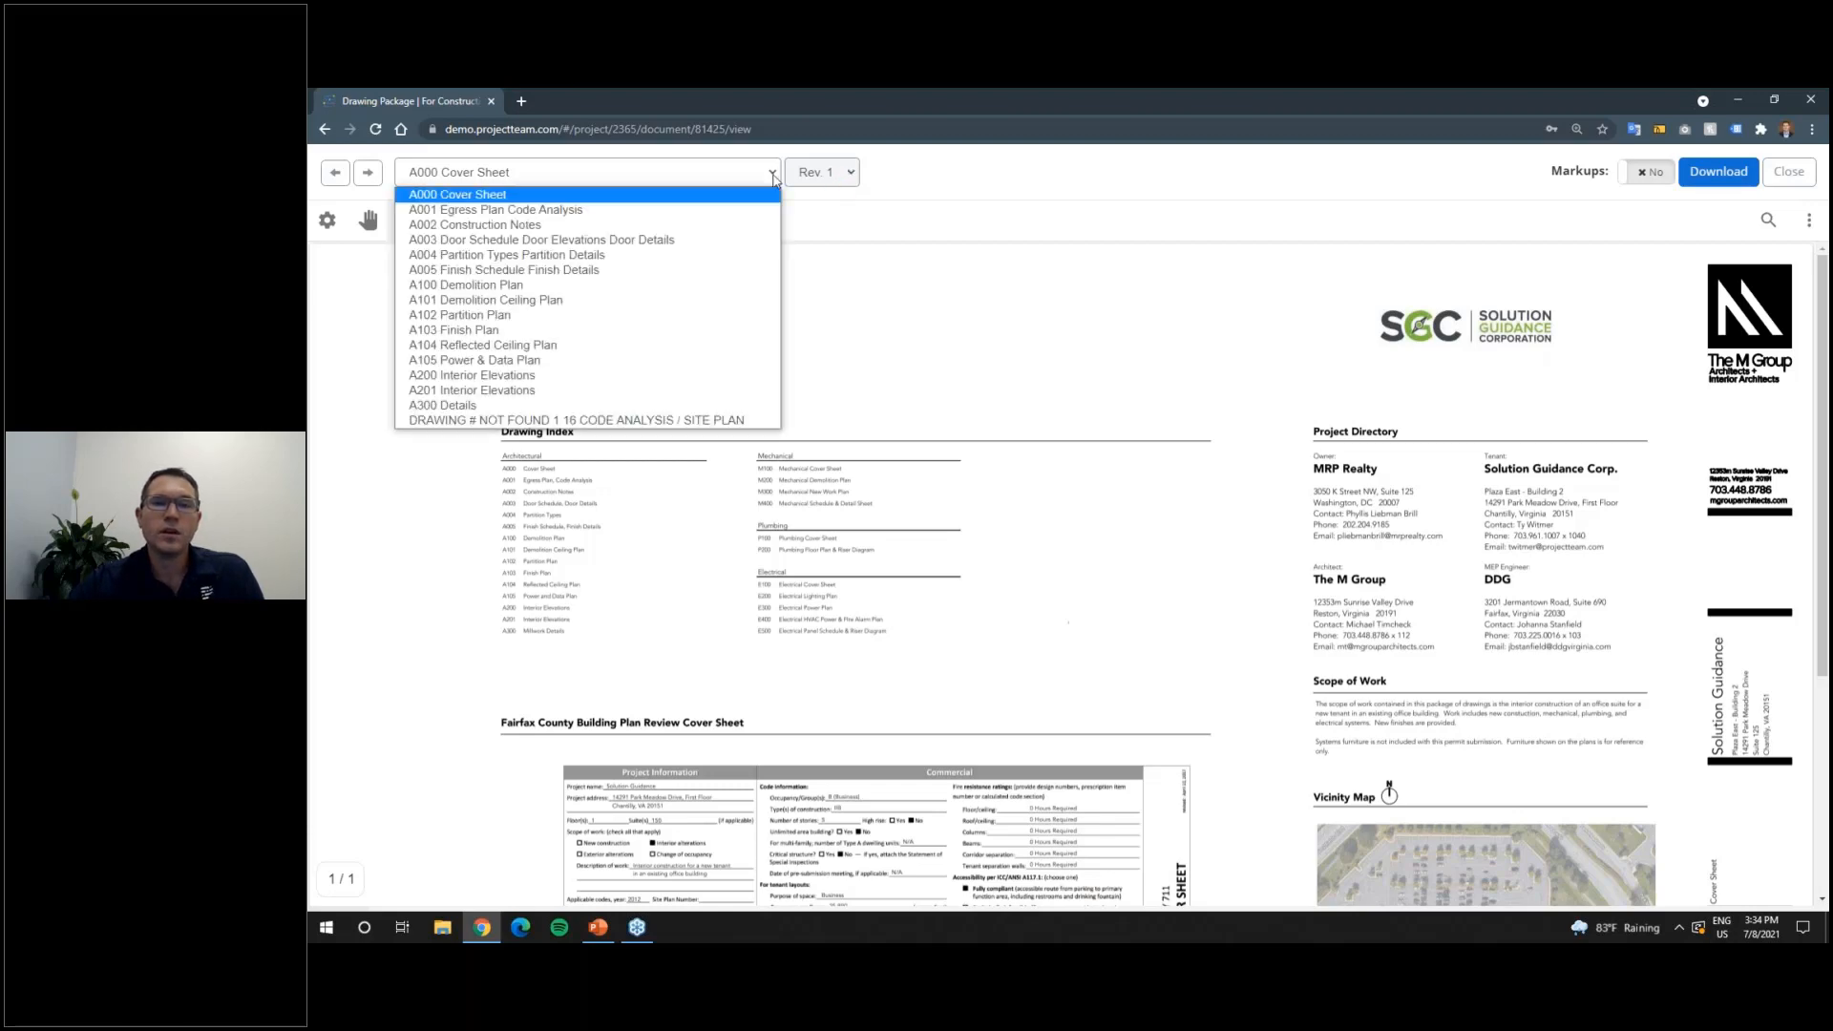
{"action": "left_click", "coordinate": [736, 210]}
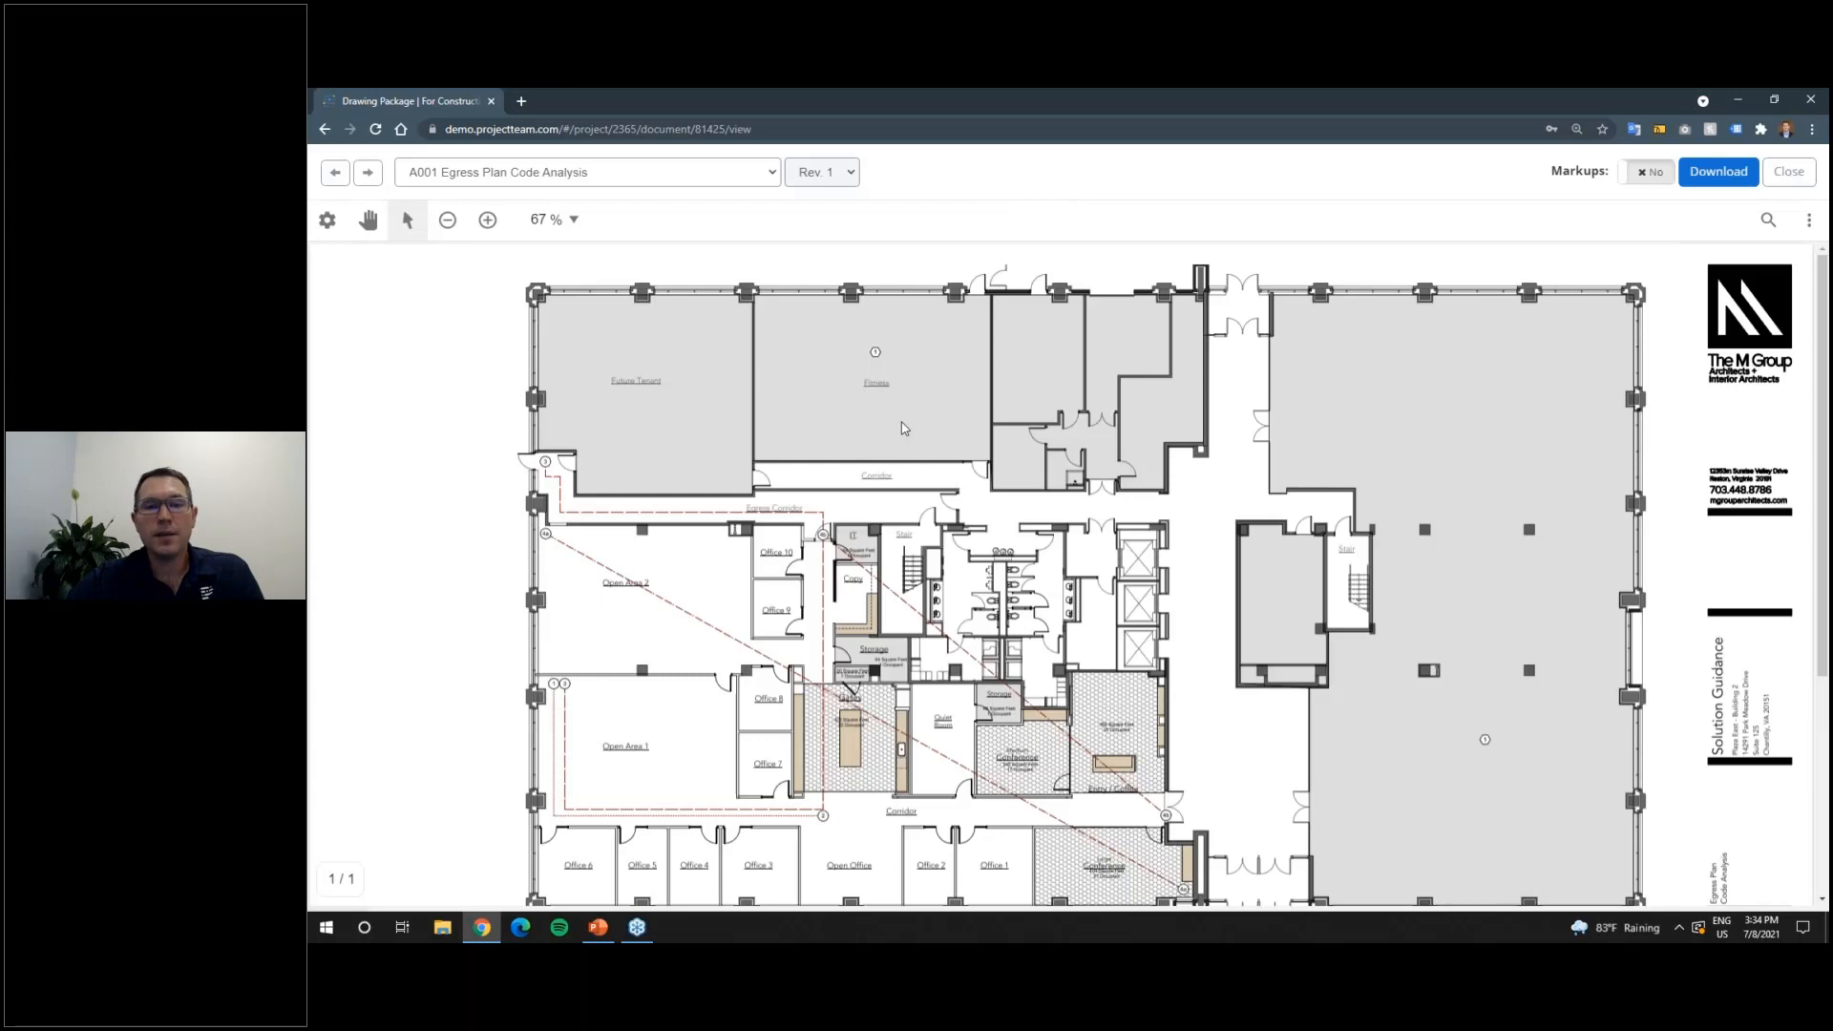
{"action": "scroll", "coordinate": [903, 429], "scroll_direction": "down", "scroll_amount": 5}
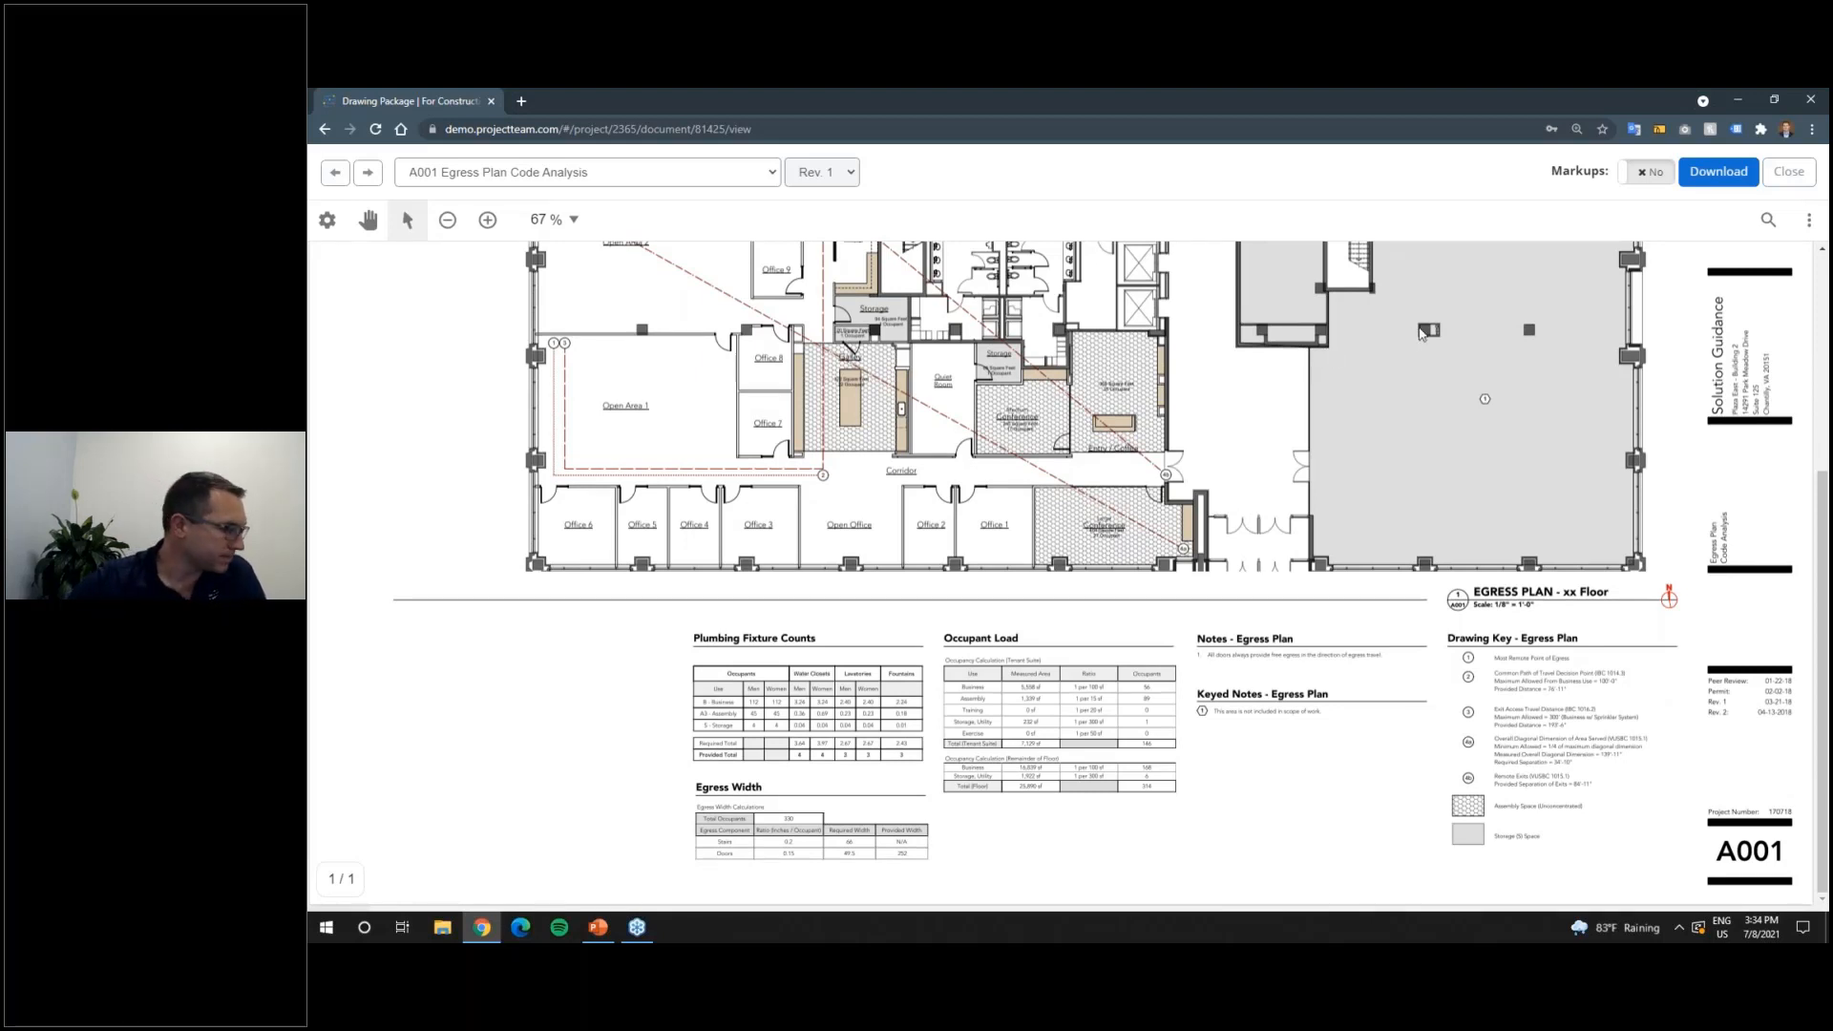
Step: Turn on markups in the viewer, step to A002 and back to A001, and view the egress plan at 125%
{"action": "left_click", "coordinate": [1643, 174]}
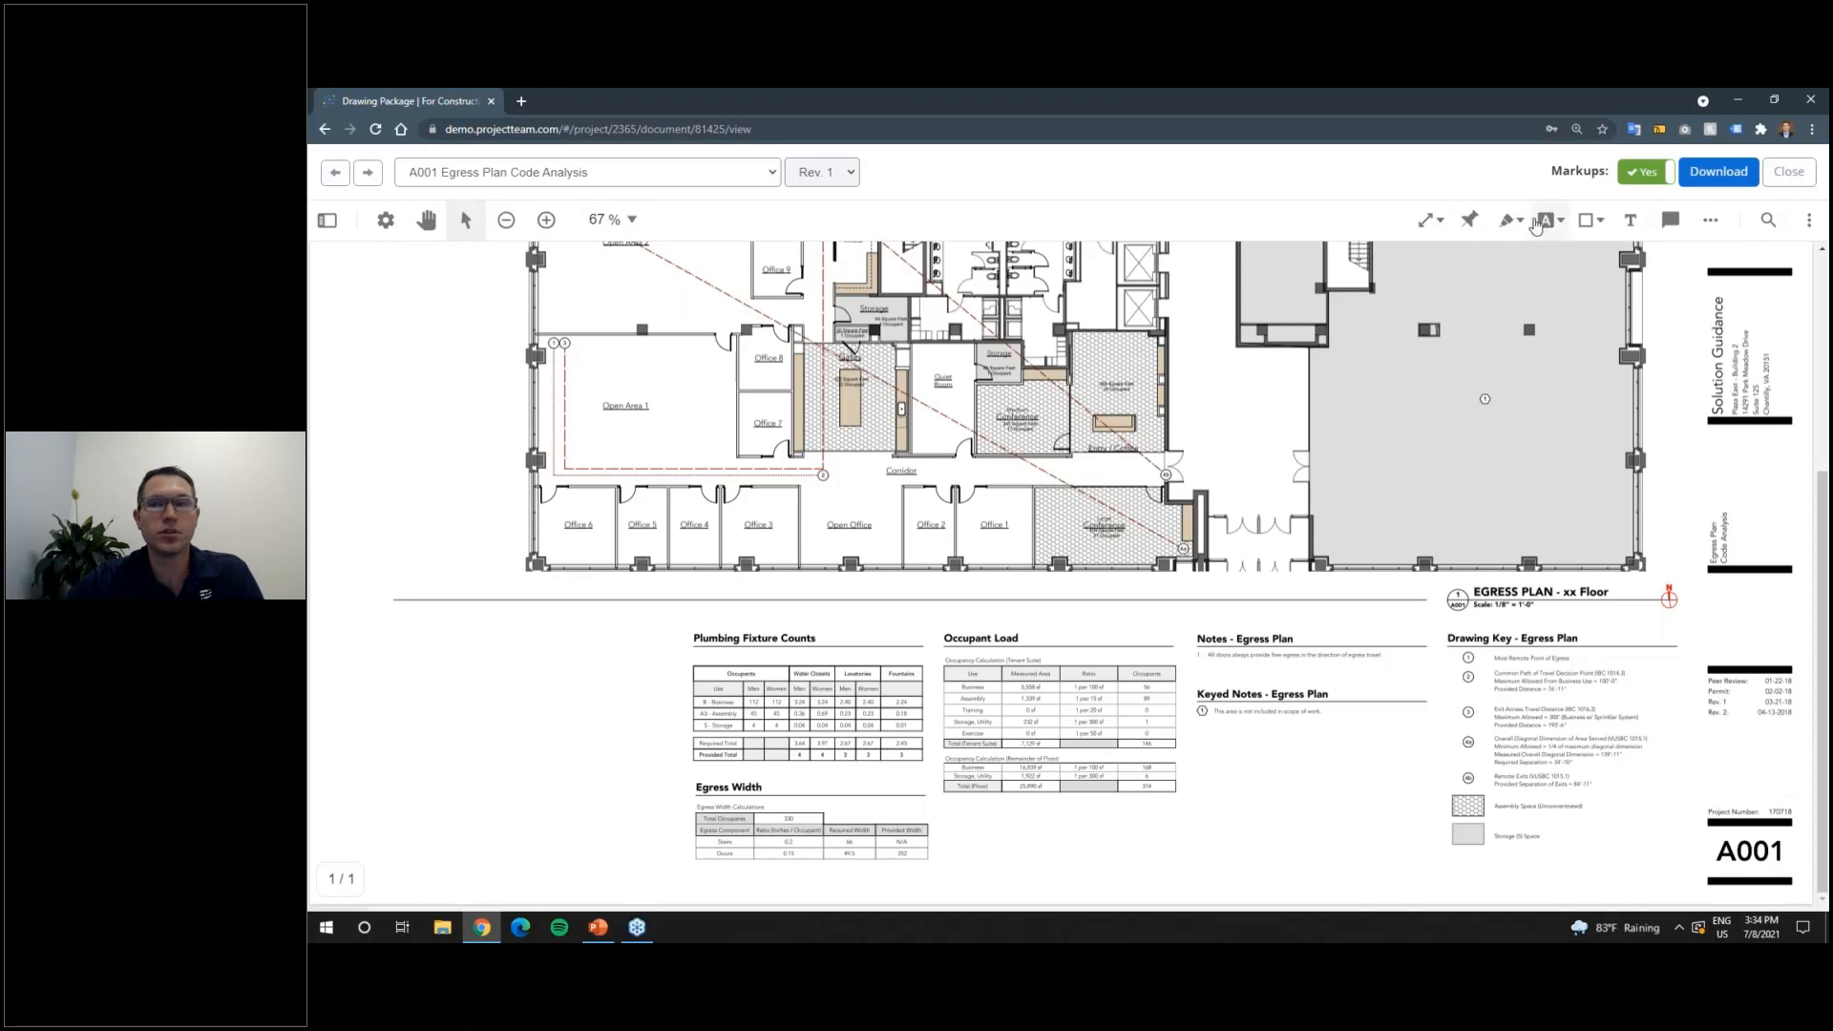
{"action": "left_click", "coordinate": [368, 173]}
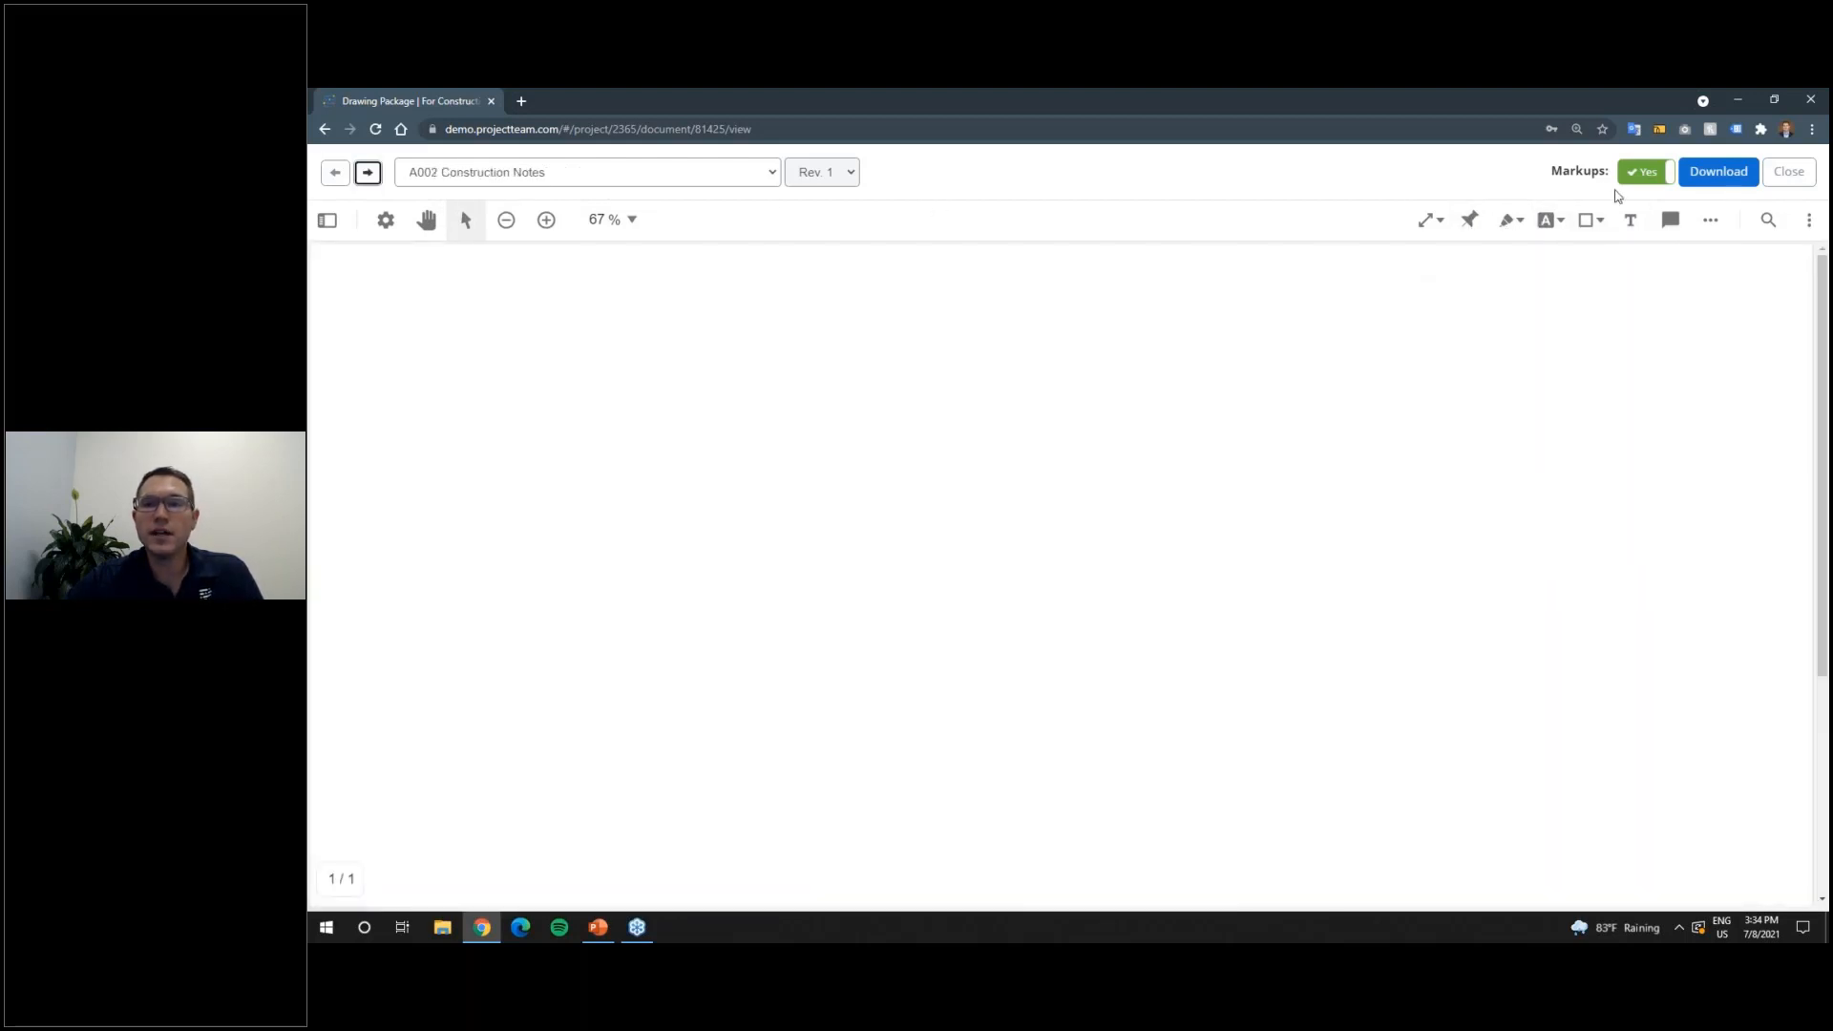
{"action": "left_click", "coordinate": [335, 172]}
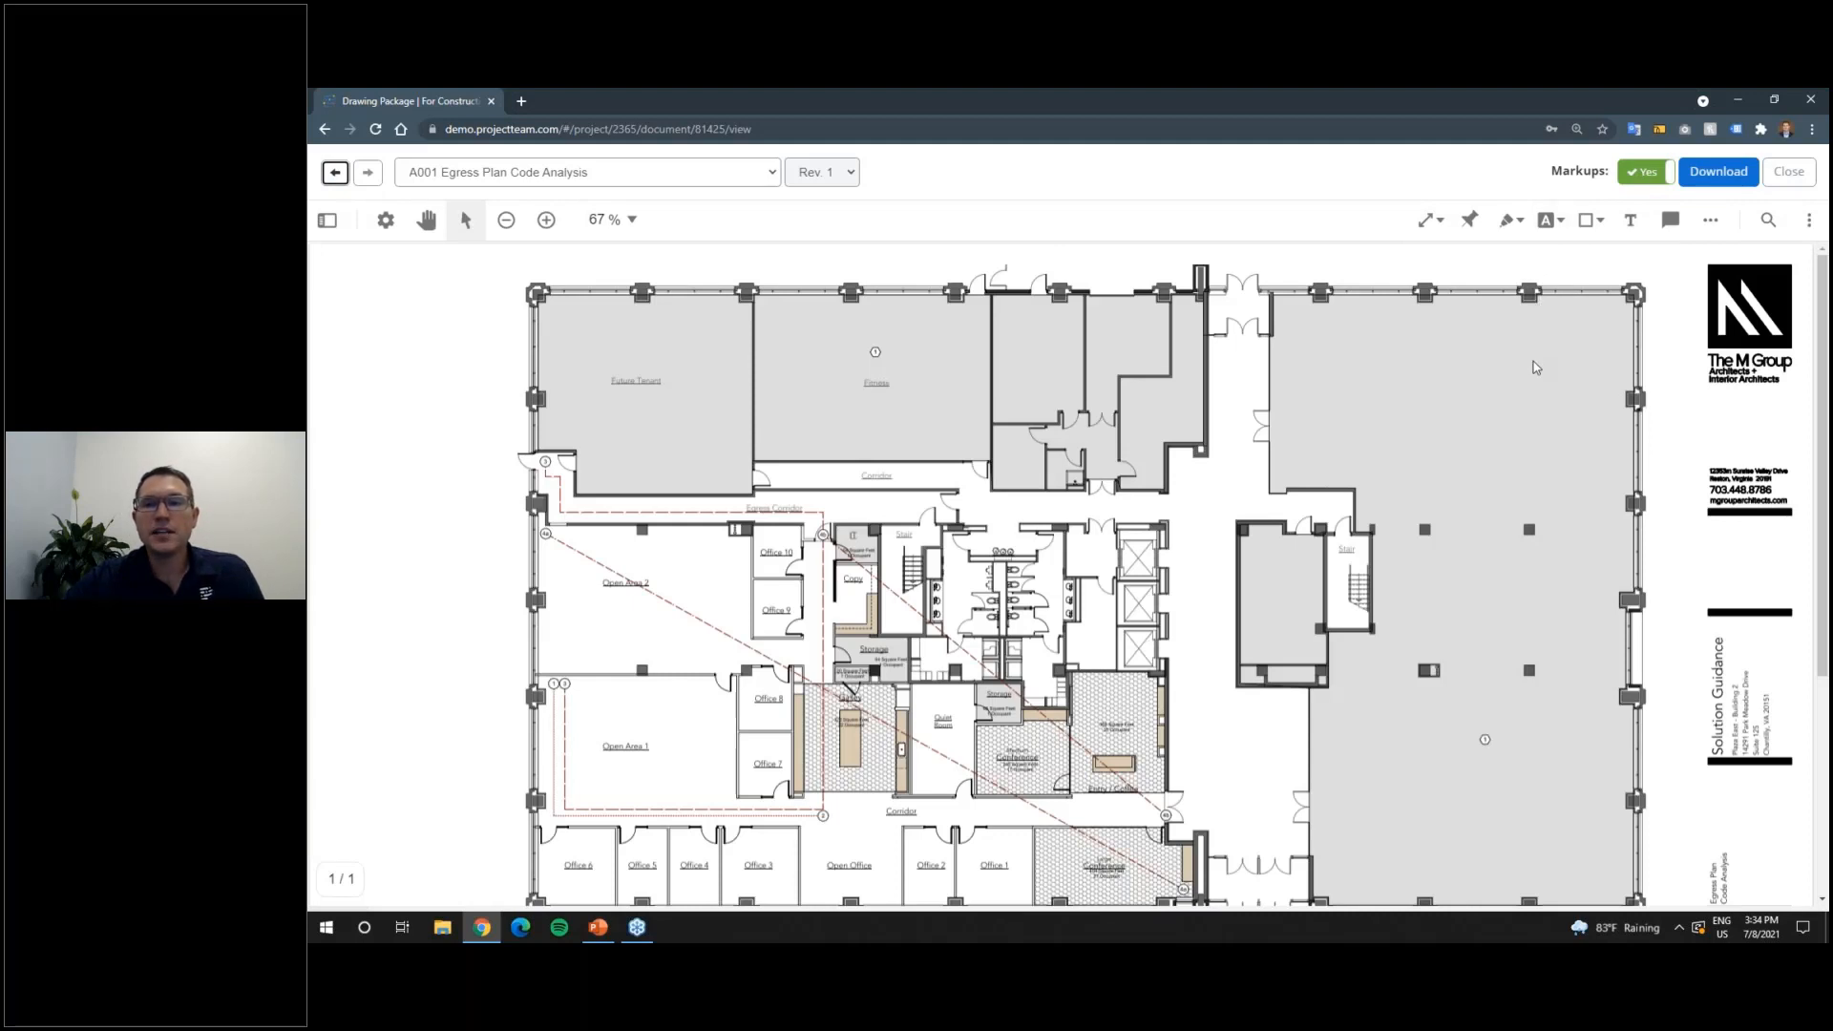
{"action": "scroll", "coordinate": [1534, 368], "scroll_direction": "down", "scroll_amount": 2}
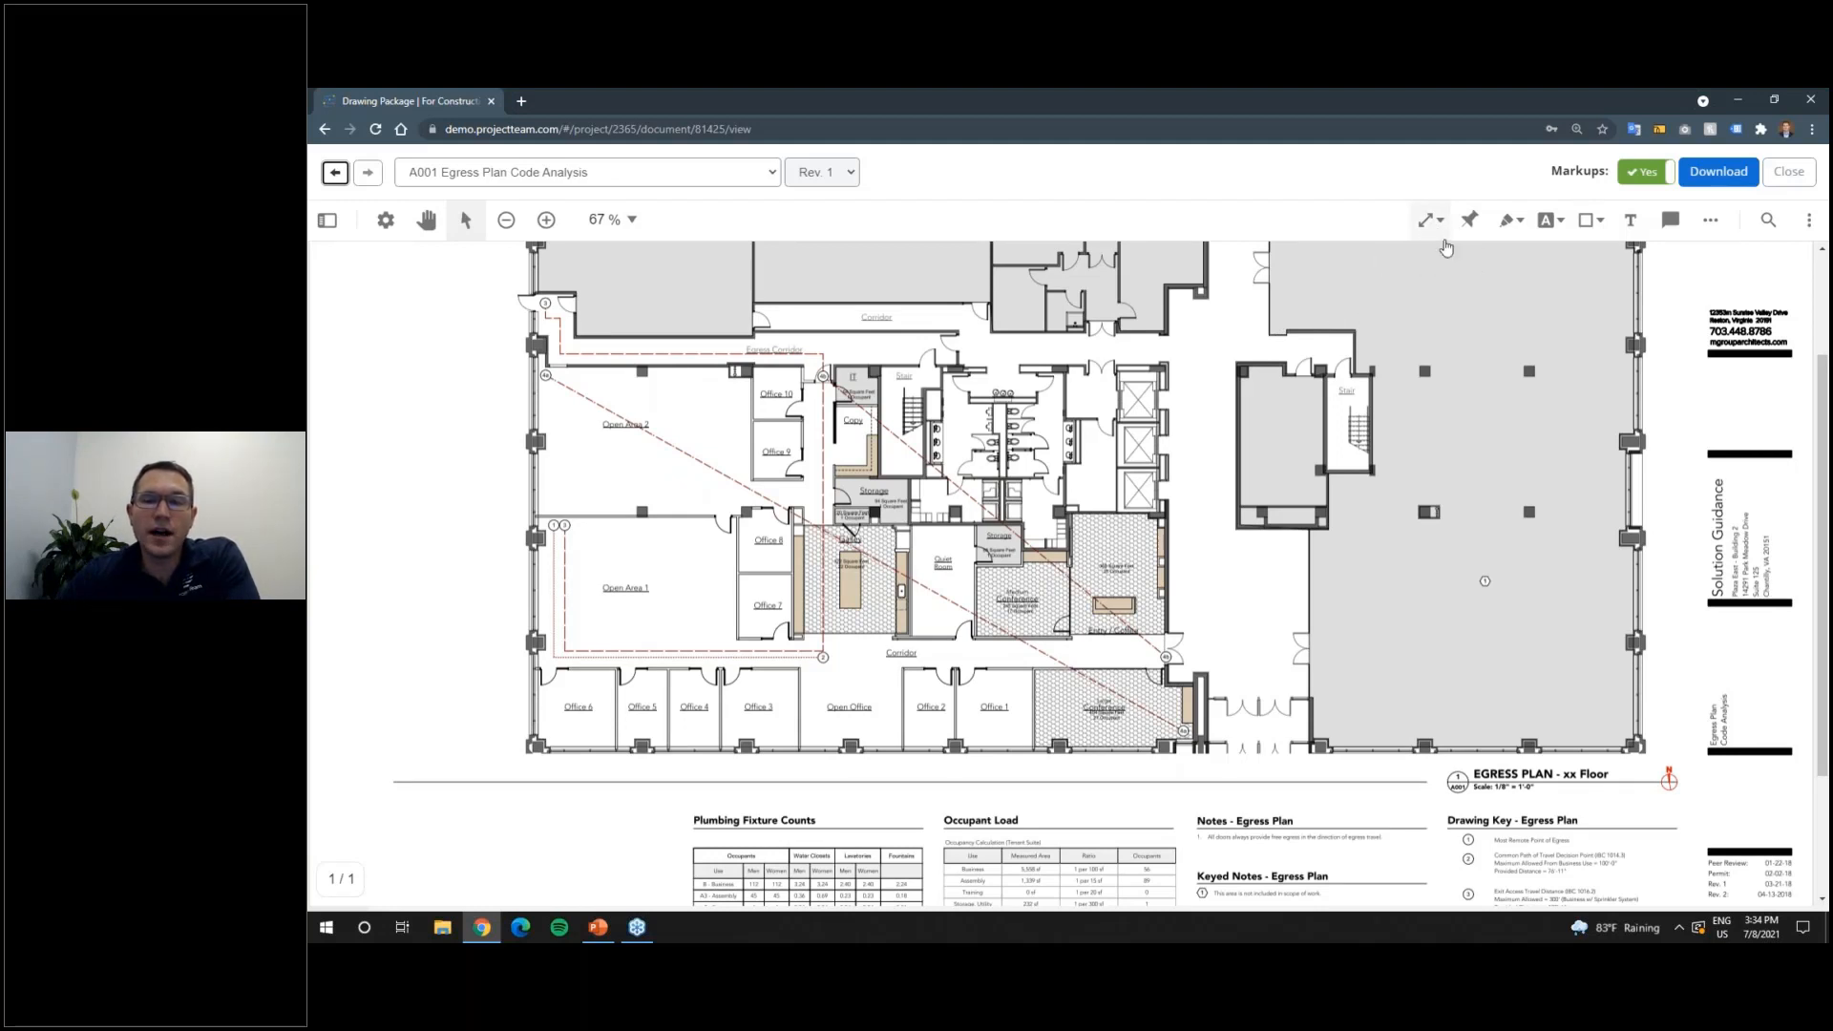
{"action": "left_click", "coordinate": [611, 219]}
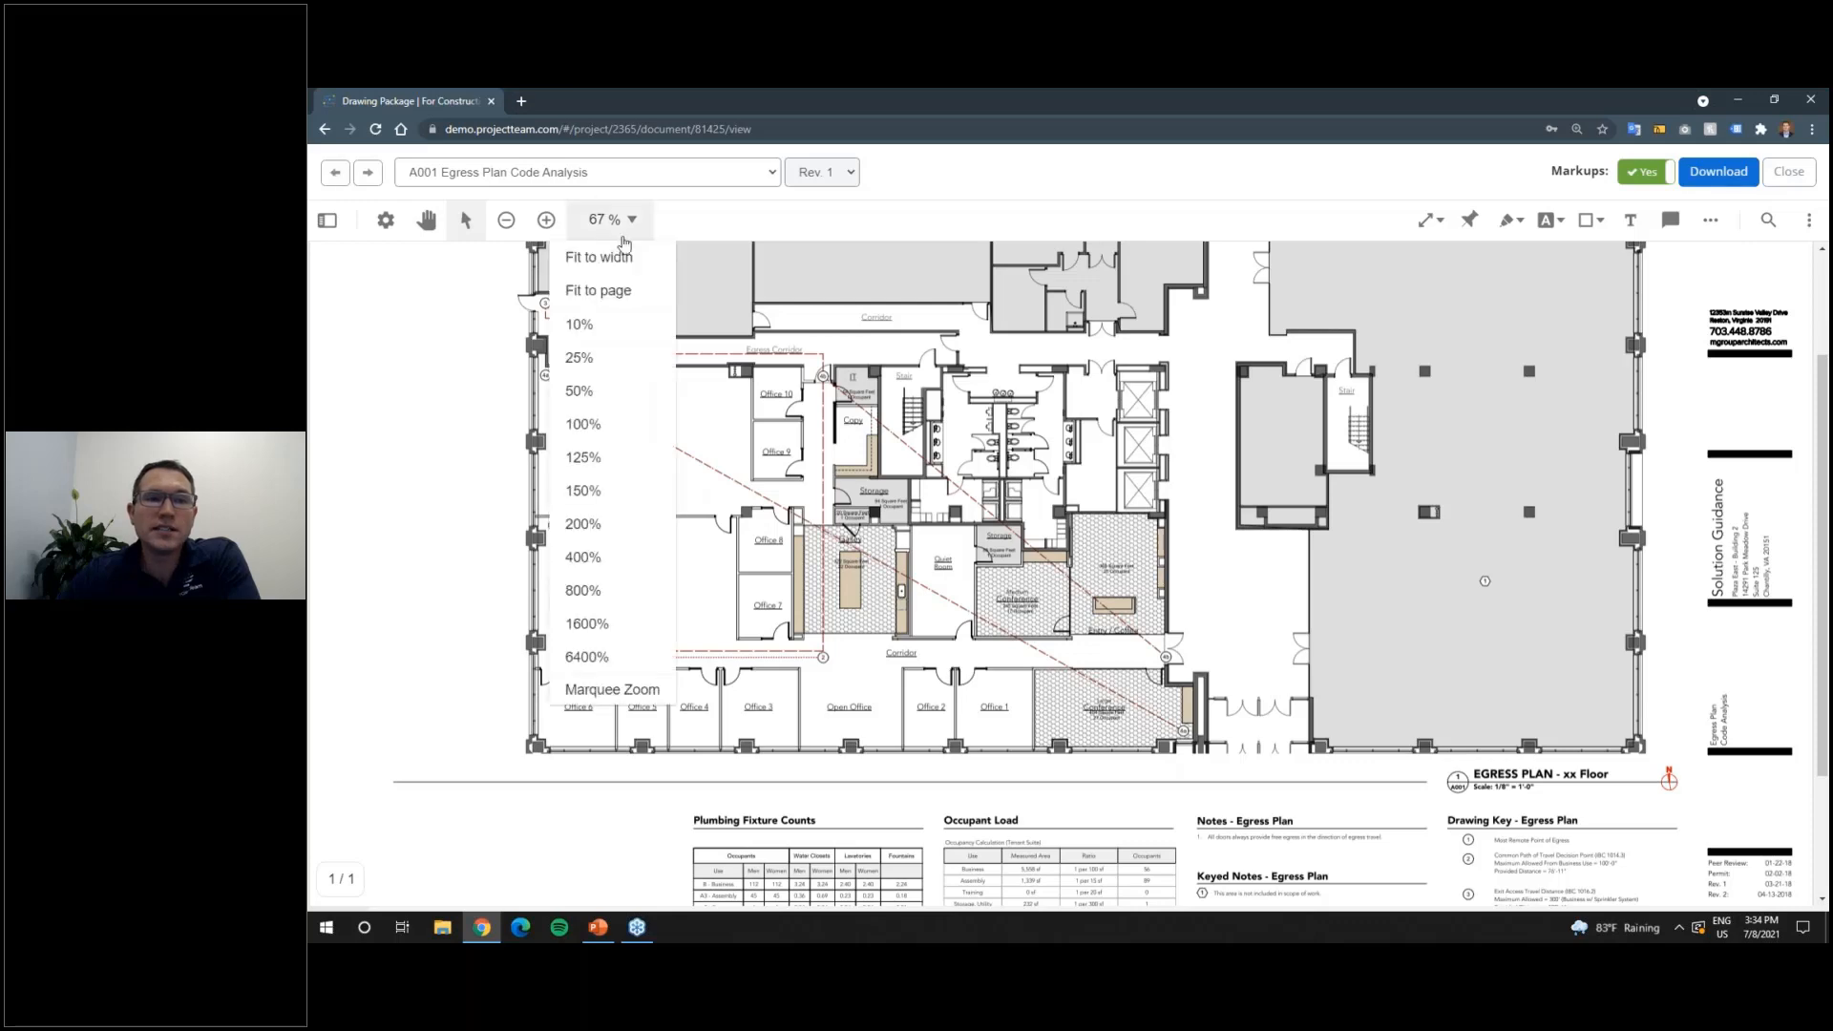
{"action": "left_click", "coordinate": [634, 458]}
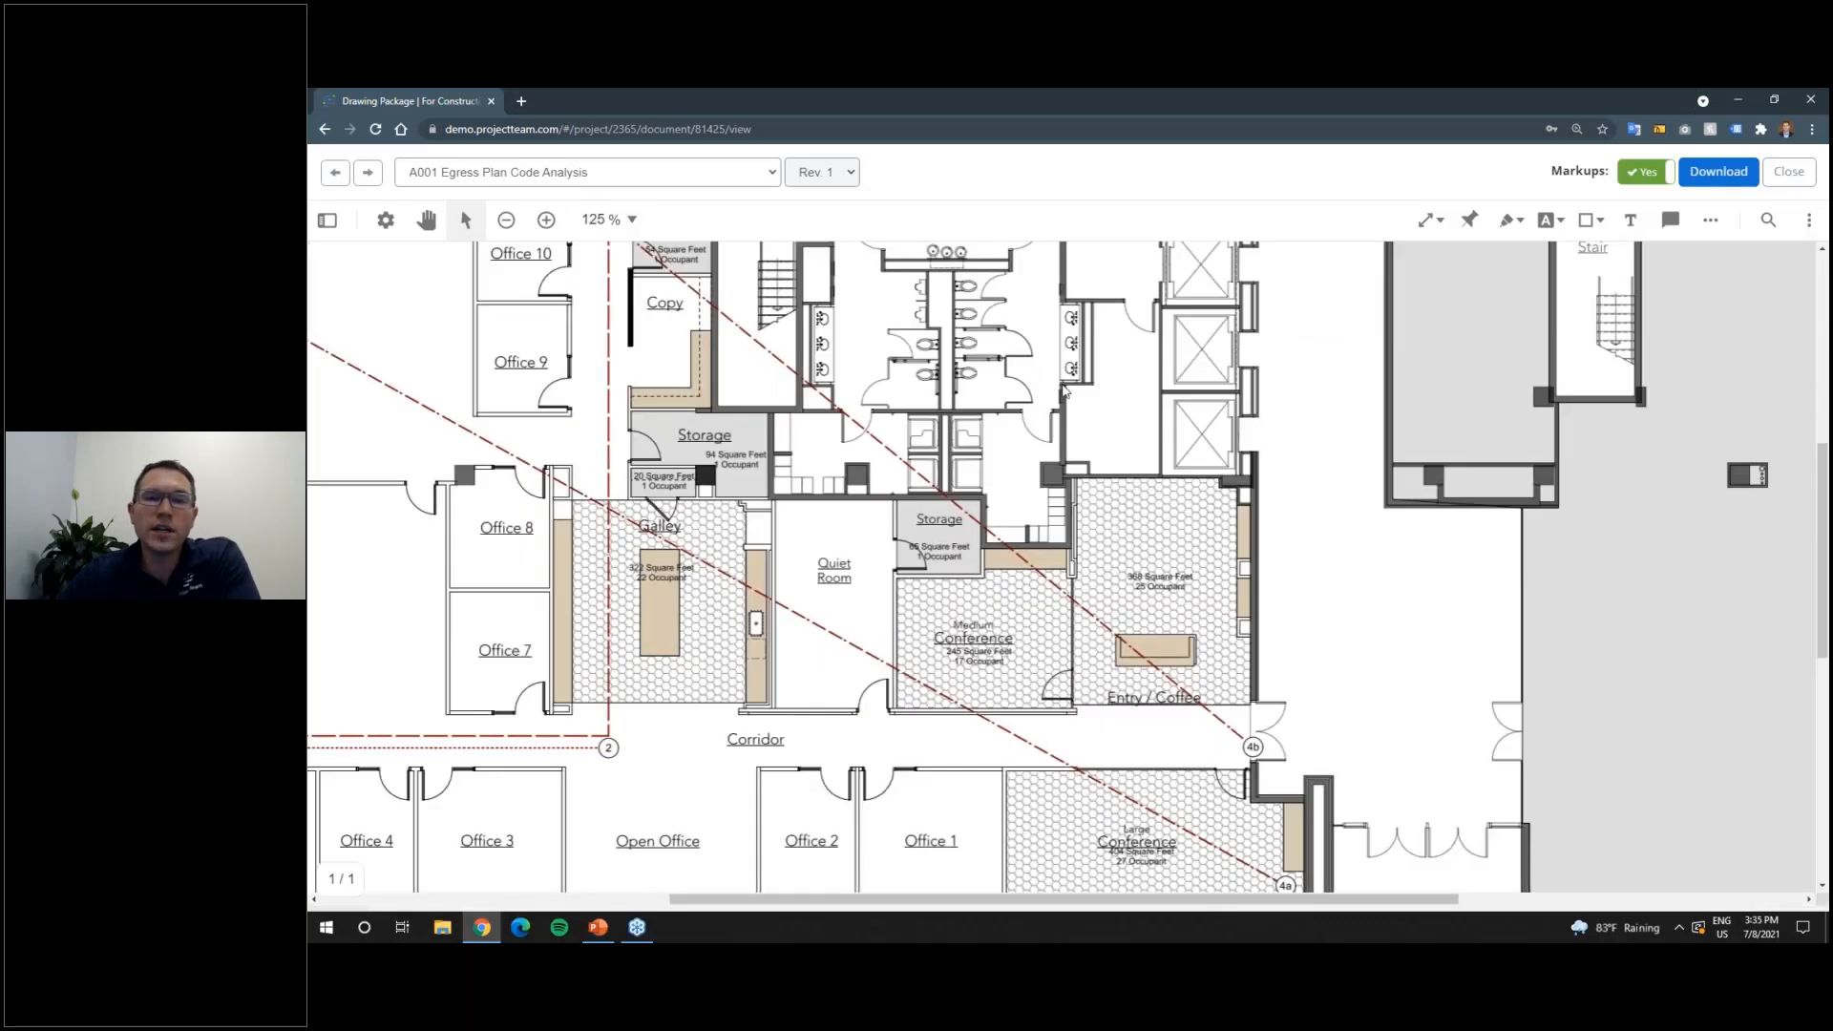
Step: Switch to the Pan tool and examine the egress plan from the conference rooms to the shaded tenant area and drawing title
{"action": "right_click", "coordinate": [1095, 417]}
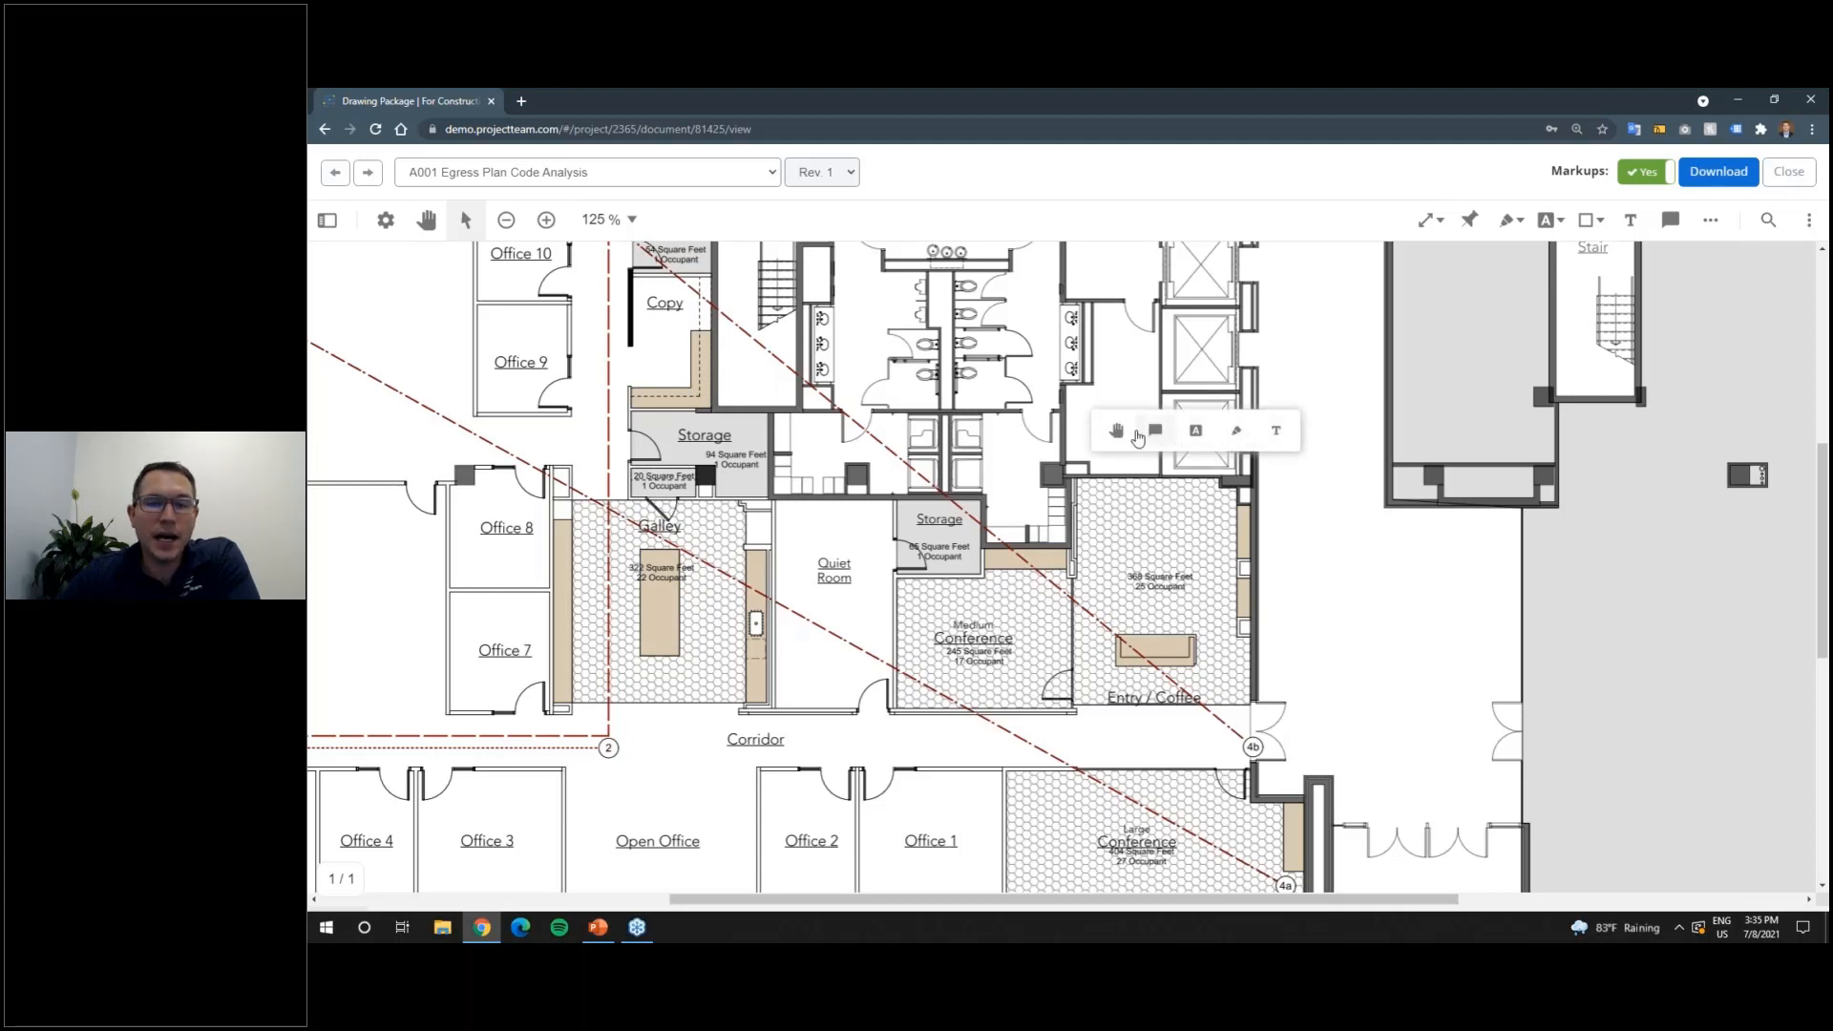
{"action": "left_click", "coordinate": [1120, 434]}
{"action": "mouse_move", "coordinate": [1319, 456]}
{"action": "left_mouse_down"}
{"action": "mouse_move", "coordinate": [1237, 435]}
{"action": "mouse_move", "coordinate": [1156, 366]}
{"action": "mouse_move", "coordinate": [1342, 364]}
{"action": "mouse_move", "coordinate": [1354, 426]}
{"action": "mouse_move", "coordinate": [1260, 319]}
{"action": "mouse_move", "coordinate": [1298, 377]}
{"action": "left_mouse_up"}
{"action": "left_click_drag", "start_coordinate": [1096, 346], "coordinate": [1093, 346]}
{"action": "right_click", "coordinate": [1094, 346]}
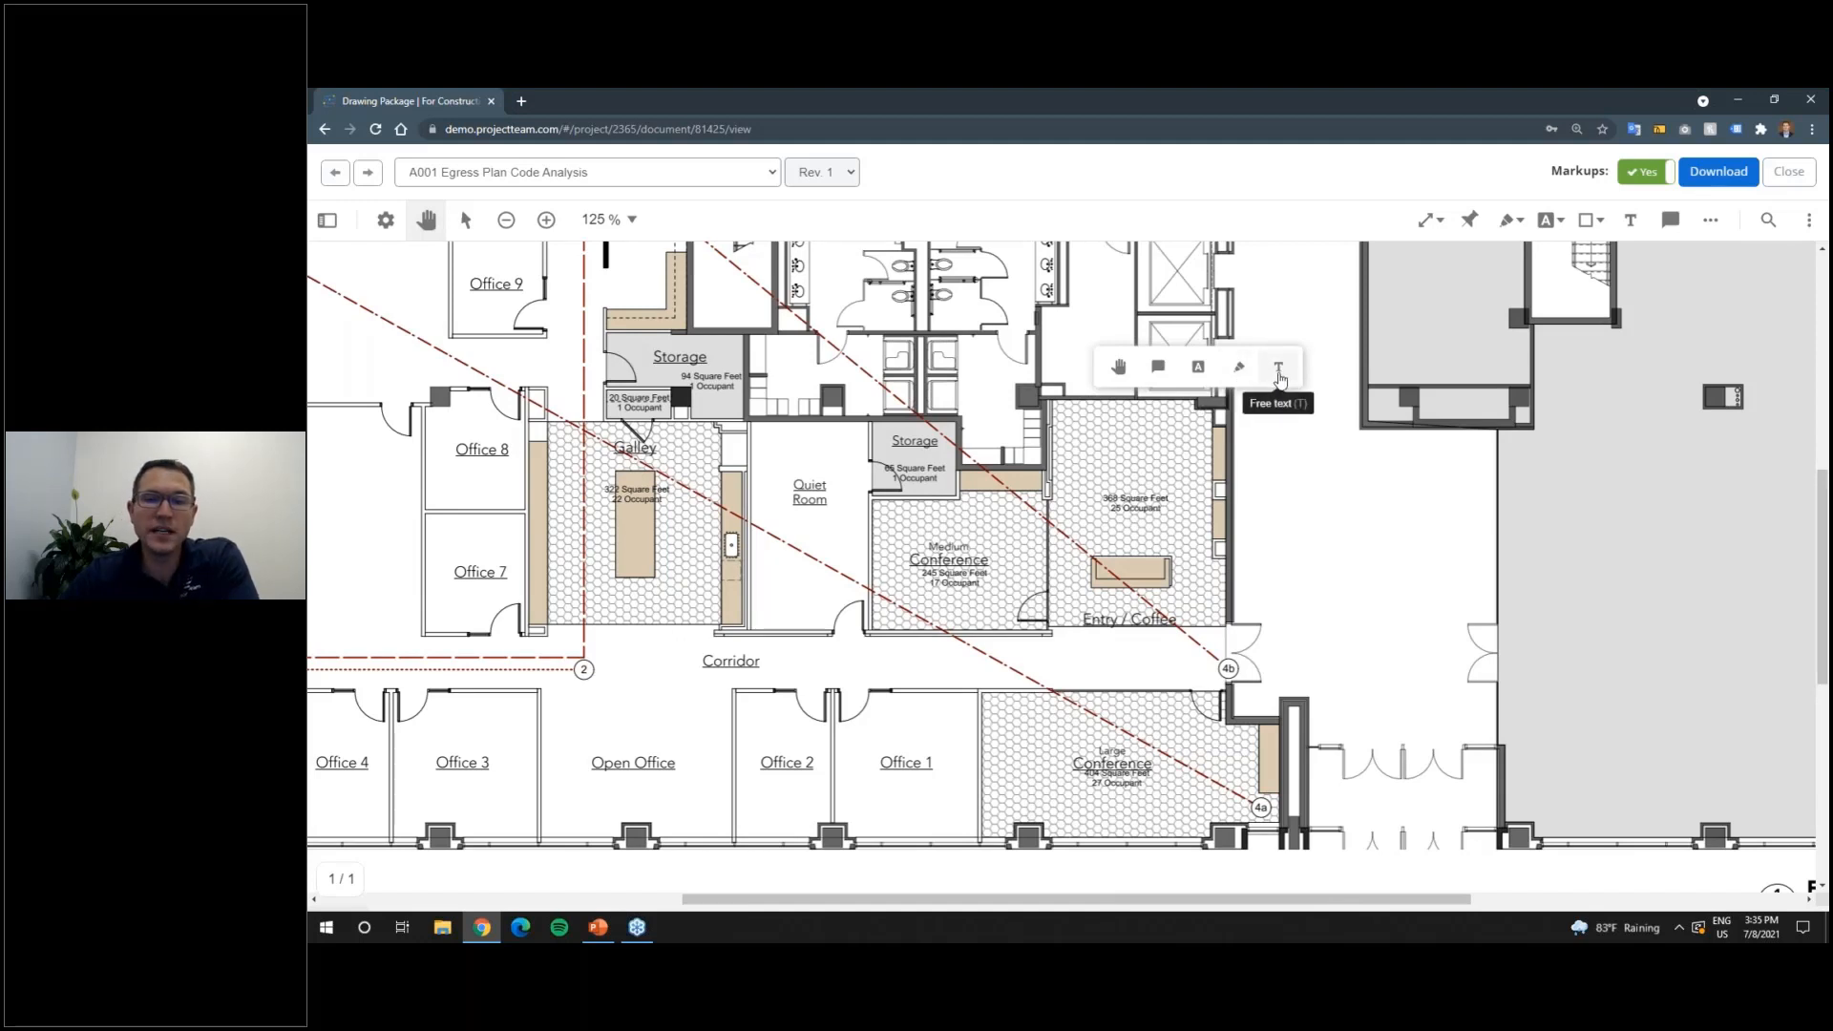
{"action": "mouse_move", "coordinate": [1342, 460]}
{"action": "left_mouse_down"}
{"action": "mouse_move", "coordinate": [726, 367]}
{"action": "mouse_move", "coordinate": [706, 344]}
{"action": "left_mouse_up"}
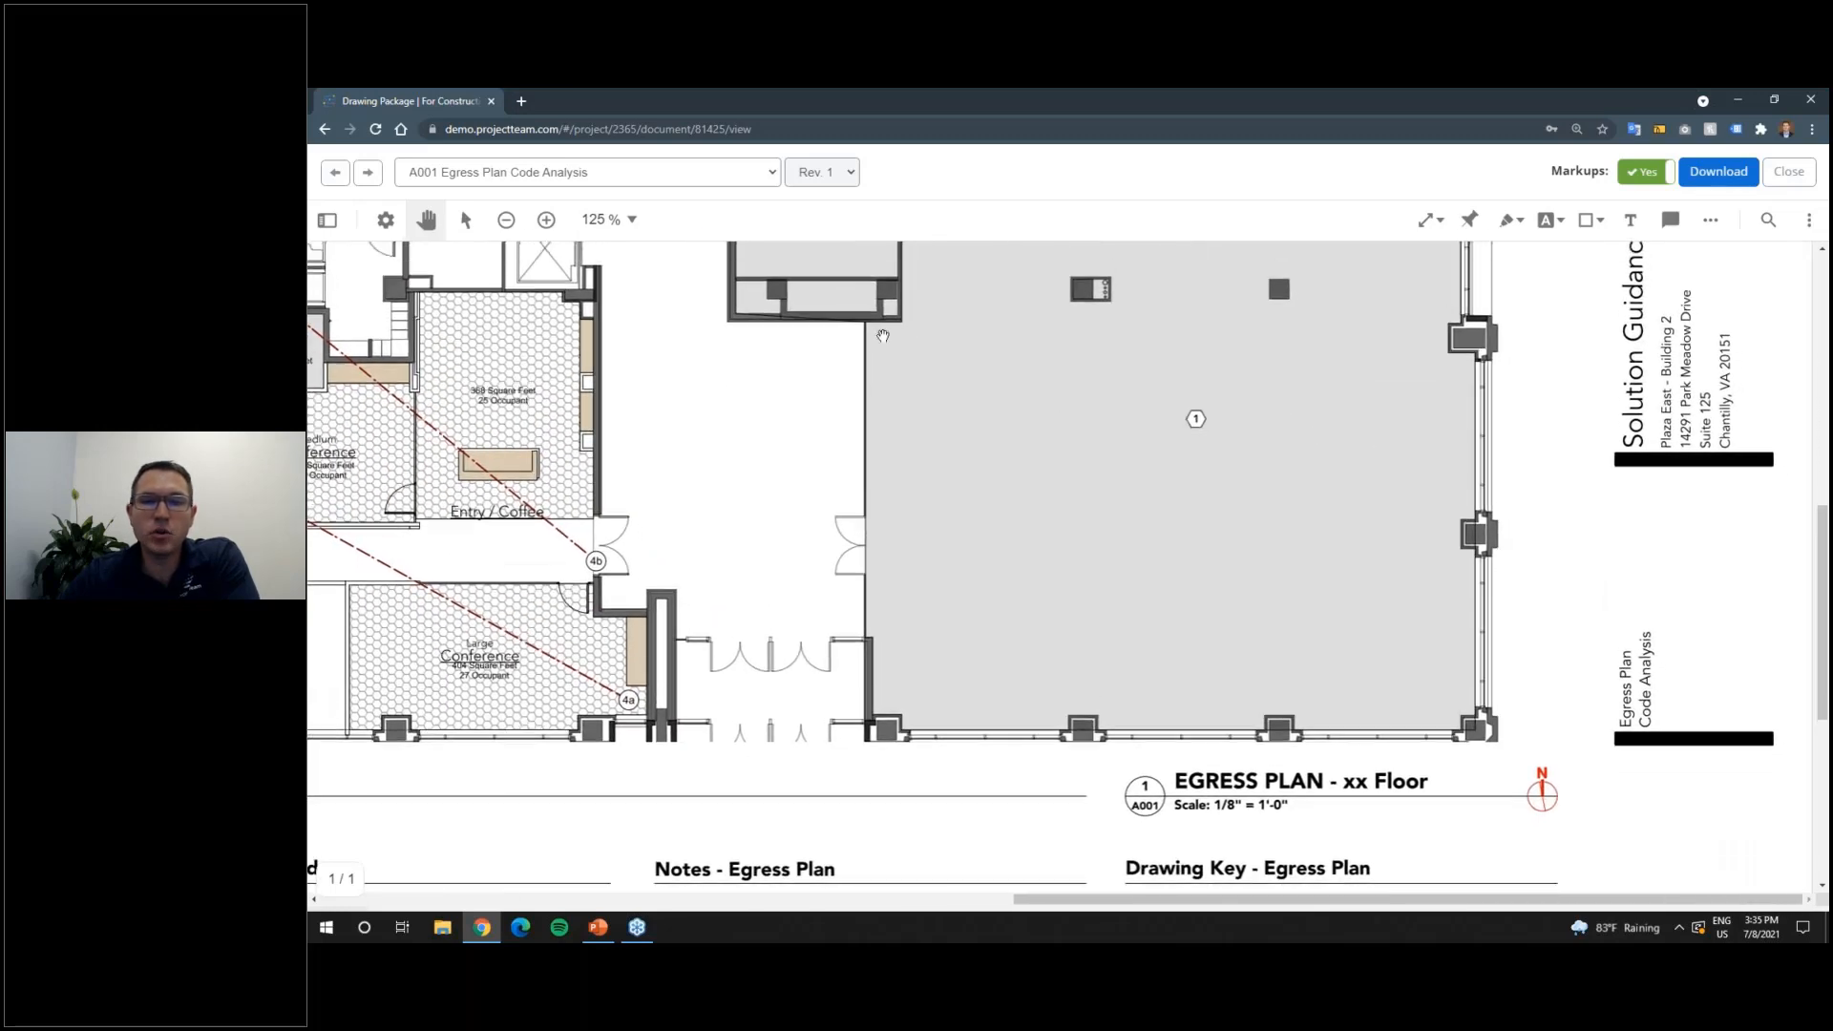
{"action": "left_click_drag", "start_coordinate": [883, 336], "coordinate": [905, 373]}
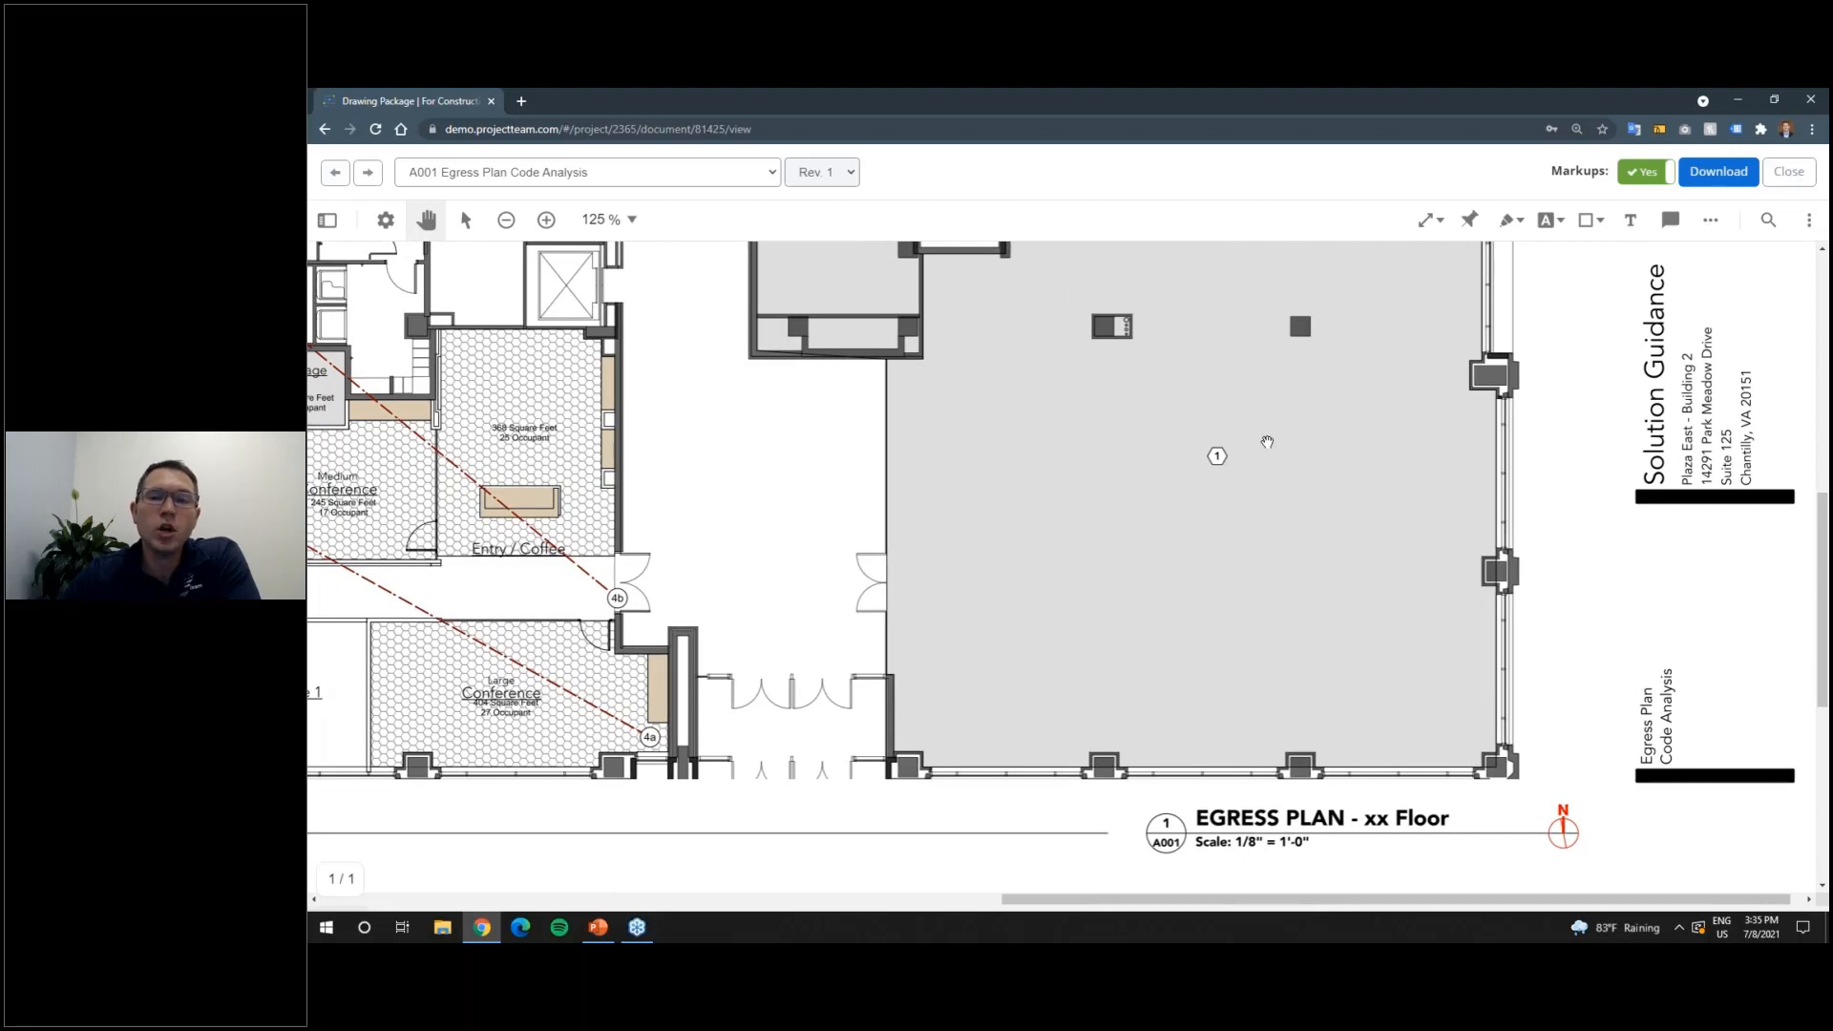
{"action": "scroll", "coordinate": [1267, 442], "scroll_direction": "down", "scroll_amount": 1}
Step: Check the distance measurement tool's scale settings against the scale note under the EGRESS PLAN title
{"action": "left_click", "coordinate": [1439, 222]}
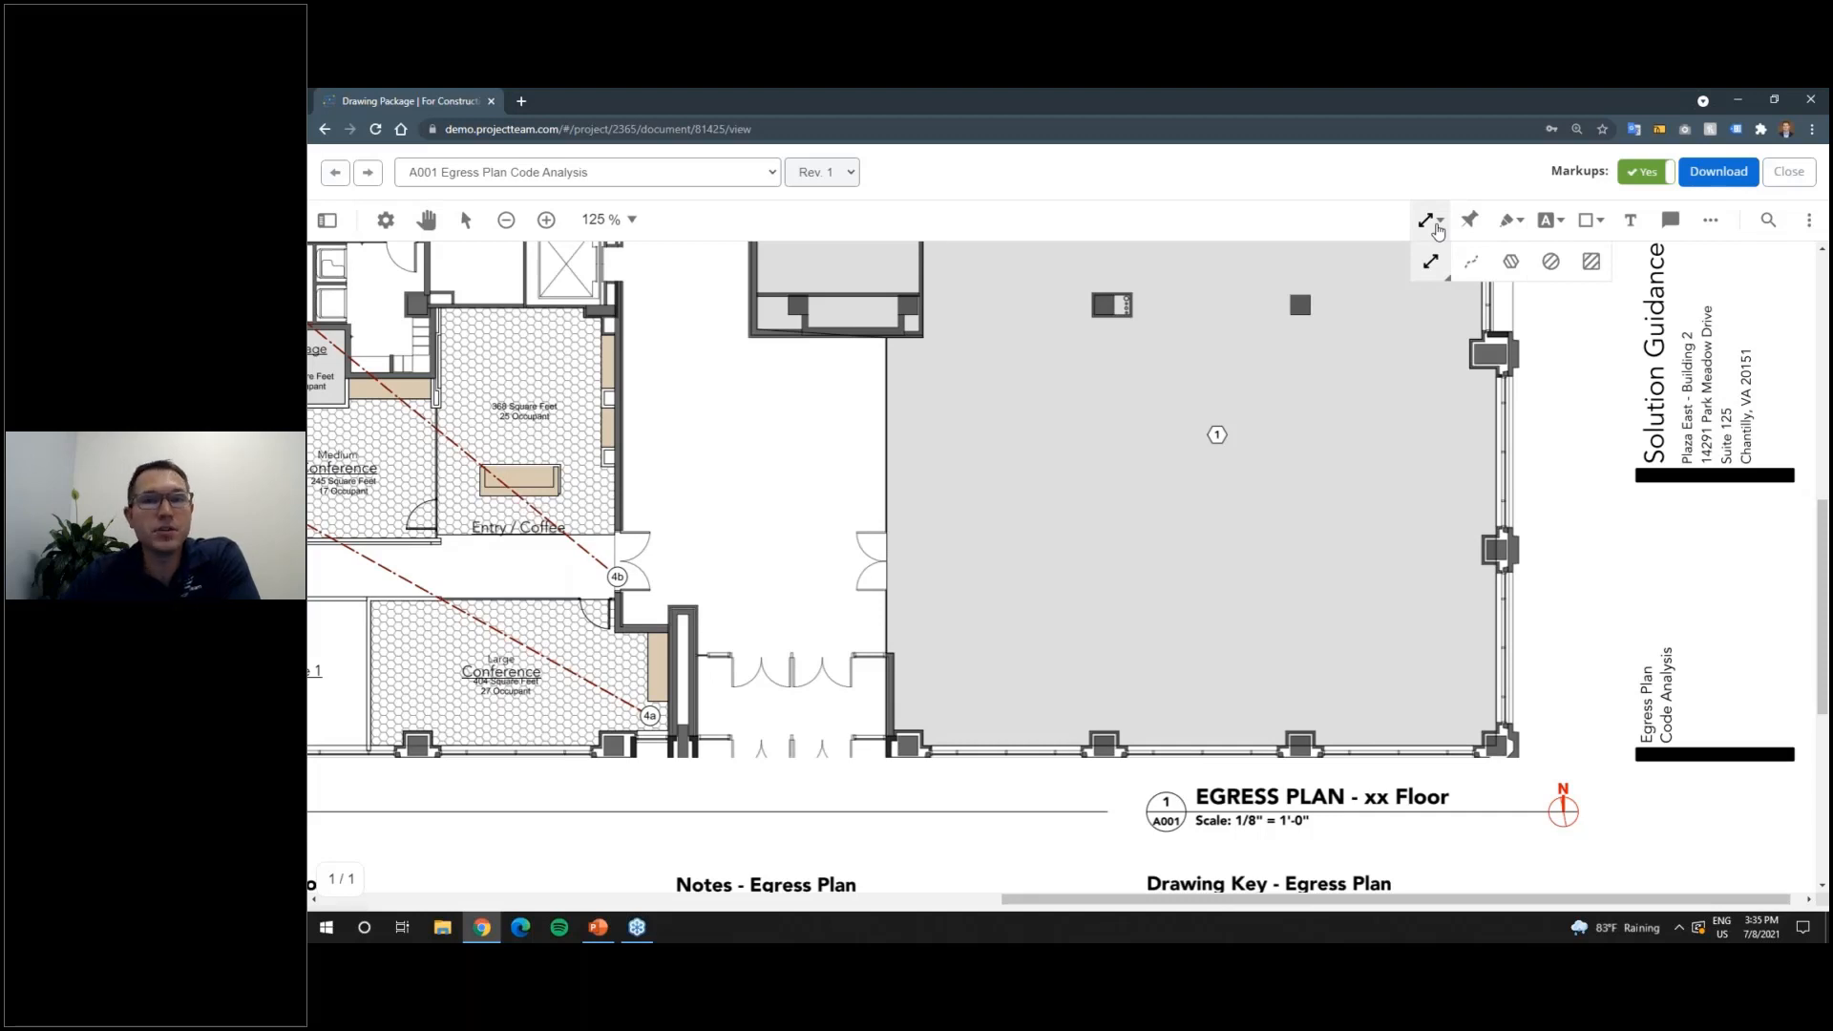
{"action": "left_click", "coordinate": [1437, 274]}
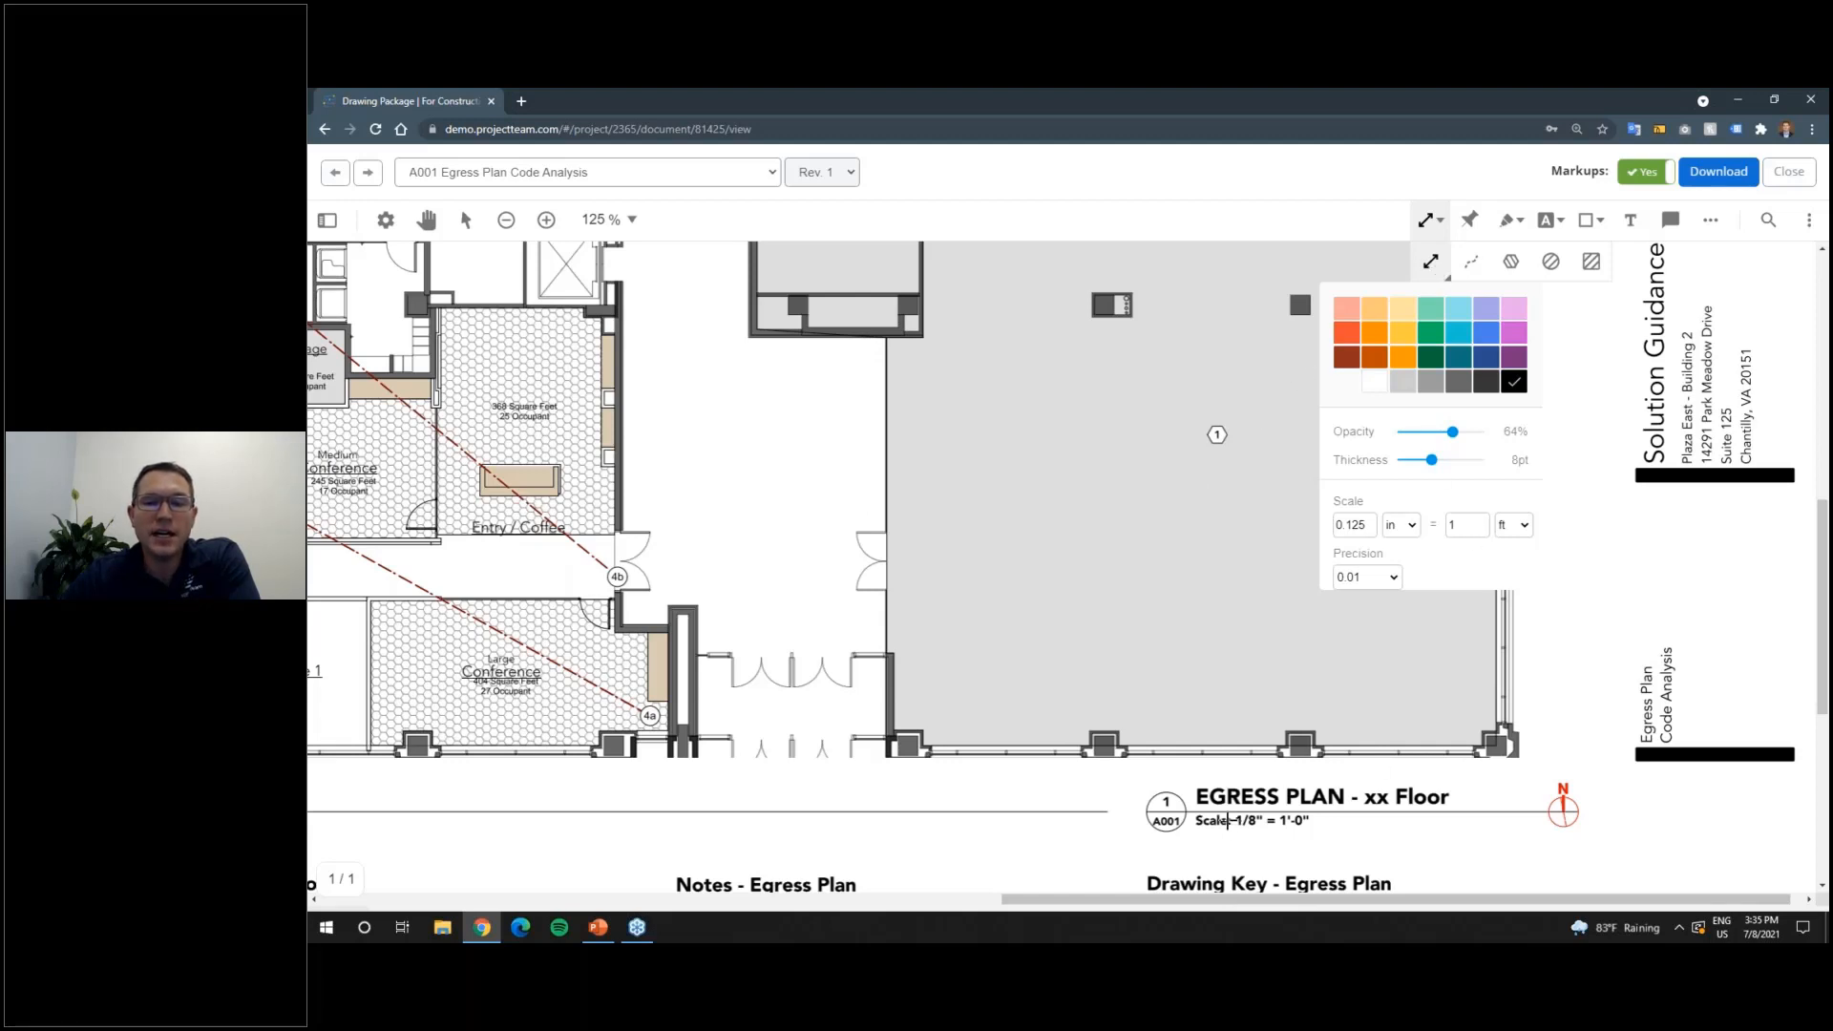
{"action": "left_click", "coordinate": [1438, 264]}
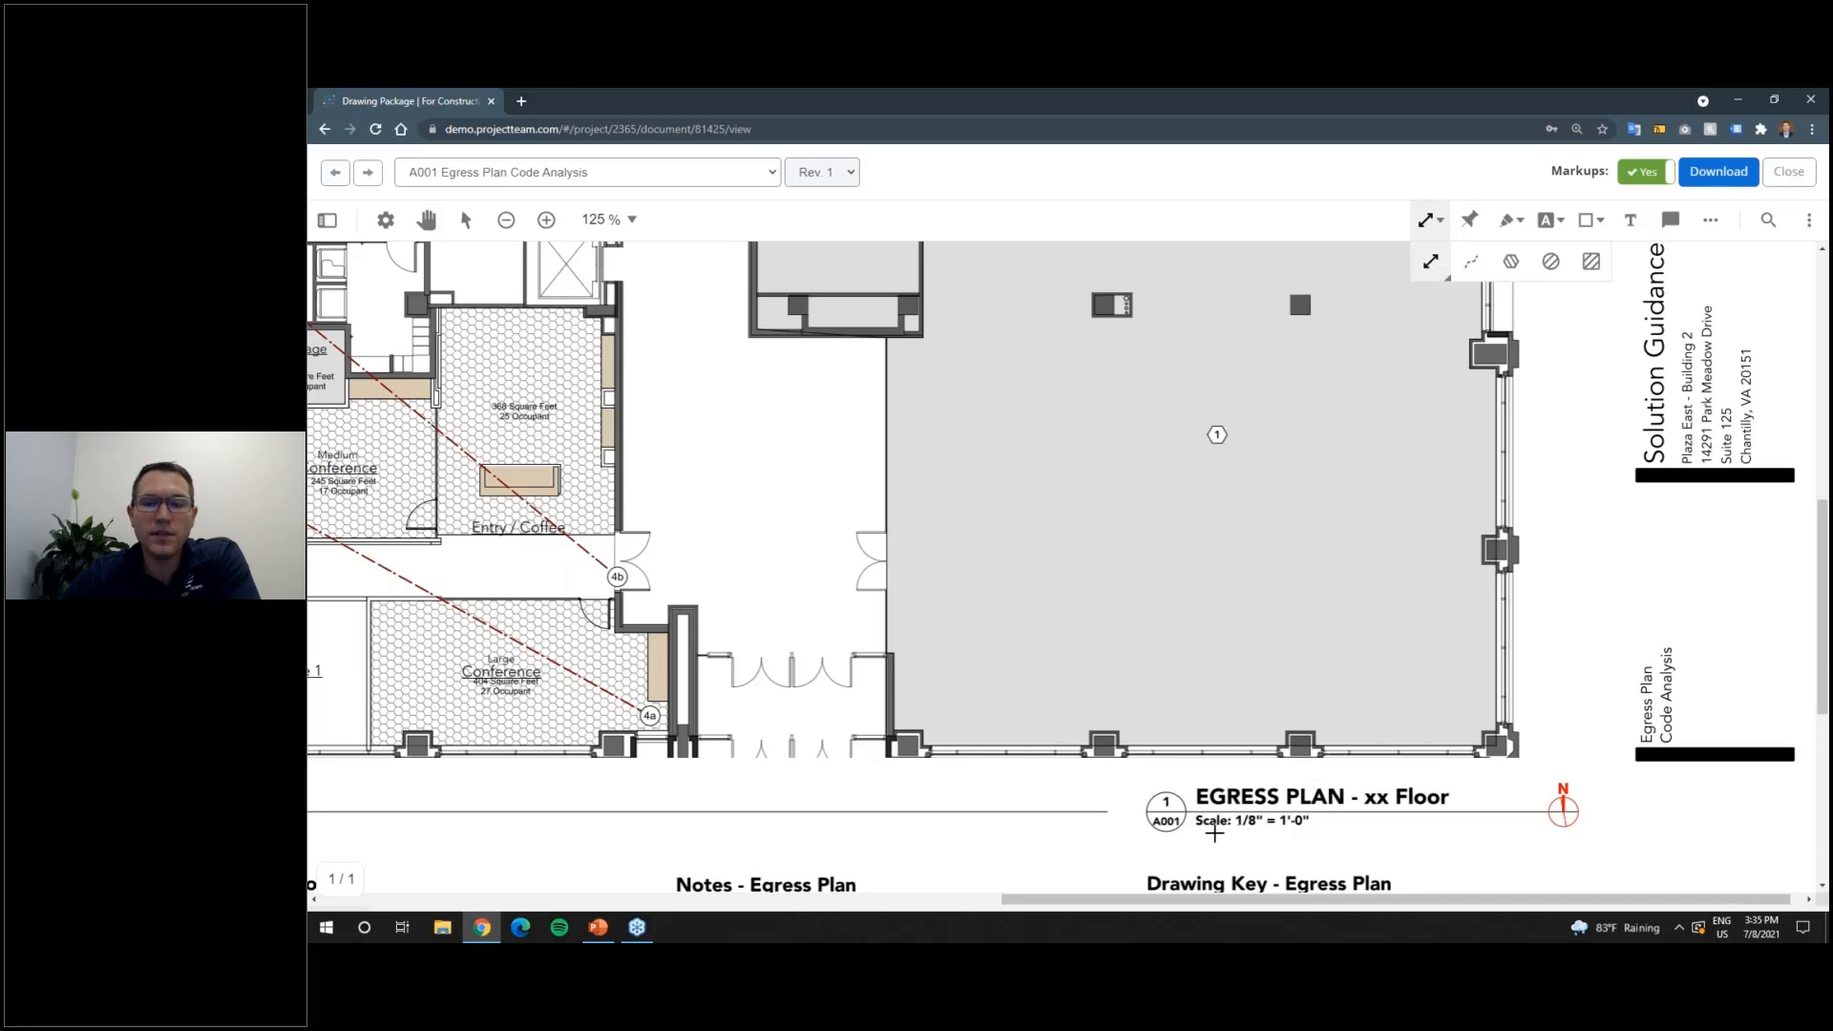
{"action": "left_click", "coordinate": [1169, 748]}
{"action": "scroll", "coordinate": [1246, 658], "scroll_direction": "down", "scroll_amount": 3}
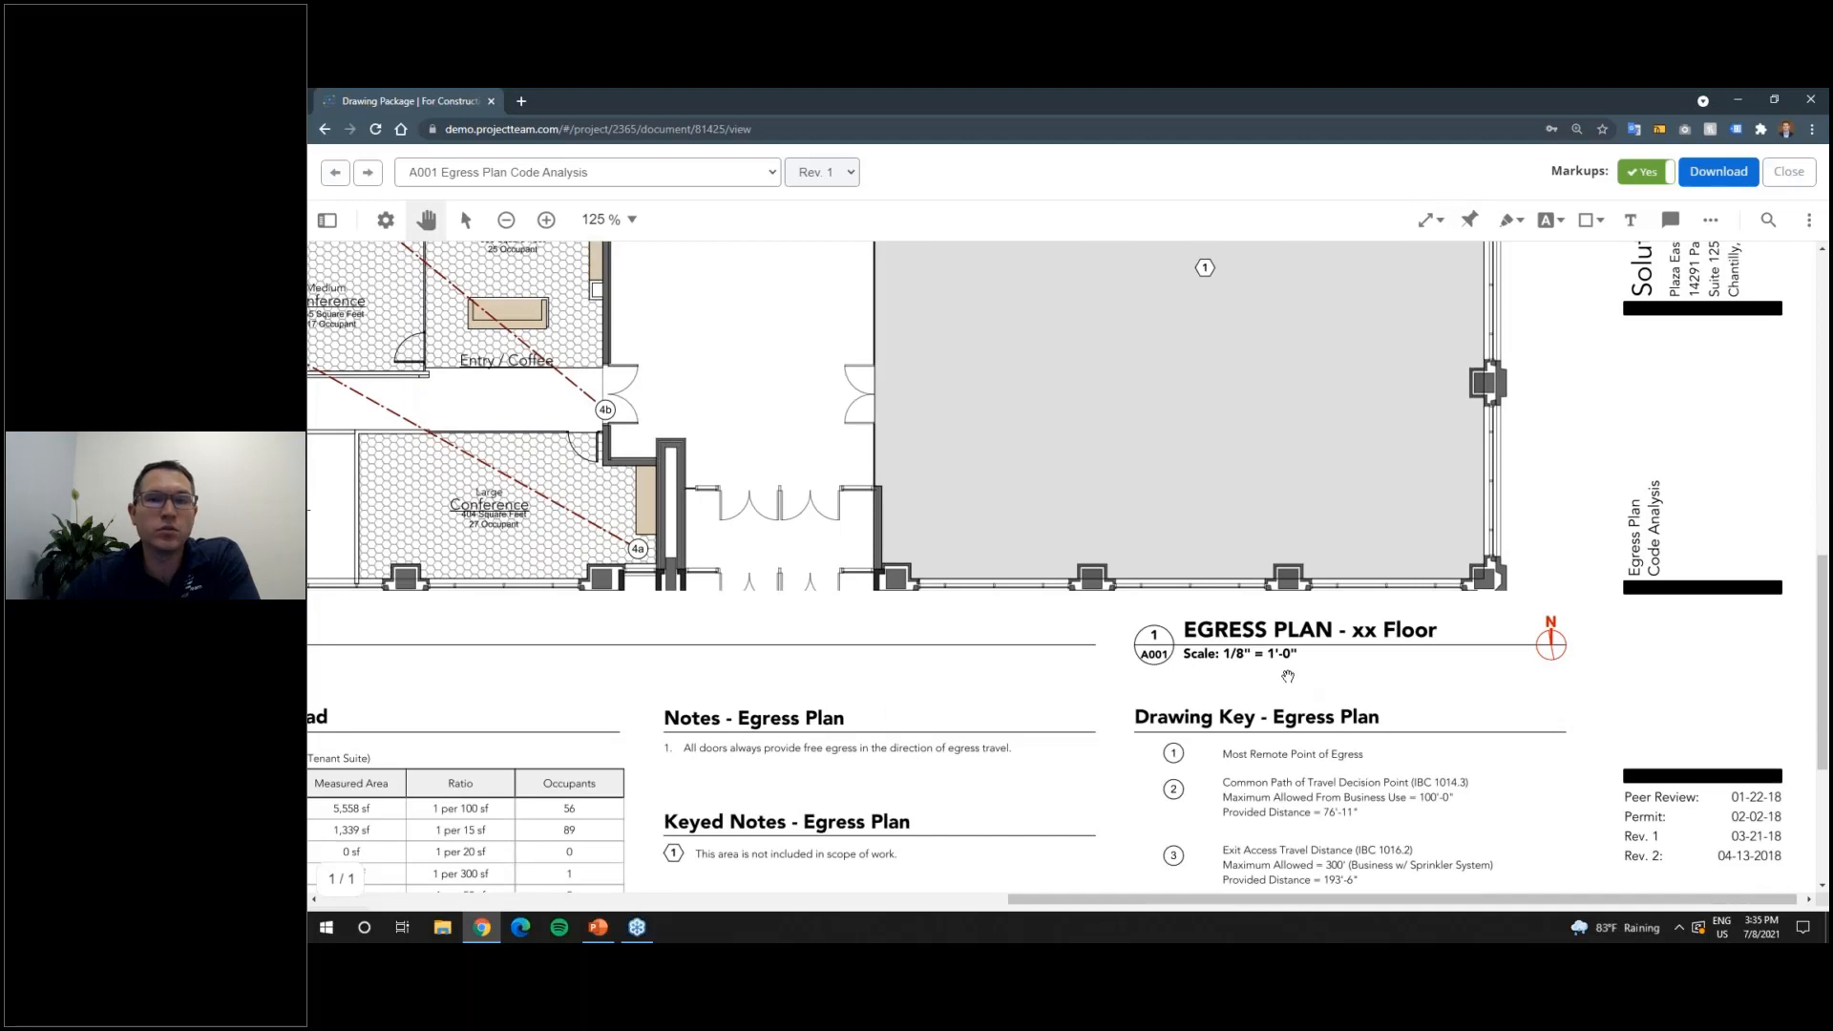
{"action": "scroll", "coordinate": [1288, 676], "scroll_direction": "up", "scroll_amount": 3}
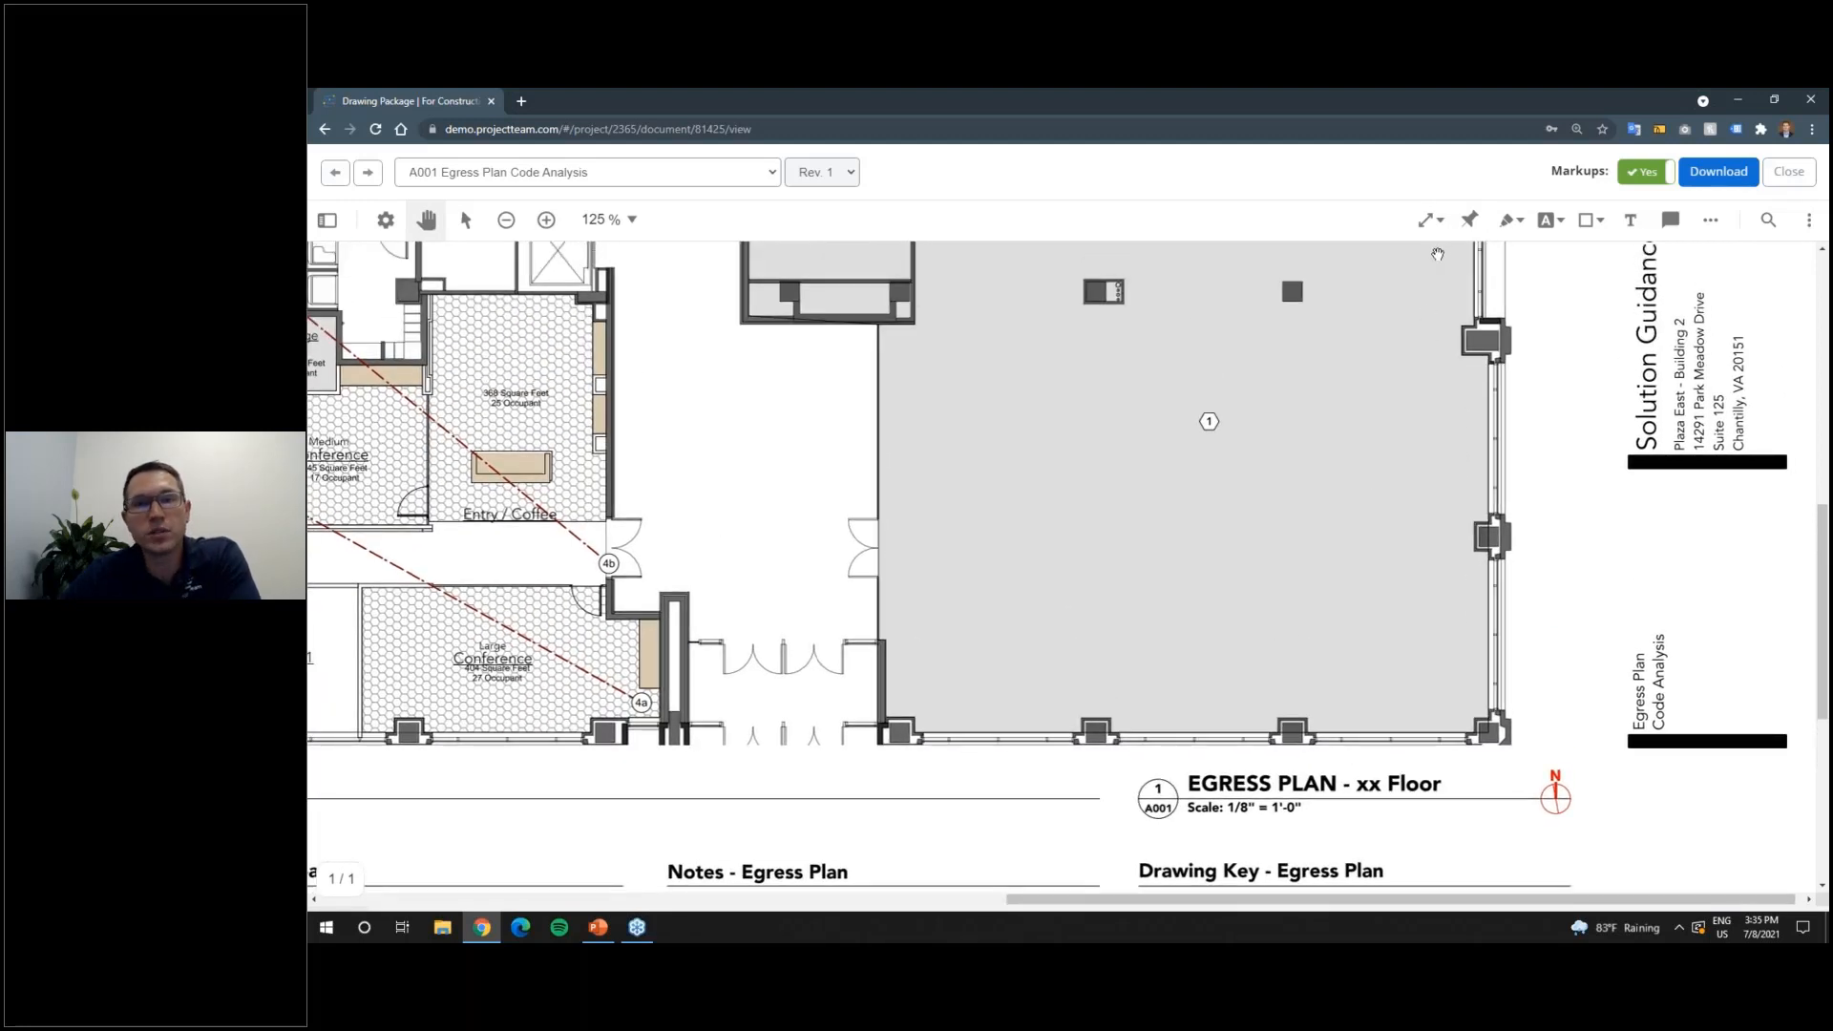
{"action": "left_click", "coordinate": [1430, 220]}
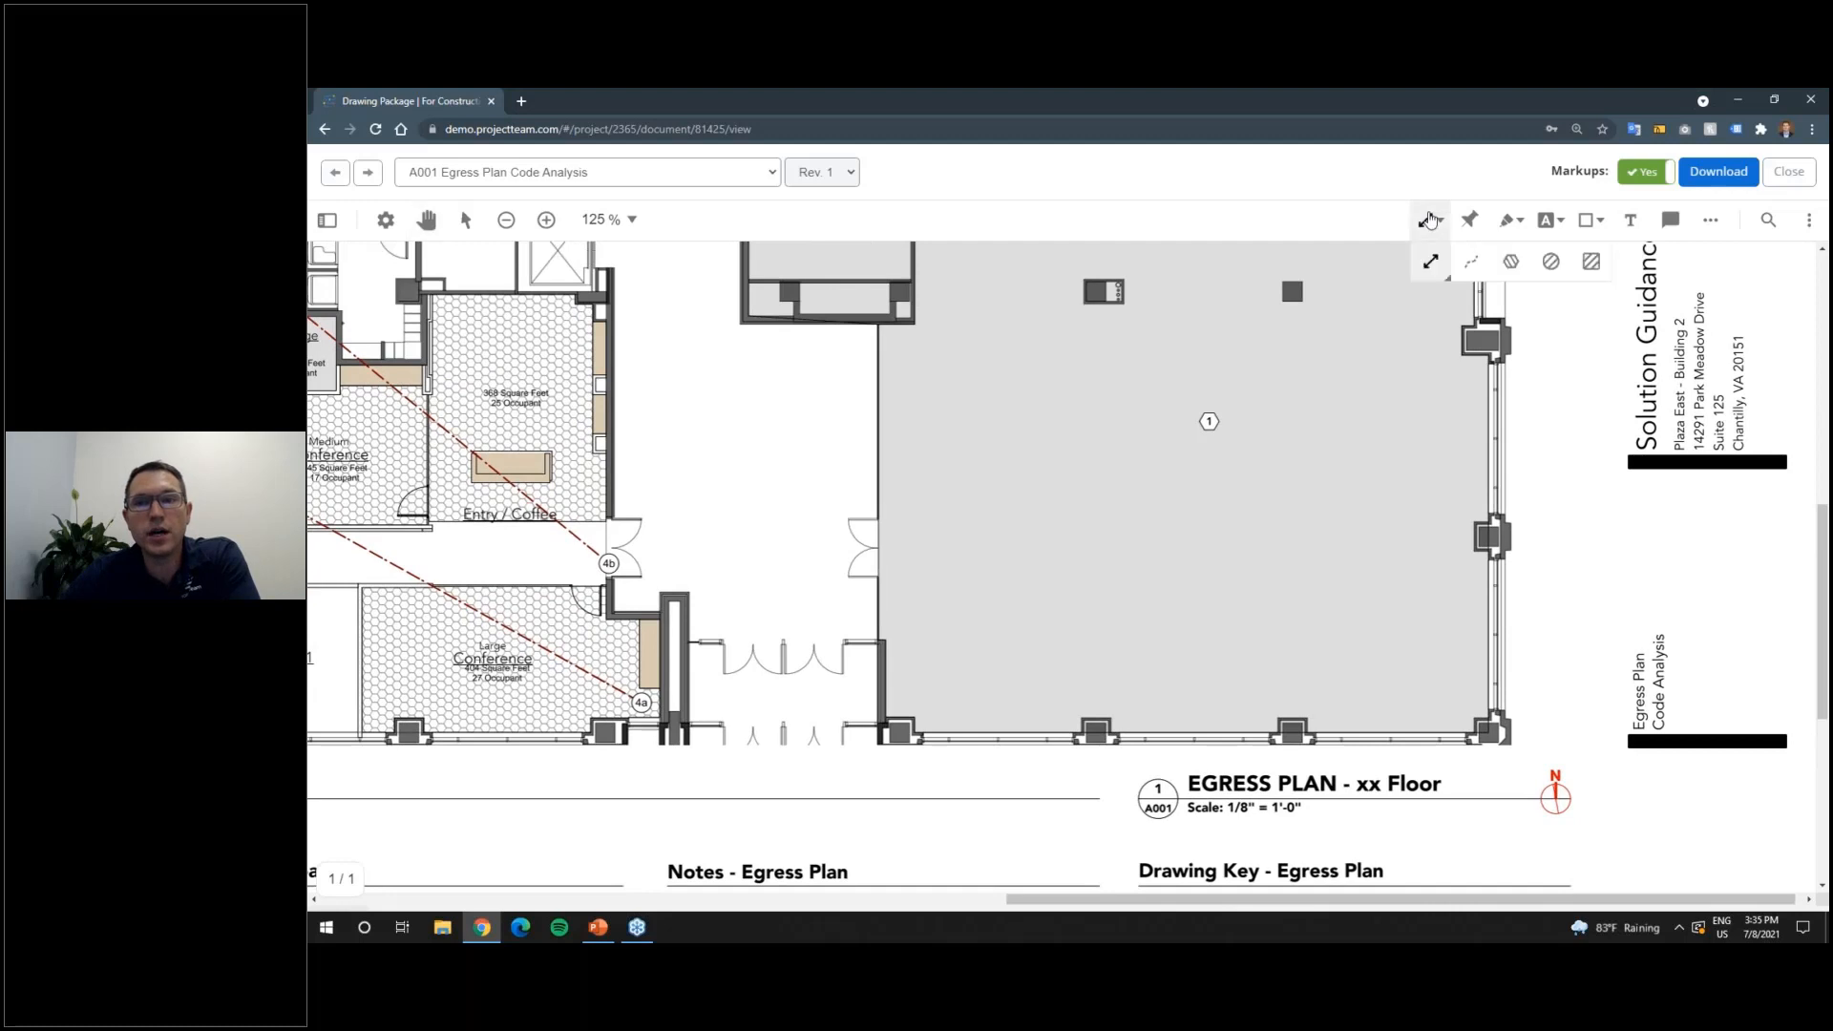
{"action": "left_click", "coordinate": [1439, 273]}
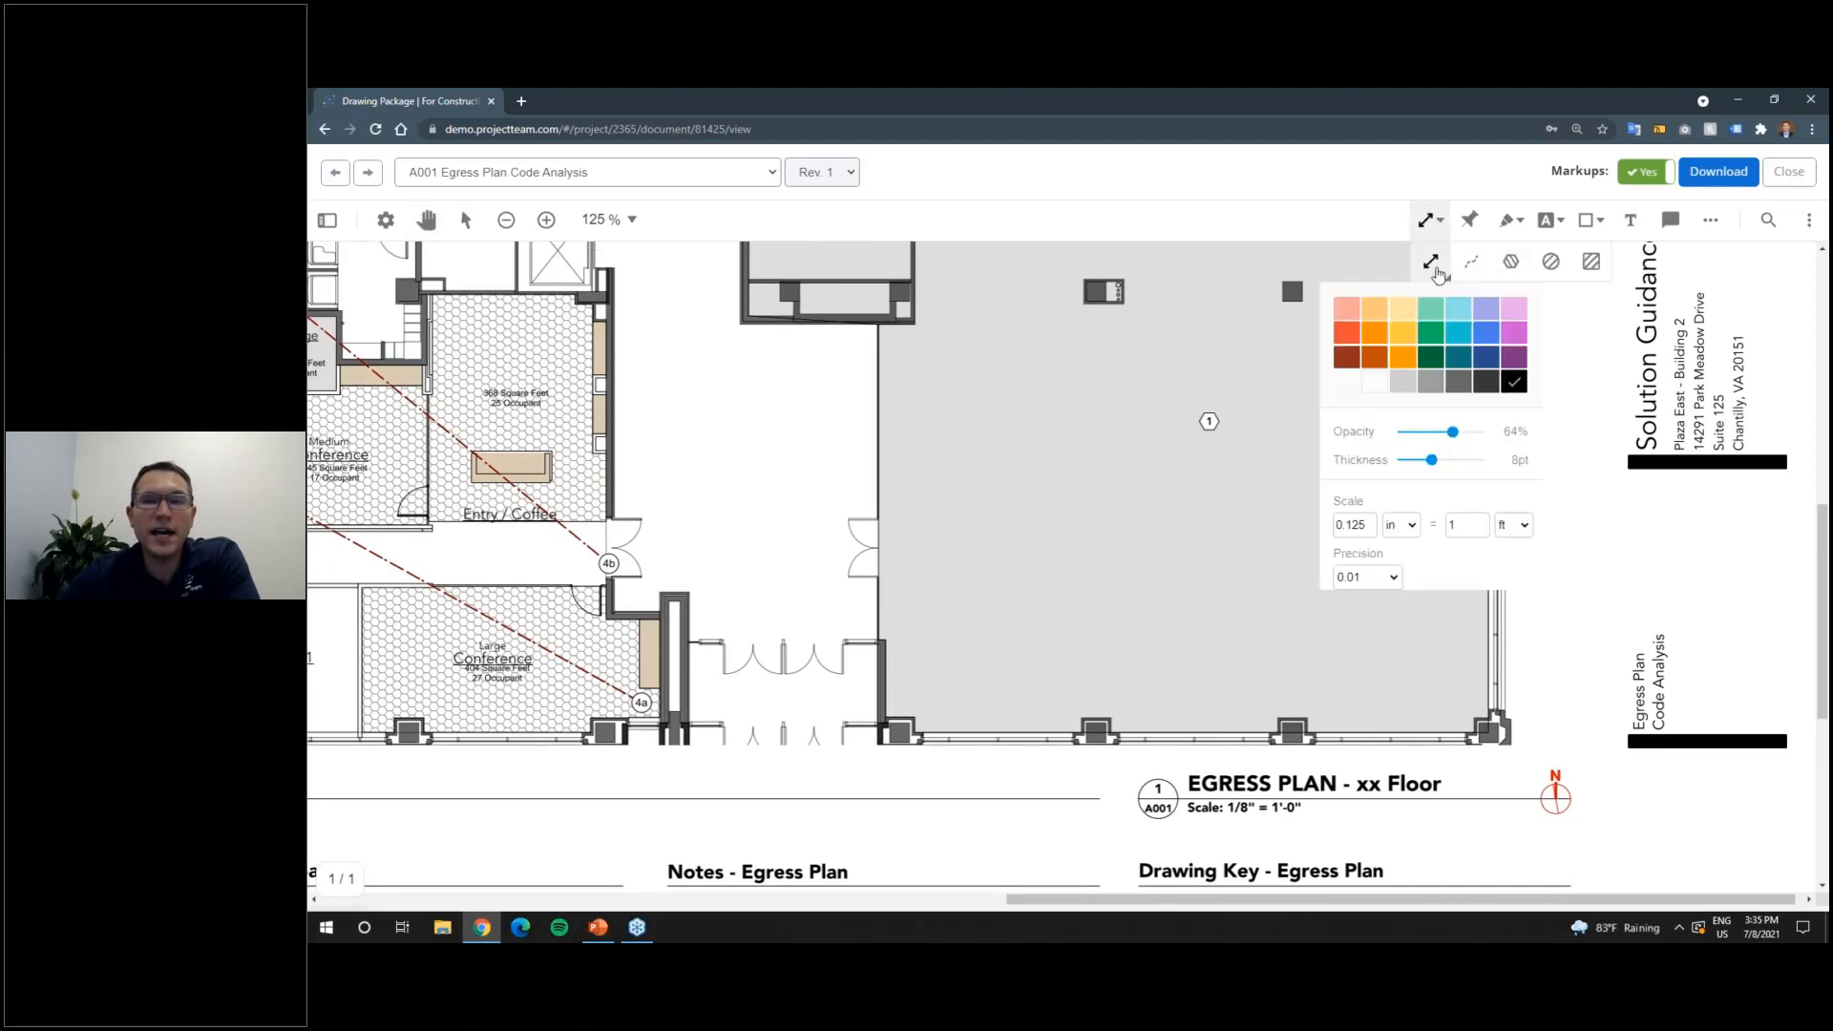
{"action": "left_click", "coordinate": [1438, 274]}
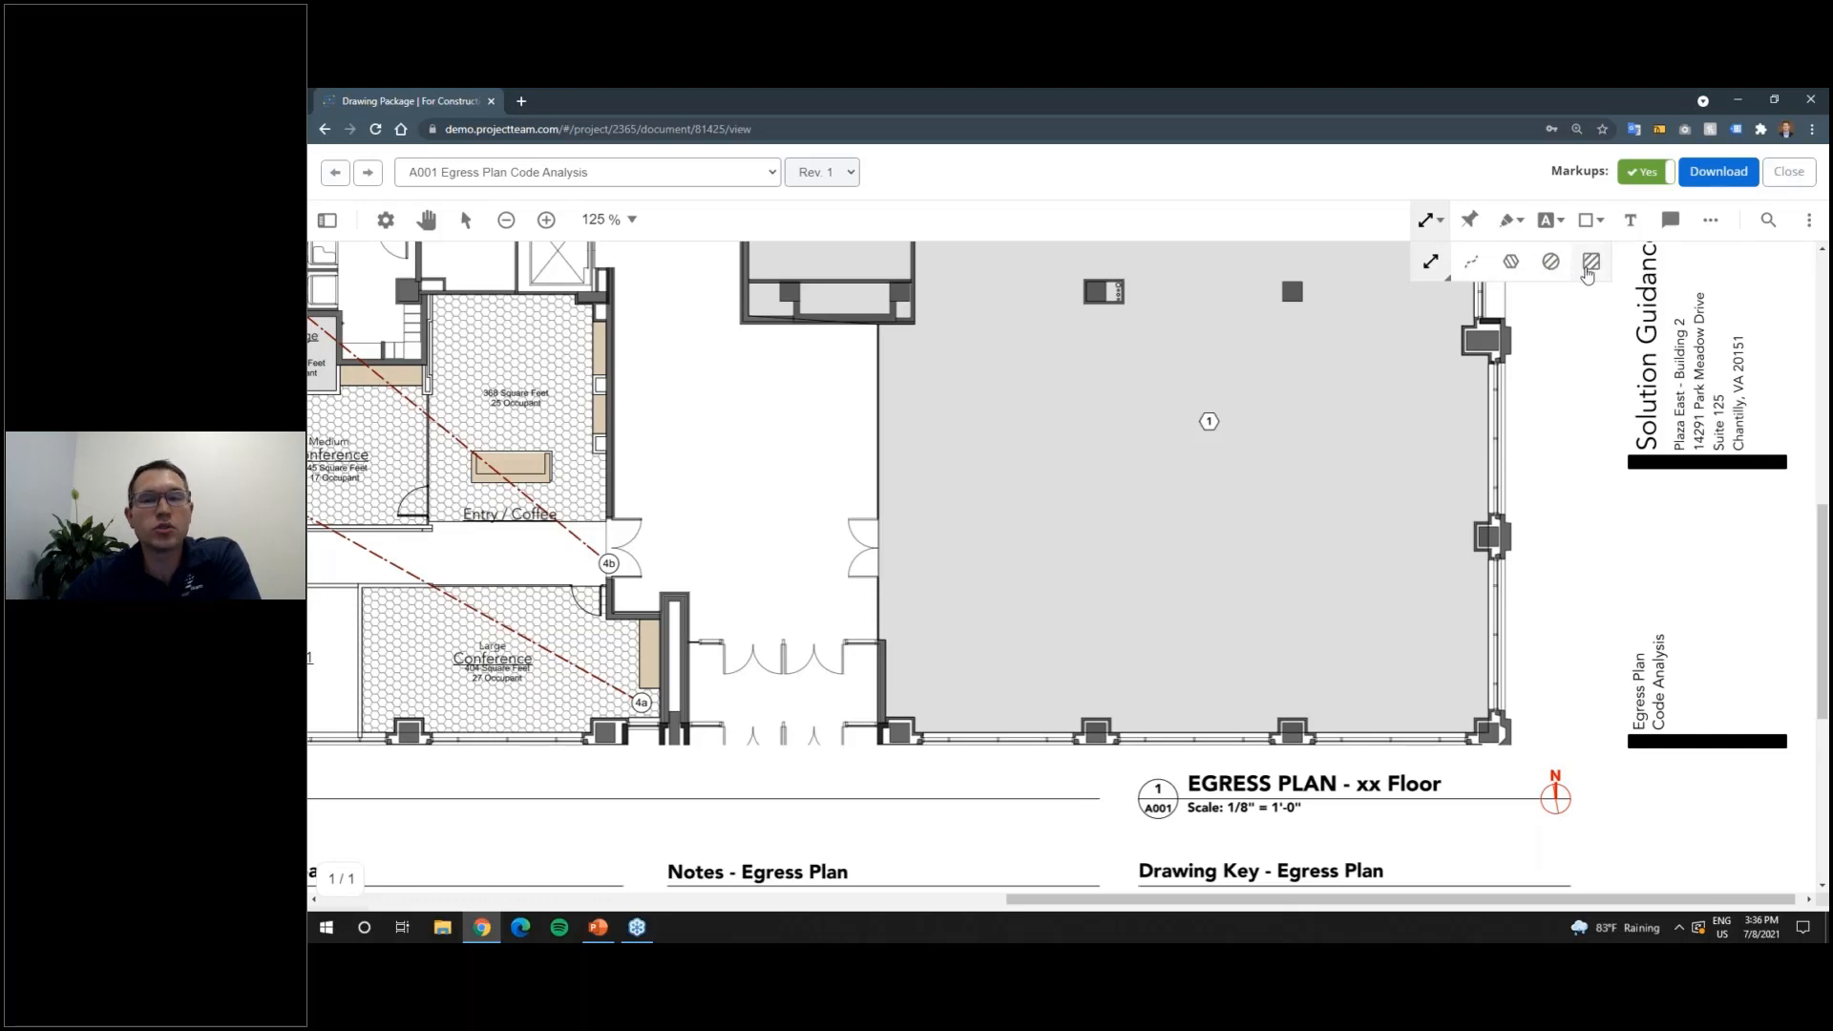
Step: Set up the area measurement tool with no fill, a magenta border and 71% opacity
{"action": "left_click", "coordinate": [1514, 266]}
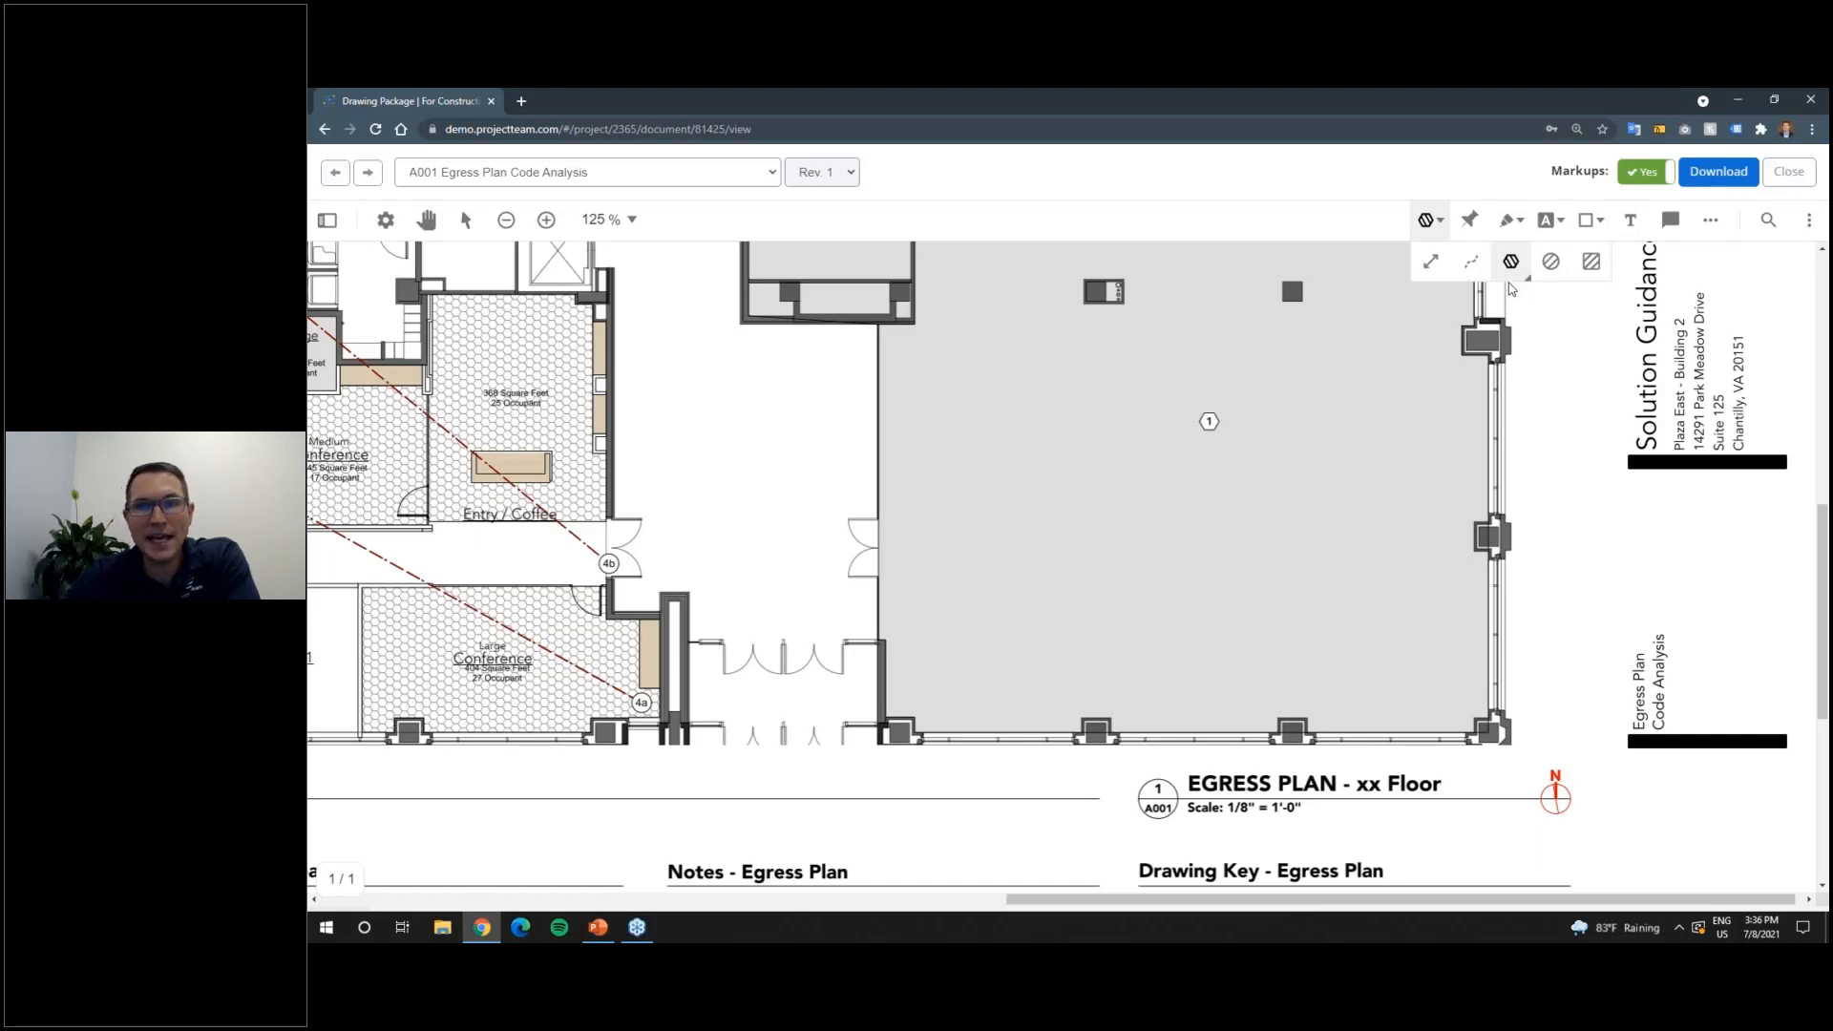
{"action": "left_click", "coordinate": [1514, 278]}
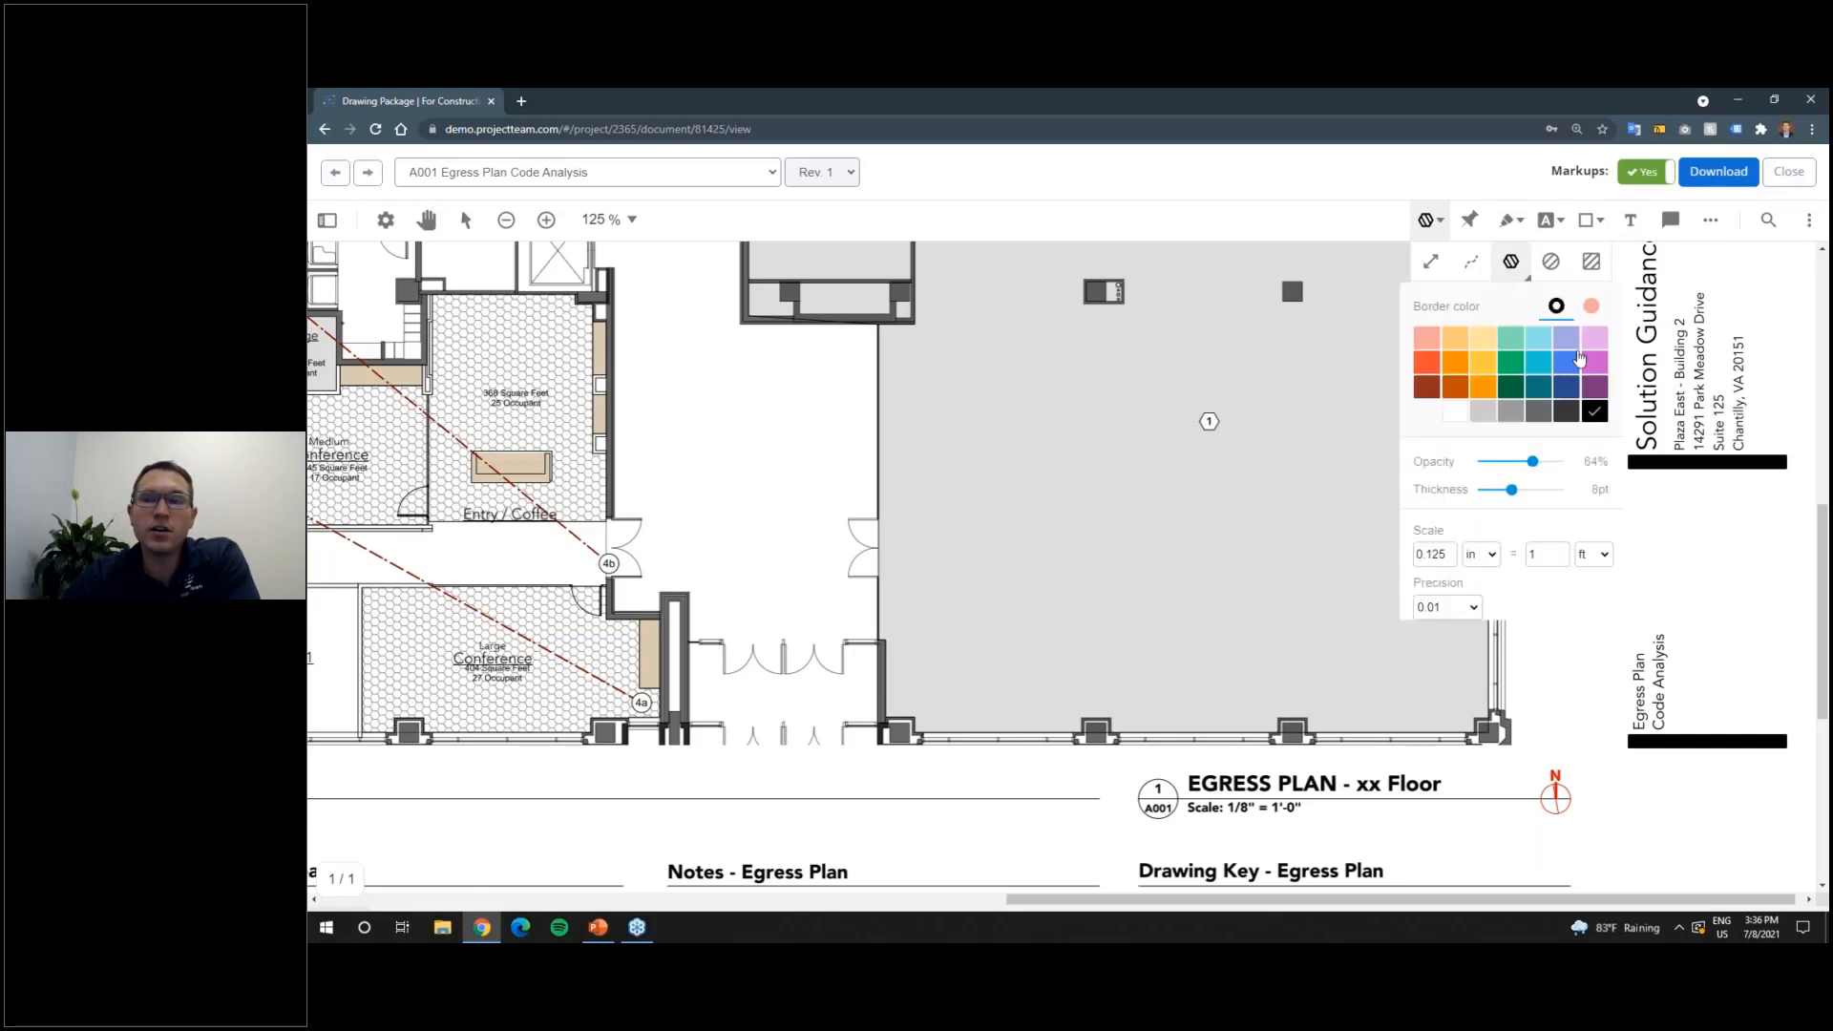
{"action": "left_click", "coordinate": [1591, 308]}
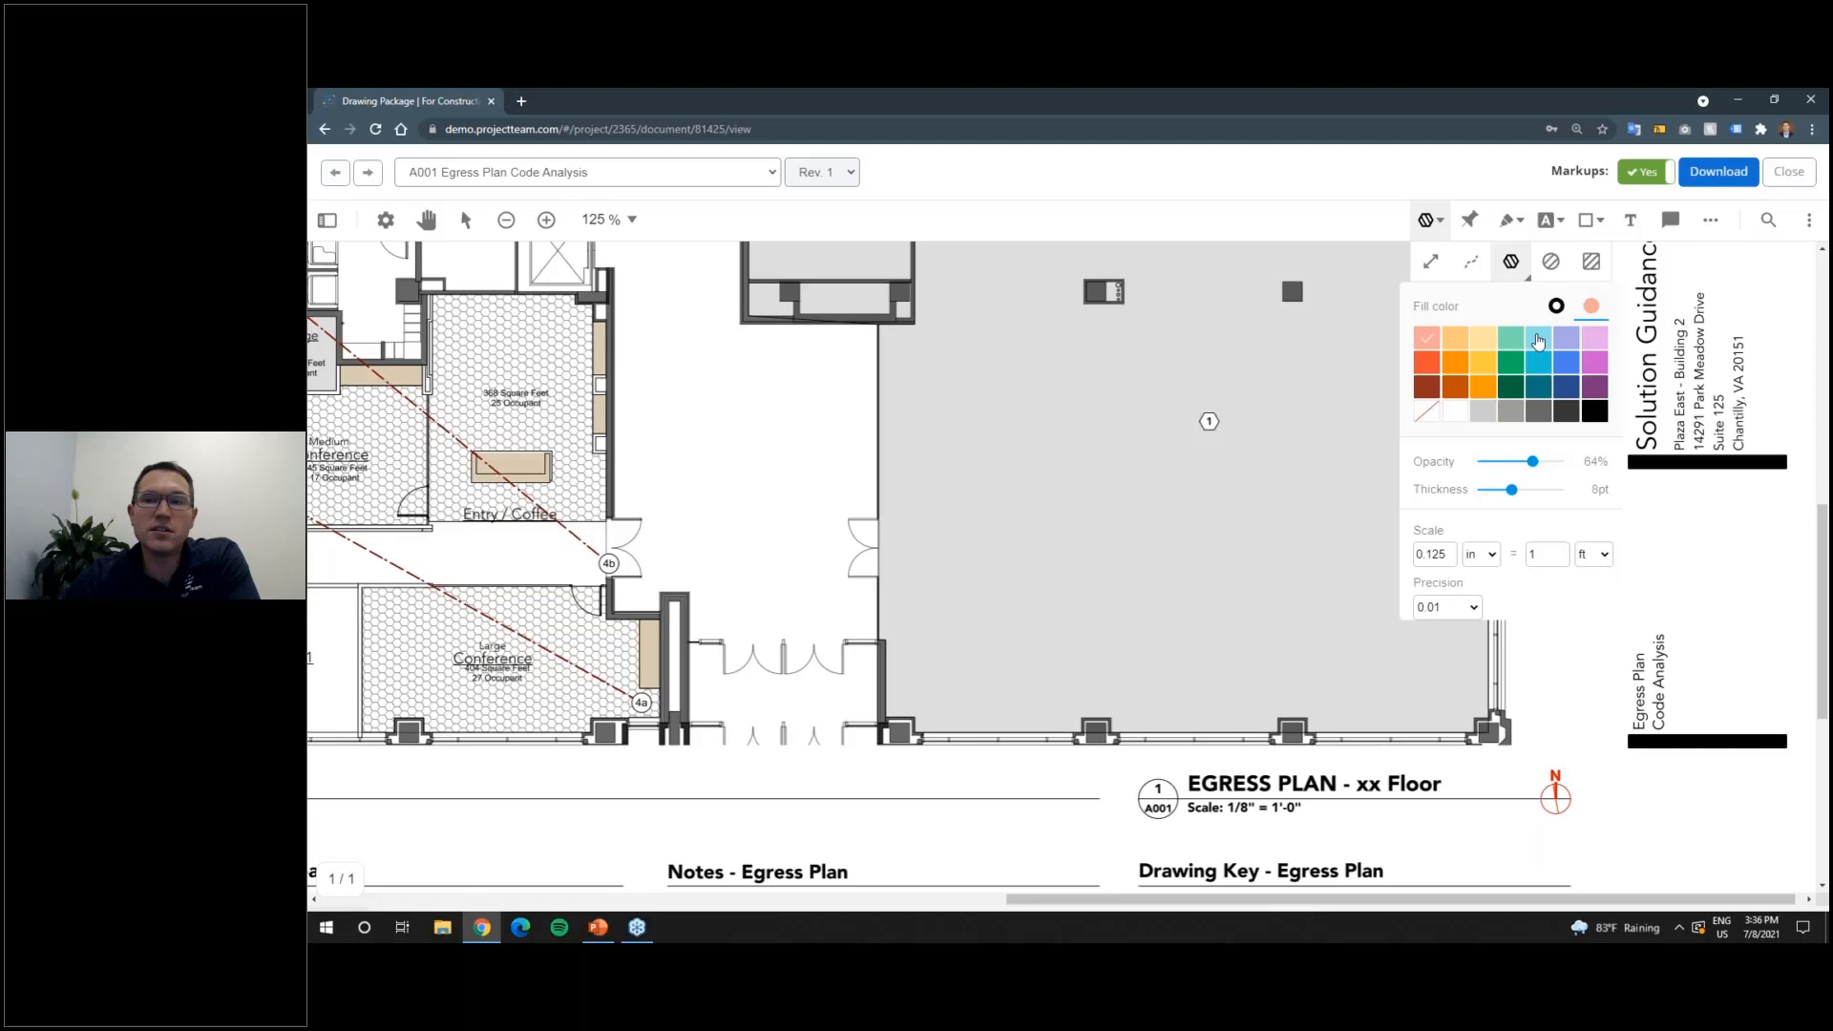
{"action": "left_click", "coordinate": [1427, 413]}
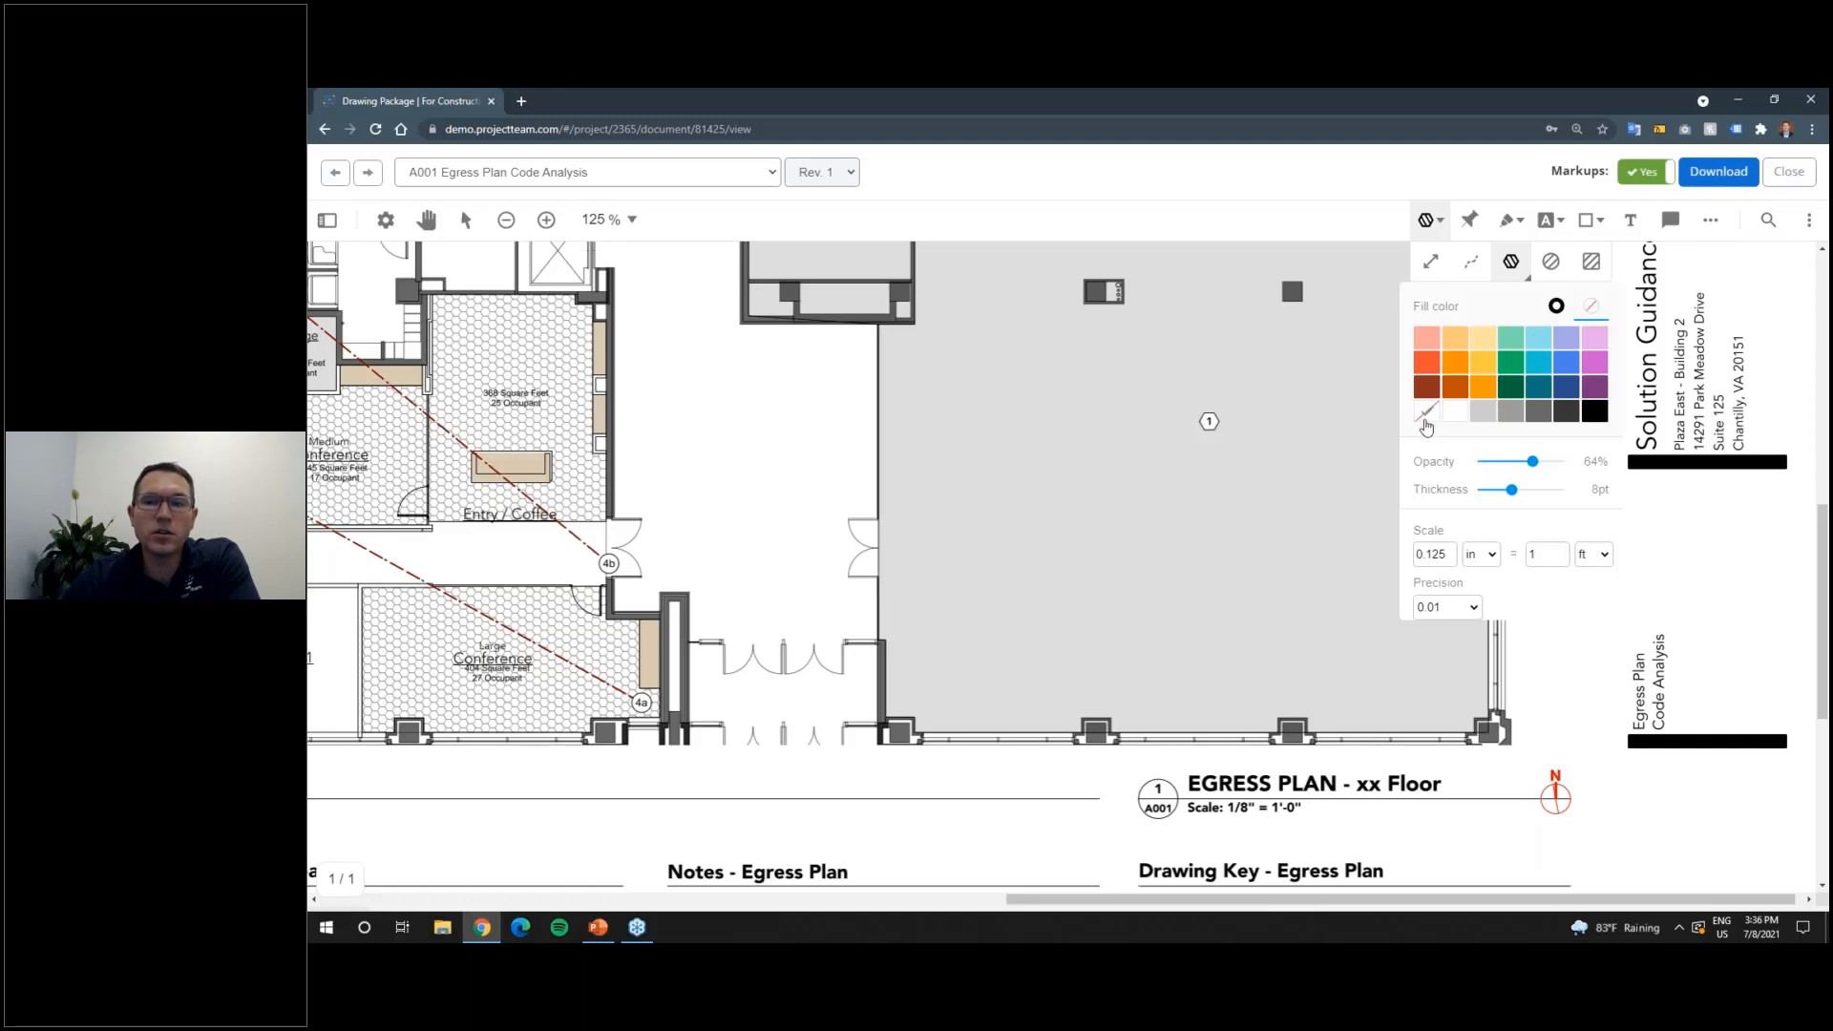
{"action": "left_click", "coordinate": [1556, 308]}
{"action": "left_click", "coordinate": [1427, 362]}
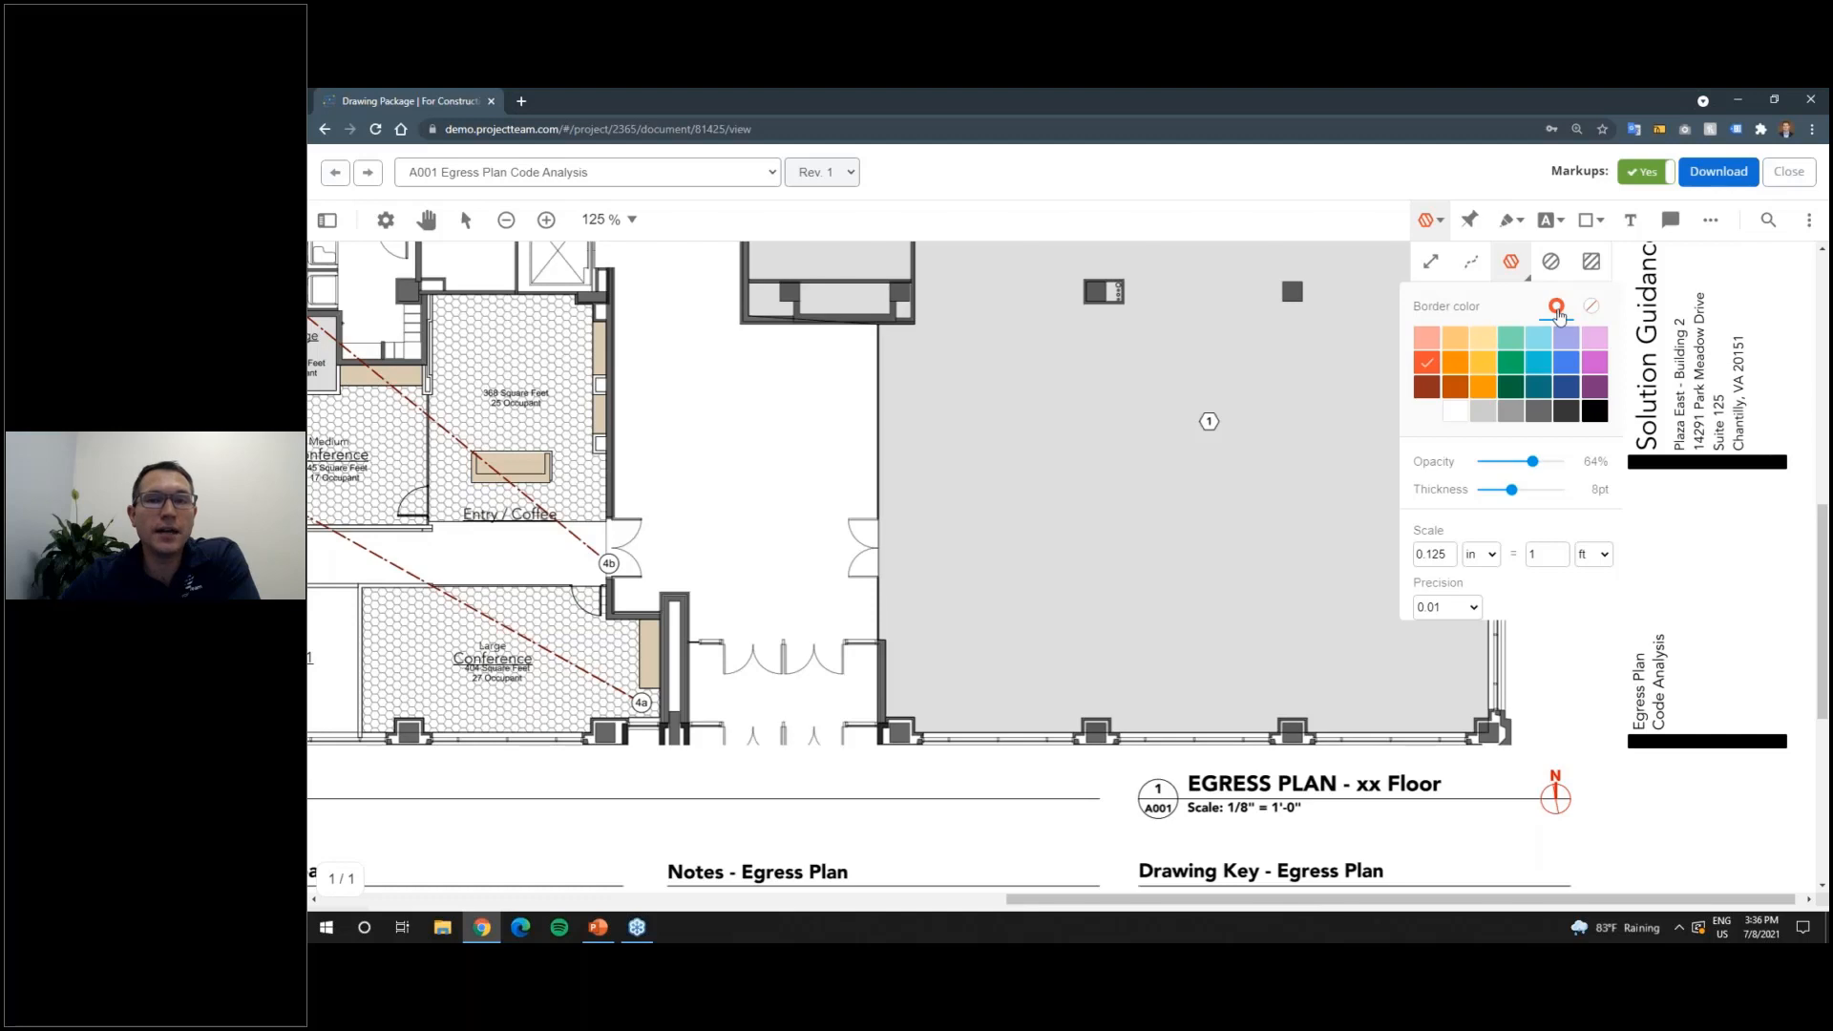
{"action": "left_click", "coordinate": [1594, 364]}
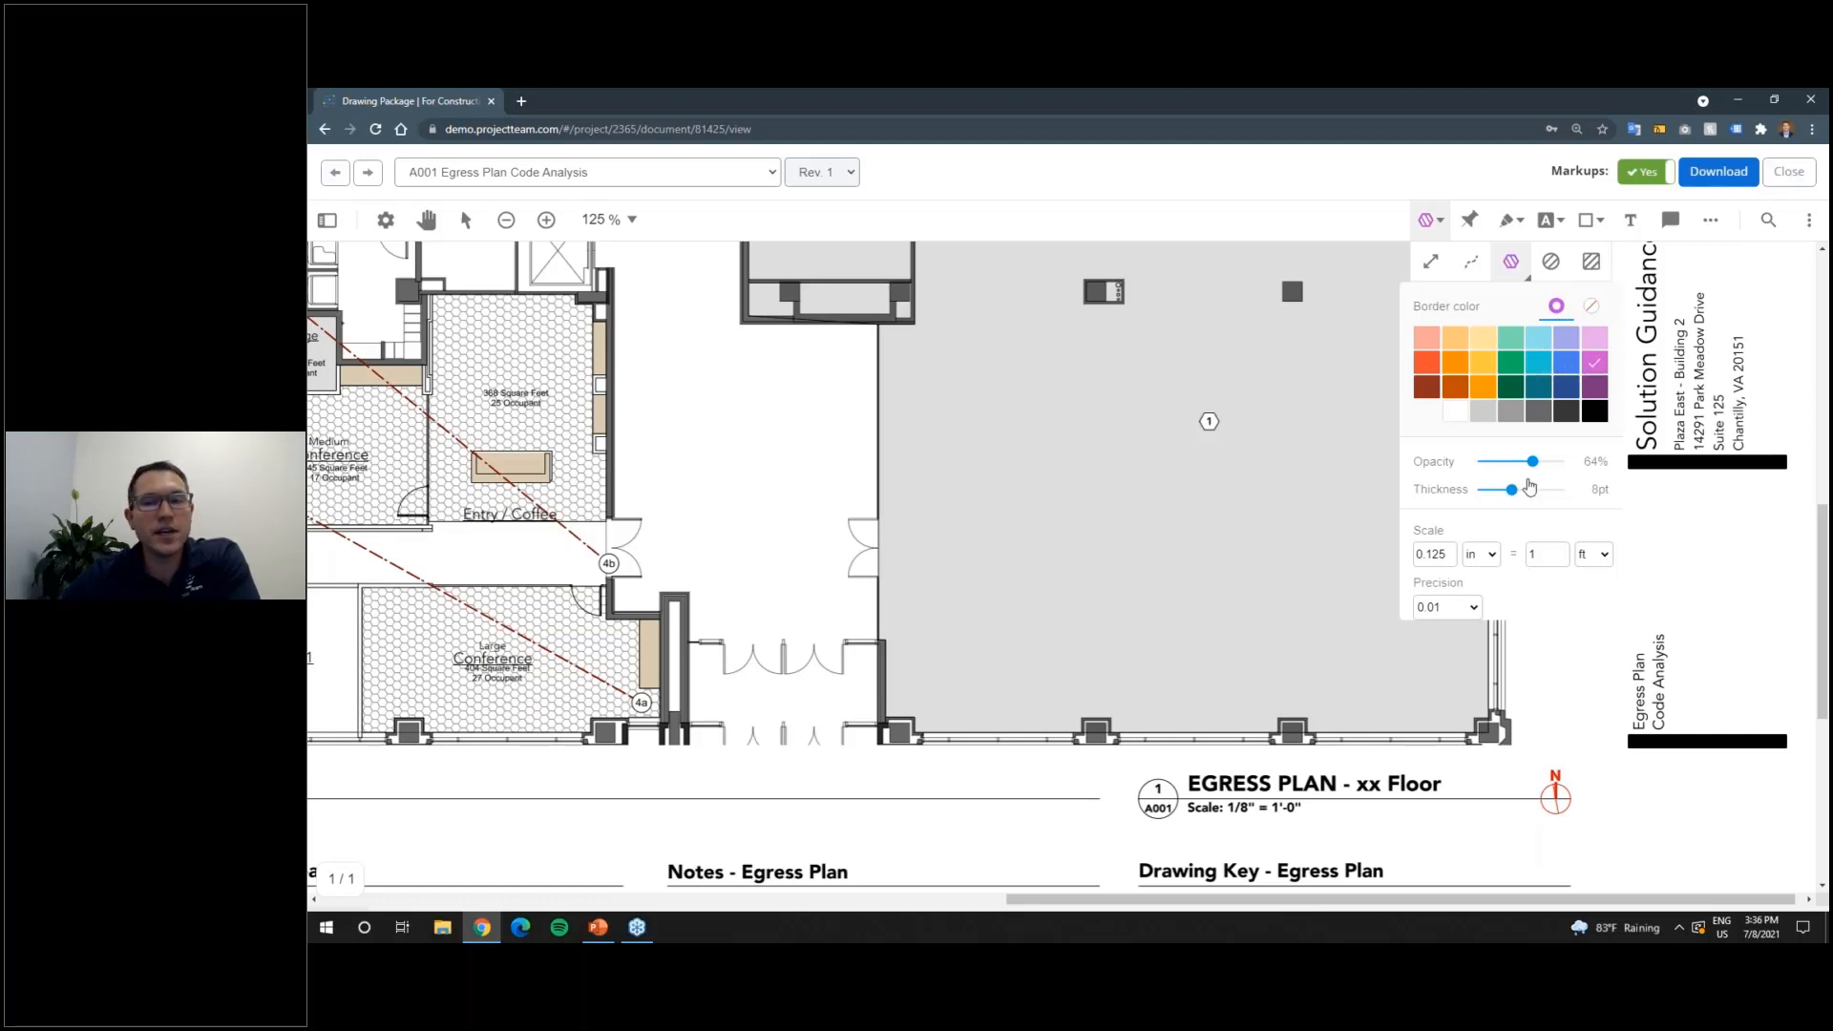
{"action": "left_click_drag", "start_coordinate": [1533, 464], "coordinate": [1540, 464]}
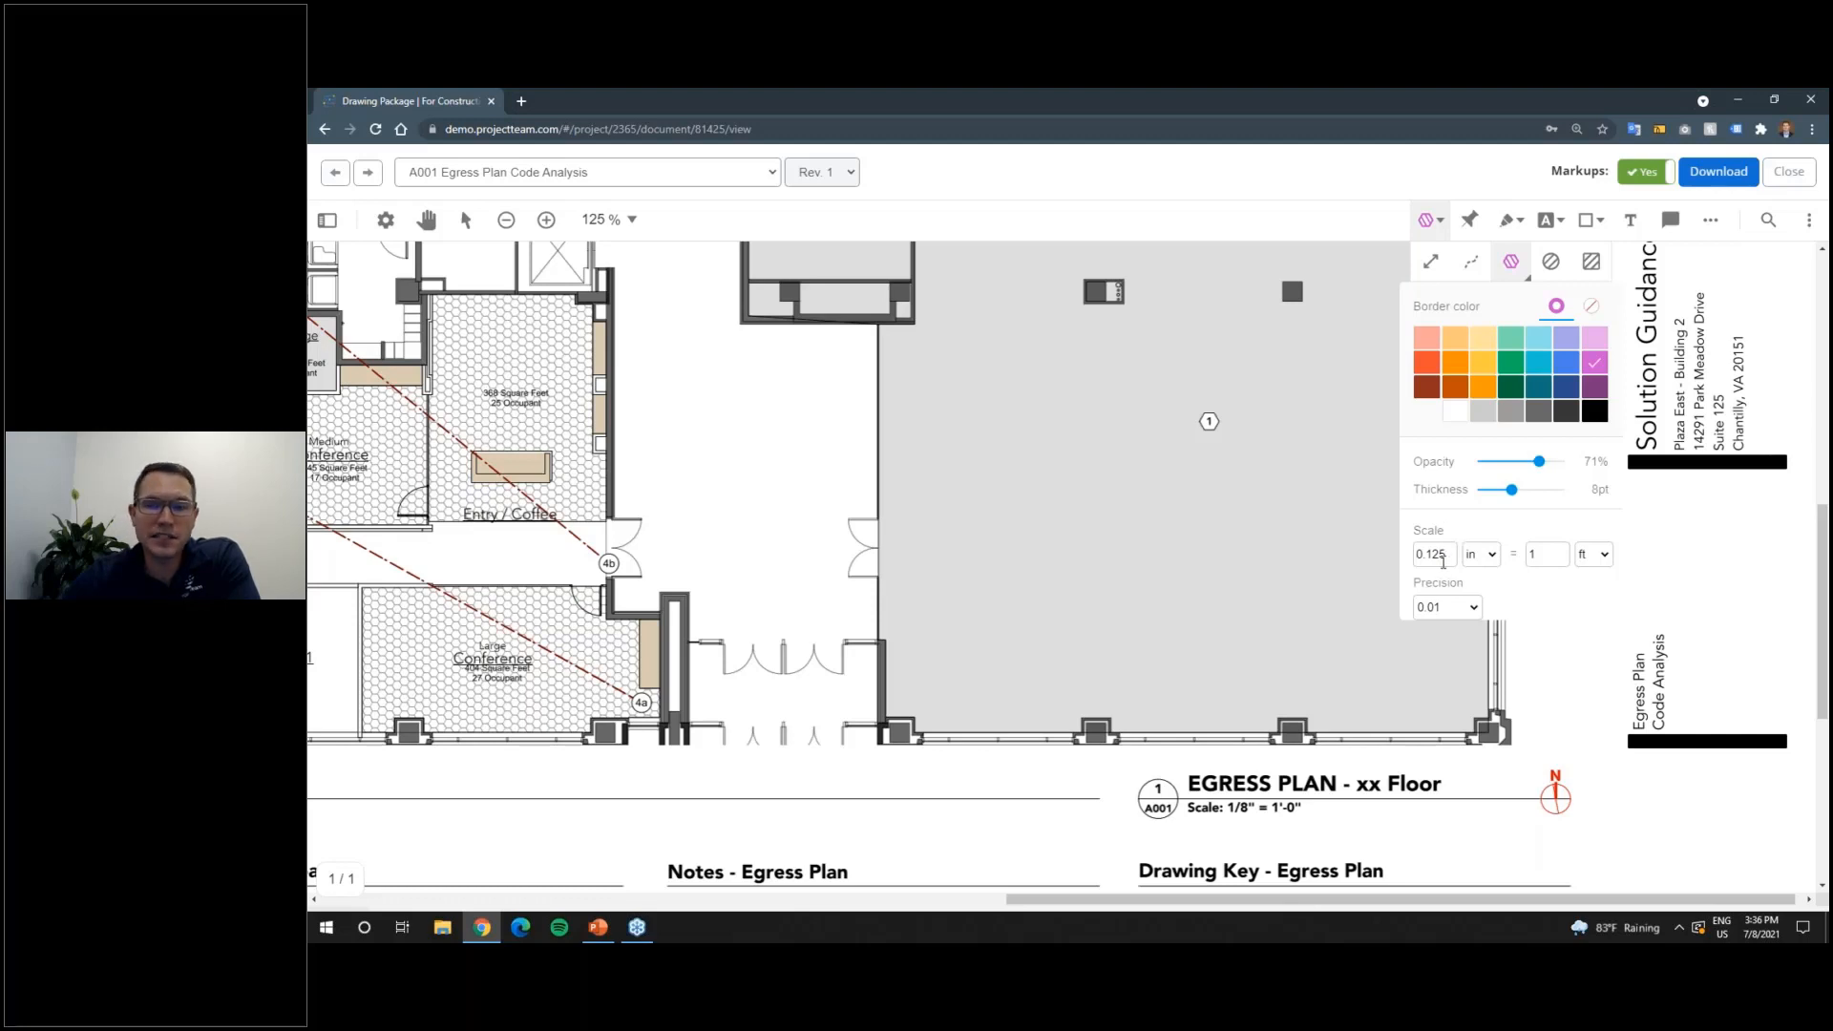
Step: Review the area measurement's scale value and the unit choices for both sides of the scale
{"action": "left_click", "coordinate": [1448, 559]}
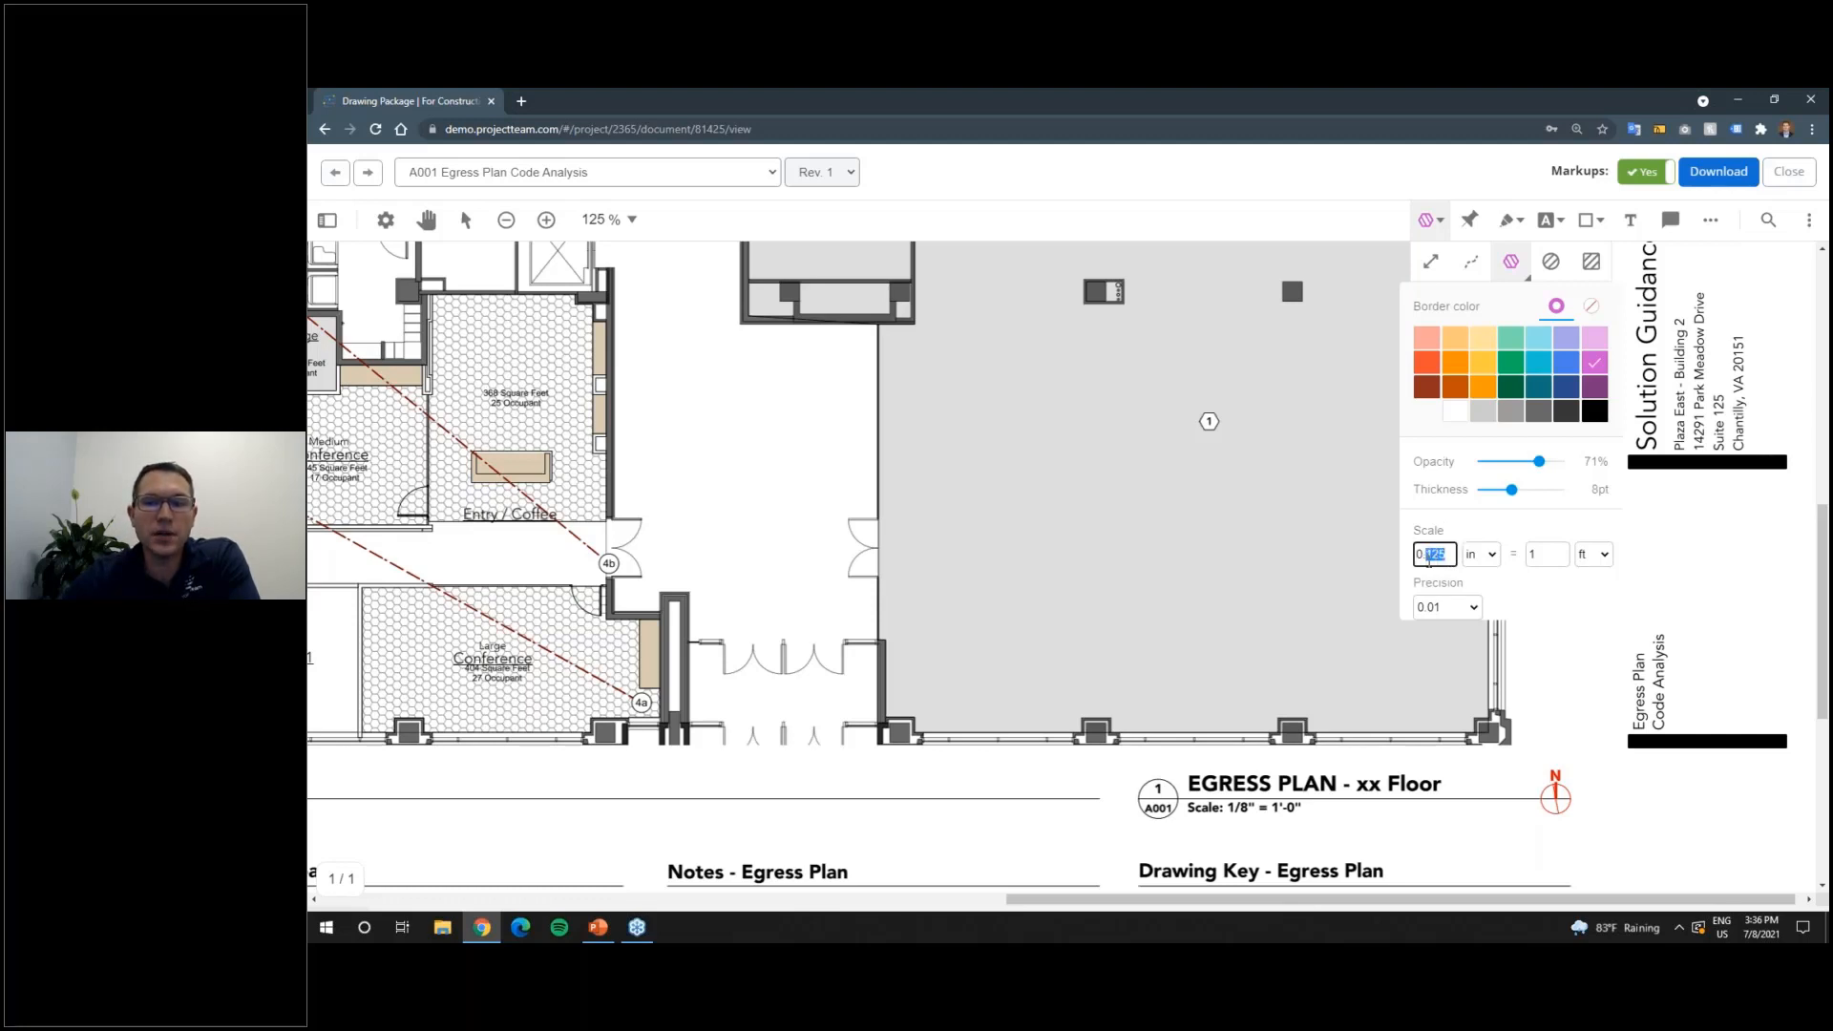
{"action": "left_click", "coordinate": [1488, 562]}
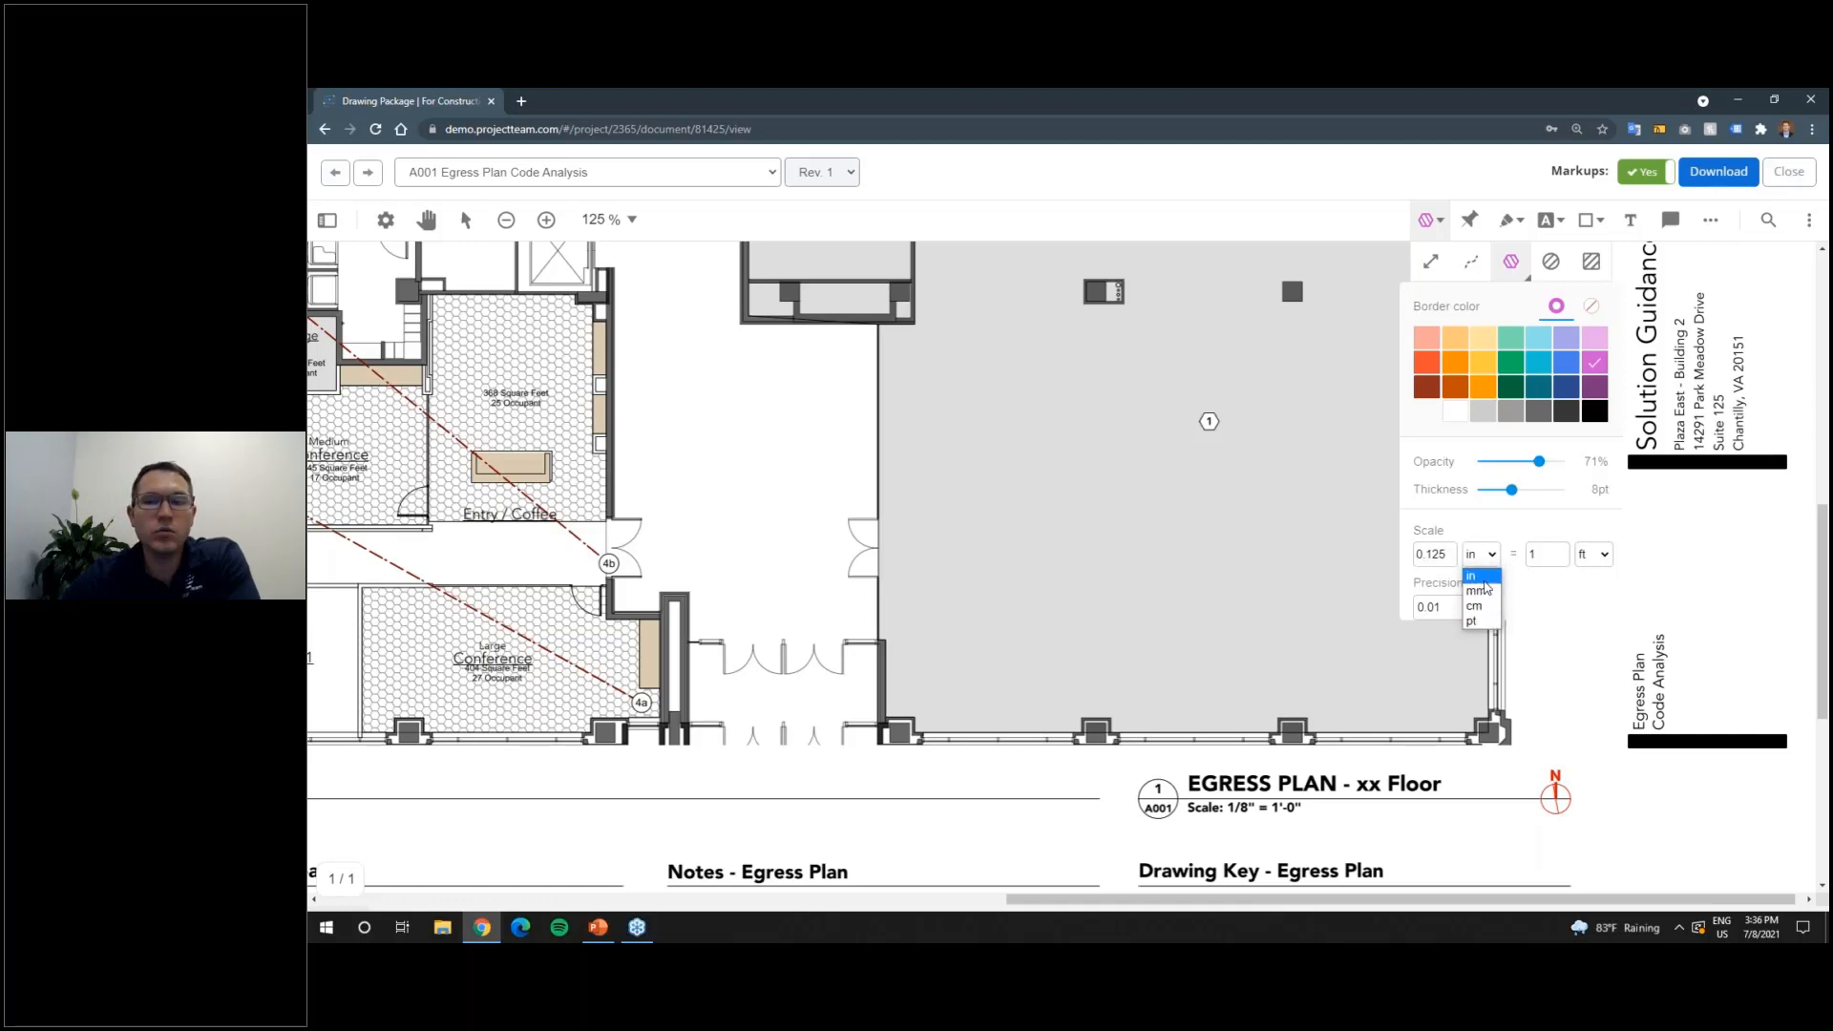
{"action": "left_click", "coordinate": [1482, 576]}
{"action": "left_click", "coordinate": [1594, 554]}
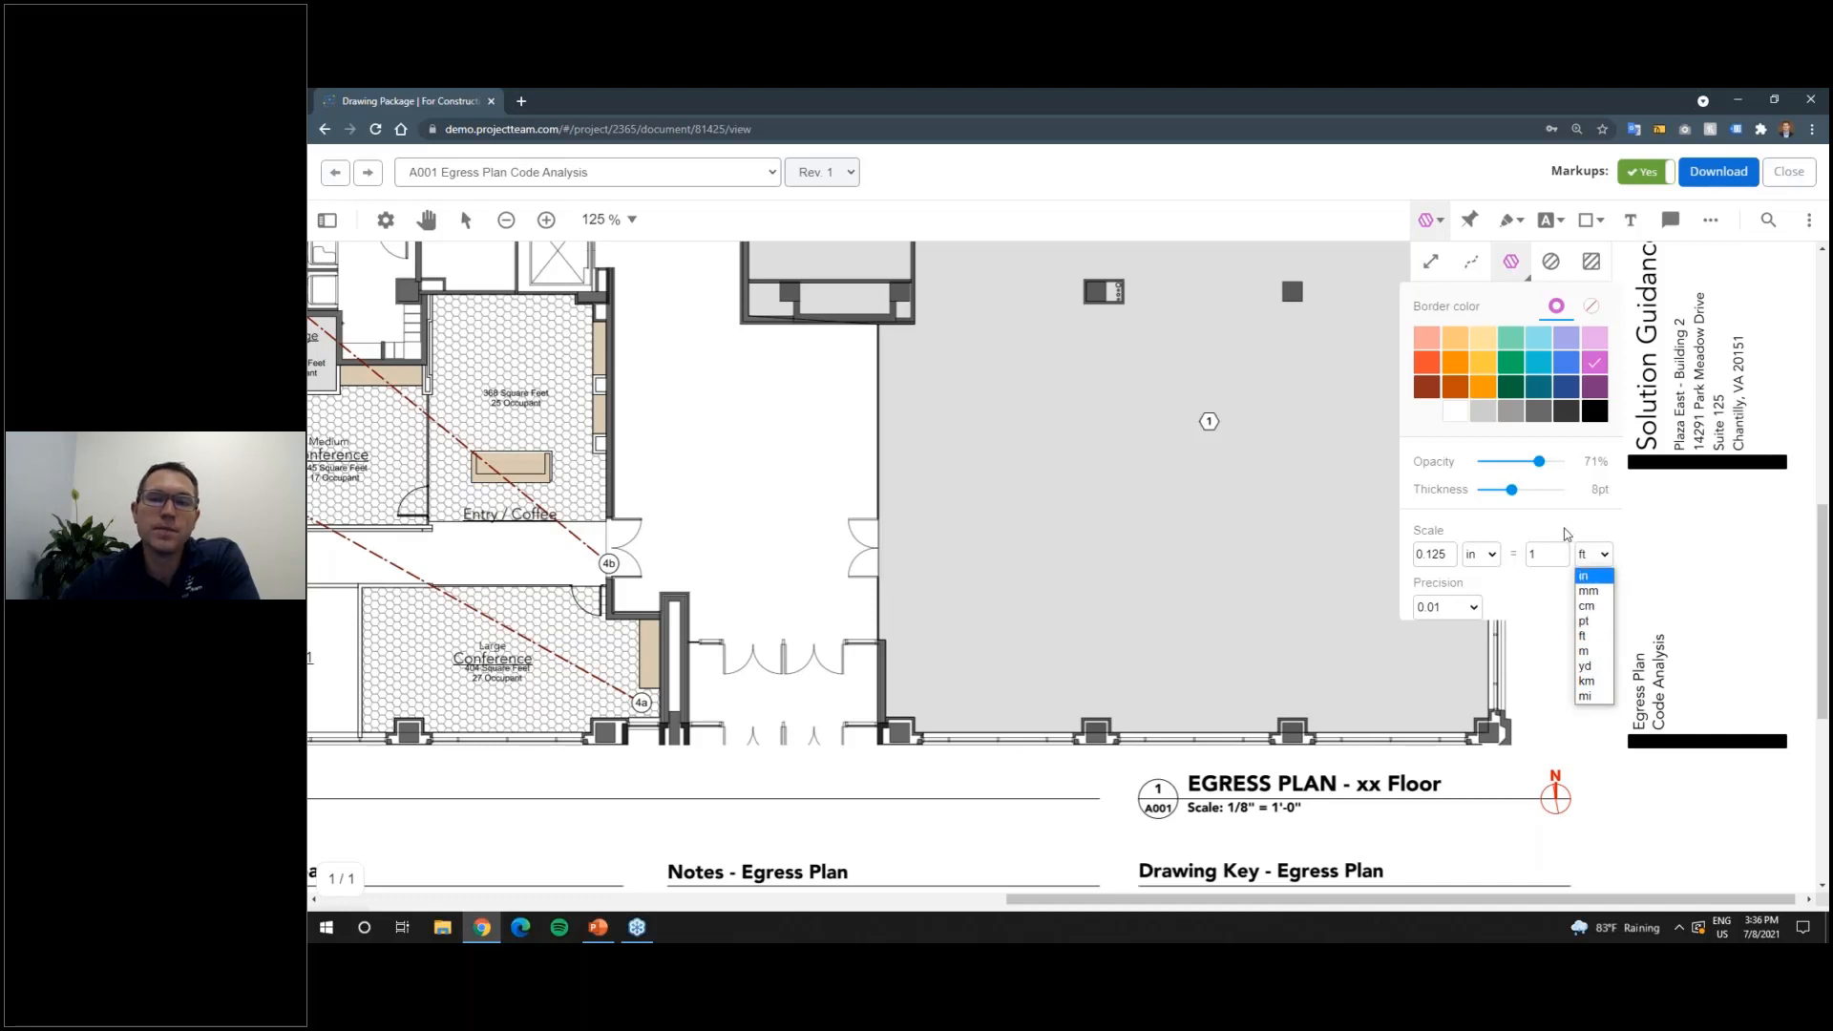
{"action": "left_click", "coordinate": [1522, 528]}
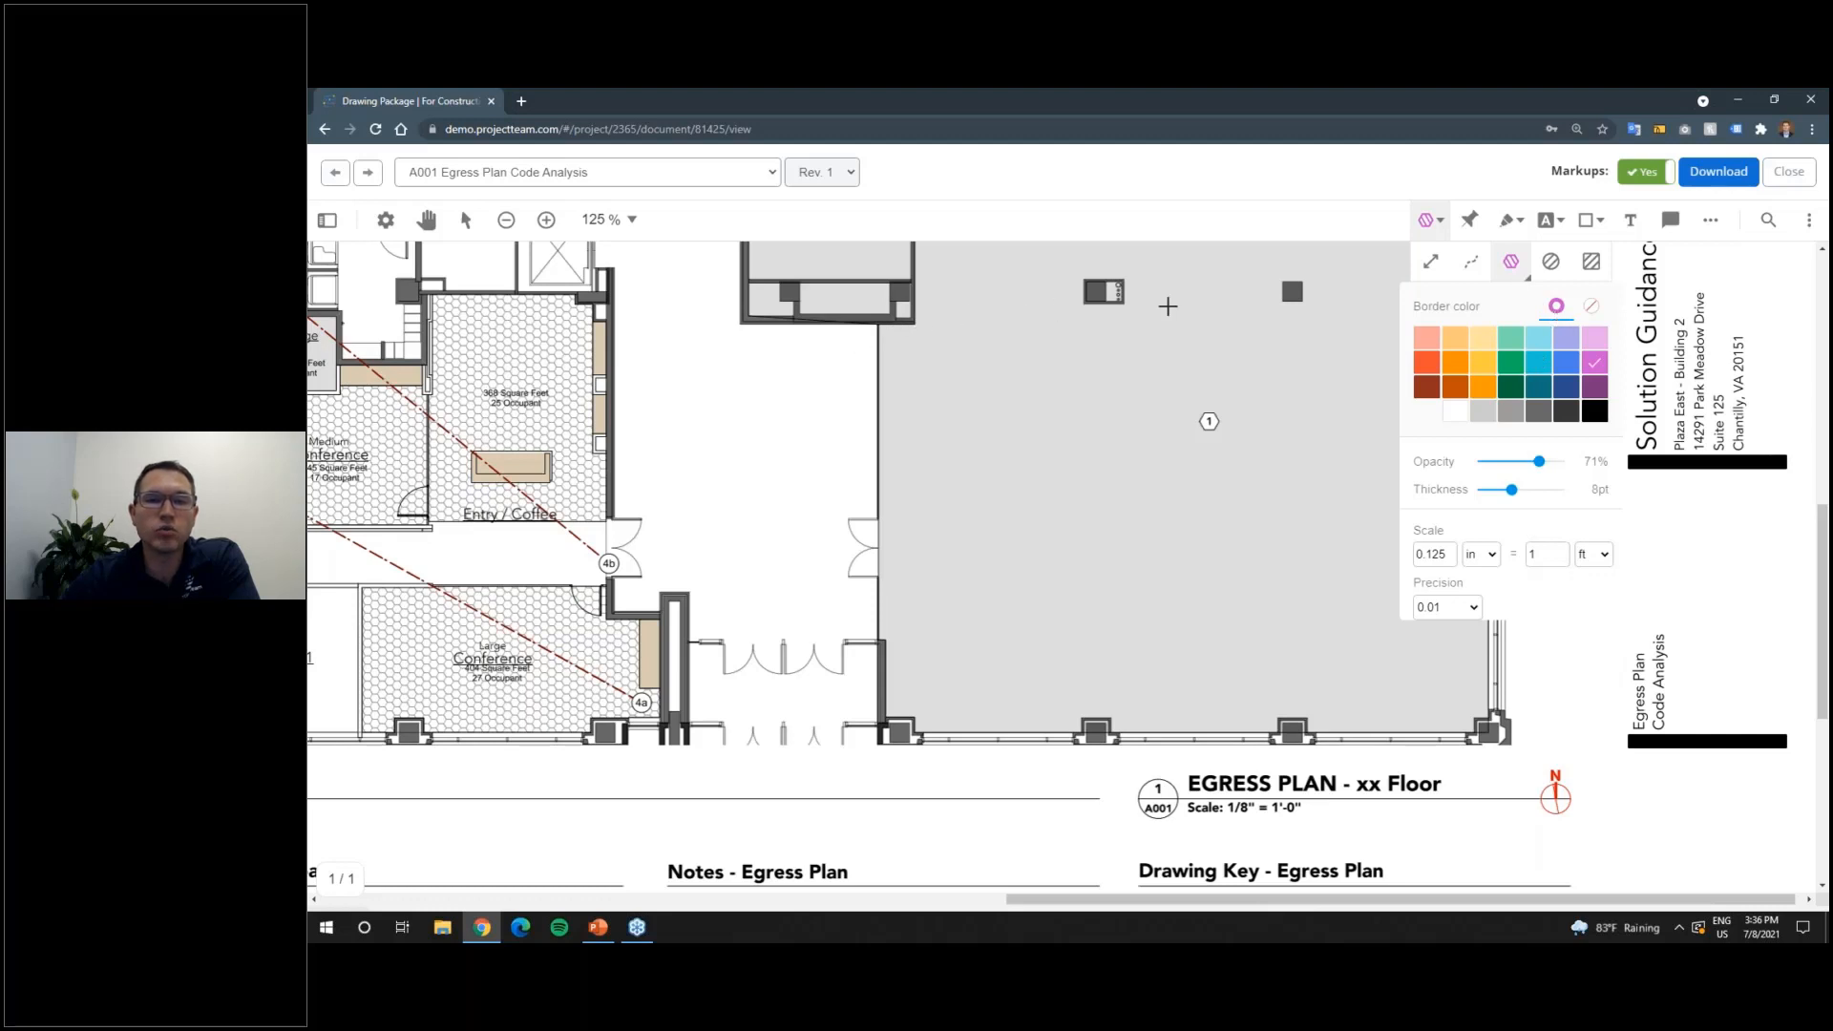
Step: Draw an area measurement of about 2,449 sq ft around the shaded area marked 1, following its notched corners
{"action": "left_click", "coordinate": [886, 328]}
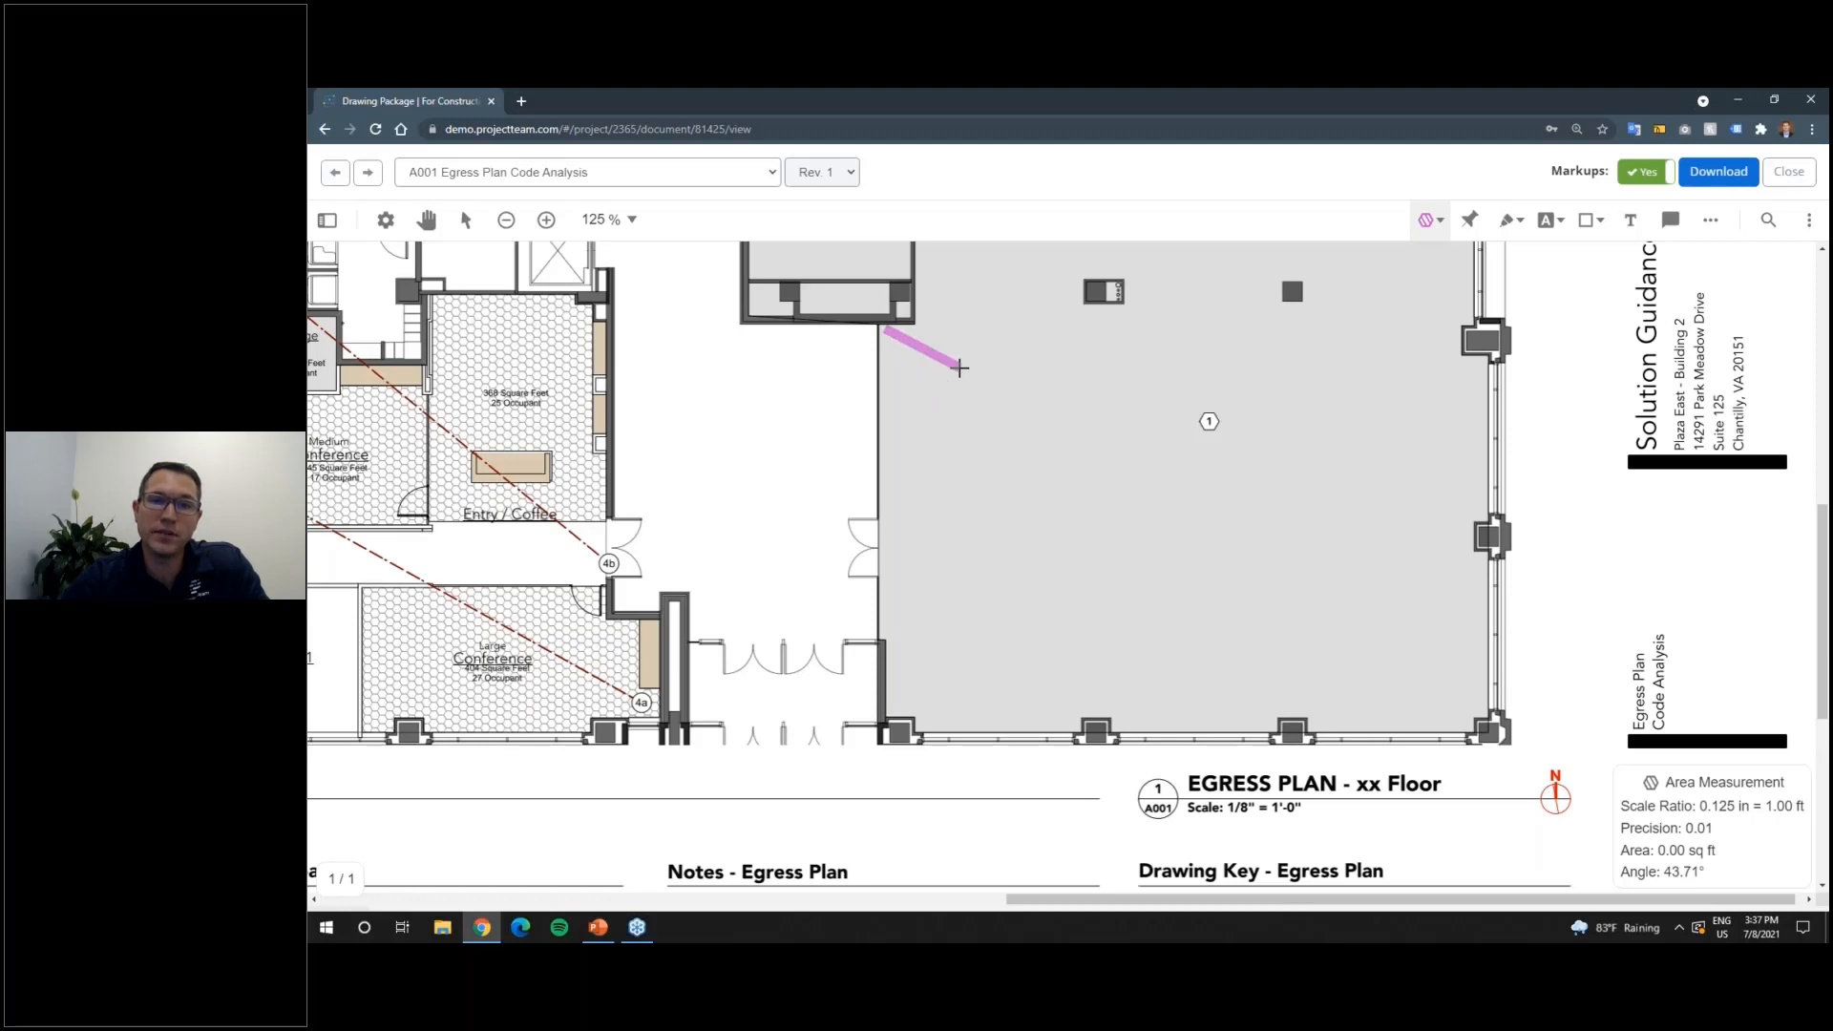
{"action": "left_click", "coordinate": [924, 330]}
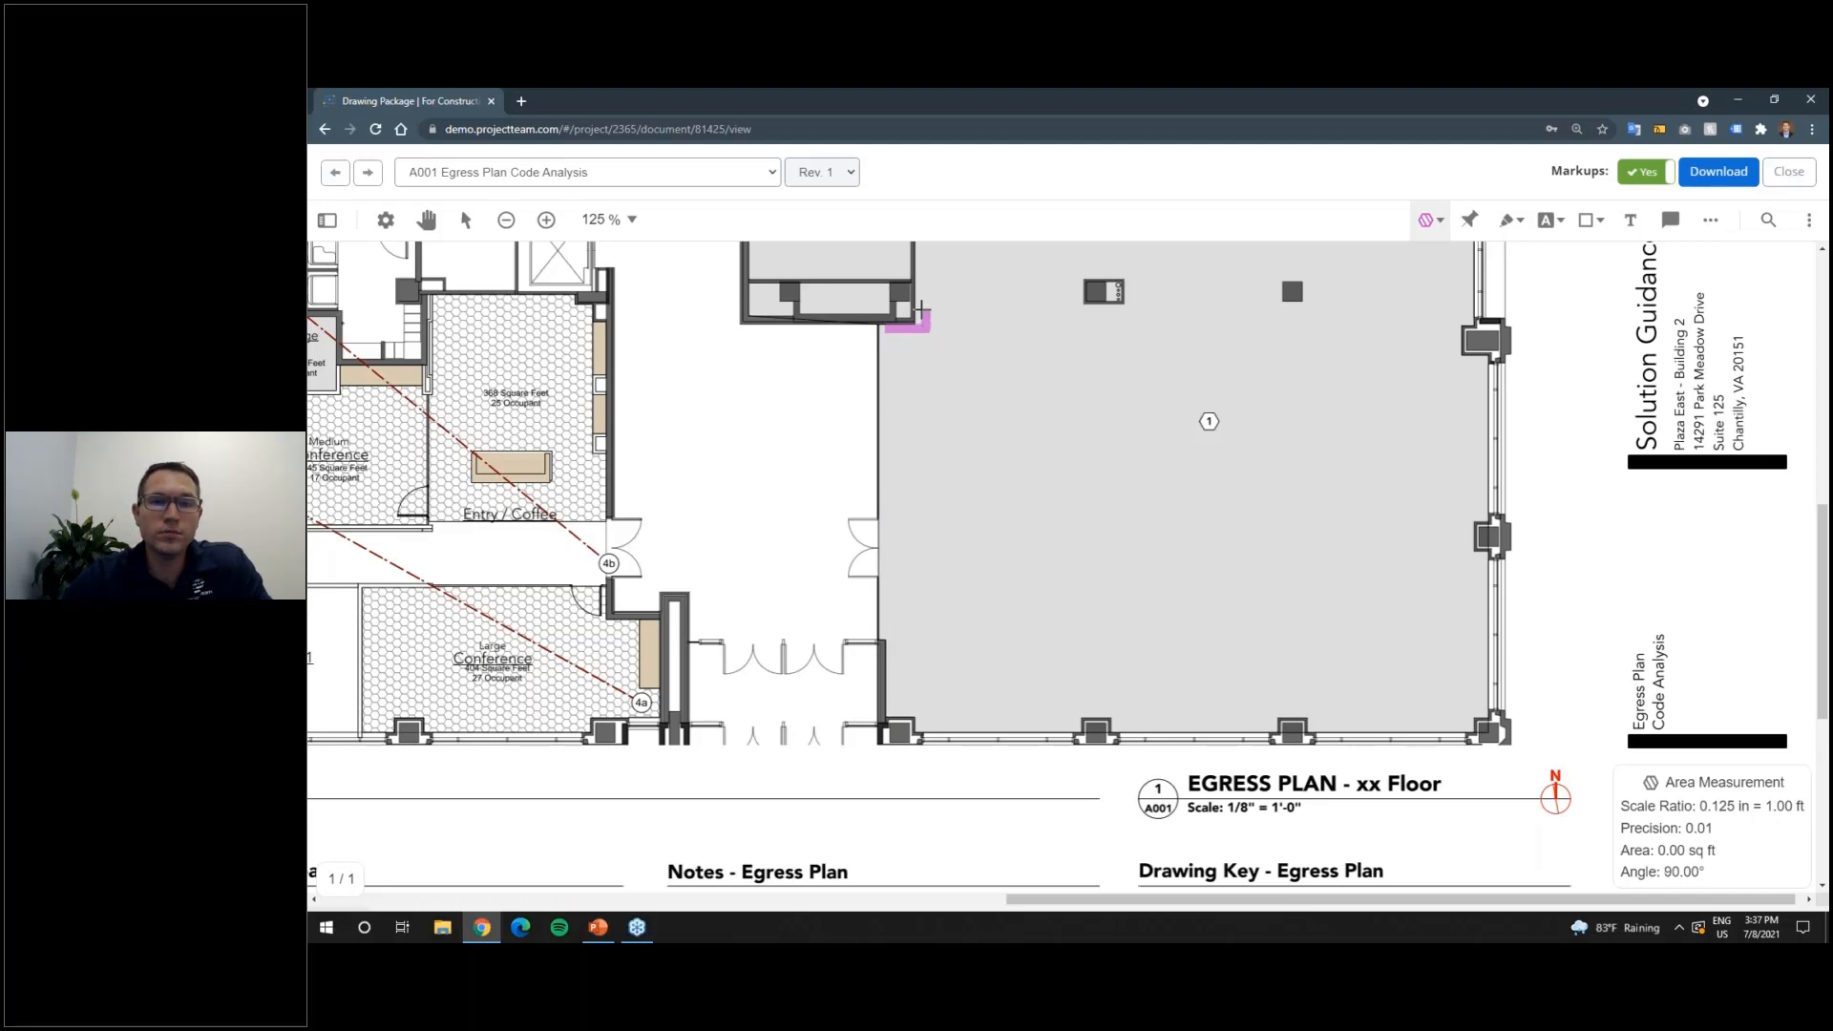
{"action": "left_click", "coordinate": [923, 309]}
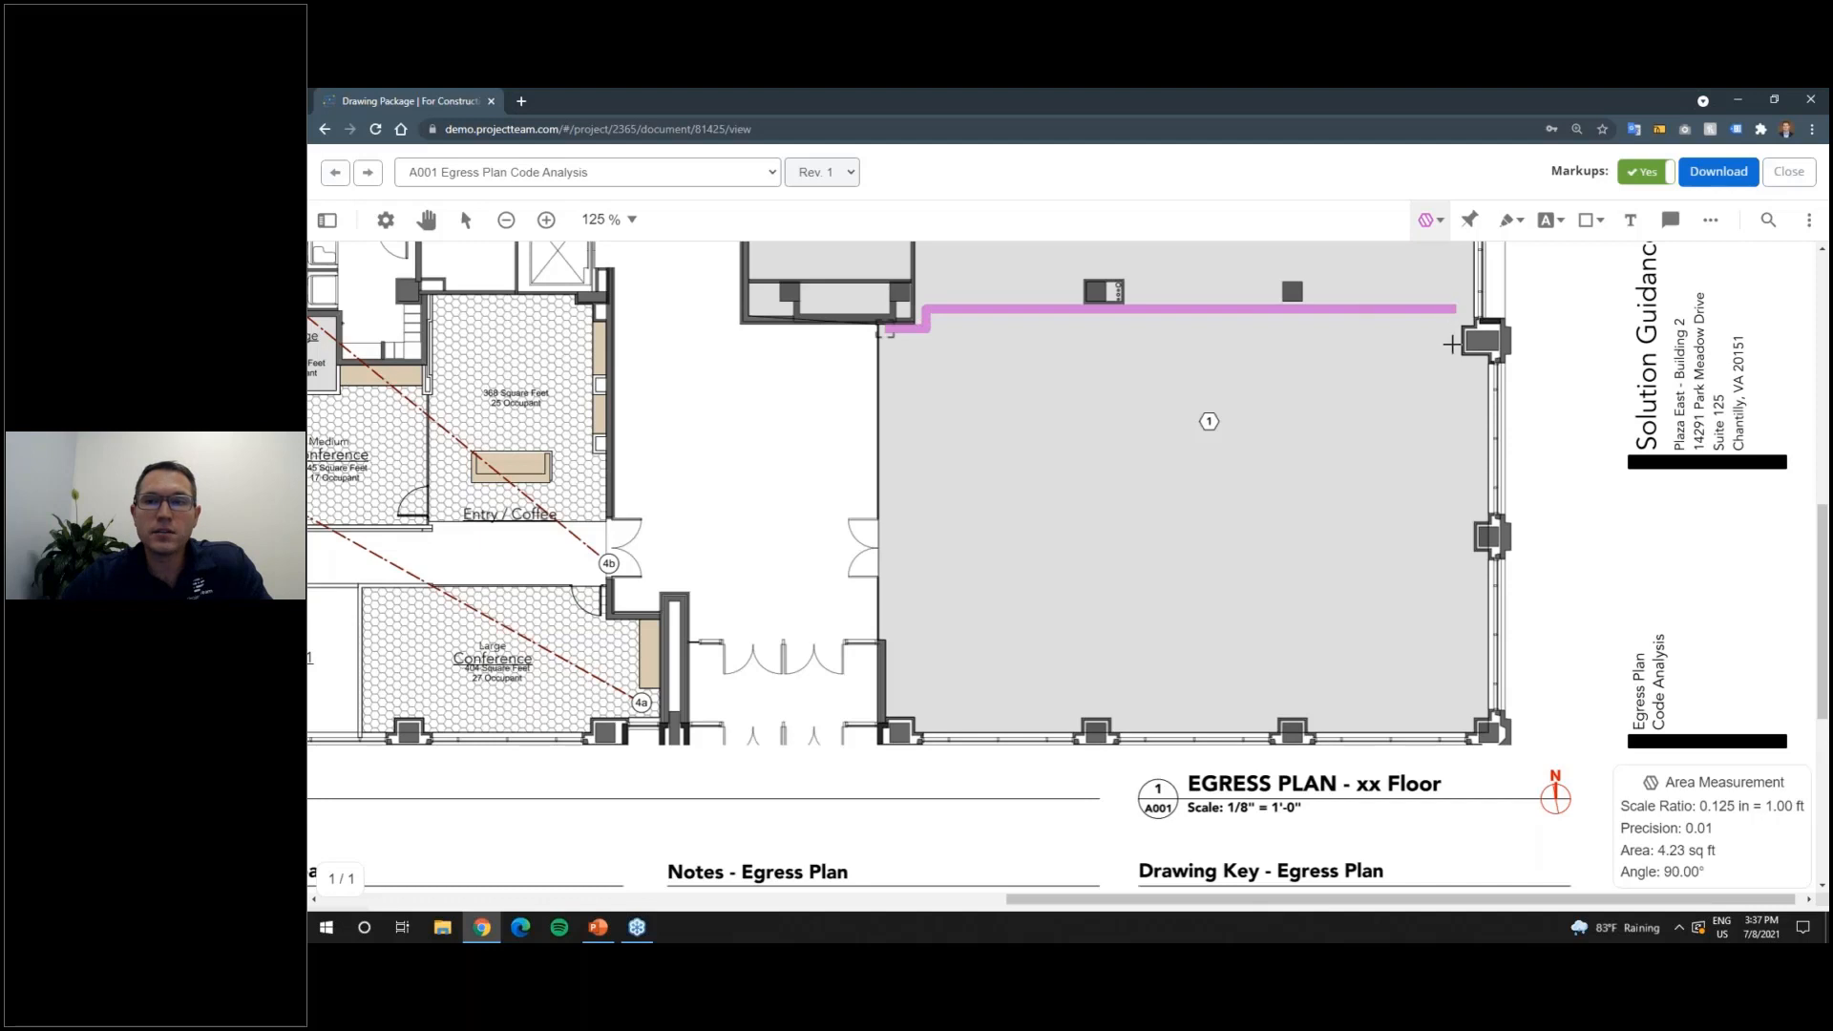
{"action": "left_click", "coordinate": [1470, 721]}
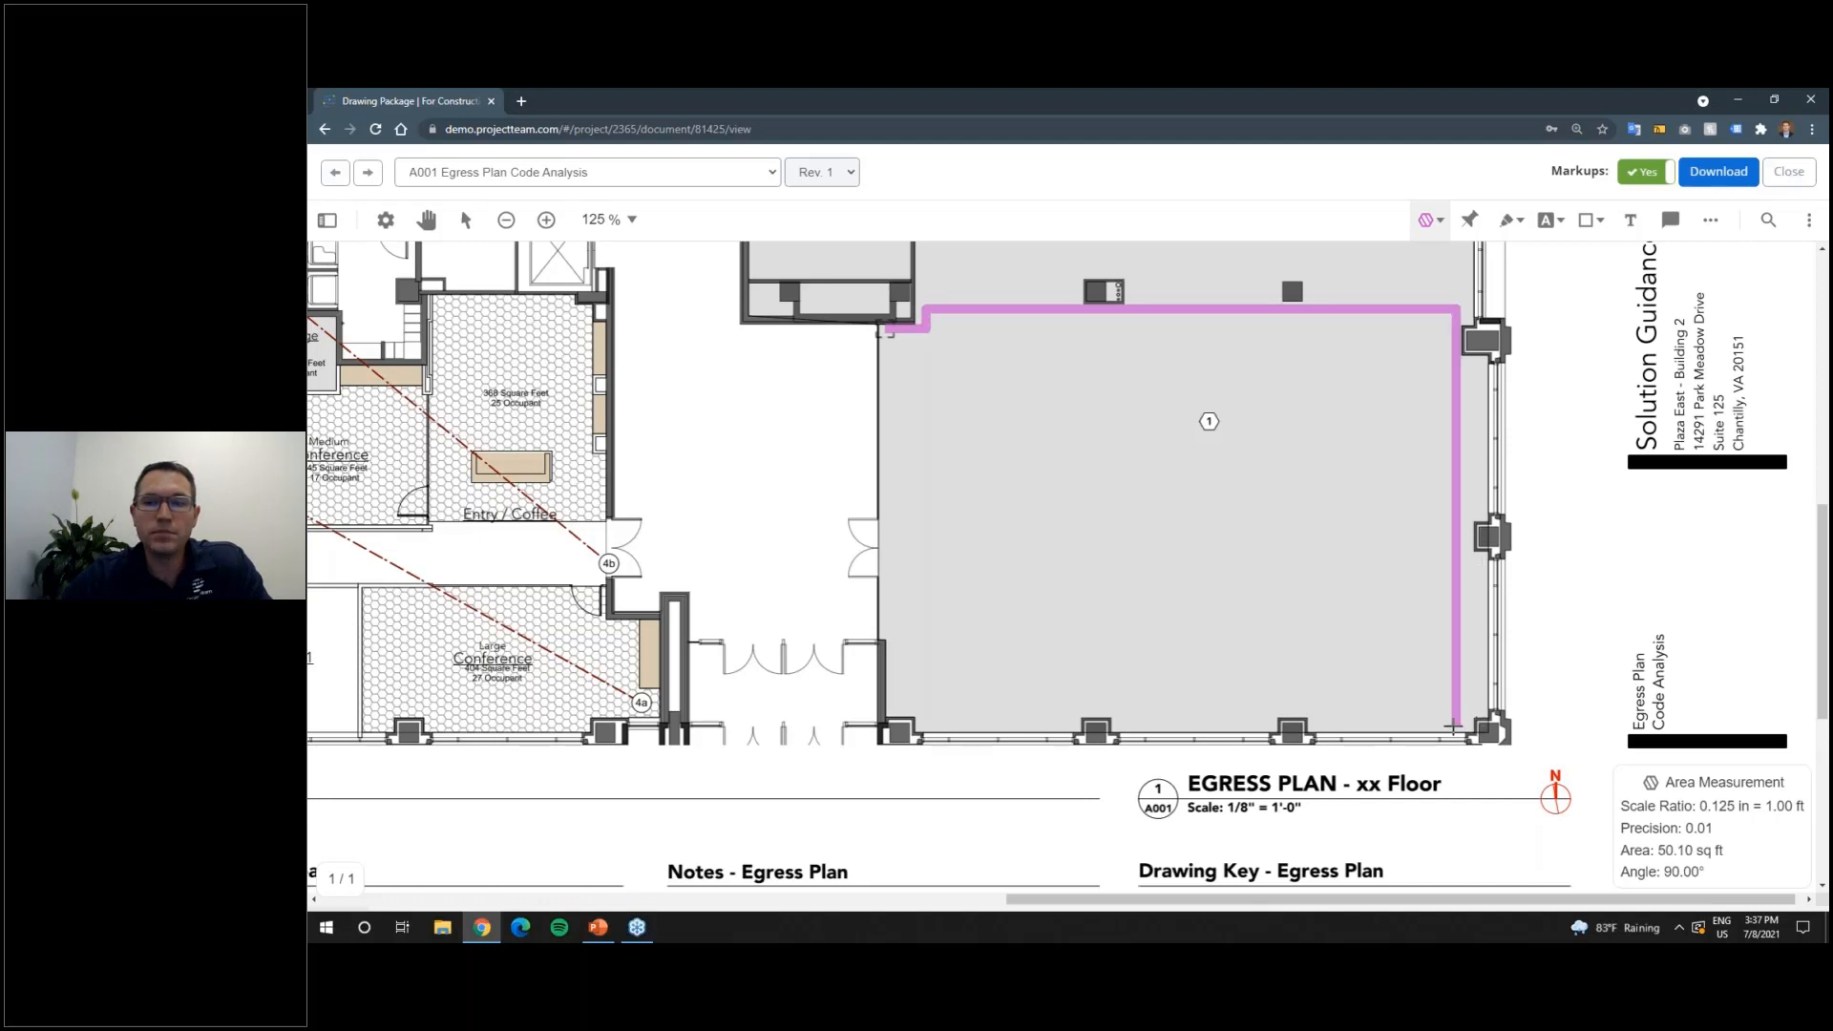
{"action": "left_click", "coordinate": [1453, 726]}
{"action": "left_click", "coordinate": [920, 709]}
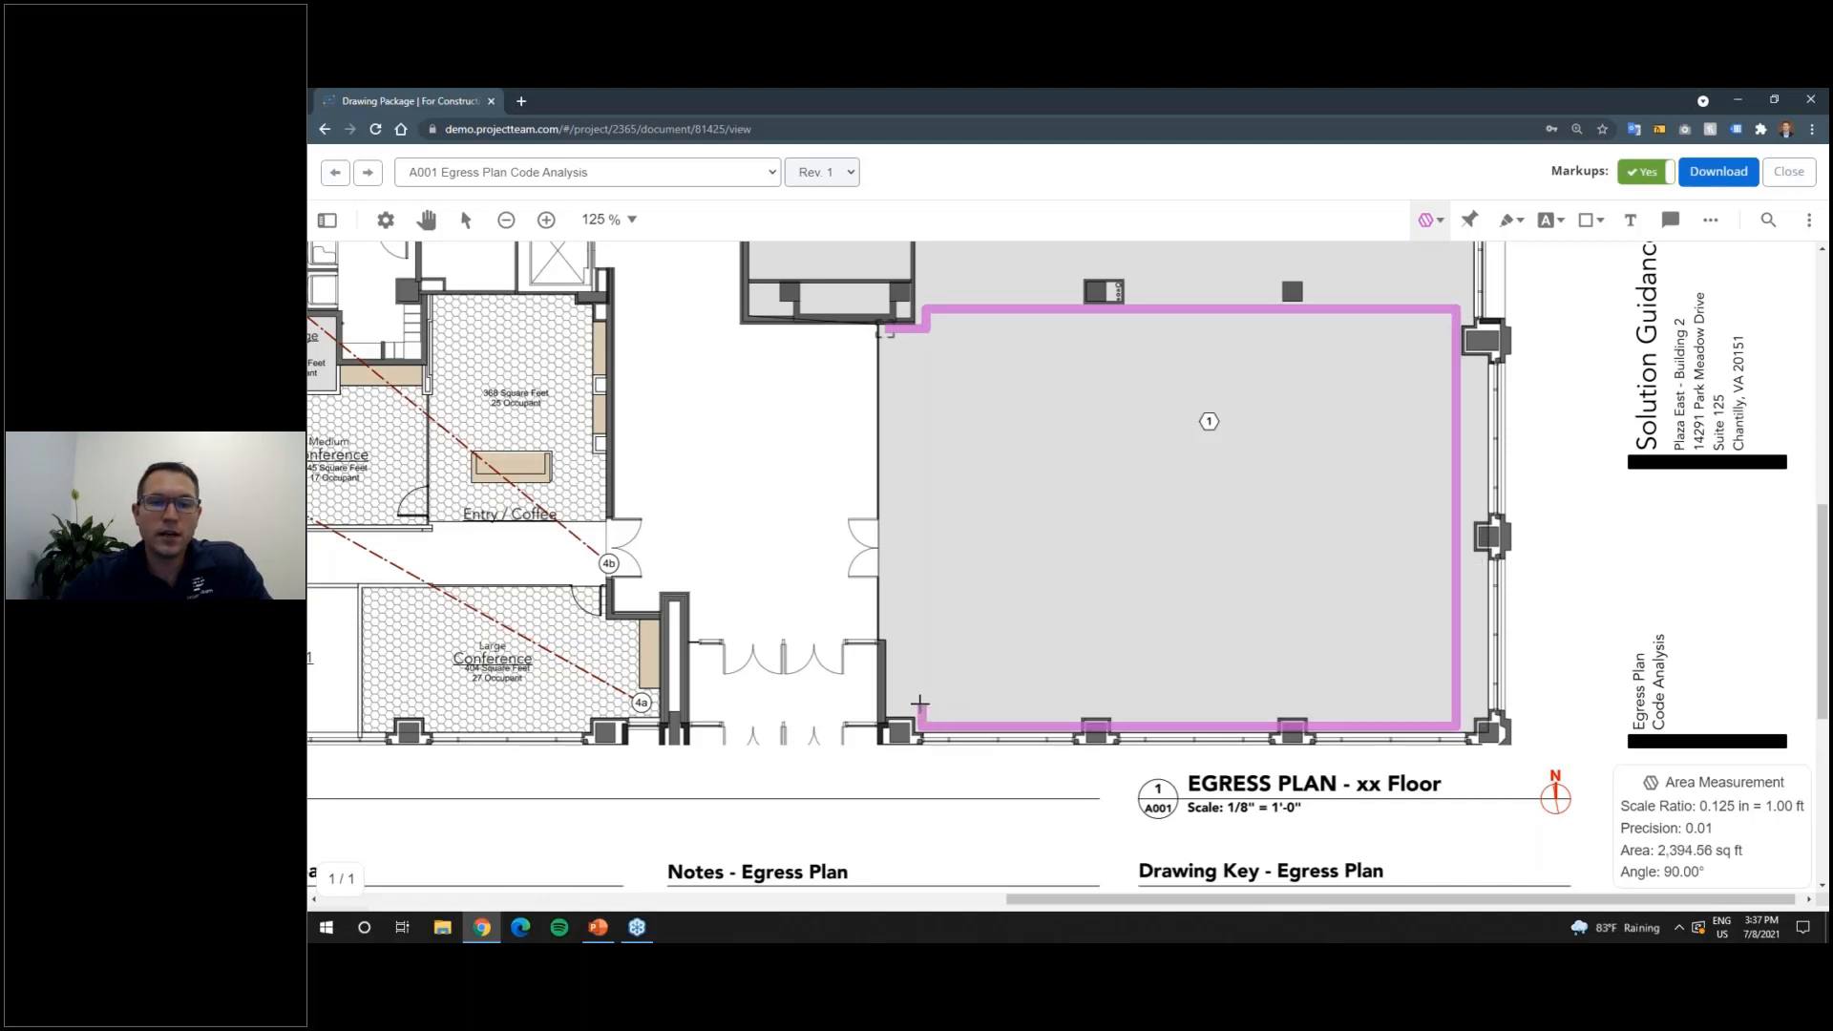
{"action": "left_click", "coordinate": [894, 605]}
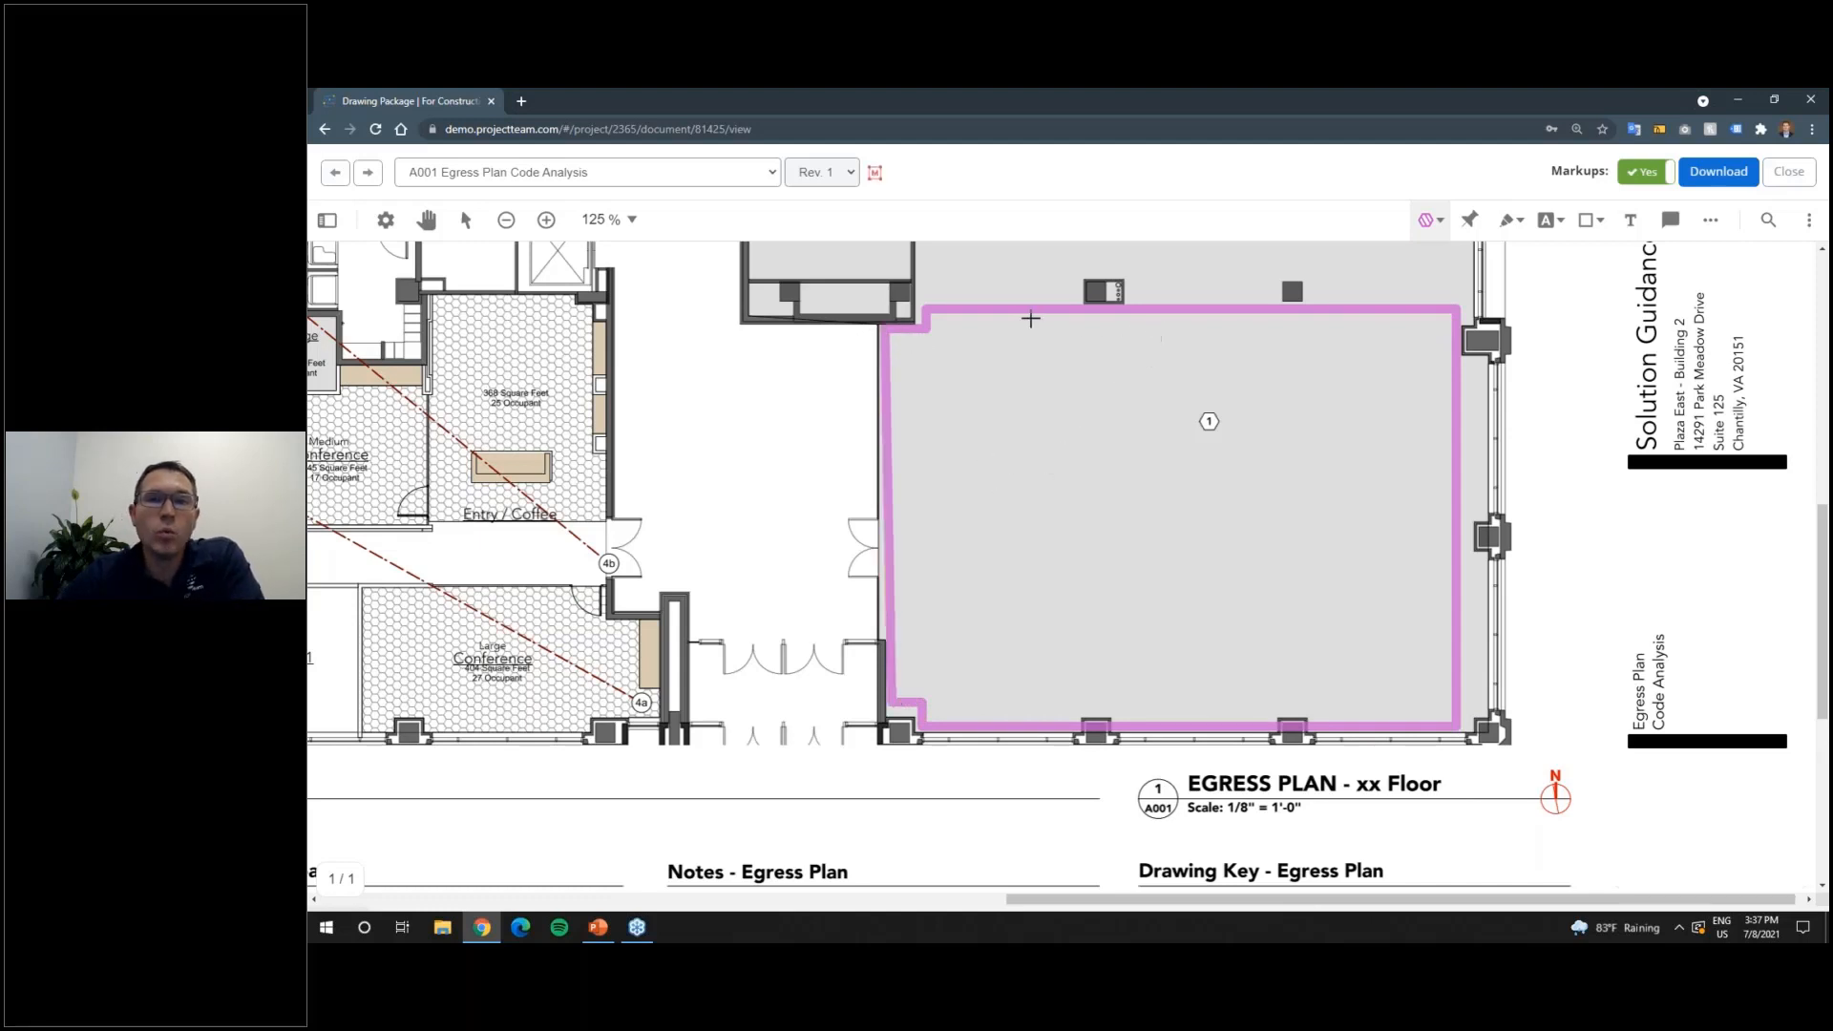
Step: Fill the area measurement on the shaded area with orange-red and reduce its opacity to about 46%
{"action": "mouse_move", "coordinate": [1429, 315]}
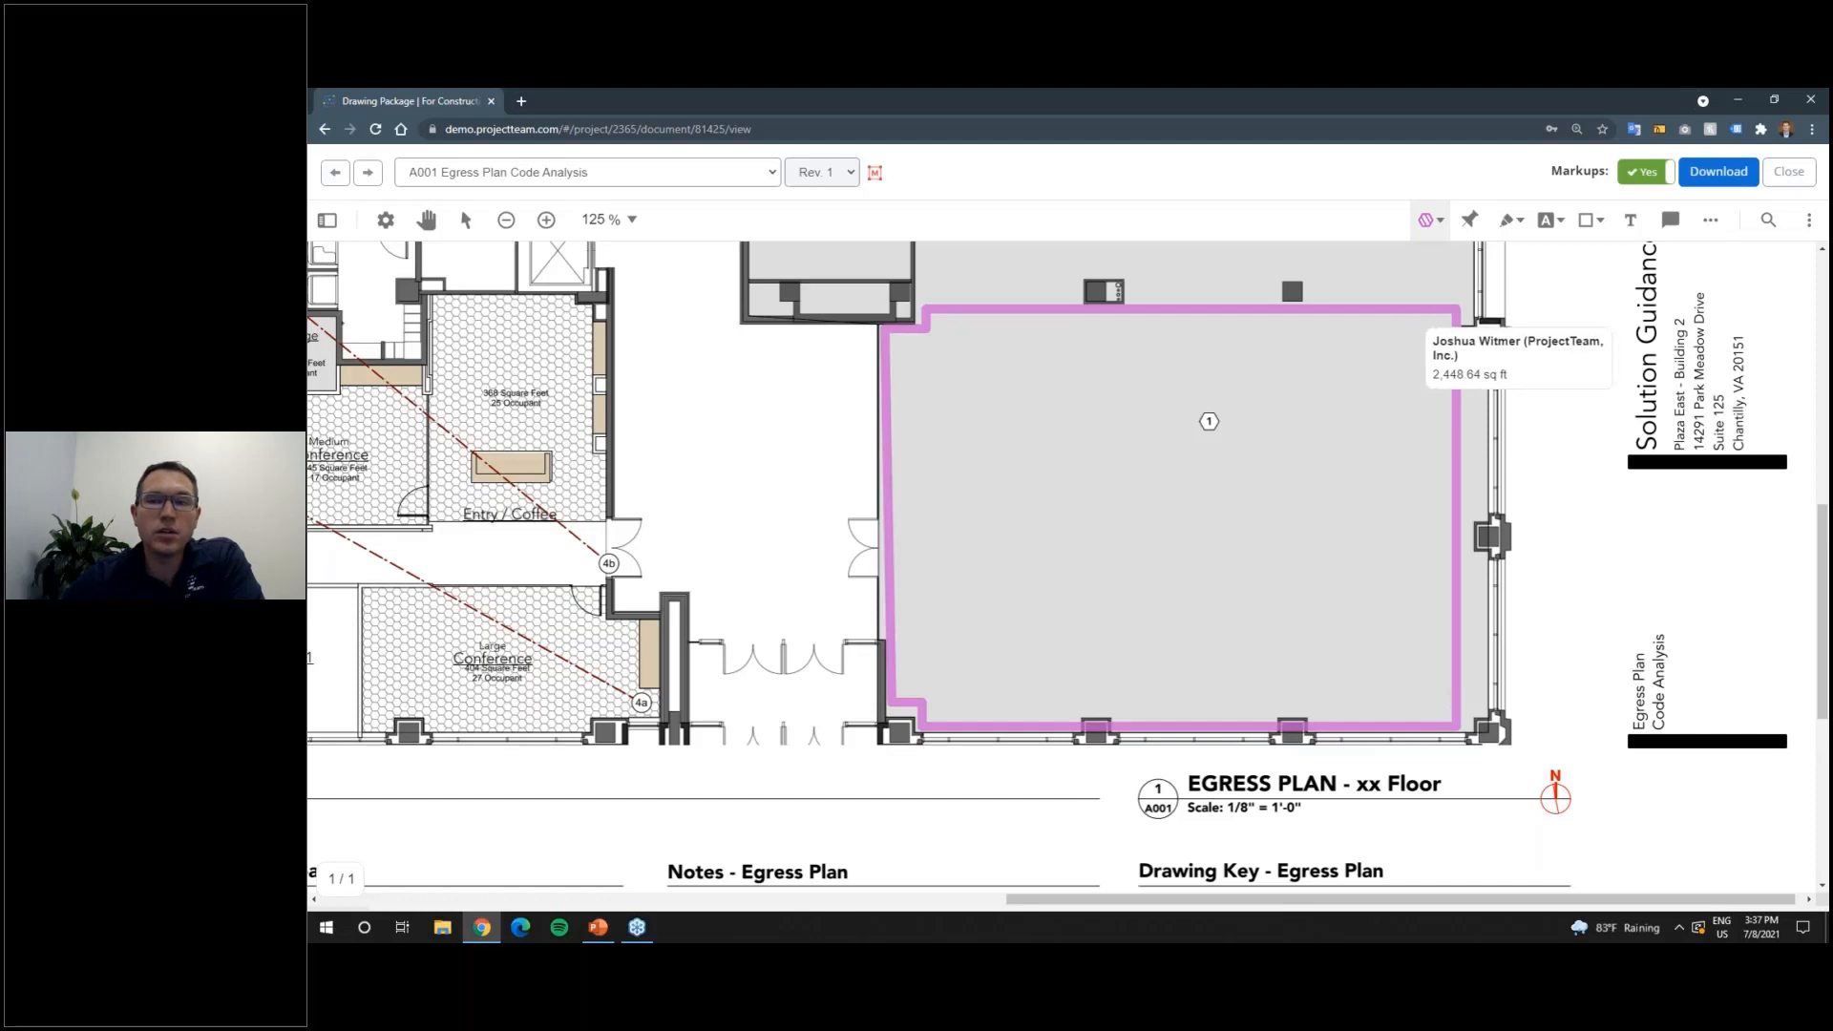
{"action": "left_click", "coordinate": [1415, 318]}
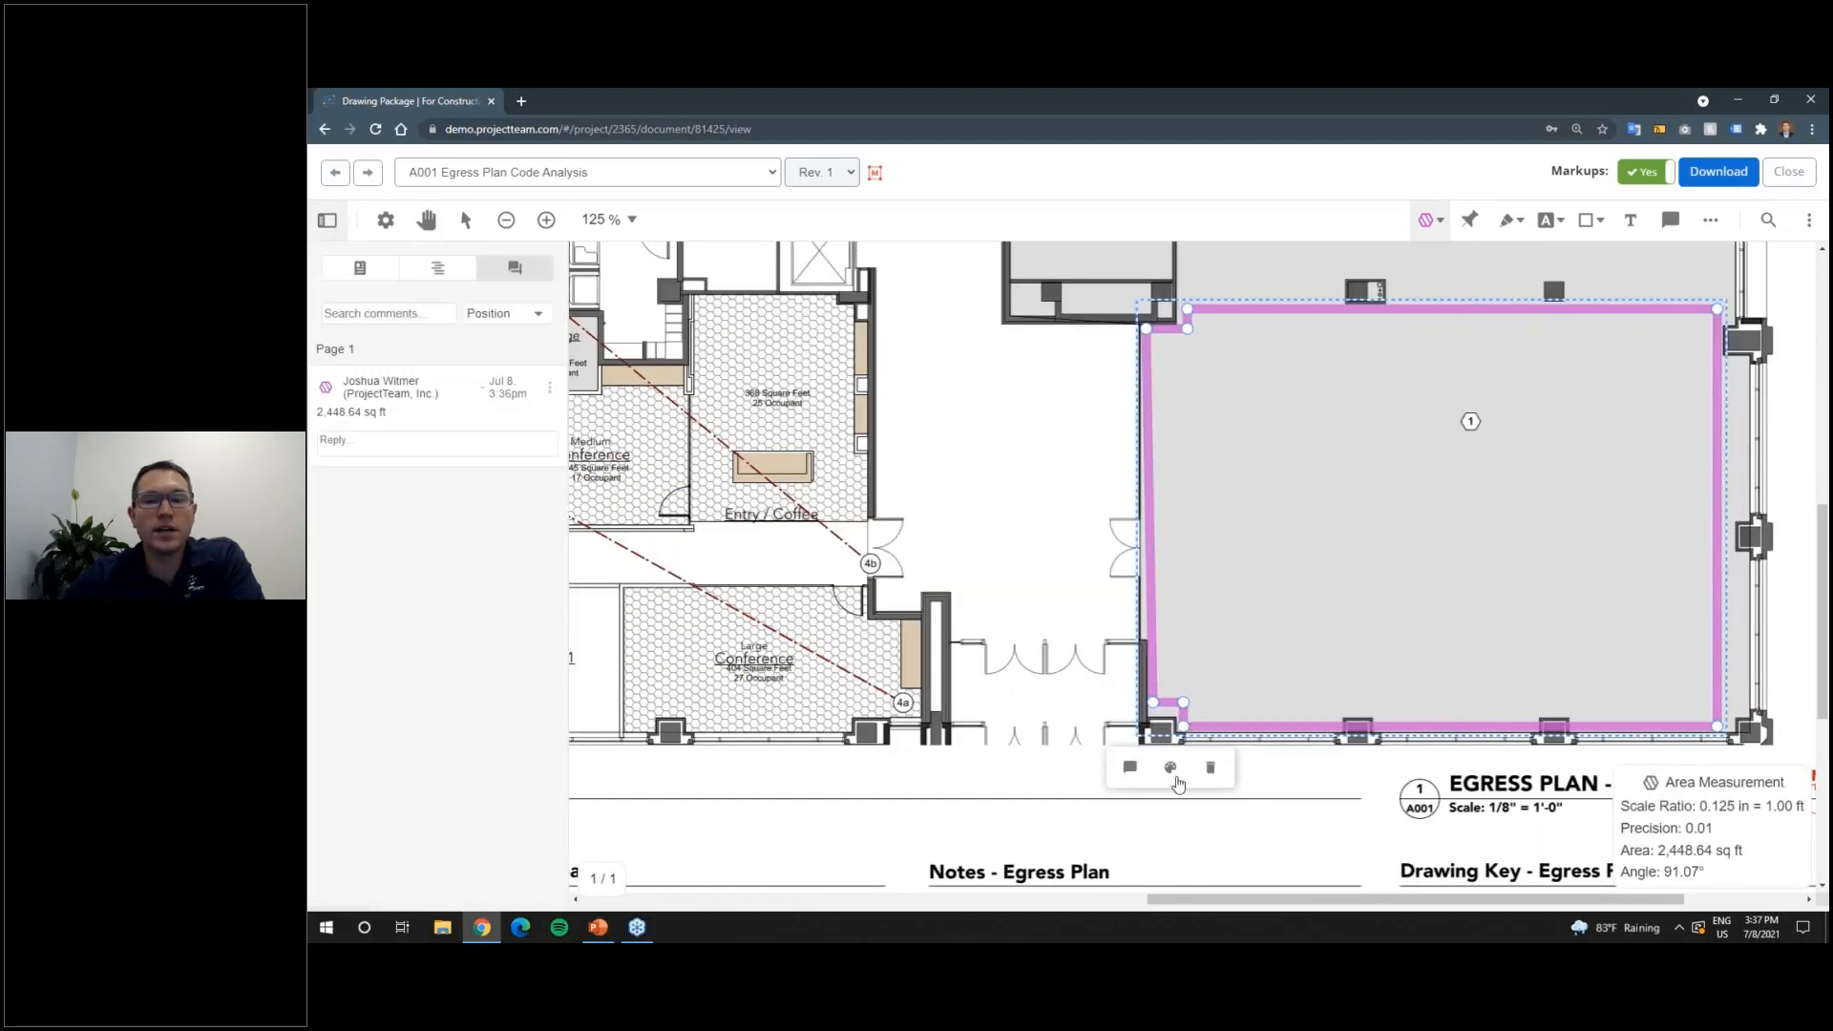
{"action": "left_click", "coordinate": [1172, 770]}
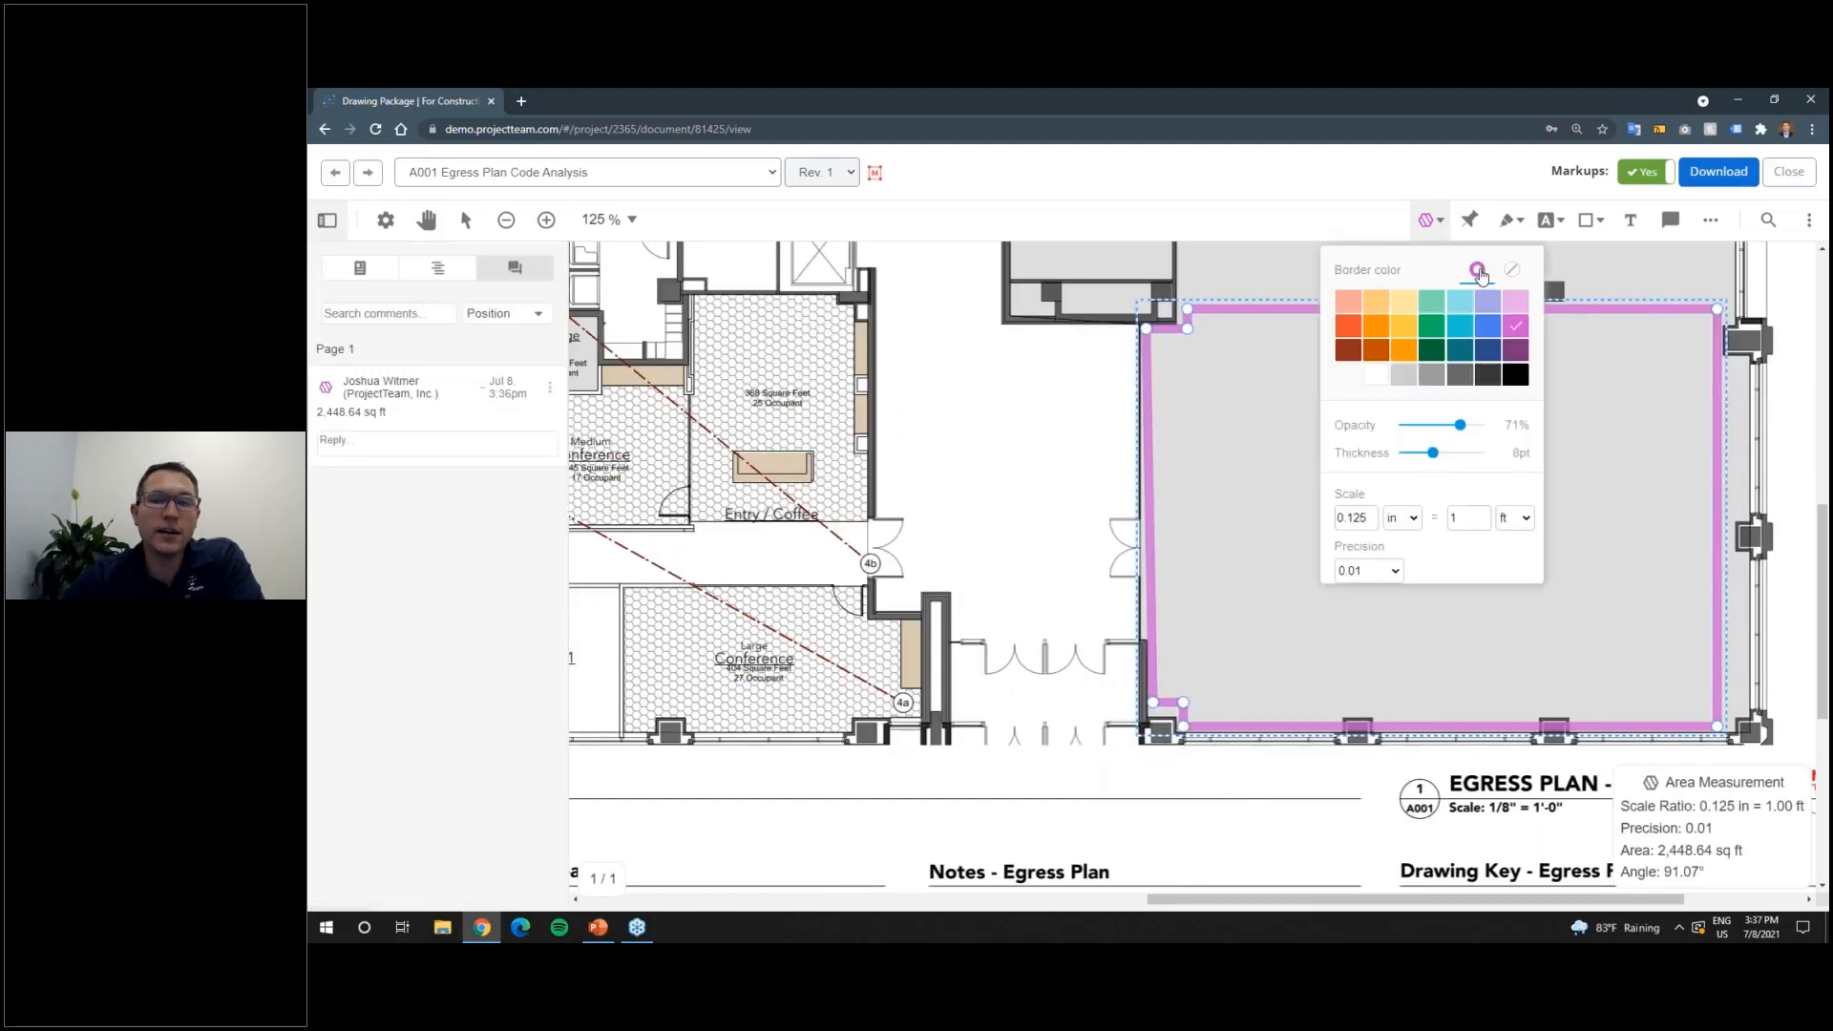
{"action": "left_click", "coordinate": [1511, 270]}
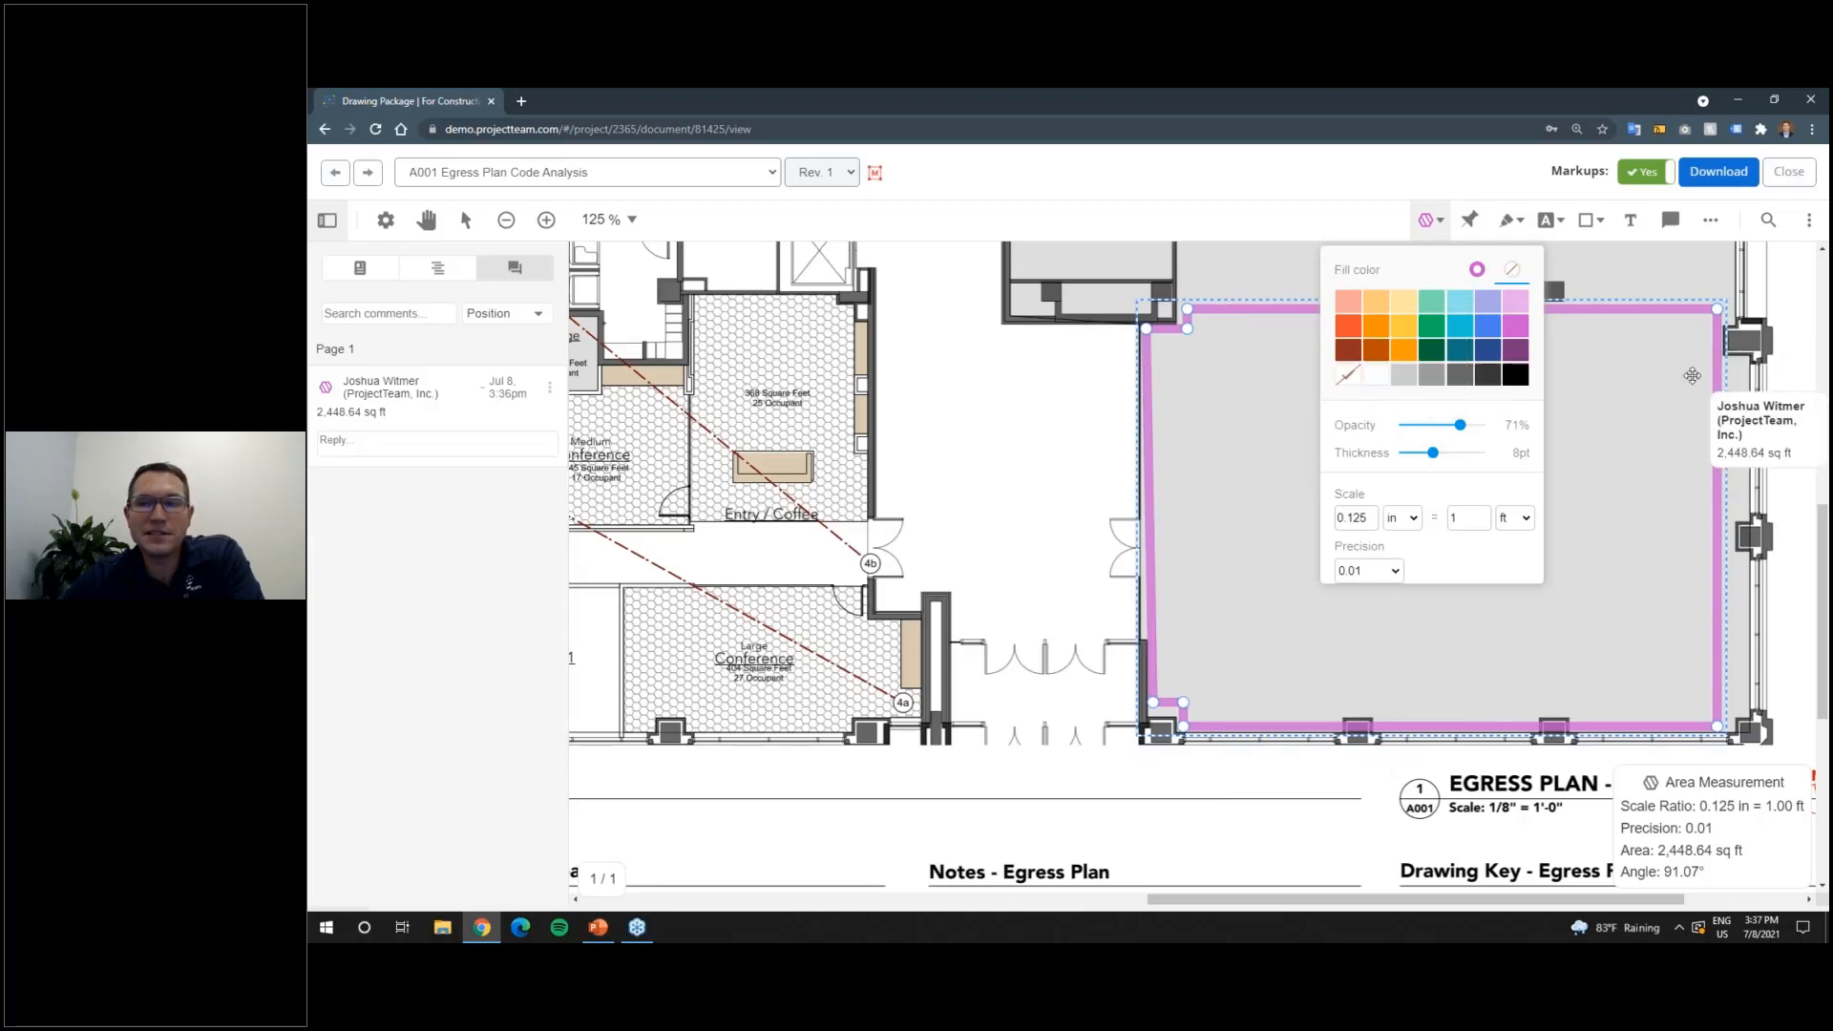
{"action": "left_click", "coordinate": [1349, 326]}
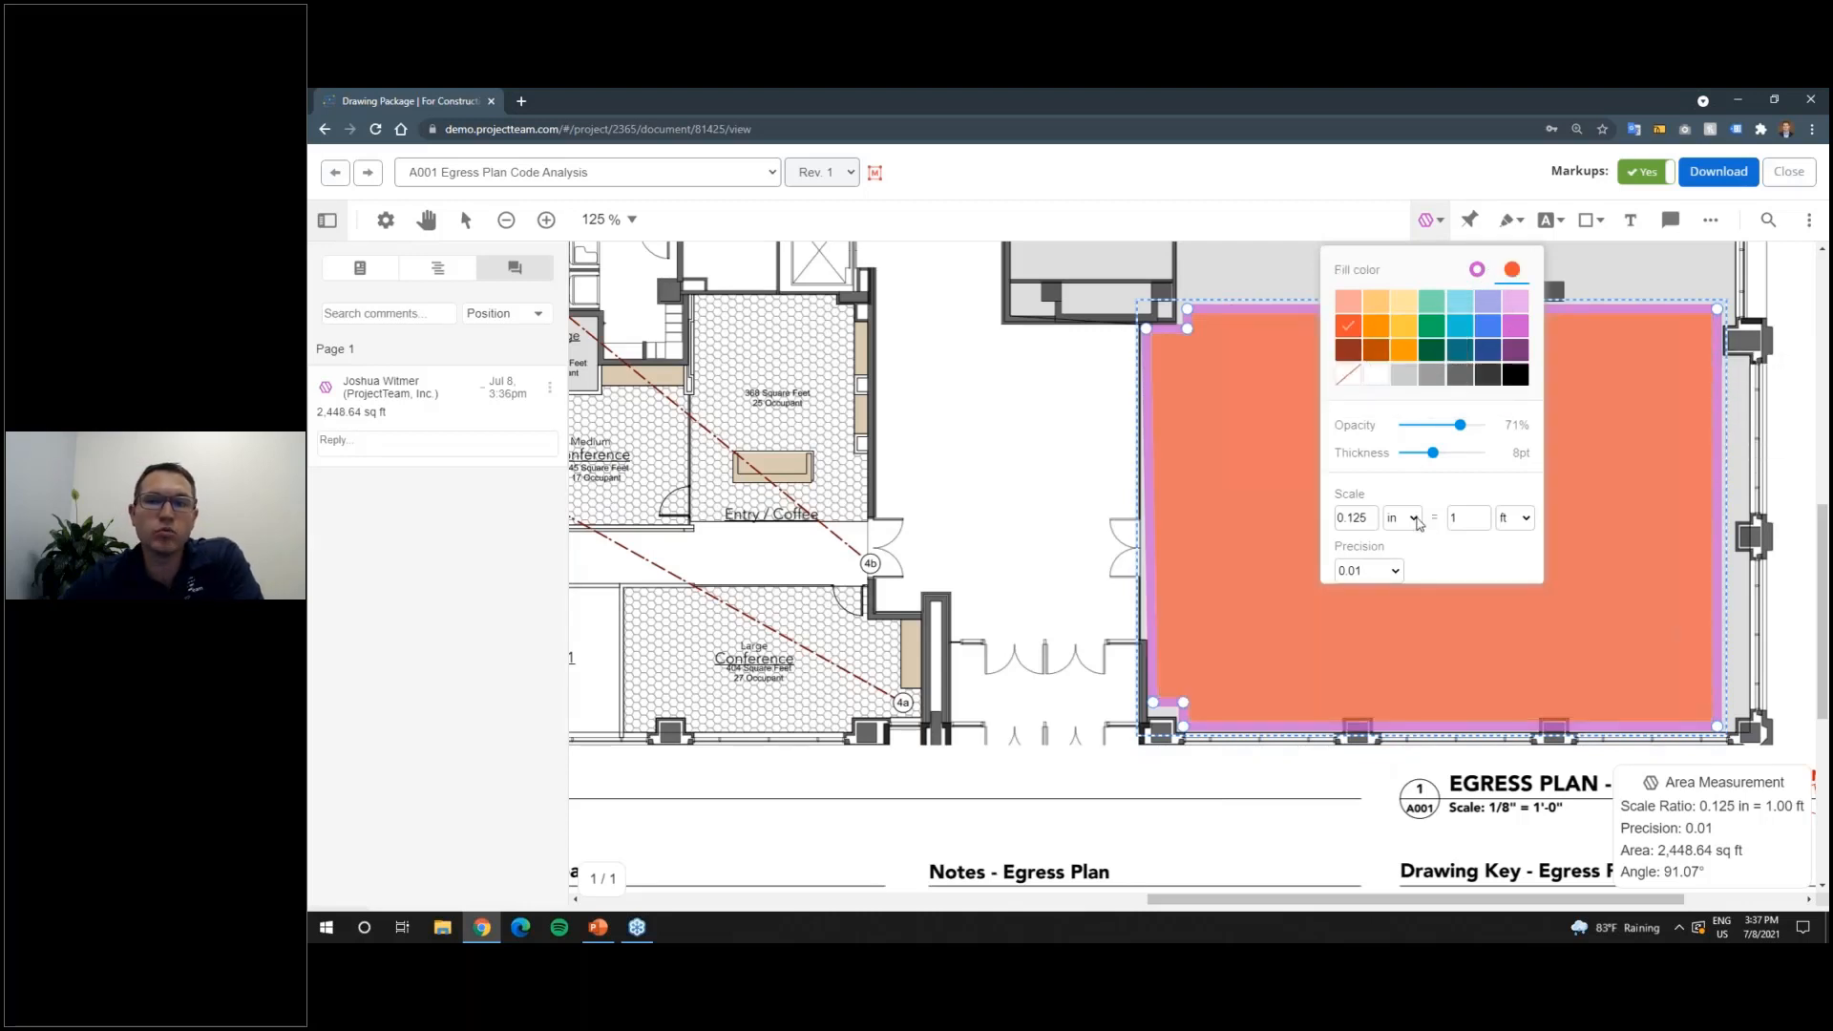
{"action": "left_click_drag", "start_coordinate": [1460, 426], "coordinate": [1439, 427]}
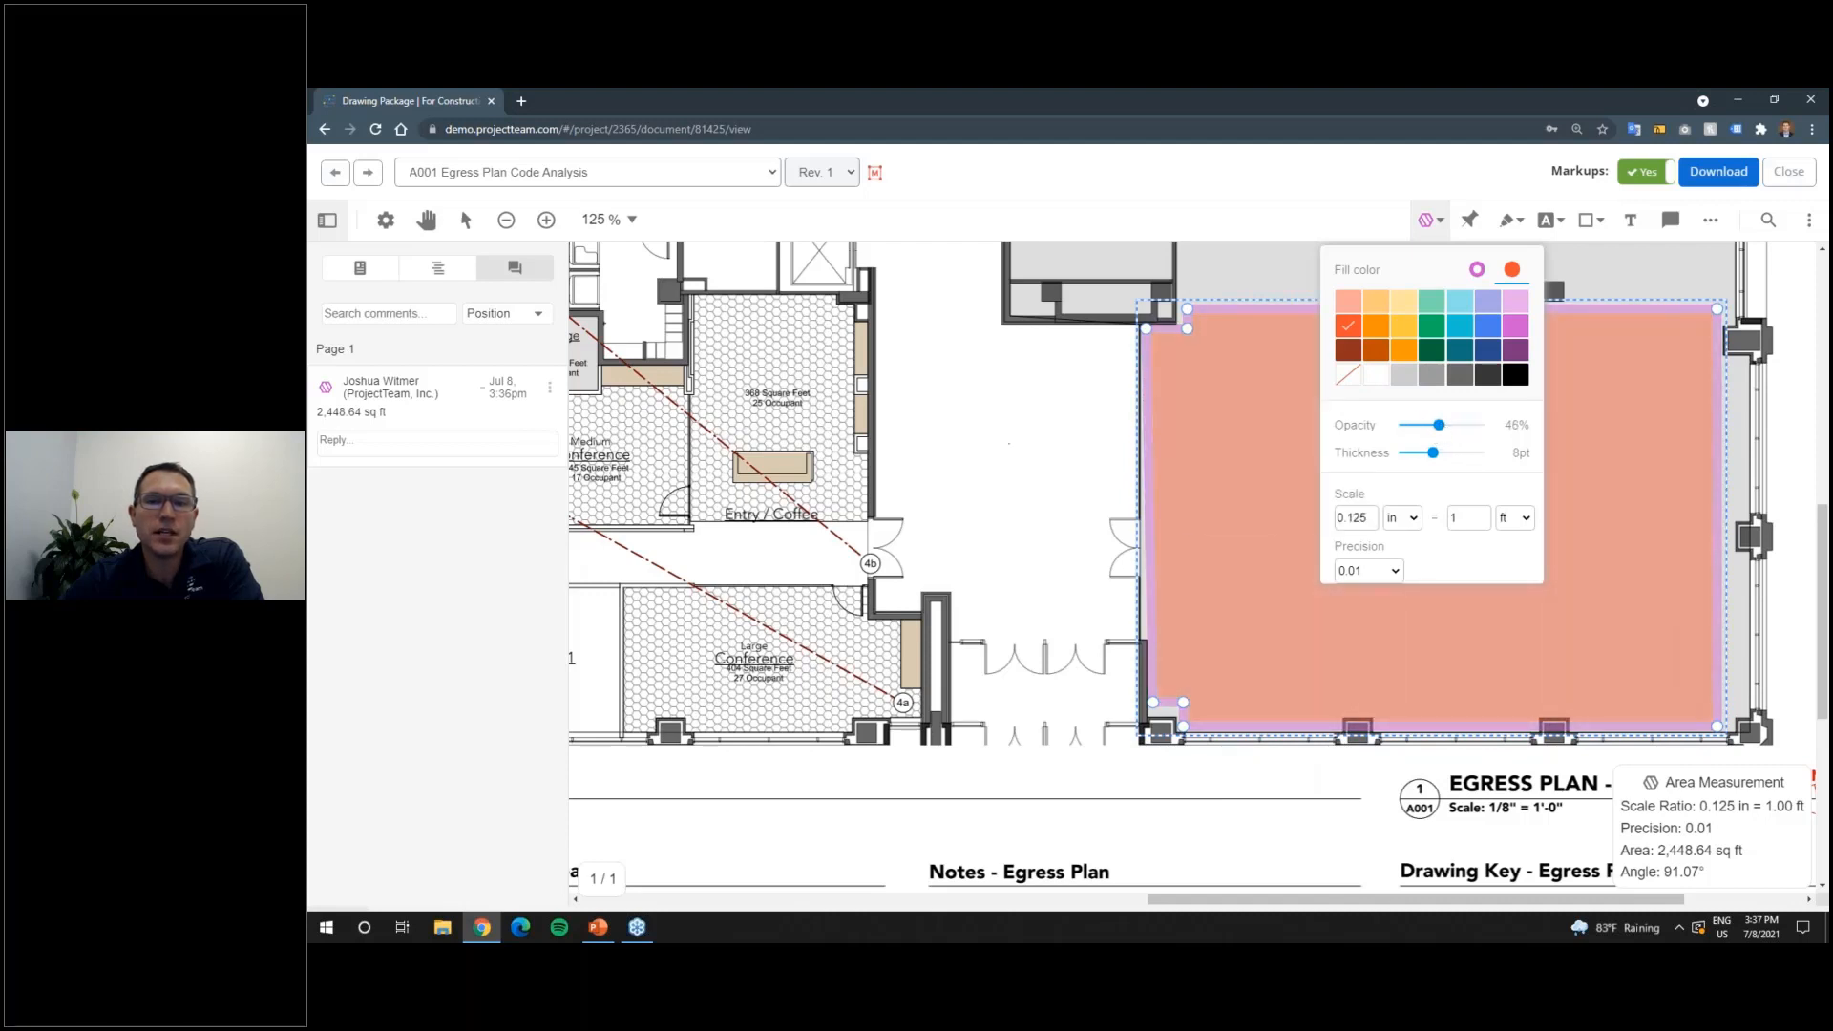
Step: Draw a vertical distance measurement of about 39.41 ft alongside the exterior window wall of the filled area marked 1
{"action": "left_click", "coordinate": [1003, 439]}
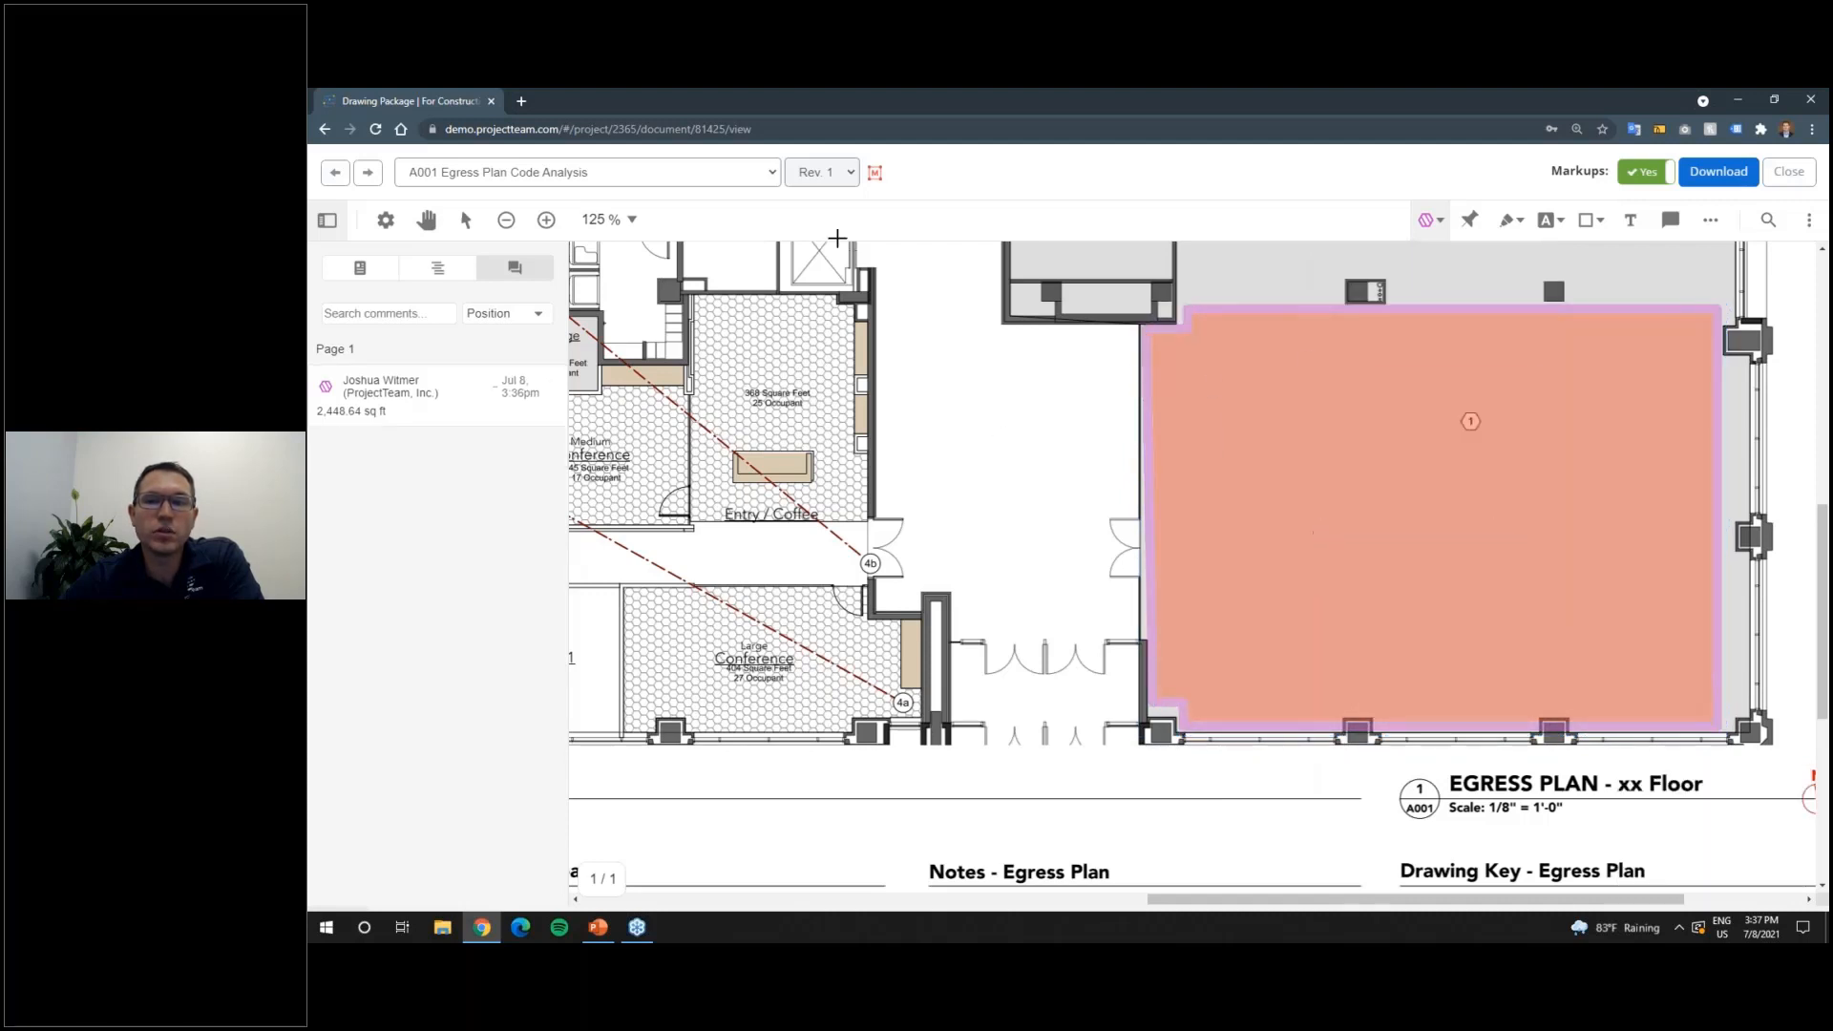
{"action": "left_click", "coordinate": [626, 222]}
{"action": "left_click", "coordinate": [623, 289]}
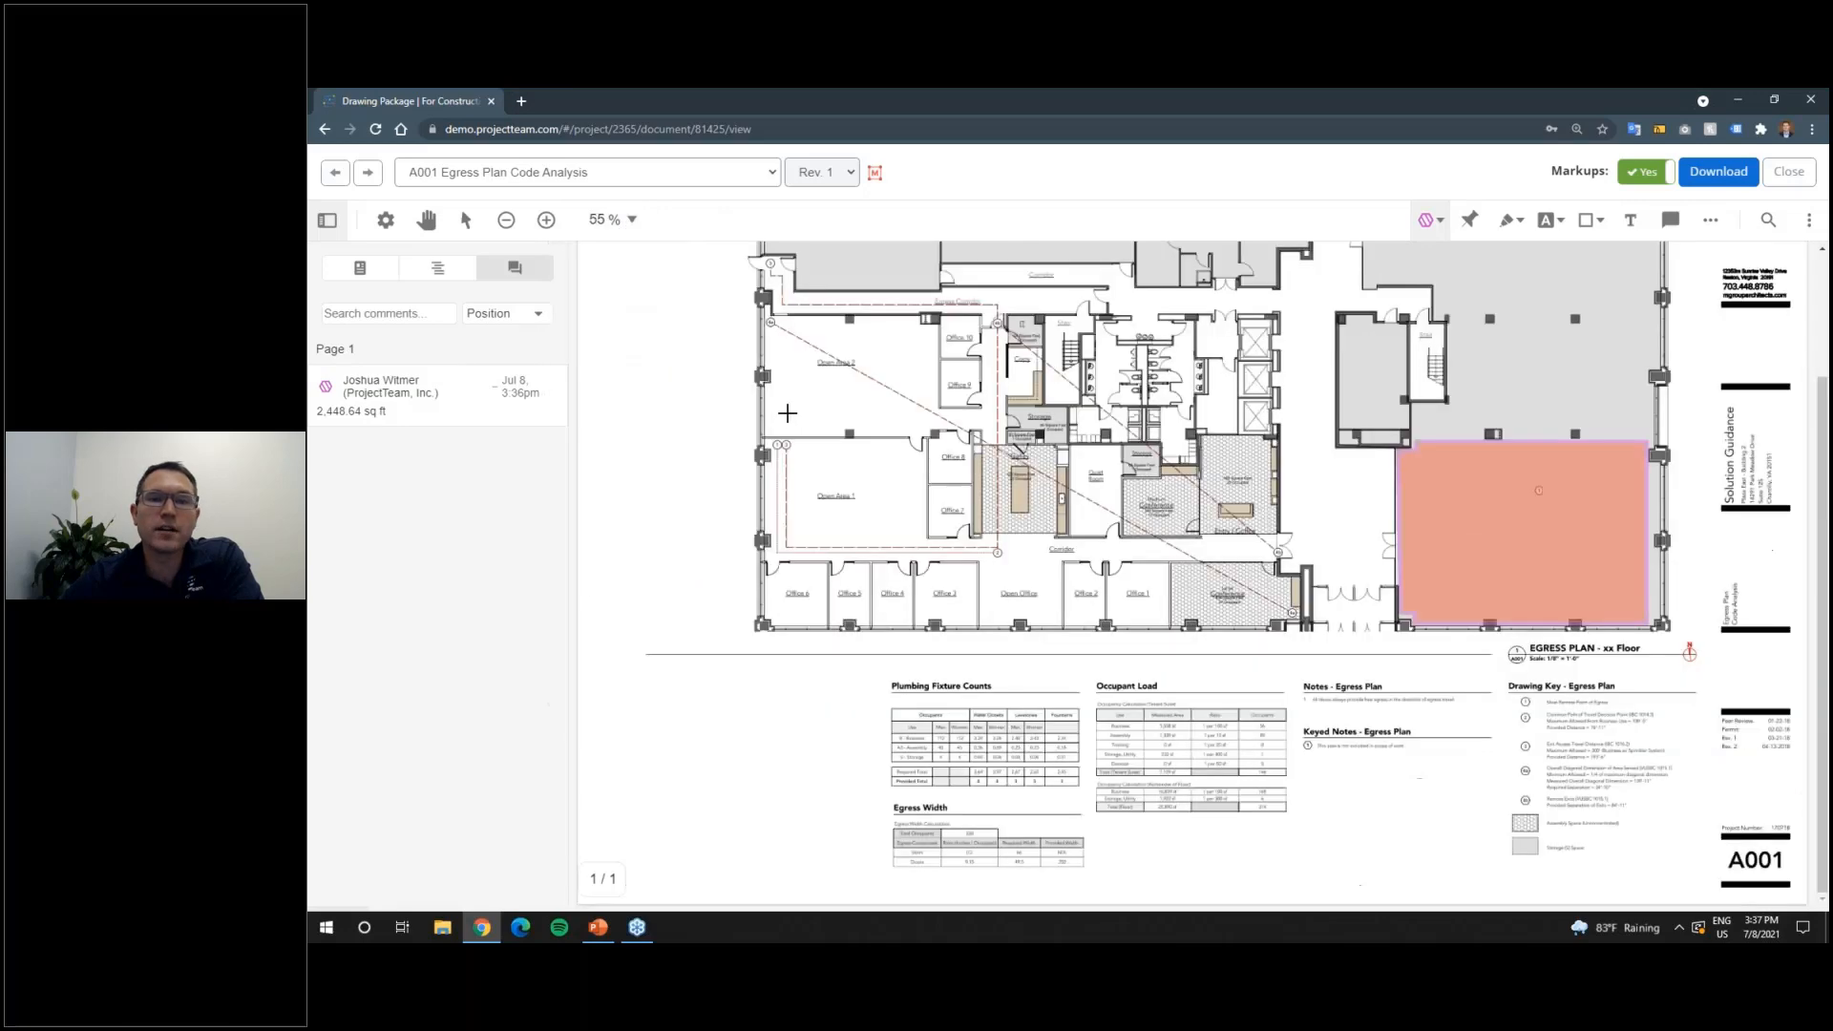
{"action": "scroll", "coordinate": [1384, 583], "scroll_direction": "up", "scroll_amount": 3}
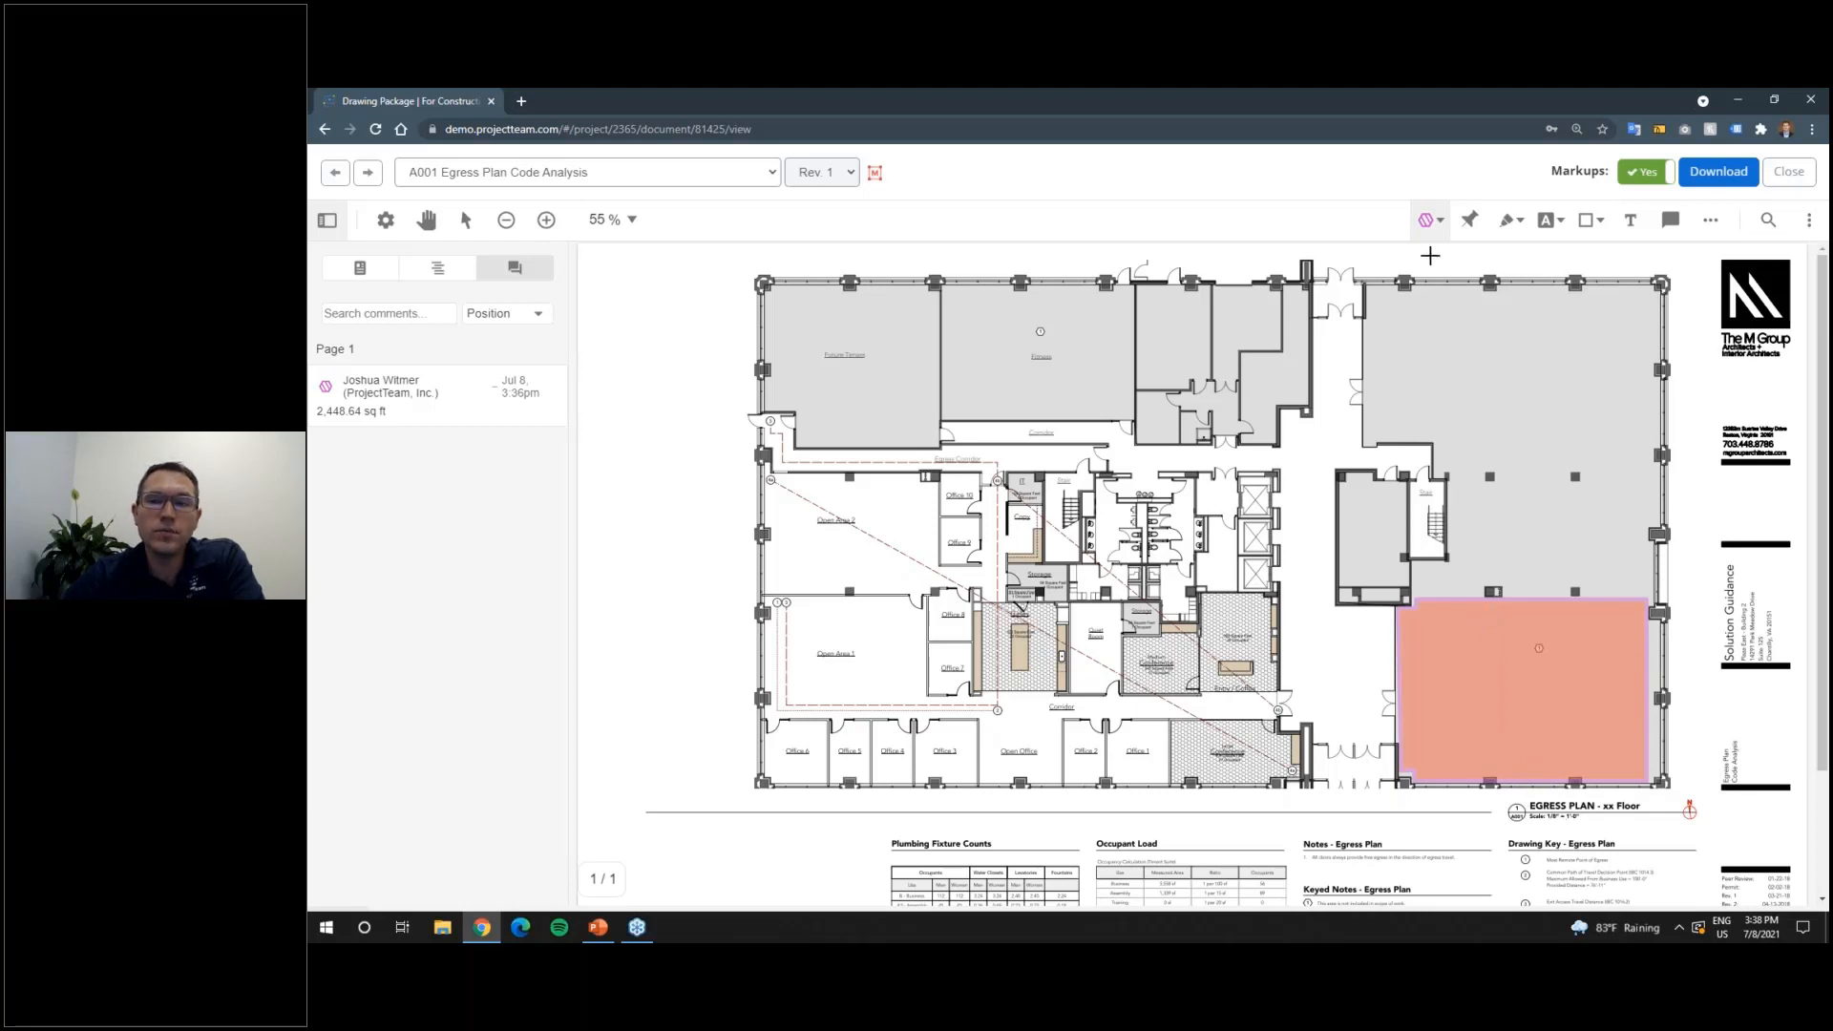
{"action": "left_click", "coordinate": [611, 221]}
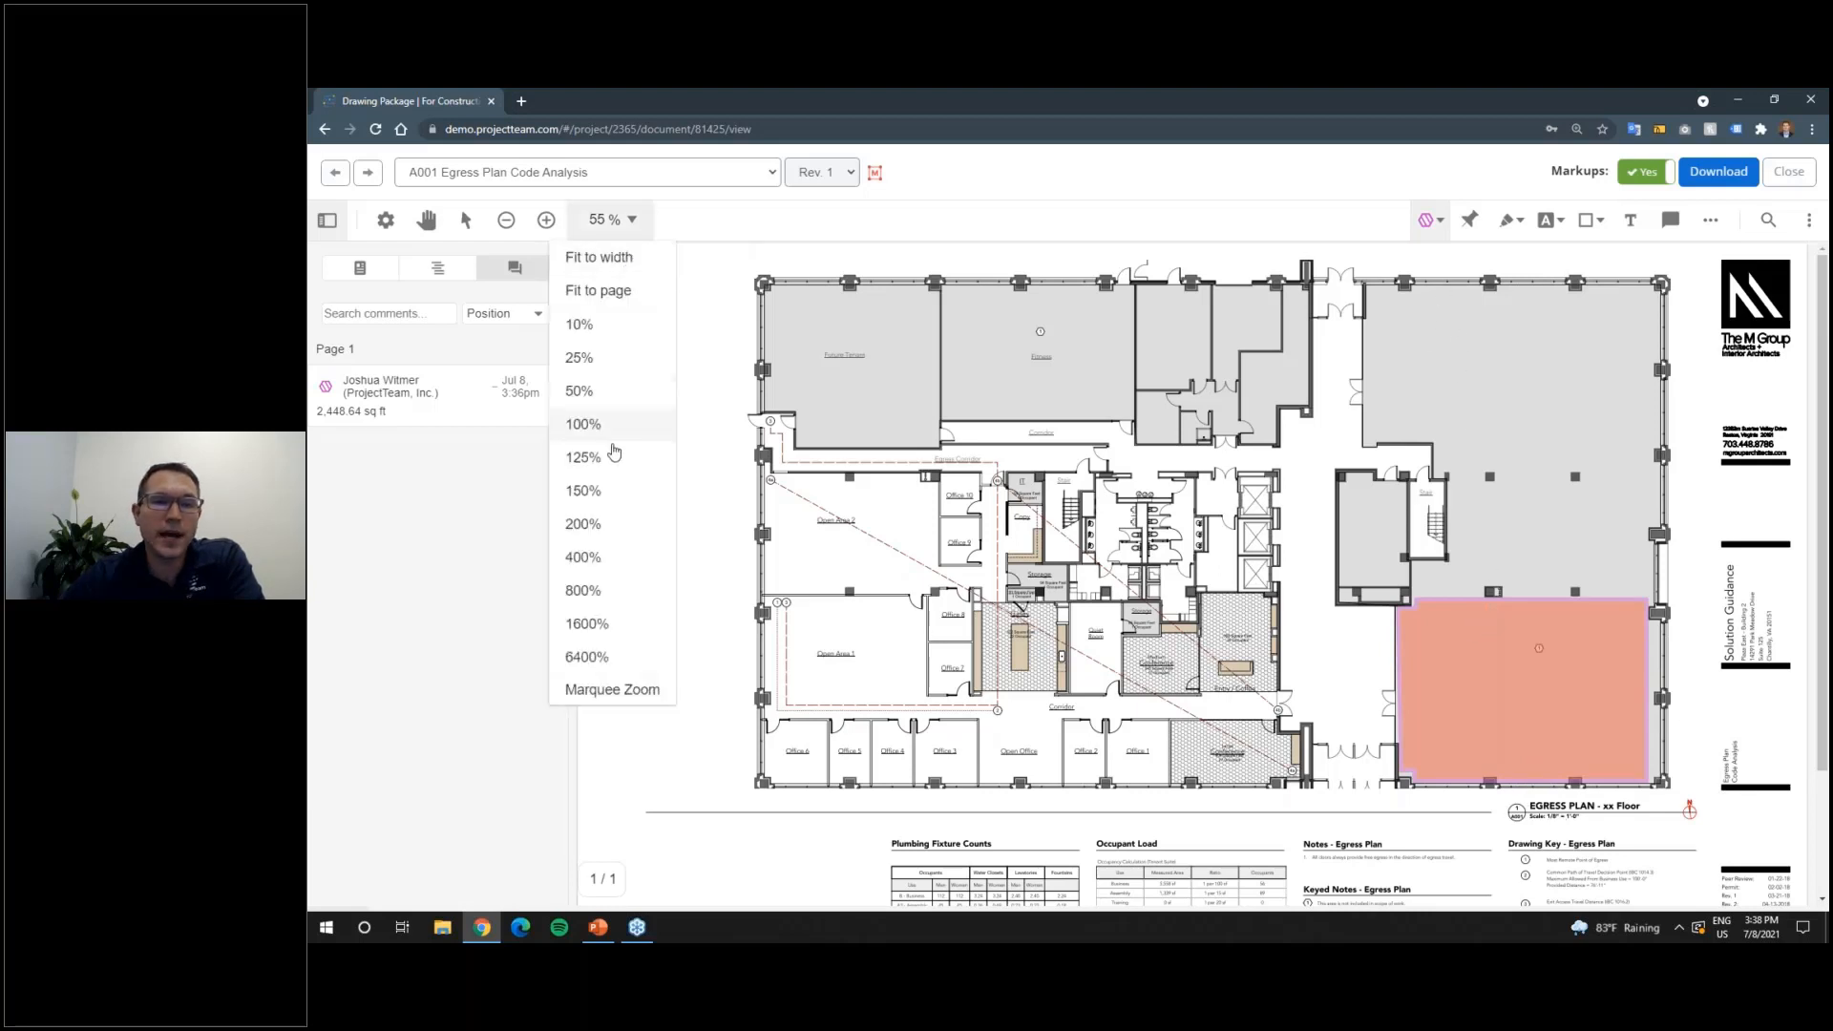
{"action": "left_click", "coordinate": [620, 492]}
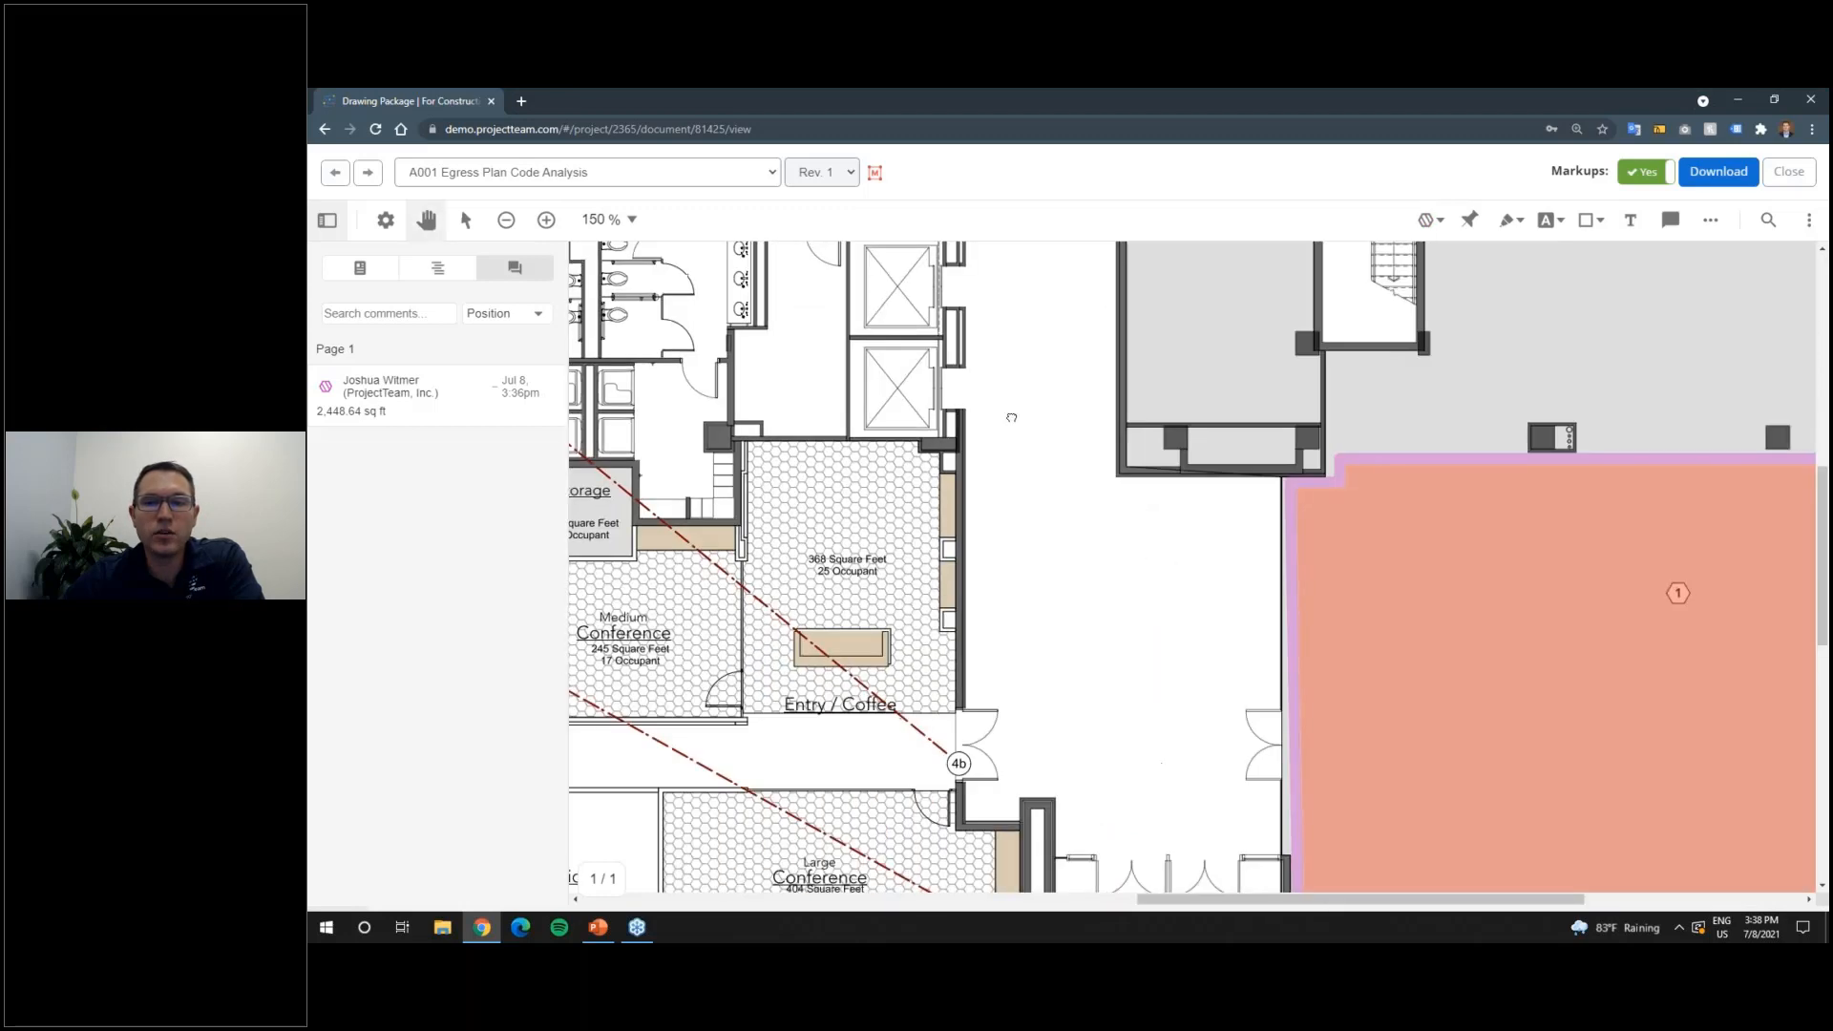
{"action": "left_click_drag", "start_coordinate": [1012, 417], "coordinate": [403, 225]}
{"action": "left_click", "coordinate": [1429, 220]}
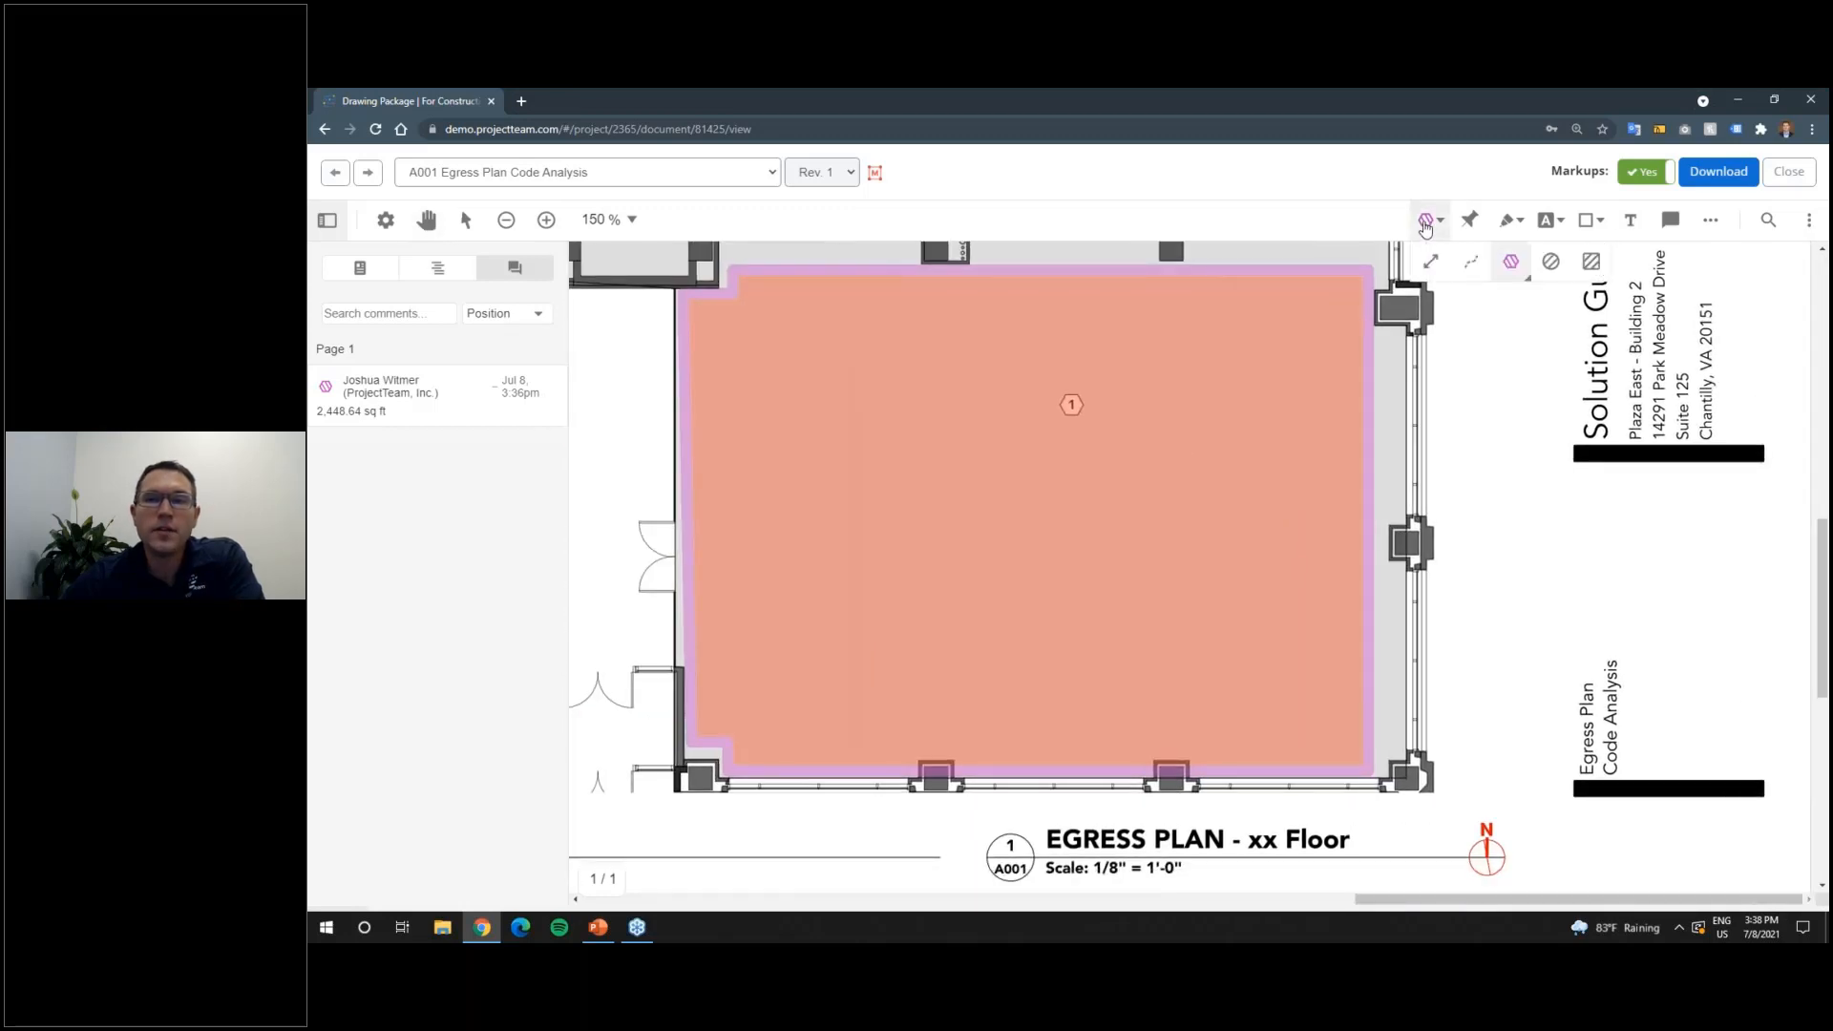
{"action": "left_click", "coordinate": [1433, 264]}
{"action": "left_click_drag", "start_coordinate": [1463, 318], "coordinate": [1464, 787]}
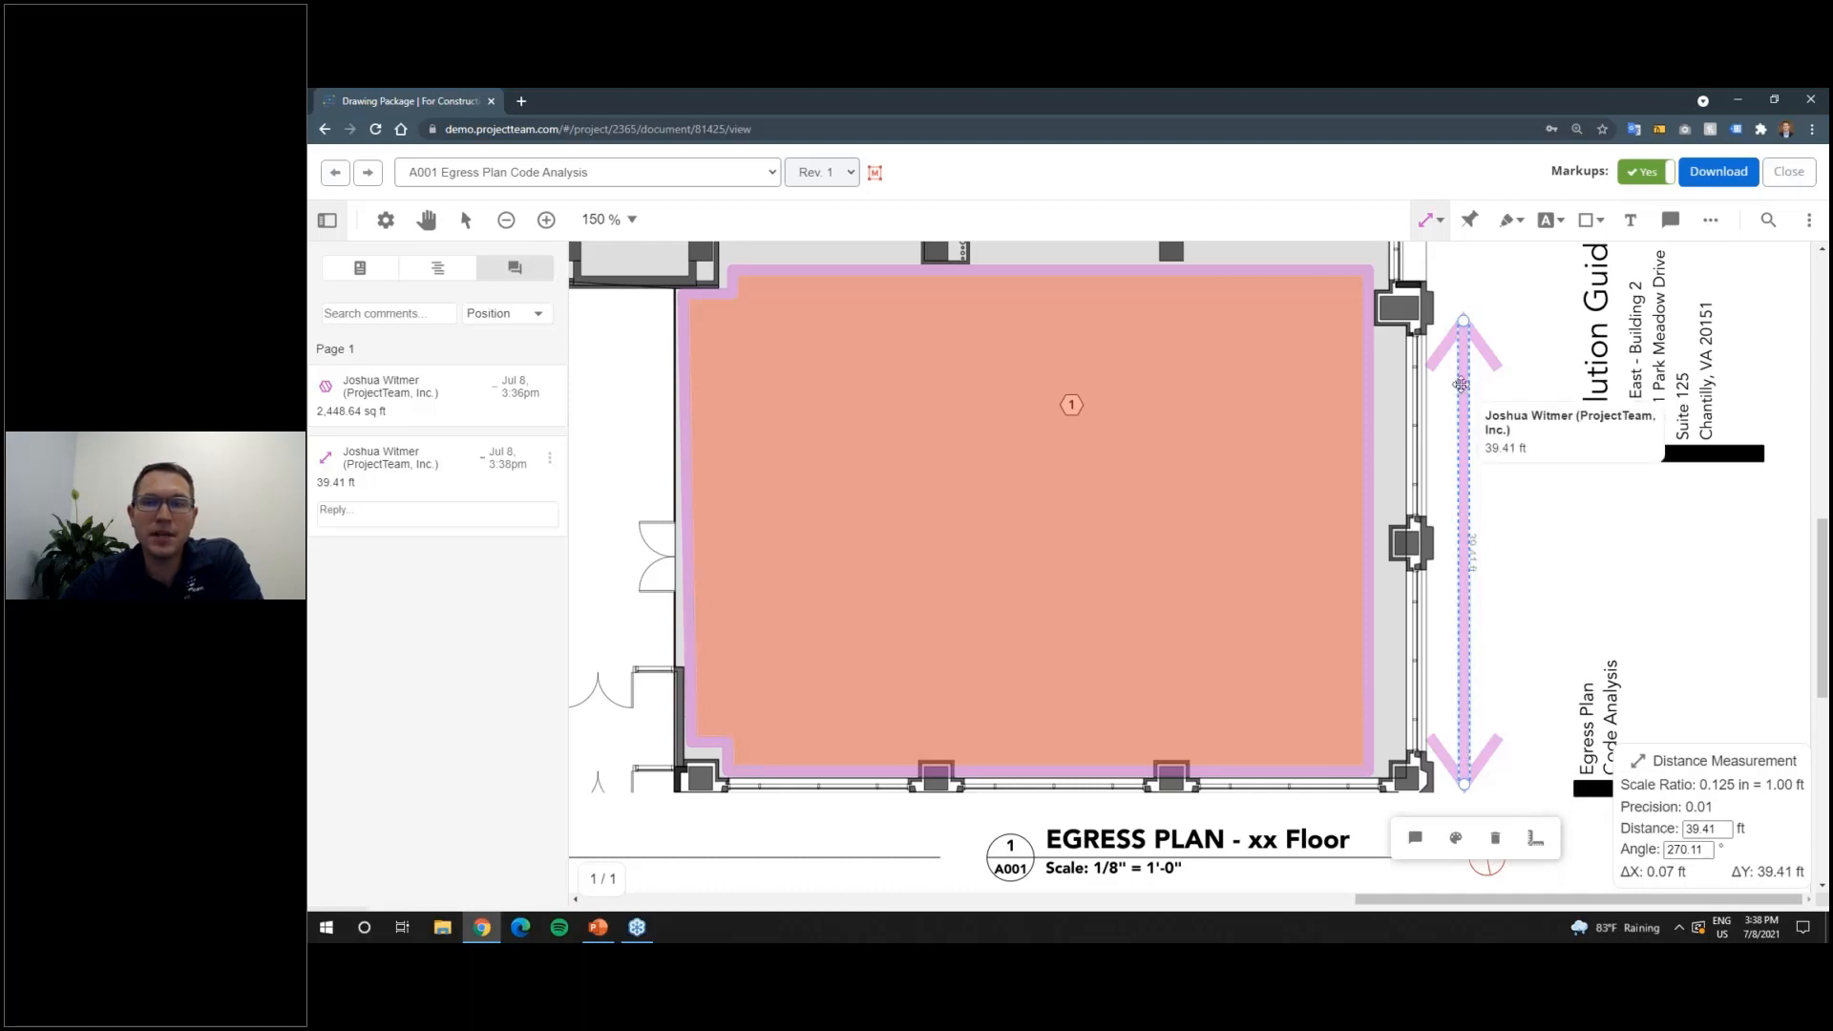
Step: Recolor the distance measurement orange-red, increase its opacity and make its line thinner
{"action": "left_click", "coordinate": [1455, 838]}
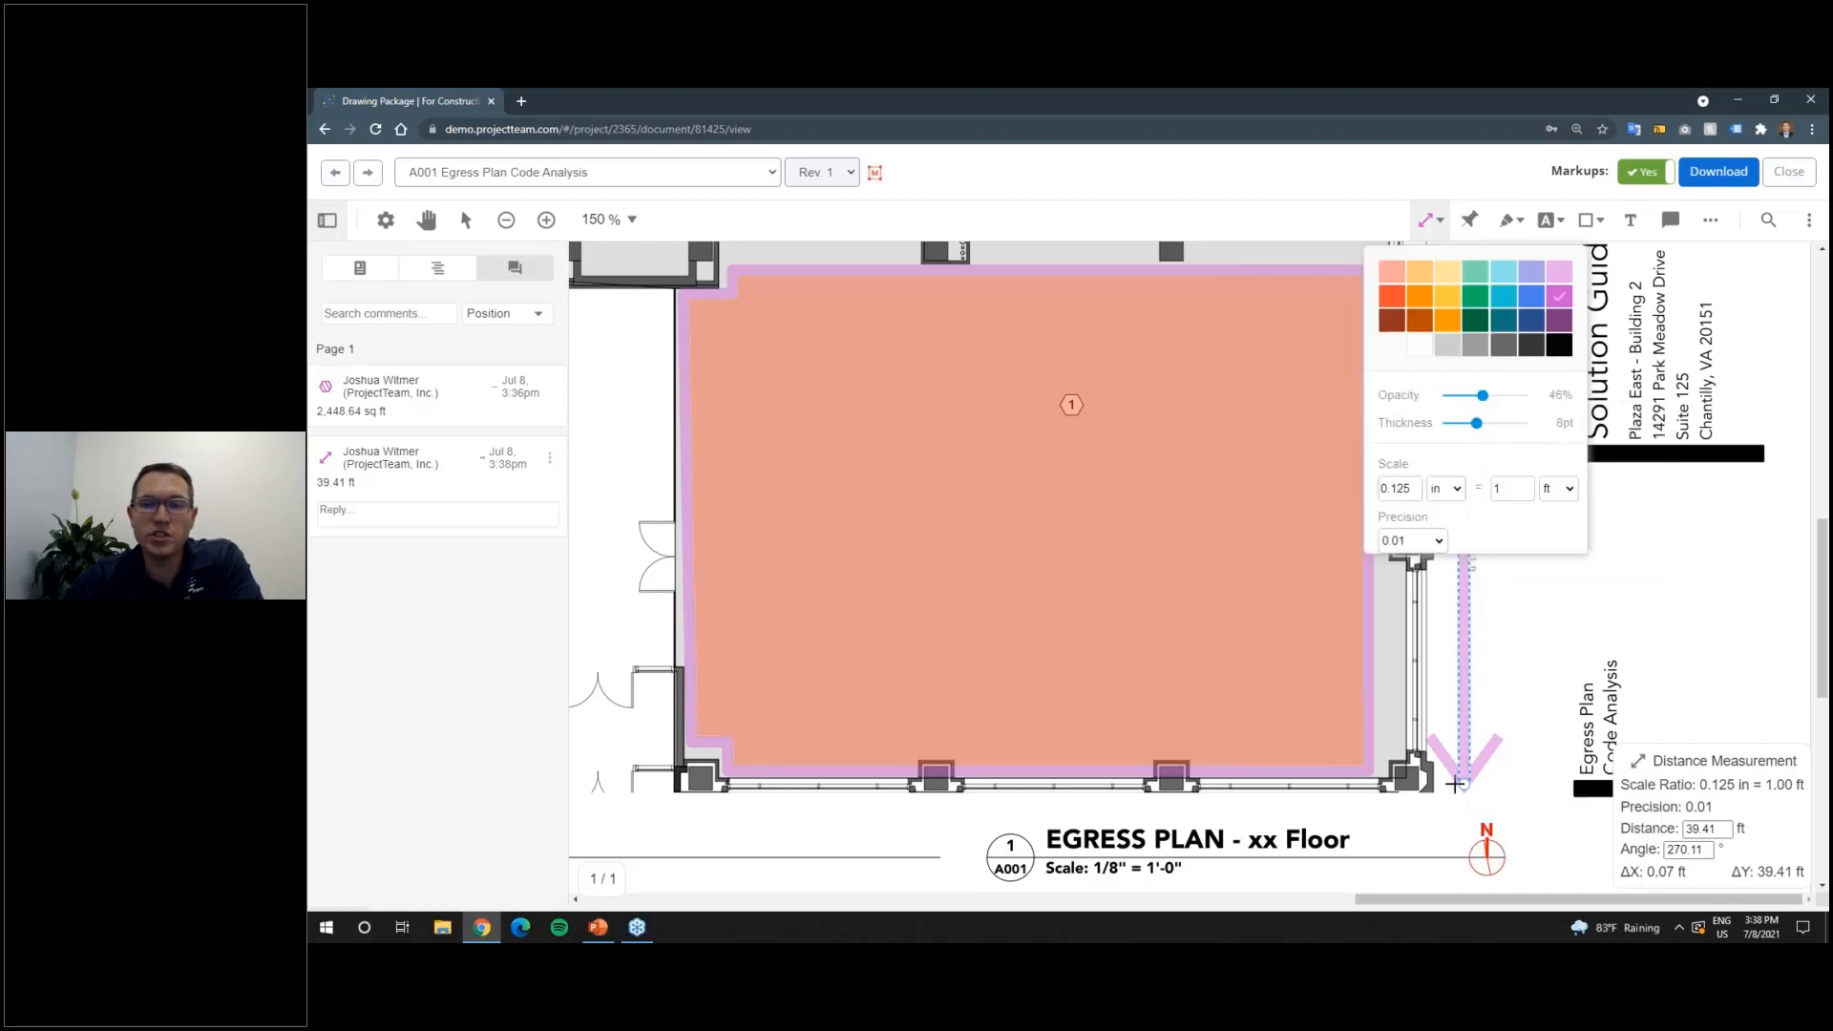
{"action": "left_click_drag", "start_coordinate": [1476, 423], "coordinate": [1547, 409]}
{"action": "left_click", "coordinate": [1392, 302]}
{"action": "left_click", "coordinate": [1542, 633]}
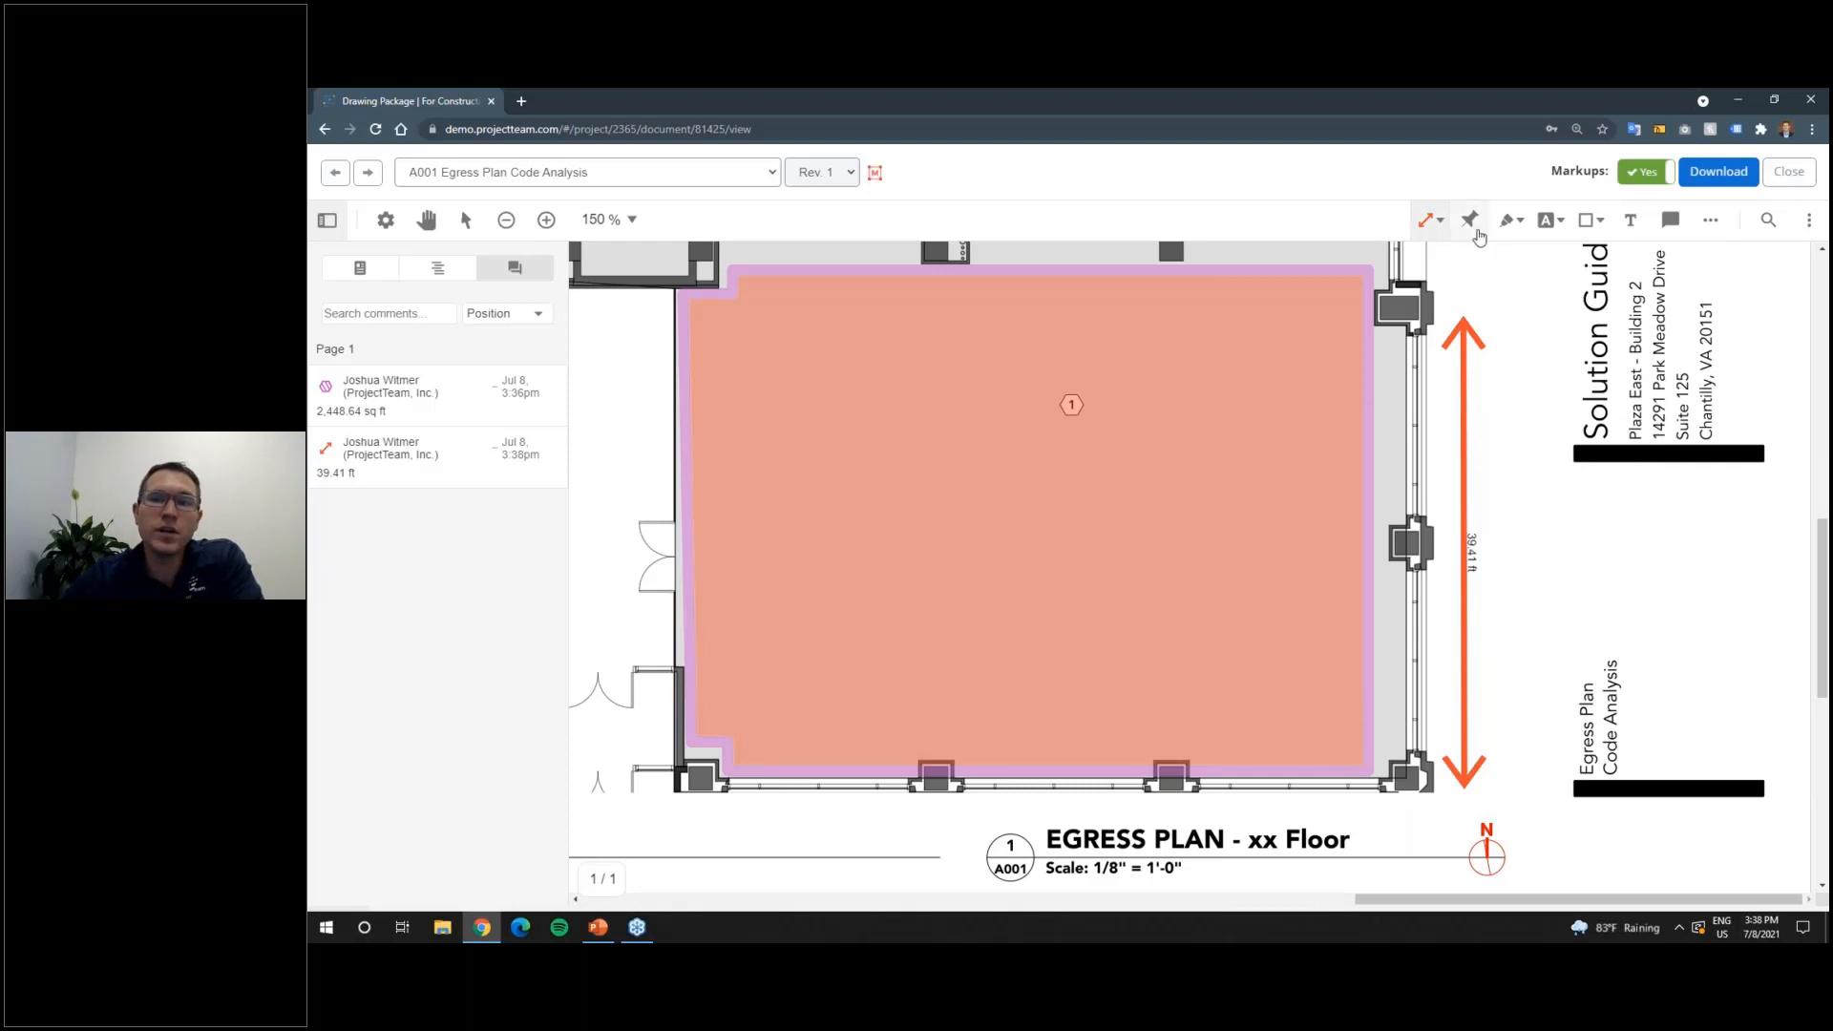
{"action": "left_click", "coordinate": [1477, 229]}
{"action": "left_click", "coordinate": [1476, 229]}
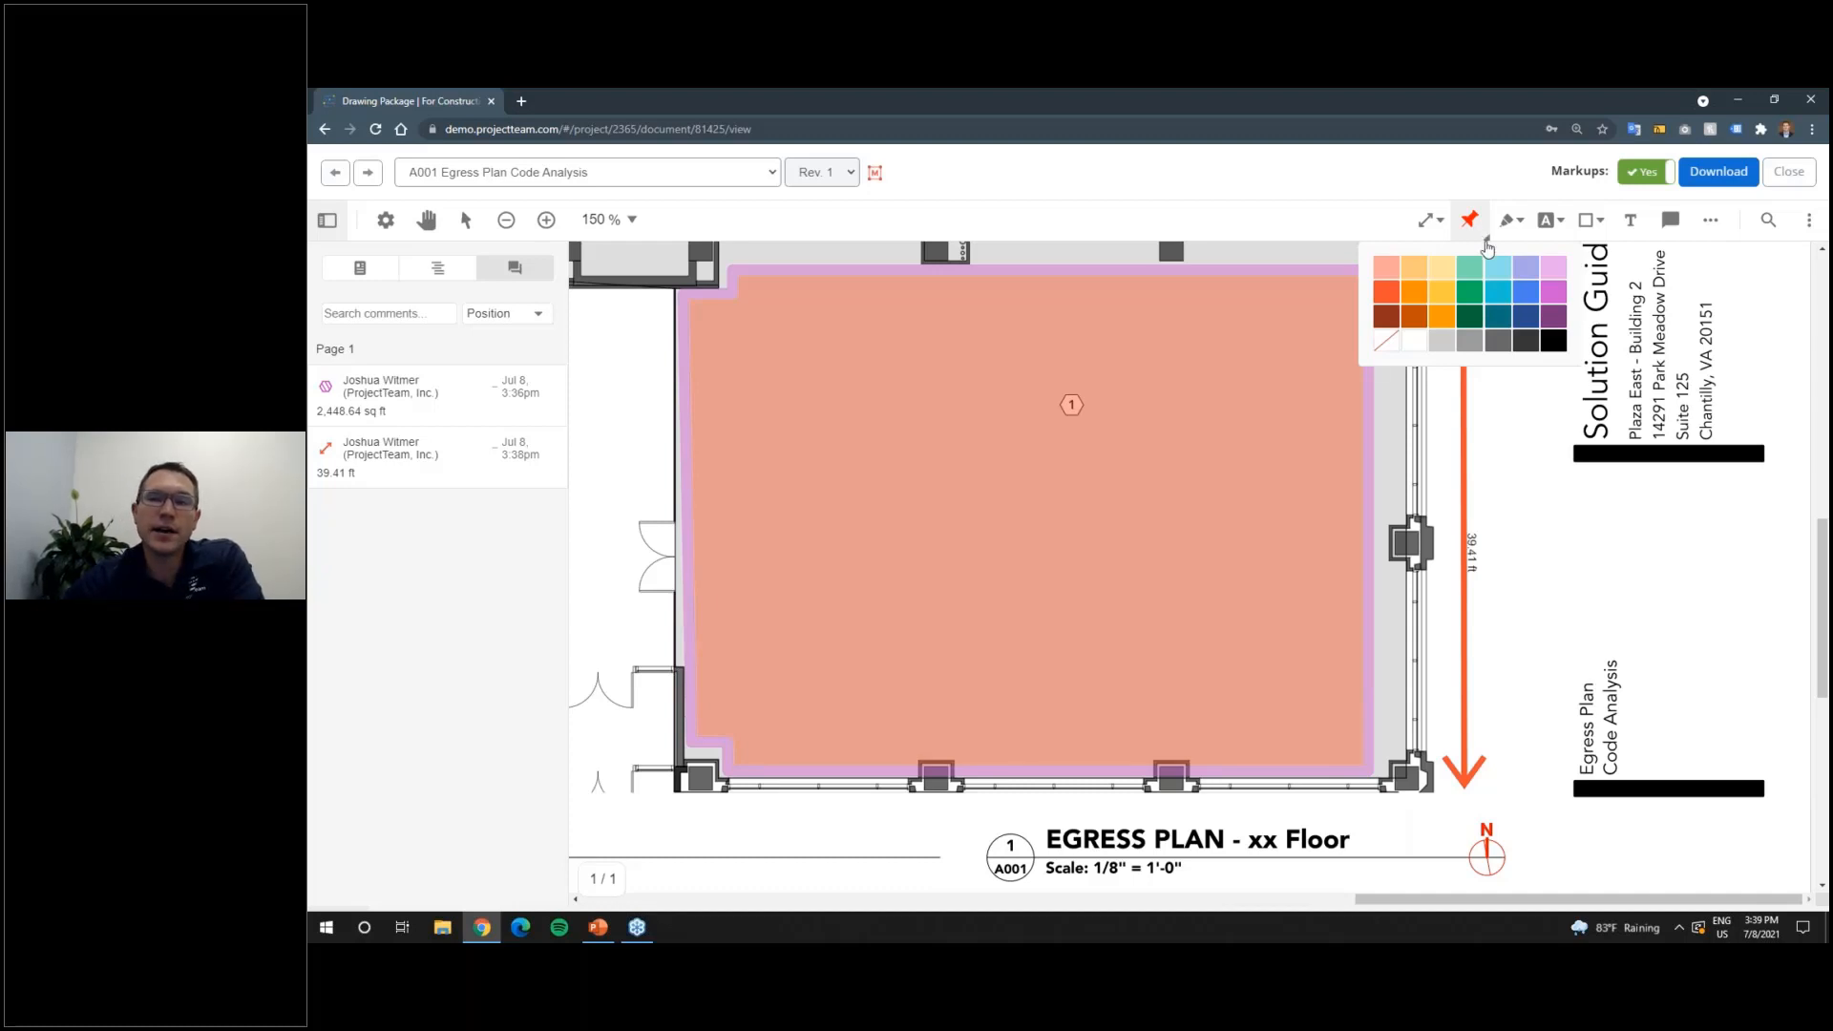
{"action": "key", "text": "Escape"}
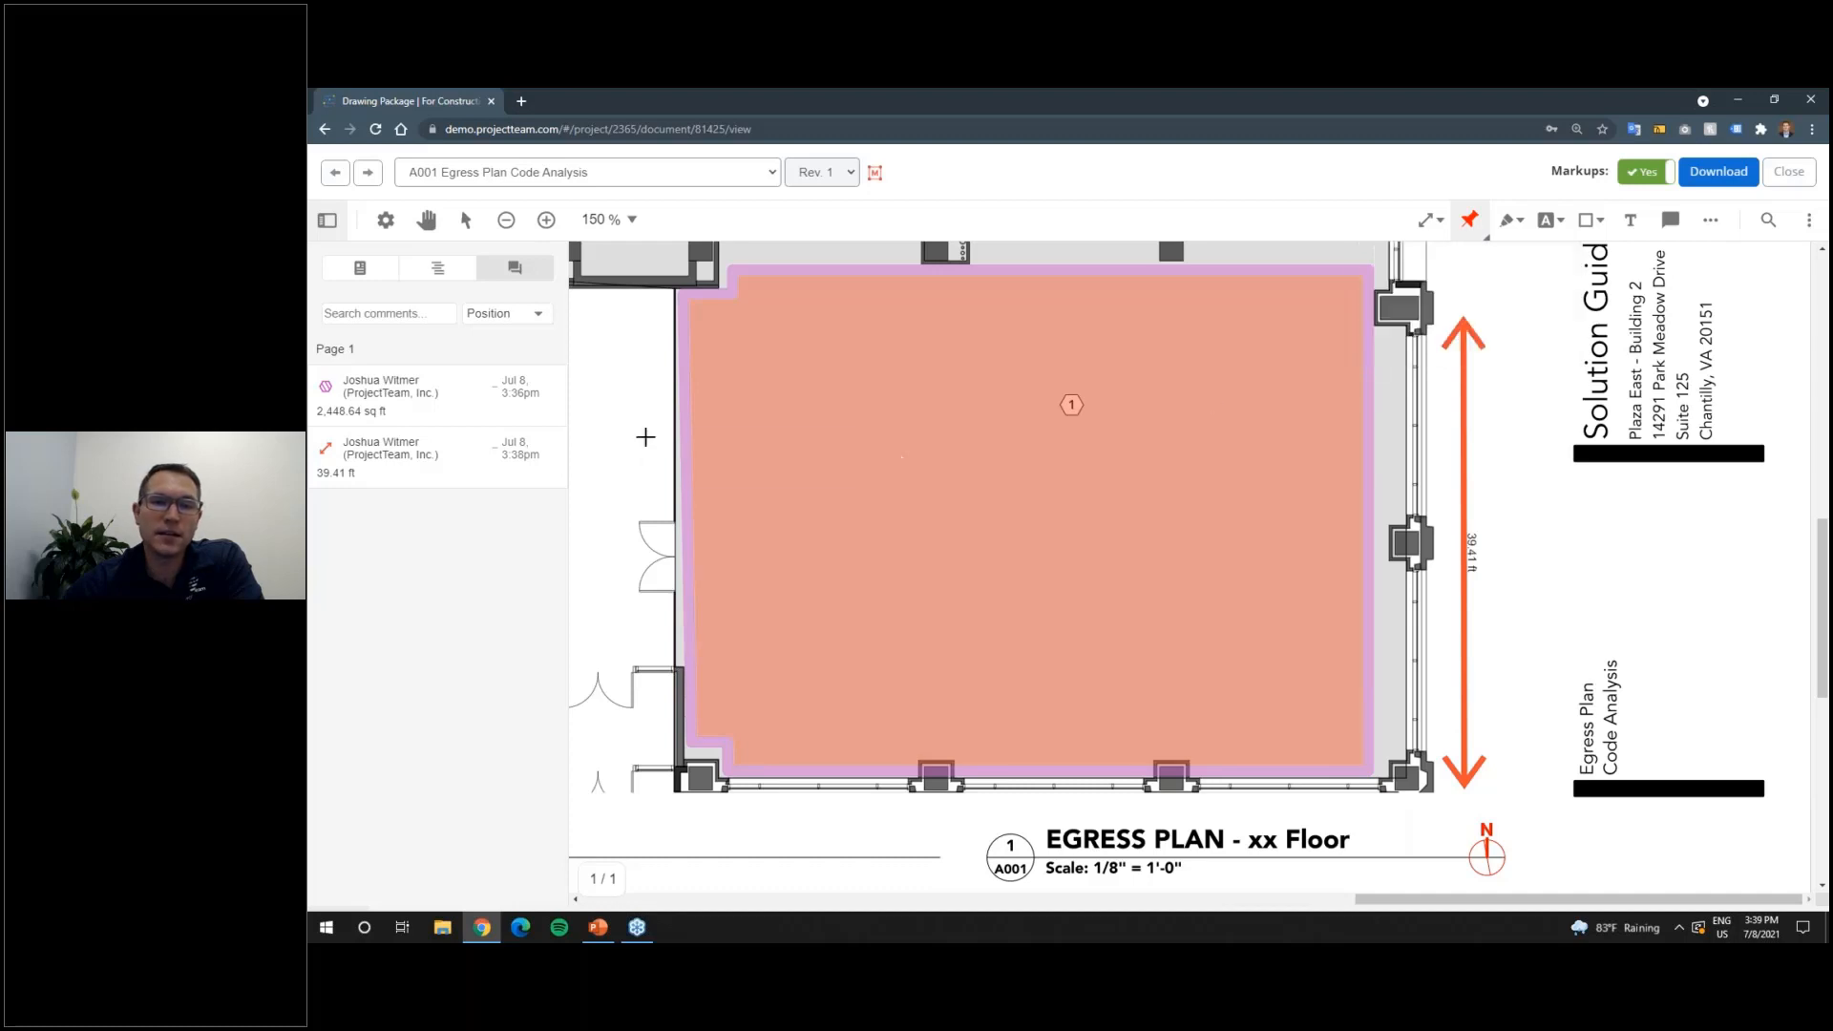
Step: Set the reference pin color to blue and place a pin in the corridor beside exit marker 4b
{"action": "left_click_drag", "start_coordinate": [813, 499], "coordinate": [1426, 486]}
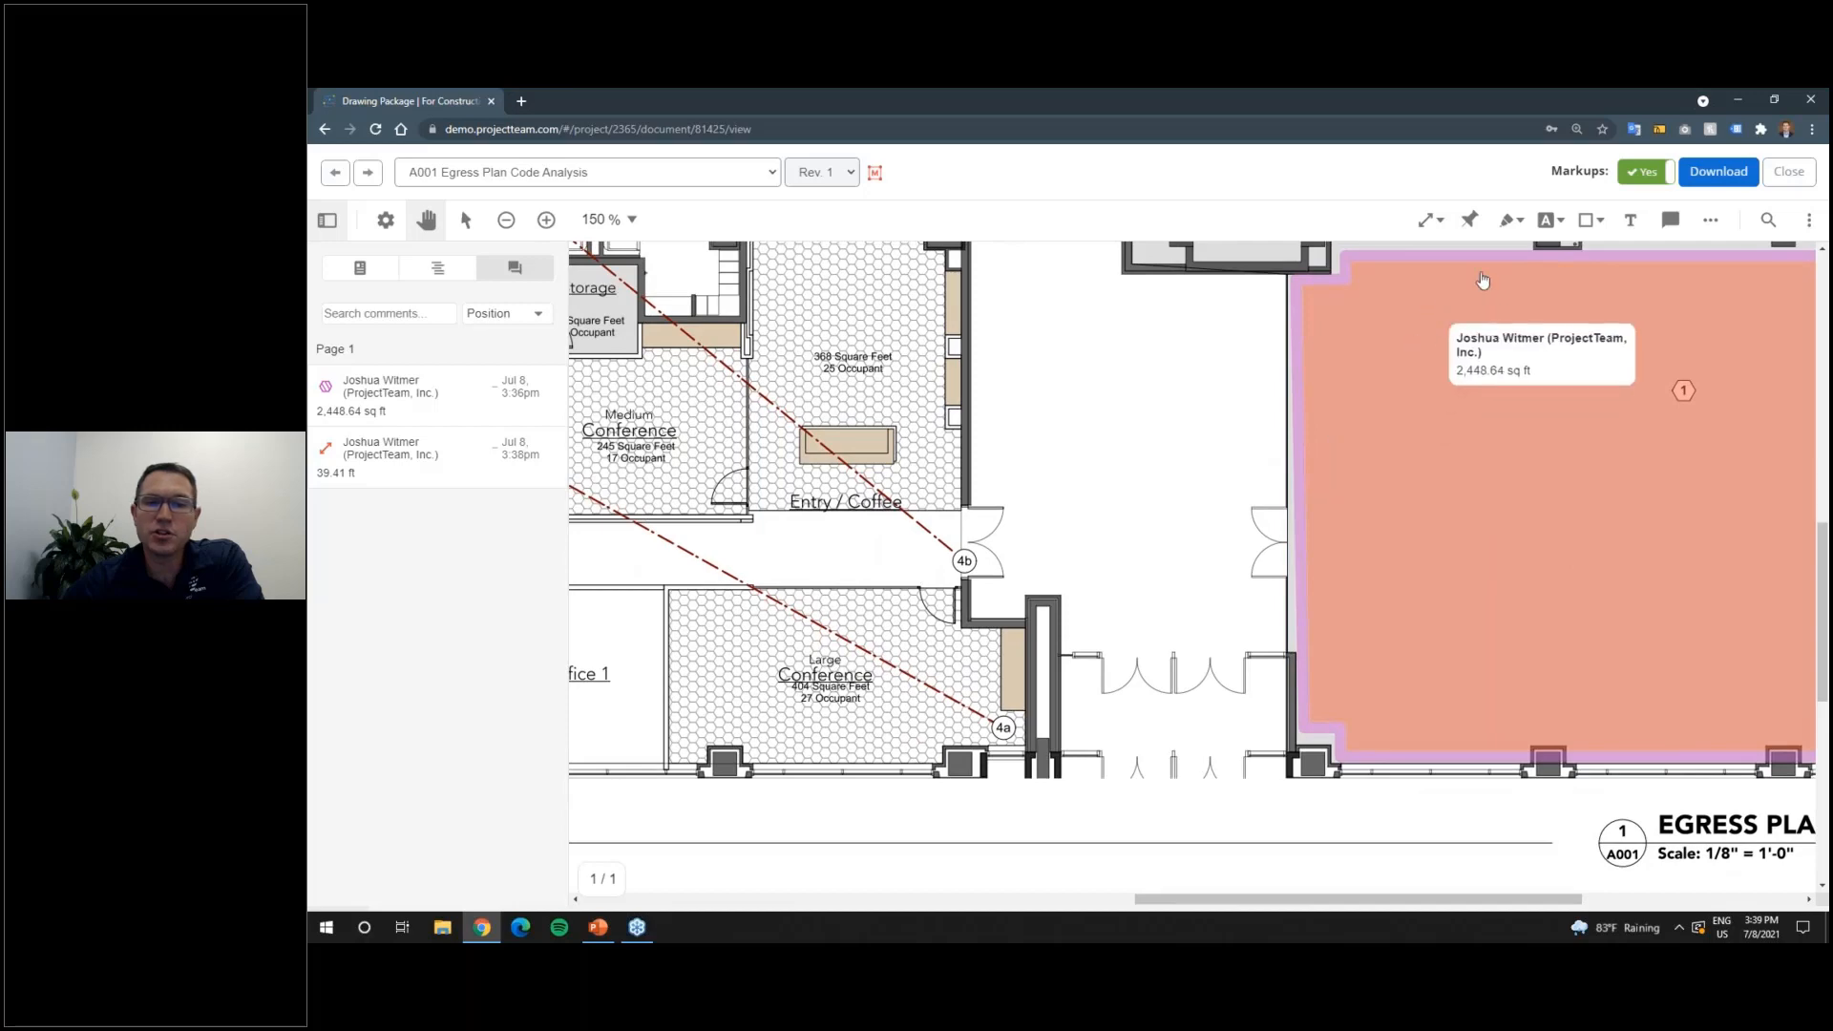
{"action": "left_click", "coordinate": [1470, 220]}
{"action": "left_click", "coordinate": [1471, 220]}
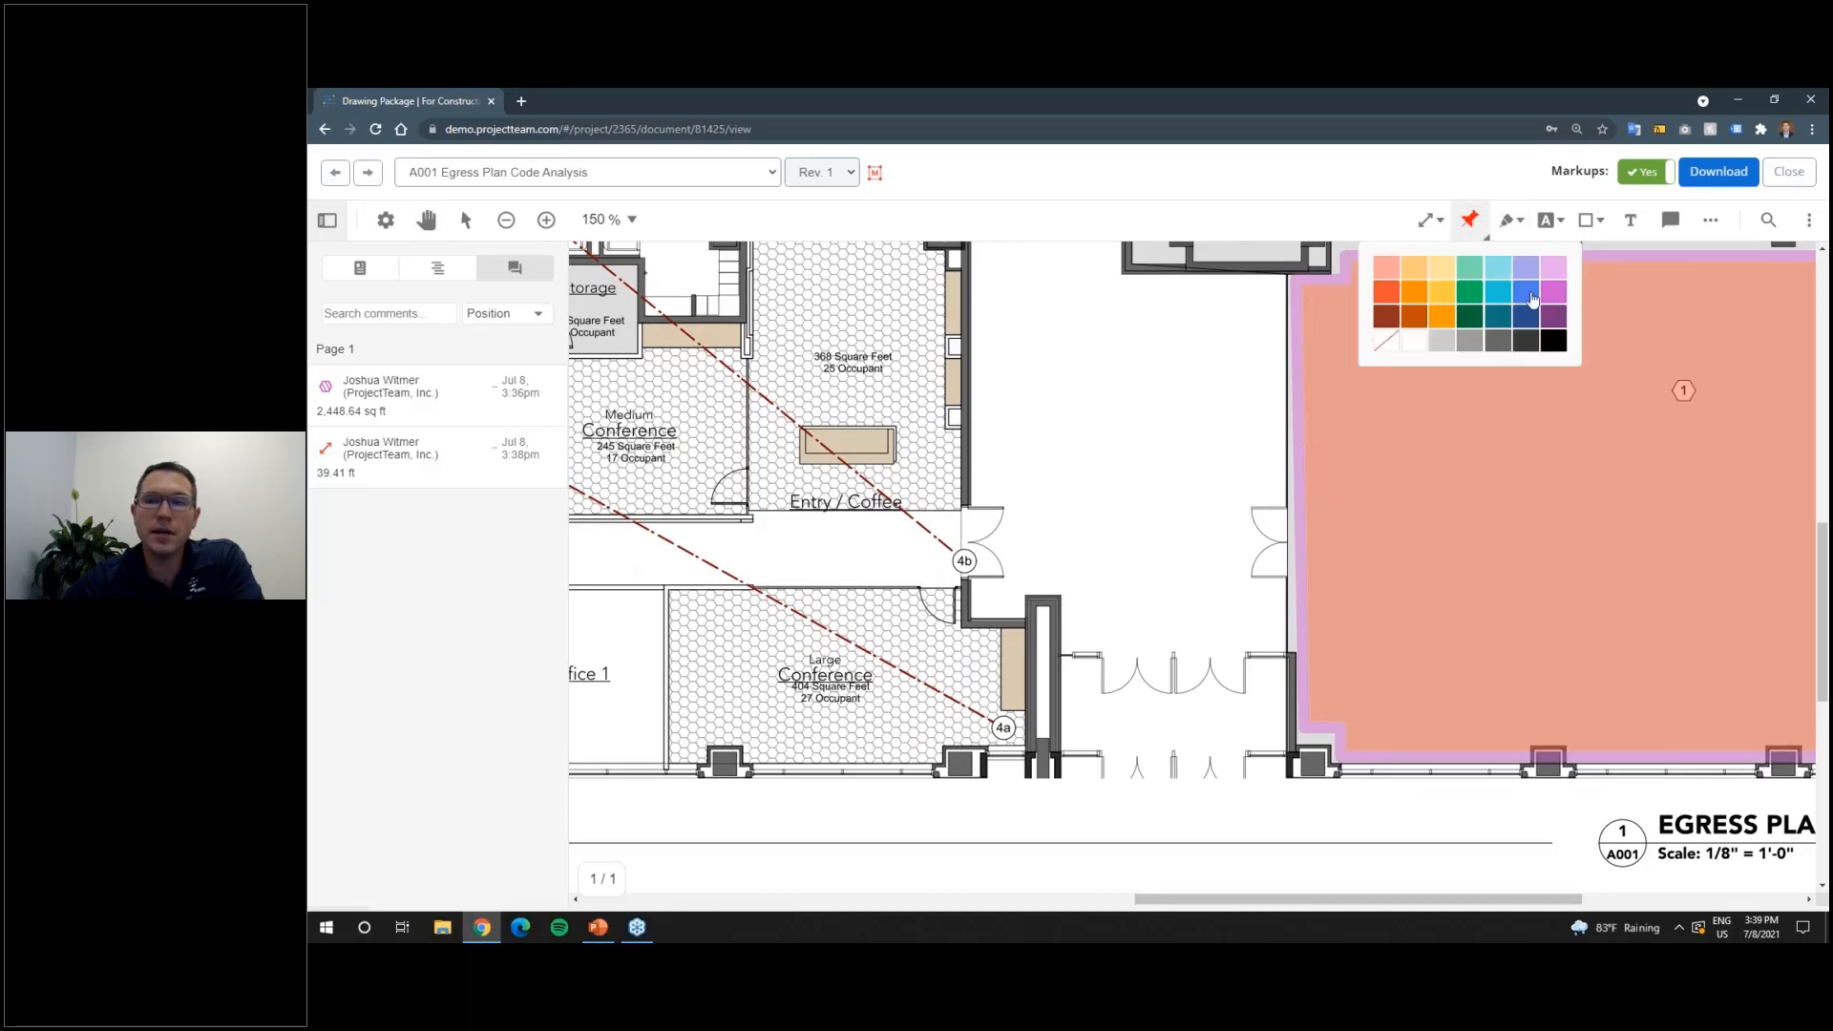
{"action": "left_click", "coordinate": [1527, 294]}
{"action": "left_click", "coordinate": [919, 570]}
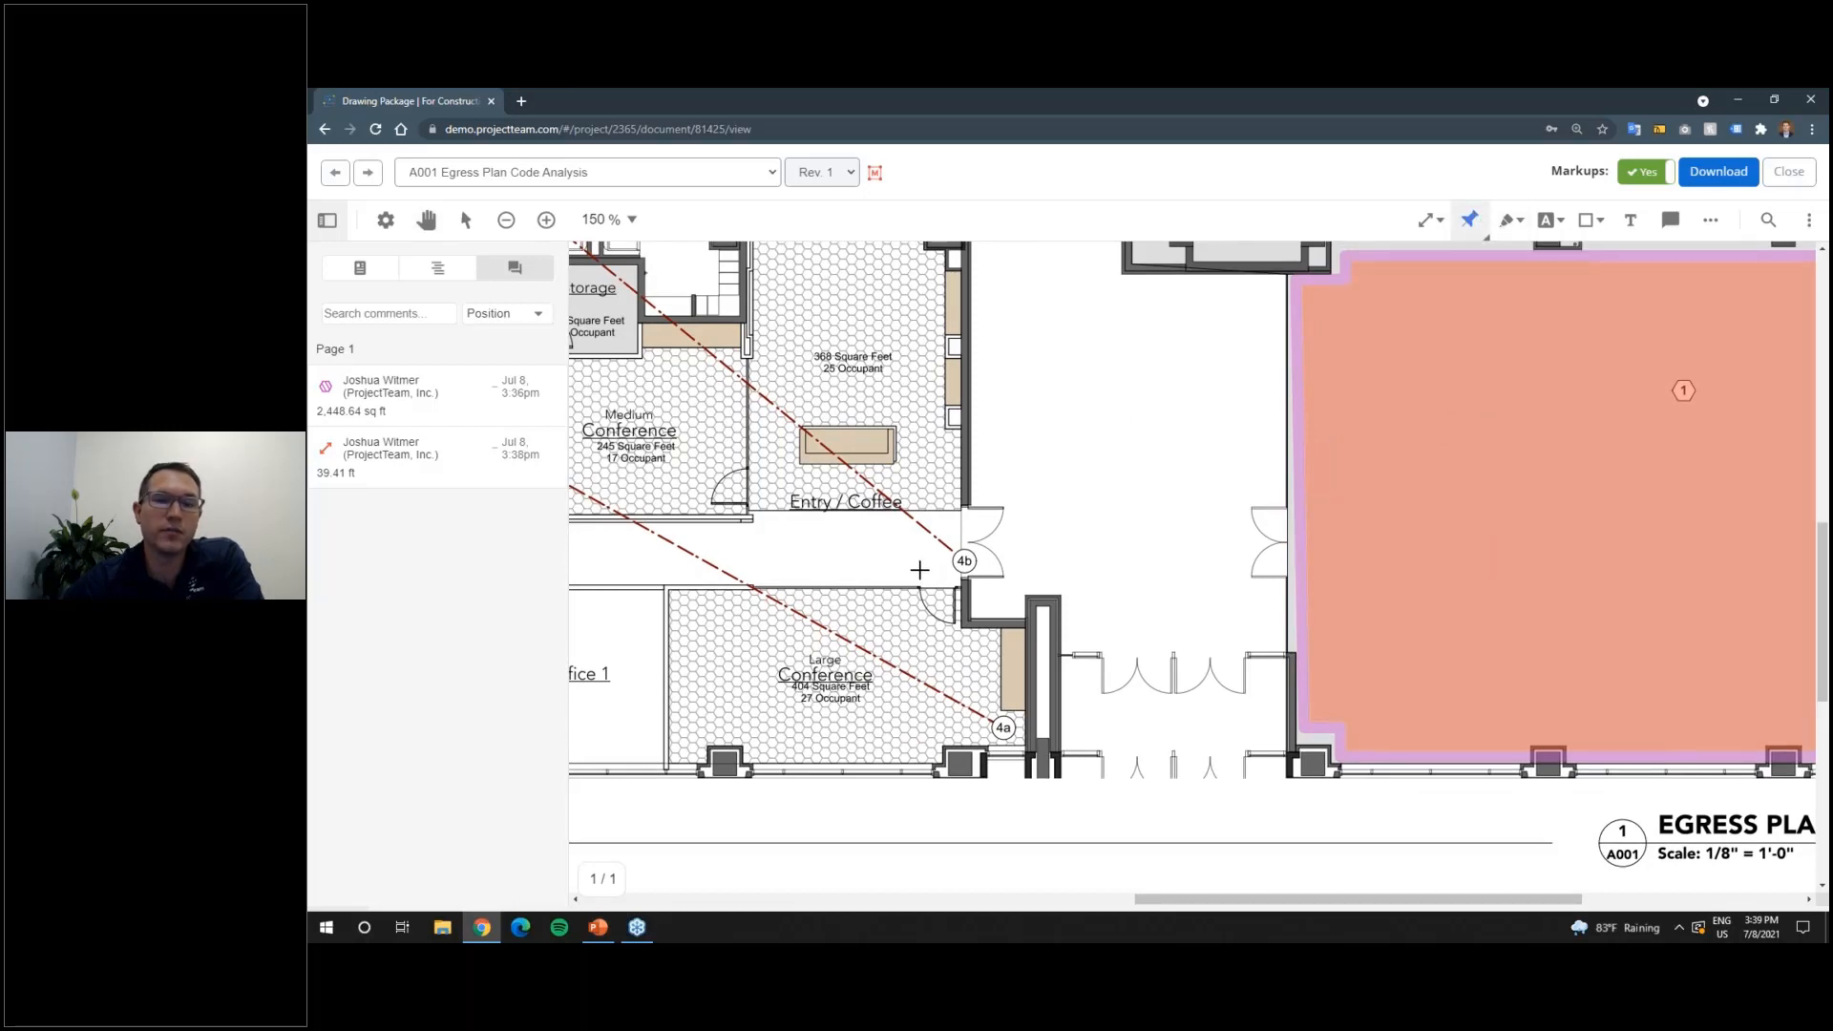
{"action": "left_click", "coordinate": [920, 570]}
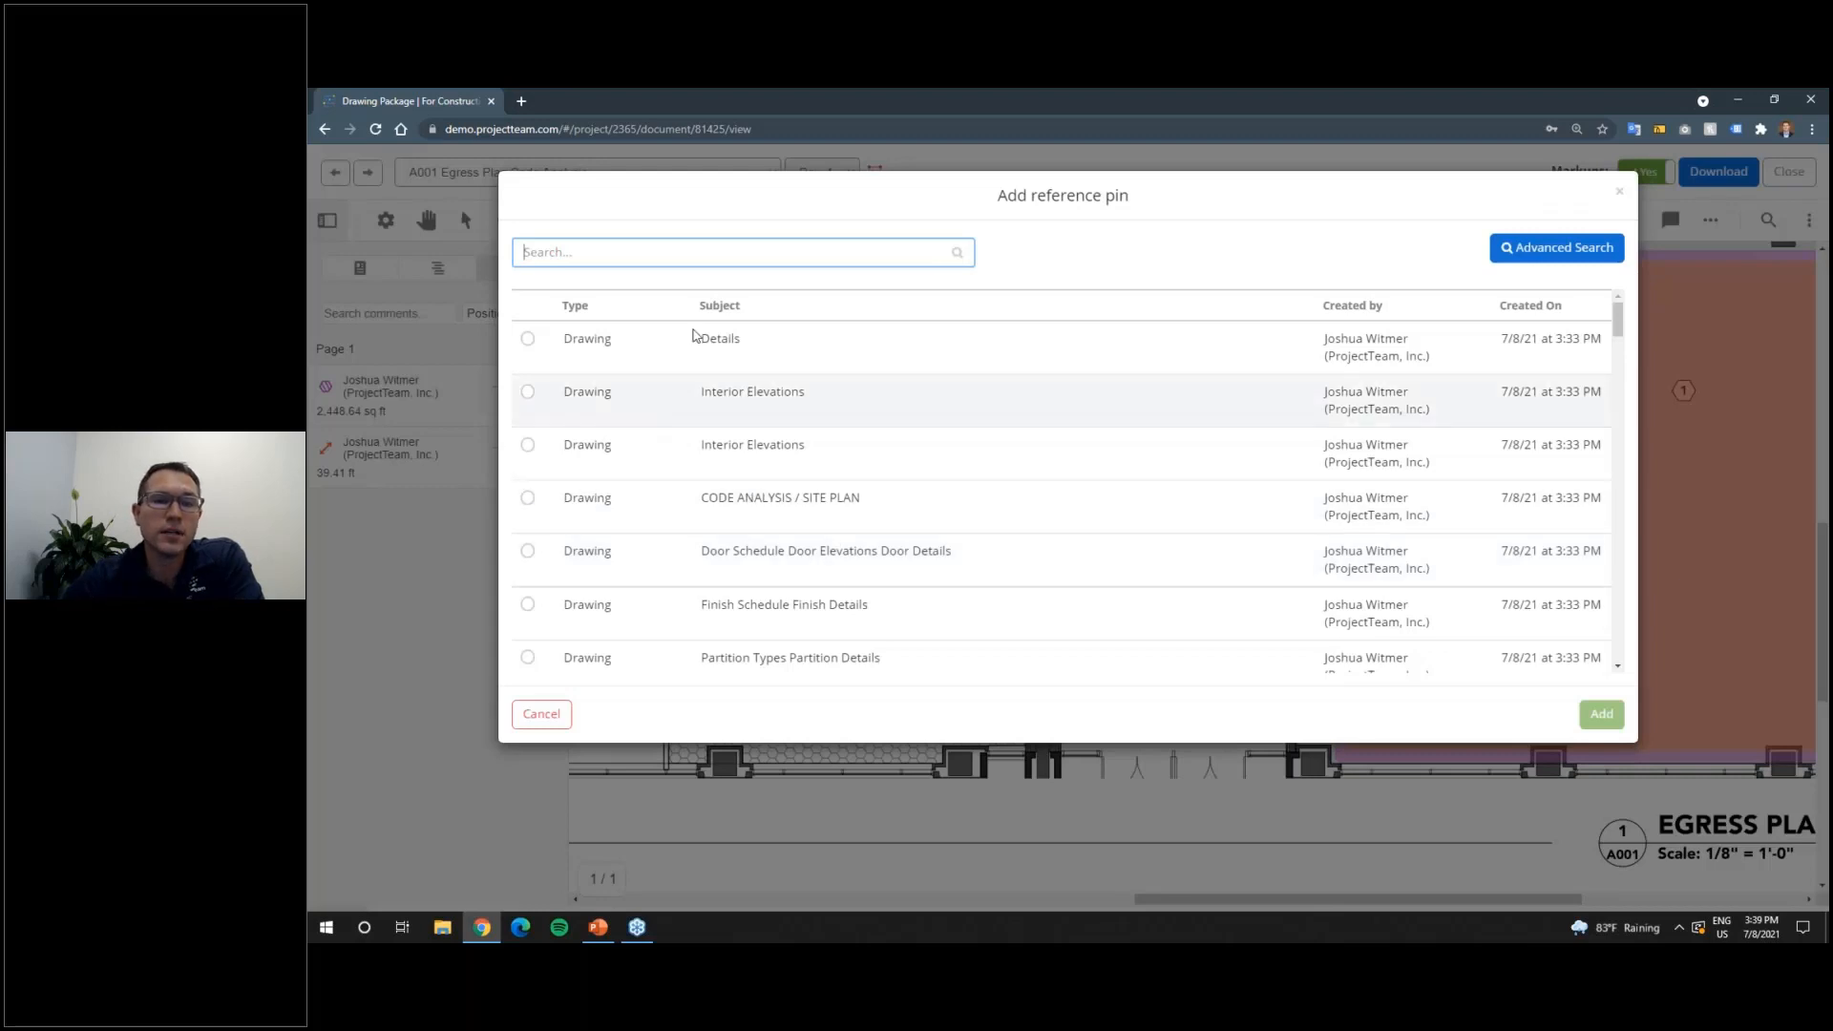
Step: Search the project records for "req" and link the pin to the Request For Information "Location for water line splice"
{"action": "type", "text": "req"}
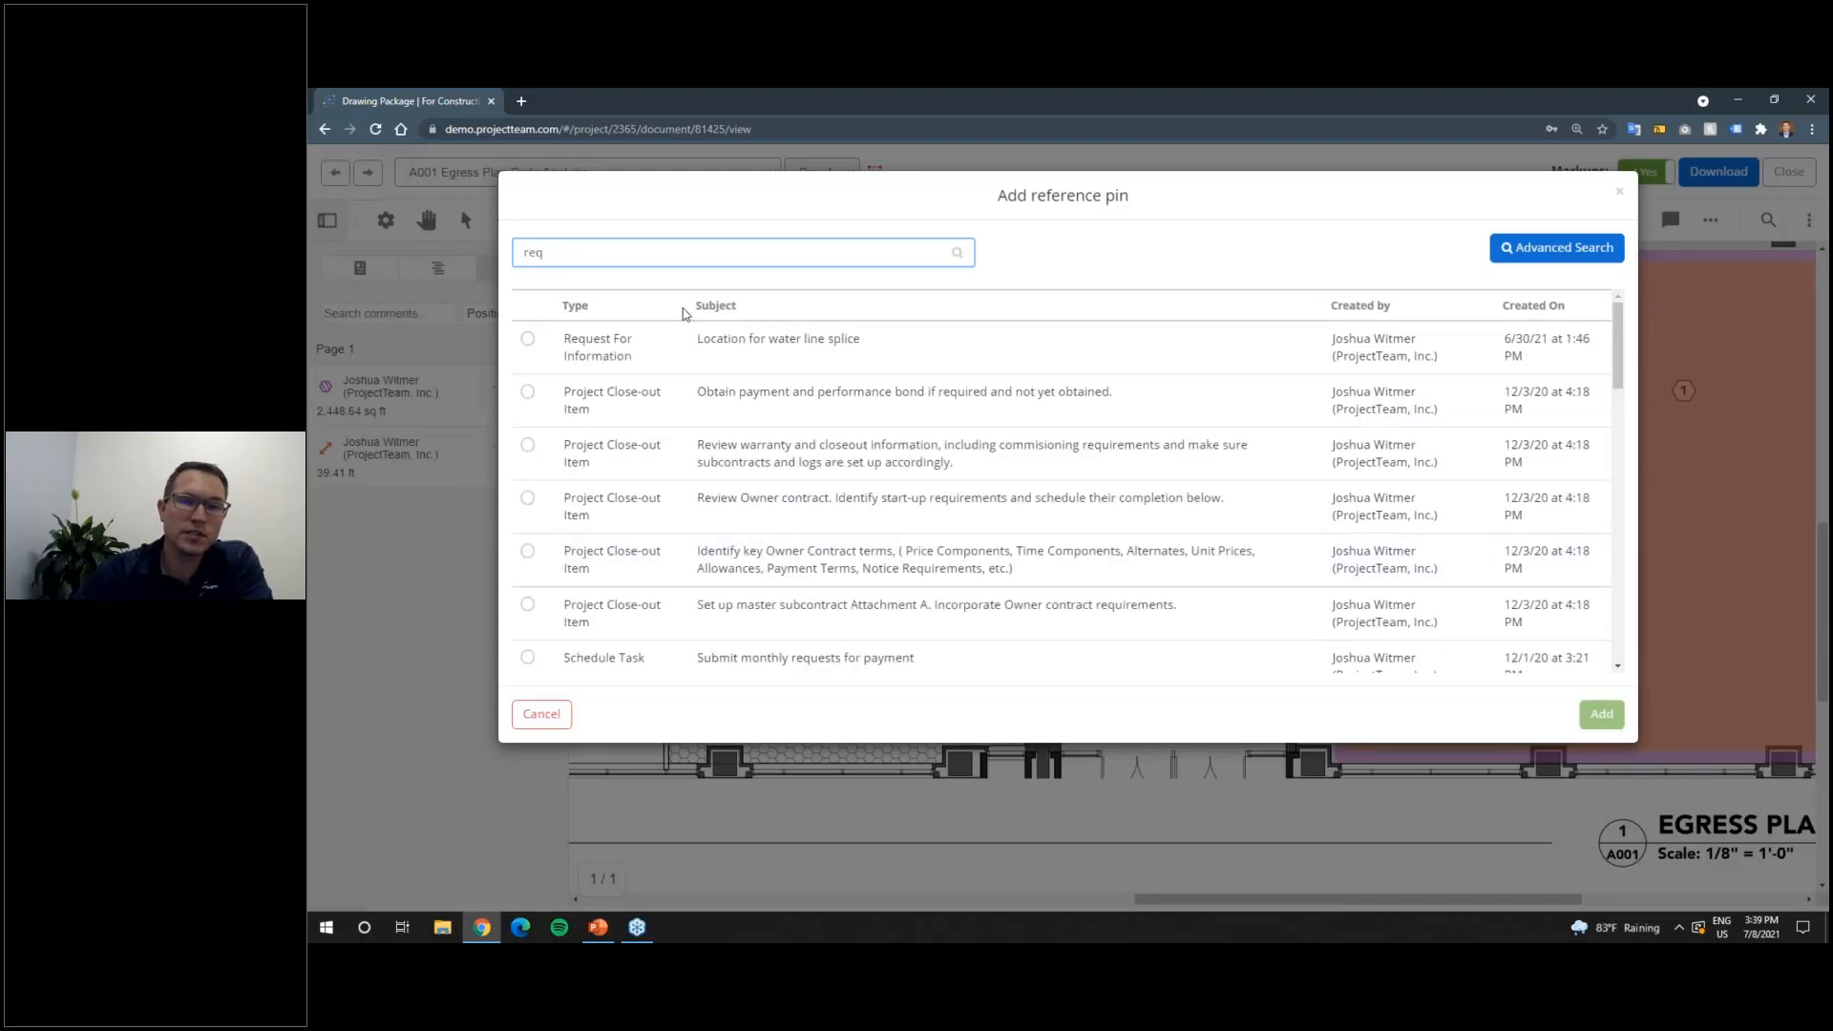
{"action": "left_click", "coordinate": [529, 342]}
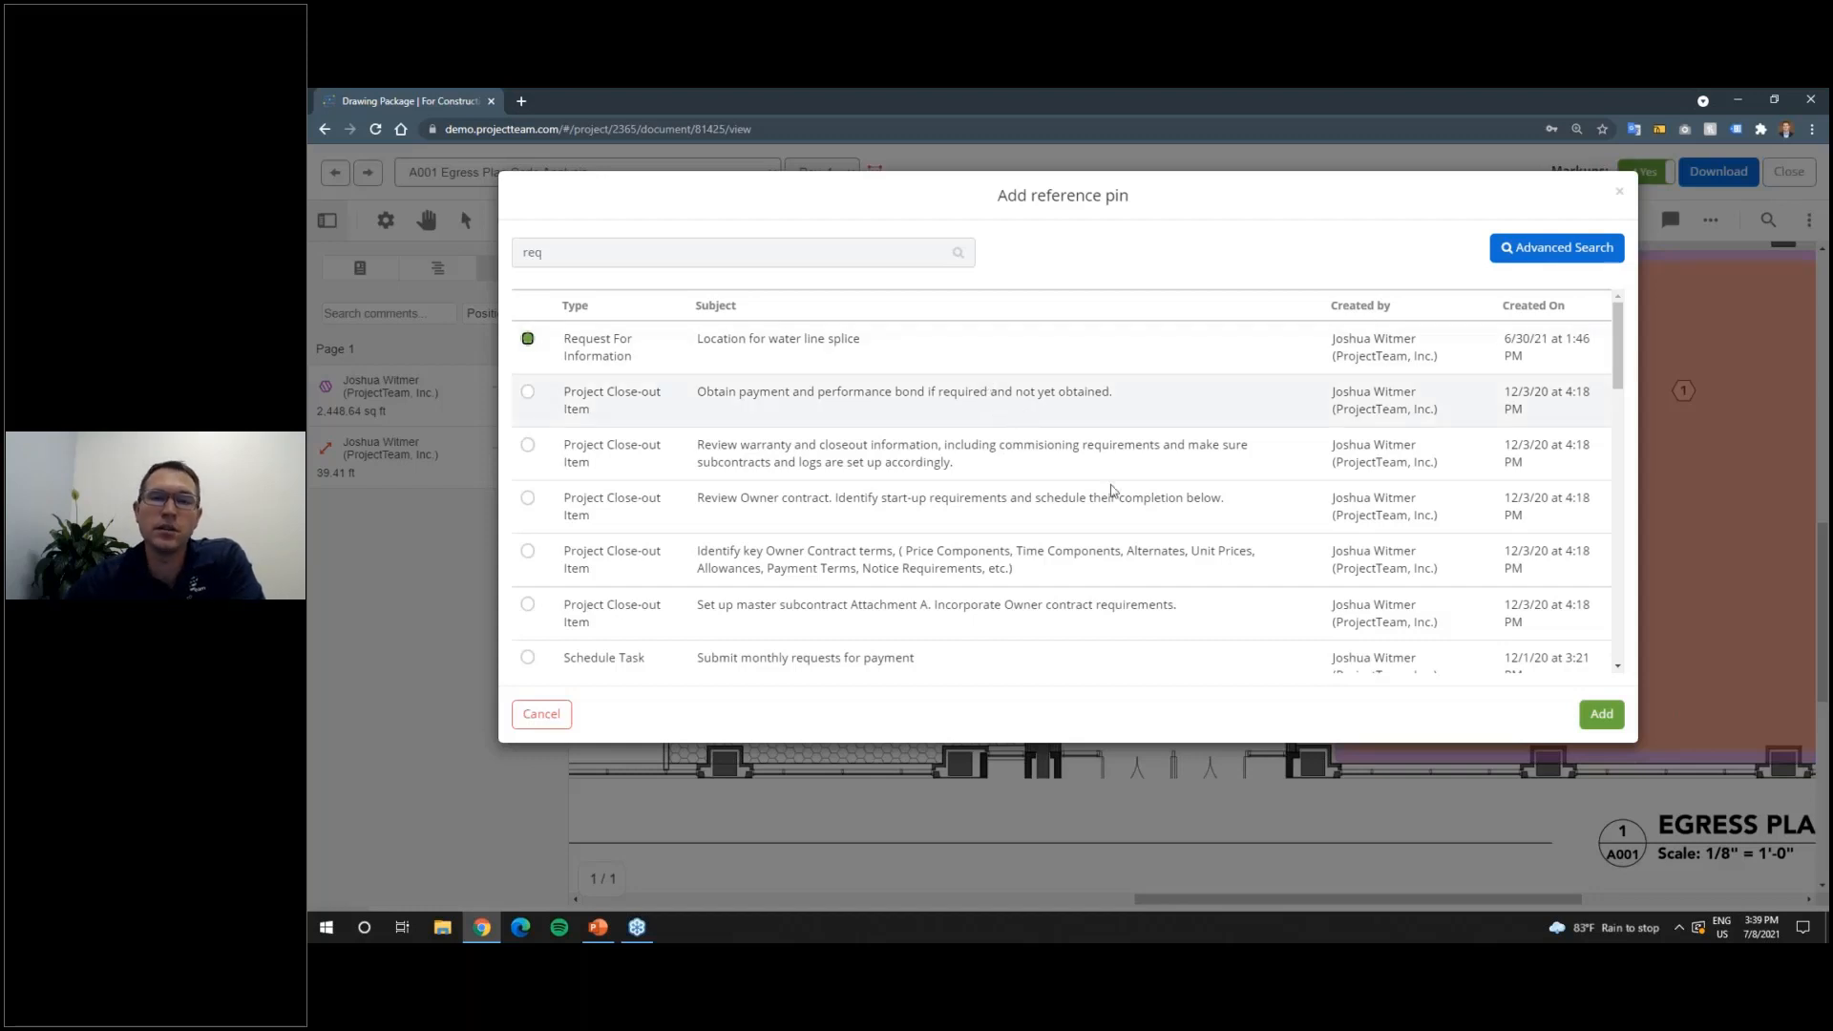
{"action": "left_click", "coordinate": [1599, 714]}
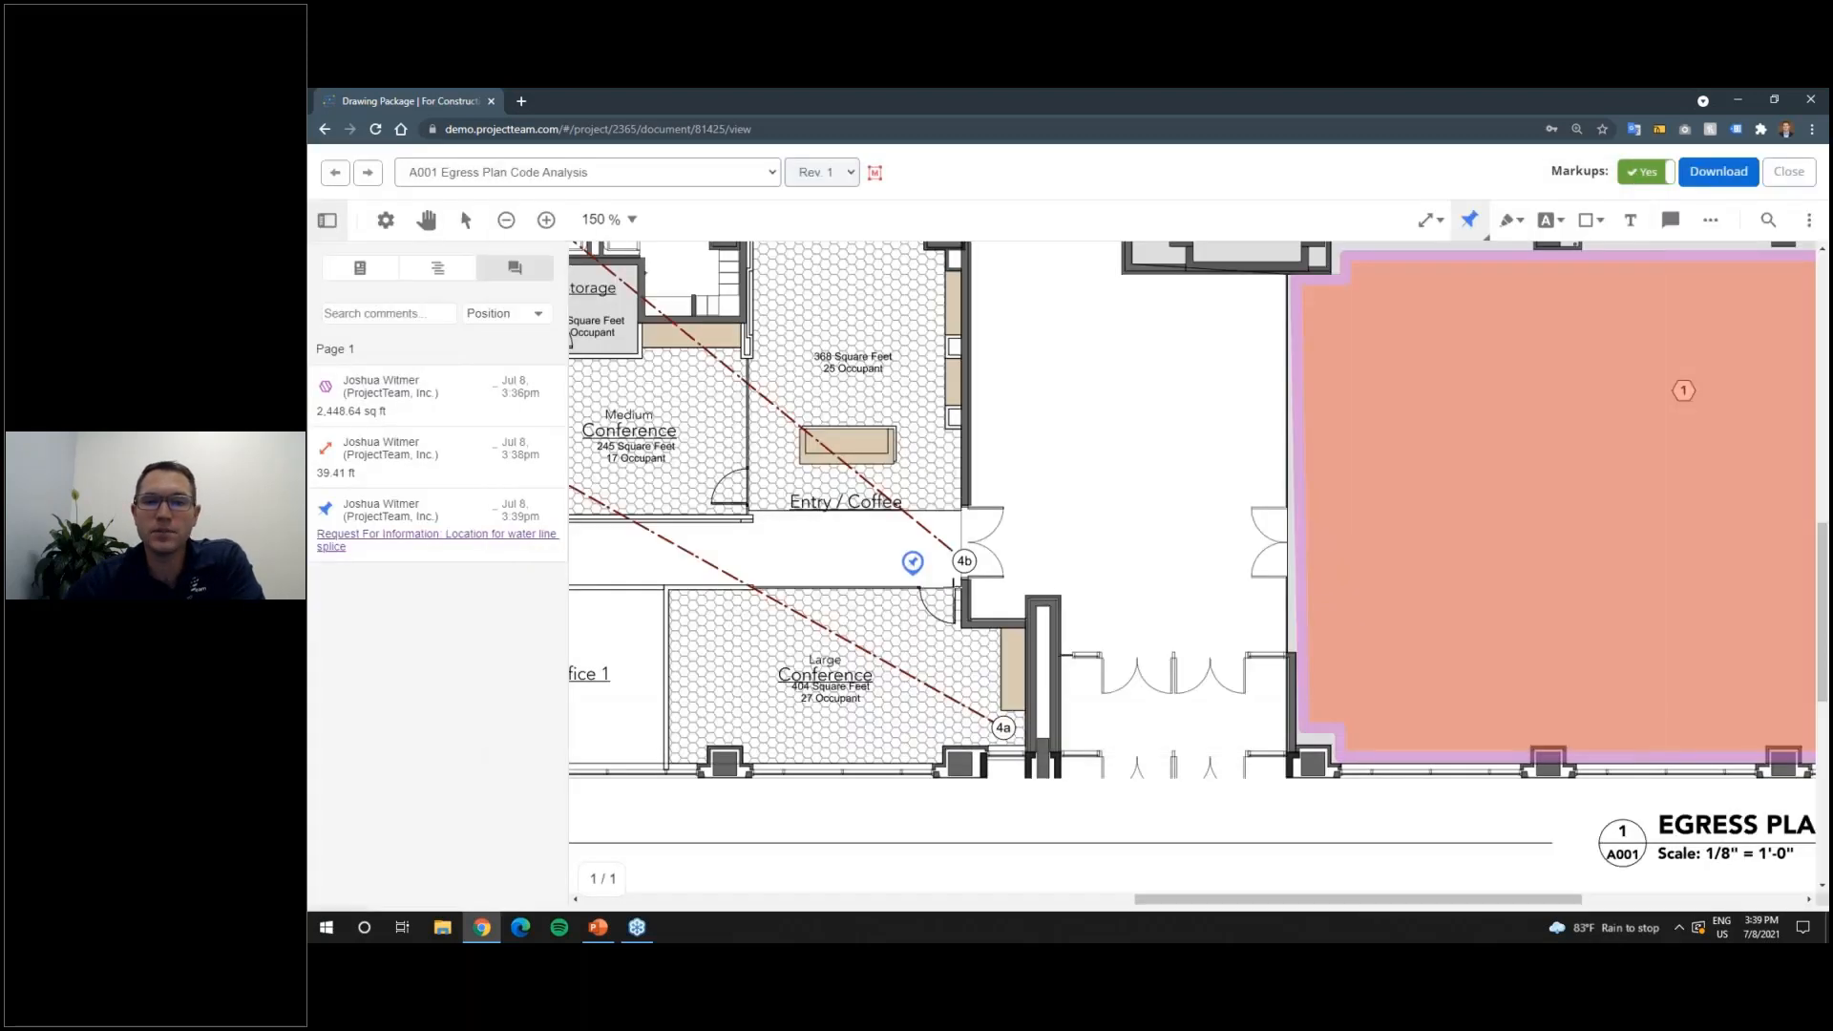
Step: Open the pin's linked Request For Information, examine its details, attachments and reference links, and return to the drawing
{"action": "mouse_move", "coordinate": [918, 576]}
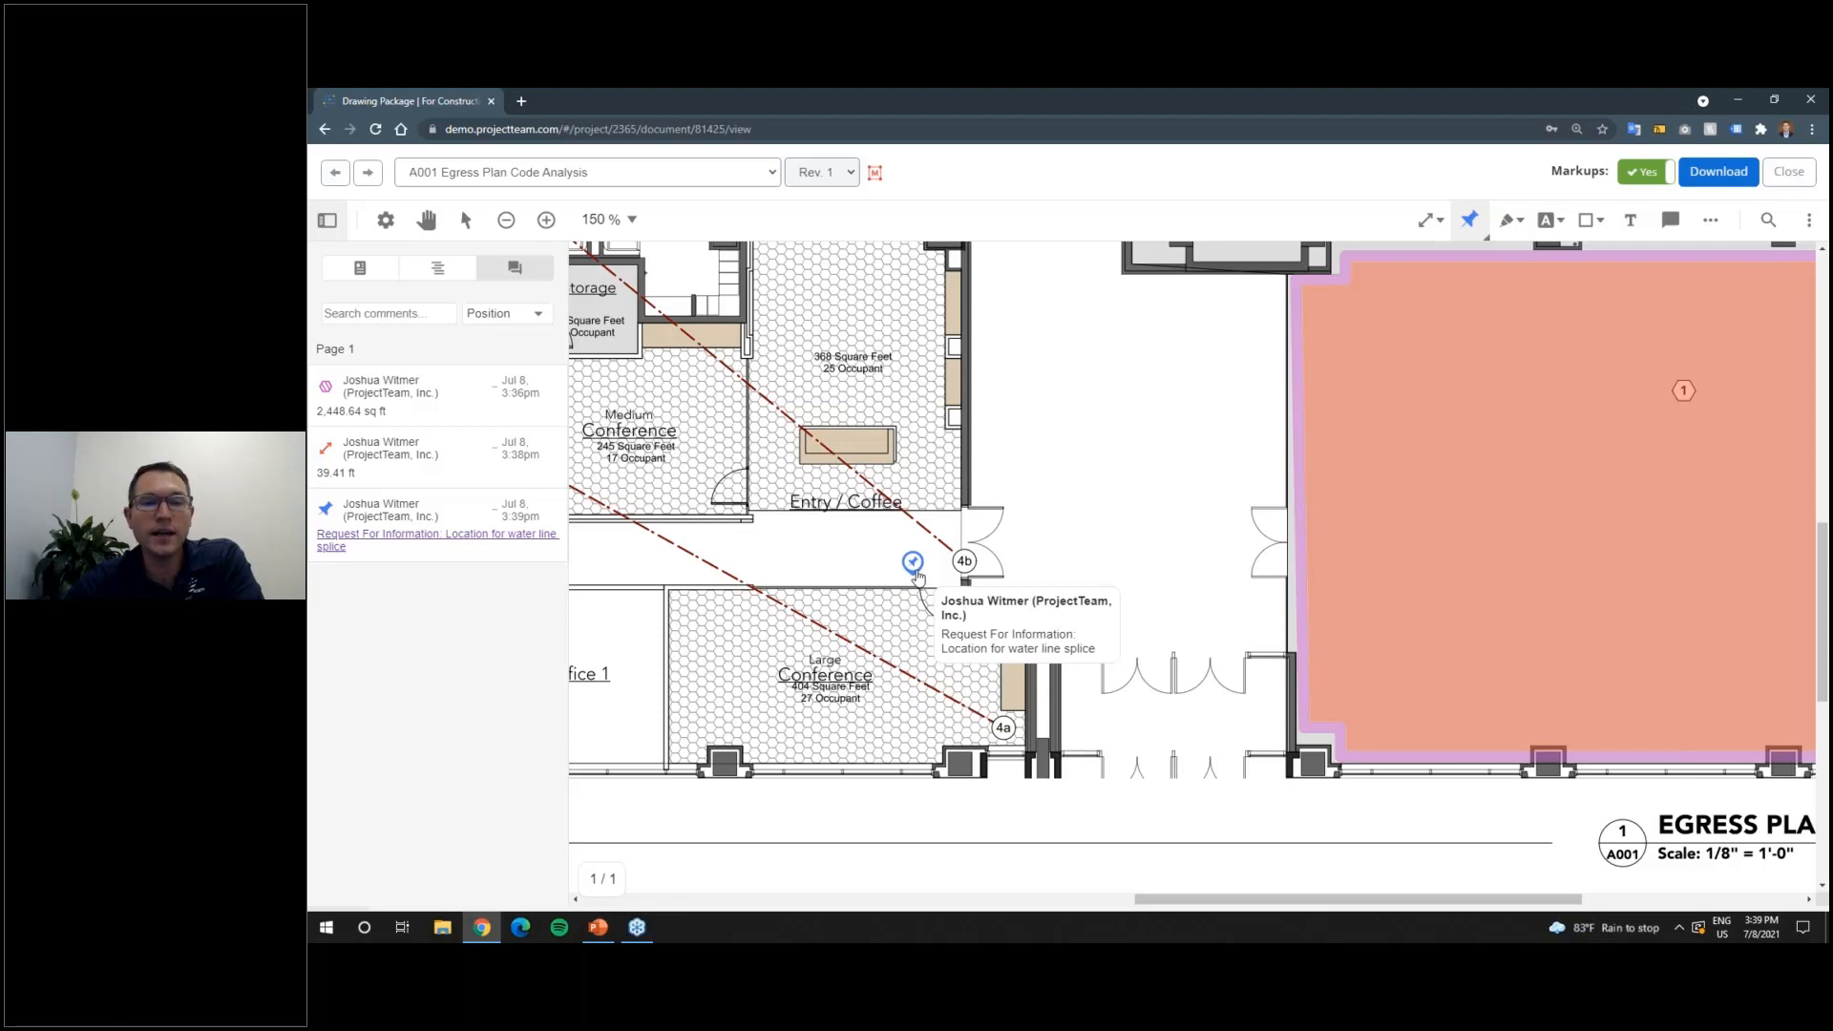
{"action": "left_click", "coordinate": [440, 536]}
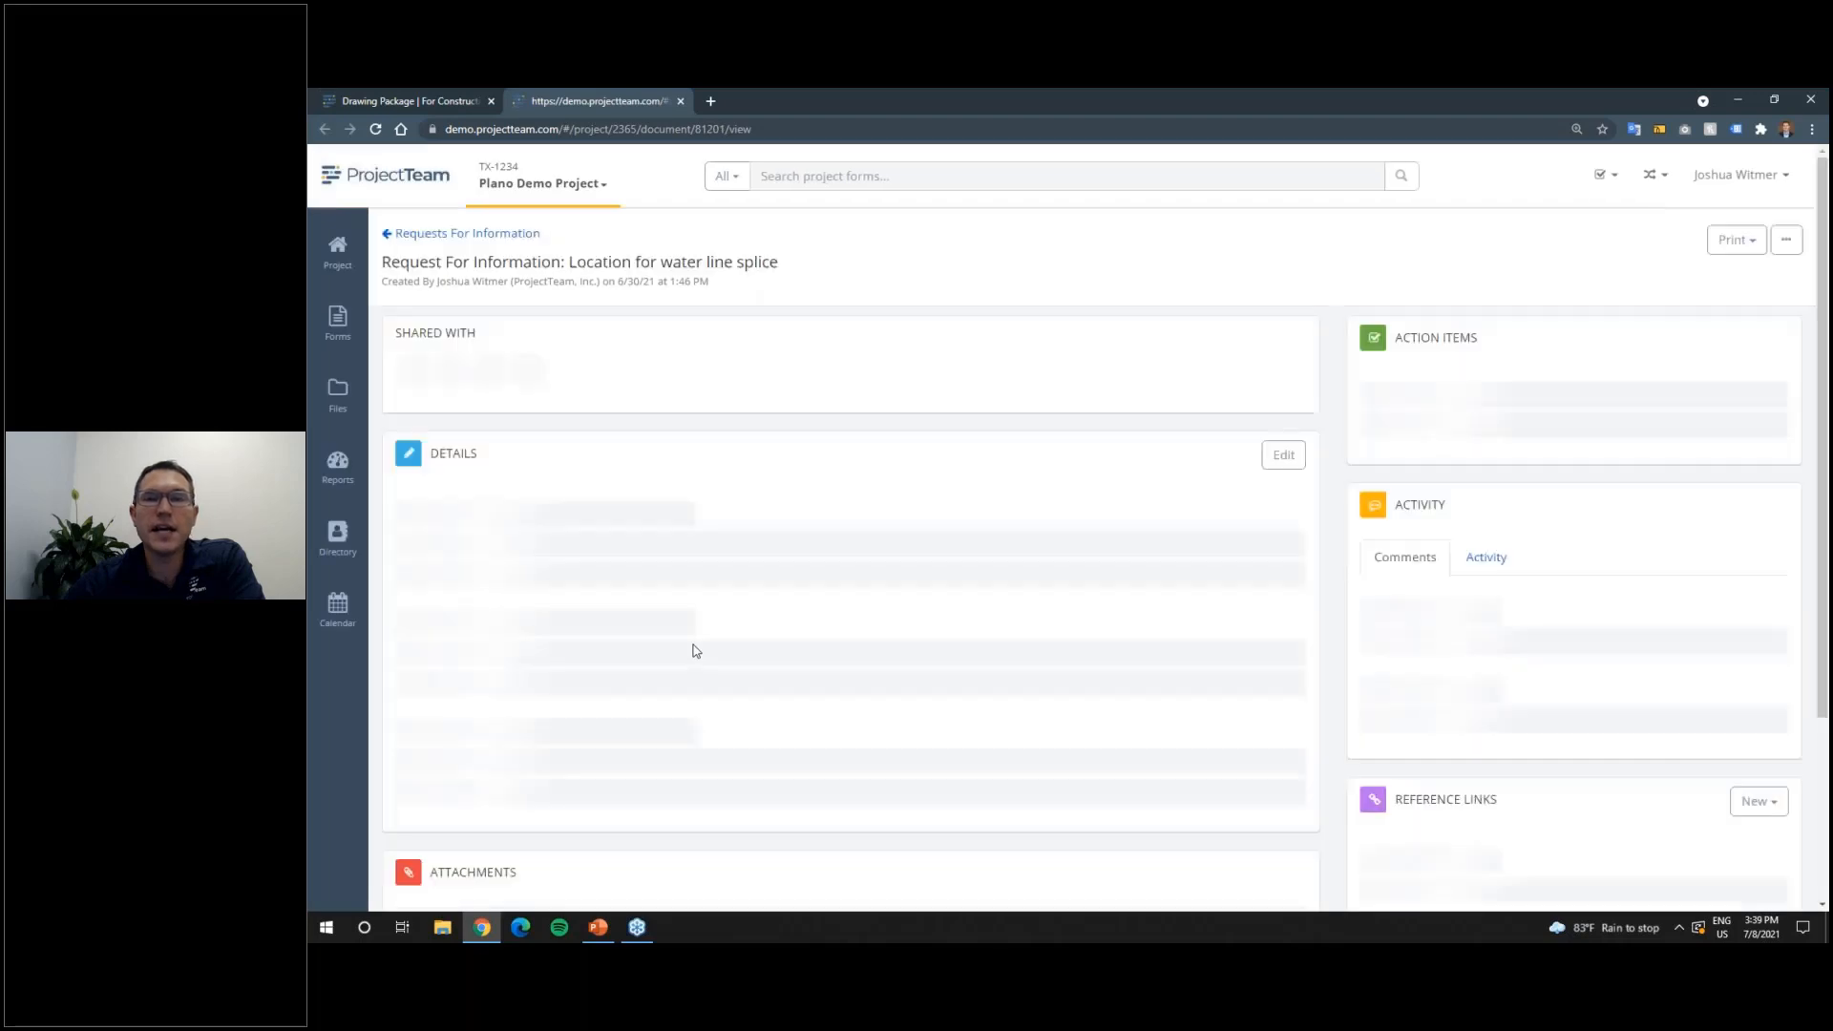
{"action": "scroll", "coordinate": [702, 647], "scroll_direction": "down", "scroll_amount": 5}
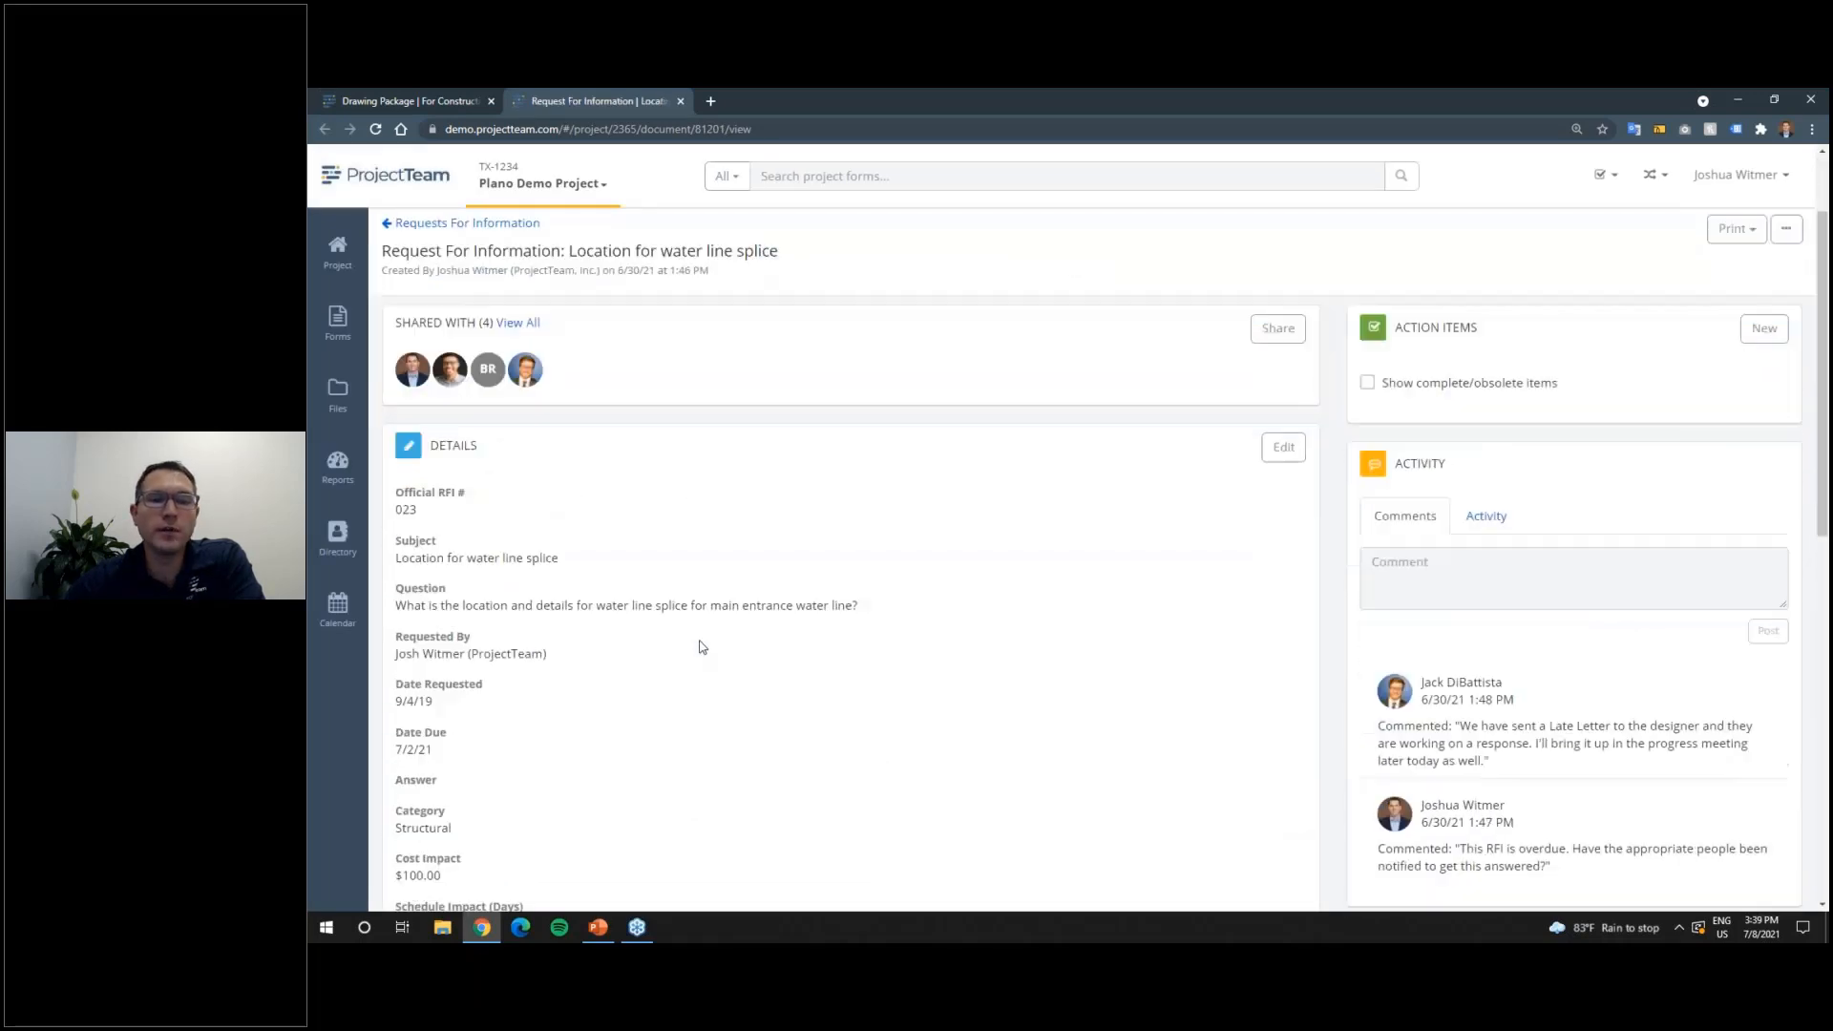
{"action": "scroll", "coordinate": [616, 586], "scroll_direction": "down", "scroll_amount": 3}
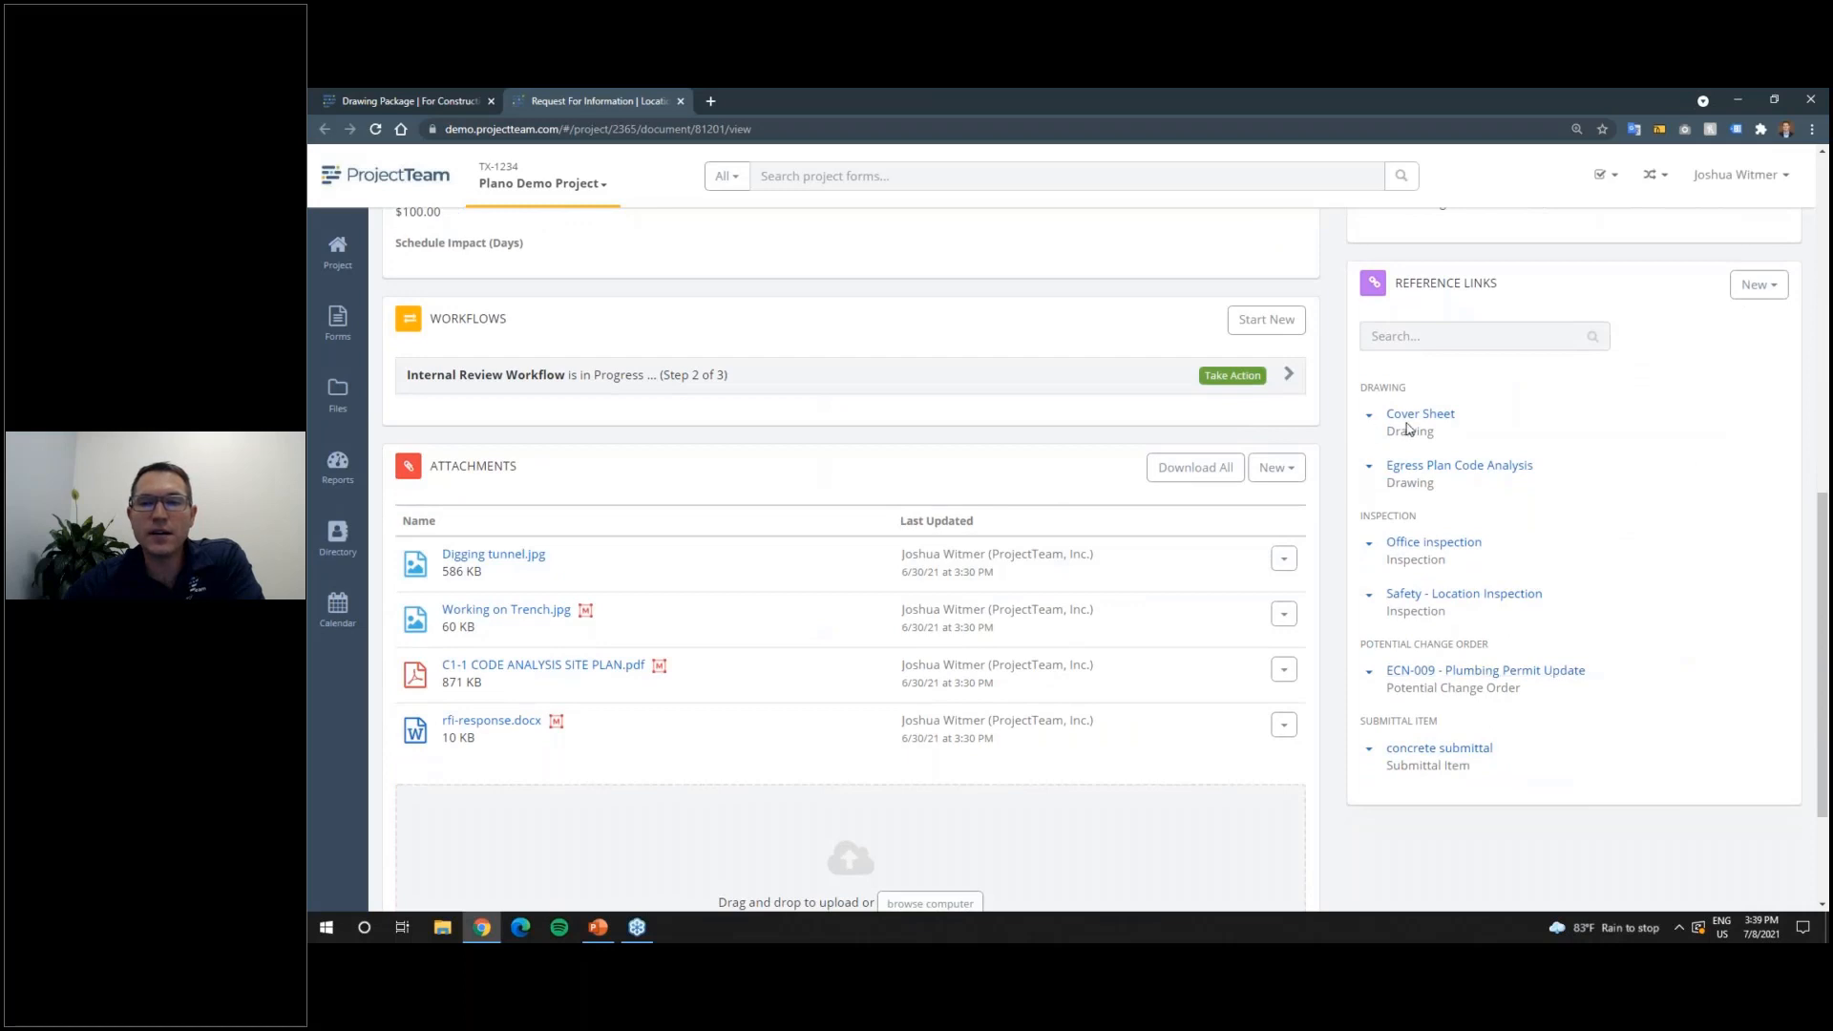
{"action": "left_click_drag", "start_coordinate": [1538, 468], "coordinate": [1367, 467]}
{"action": "left_click", "coordinate": [1344, 466]}
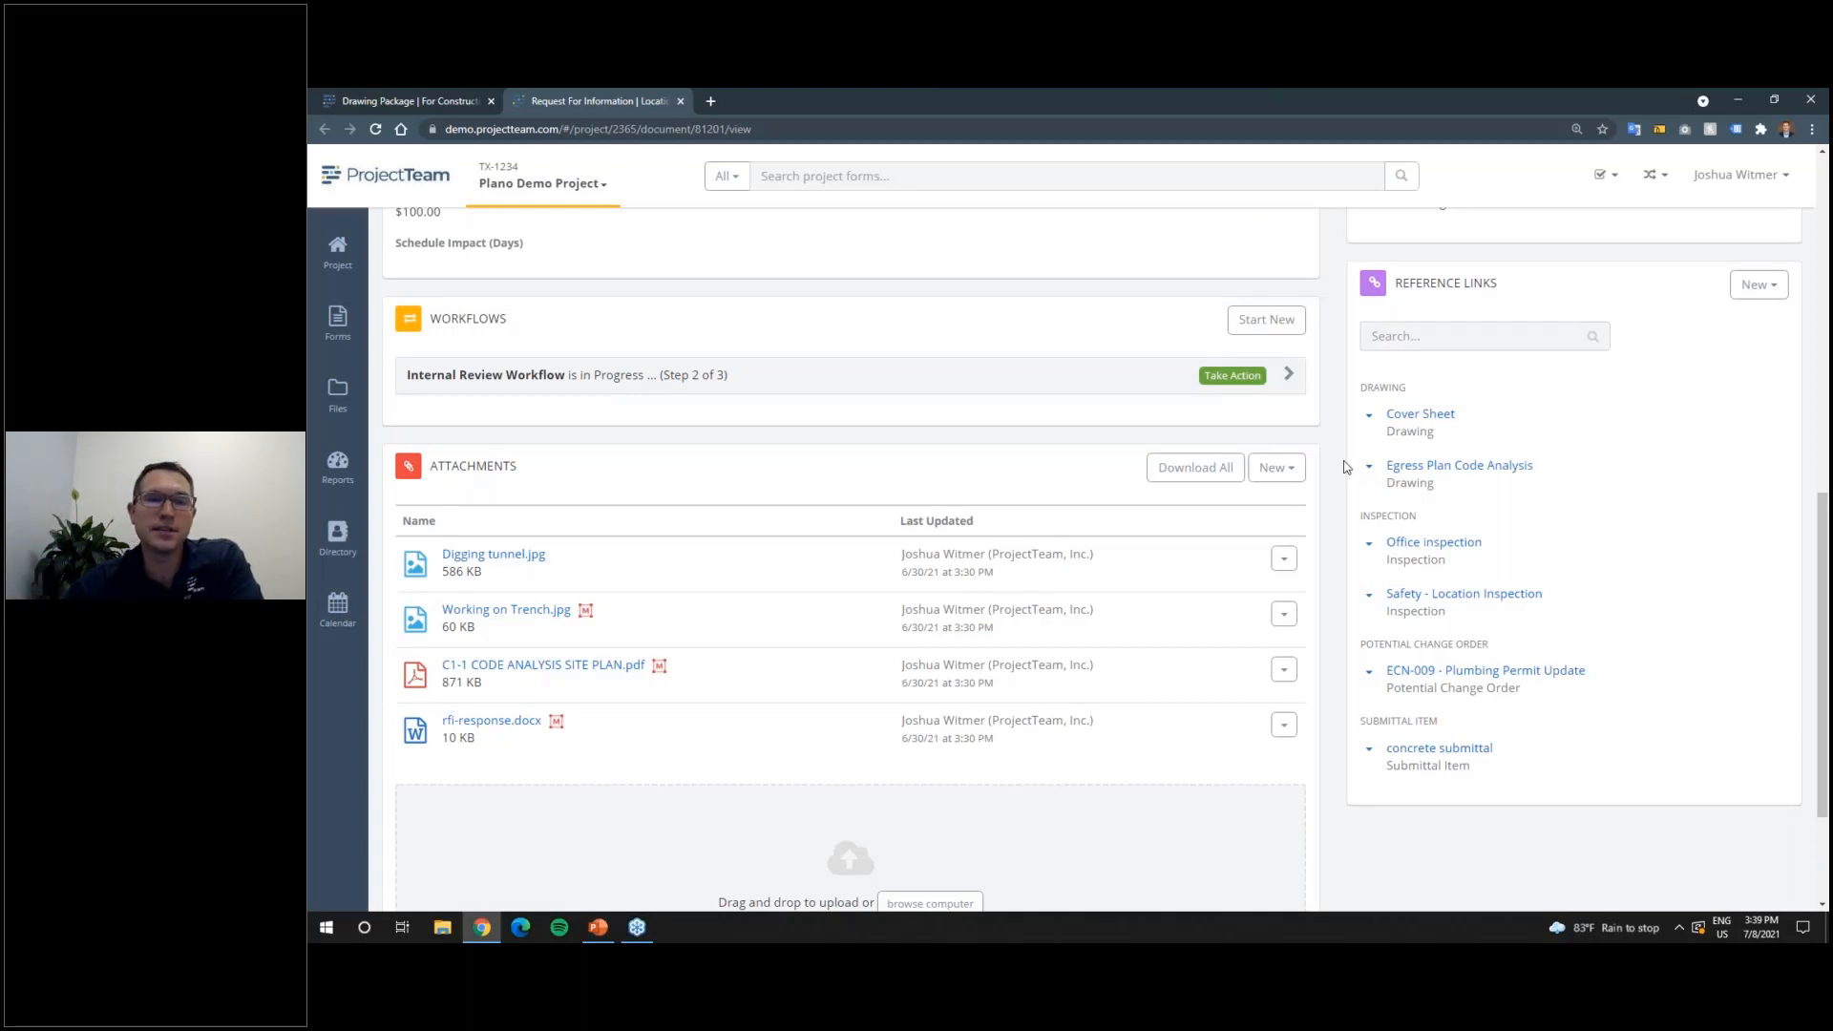
{"action": "left_click", "coordinate": [679, 101]}
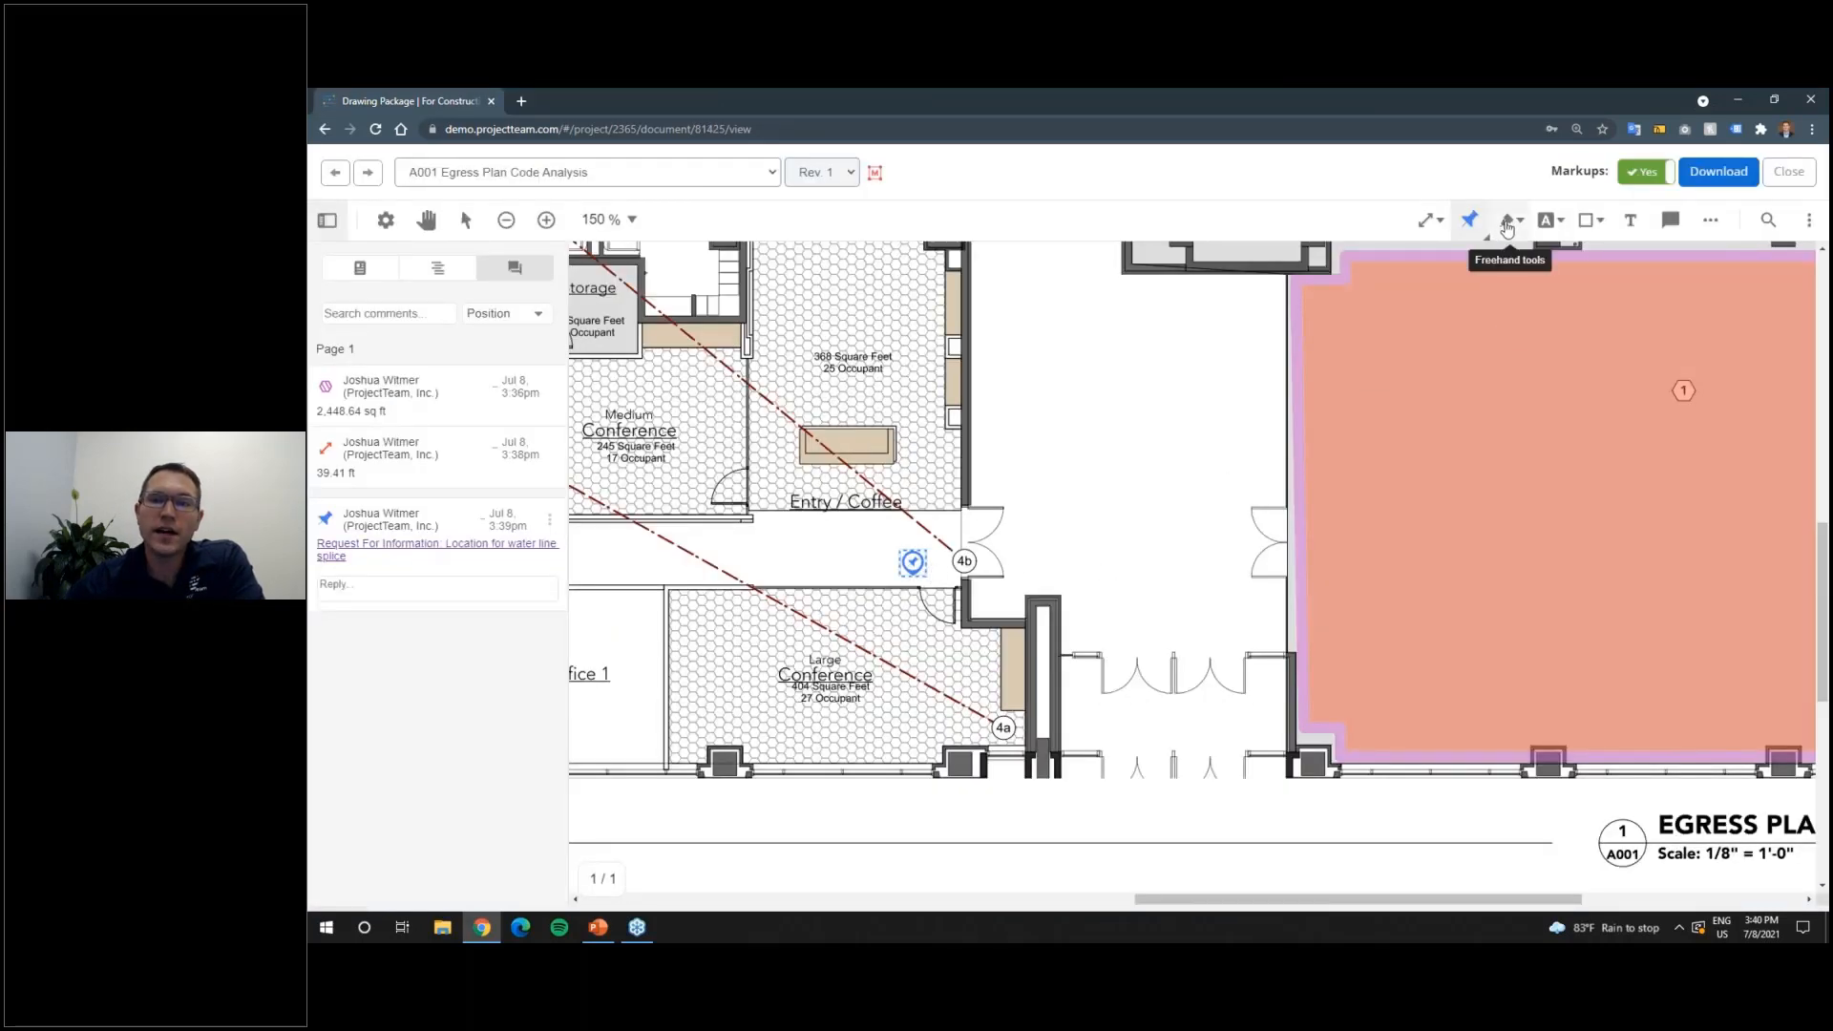
Step: Circle the Training row's use and measured area cells in the Occupant Load table with a red freehand stroke
{"action": "scroll", "coordinate": [1175, 501], "scroll_direction": "down", "scroll_amount": 5}
{"action": "scroll", "coordinate": [1240, 537], "scroll_direction": "down", "scroll_amount": 1}
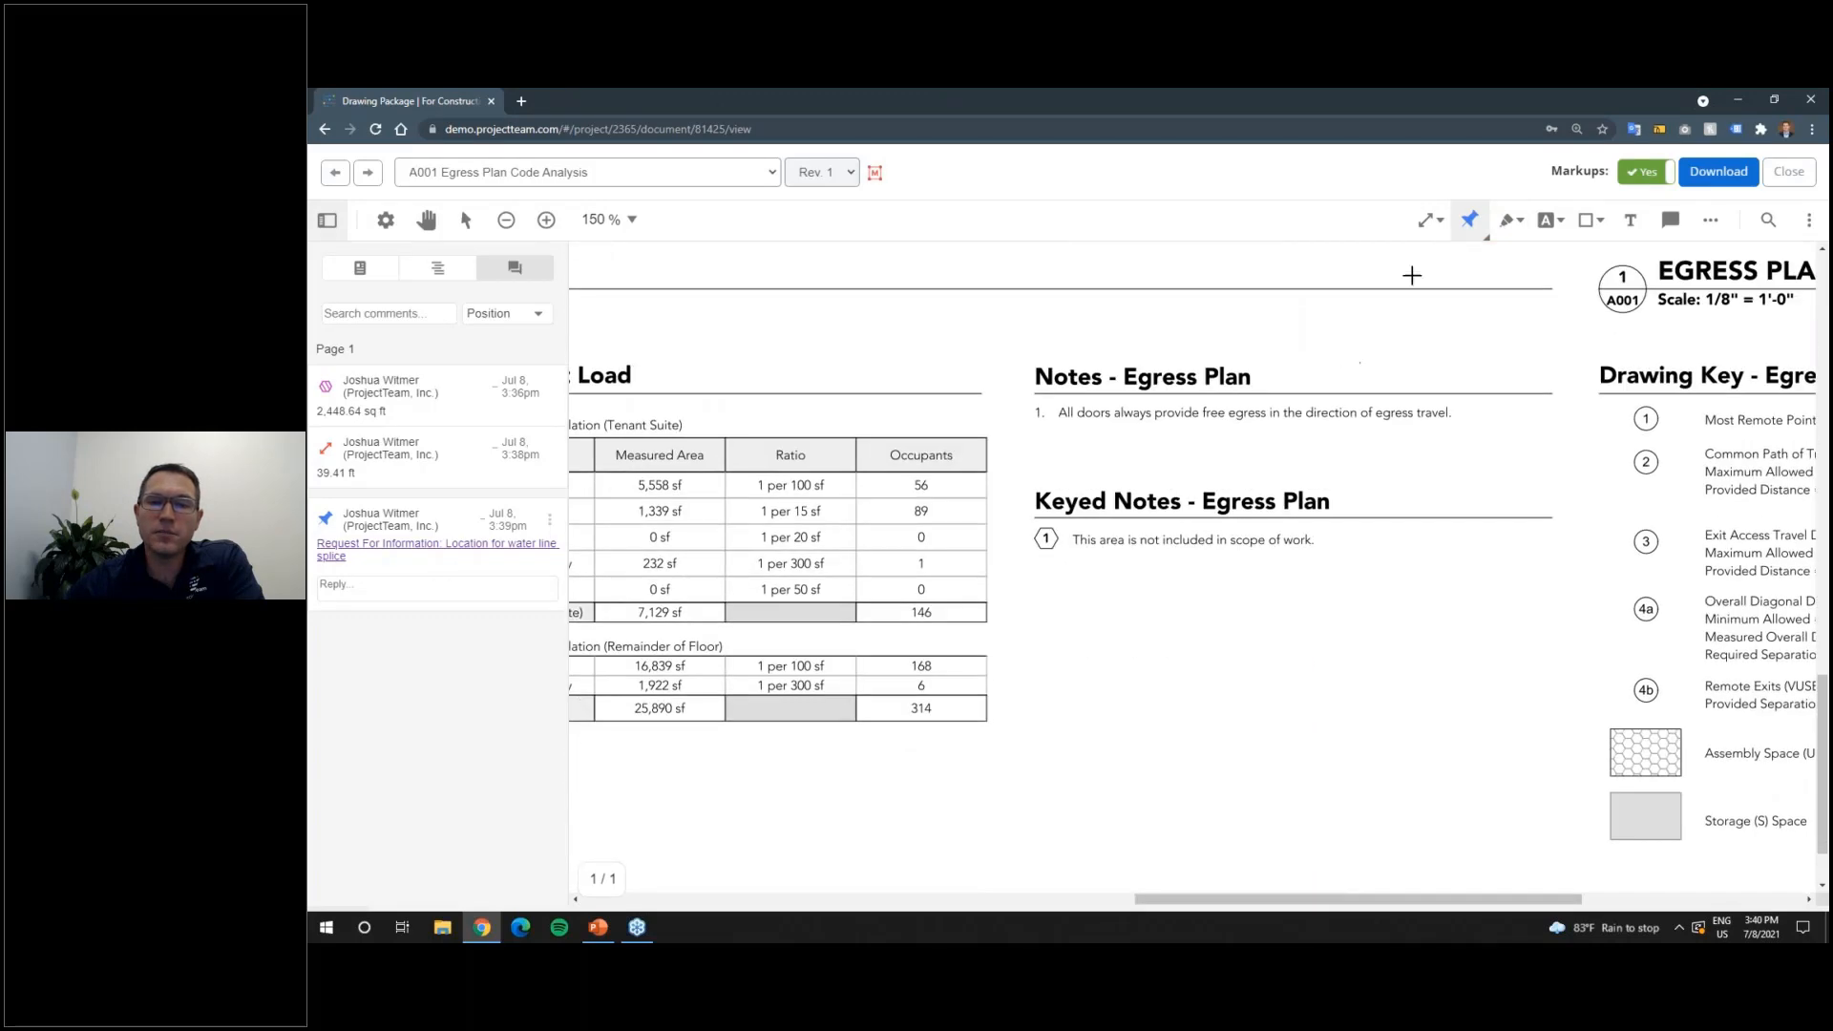
{"action": "right_click", "coordinate": [999, 630]}
{"action": "left_click", "coordinate": [1015, 652]}
{"action": "left_click_drag", "start_coordinate": [1148, 659], "coordinate": [1423, 670]}
{"action": "left_click_drag", "start_coordinate": [980, 527], "coordinate": [1006, 473]}
{"action": "left_click", "coordinate": [1511, 221]}
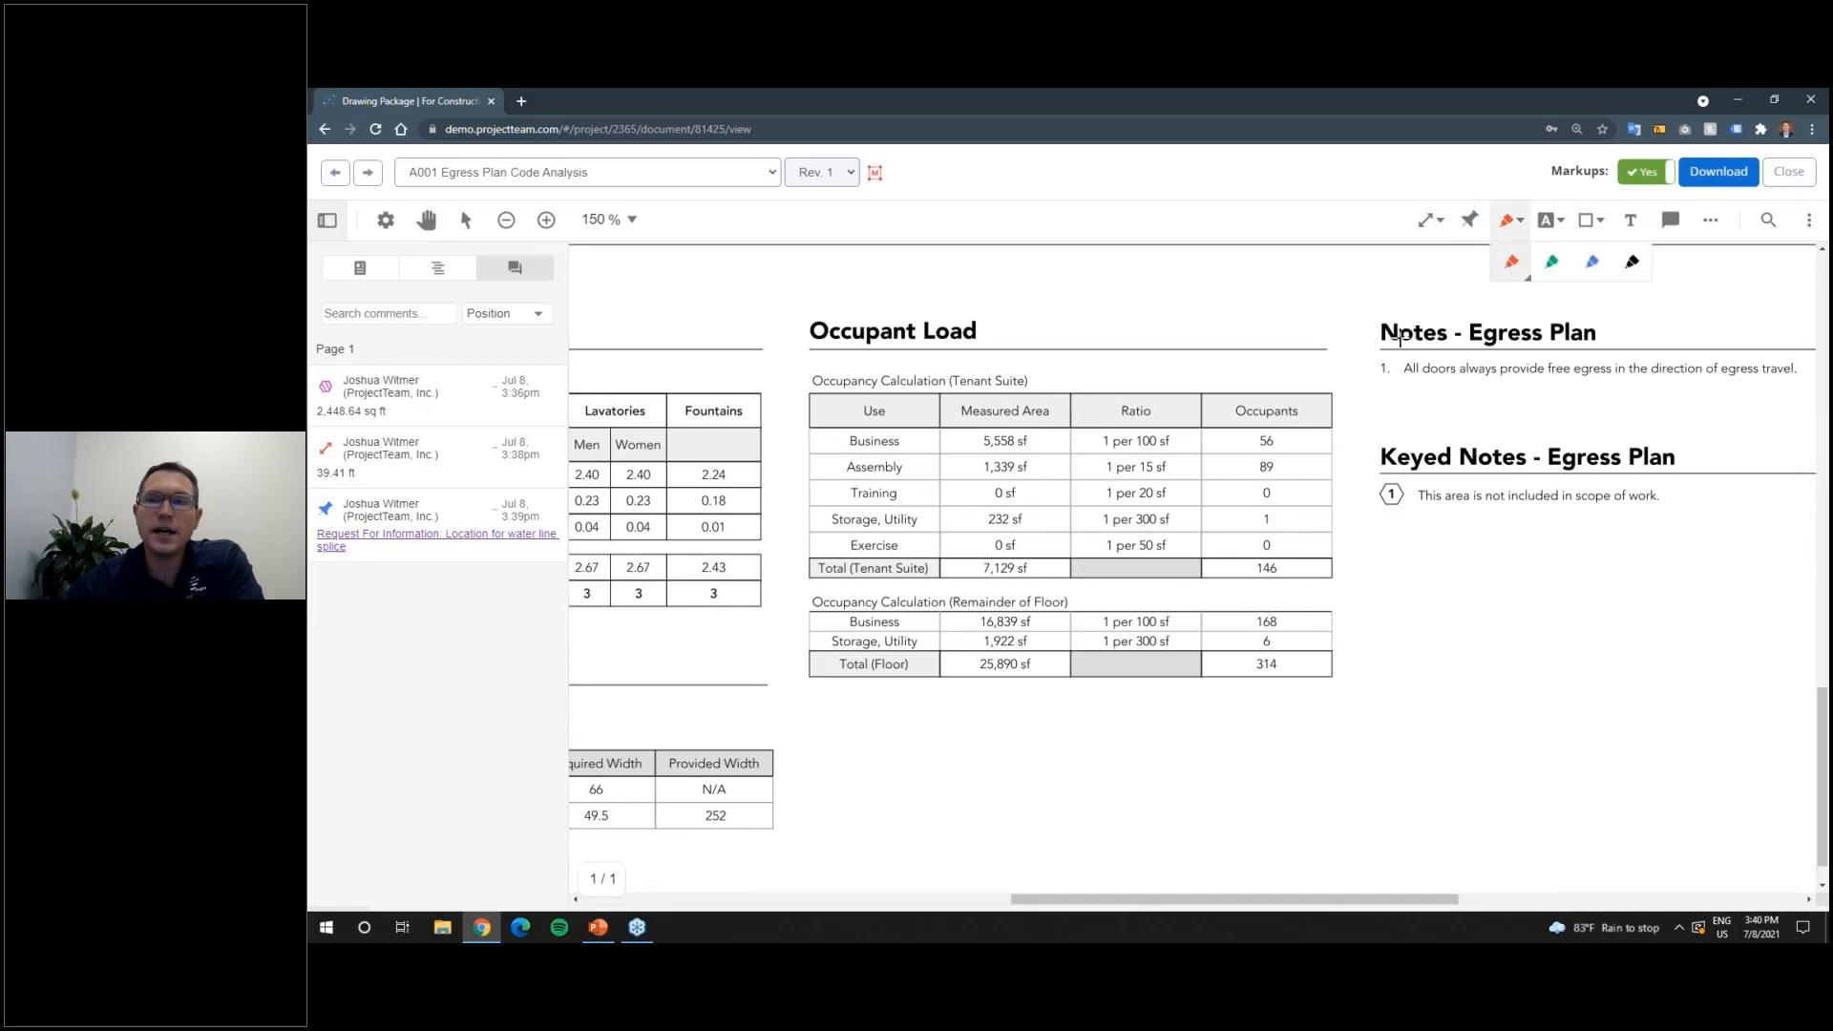
{"action": "left_click", "coordinate": [877, 472]}
{"action": "mouse_move", "coordinate": [877, 472]}
{"action": "left_mouse_down"}
{"action": "mouse_move", "coordinate": [831, 502]}
{"action": "mouse_move", "coordinate": [981, 514]}
{"action": "mouse_move", "coordinate": [1001, 478]}
{"action": "mouse_move", "coordinate": [891, 471]}
{"action": "left_mouse_up"}
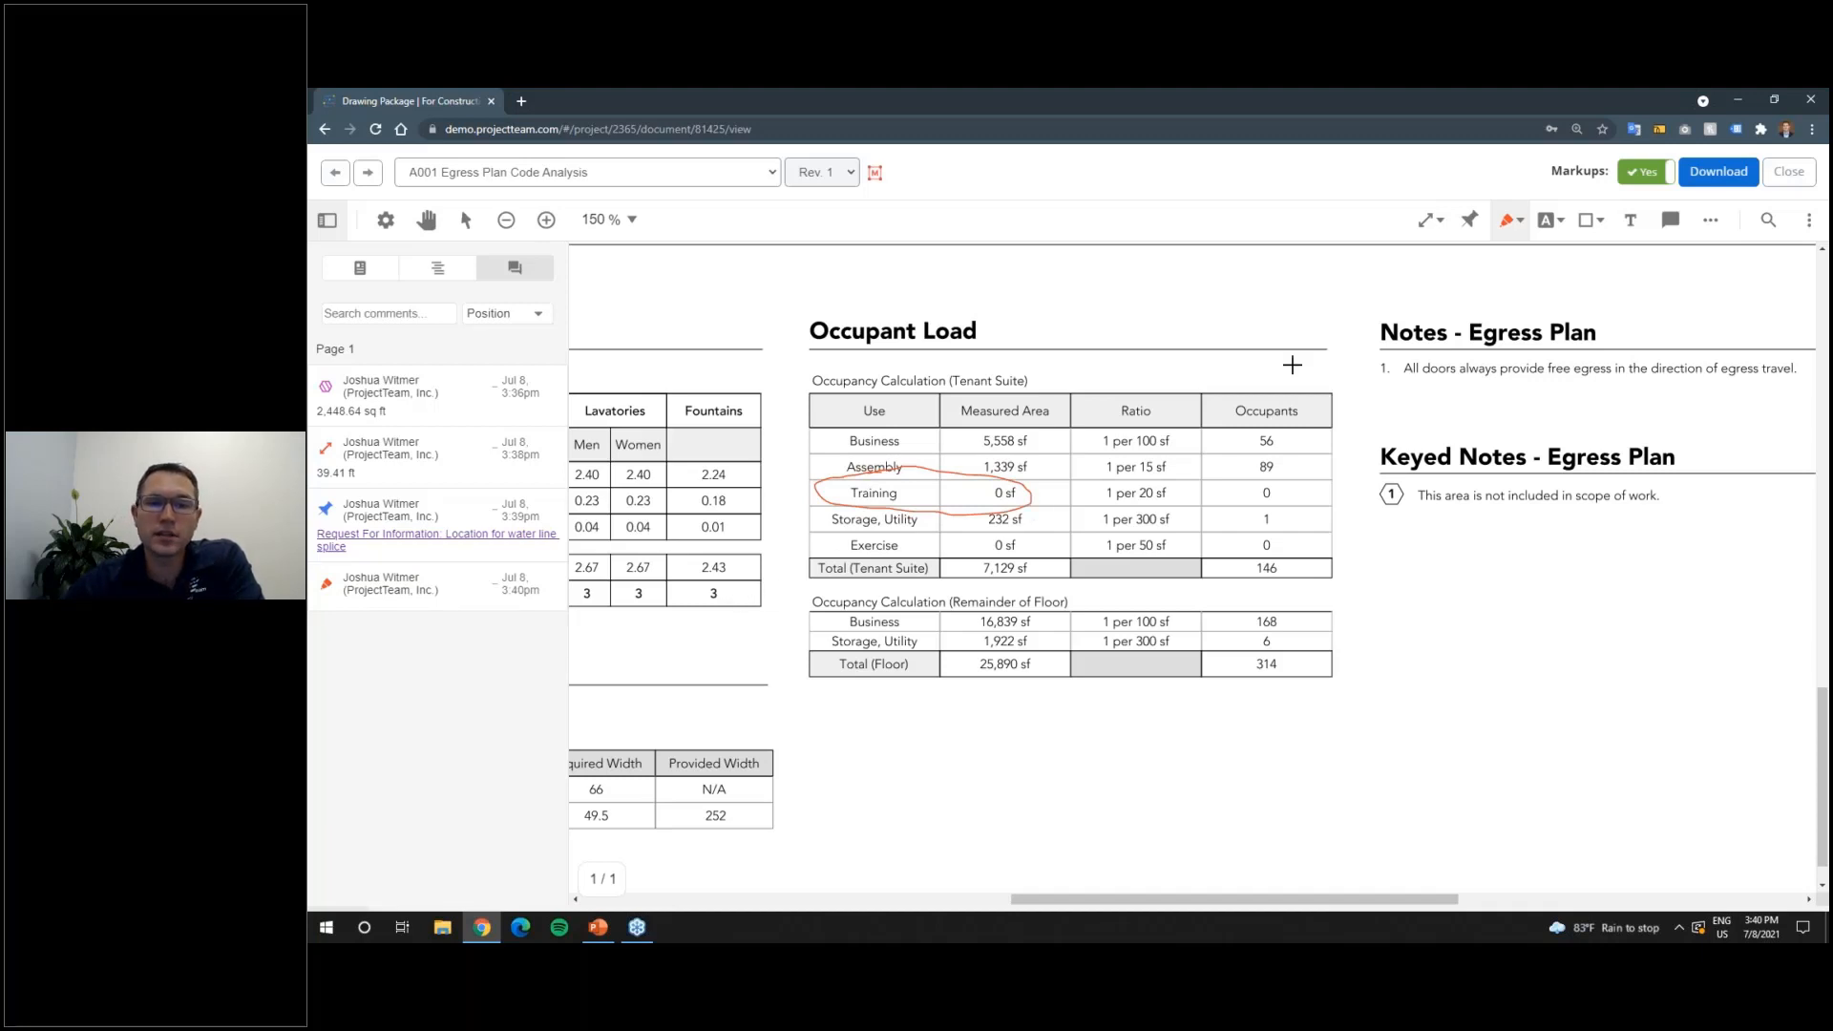
Step: Highlight in yellow the three text lines of item 2, Common Path of Travel Decision Point, in the Drawing Key
{"action": "left_click", "coordinate": [1549, 221]}
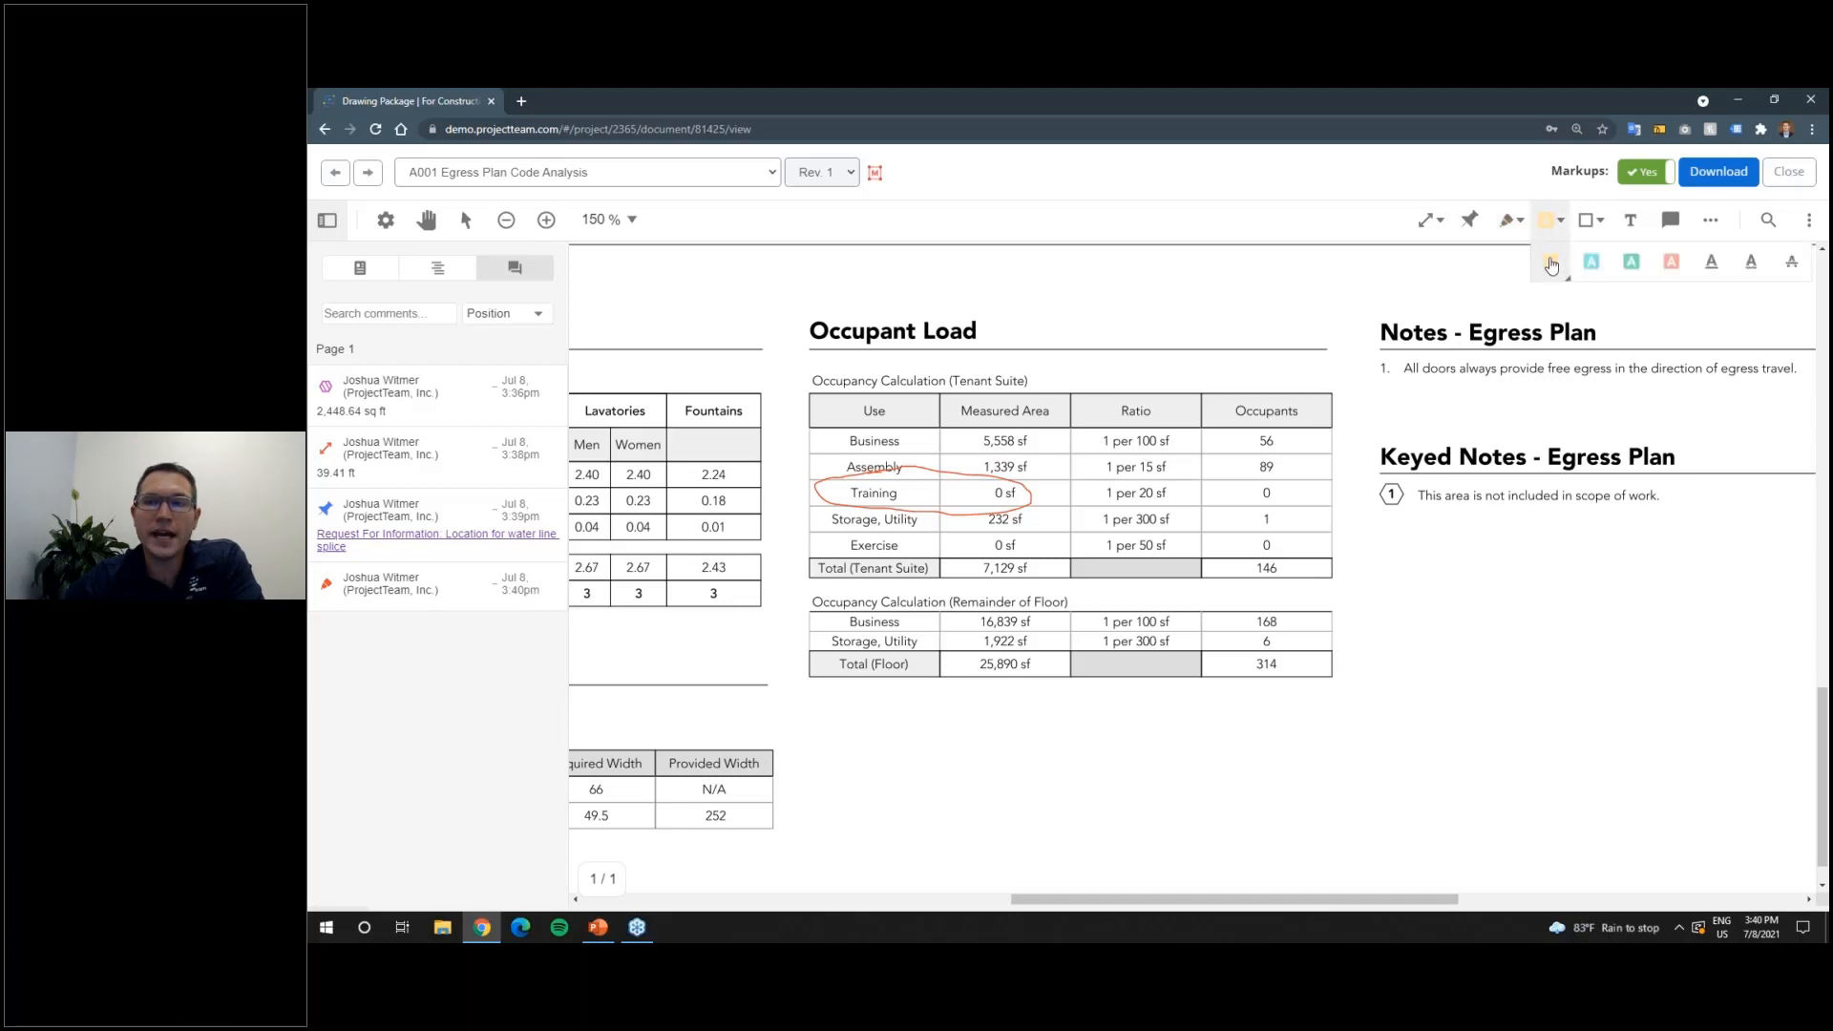
{"action": "right_click", "coordinate": [1371, 307]}
{"action": "left_click", "coordinate": [1387, 327]}
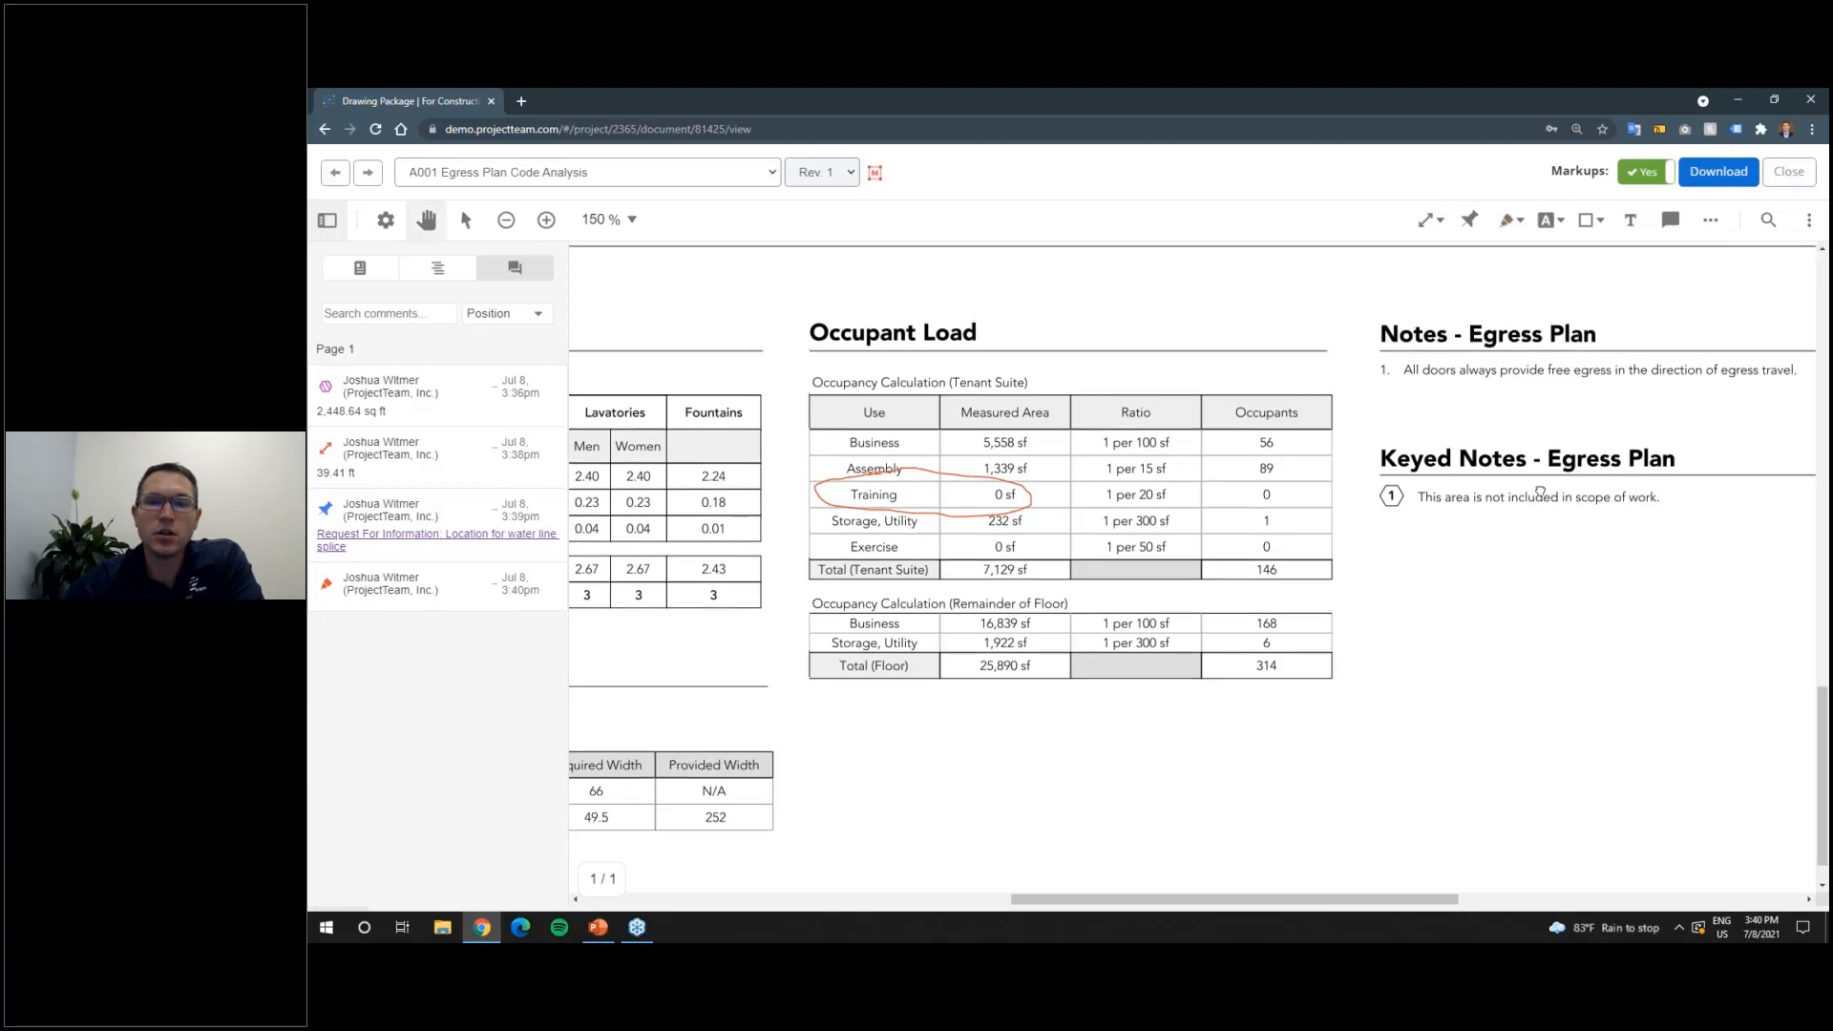
{"action": "left_click_drag", "start_coordinate": [1543, 491], "coordinate": [1092, 469]}
{"action": "left_click_drag", "start_coordinate": [1644, 383], "coordinate": [1162, 361]}
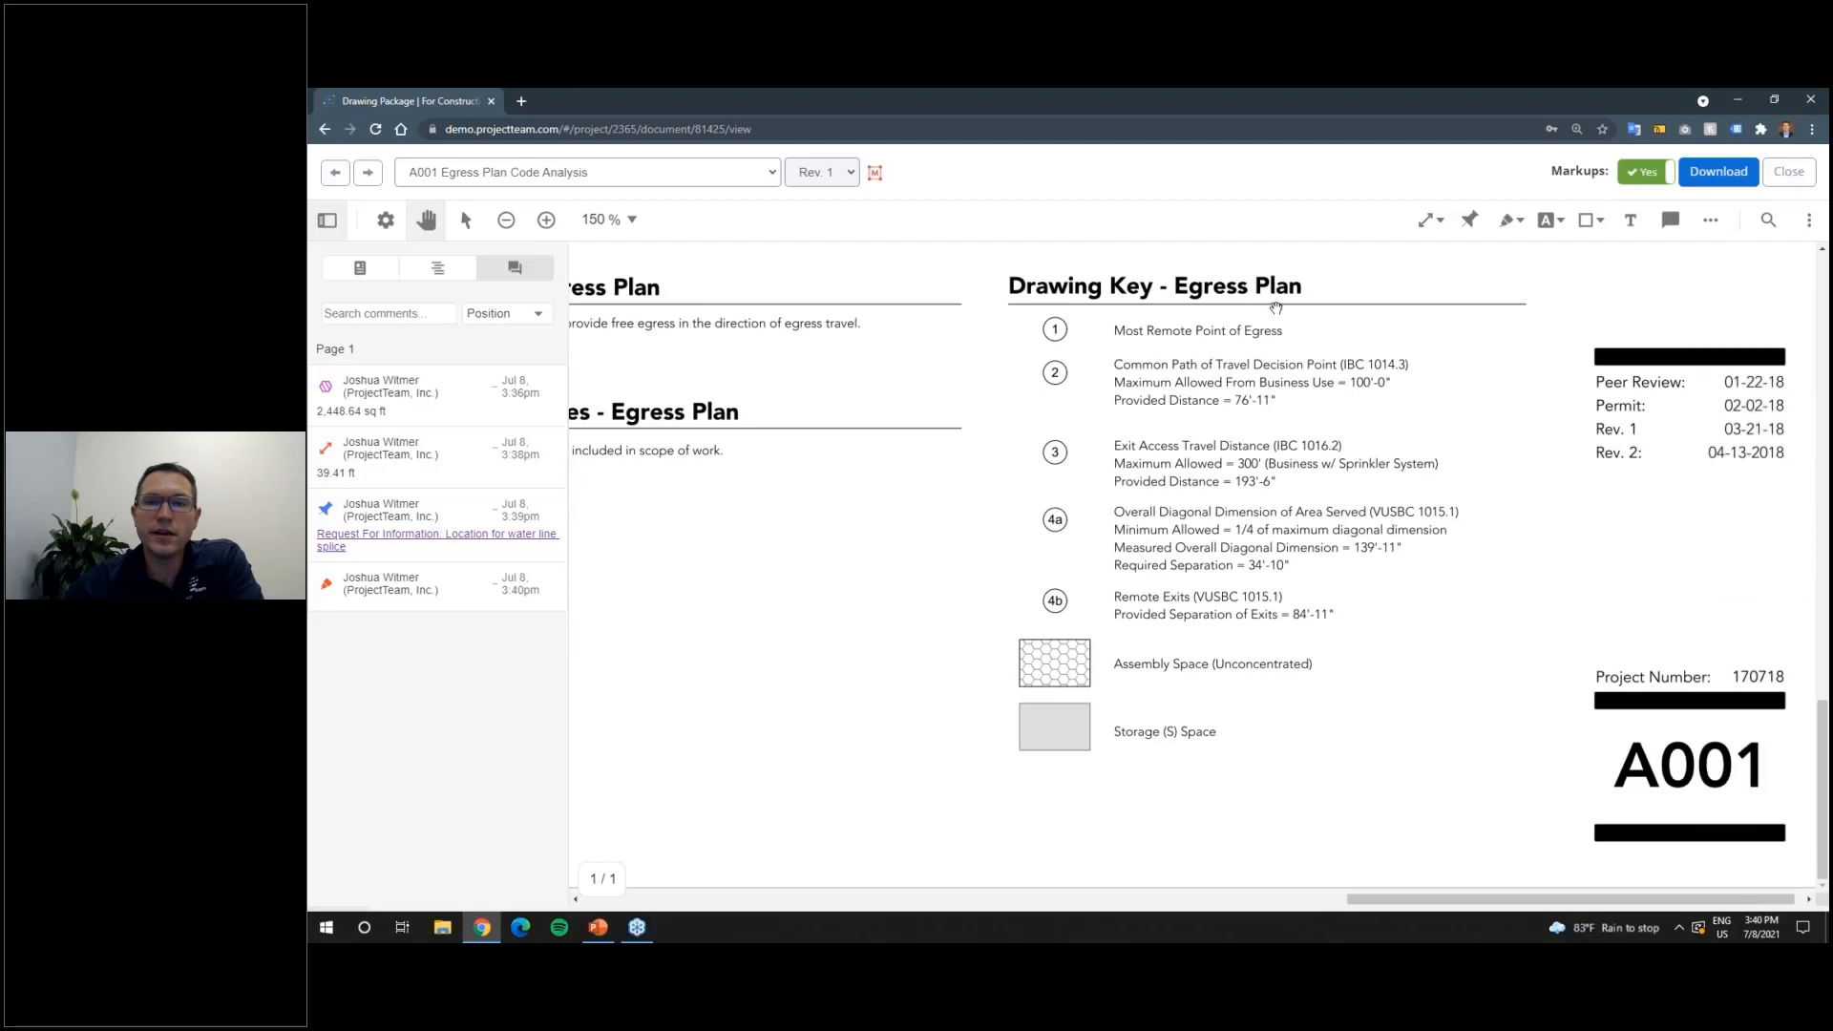
{"action": "left_click_drag", "start_coordinate": [1289, 374], "coordinate": [1200, 363]}
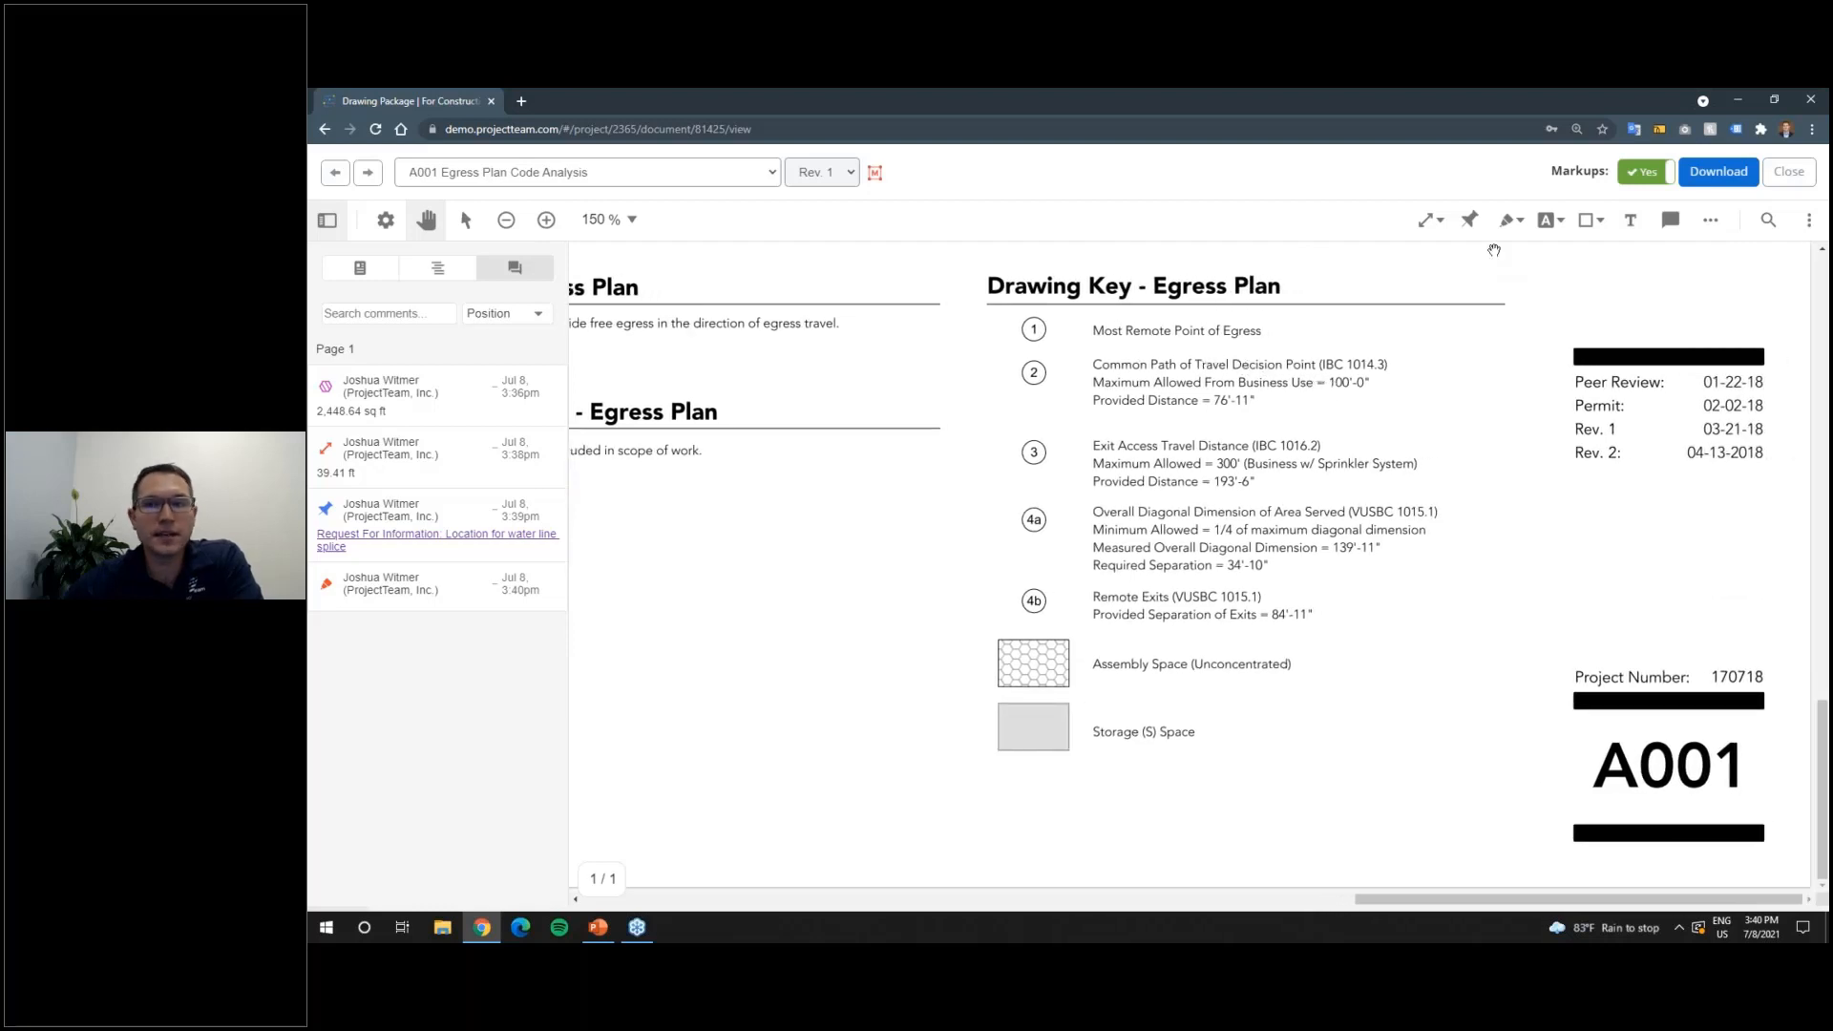
{"action": "left_click", "coordinate": [1539, 223]}
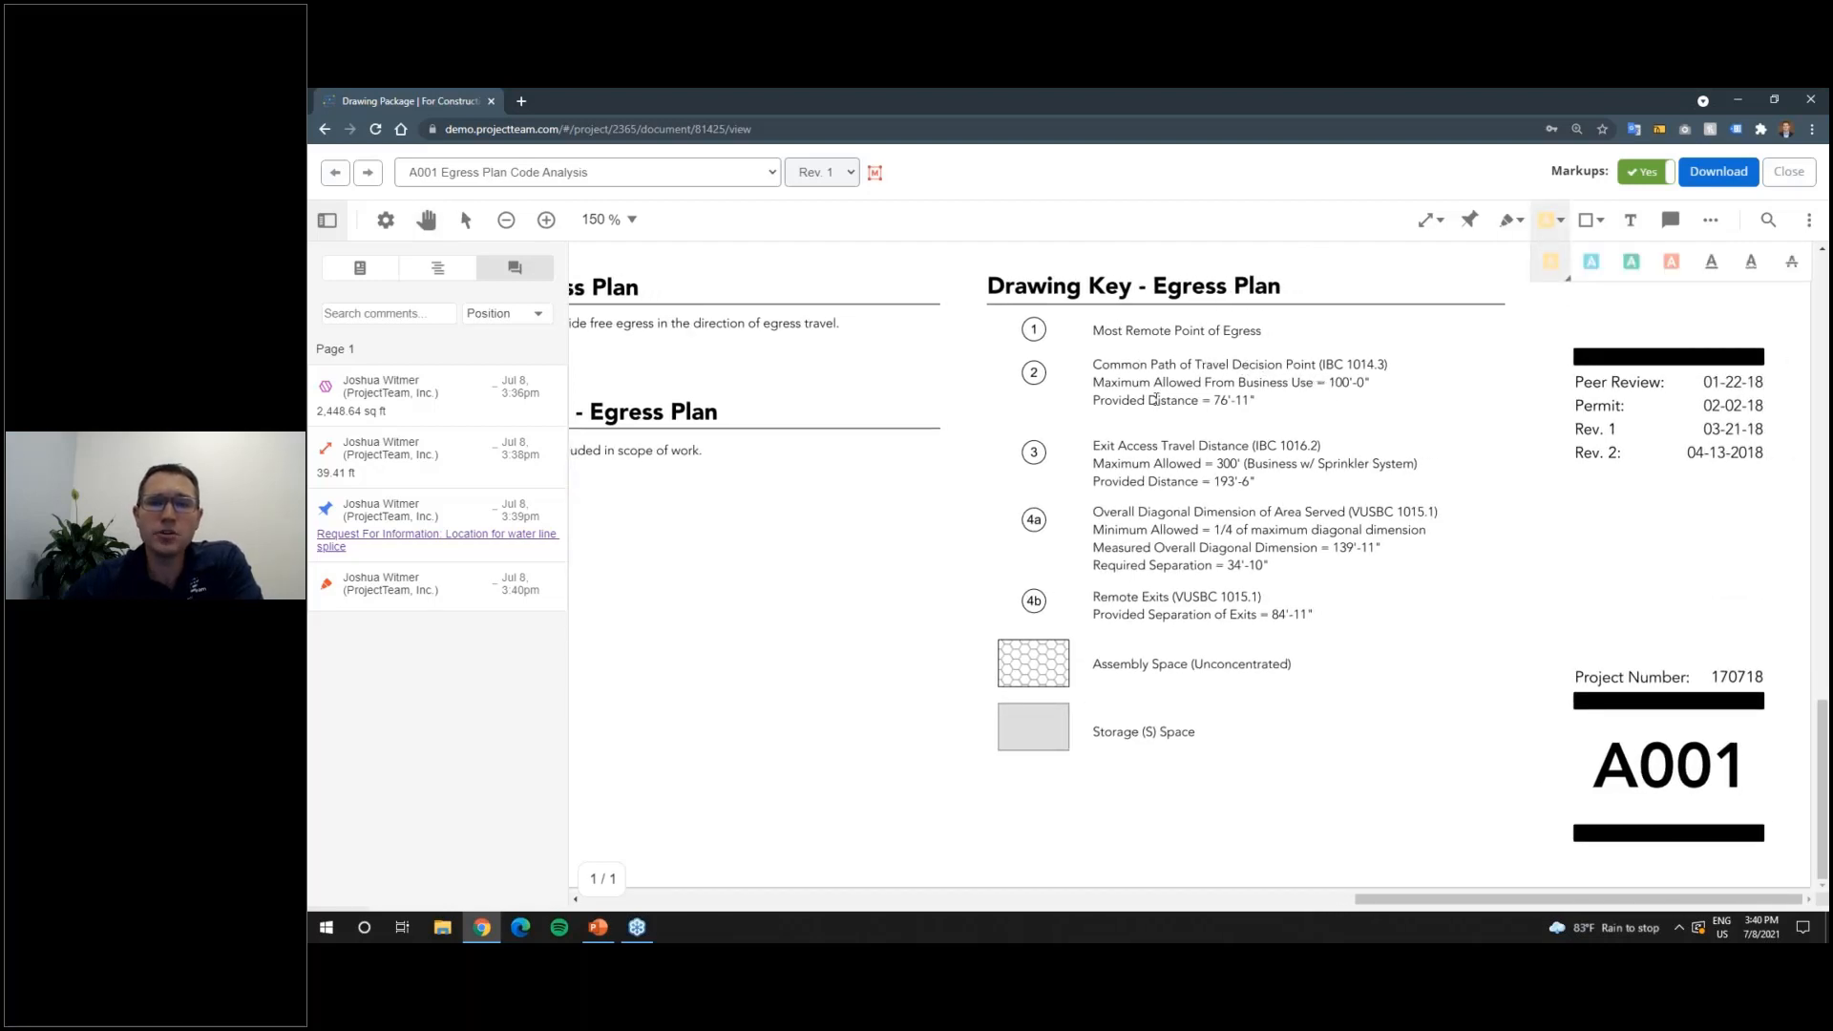
{"action": "left_click_drag", "start_coordinate": [1094, 365], "coordinate": [1256, 401]}
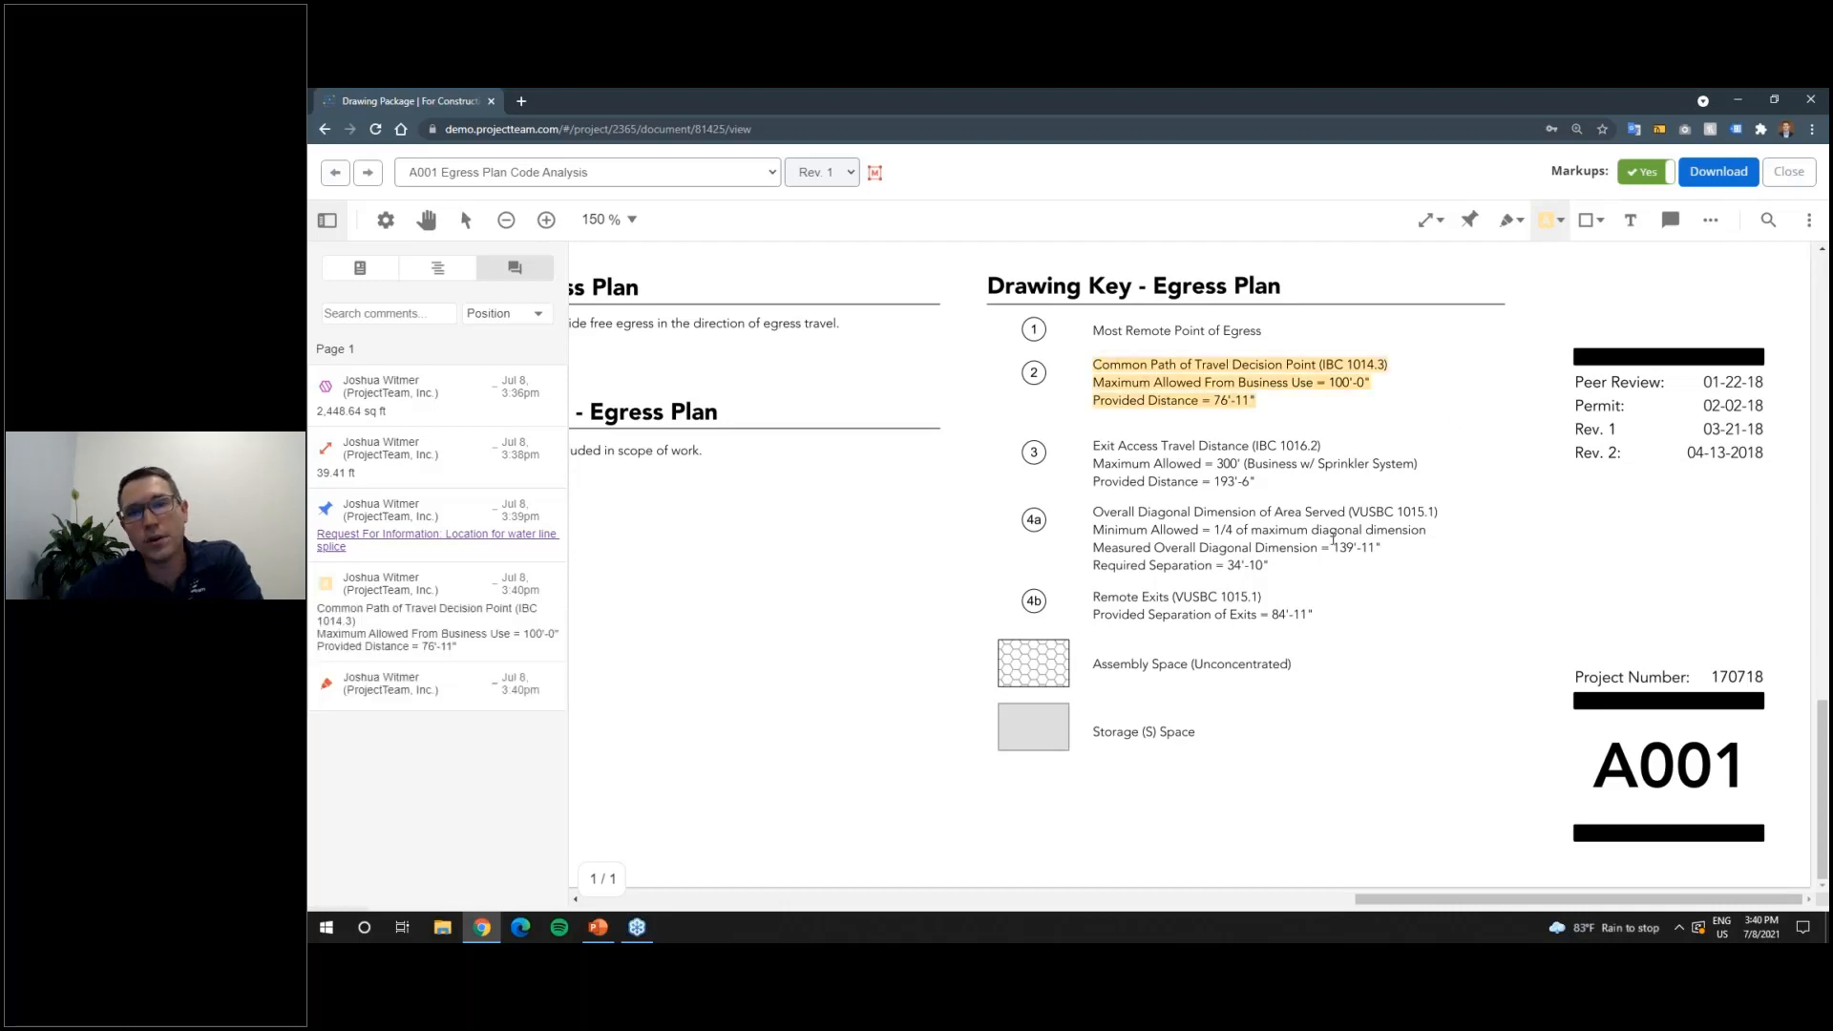
Step: Underline in blue the three text lines of item 3, Exit Access Travel Distance, in the Drawing Key
{"action": "left_click", "coordinate": [1558, 222]}
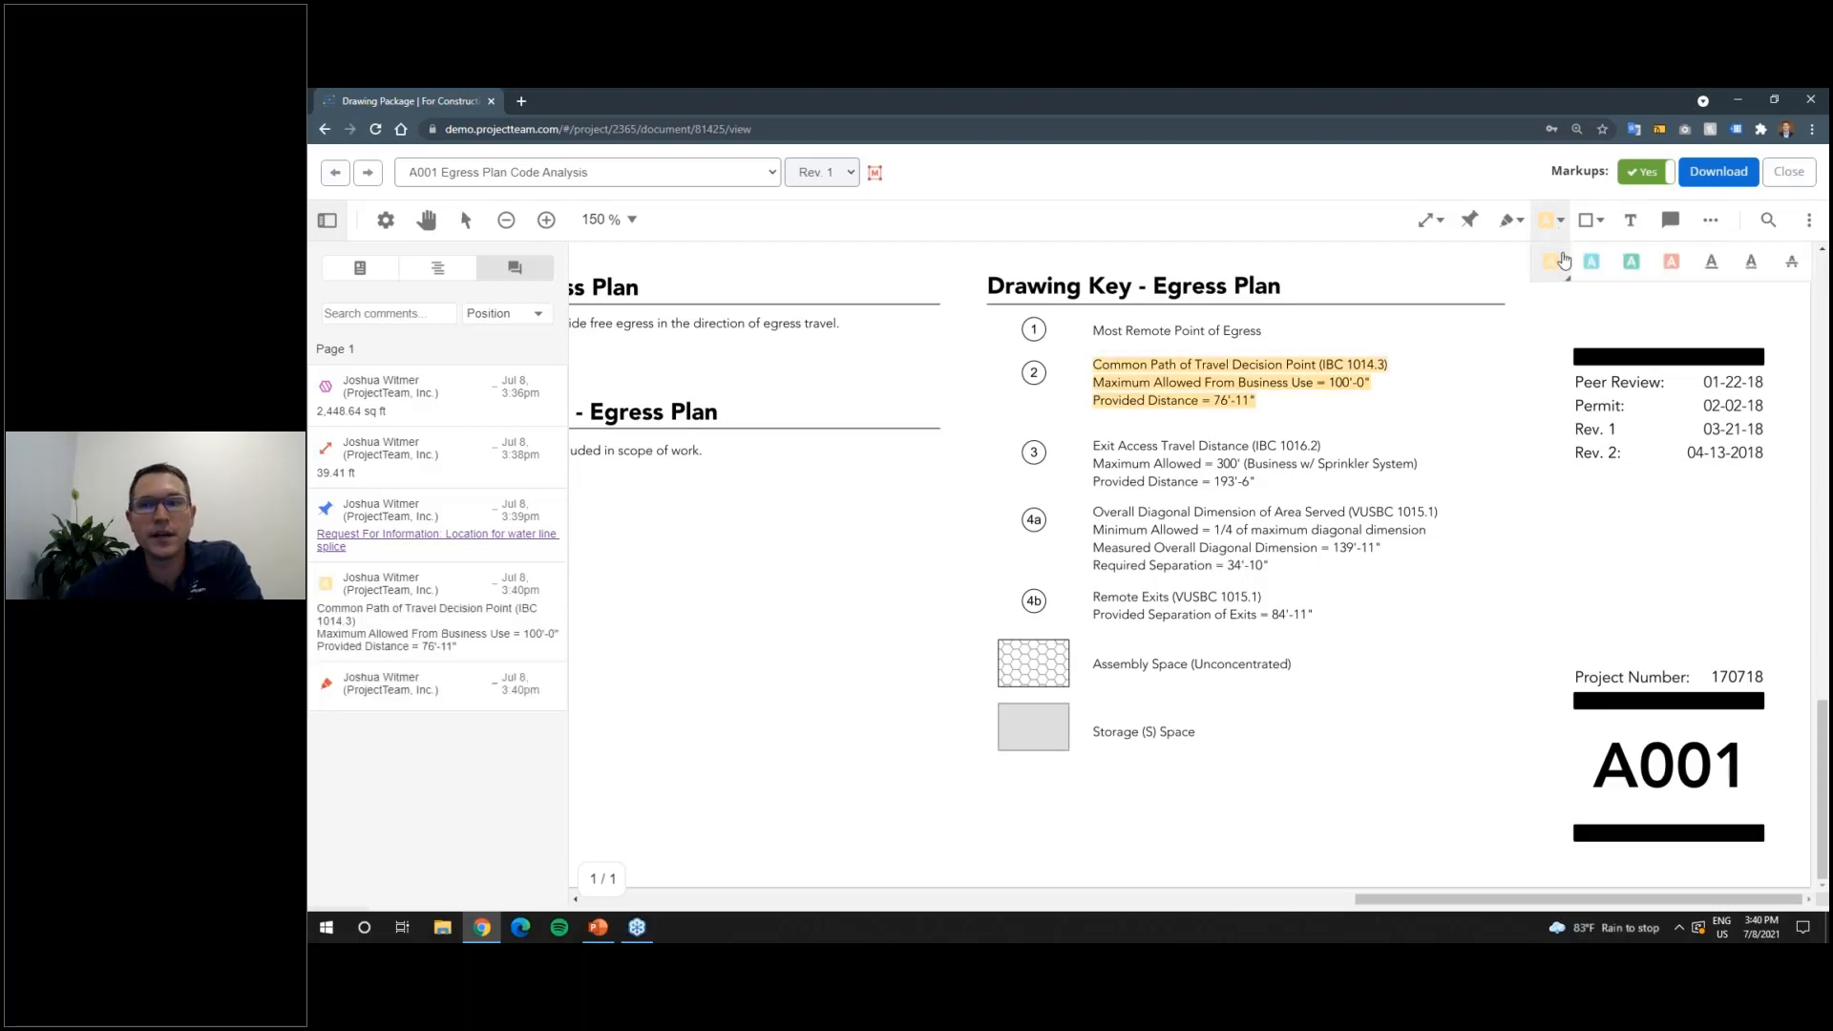
{"action": "left_click", "coordinate": [1556, 262]}
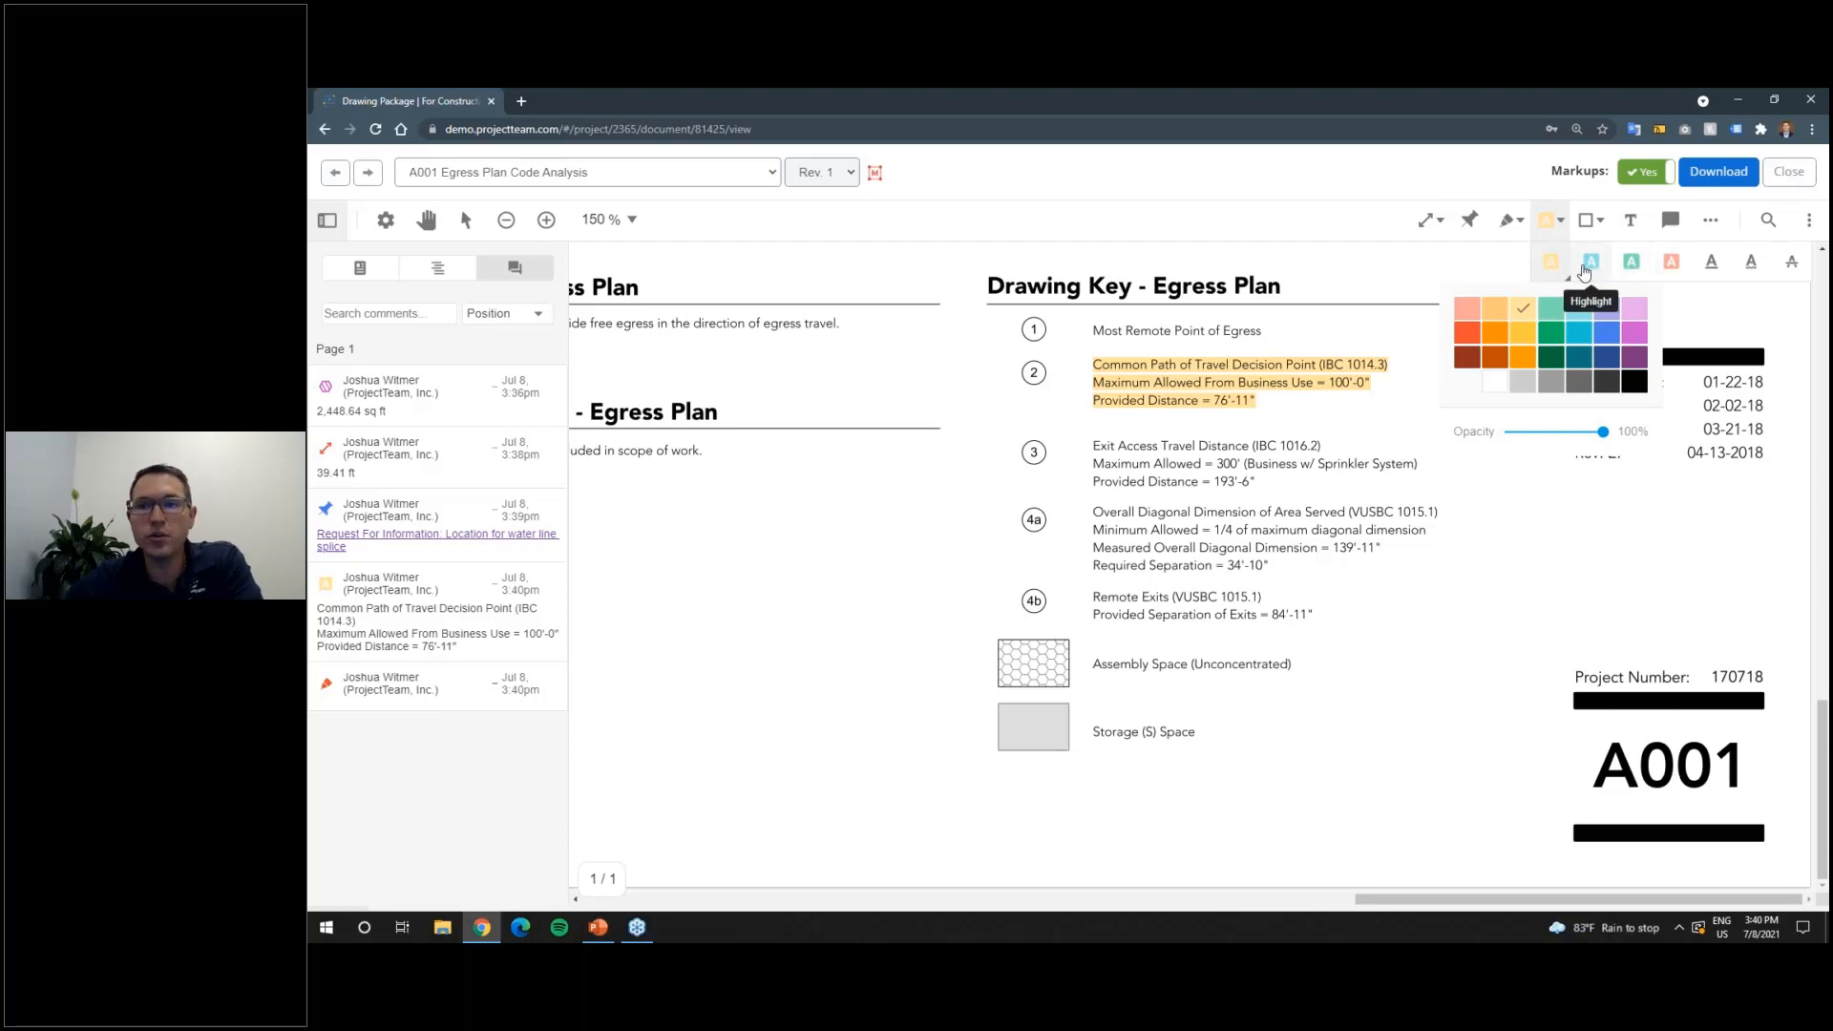
{"action": "left_click", "coordinate": [1722, 271]}
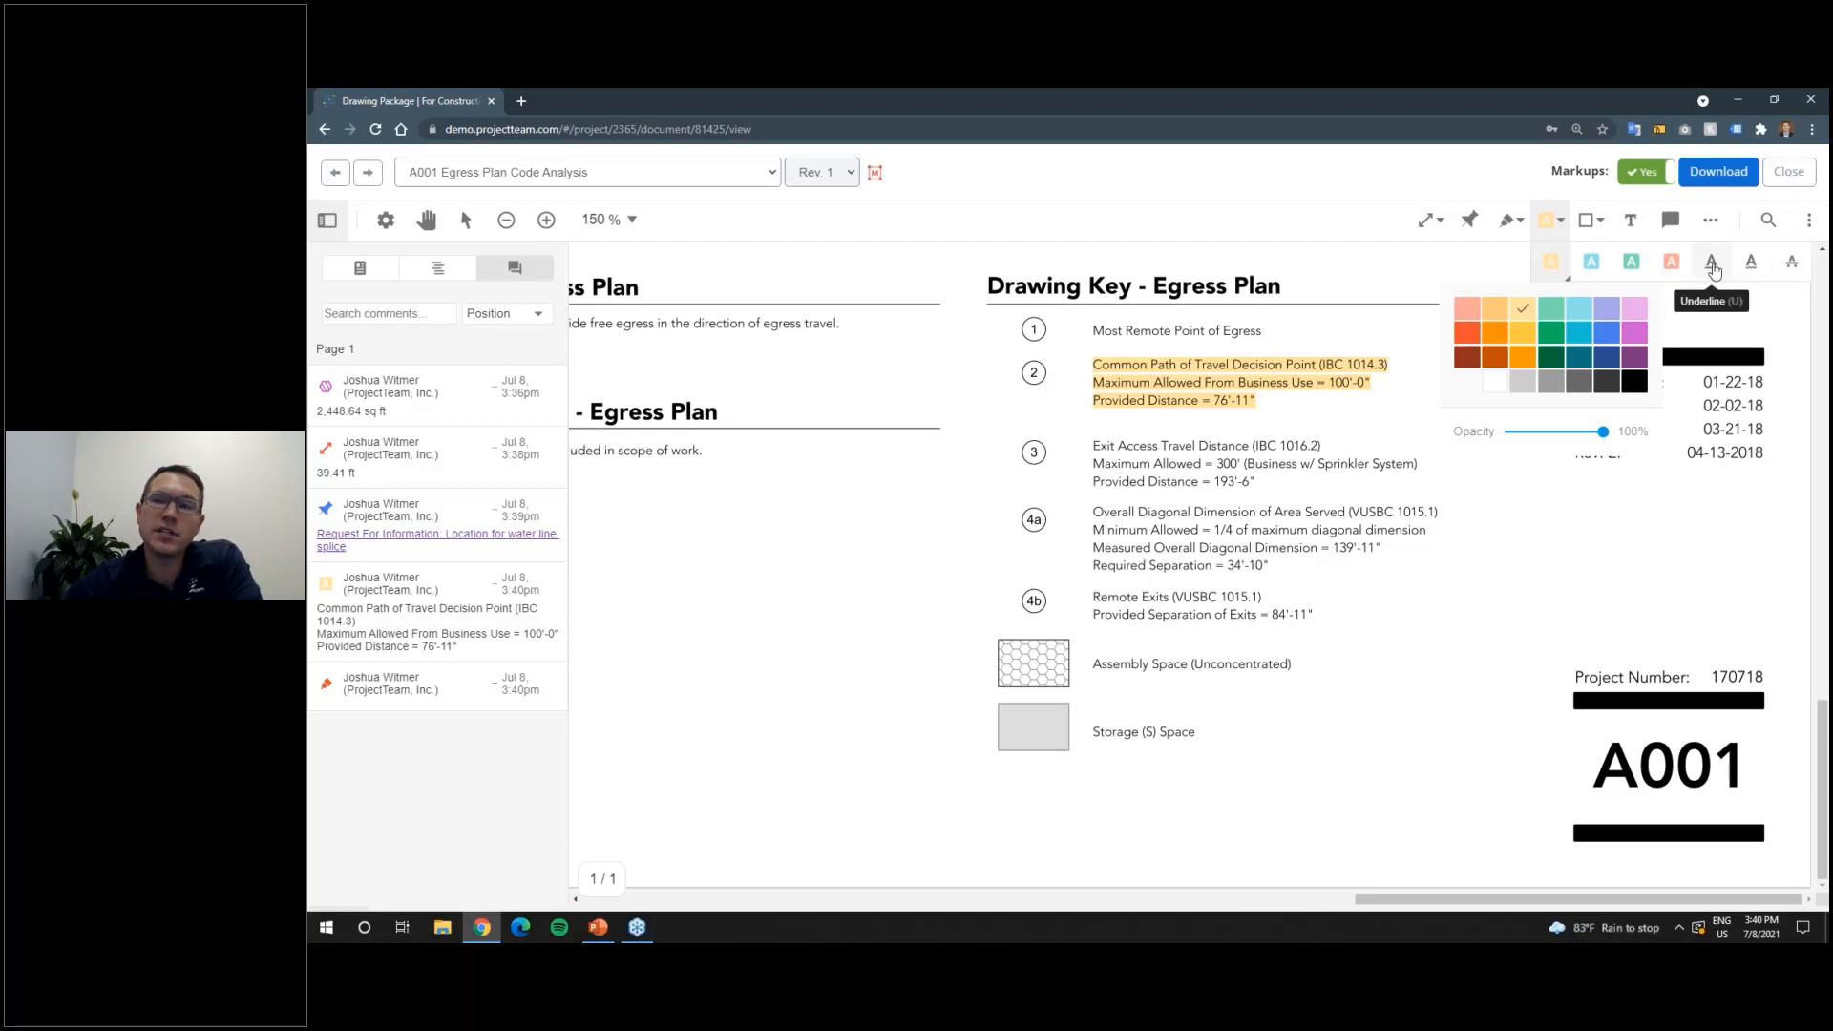
{"action": "left_click", "coordinate": [1726, 277]}
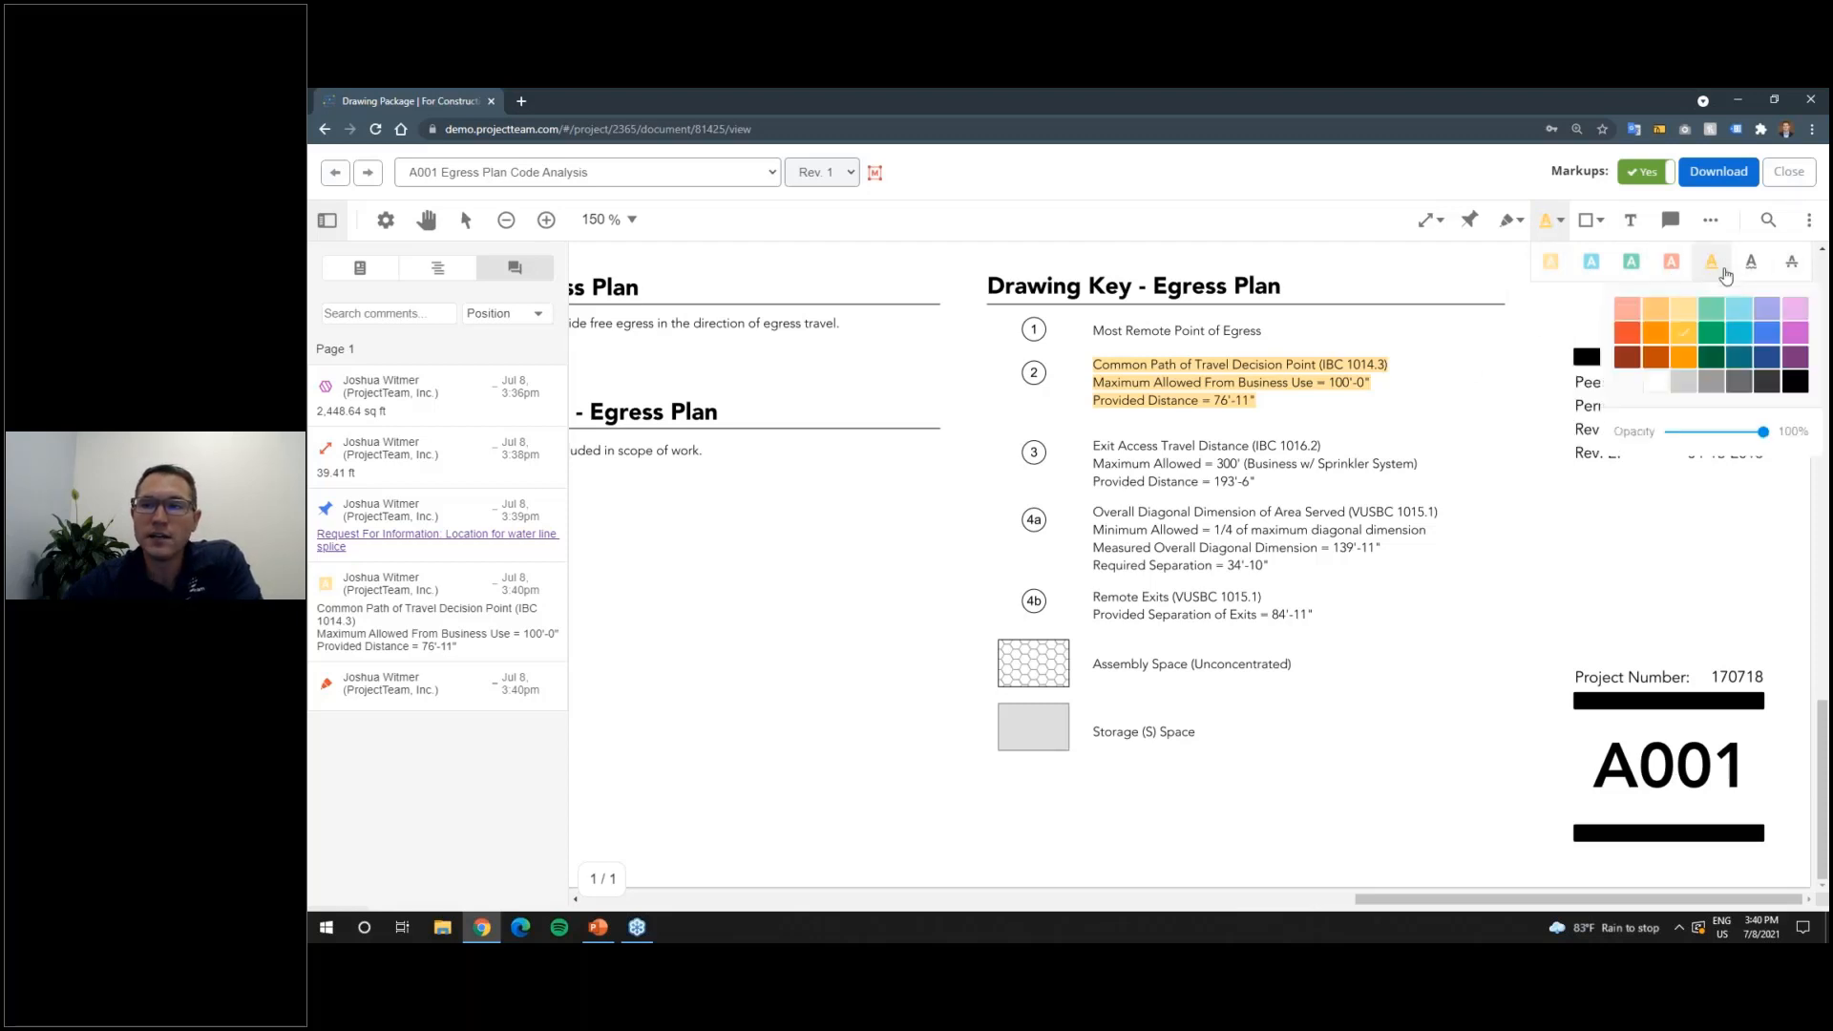
{"action": "left_click", "coordinate": [1740, 335]}
{"action": "mouse_move", "coordinate": [1108, 441]}
{"action": "left_mouse_down"}
{"action": "mouse_move", "coordinate": [1241, 487]}
{"action": "mouse_move", "coordinate": [1219, 496]}
{"action": "left_mouse_up"}
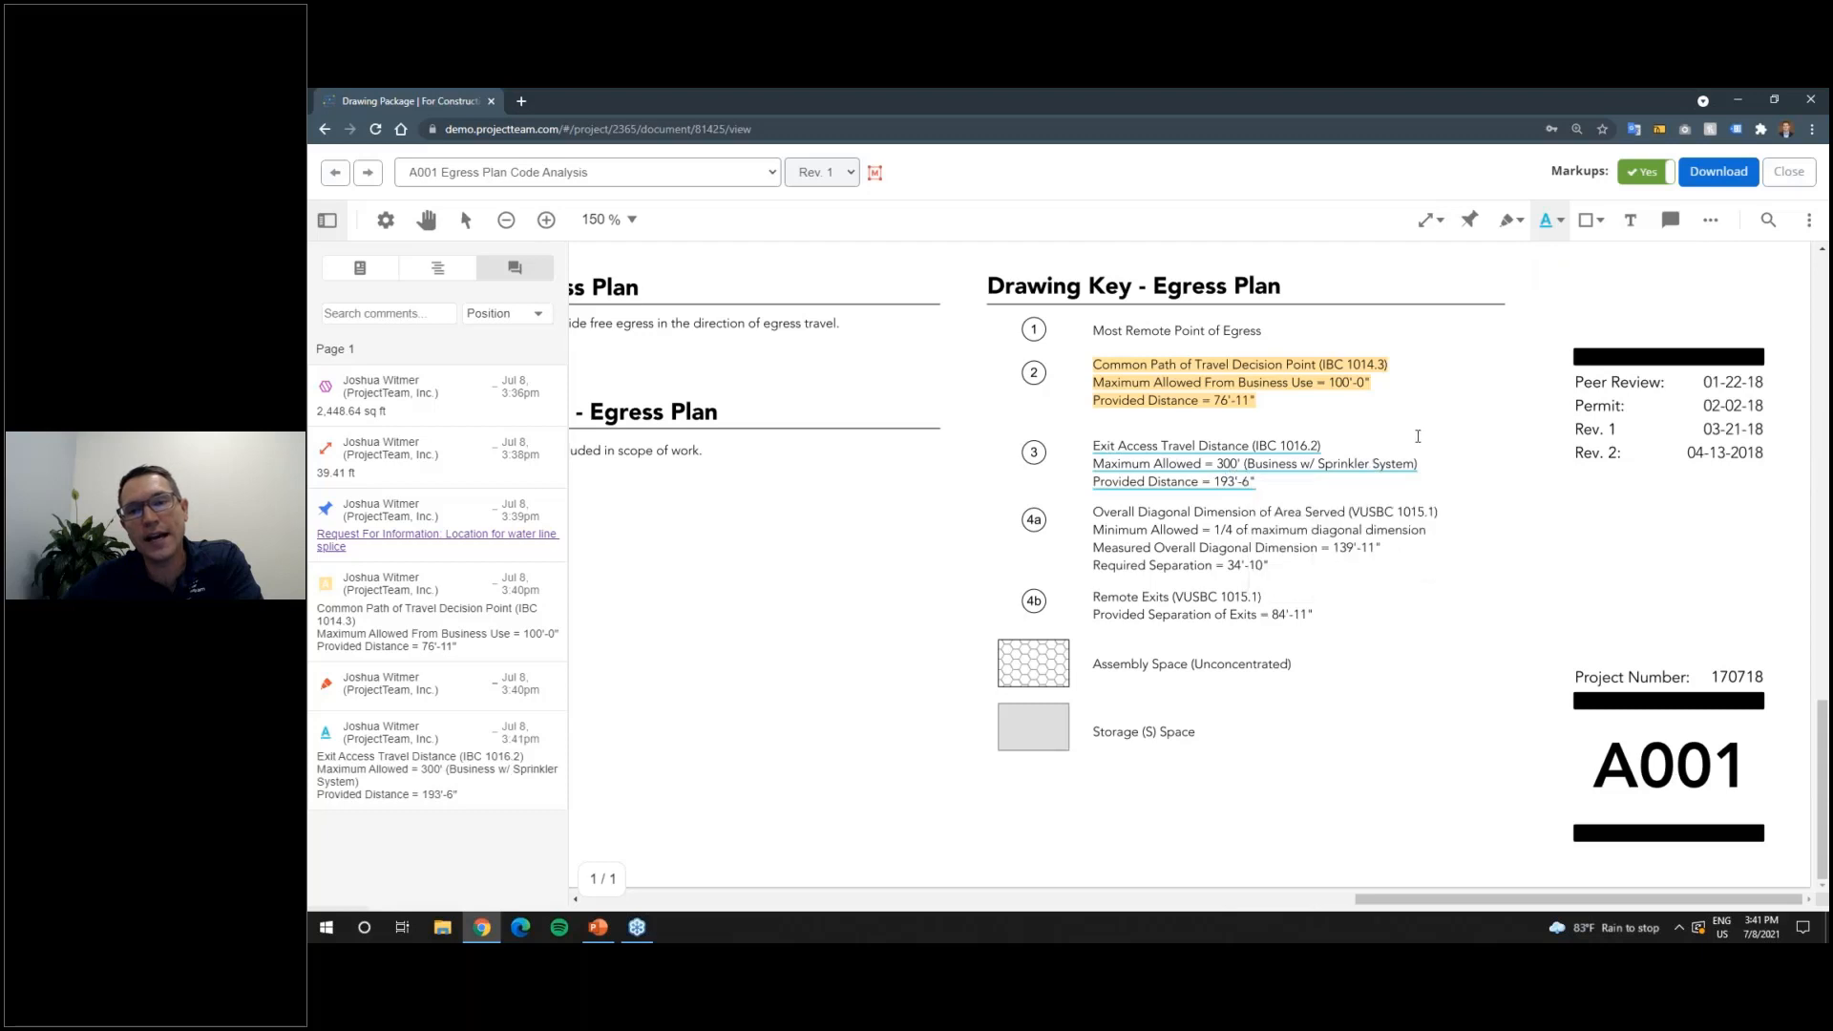
Step: Strike out the words "Diagonal Dimension" in red in the Measured Overall line of Drawing Key item 4a
{"action": "mouse_move", "coordinate": [1253, 468]}
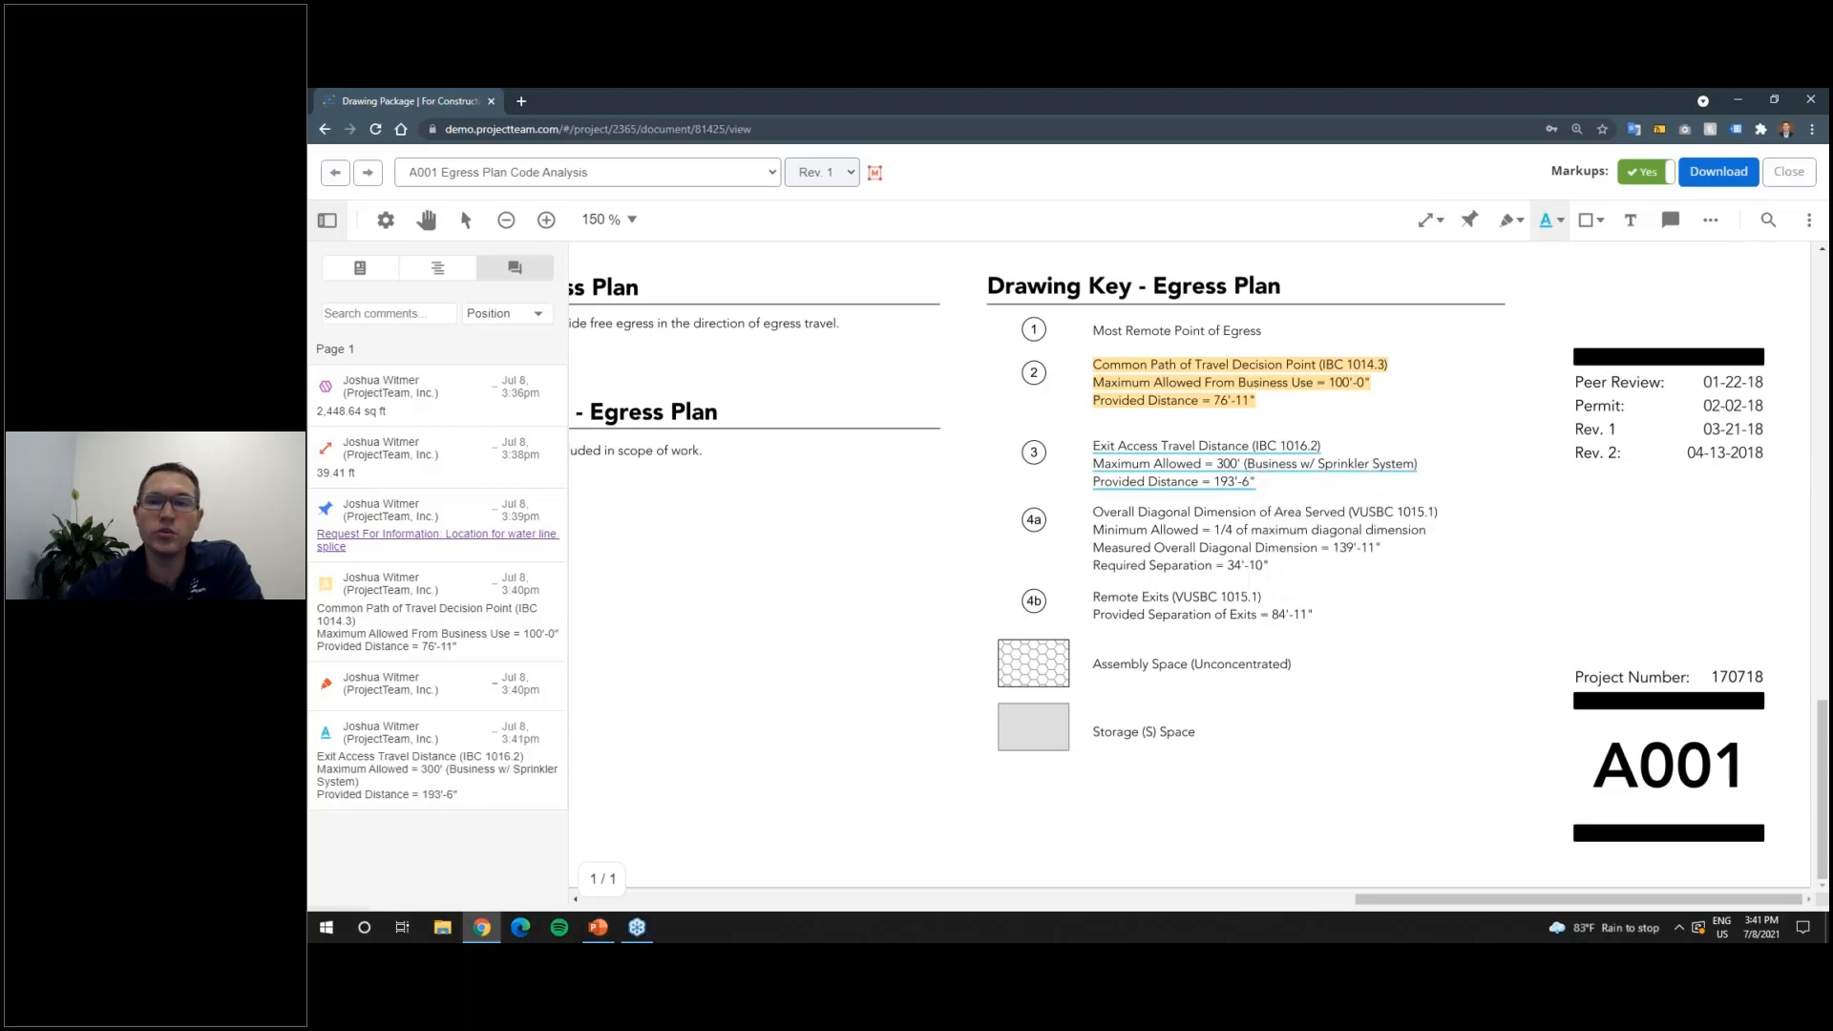
{"action": "left_click", "coordinate": [1549, 220]}
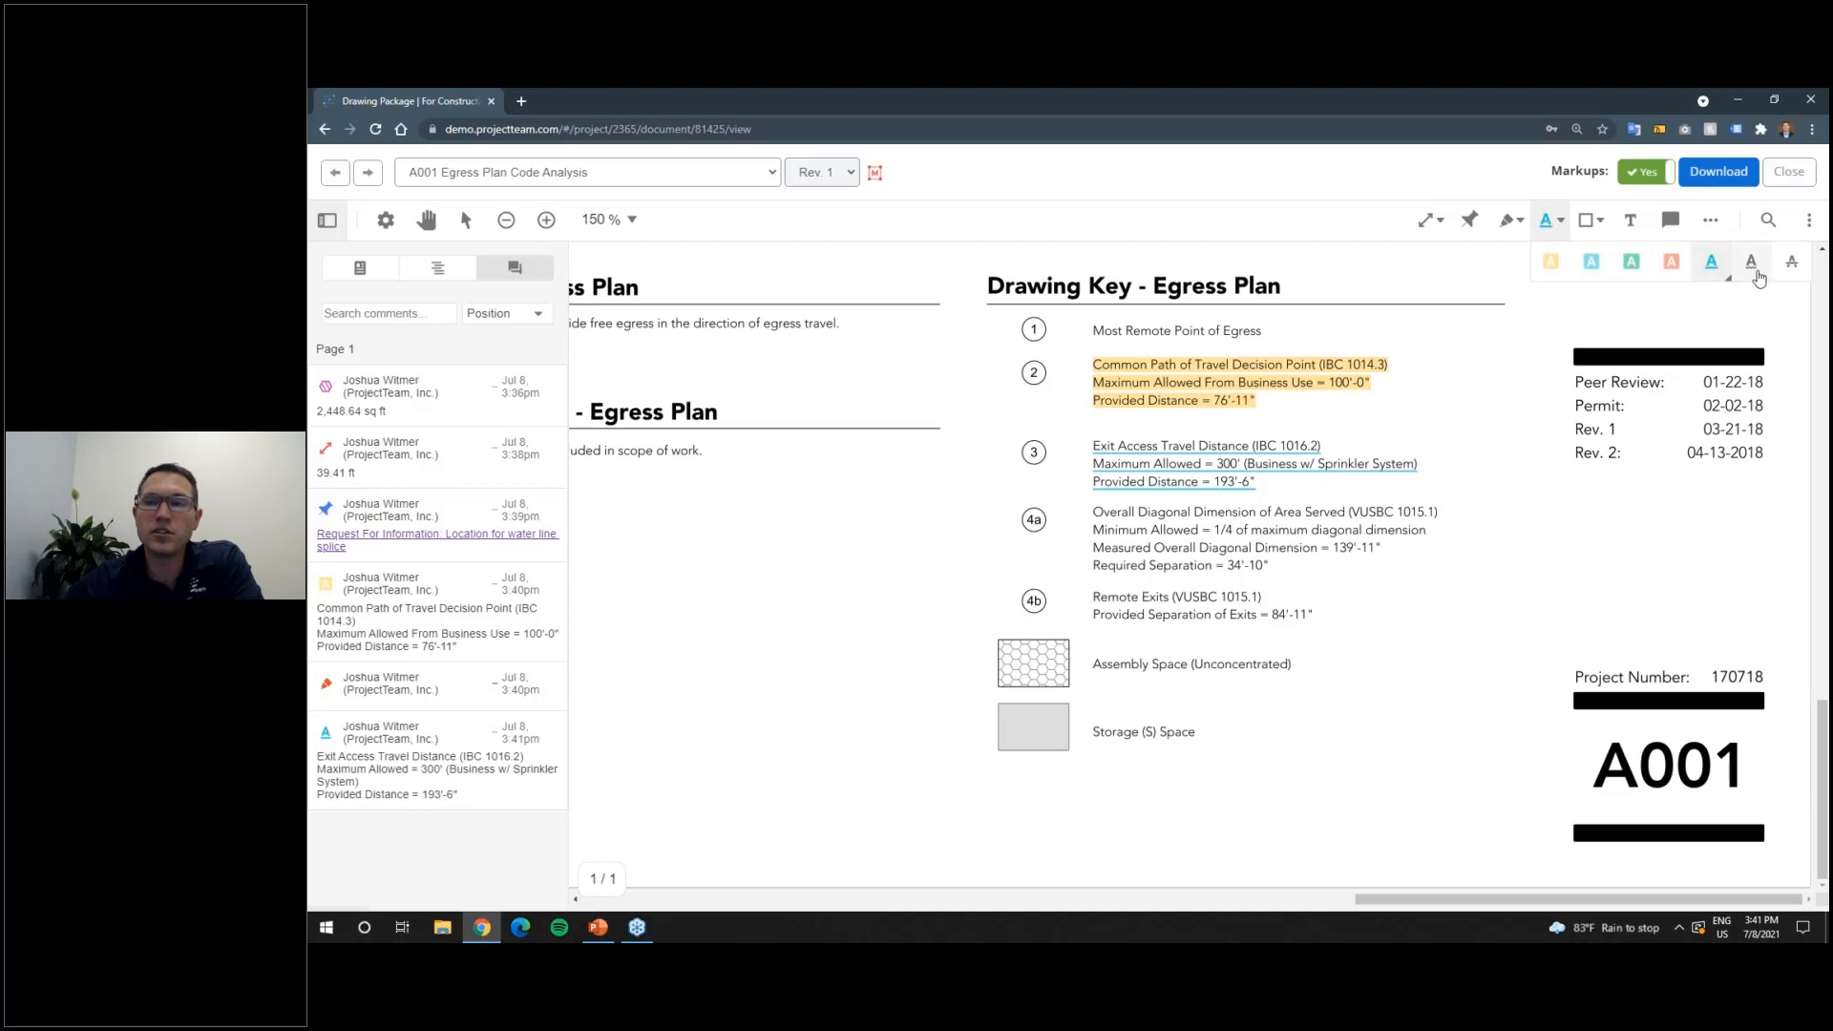
{"action": "left_click", "coordinate": [1791, 262]}
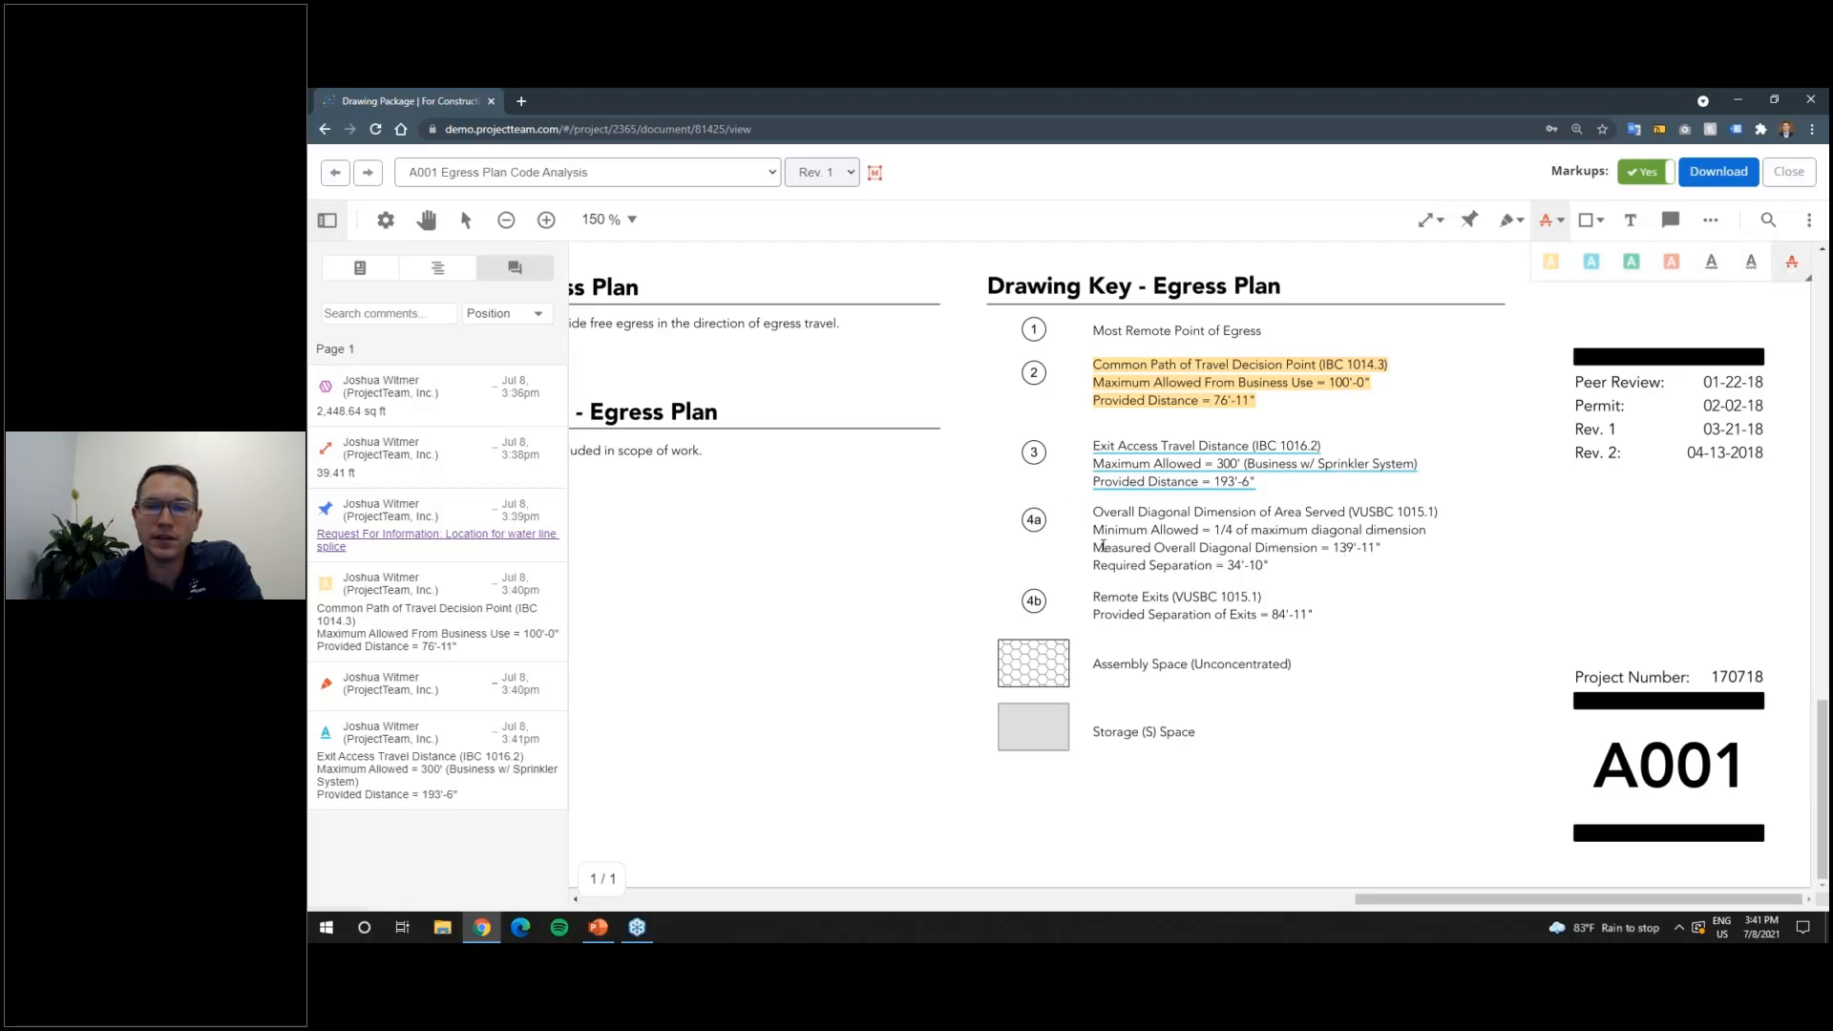
{"action": "left_click_drag", "start_coordinate": [1200, 549], "coordinate": [1316, 552]}
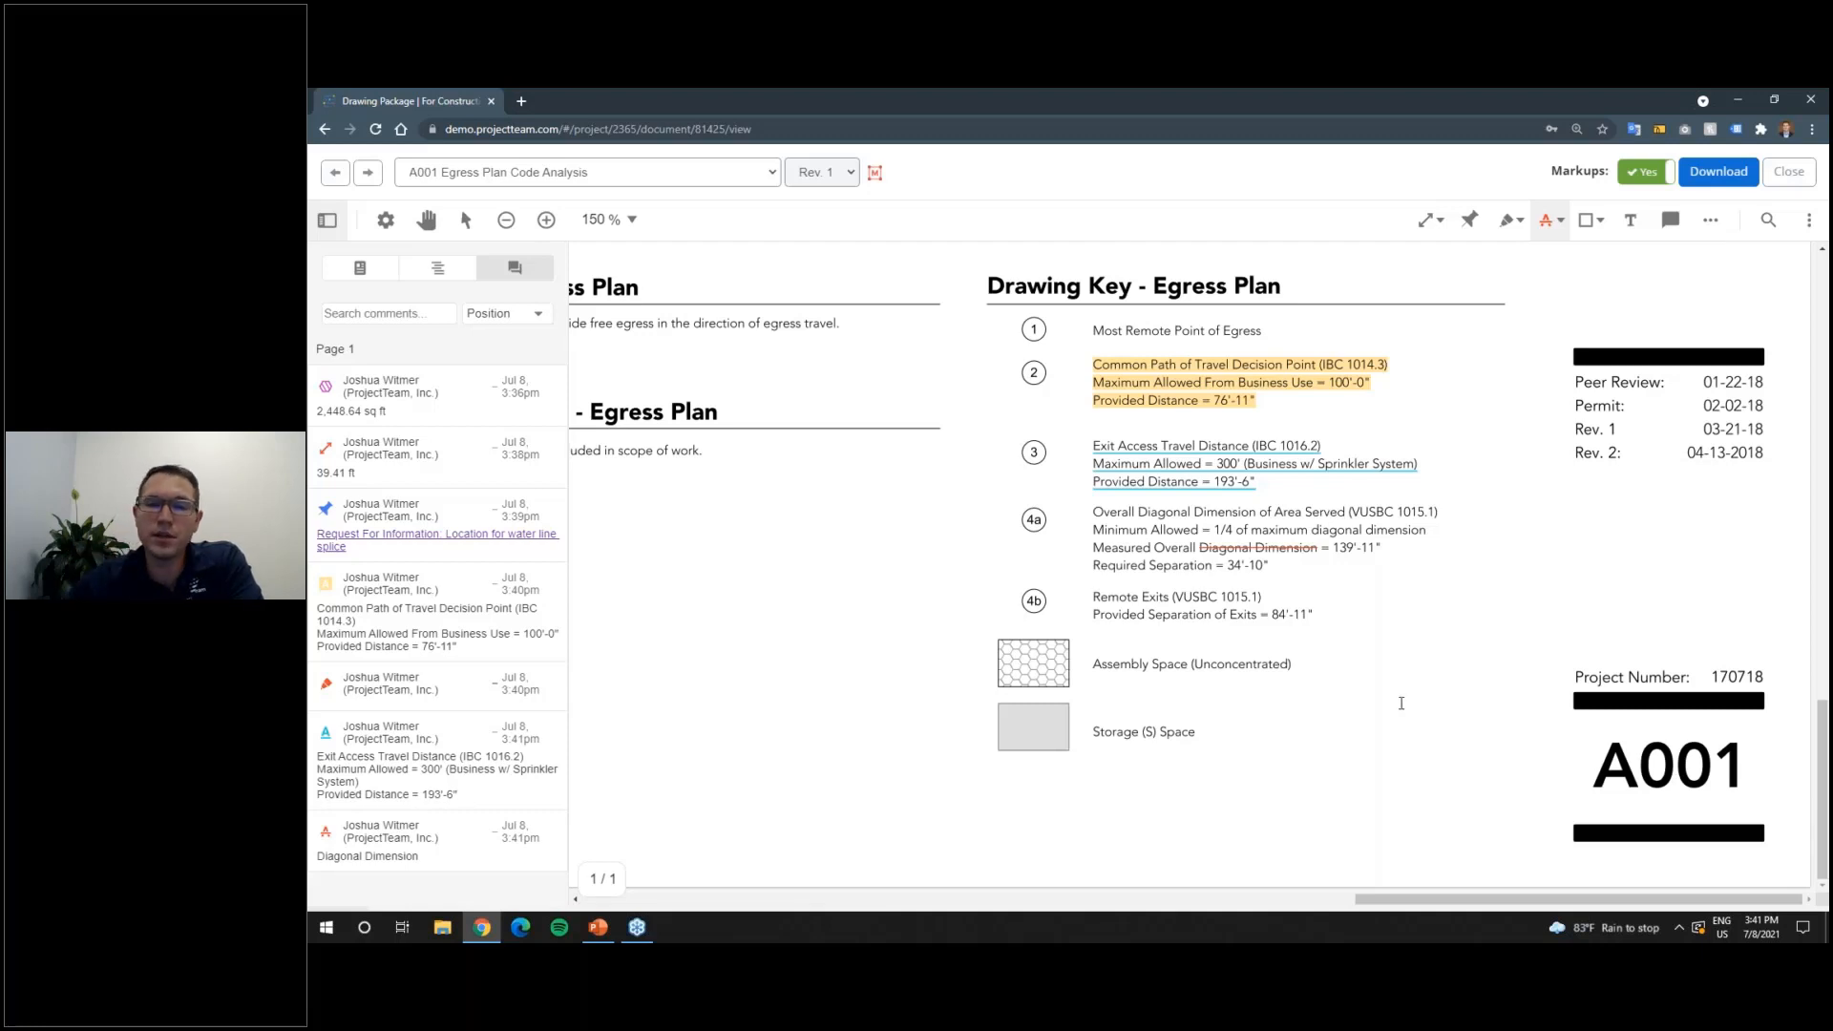
Step: Draw a red rectangle markup around the Medium Conference room on the floor plan
{"action": "left_click", "coordinate": [1590, 227]}
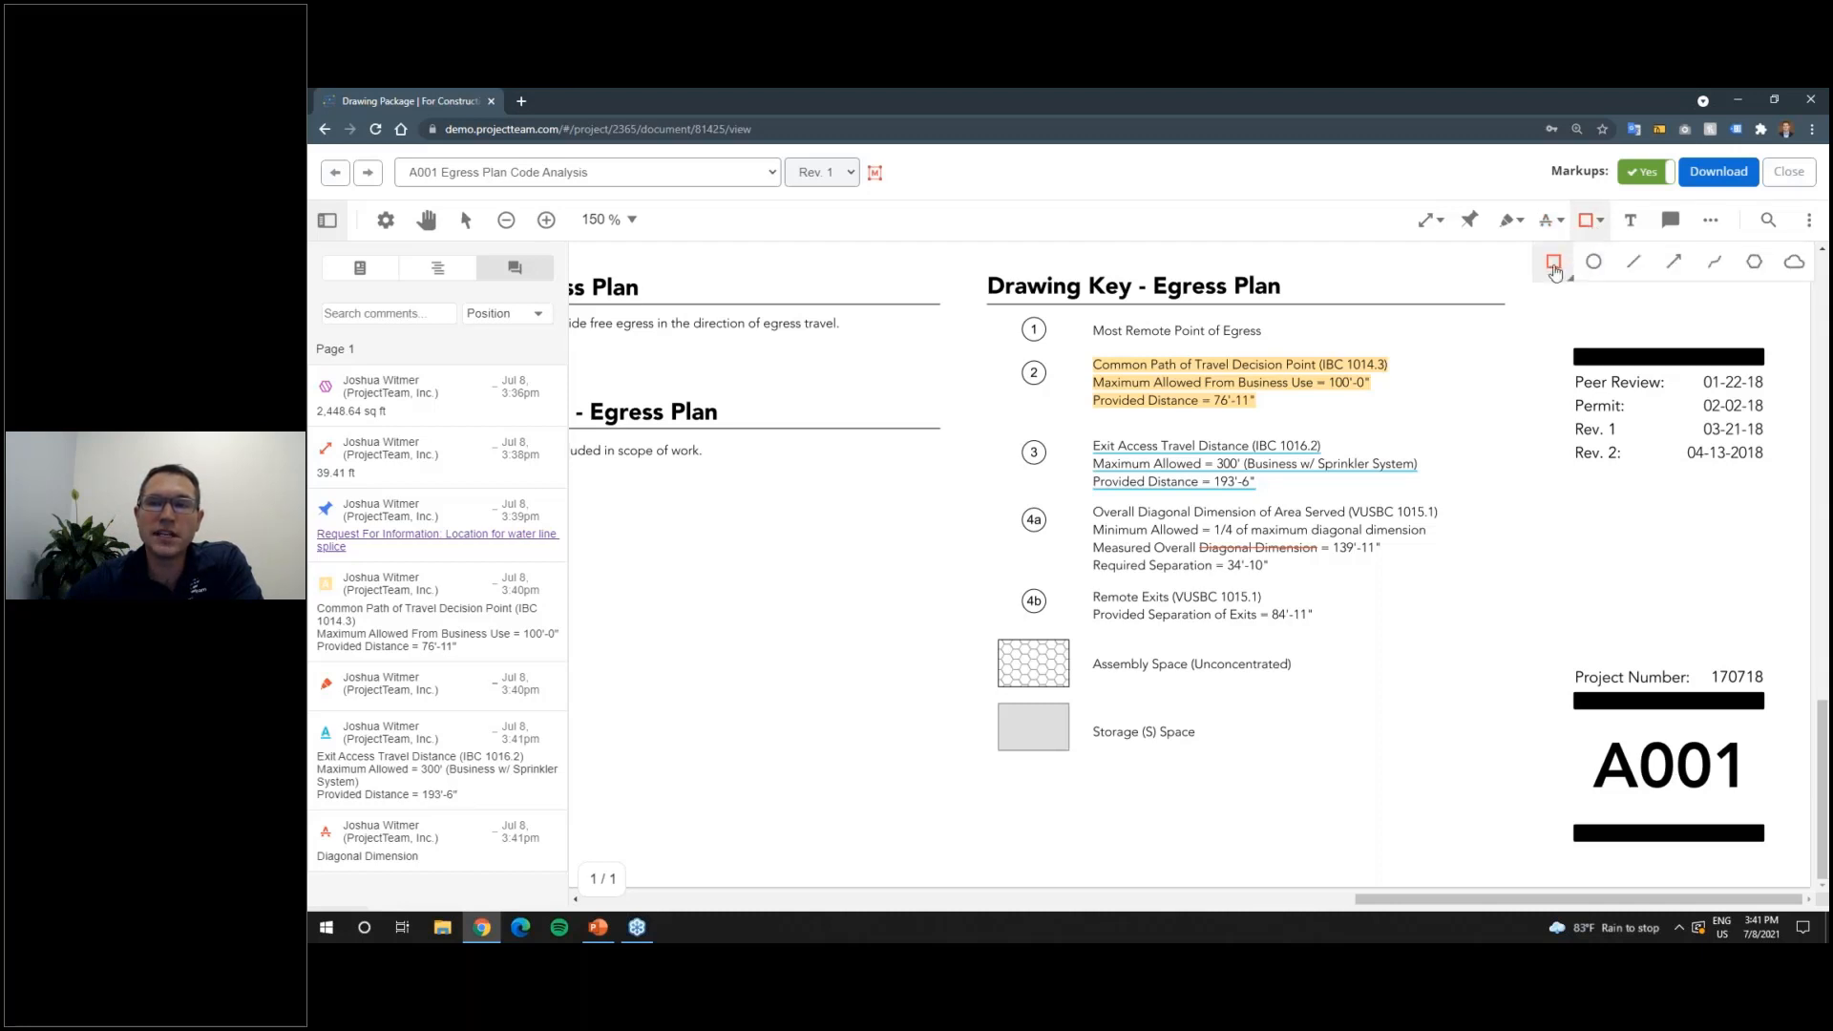
{"action": "right_click", "coordinate": [732, 460]}
{"action": "left_click", "coordinate": [757, 484]}
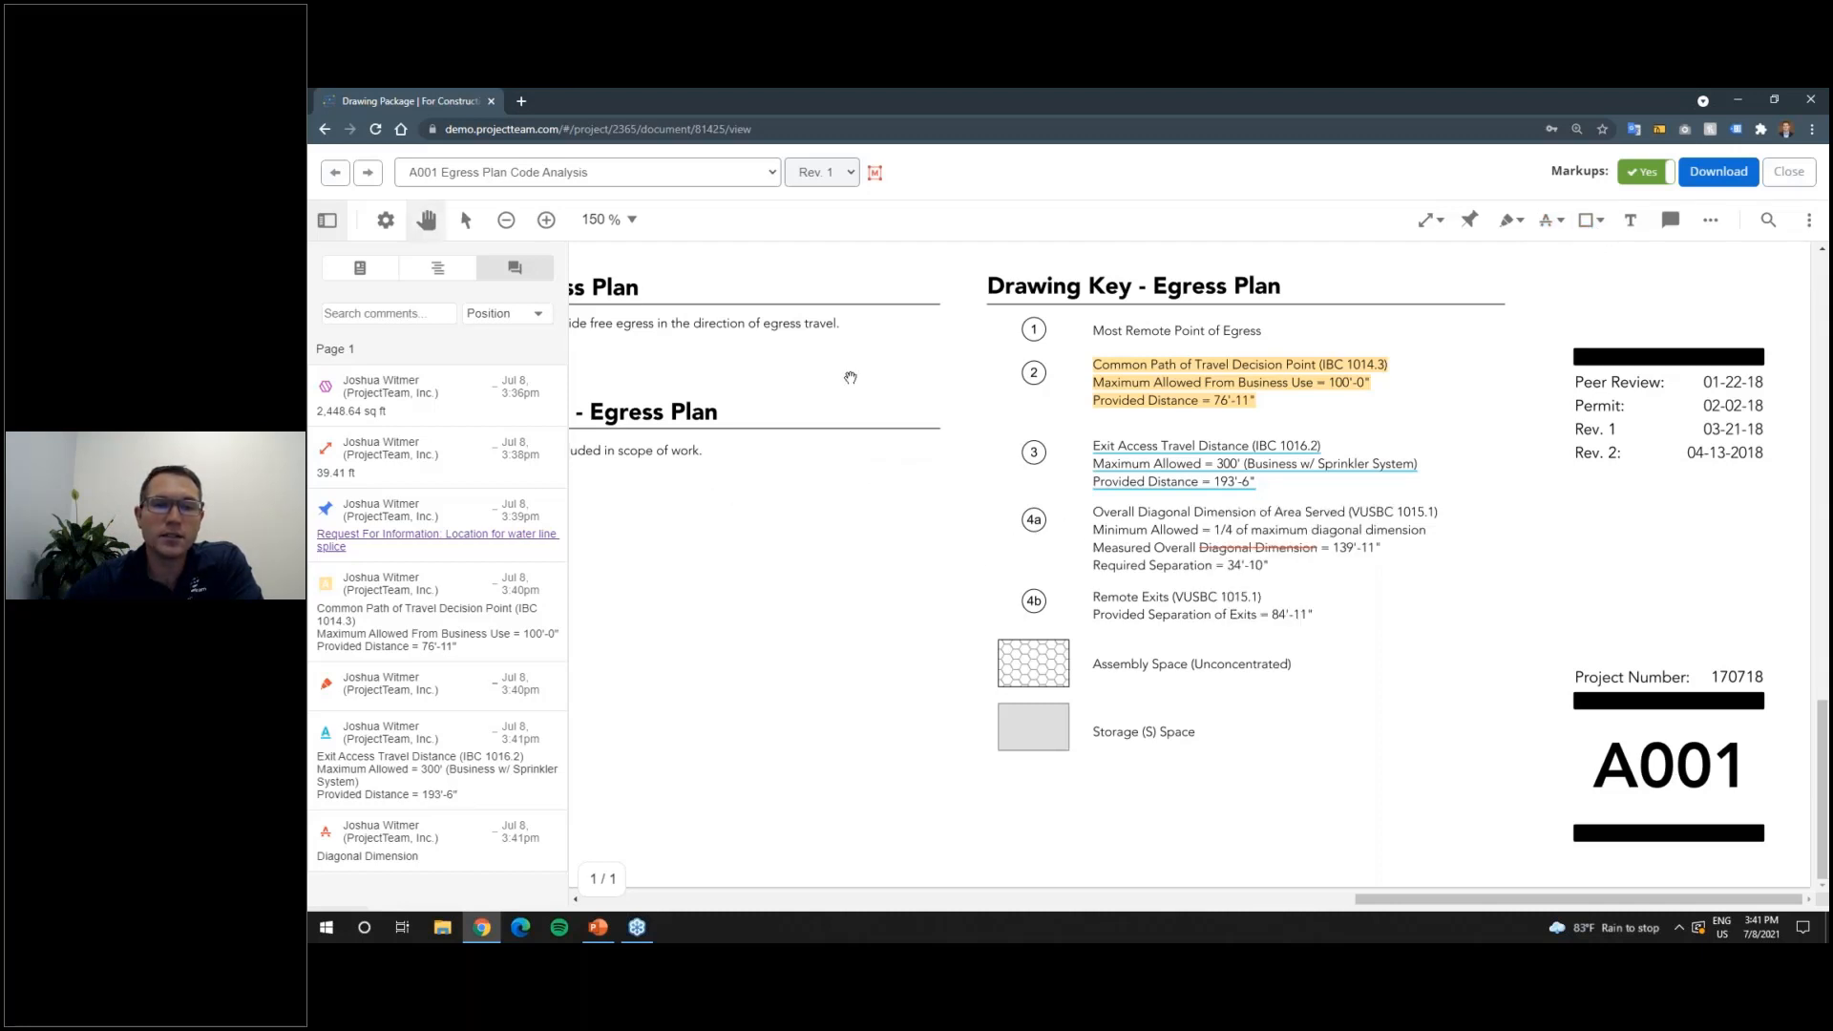
{"action": "mouse_move", "coordinate": [851, 377]}
{"action": "left_mouse_down"}
{"action": "mouse_move", "coordinate": [1276, 775]}
{"action": "mouse_move", "coordinate": [1421, 844]}
{"action": "left_mouse_up"}
{"action": "mouse_move", "coordinate": [744, 320]}
{"action": "left_mouse_down"}
{"action": "mouse_move", "coordinate": [1081, 607]}
{"action": "mouse_move", "coordinate": [1351, 722]}
{"action": "mouse_move", "coordinate": [1391, 608]}
{"action": "left_mouse_up"}
{"action": "left_click", "coordinate": [1587, 222]}
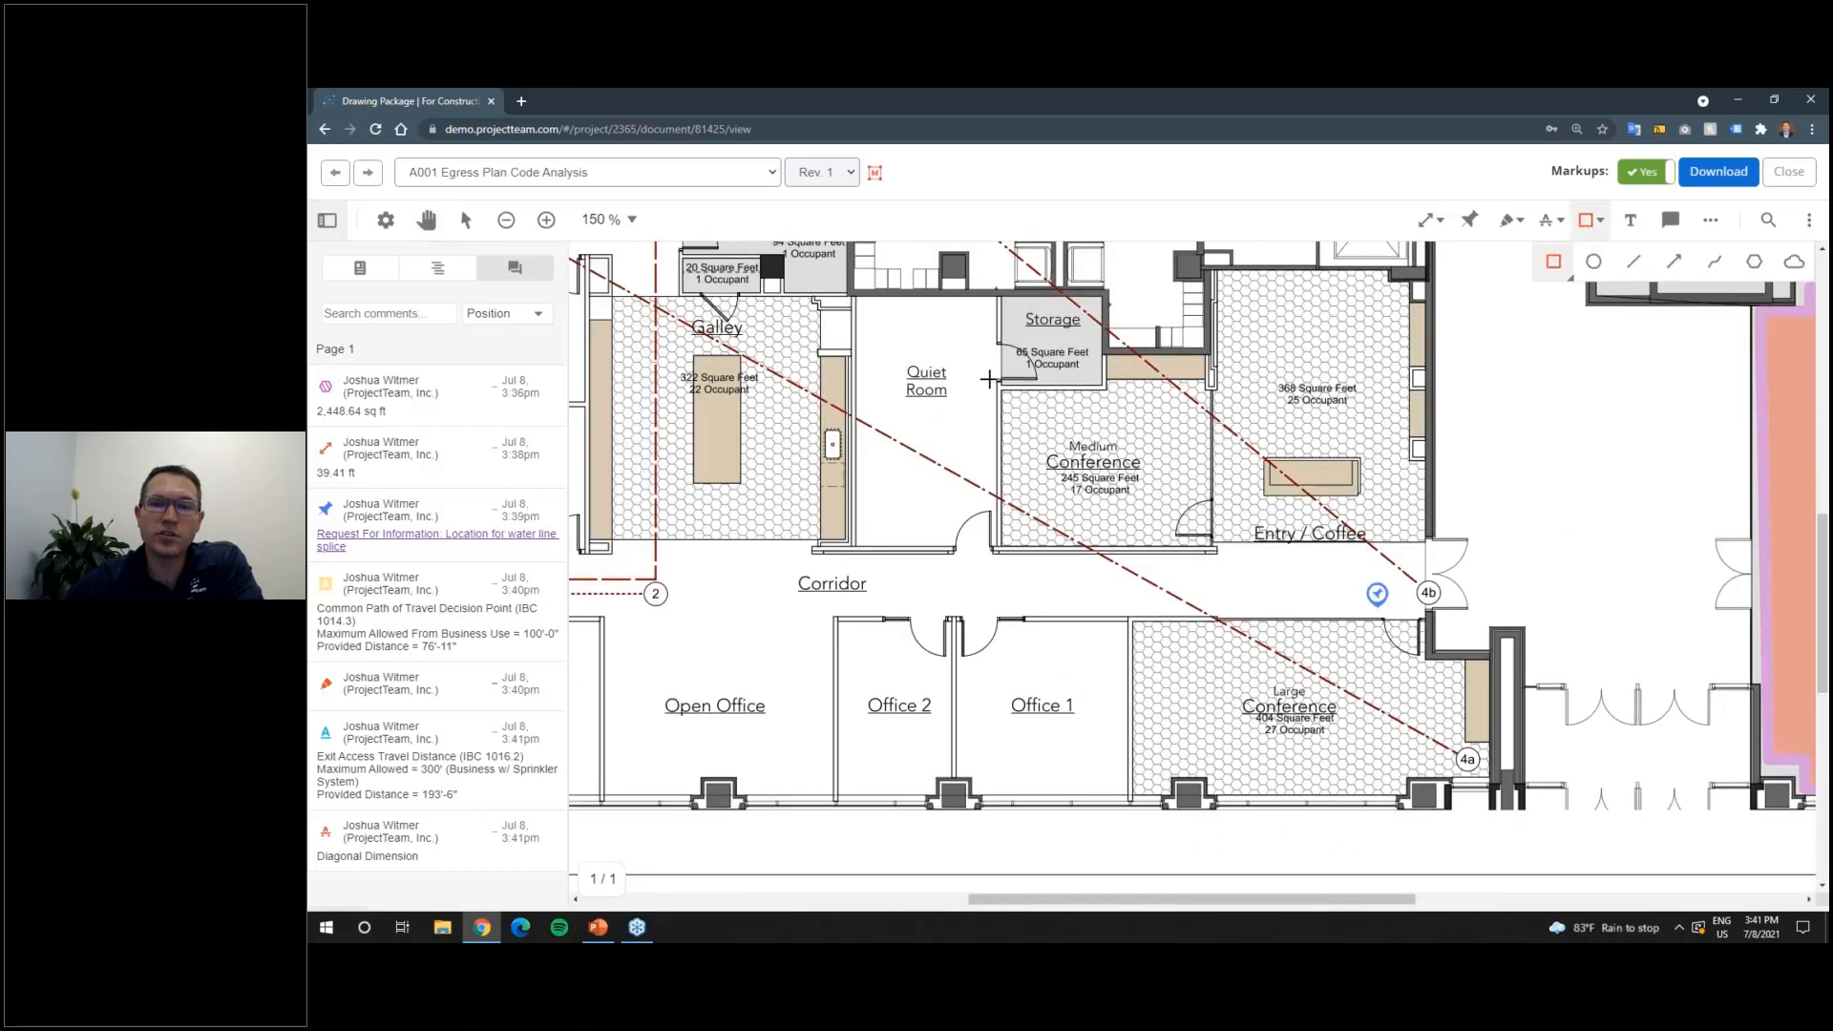
{"action": "left_click_drag", "start_coordinate": [991, 381], "coordinate": [1225, 554]}
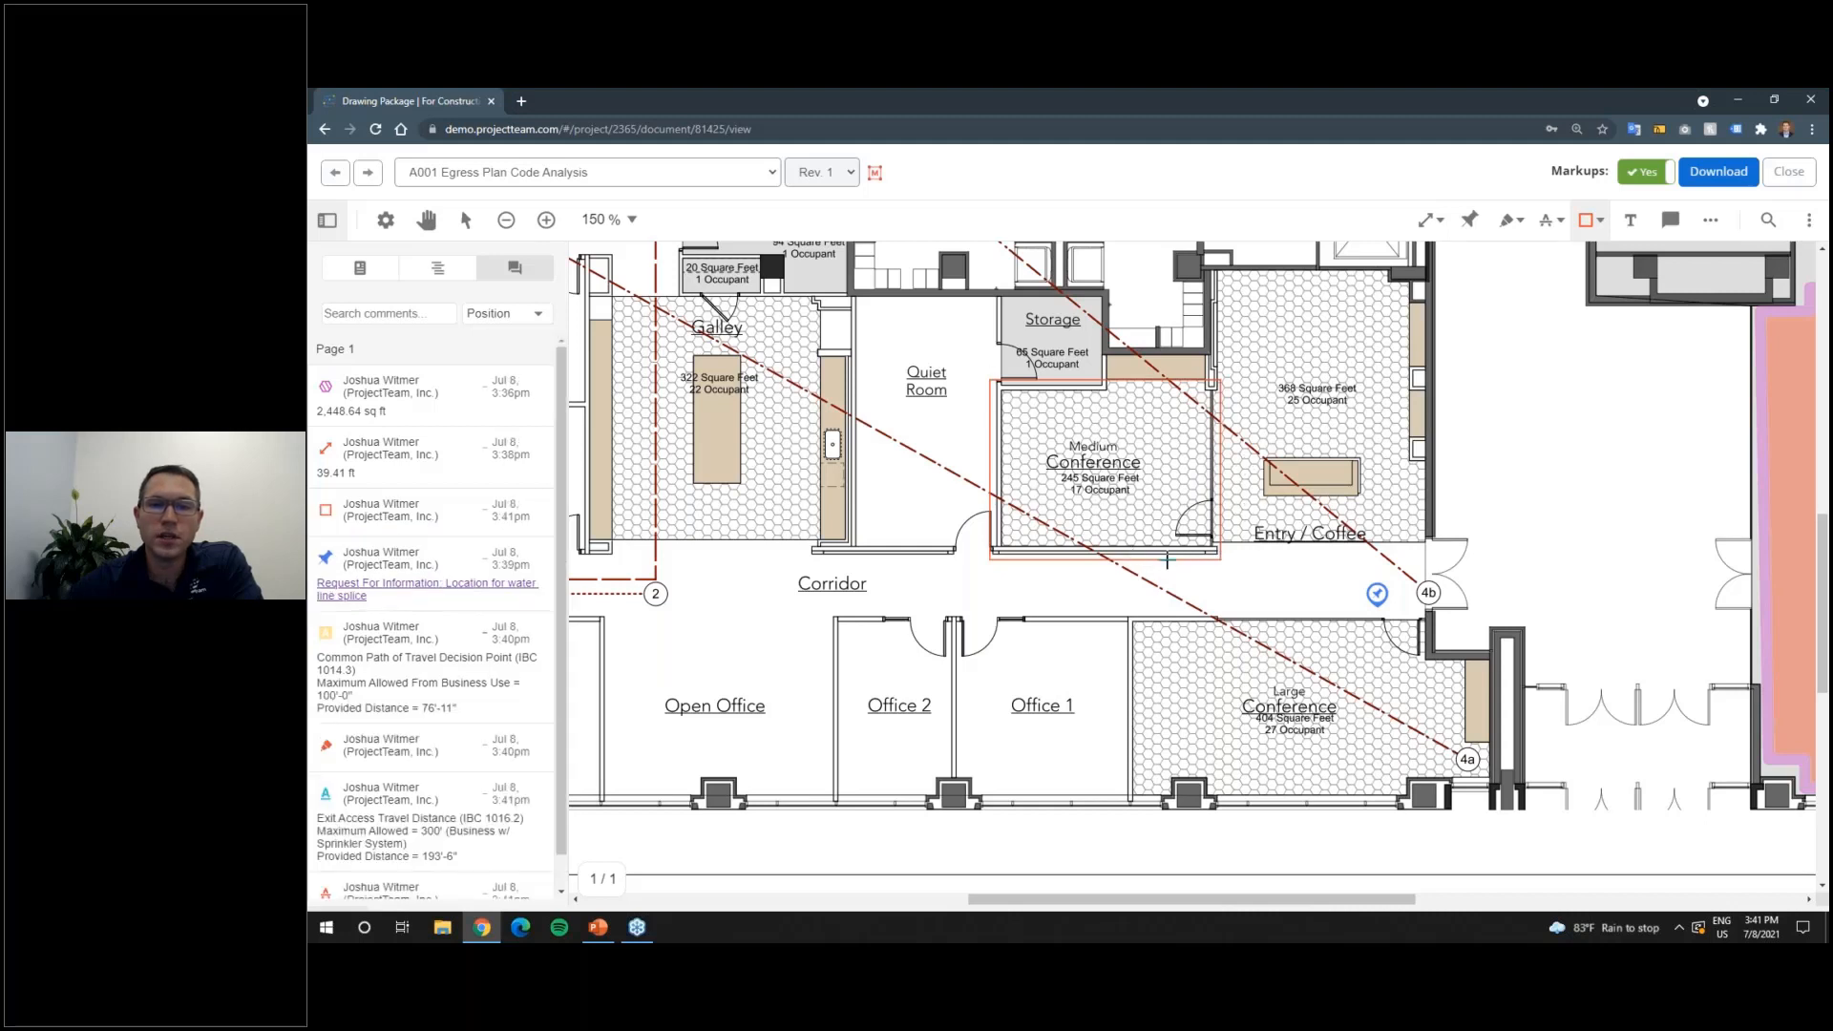
Step: Increase the border thickness of the rectangle around the Medium Conference room
{"action": "left_click", "coordinate": [1165, 565]}
{"action": "left_click", "coordinate": [1105, 592]}
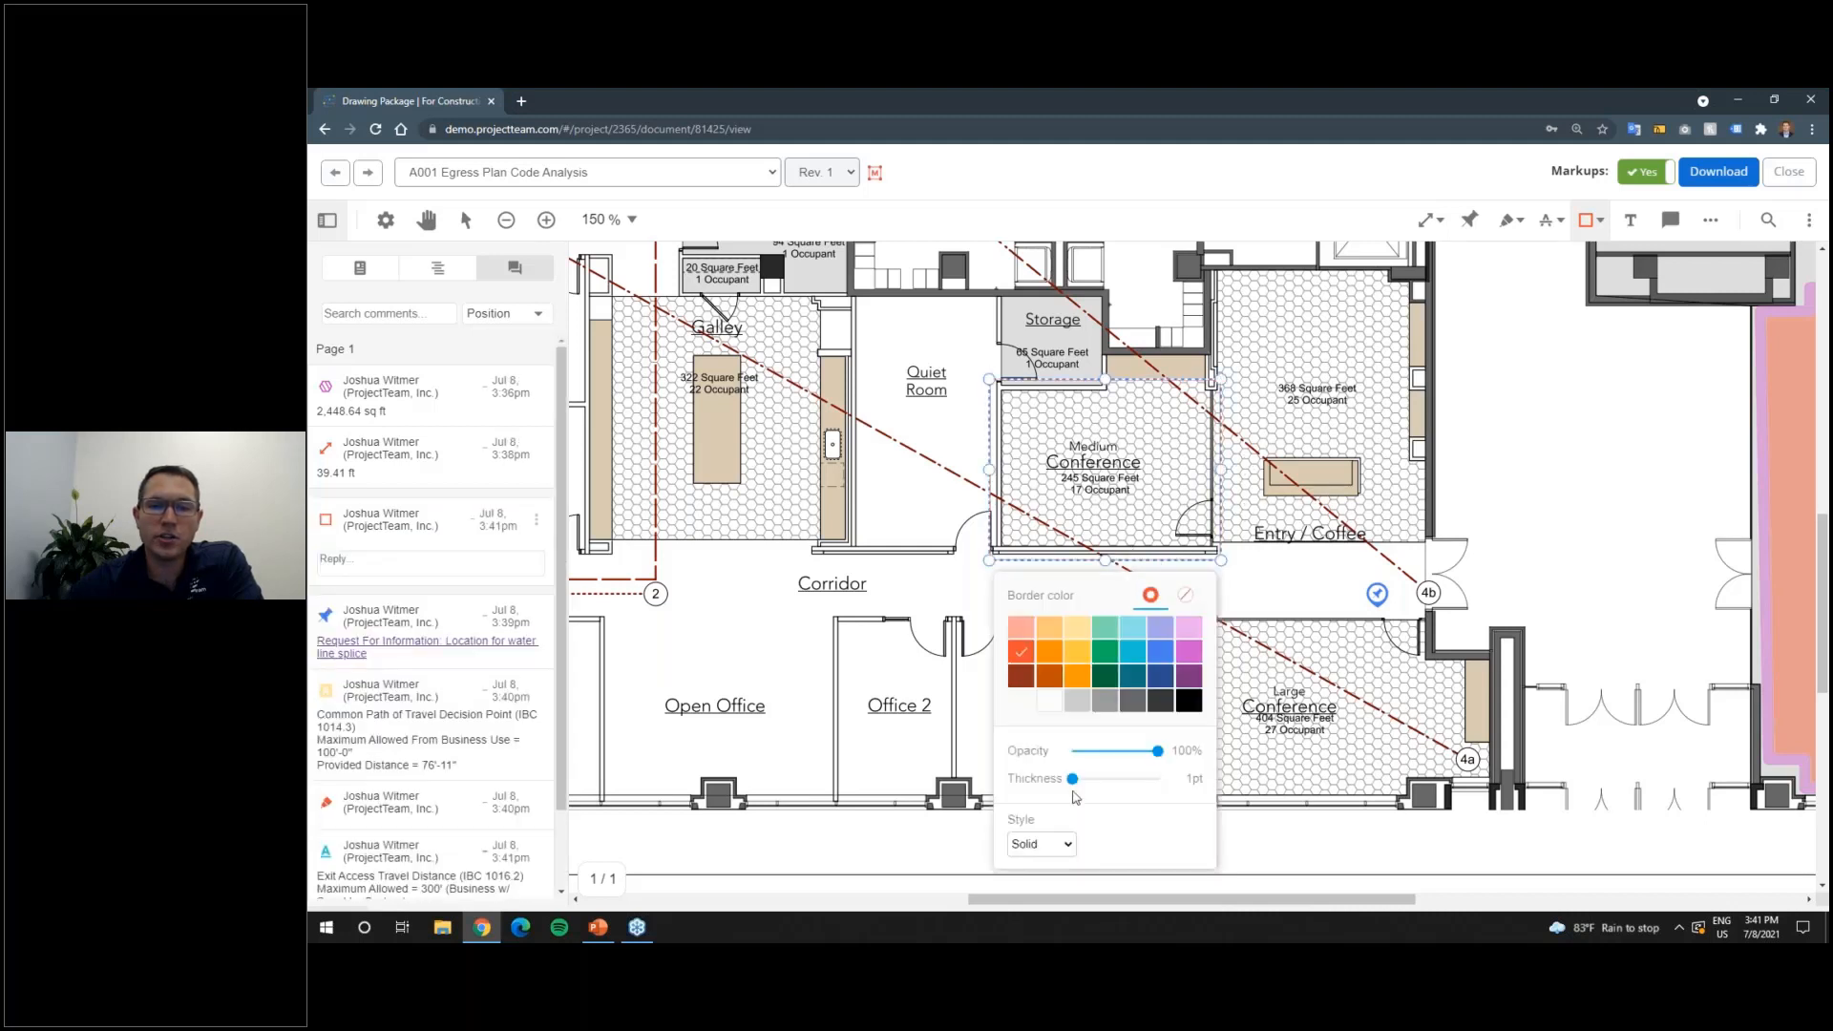
{"action": "left_click_drag", "start_coordinate": [1075, 781], "coordinate": [1095, 787]}
{"action": "left_click", "coordinate": [1245, 600]}
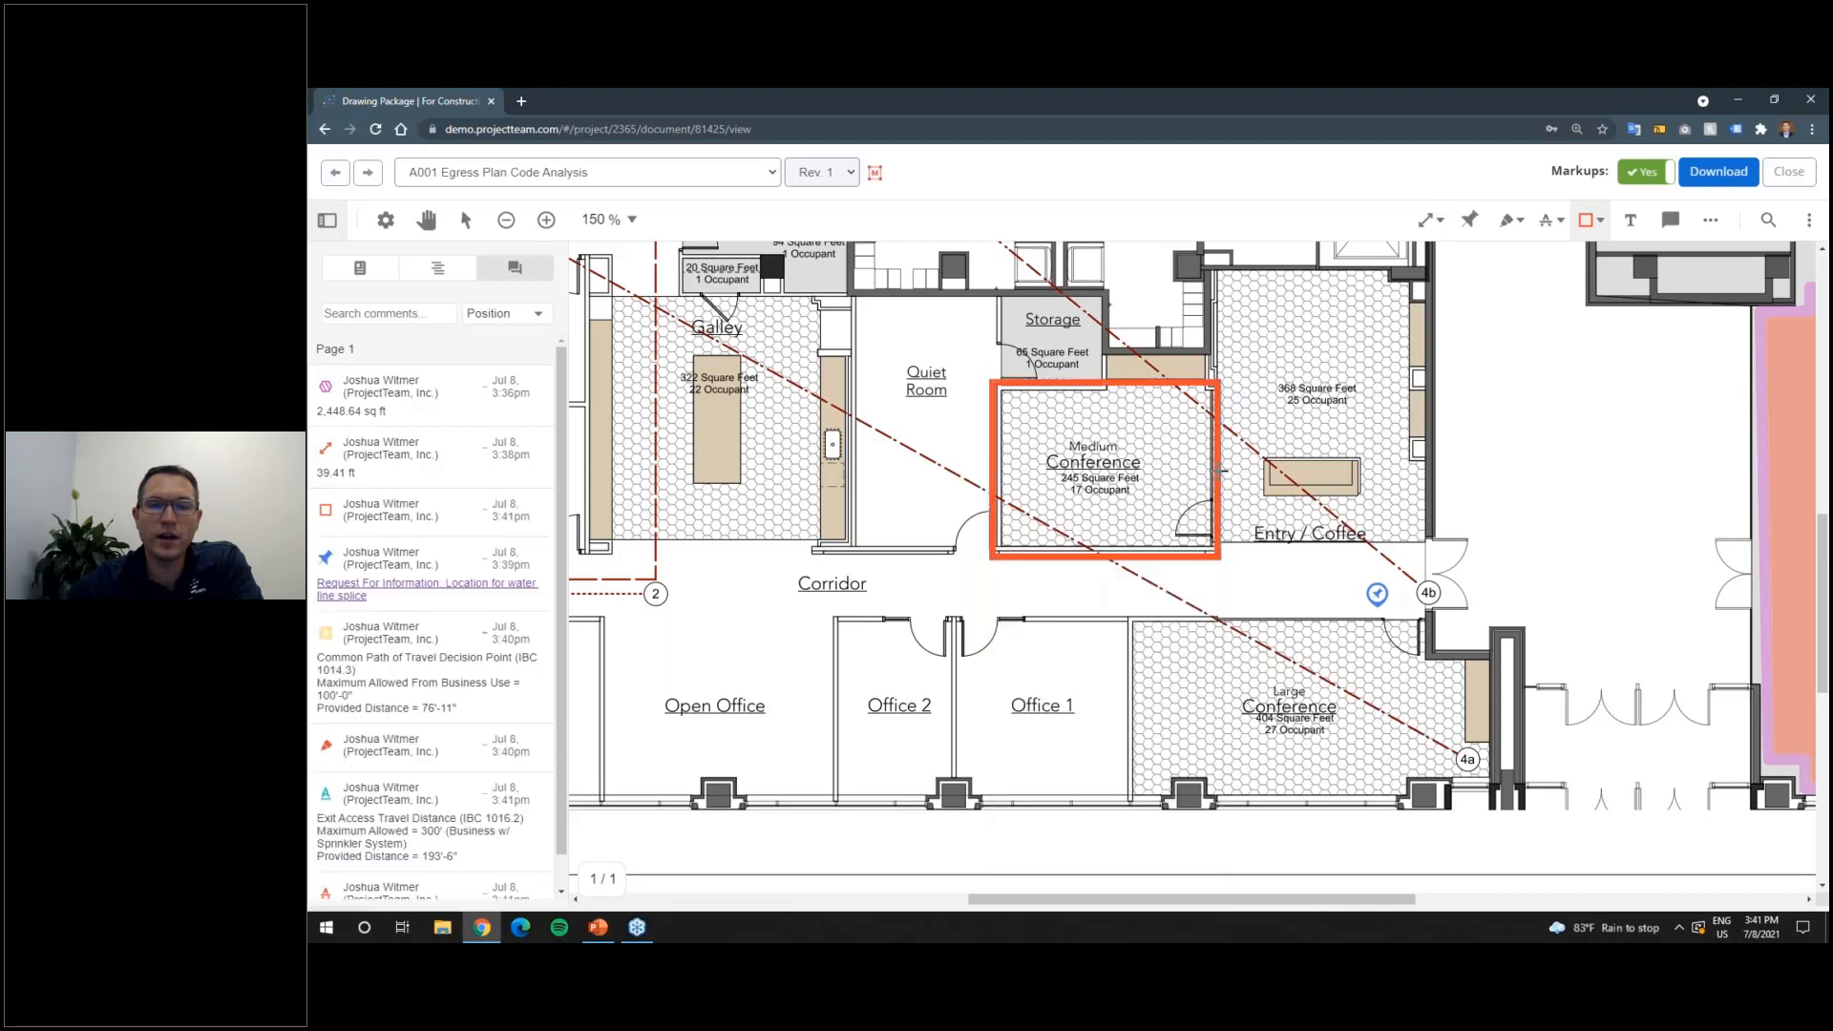
Step: Draw a blue ellipse around Office 2 and an orange arrow from the corridor pointing at the ellipse
{"action": "left_click", "coordinate": [1591, 220]}
{"action": "left_click", "coordinate": [1594, 260]}
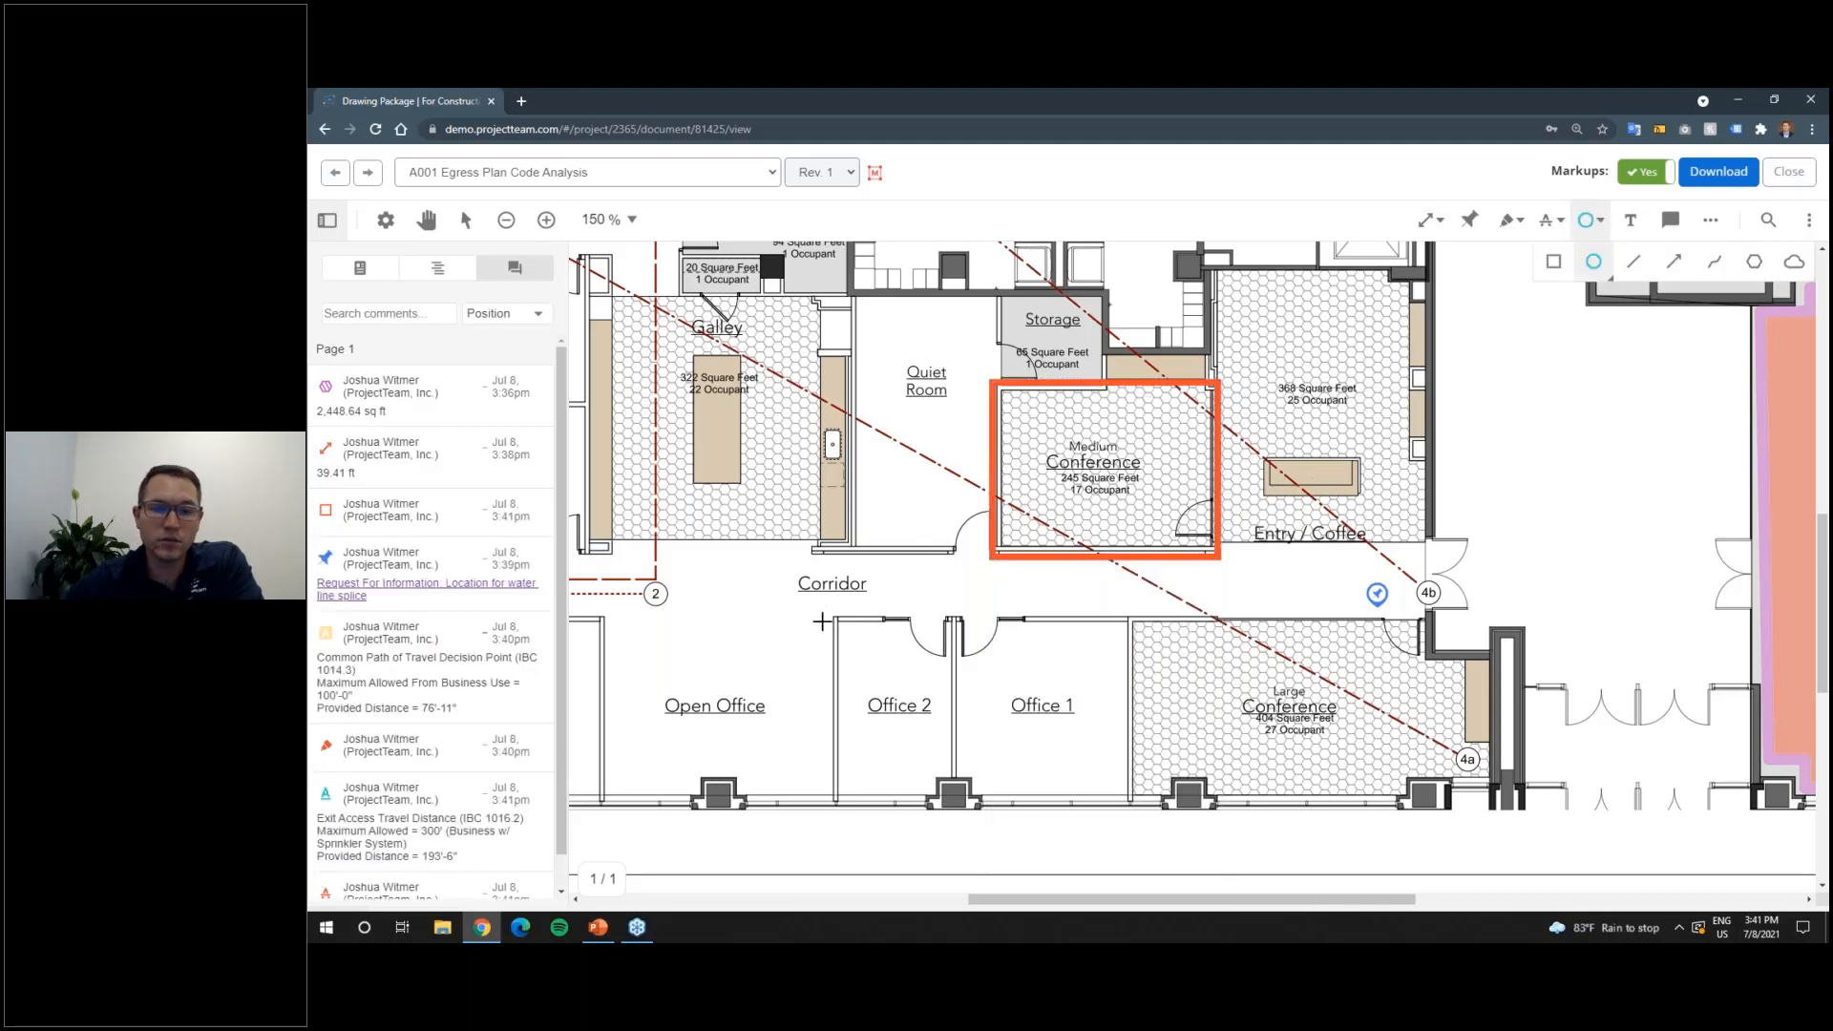
{"action": "left_click_drag", "start_coordinate": [789, 584], "coordinate": [1002, 833]}
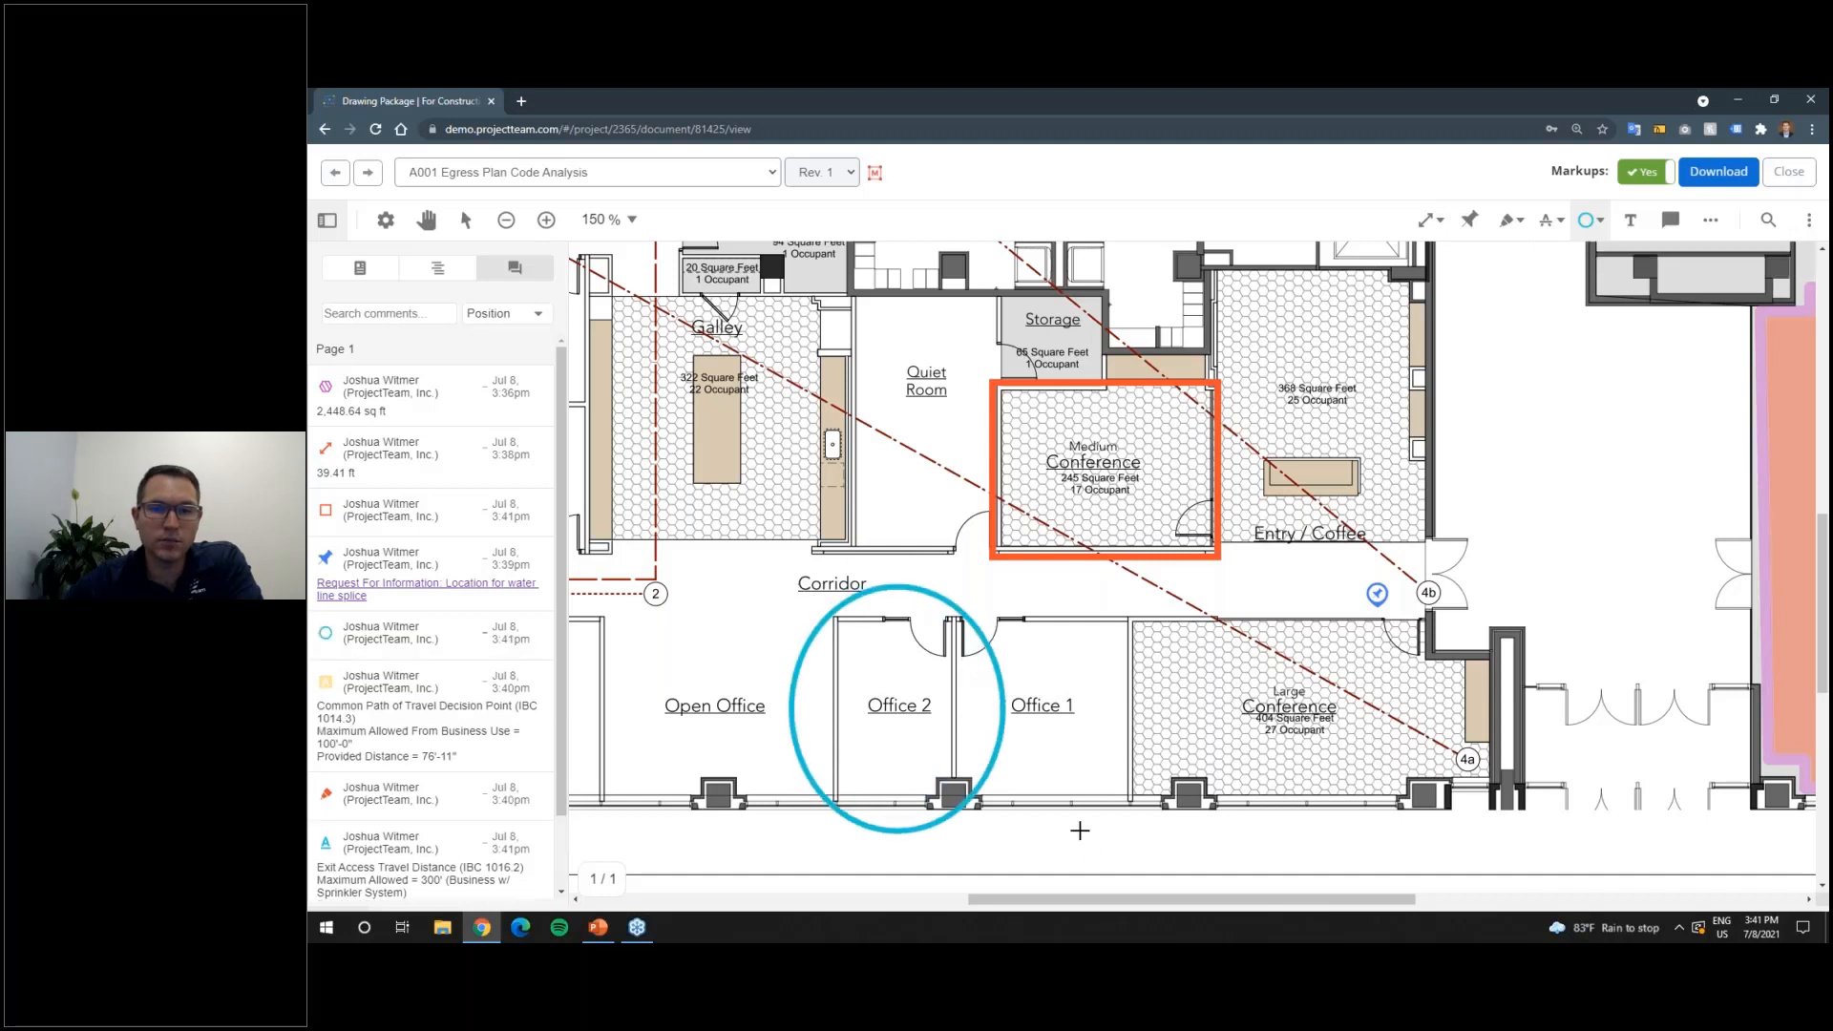
{"action": "left_click", "coordinate": [1600, 223]}
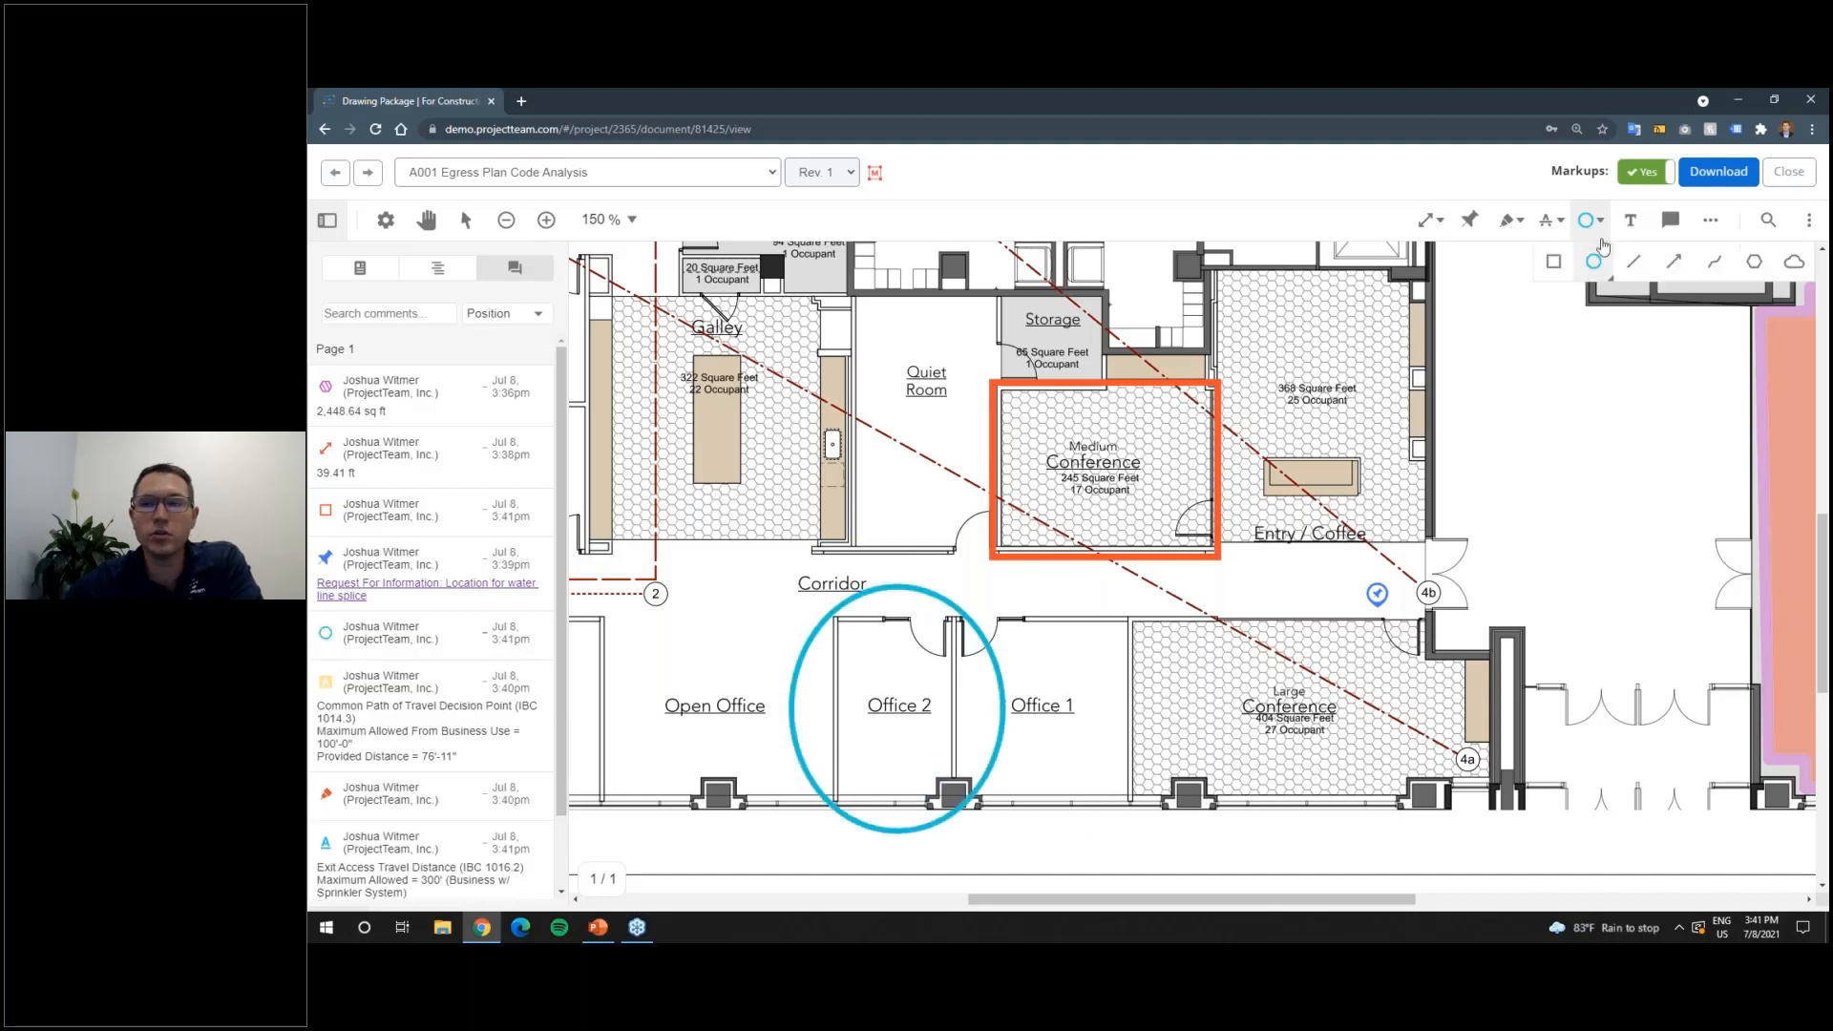
{"action": "left_click", "coordinate": [1676, 261]}
{"action": "left_click_drag", "start_coordinate": [720, 591], "coordinate": [807, 649]}
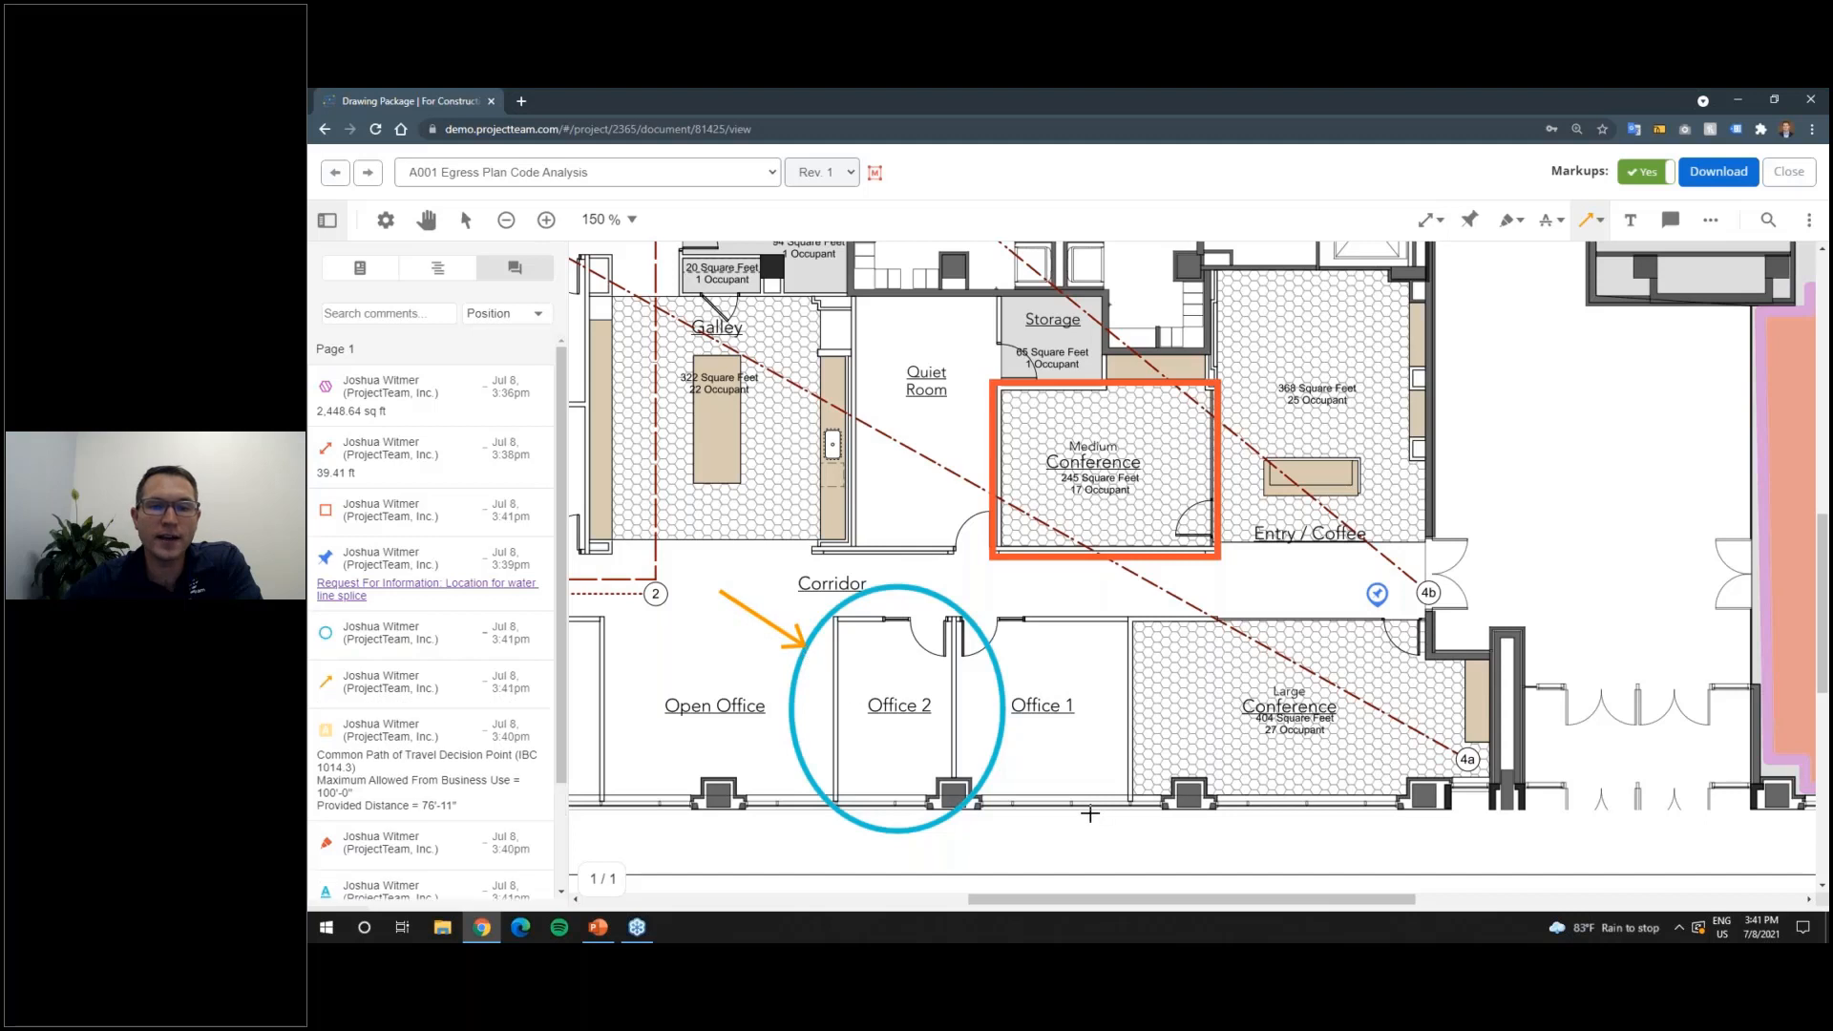
Step: Draw a closed red cloud markup around the four corners of the Galley room
{"action": "left_click", "coordinate": [1599, 224]}
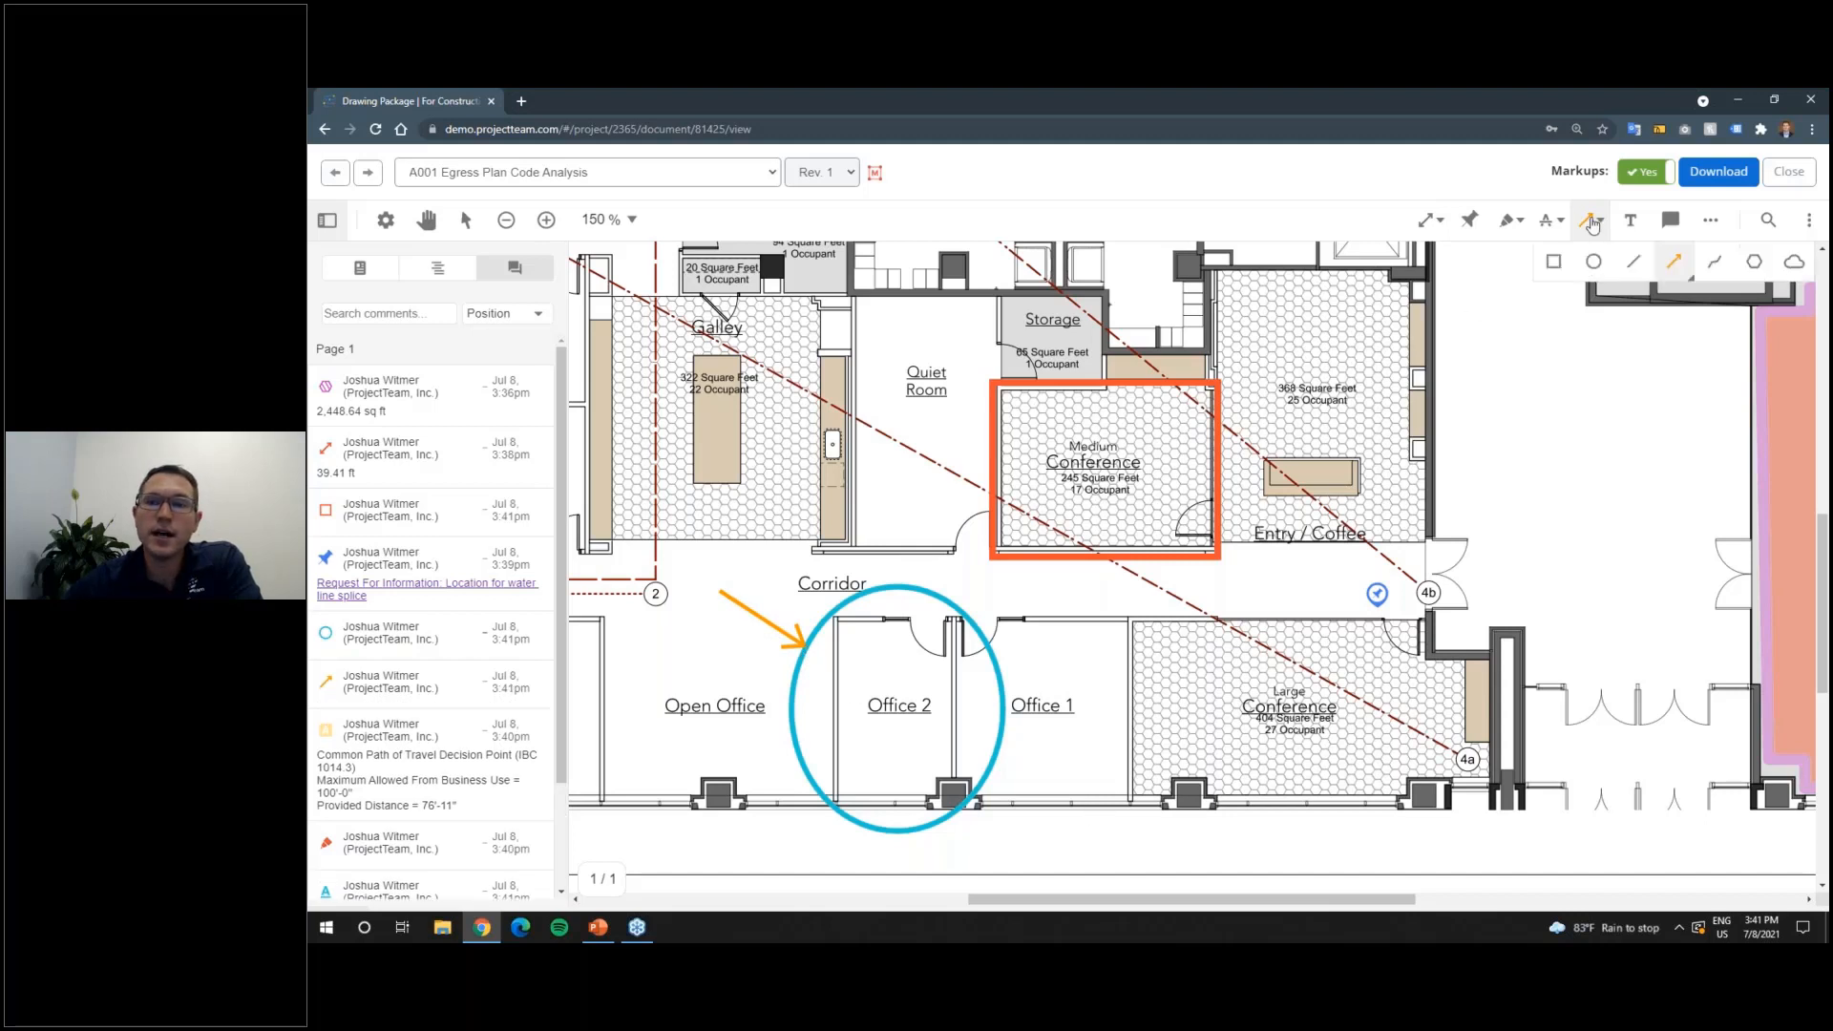
{"action": "left_click", "coordinate": [1794, 261]}
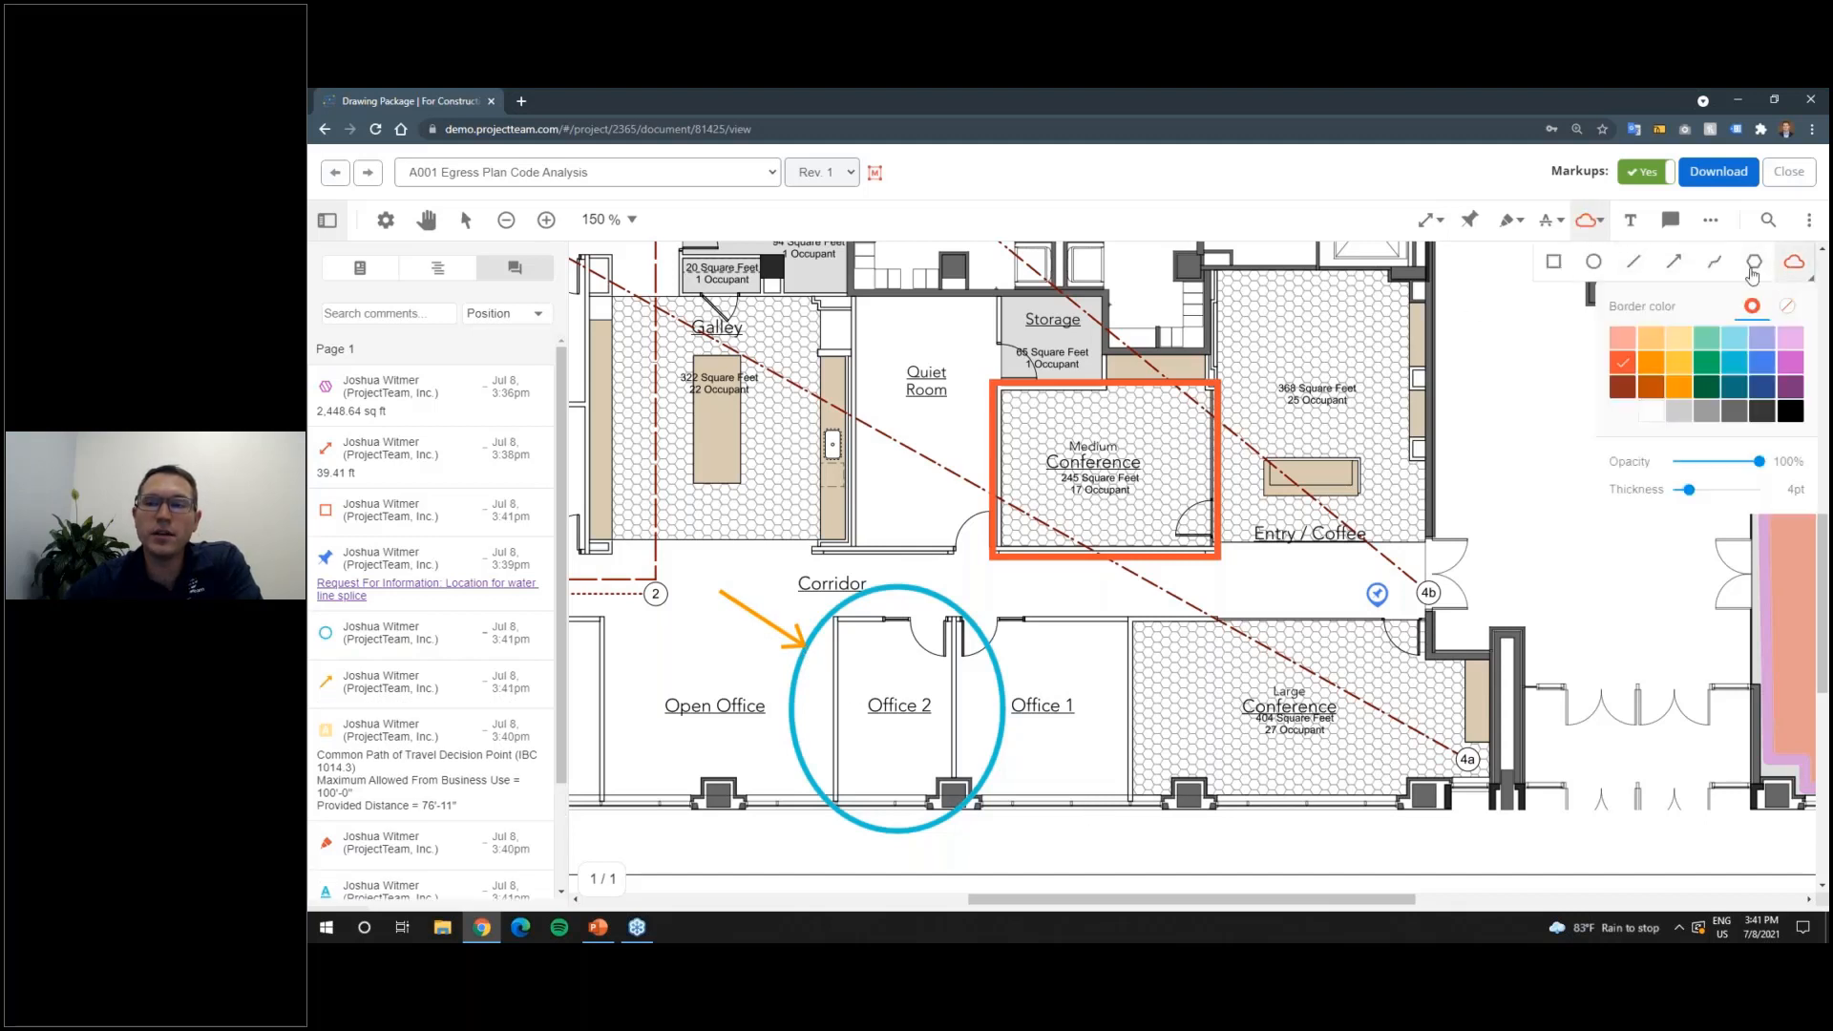
{"action": "right_click", "coordinate": [936, 331]}
{"action": "left_click", "coordinate": [963, 350]}
{"action": "left_click_drag", "start_coordinate": [631, 312], "coordinate": [909, 376]}
{"action": "left_click", "coordinate": [1590, 221]}
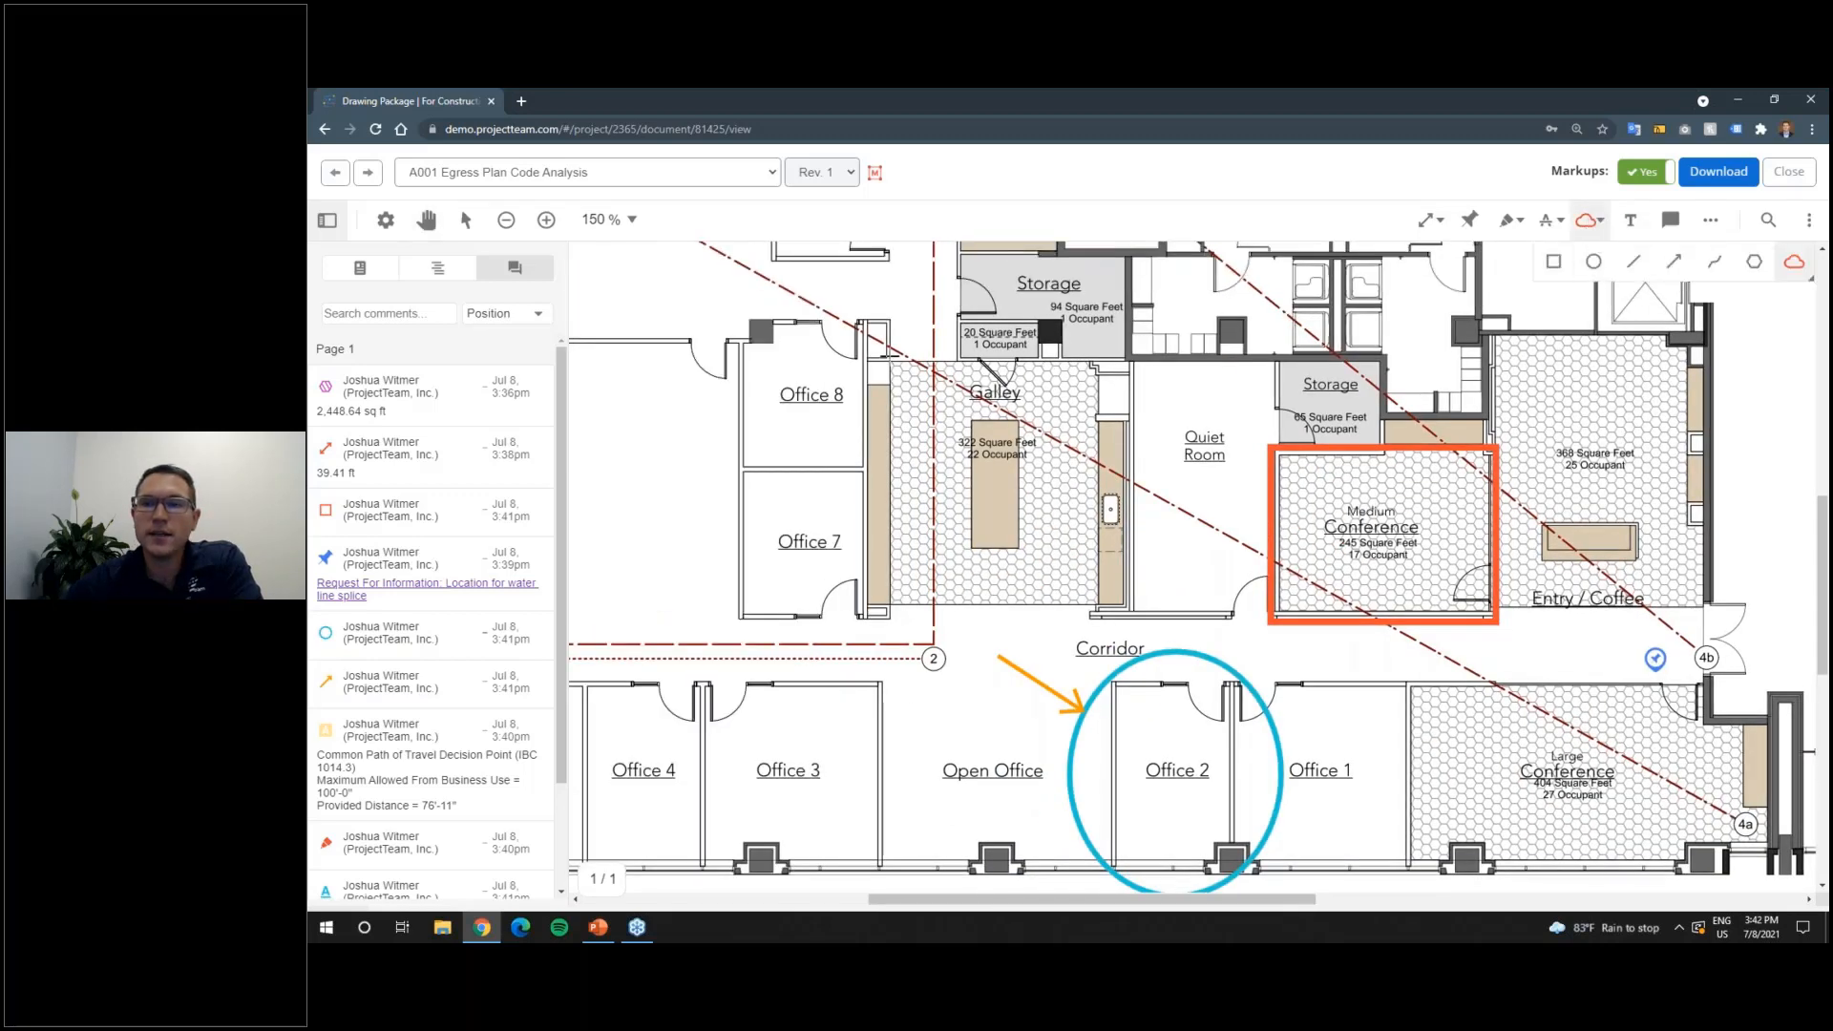
{"action": "left_click", "coordinate": [872, 355]}
{"action": "left_click", "coordinate": [1113, 357]}
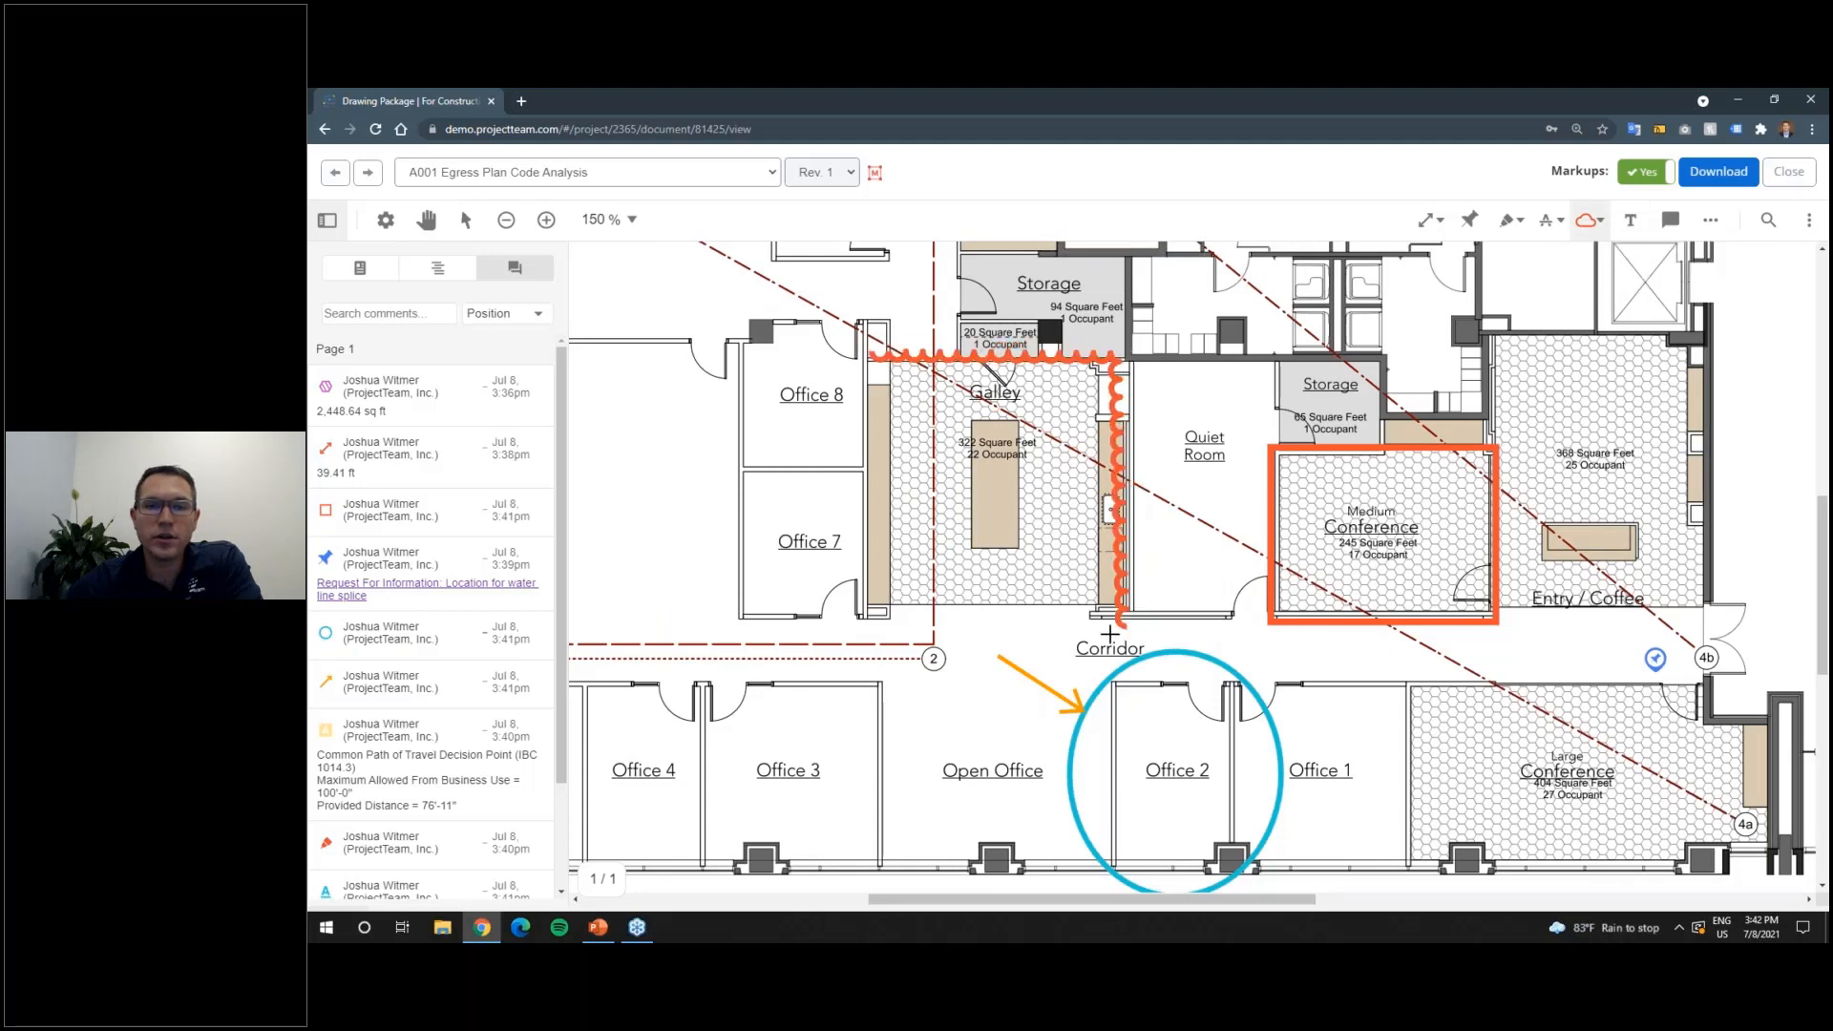
{"action": "left_click", "coordinate": [1102, 619]}
{"action": "left_click", "coordinate": [873, 611]}
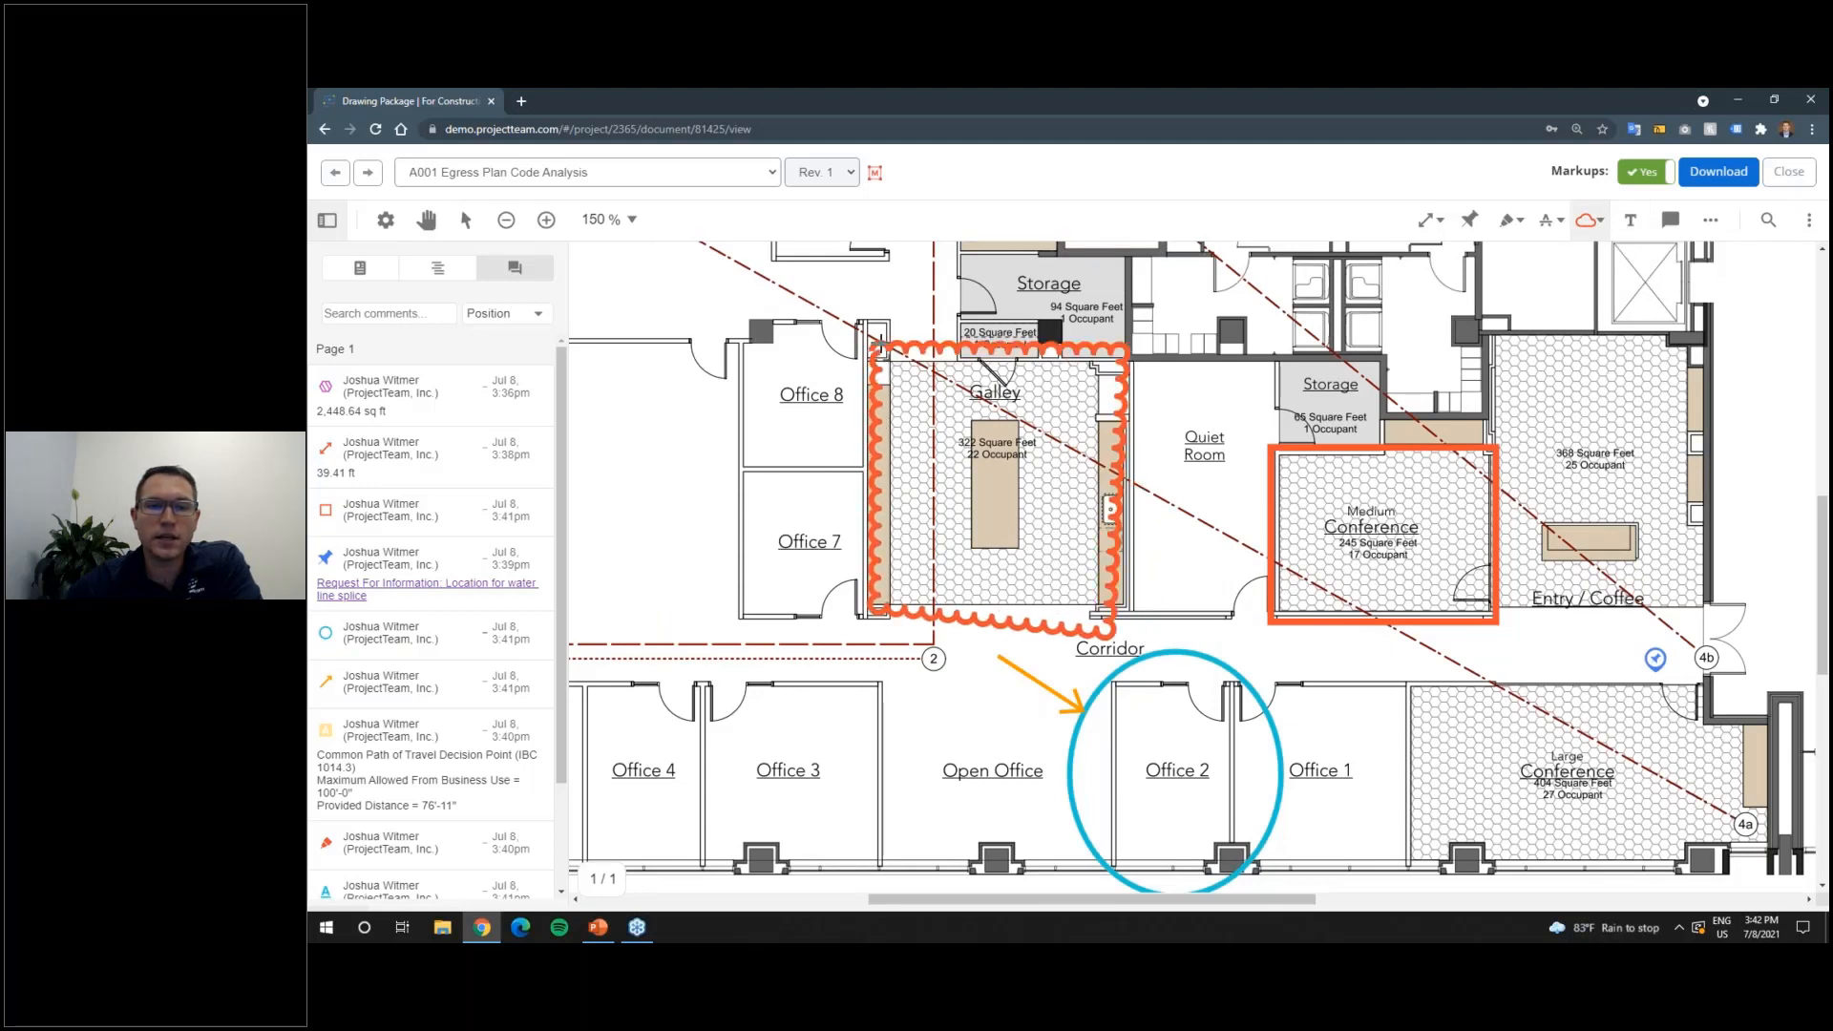
{"action": "left_click", "coordinate": [873, 353]}
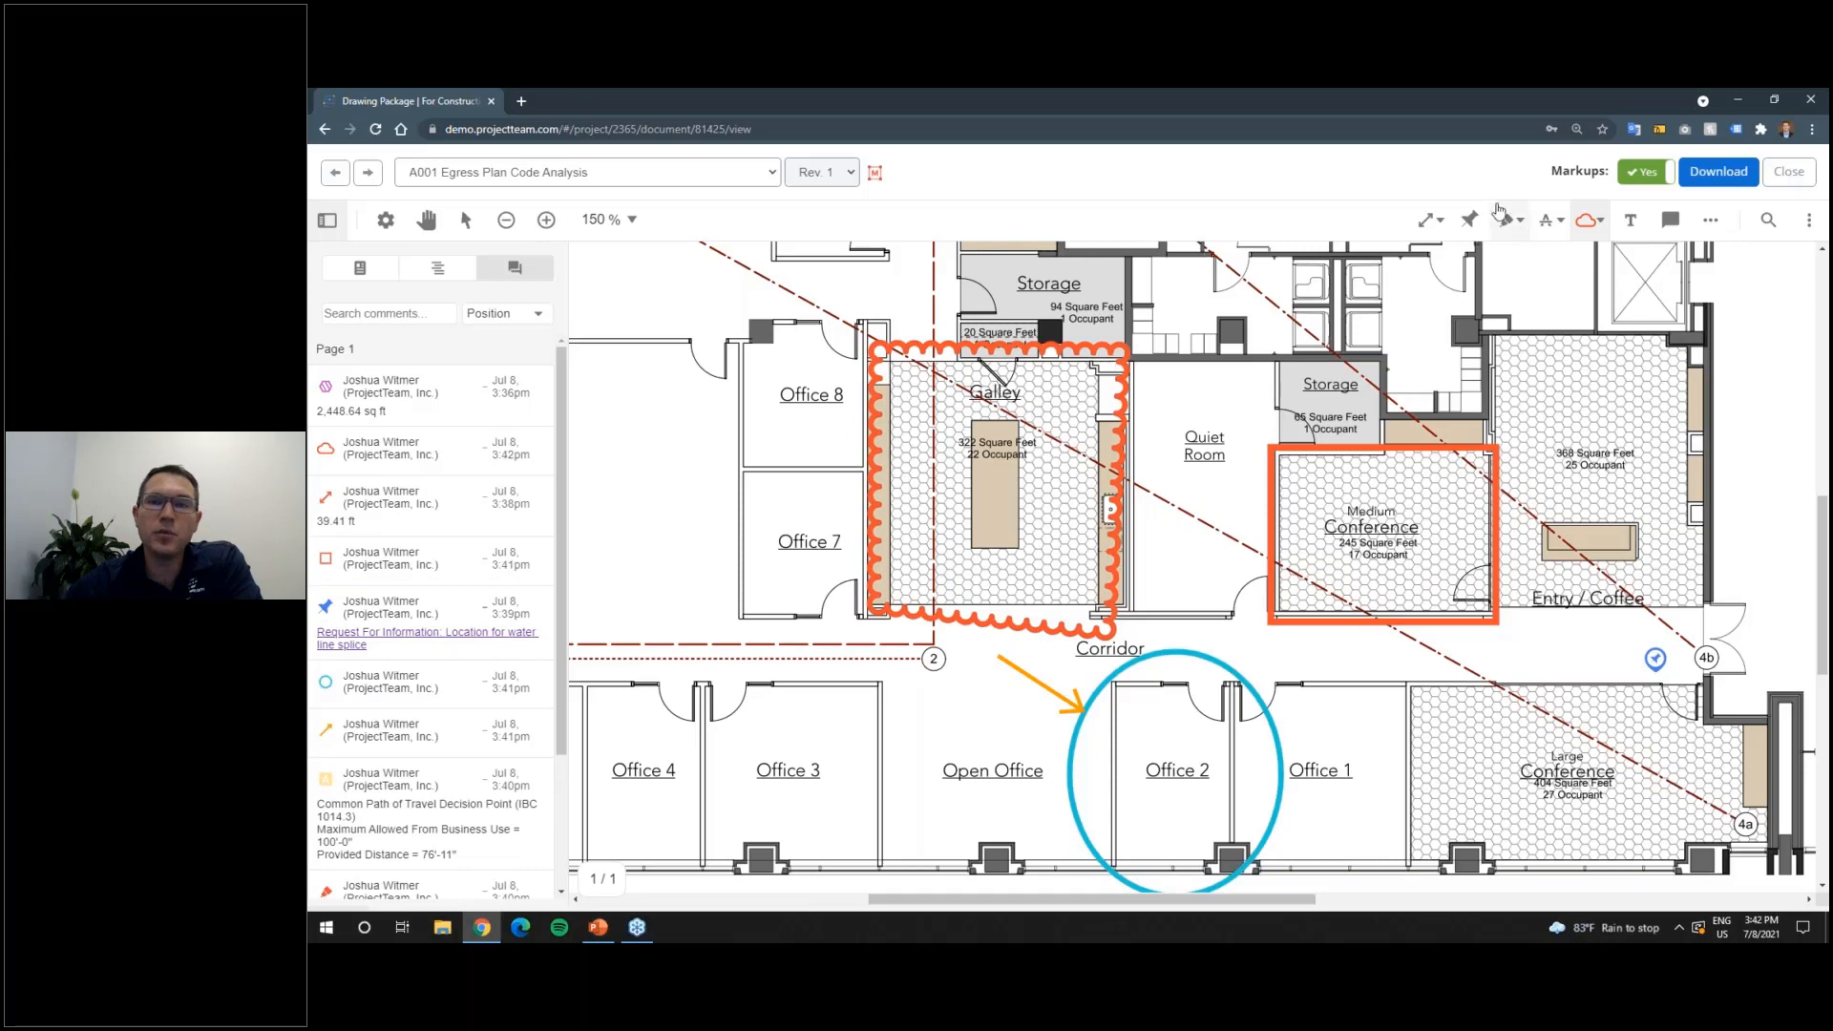
Step: Place a reference pin in the Galley, search the records for "ins" and link it to the Inspection "Office inspection"
{"action": "left_click", "coordinate": [1472, 222]}
{"action": "left_click", "coordinate": [1073, 451]}
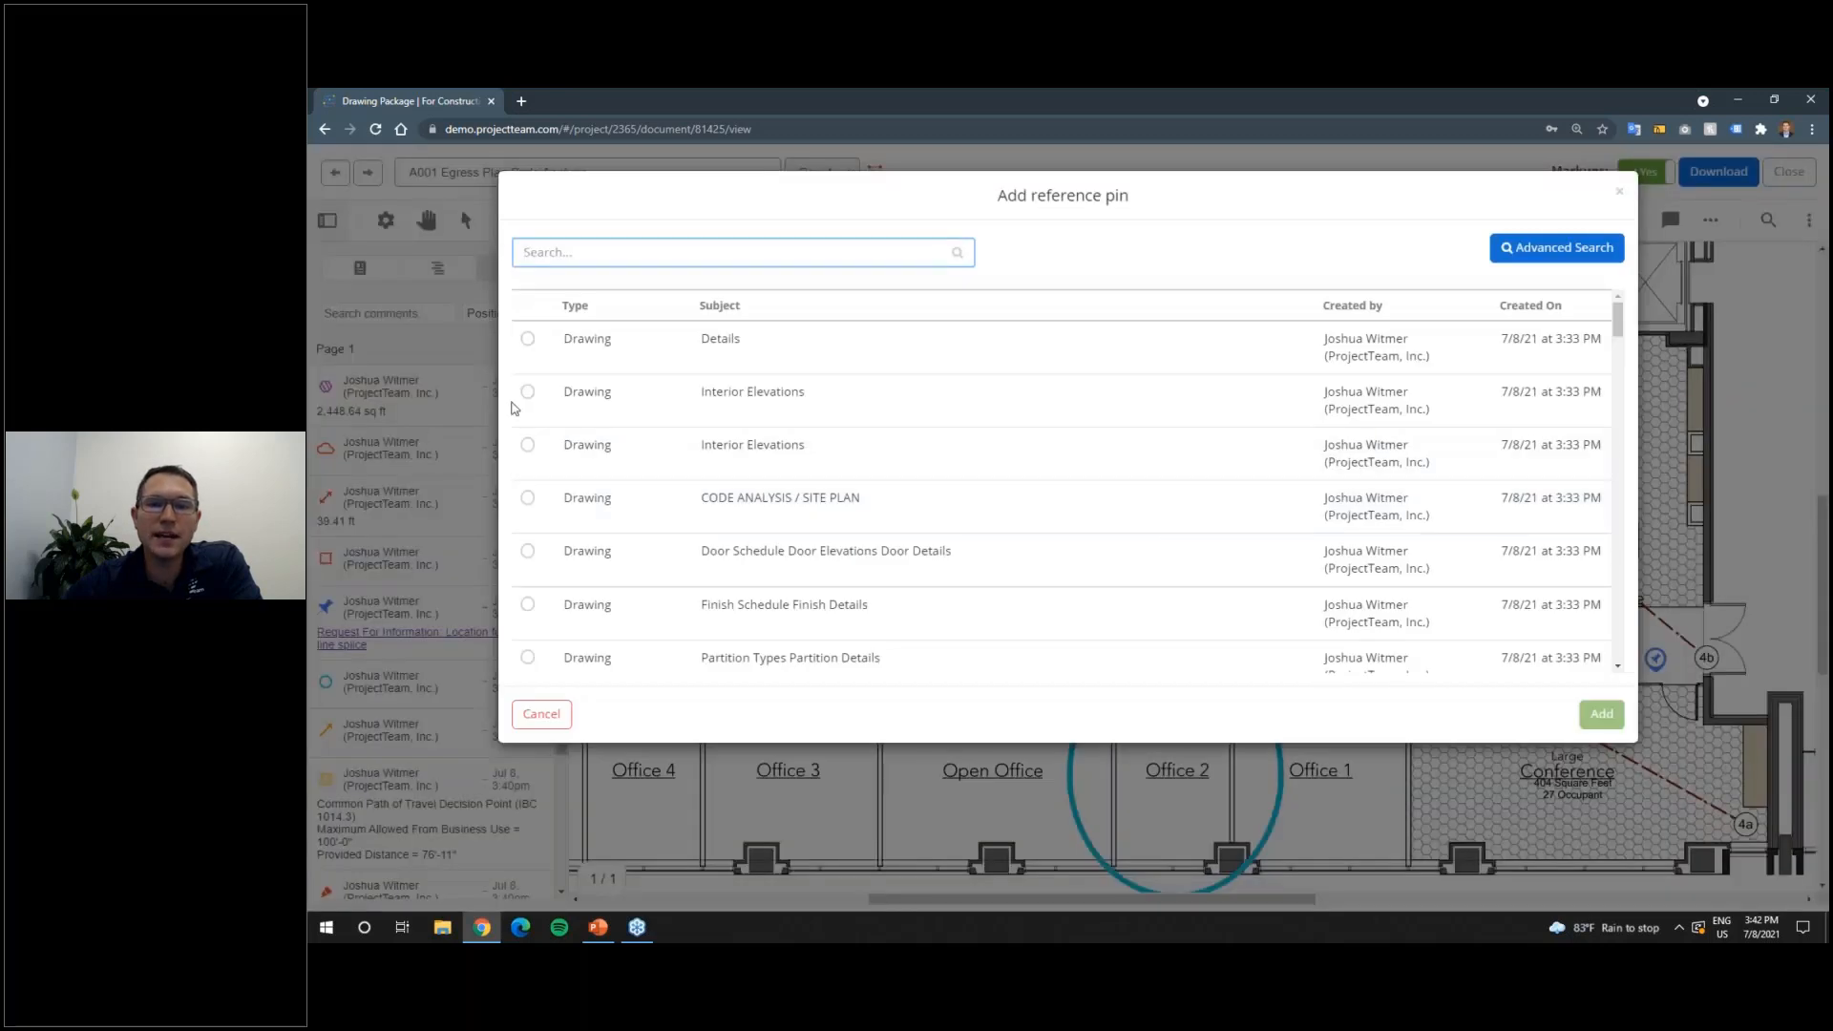
{"action": "type", "text": "ins"}
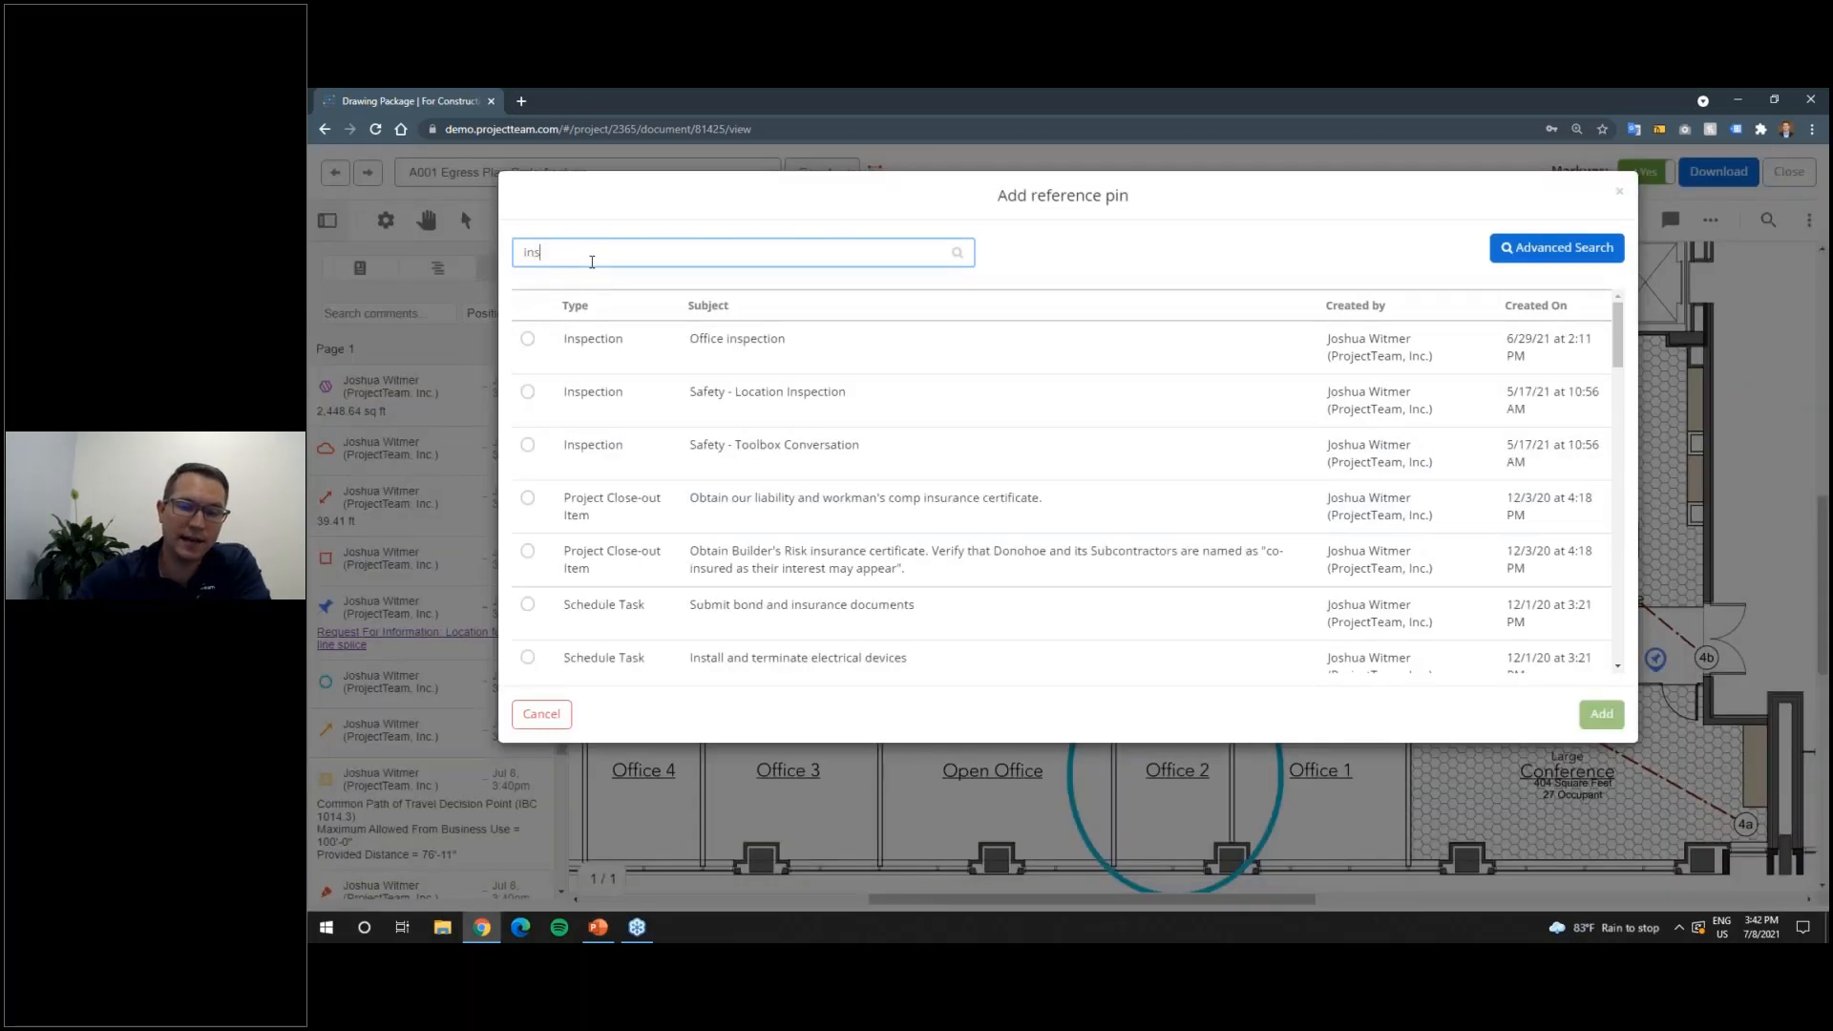
{"action": "left_click", "coordinate": [528, 339]}
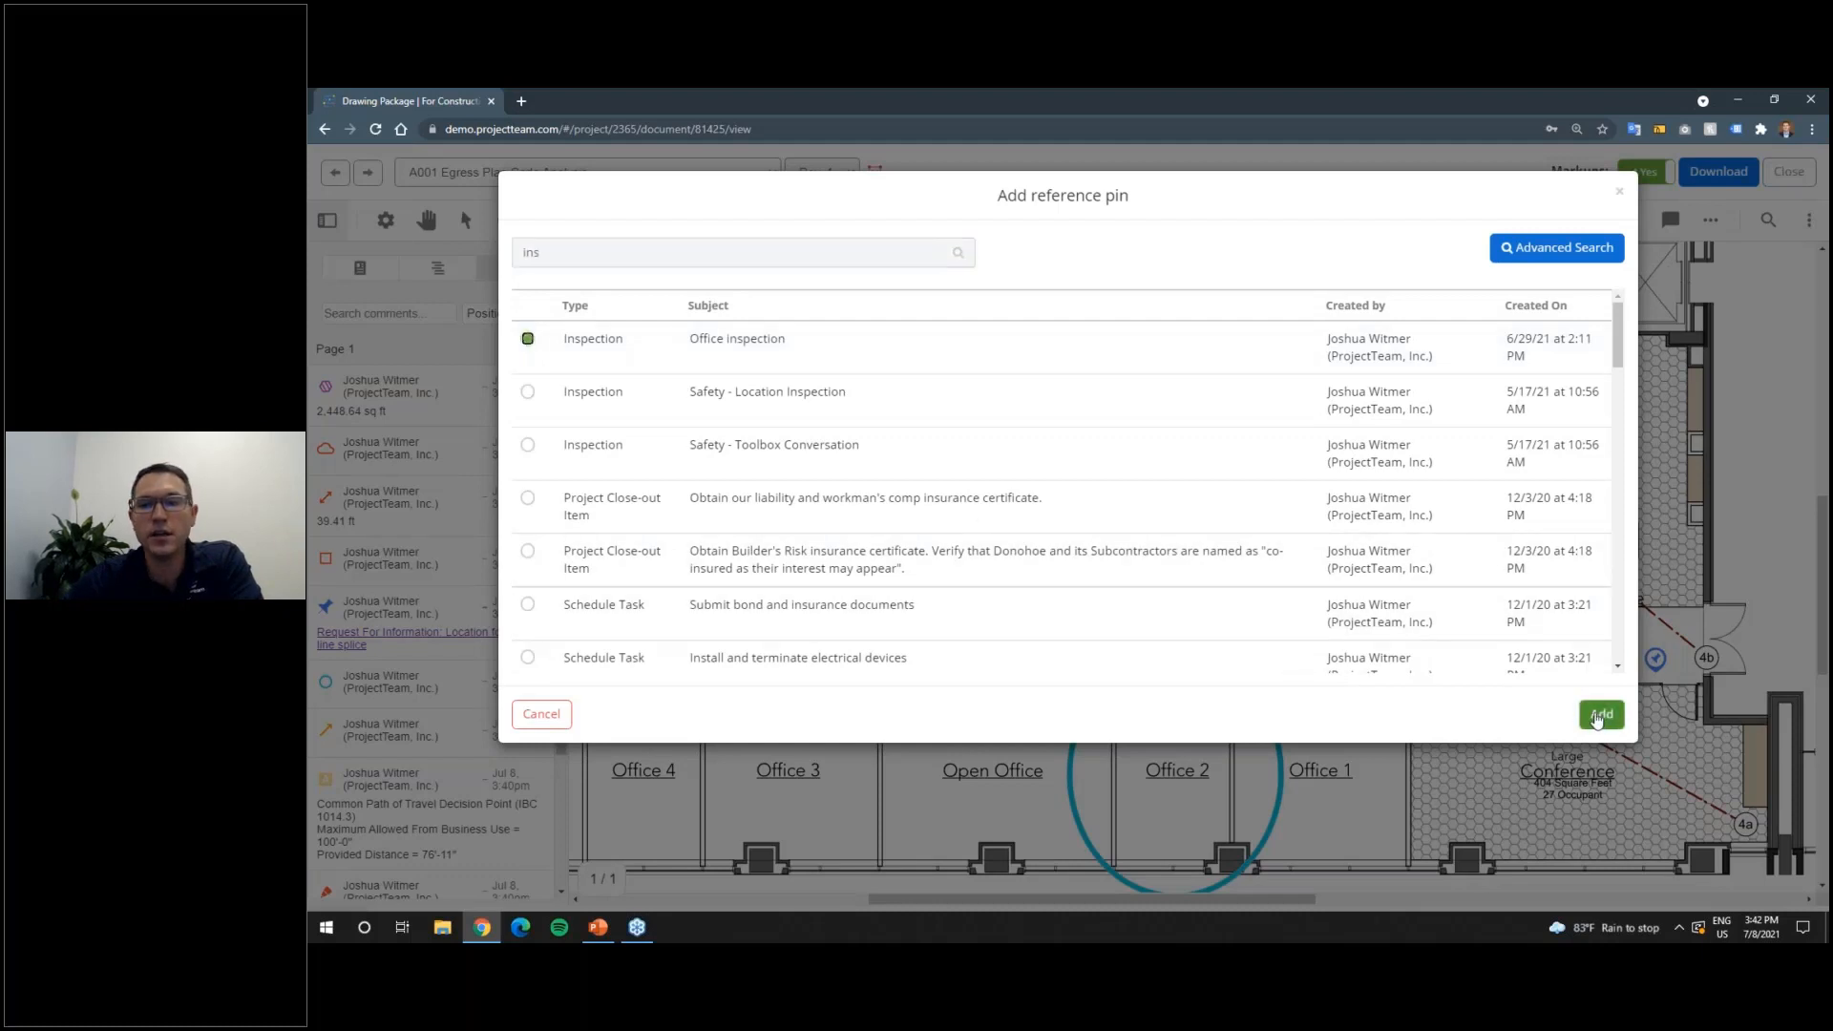
{"action": "left_click", "coordinate": [1601, 714]}
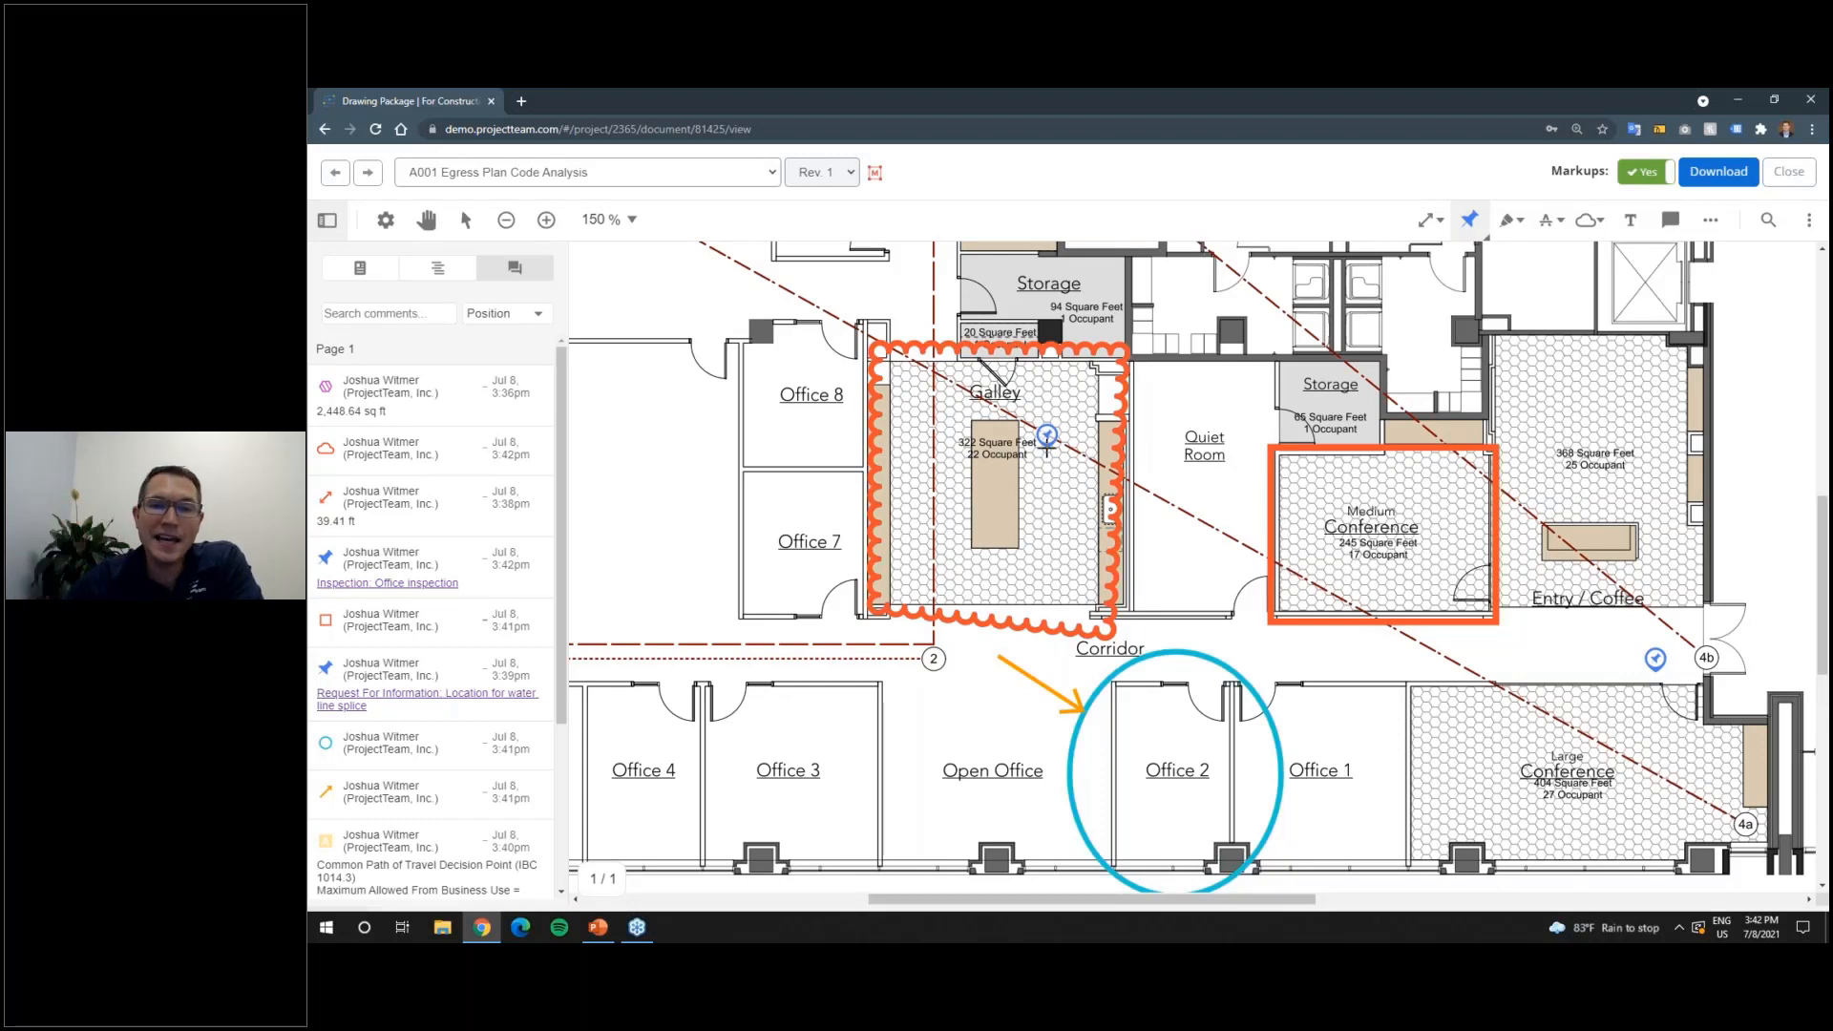
Step: Reply "looks good" to the Galley cloud markup's comment and open that comment's edit and delete options
{"action": "scroll", "coordinate": [453, 577], "scroll_direction": "down", "scroll_amount": 3}
{"action": "scroll", "coordinate": [451, 580], "scroll_direction": "up", "scroll_amount": 3}
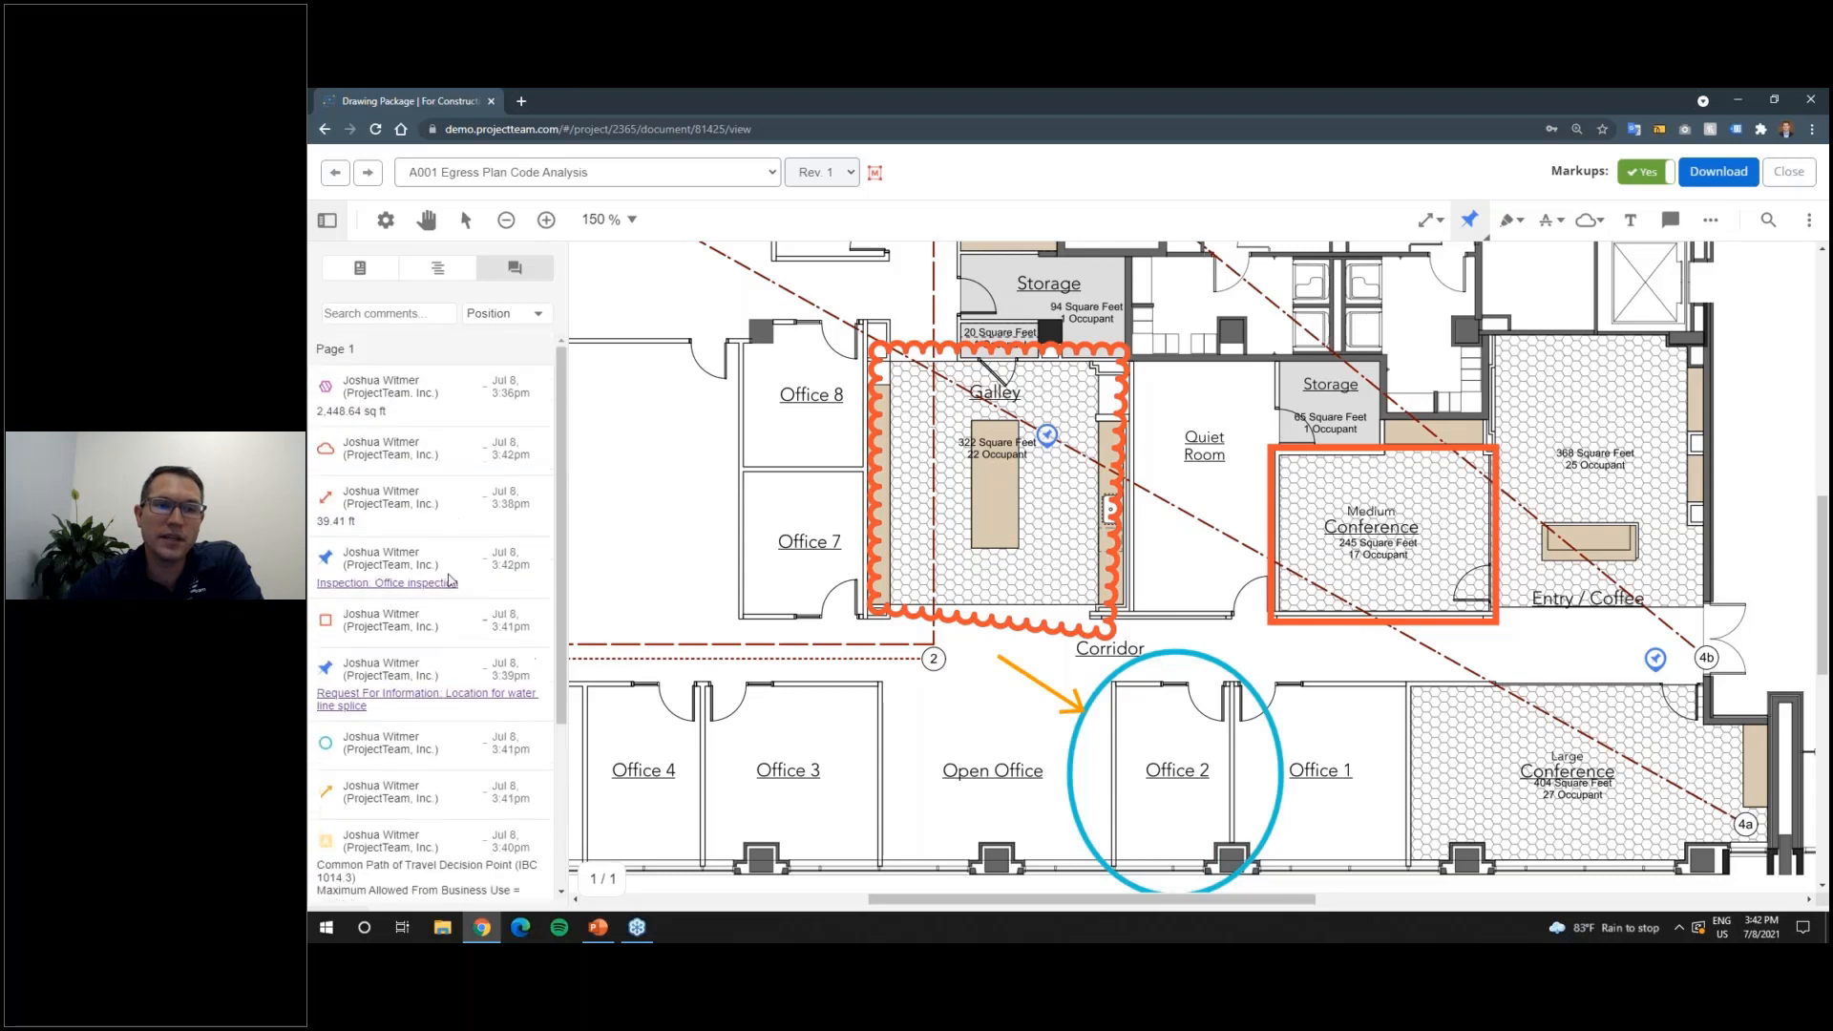
{"action": "left_click", "coordinate": [423, 455]}
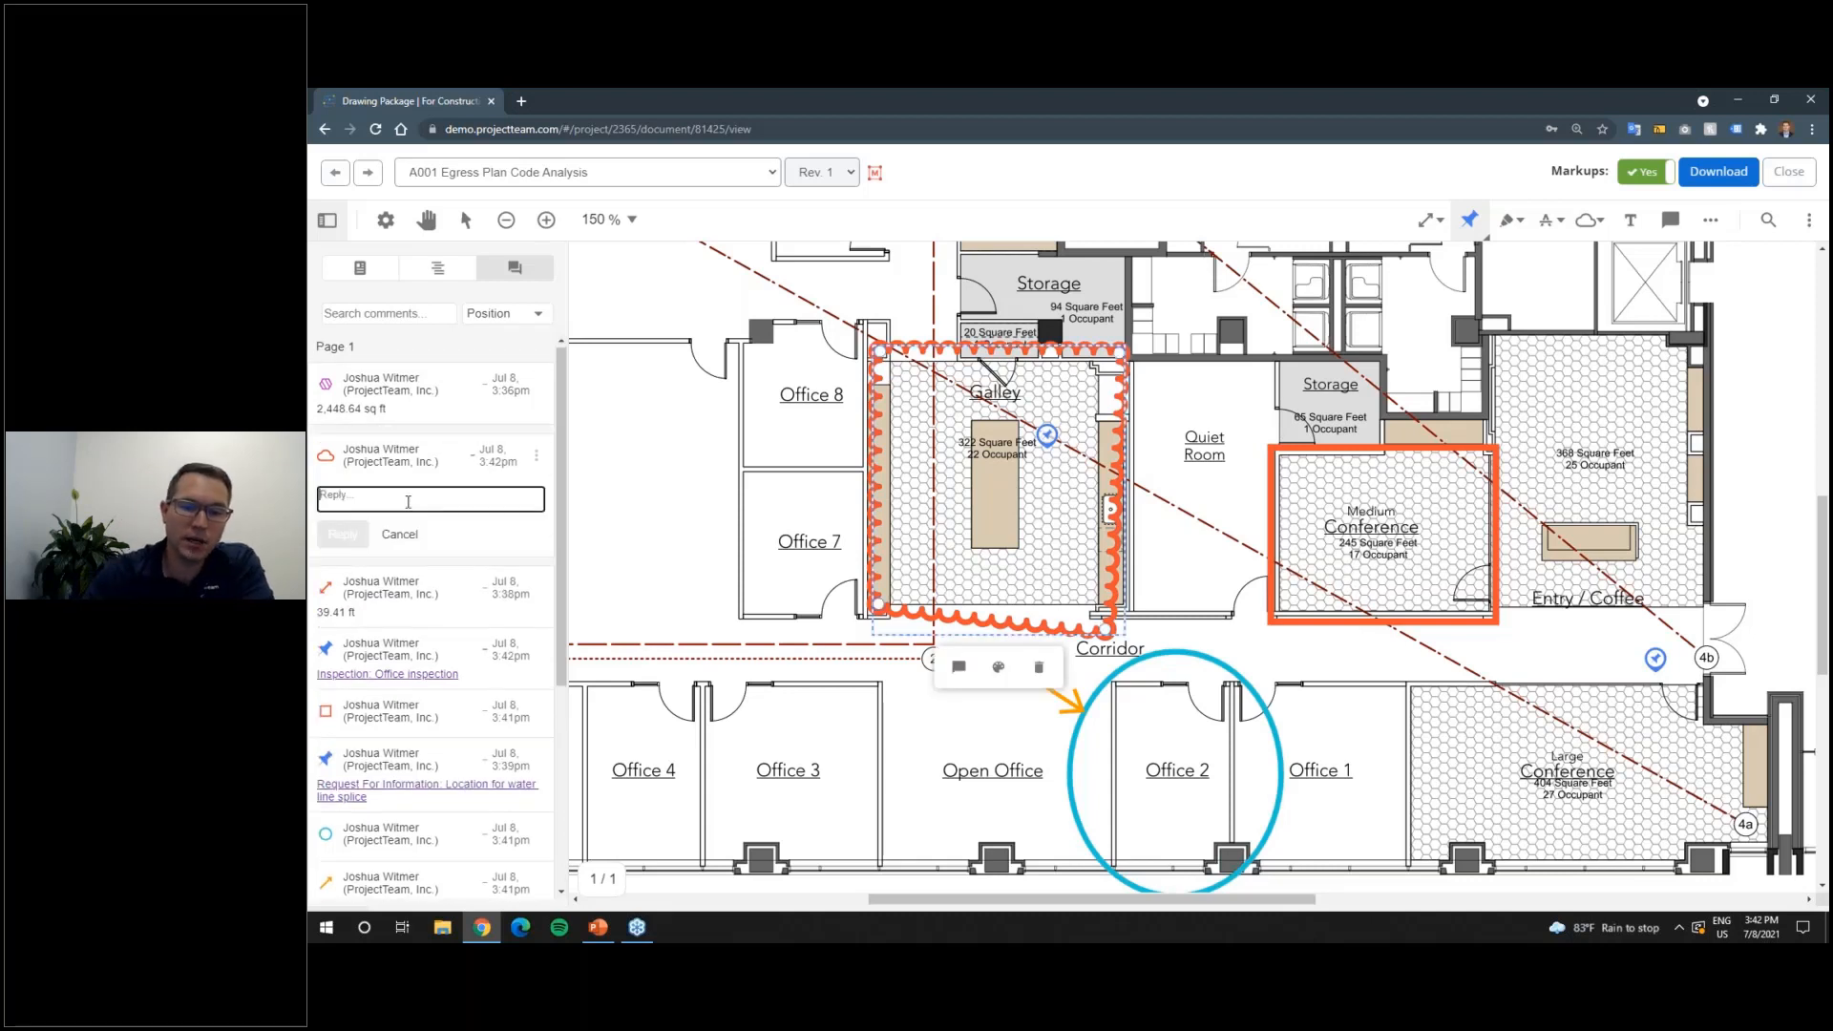
{"action": "type", "text": "looks"}
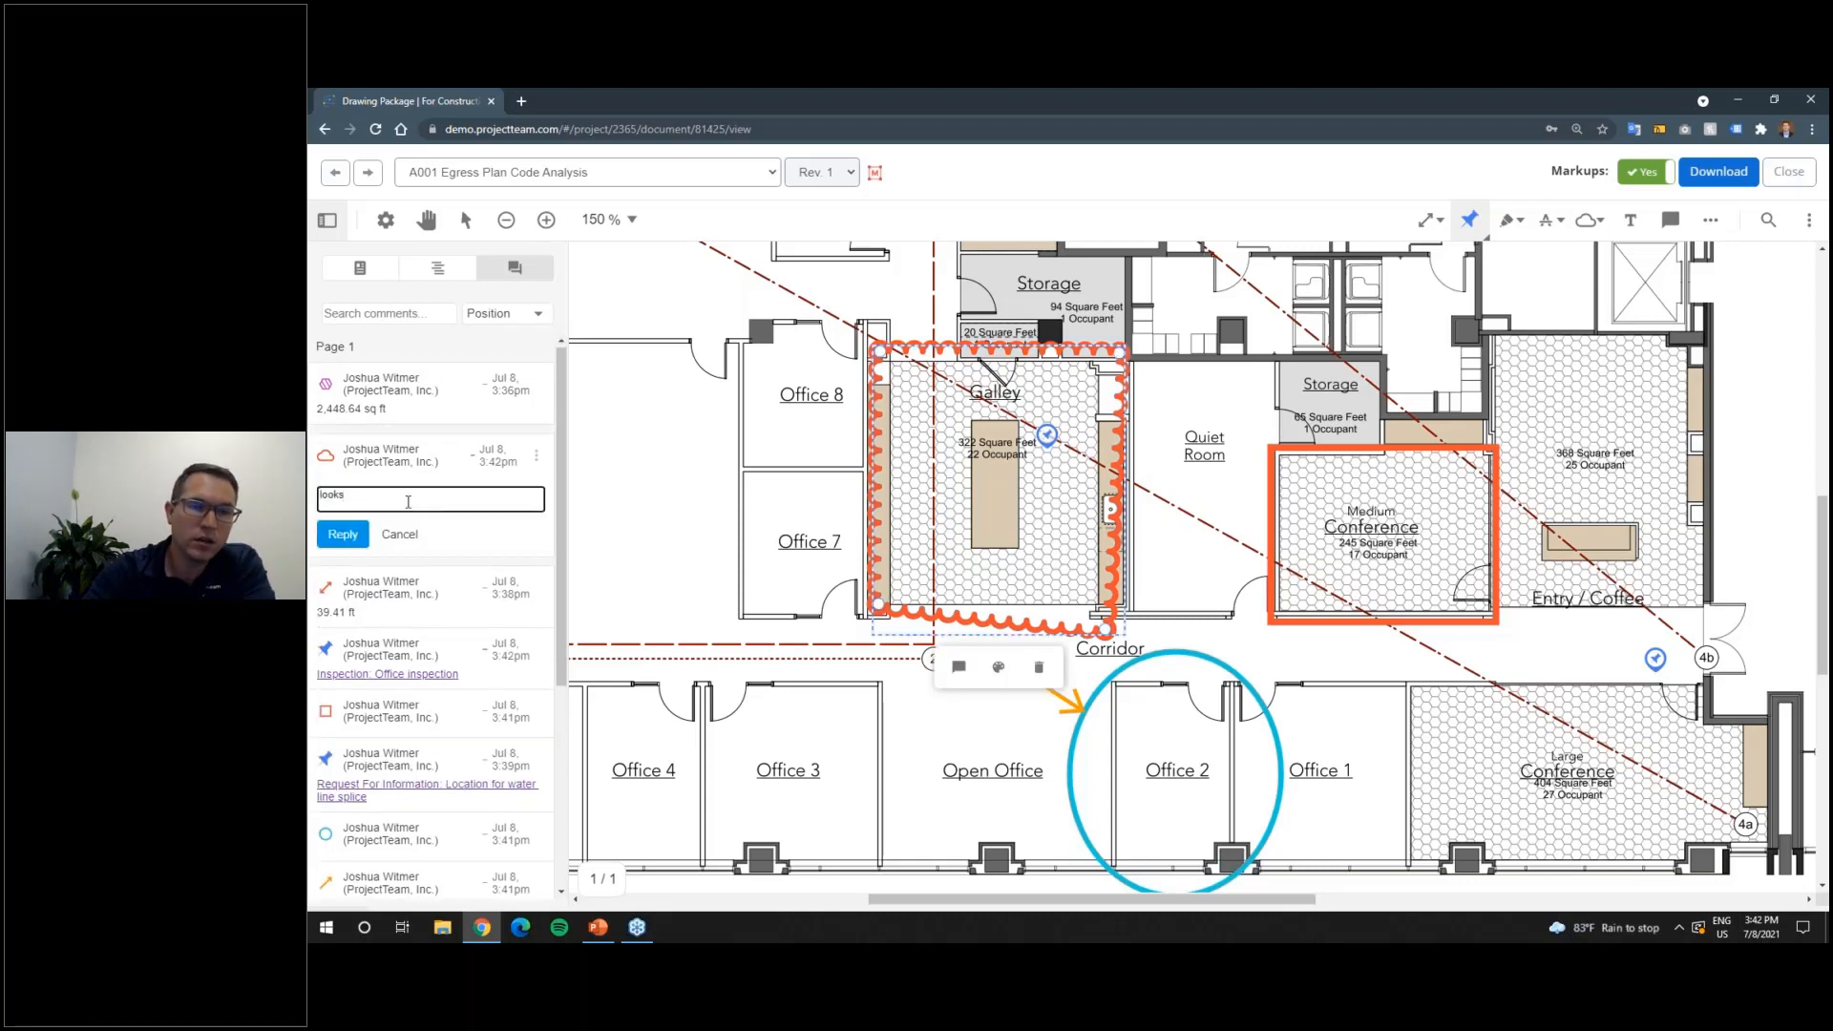
{"action": "type", "text": " good"}
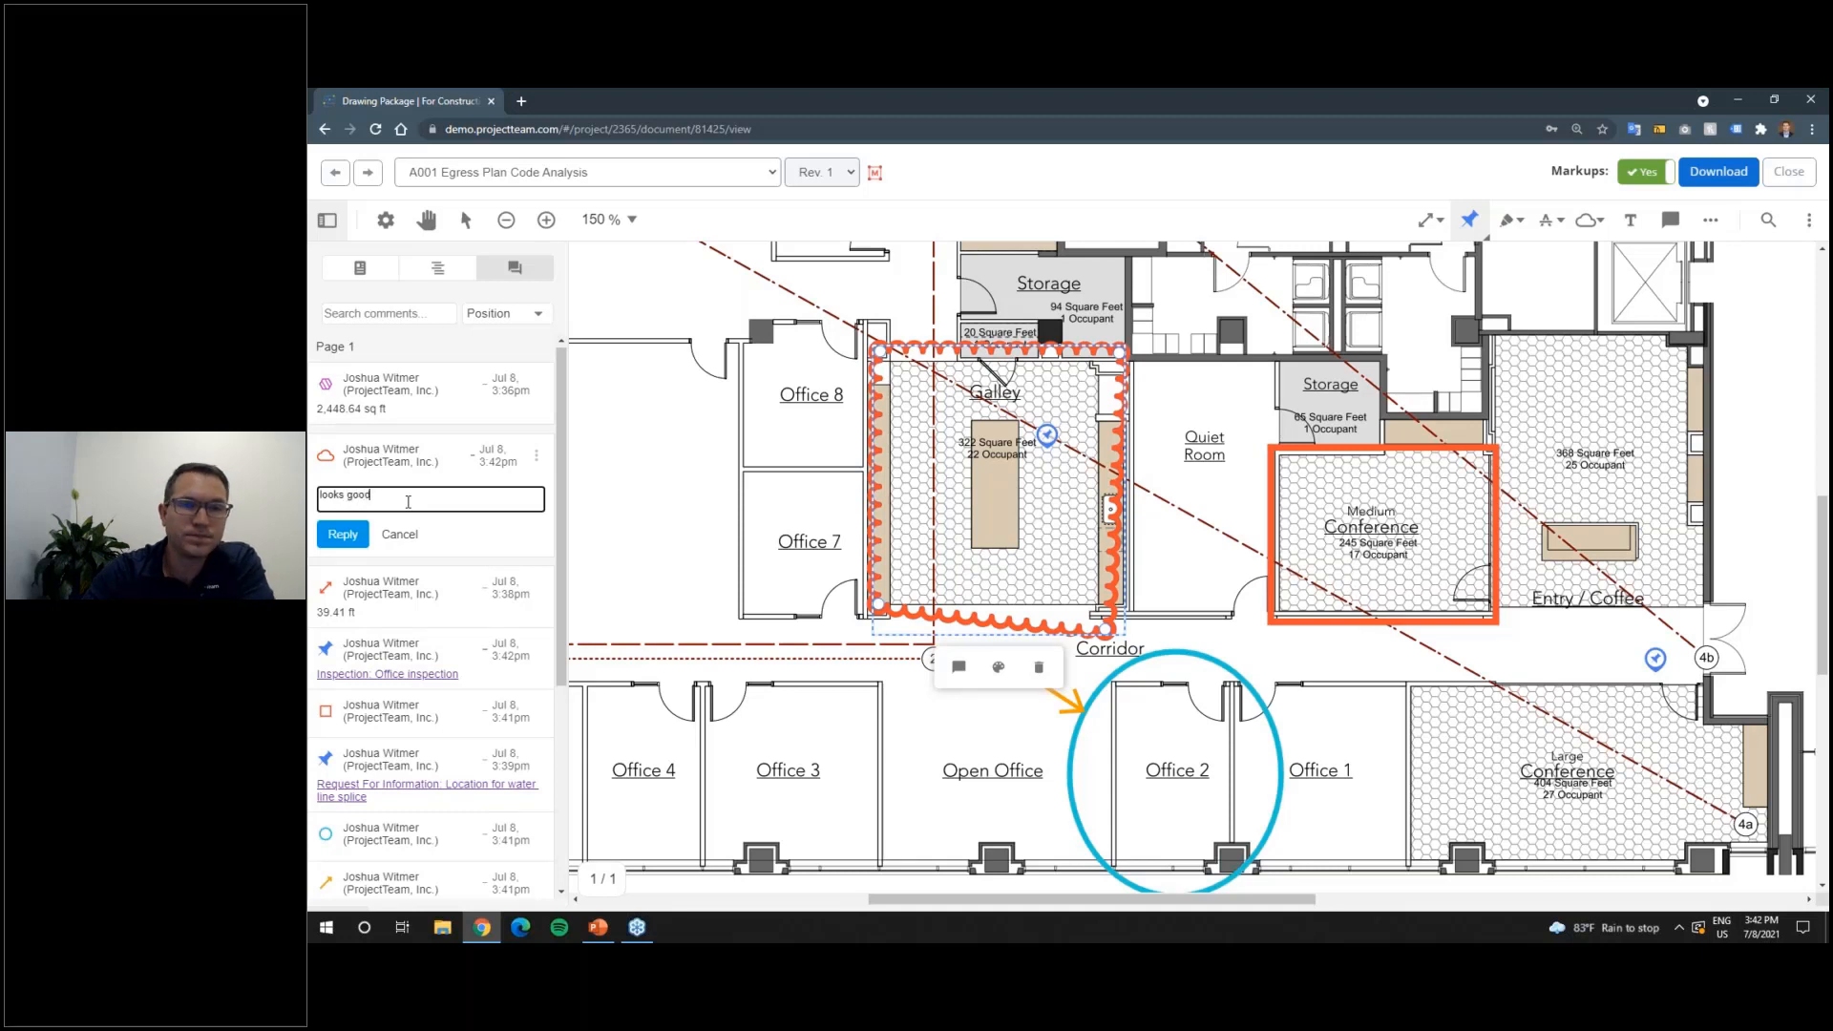
{"action": "left_click", "coordinate": [353, 537]}
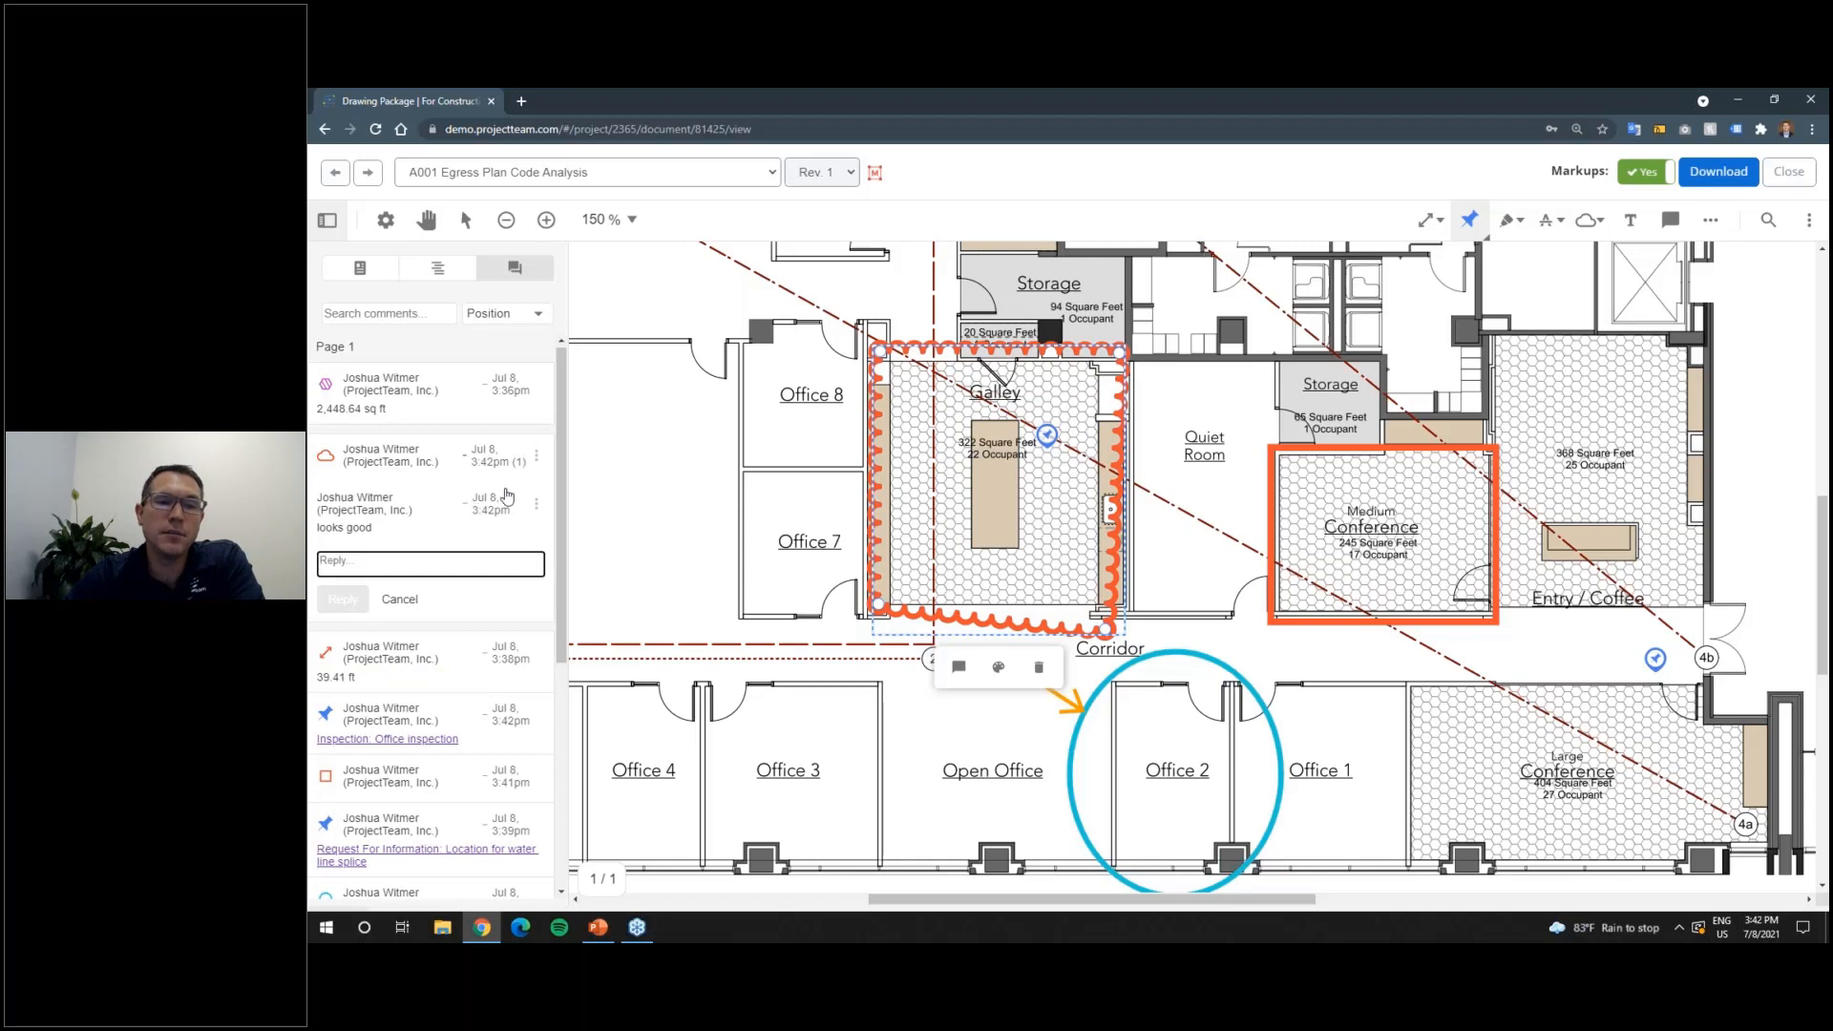
{"action": "left_click", "coordinate": [536, 456]}
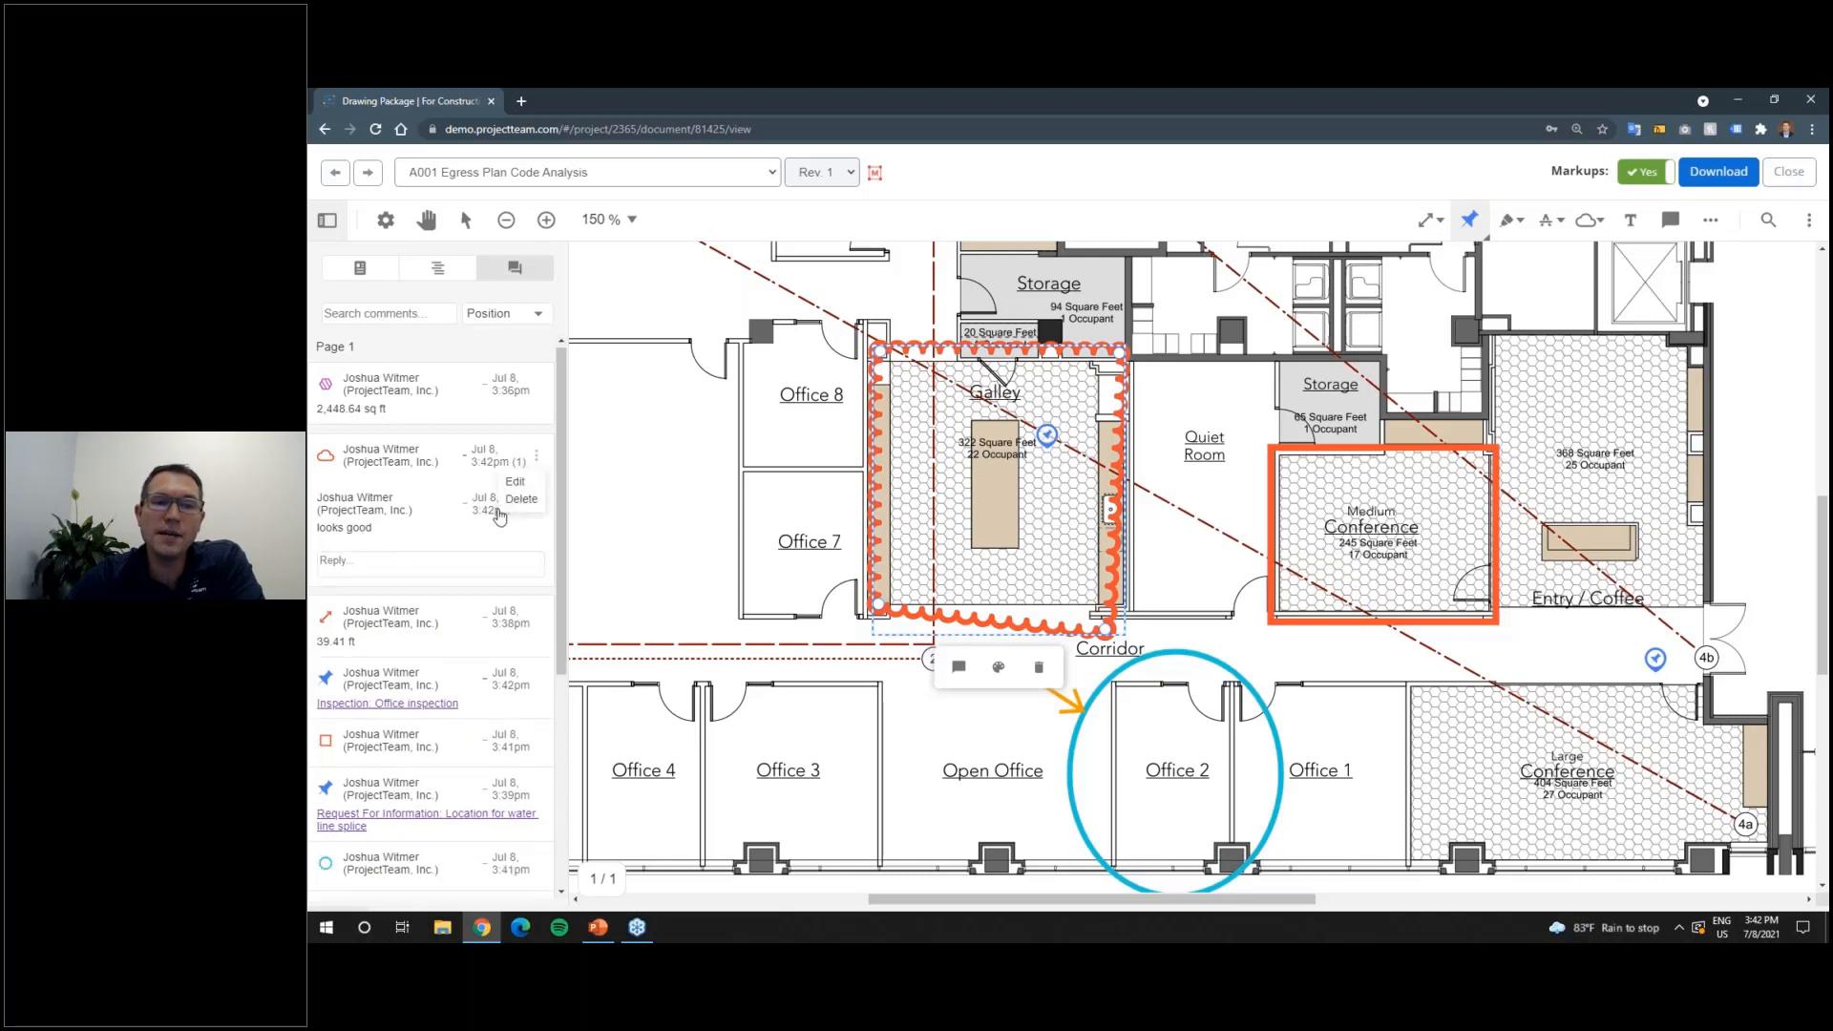
Step: Download the A001 Egress Plan sheet with its markups and open the downloaded PDF
{"action": "left_click", "coordinate": [421, 549]}
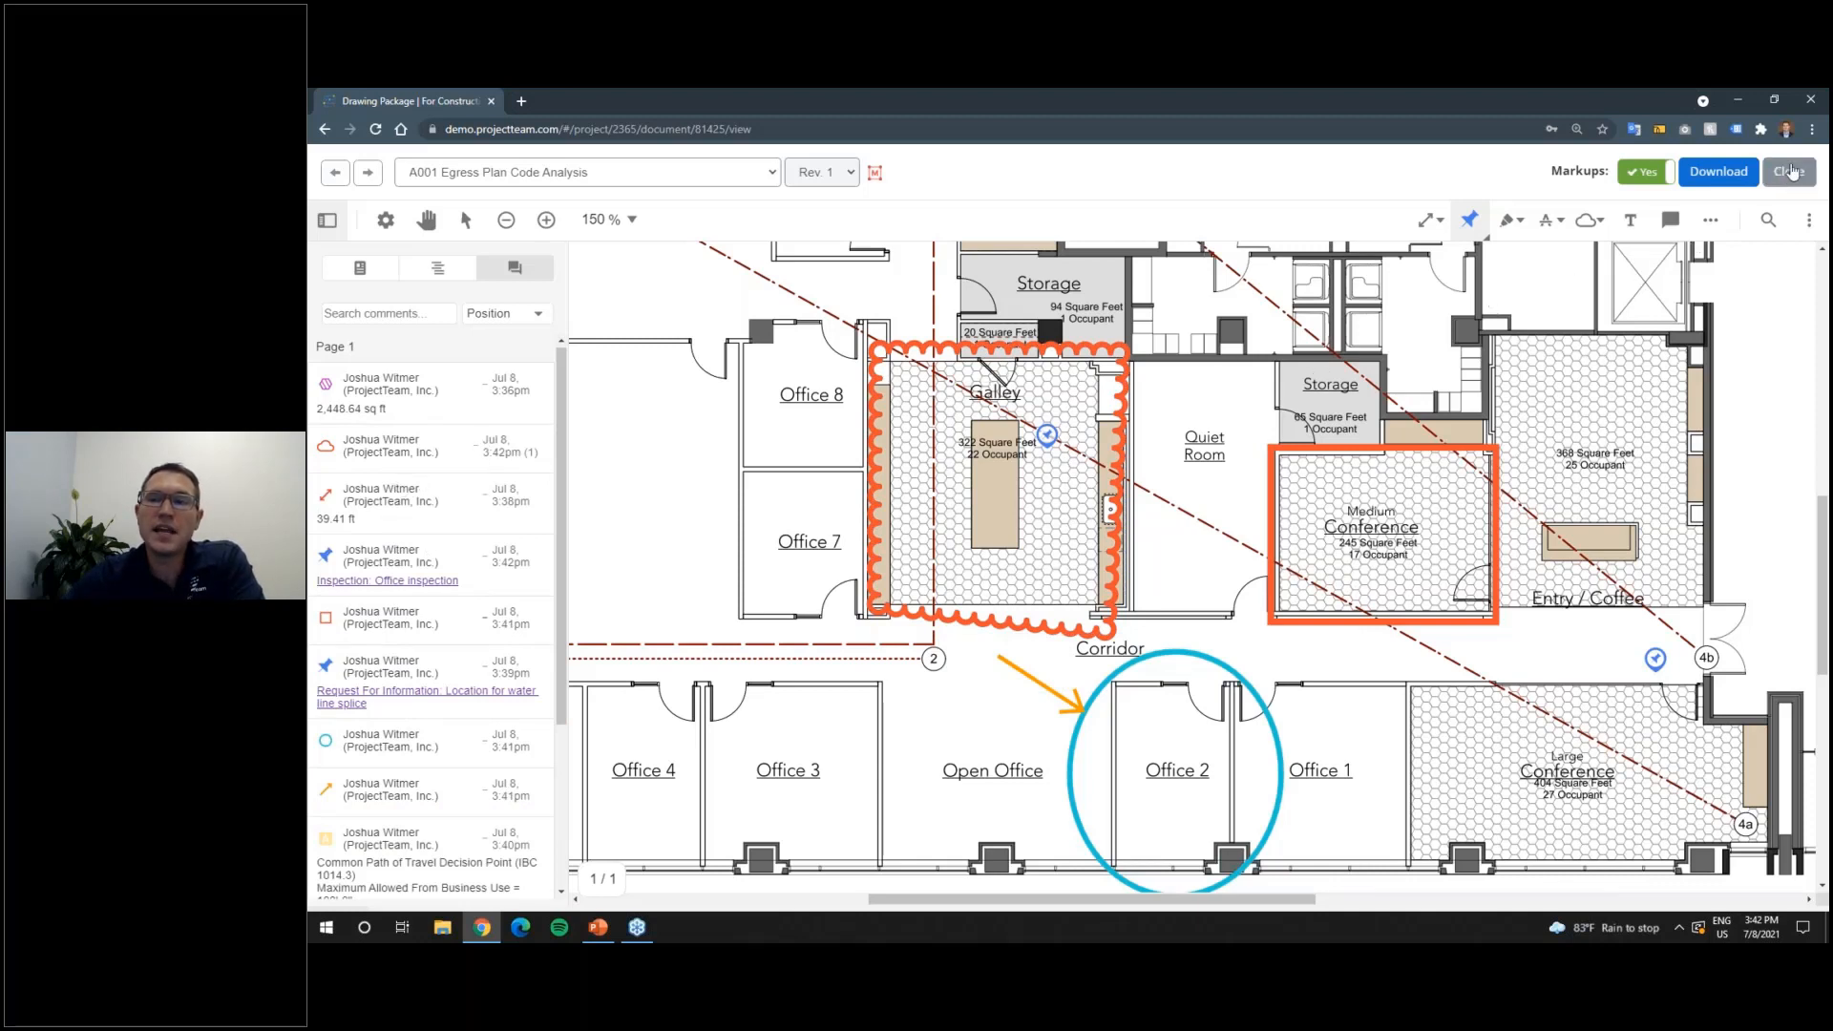
{"action": "left_click", "coordinate": [1795, 233]}
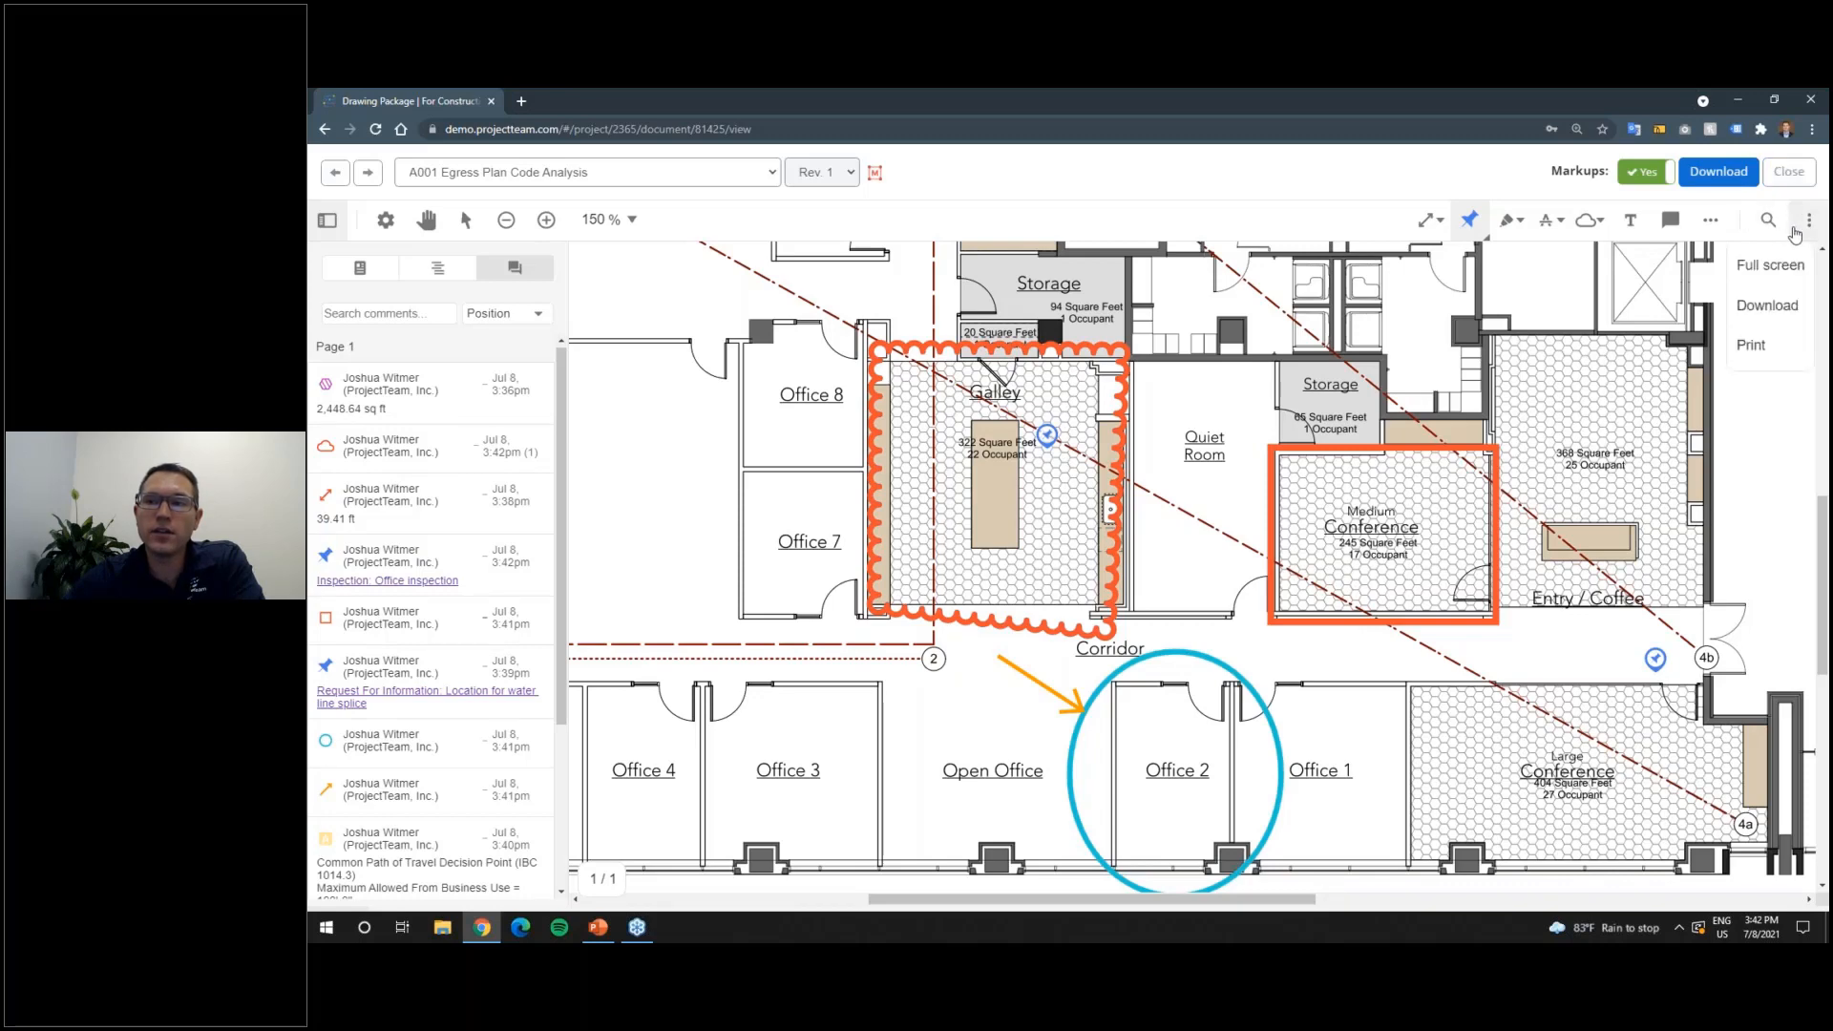
{"action": "left_click", "coordinate": [1767, 307]}
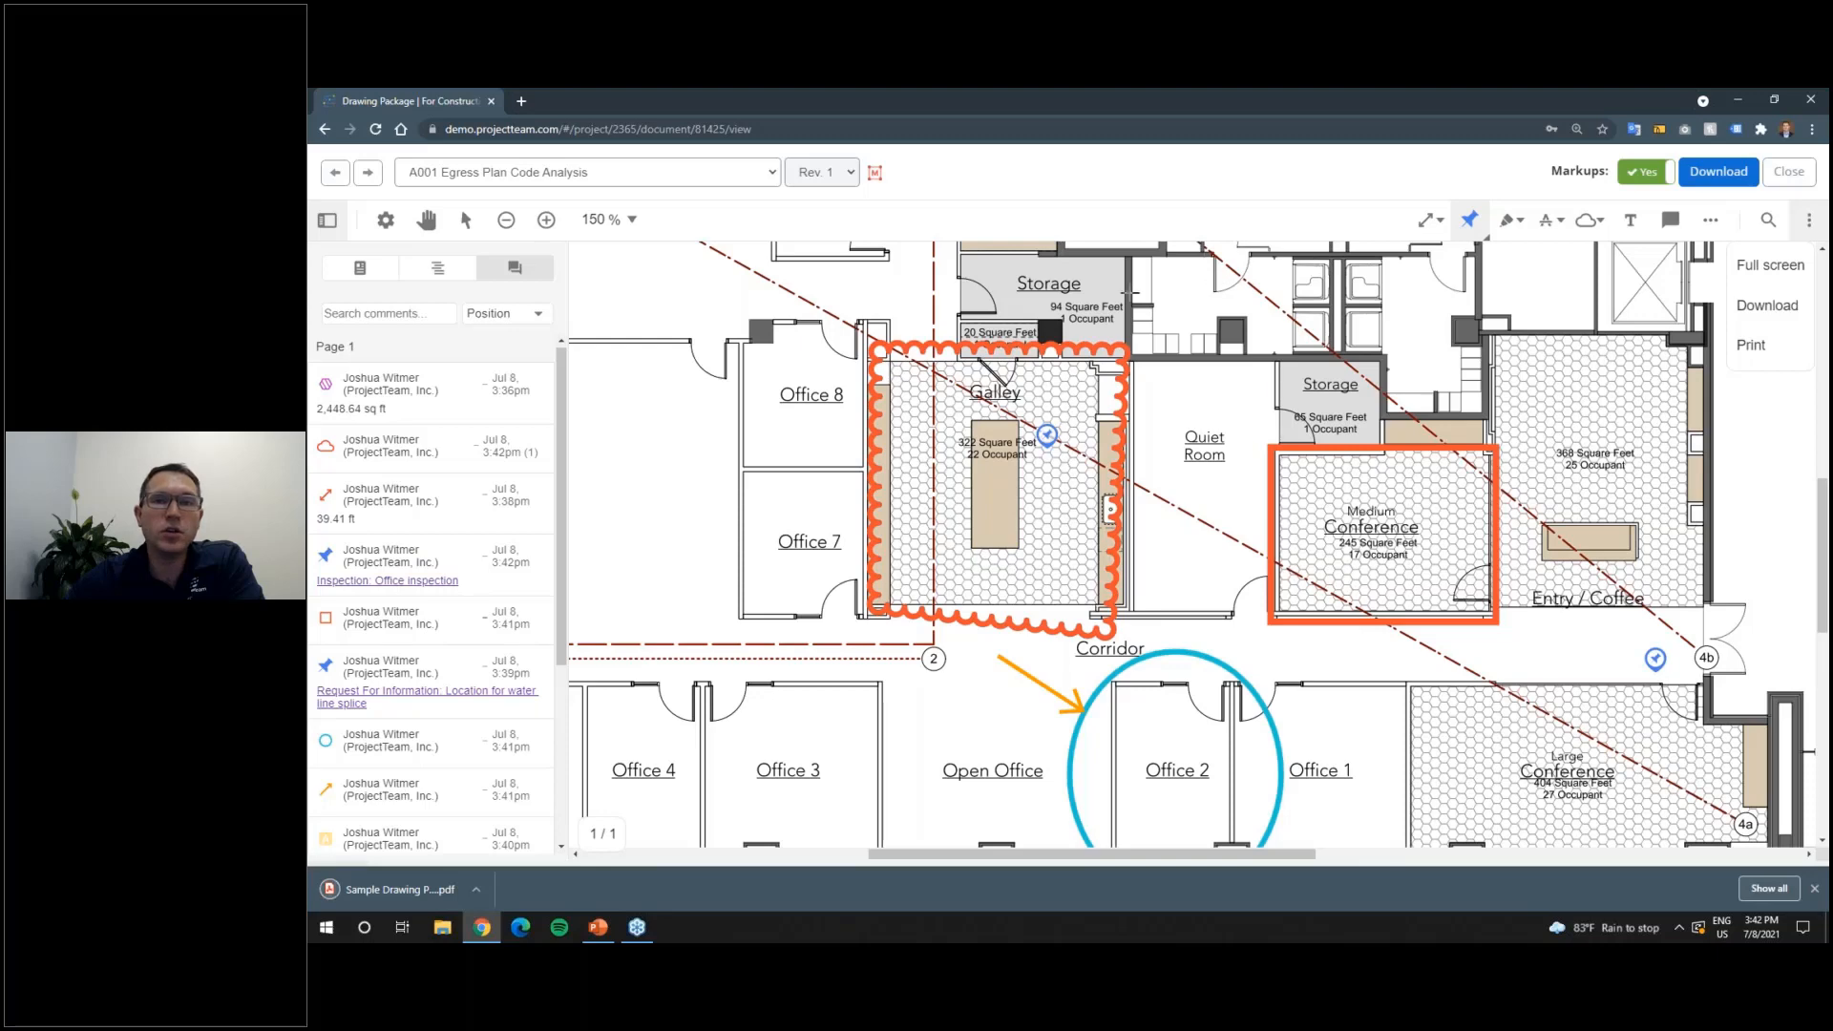
{"action": "left_click", "coordinate": [401, 889]}
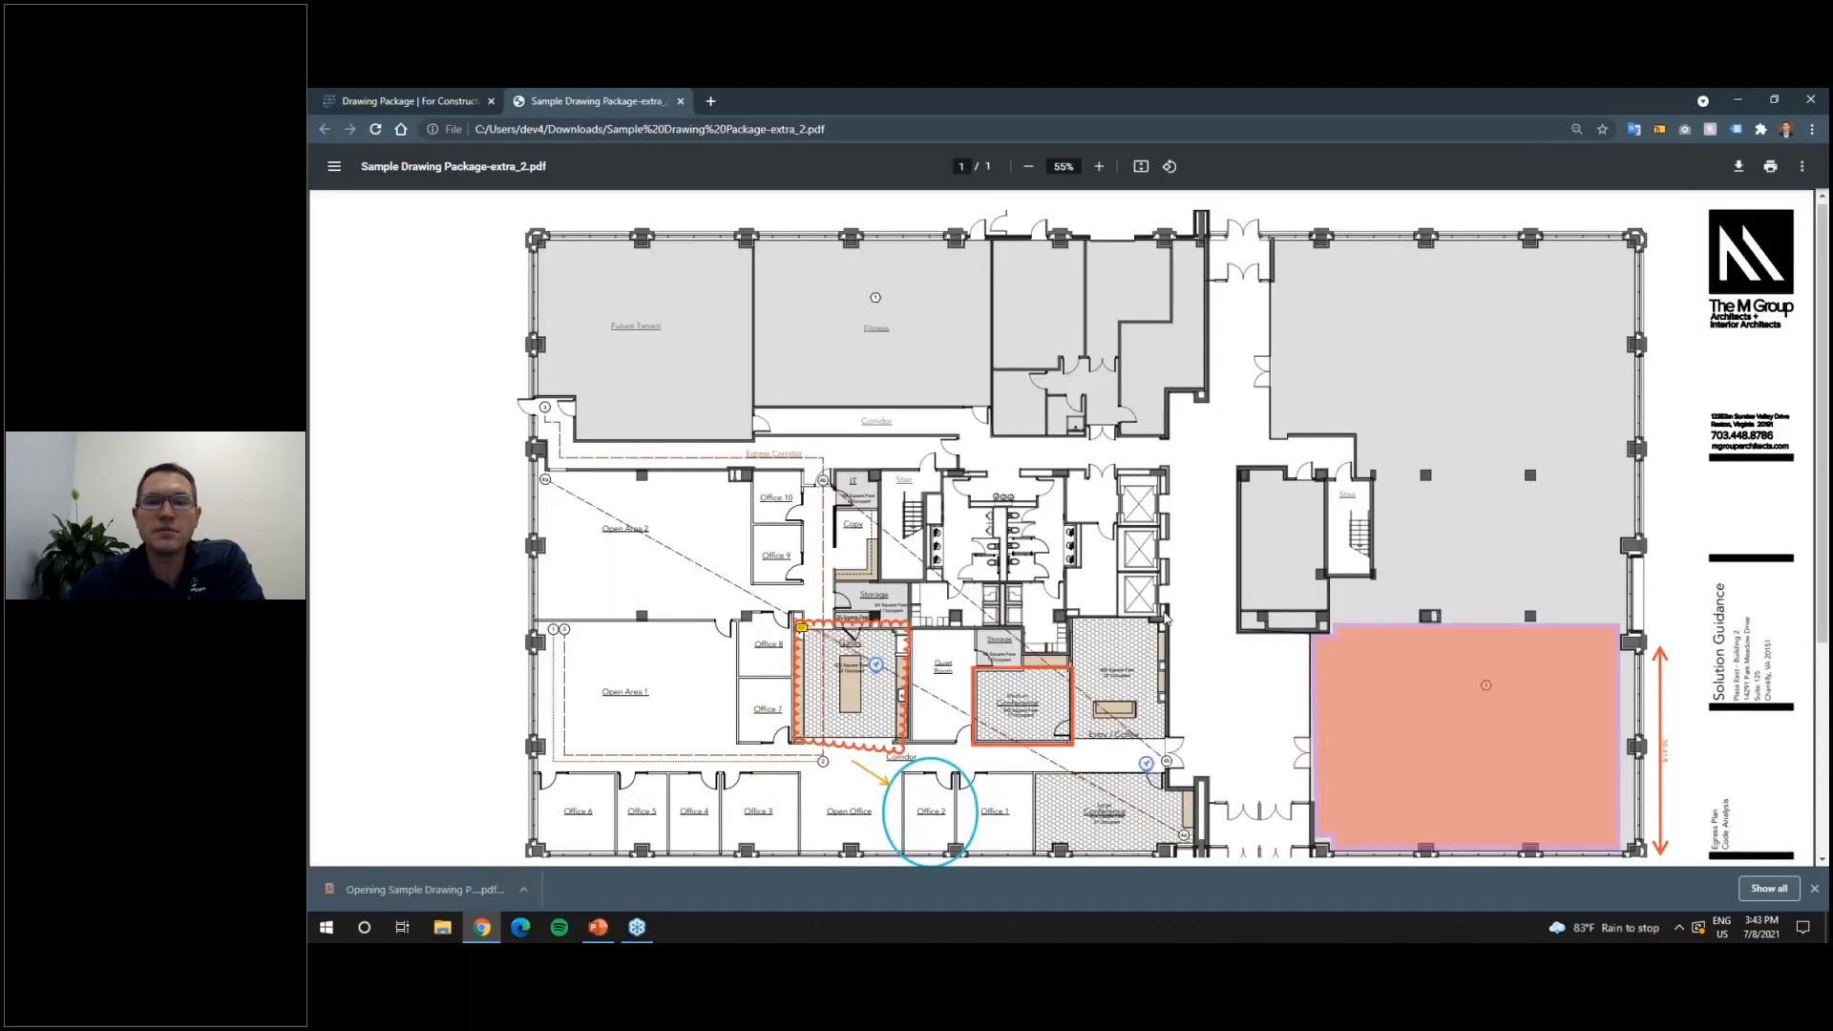
Step: Check the notes on the corridor pin and the shaded area markup in the PDF, and close it
{"action": "scroll", "coordinate": [1150, 548], "scroll_direction": "down", "scroll_amount": 2}
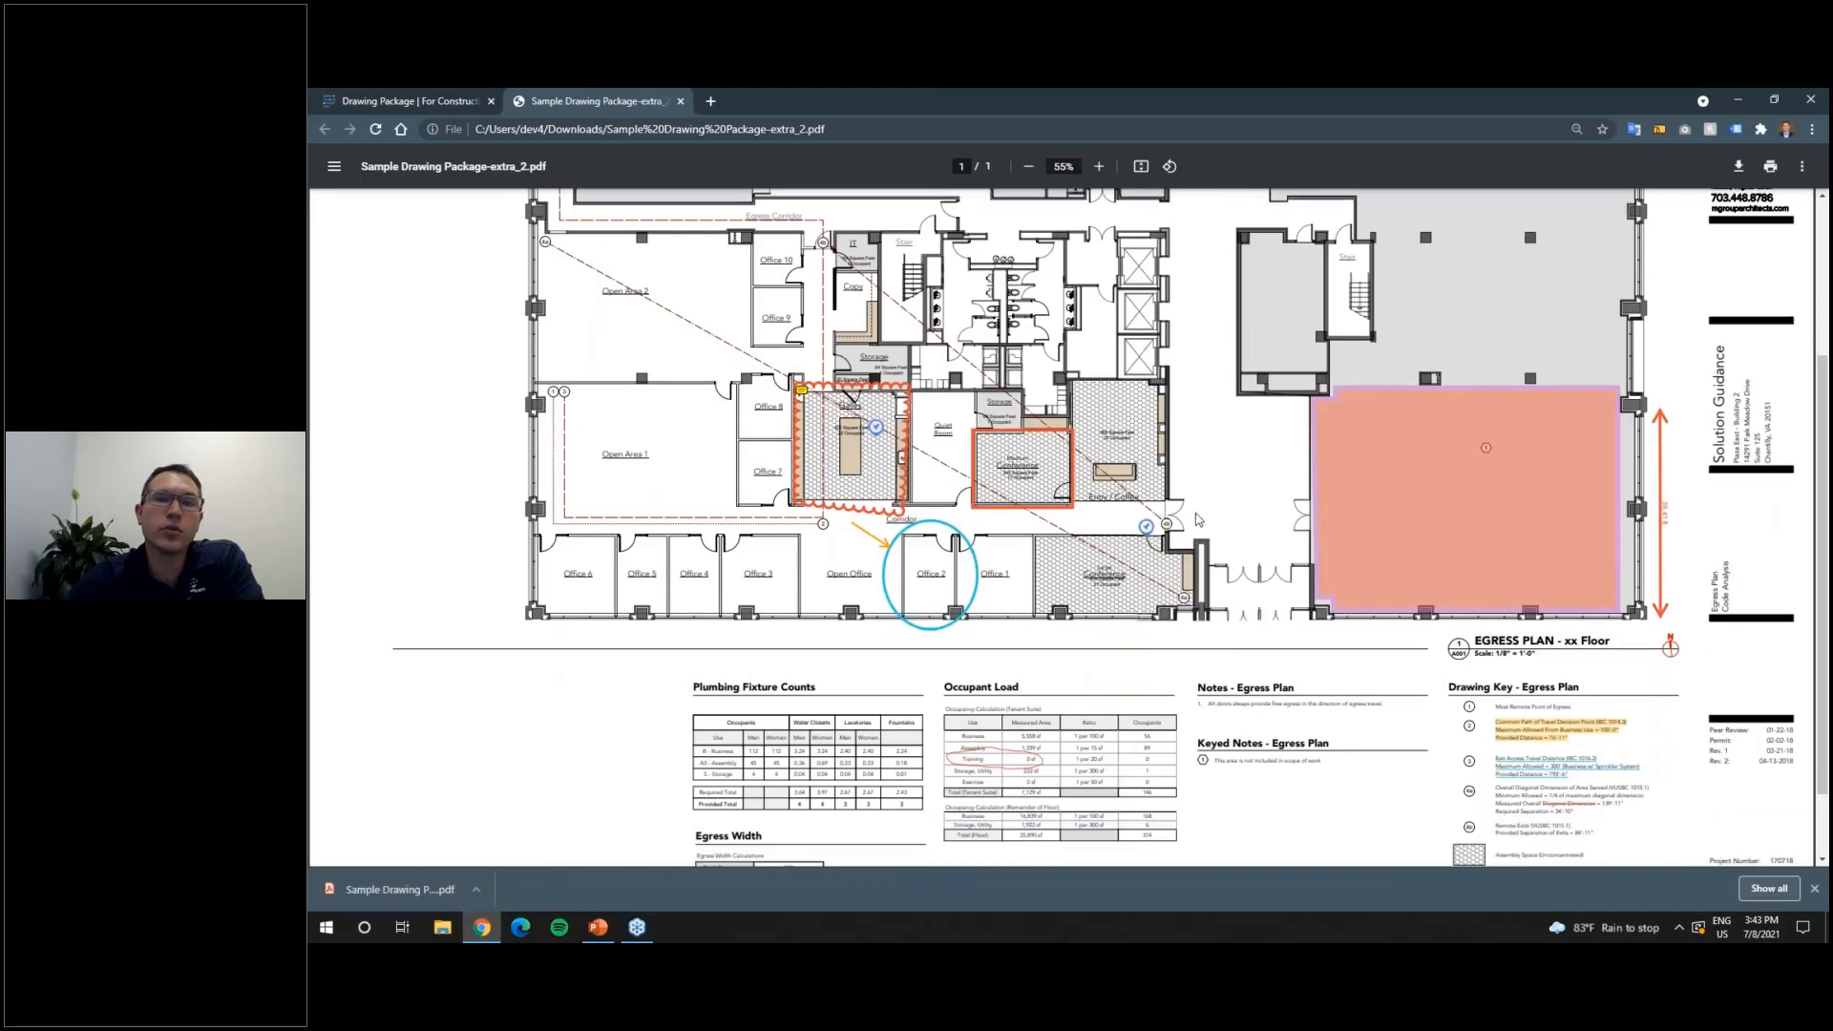
{"action": "mouse_move", "coordinate": [1144, 529]}
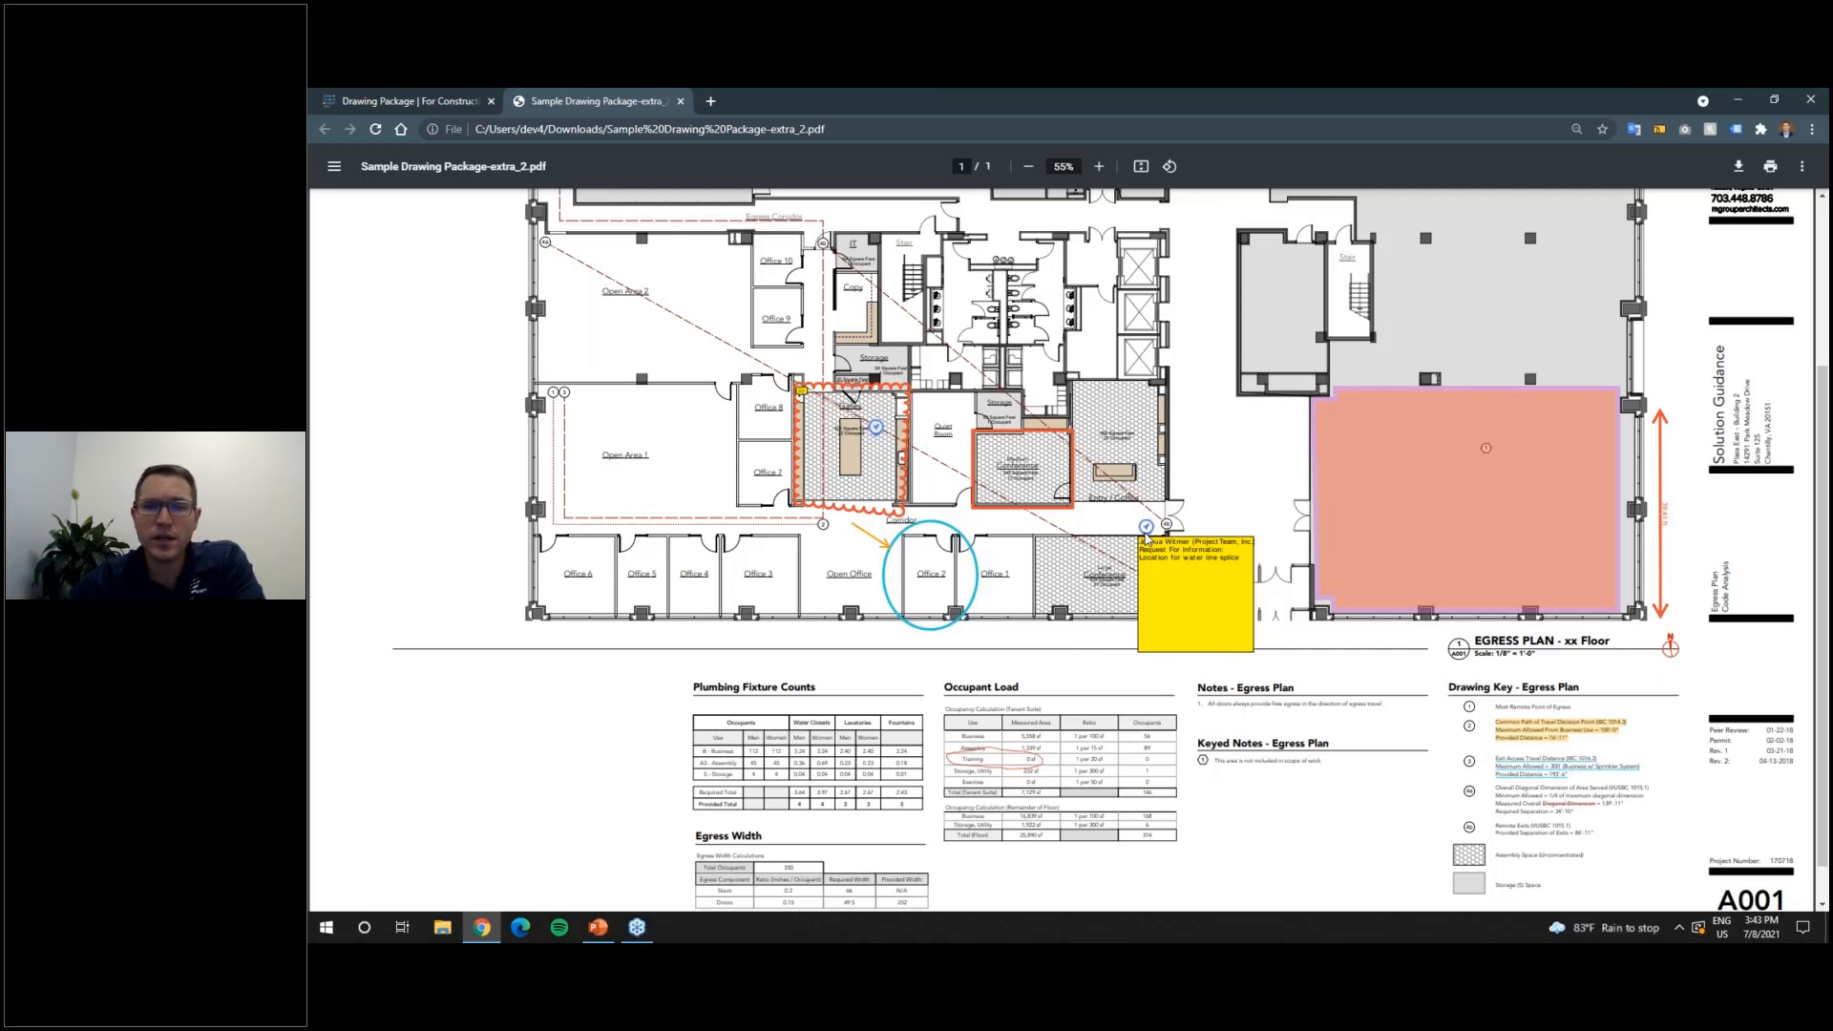
{"action": "mouse_move", "coordinate": [1339, 493]}
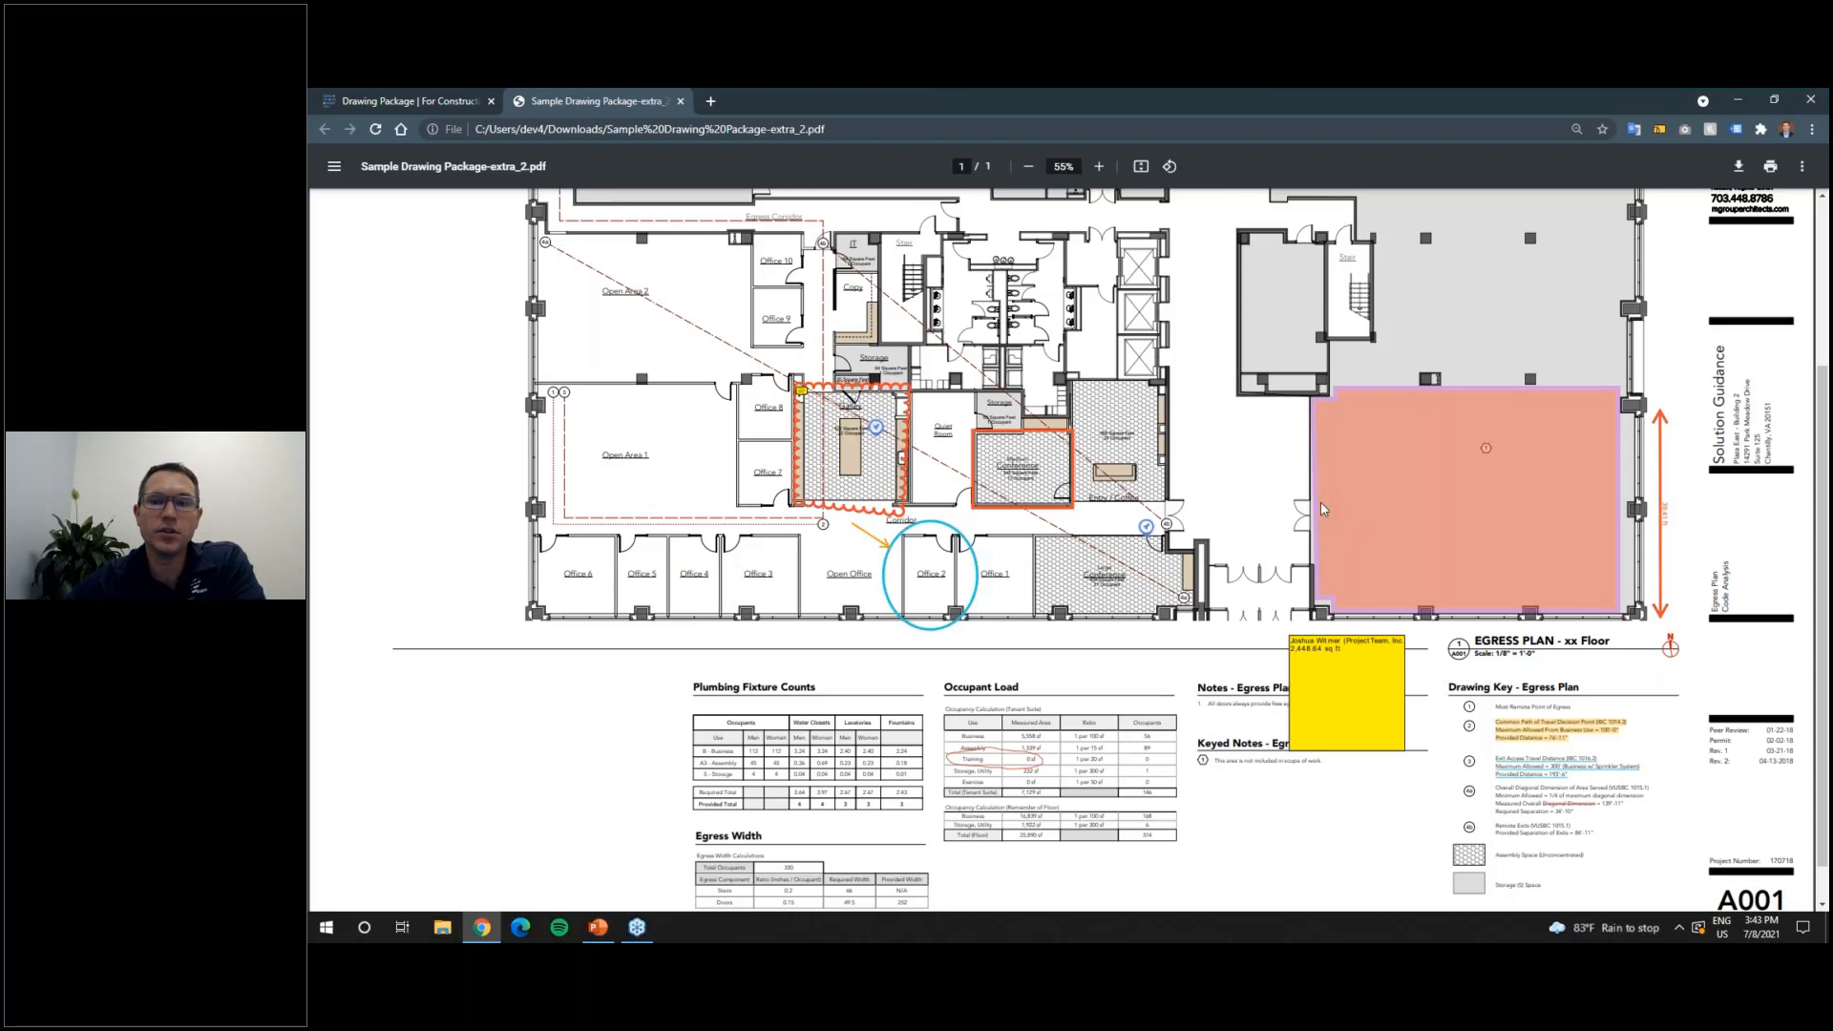
{"action": "left_click", "coordinate": [680, 102]}
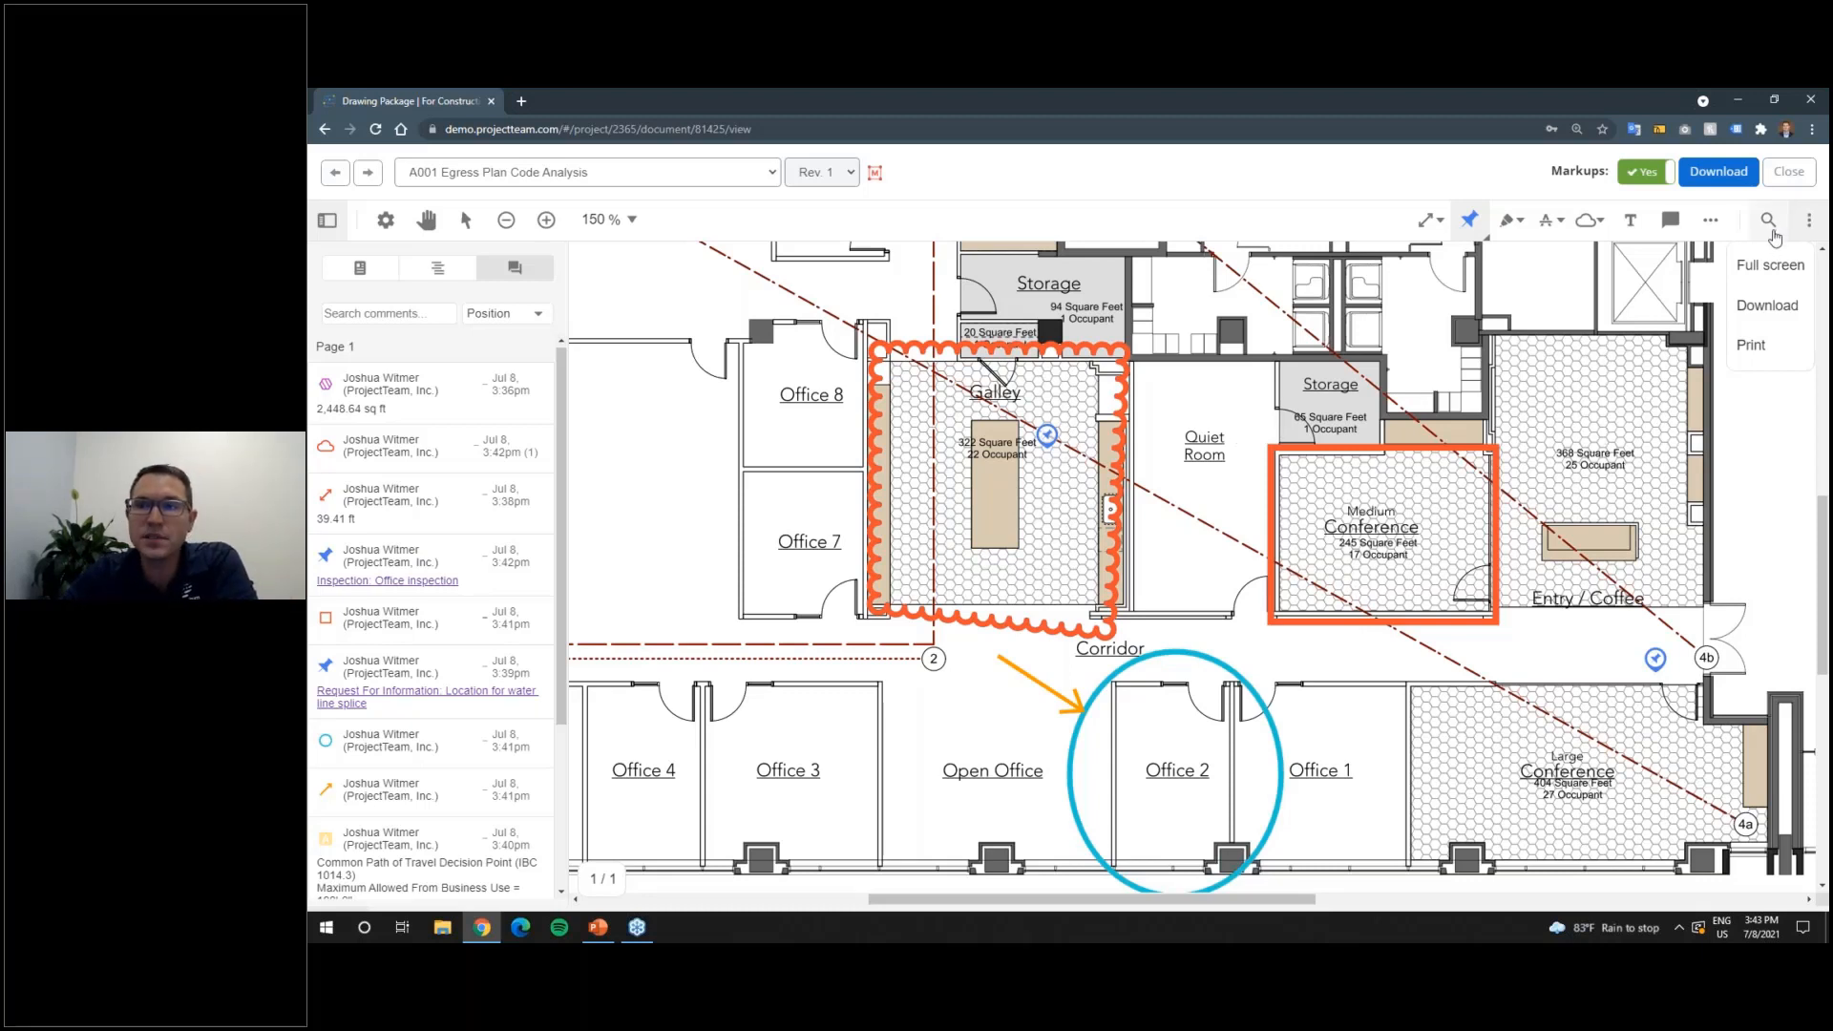
Step: Download the original A001 sheet without markups, open the PDF to examine the clean drawing, and close it
{"action": "left_click", "coordinate": [1718, 172]}
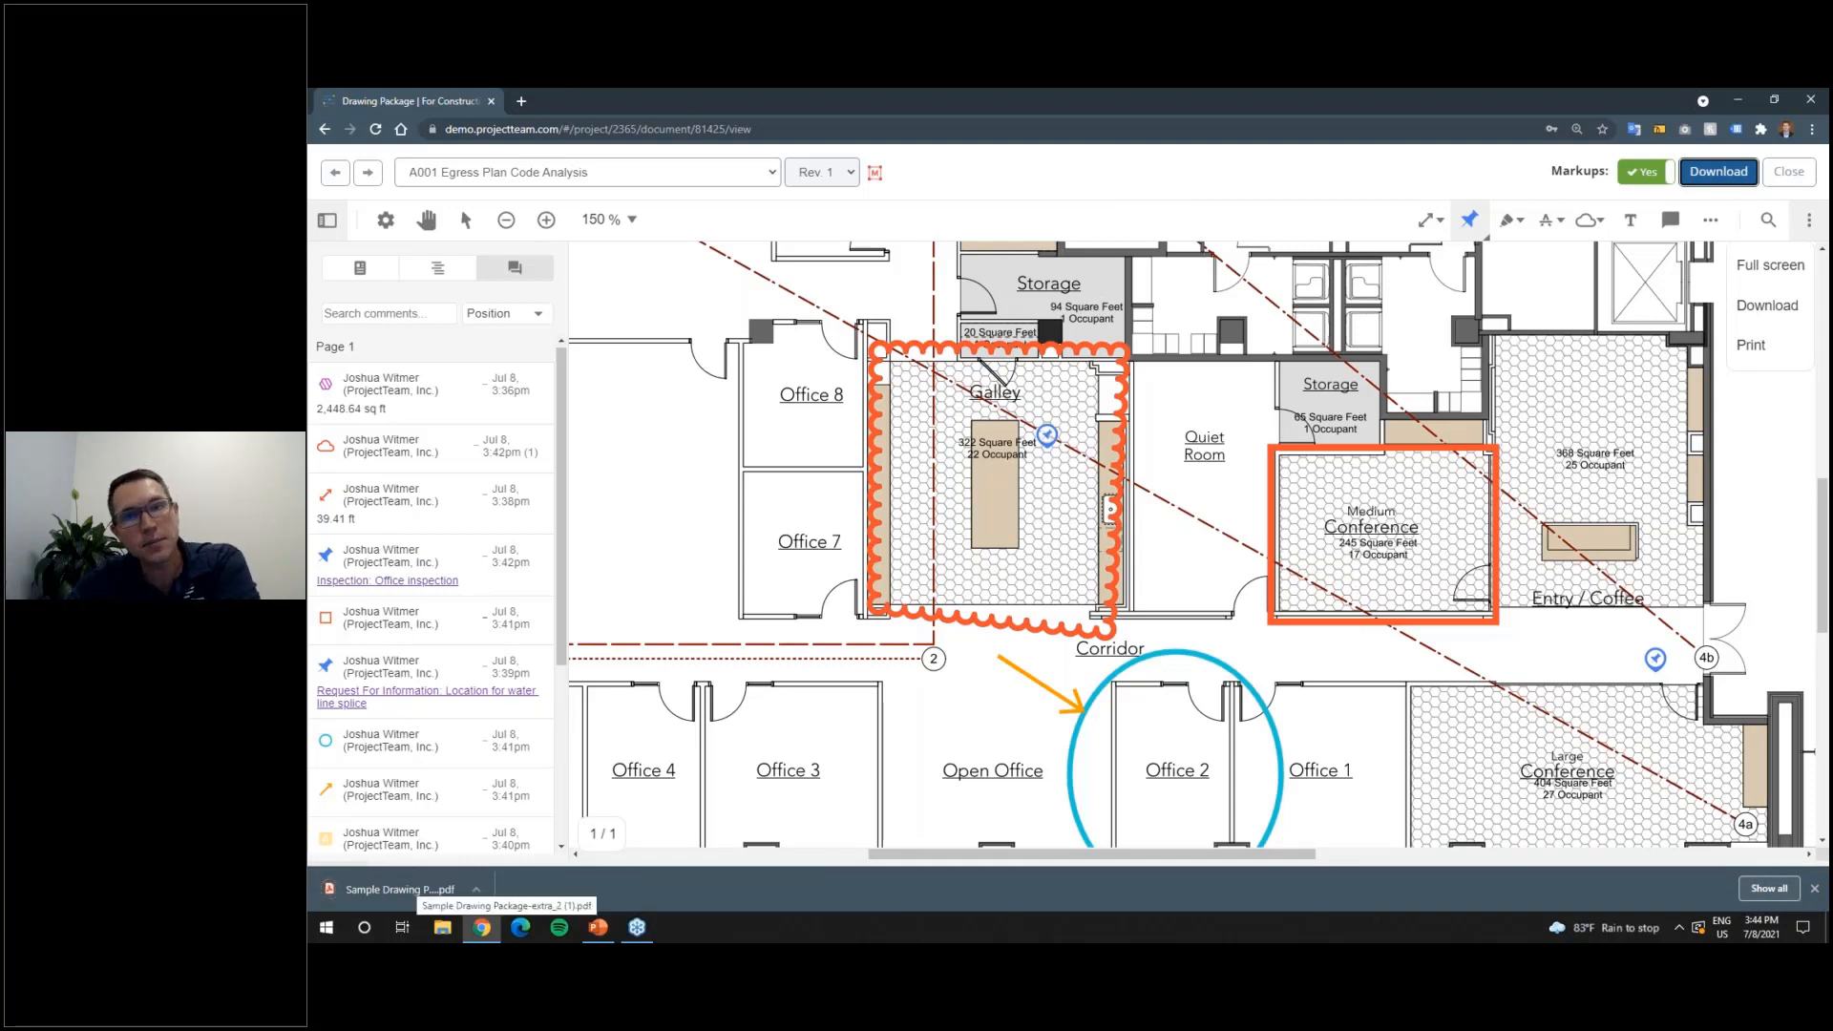
{"action": "left_click", "coordinate": [408, 890]}
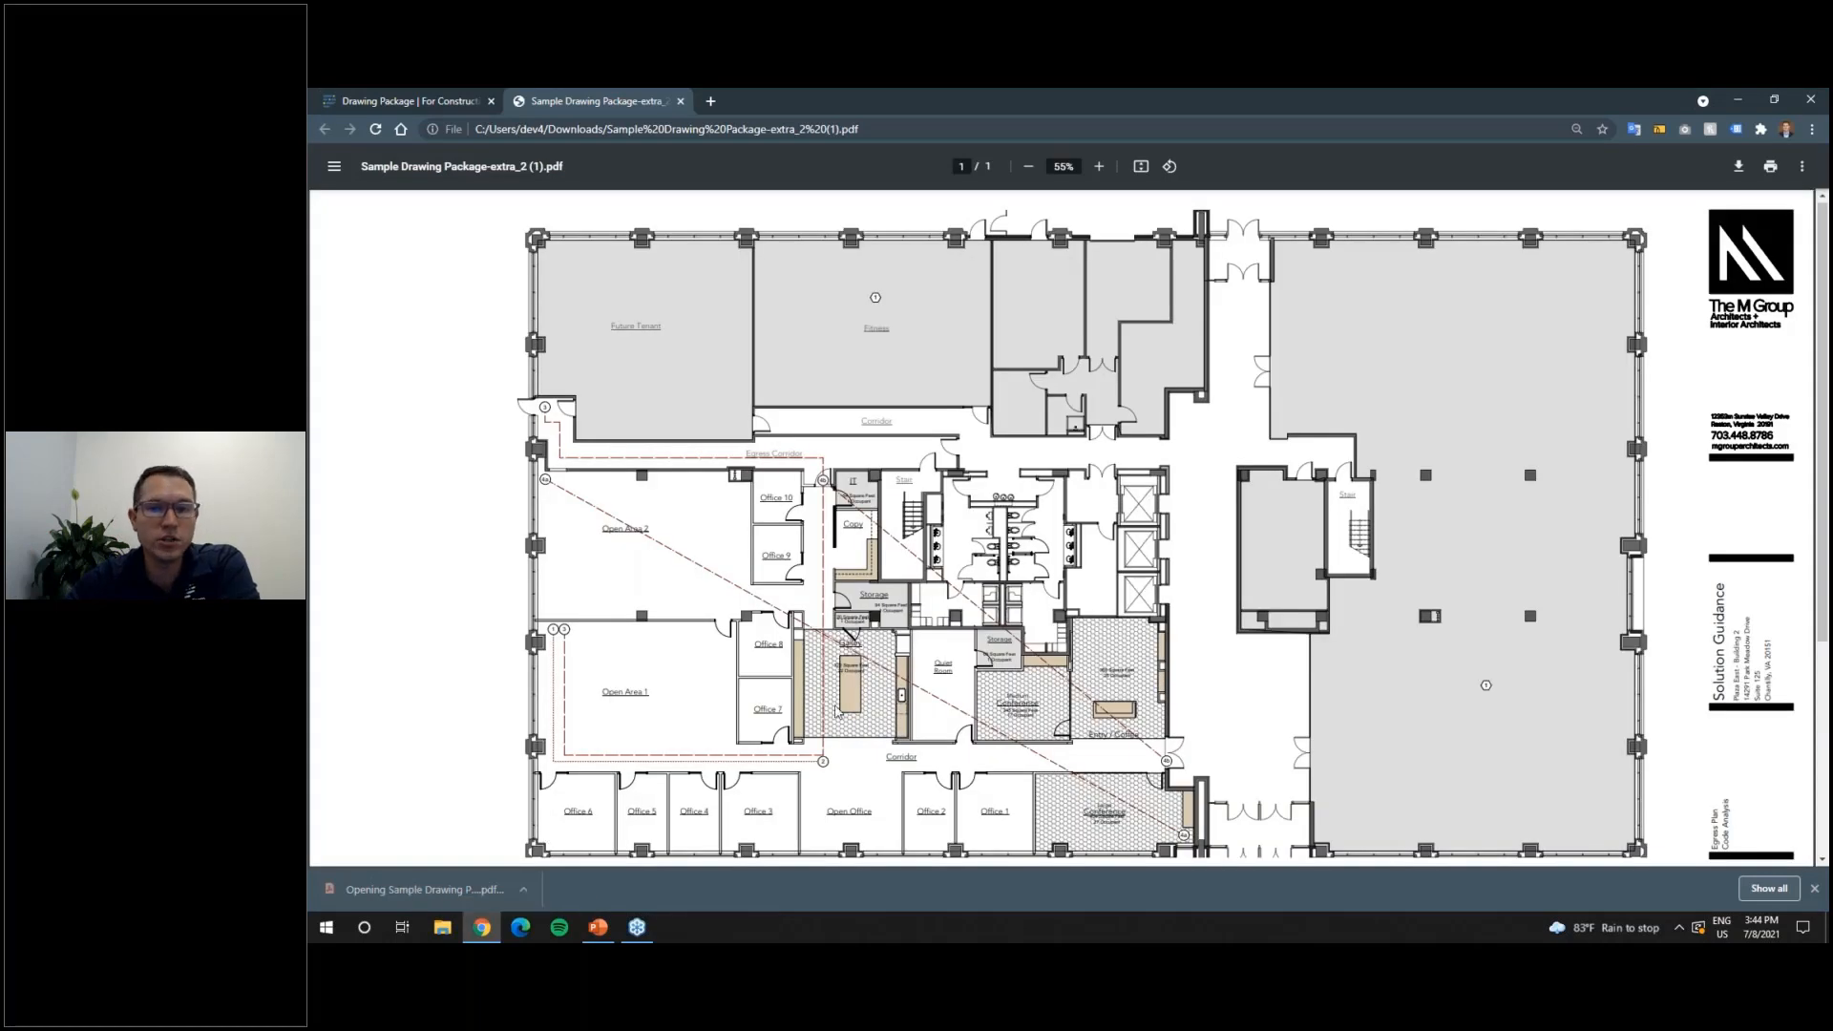
{"action": "scroll", "coordinate": [898, 689], "scroll_direction": "down", "scroll_amount": 2}
{"action": "scroll", "coordinate": [897, 690], "scroll_direction": "up", "scroll_amount": 2}
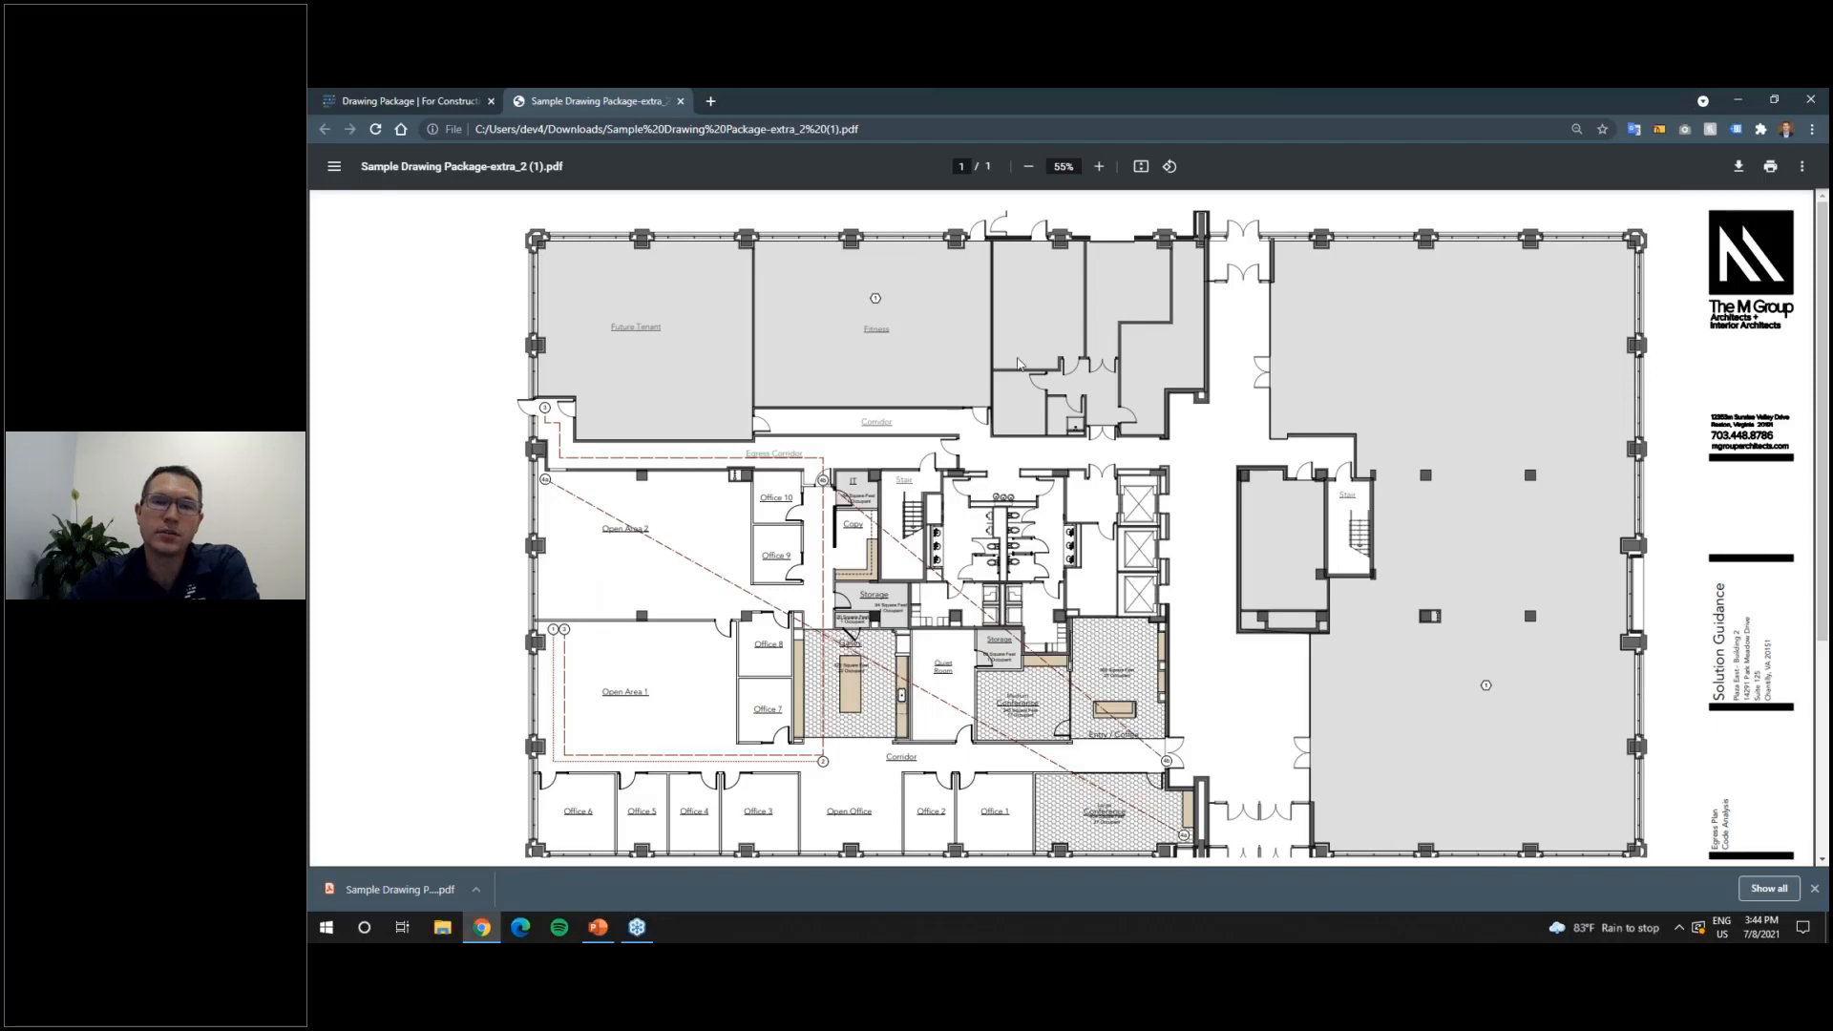
{"action": "left_click", "coordinate": [681, 101]}
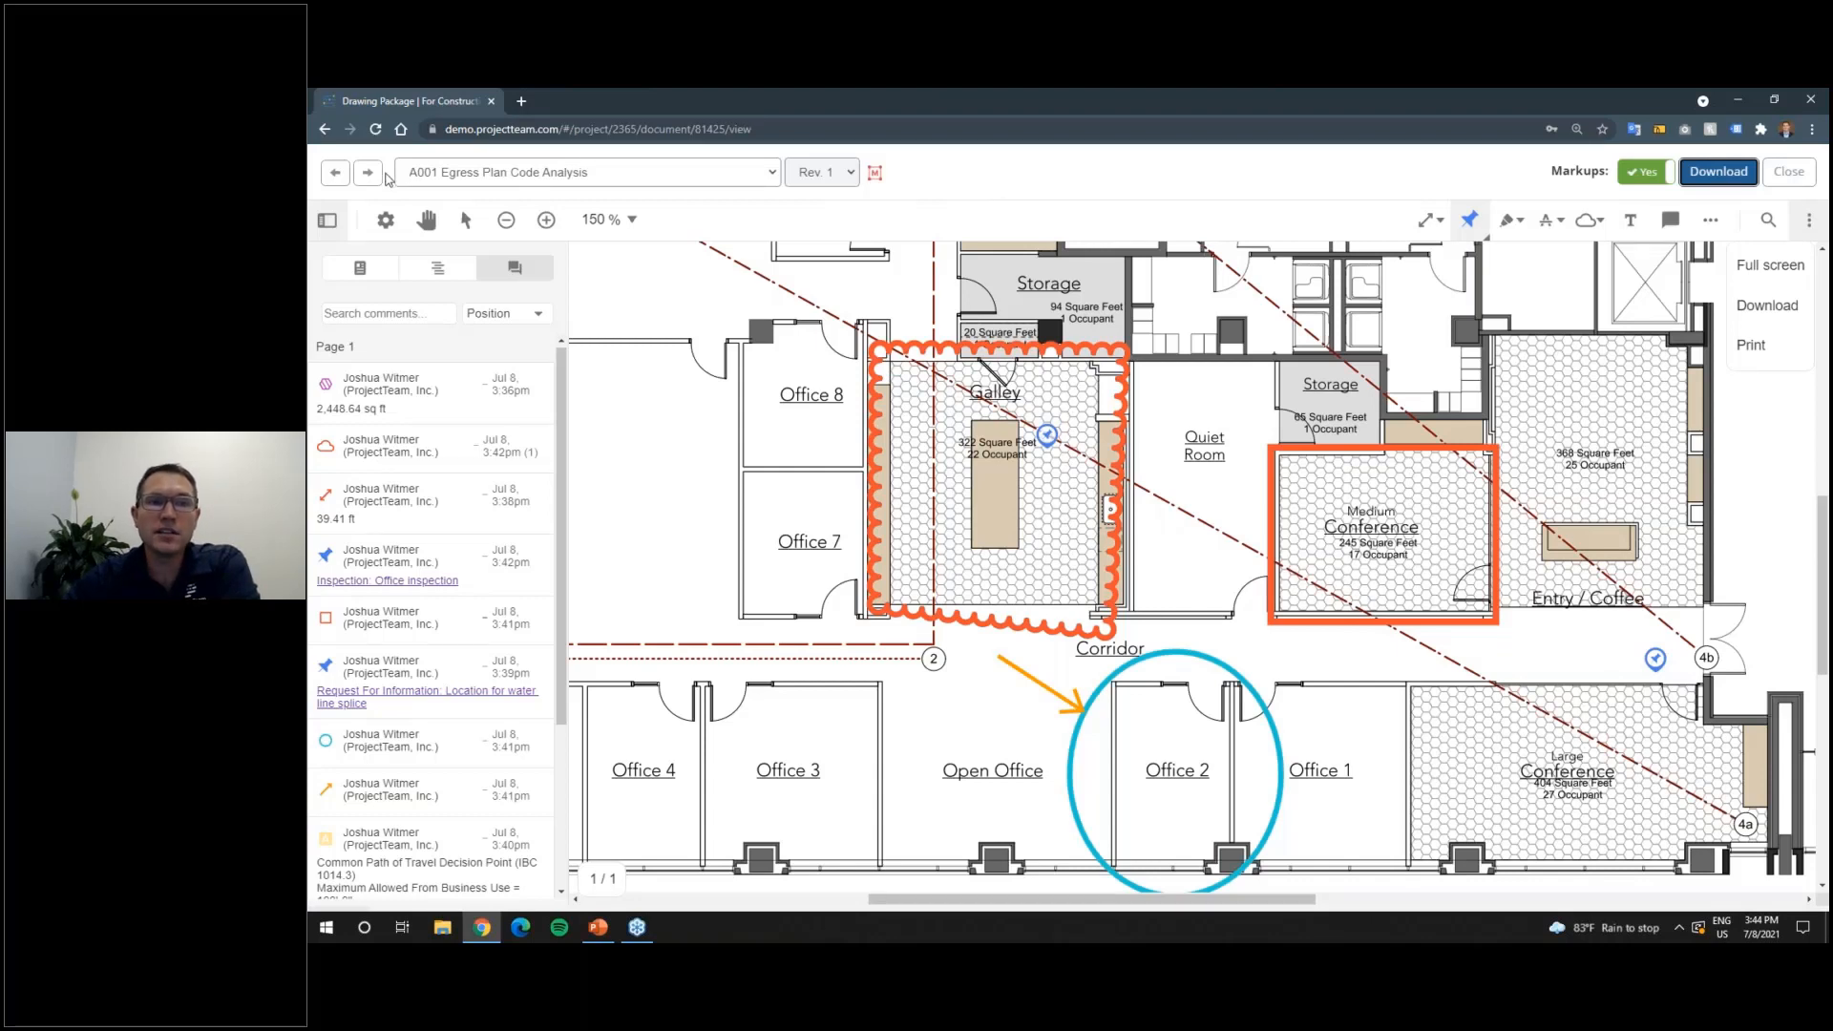
Step: Draw a blue ellipse over the Demolition Notes area of sheet A002 Construction Notes and close the drawing viewer
{"action": "left_click", "coordinate": [368, 172]}
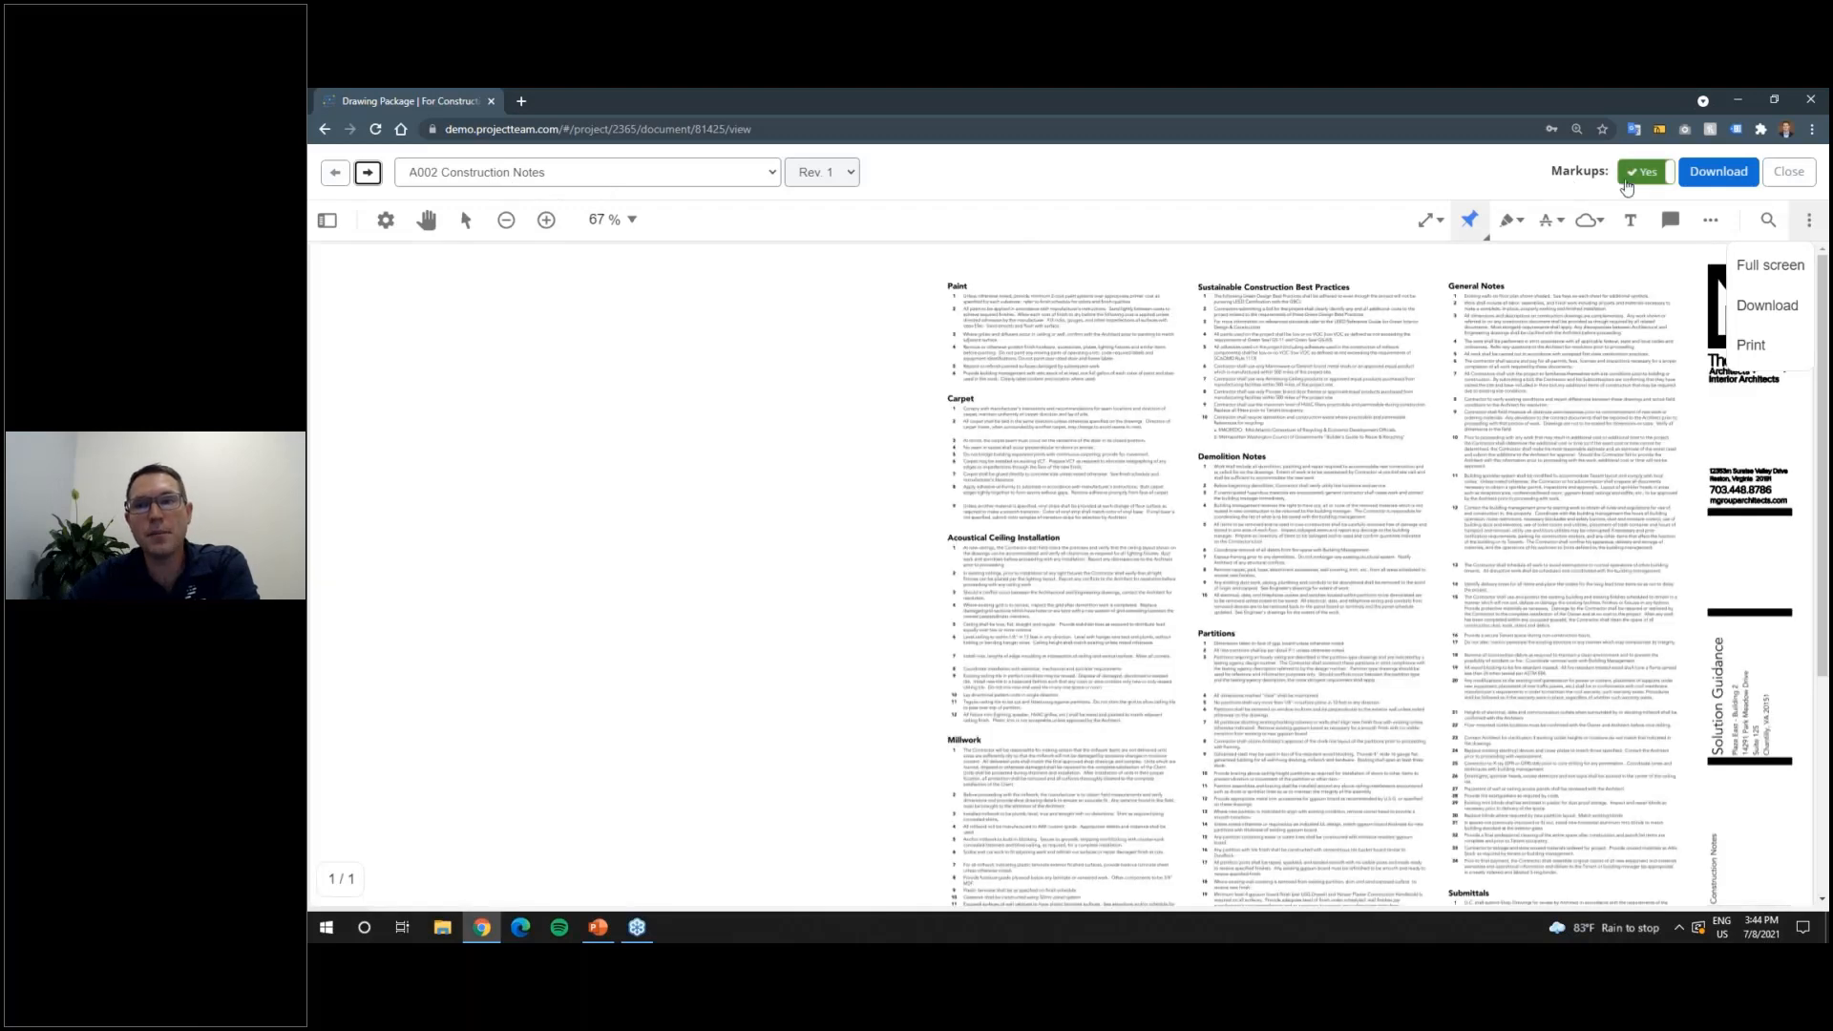
{"action": "left_click", "coordinate": [1590, 220]}
{"action": "left_click", "coordinate": [1593, 260]}
{"action": "left_click_drag", "start_coordinate": [1256, 337], "coordinate": [1552, 622]}
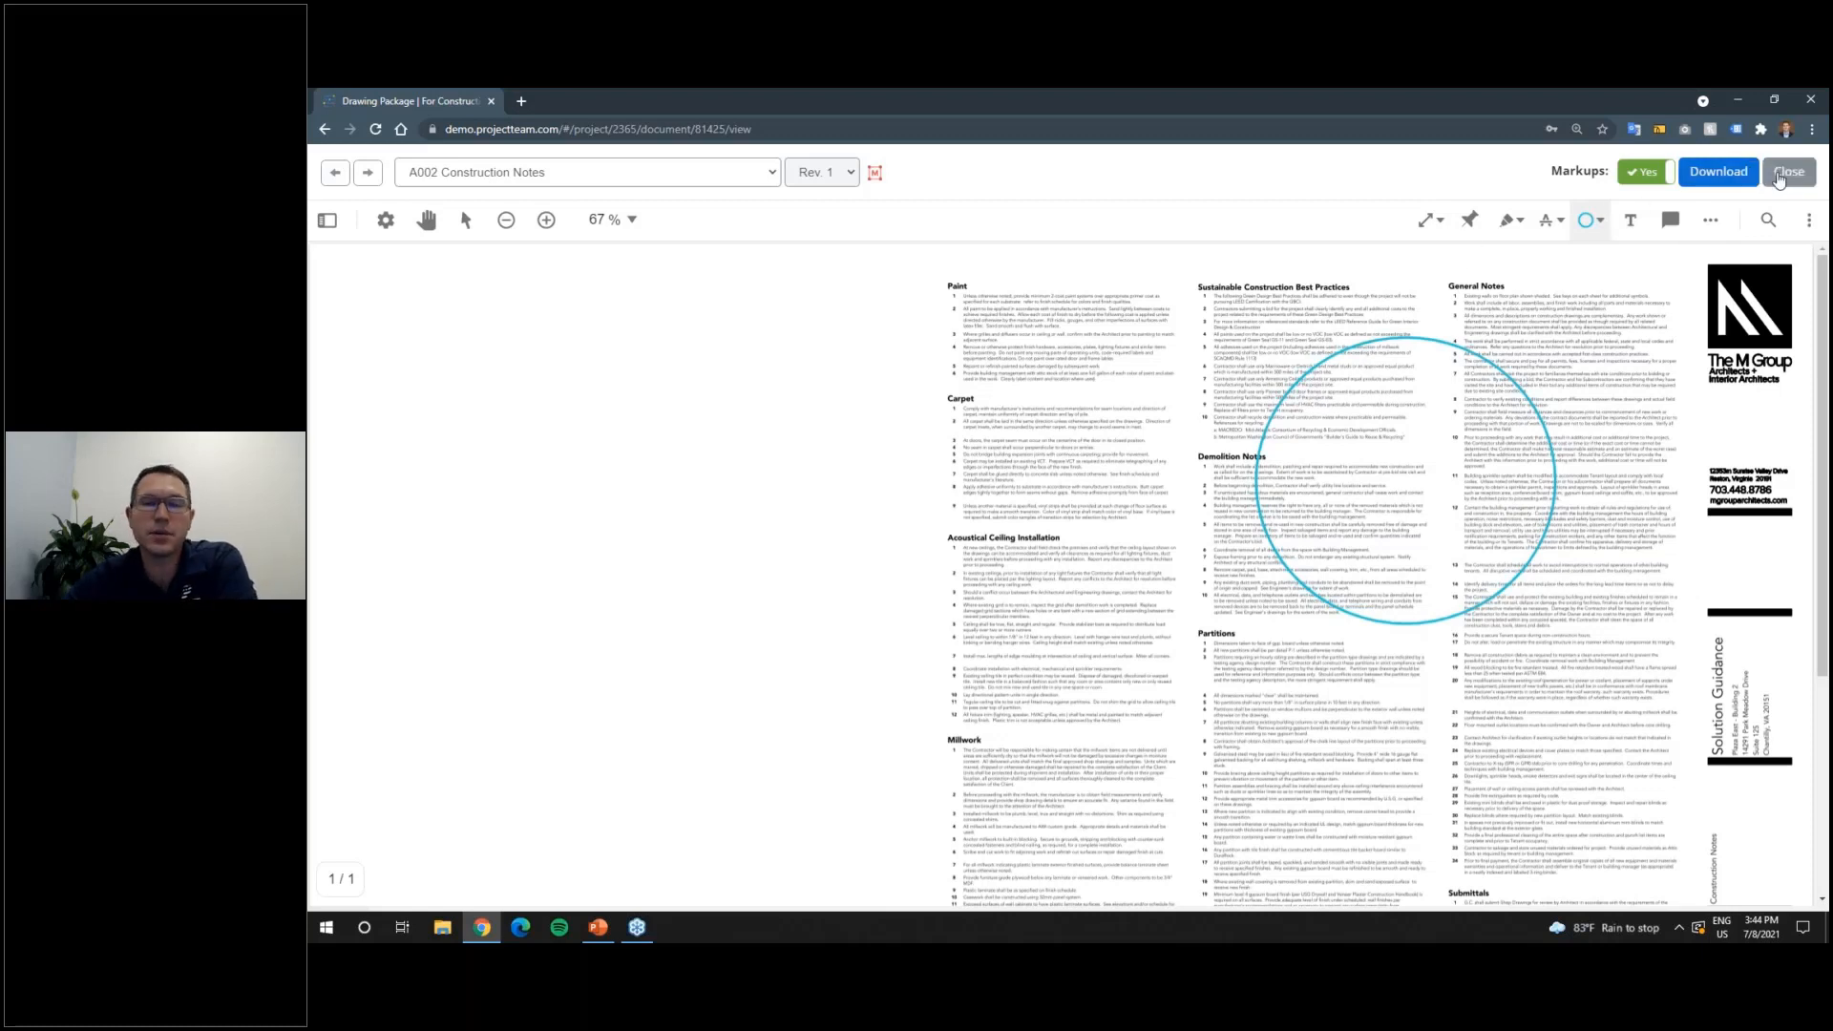
{"action": "left_click", "coordinate": [1789, 172]}
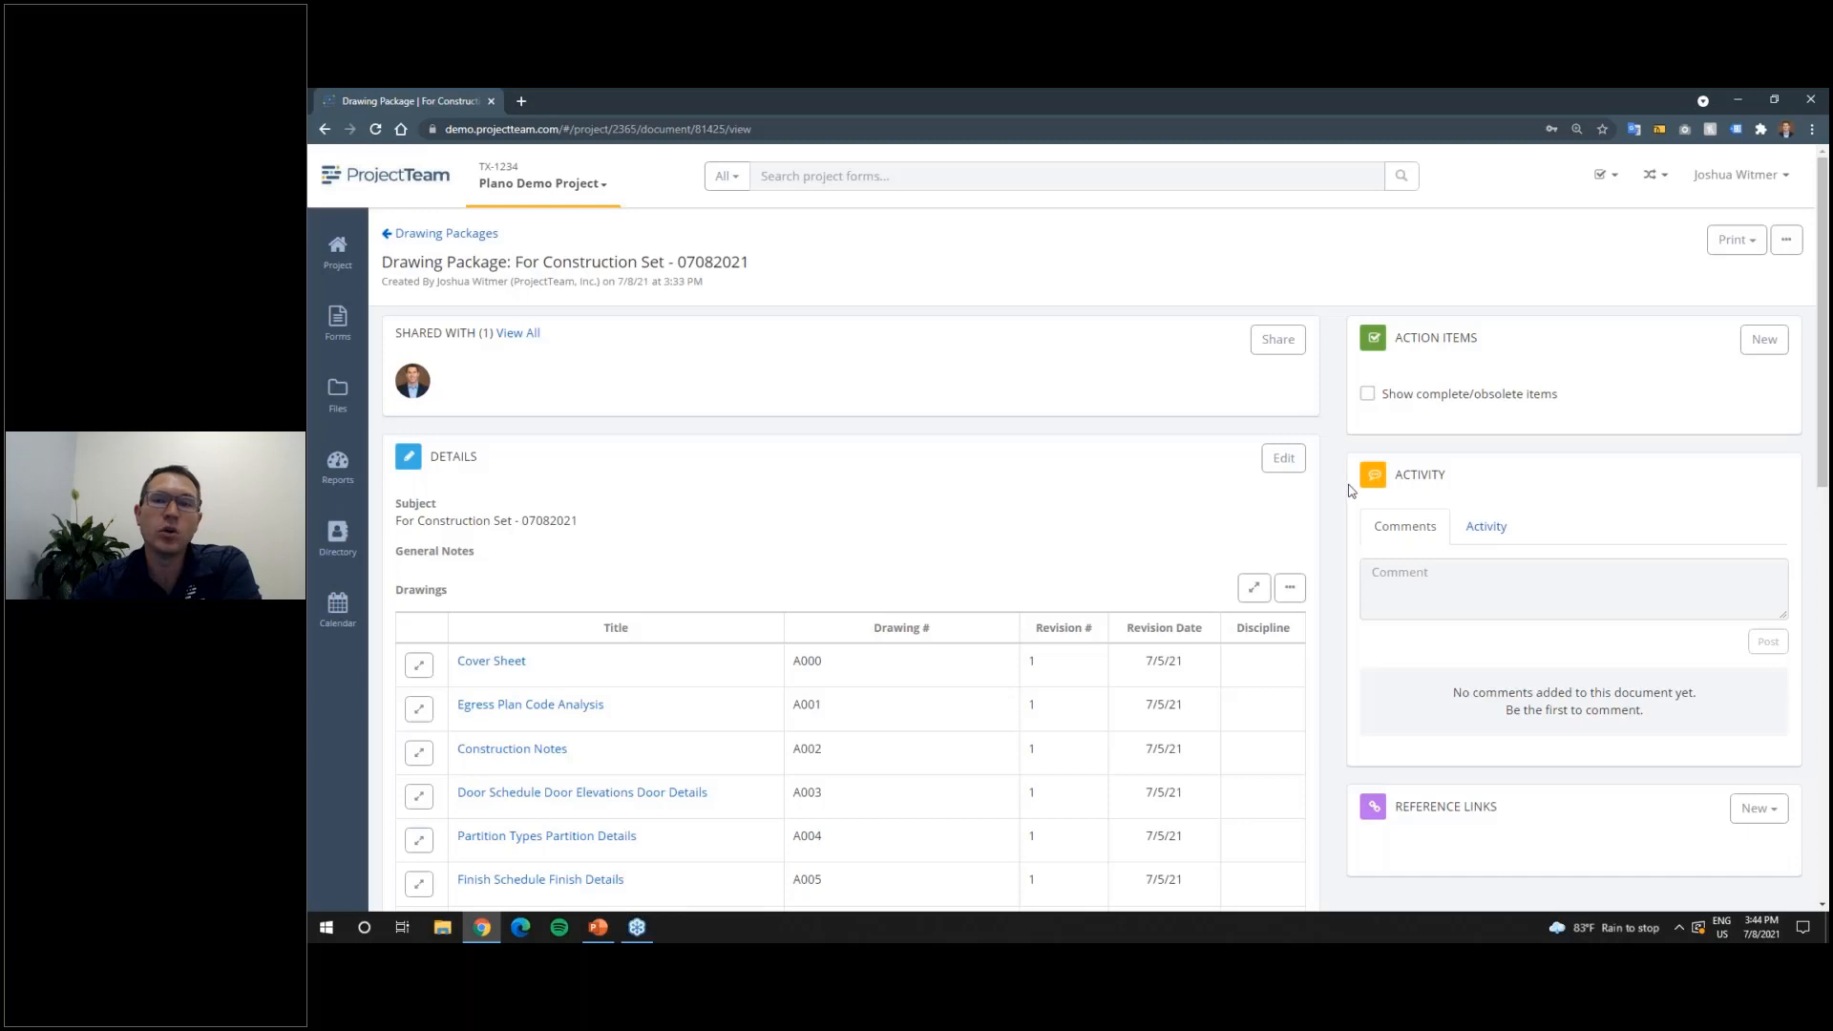
Step: Start the Design Review workflow on the drawing package
{"action": "scroll", "coordinate": [1352, 490], "scroll_direction": "down", "scroll_amount": 10}
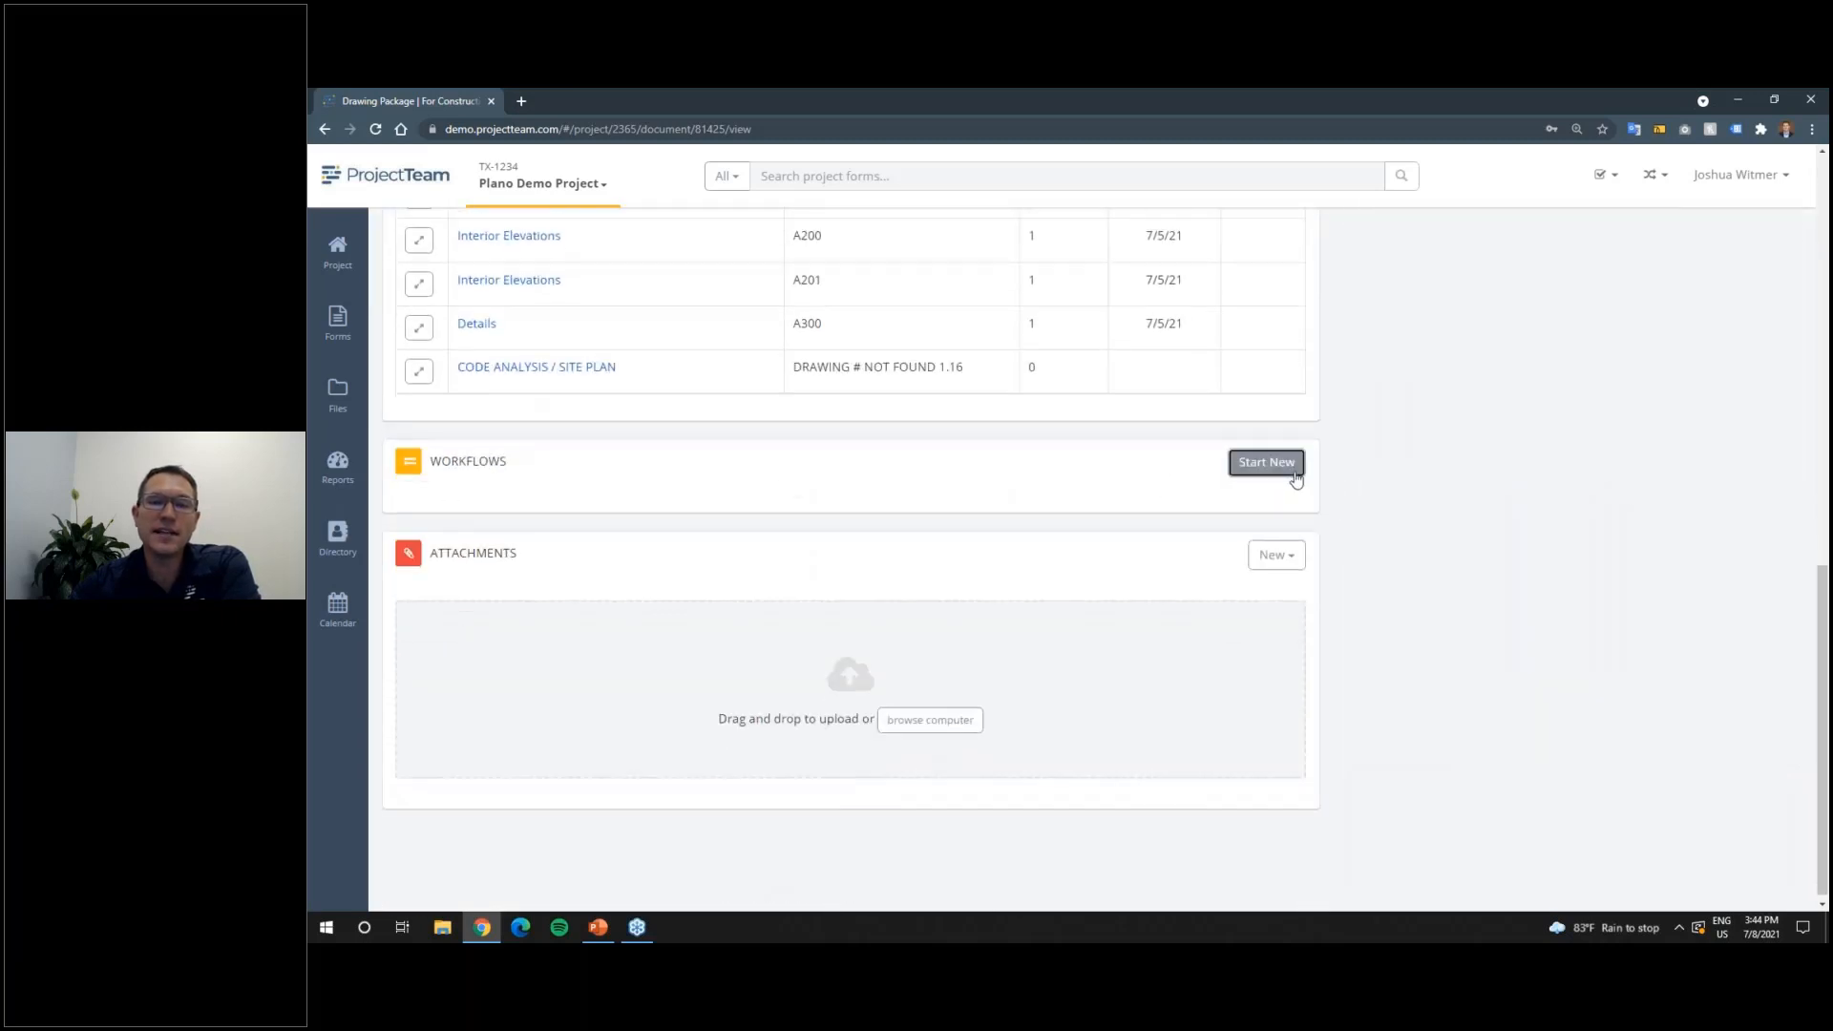
{"action": "left_click", "coordinate": [1293, 473]}
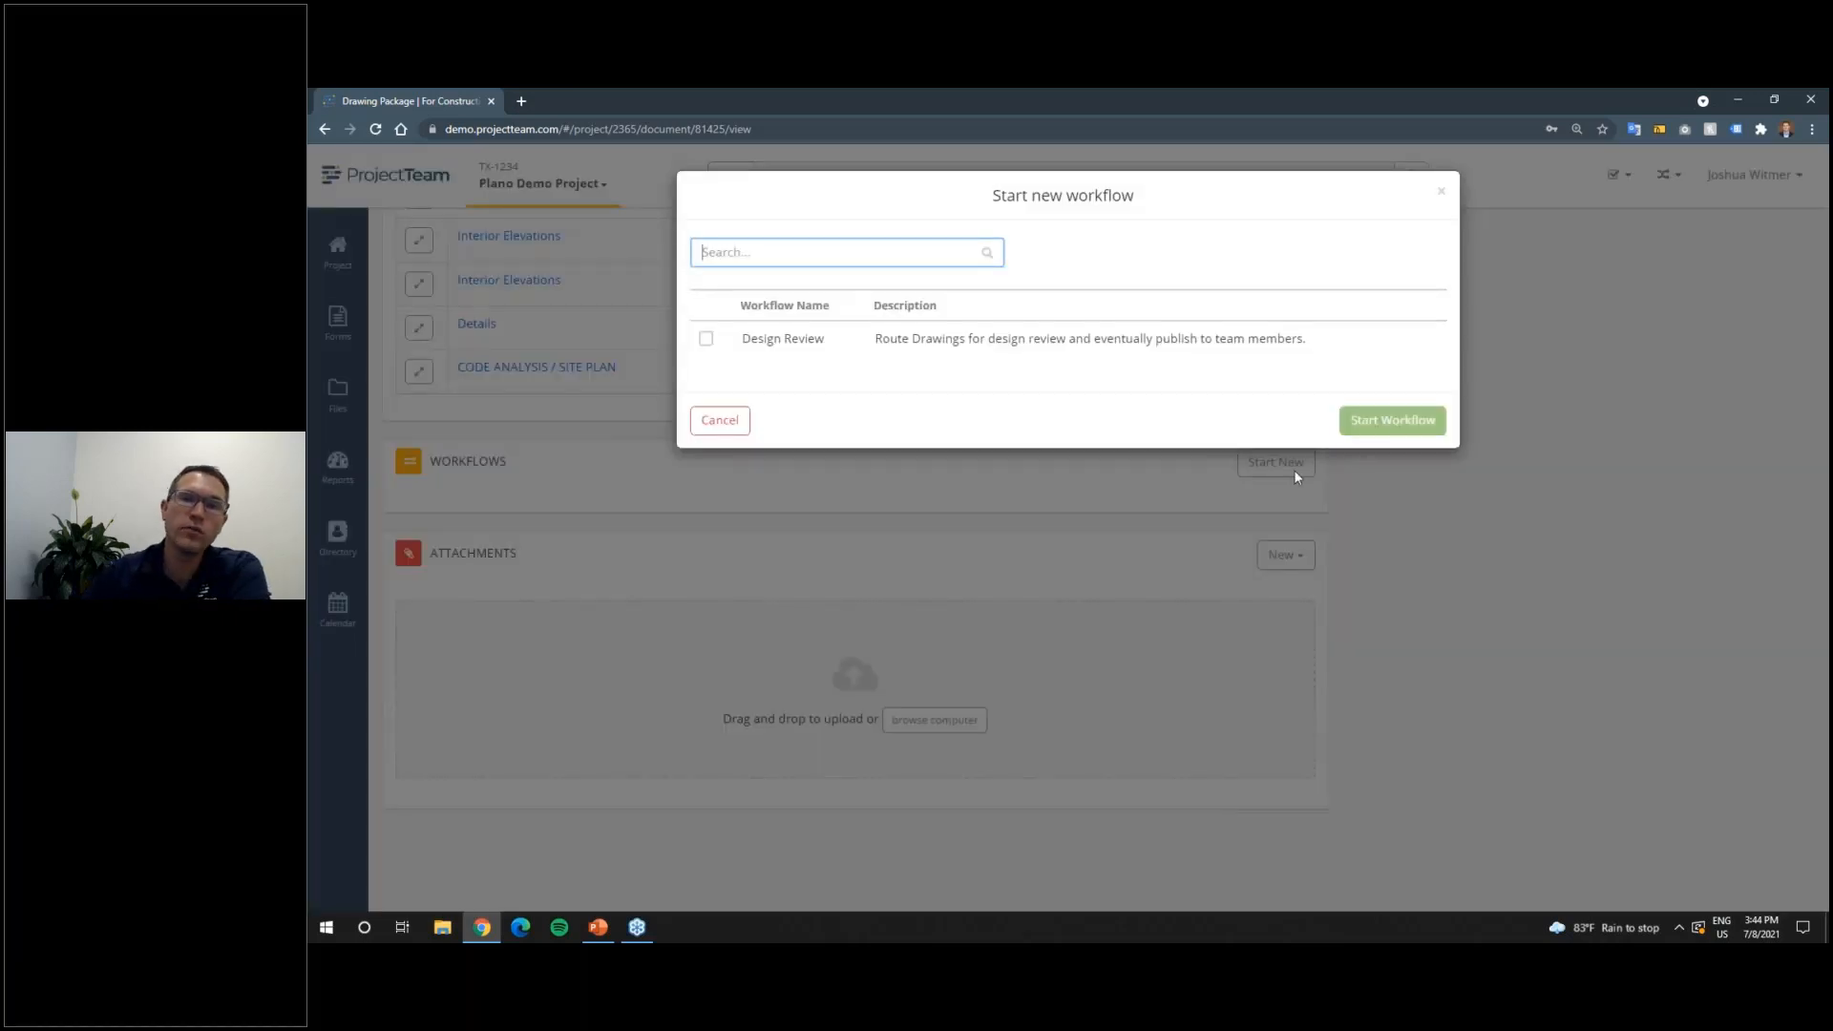
{"action": "left_click", "coordinate": [706, 339]}
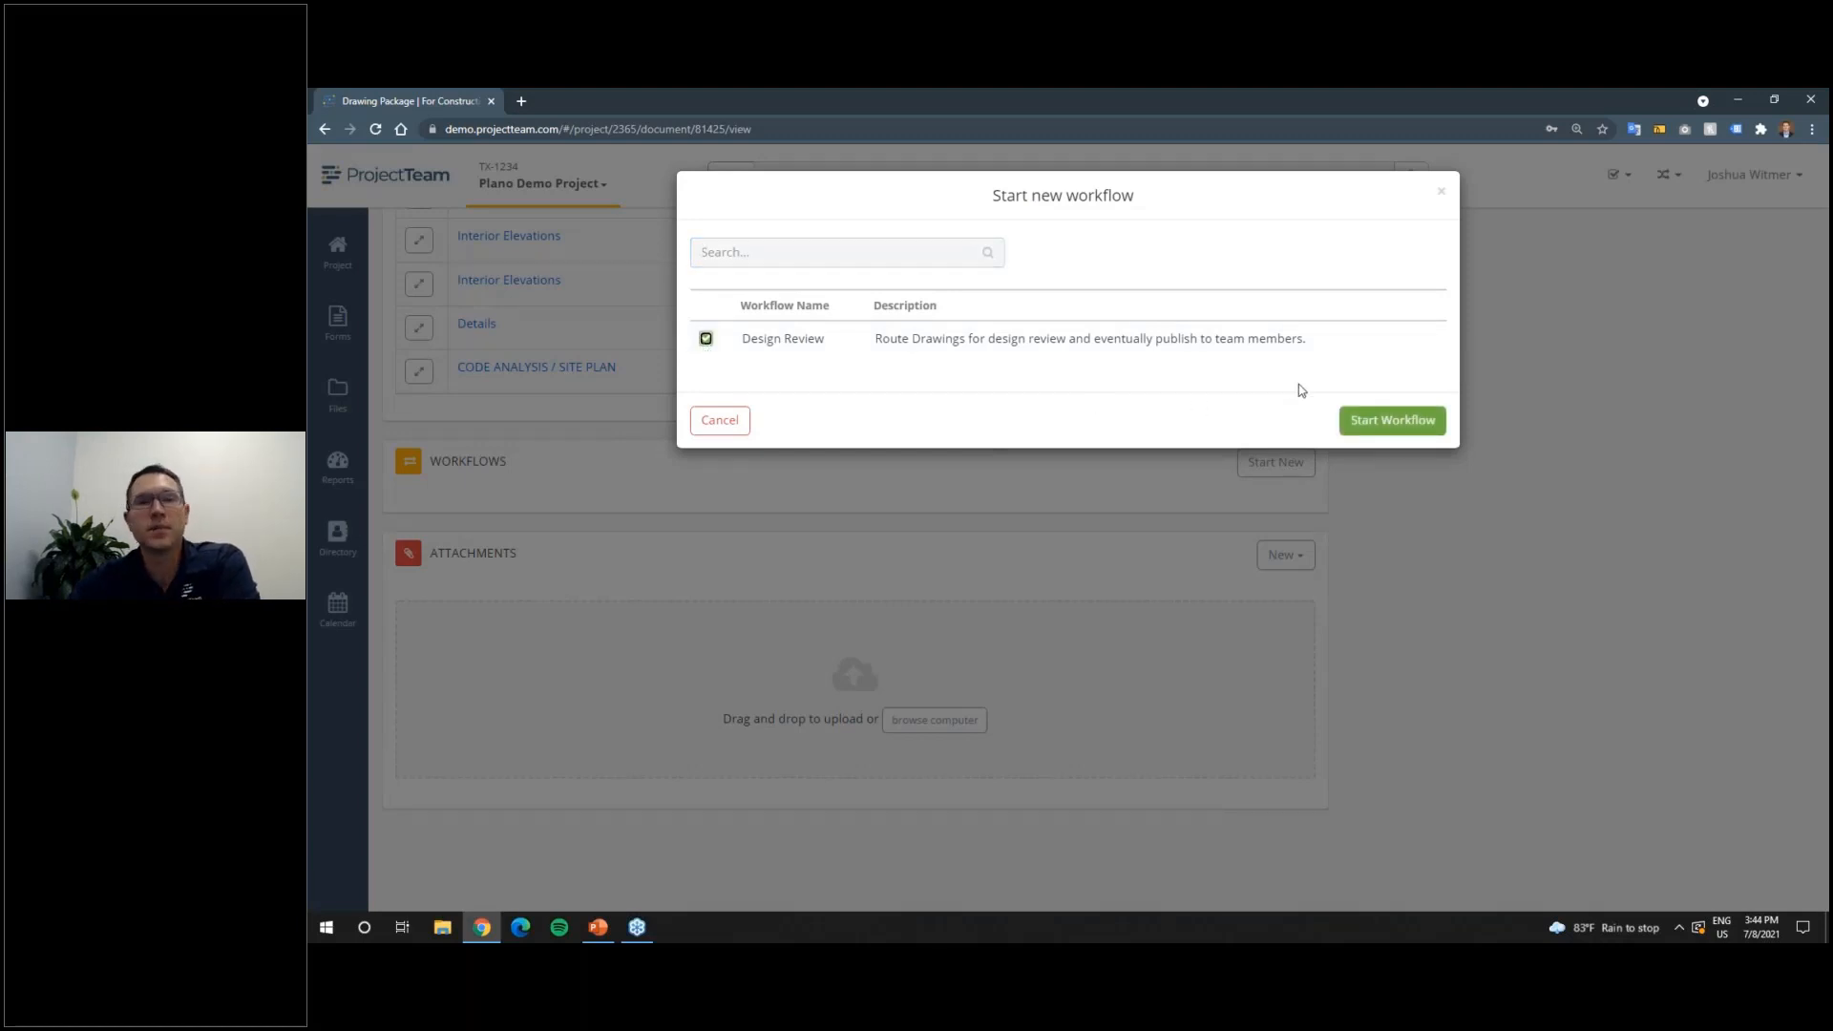
{"action": "left_click", "coordinate": [1347, 418]}
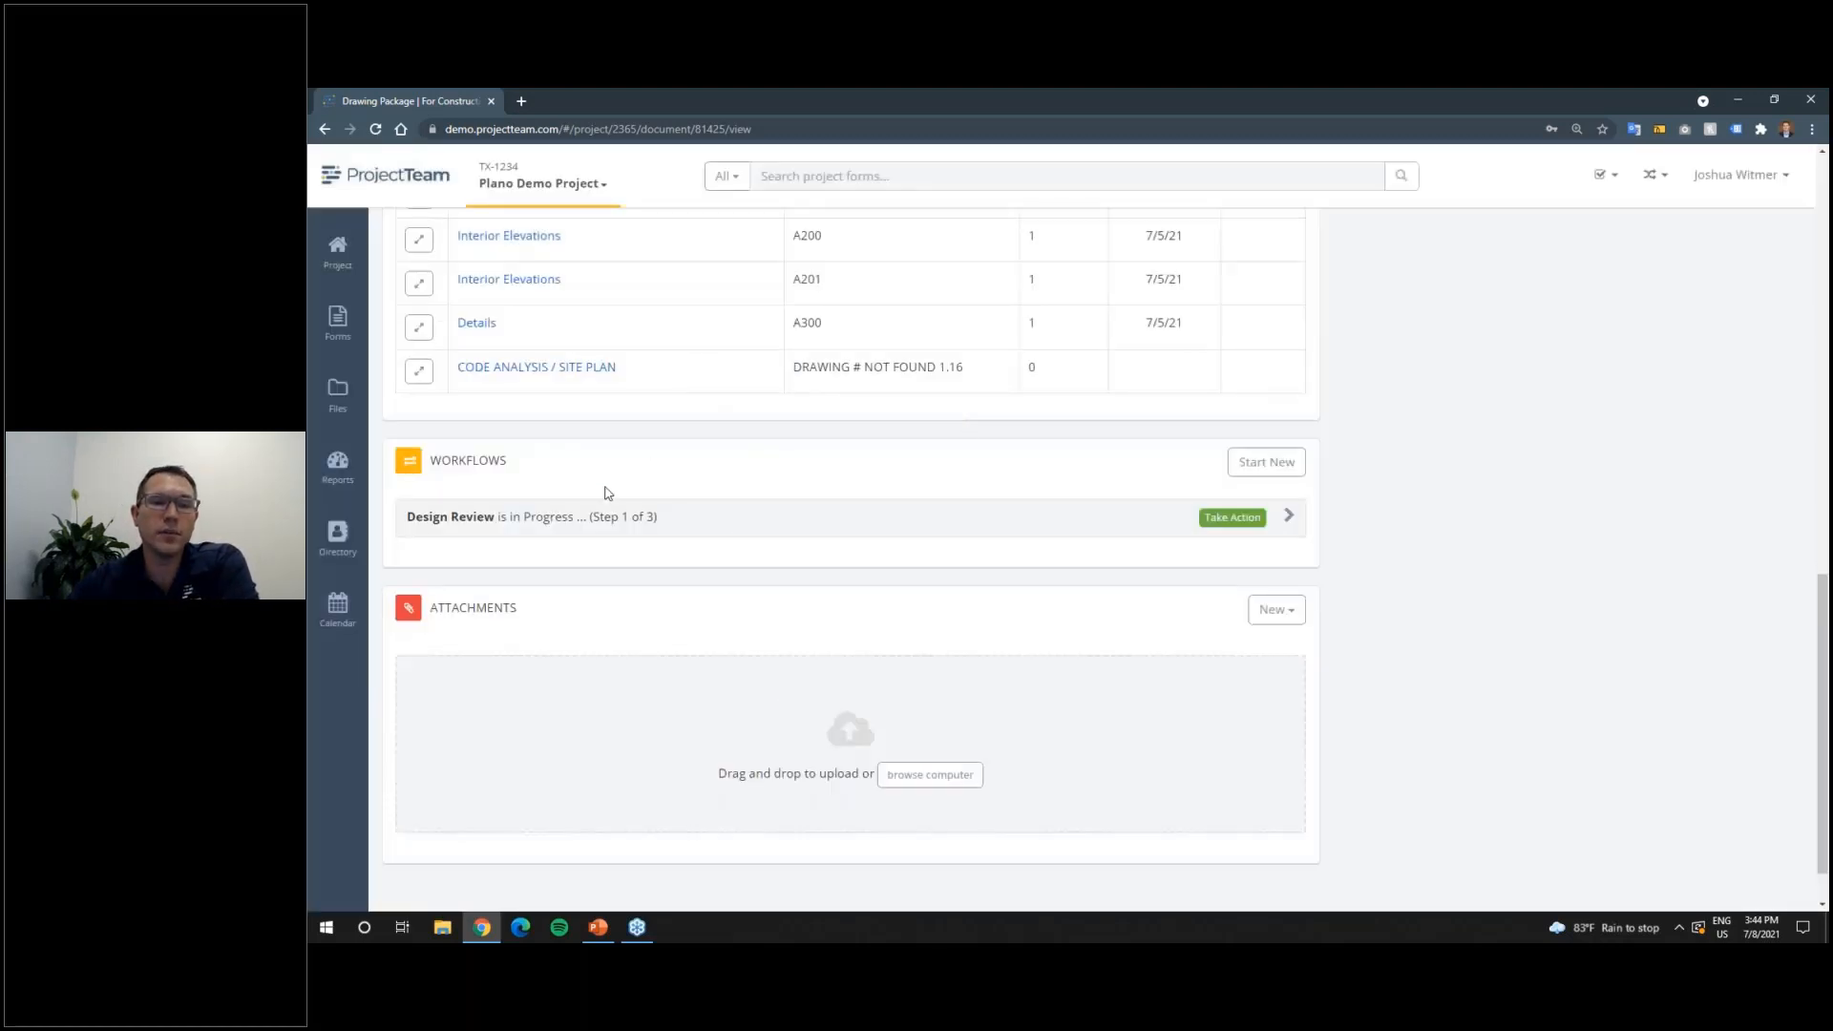
Step: Expand the Design Review workflow and pass its Initial Review step
{"action": "left_click", "coordinate": [607, 517]}
{"action": "scroll", "coordinate": [1215, 488], "scroll_direction": "down", "scroll_amount": 2}
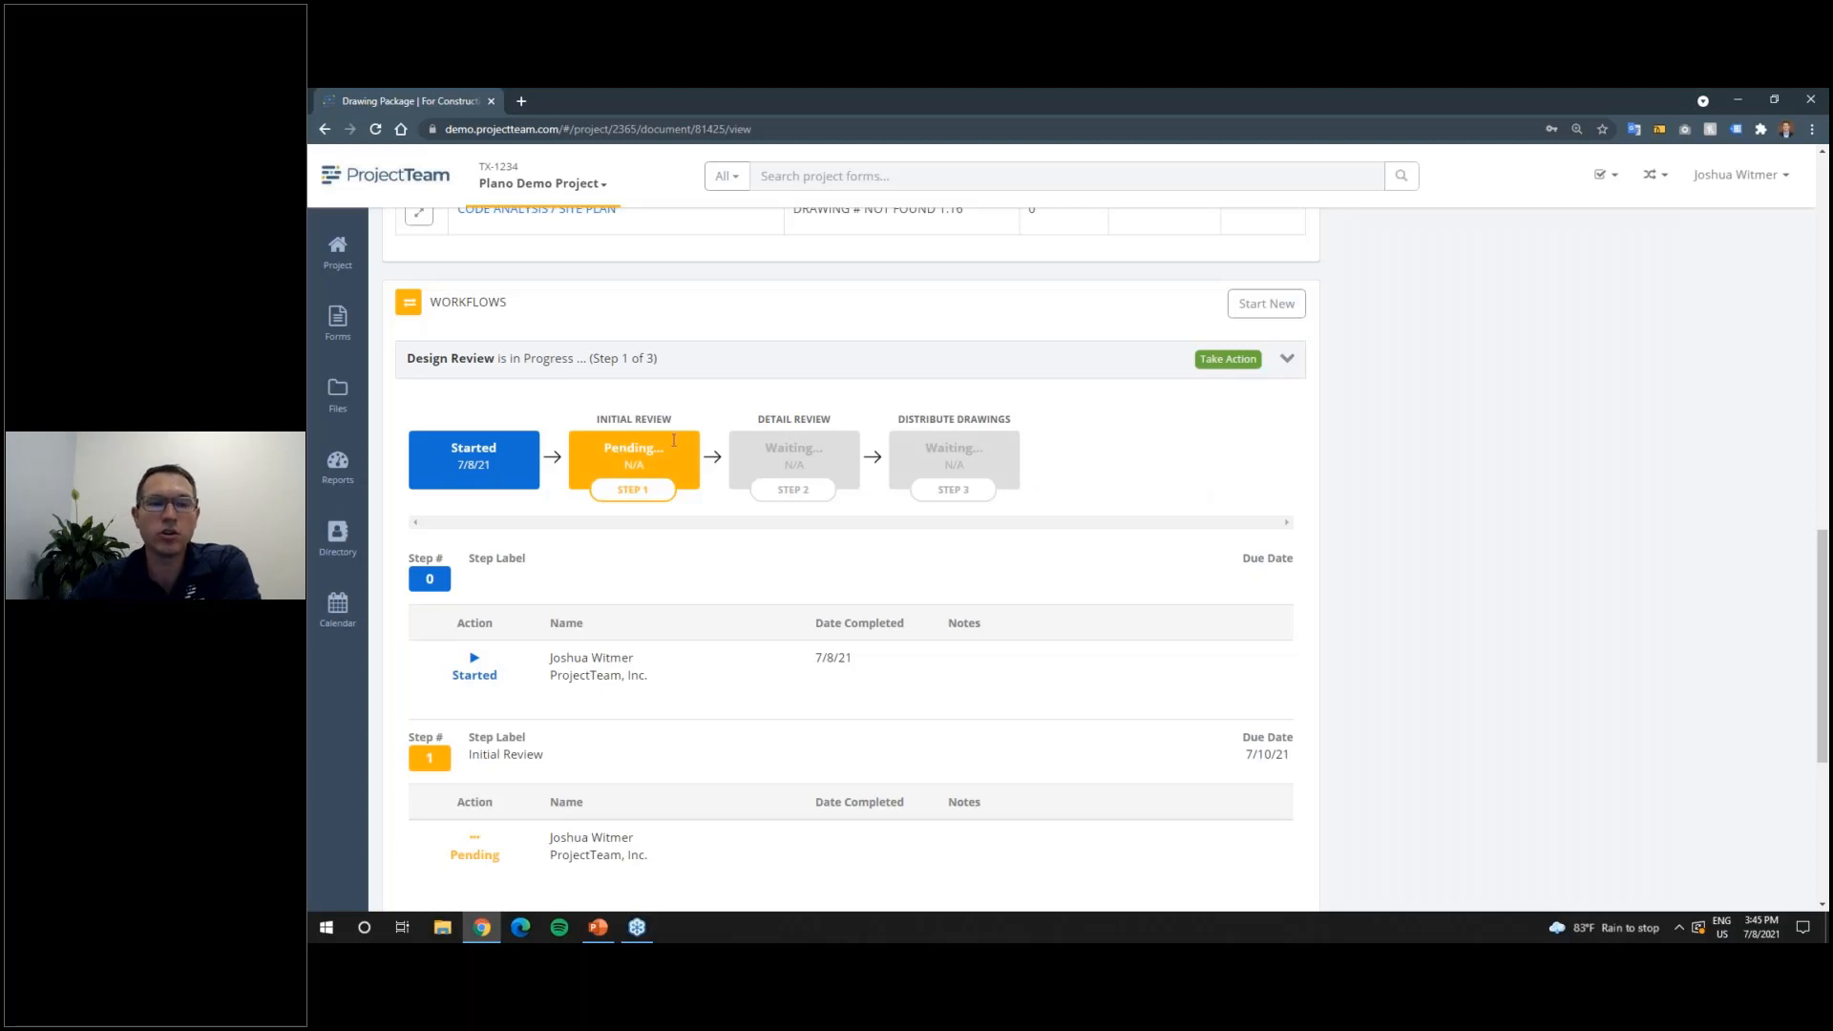
{"action": "left_click", "coordinate": [1230, 359]}
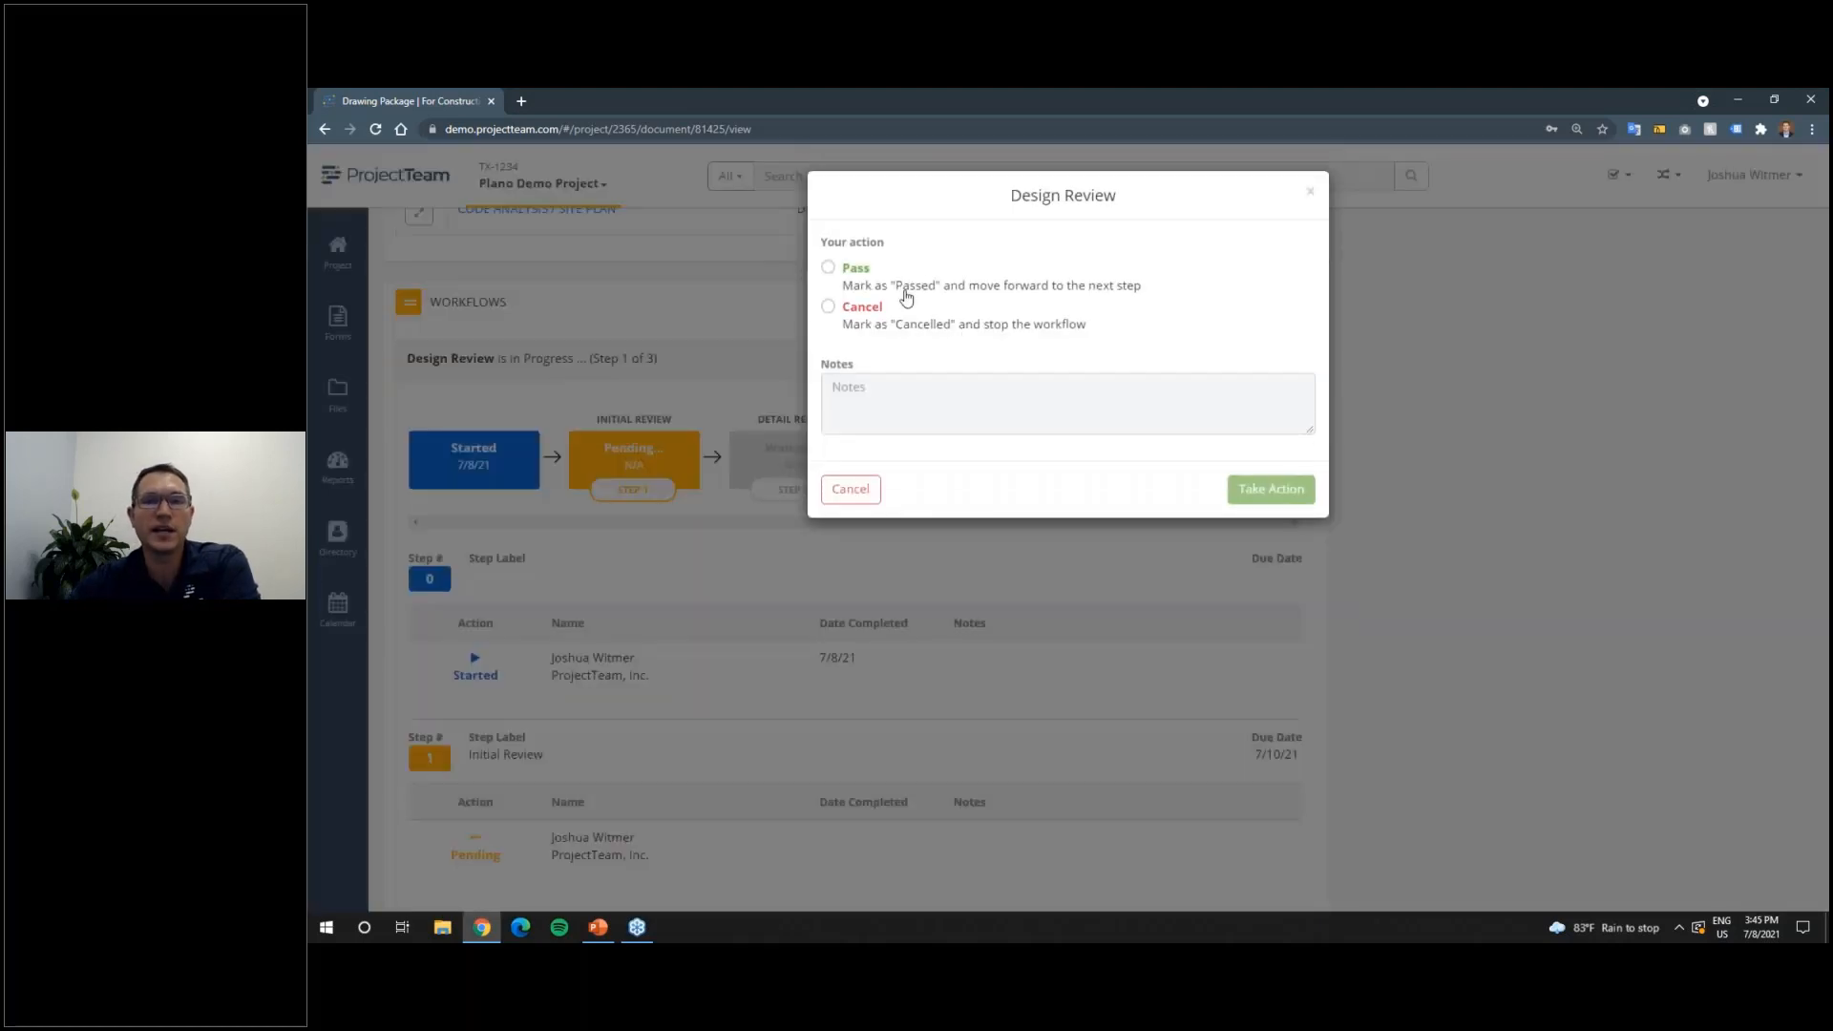
{"action": "left_click", "coordinate": [906, 298]}
{"action": "left_click", "coordinate": [1268, 489]}
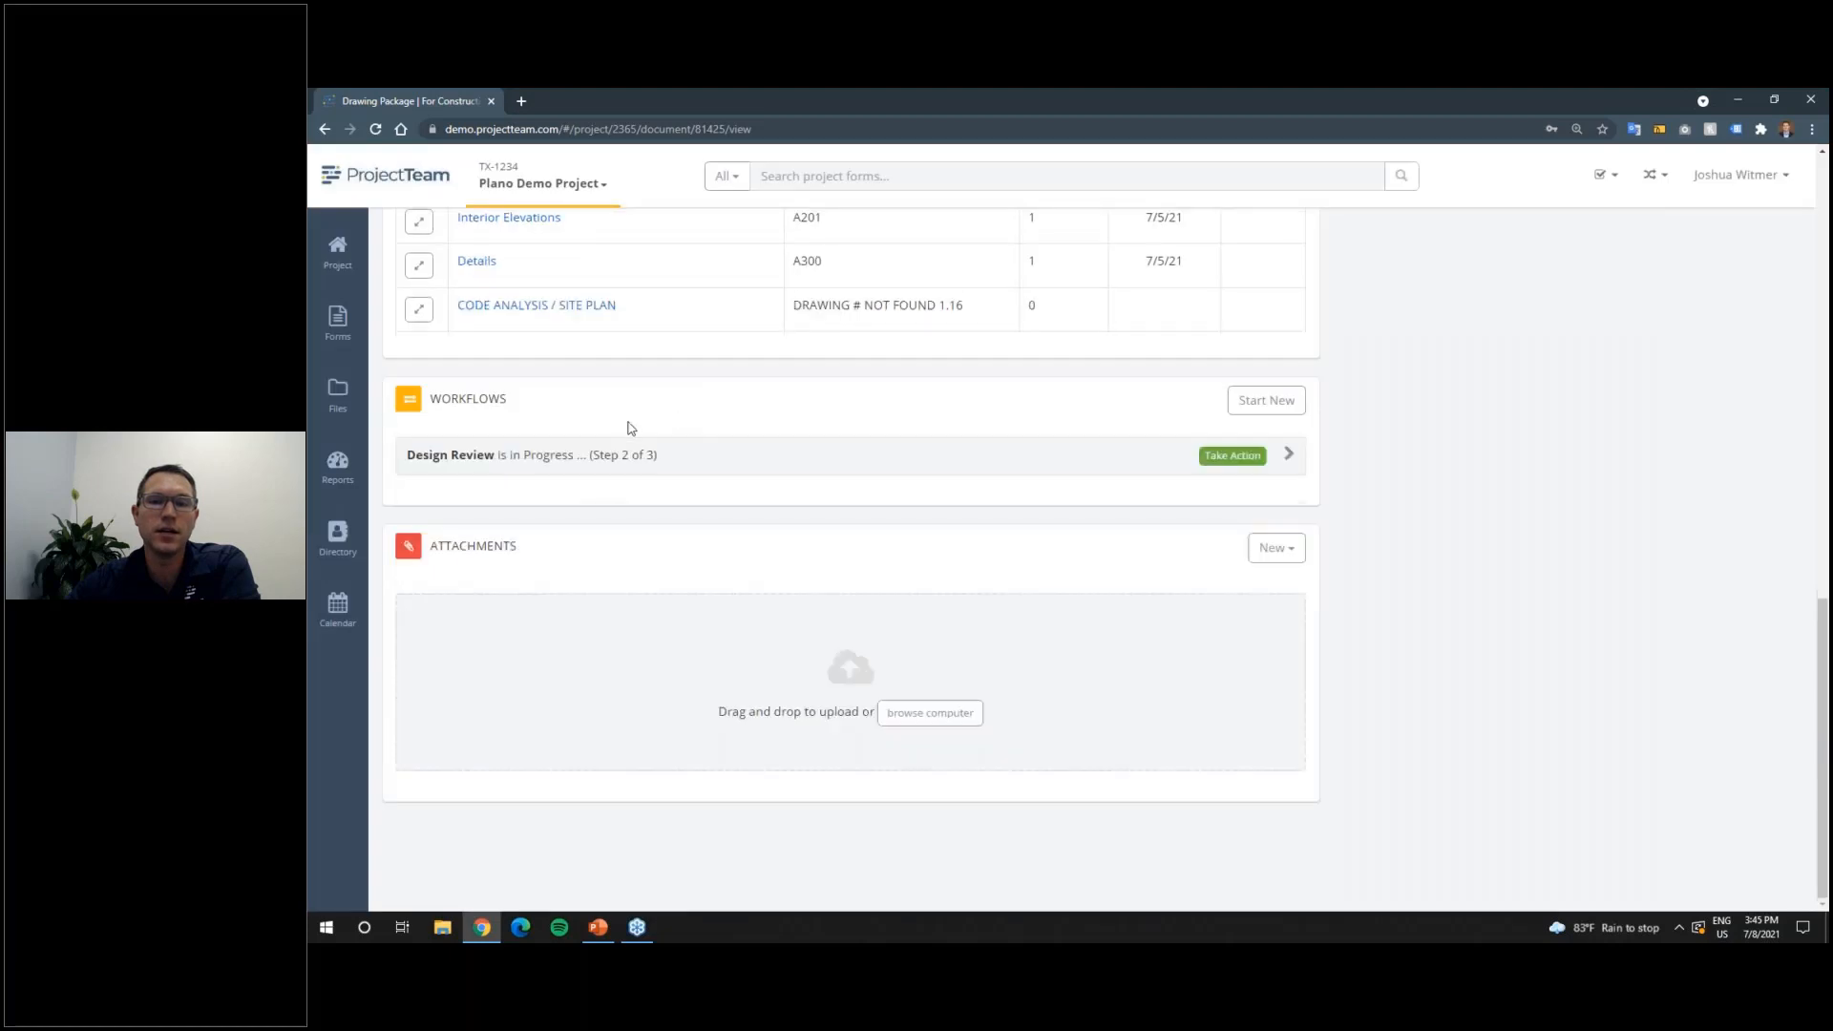
Step: Examine the Design Review workflow's step diagram and reviewer details, and return to the package's action notice
{"action": "left_click", "coordinate": [839, 455]}
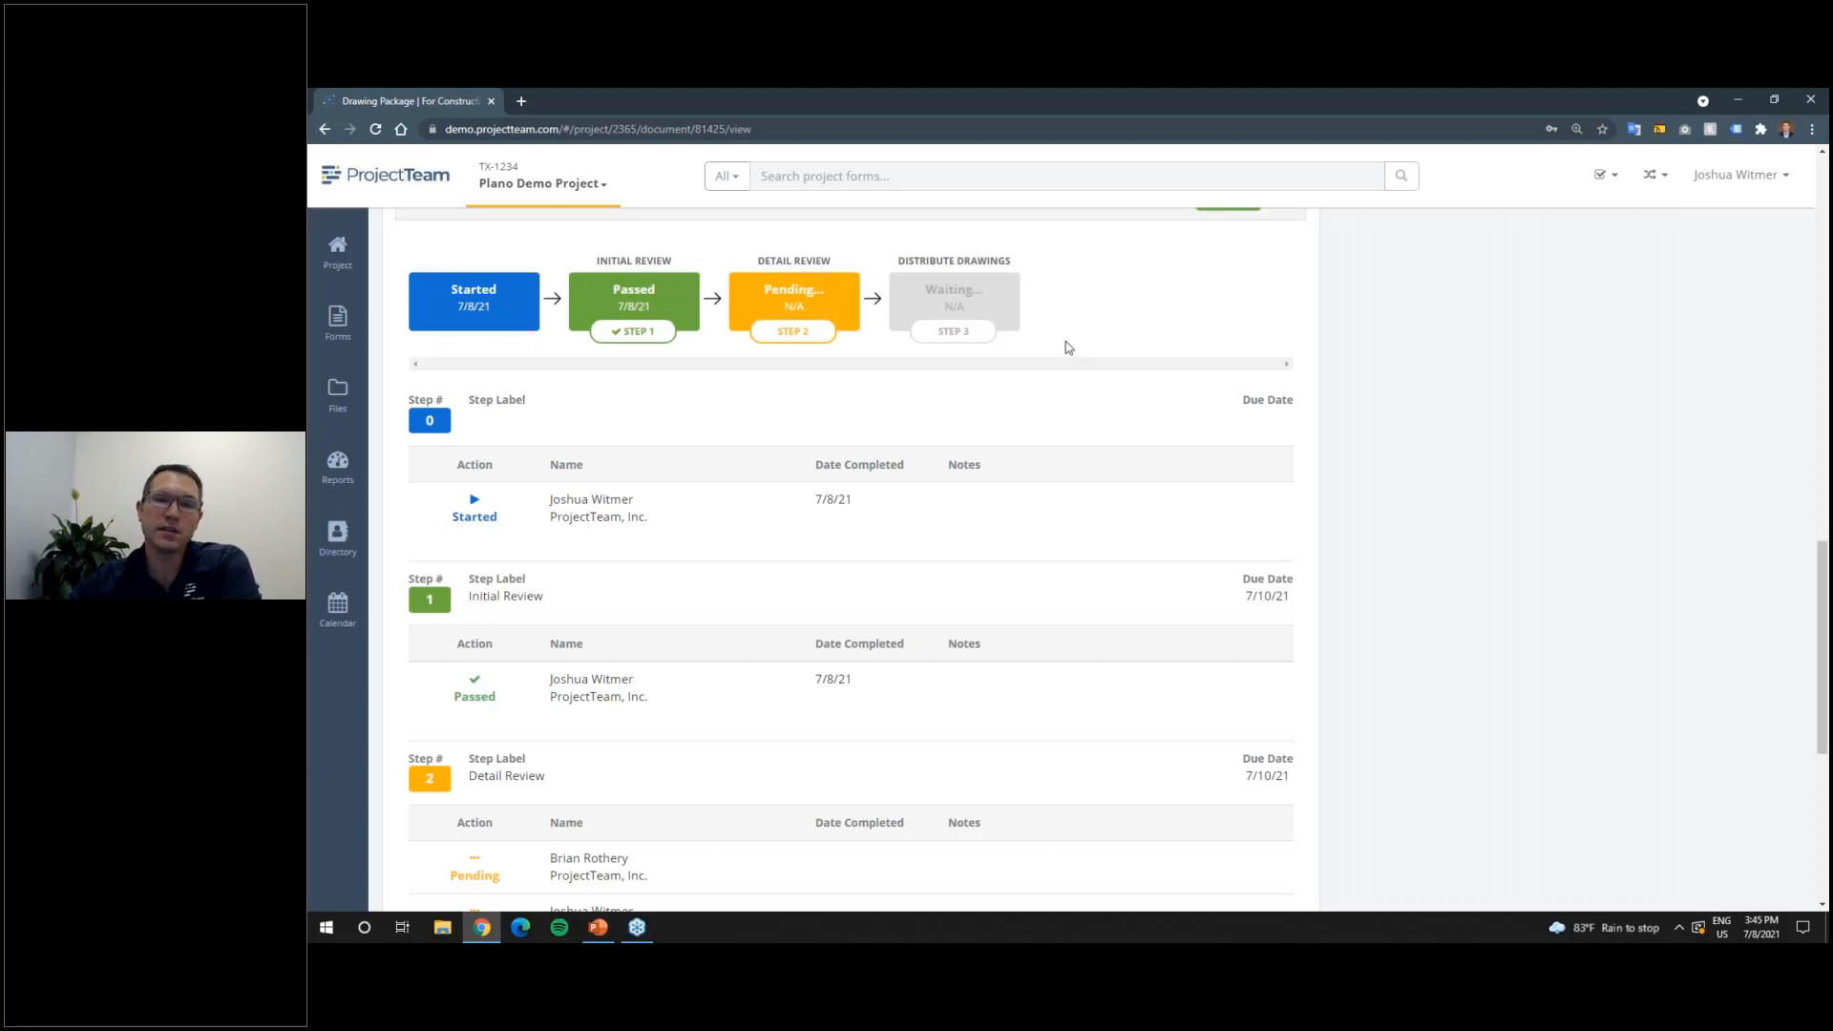
{"action": "scroll", "coordinate": [668, 291], "scroll_direction": "up", "scroll_amount": 1}
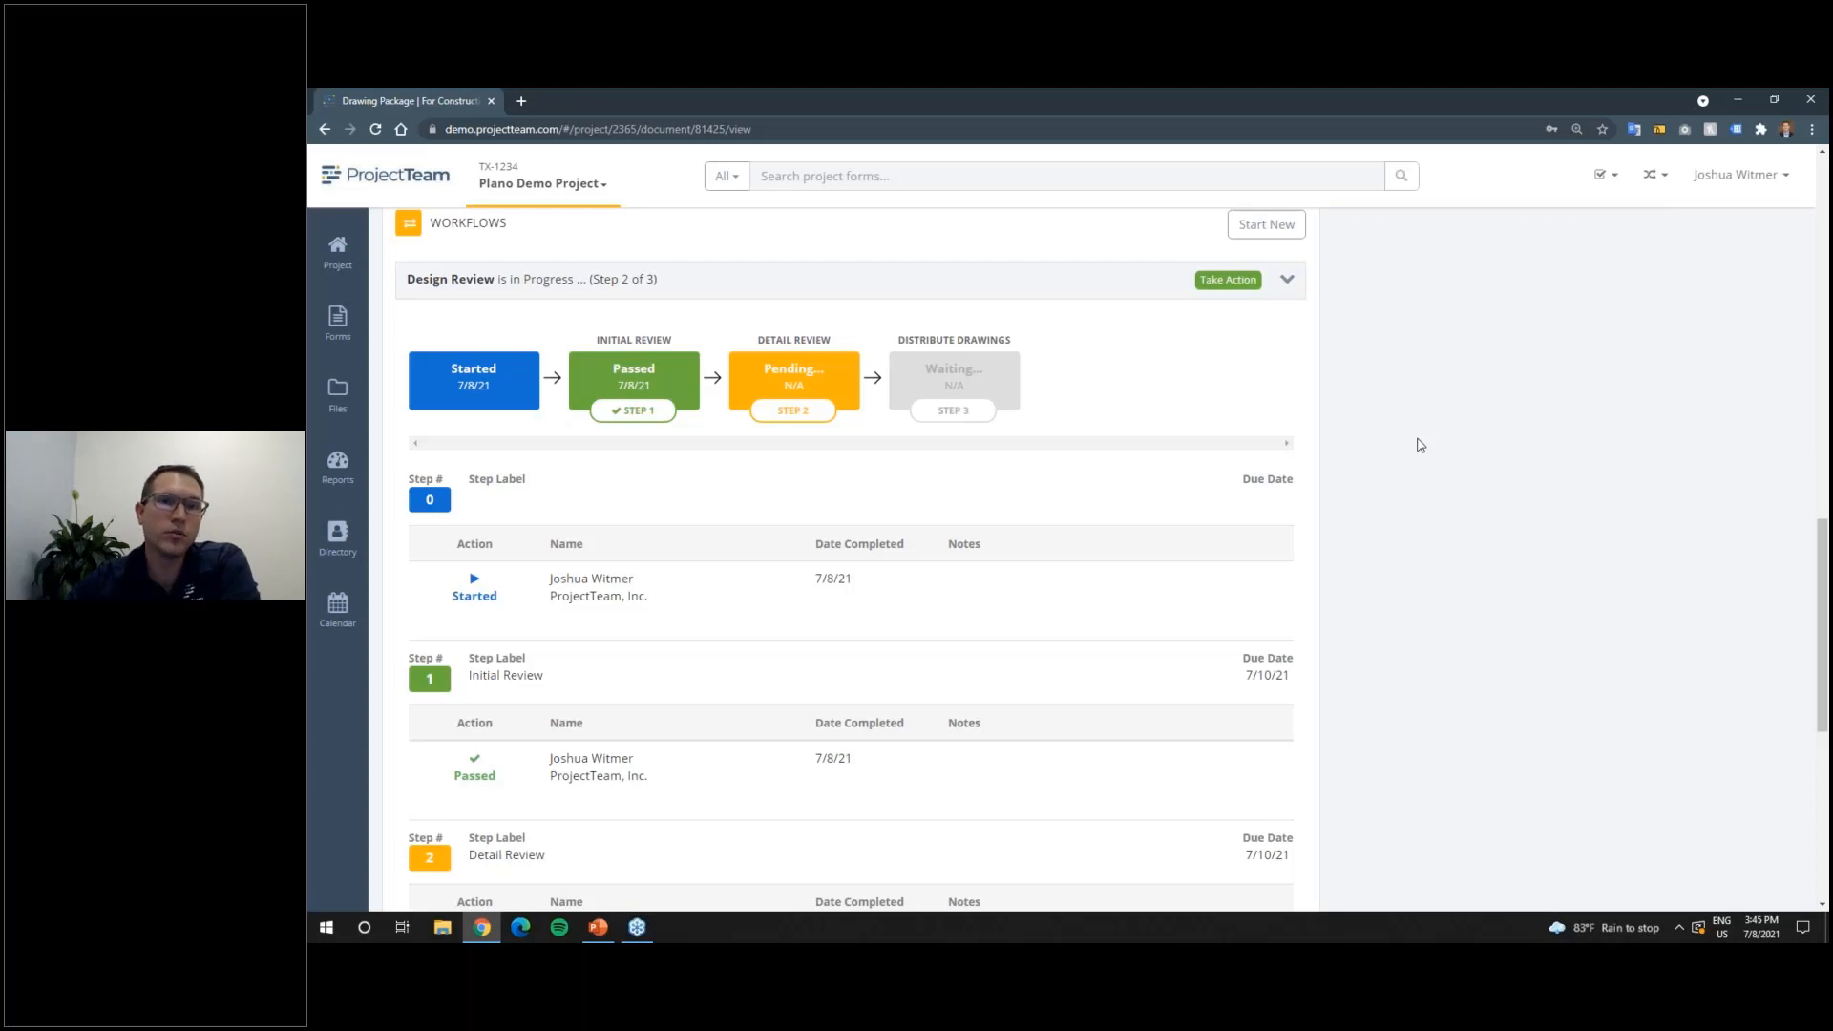
{"action": "left_click", "coordinate": [668, 284]}
{"action": "left_click_drag", "start_coordinate": [1824, 613], "coordinate": [1789, 153]}
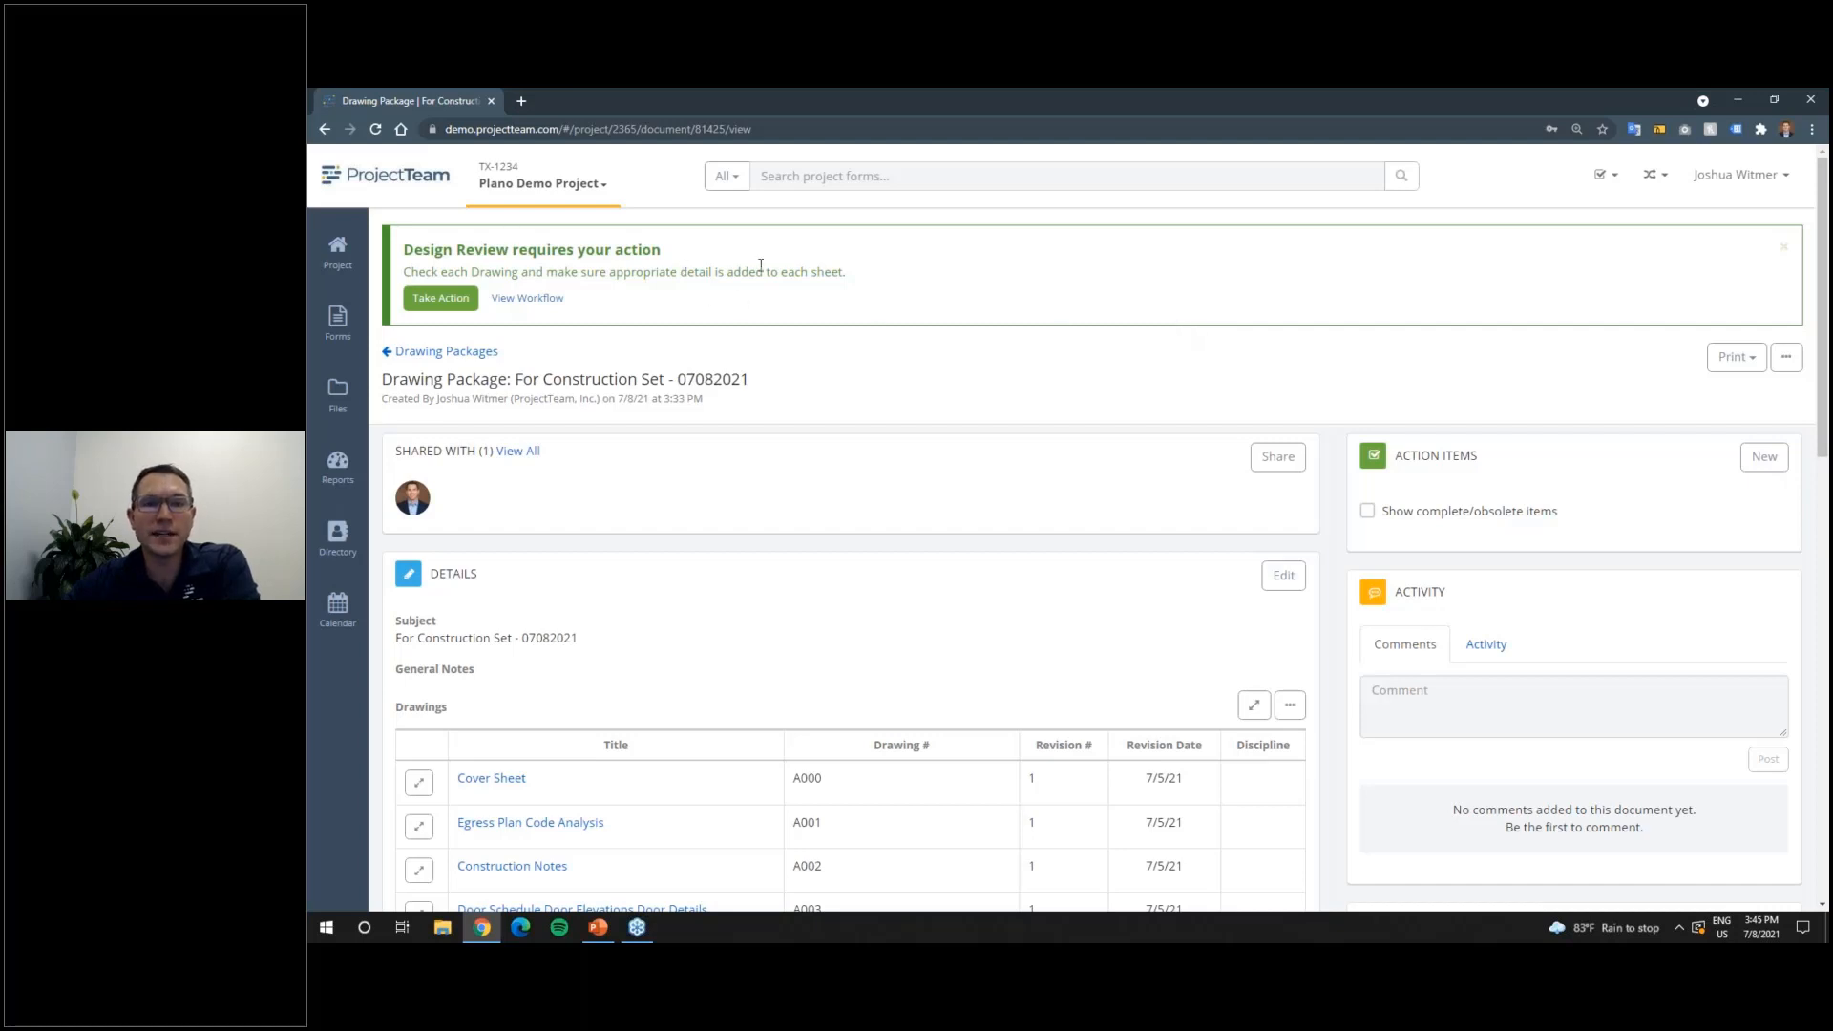
Step: View the Detail Review's action choices without submitting one, and look over the workflow's remaining steps
{"action": "left_click", "coordinate": [440, 298]}
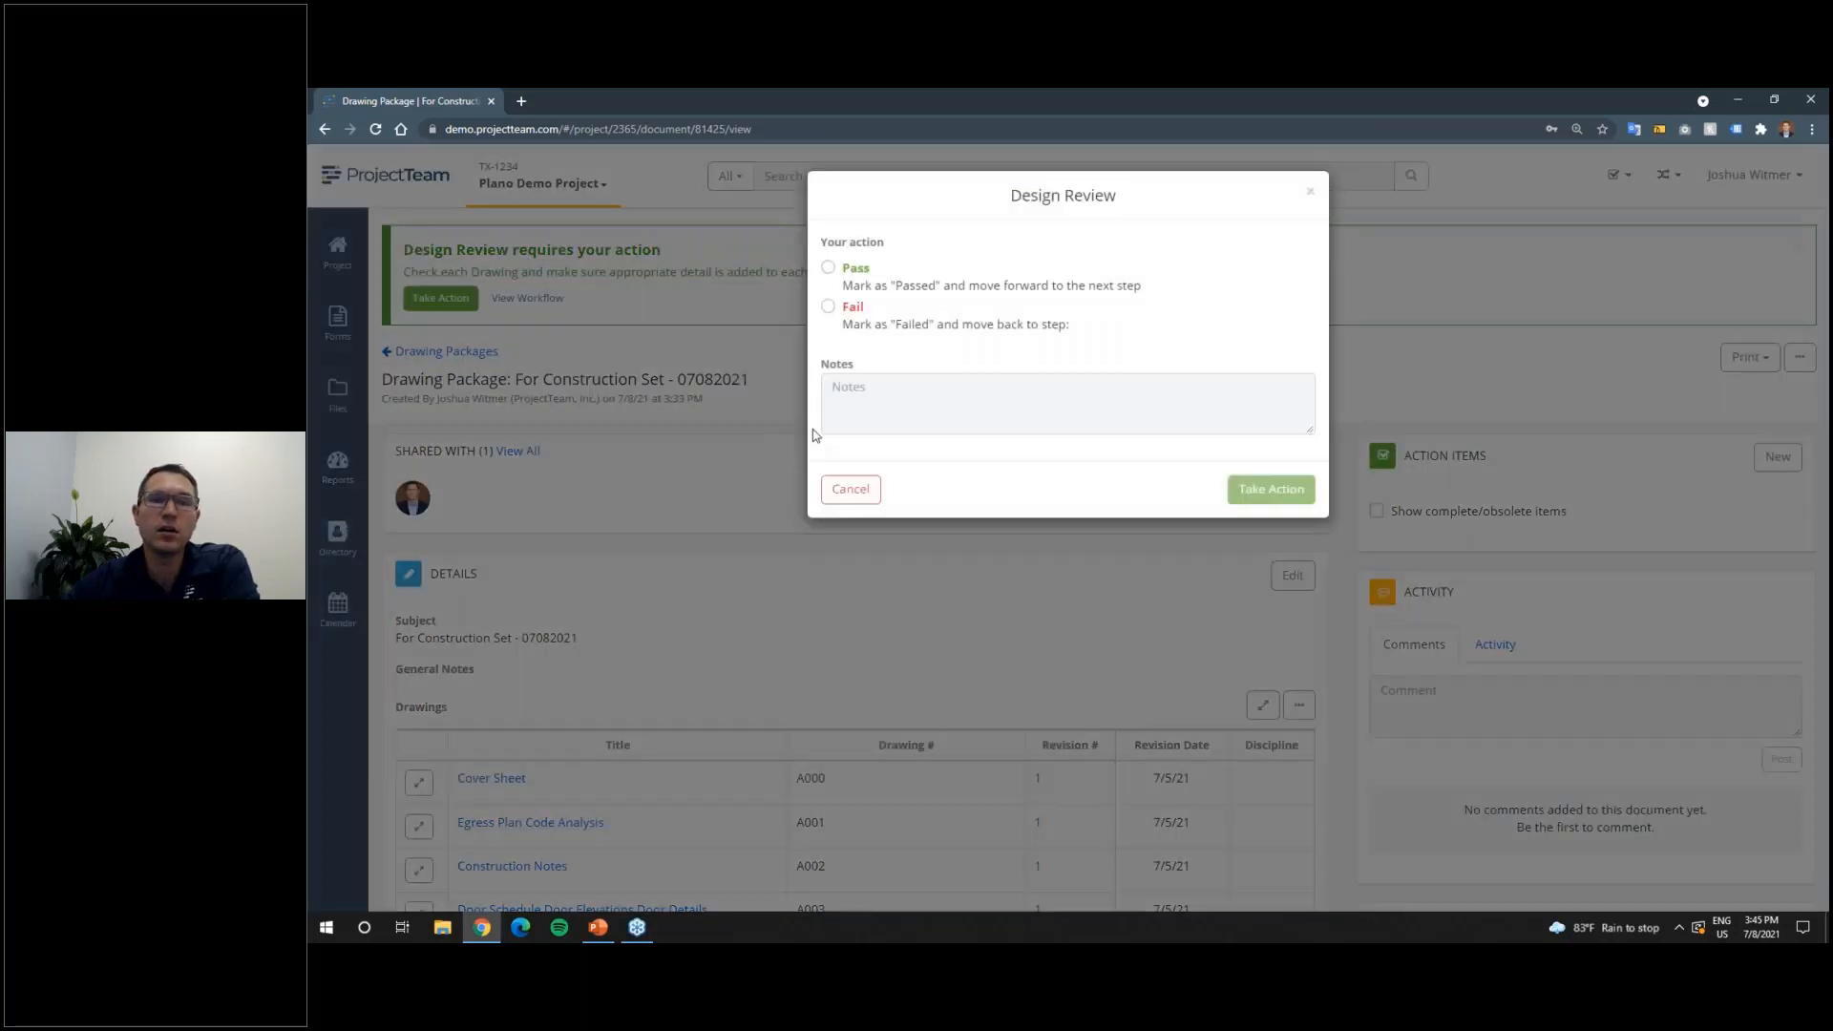
{"action": "left_click", "coordinate": [843, 492]}
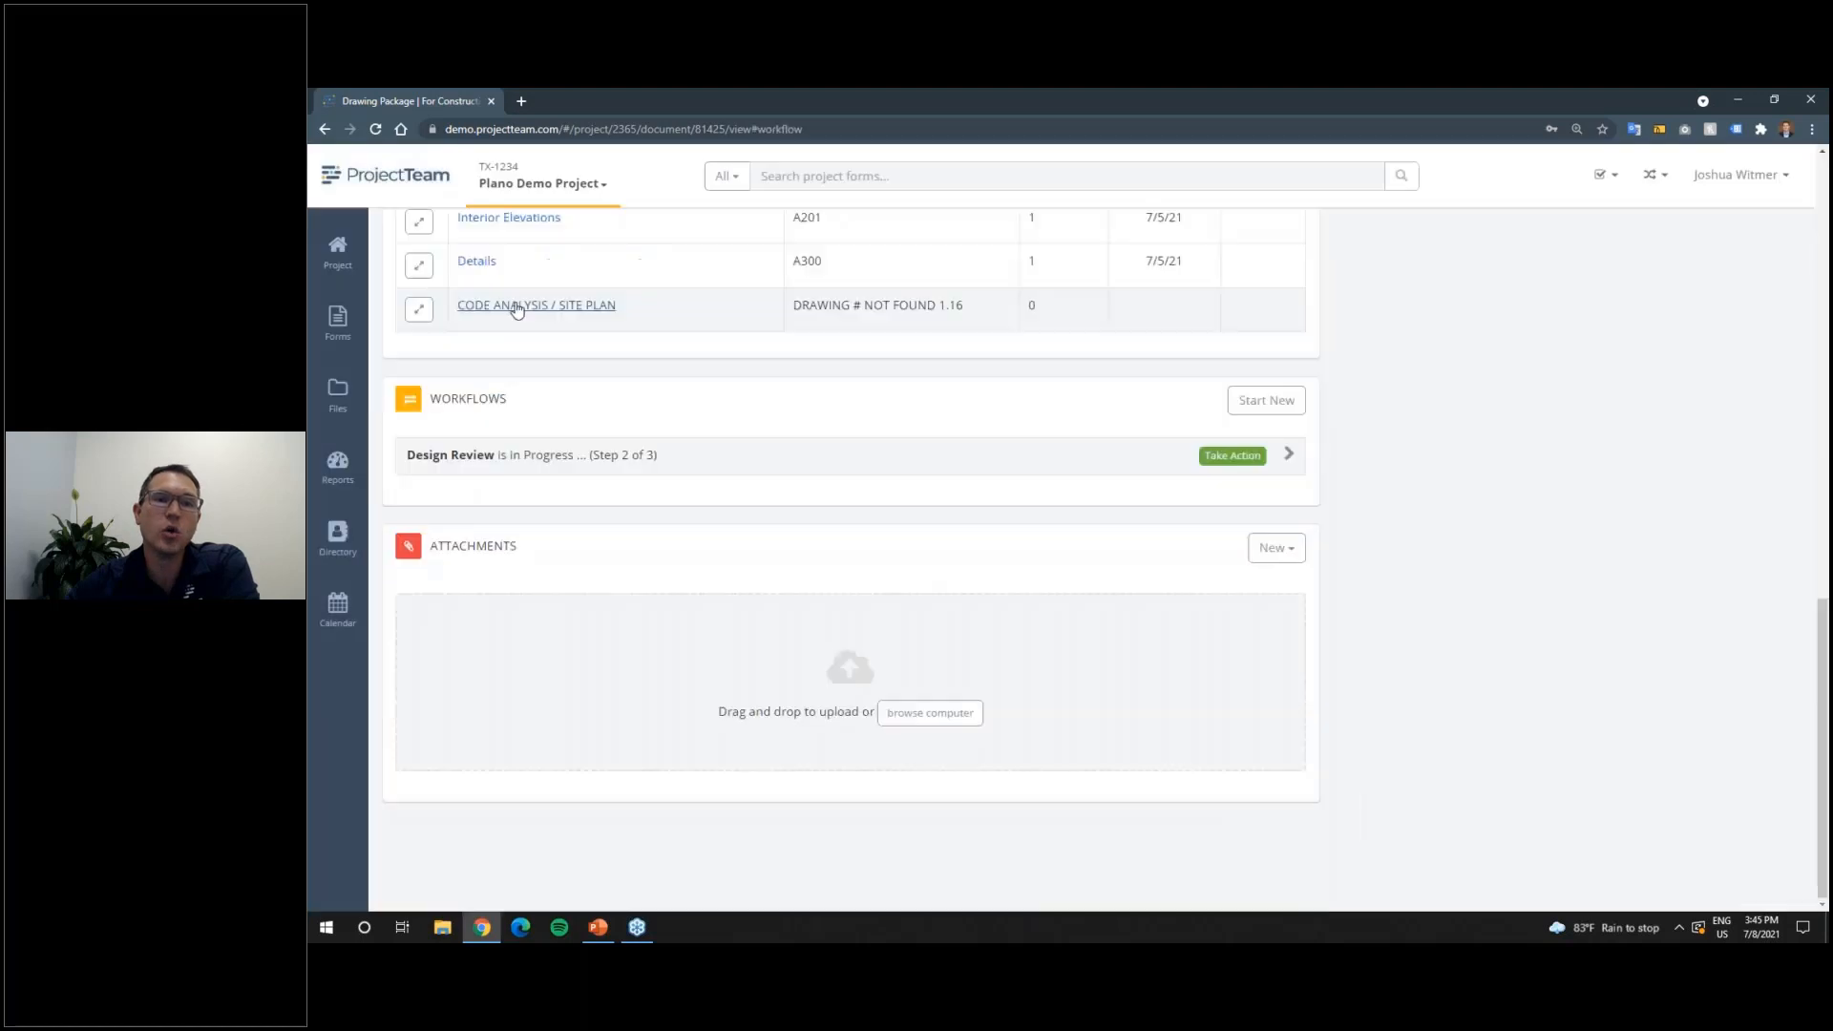
{"action": "left_click", "coordinate": [609, 456]}
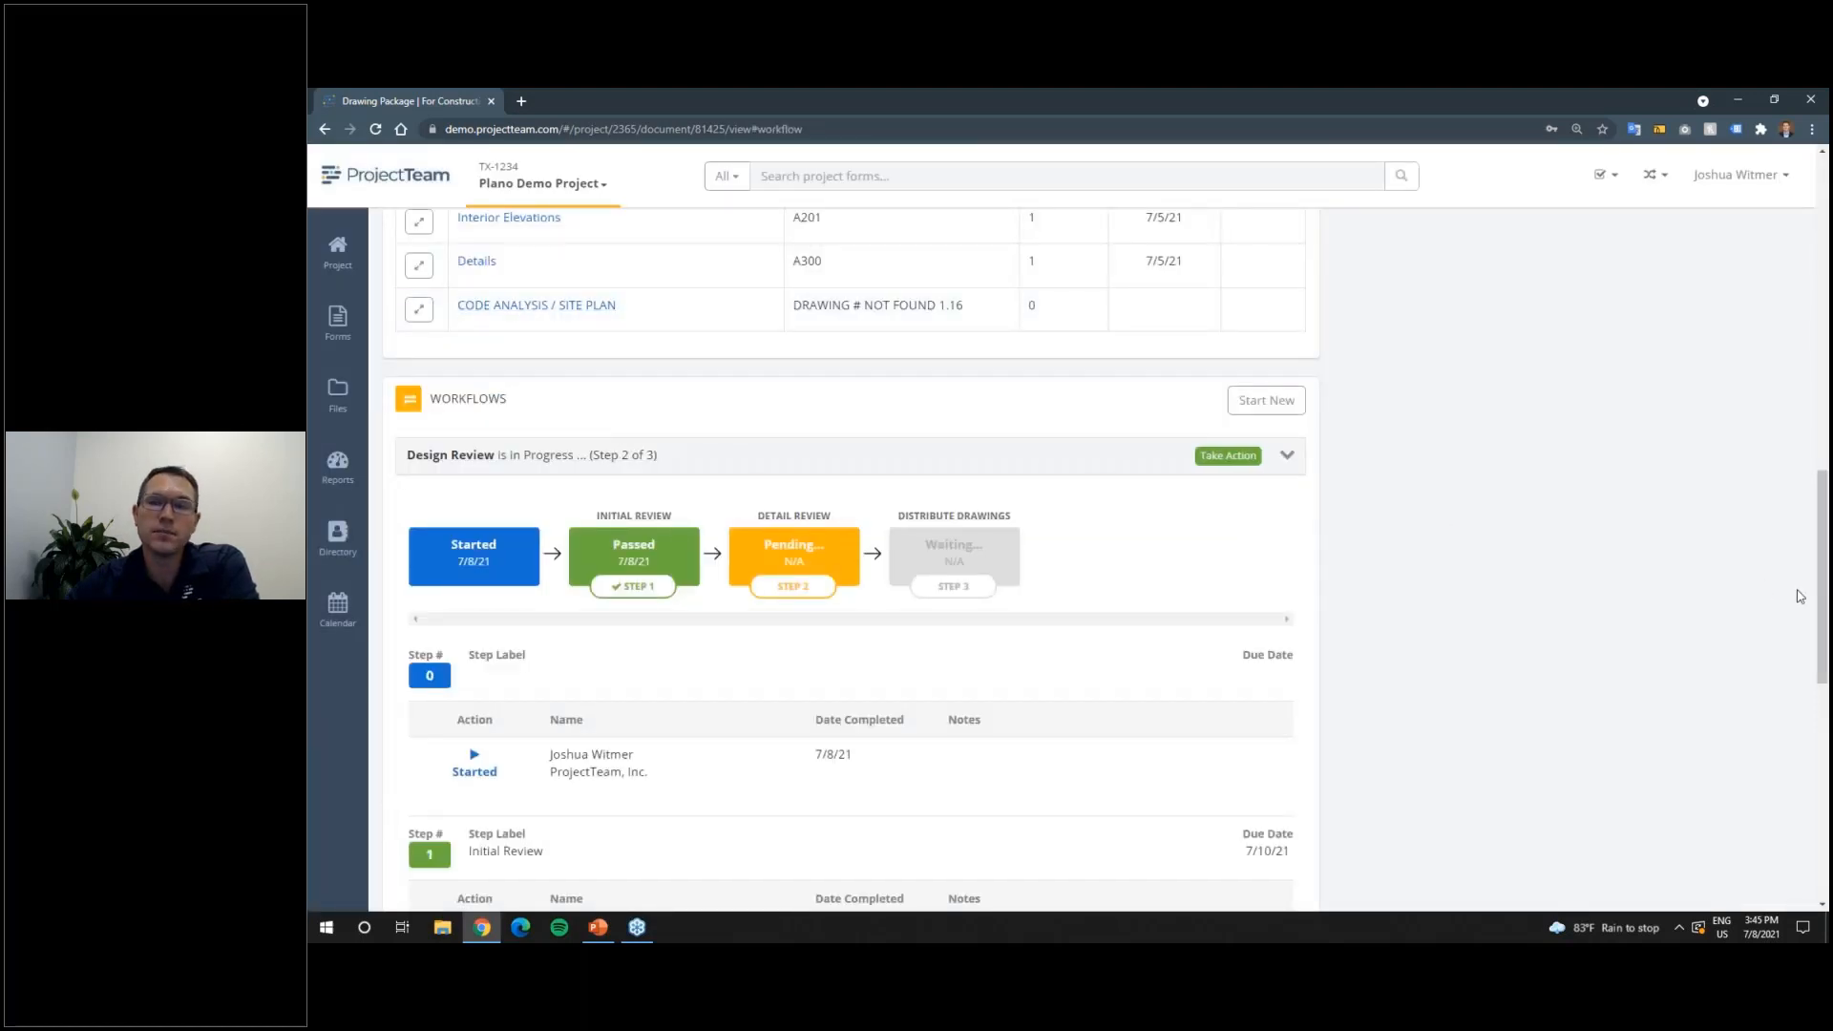
{"action": "left_click_drag", "start_coordinate": [1821, 592], "coordinate": [1820, 191]}
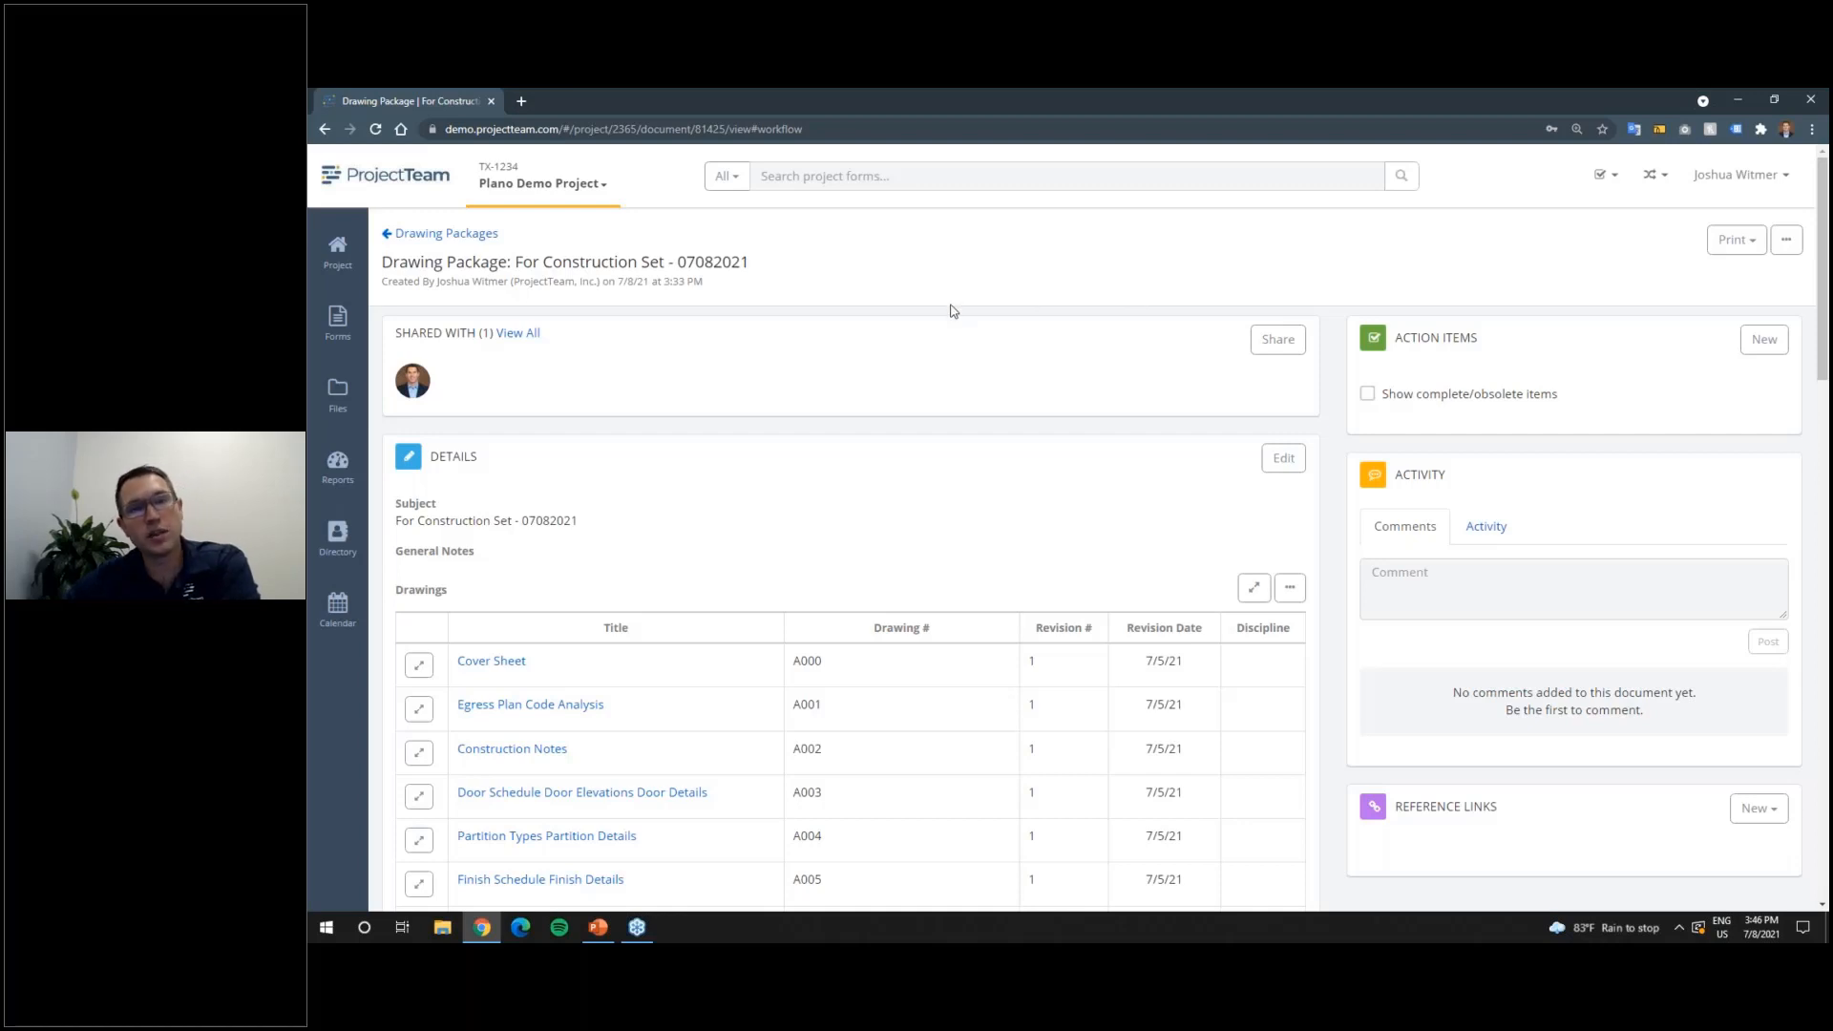
Step: Open the 40 WEST 12TH Plano contract and examine its list of drawings
{"action": "left_click", "coordinate": [338, 322]}
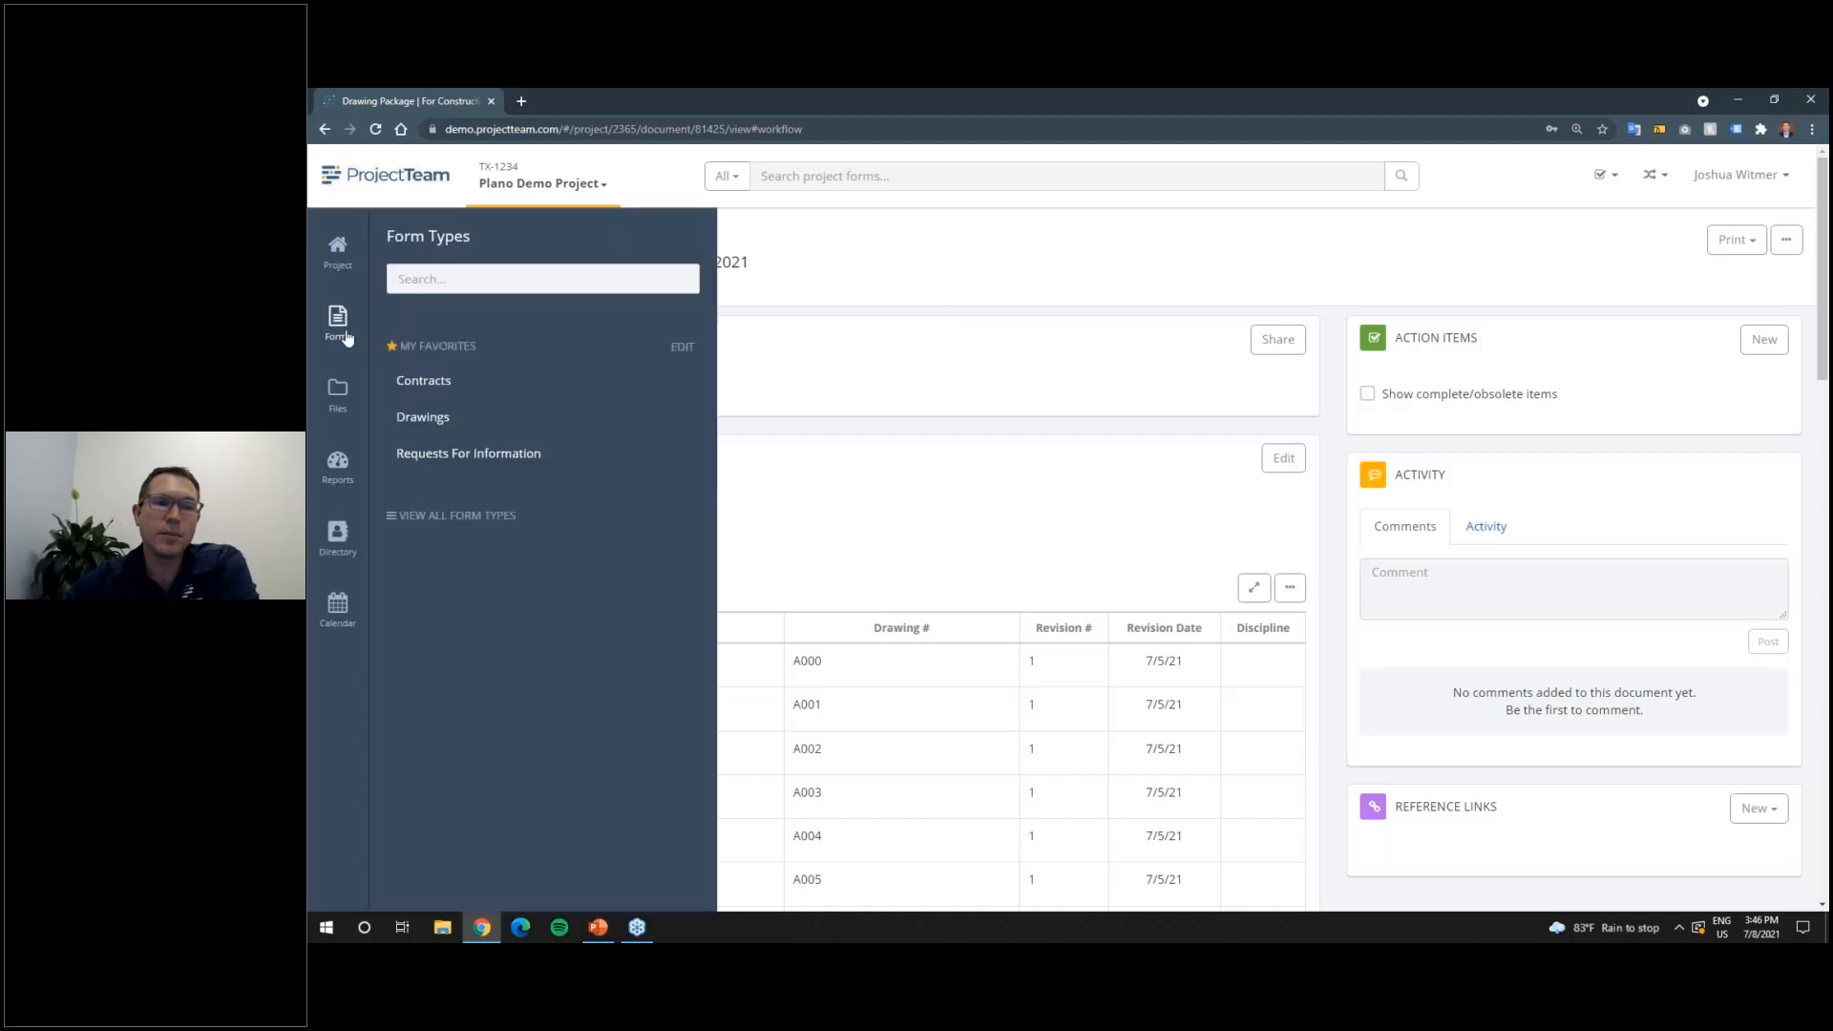
{"action": "left_click", "coordinate": [459, 389]}
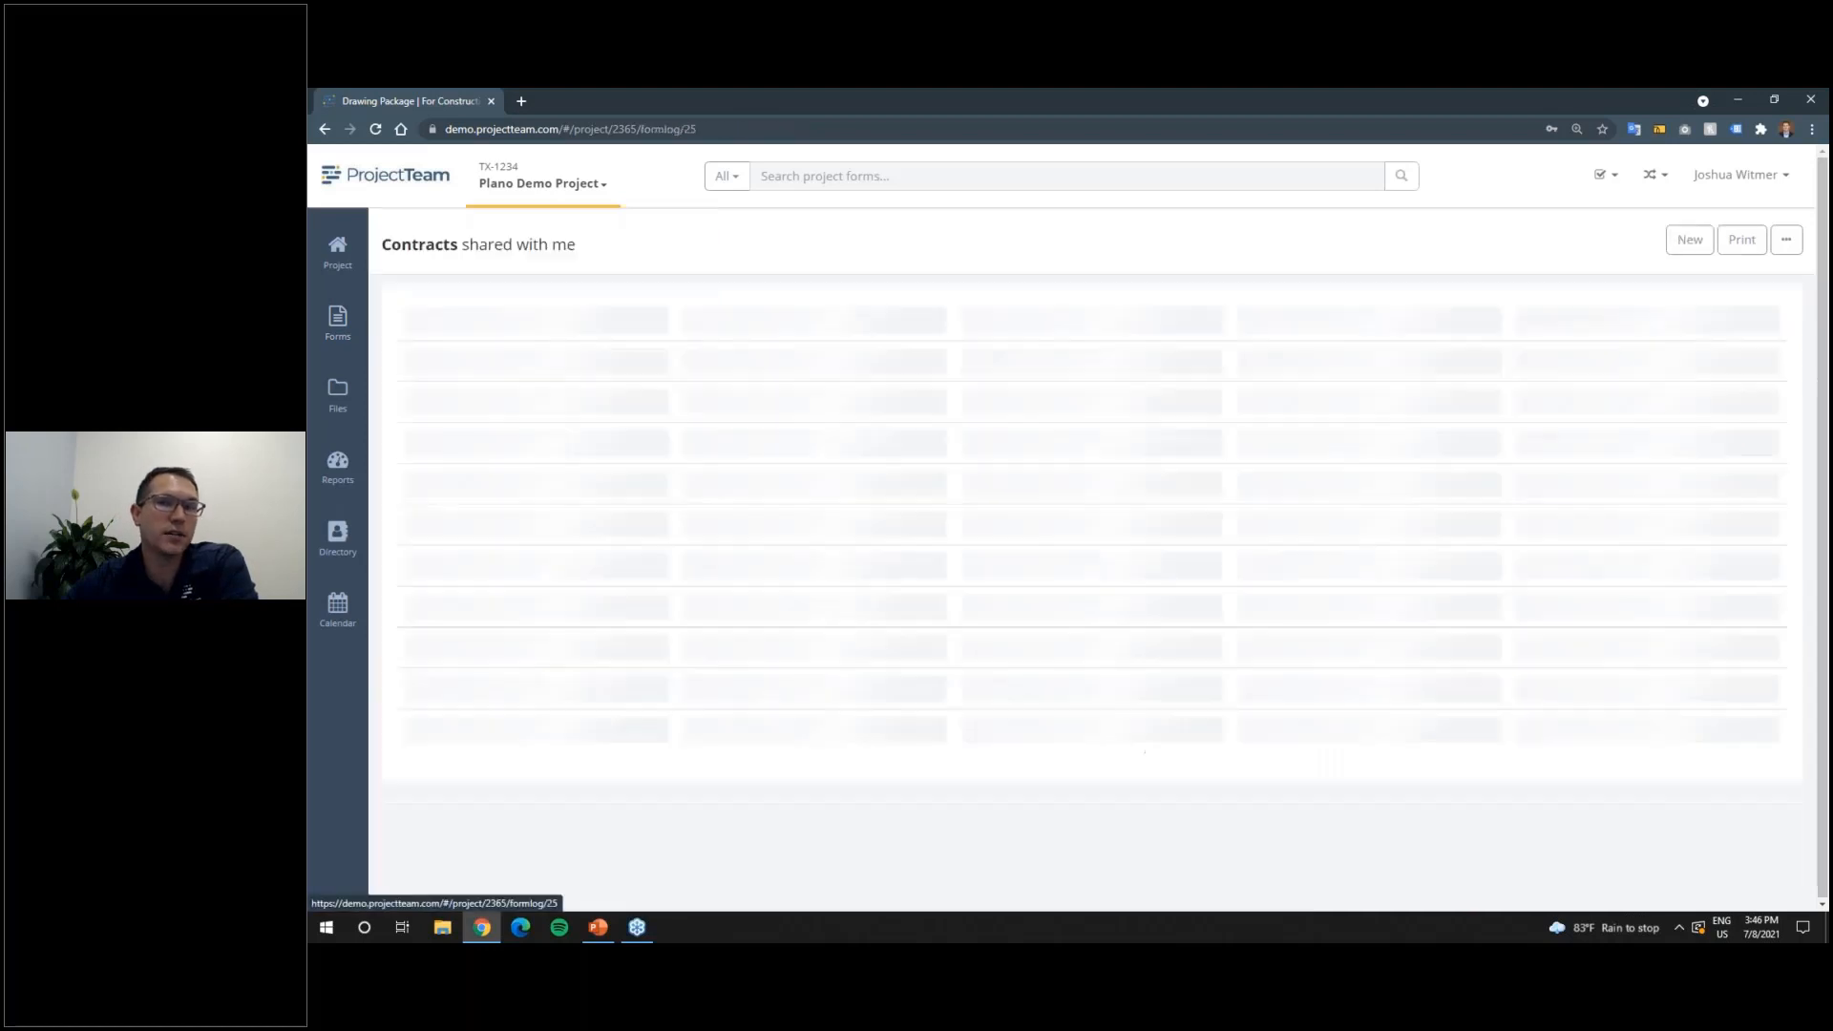
{"action": "left_click", "coordinate": [477, 478]}
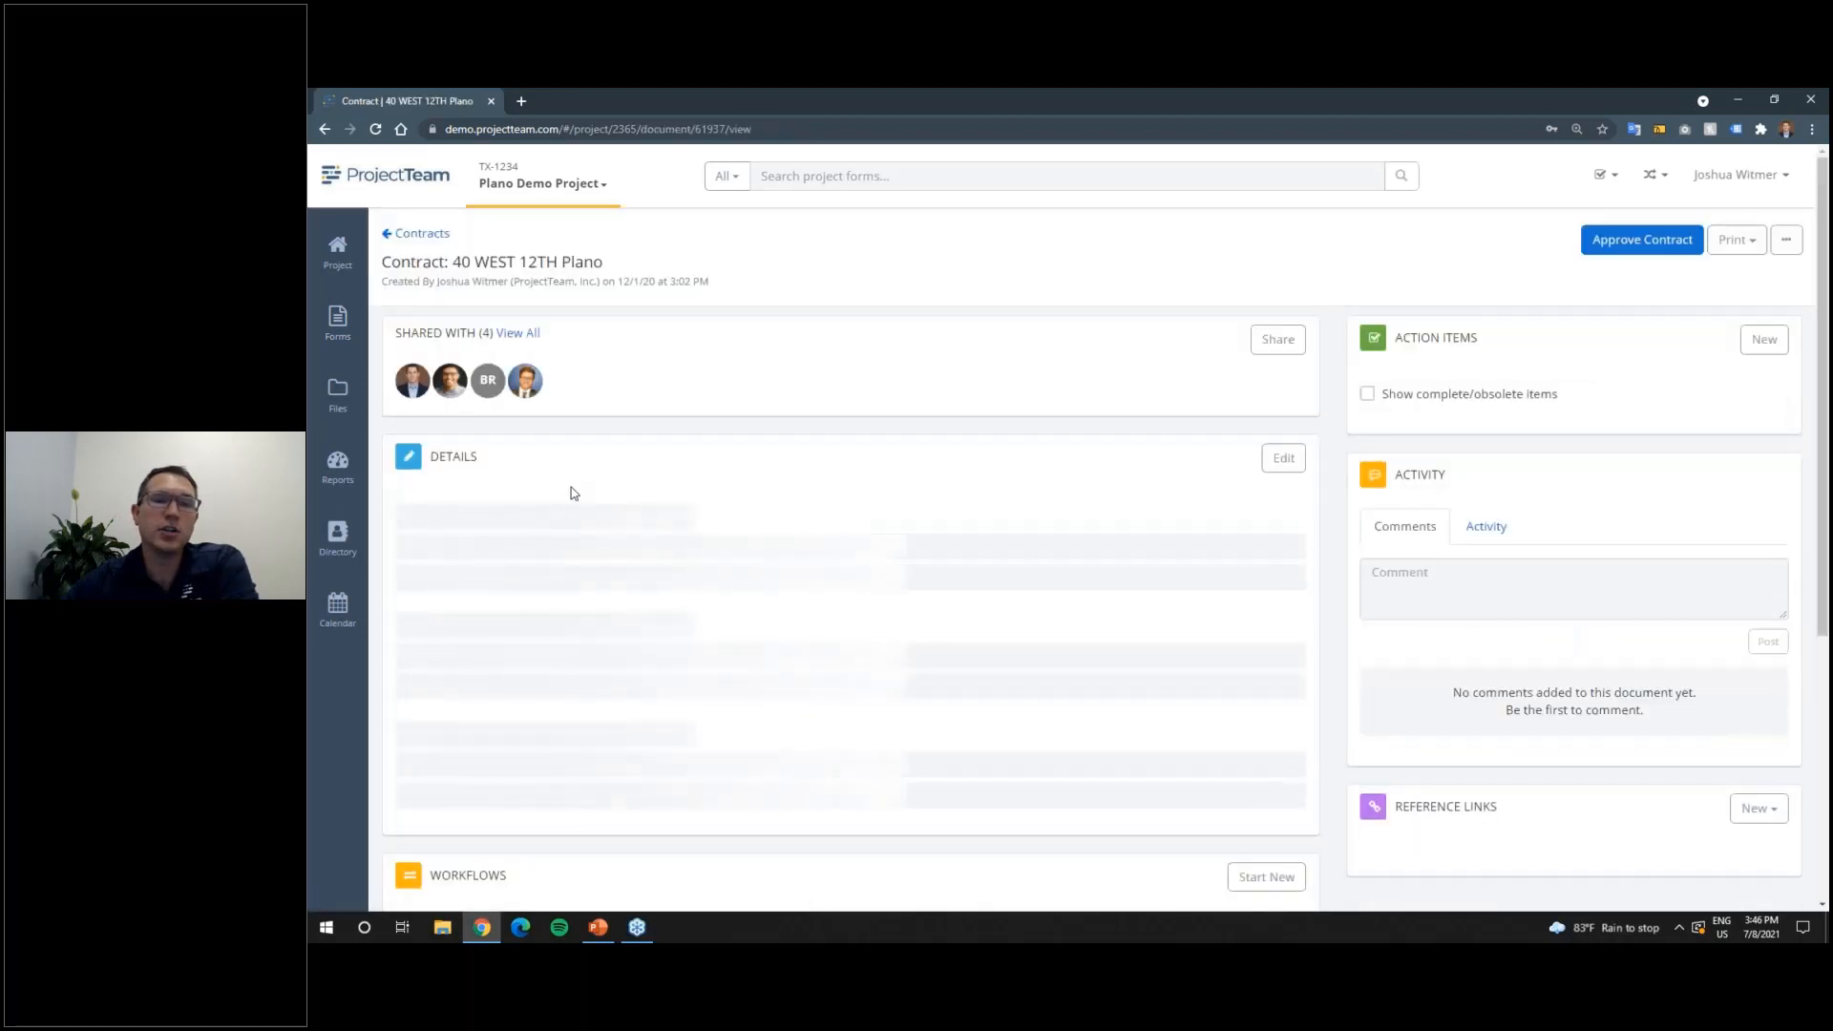
{"action": "left_click", "coordinate": [528, 524]}
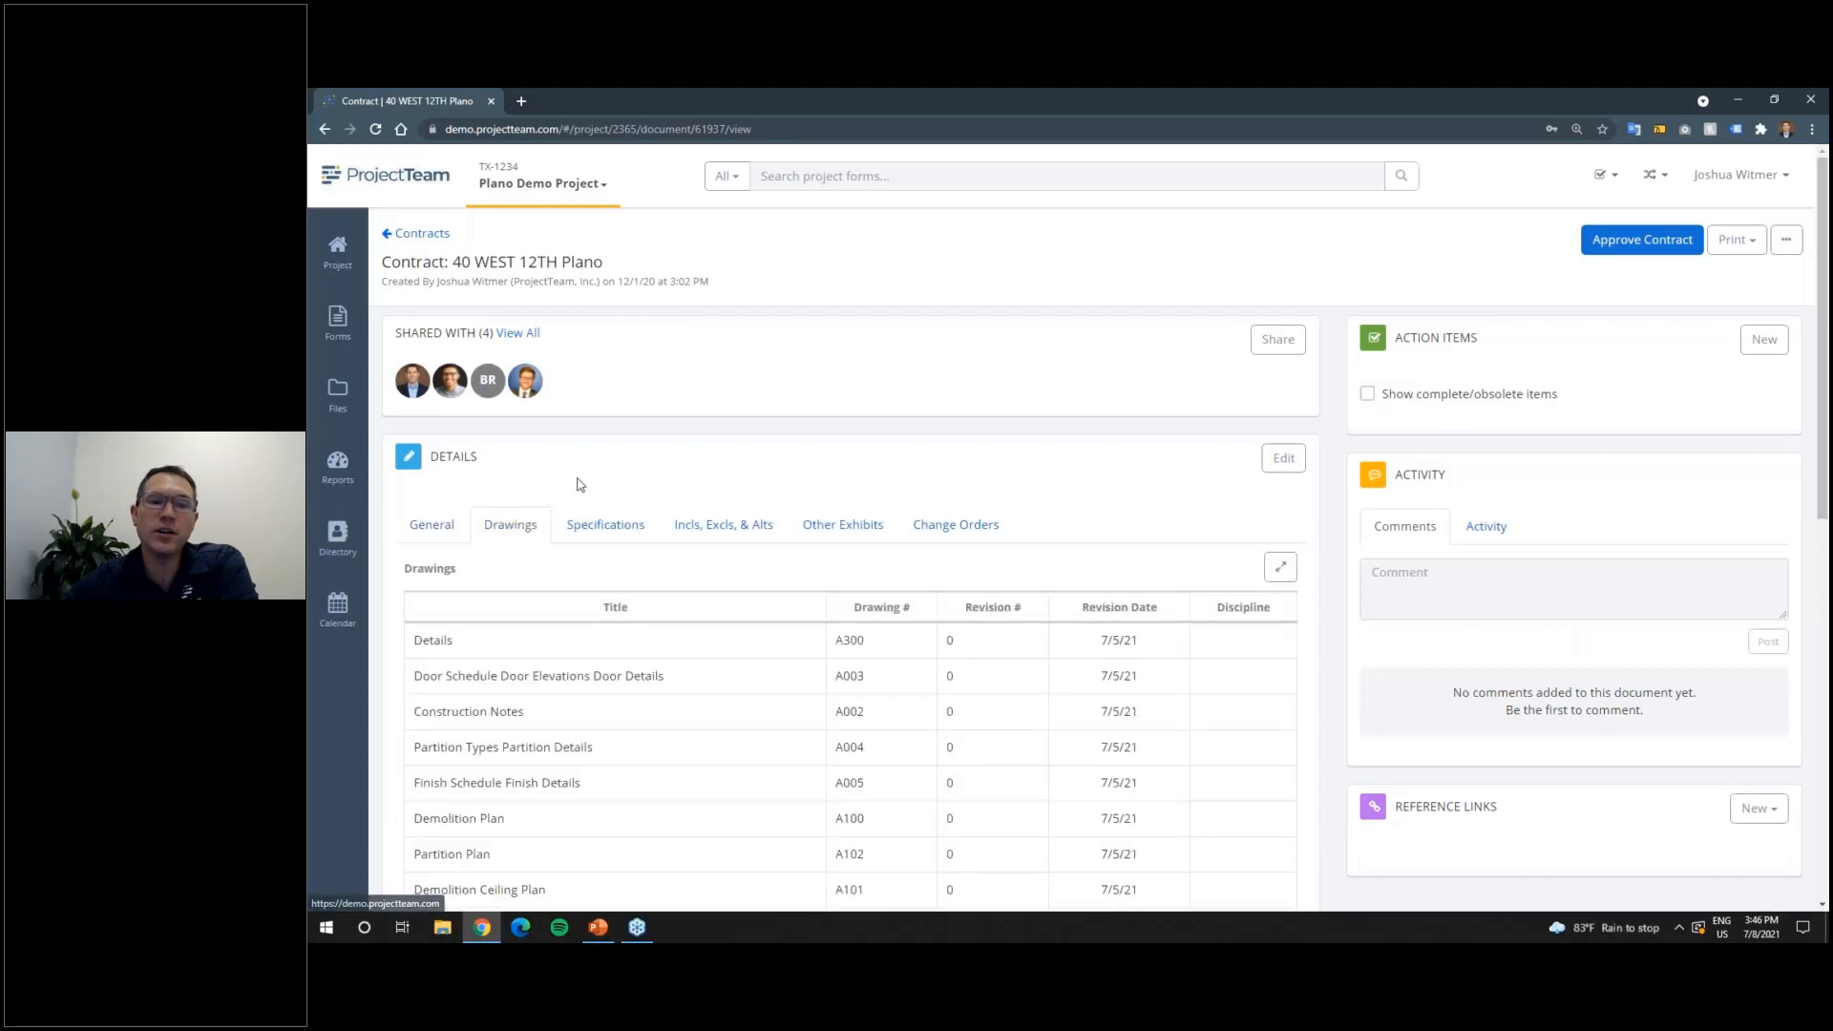
{"action": "scroll", "coordinate": [620, 429], "scroll_direction": "down", "scroll_amount": 2}
{"action": "scroll", "coordinate": [640, 382], "scroll_direction": "up", "scroll_amount": 1}
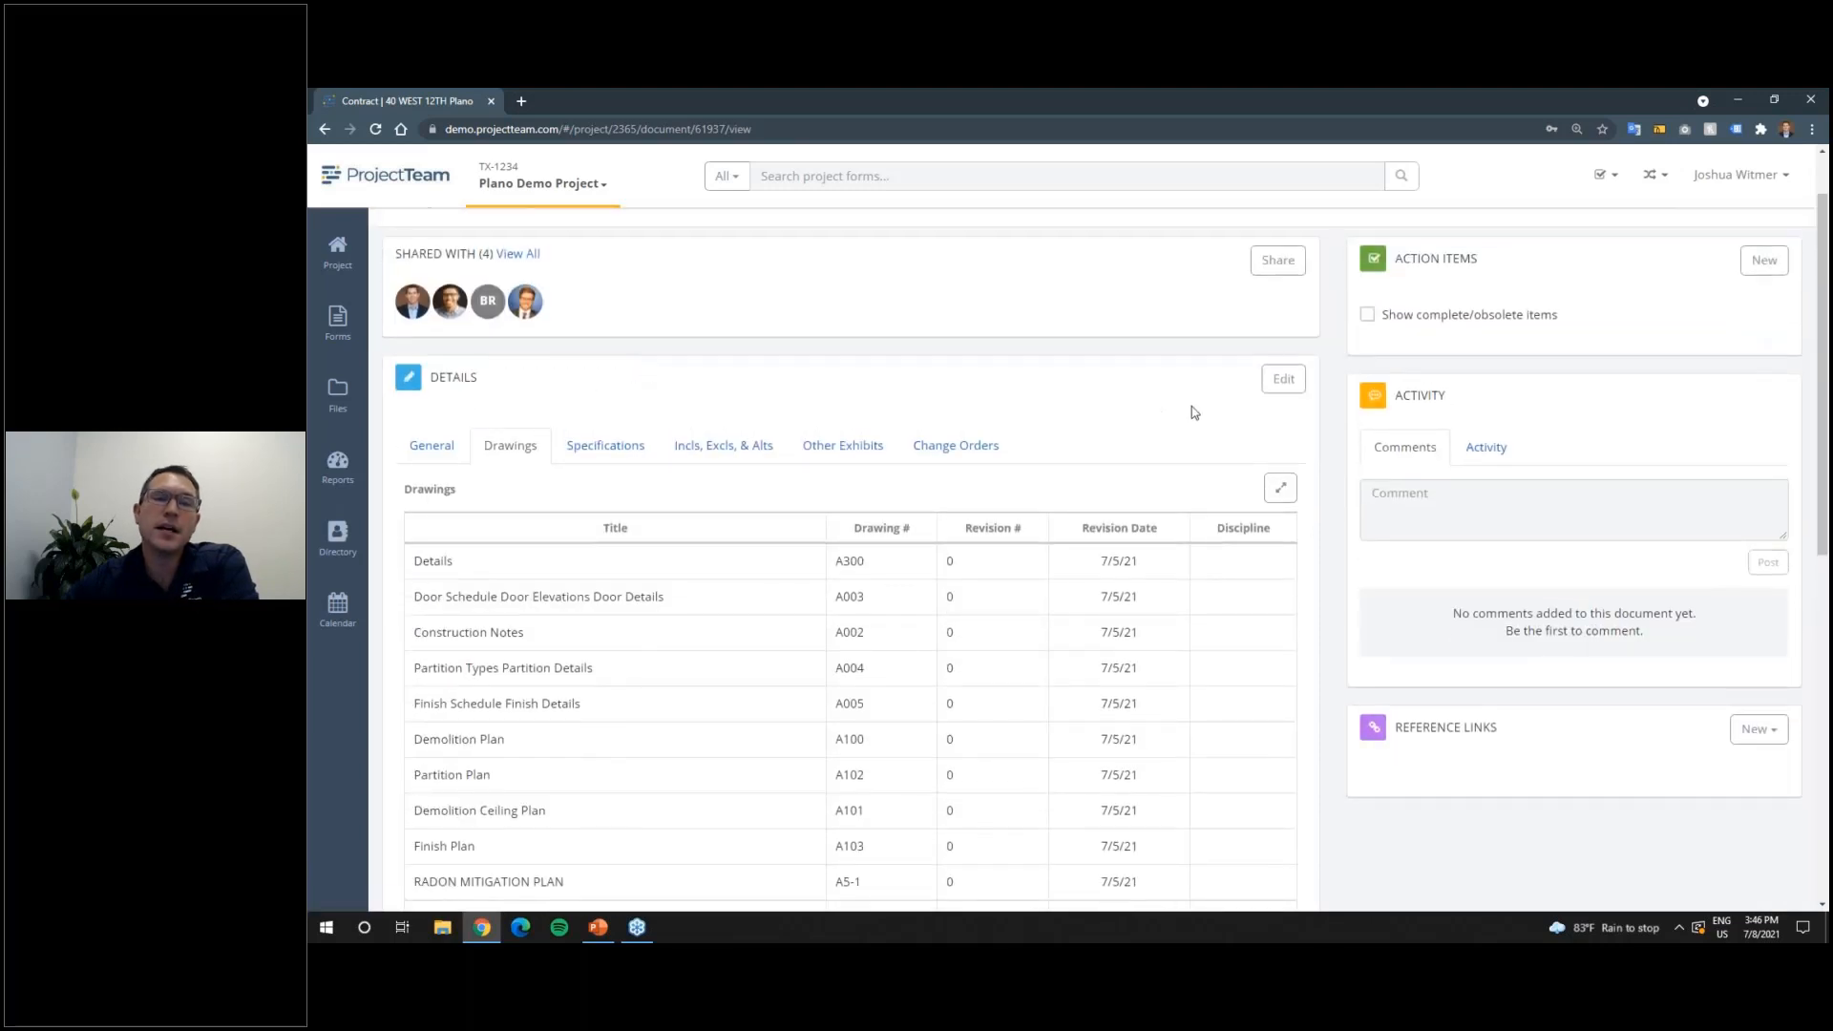
{"action": "scroll", "coordinate": [516, 456], "scroll_direction": "up", "scroll_amount": 1}
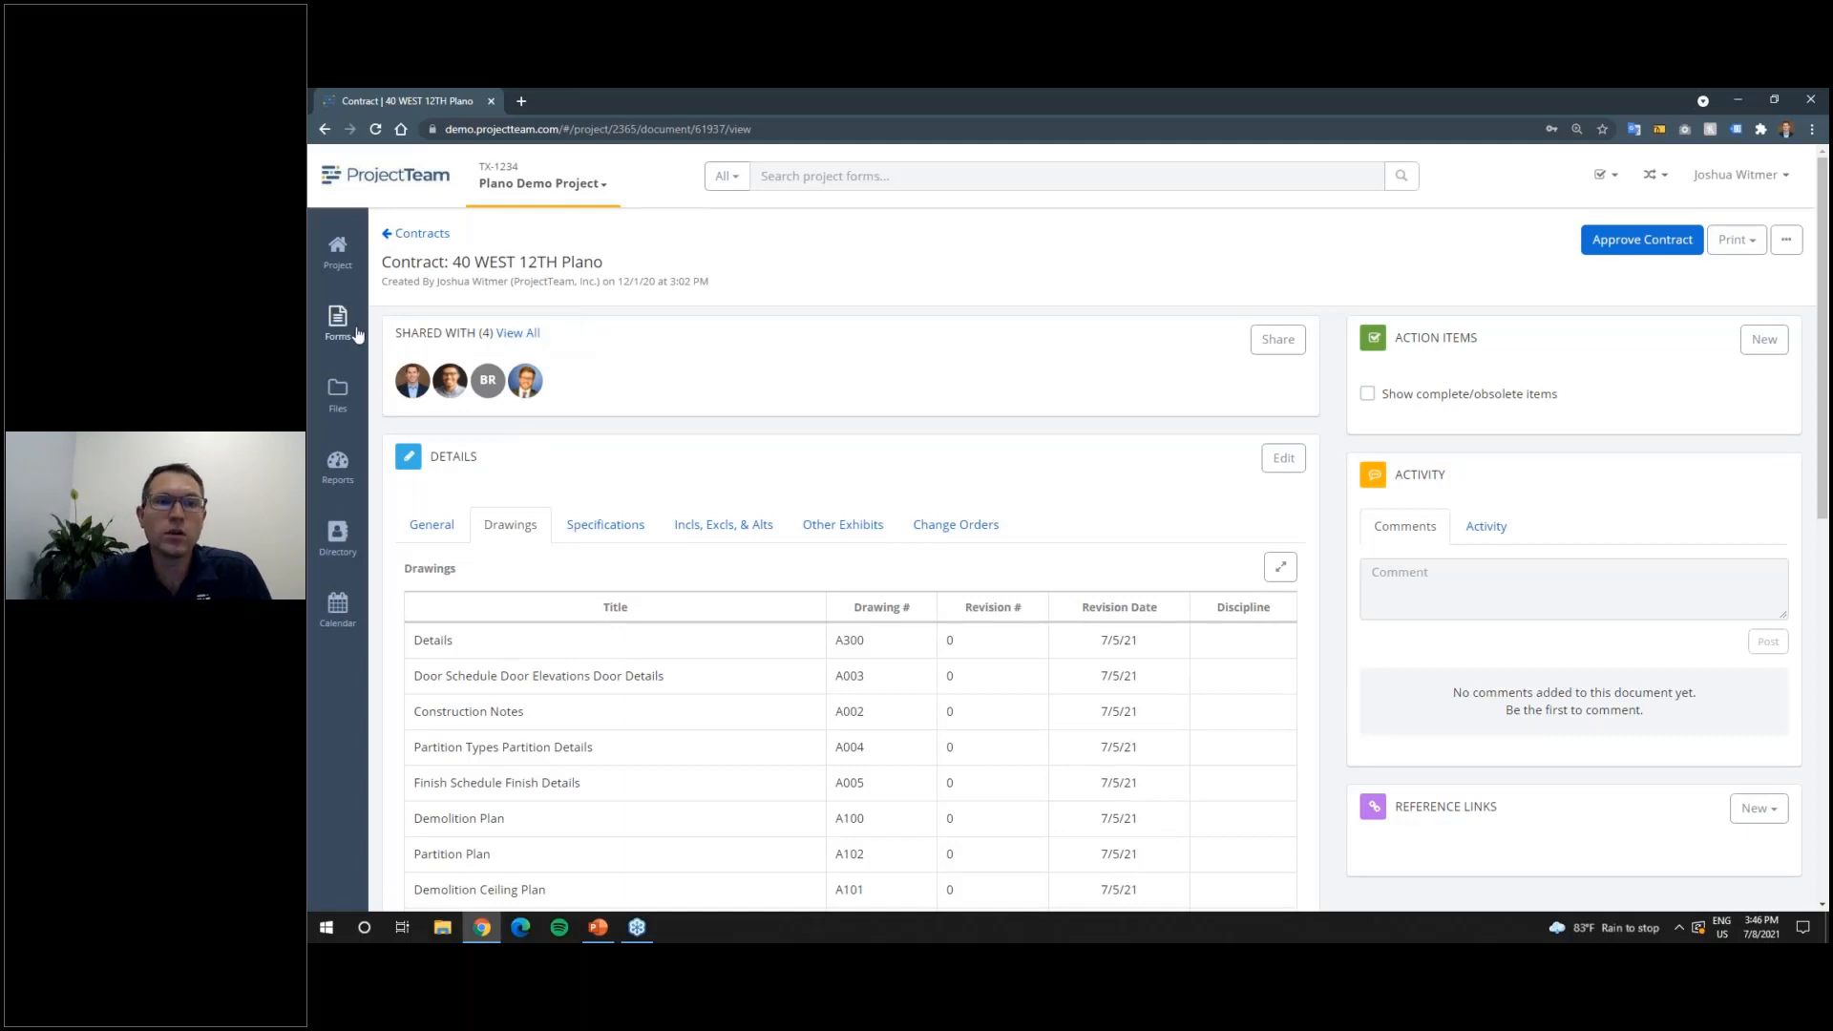
Step: Review the 40 WEST 12TH Plano contract's general details and its list of drawings
{"action": "left_click", "coordinate": [432, 525]}
{"action": "scroll", "coordinate": [592, 644], "scroll_direction": "down", "scroll_amount": 2}
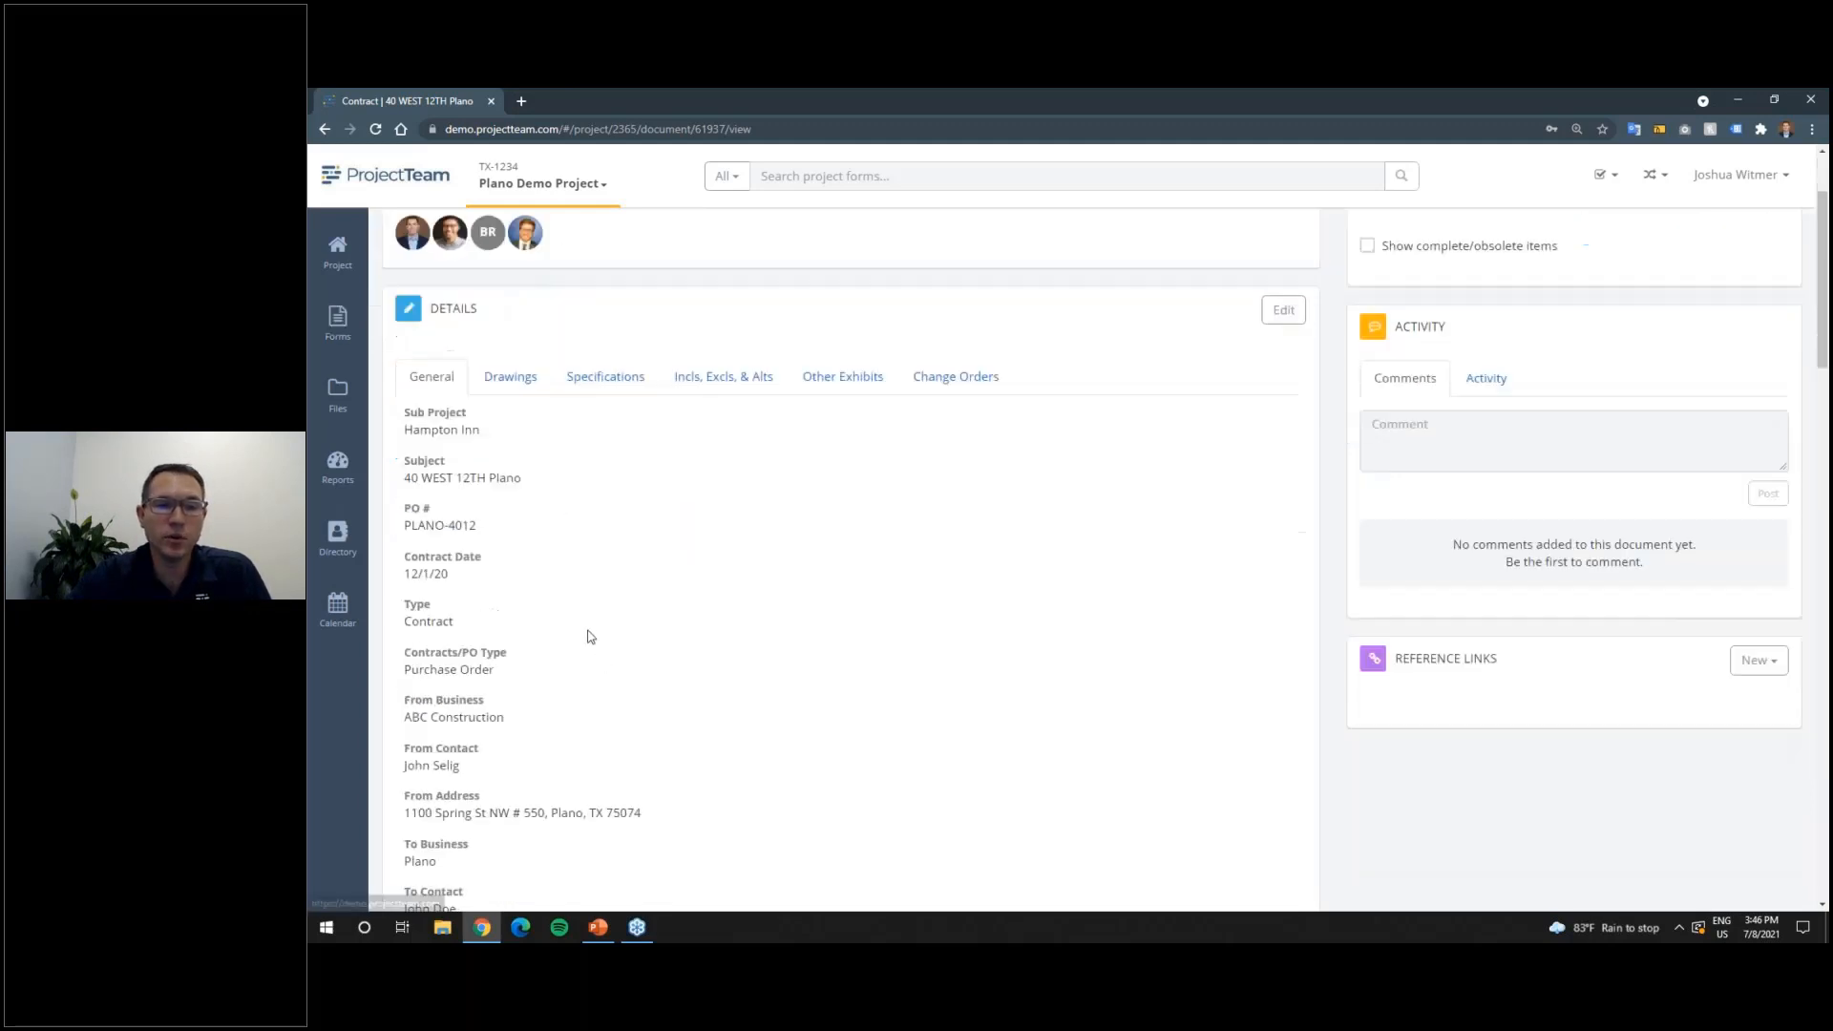
{"action": "scroll", "coordinate": [1137, 430], "scroll_direction": "up", "scroll_amount": 2}
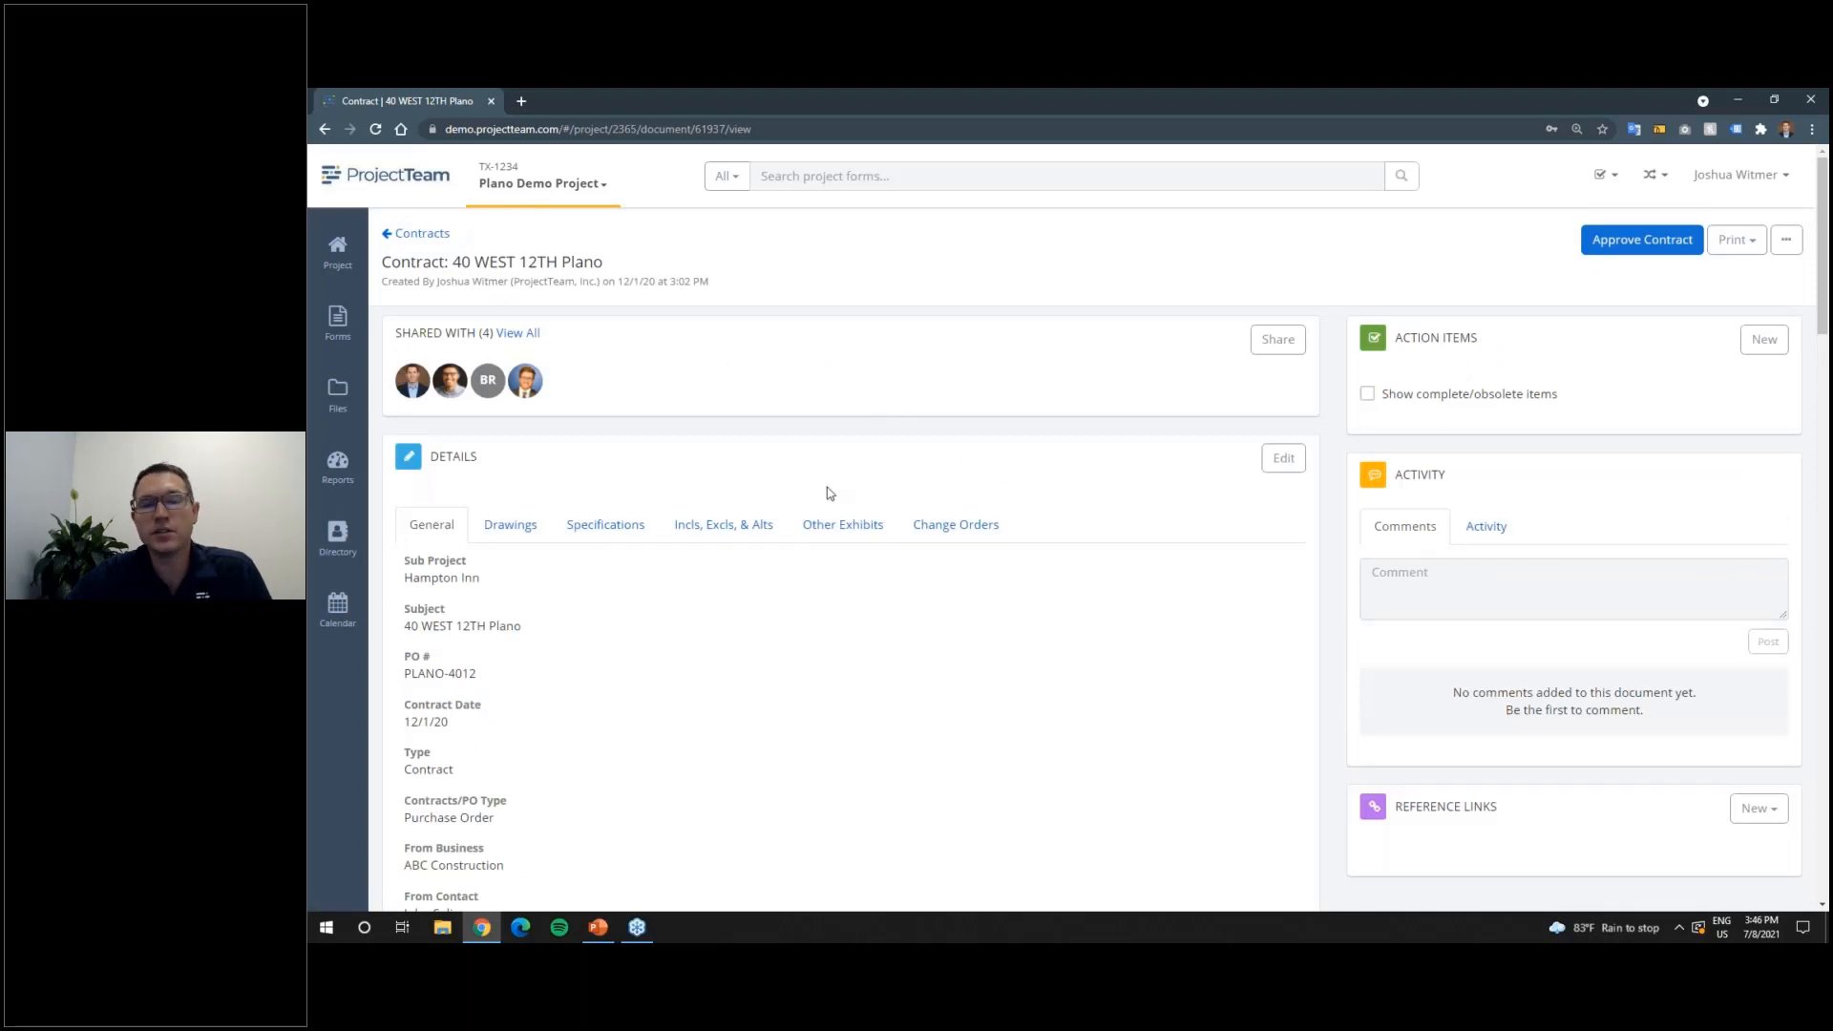
{"action": "left_click", "coordinate": [521, 527]}
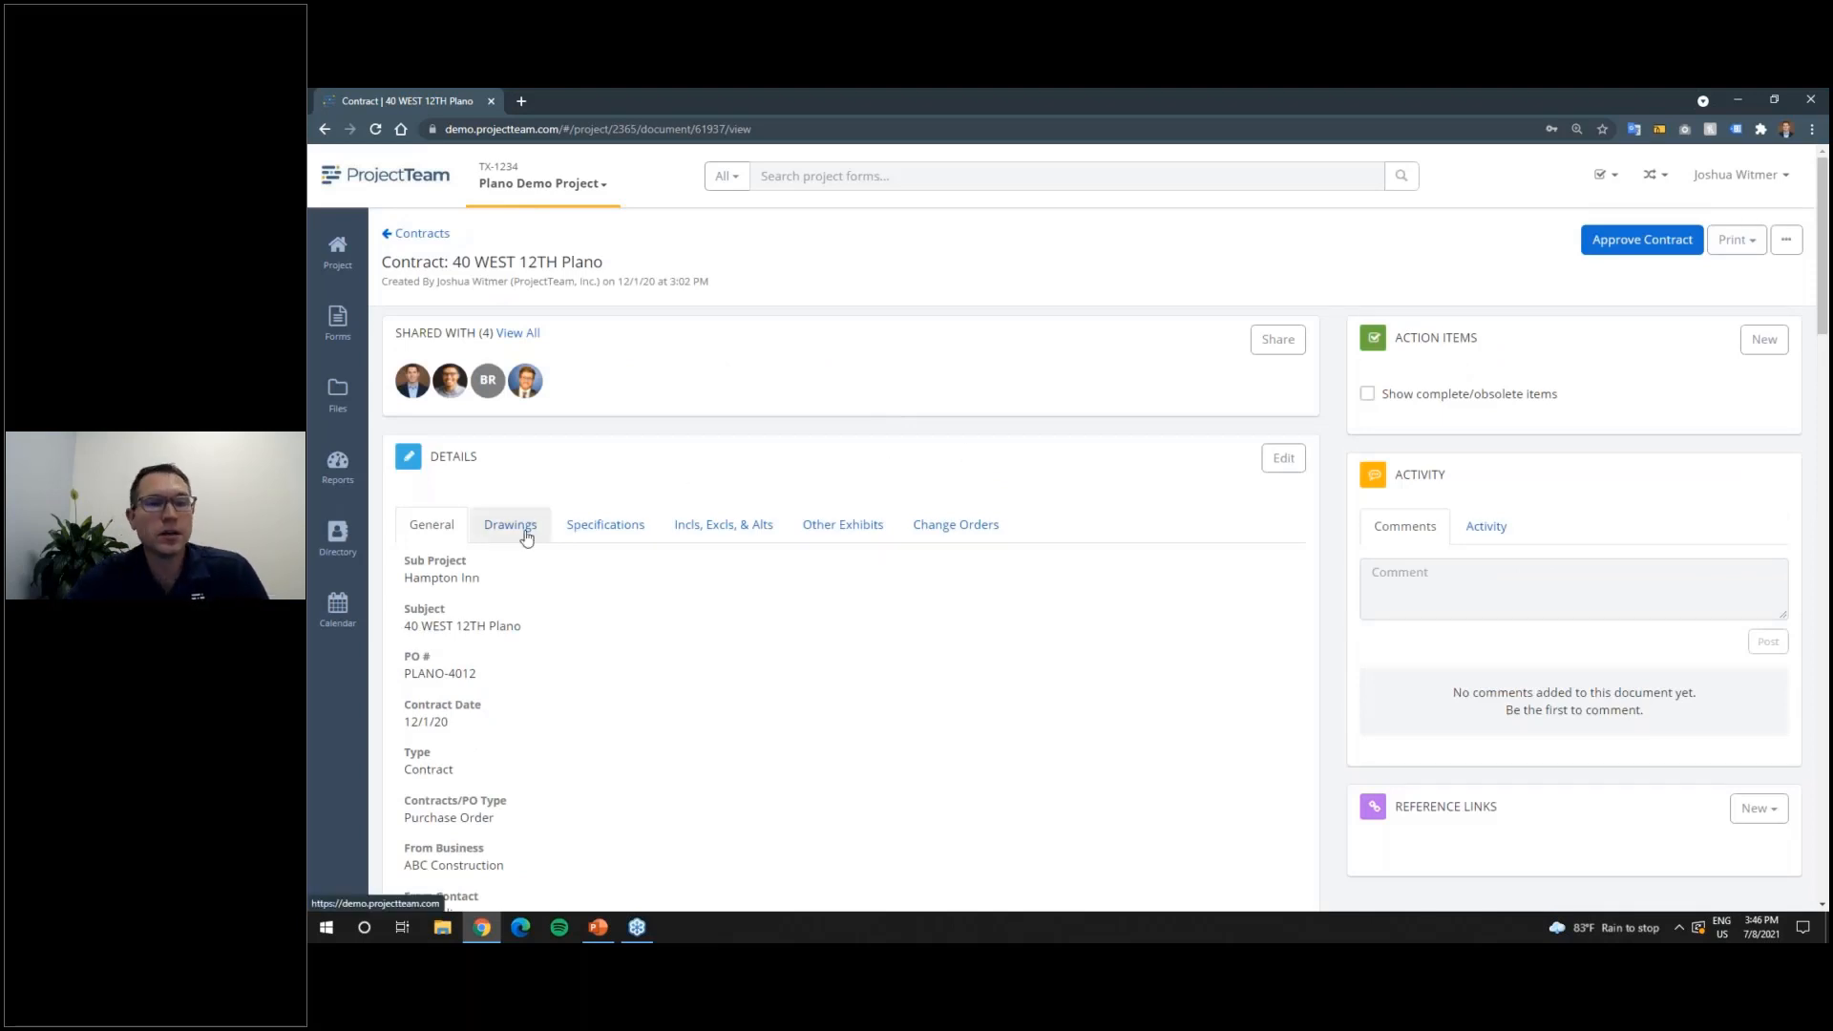
{"action": "scroll", "coordinate": [675, 487], "scroll_direction": "down", "scroll_amount": 2}
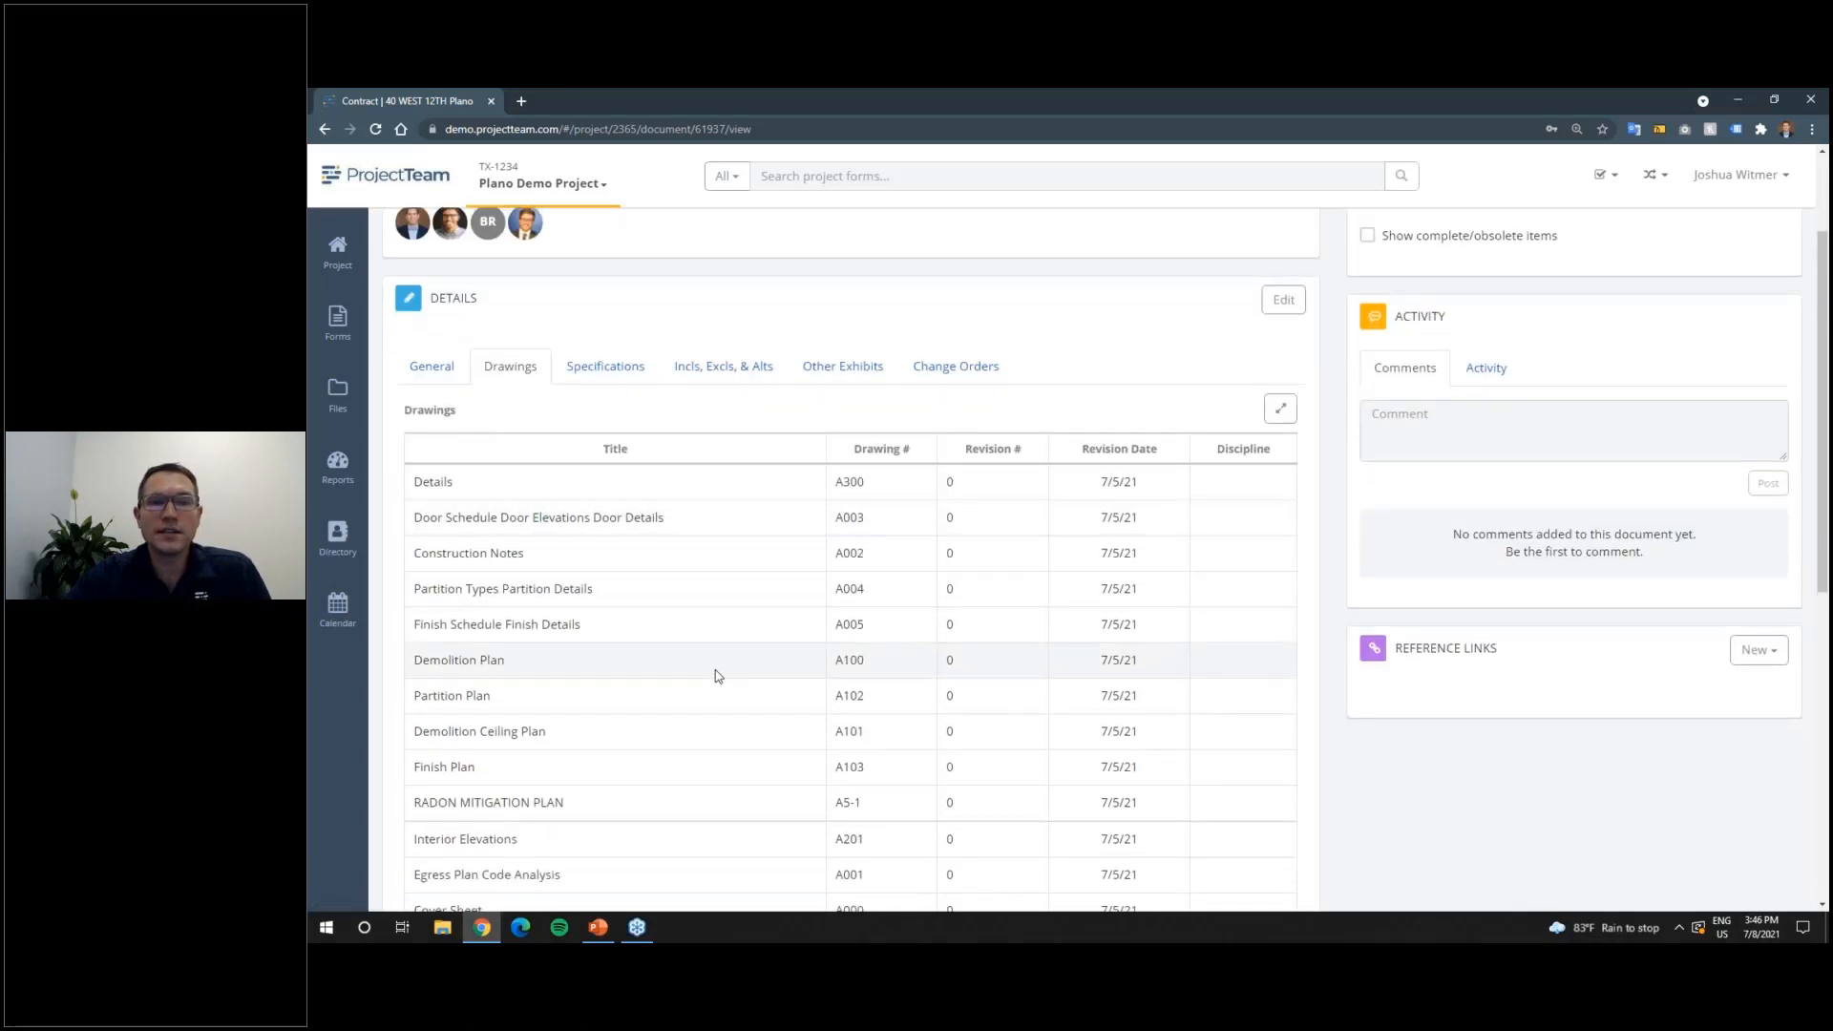
Step: Open the contract for editing and examine the existing drawings available to add and the blank new-drawing form, without adding any
{"action": "left_click", "coordinate": [1272, 304]}
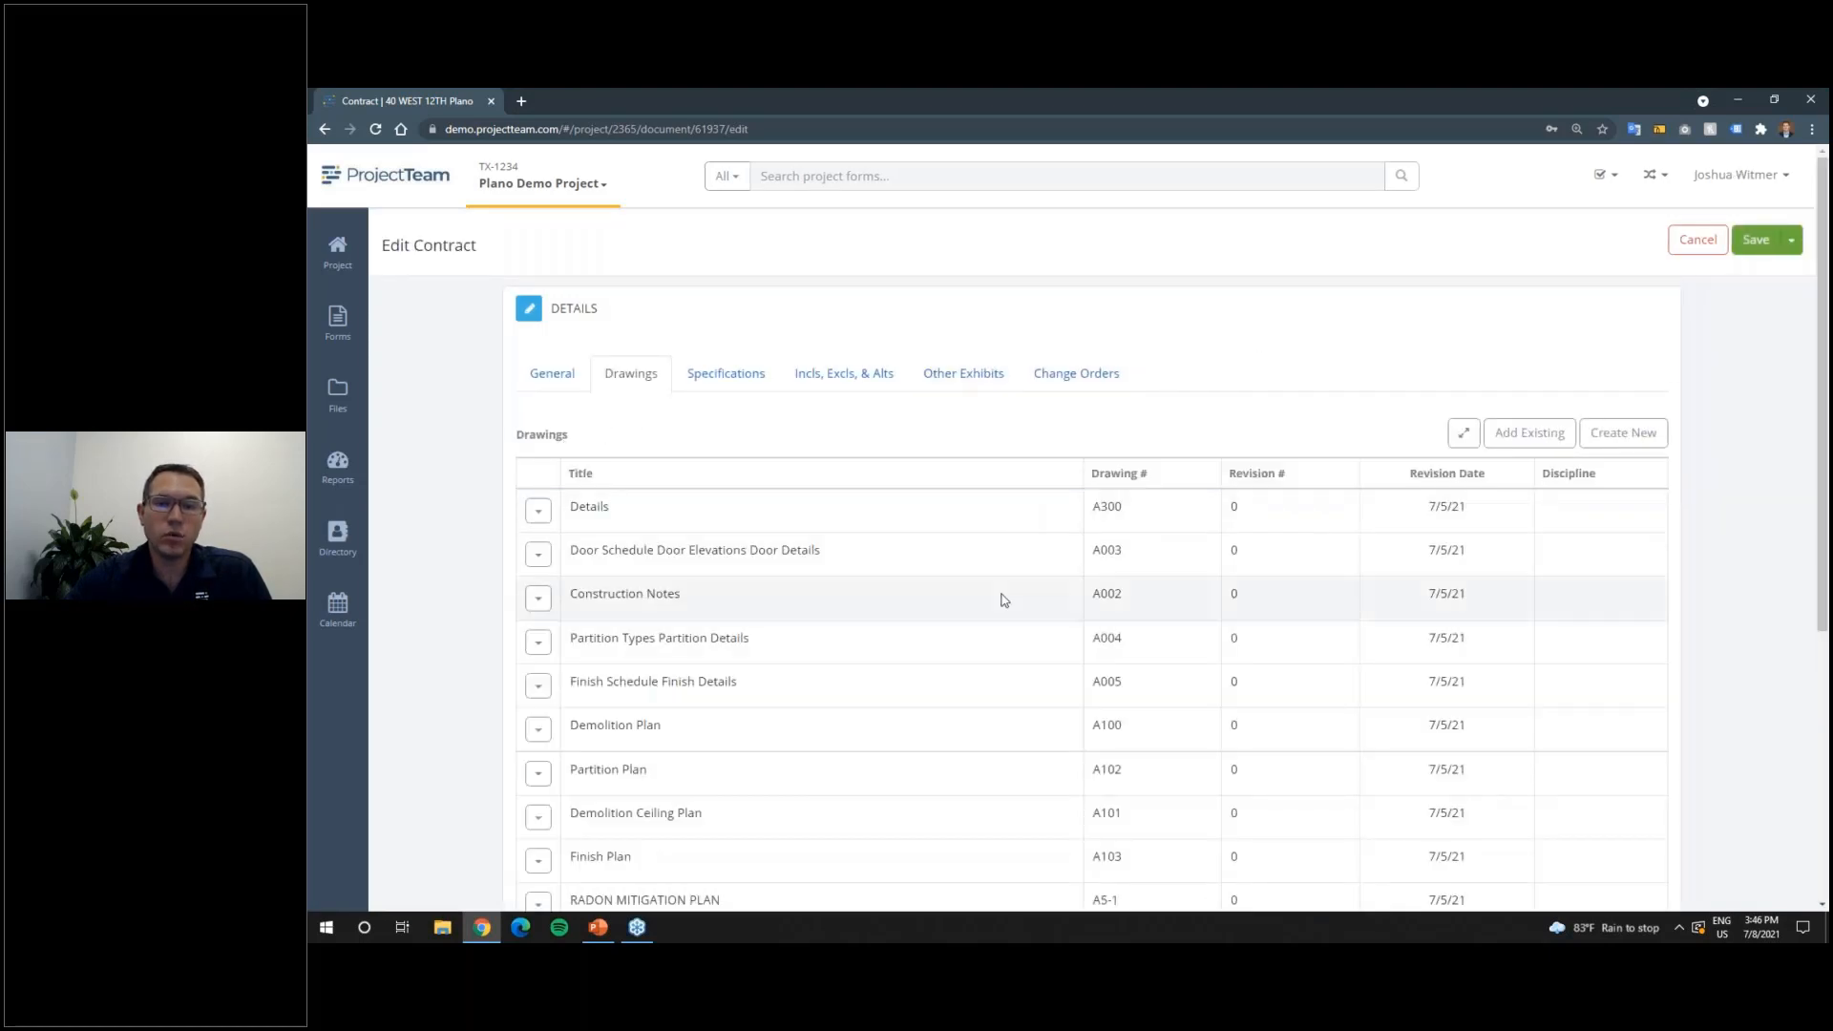
{"action": "left_click", "coordinate": [1526, 442]}
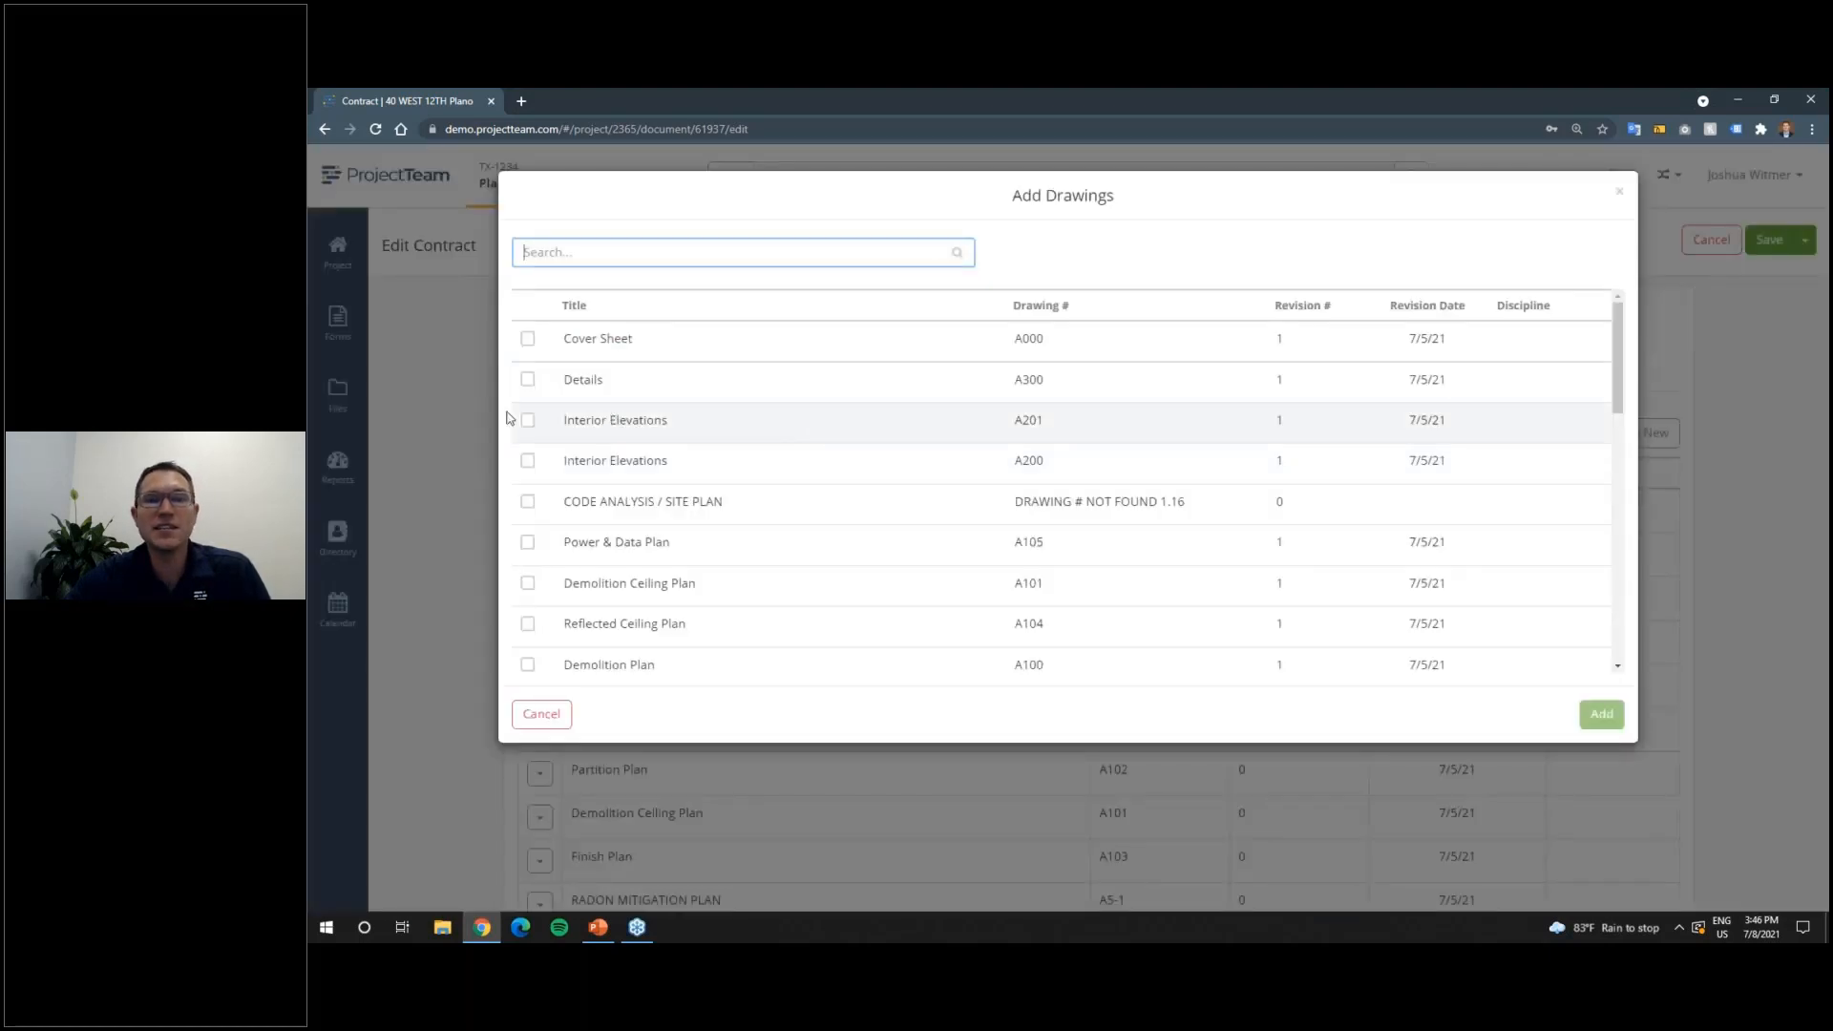
{"action": "left_click", "coordinate": [527, 379]}
{"action": "left_click", "coordinate": [527, 421]}
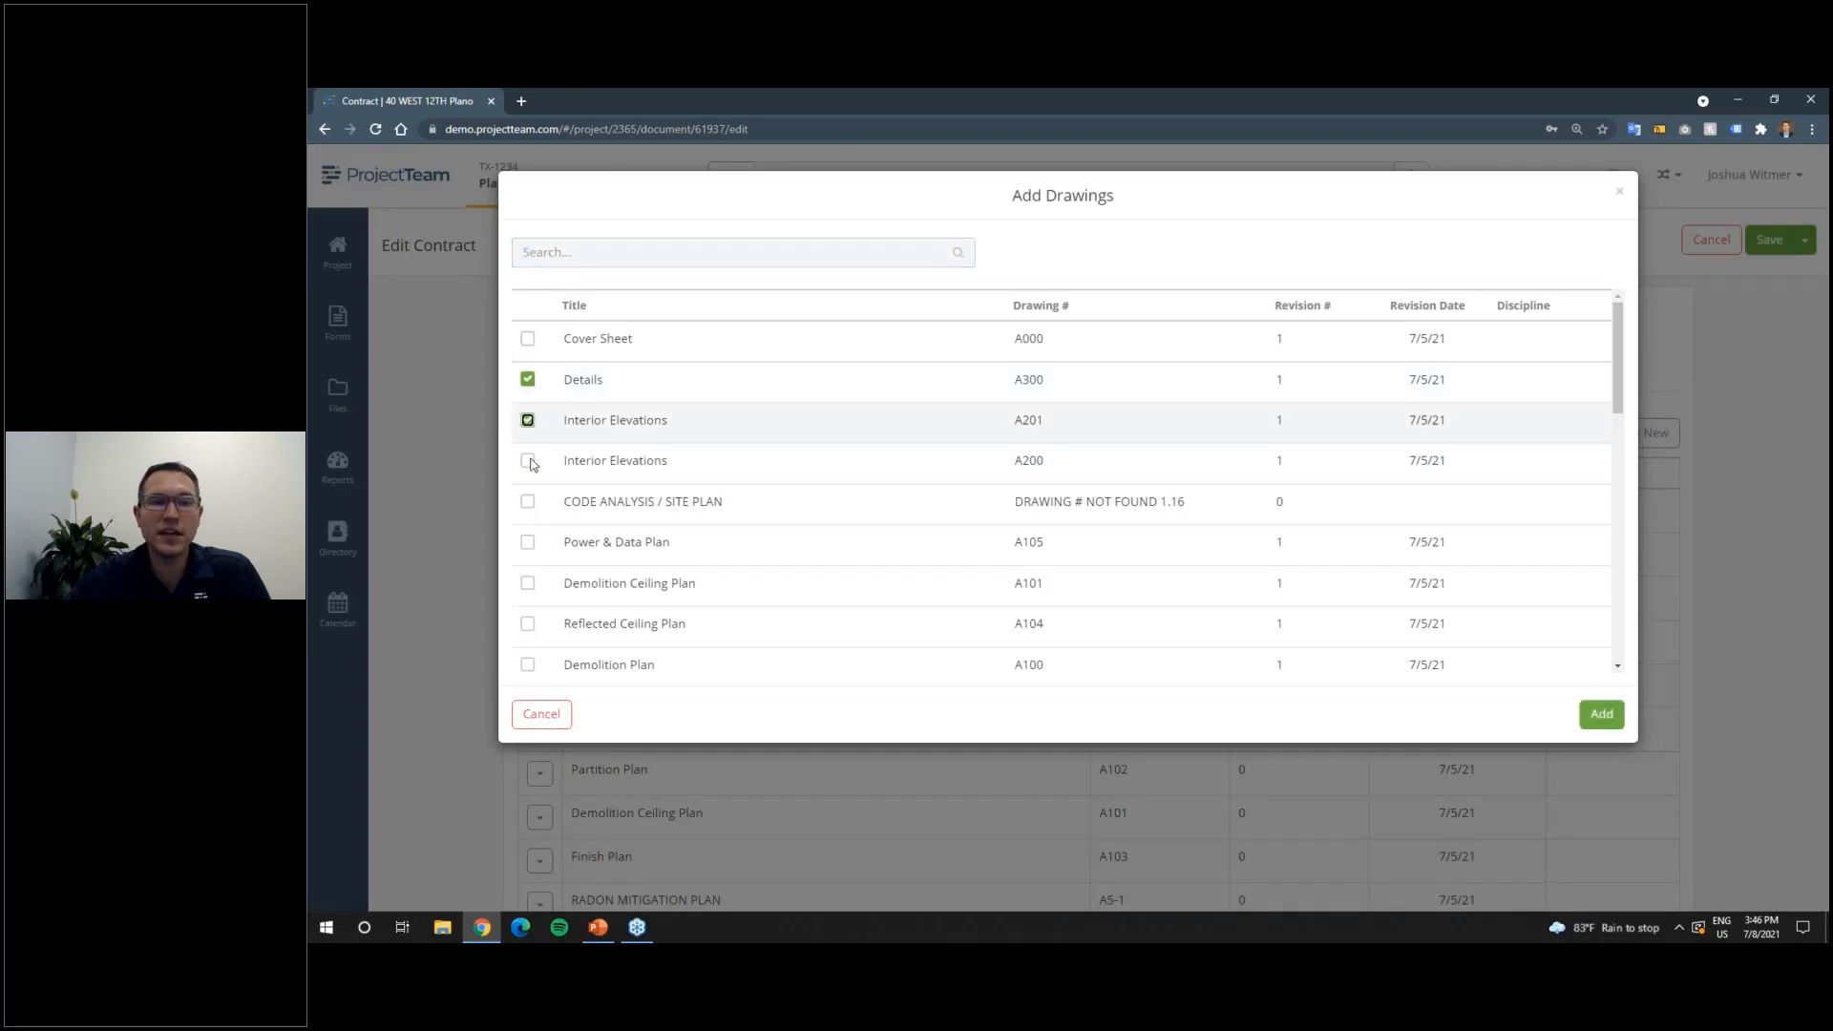
{"action": "left_click", "coordinate": [542, 714]}
{"action": "left_click", "coordinate": [1527, 444]}
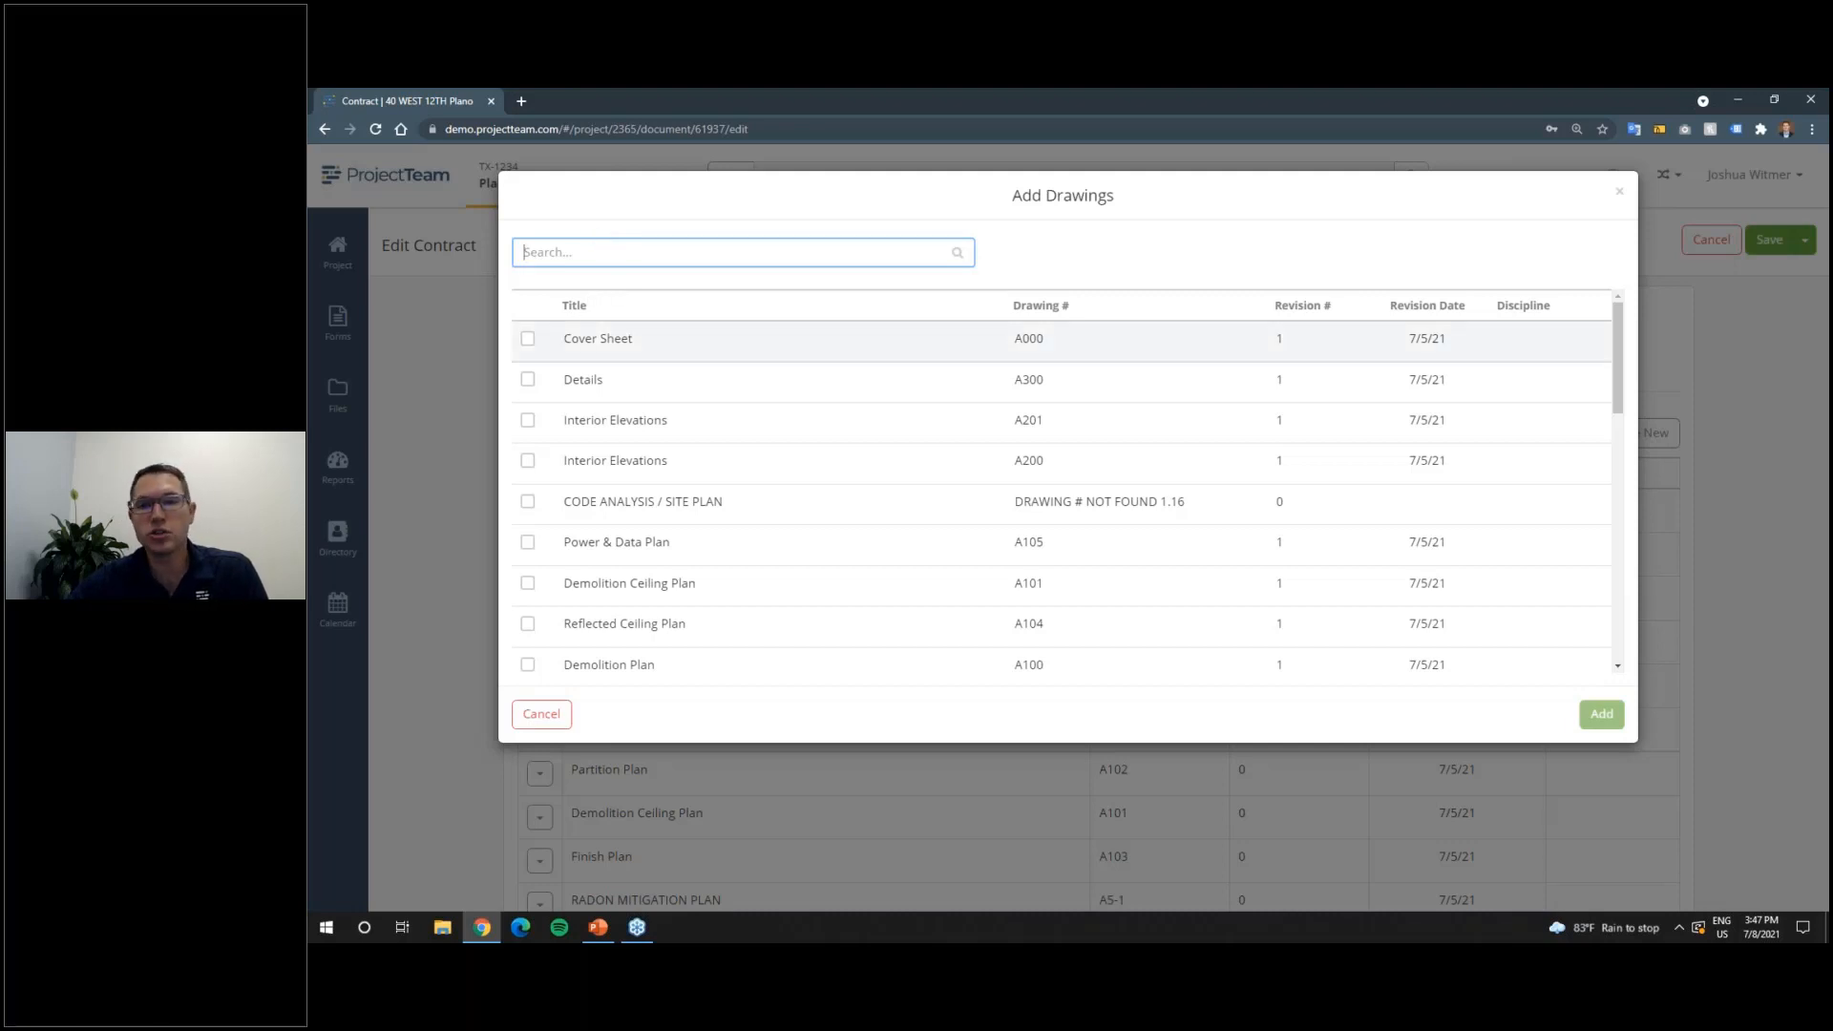
{"action": "left_click", "coordinate": [544, 716]}
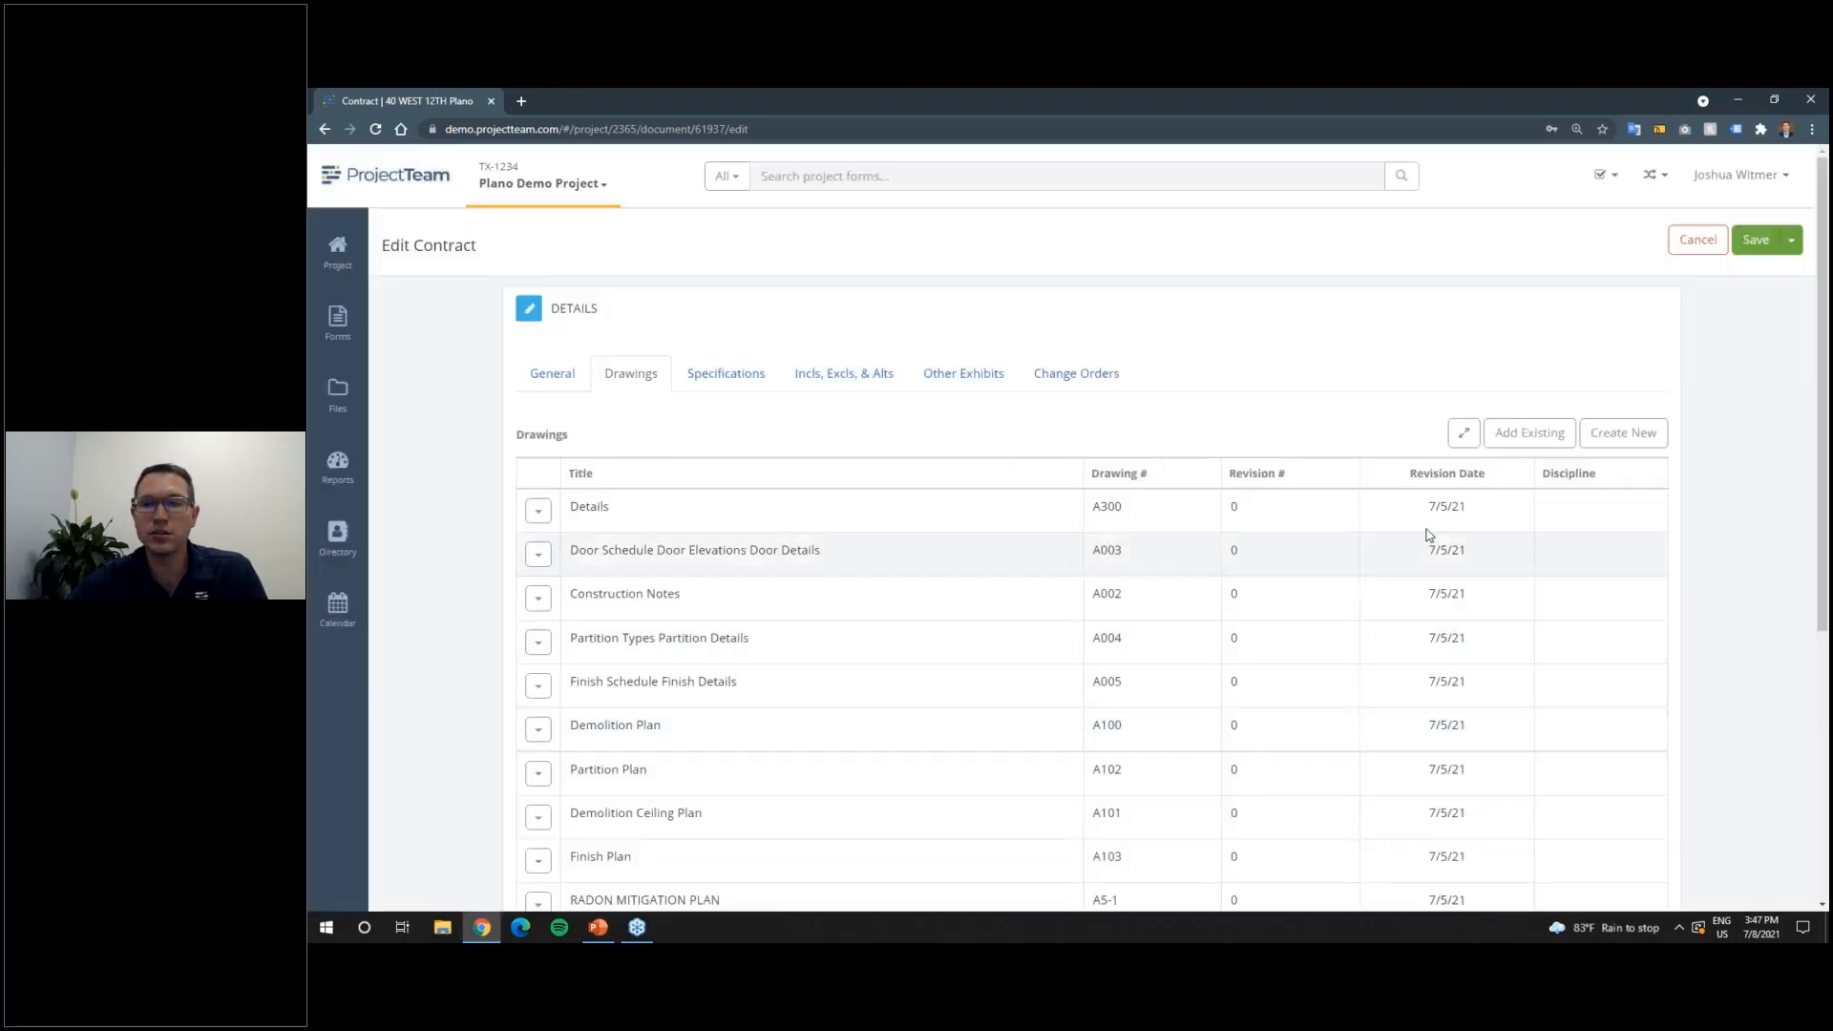
{"action": "left_click", "coordinate": [1623, 432]}
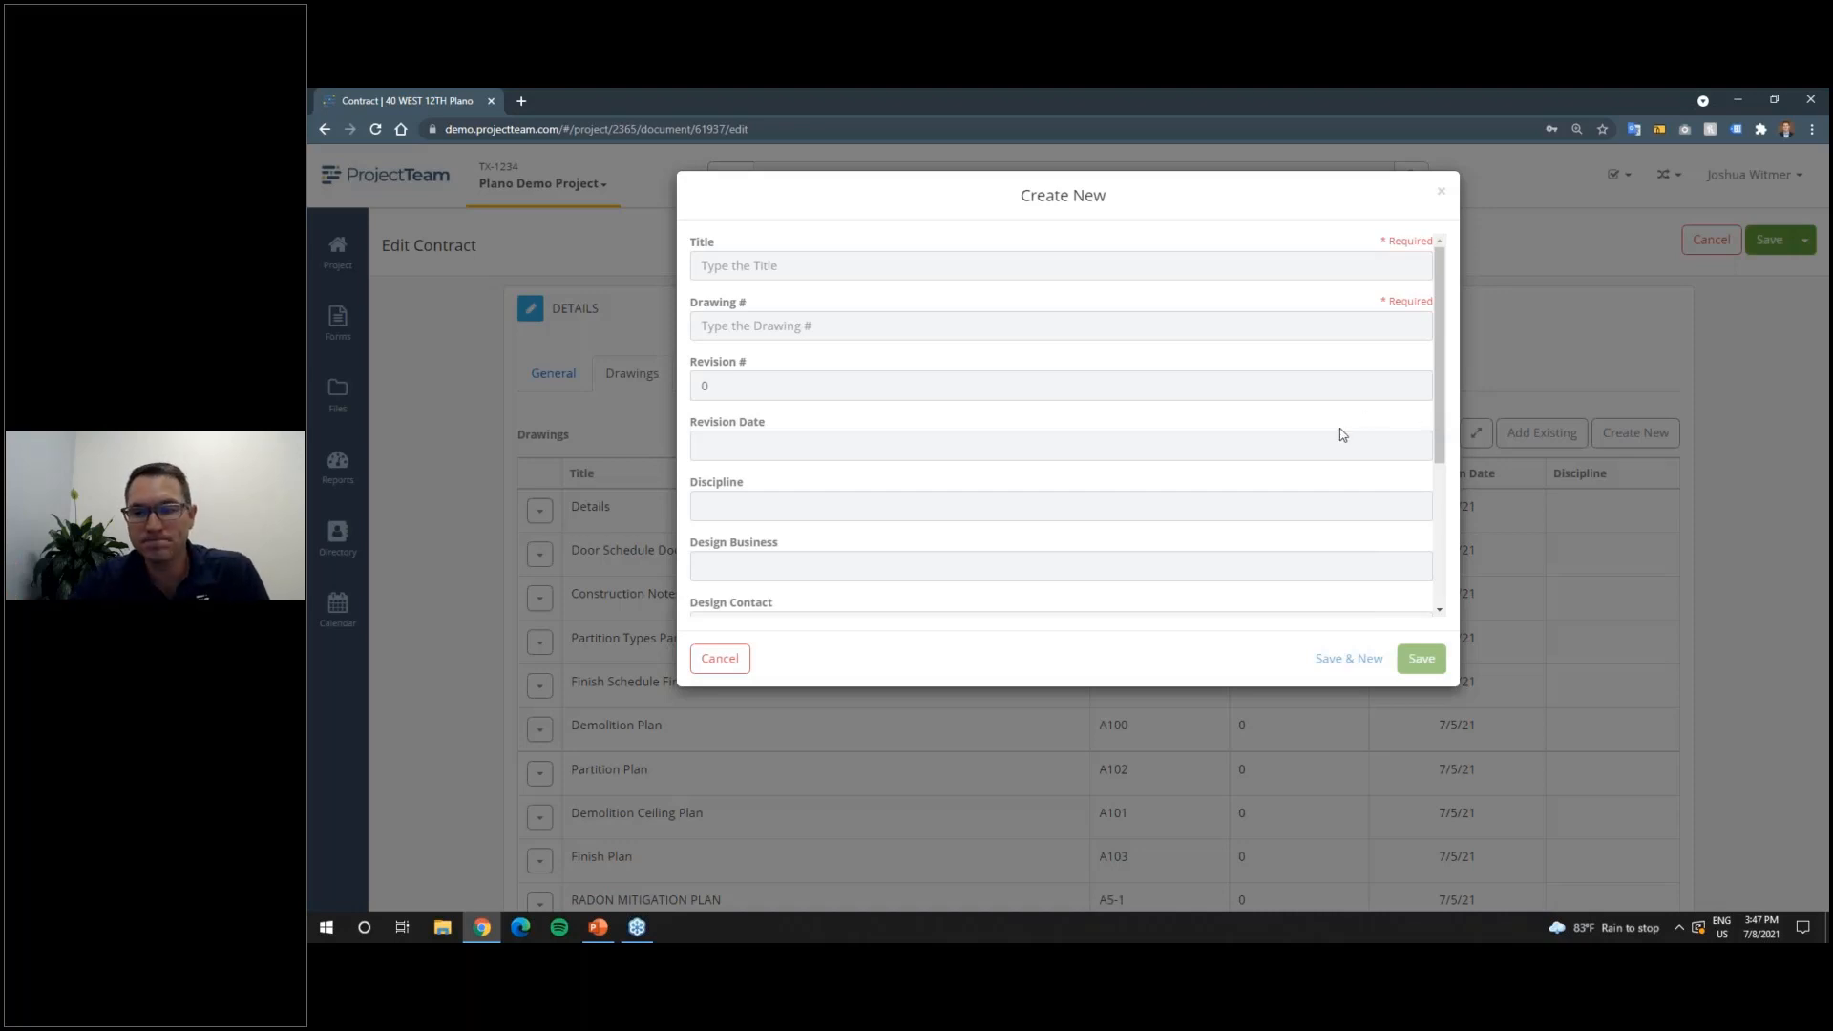
{"action": "left_click", "coordinate": [721, 658]}
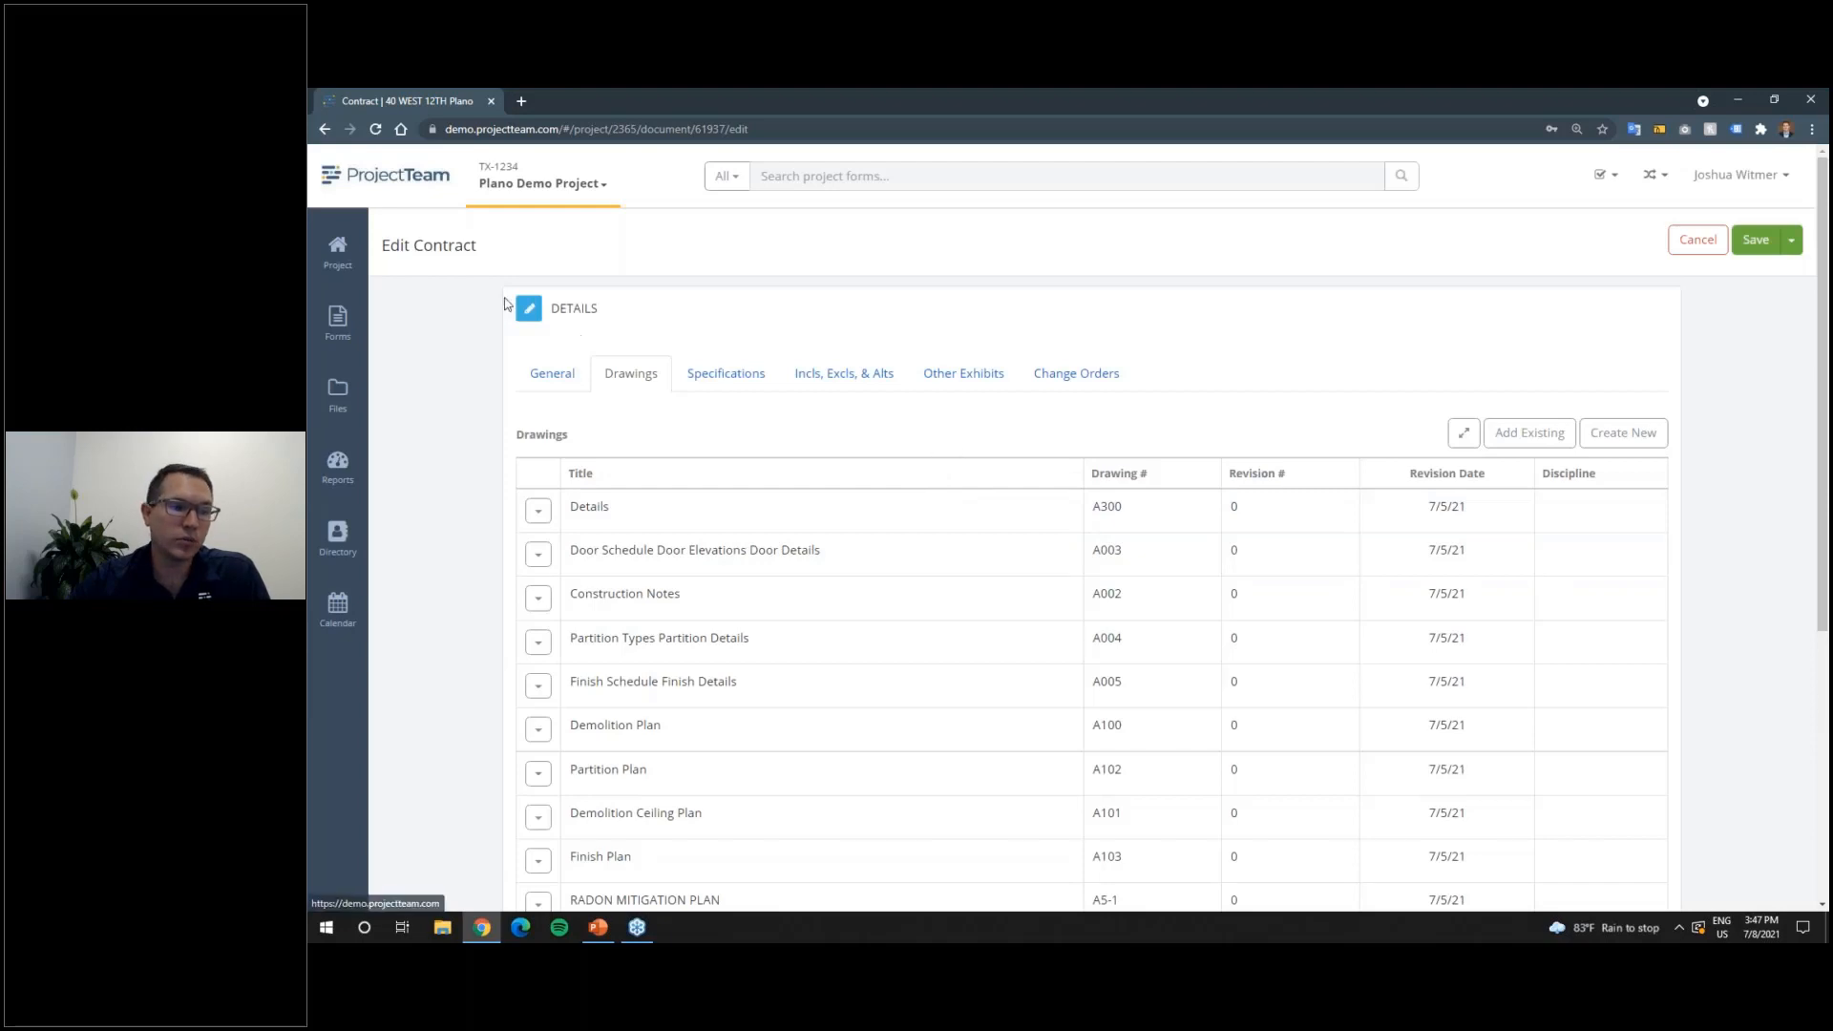
Step: Open RFI 023, Location for water line splice, dismiss its workflow notice and look over its details
{"action": "left_click", "coordinate": [340, 323]}
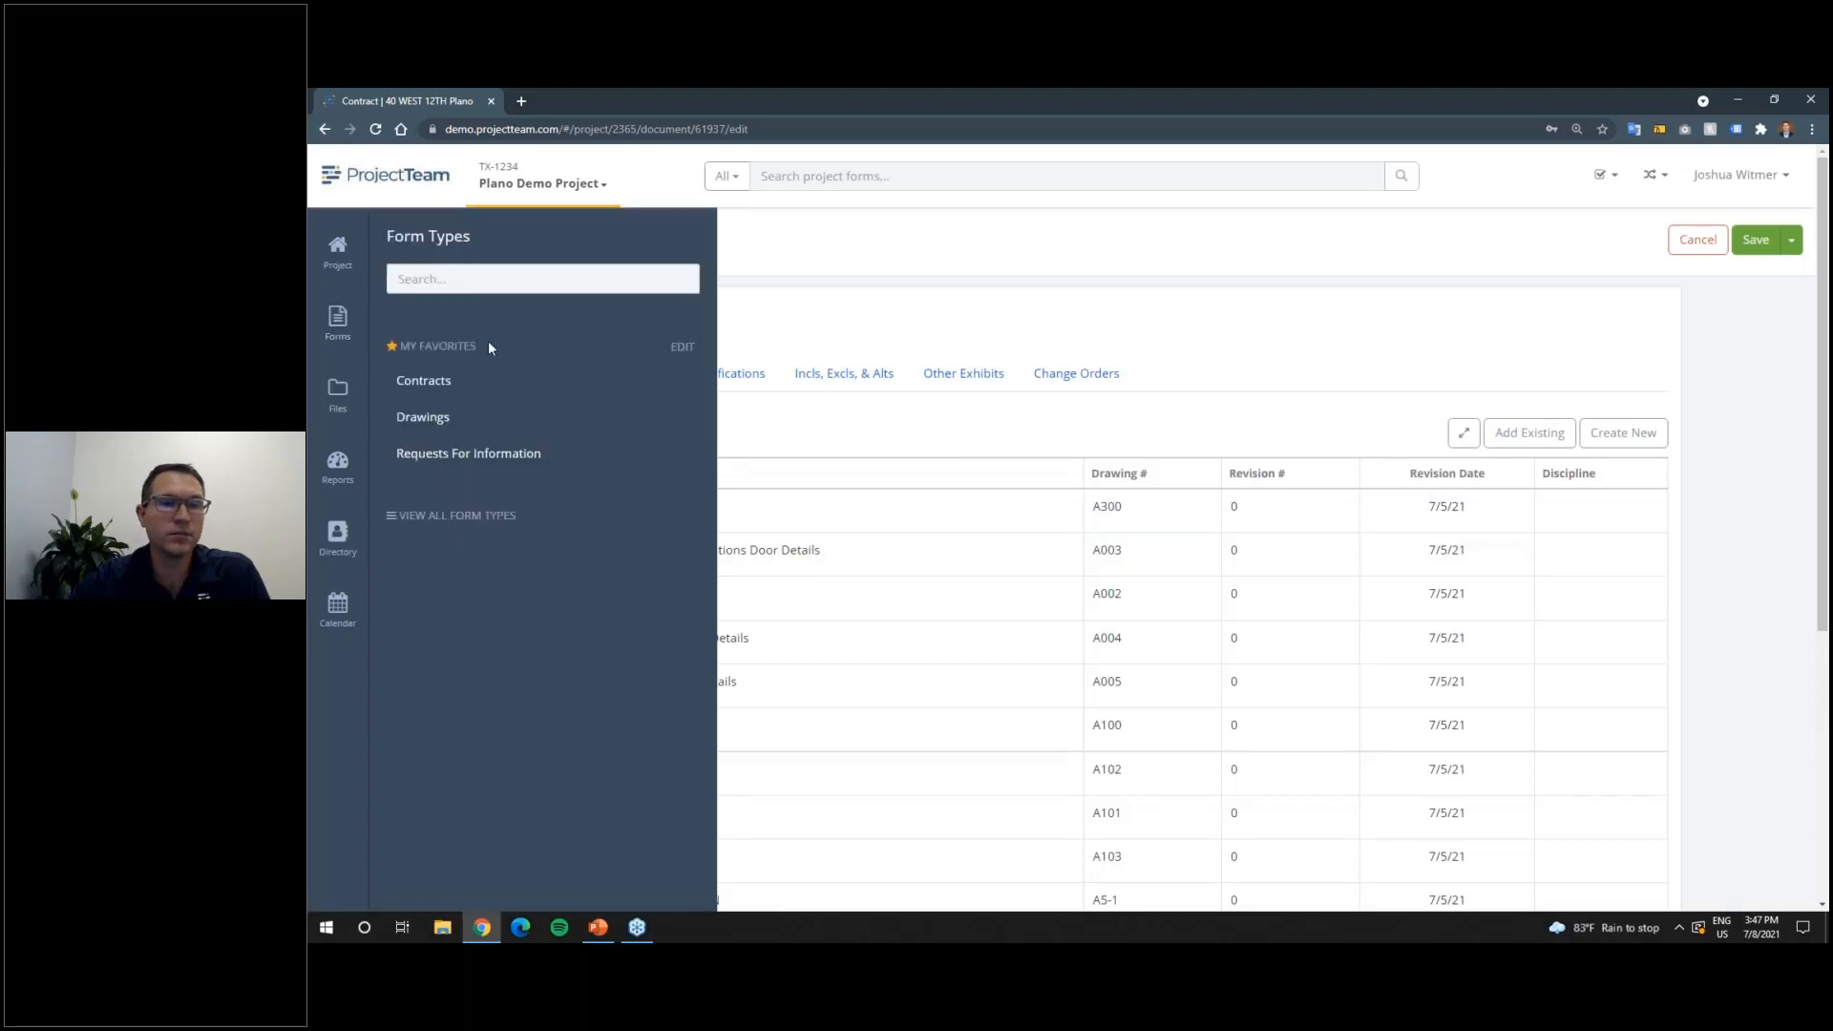
{"action": "left_click", "coordinate": [478, 461]}
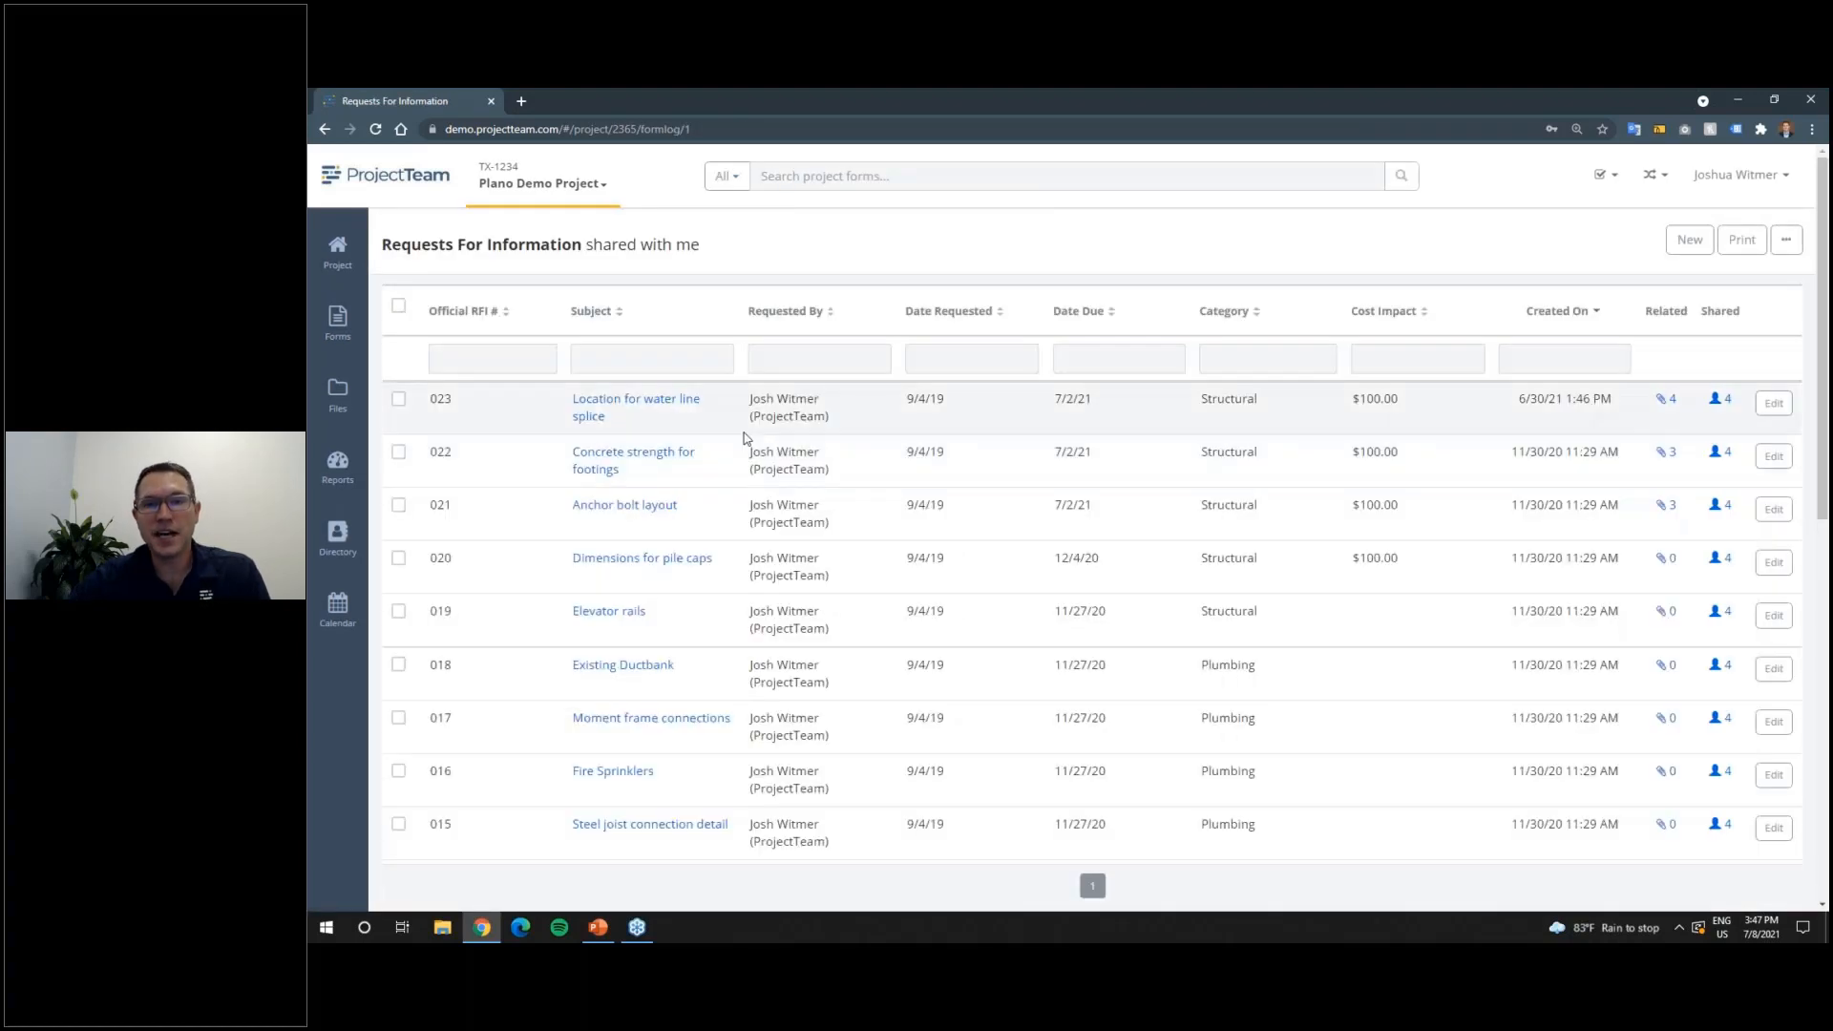
{"action": "left_click", "coordinate": [645, 403]}
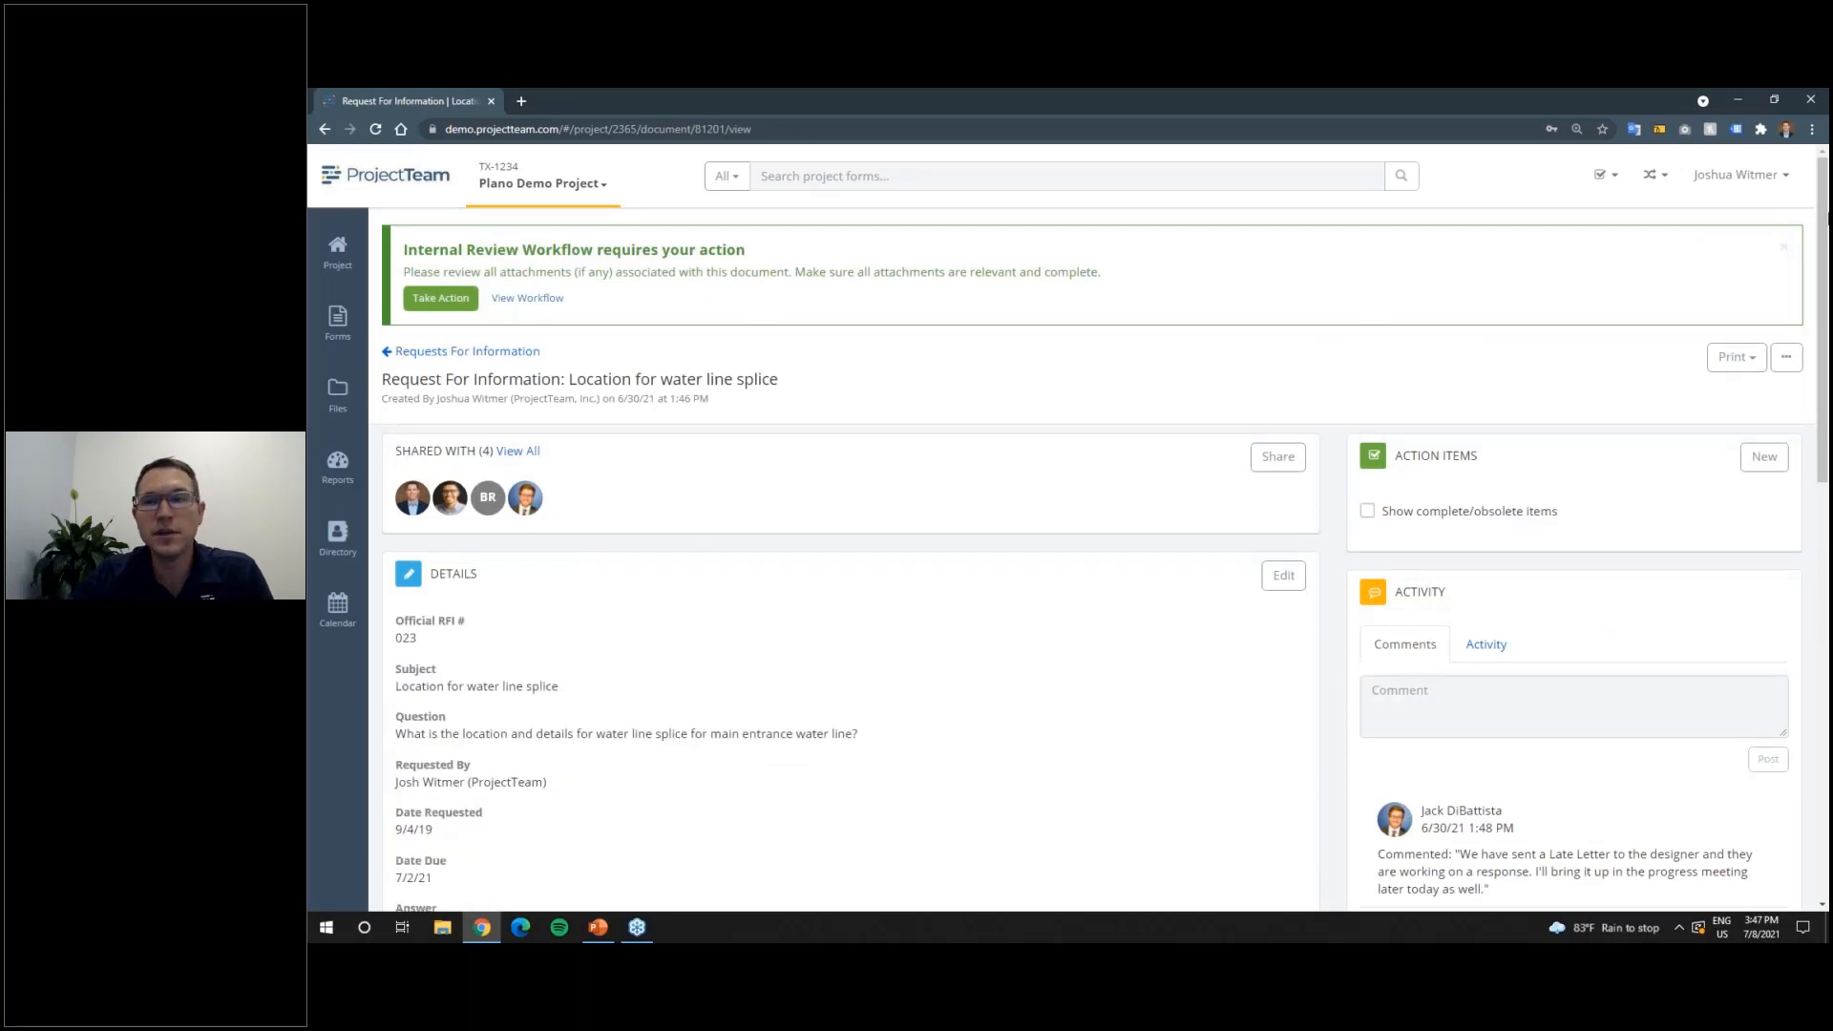
{"action": "left_click", "coordinate": [1783, 246]}
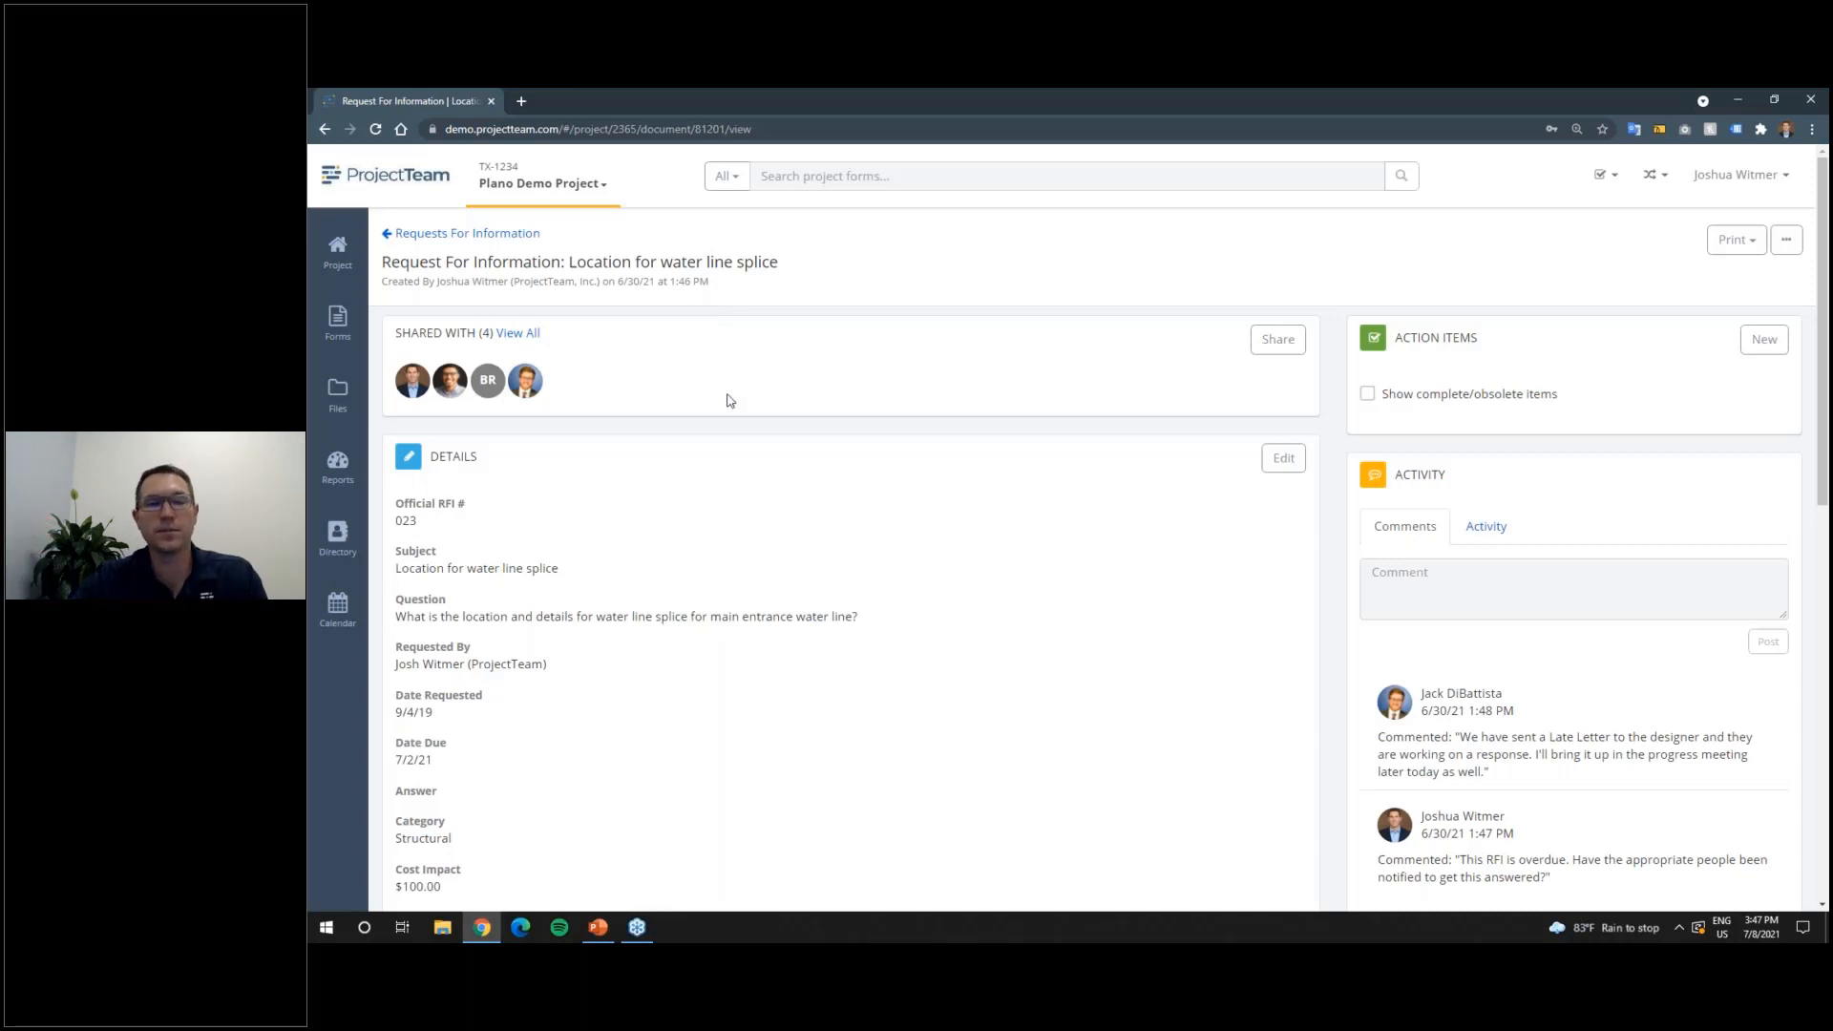
{"action": "scroll", "coordinate": [958, 423], "scroll_direction": "down", "scroll_amount": 1}
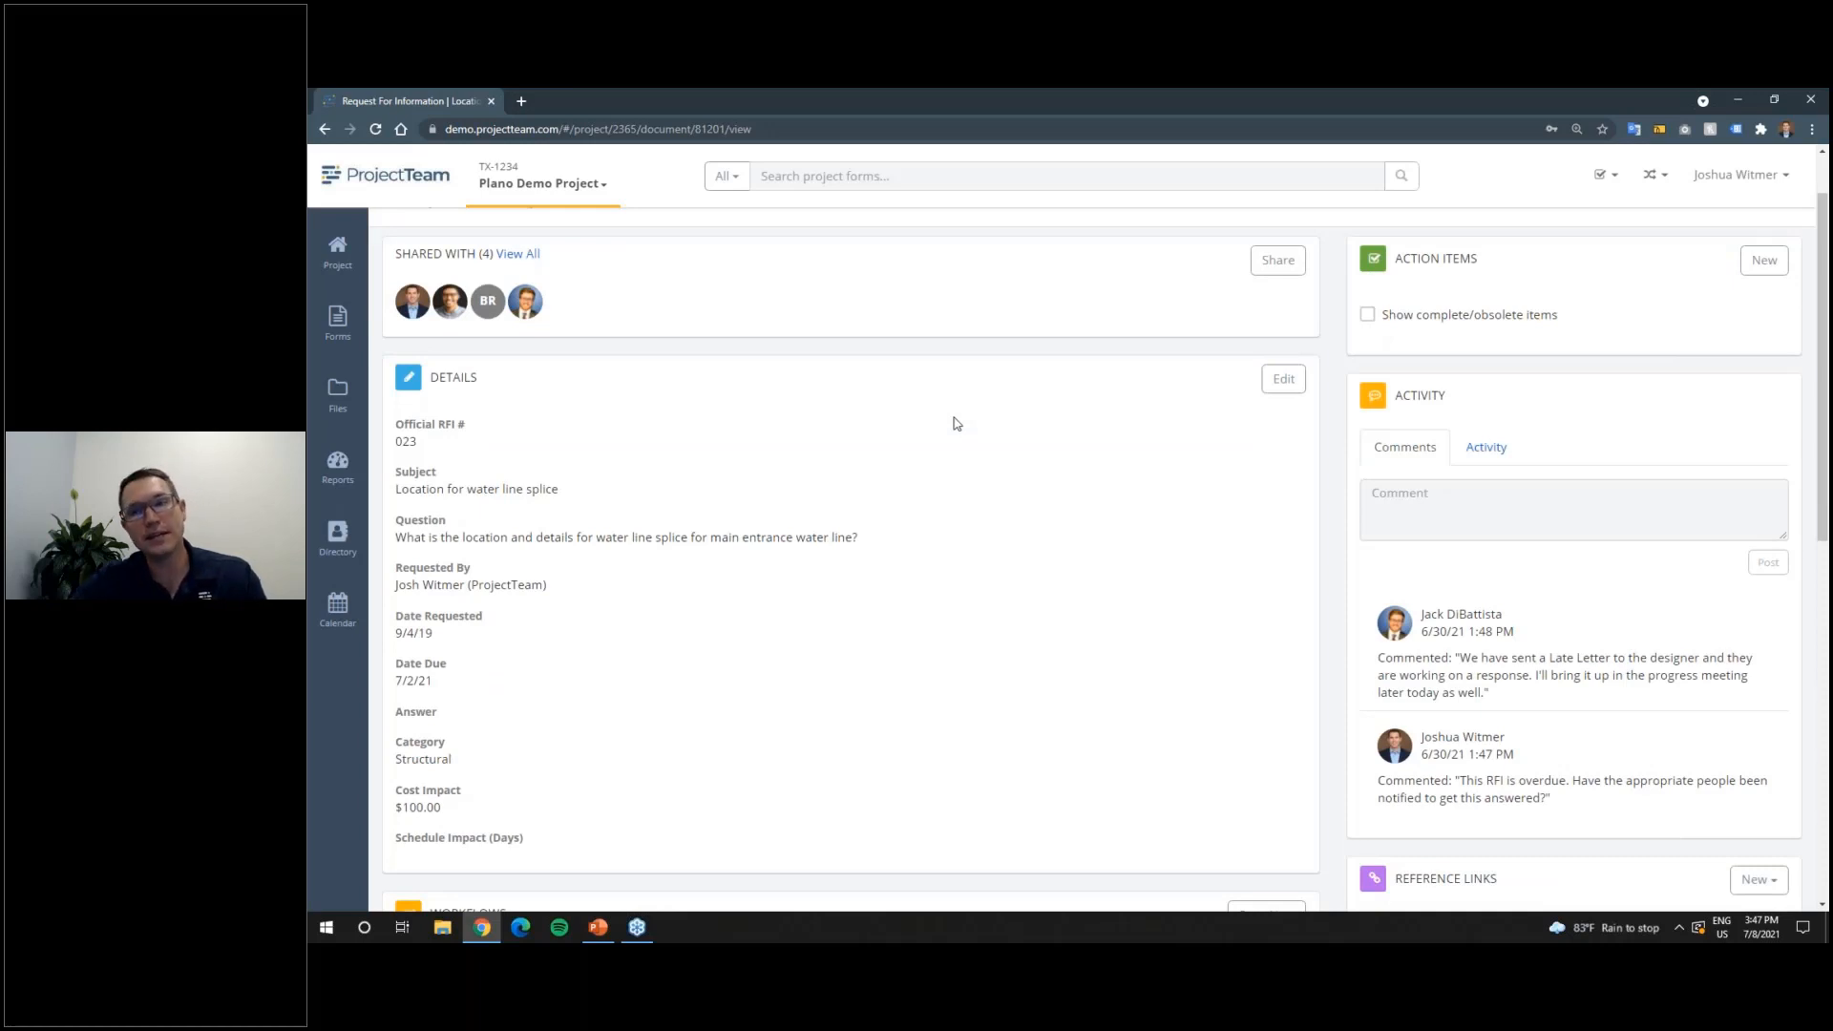
{"action": "scroll", "coordinate": [957, 423], "scroll_direction": "up", "scroll_amount": 1}
Step: Customize the Request For Information form fields and start a new field of type Collection (Reference)
{"action": "left_click", "coordinate": [1786, 240]}
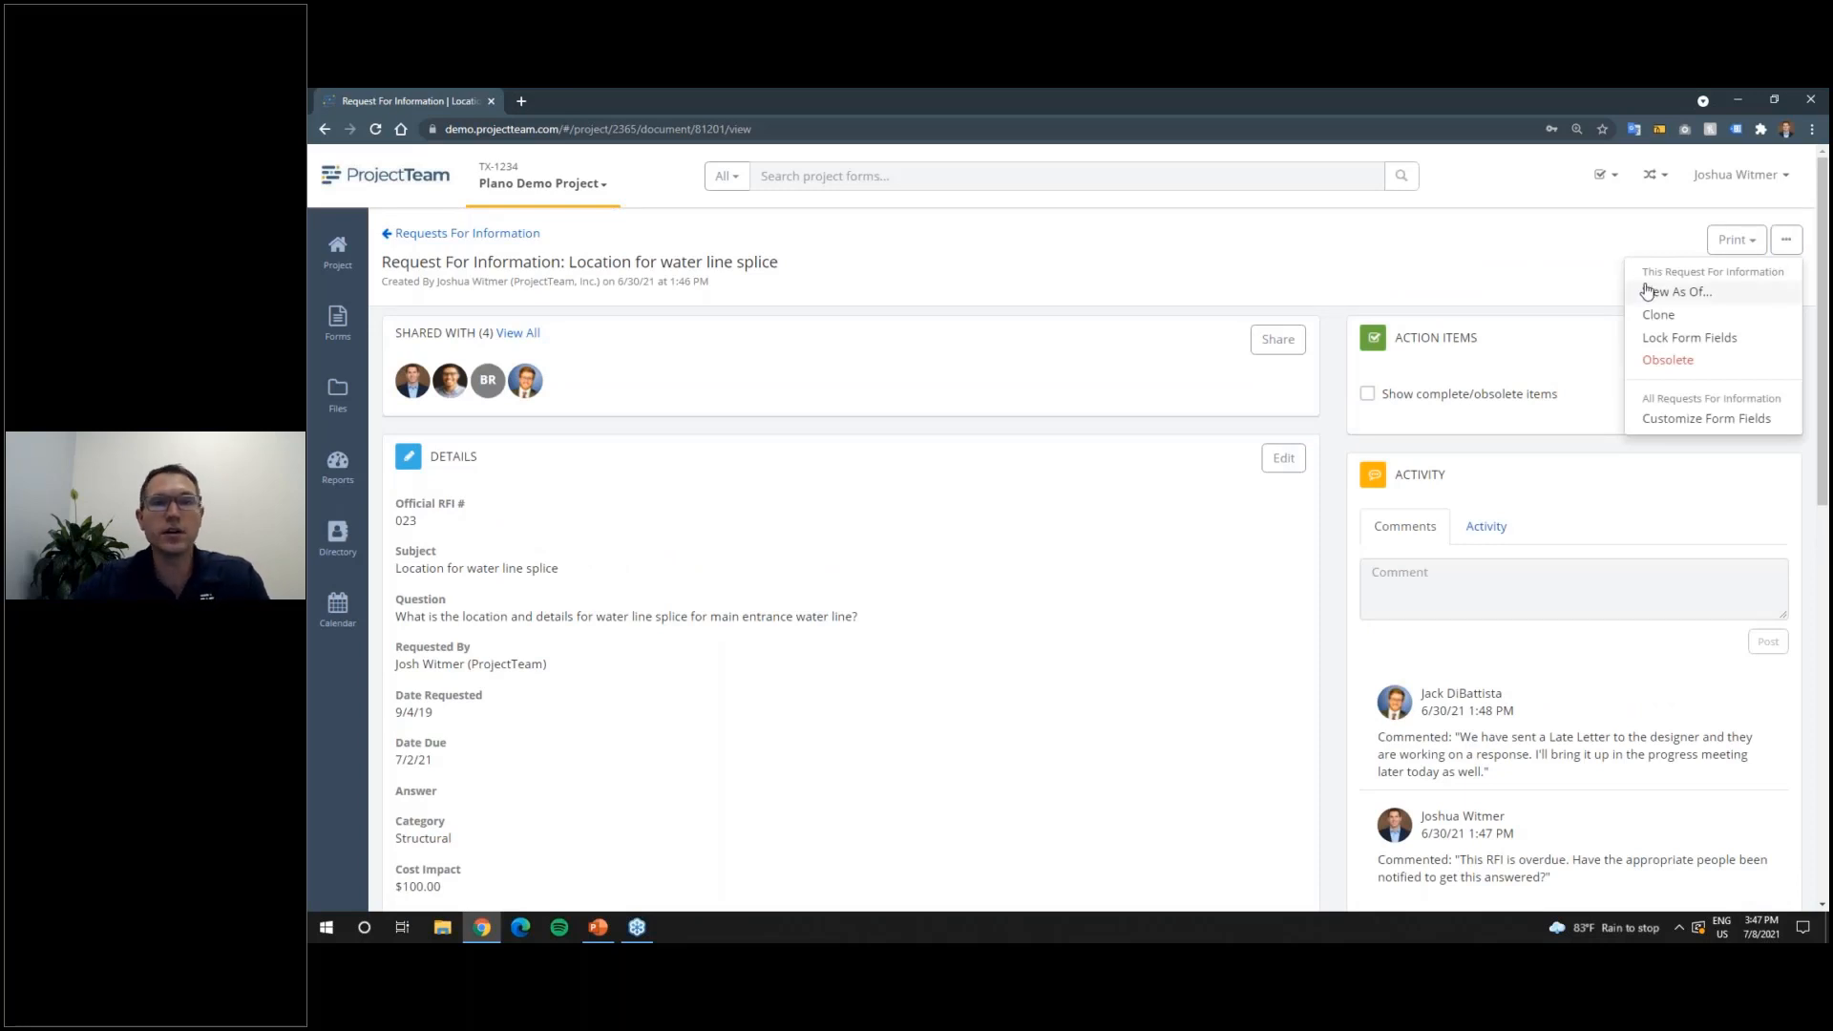
{"action": "left_click", "coordinate": [1680, 420]}
{"action": "scroll", "coordinate": [1145, 495], "scroll_direction": "down", "scroll_amount": 1}
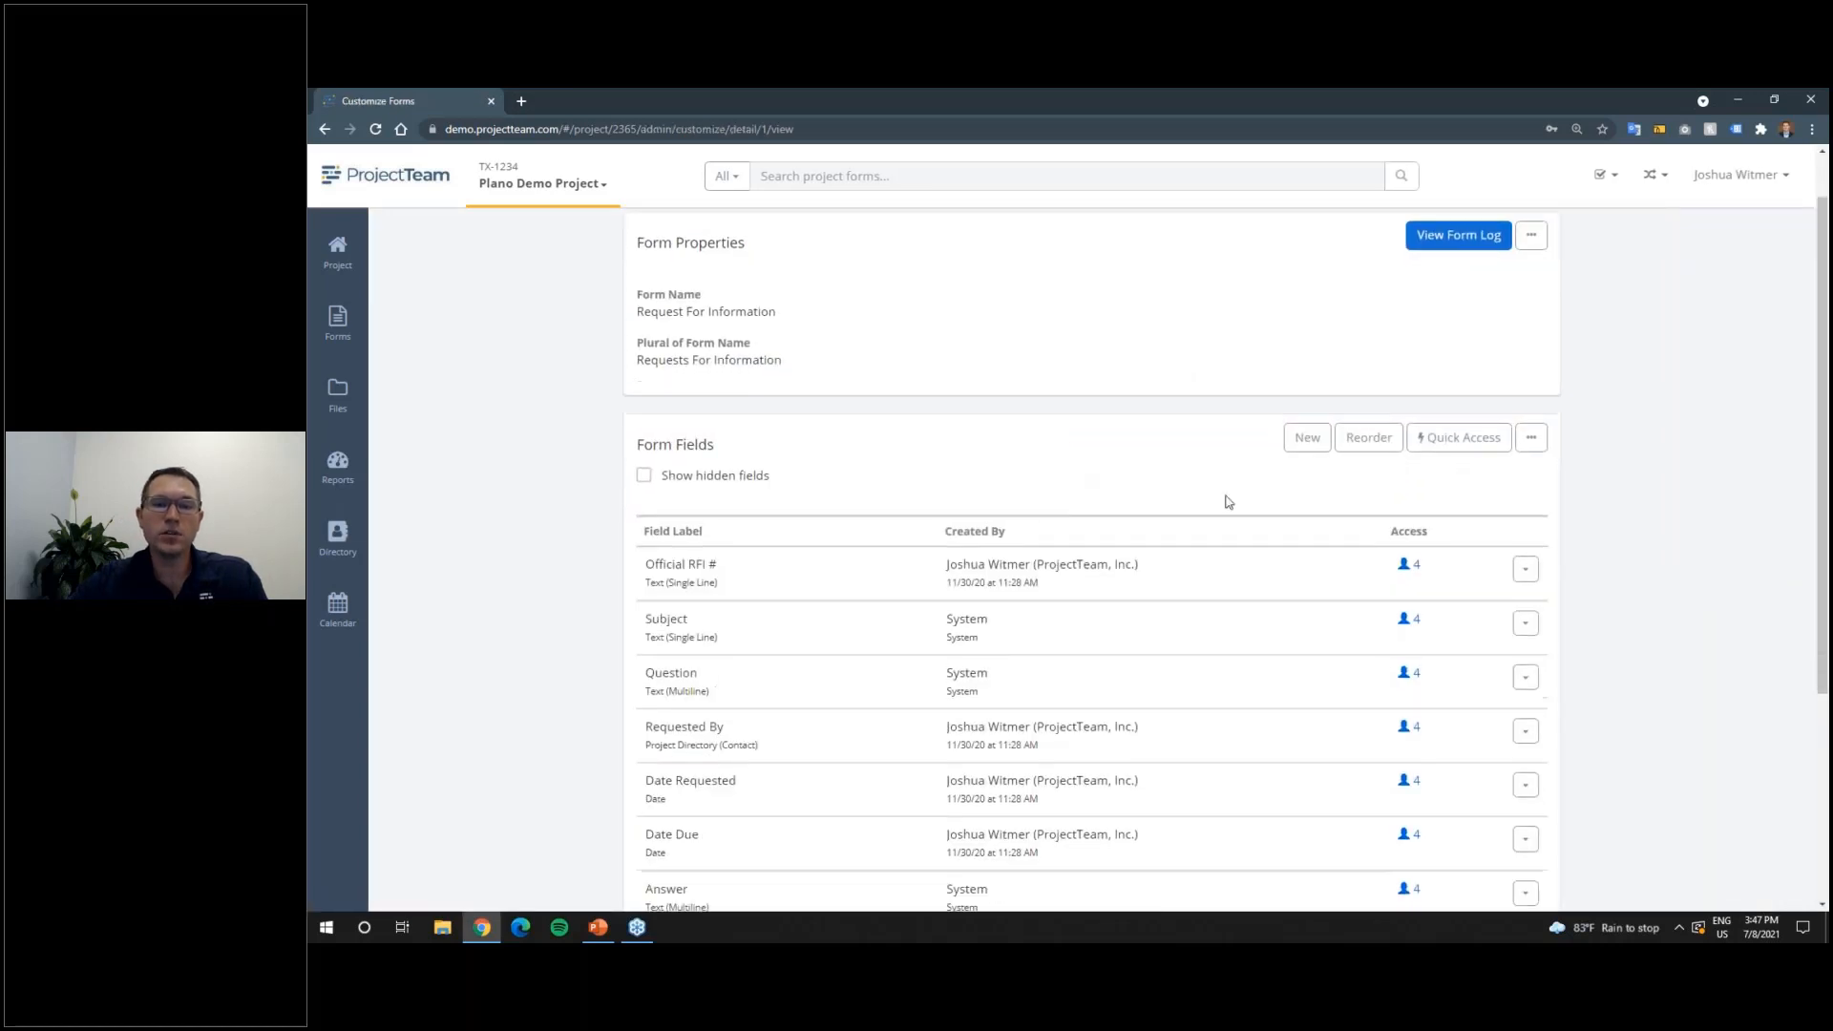
{"action": "left_click", "coordinate": [1308, 420]}
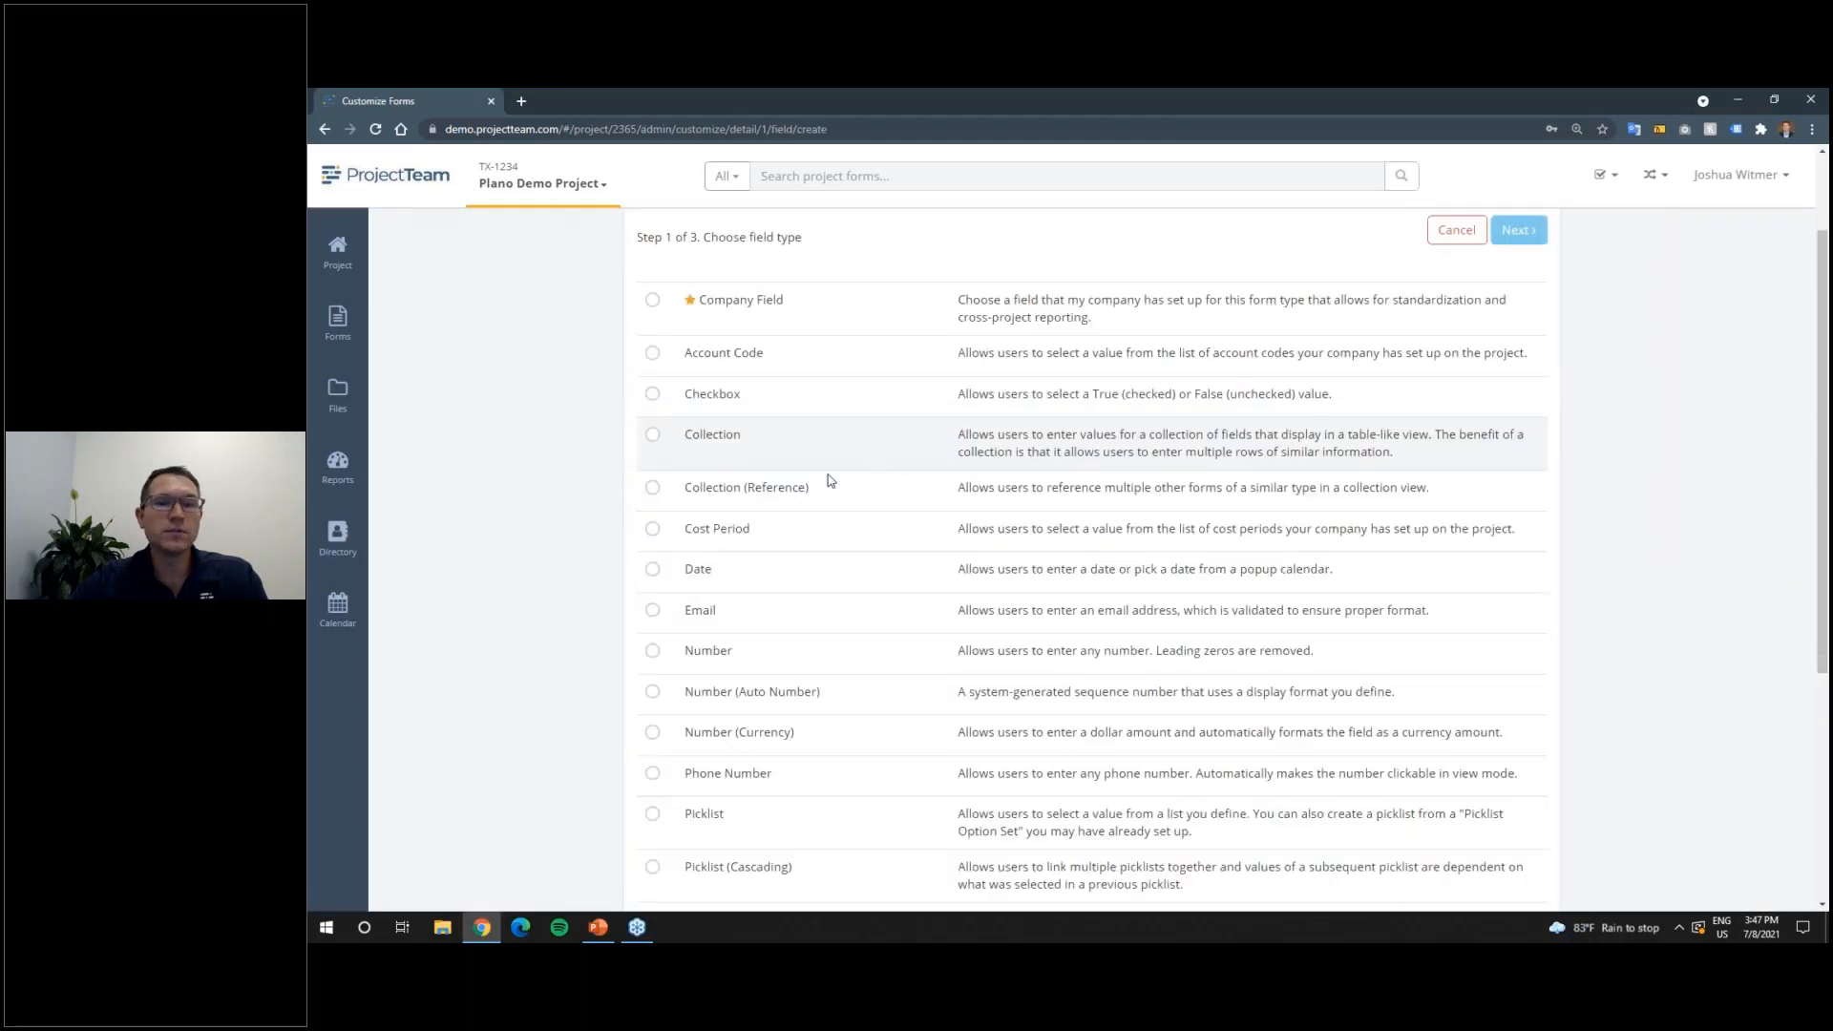
{"action": "left_click", "coordinate": [652, 489]}
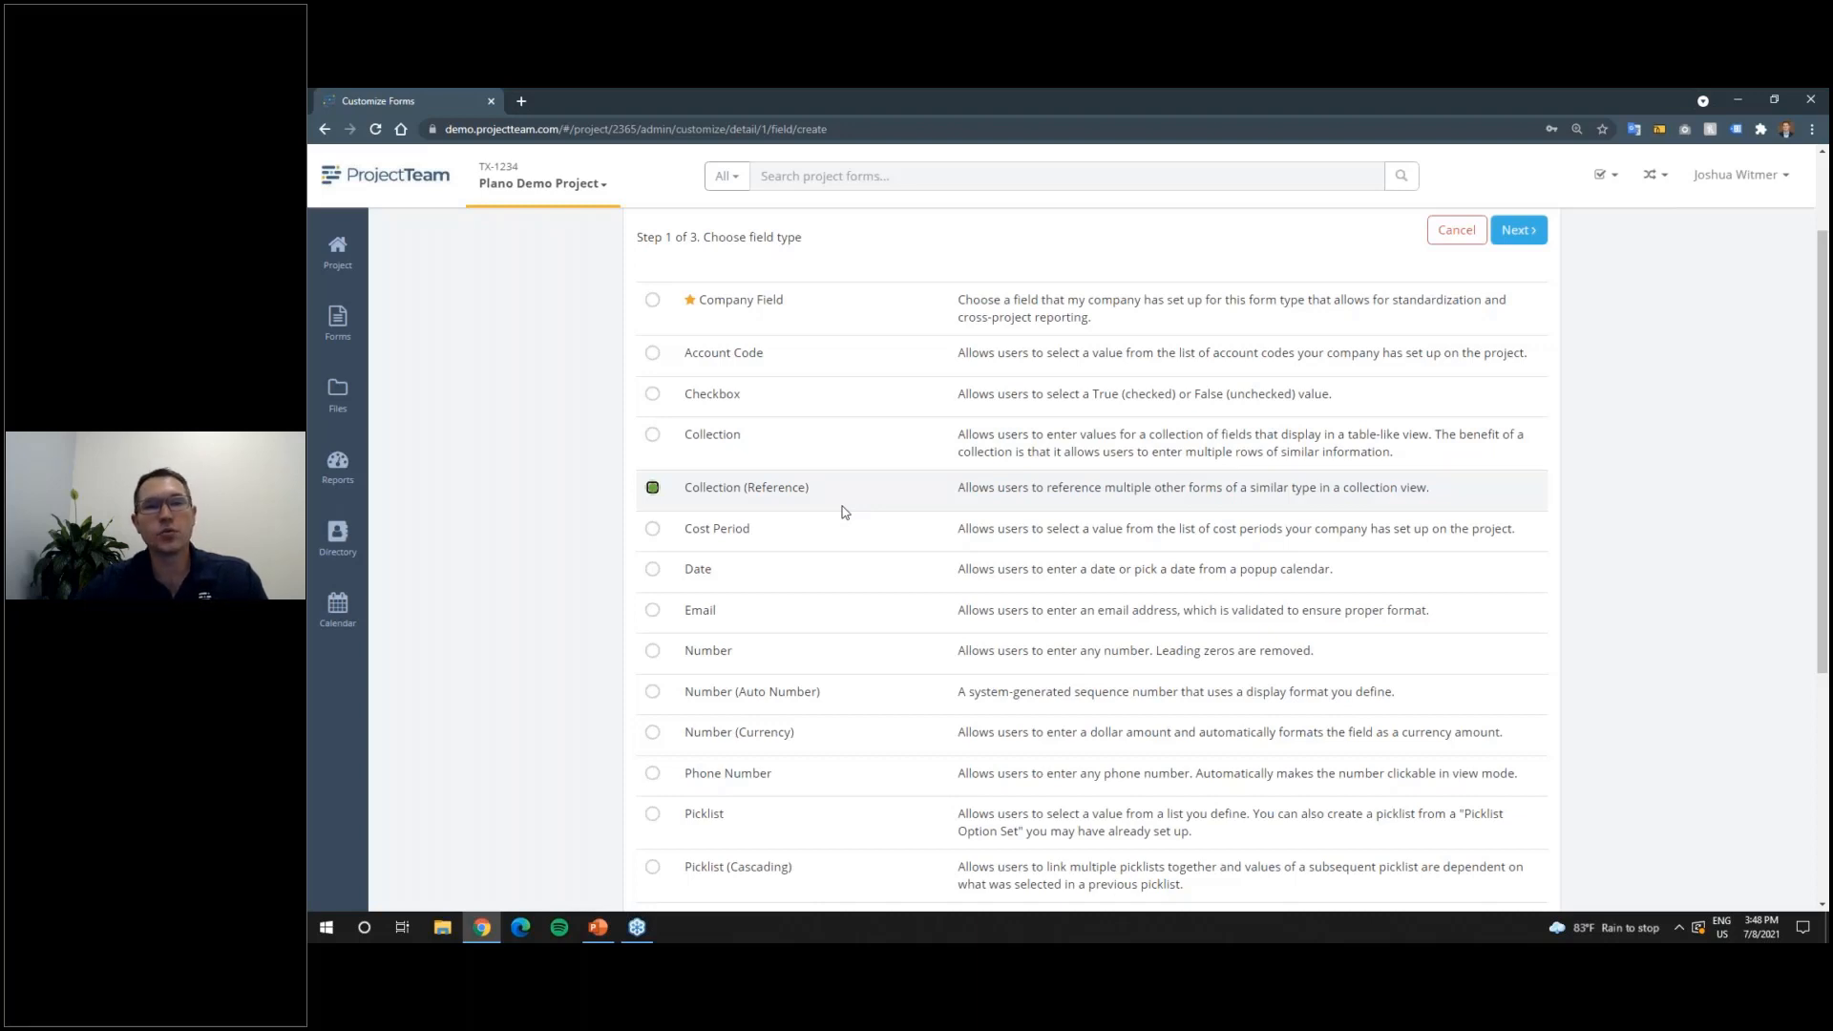
{"action": "left_click", "coordinate": [1518, 232]}
Step: Label the new field Related DWGs and enter the help text "choose the drawings that are related"
{"action": "left_click", "coordinate": [785, 494]}
{"action": "type", "text": "R"}
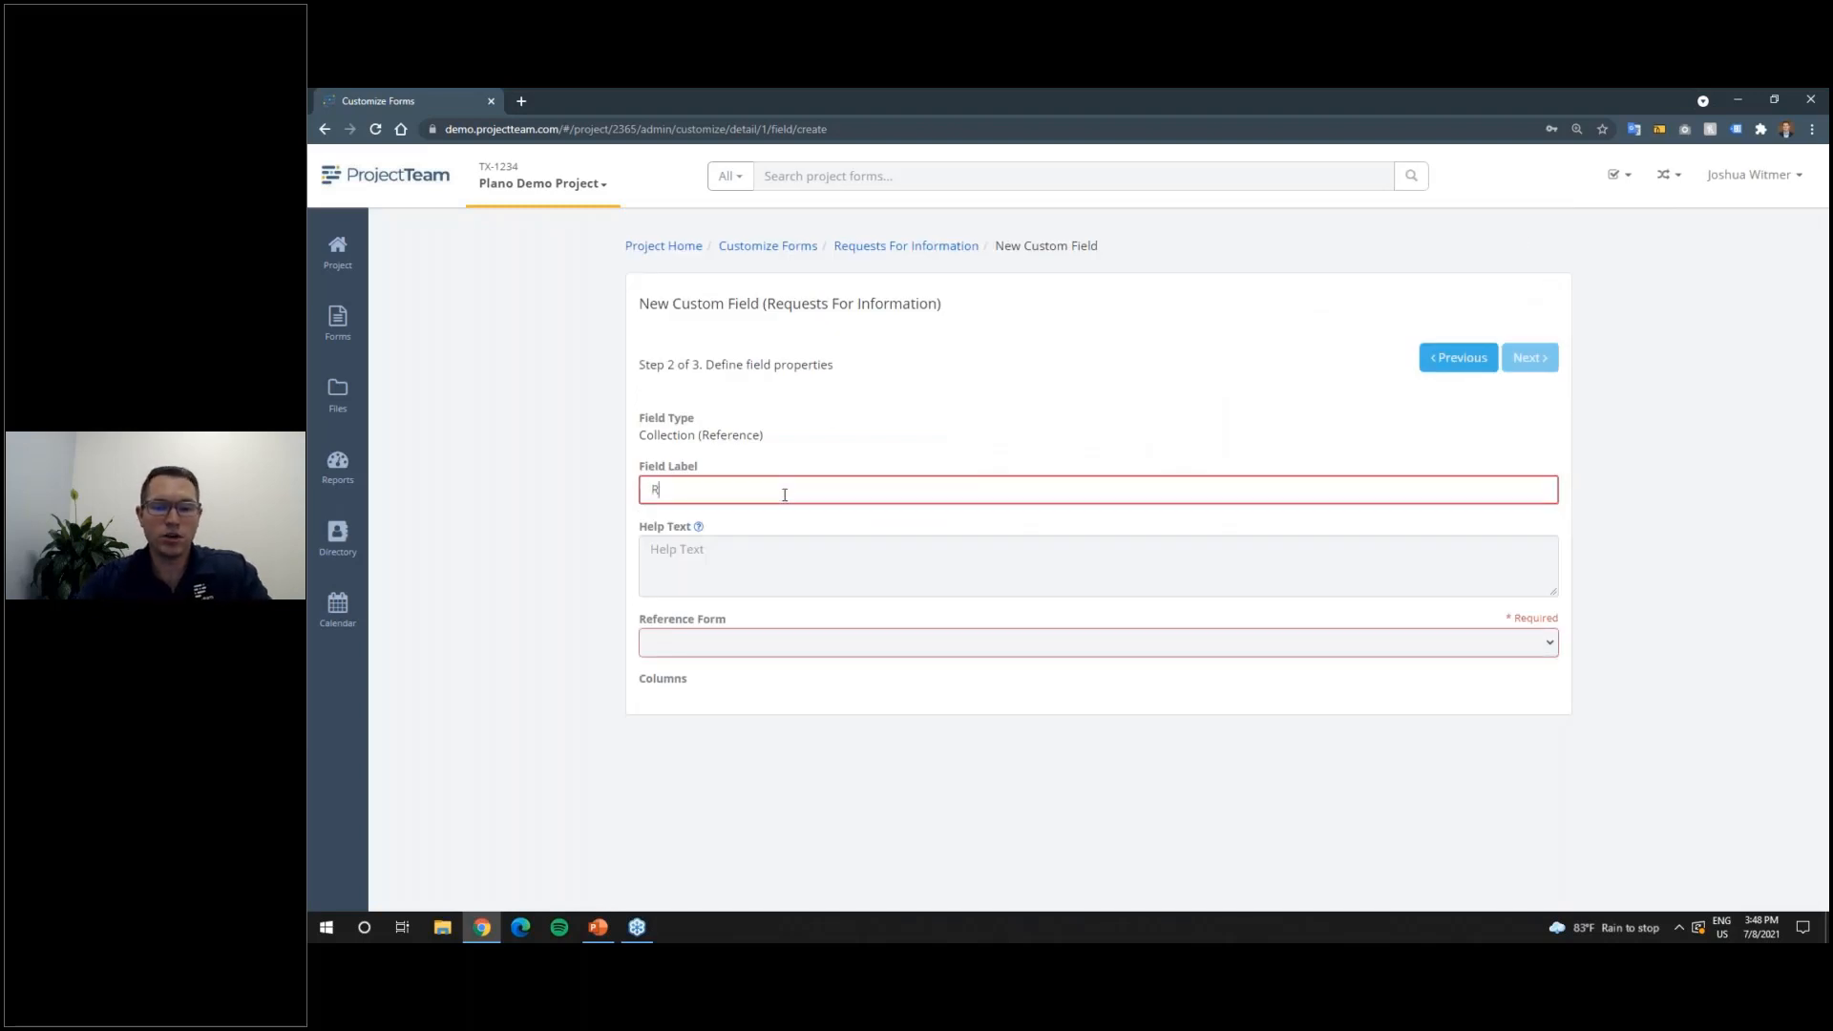
{"action": "type", "text": "elated DWGs"}
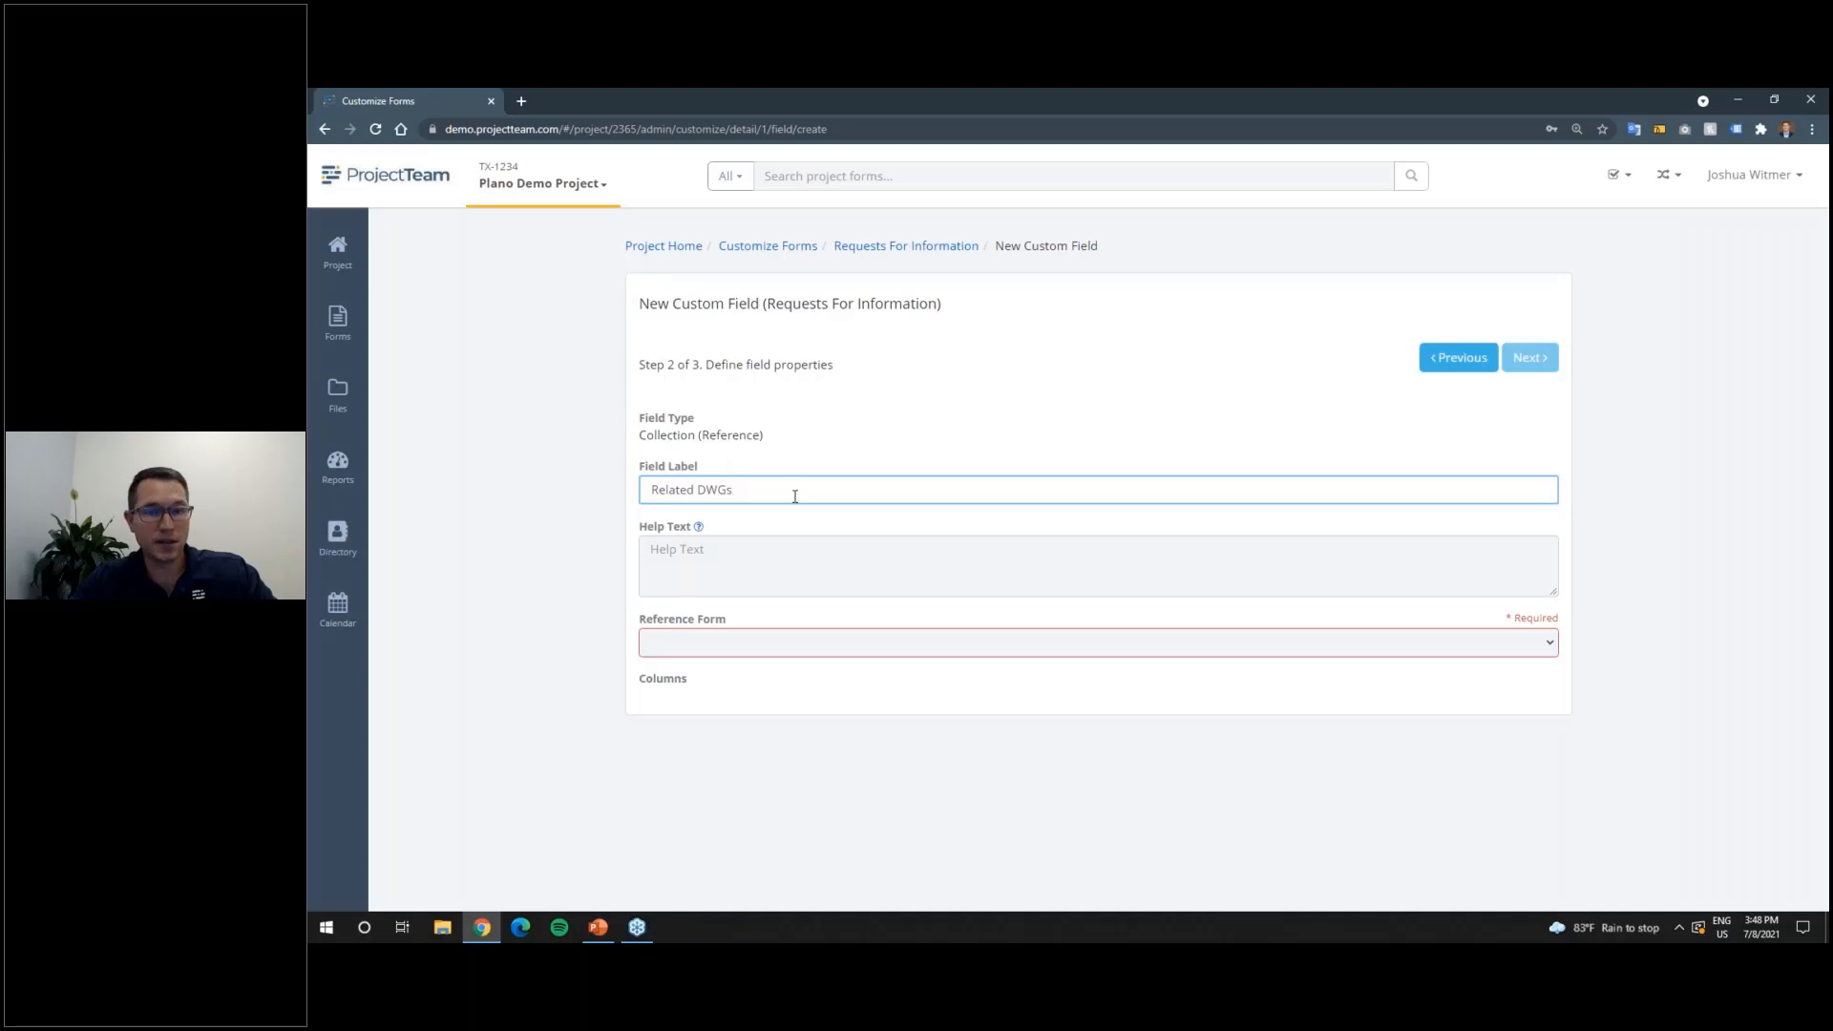
{"action": "key", "text": "Tab"}
{"action": "type", "text": "ch"}
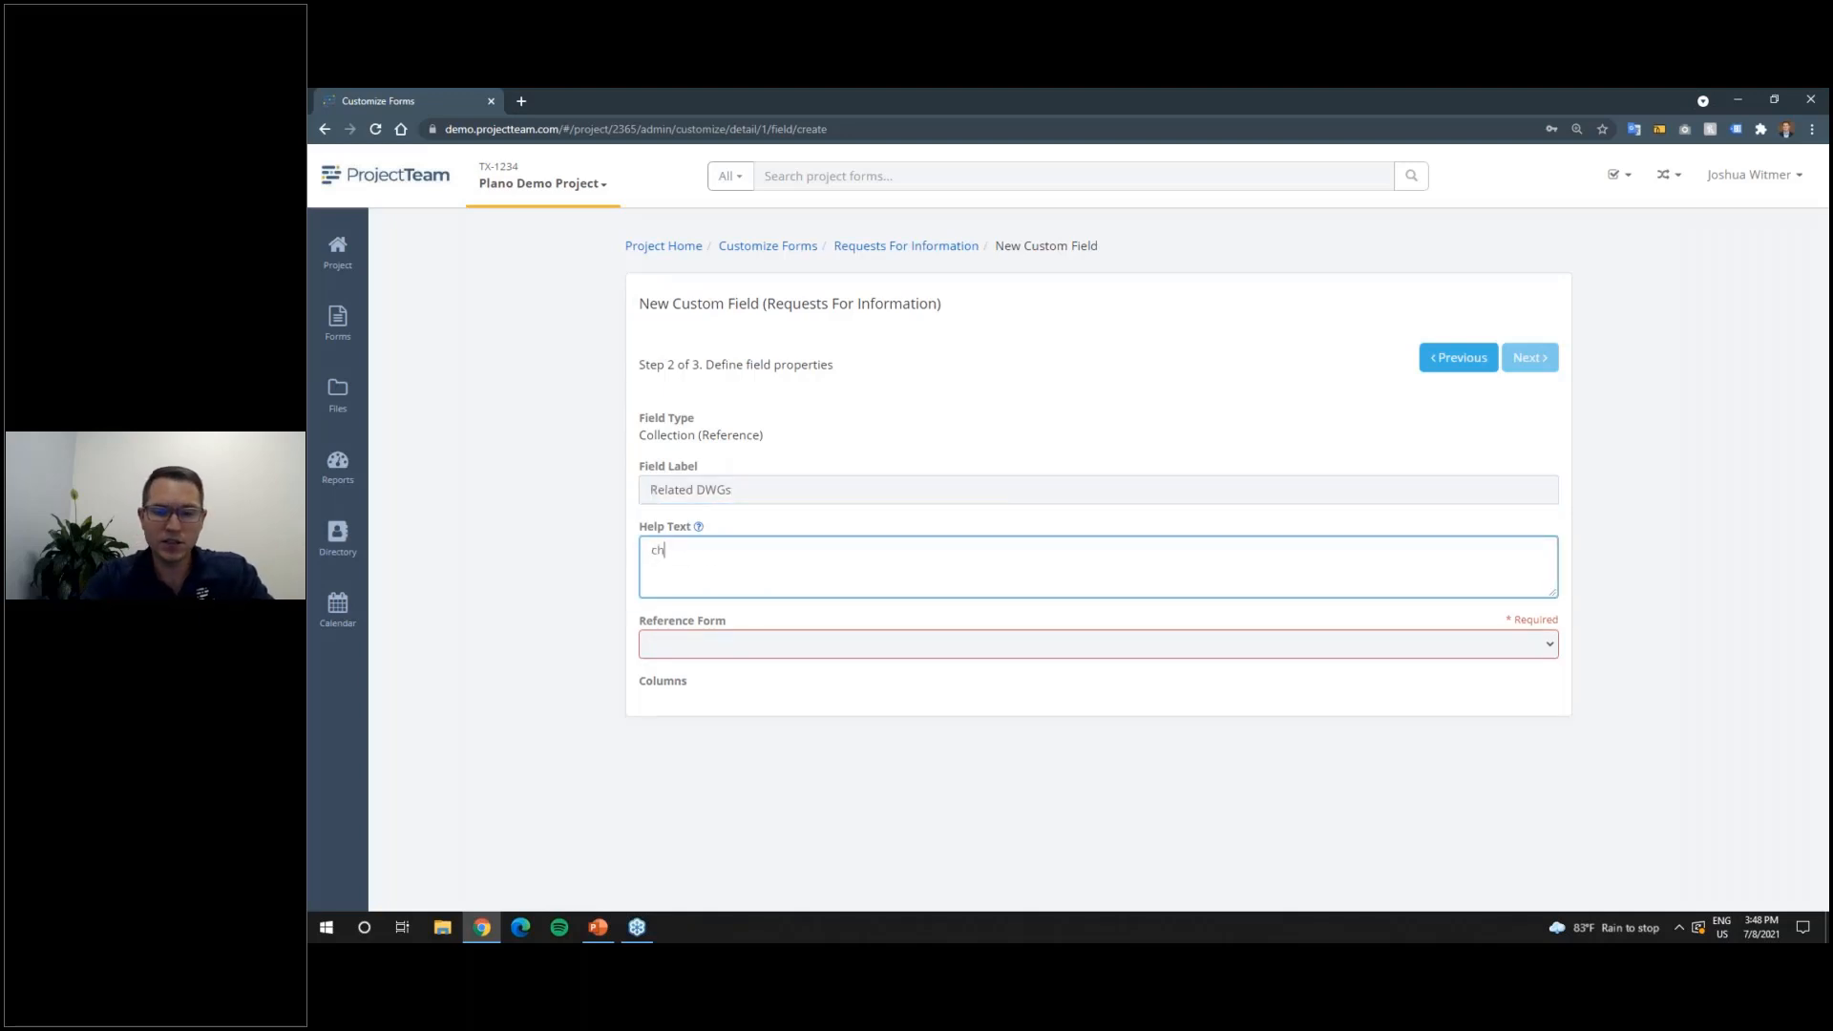
{"action": "type", "text": "oose the dr"}
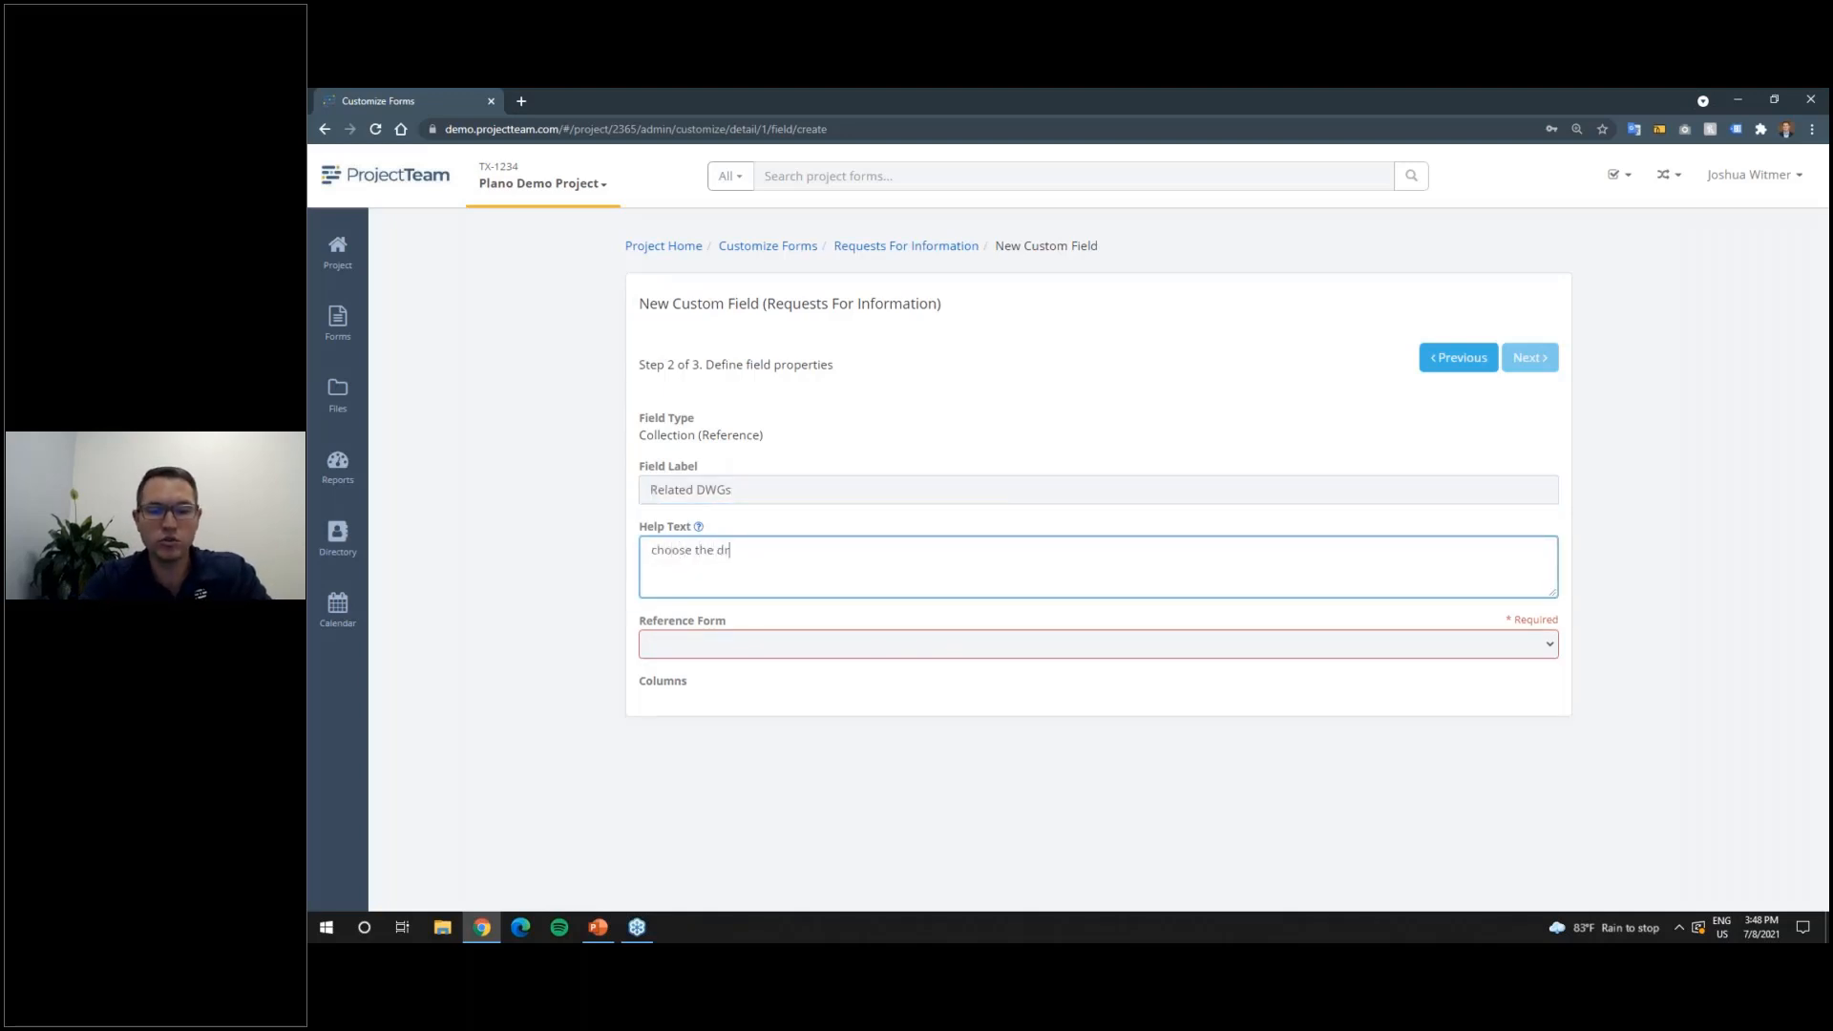
{"action": "type", "text": "awings that are related"}
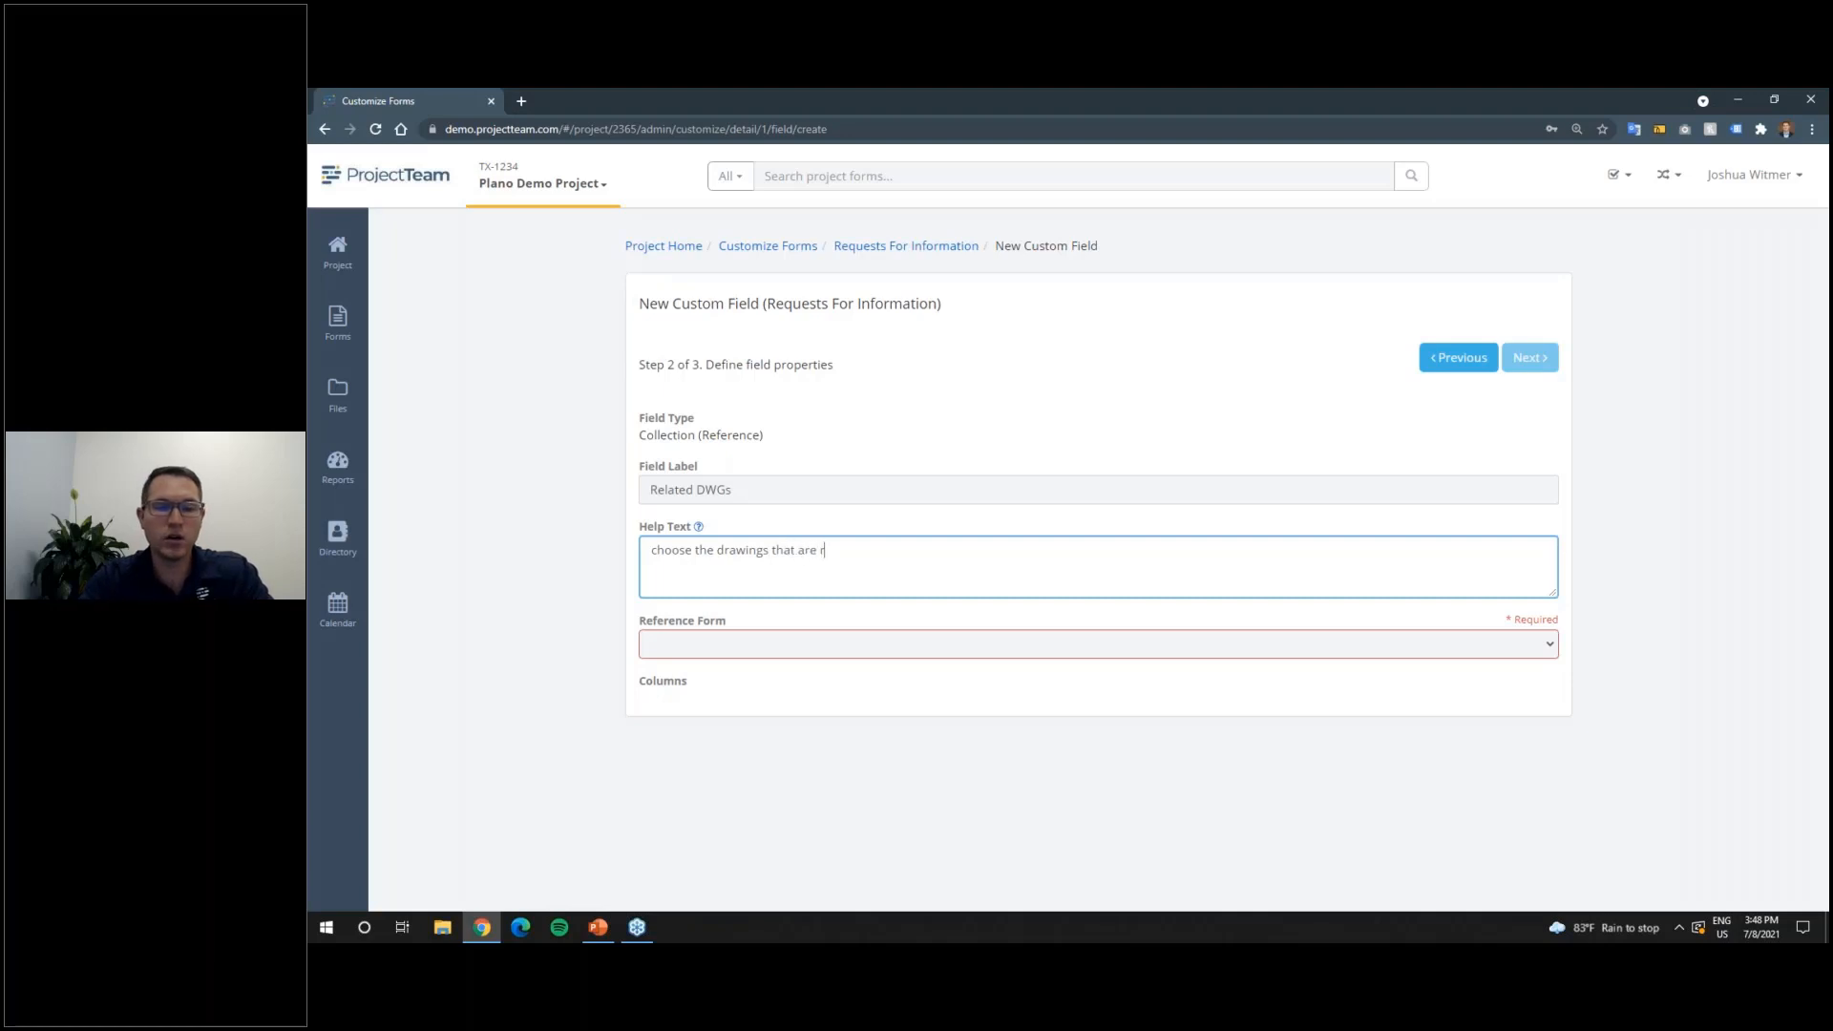
Step: Reference the Drawings form with the Drawing #, Revision #, Revision Date and Discipline columns, and save the field with its default access
{"action": "left_click", "coordinate": [762, 642]}
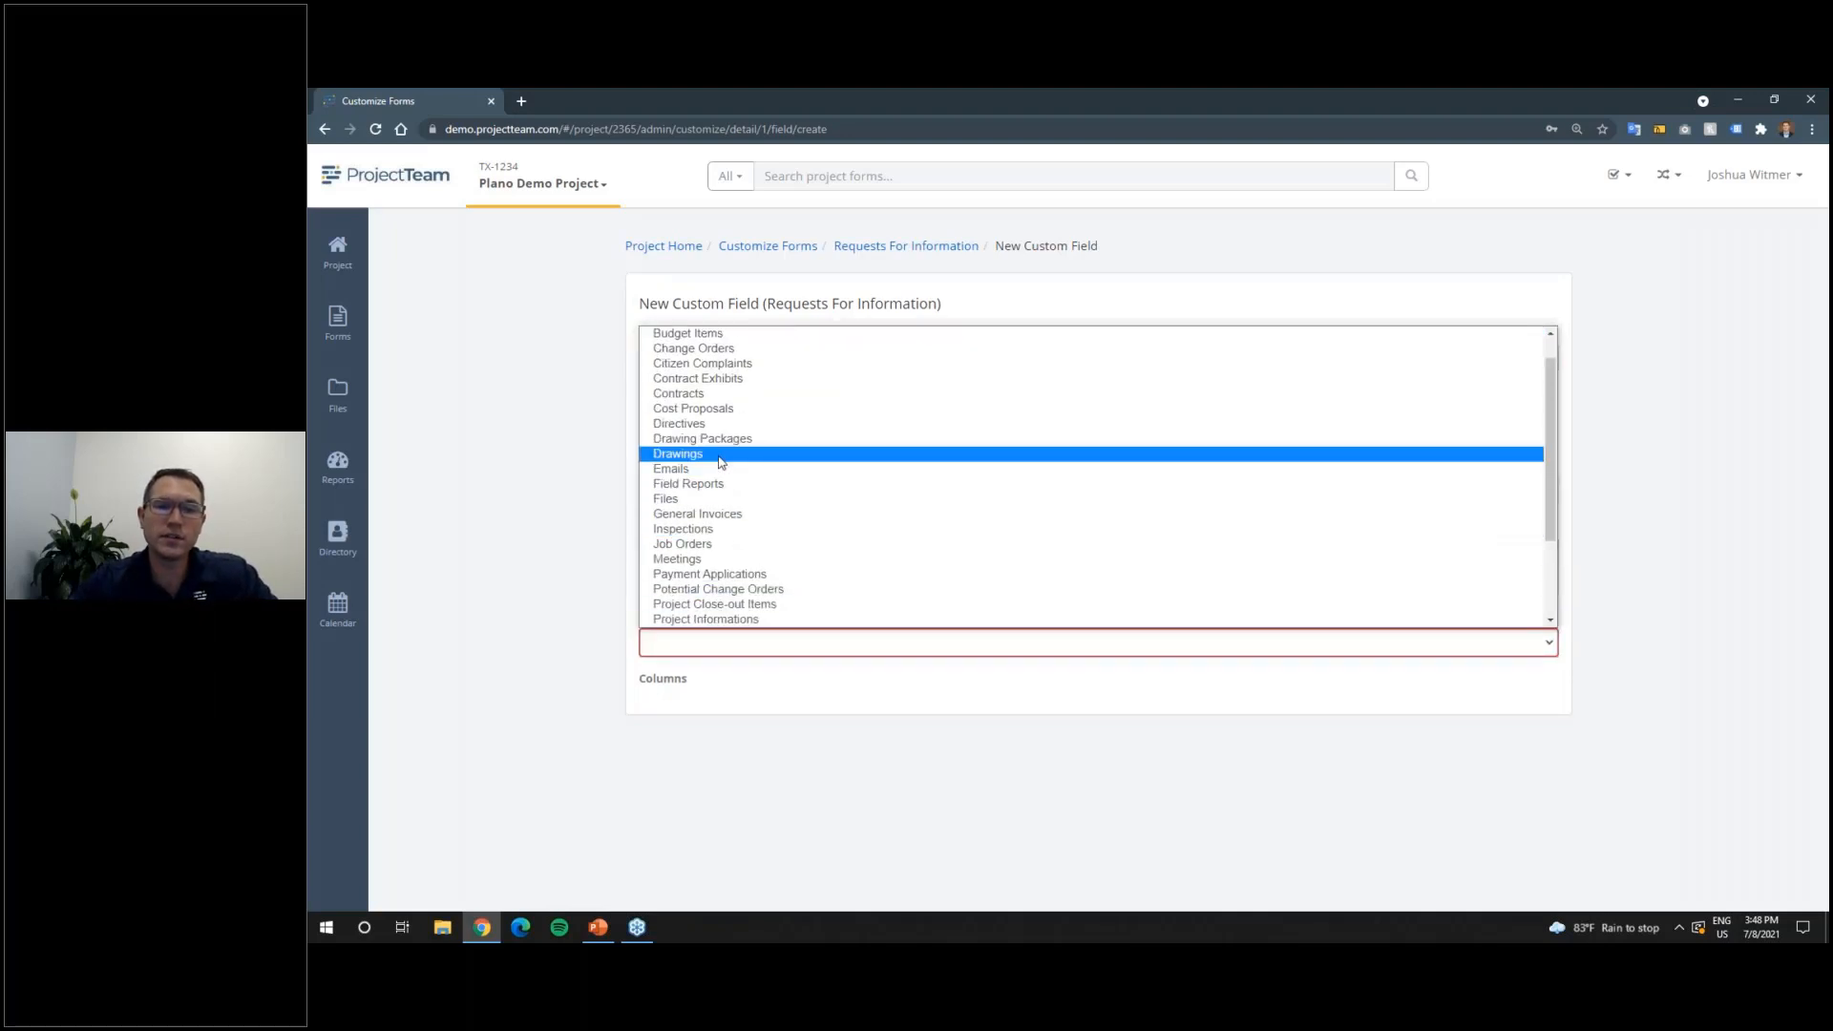
{"action": "left_click", "coordinate": [720, 455]}
{"action": "scroll", "coordinate": [984, 707], "scroll_direction": "down", "scroll_amount": 2}
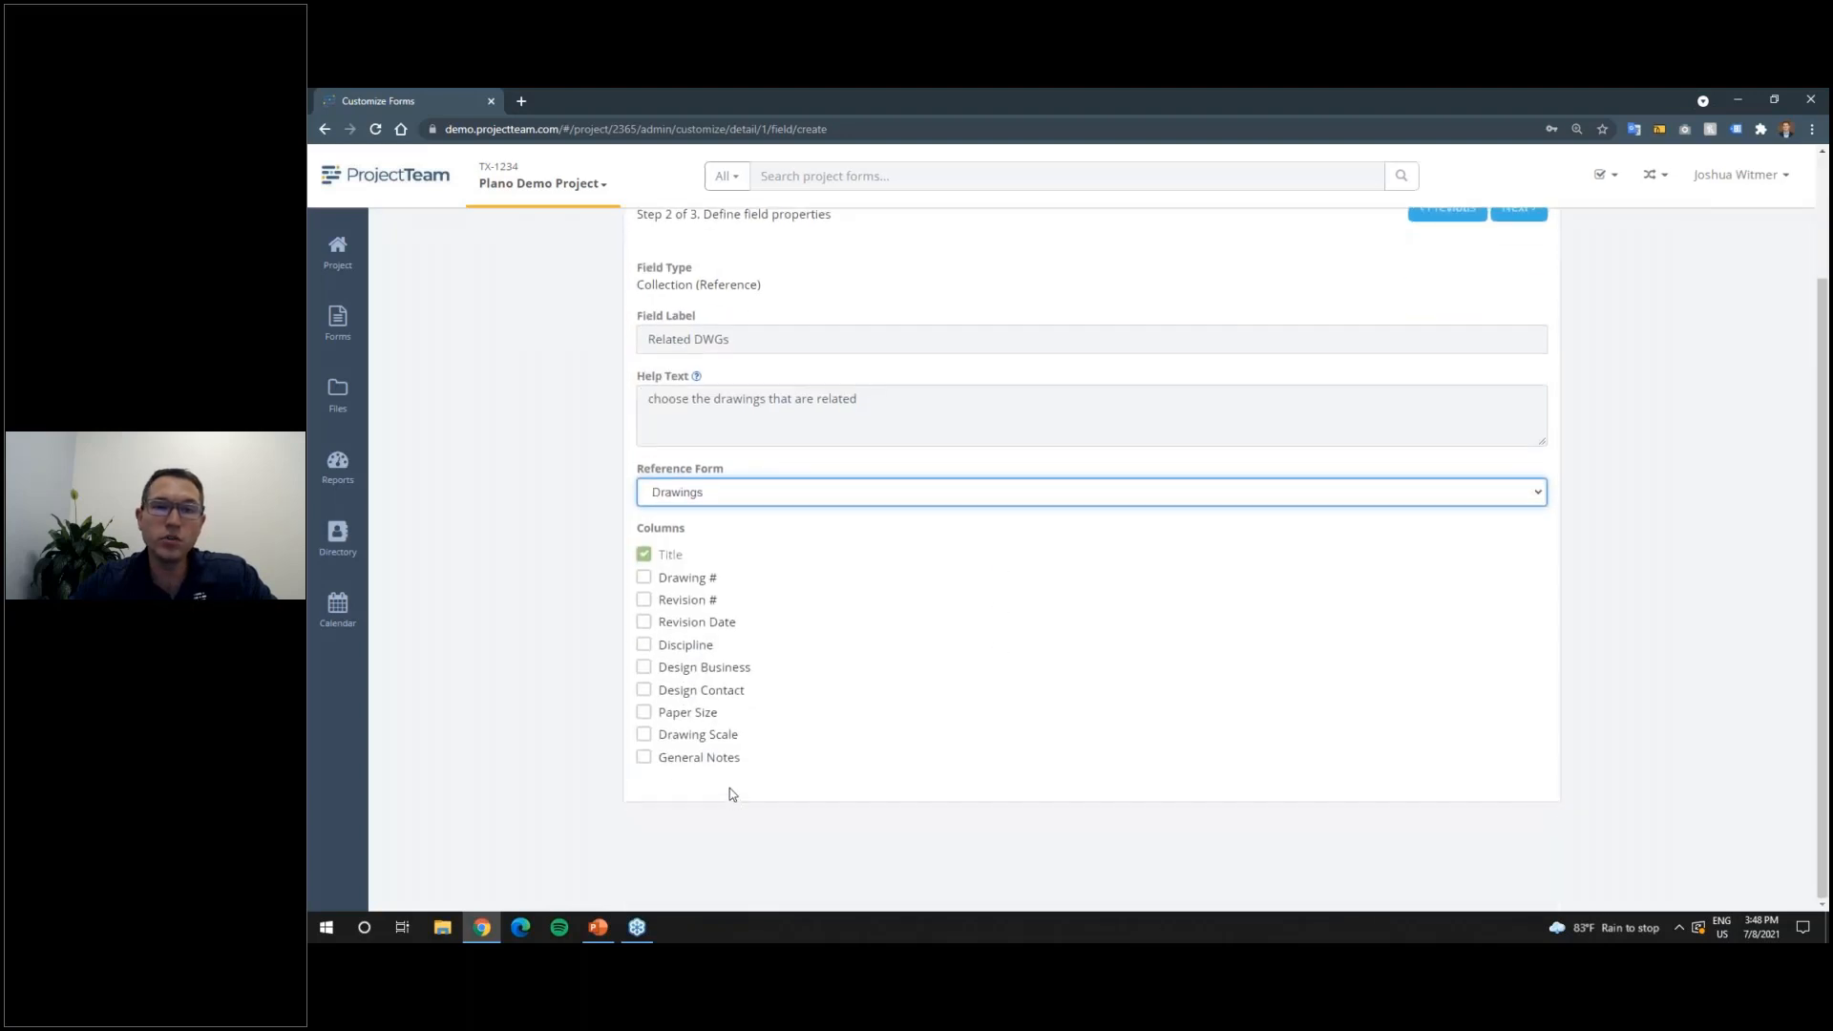
{"action": "left_click", "coordinate": [682, 580]}
{"action": "left_click", "coordinate": [682, 602]}
{"action": "left_click", "coordinate": [684, 624]}
{"action": "left_click", "coordinate": [709, 647]}
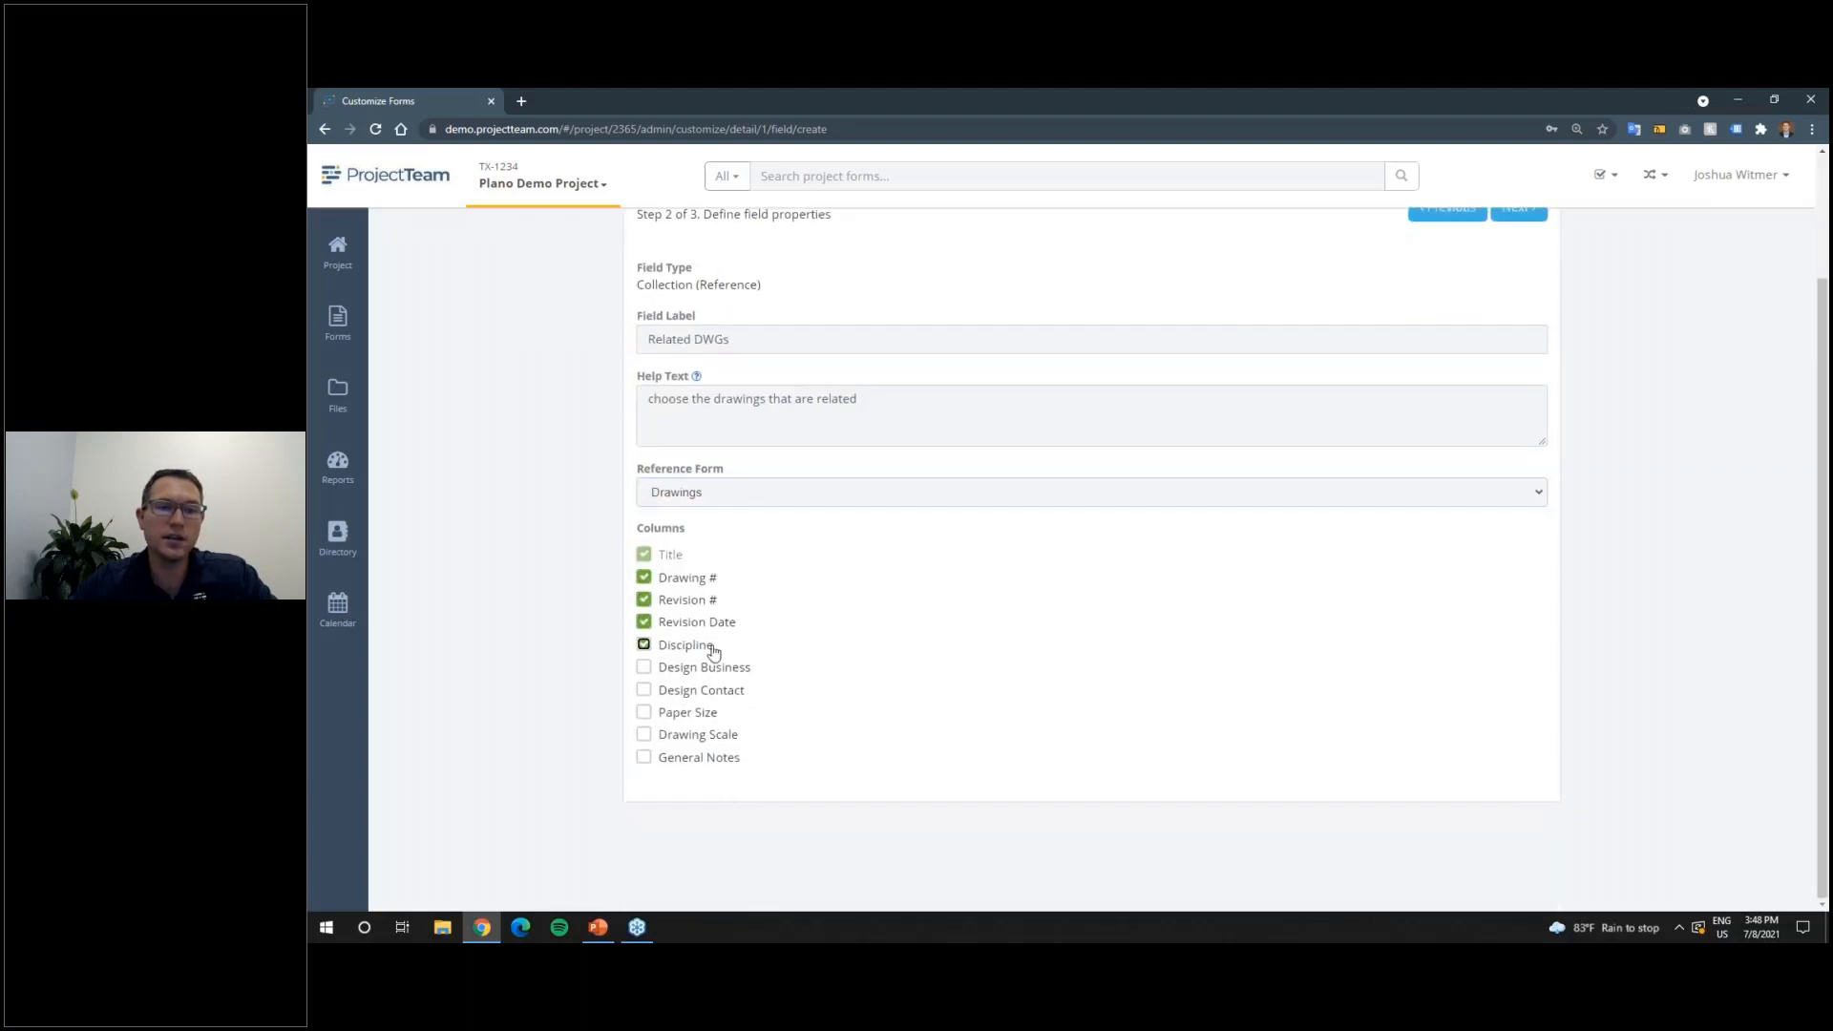
{"action": "scroll", "coordinate": [1564, 393], "scroll_direction": "up", "scroll_amount": 2}
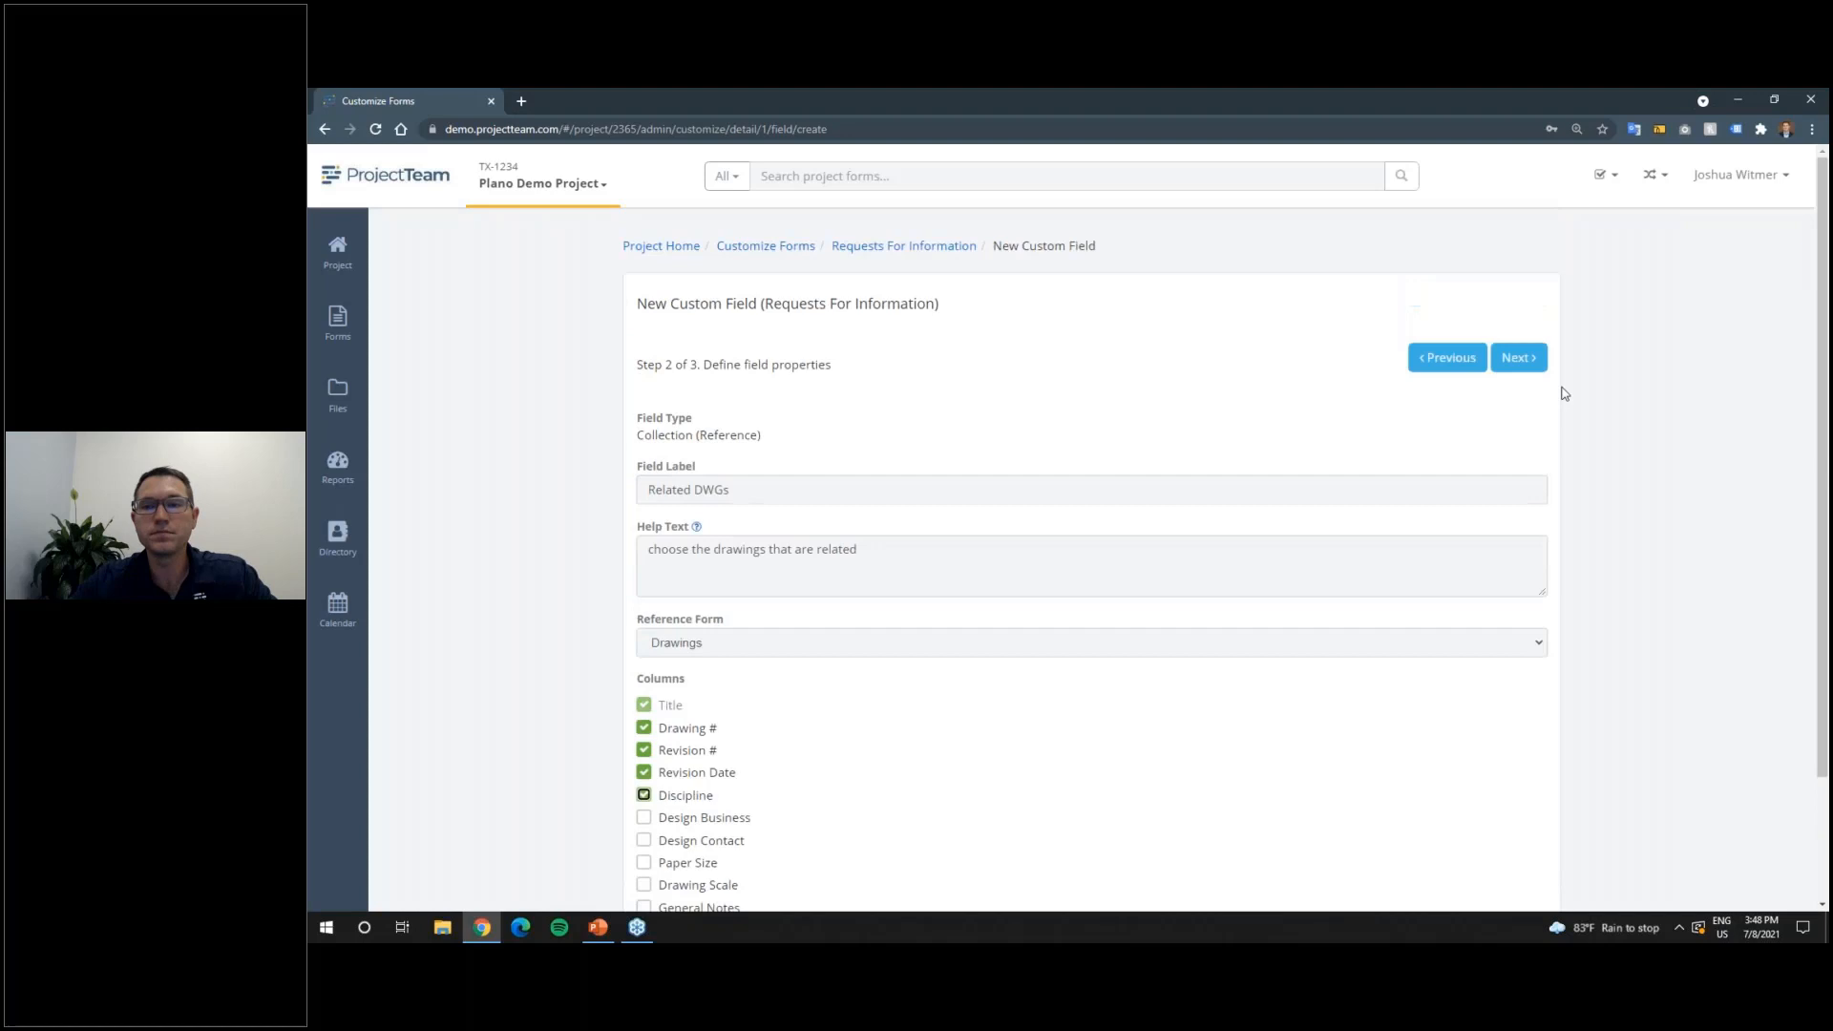
{"action": "left_click", "coordinate": [1519, 357]}
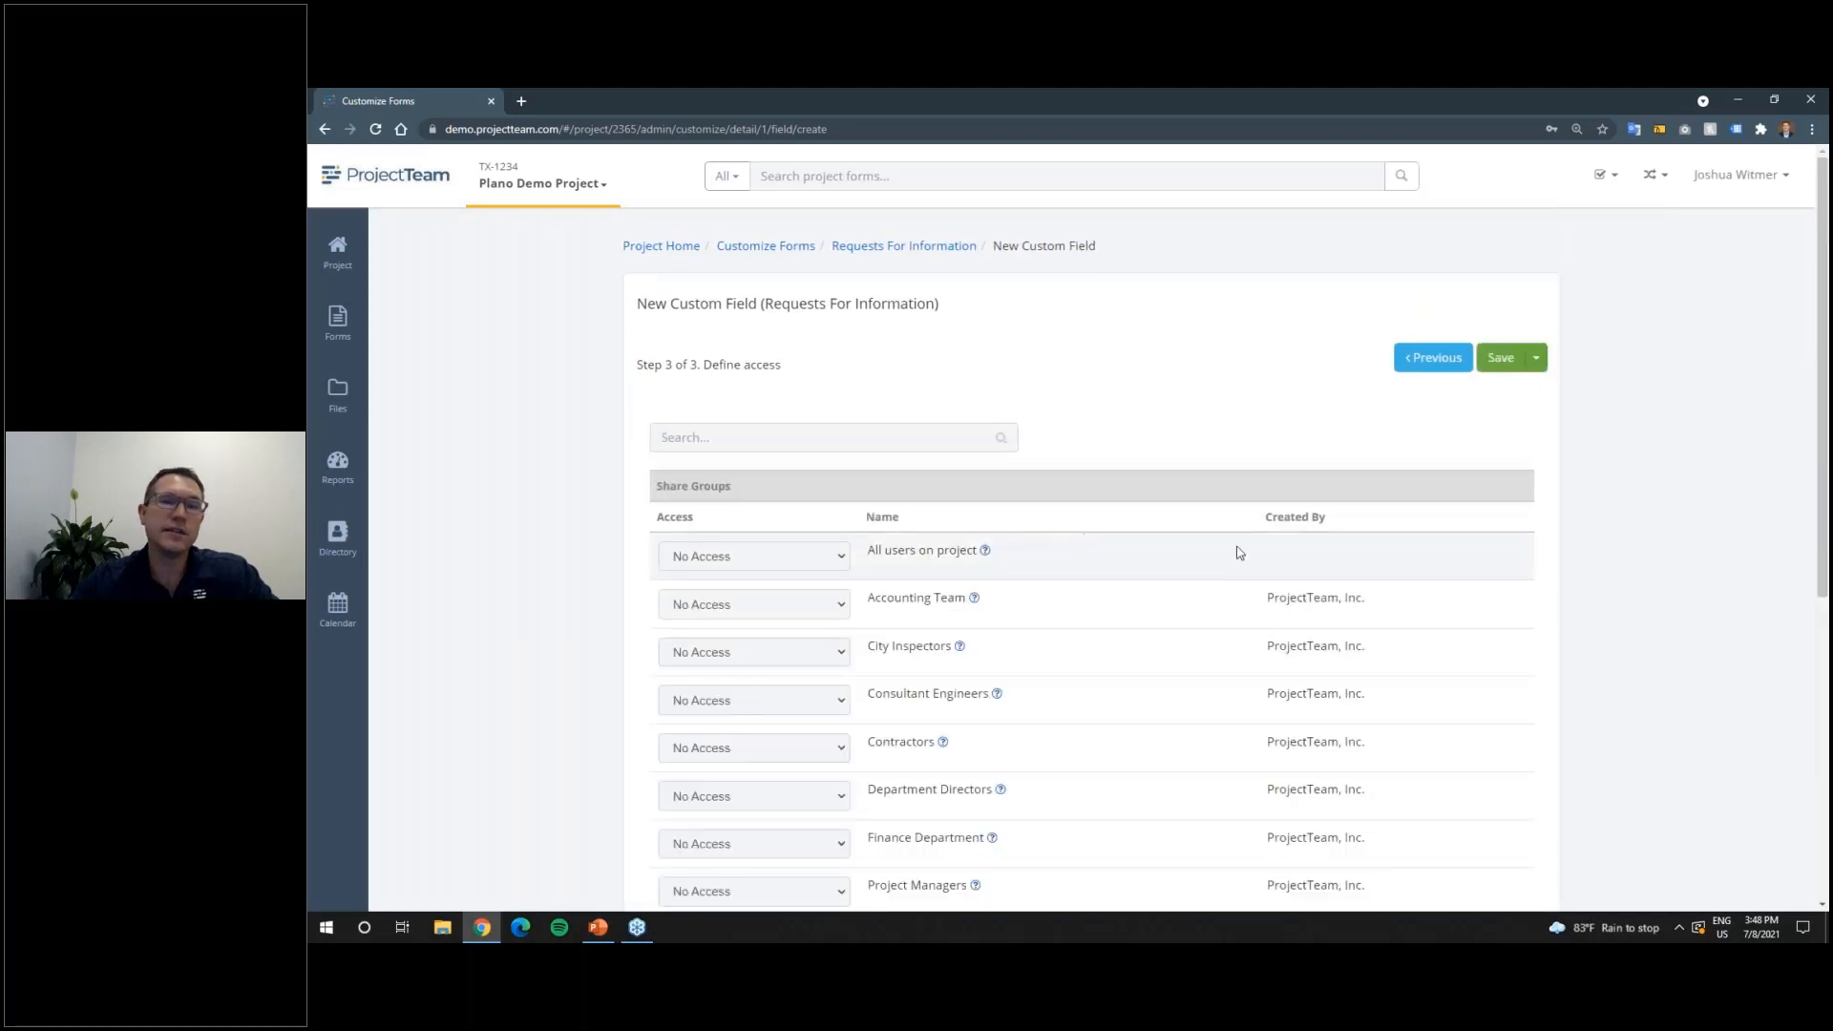
{"action": "left_click", "coordinate": [1501, 357]}
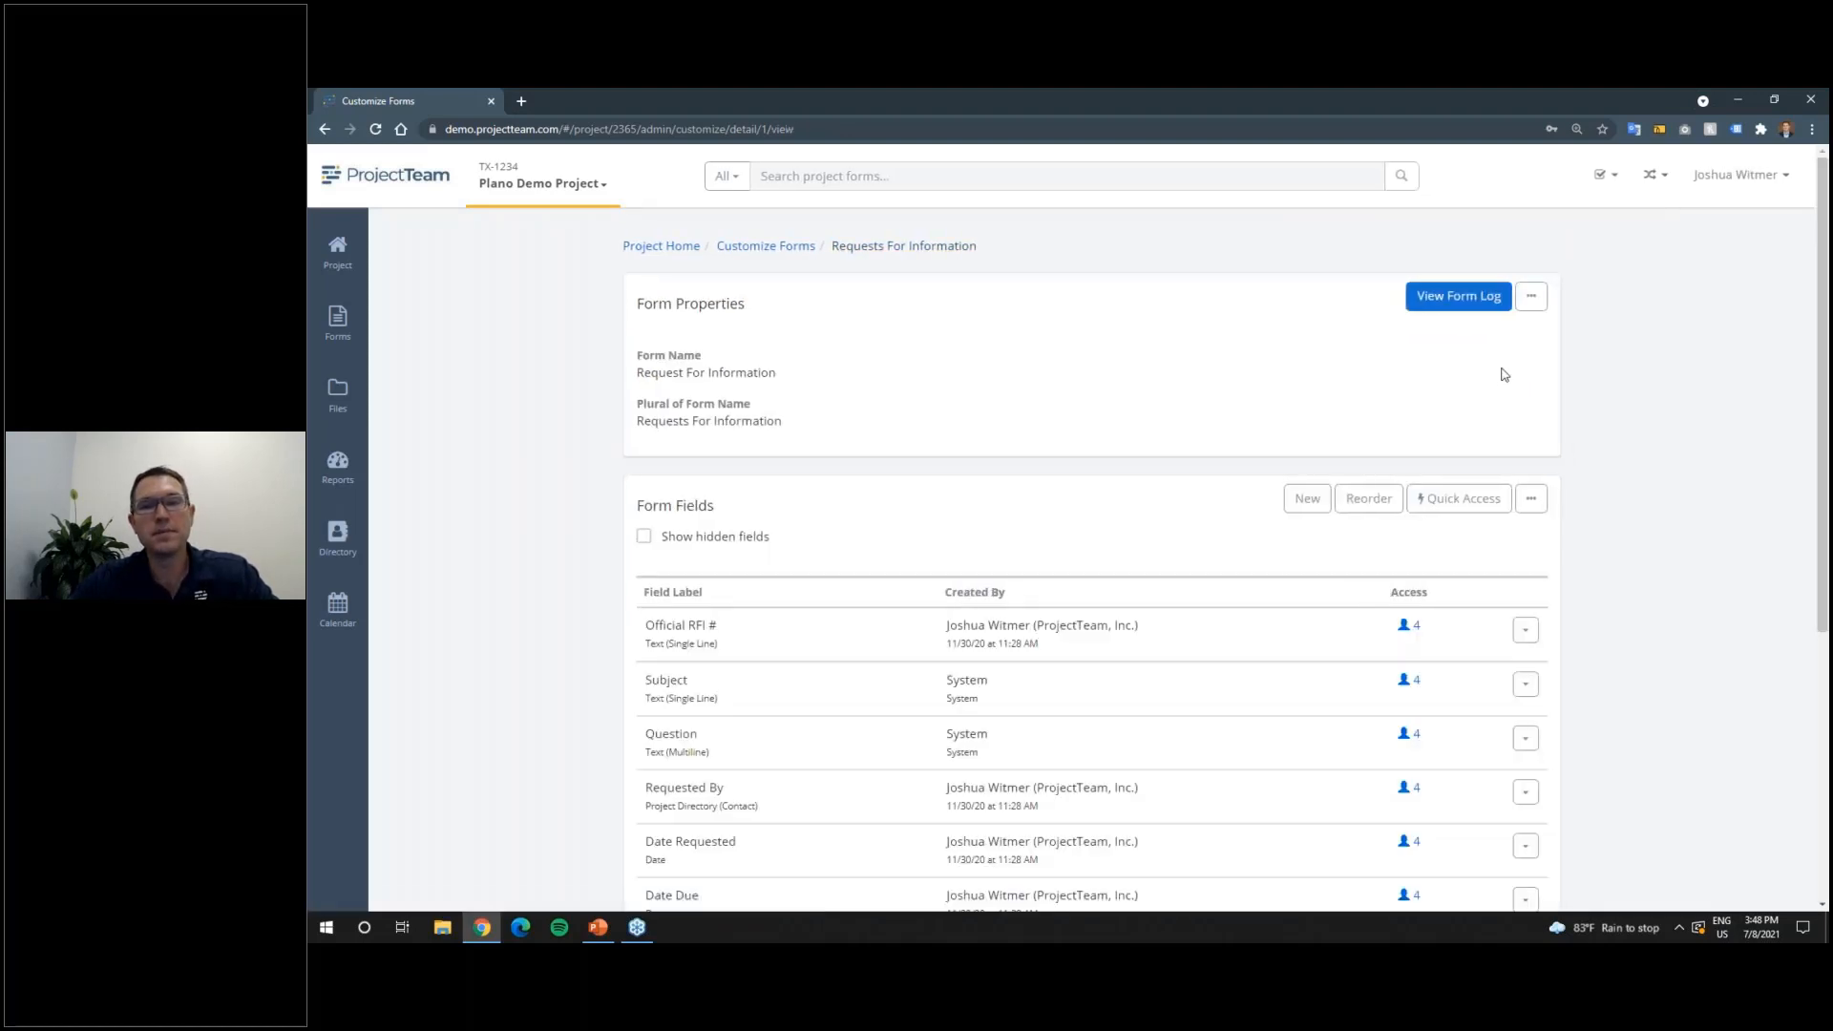
Step: Reopen the Location for water line splice RFI and check its Related DWGs table and help text
{"action": "left_click", "coordinate": [1475, 297]}
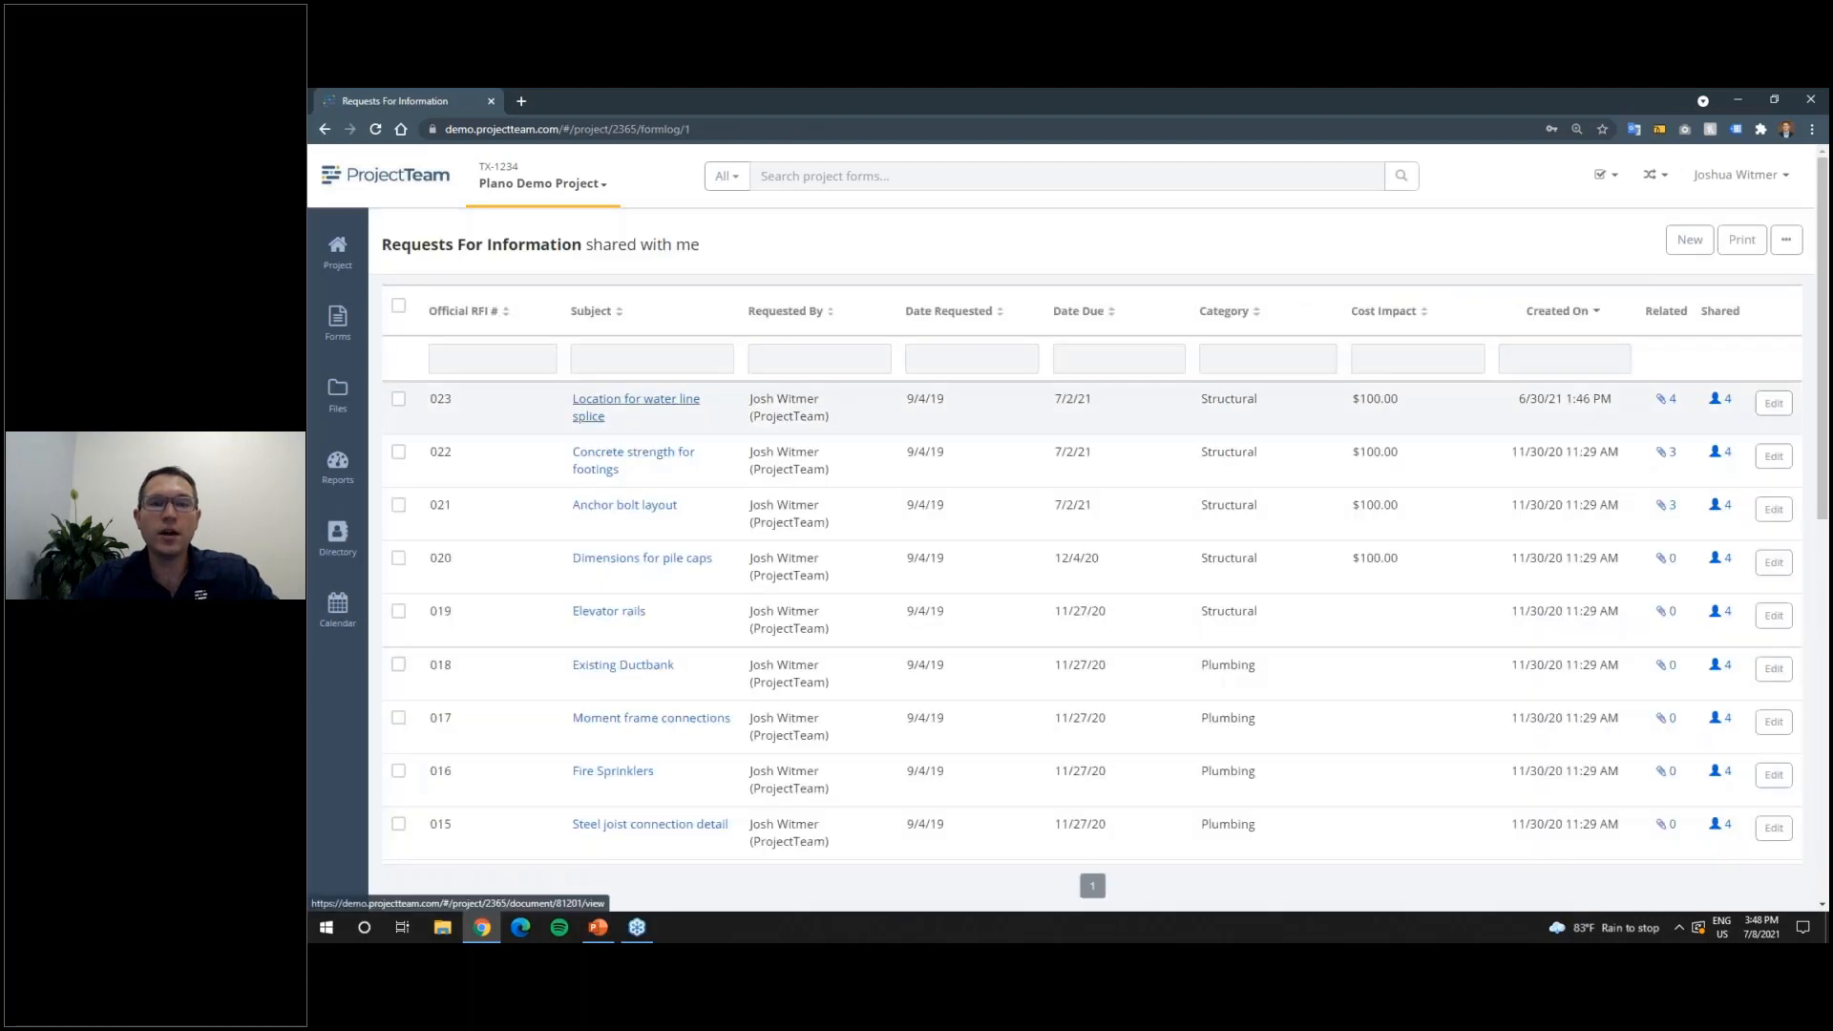
{"action": "left_click", "coordinate": [671, 403]}
{"action": "scroll", "coordinate": [840, 530], "scroll_direction": "down", "scroll_amount": 3}
{"action": "scroll", "coordinate": [836, 522], "scroll_direction": "down", "scroll_amount": 2}
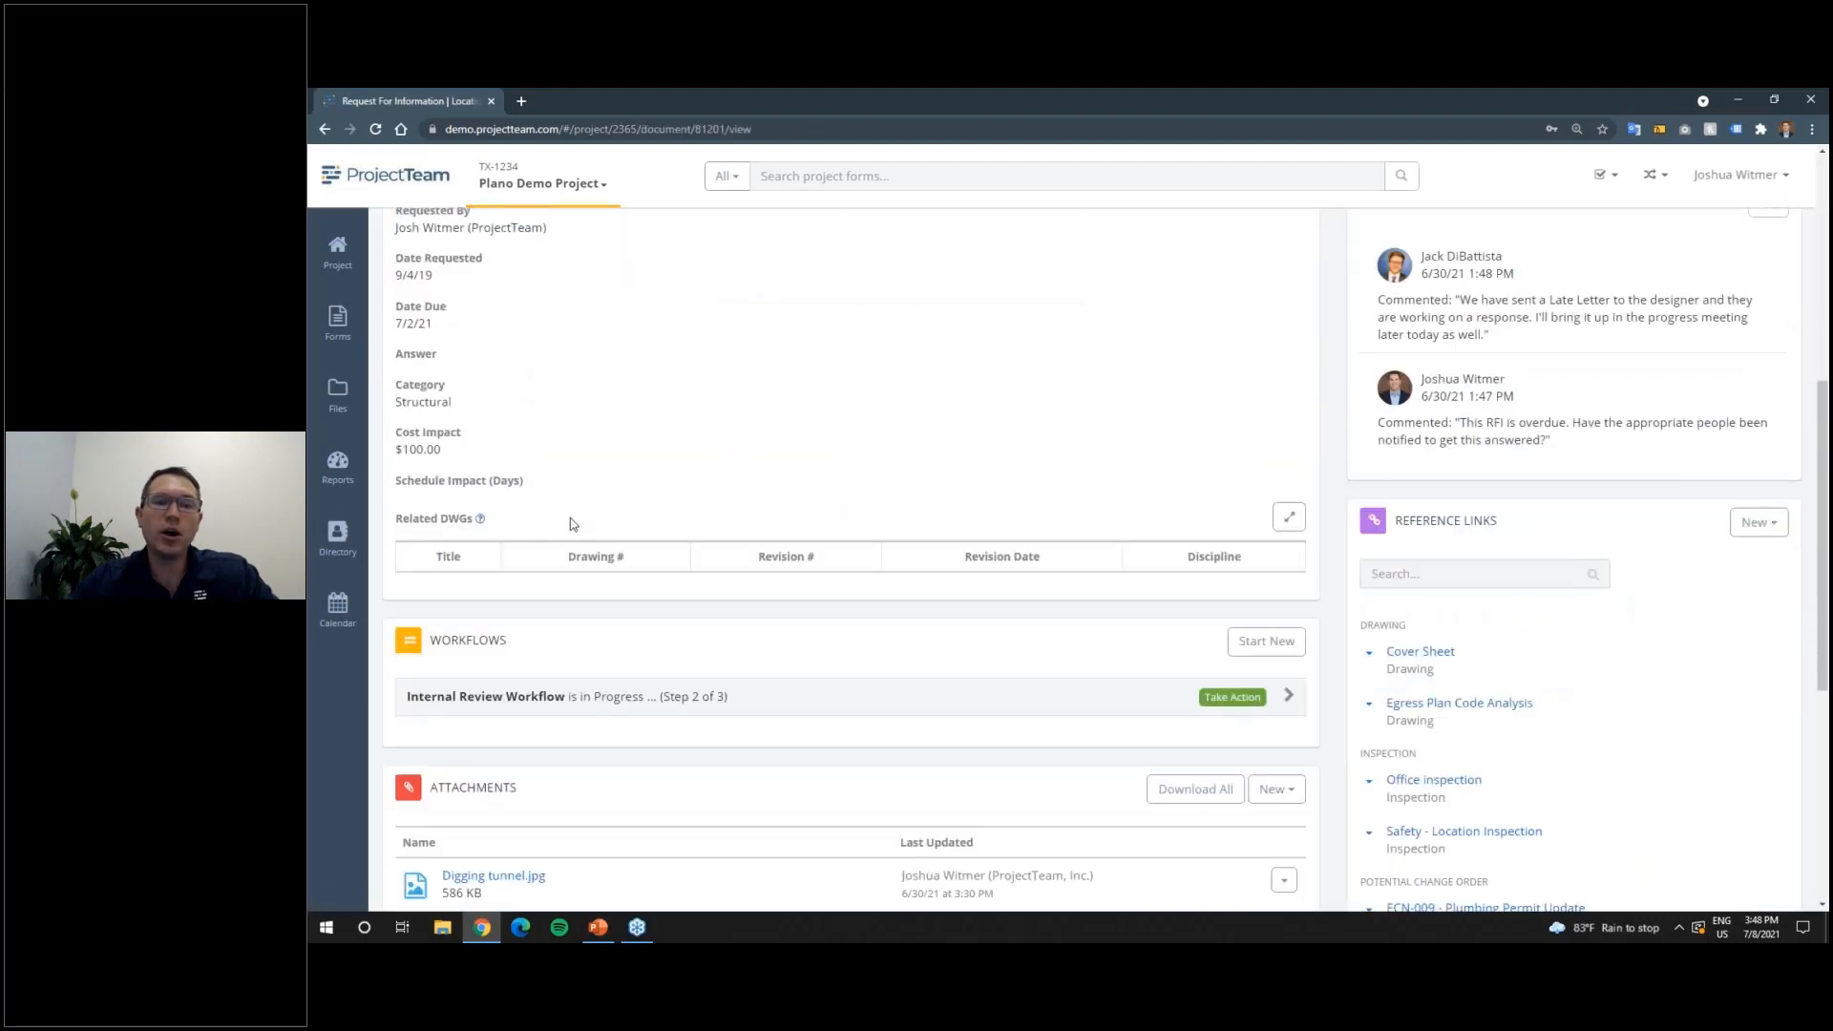
{"action": "mouse_move", "coordinate": [481, 521]}
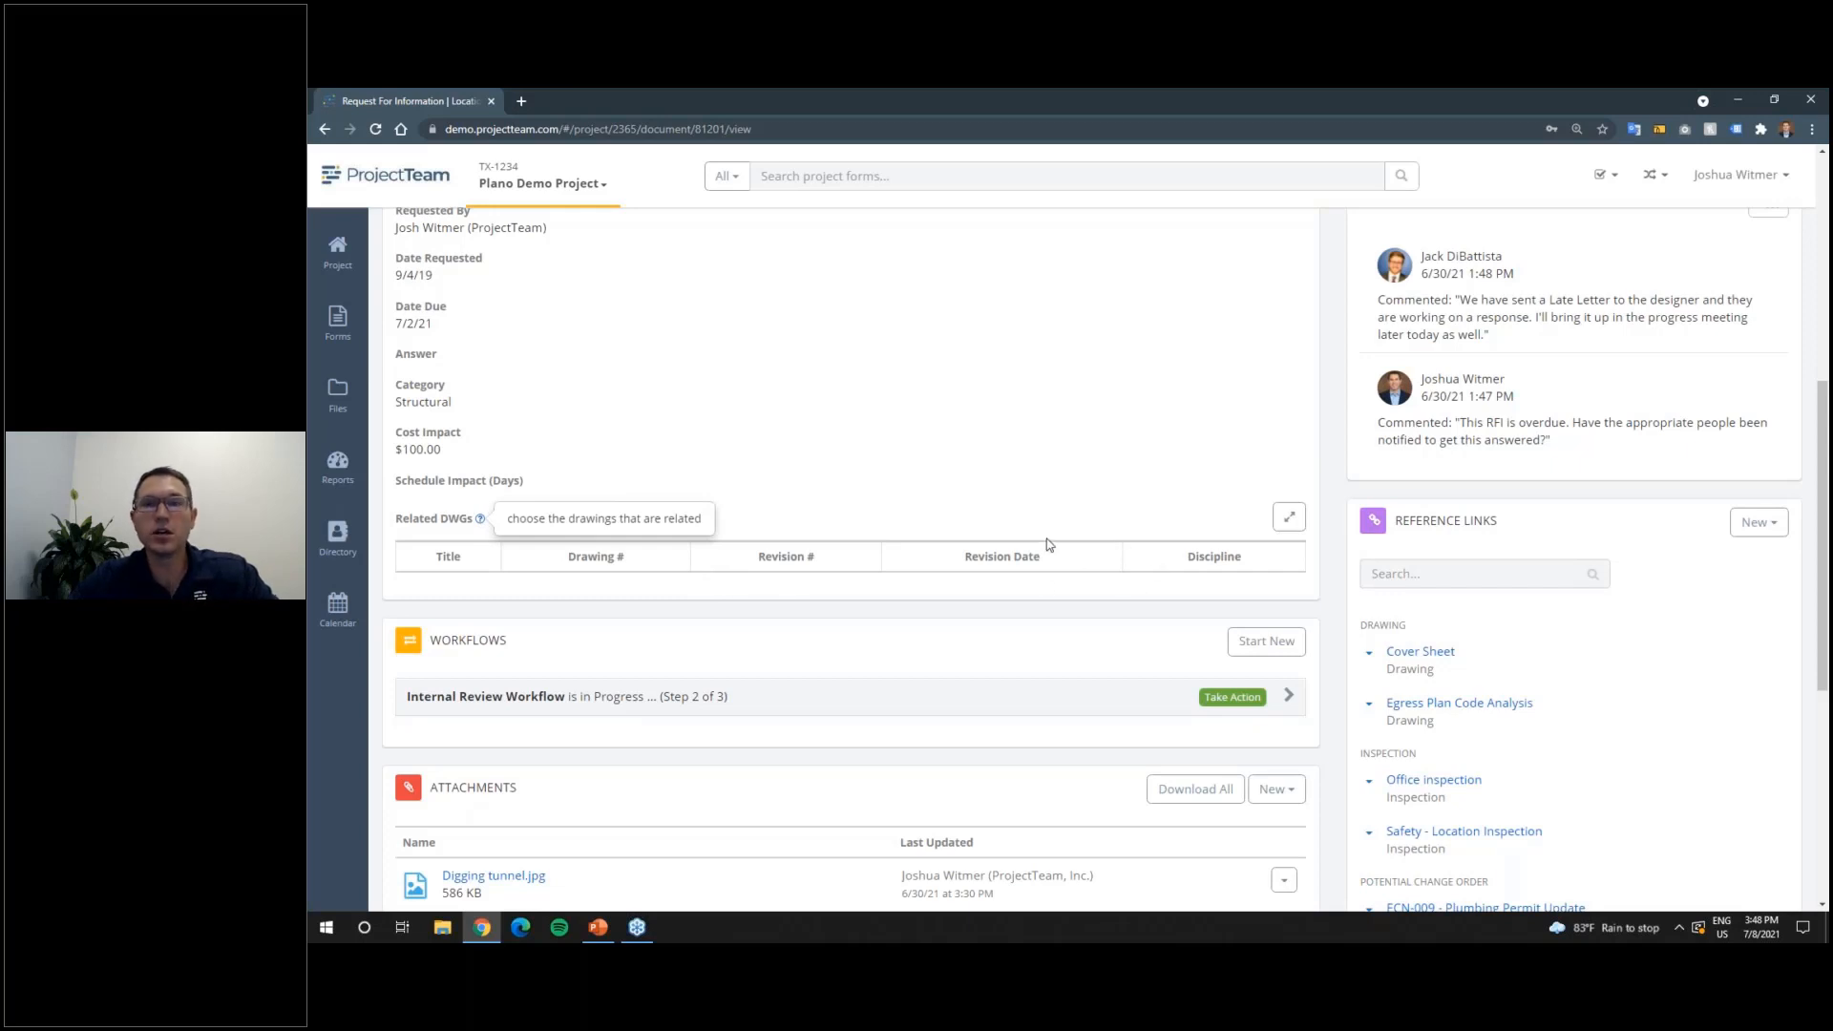
{"action": "scroll", "coordinate": [1050, 508], "scroll_direction": "up", "scroll_amount": 2}
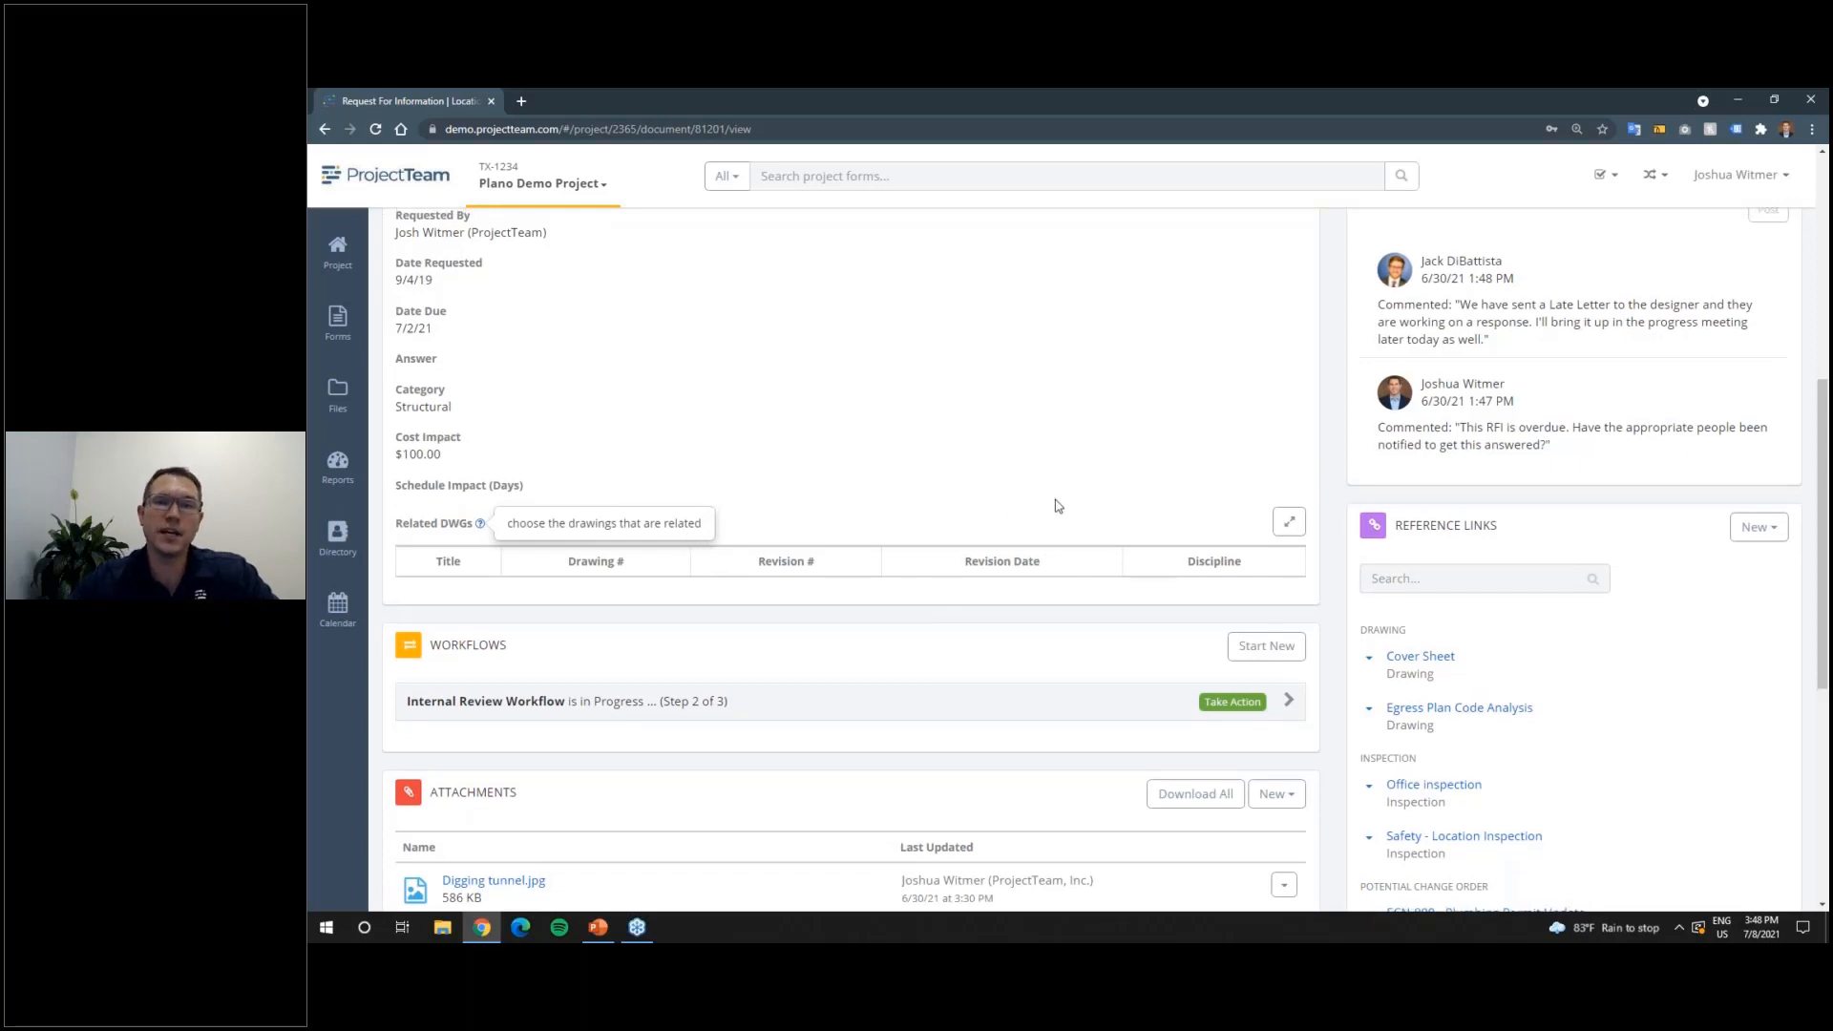
Step: Edit the RFI to add the existing Cover Sheet, Details and Interior Elevations A201 and A200 drawings to Related DWGs, and save it
{"action": "scroll", "coordinate": [1064, 507], "scroll_direction": "up", "scroll_amount": 2}
{"action": "left_click", "coordinate": [1285, 256]}
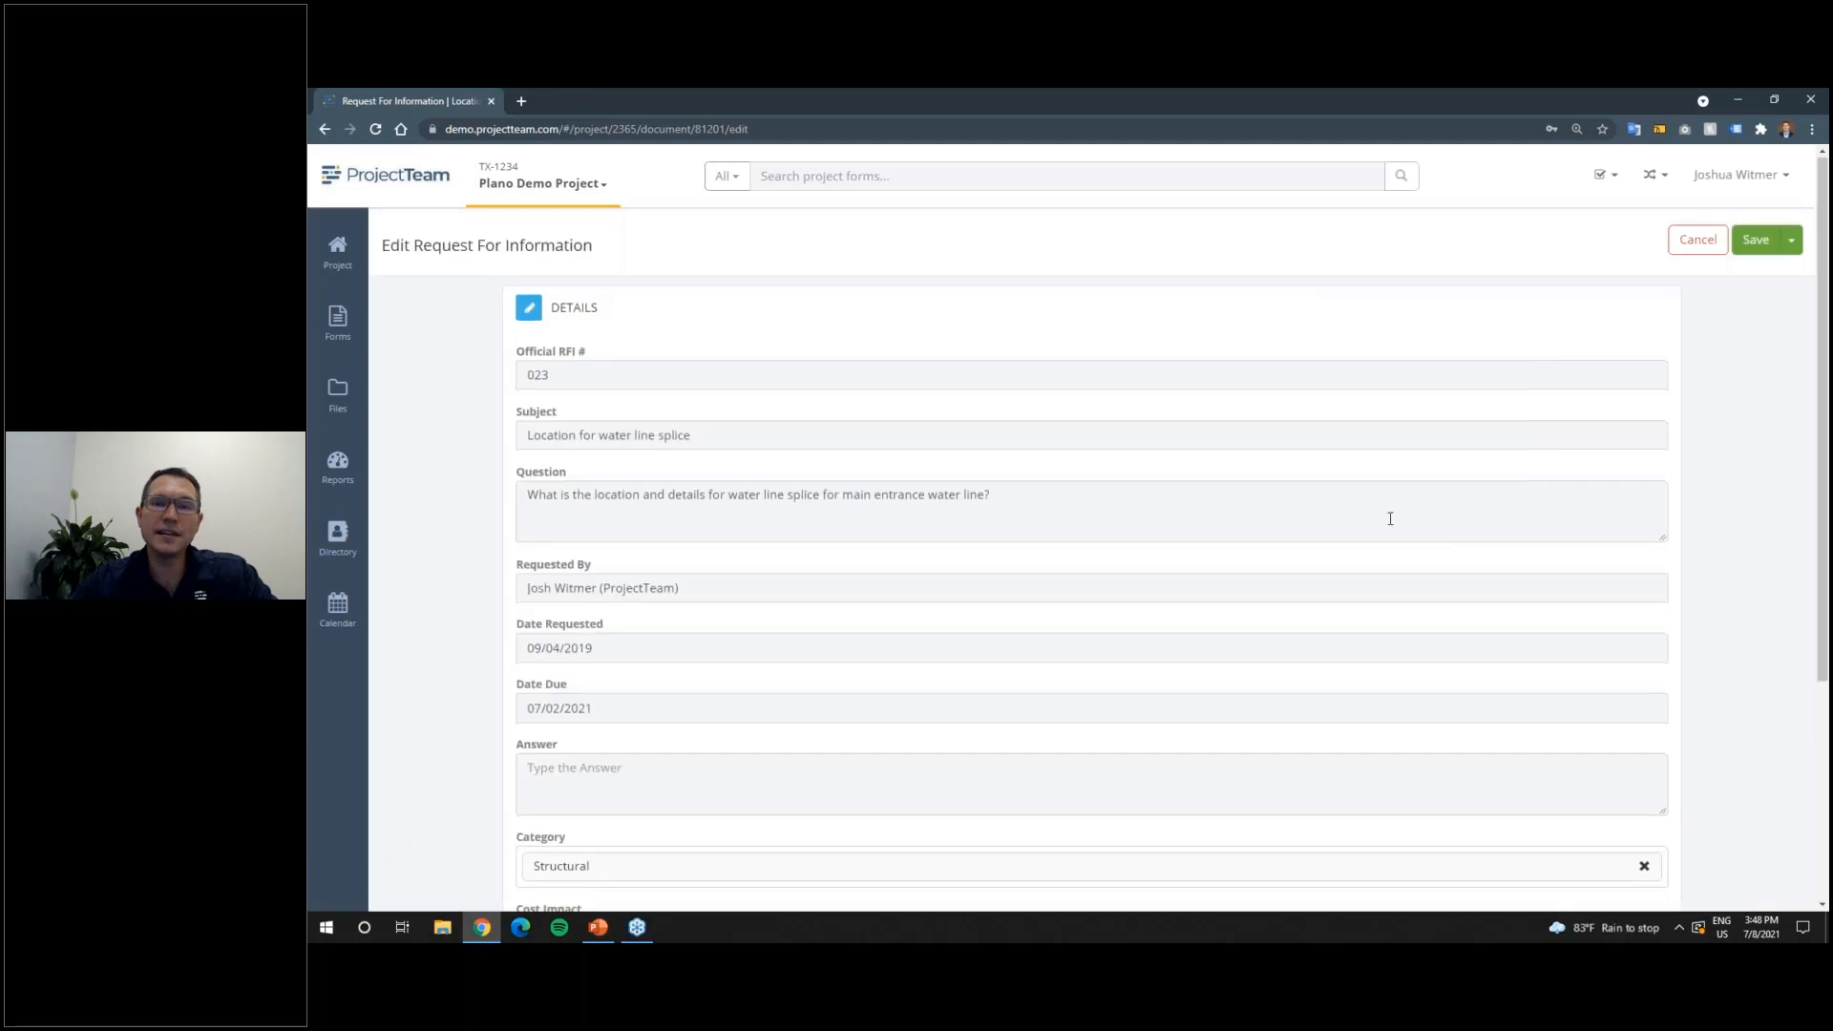
{"action": "scroll", "coordinate": [1433, 573], "scroll_direction": "down", "scroll_amount": 3}
{"action": "left_click", "coordinate": [1558, 718]}
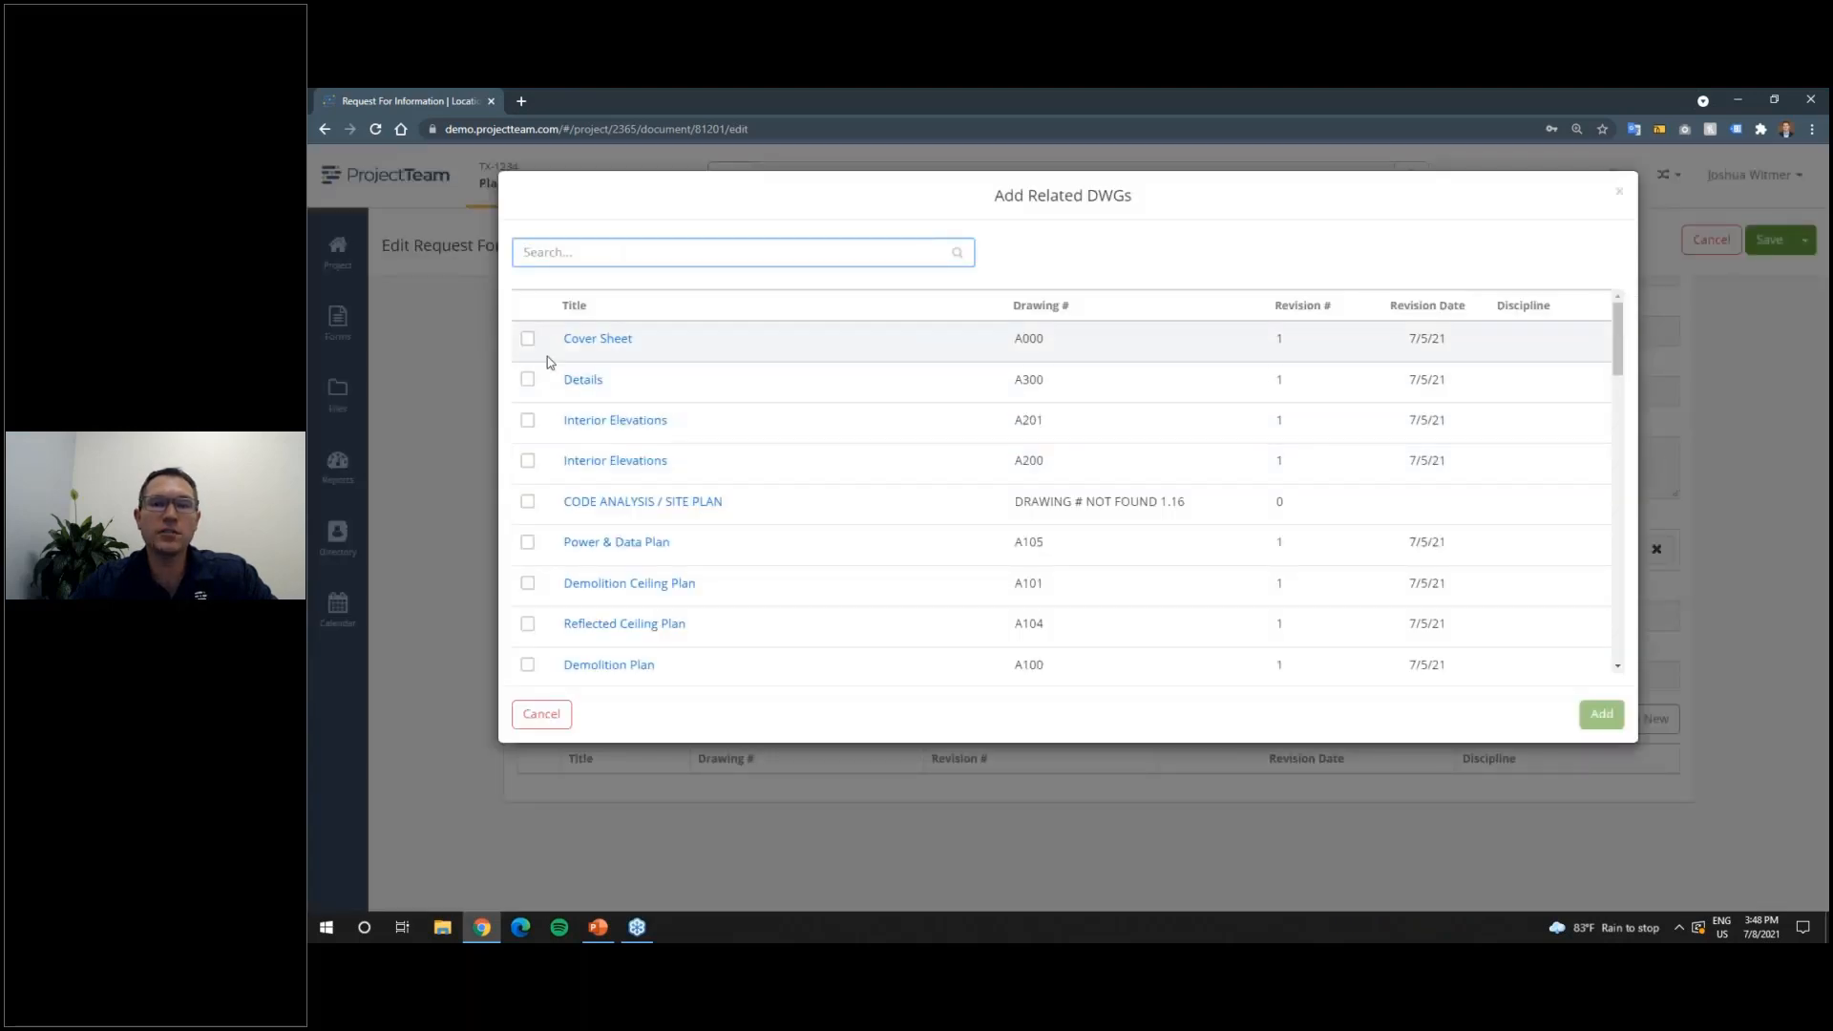
{"action": "left_click", "coordinate": [527, 339]}
{"action": "left_click", "coordinate": [527, 380]}
{"action": "left_click", "coordinate": [527, 421]}
{"action": "left_click", "coordinate": [527, 460]}
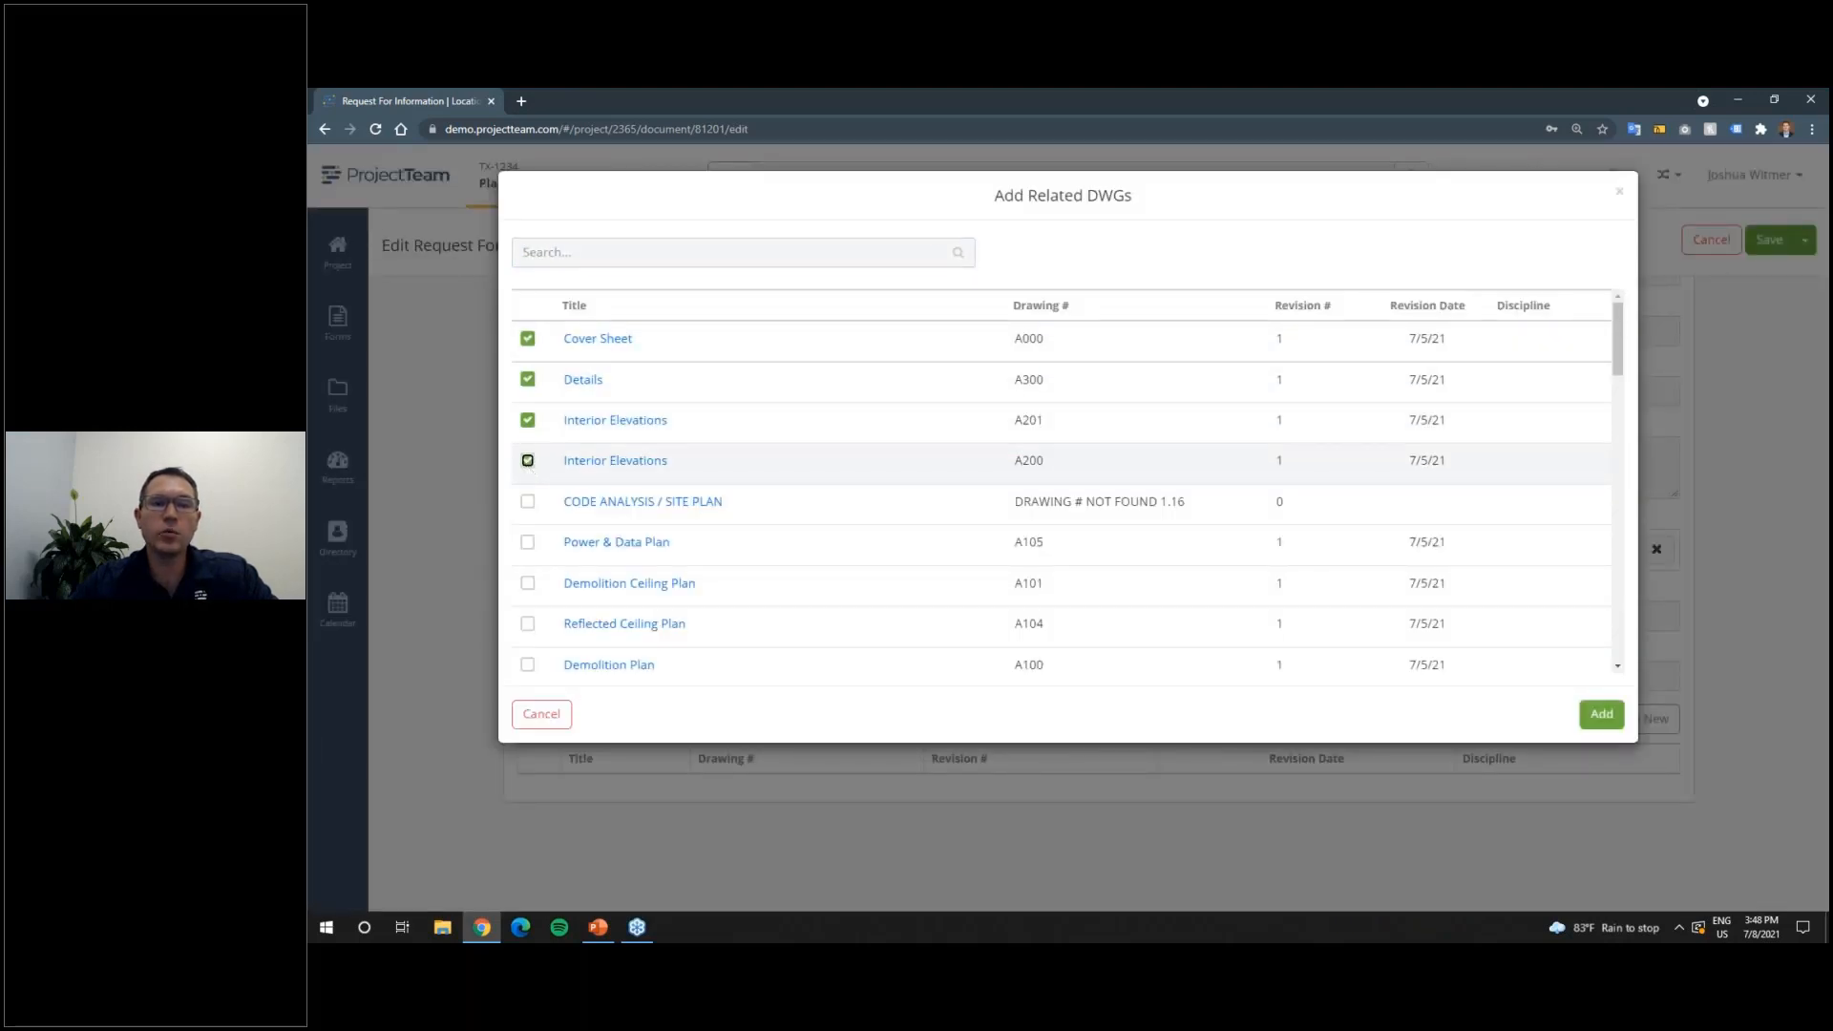
{"action": "left_click", "coordinate": [1603, 714]}
{"action": "scroll", "coordinate": [1432, 668], "scroll_direction": "down", "scroll_amount": 3}
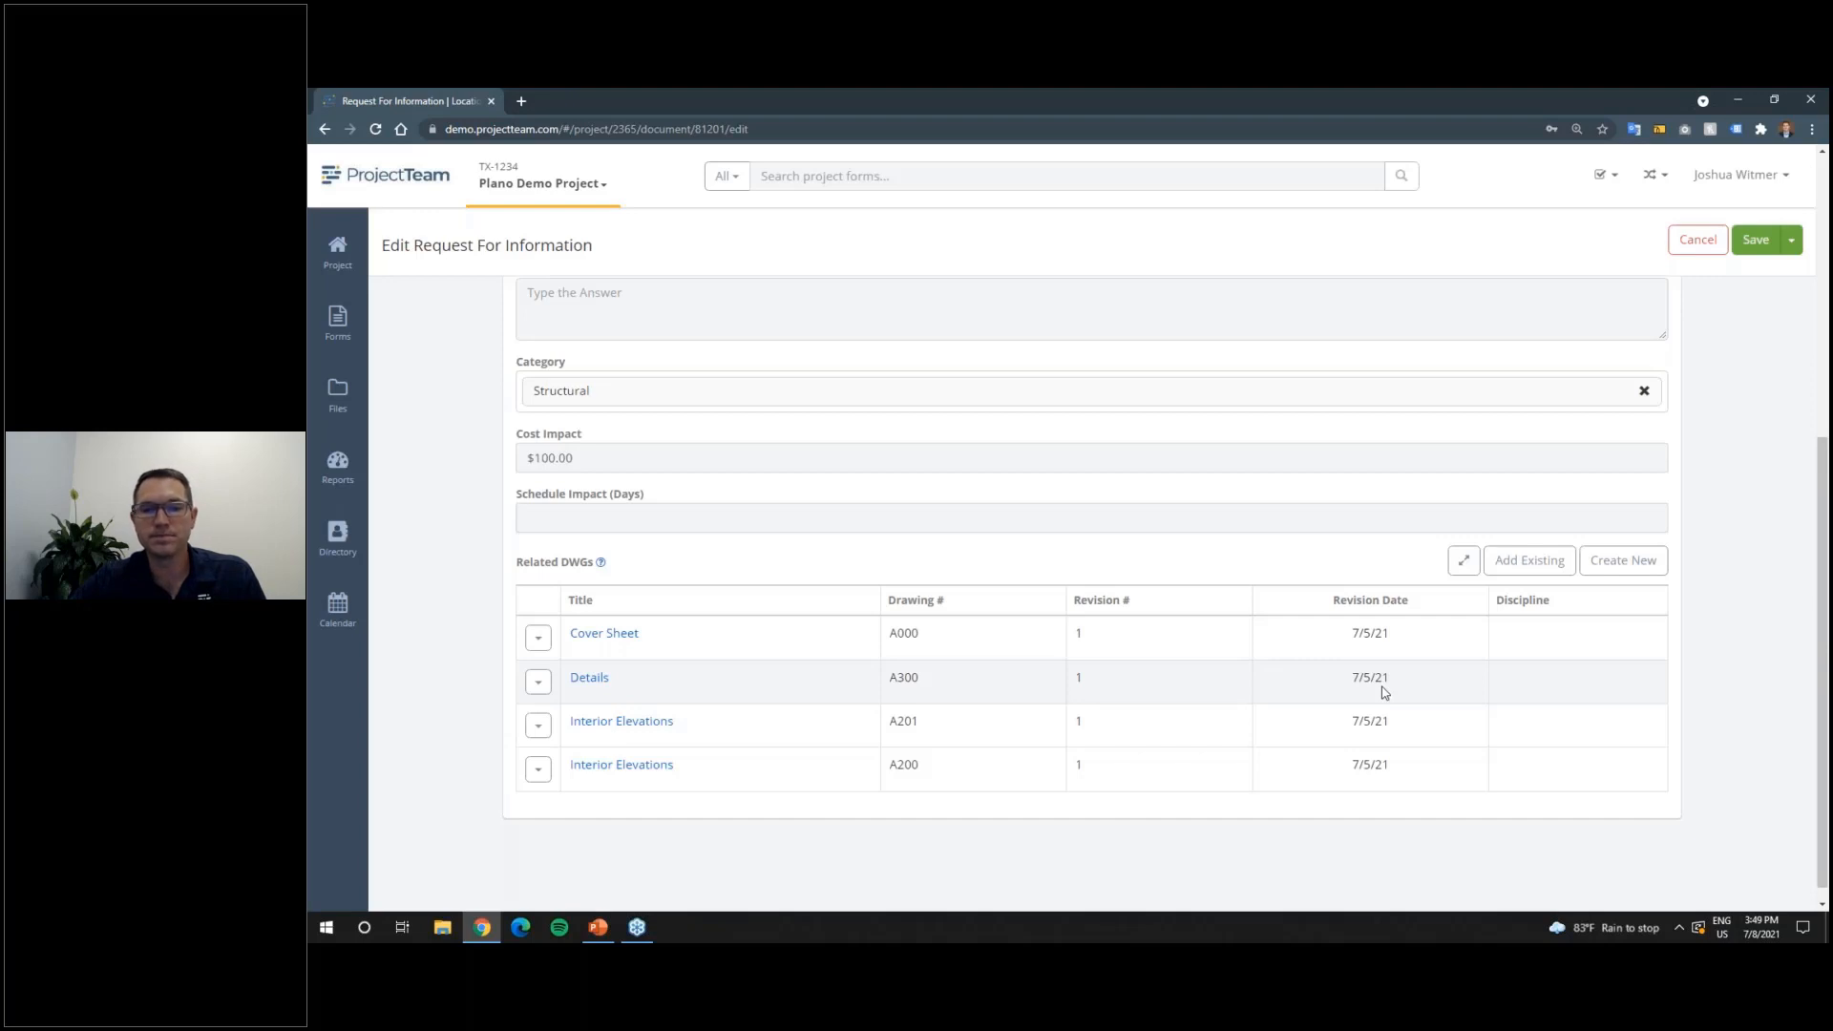
{"action": "left_click", "coordinate": [1755, 240]}
Step: Review the saved RFI's Related DWGs table and open the Details drawing from it to check who it is shared with
{"action": "scroll", "coordinate": [912, 516], "scroll_direction": "down", "scroll_amount": 5}
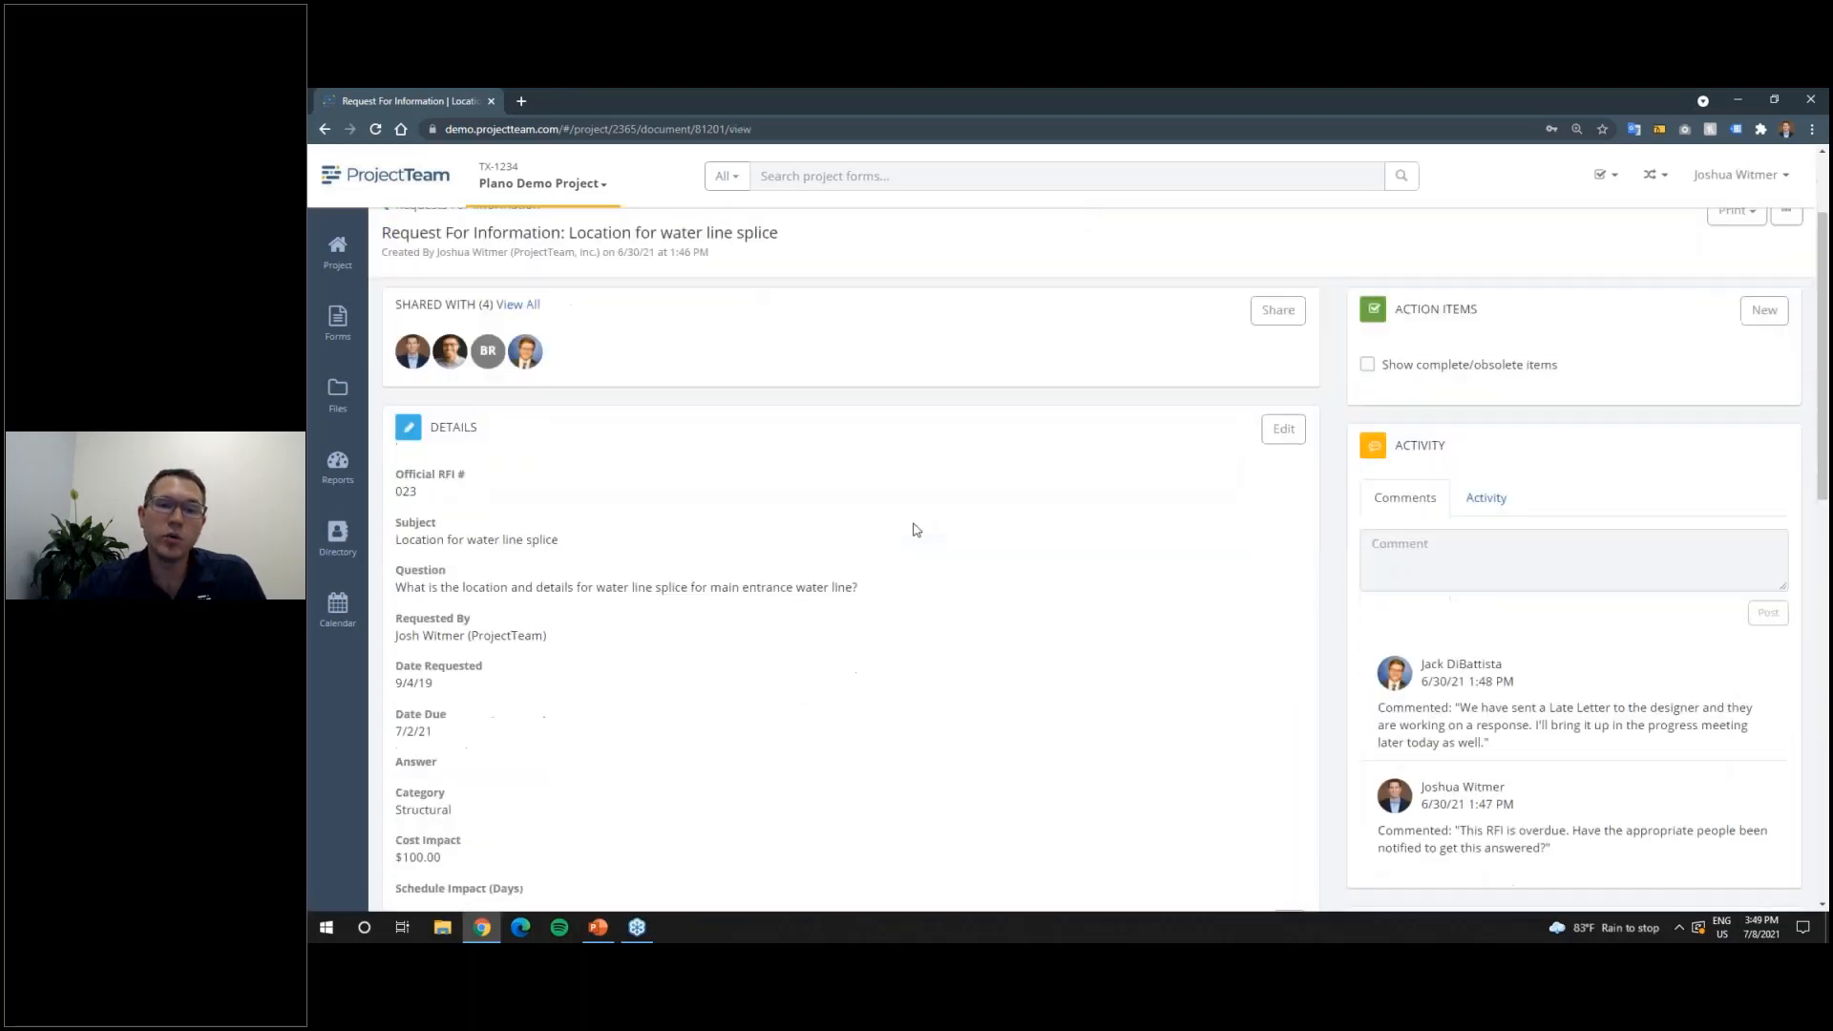
{"action": "scroll", "coordinate": [908, 516], "scroll_direction": "down", "scroll_amount": 1}
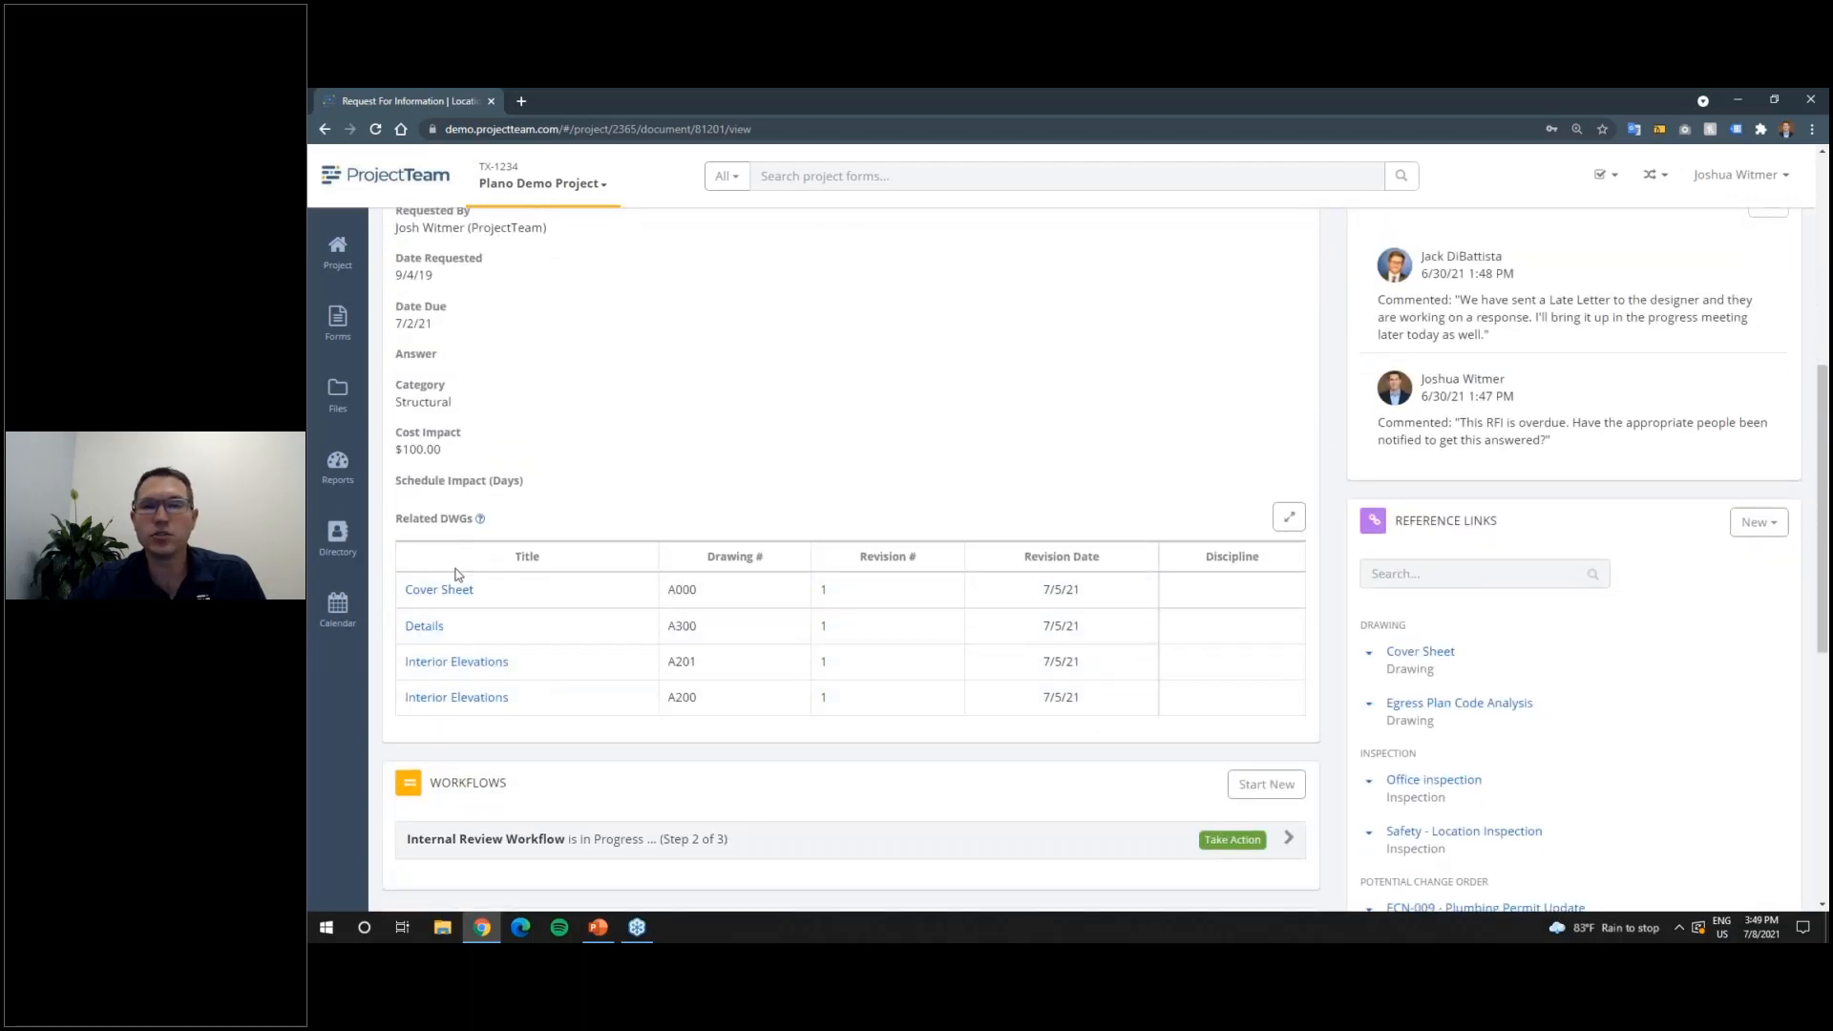
{"action": "left_click", "coordinate": [423, 626]}
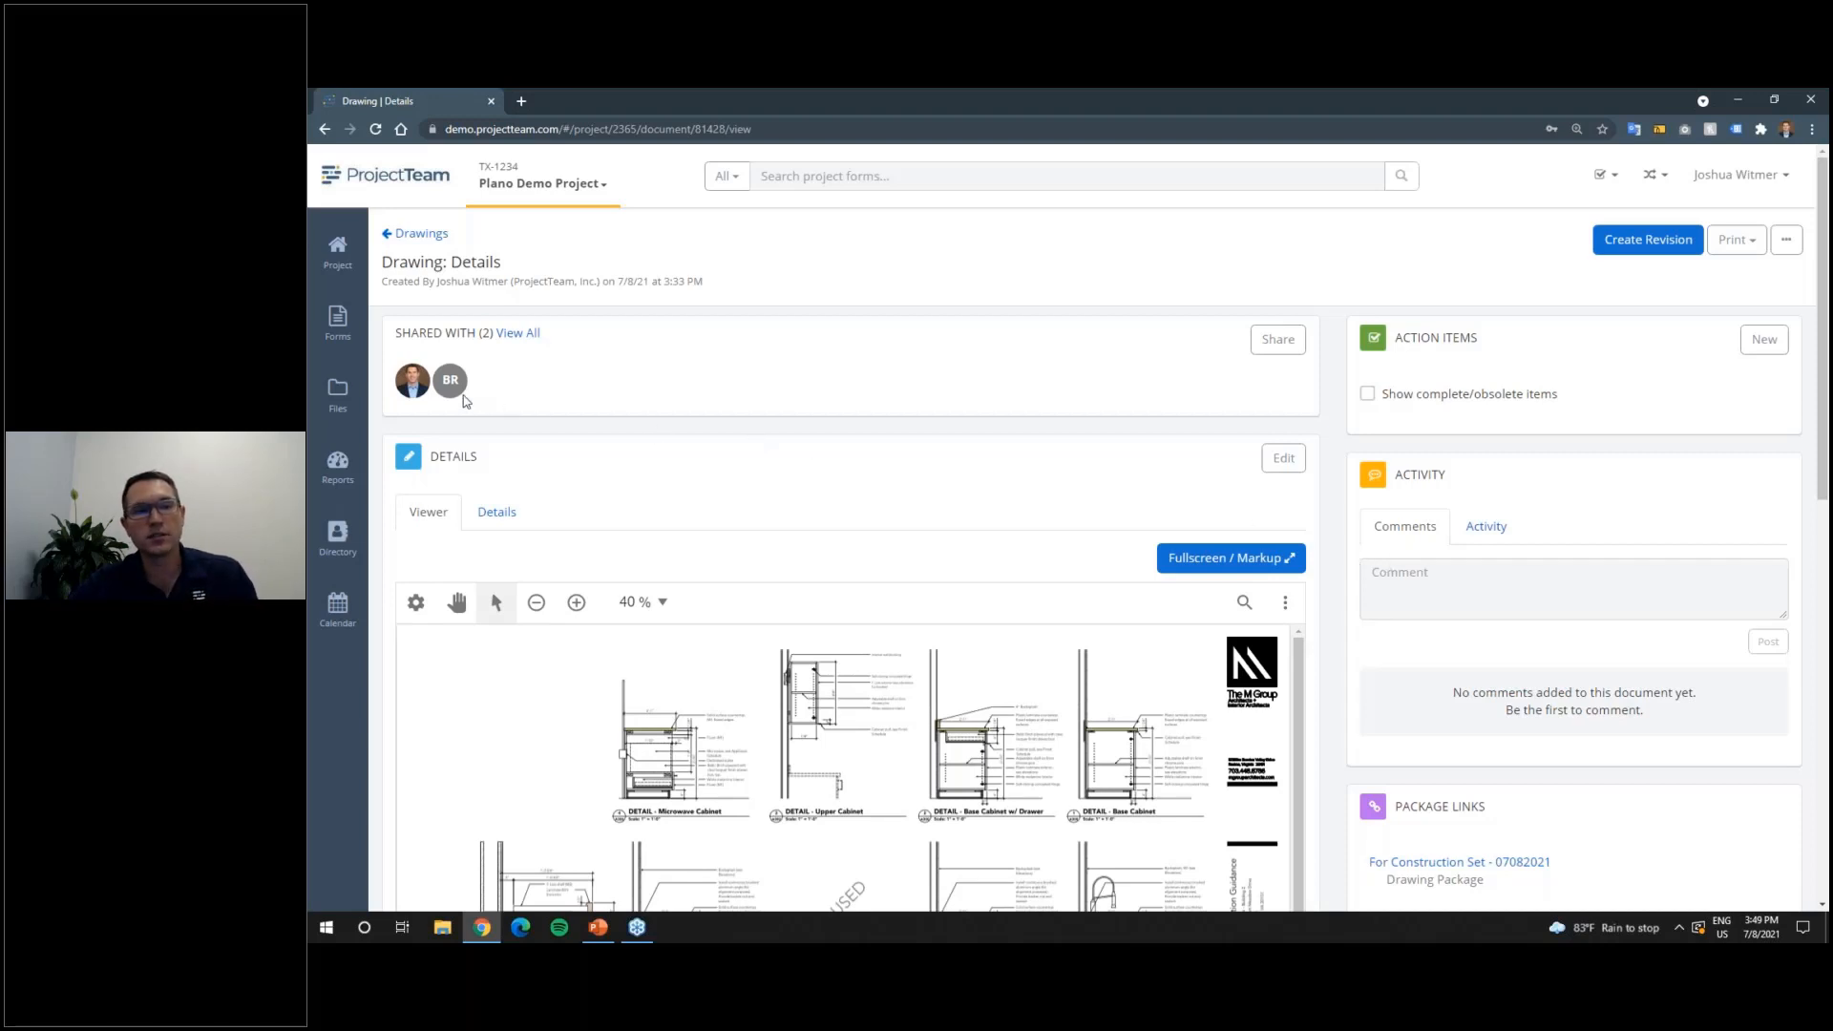
{"action": "mouse_move", "coordinate": [455, 394]}
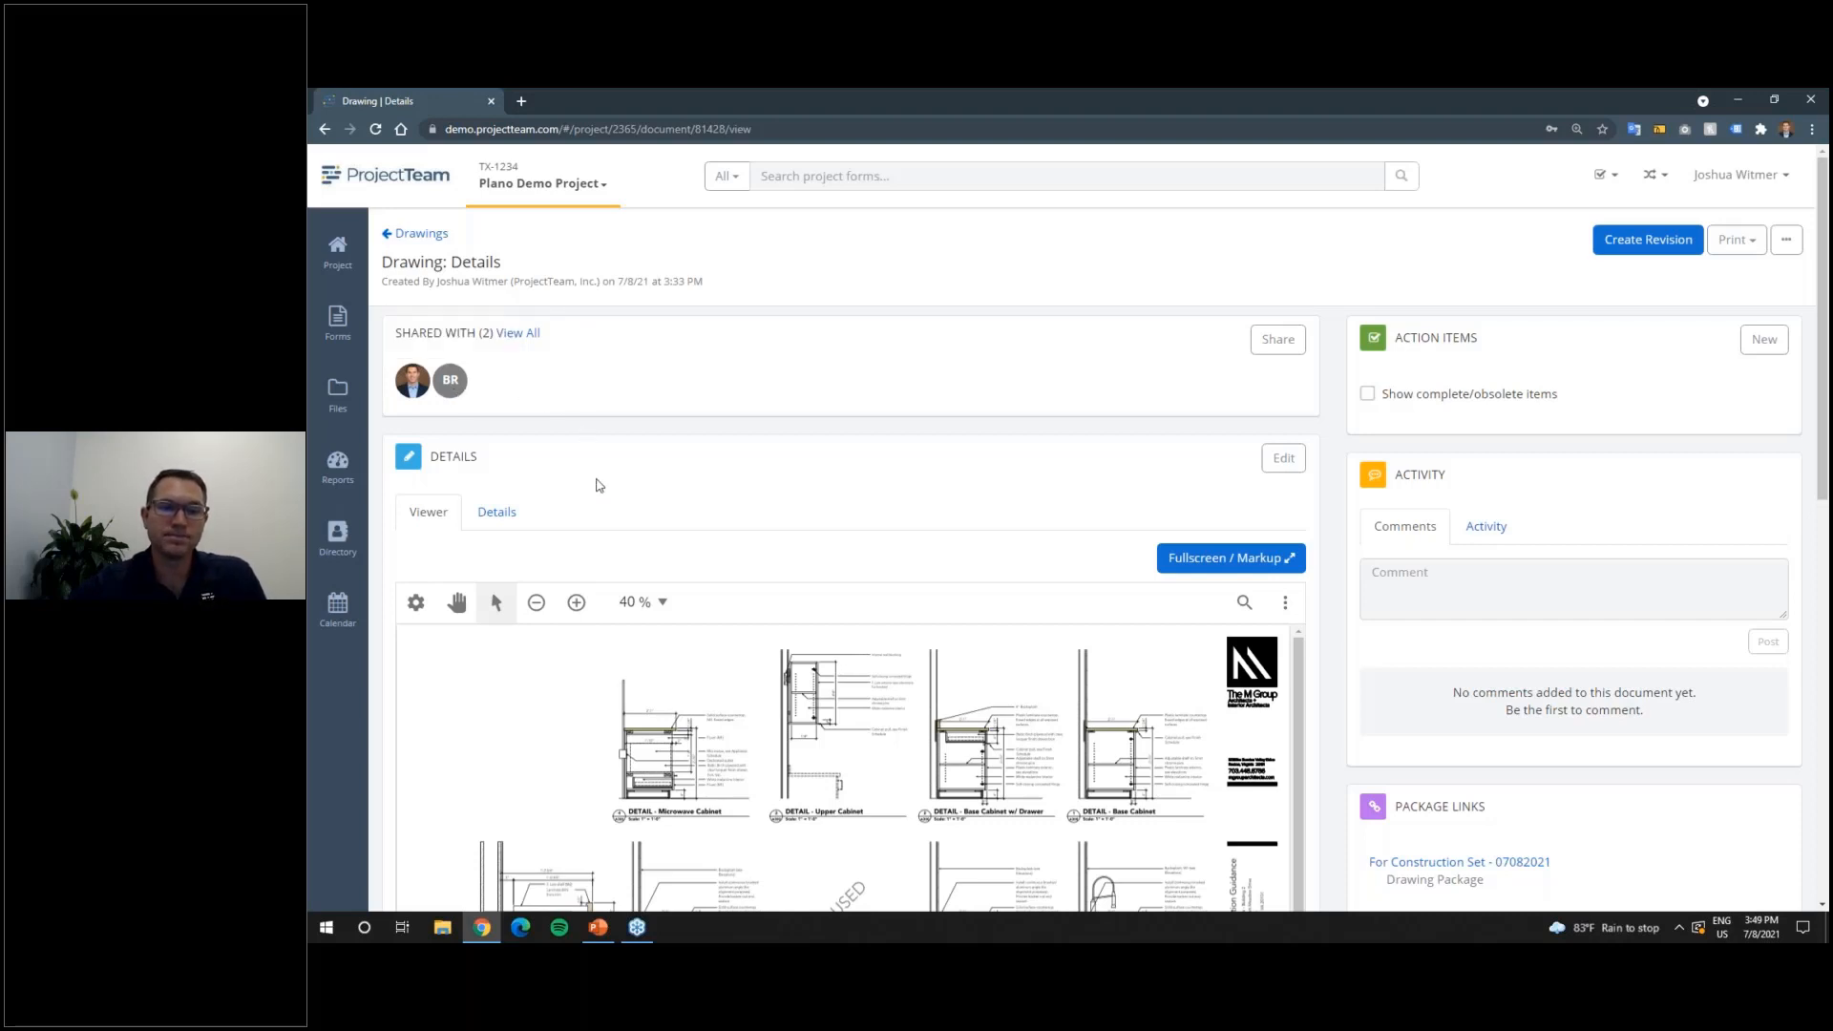
Step: Switch to the Drawing Centric Project Controls presentation in PowerPoint and show the Upcoming Webinars slide
{"action": "left_click", "coordinate": [600, 928]}
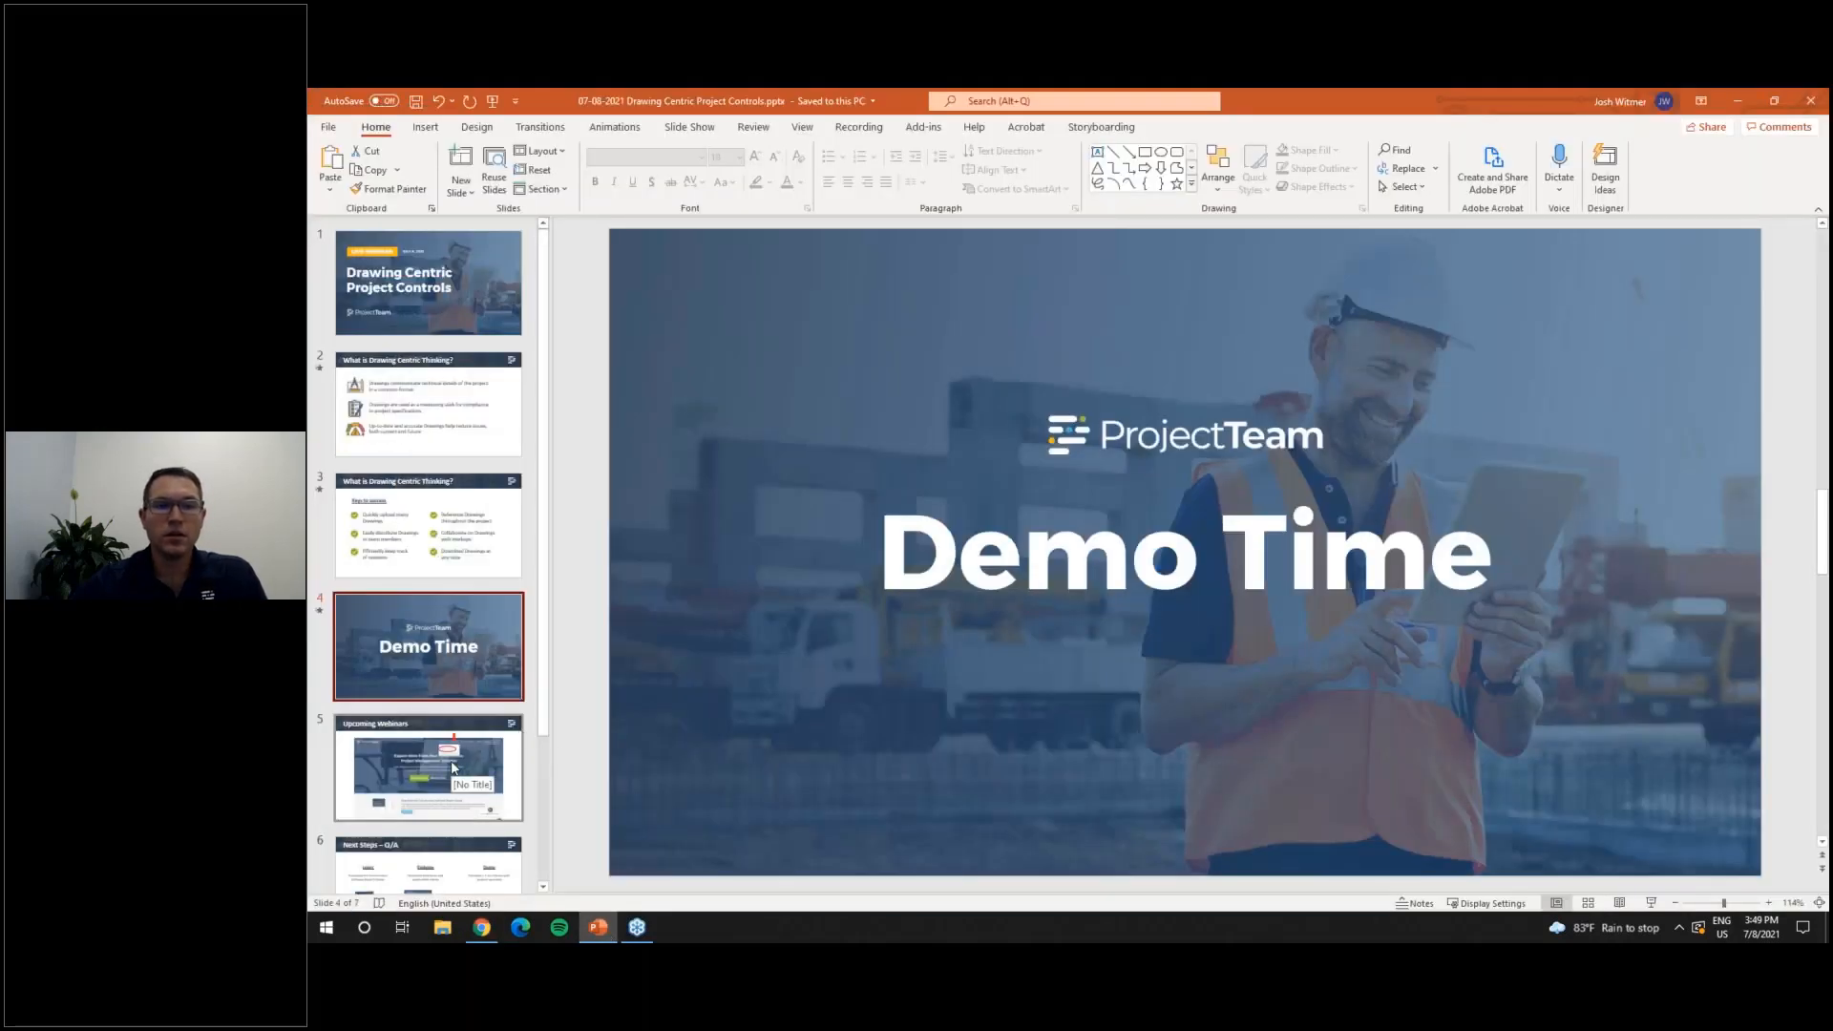
{"action": "left_click", "coordinate": [453, 768]}
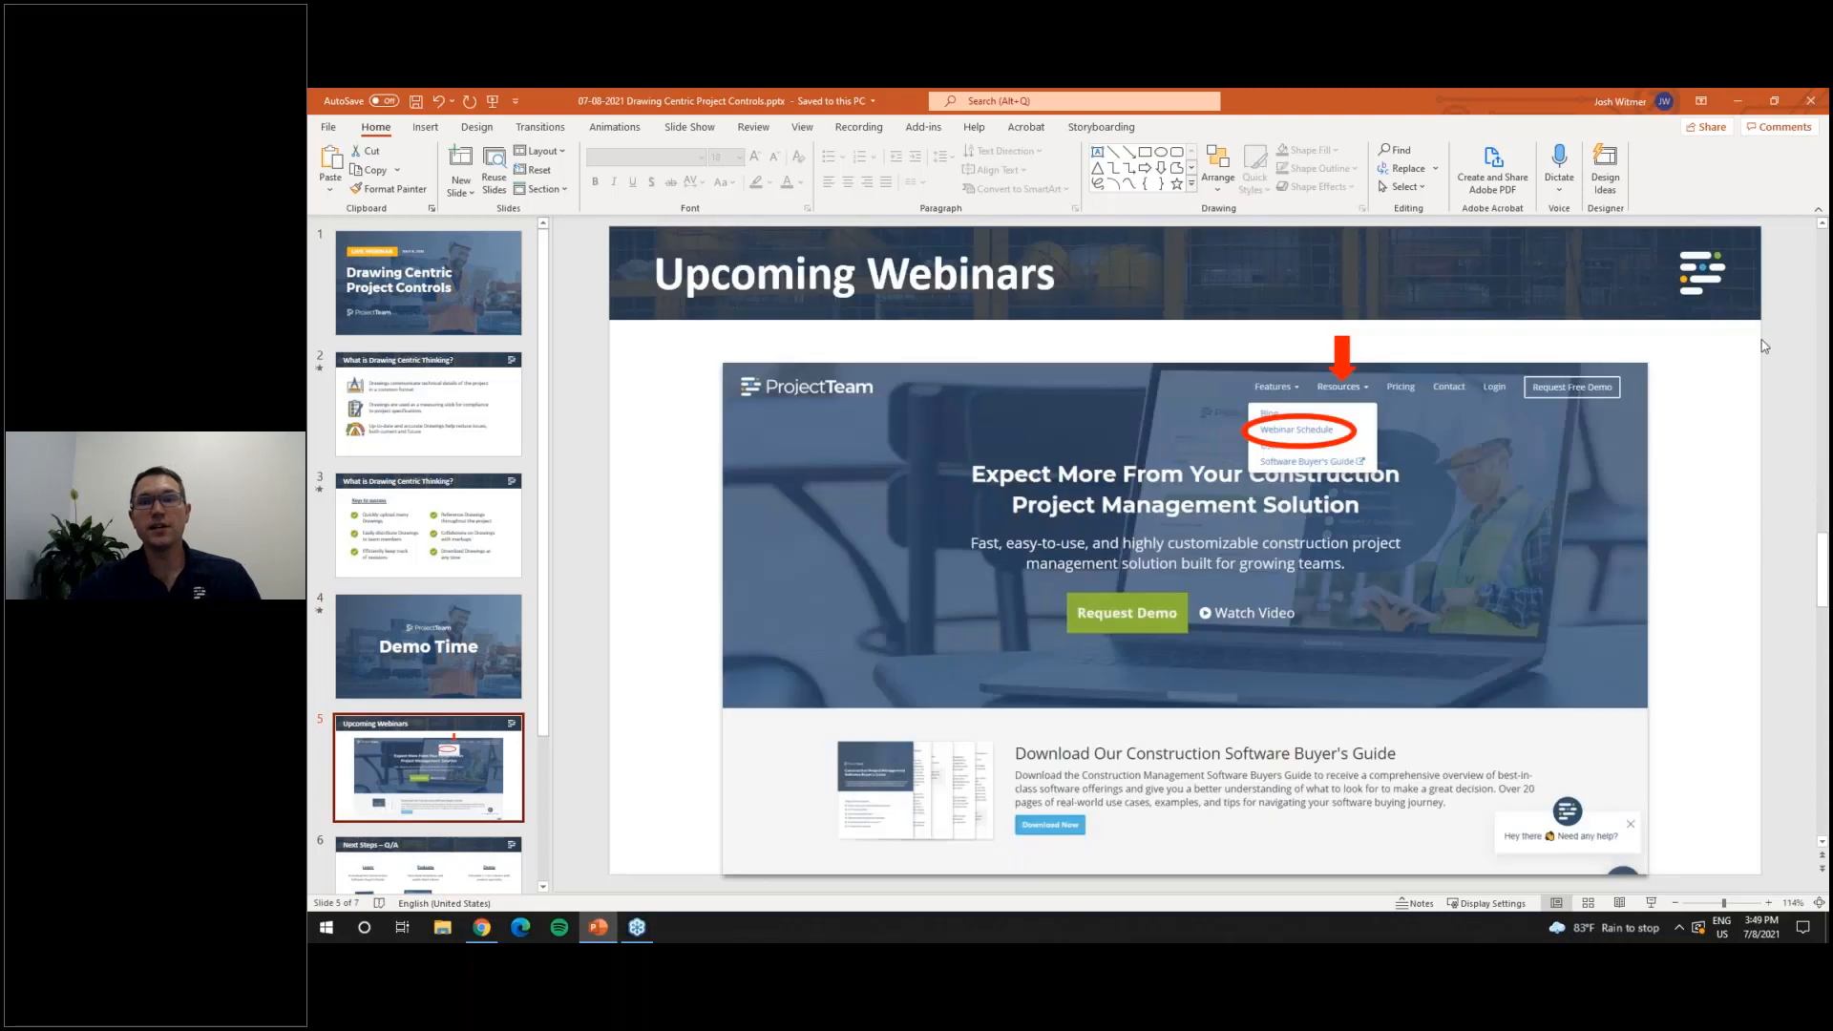